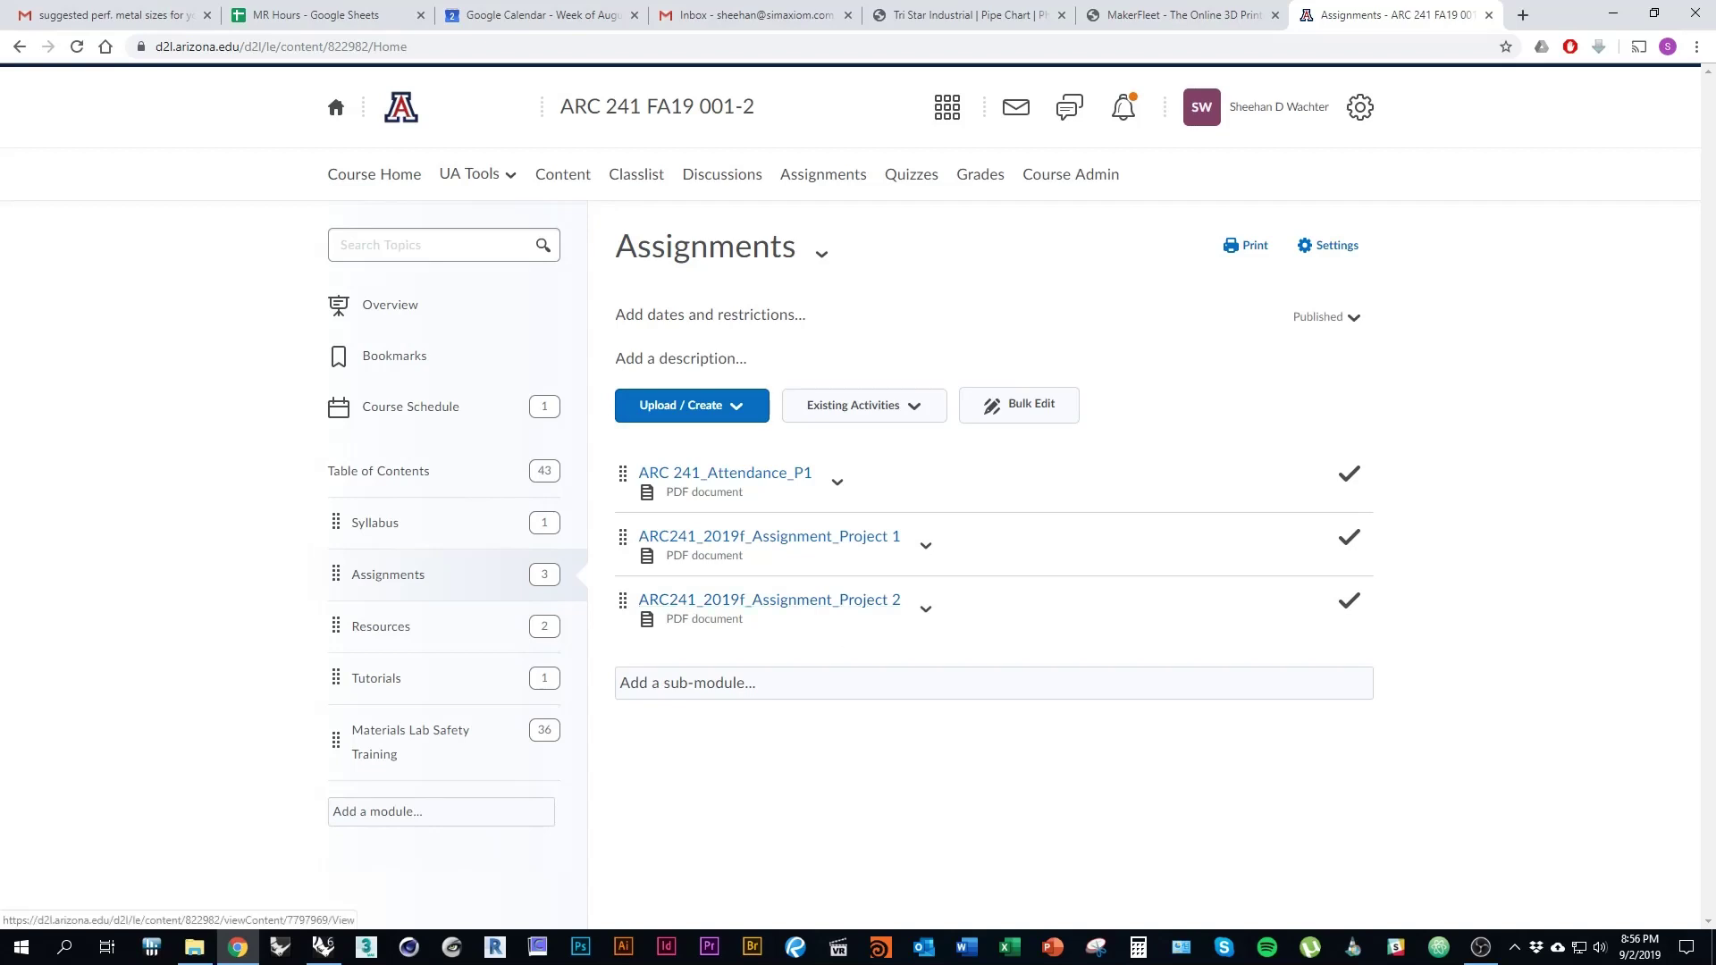
Open the ARC241_2019f_Assignment_Project 2 document from the course assignments and display it full screen
left_click(840, 600)
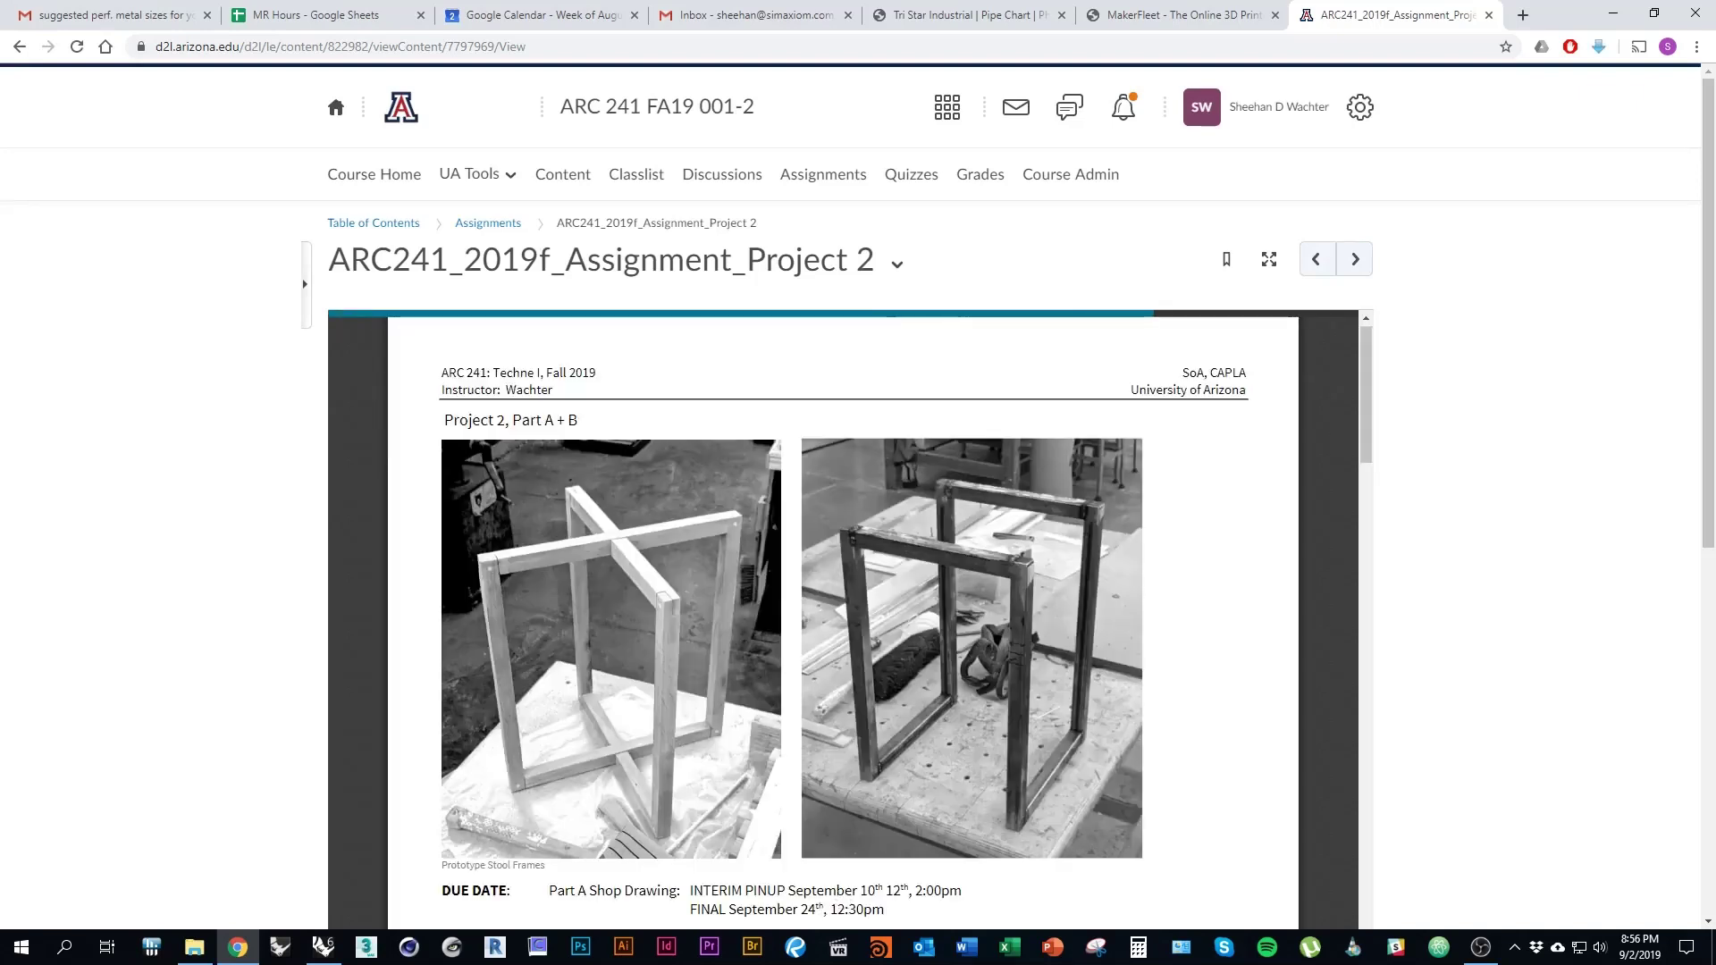
scroll(843, 616, "down", 2)
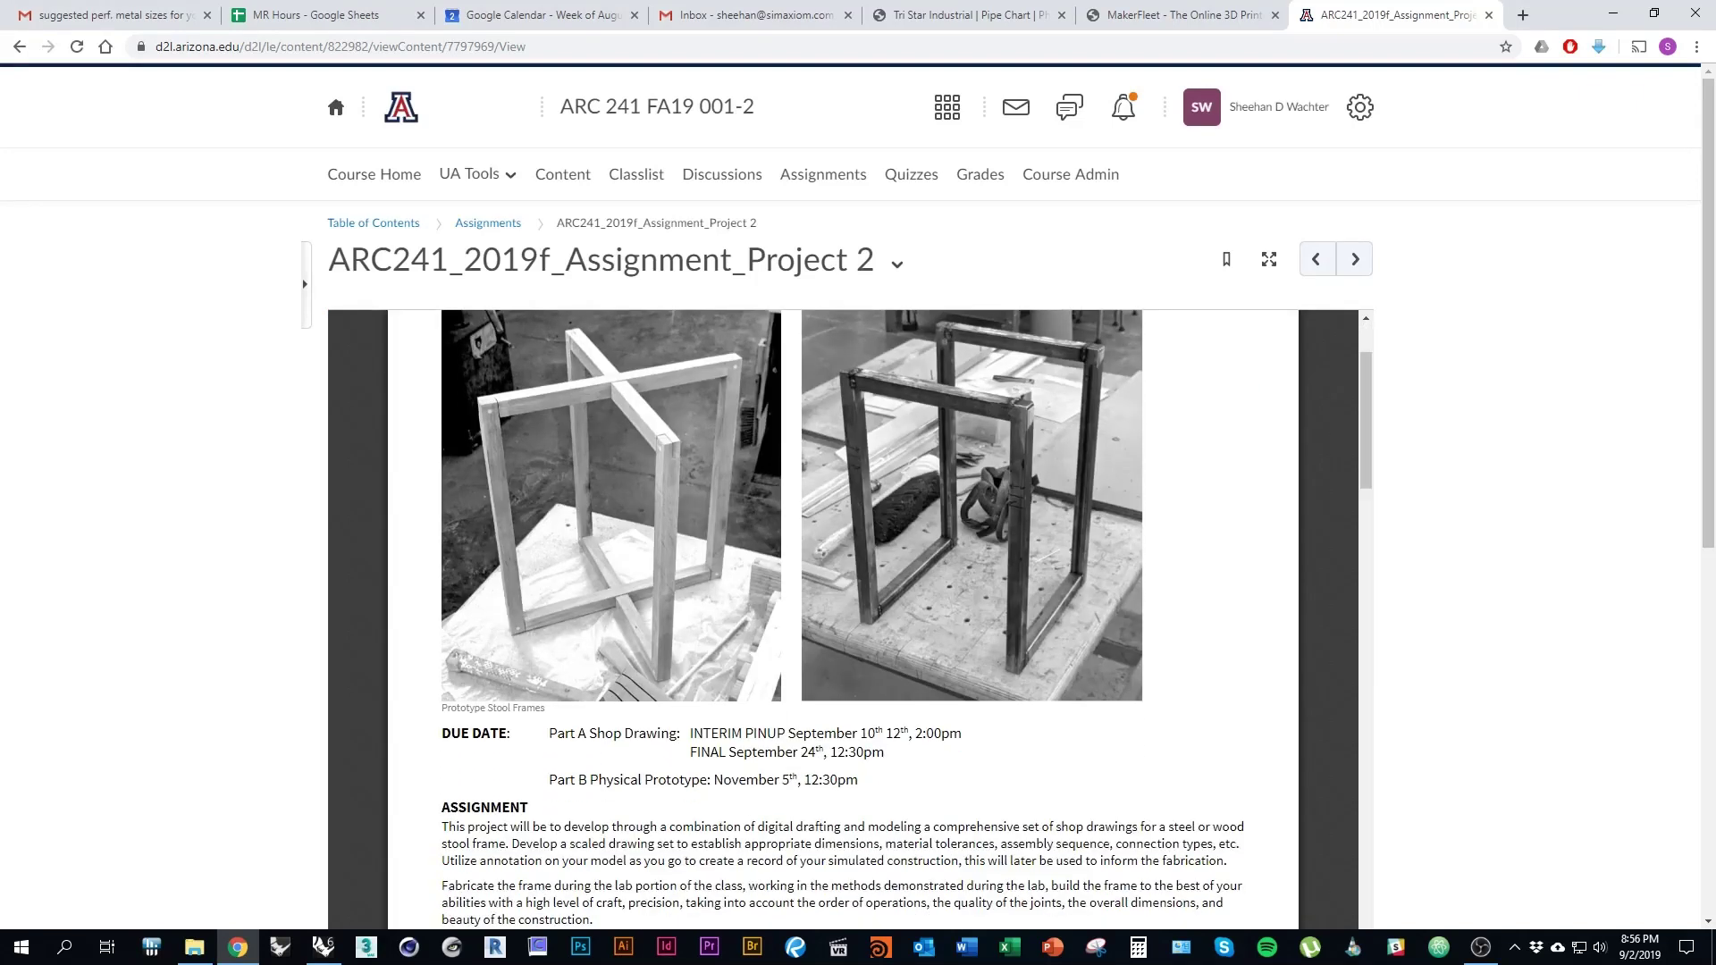
scroll(843, 617, "down", 1)
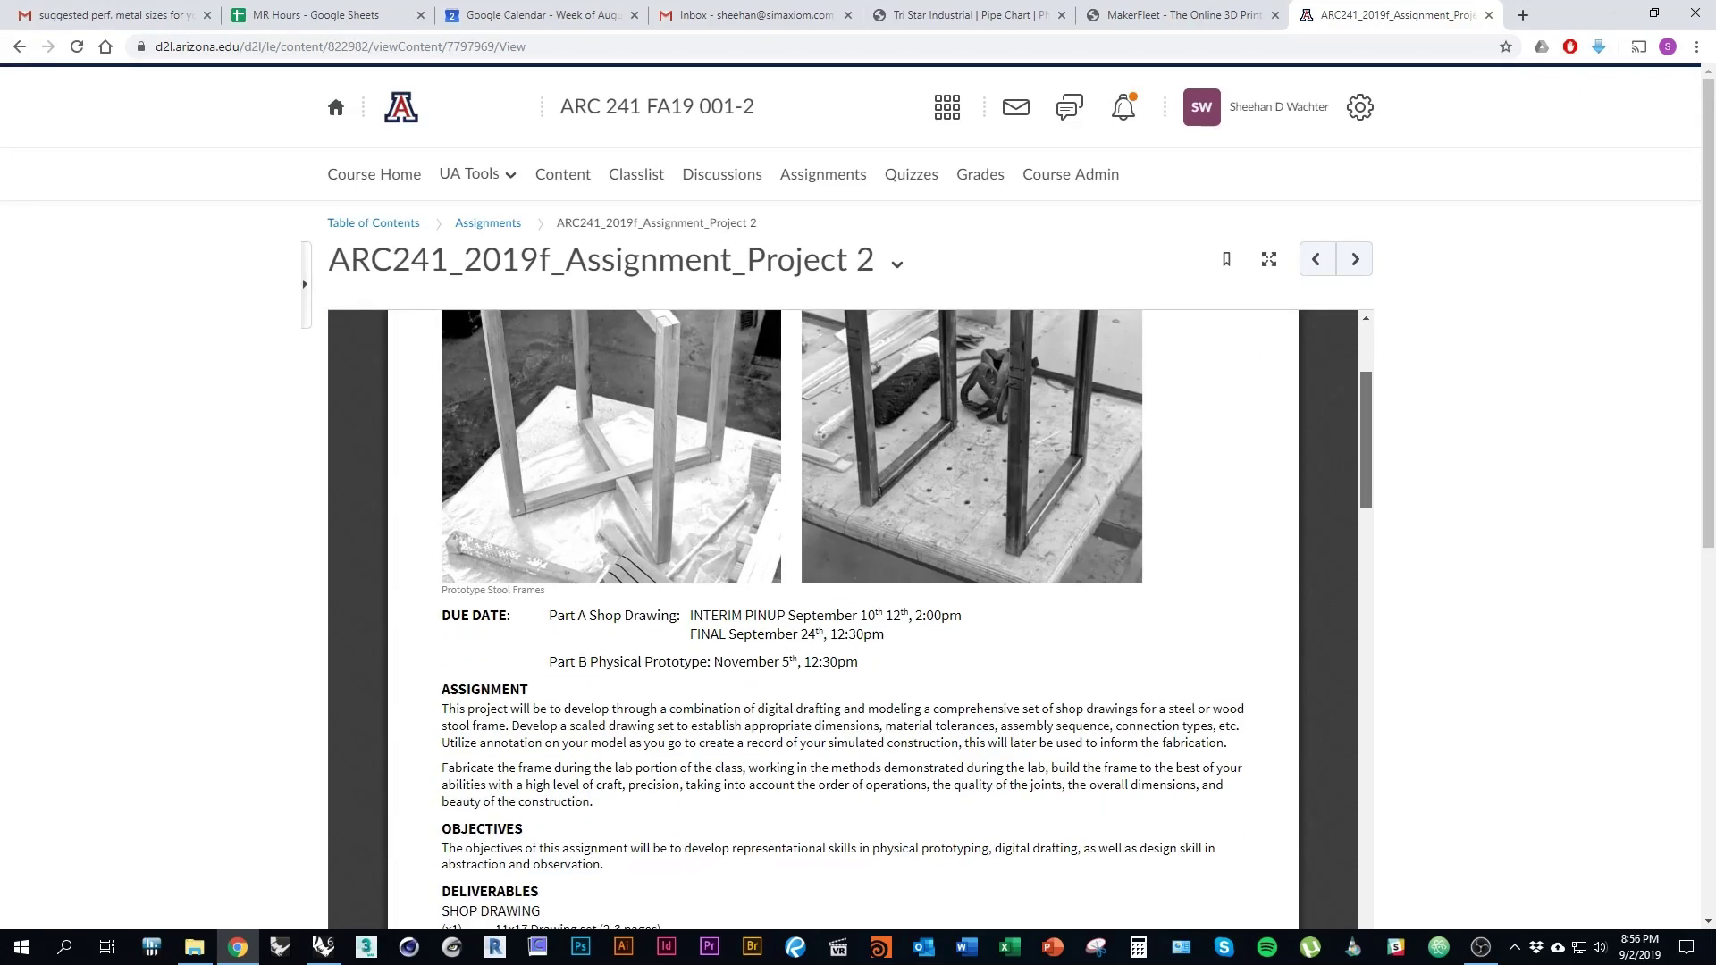
scroll(843, 617, "down", 3)
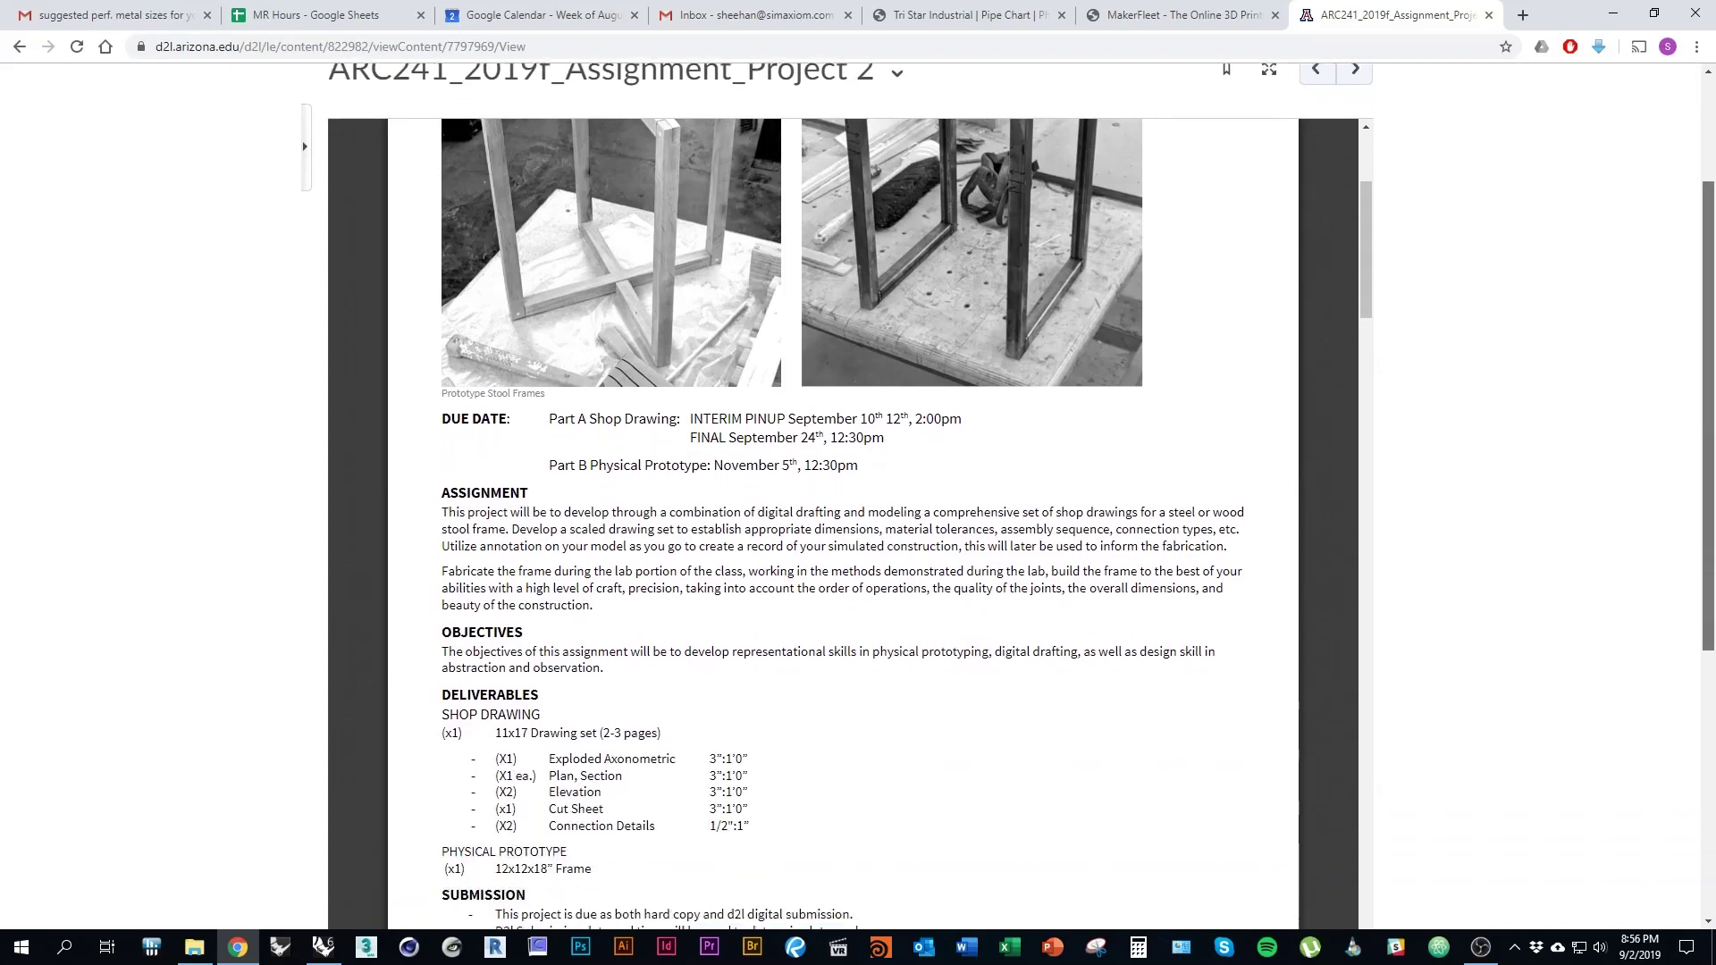
scroll(843, 616, "up", 3)
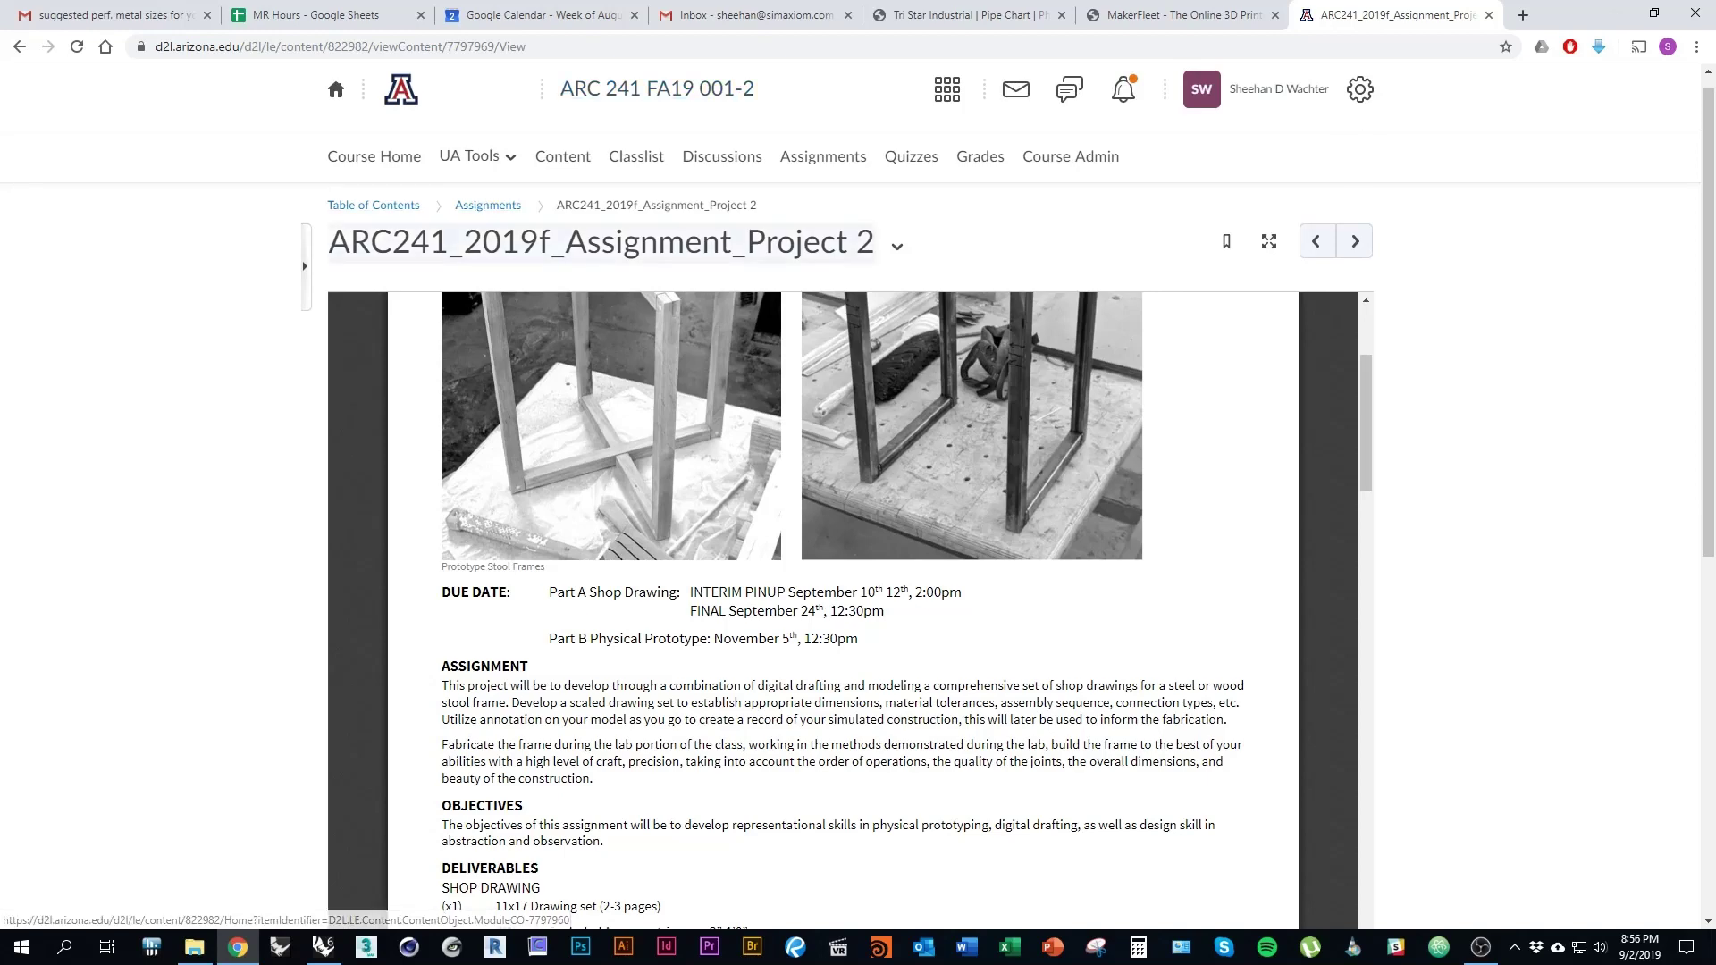
left_click(1269, 241)
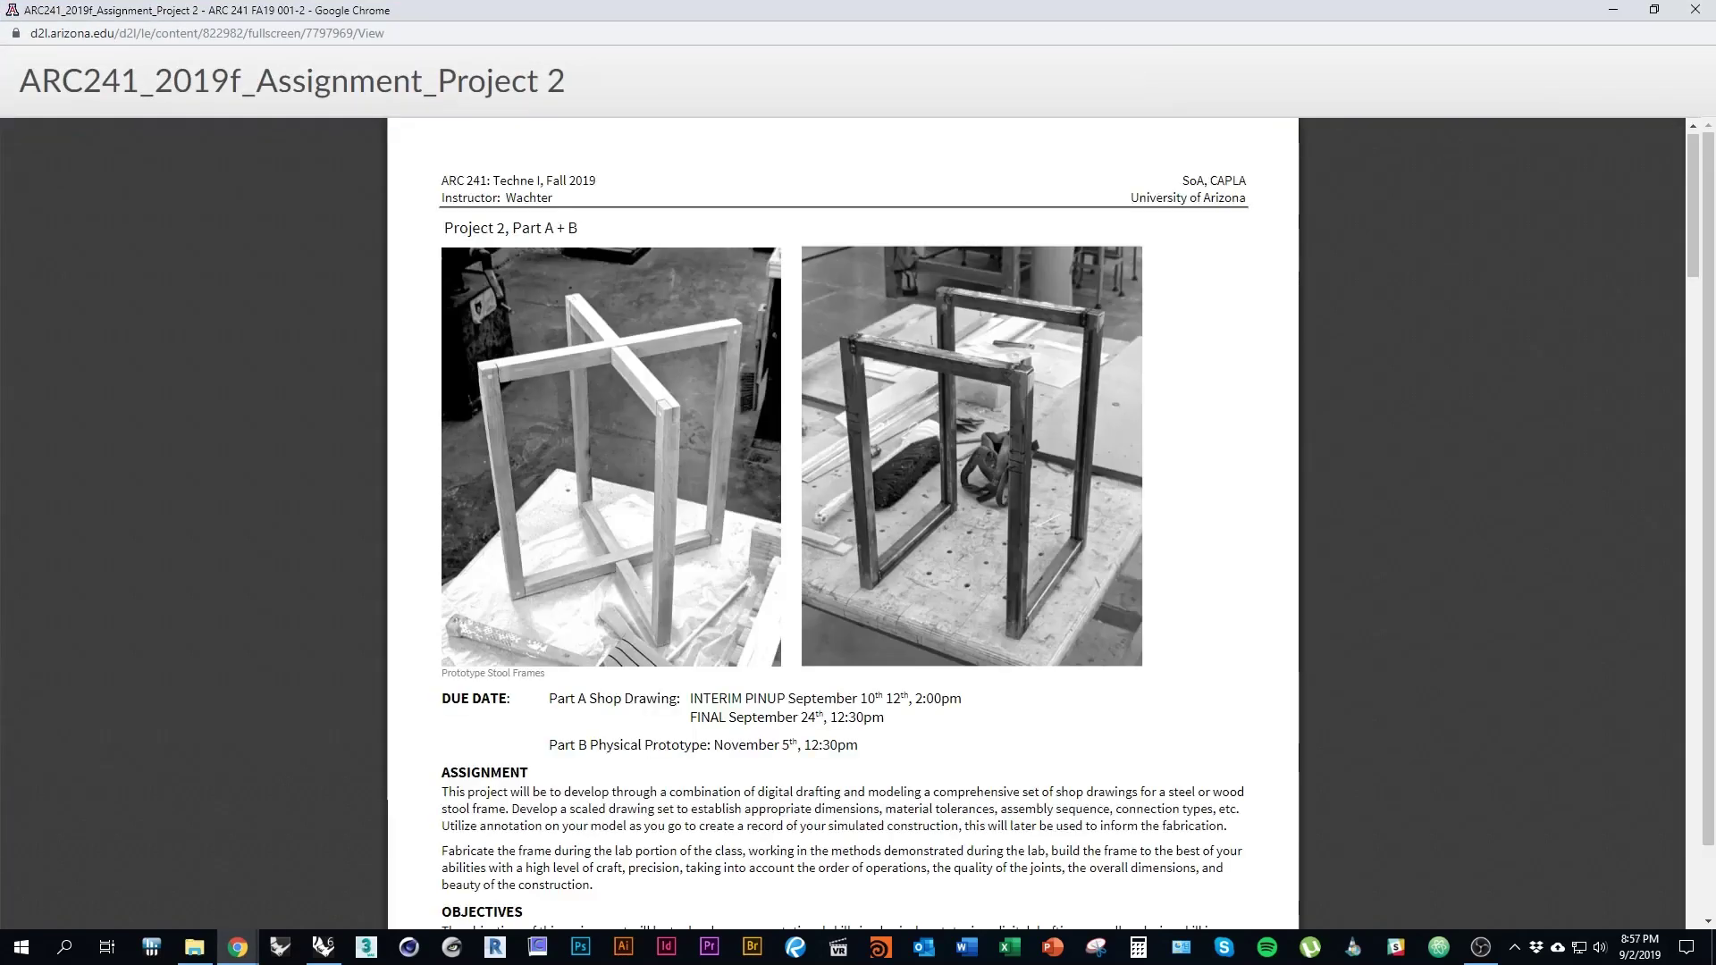
Examine the Project 2 brief, including the stool frame photos, due dates, shop drawing deliverables with their scales, and submission requirements
scroll(842, 523, "down", 4)
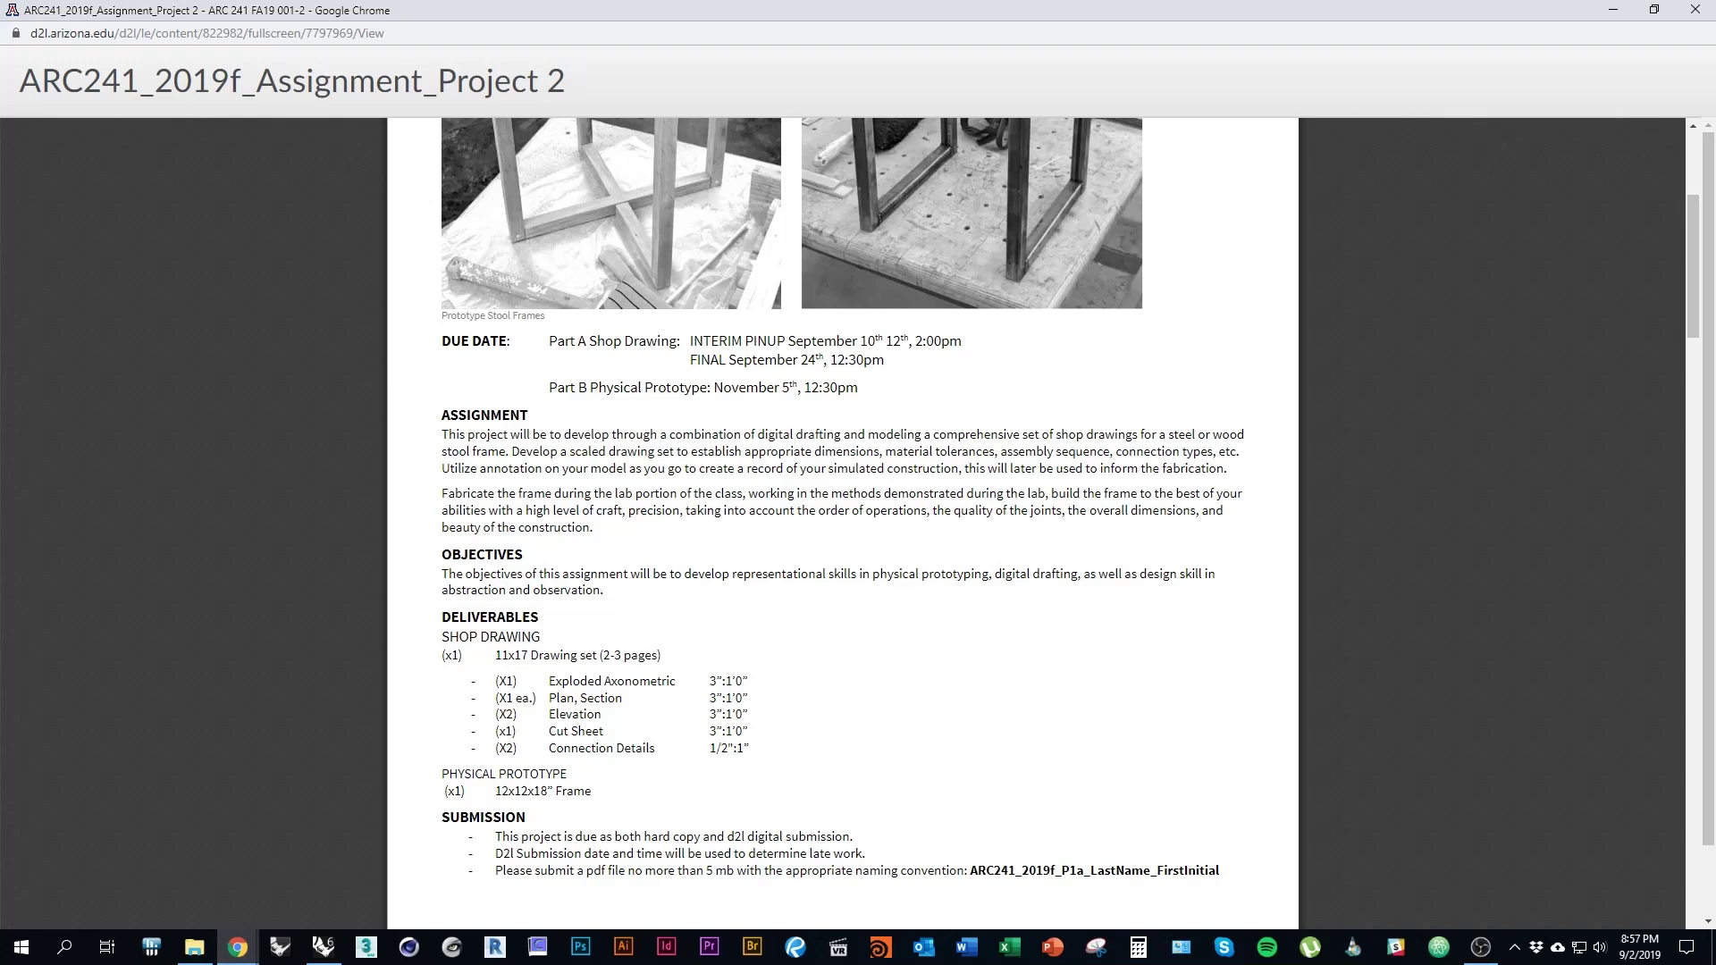
left_click_drag(465, 672, 760, 756)
scroll(842, 523, "up", 2)
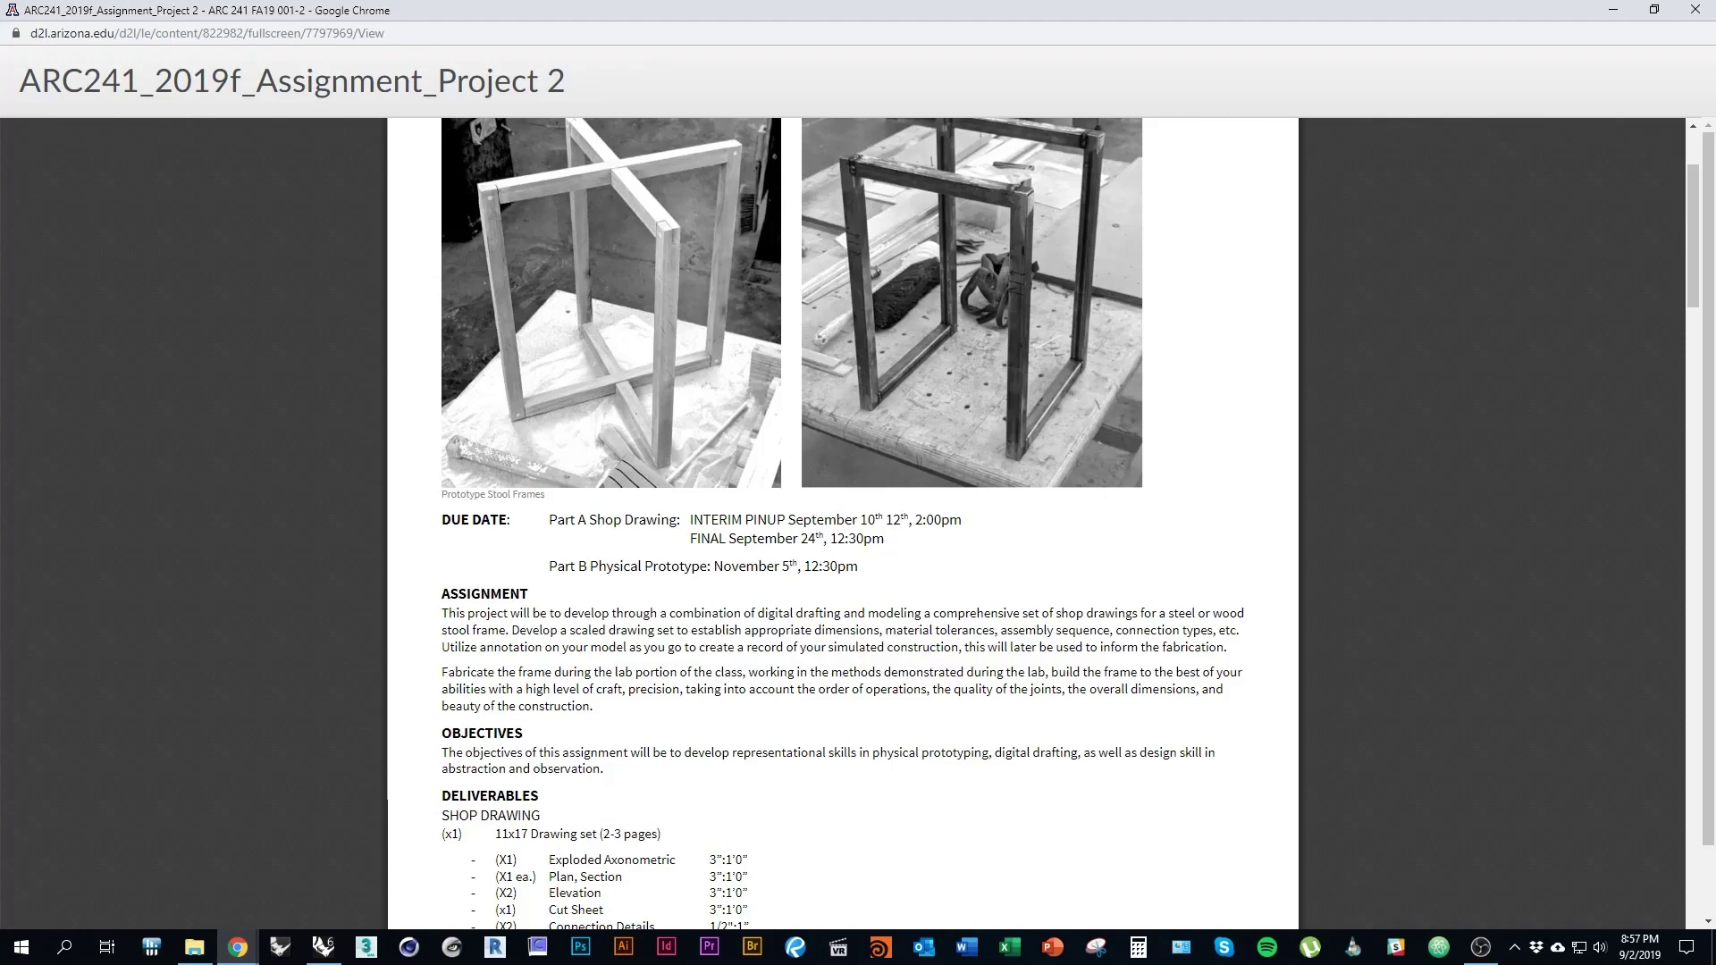
scroll(842, 523, "down", 2)
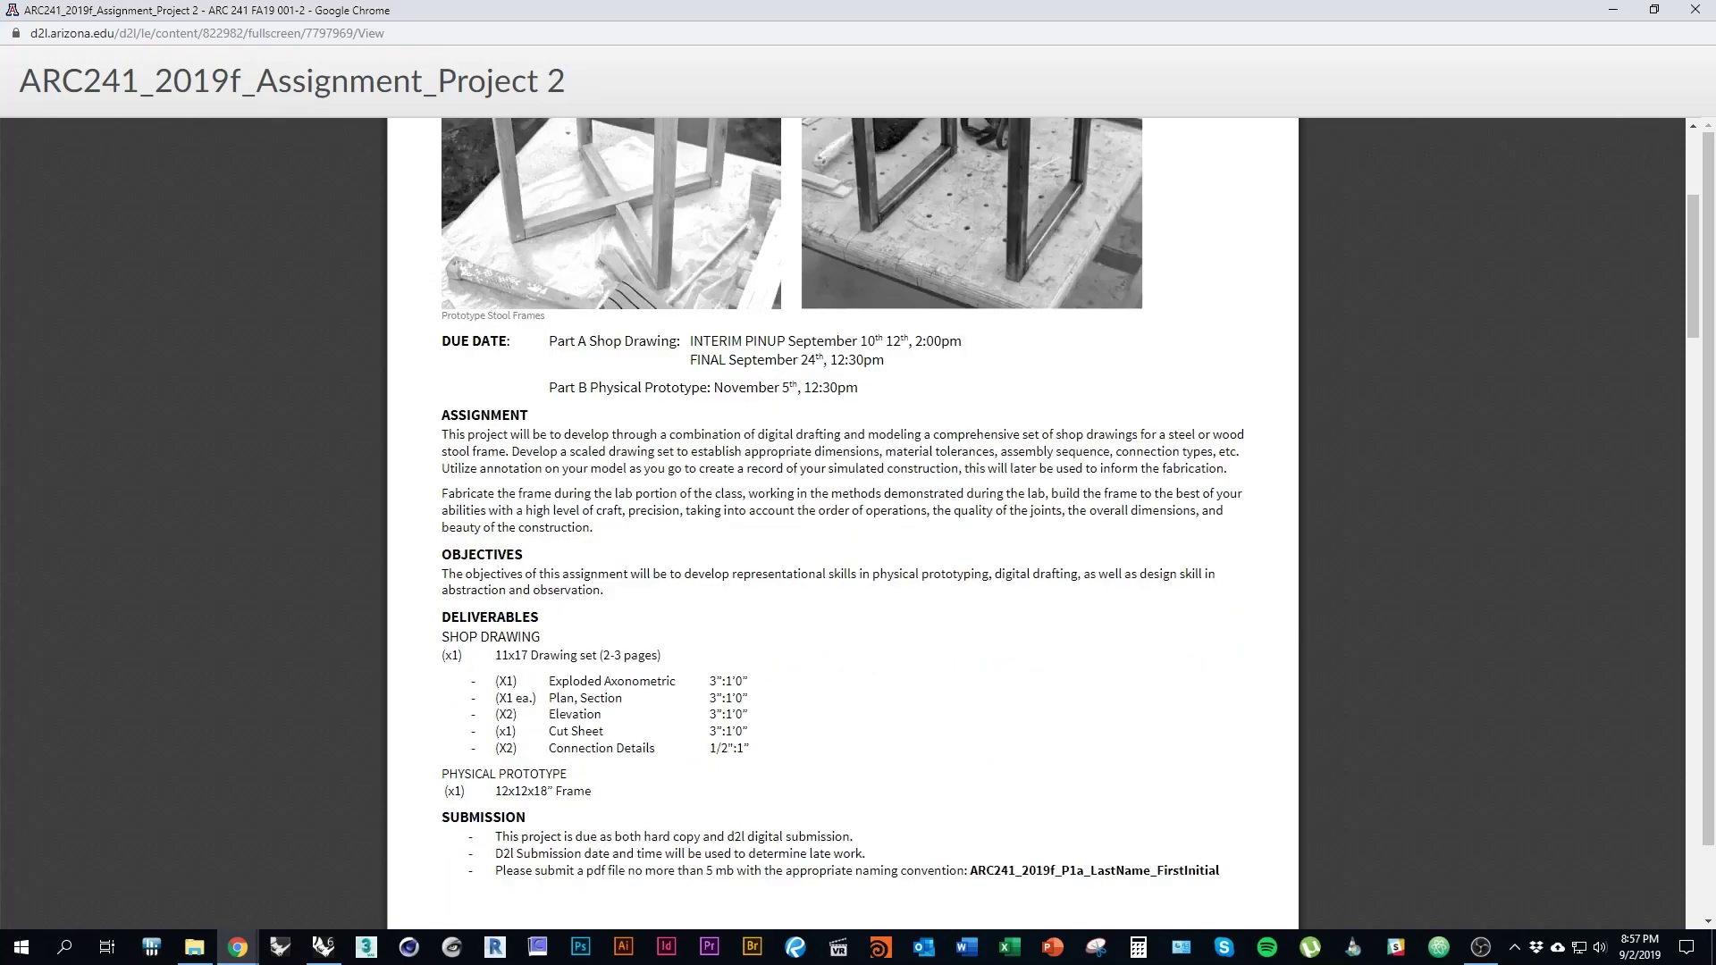
scroll(841, 523, "up", 1)
scroll(842, 523, "up", 2)
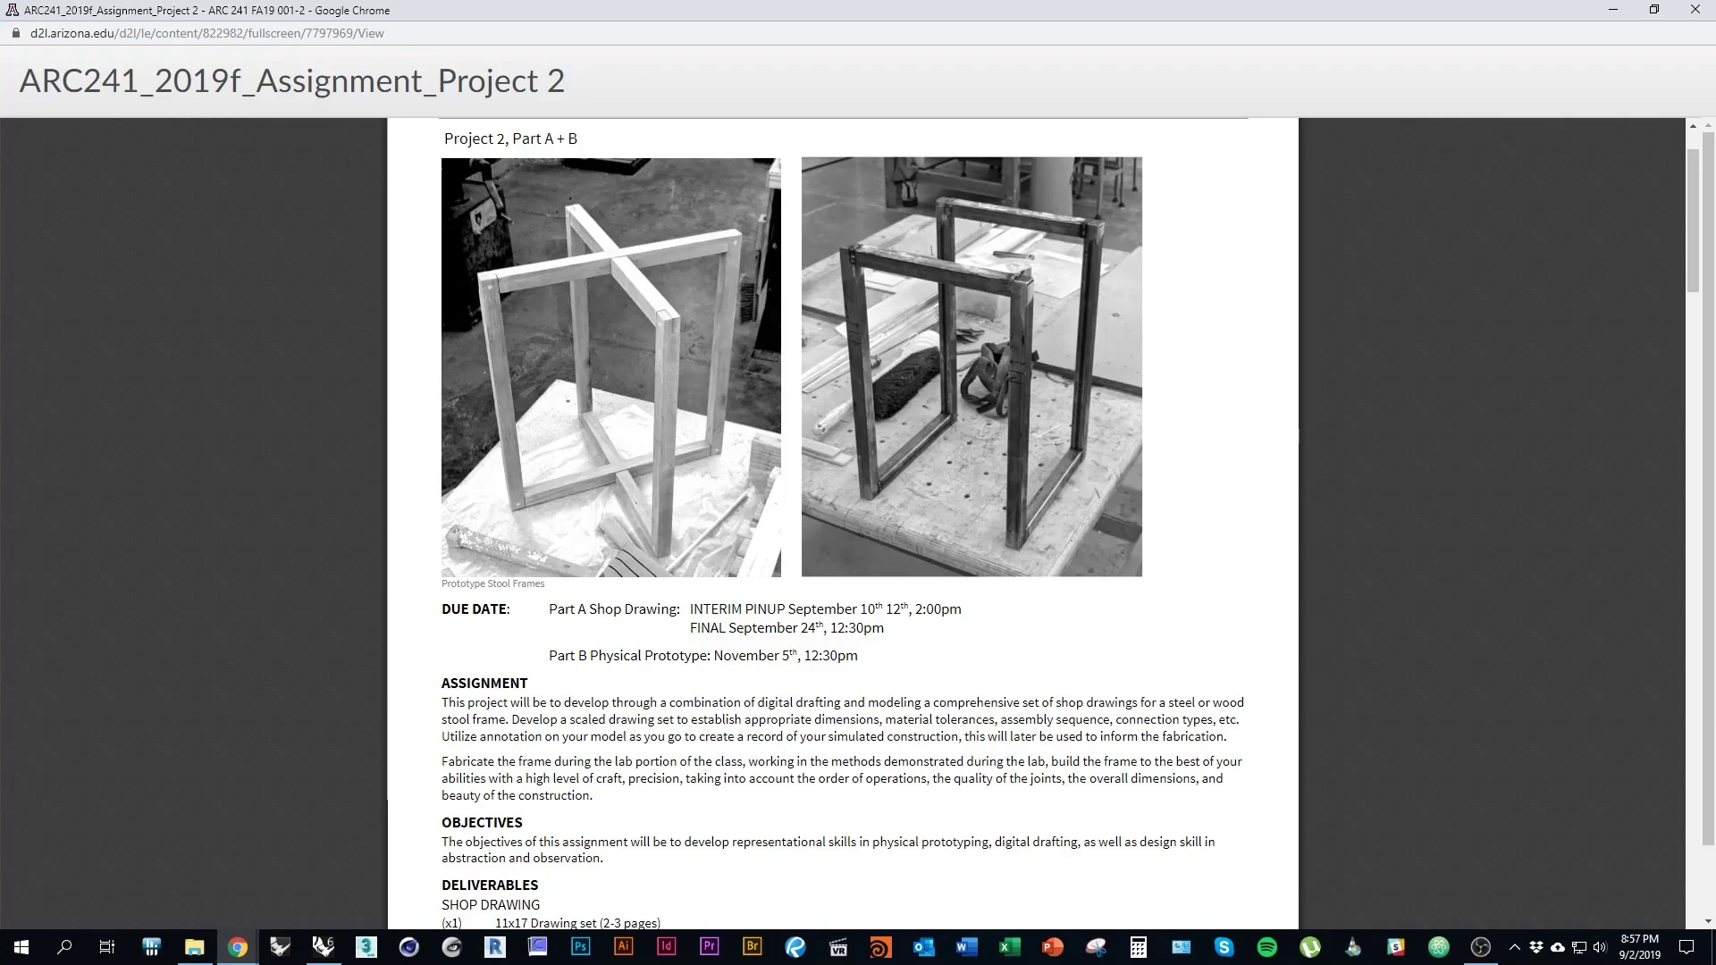
scroll(842, 523, "up", 1)
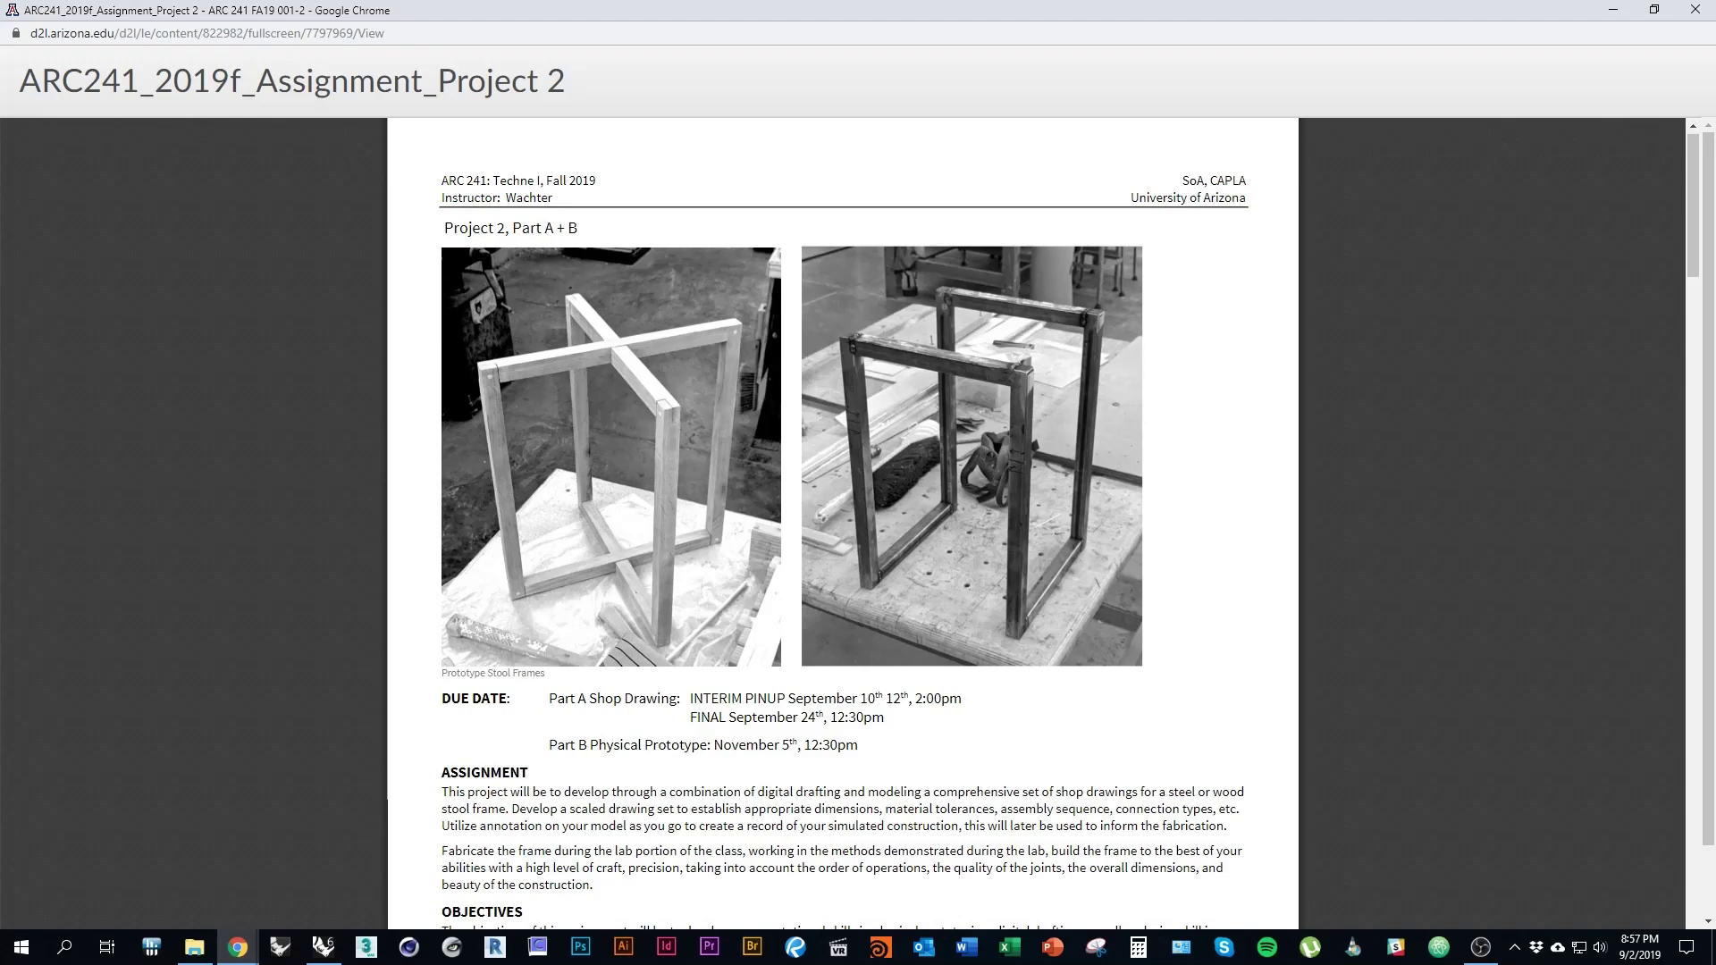
key("alt+Tab")
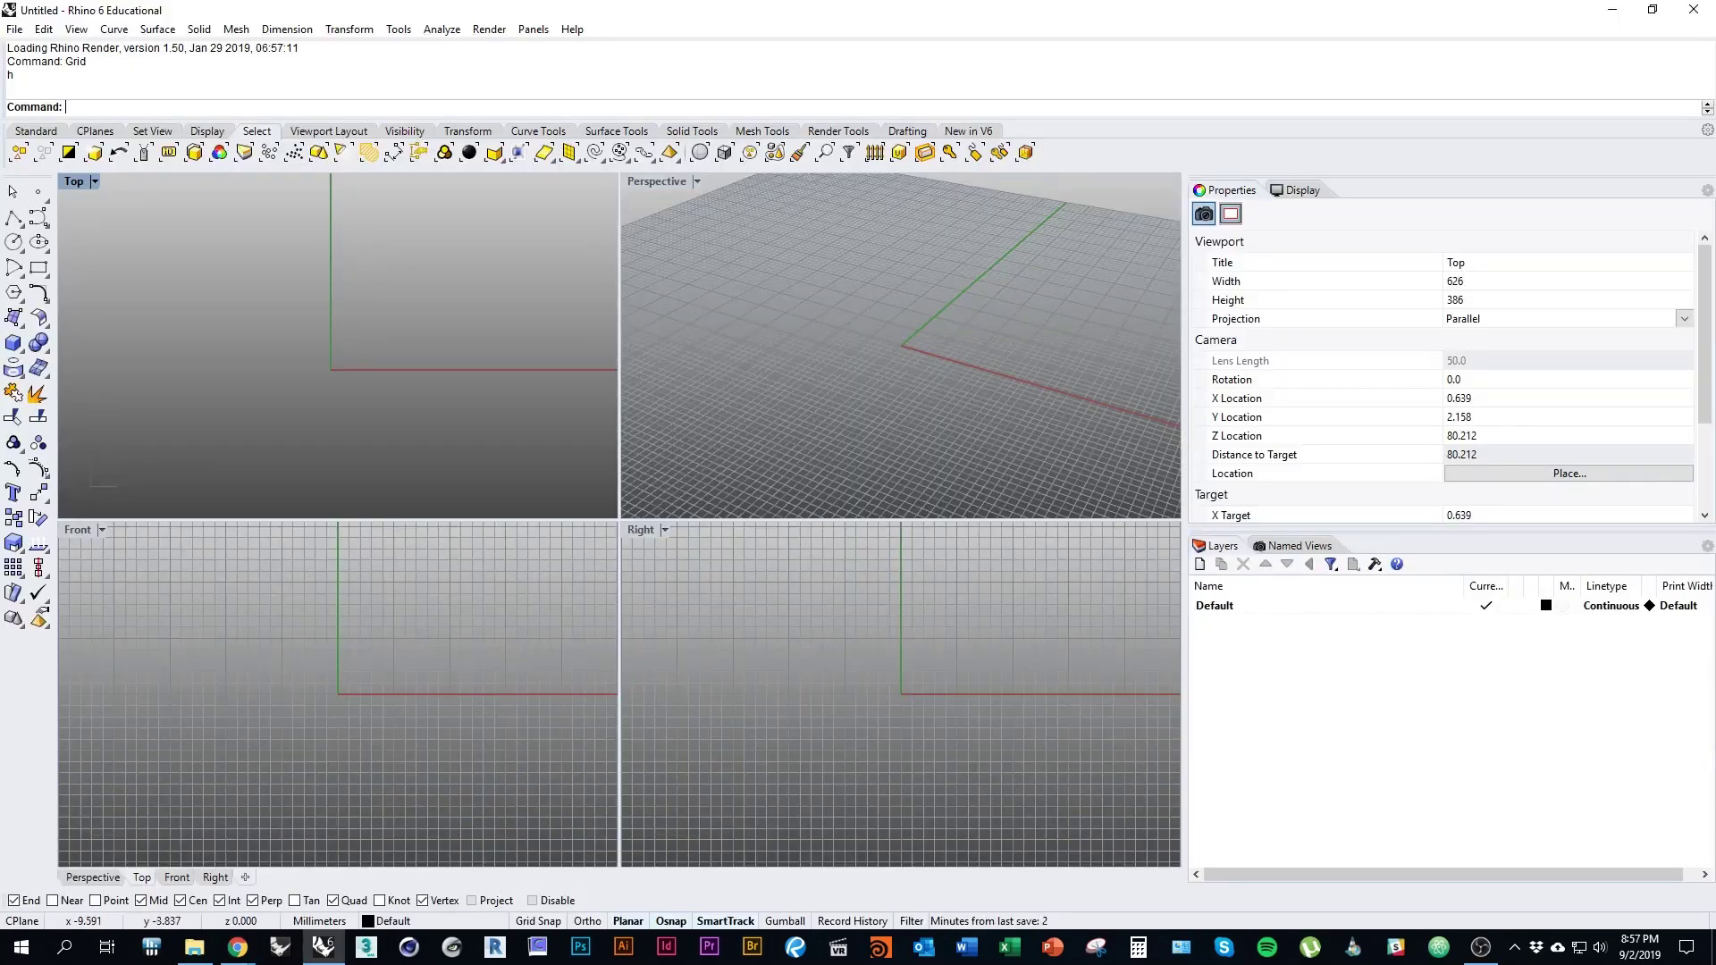
key("alt+Tab")
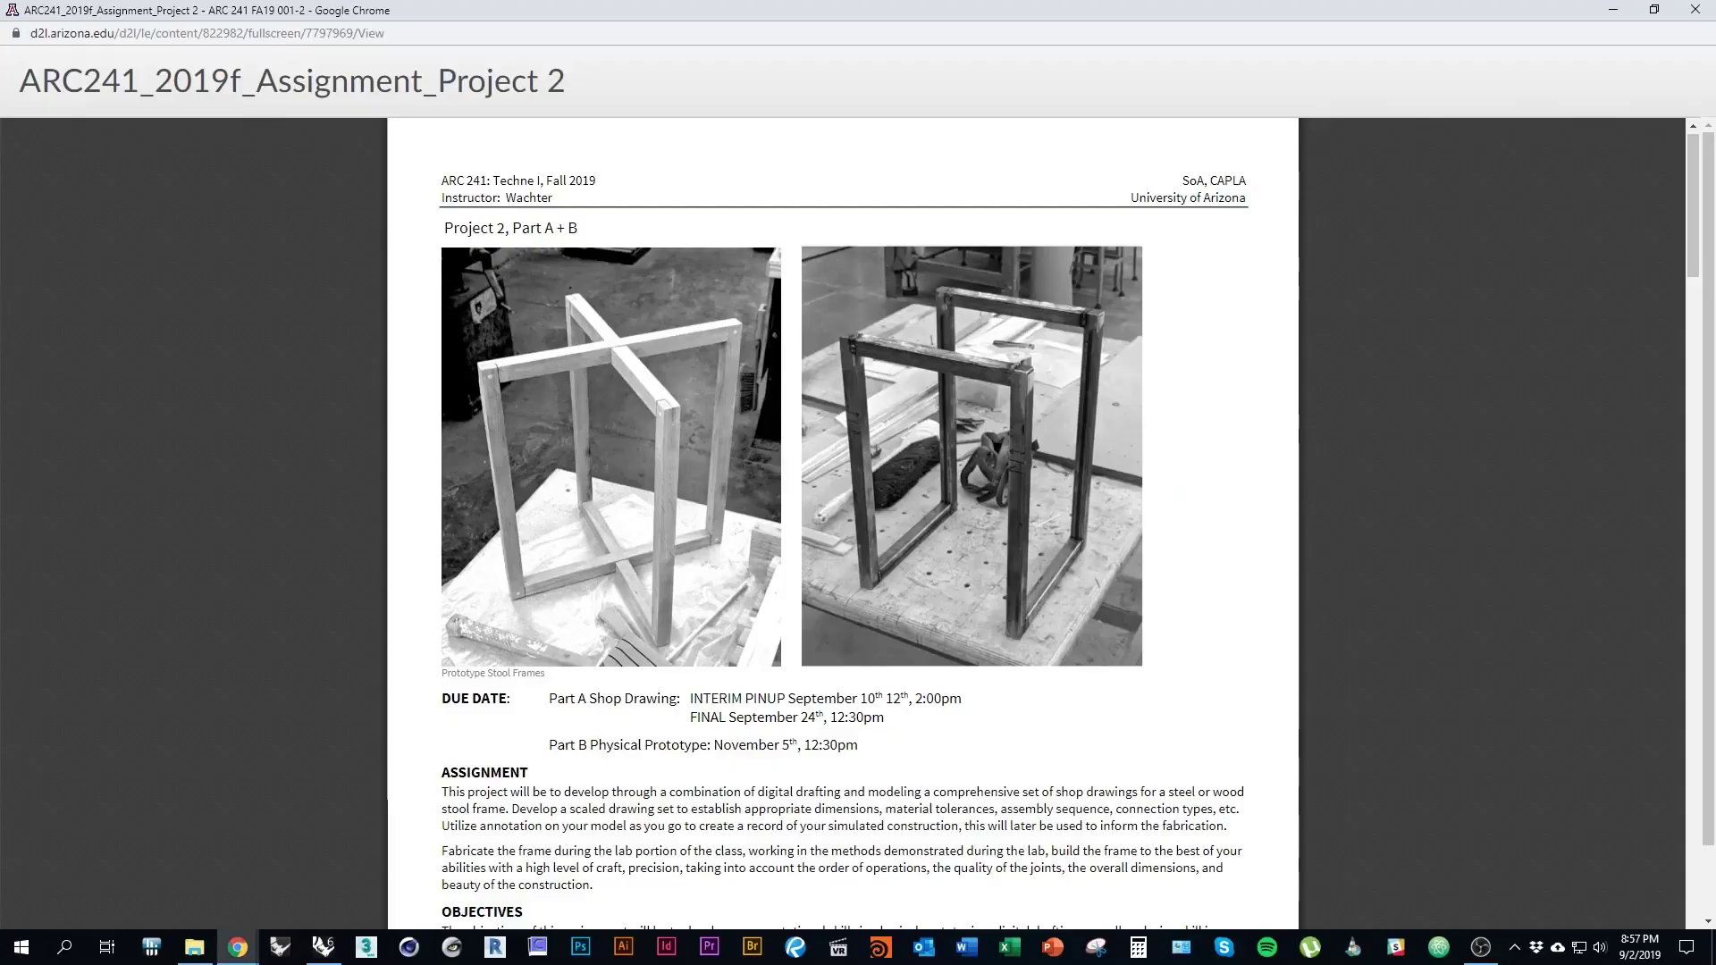
scroll(842, 482, "down", 5)
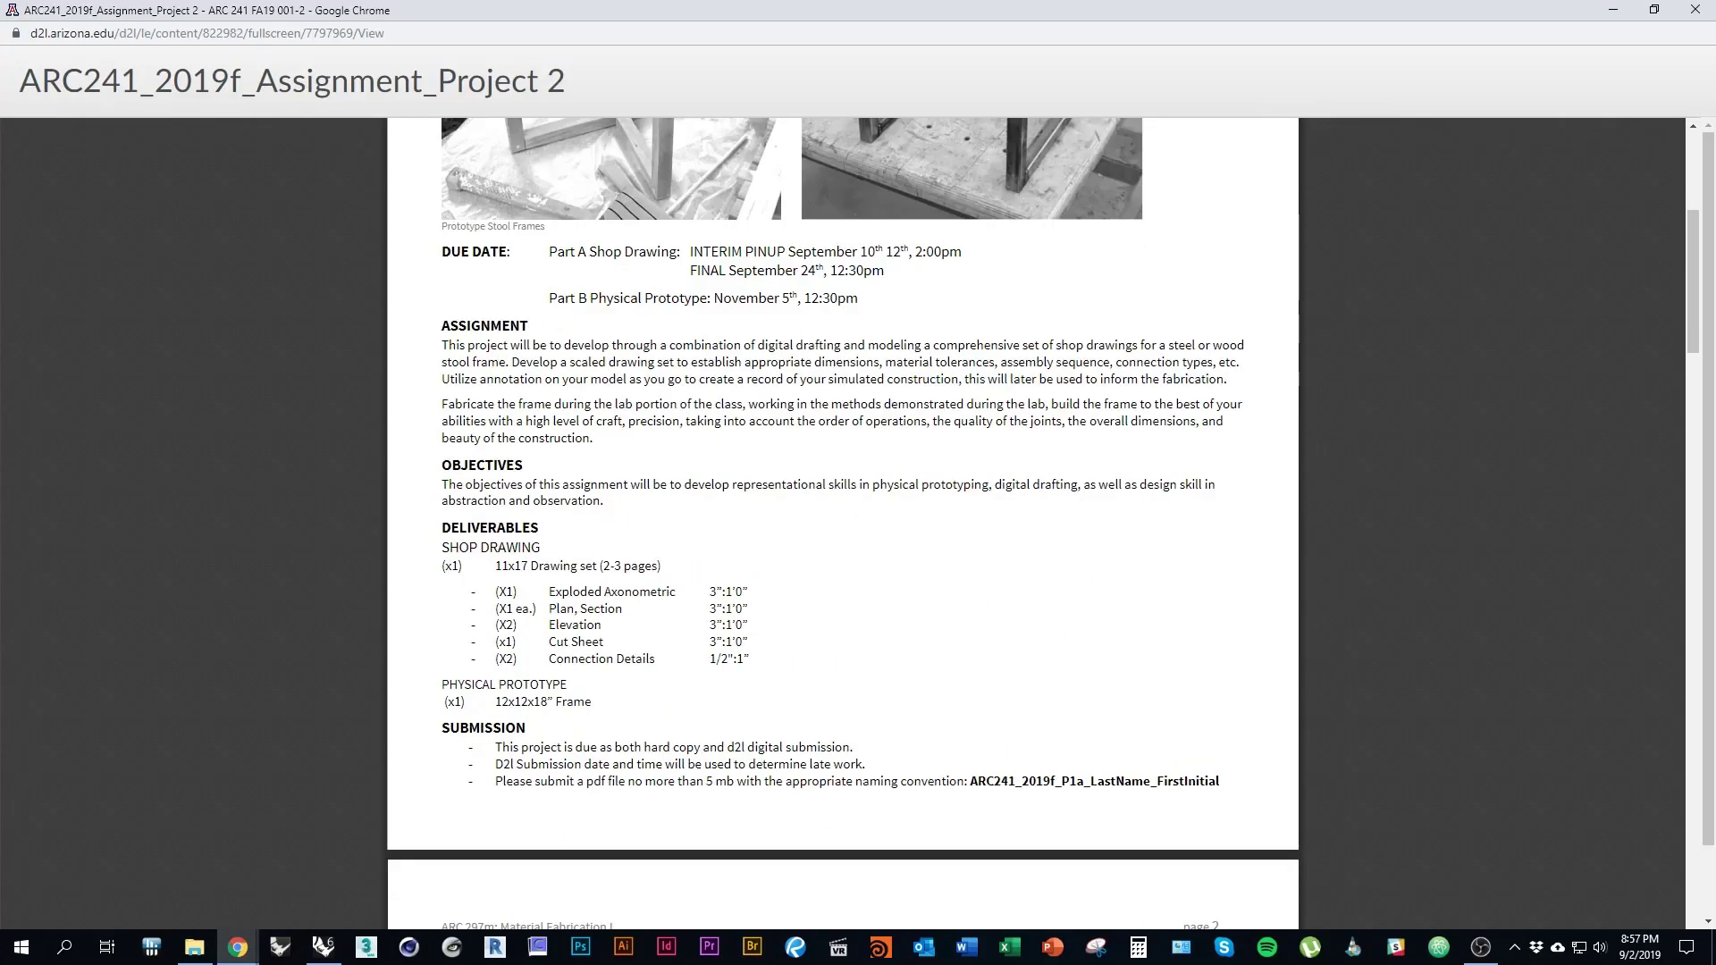
left_click_drag(550, 608, 621, 609)
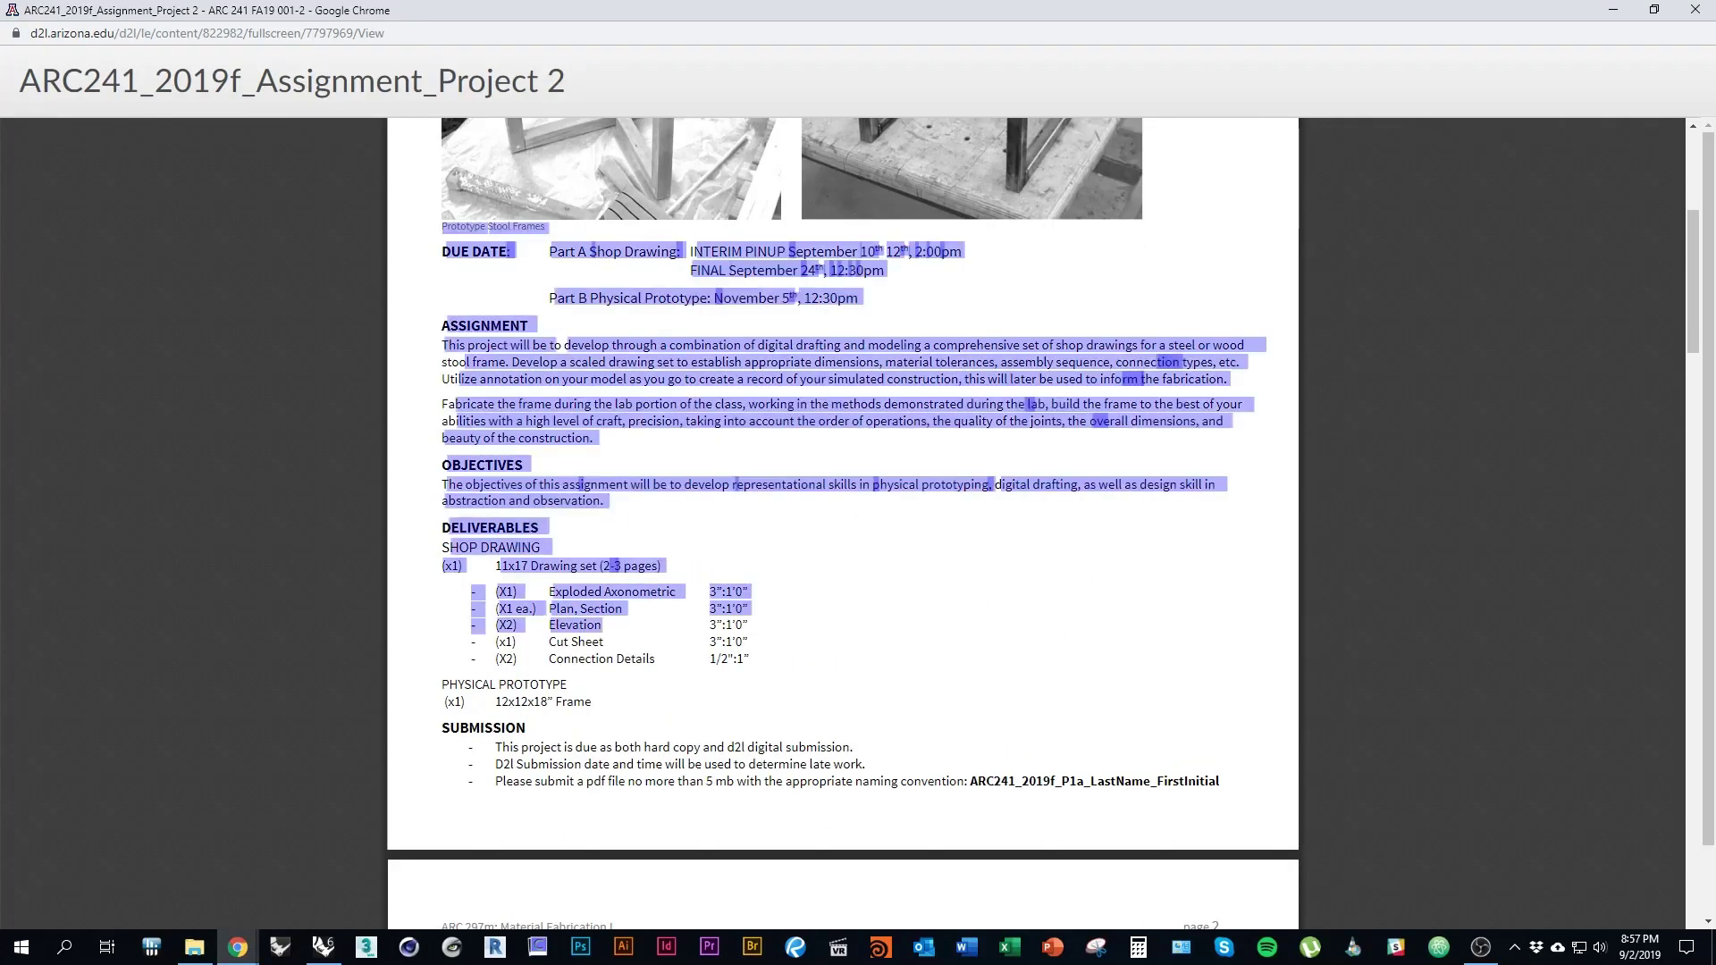
scroll(843, 524, "up", 1)
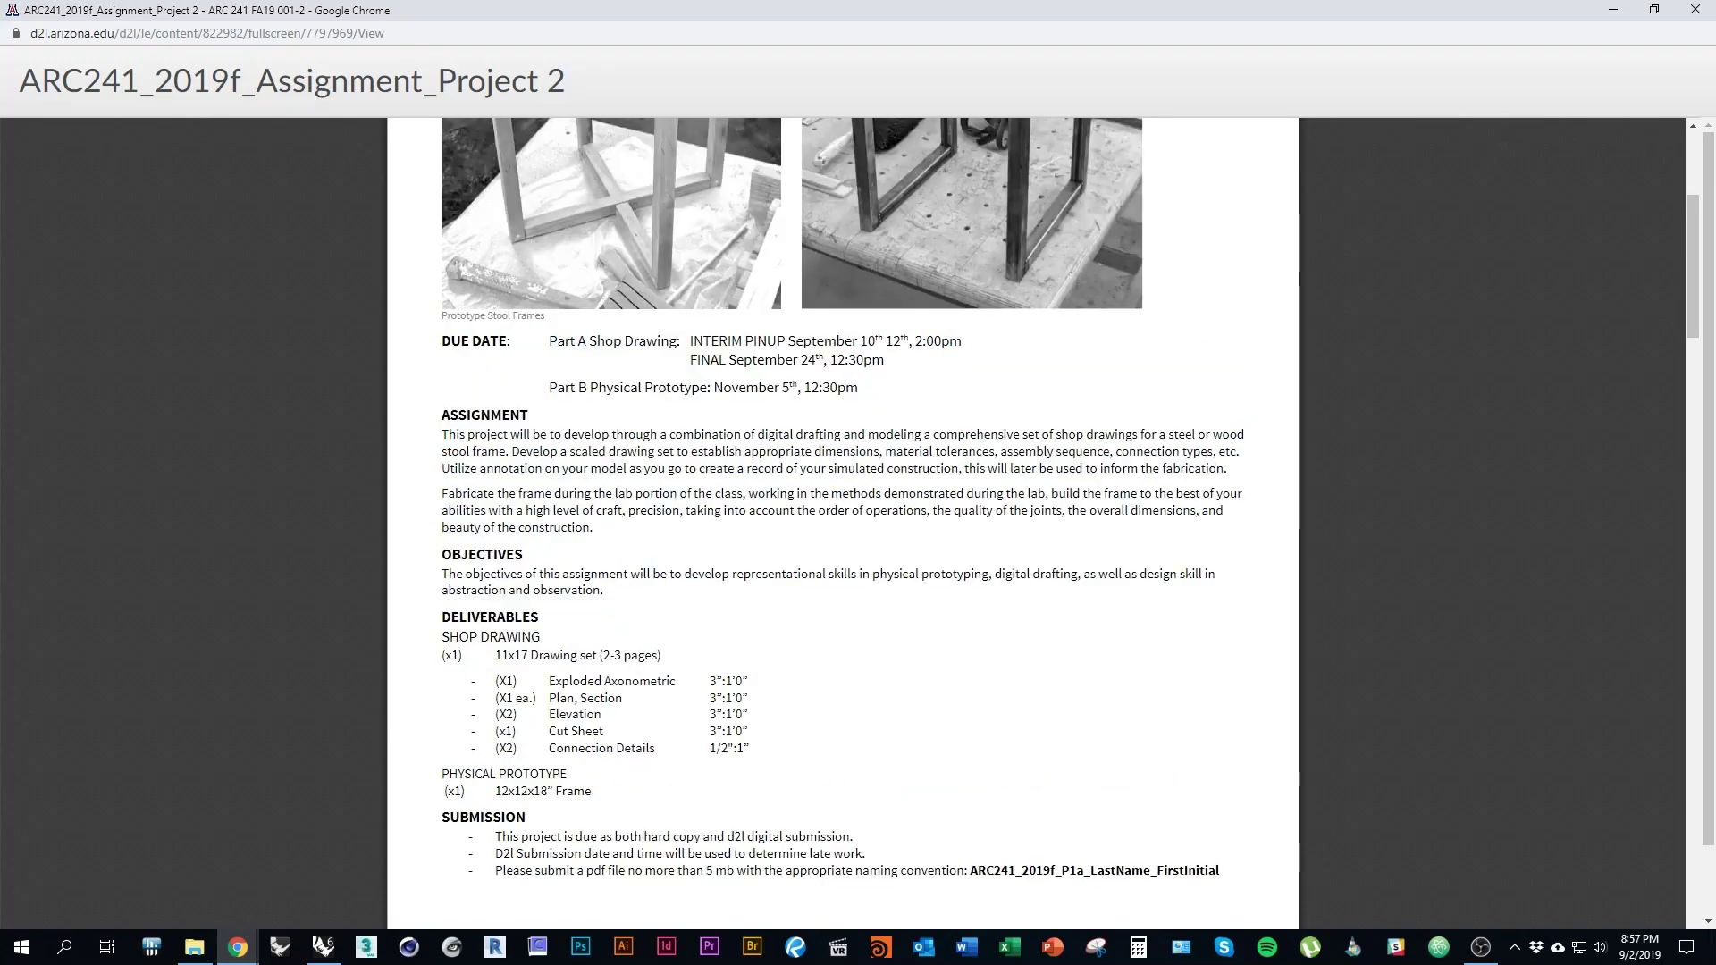
Switch to Rhino 6 and maximize the Top viewport
key("alt+Tab")
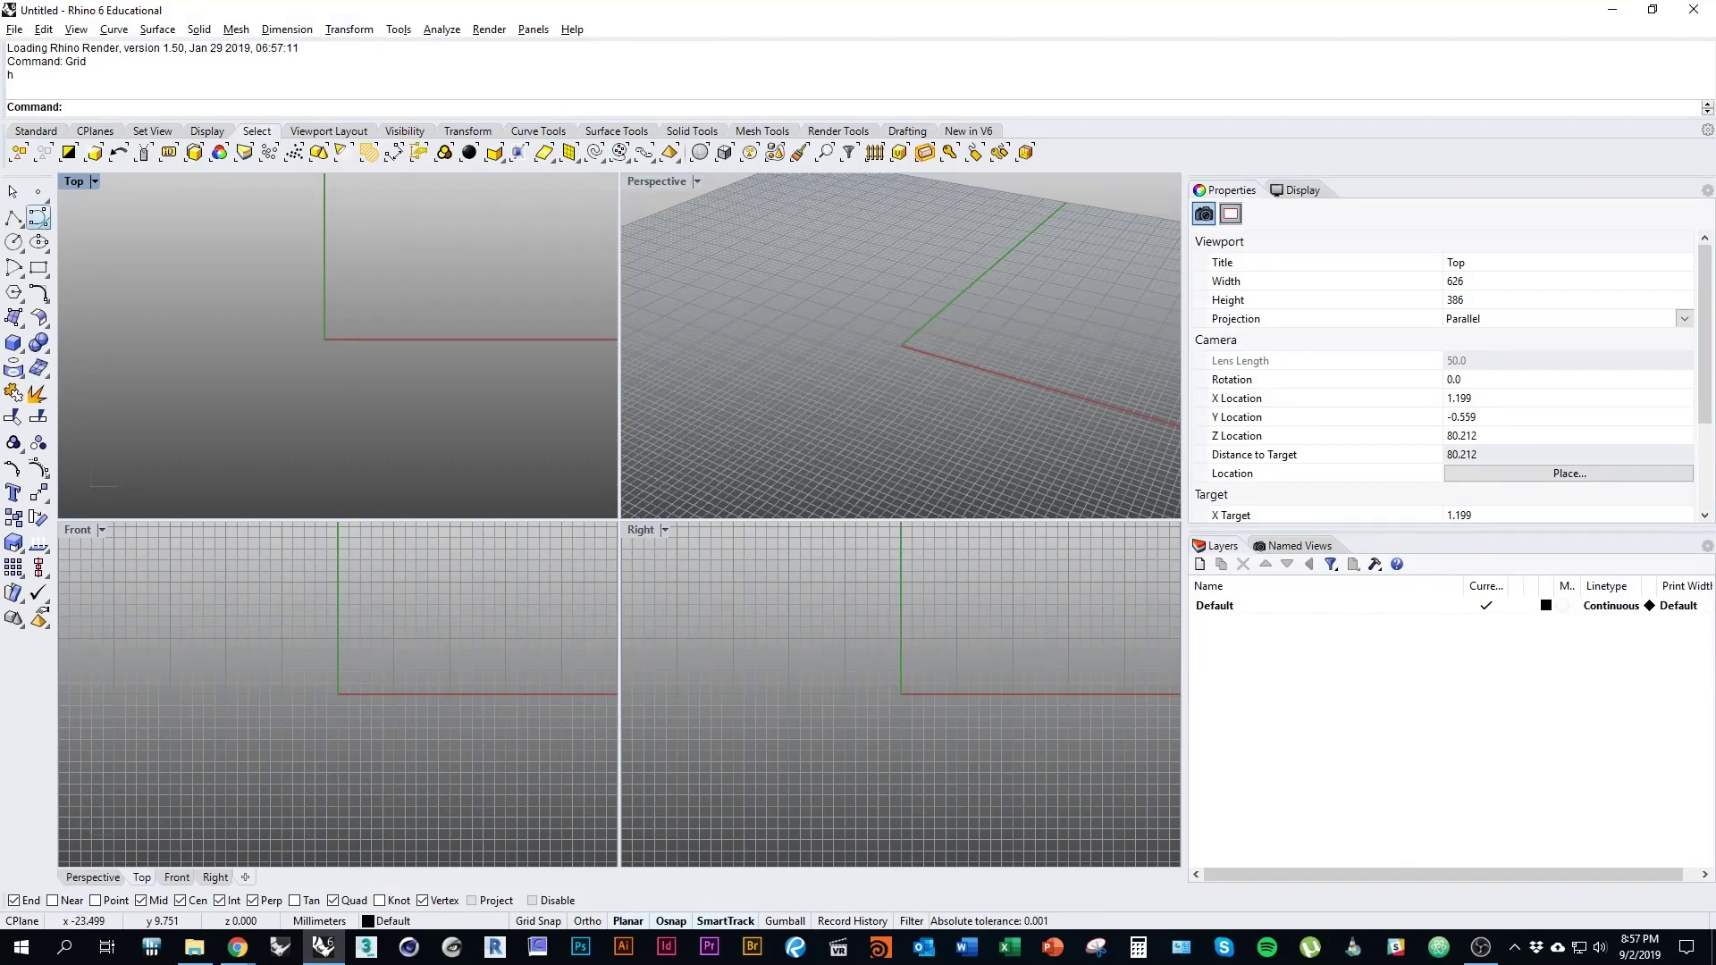
double_click(72, 182)
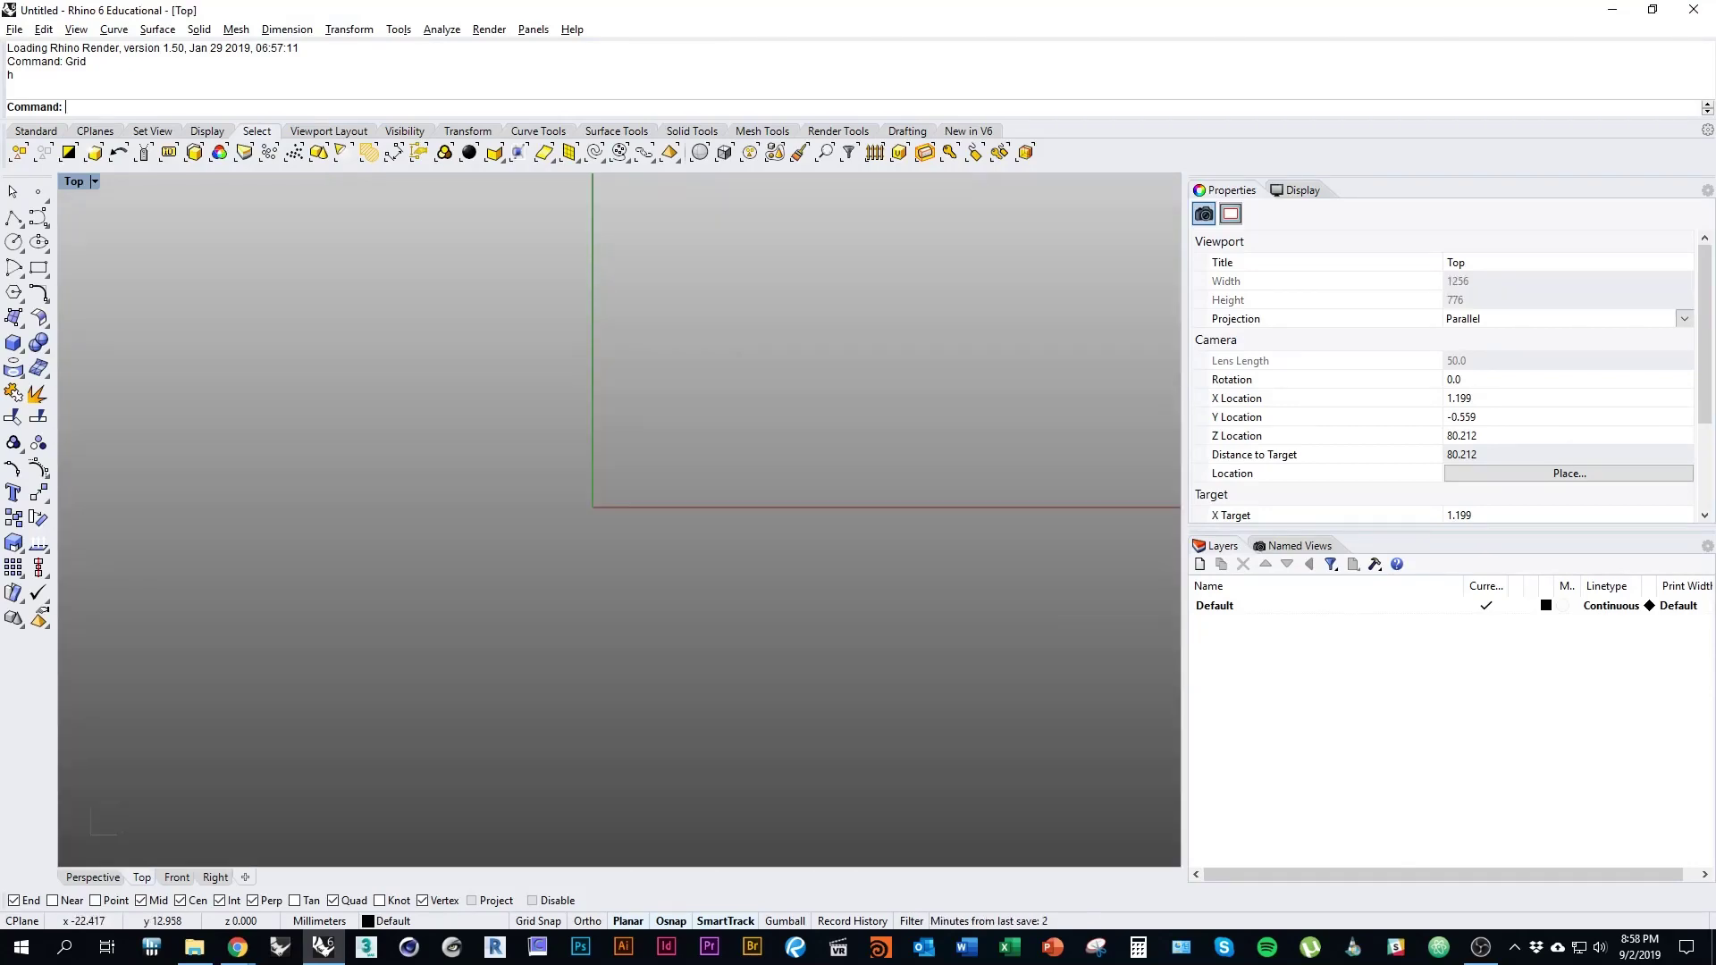
right_click_drag(954, 635, 737, 792)
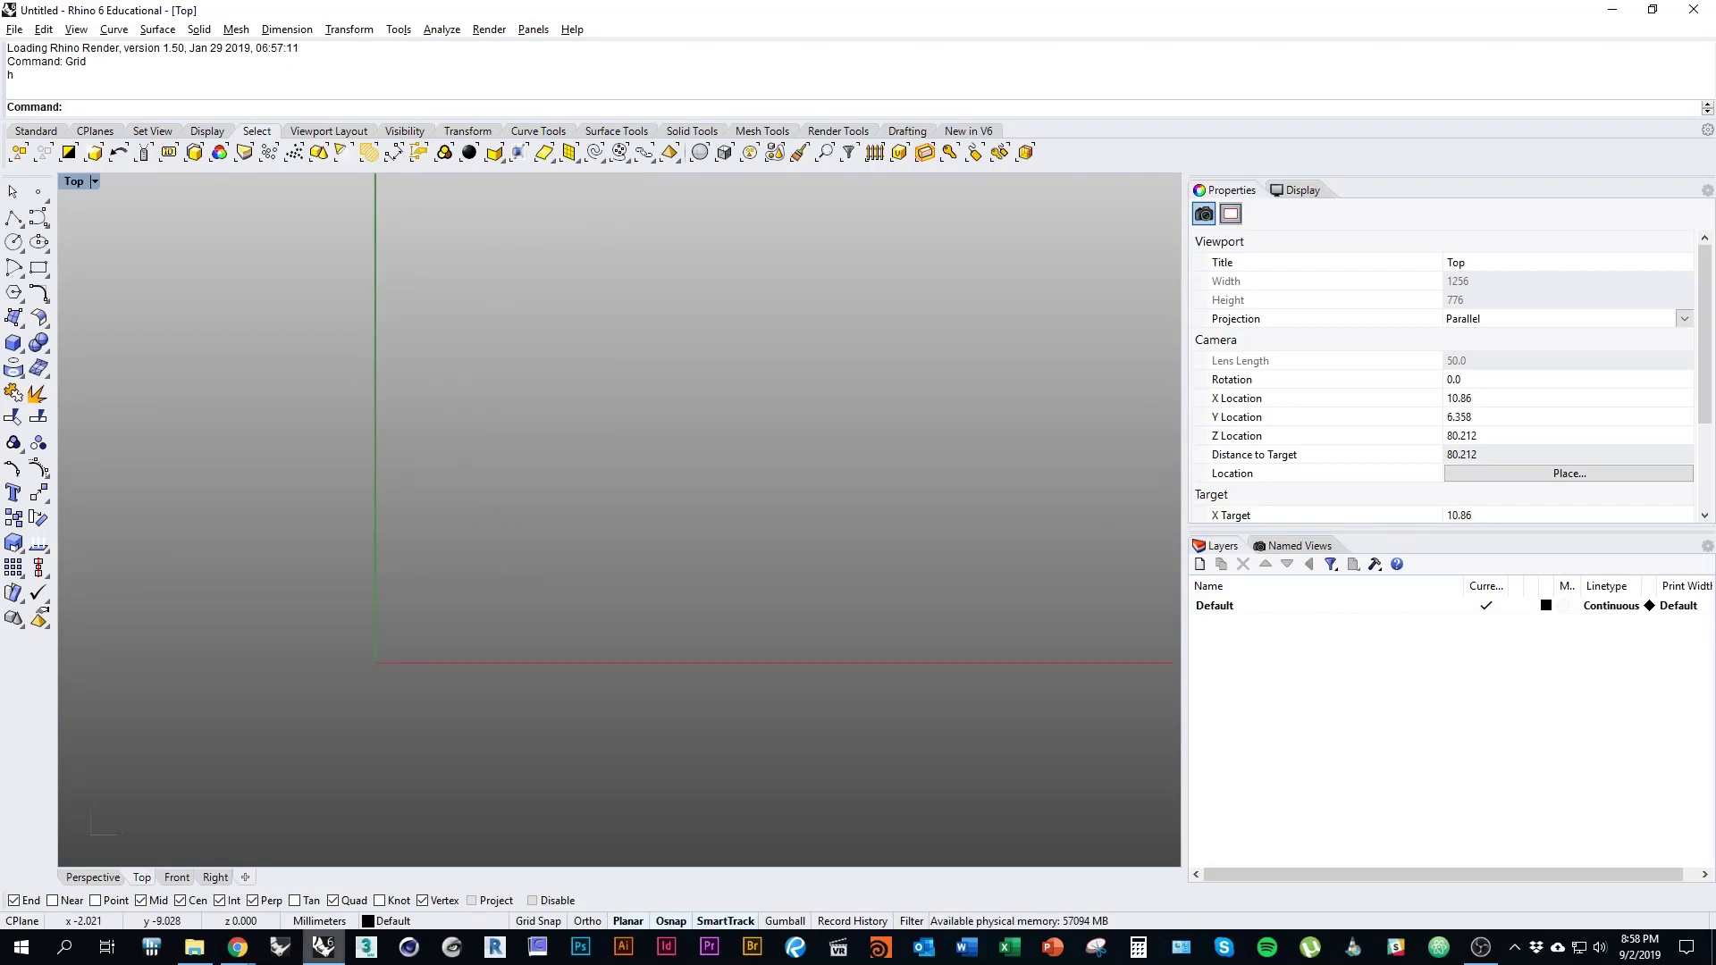
Open the document's unit settings with the Units command and set the model units to Inches
type("Units")
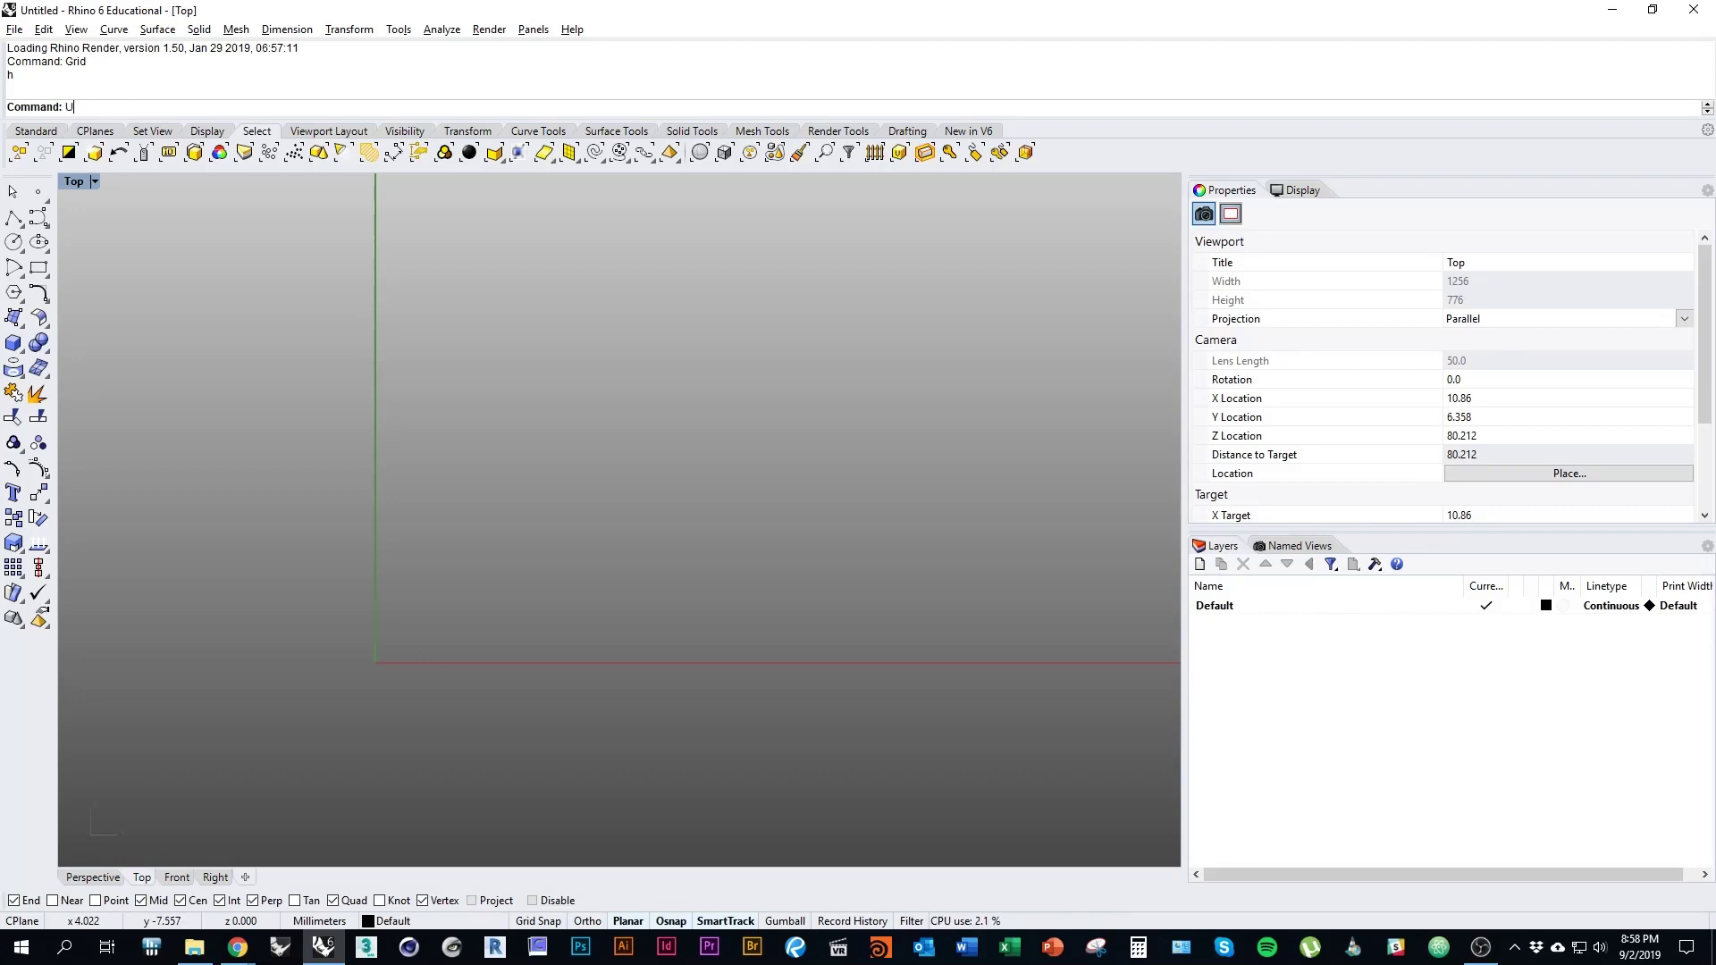
key("Return")
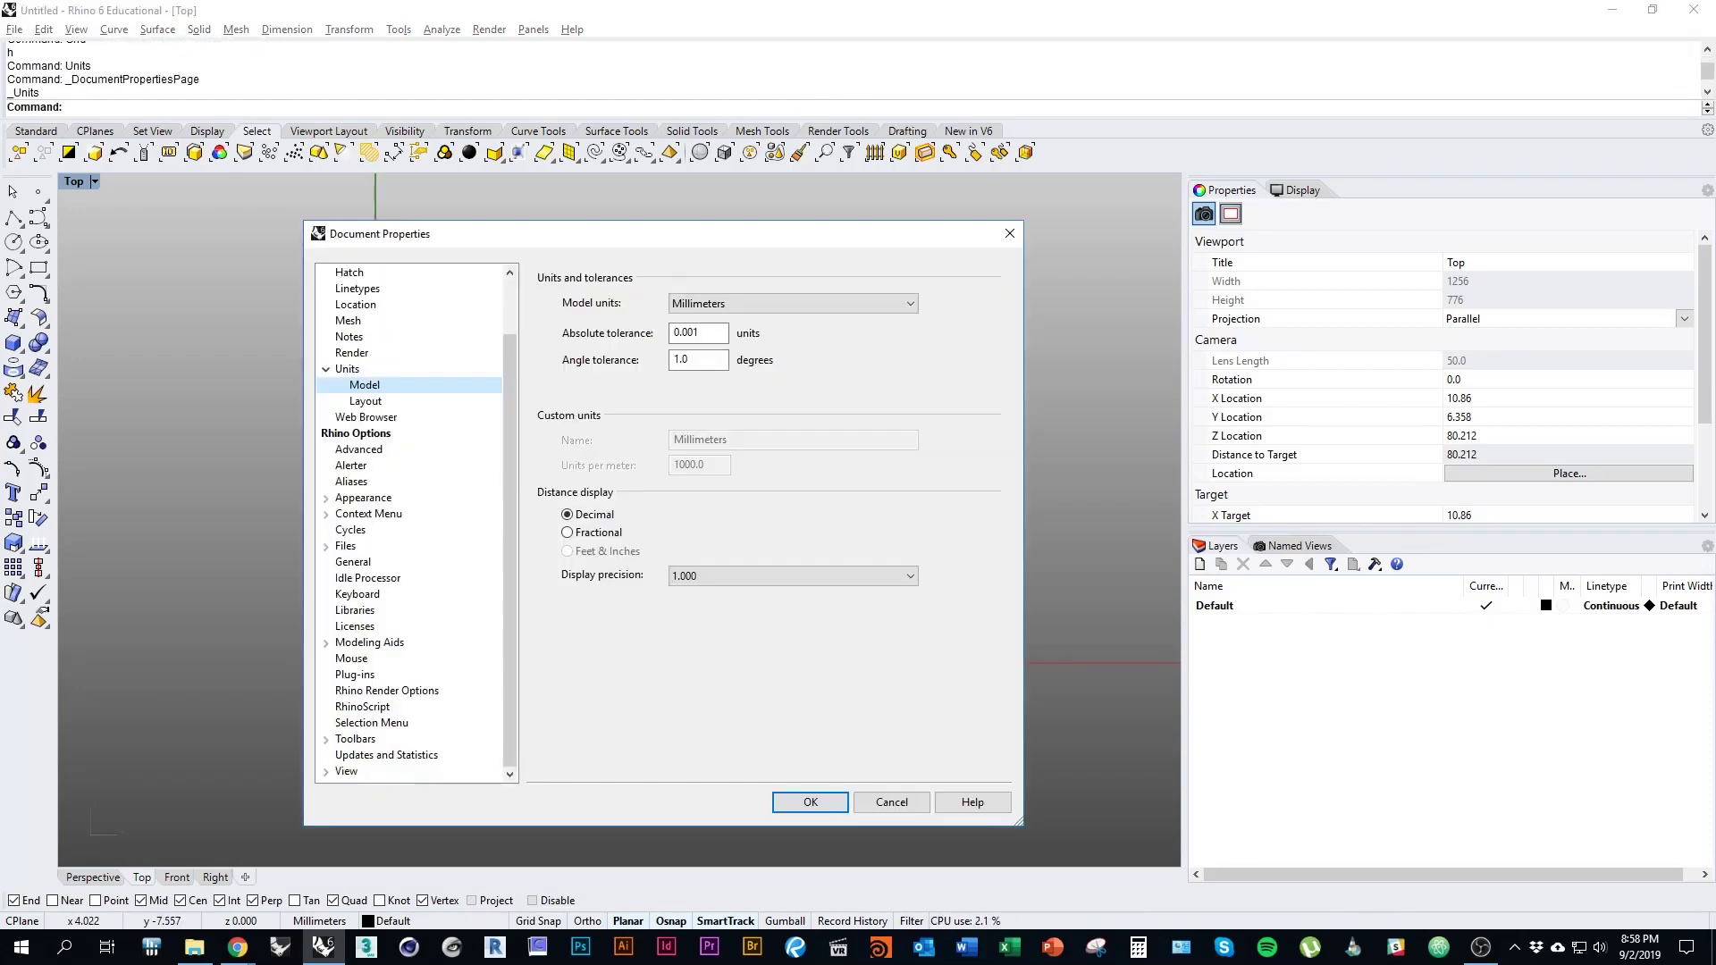
left_click(792, 304)
key("Up")
key("Up")
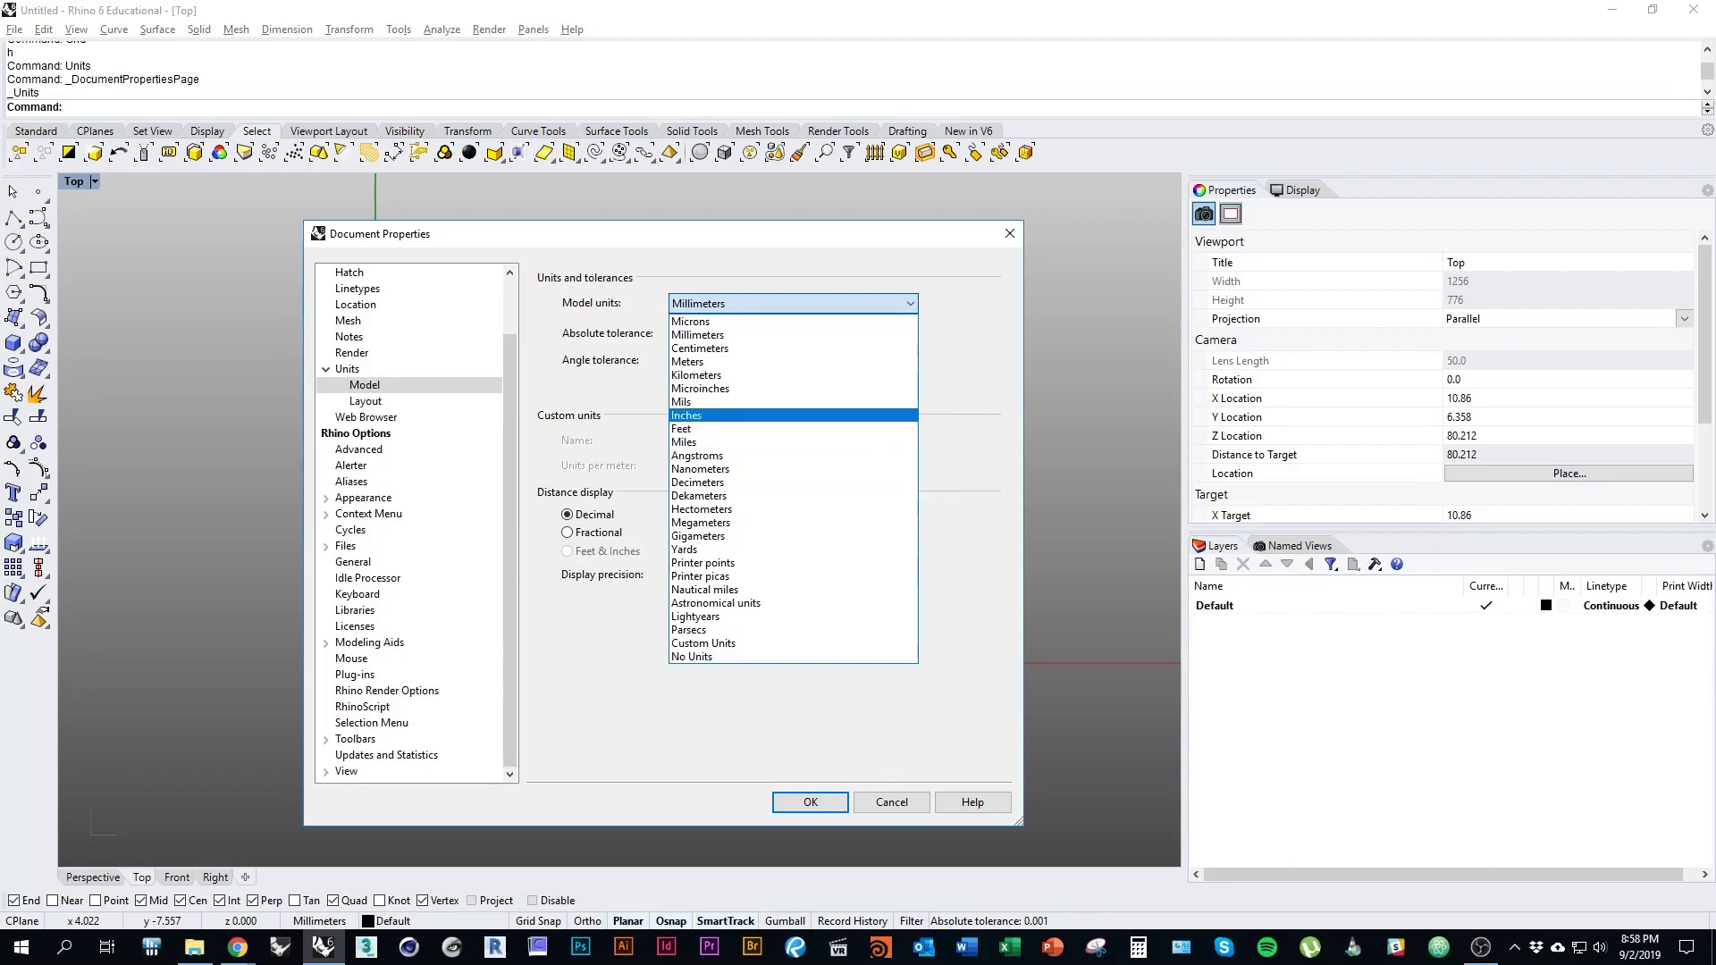
key("Return")
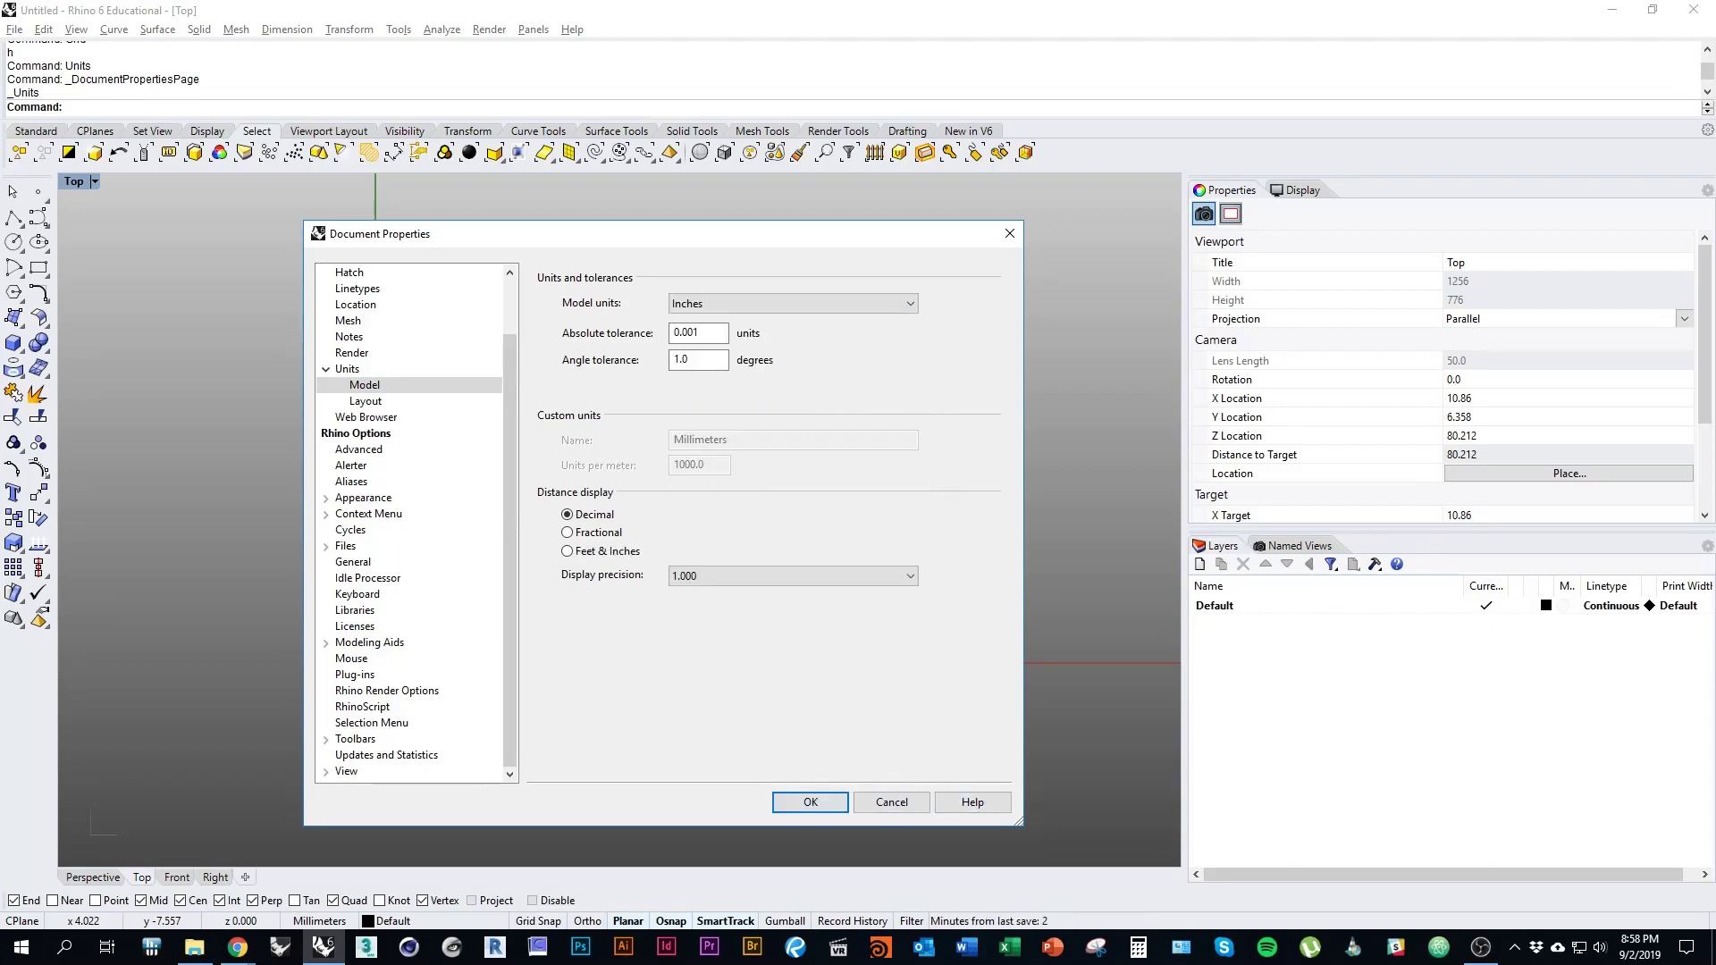
Set the layout units to Inches as well and apply the document properties
scroll(417, 523, "up", 2)
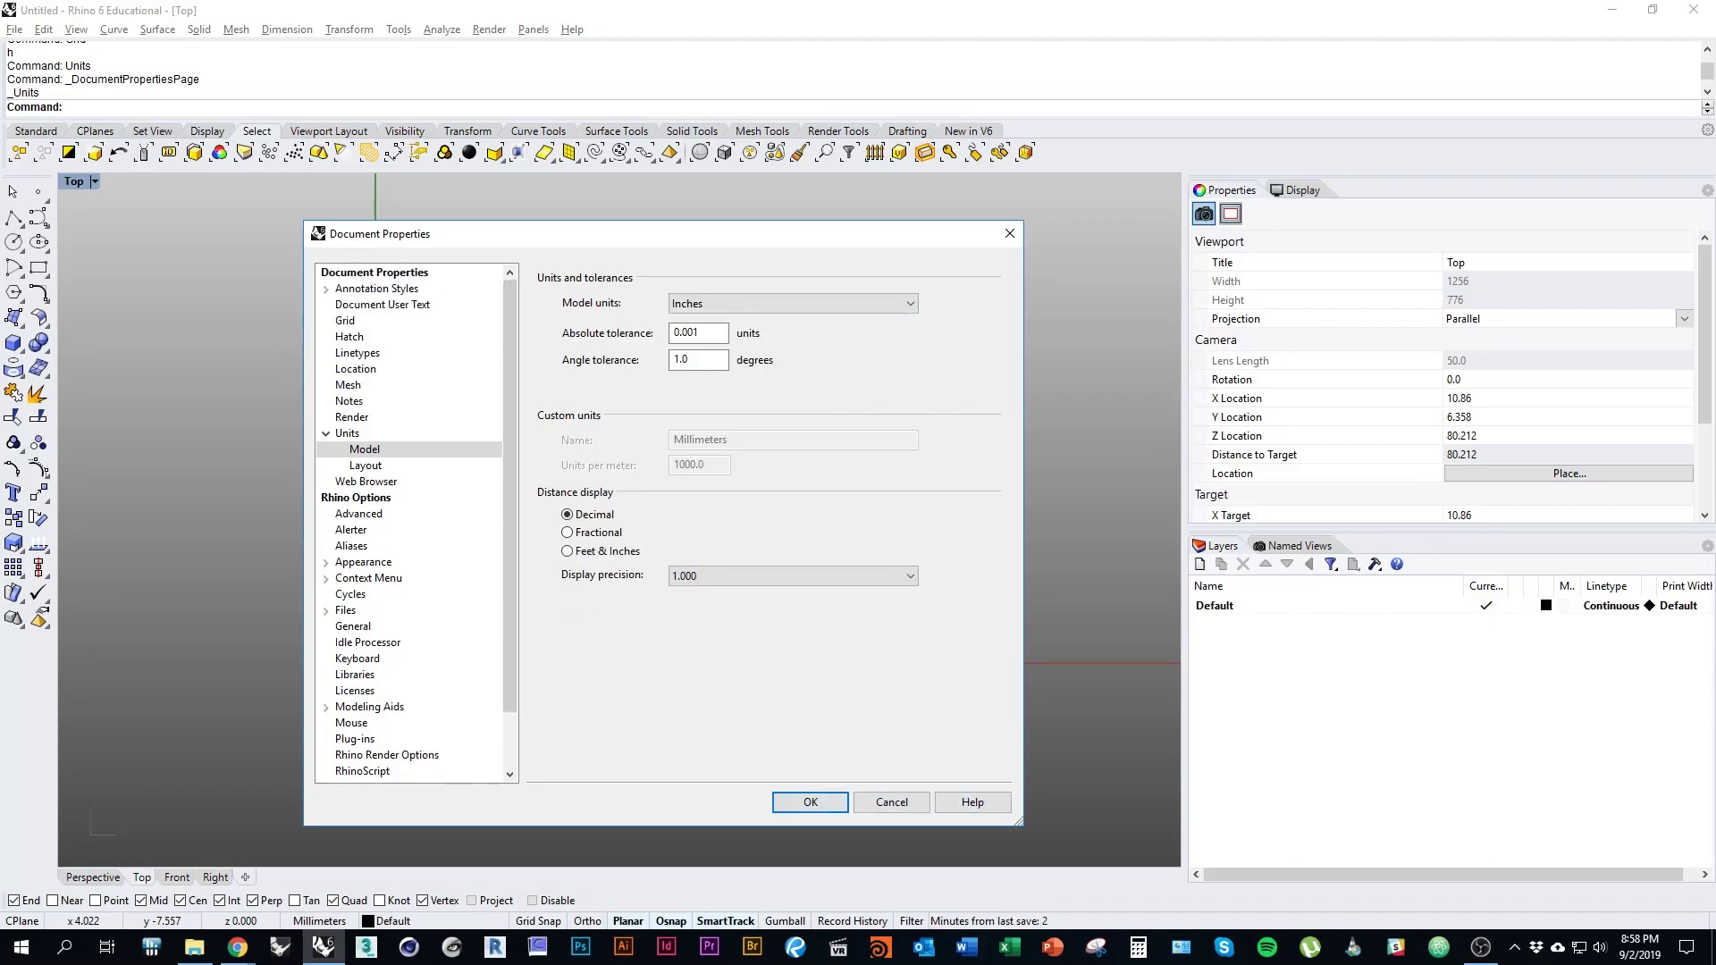
left_click(365, 465)
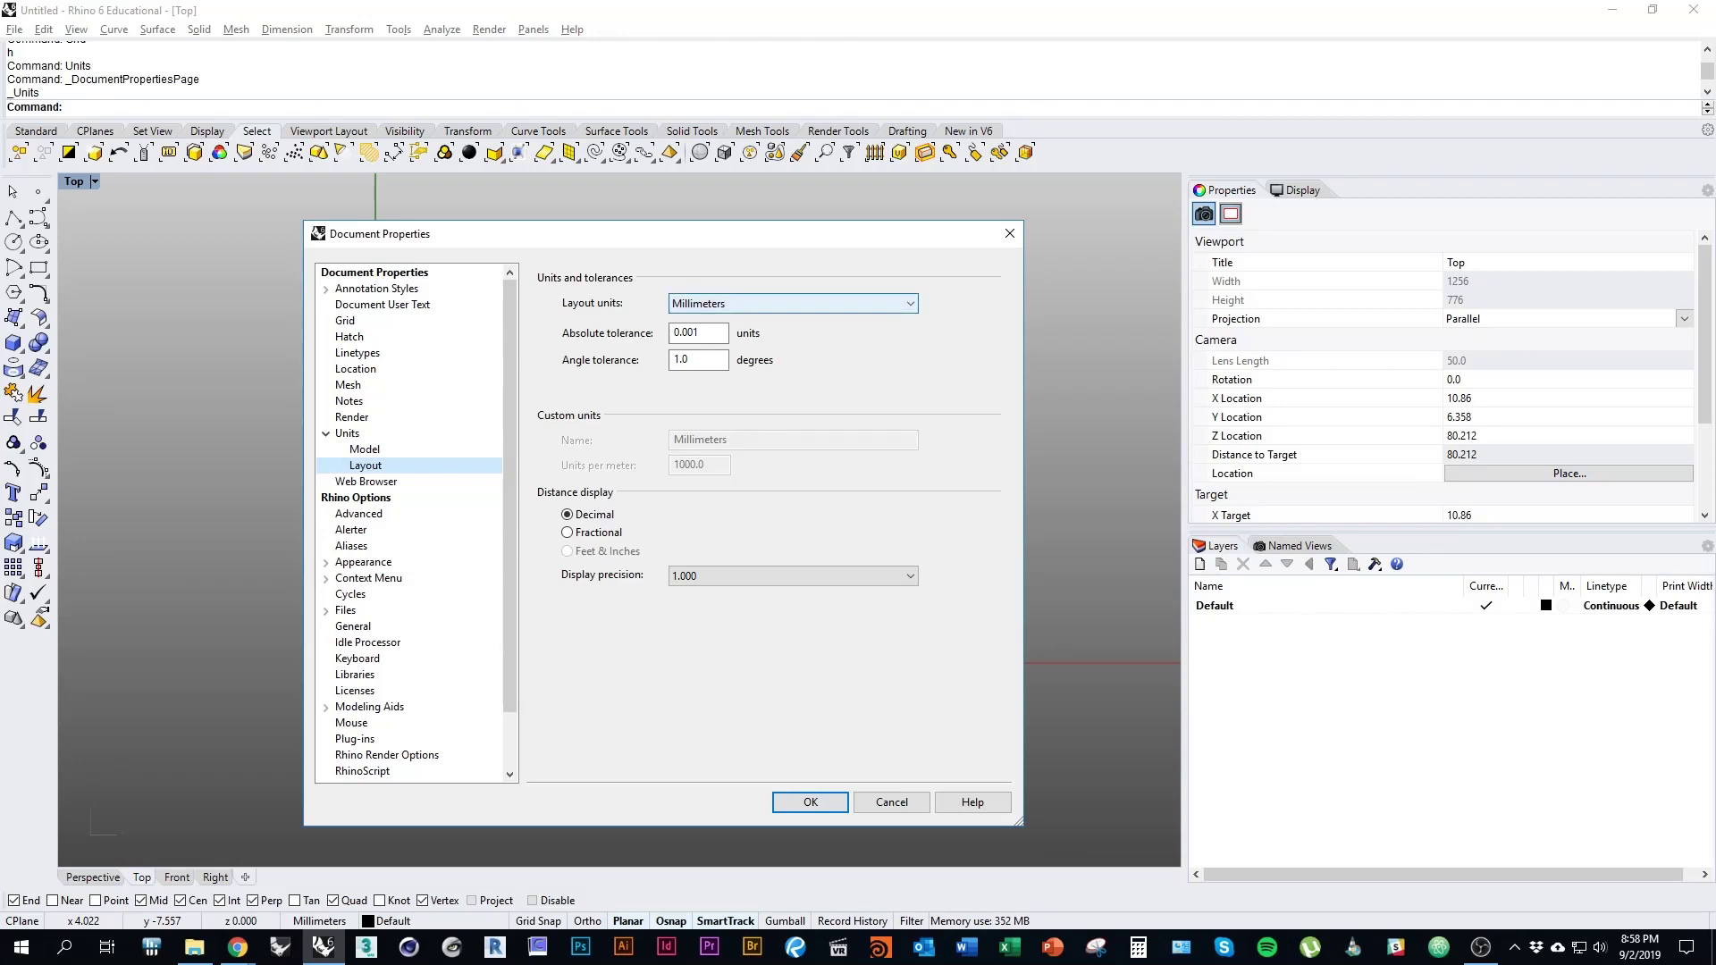
left_click(792, 304)
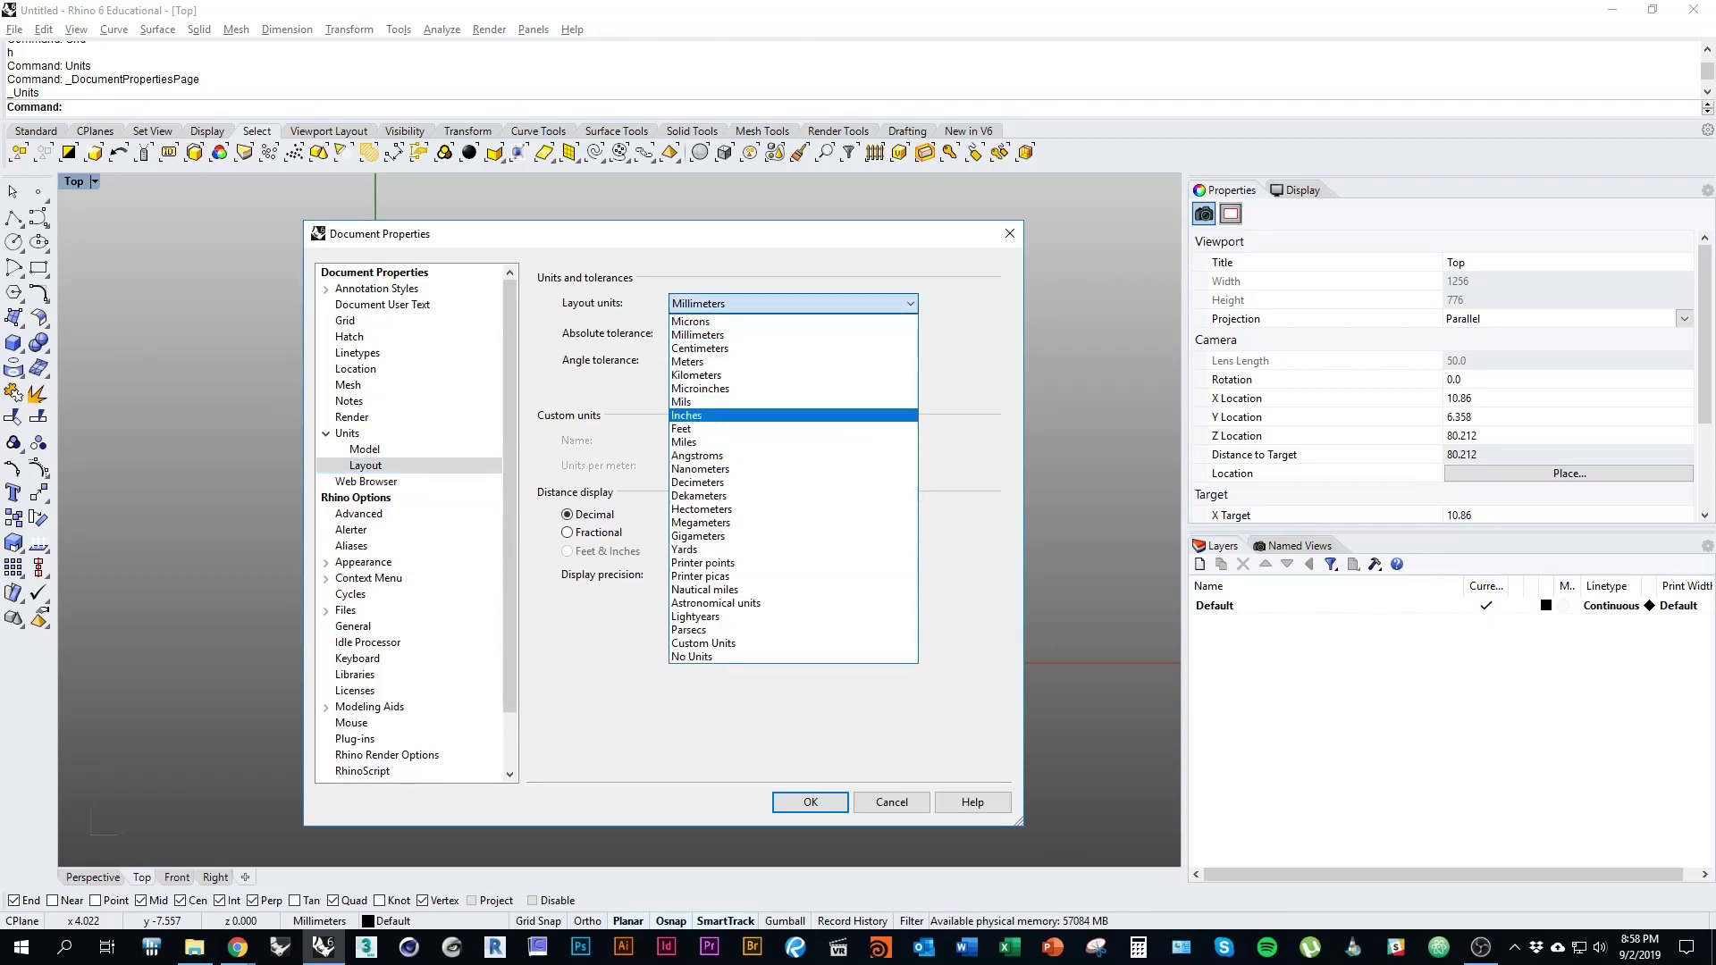
left_click(790, 415)
left_click(800, 802)
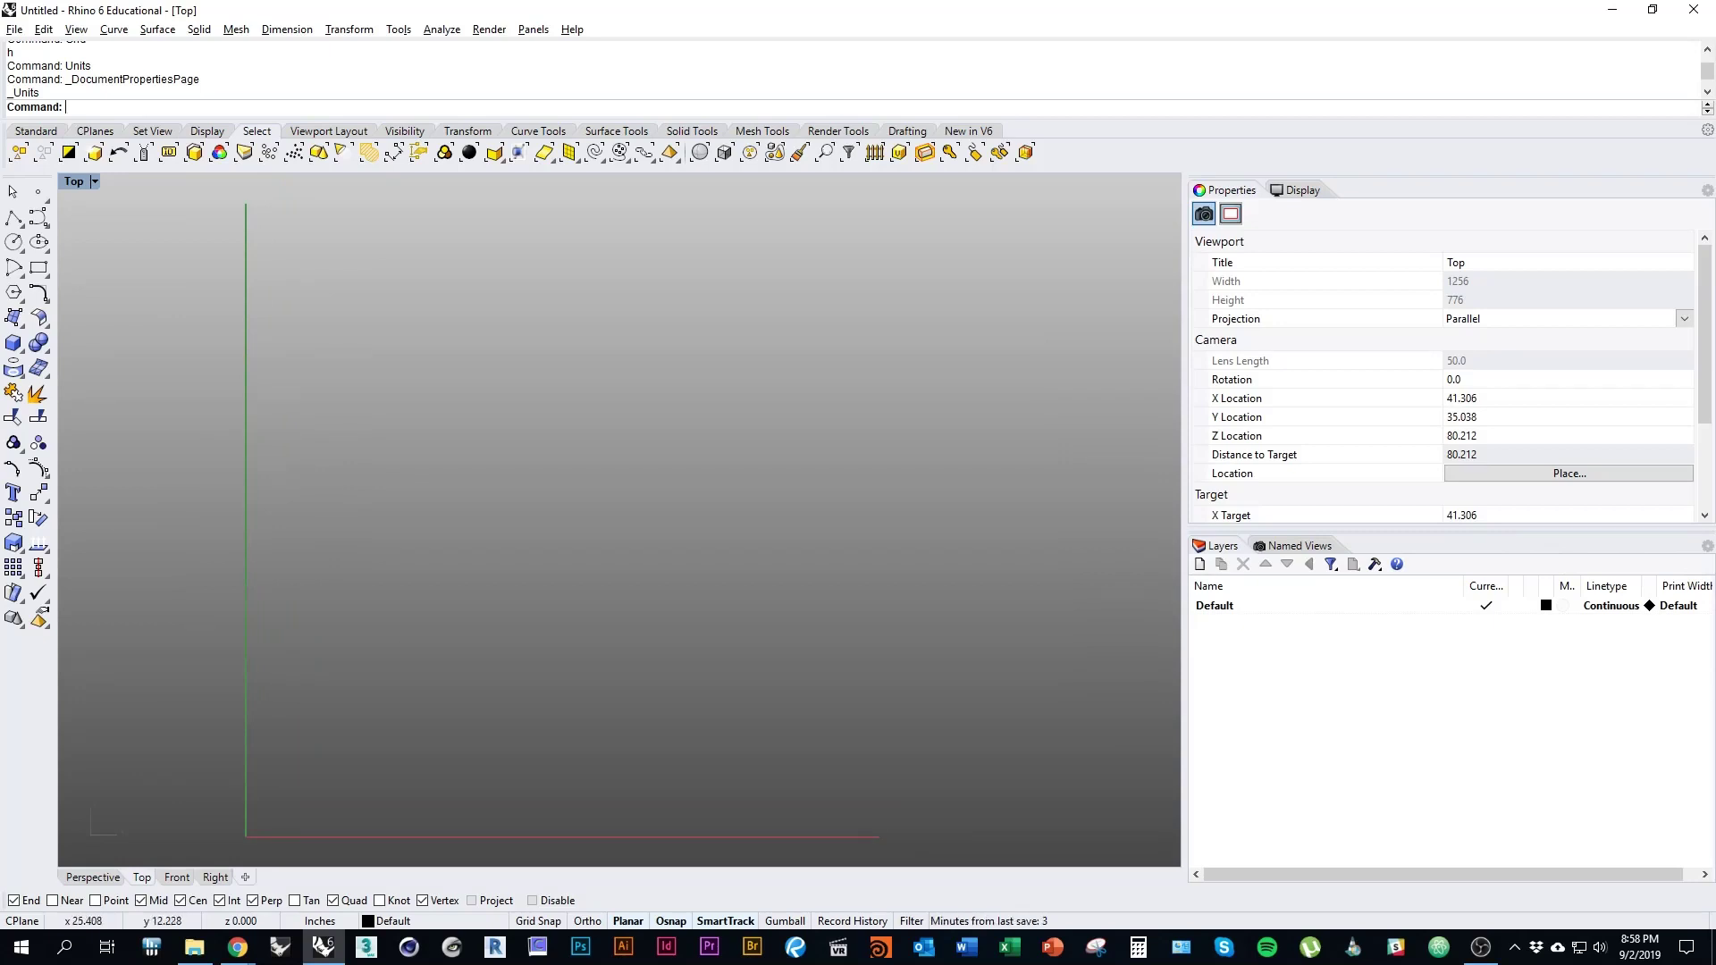
Create three new layers for the line weights, named Heavy, Medium and Light
right_click_drag(361, 808, 369, 660)
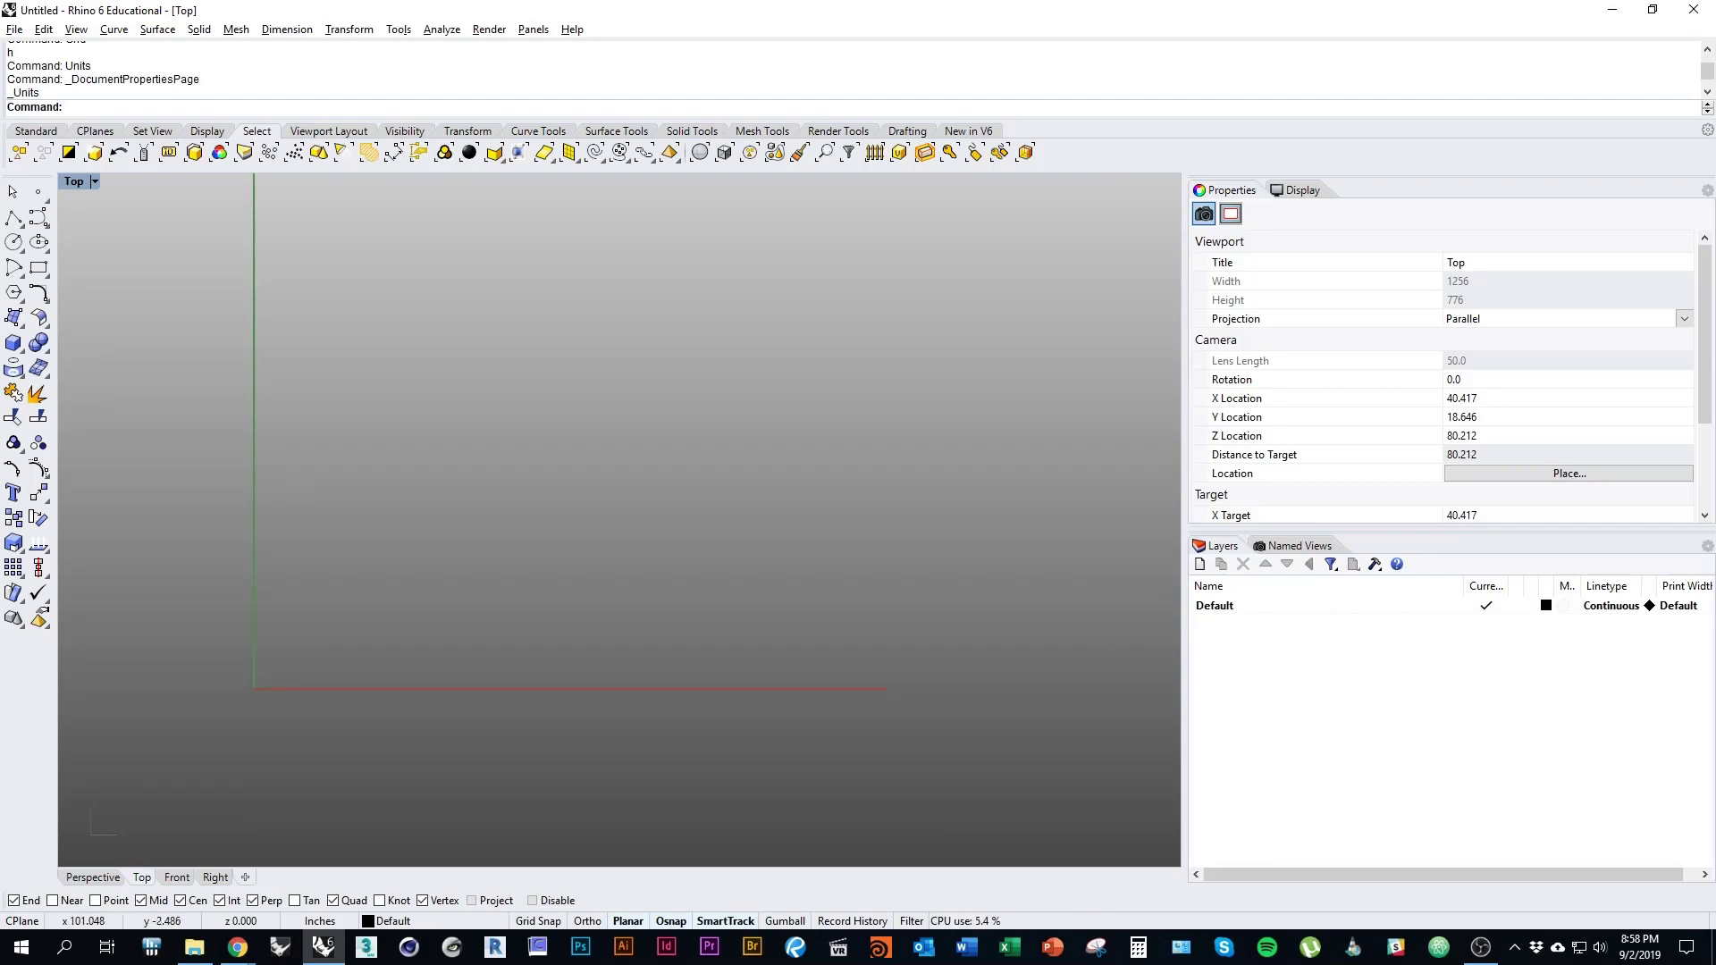
mouse_move(1351, 875)
left_mouse_down()
mouse_move(1367, 875)
mouse_move(1352, 875)
left_mouse_up()
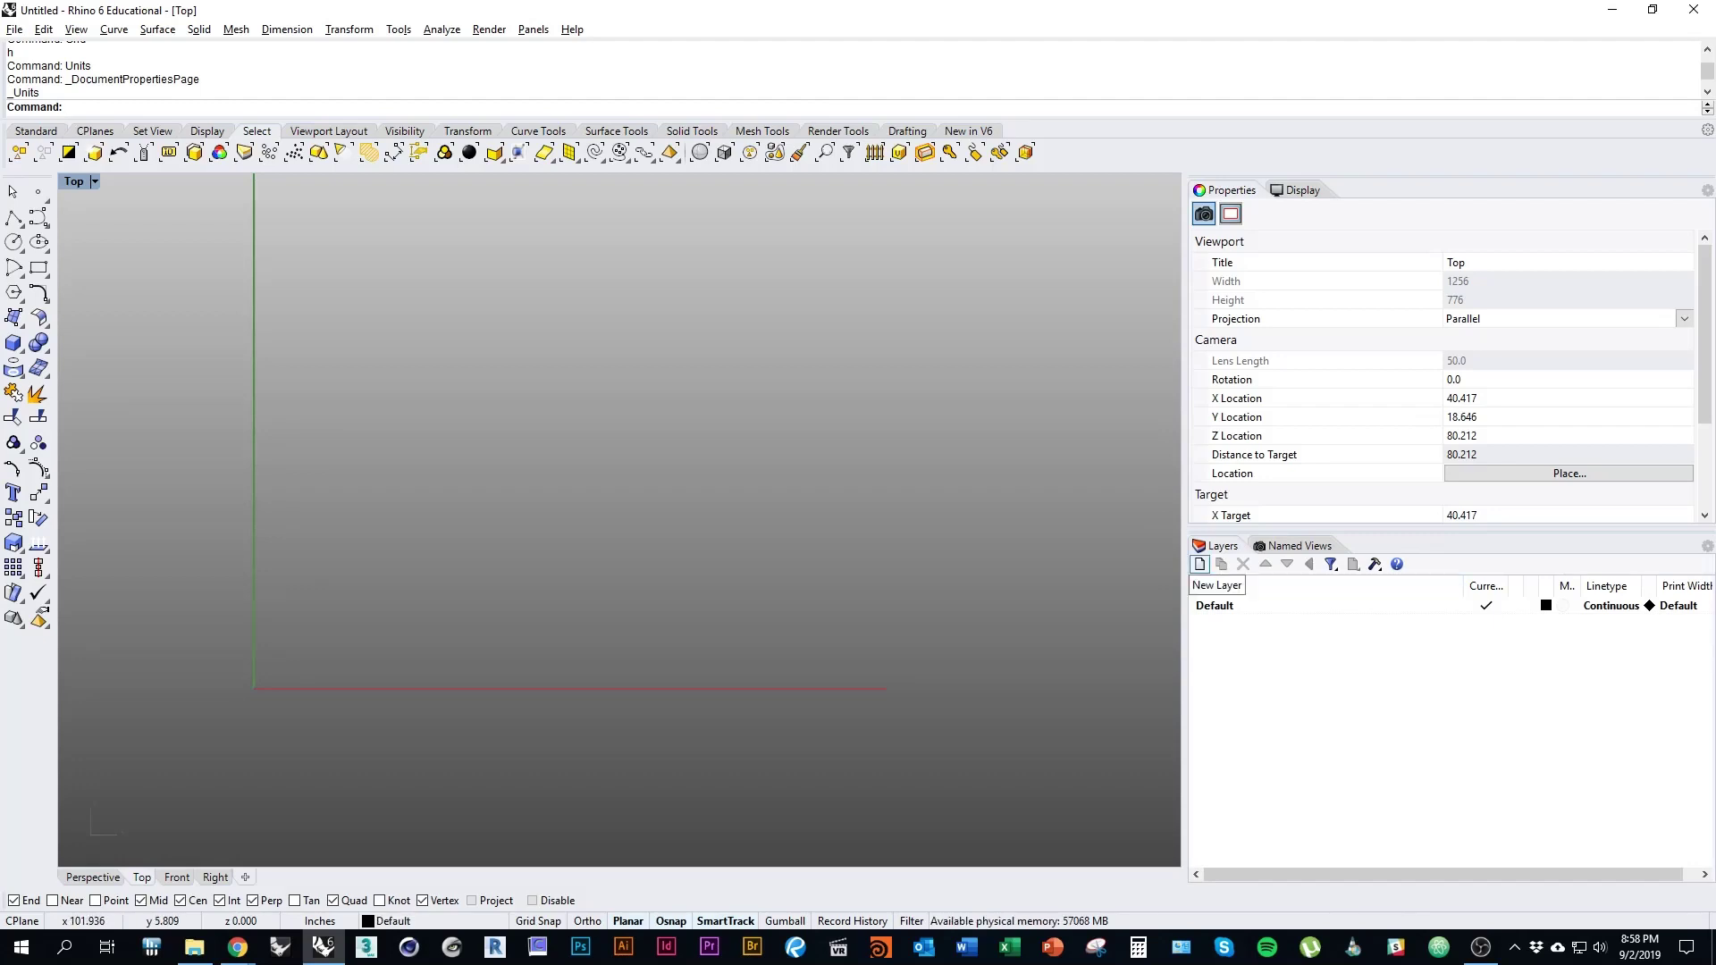
left_click(1199, 564)
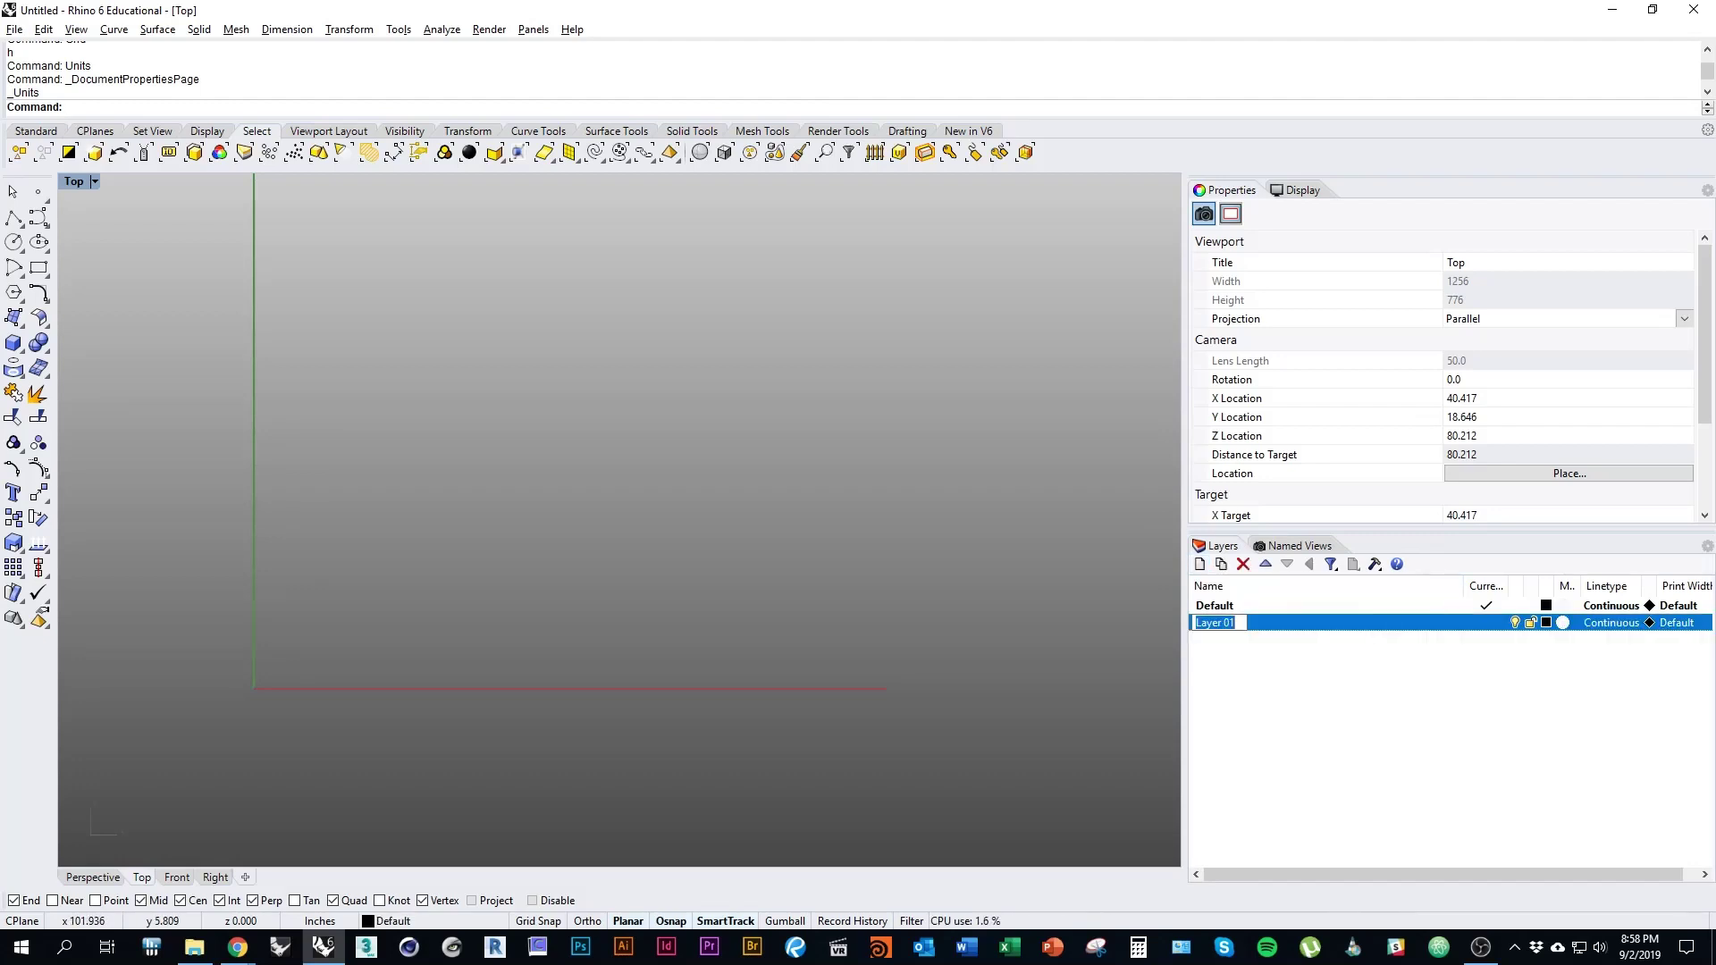
type("Heavye")
key("BackSpace")
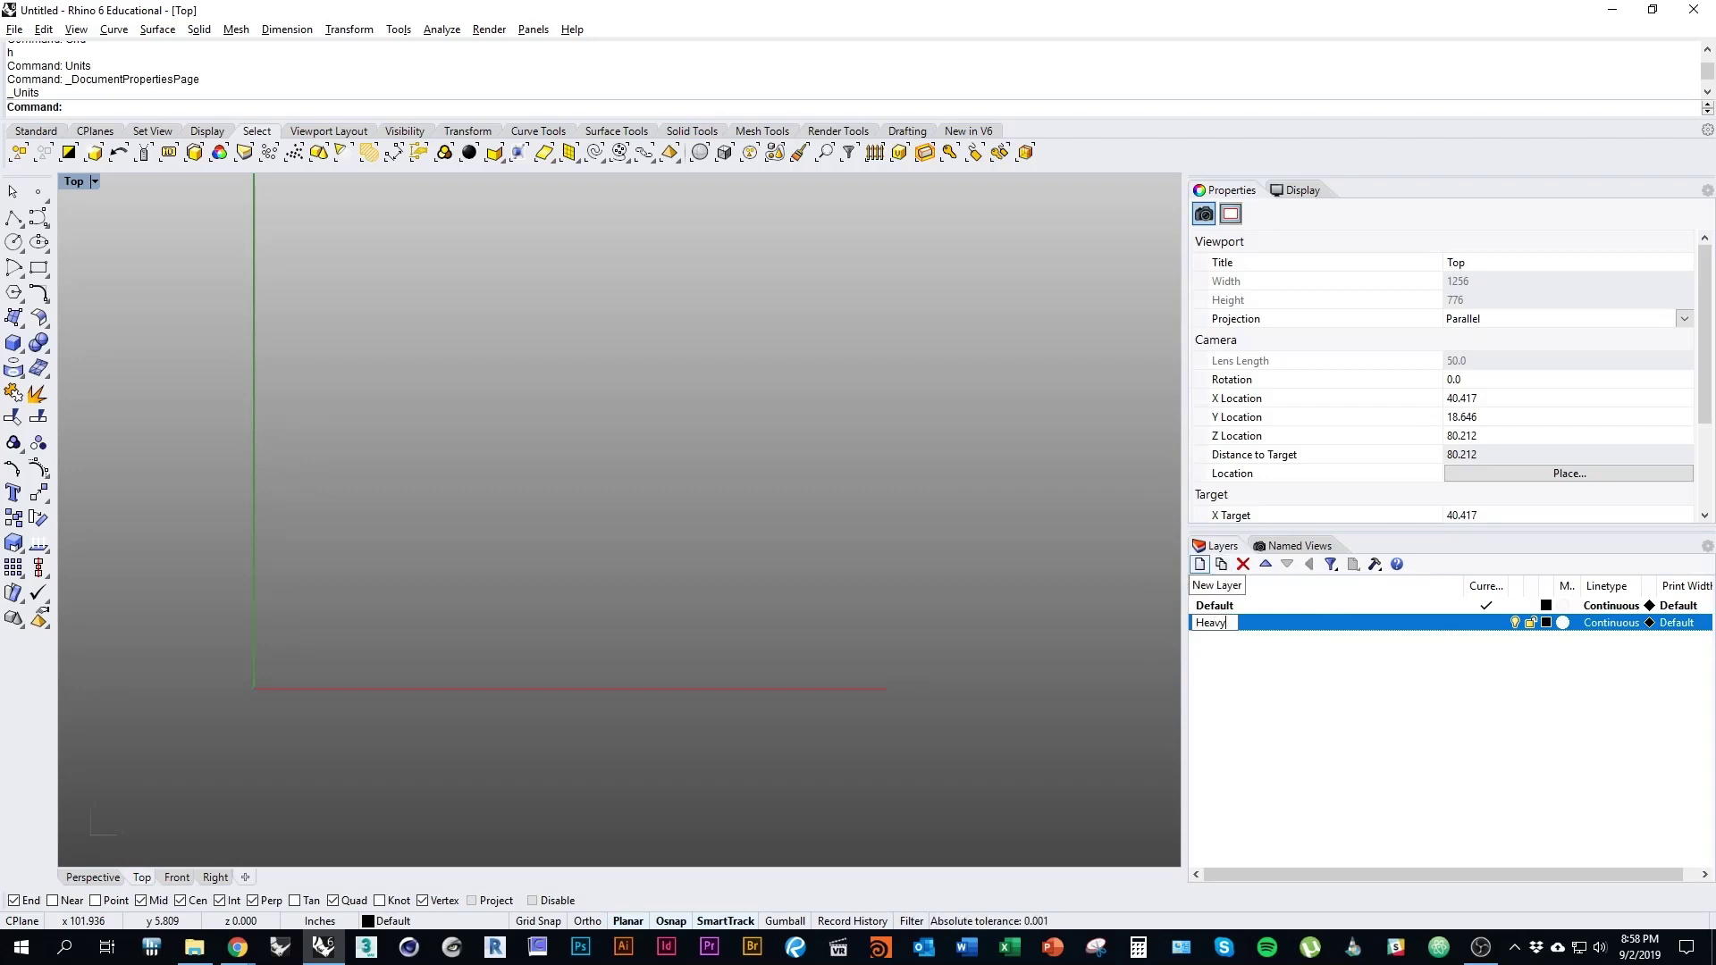
left_click(1200, 564)
type("Medium")
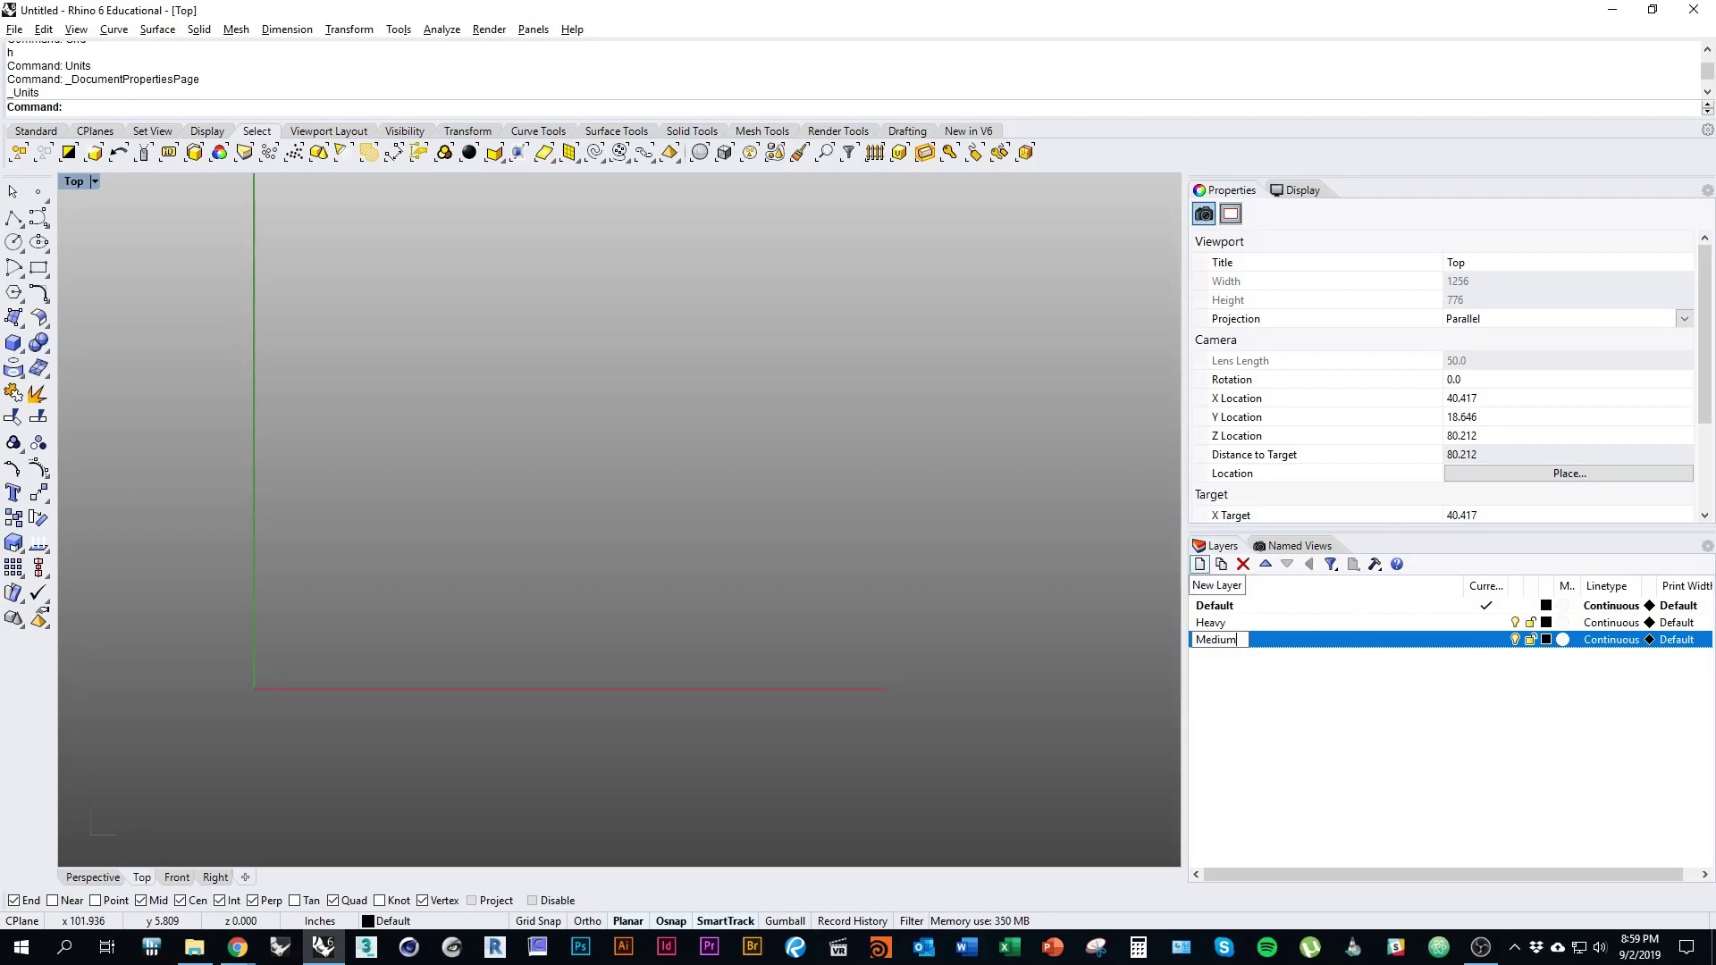
left_click(1200, 564)
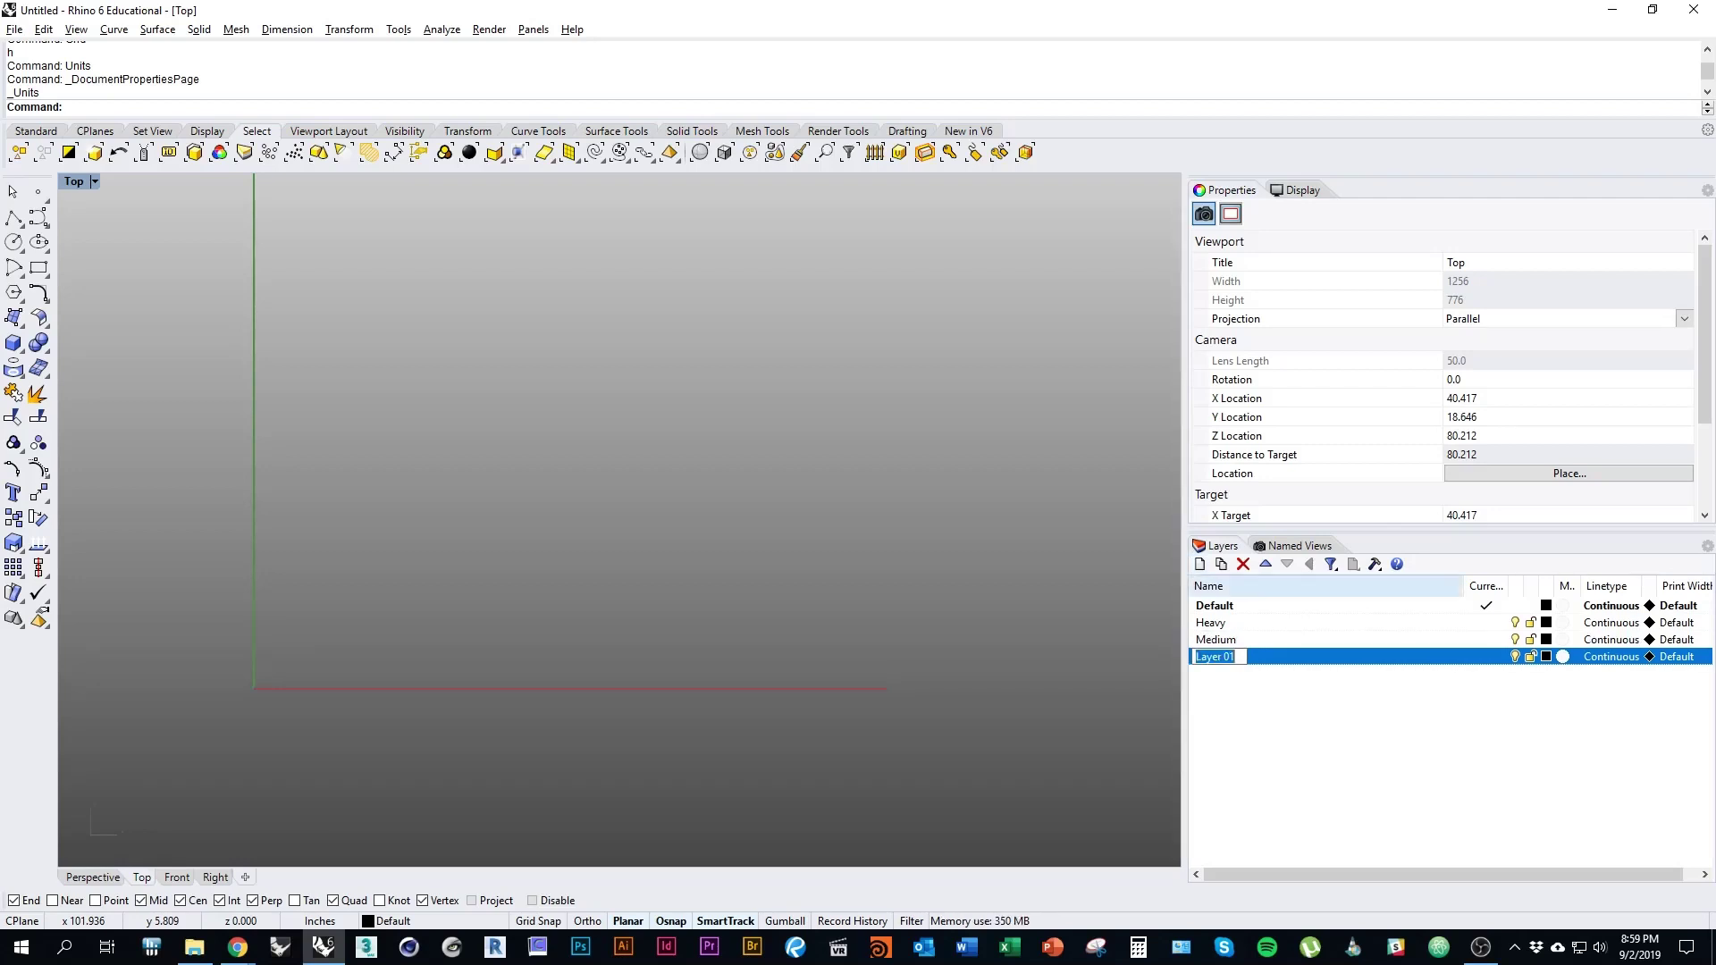
type("Light")
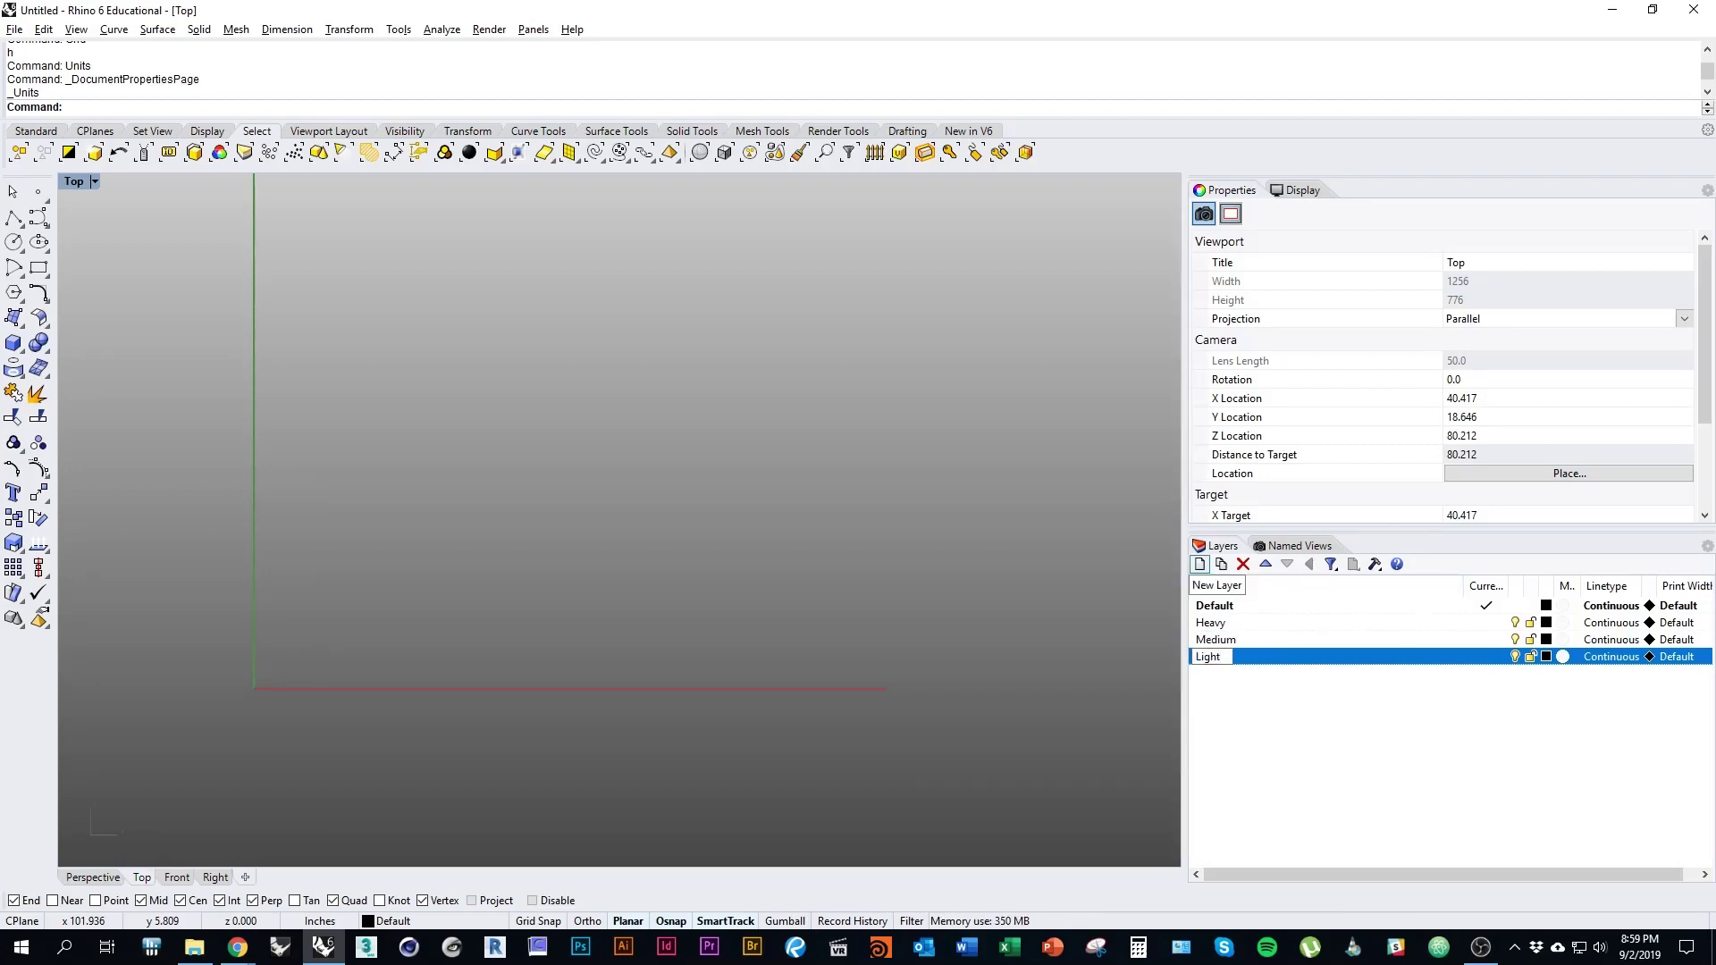
Add two more layers below Light, named Superlight and Hatch
left_click(1199, 564)
type("Super")
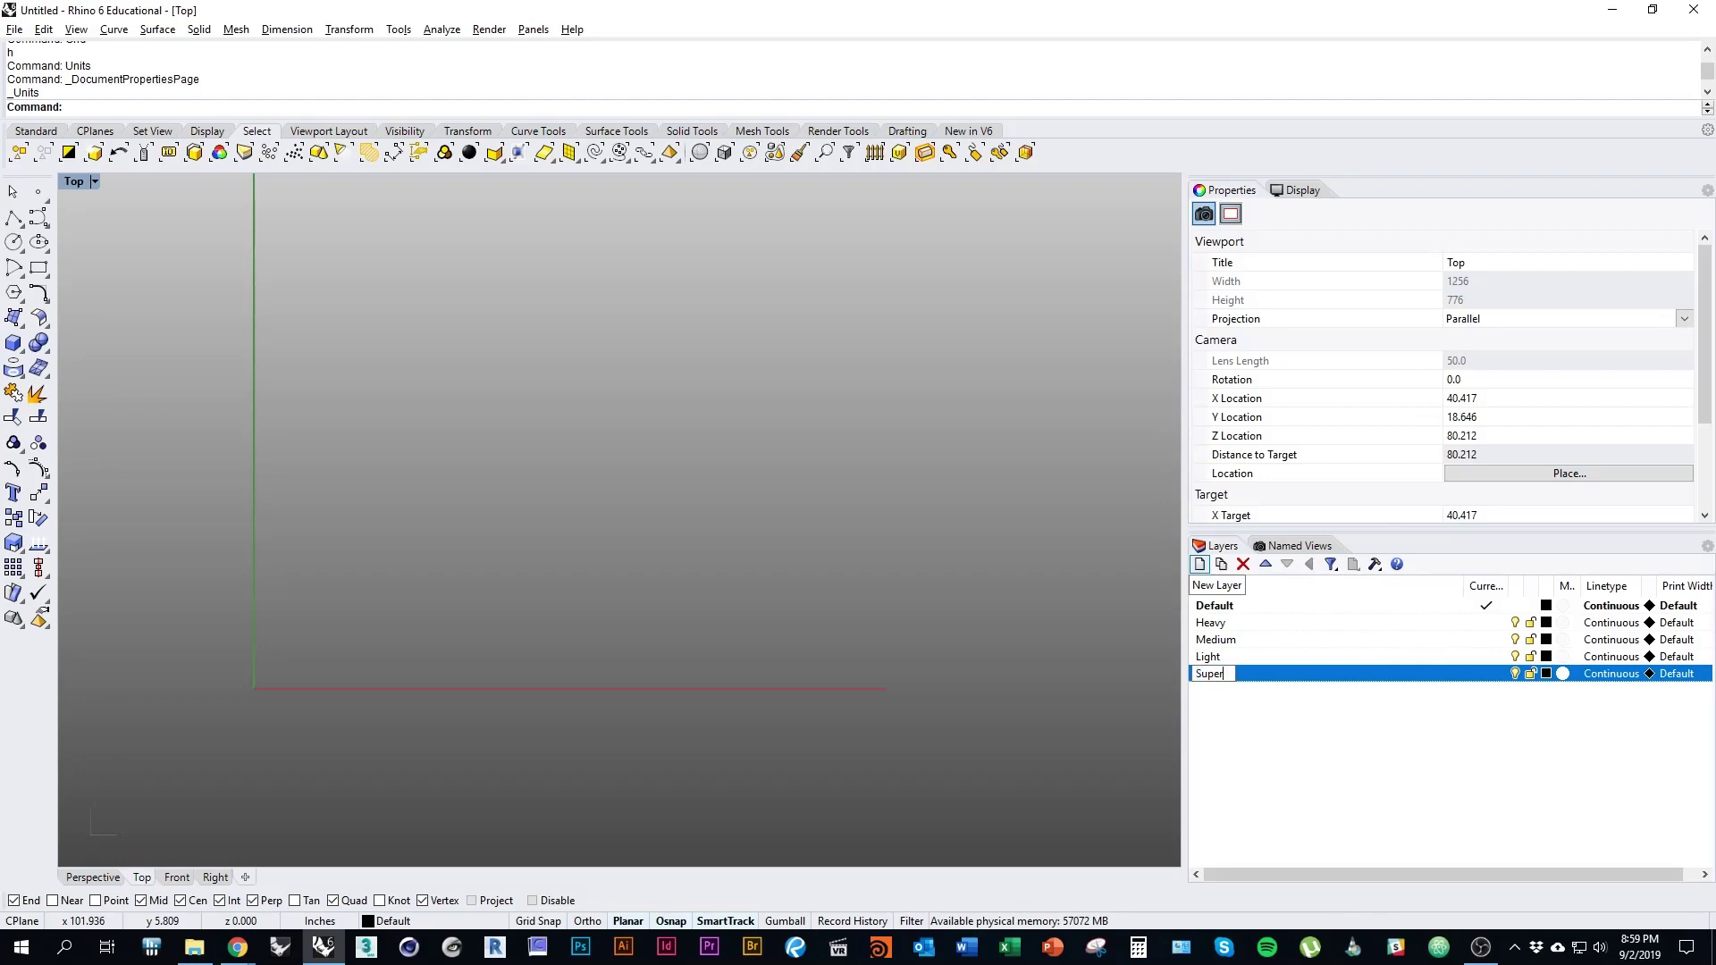
type("light")
left_click(1199, 563)
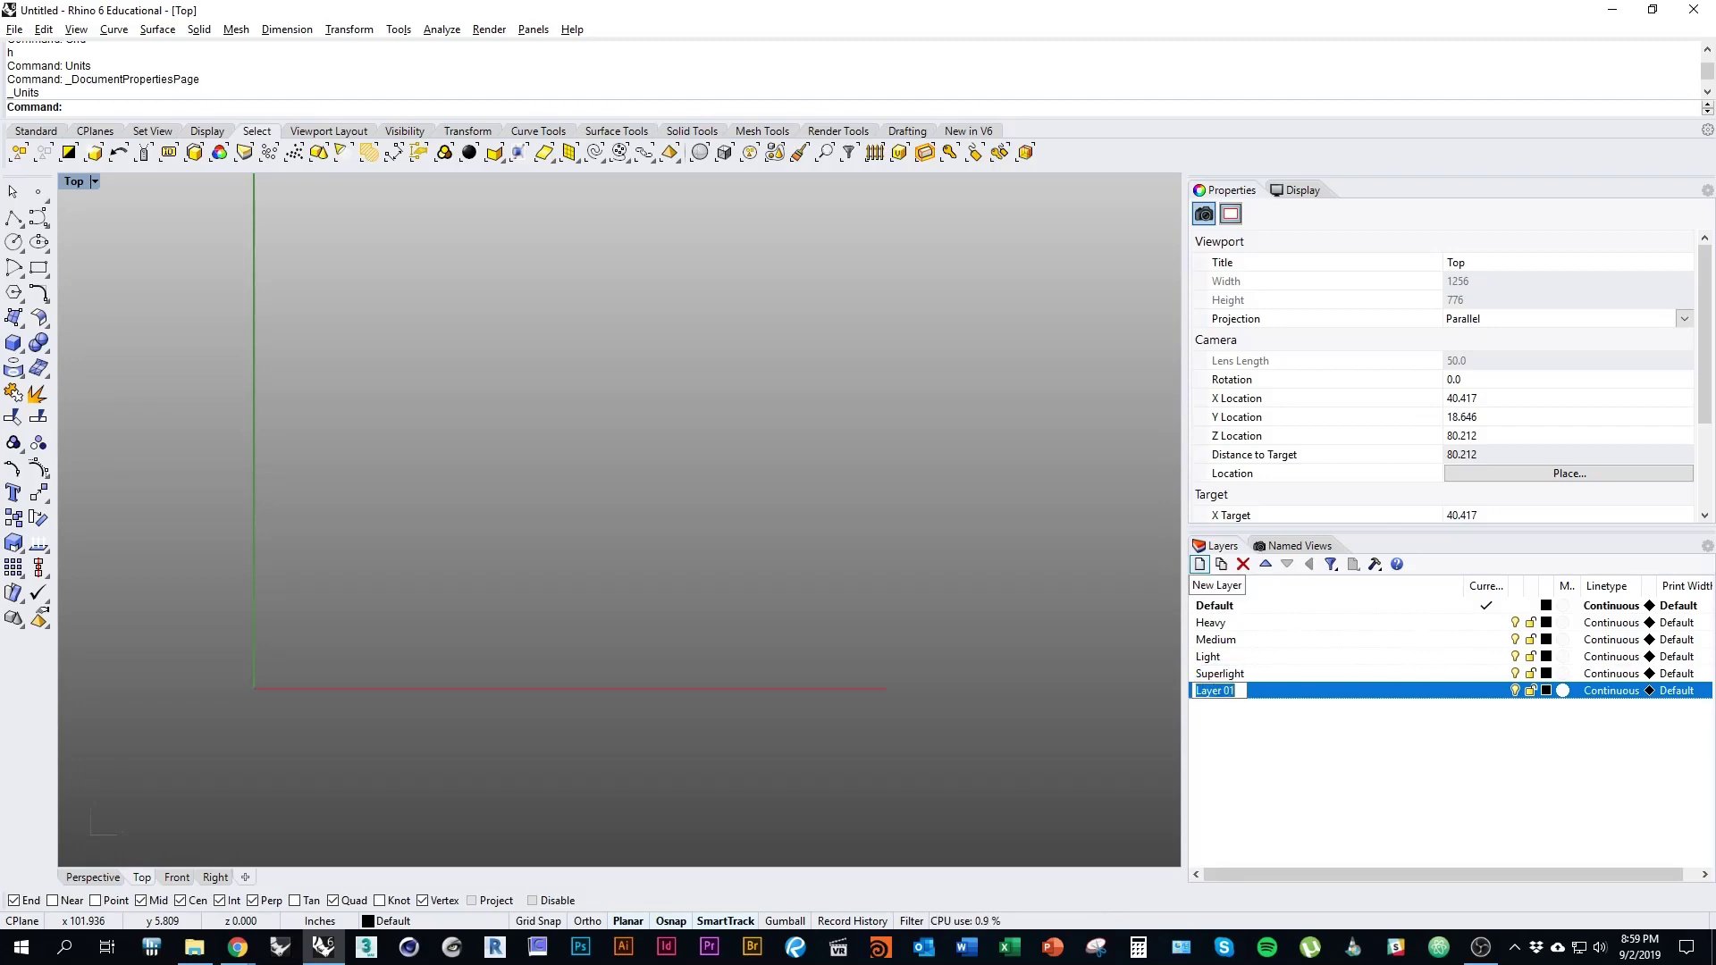
type("Hatch")
key("Return")
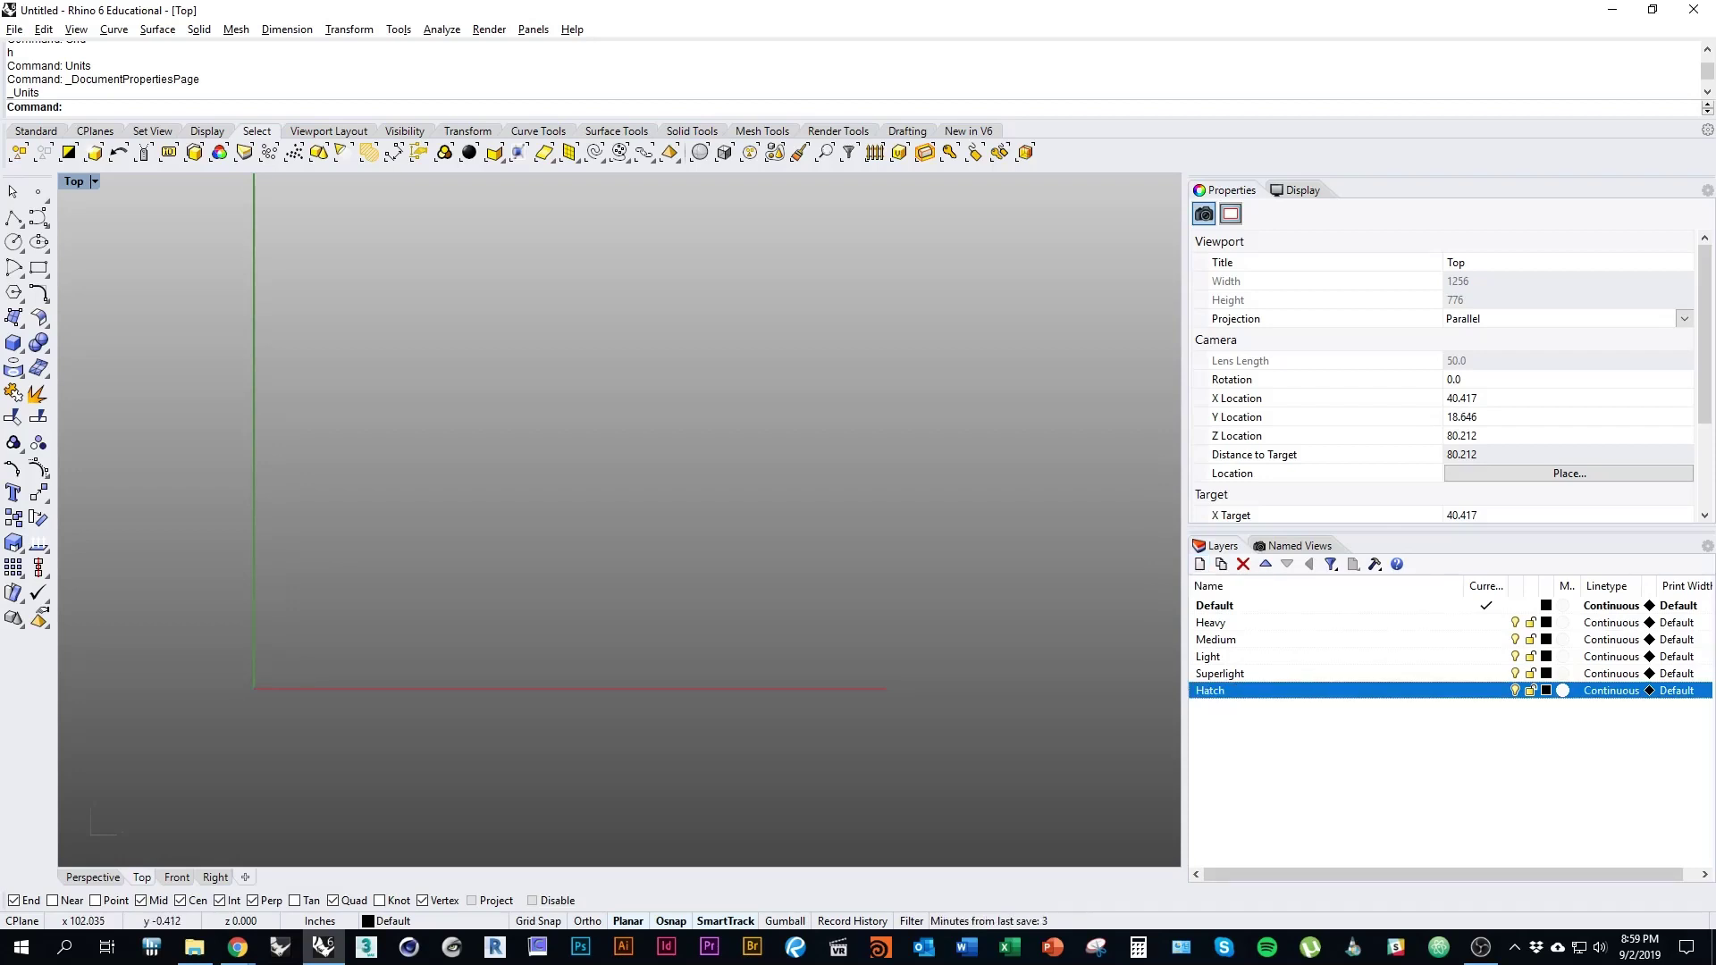
Add a layer named DIM for dimensions and another named Dash below the Hatch layer
right_click_drag(485, 493, 405, 634)
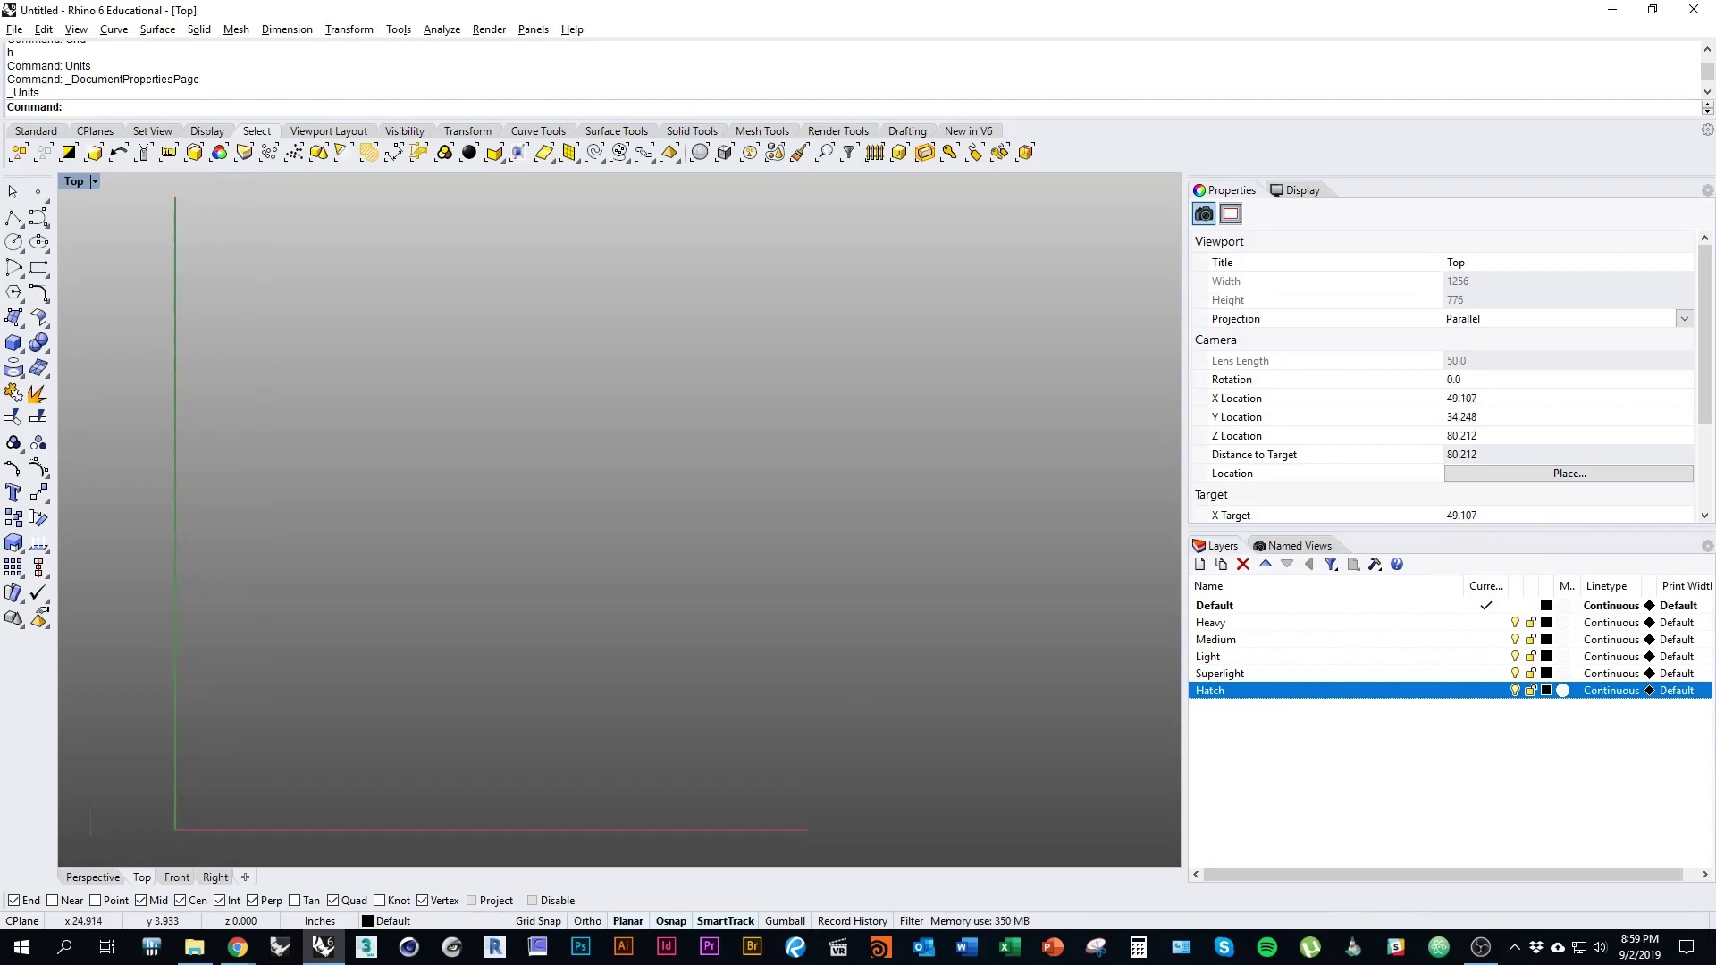
right_click_drag(403, 768, 544, 728)
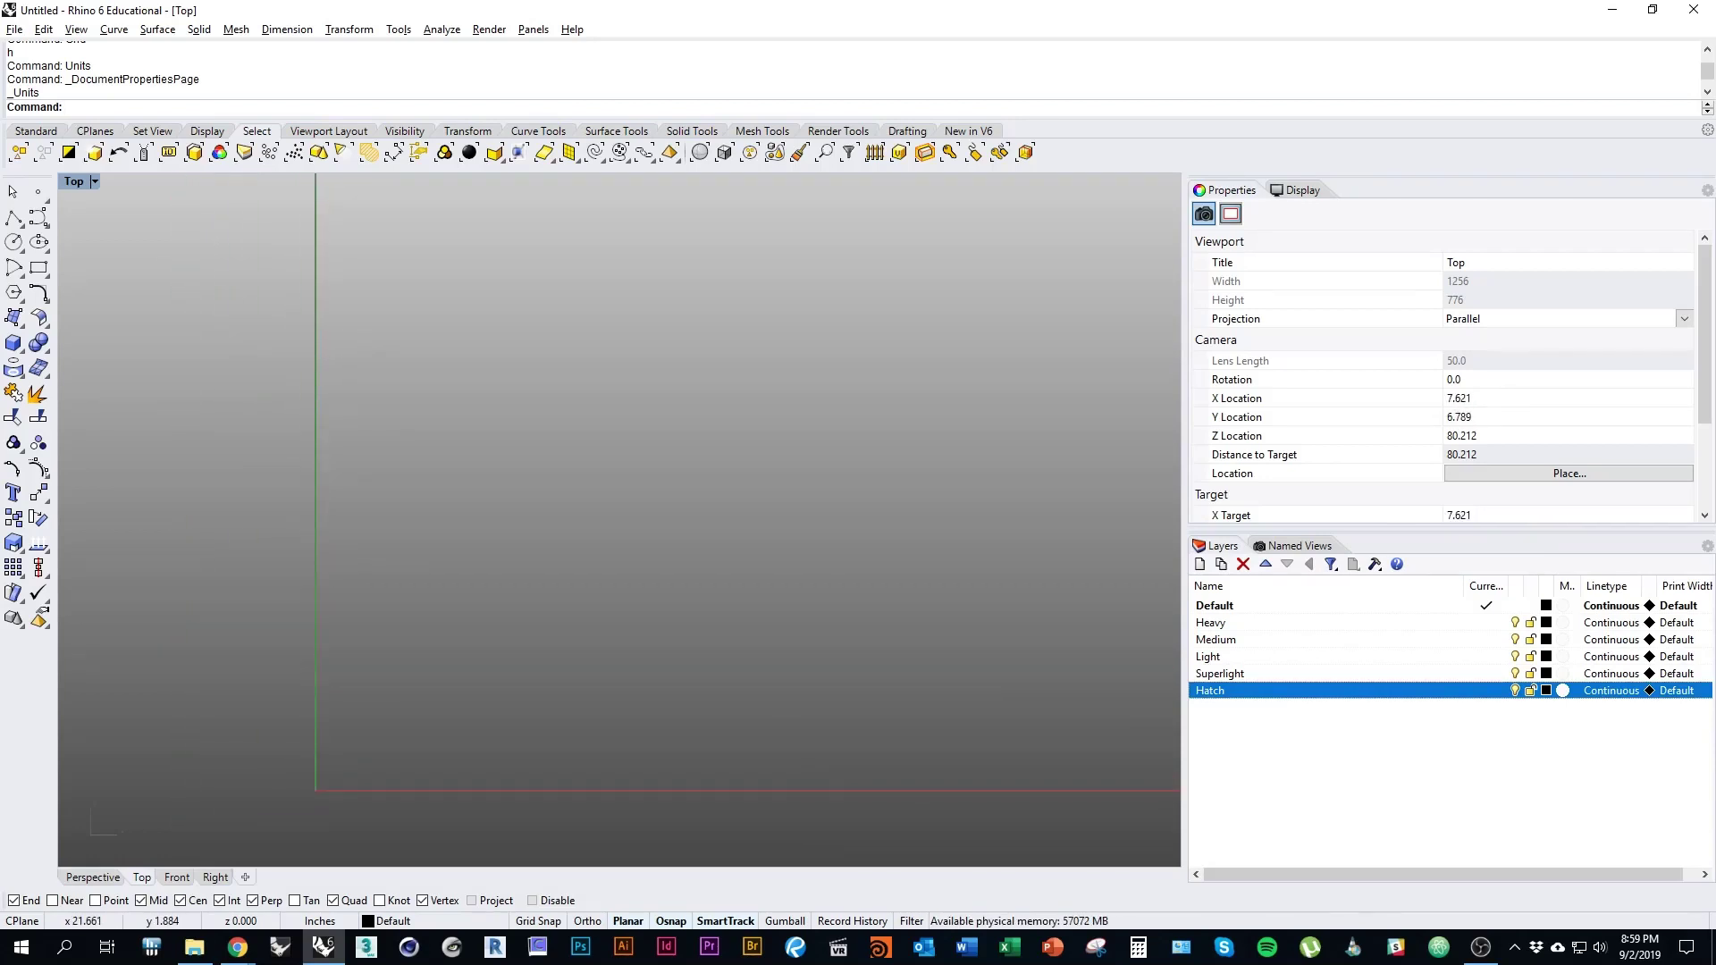
left_click(1199, 564)
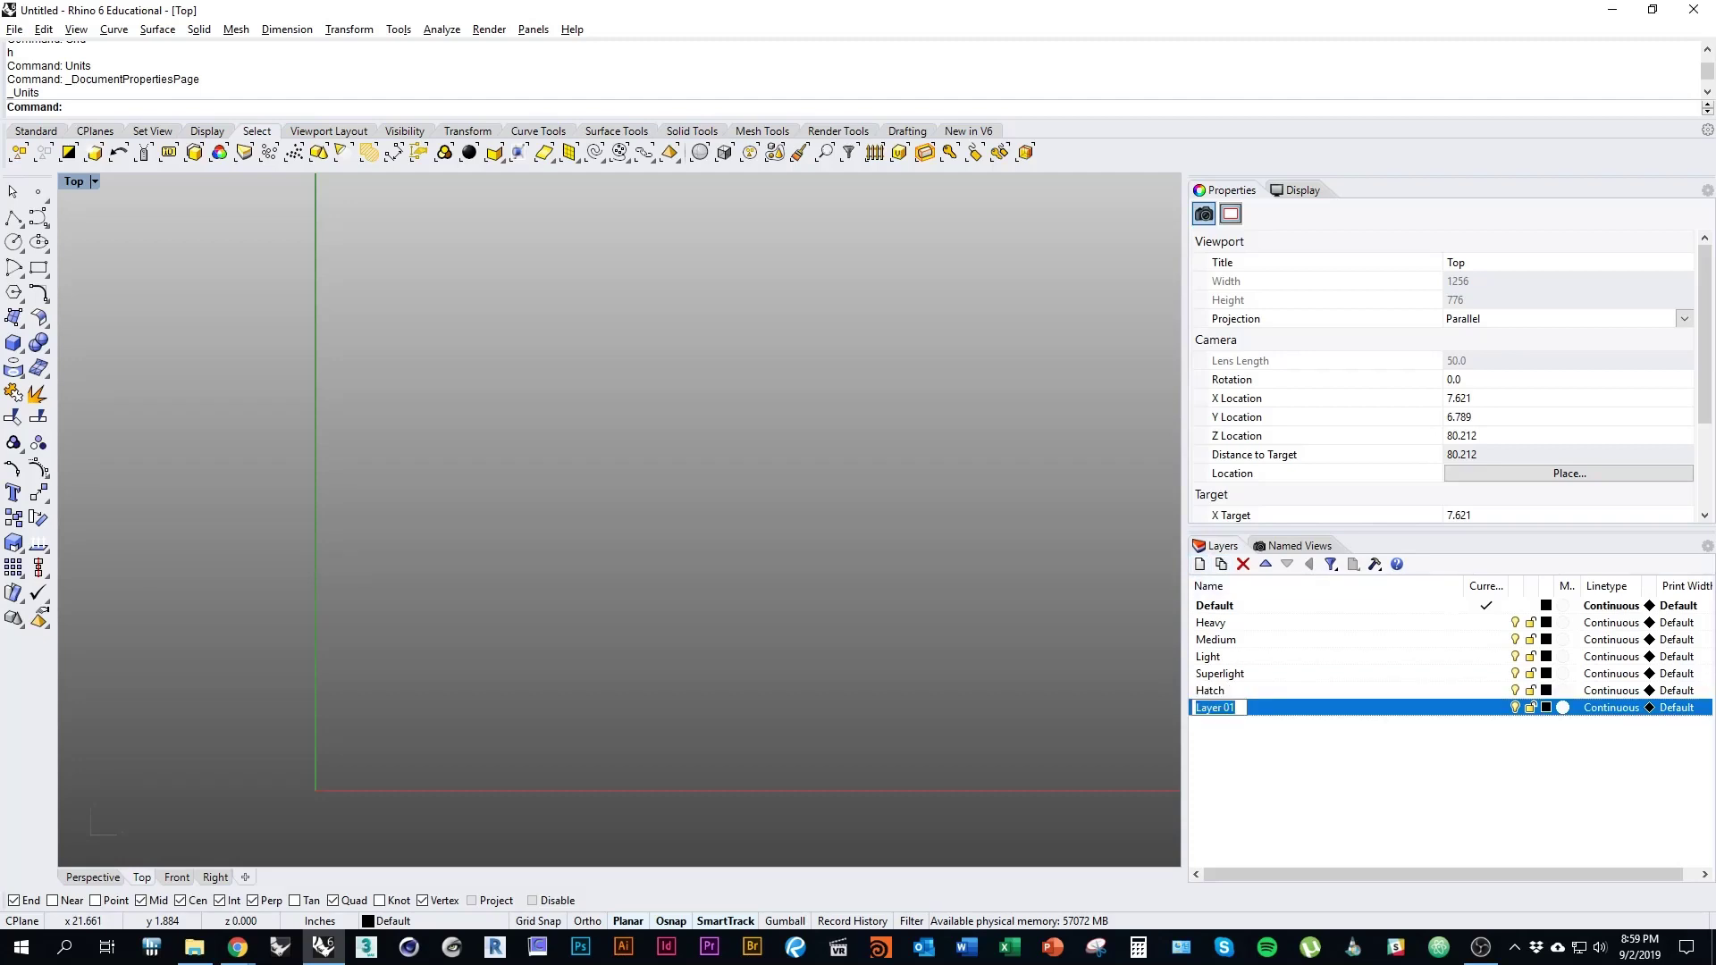
type("DIM")
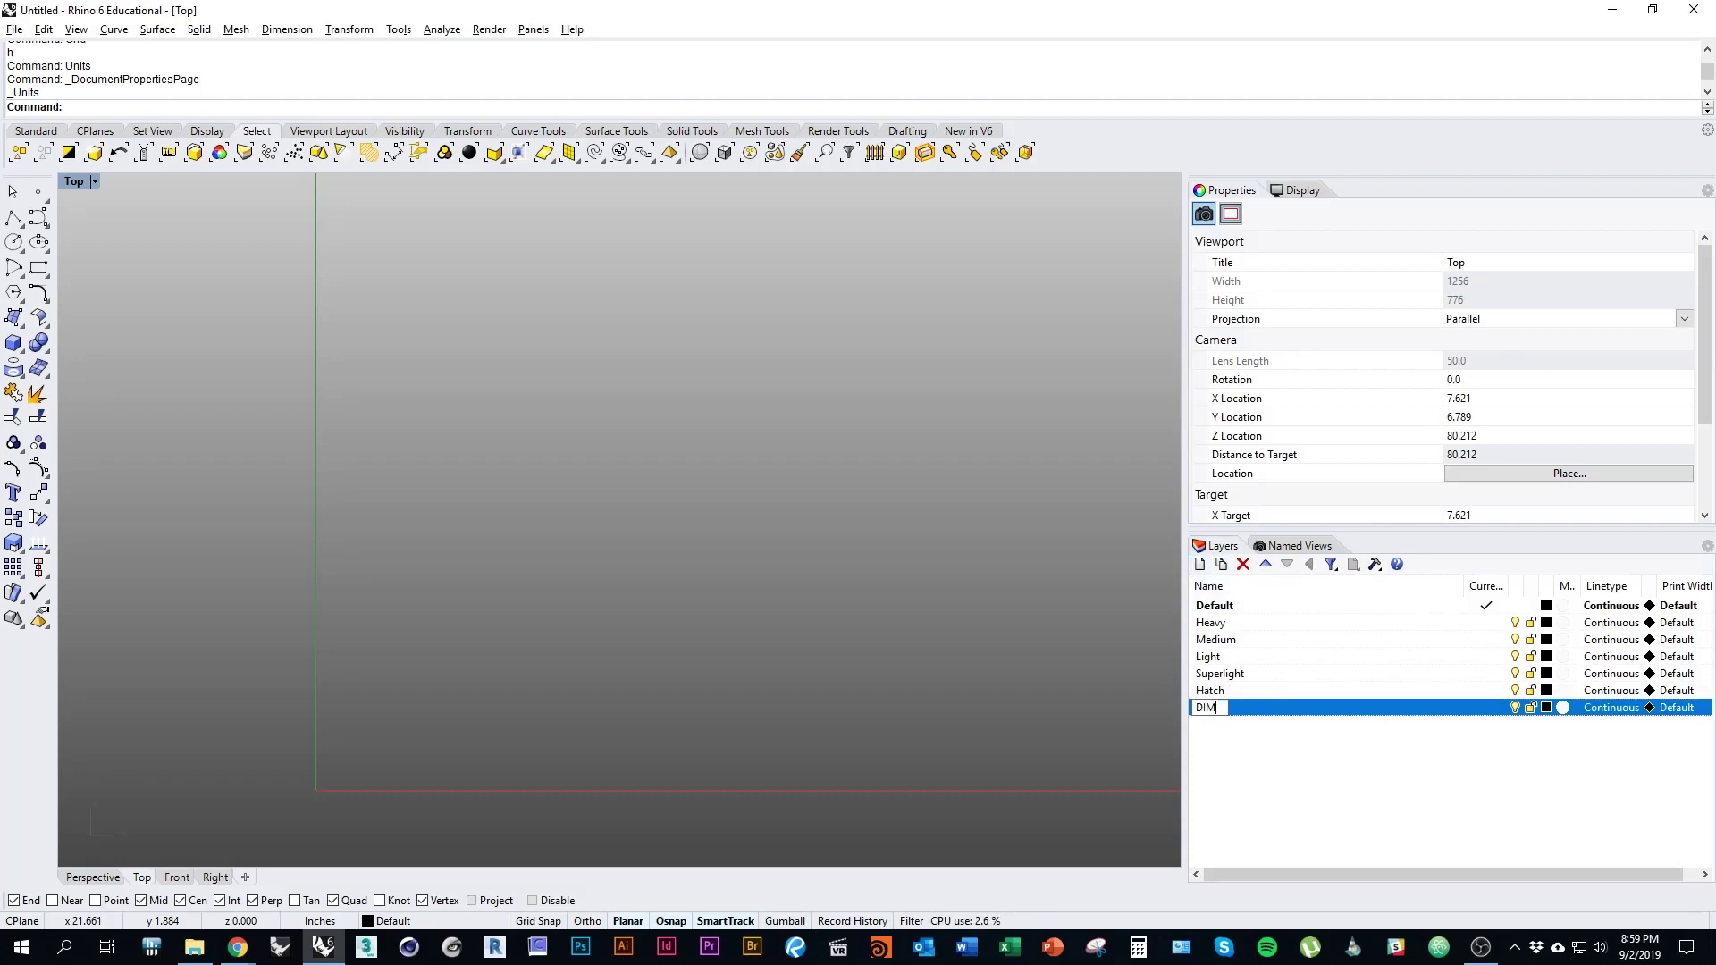
key("Return")
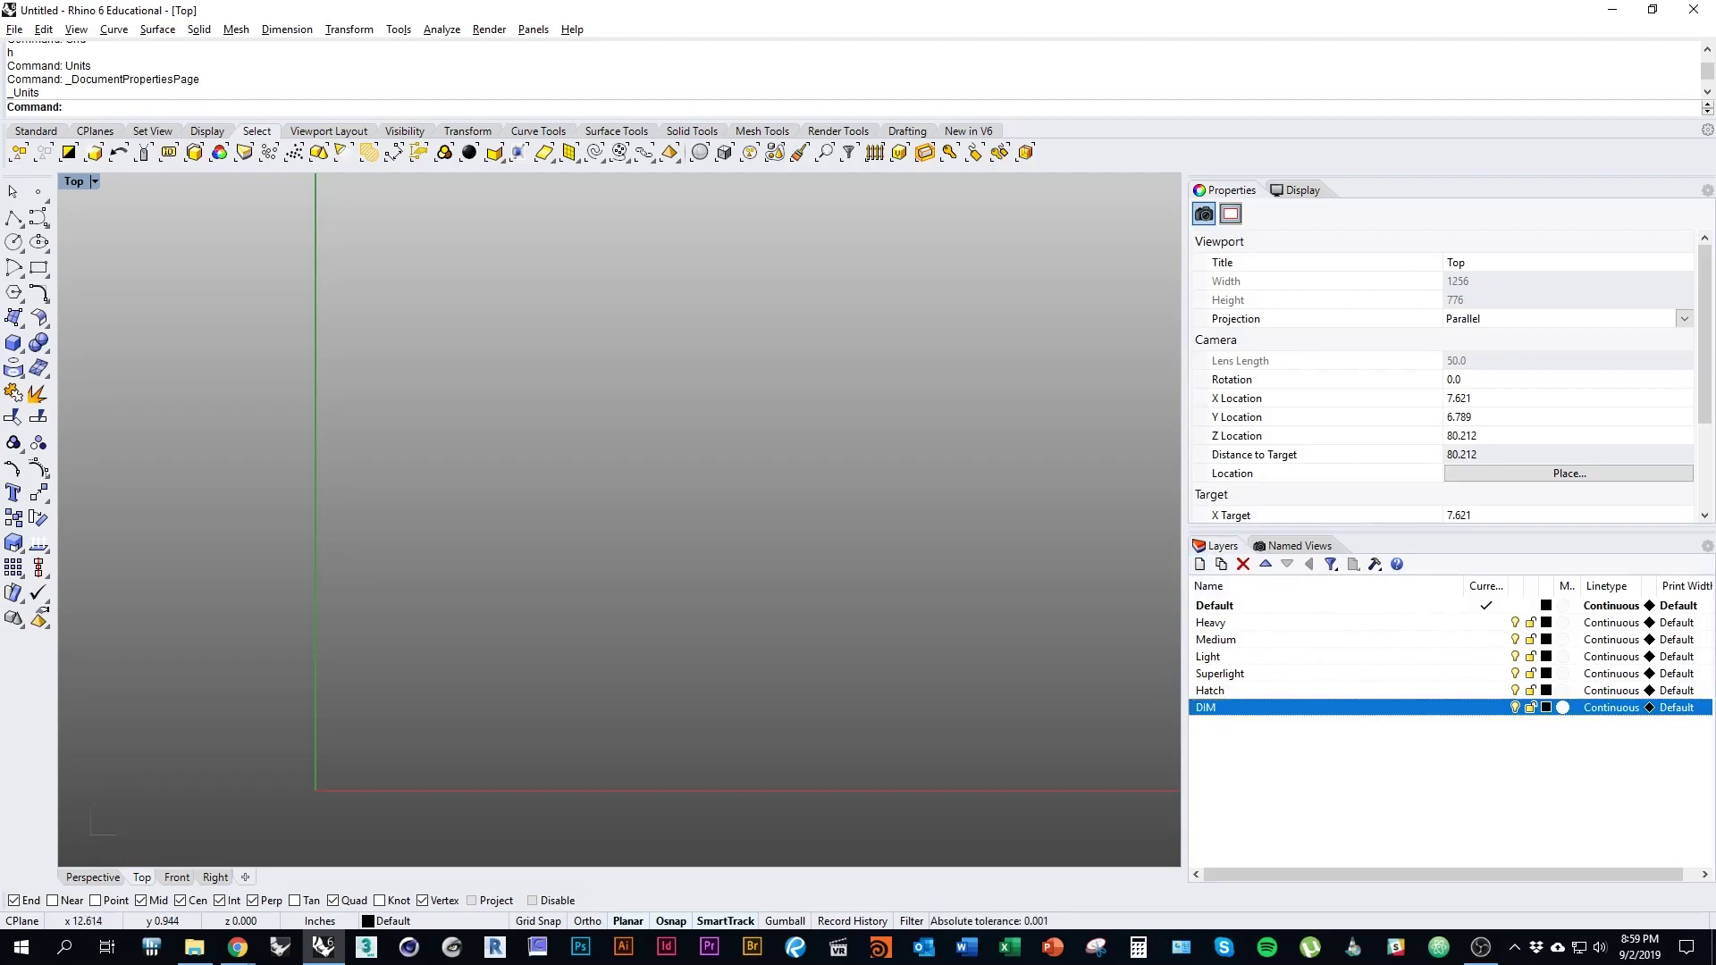
right_click_drag(818, 752, 721, 766)
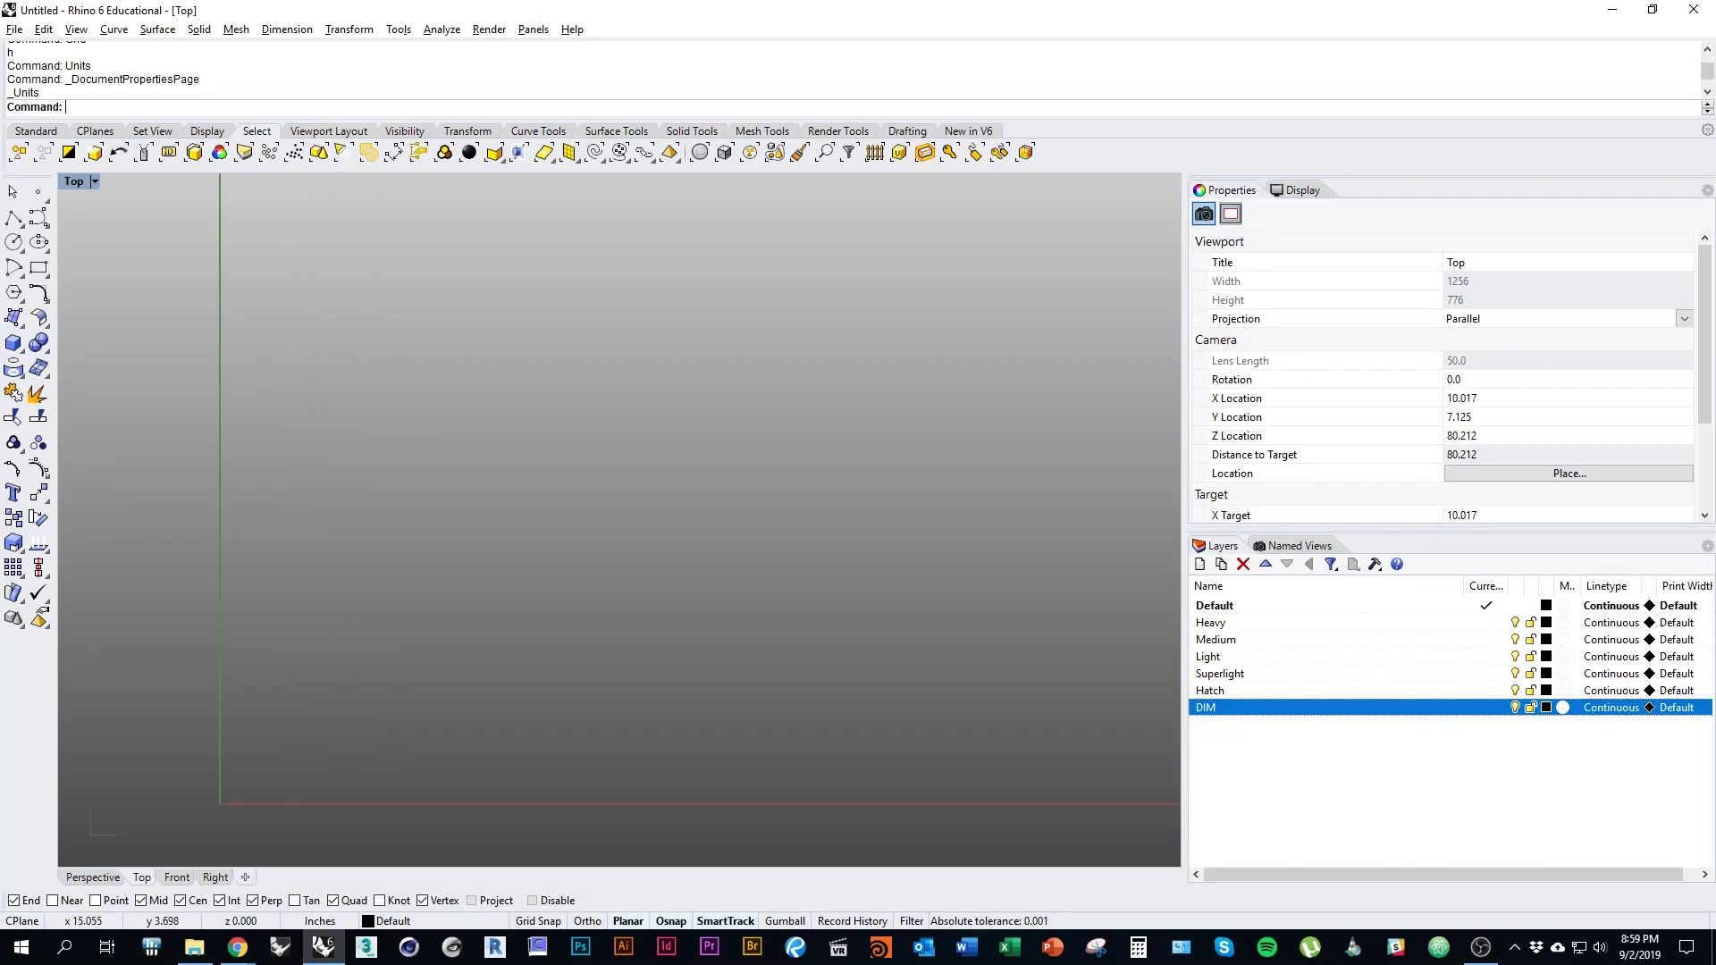
right_click_drag(801, 633, 834, 658)
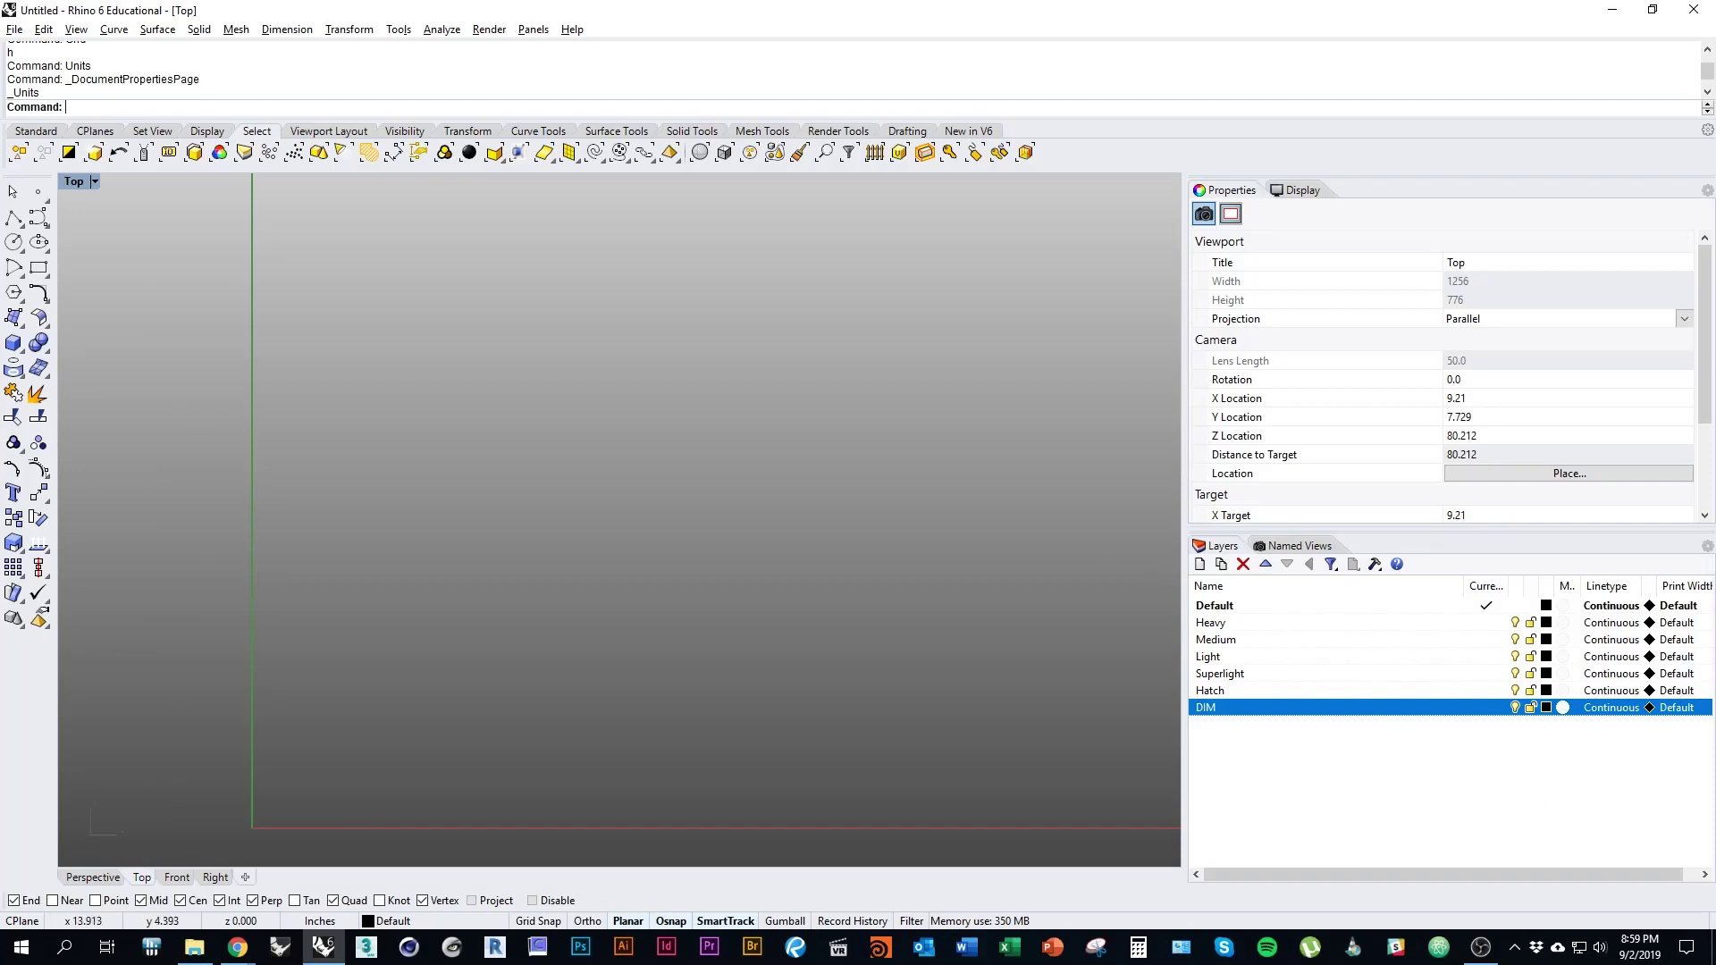
left_click(1199, 564)
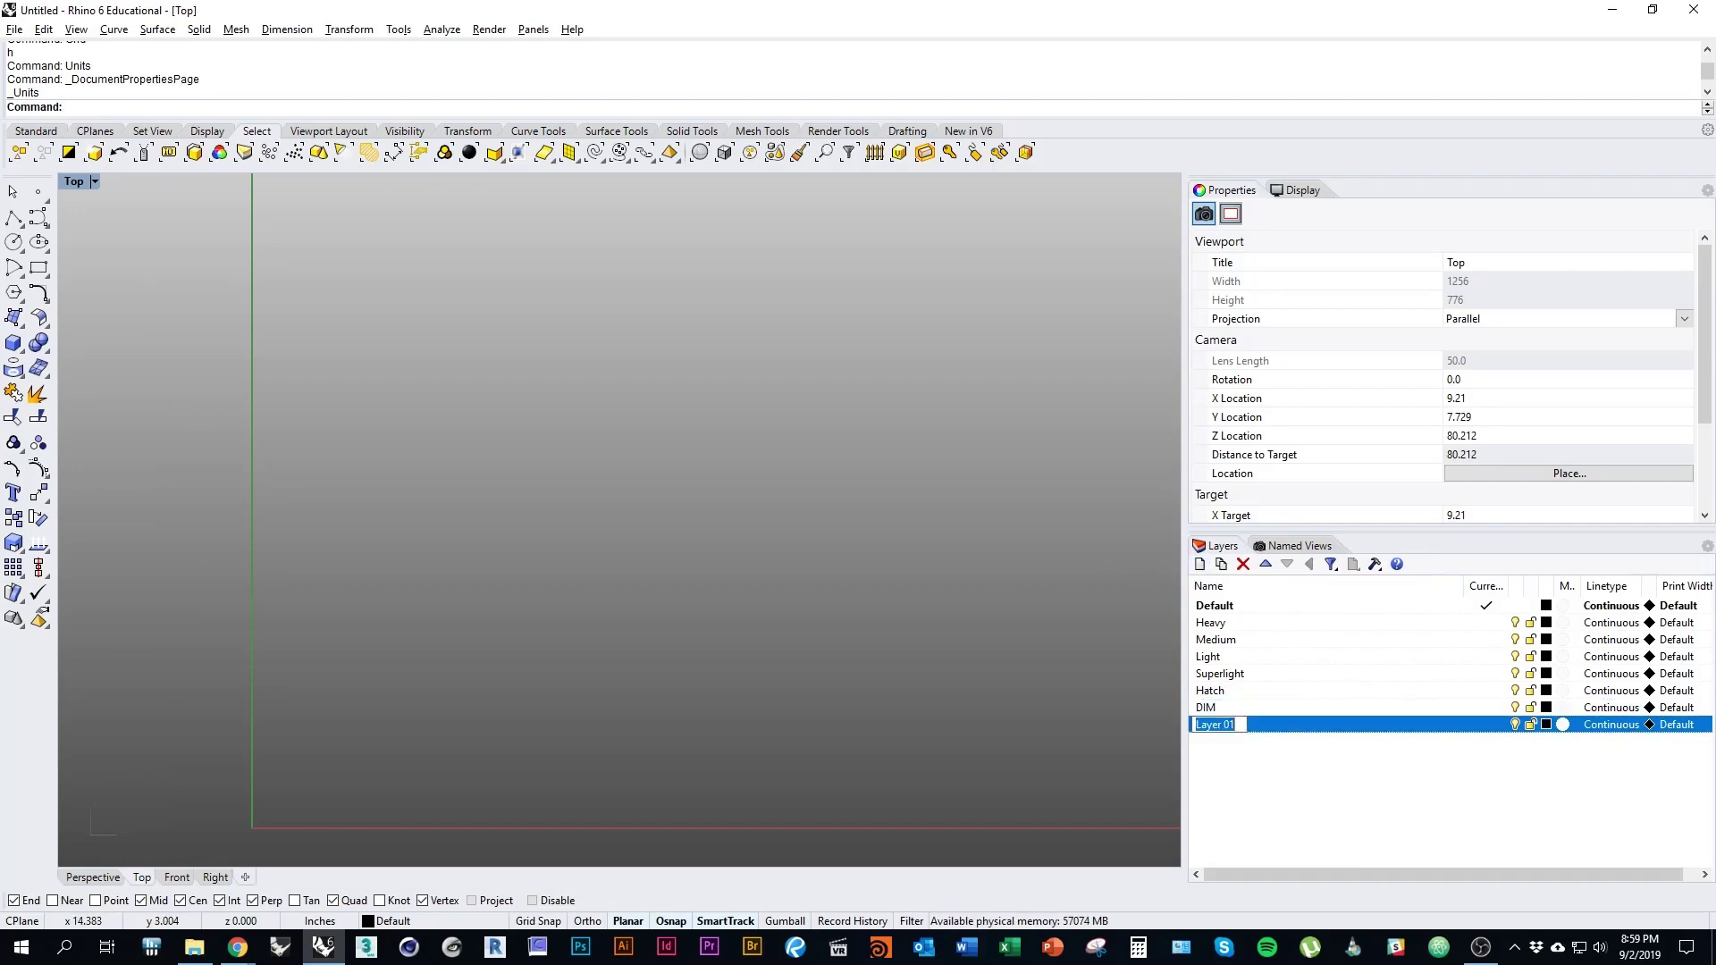
type("Dash")
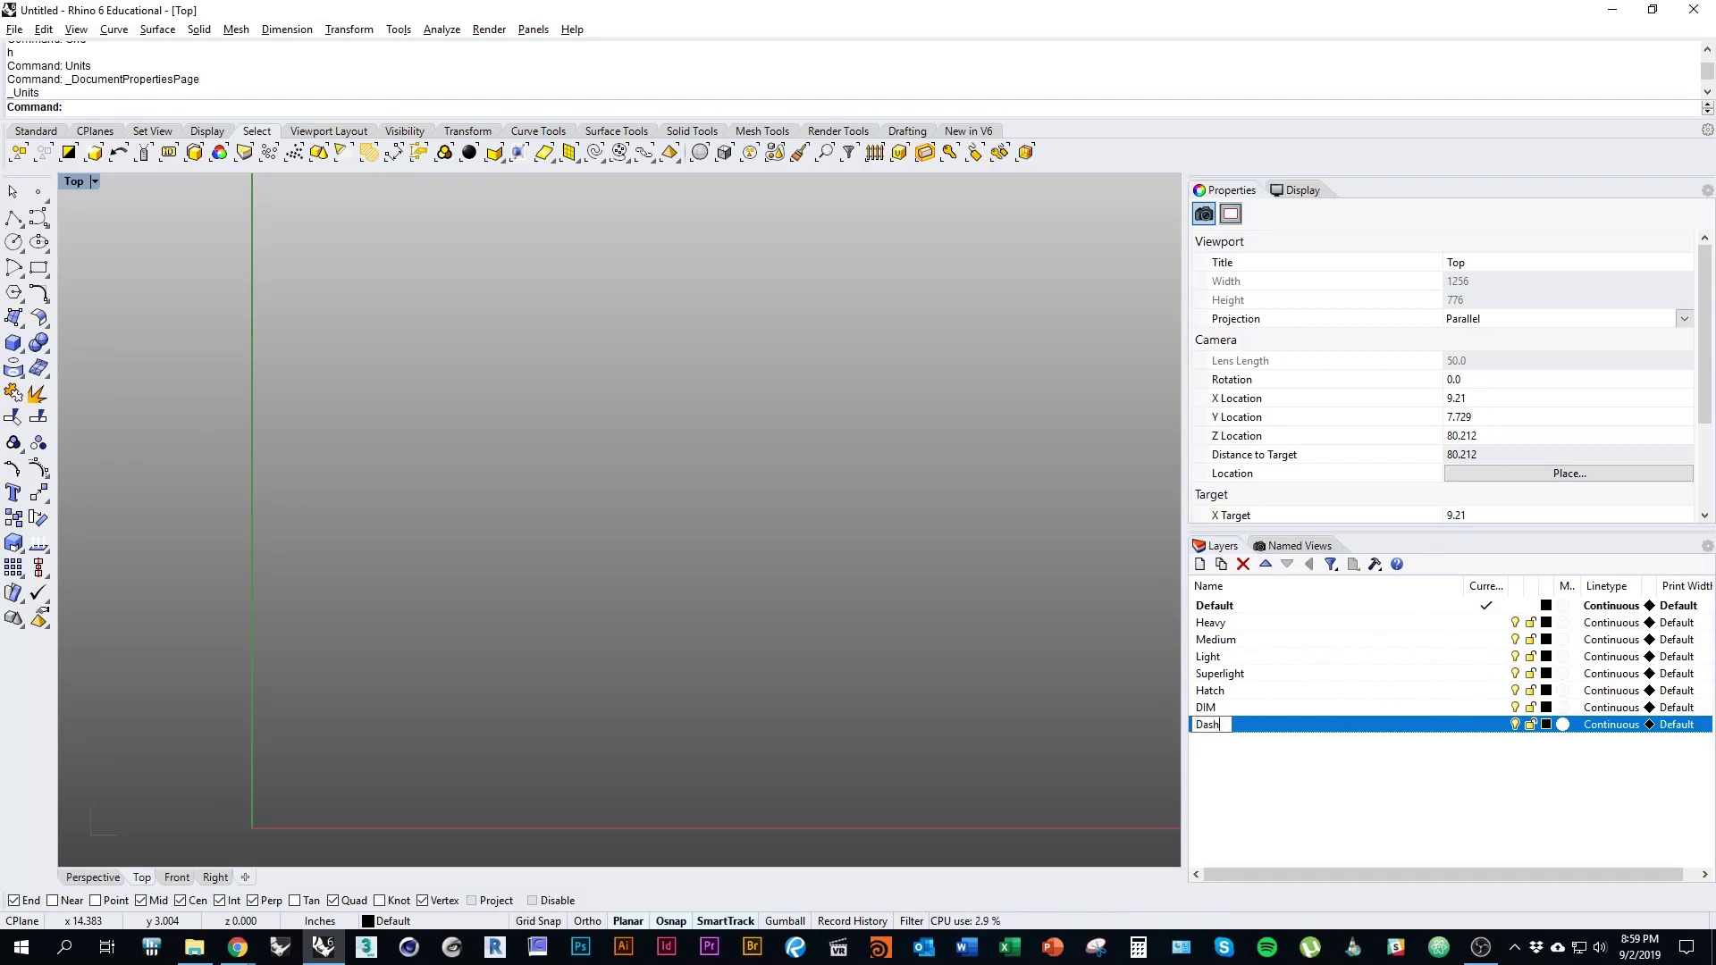
key("Return")
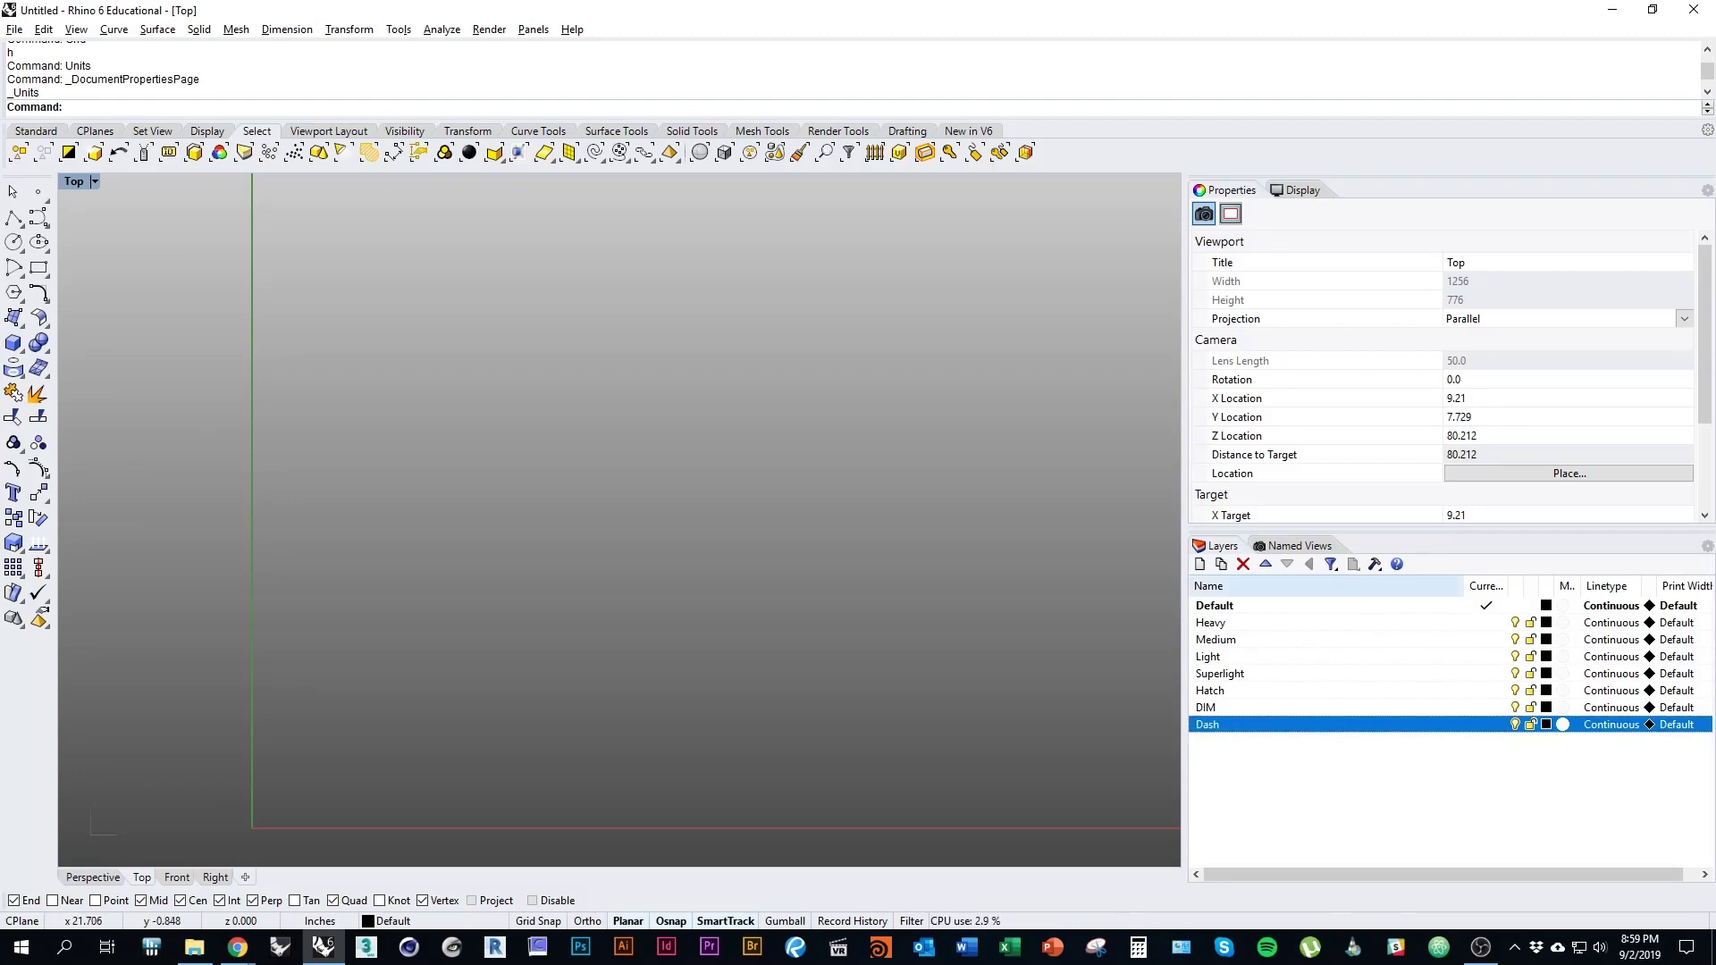
Narrow the layer name column to expose Print Width, and set the Heavy layer's color to Red and Medium's to Green
left_click_drag(1464, 585, 1446, 586)
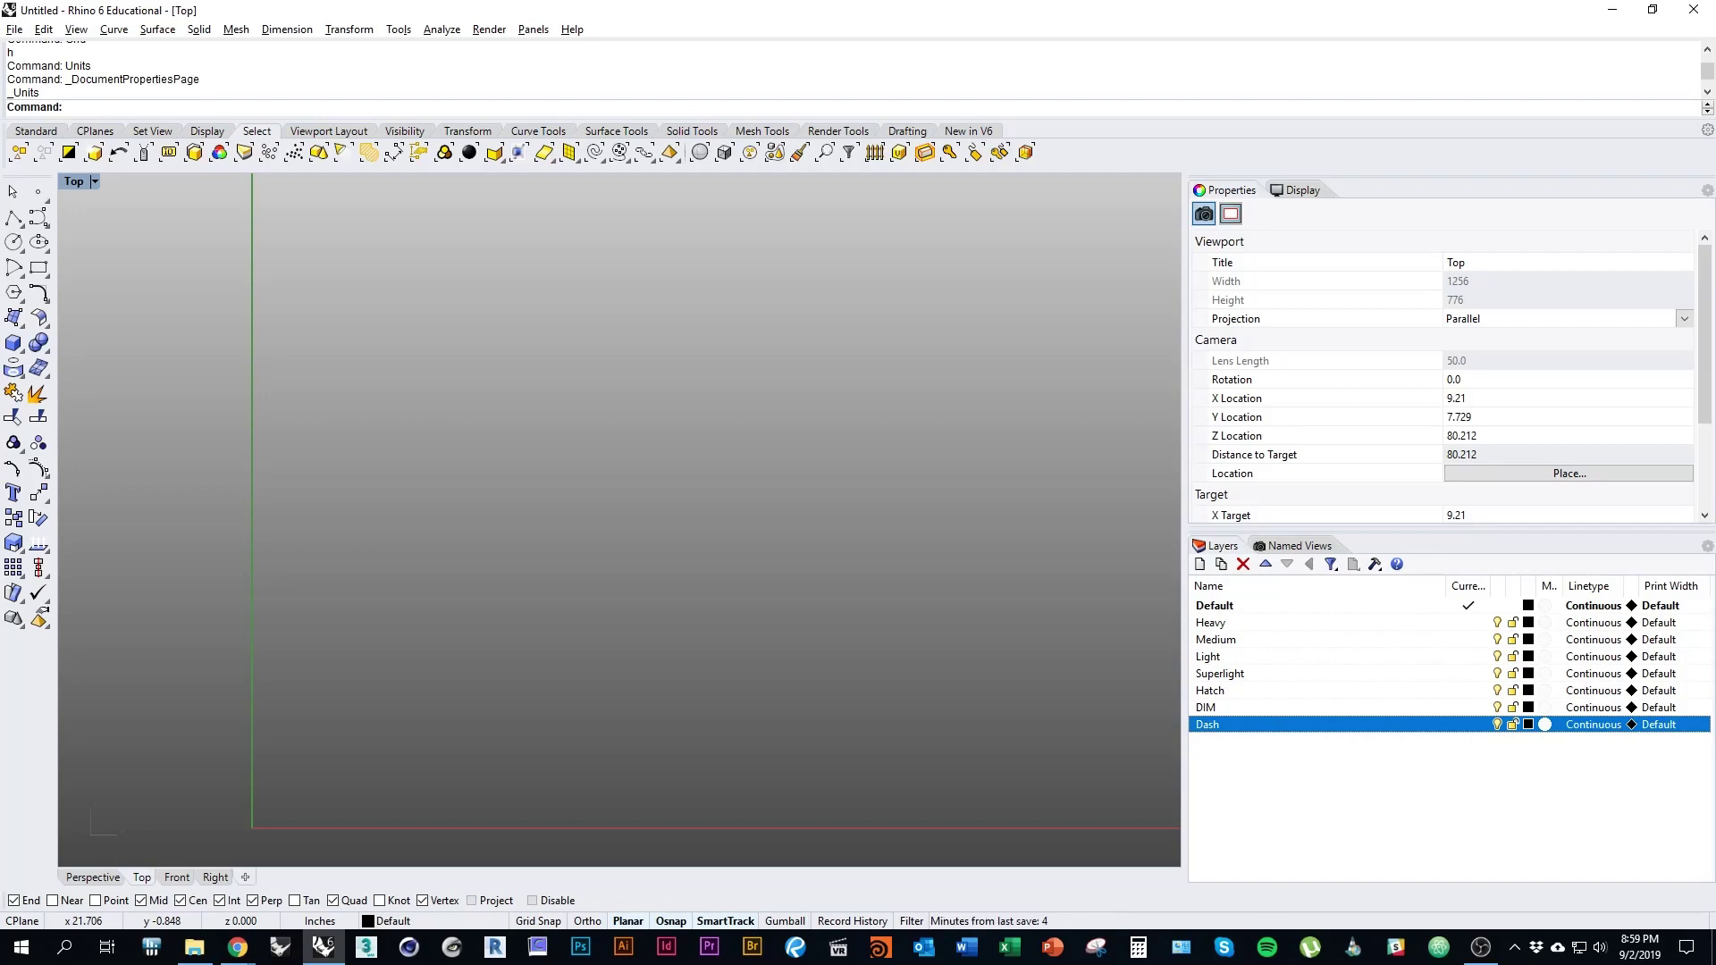
left_click(1211, 622)
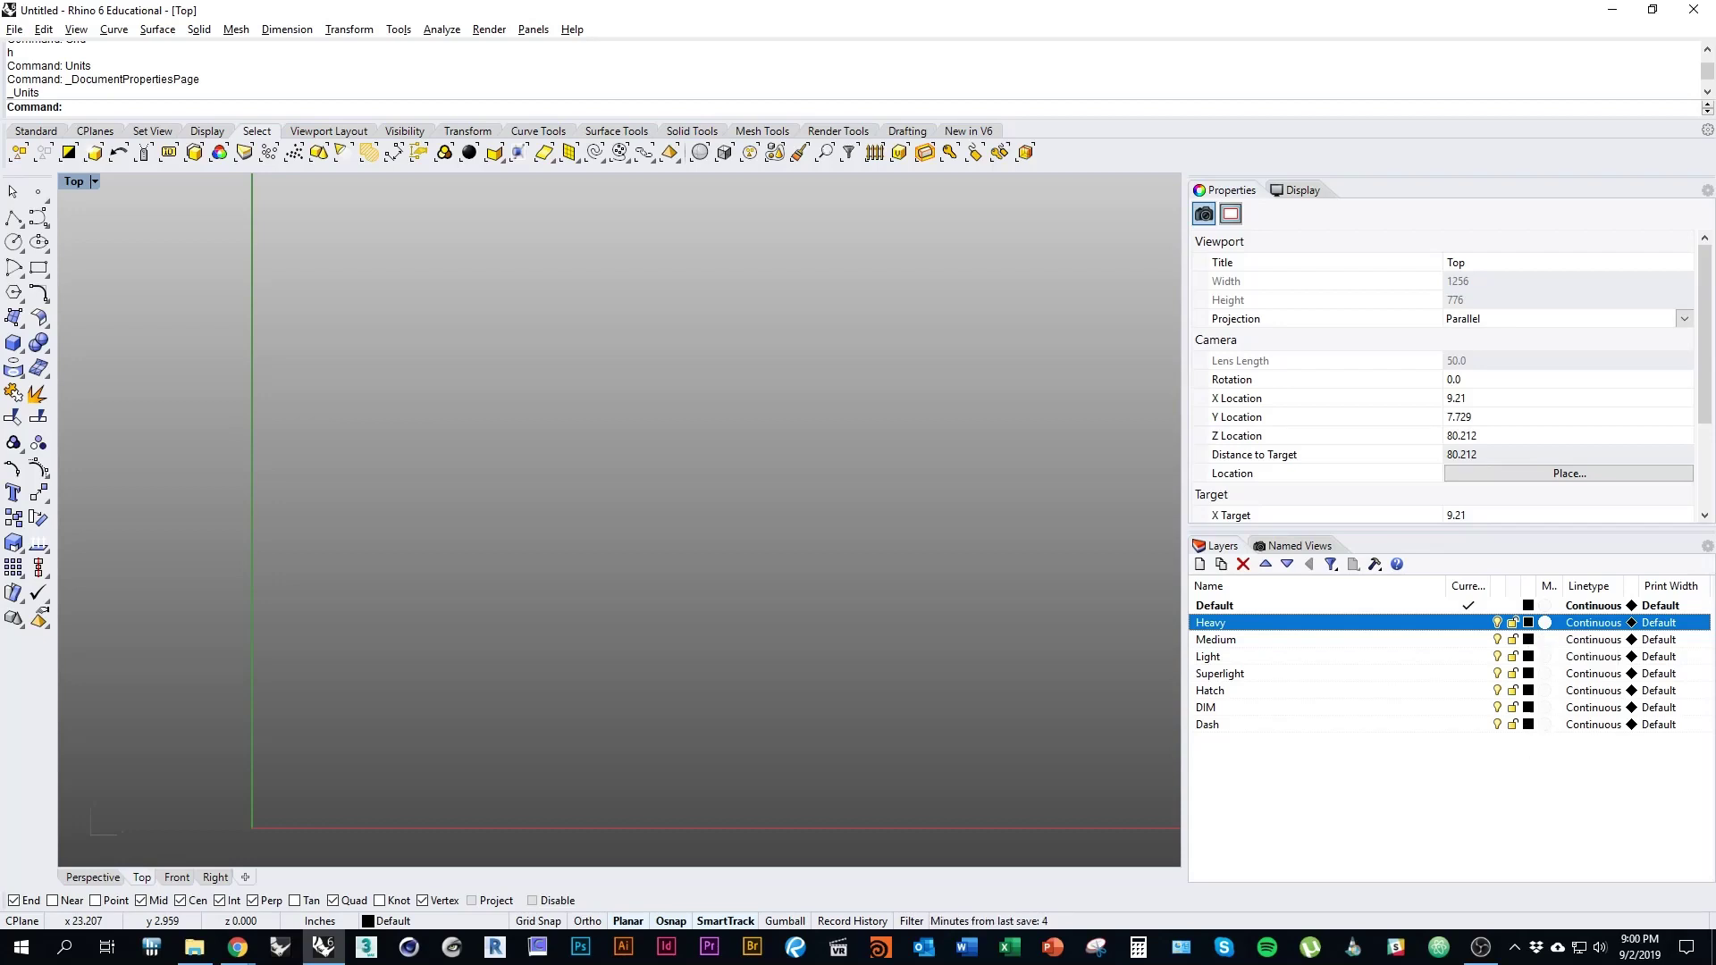
left_click(1528, 623)
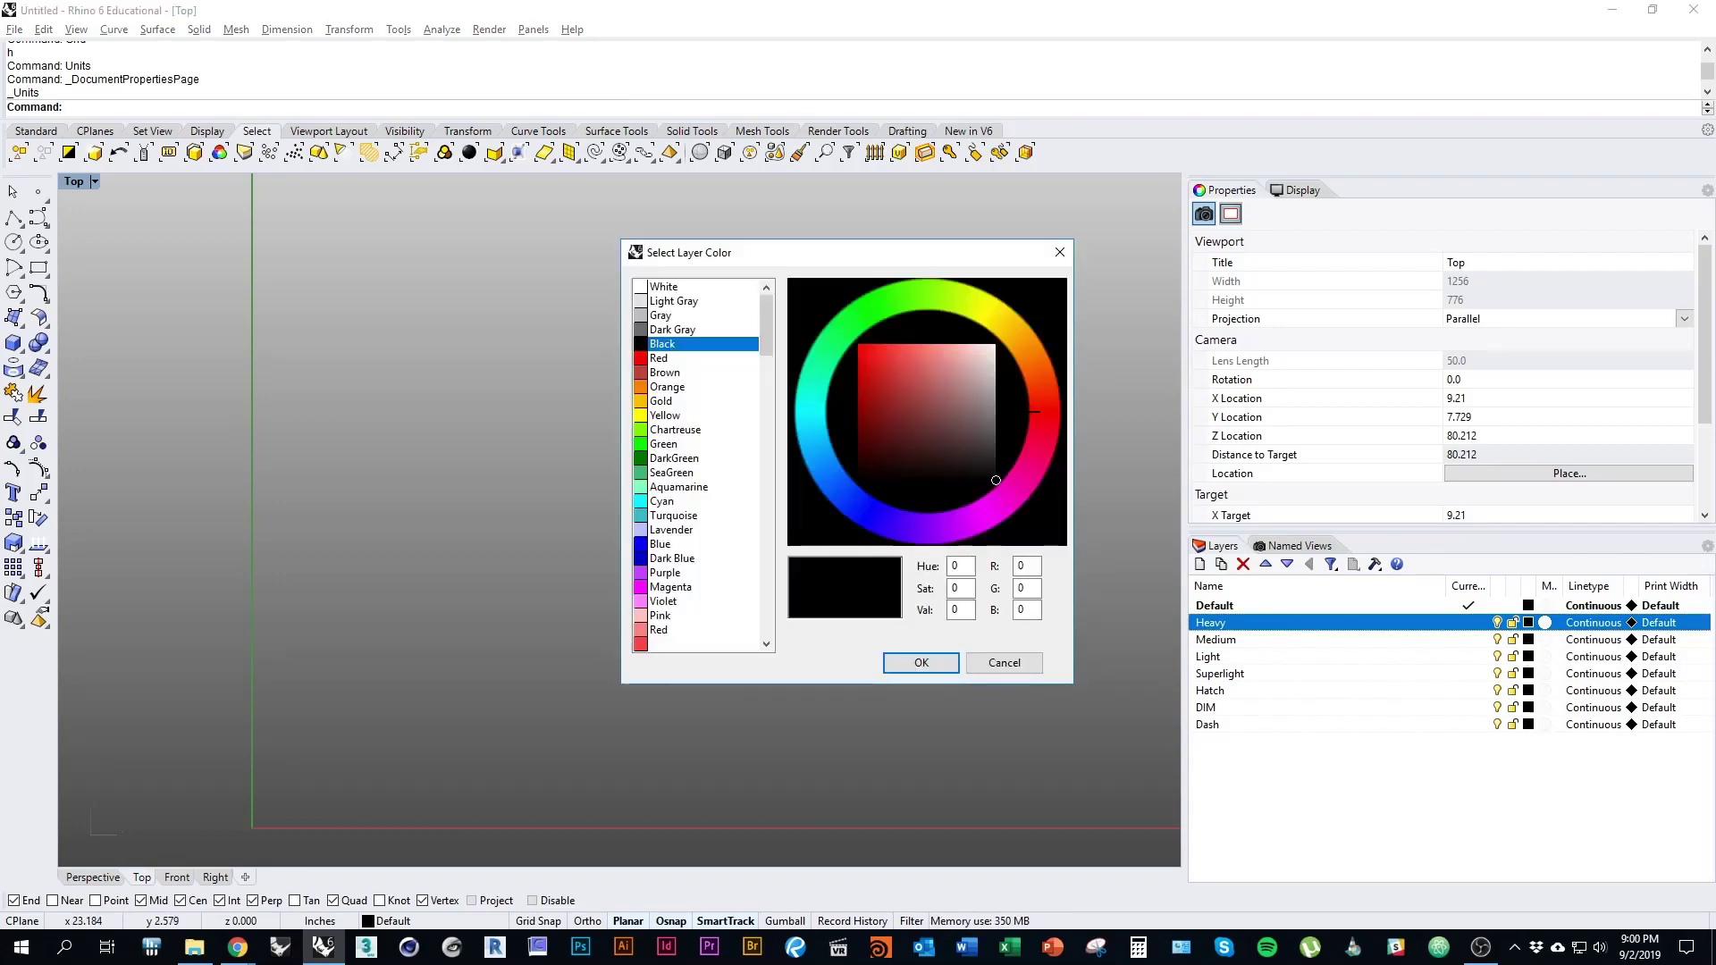
left_click(659, 358)
left_click(920, 662)
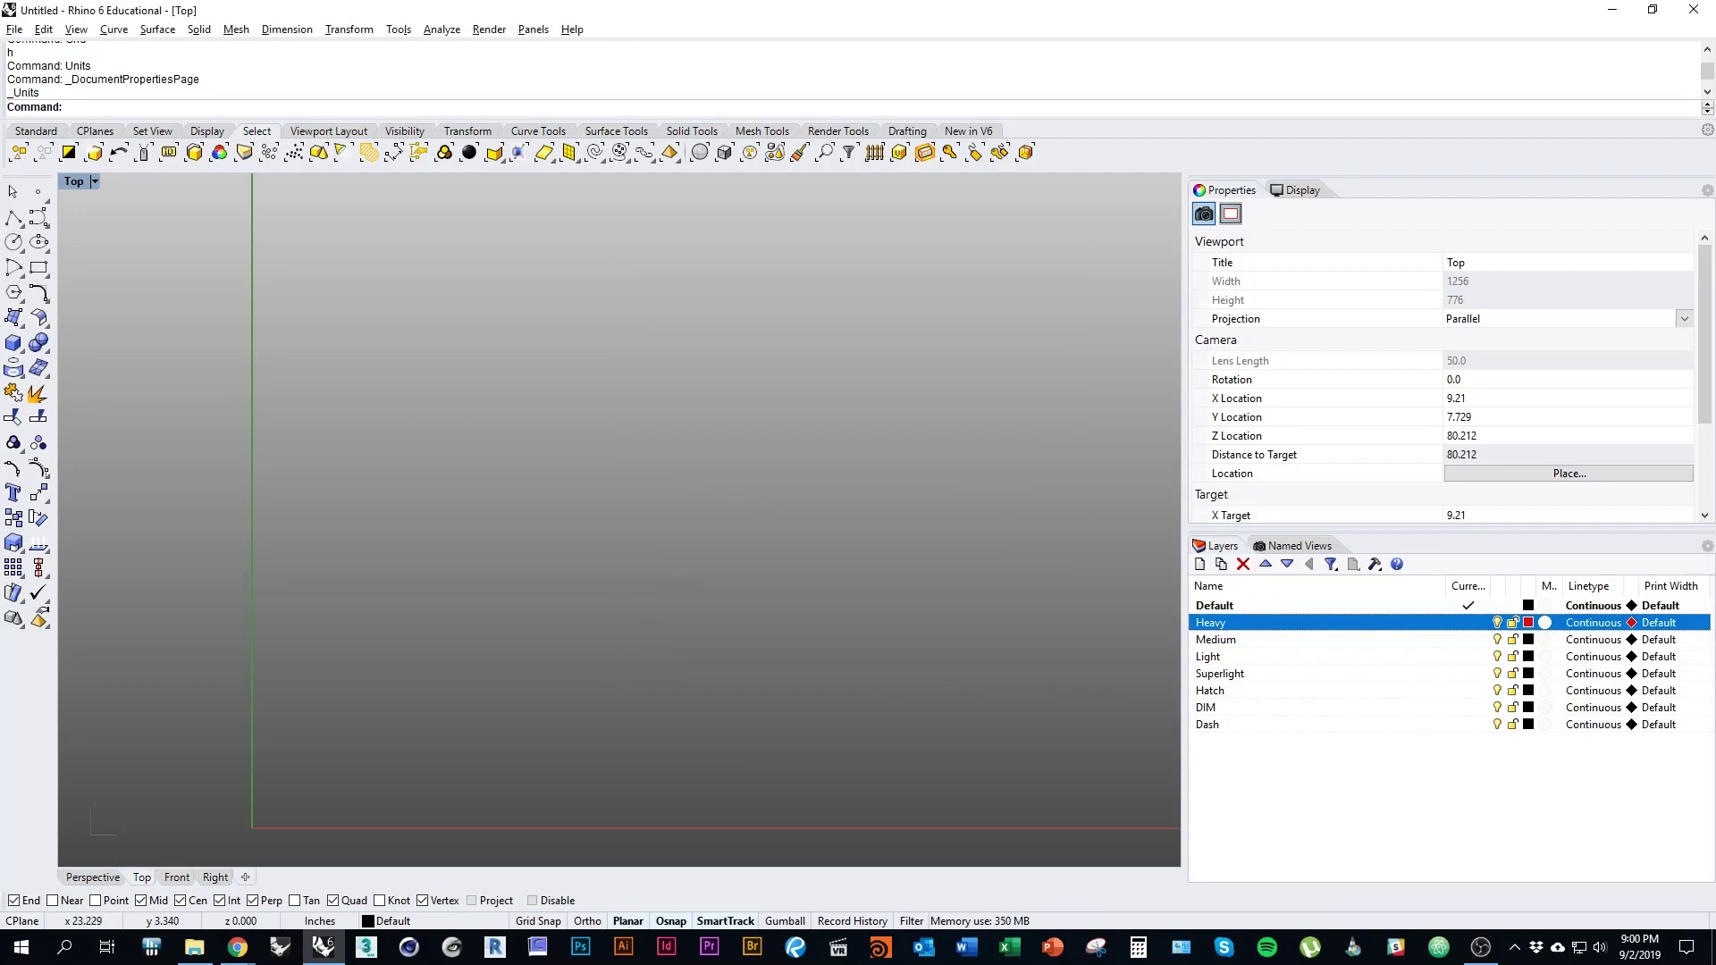
left_click(1528, 640)
left_click(663, 444)
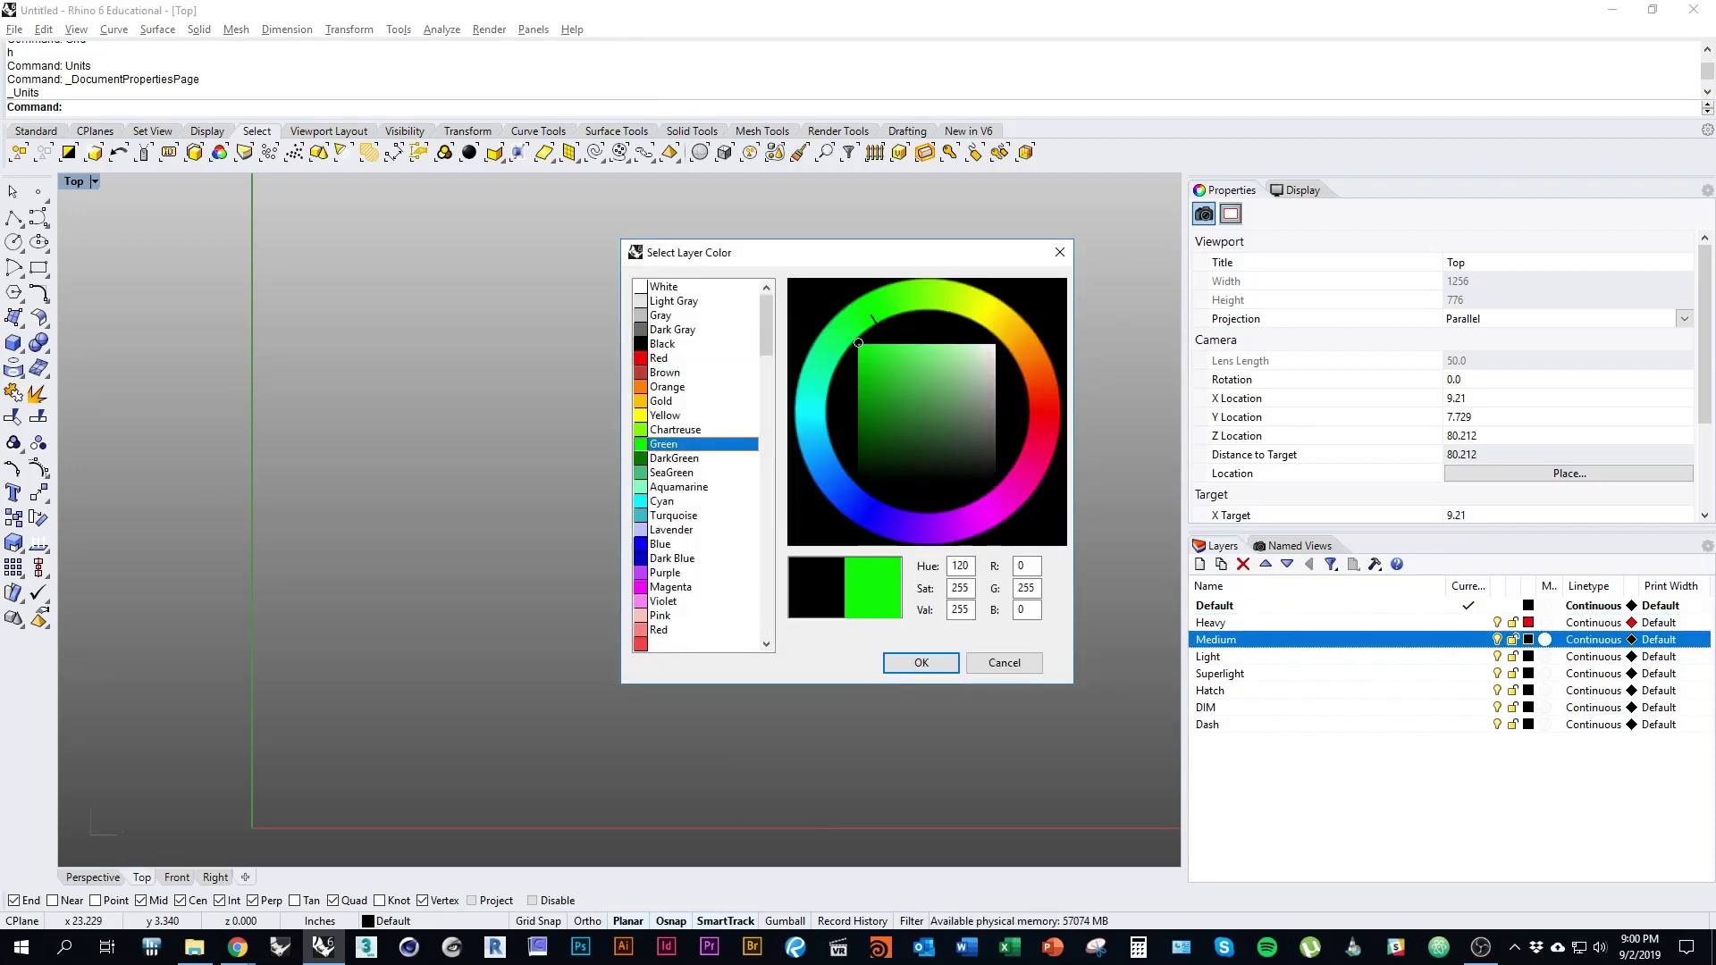
left_click(920, 662)
Set the Light layer's color to Cyan and the Superlight layer's color to DarkGreen
left_click(1528, 656)
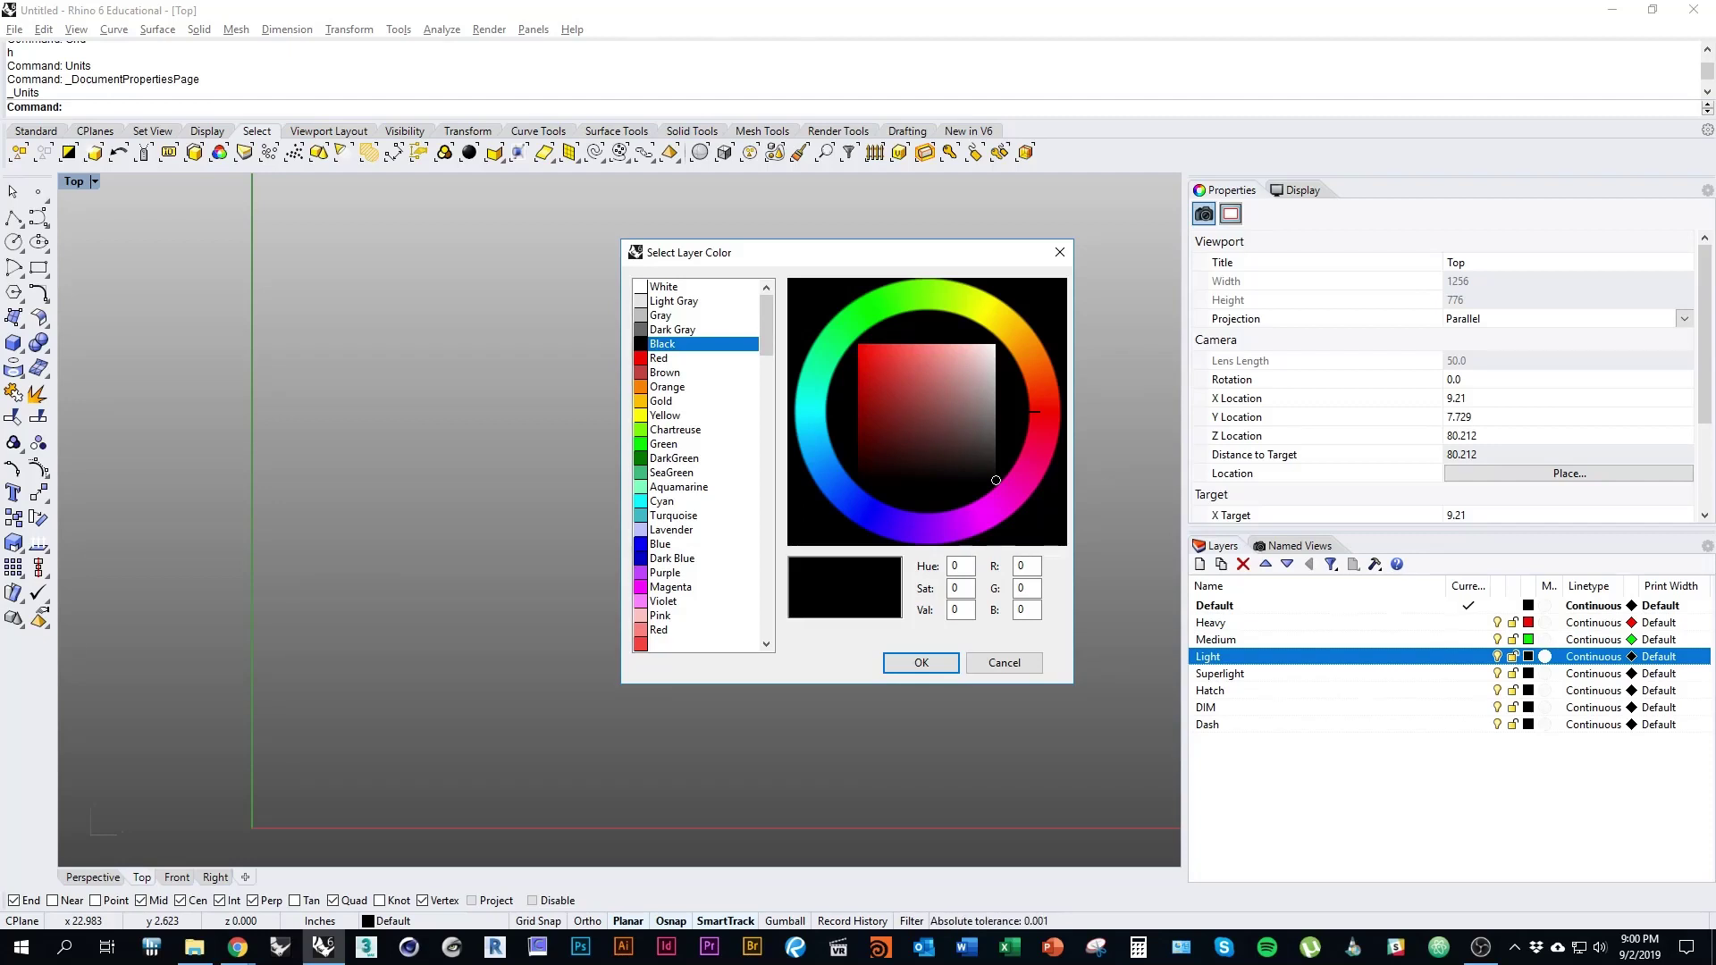
left_click(661, 501)
left_click(920, 662)
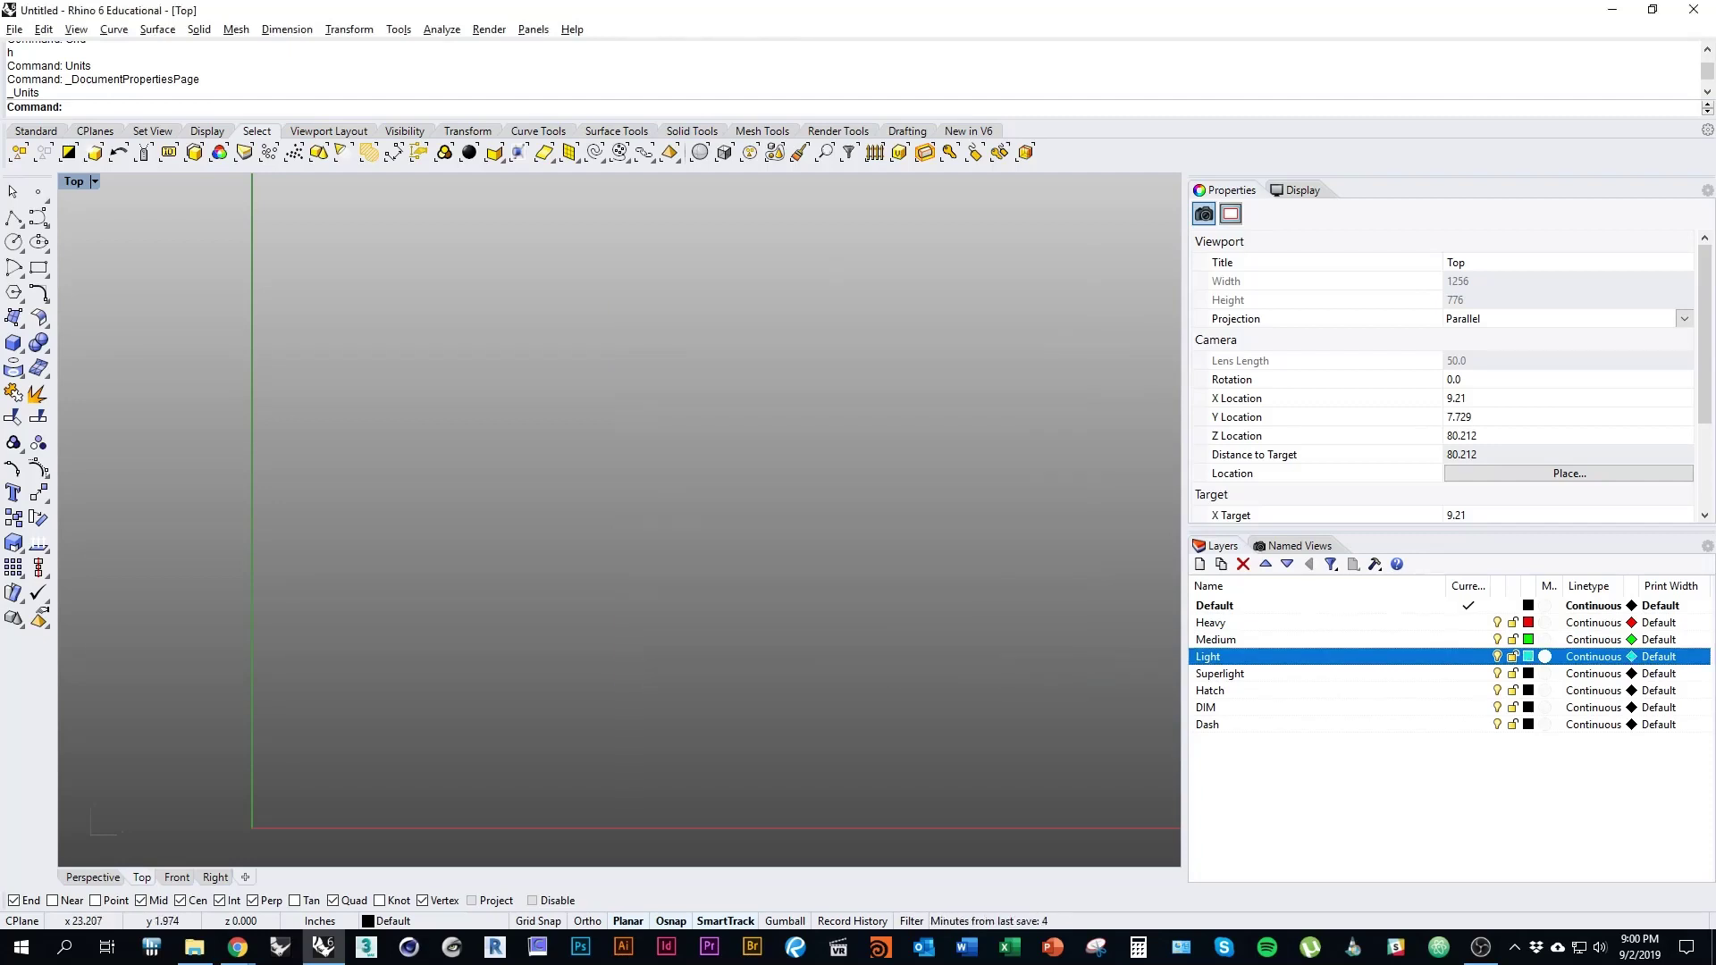
left_click(1528, 674)
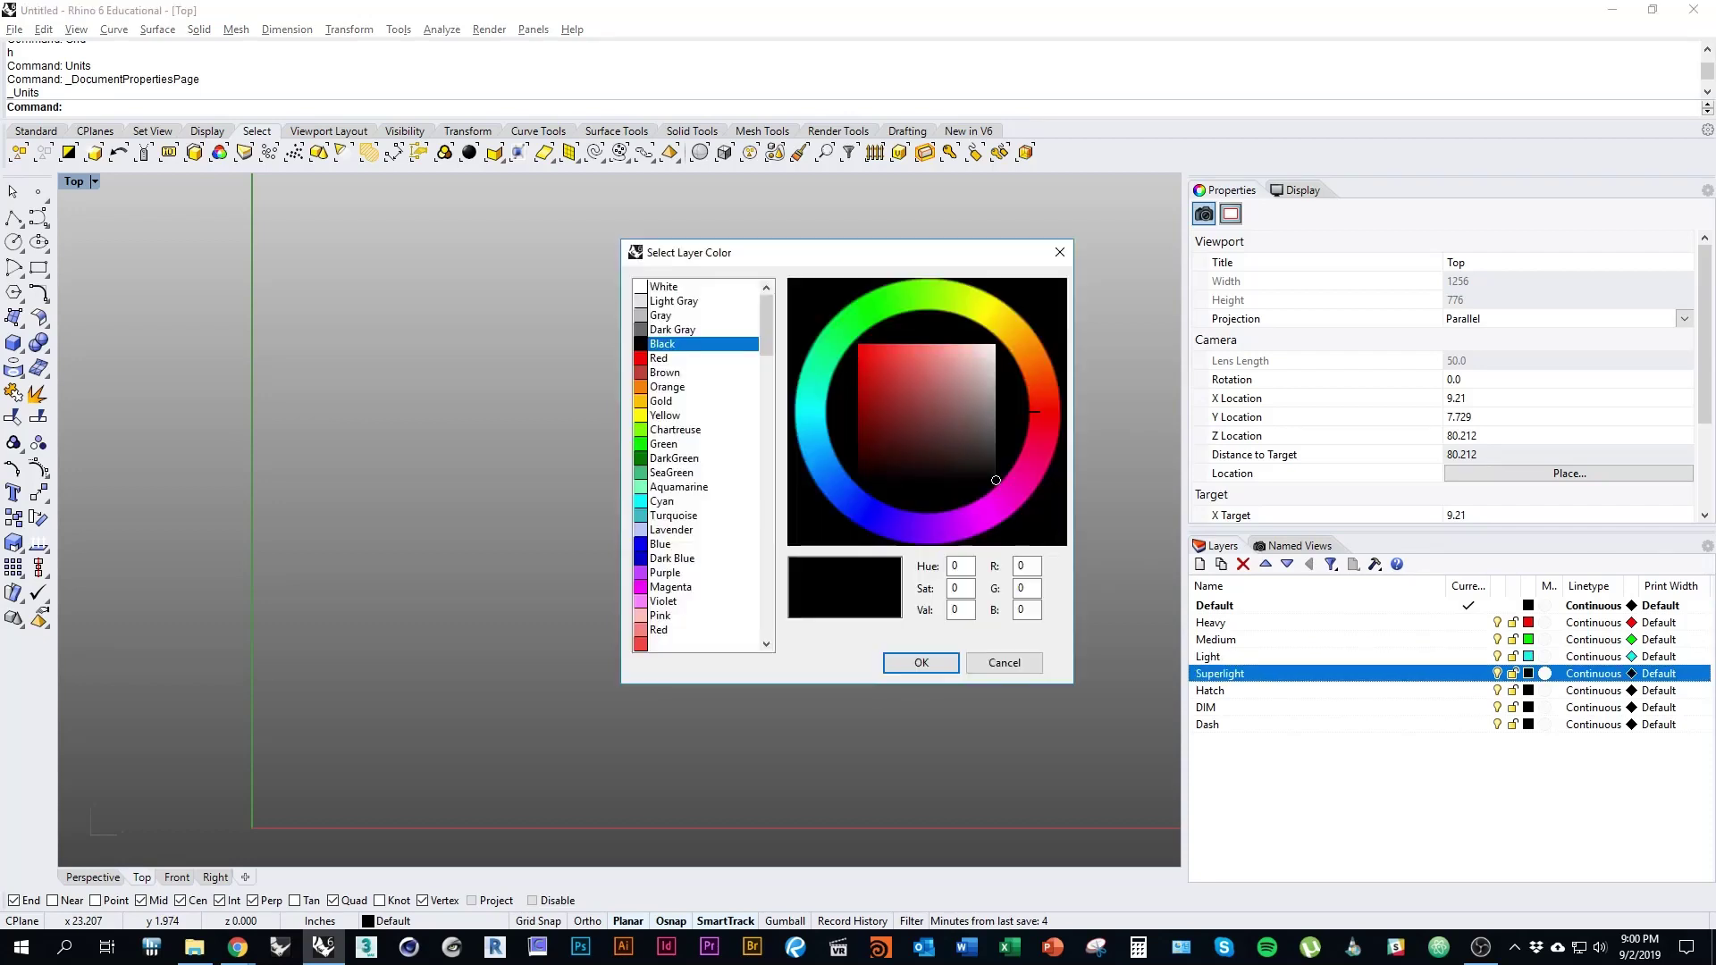
left_click(674, 457)
left_click(920, 662)
Set the Hatch layer's color to Orange and the DIM layer's color to Magenta
left_click(1528, 691)
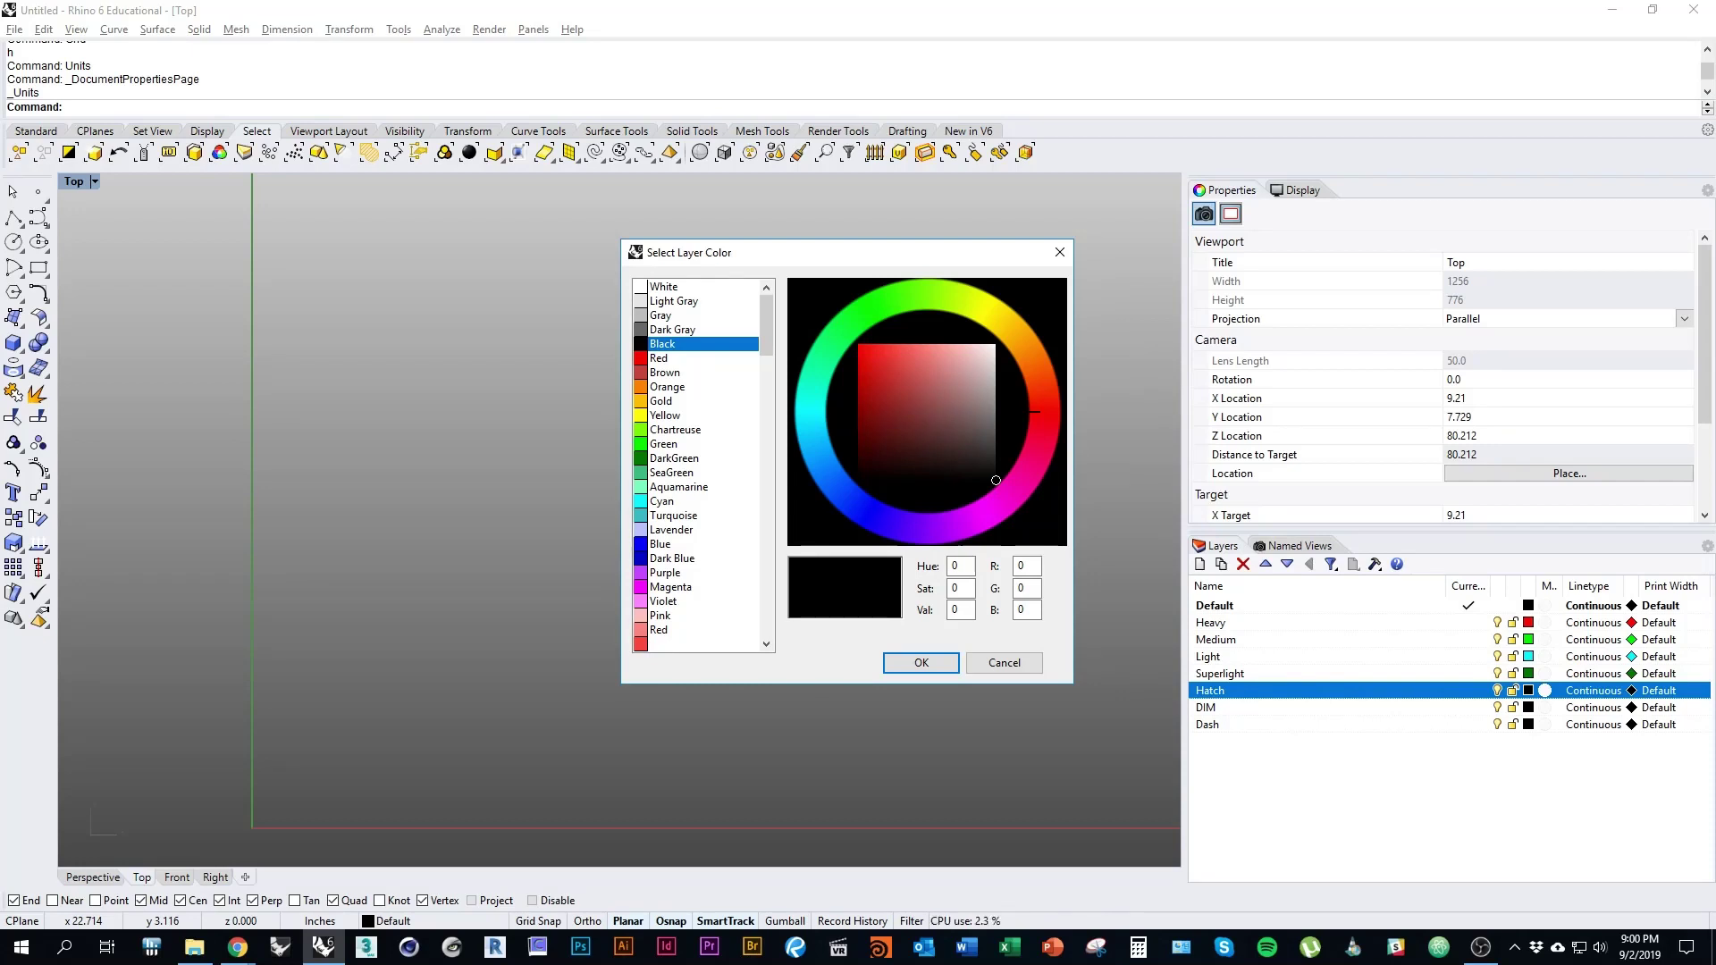
left_click(666, 386)
left_click(920, 662)
left_click(1528, 707)
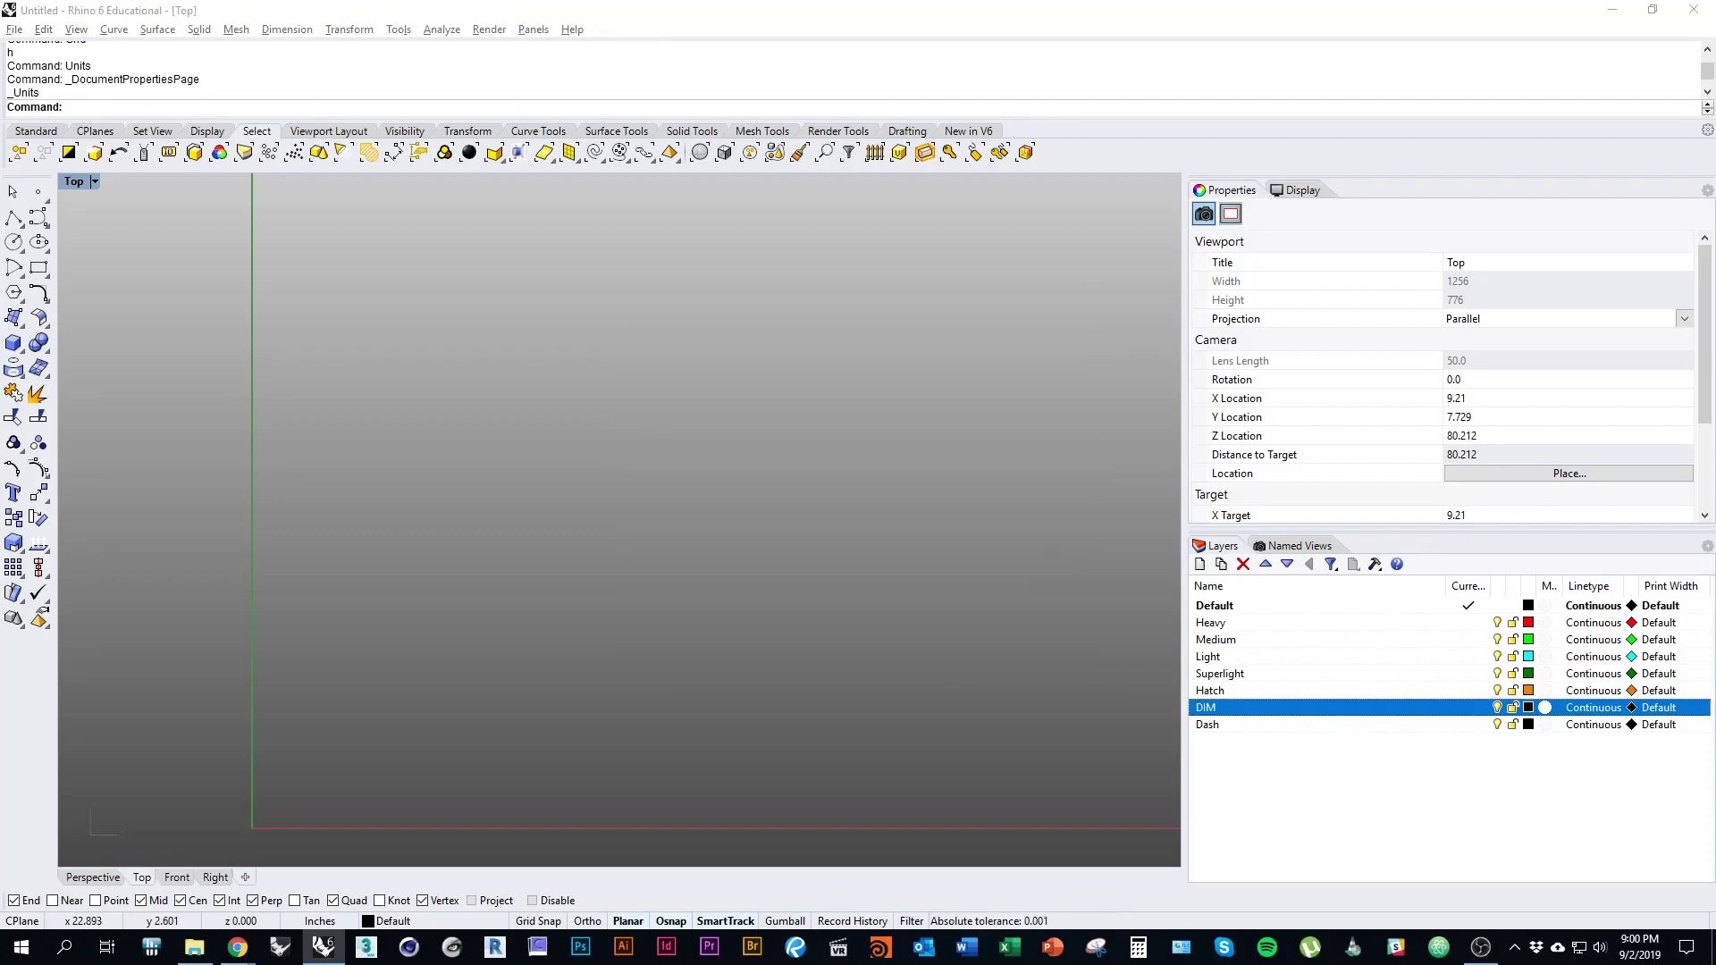
left_click(667, 586)
left_click(920, 663)
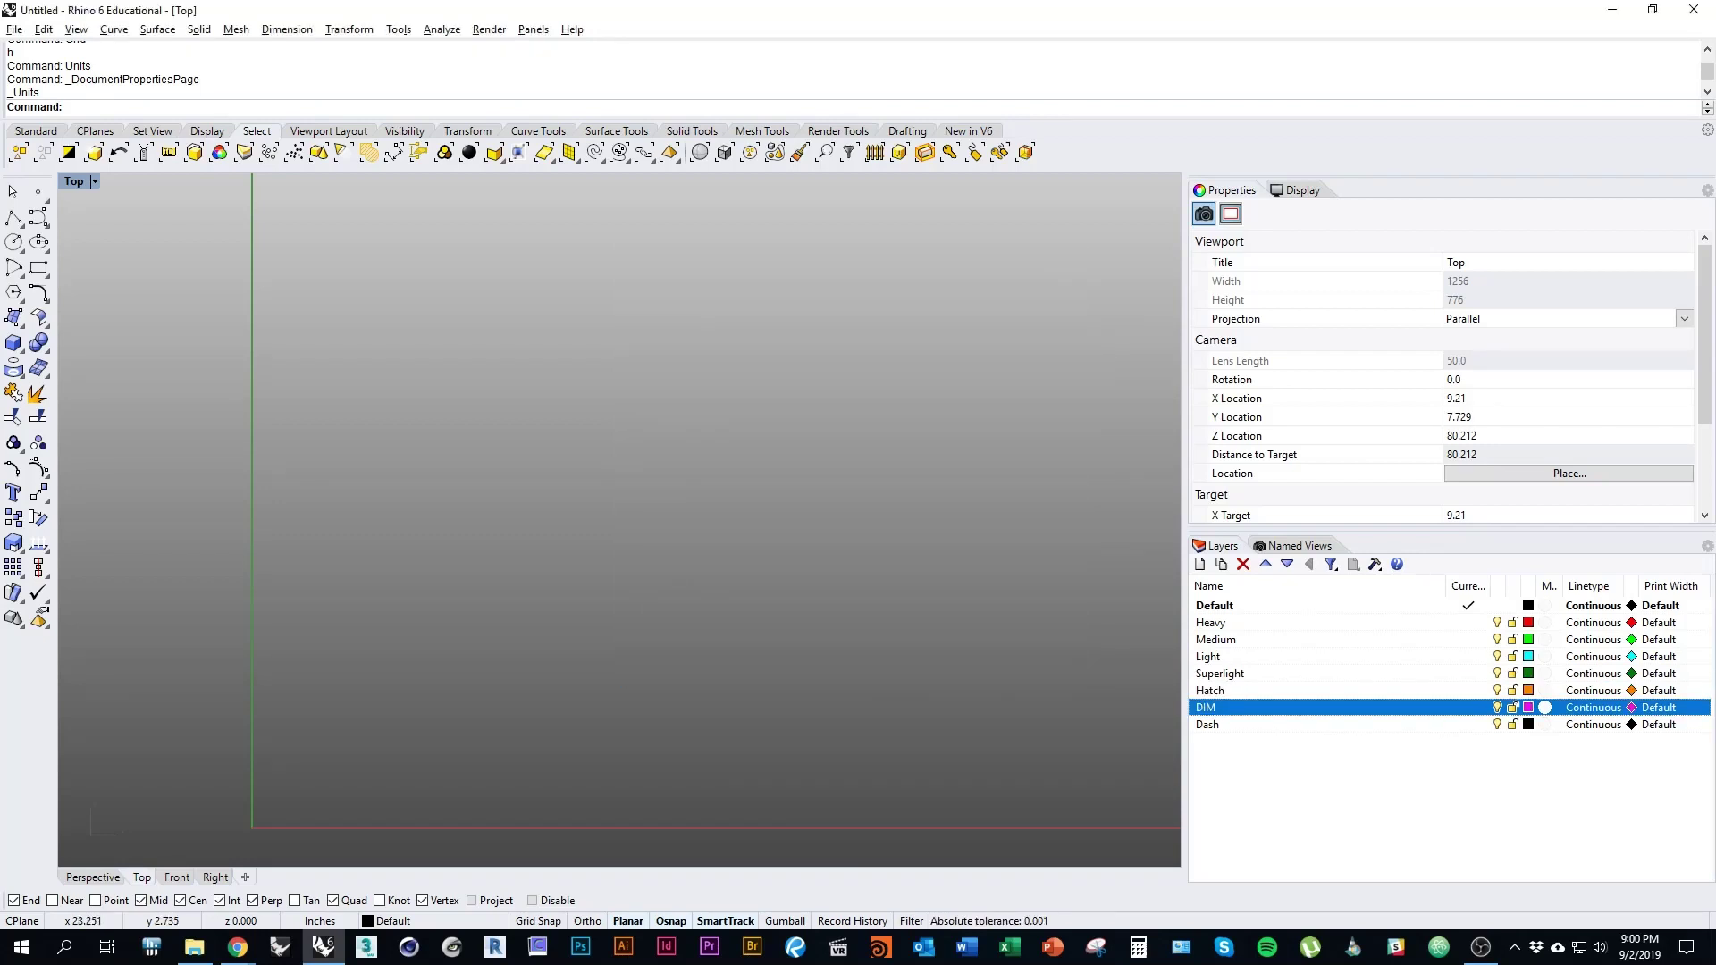
Set the Dash layer's color to Blue
left_click(1528, 723)
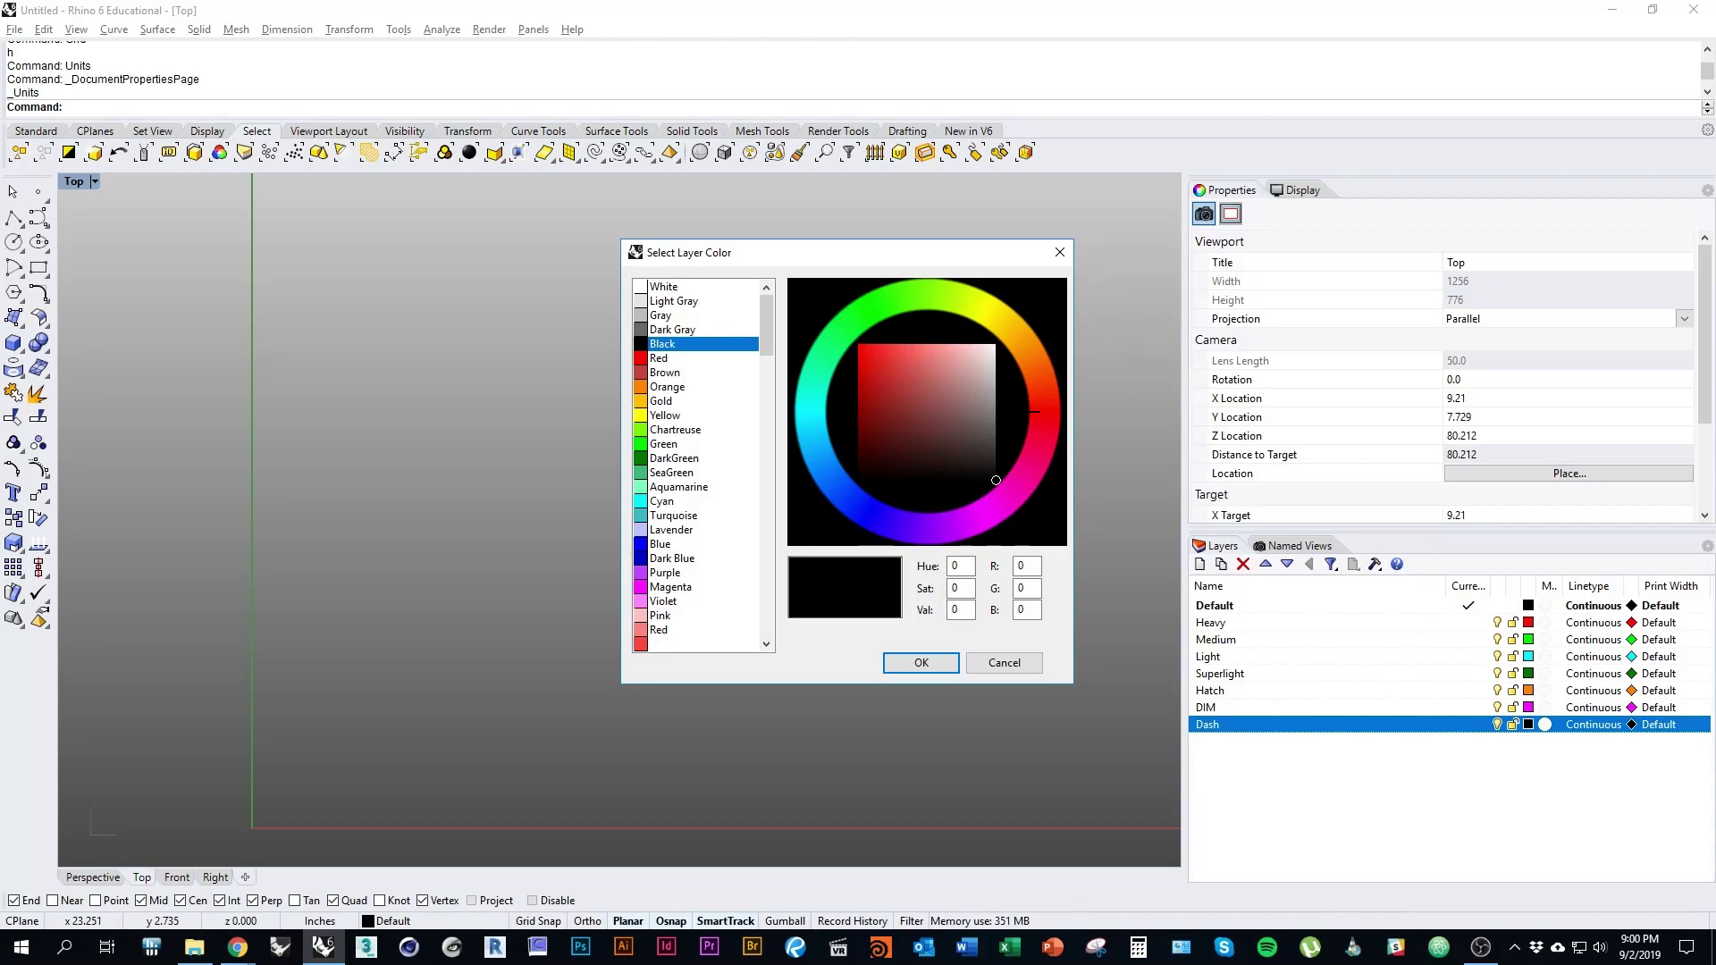
left_click(659, 544)
left_click(921, 662)
right_click_drag(876, 782, 722, 783)
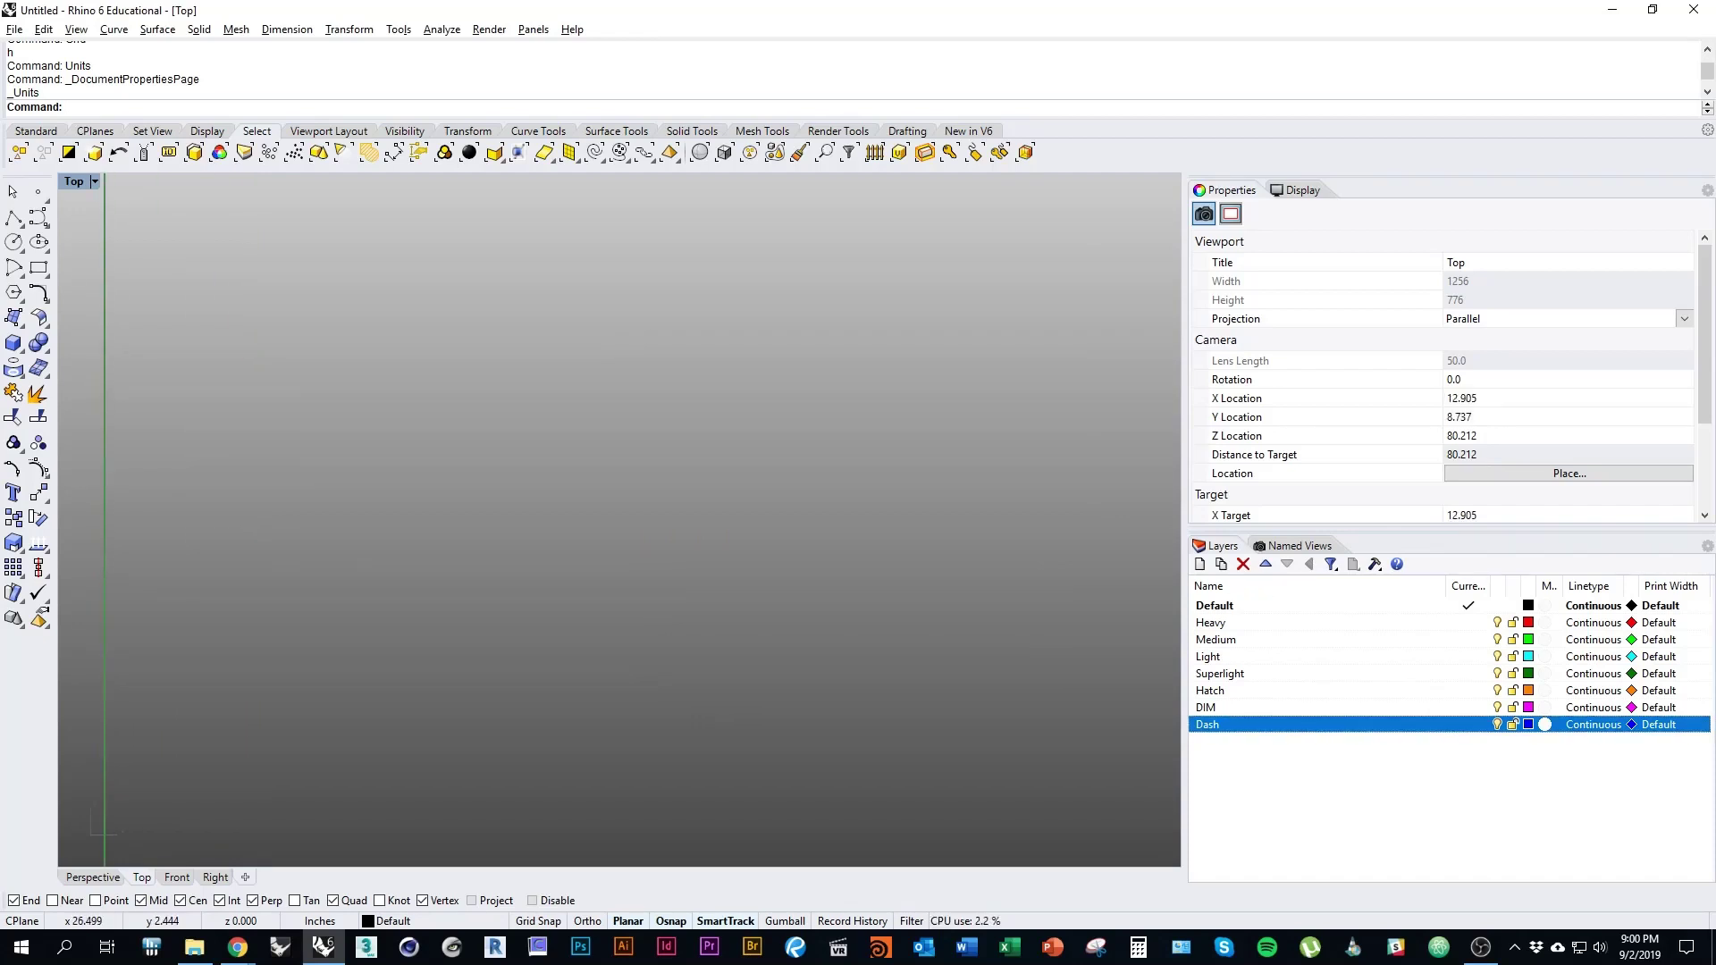
right_click_drag(321, 738, 412, 663)
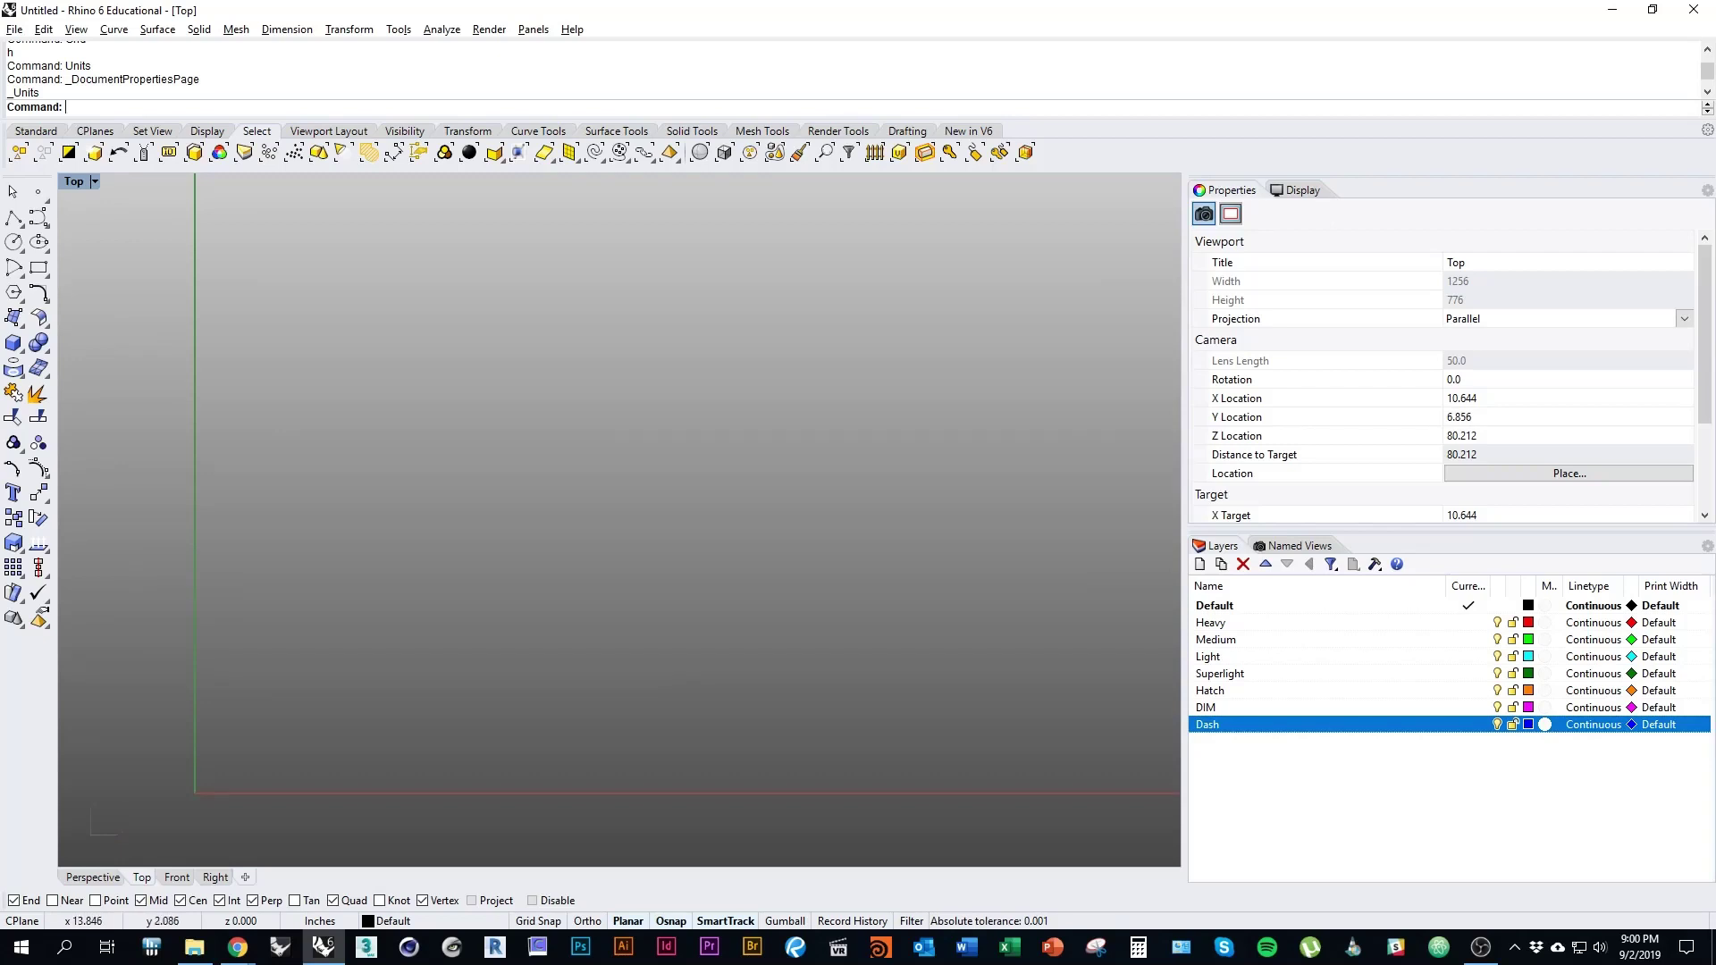
right_click_drag(769, 706, 680, 700)
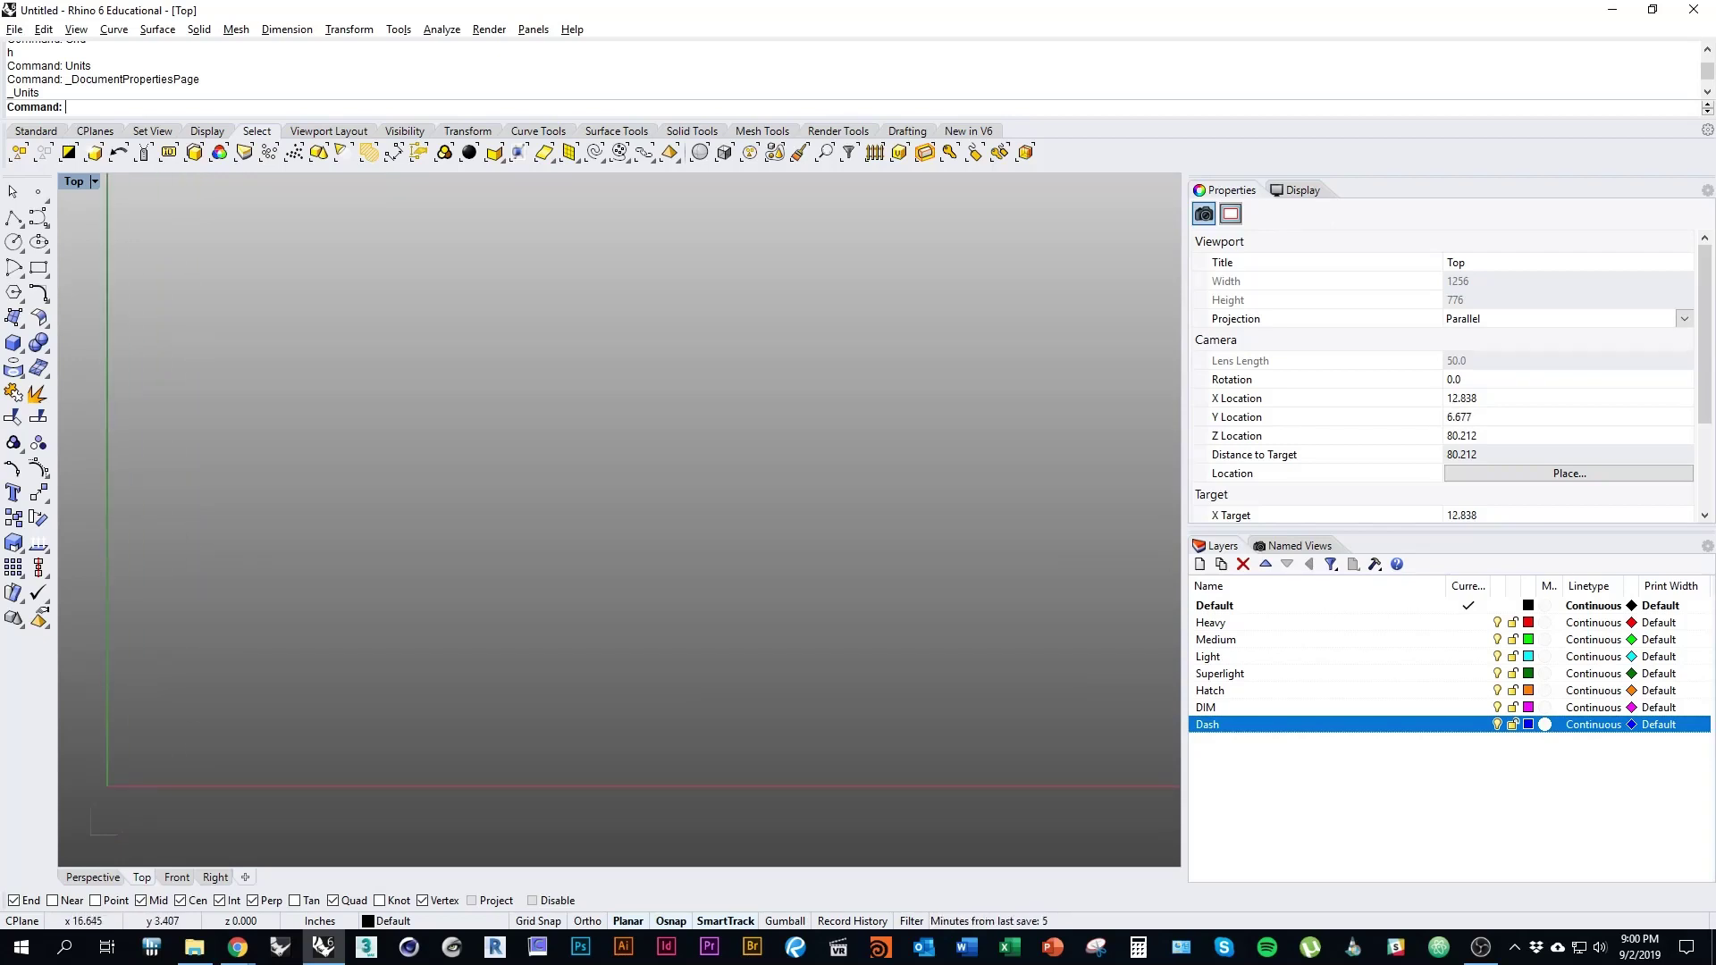
Change the Dash layer's linetype to Dashed
right_click_drag(771, 650, 733, 690)
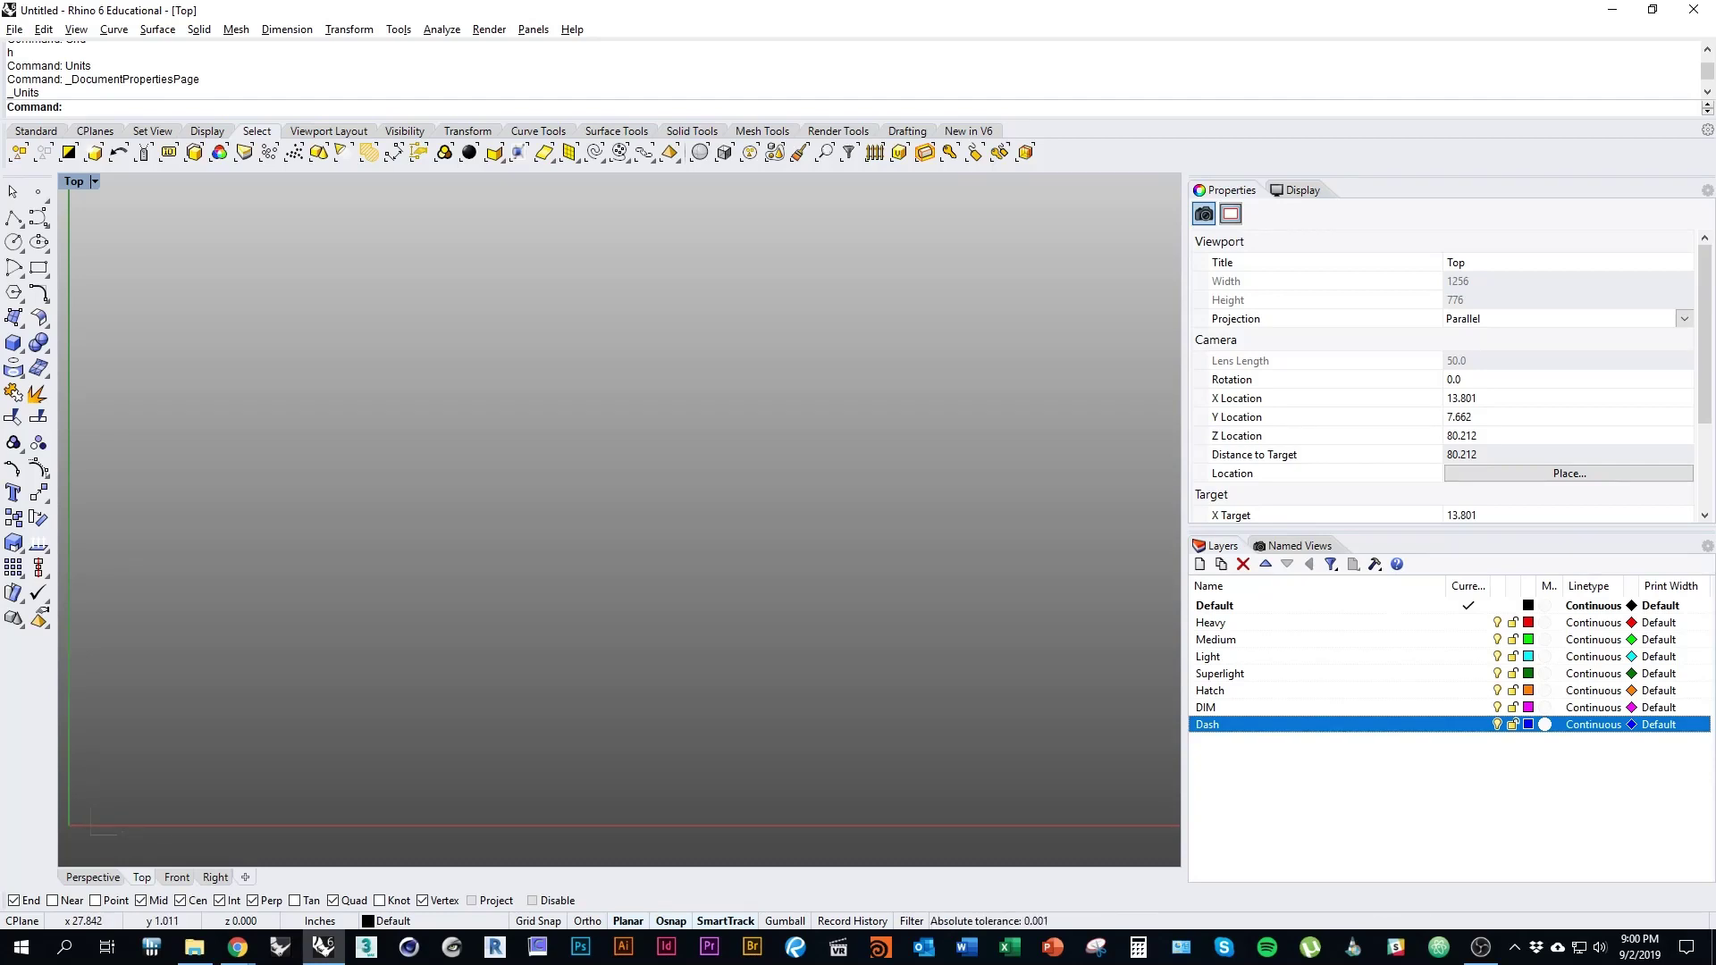
left_click(1592, 725)
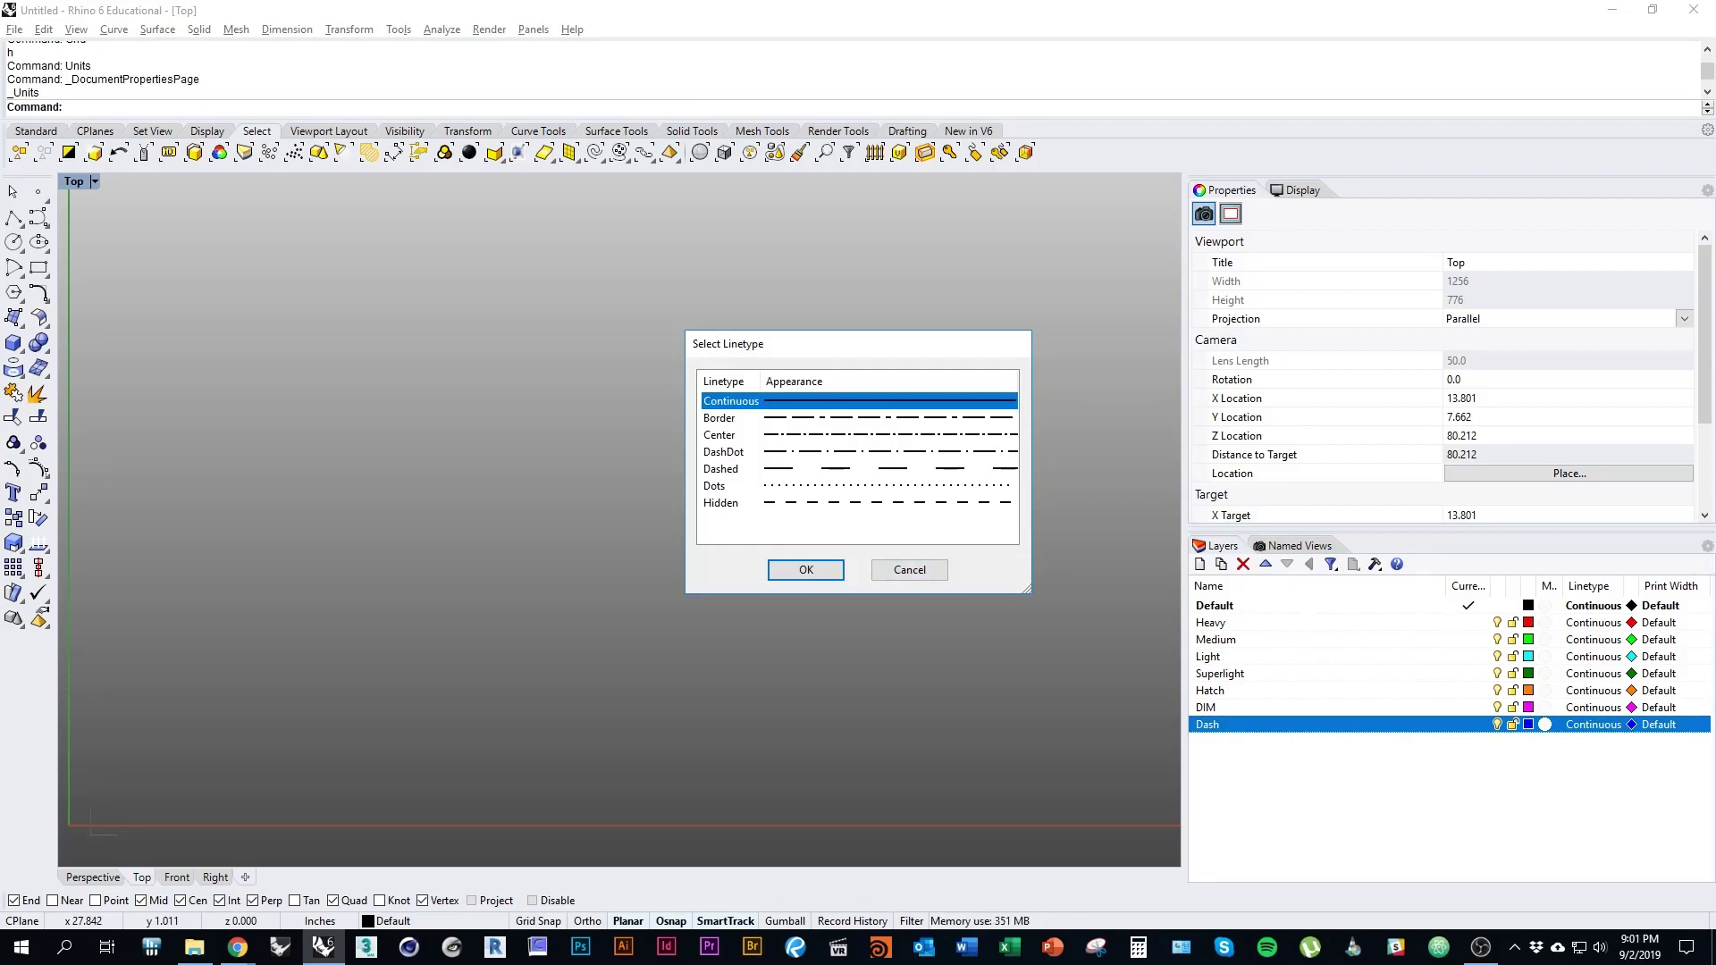
left_click(721, 468)
left_click(806, 570)
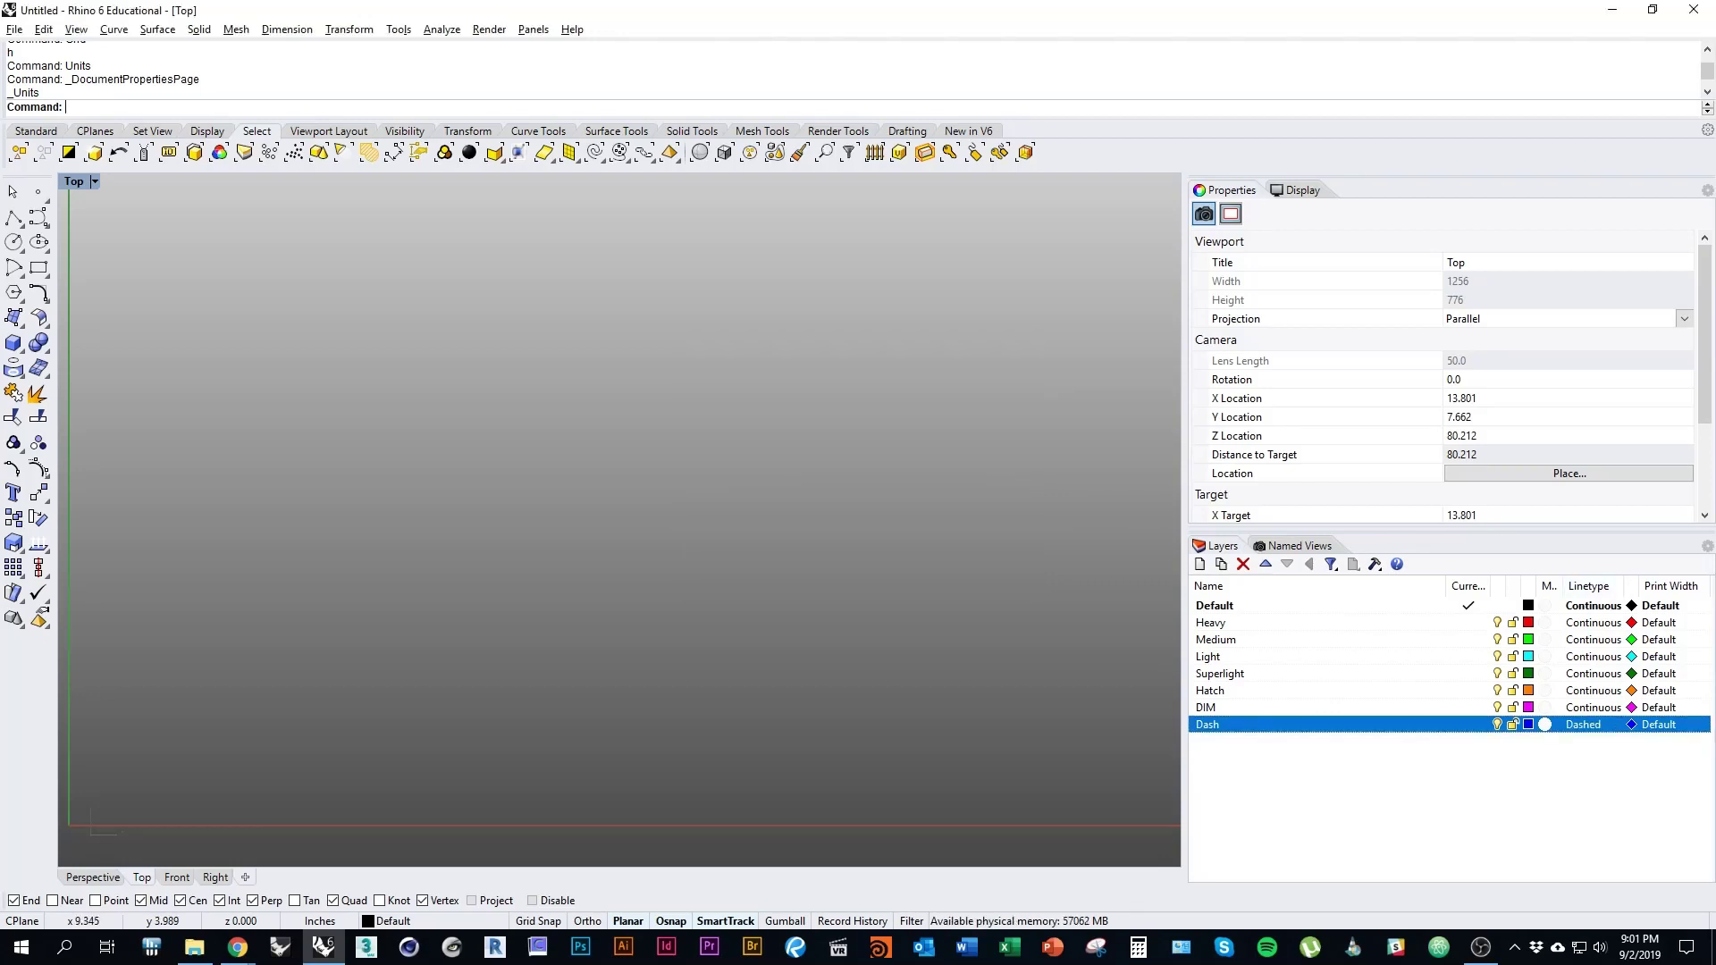
Set the print color to Black for the Heavy layer and all the layers below it through Dash
right_click_drag(1117, 751, 1163, 776)
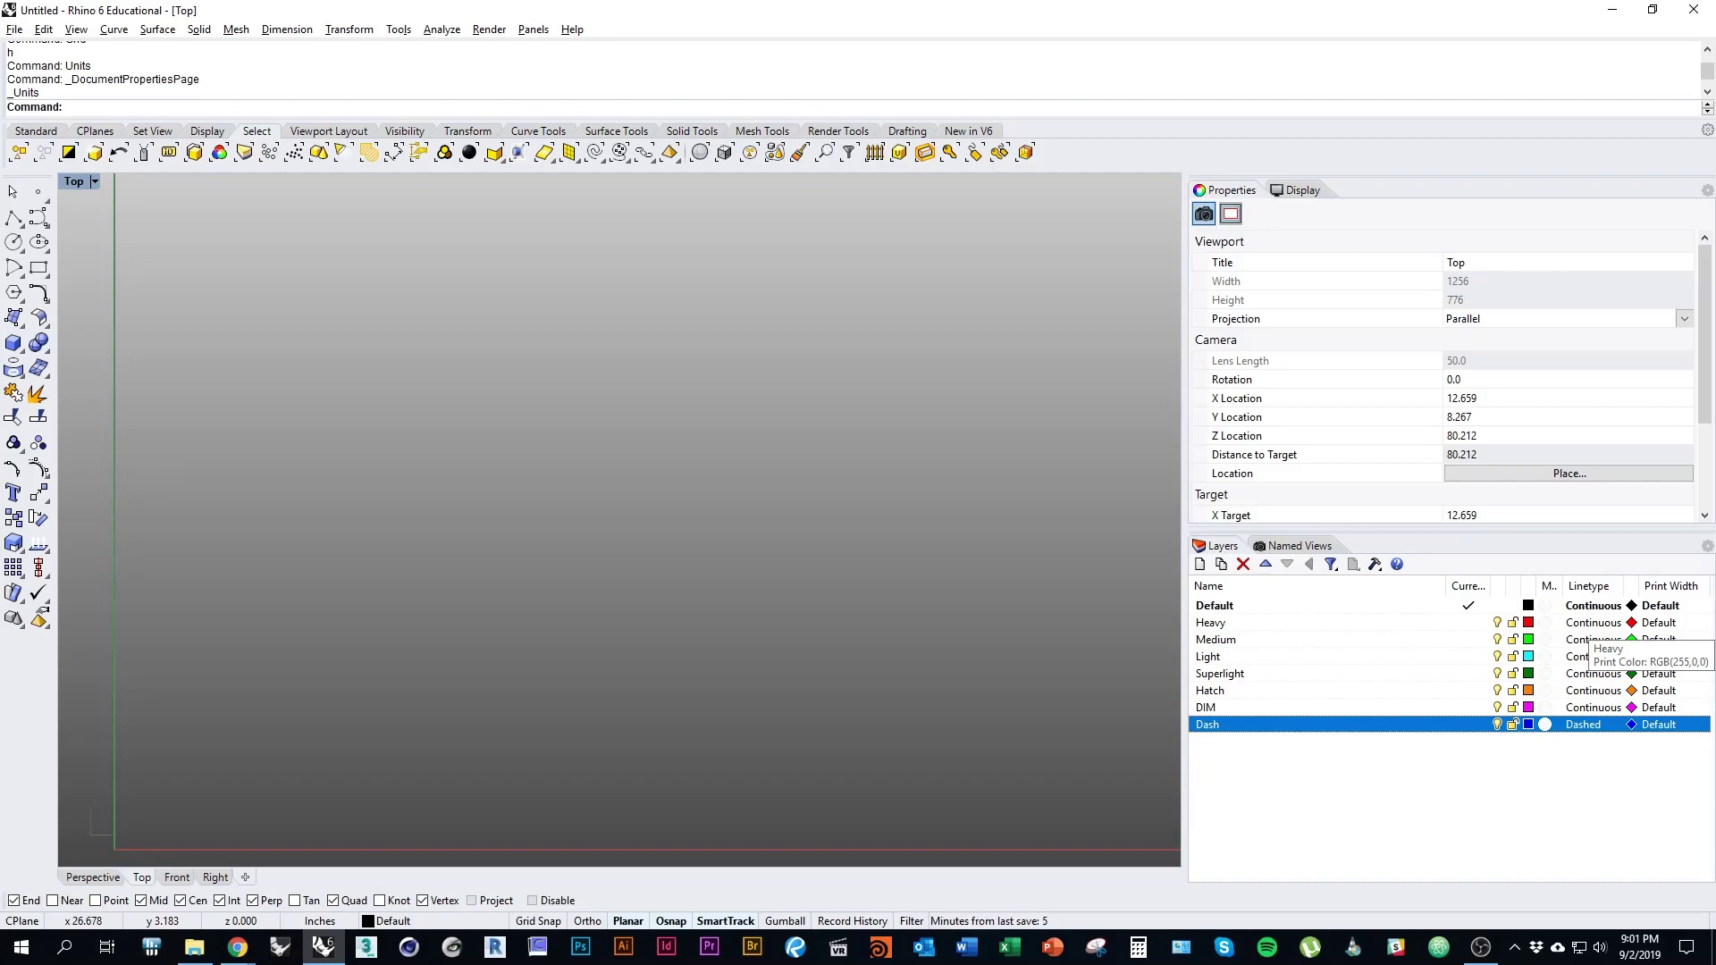
left_click(1632, 623)
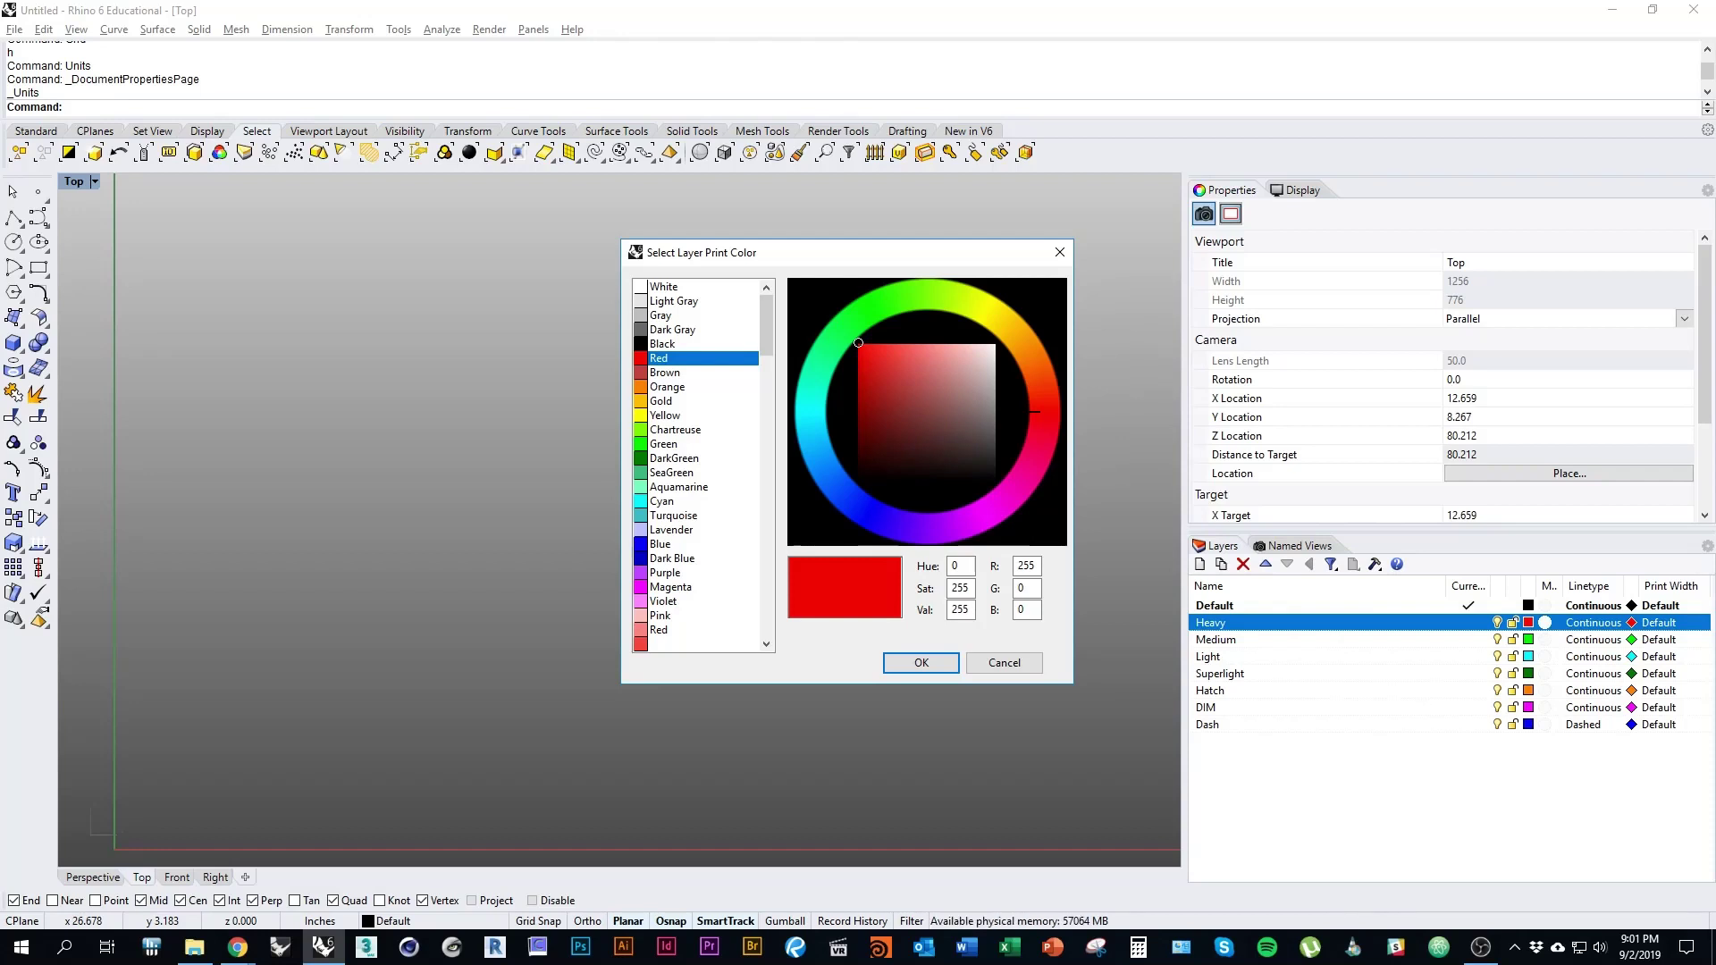
left_click(662, 344)
left_click(920, 663)
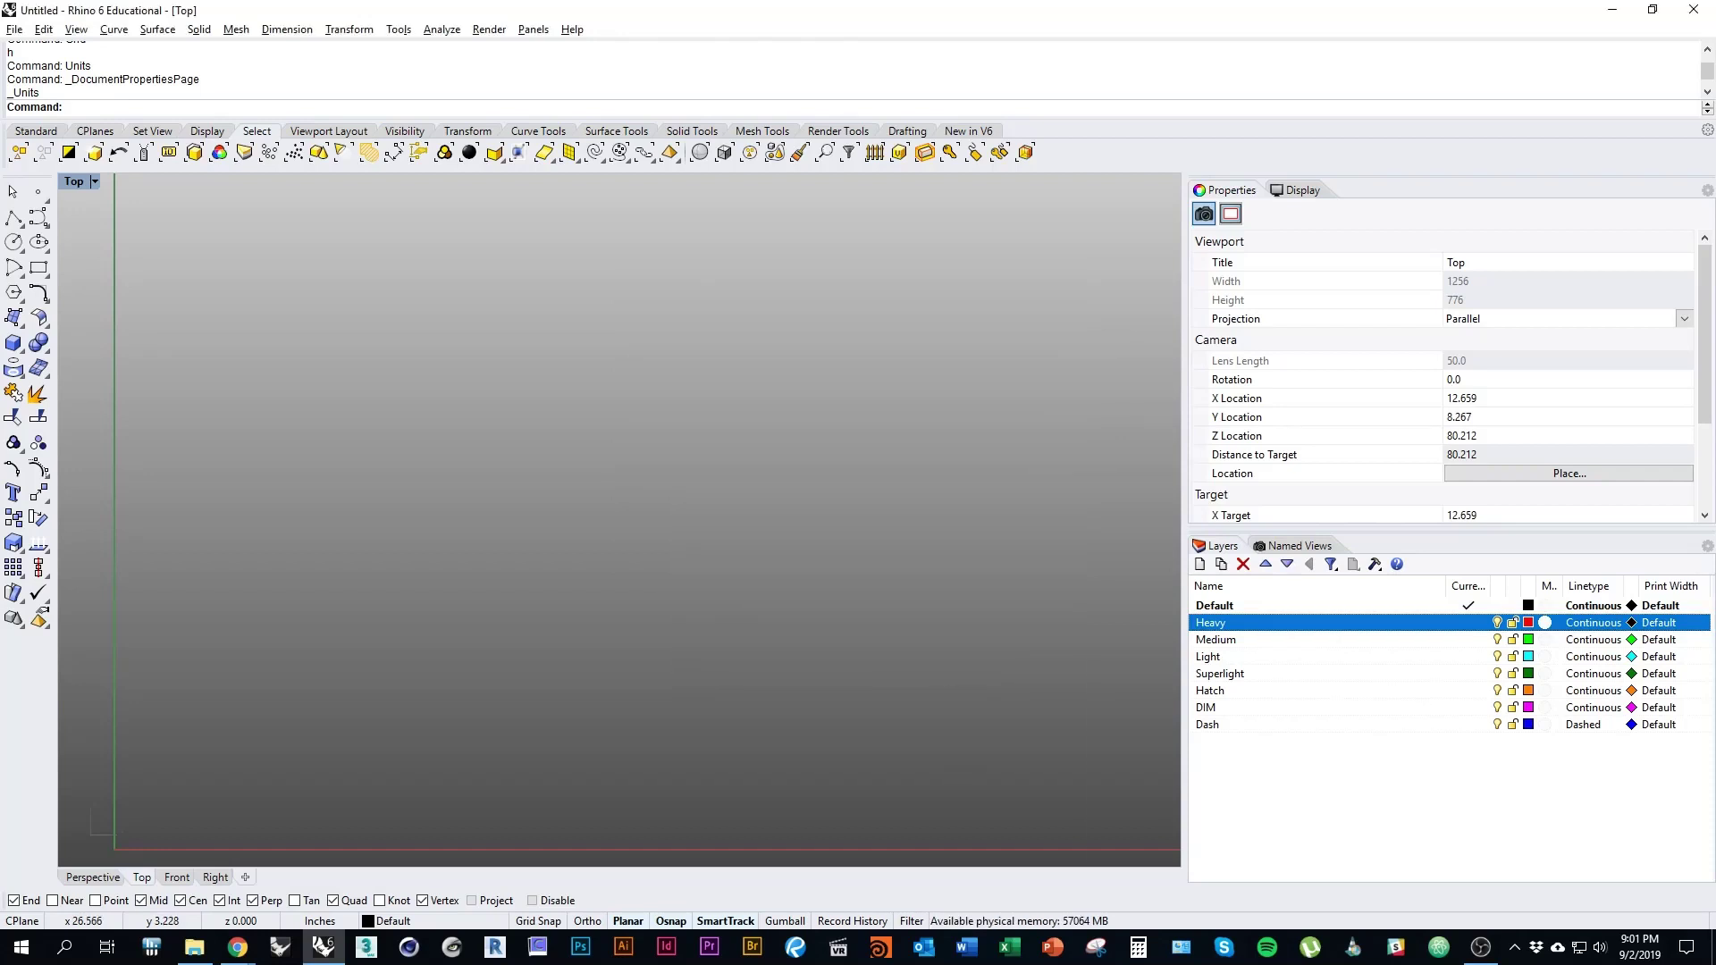
left_click(1208, 725, "shift")
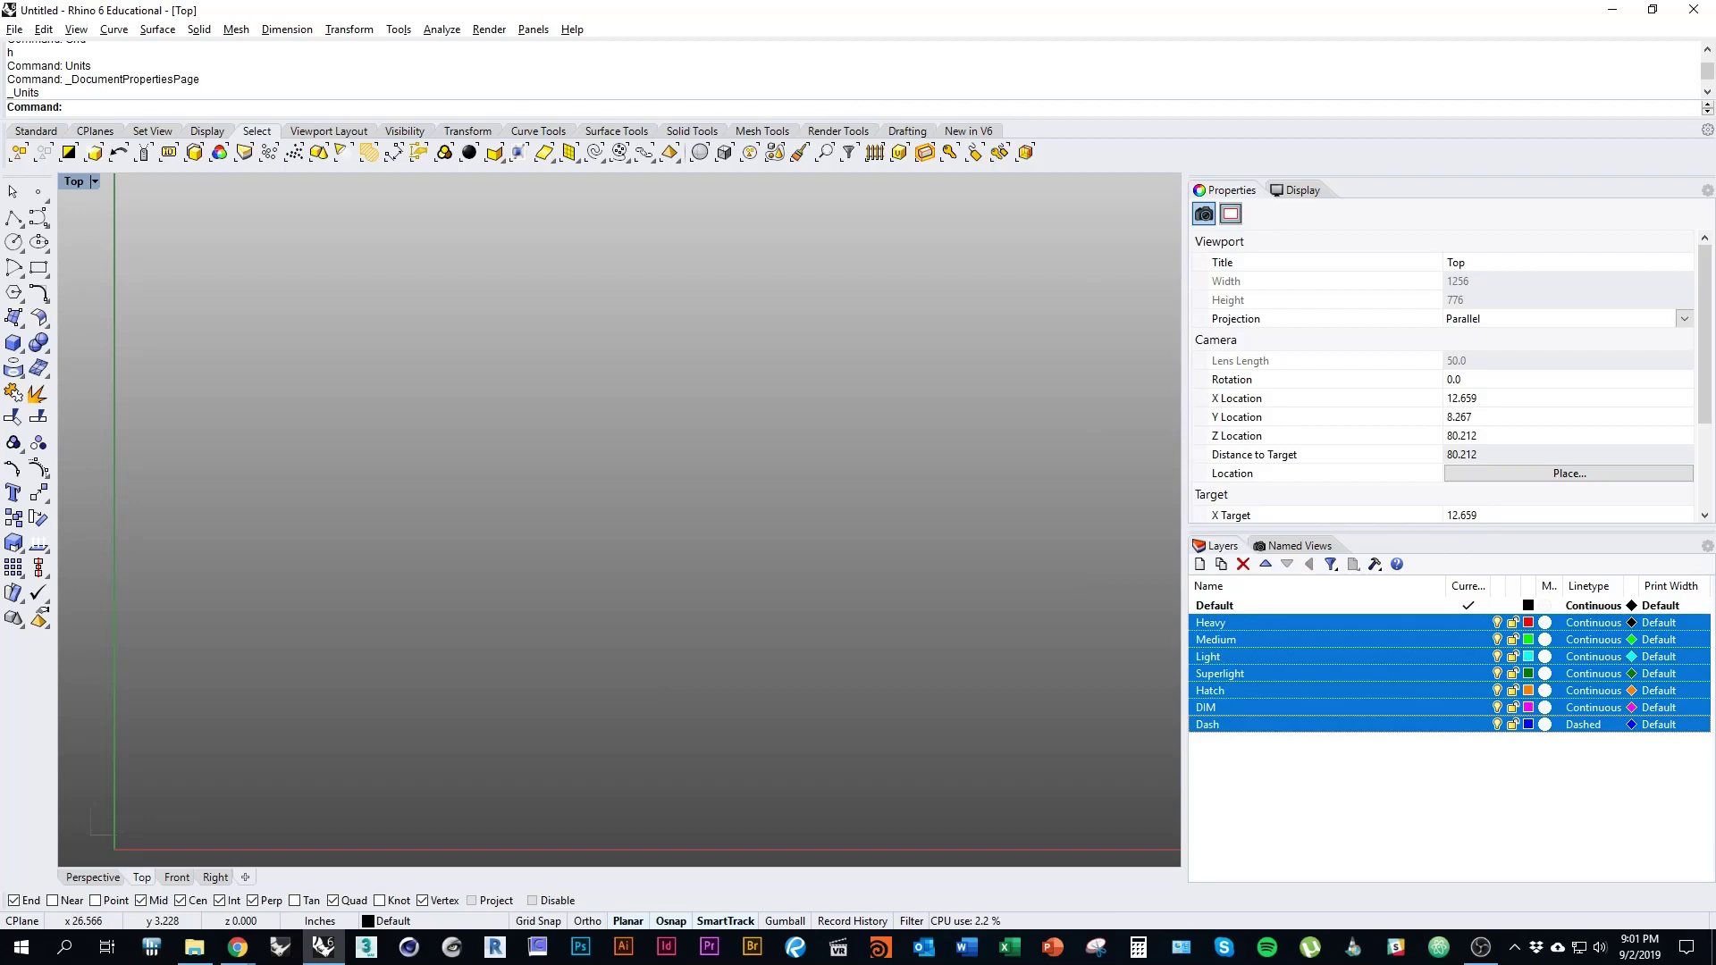
left_click(1630, 639)
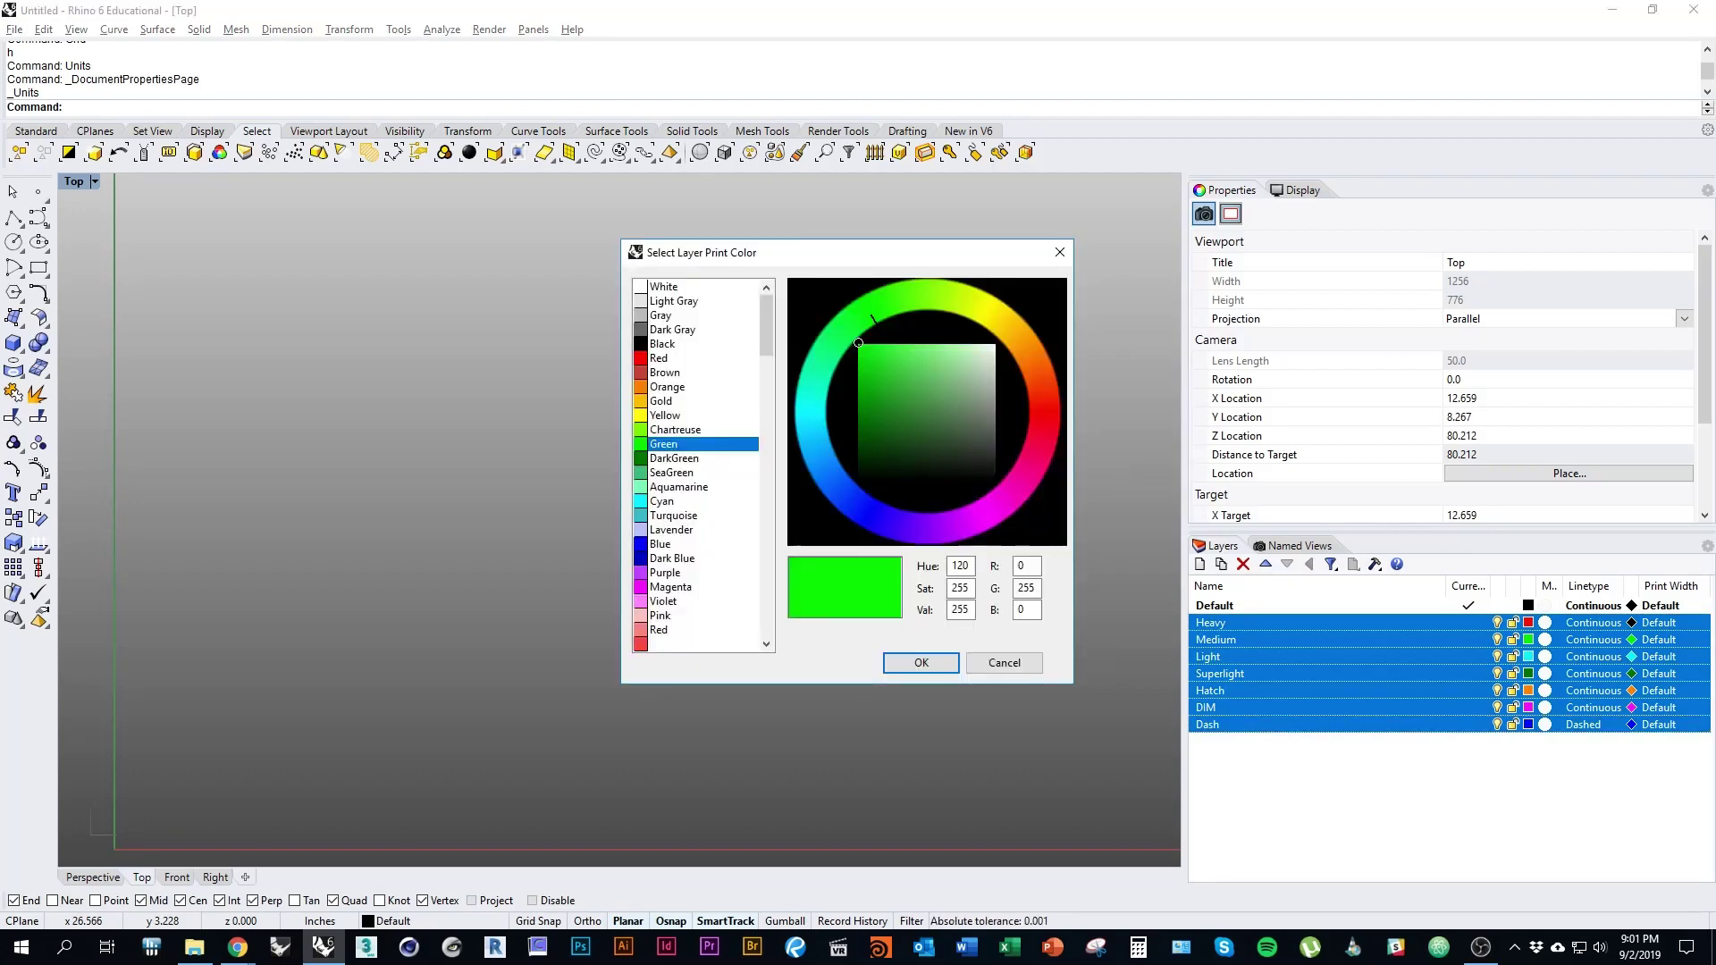
left_click(662, 344)
left_click(920, 662)
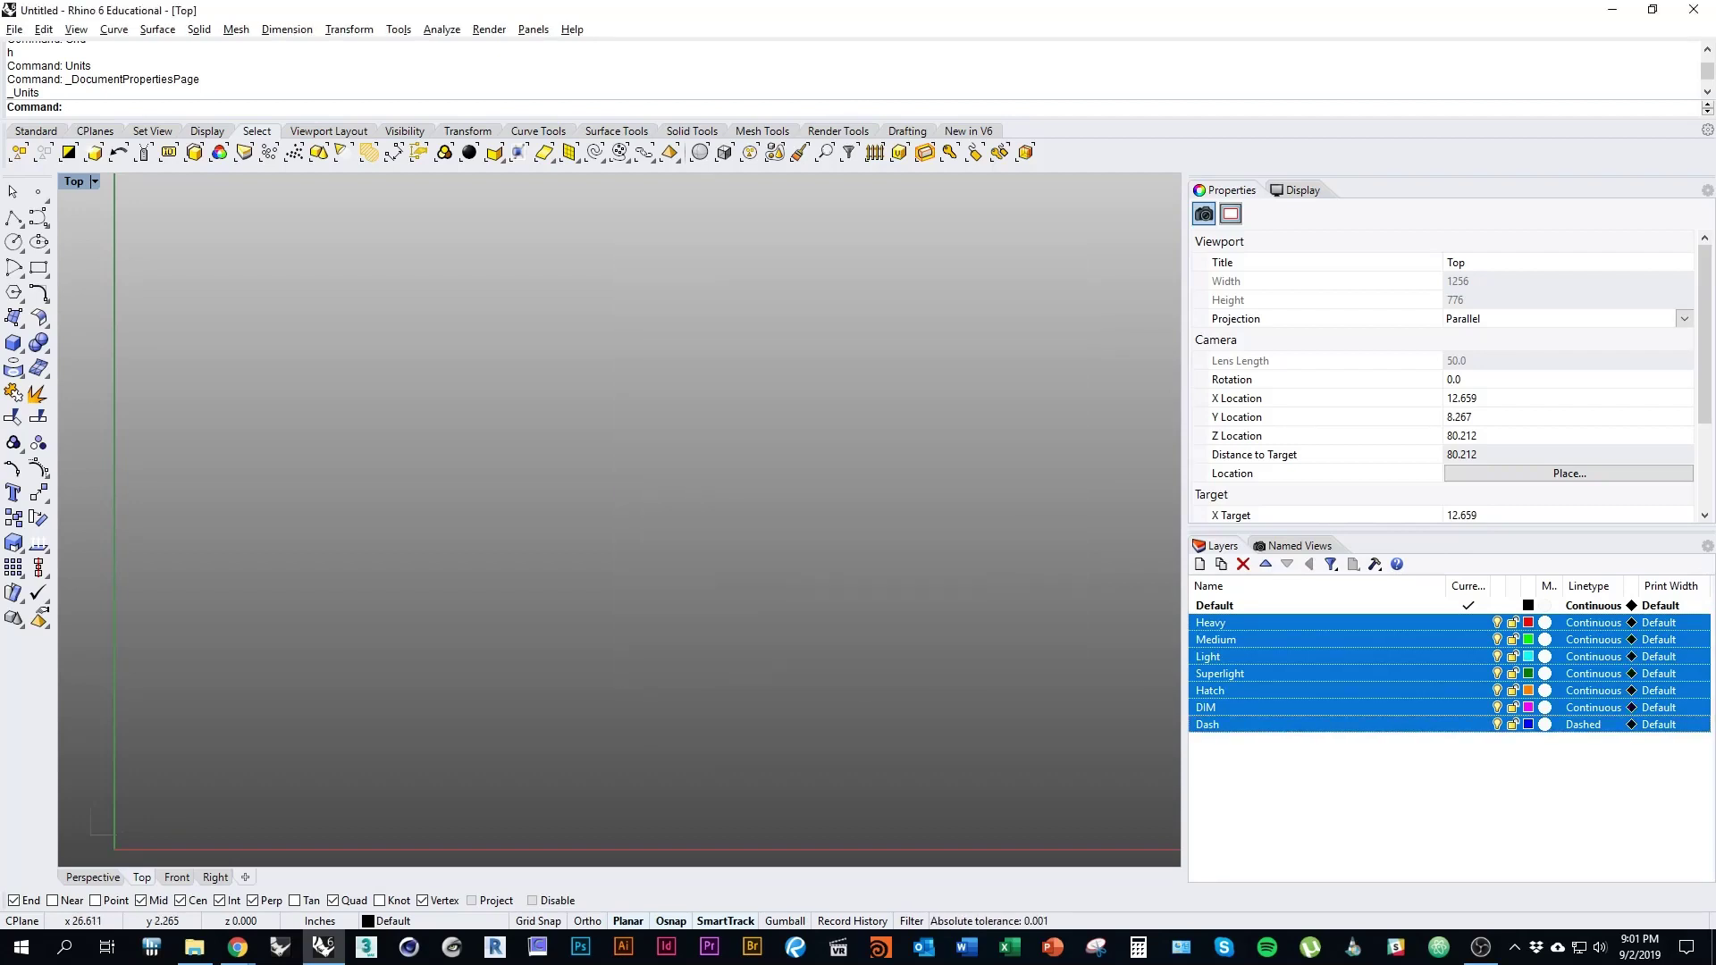
left_click(1439, 795)
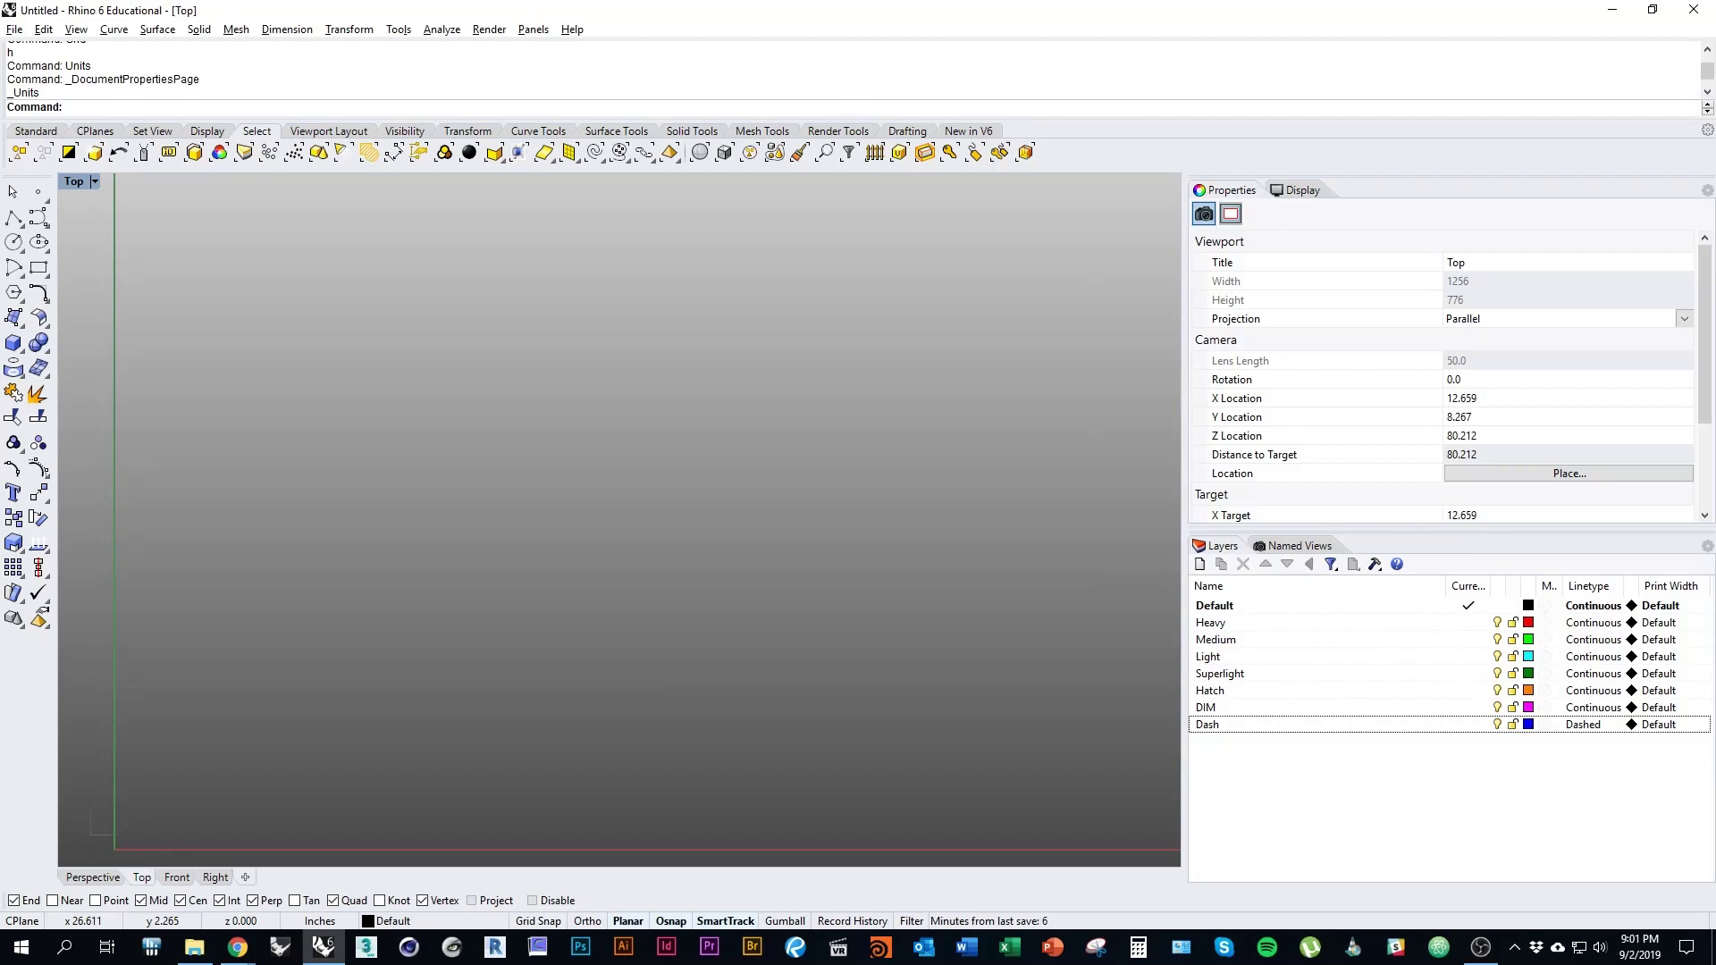
Set the Superlight layer's print color to Dark Gray
left_click(1340, 674)
left_click(1632, 674)
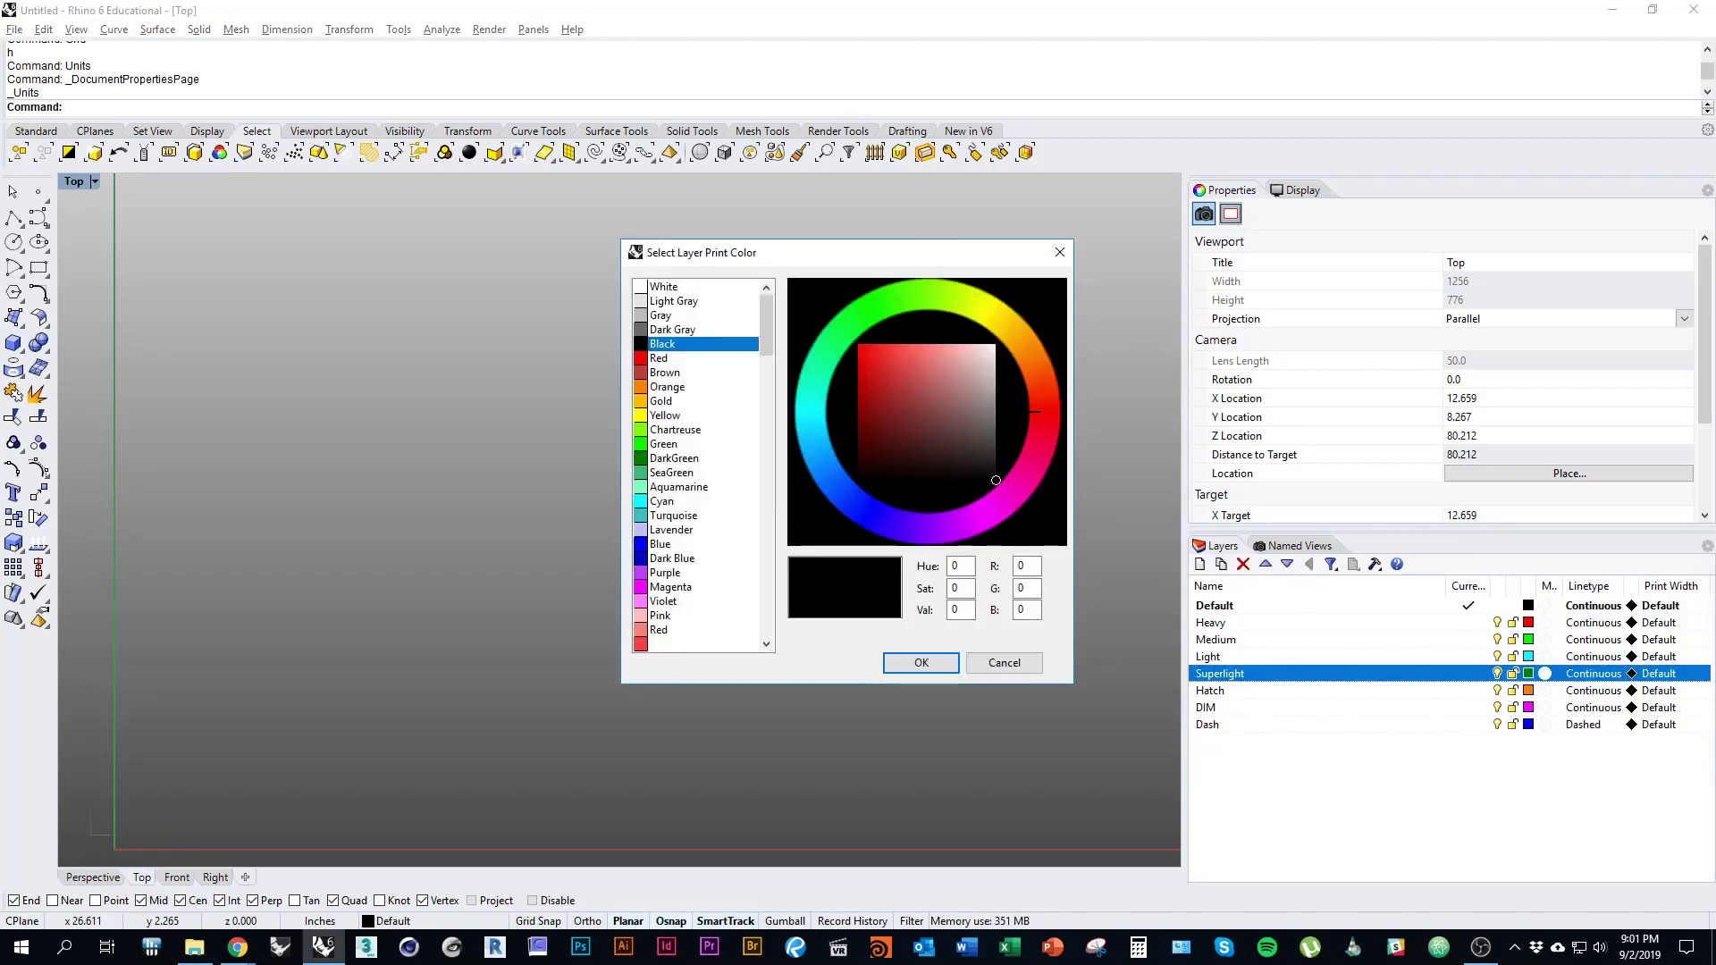
left_click(672, 329)
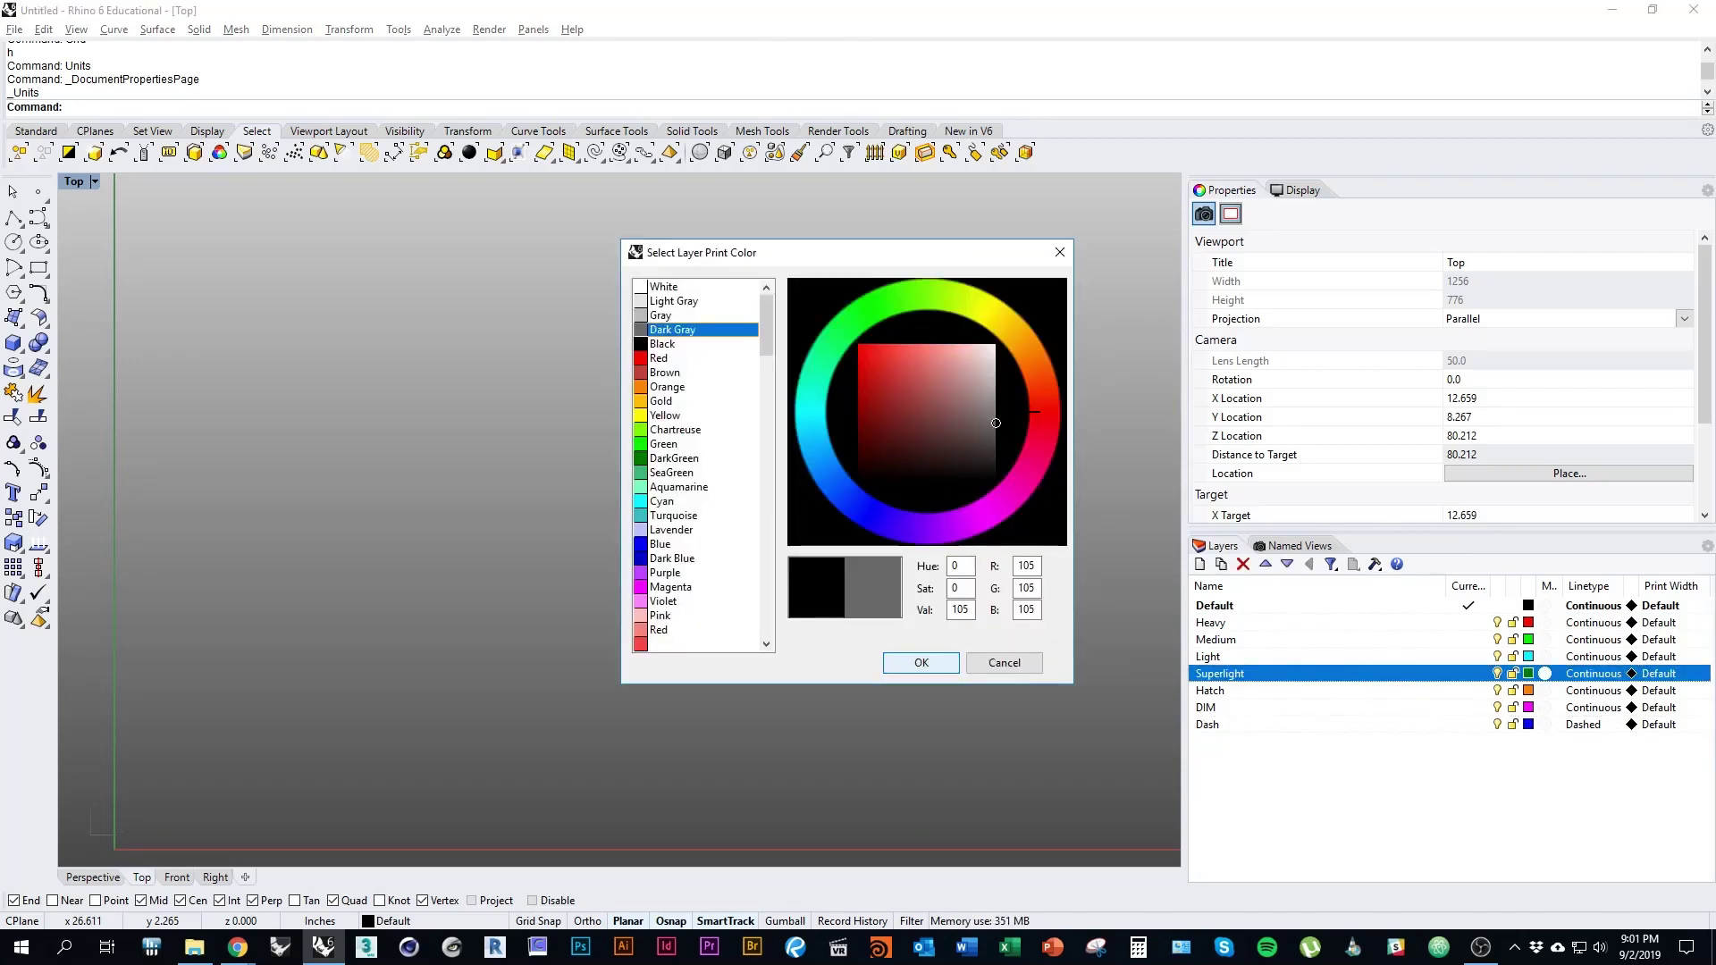
key("Return")
Set the Heavy layer's print width to 0.9 mm
right_click_drag(818, 589, 729, 574)
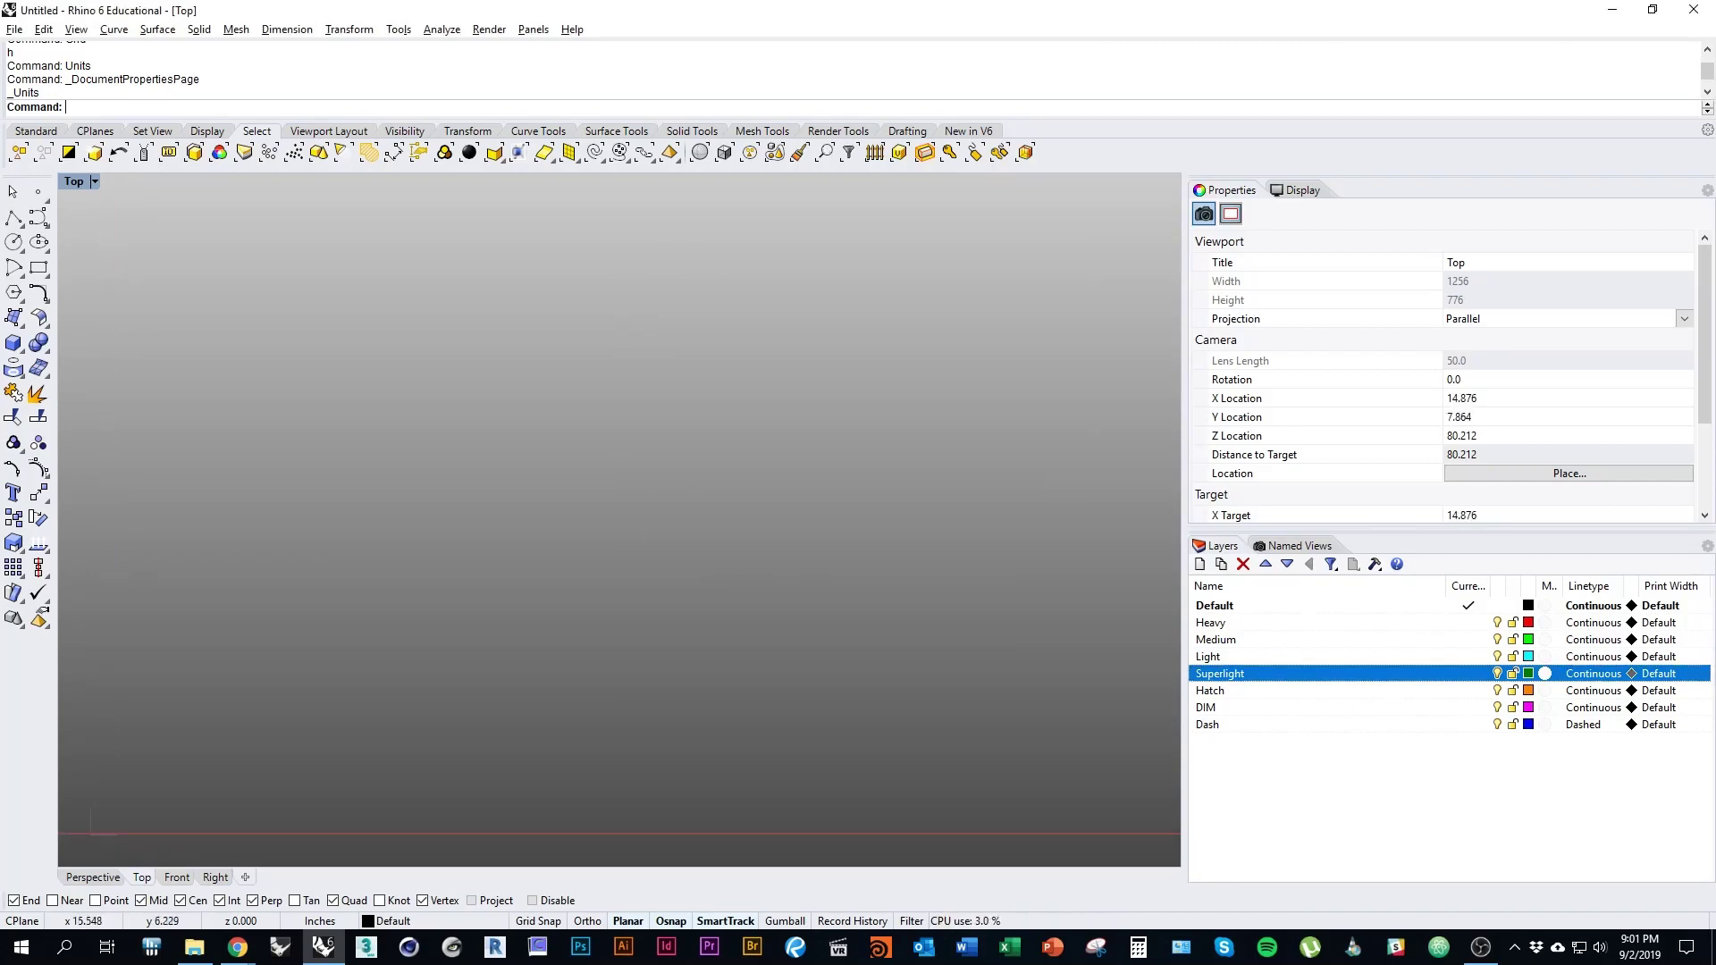
right_click_drag(655, 688, 629, 721)
scroll(789, 727, "down", 3)
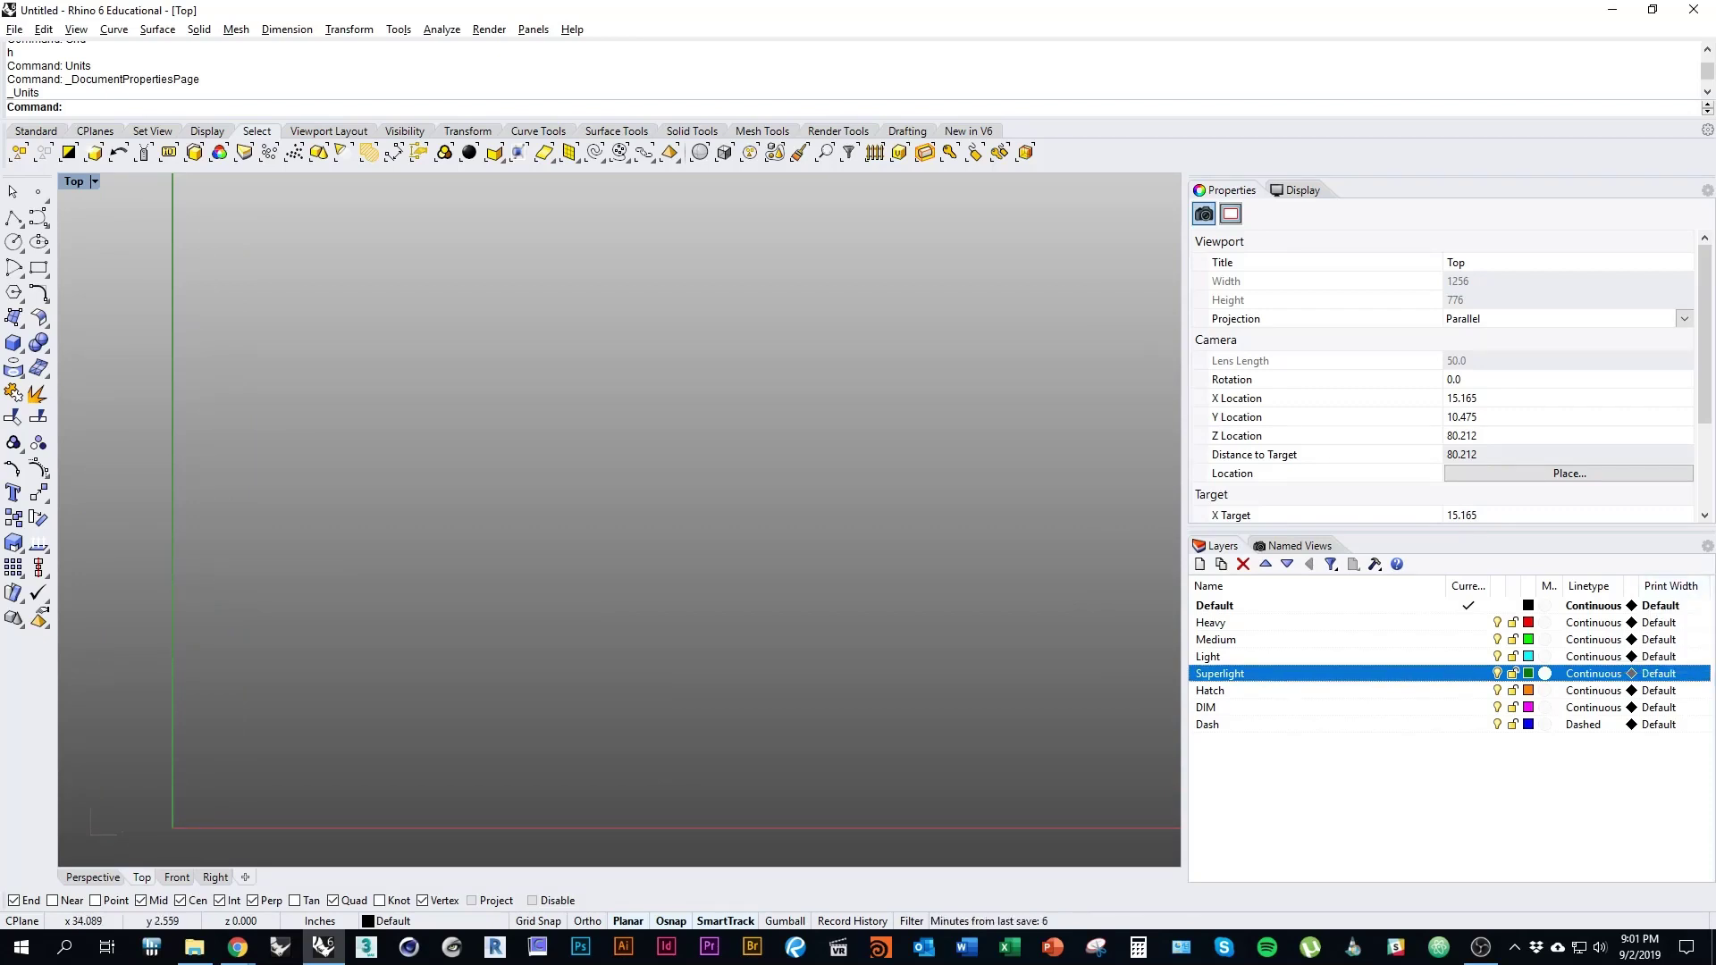
left_click(1659, 623)
scroll(858, 456, "down", 2)
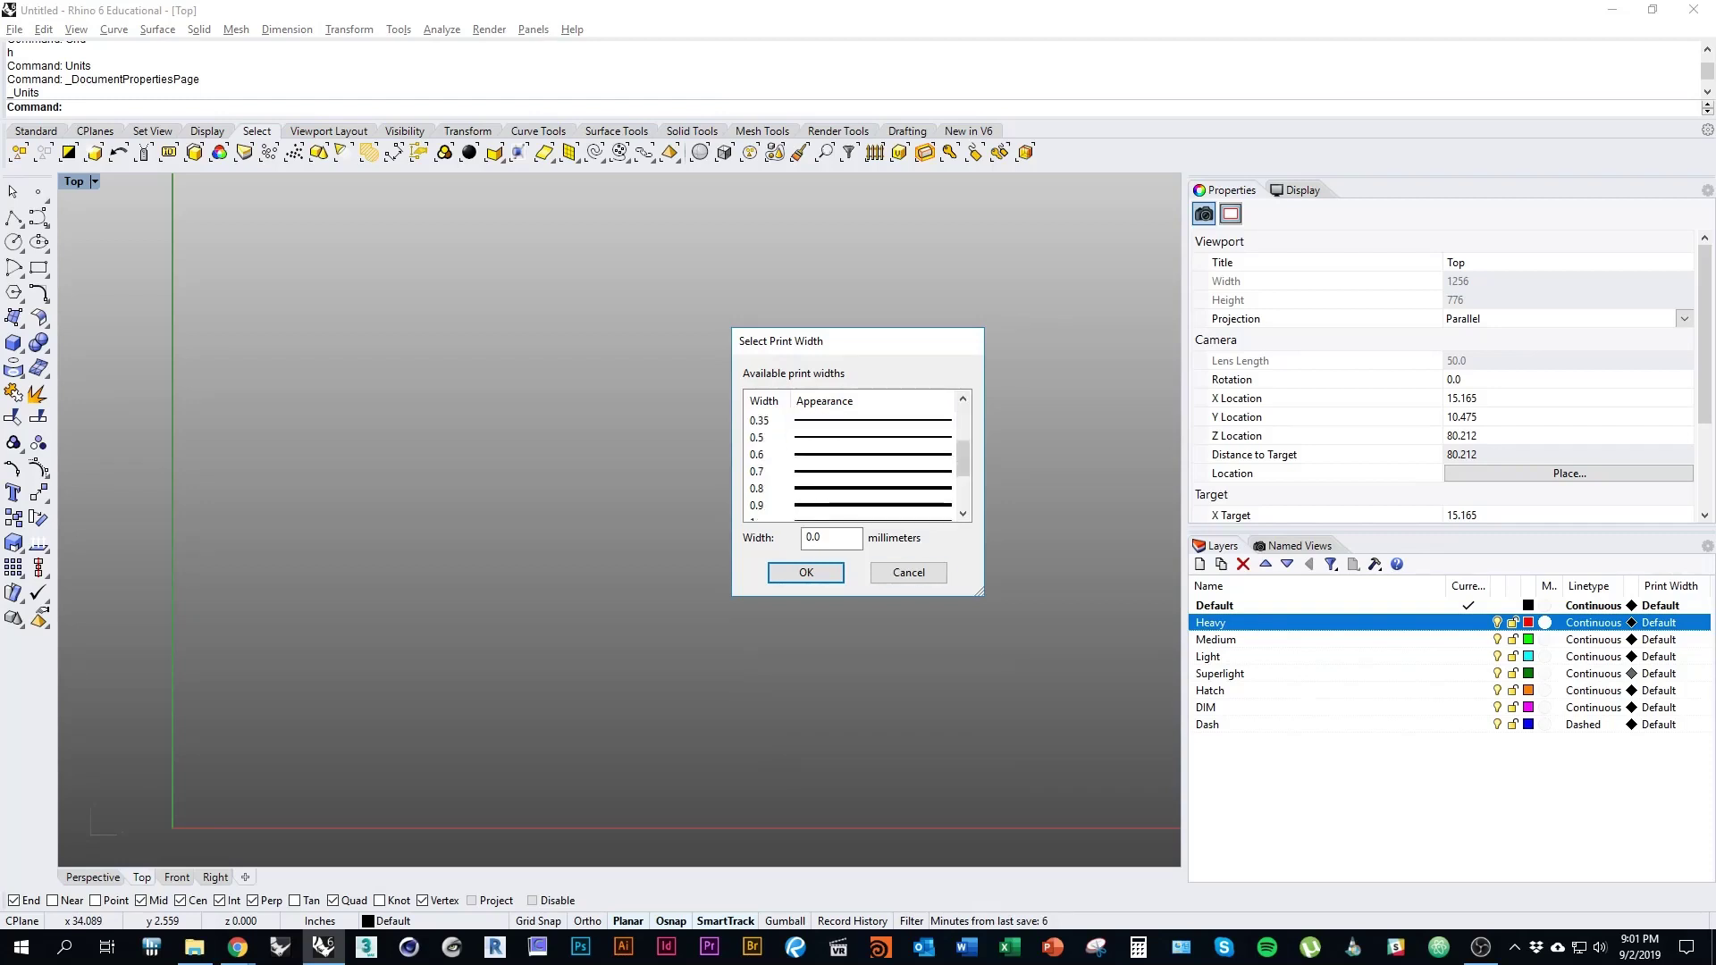
left_click(756, 505)
left_click(805, 573)
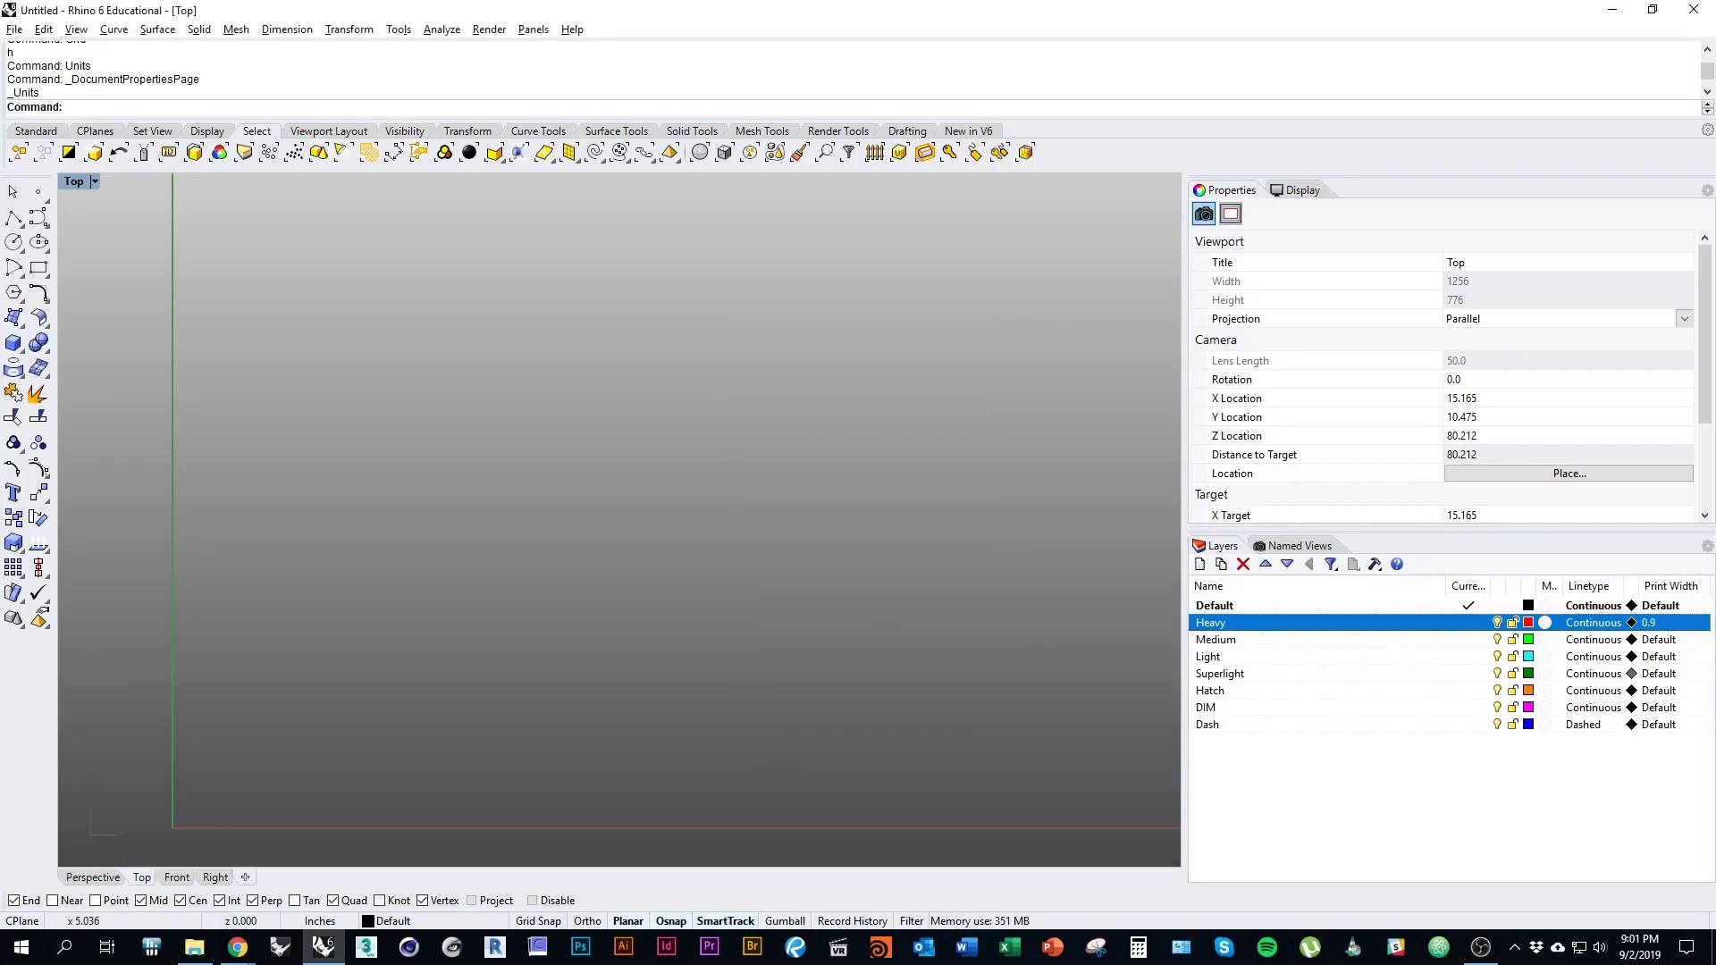
Set the Medium layer's print width to 0.5 mm
right_click_drag(642, 733, 599, 694)
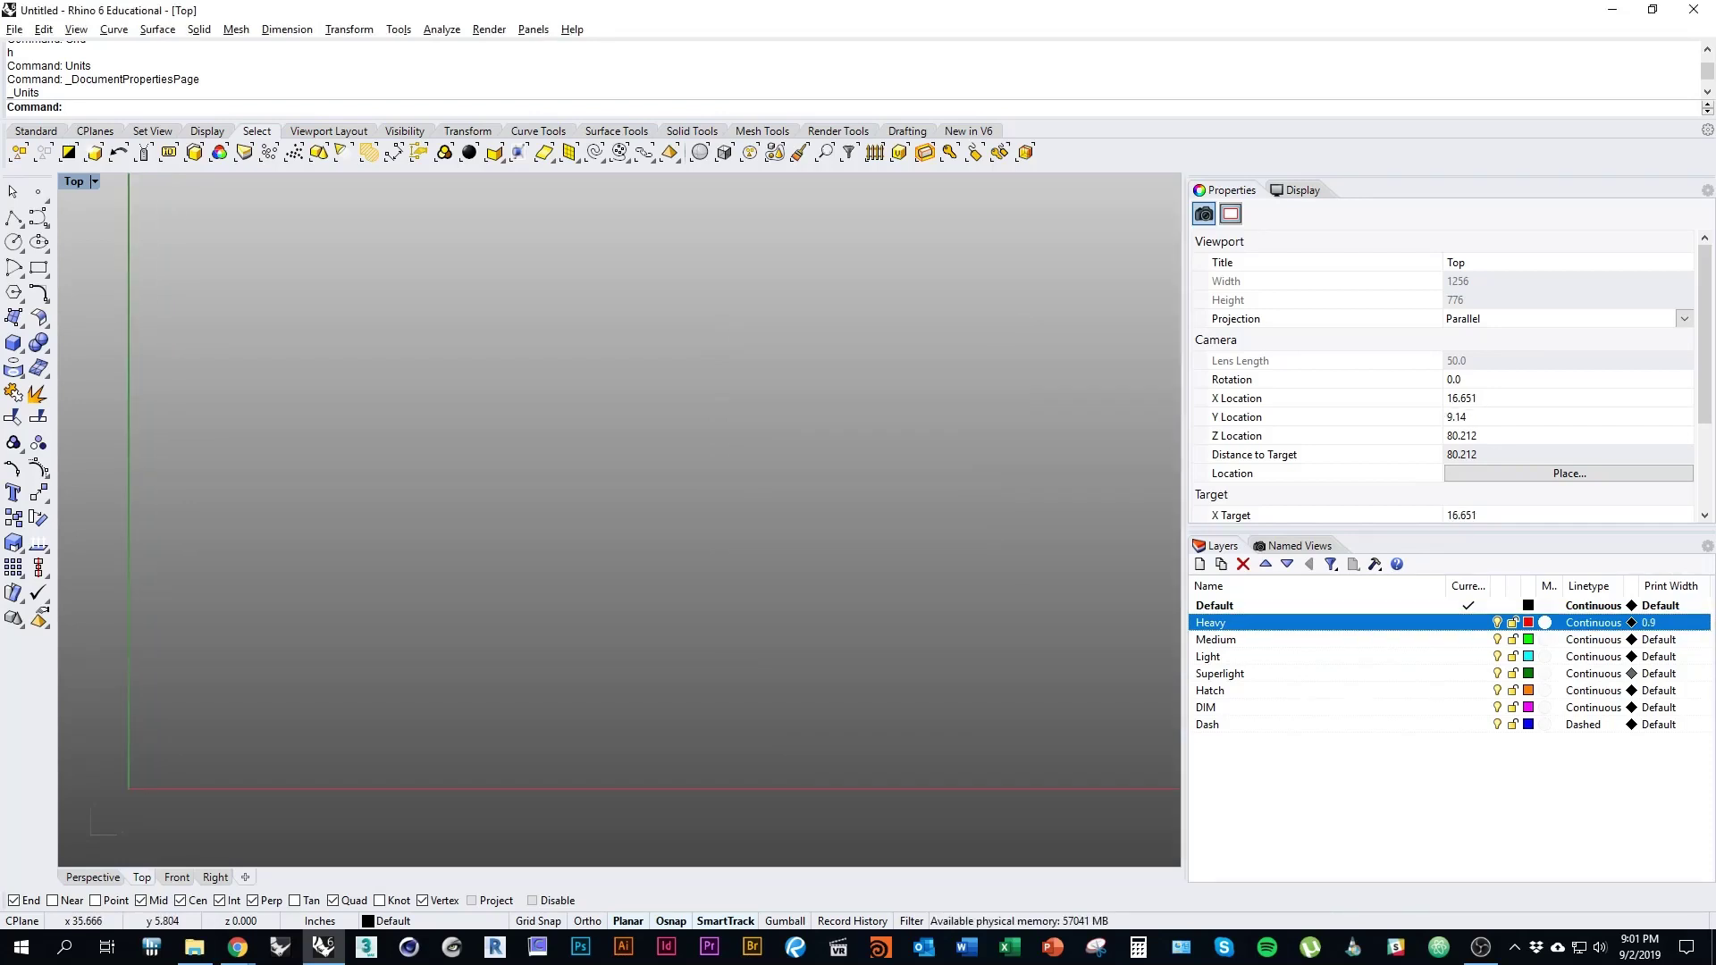
left_click(1659, 640)
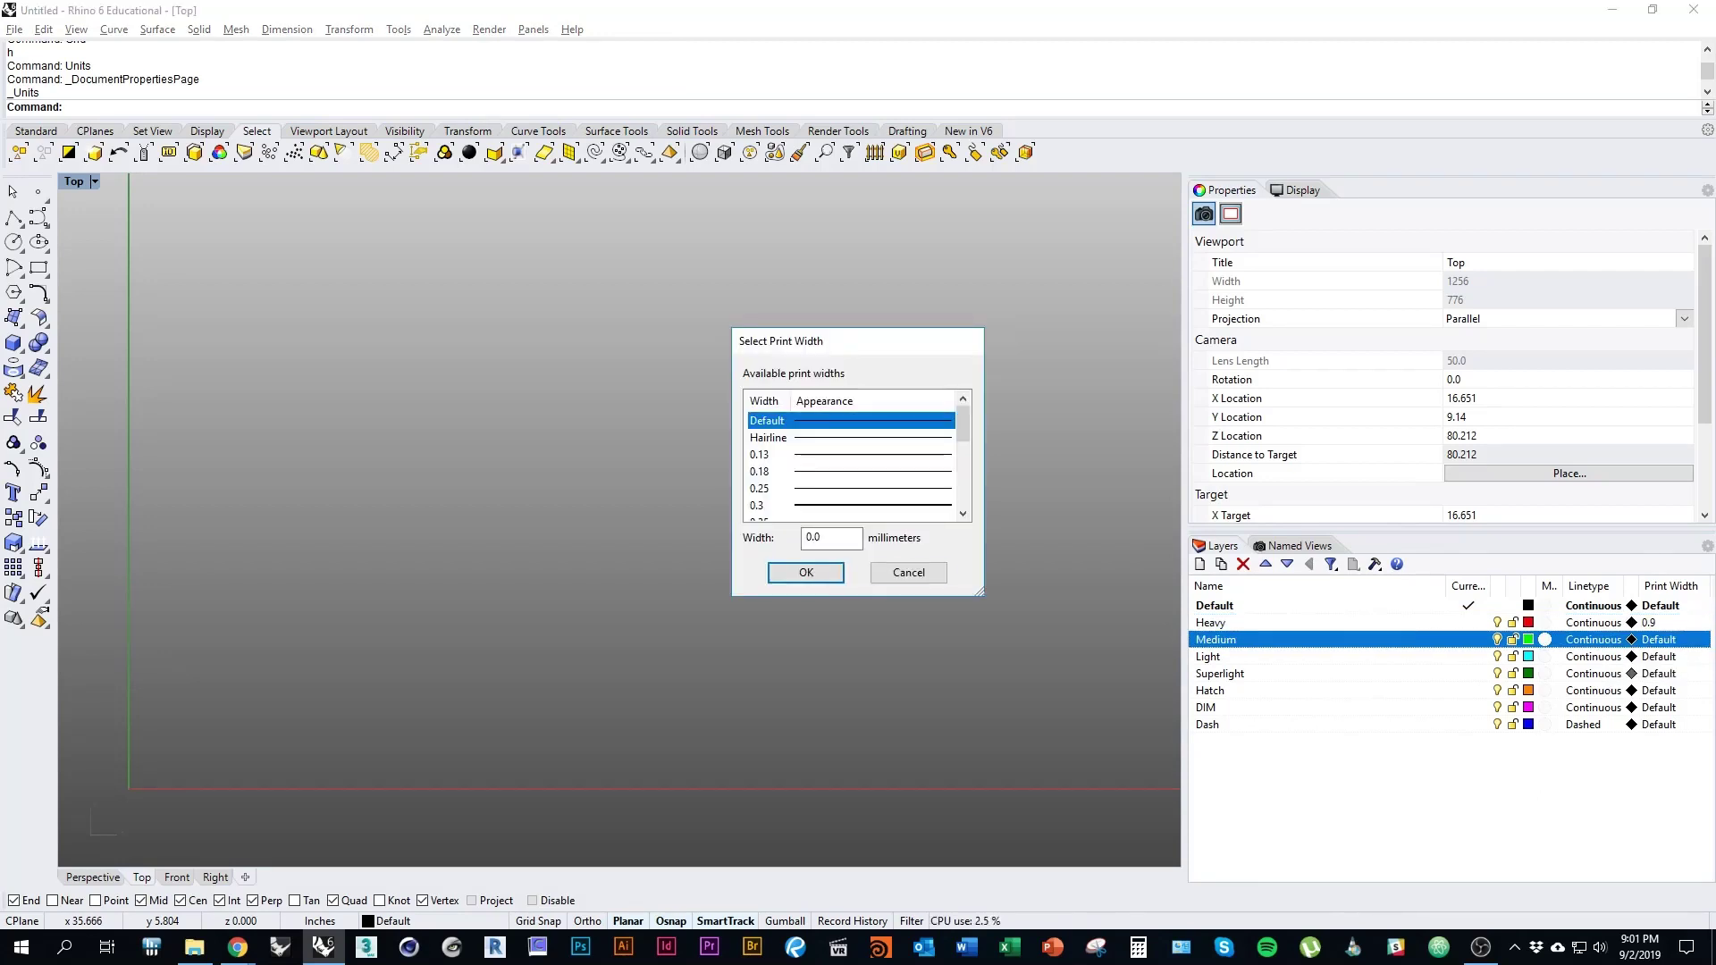
scroll(851, 472, "down", 1)
left_click(831, 489)
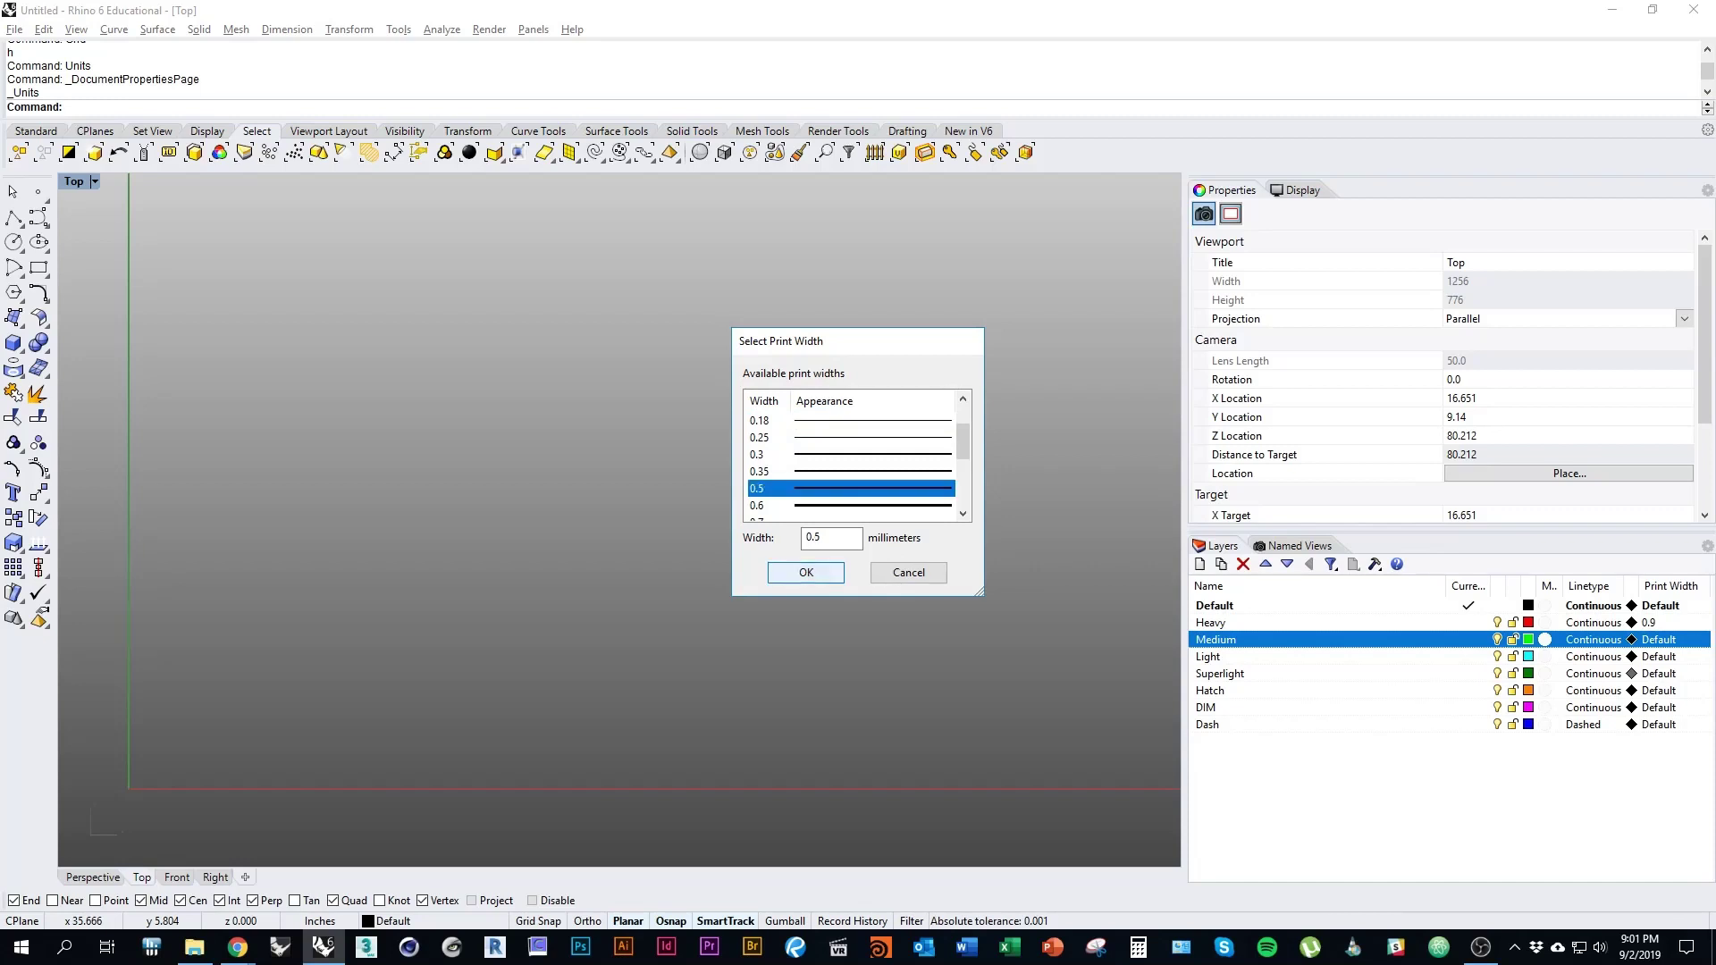
left_click(806, 572)
Set the print width of the Light layer to 0.35 mm and of the Superlight layer to 0.13 mm
left_click(1659, 657)
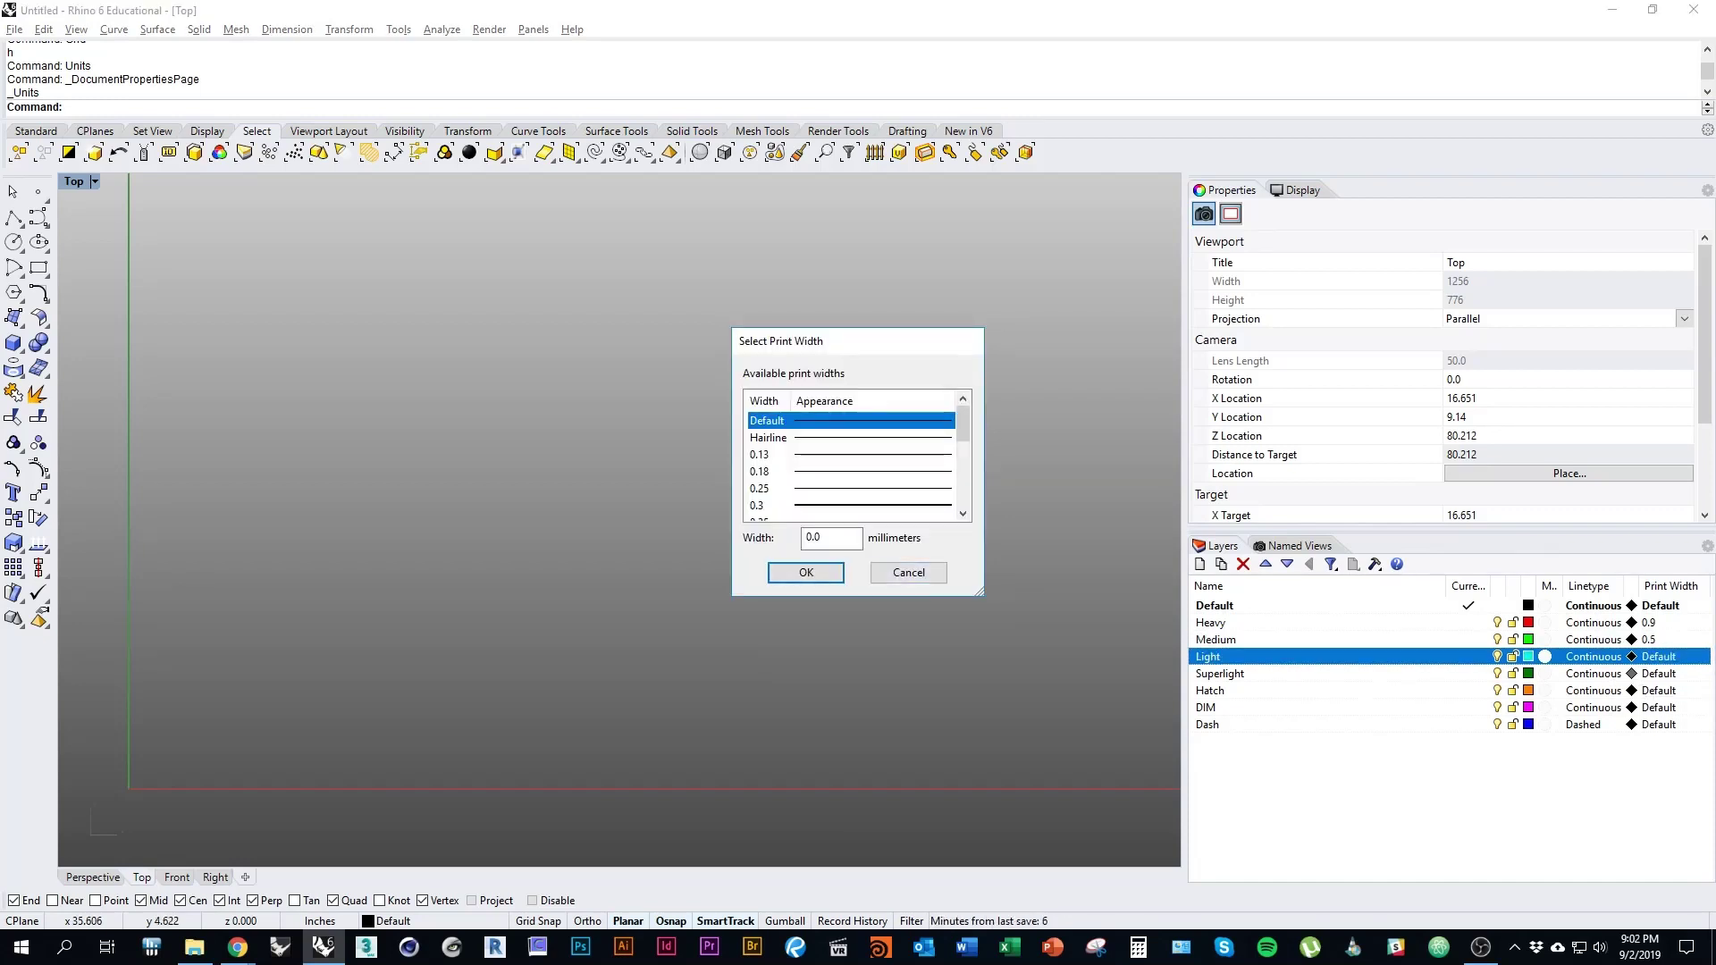
left_click(826, 518)
left_click(806, 573)
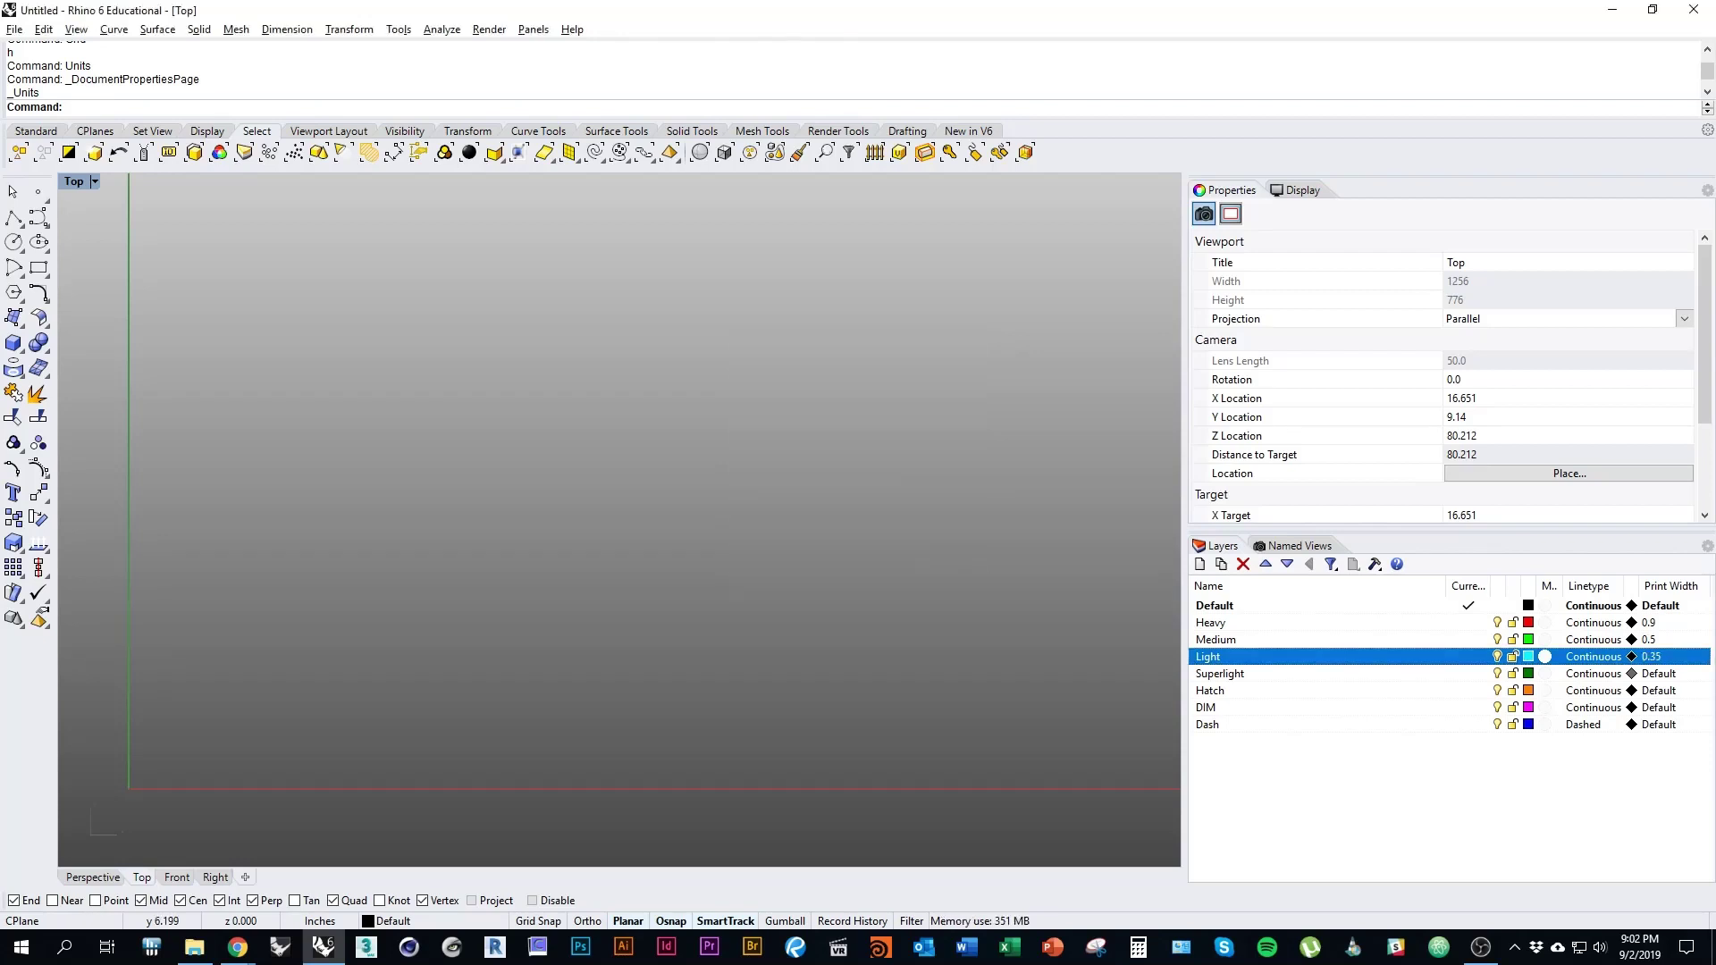
left_click(1658, 673)
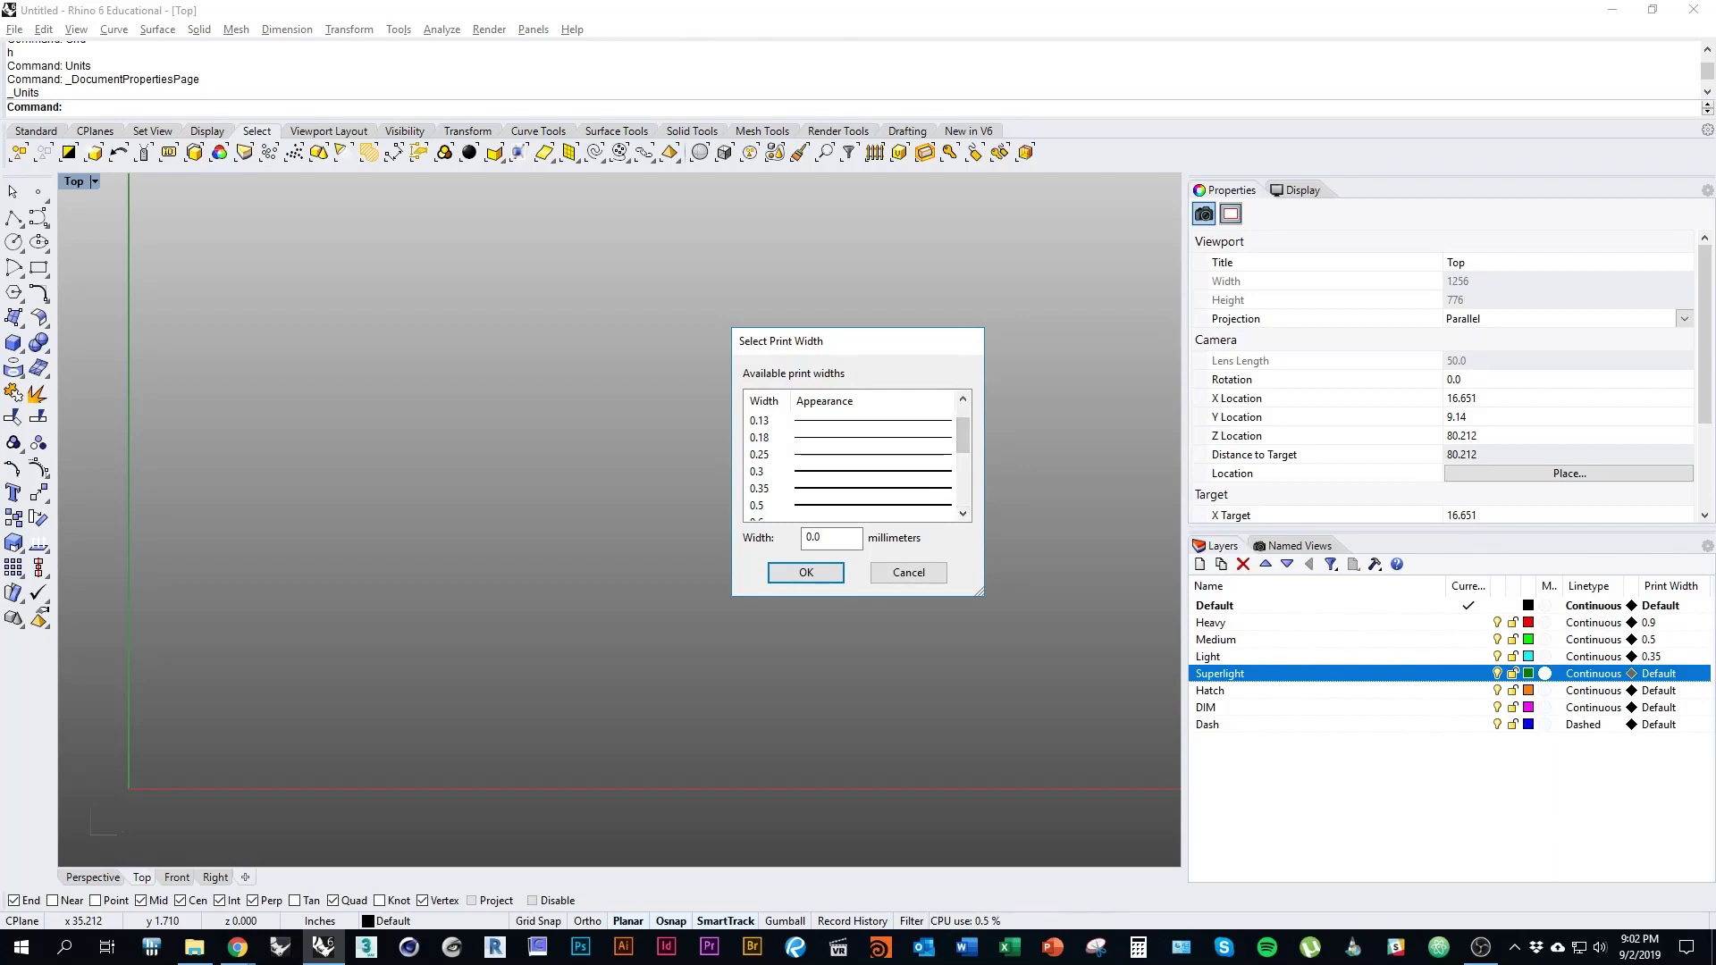
left_click(804, 420)
left_click(805, 572)
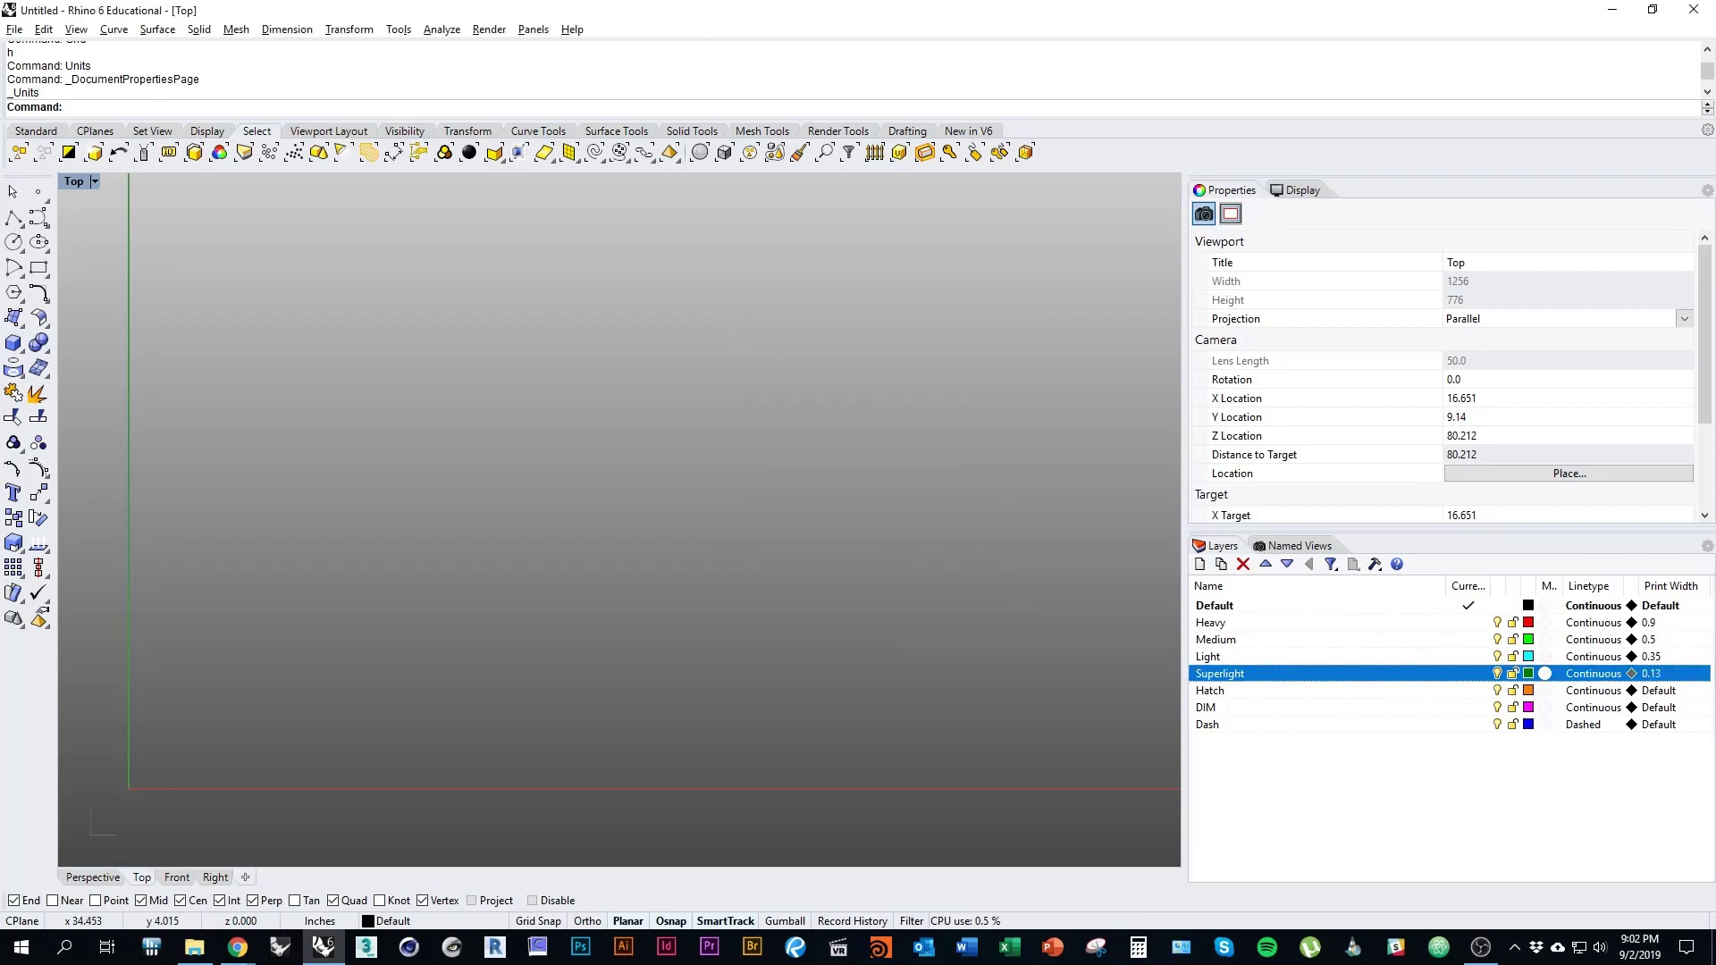
Set the print width of the Hatch, DIM and Dash layers to 0.18 mm each
left_click(1657, 690)
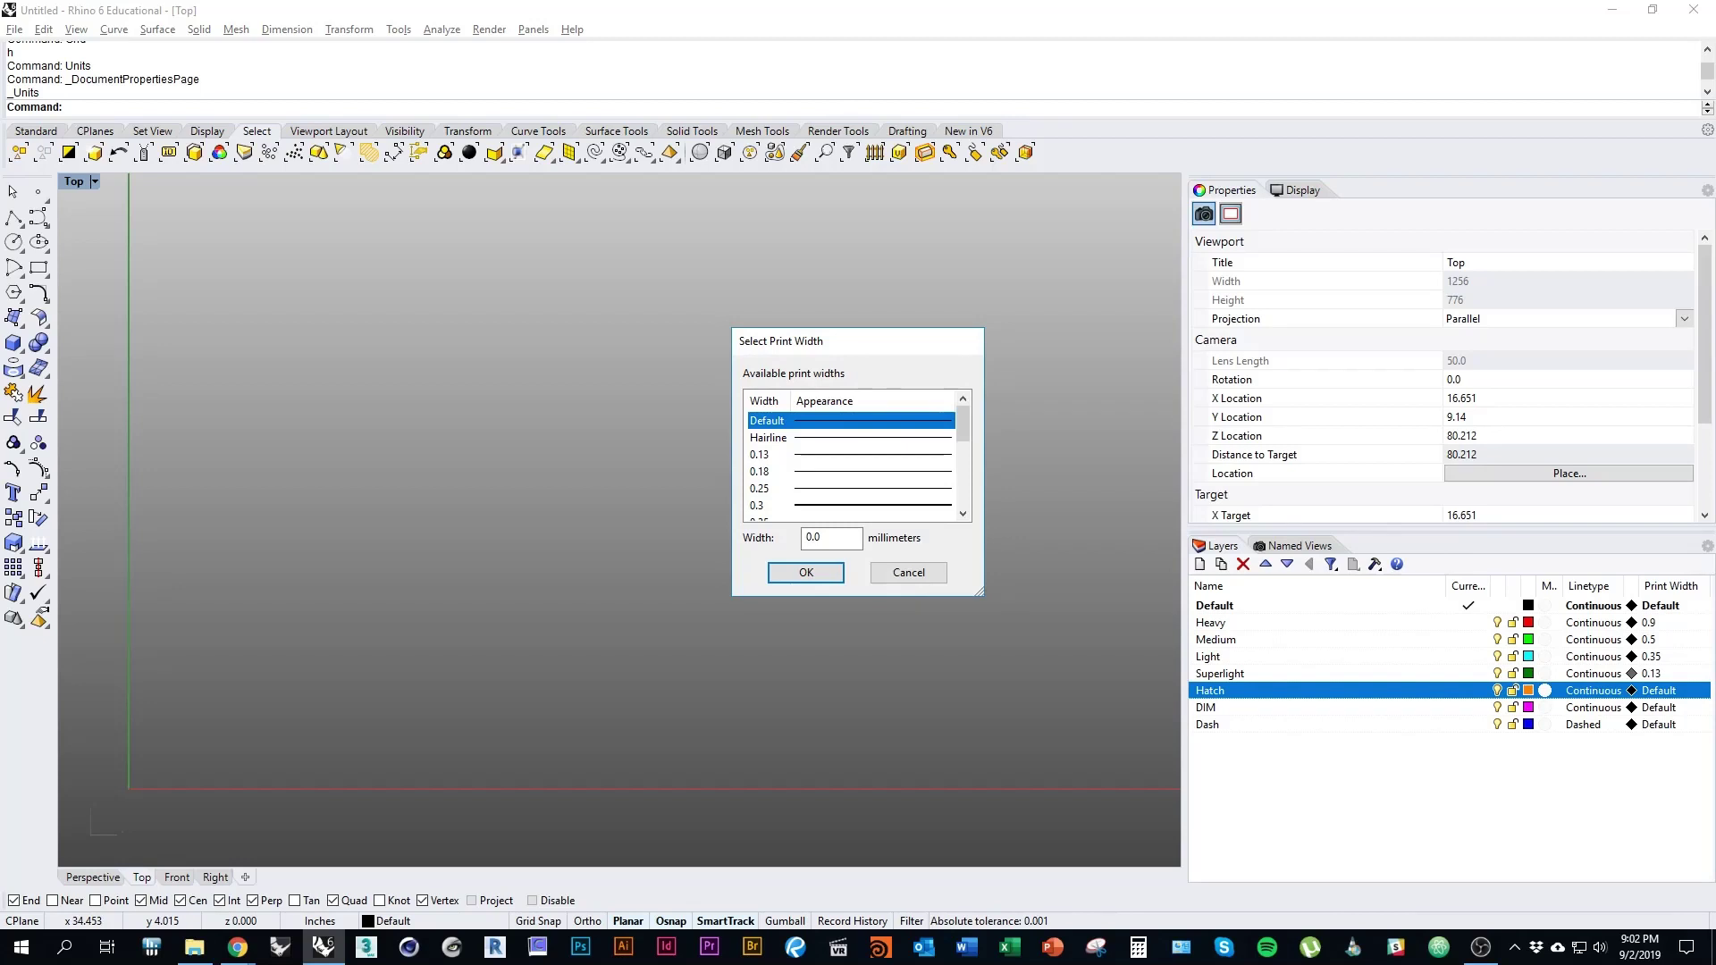
left_click(804, 471)
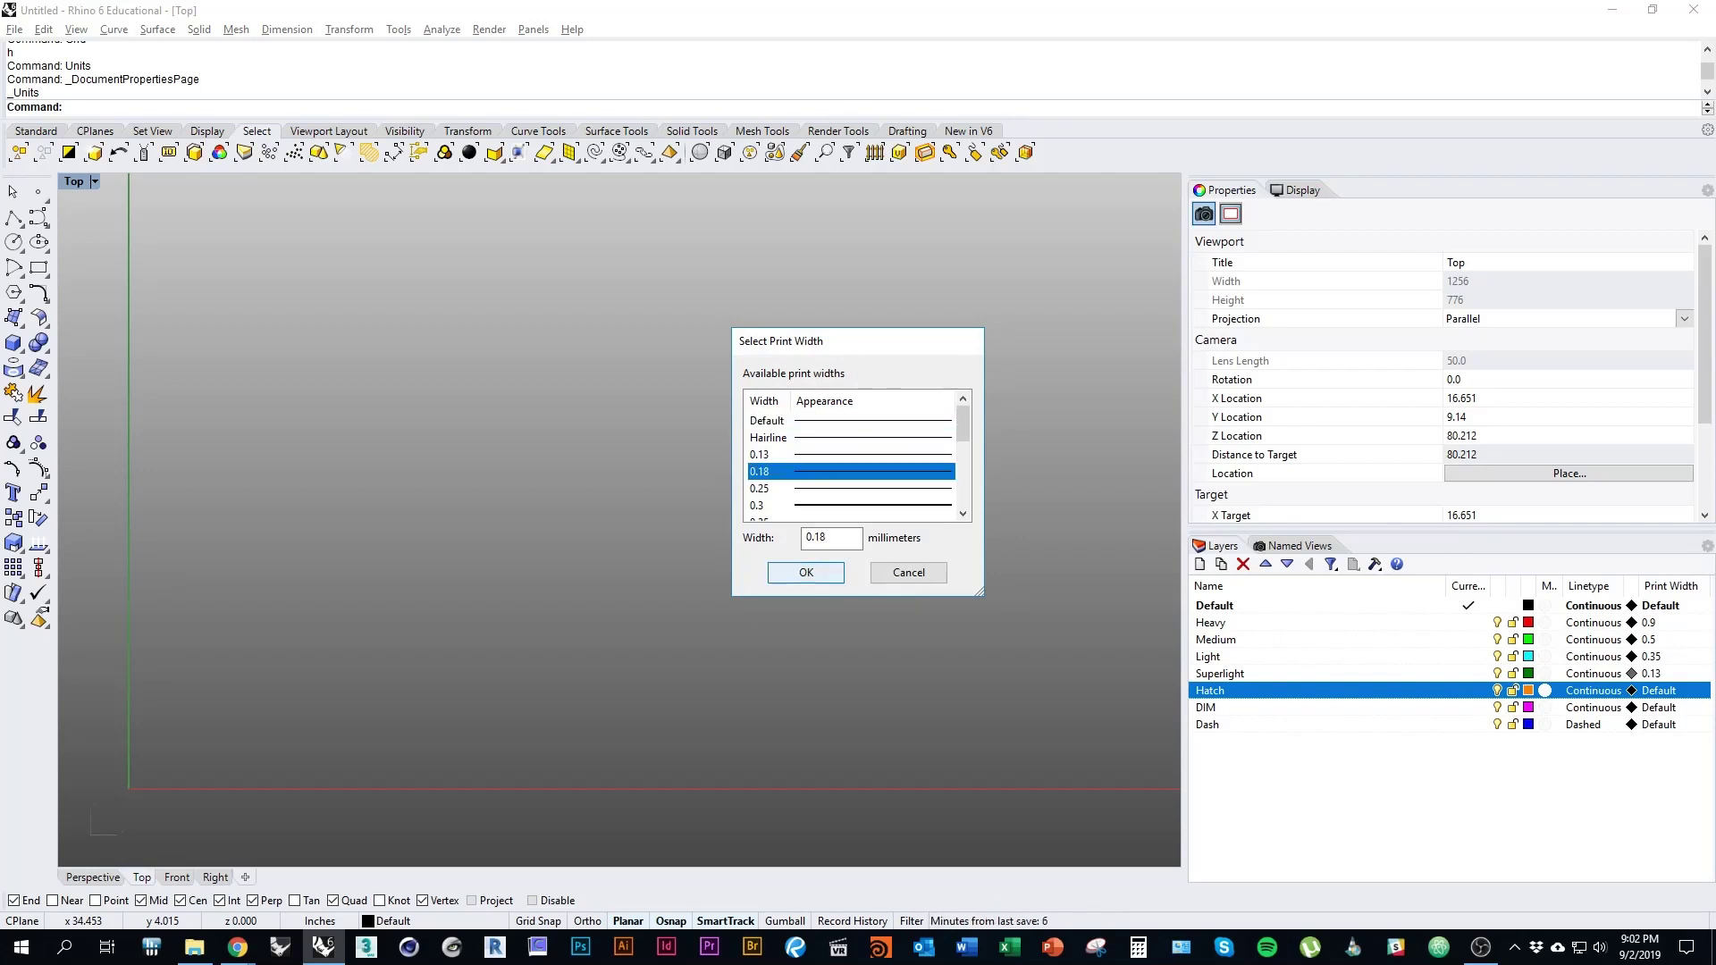
left_click(805, 573)
left_click(1657, 707)
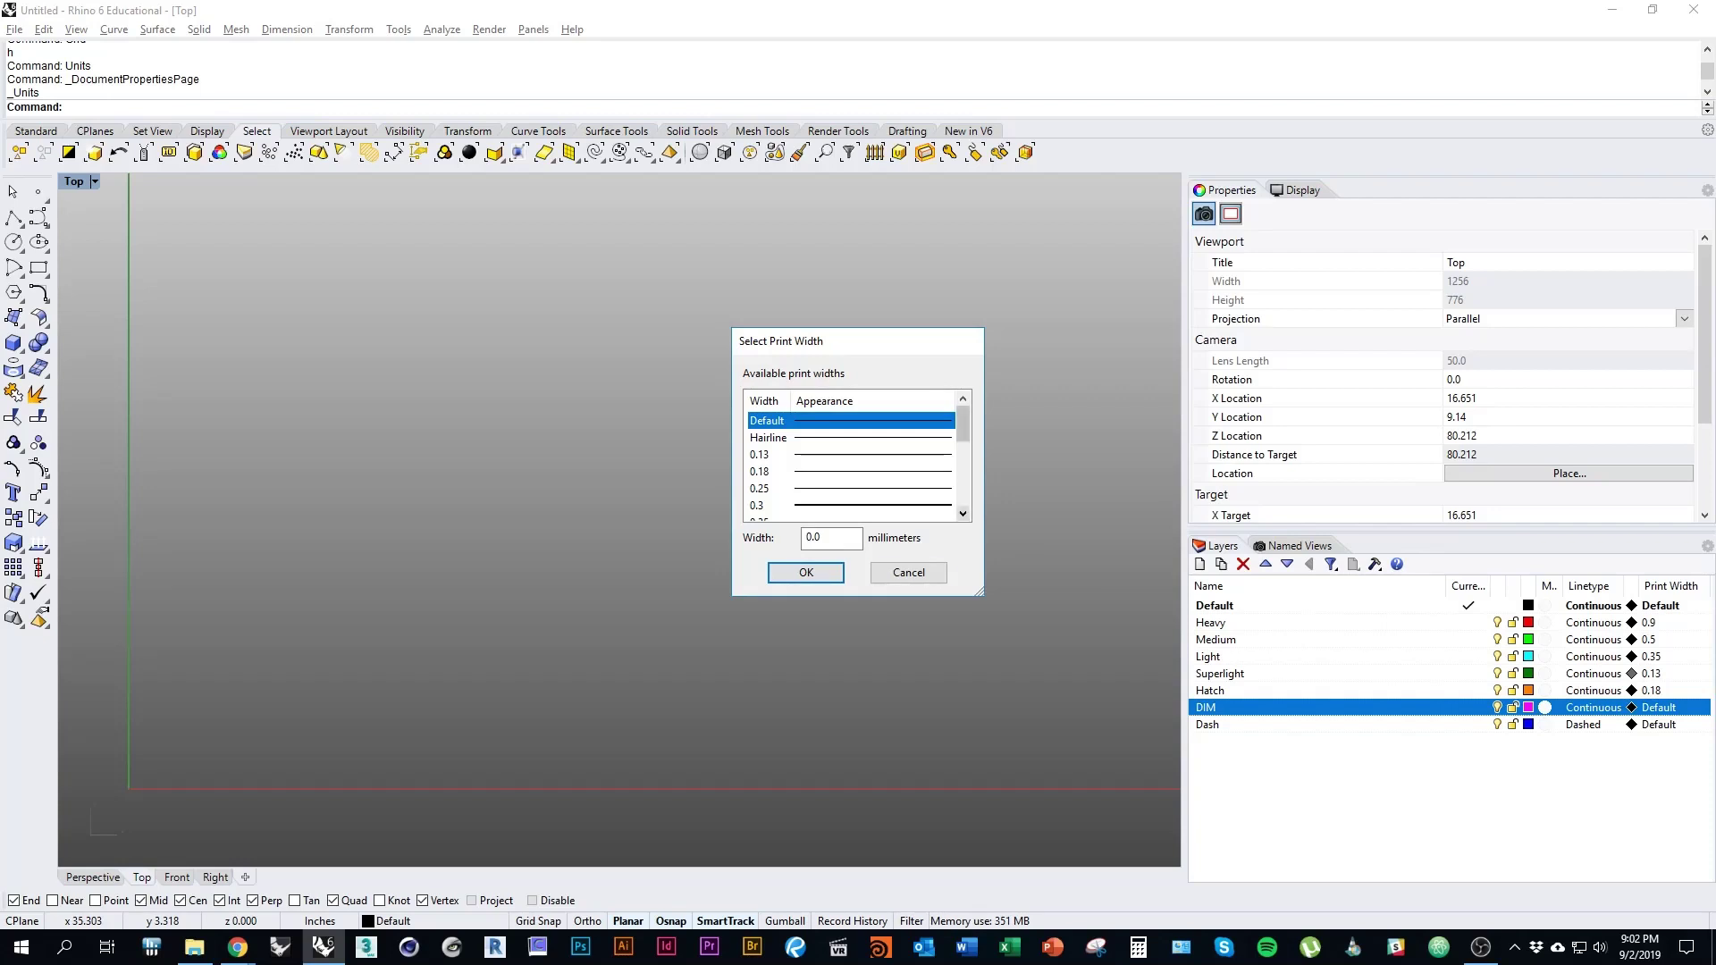
left_click(804, 471)
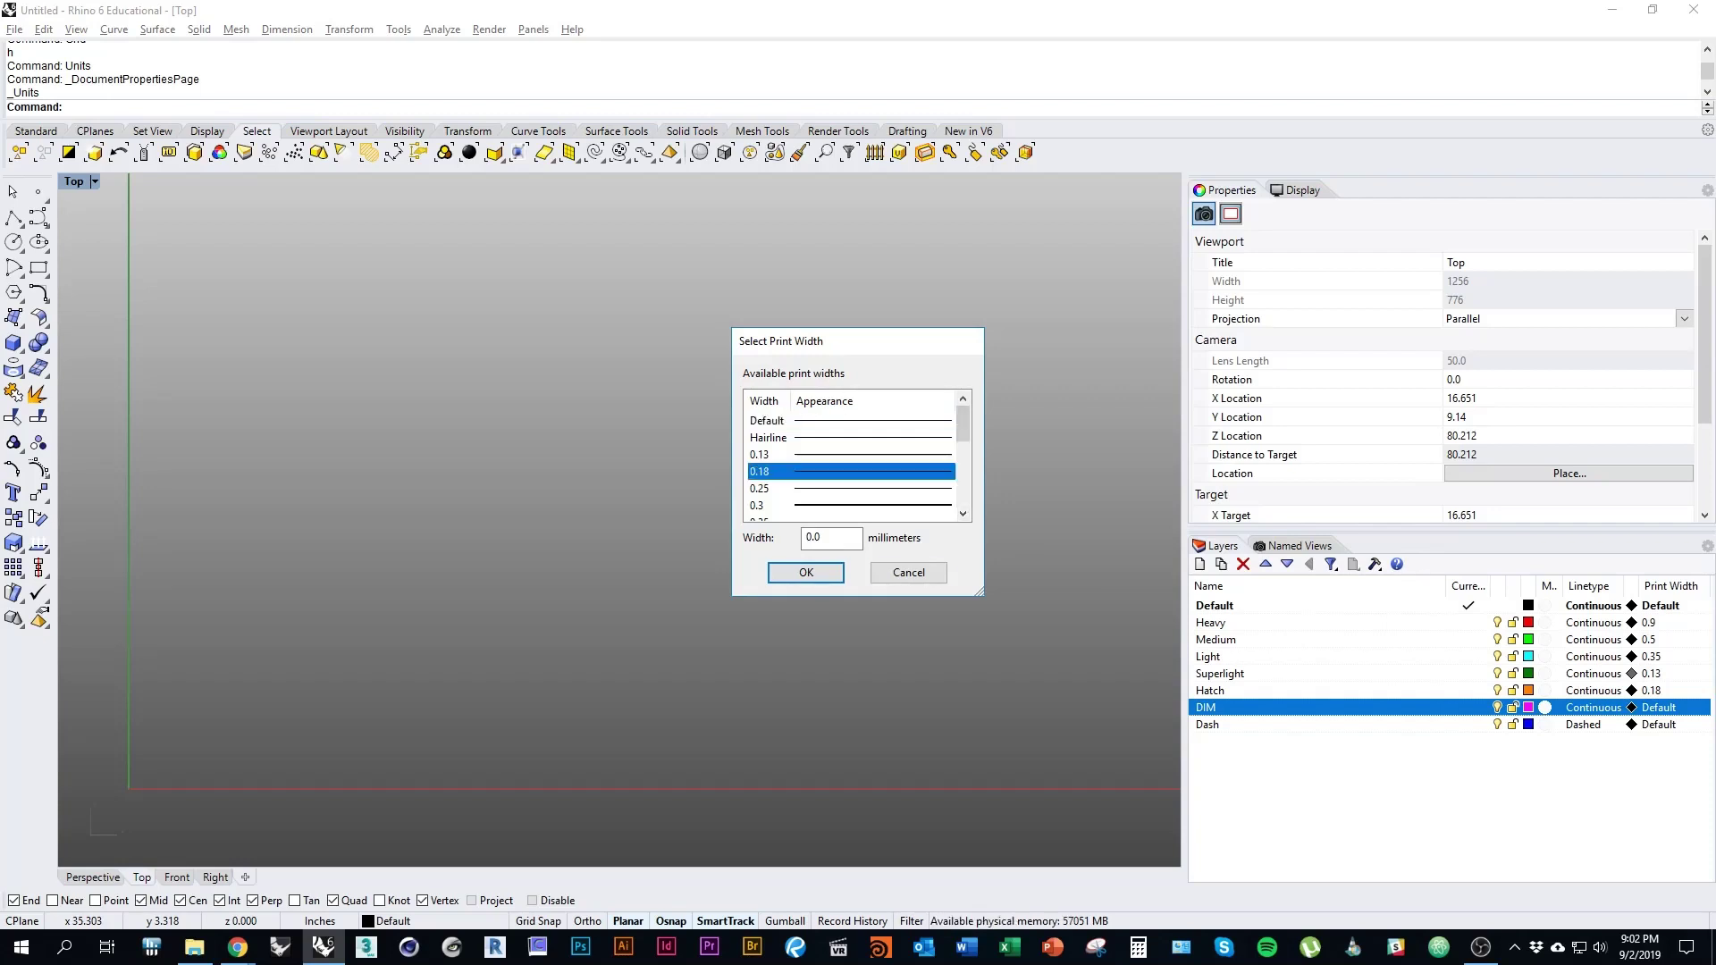
left_click(805, 573)
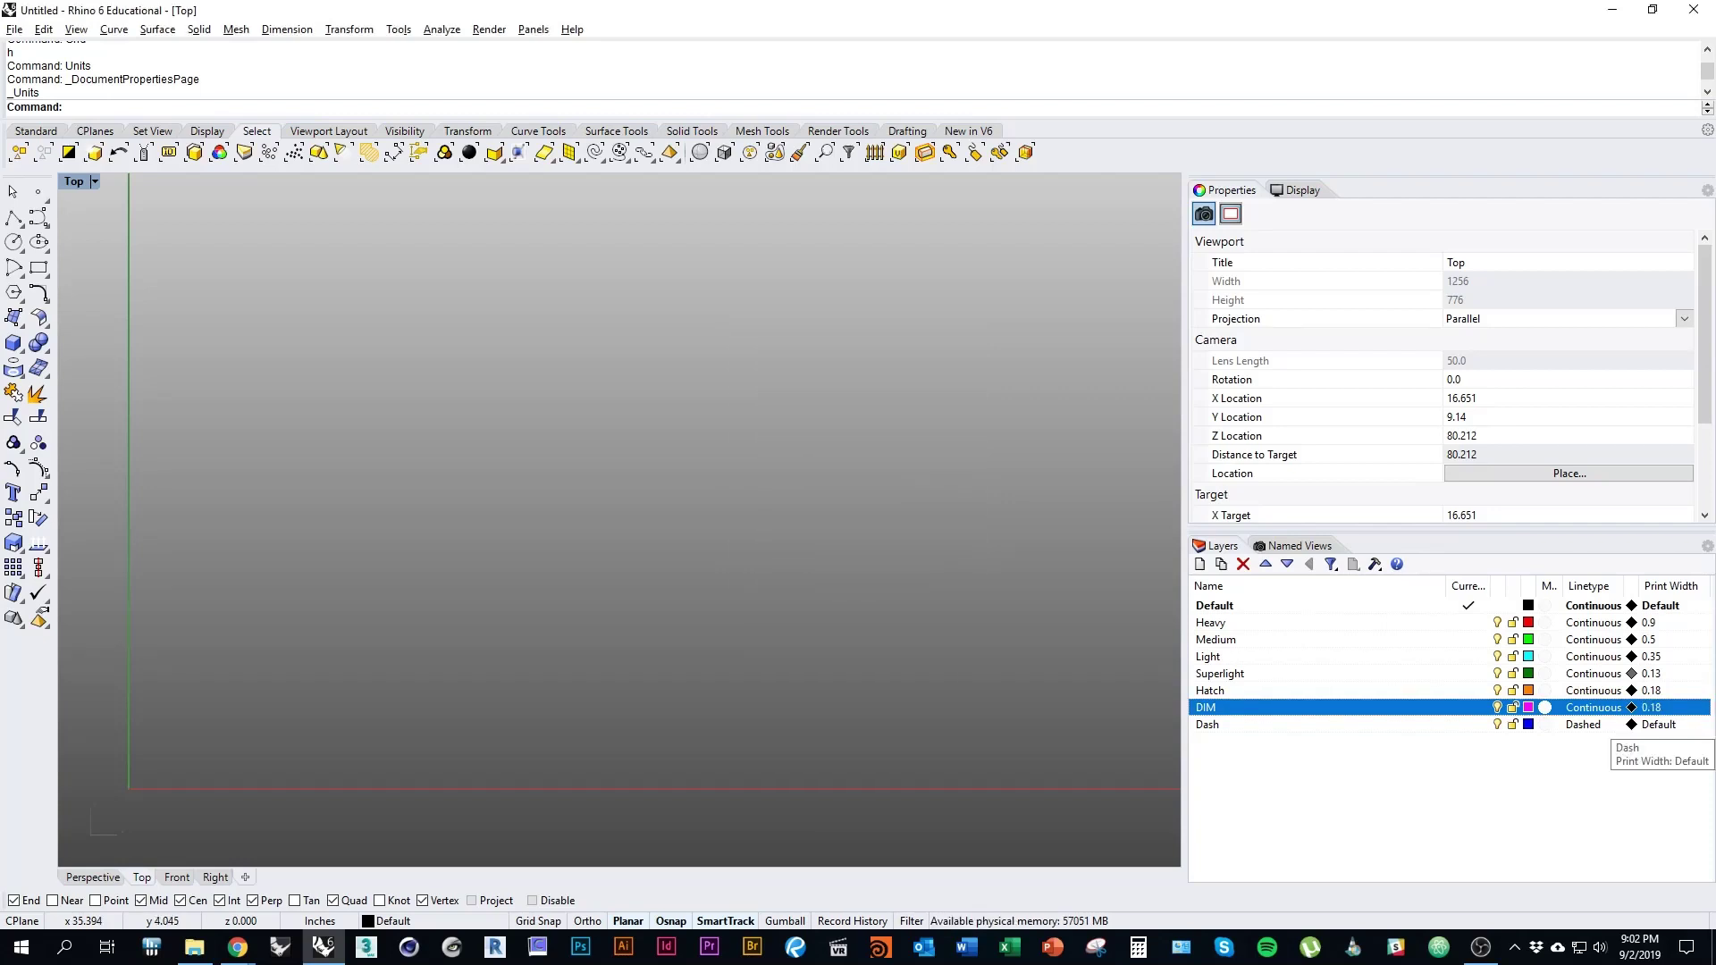
left_click(1657, 725)
left_click(804, 471)
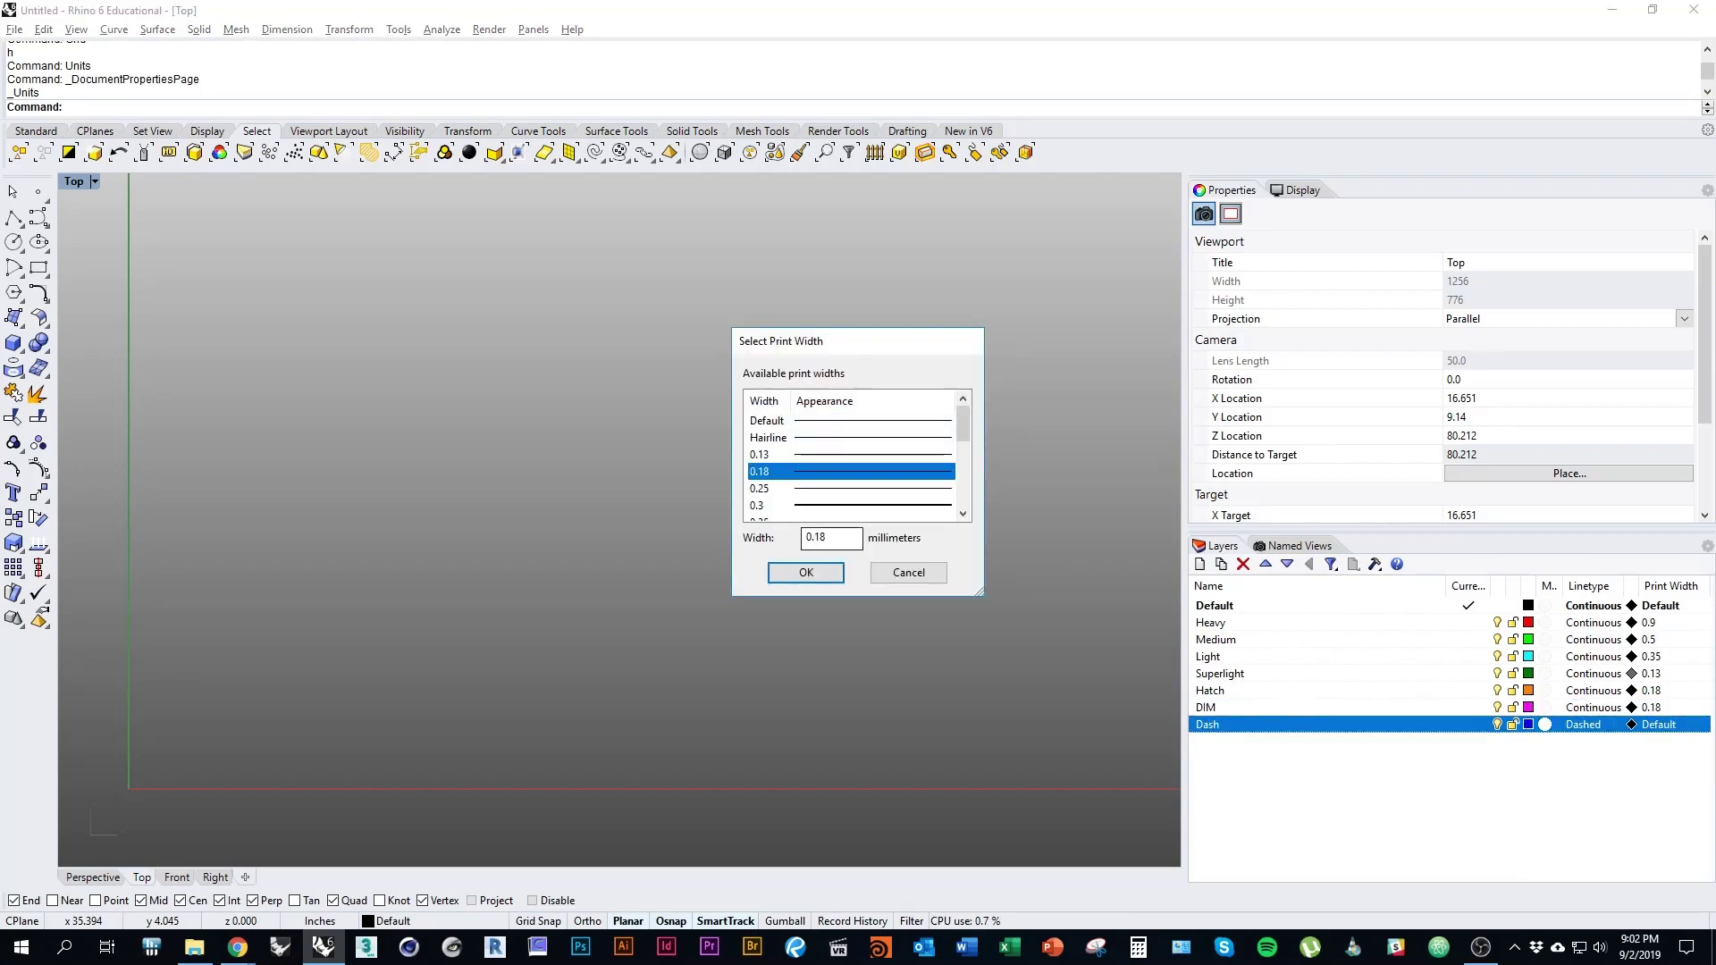
left_click(805, 572)
right_click_drag(953, 699, 1213, 677)
right_click_drag(810, 725, 702, 700)
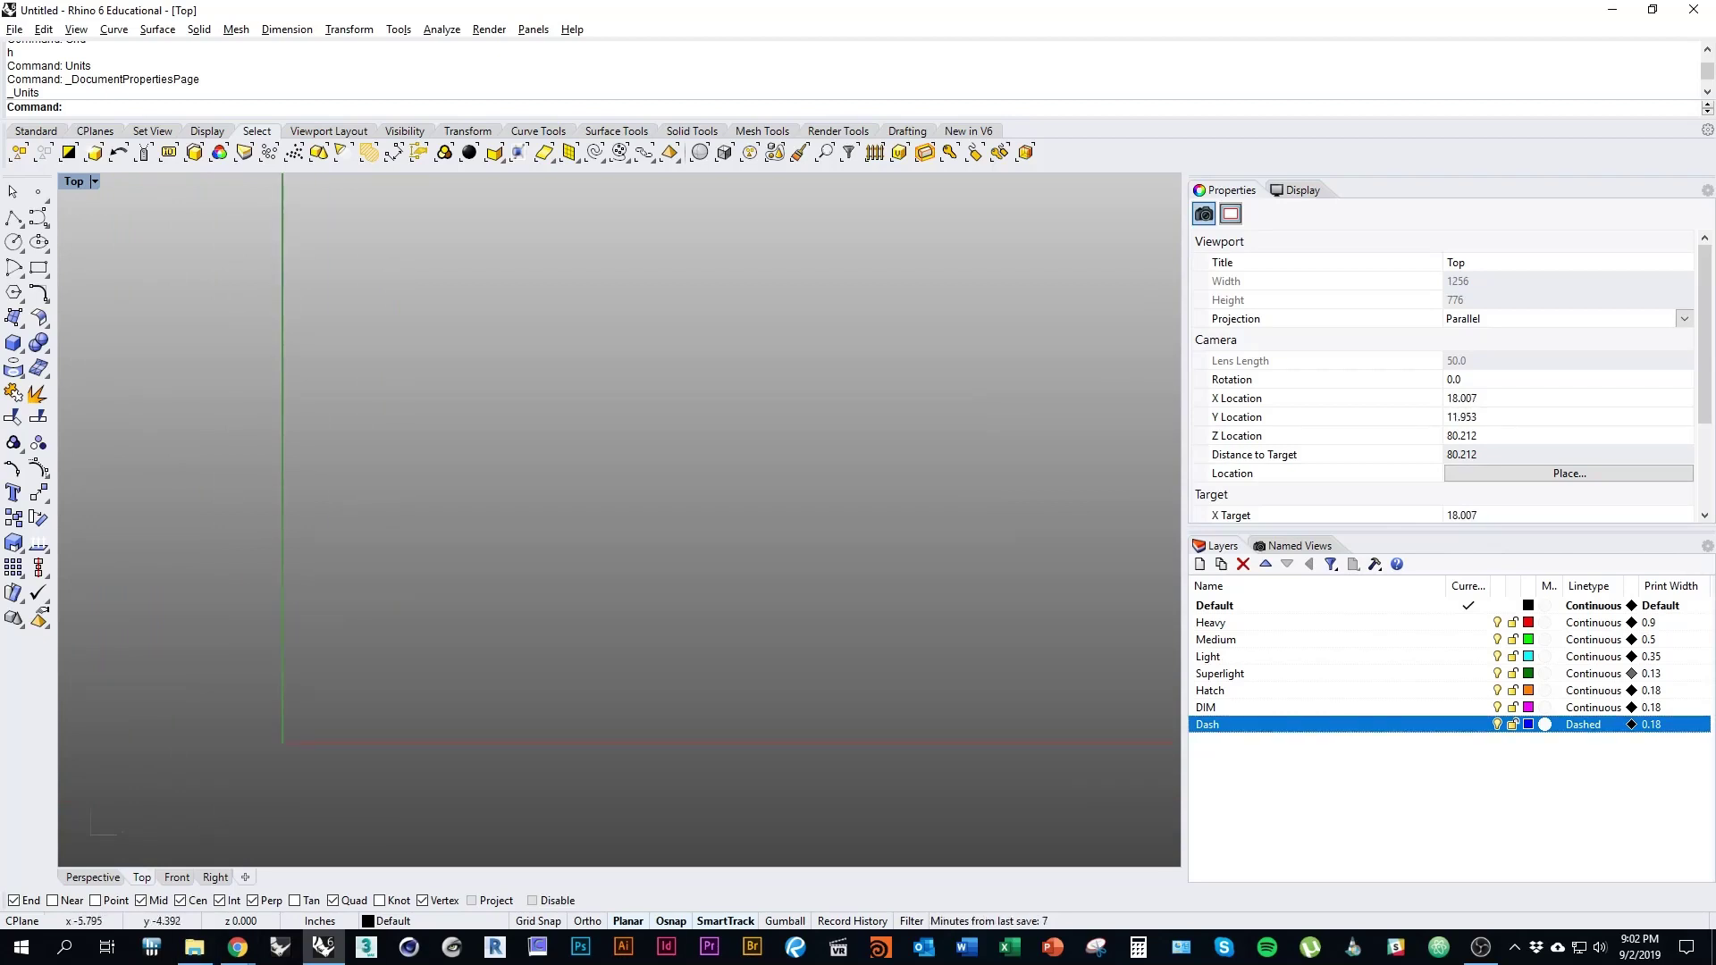
right_click_drag(552, 729, 554, 797)
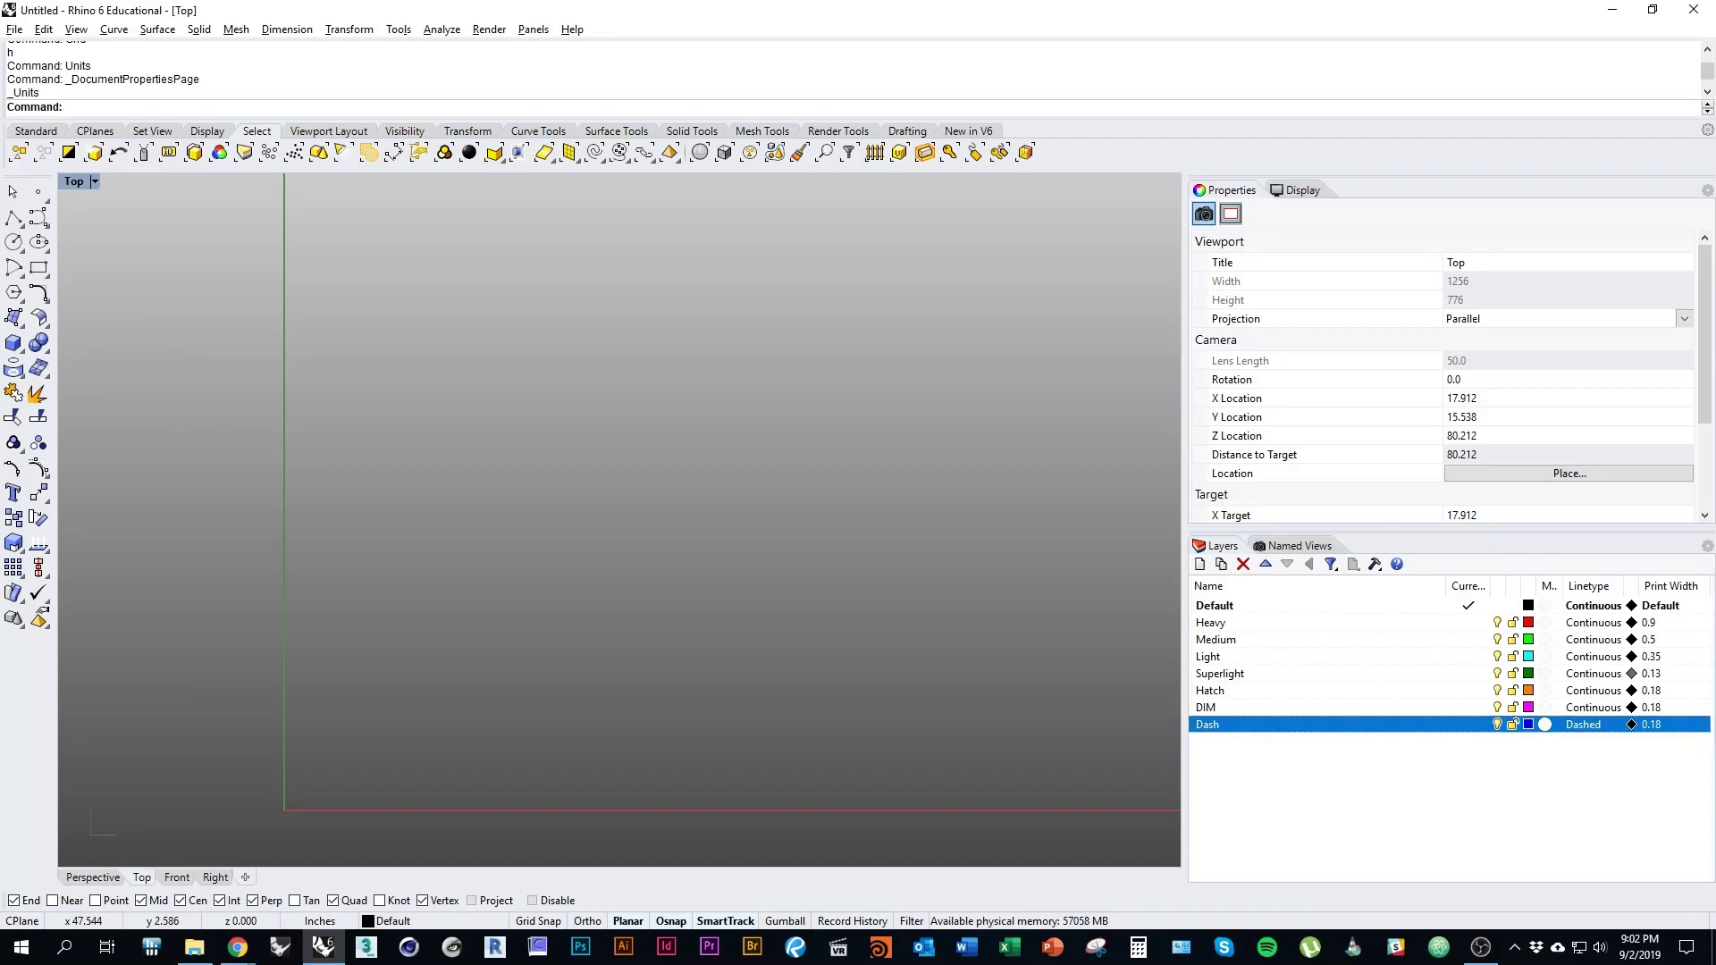
left_click(1480, 947)
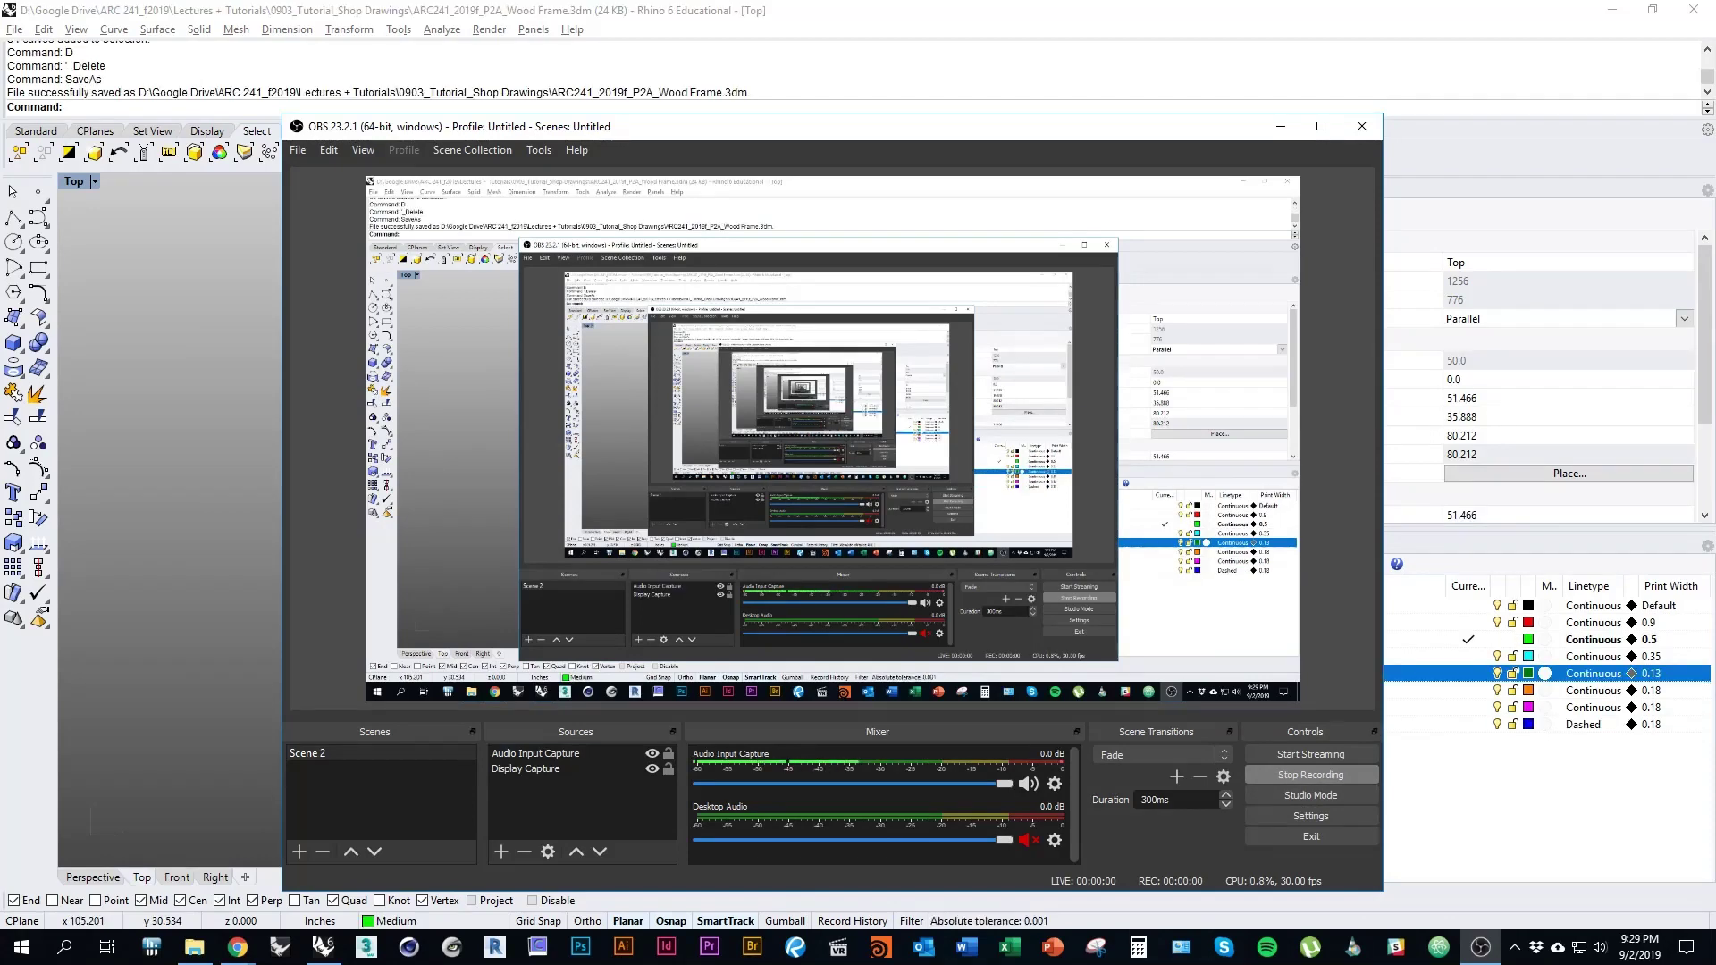
left_click(1480, 947)
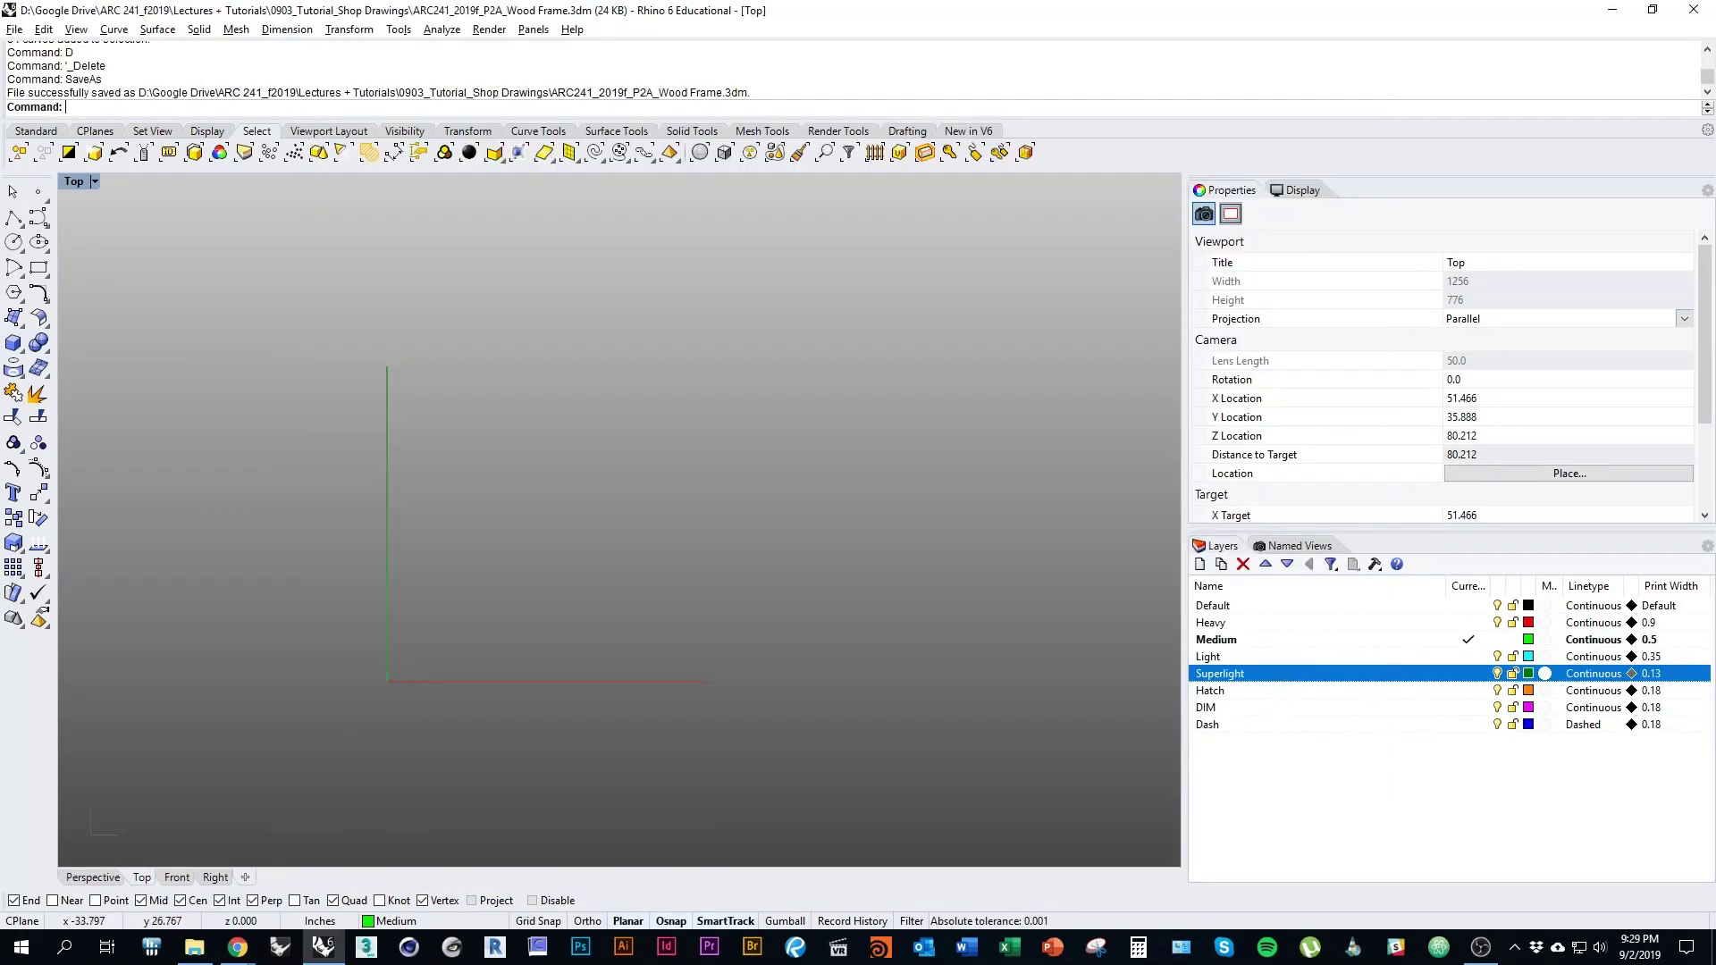
right_click_drag(536, 662, 623, 715)
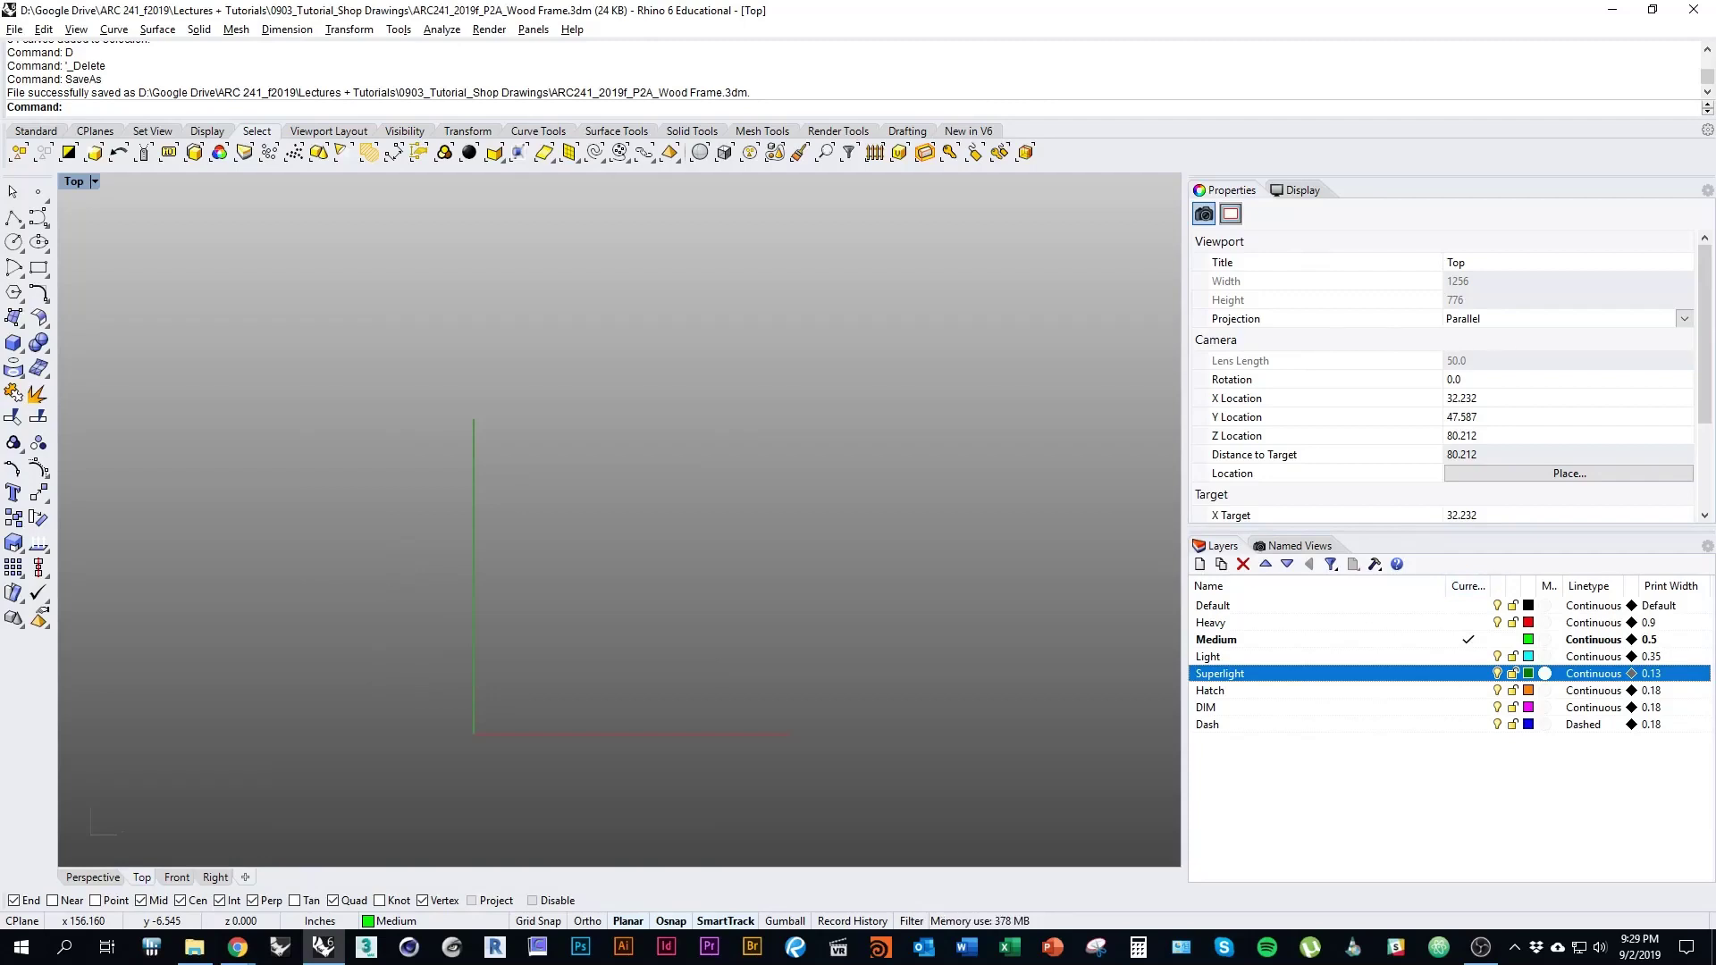
scroll(503, 704, "up", 4)
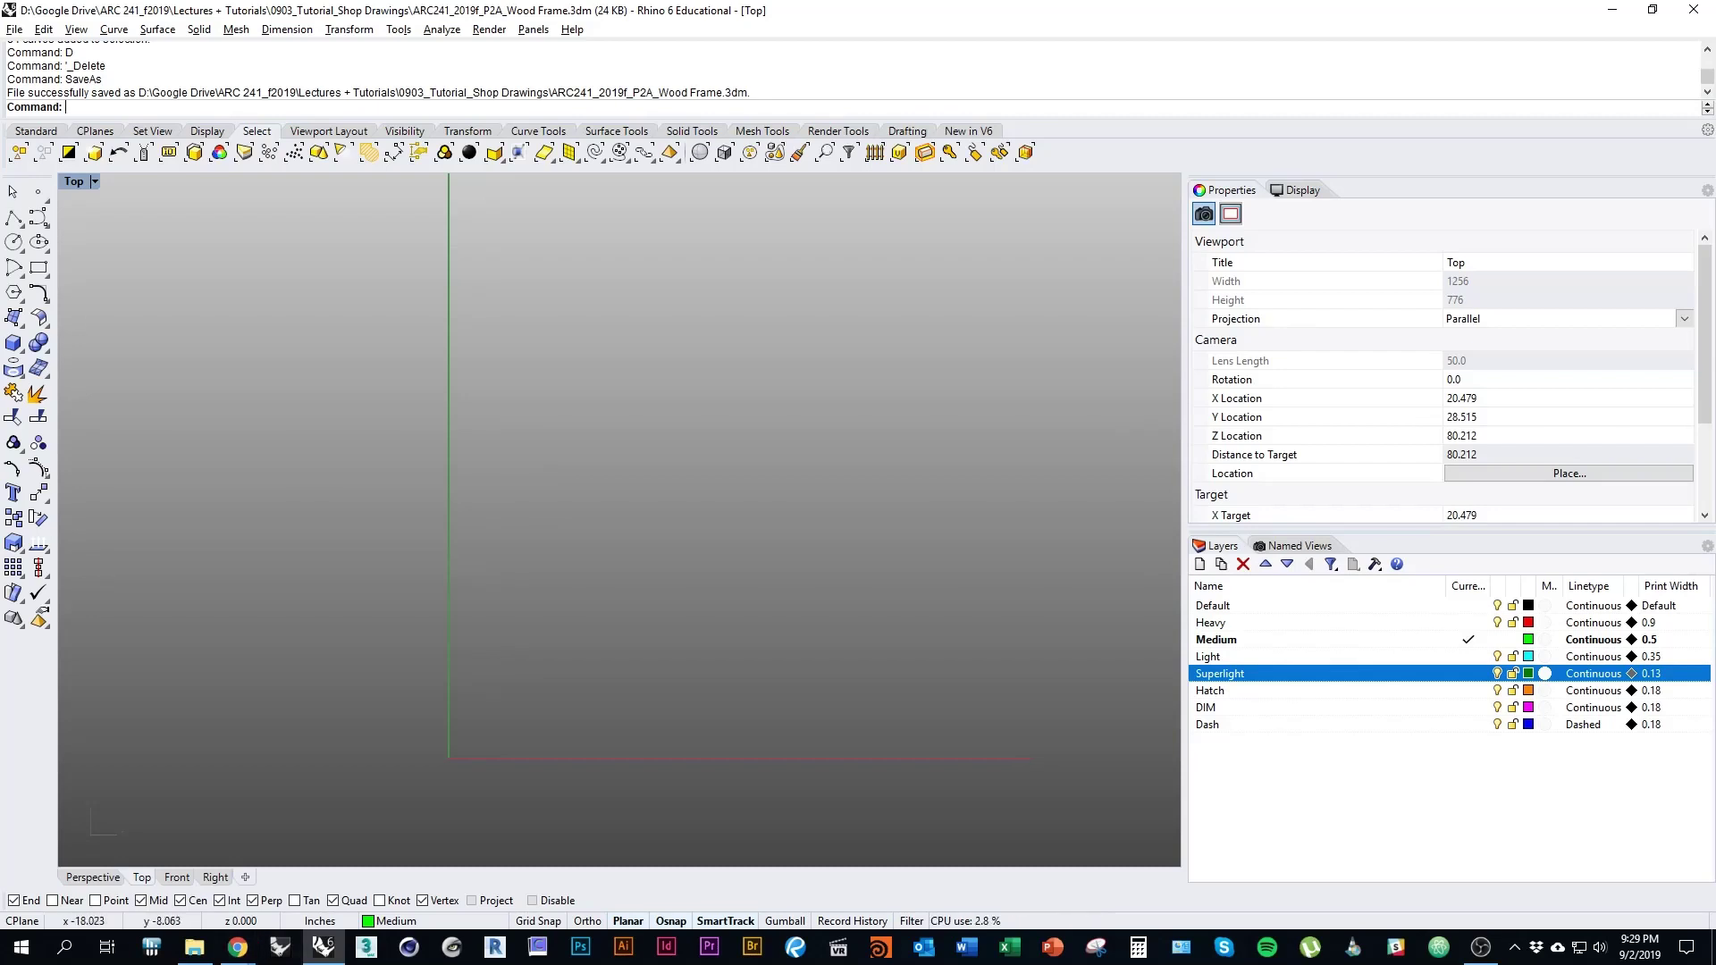
Switch to the Project 2 assignment in Chrome, examine the wood frame's overall dimensions, connection details and material list, and return to Rhino
mouse_move(238, 947)
left_click(333, 862)
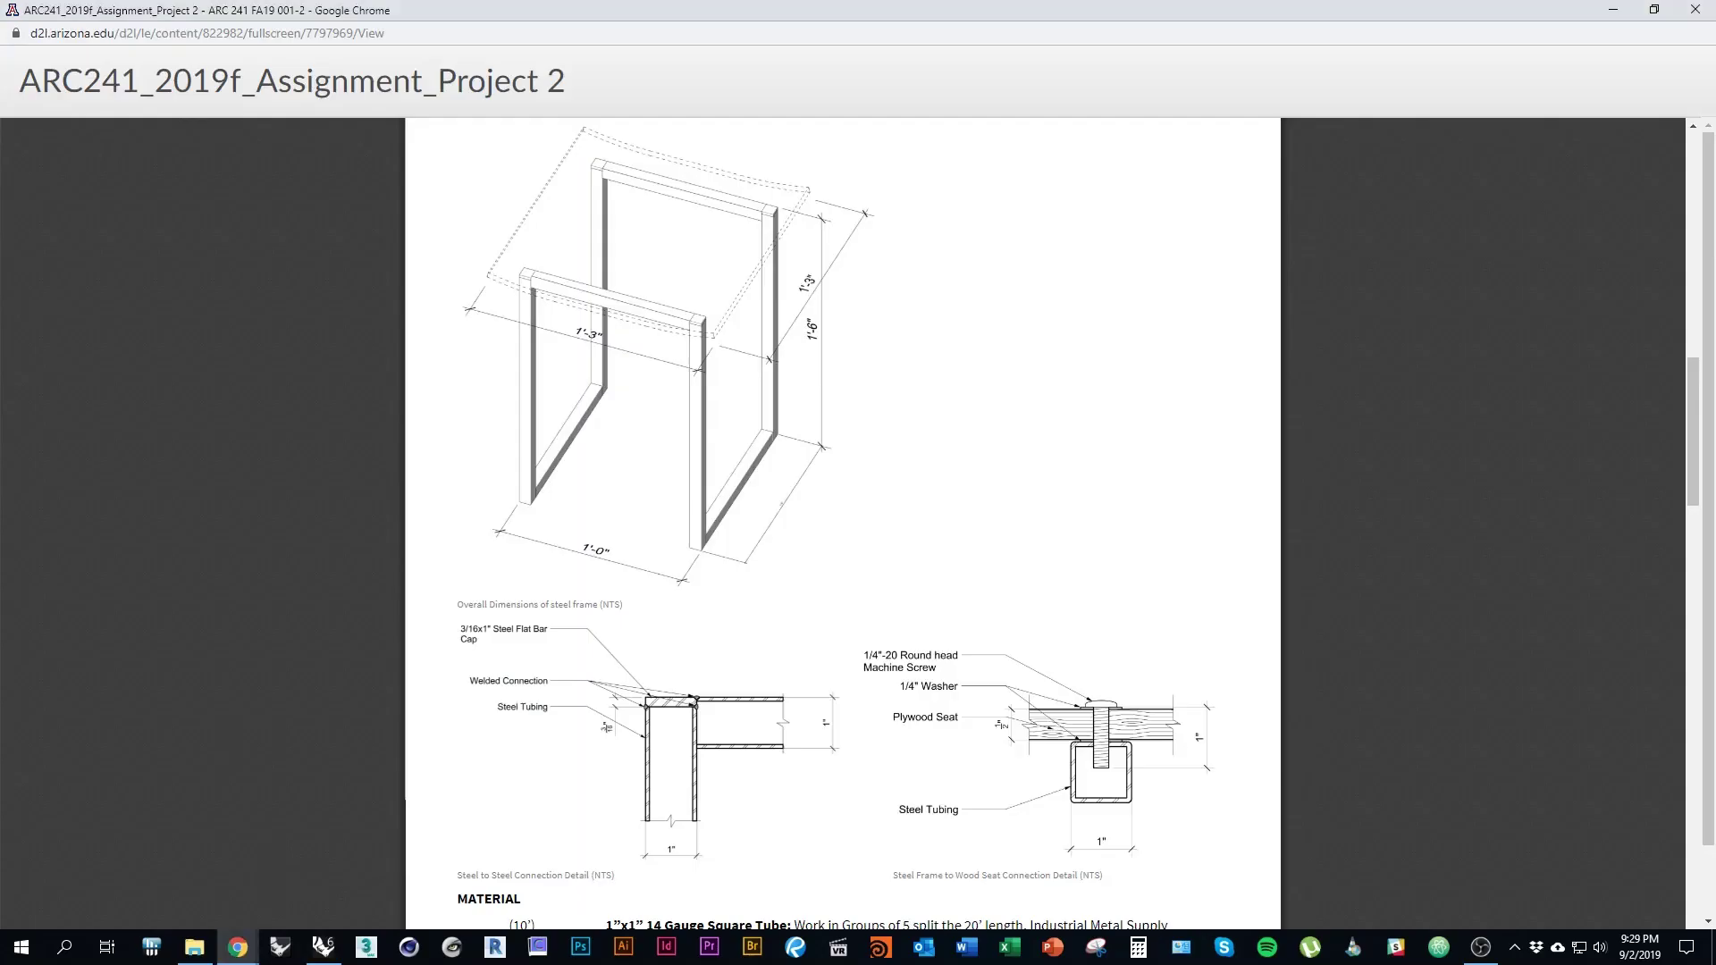
scroll(843, 523, "down", 10)
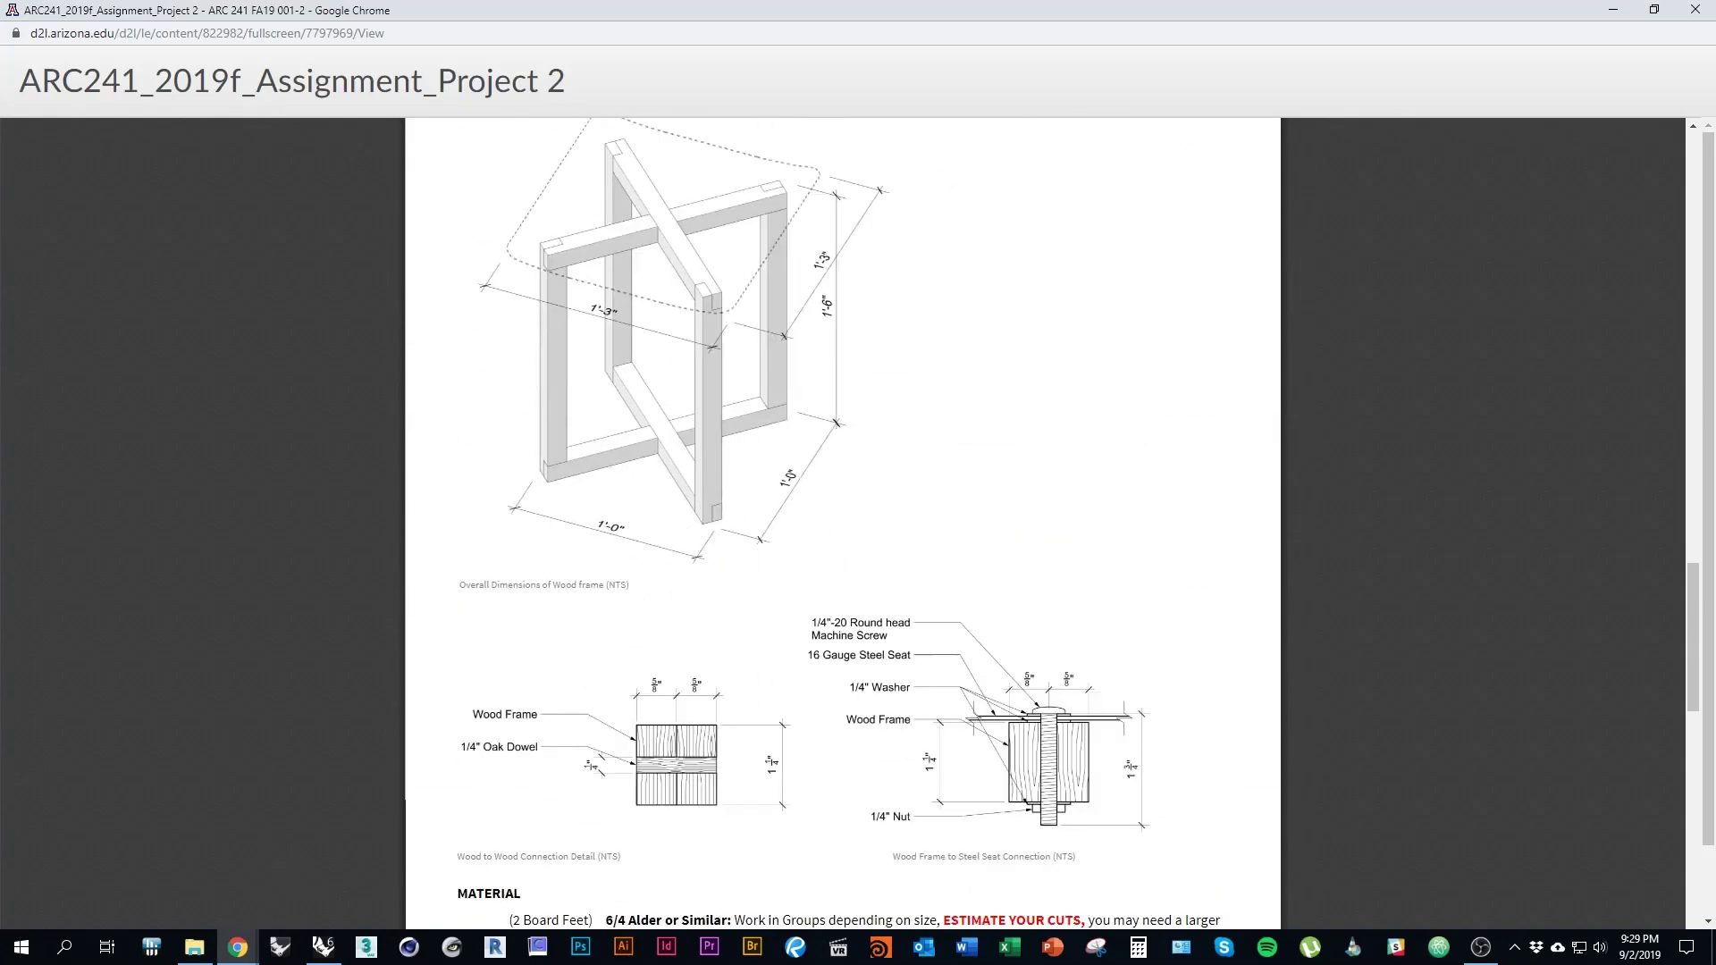
scroll(843, 523, "down", 1)
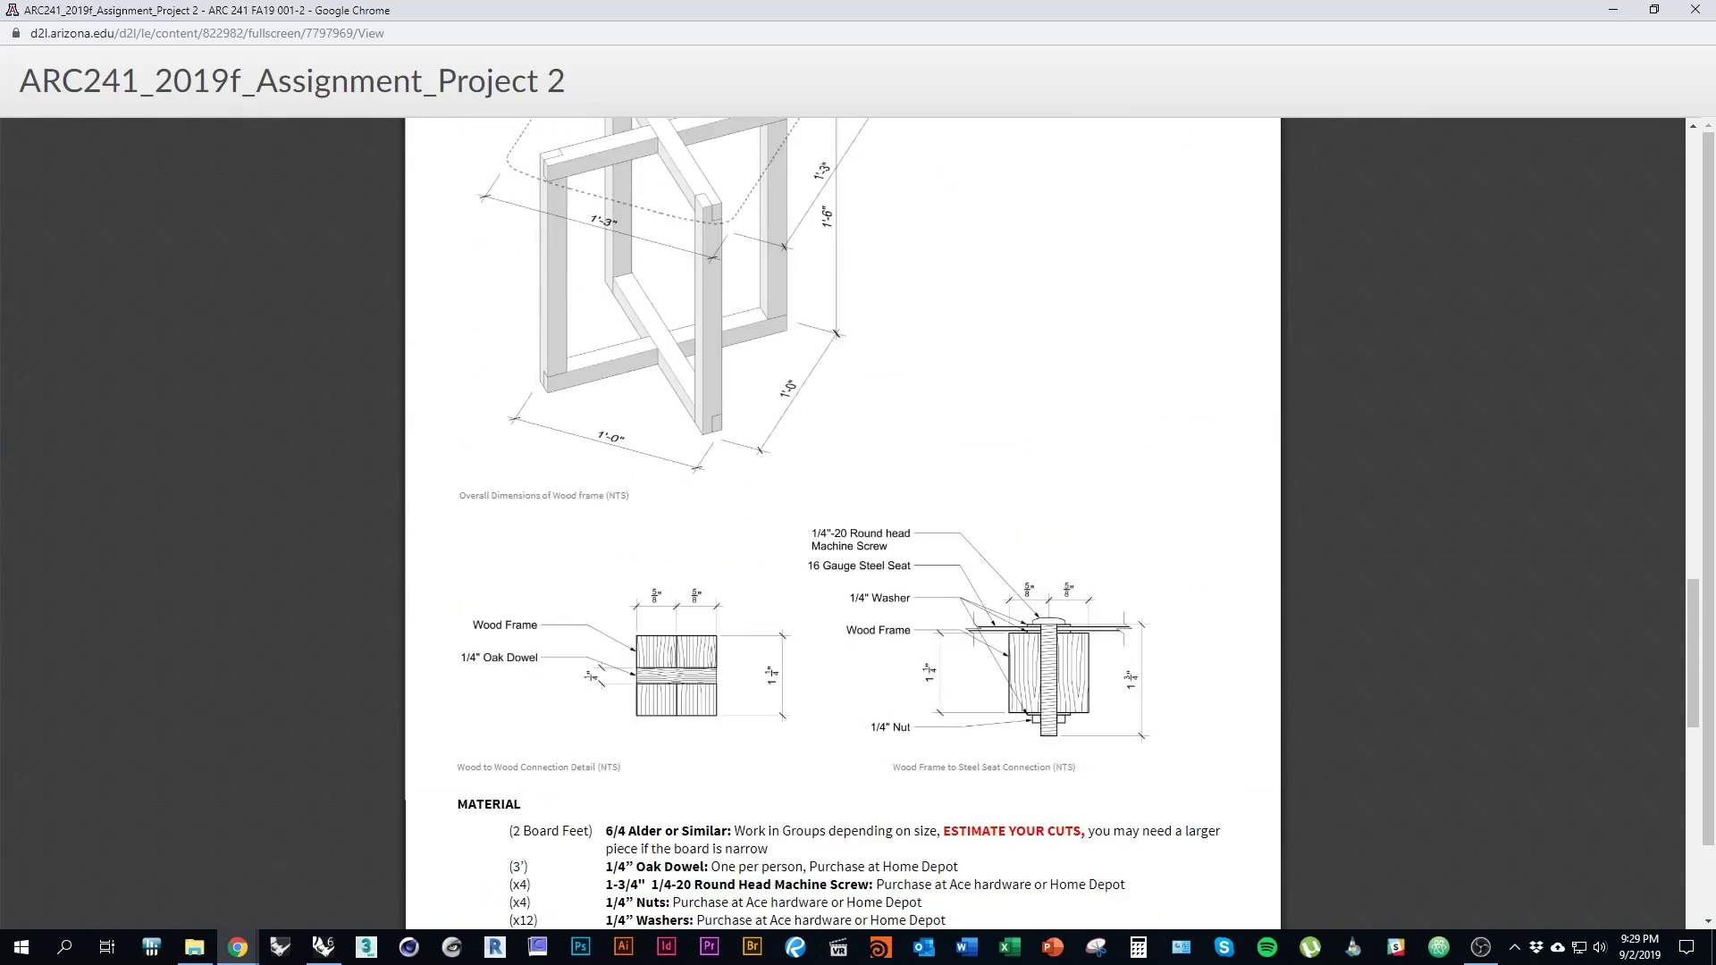
scroll(843, 523, "up", 4)
scroll(843, 523, "down", 3)
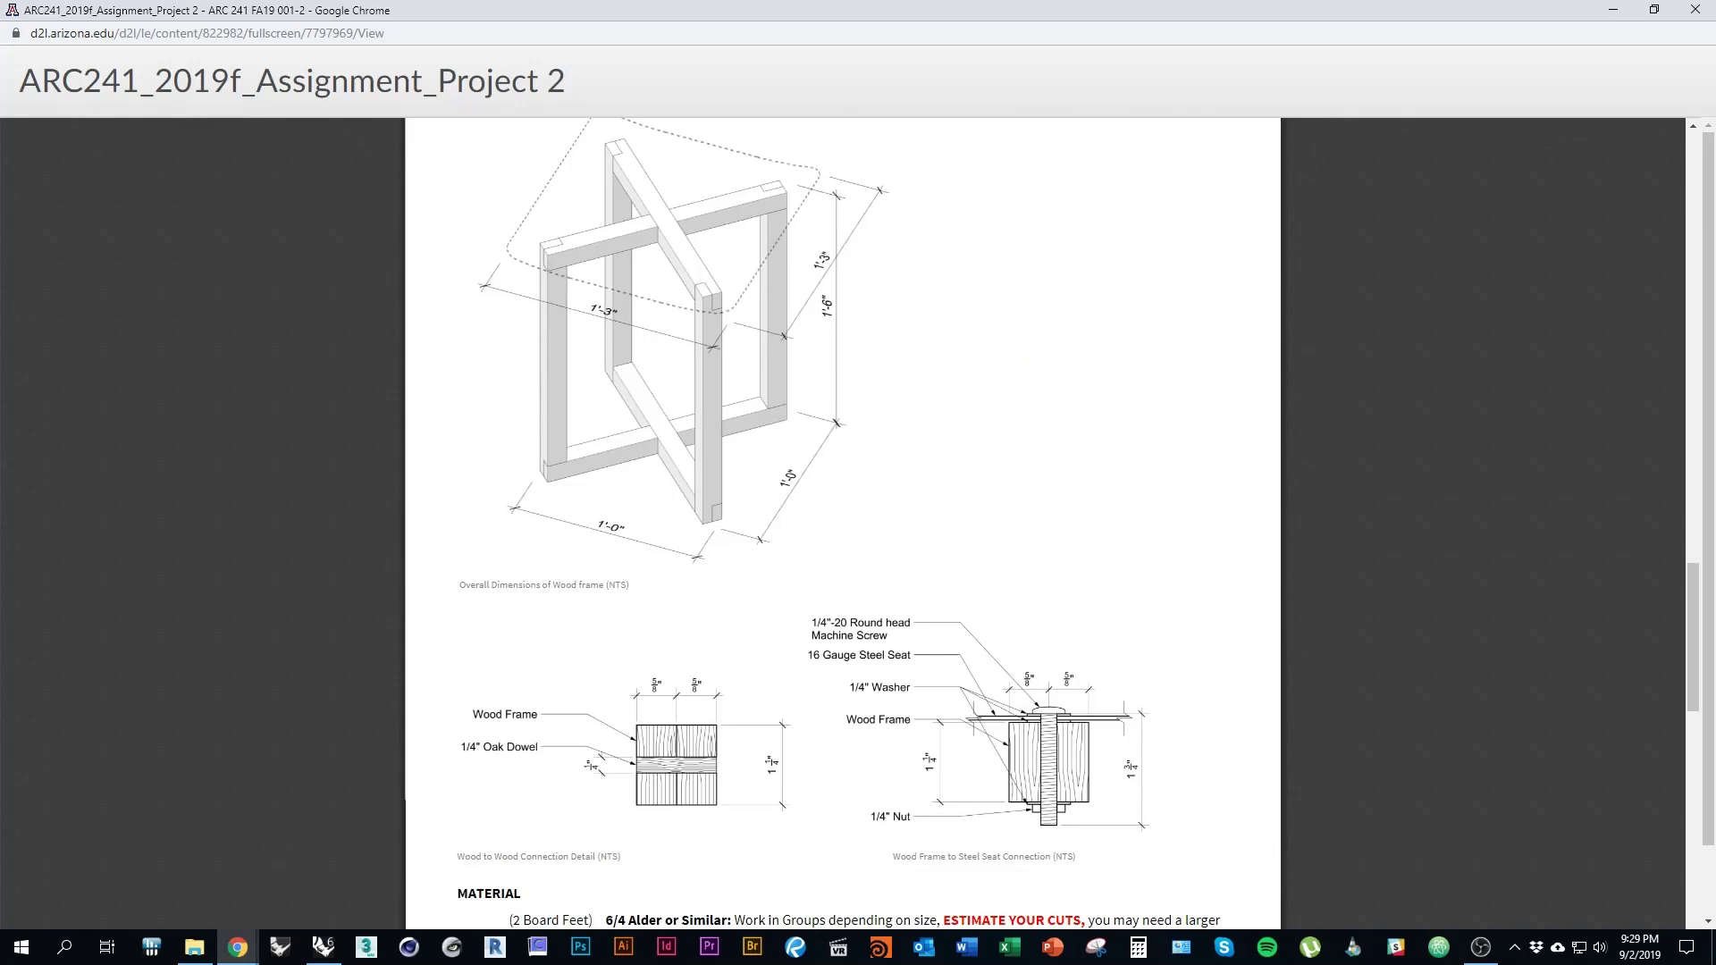
scroll(843, 522, "up", 1)
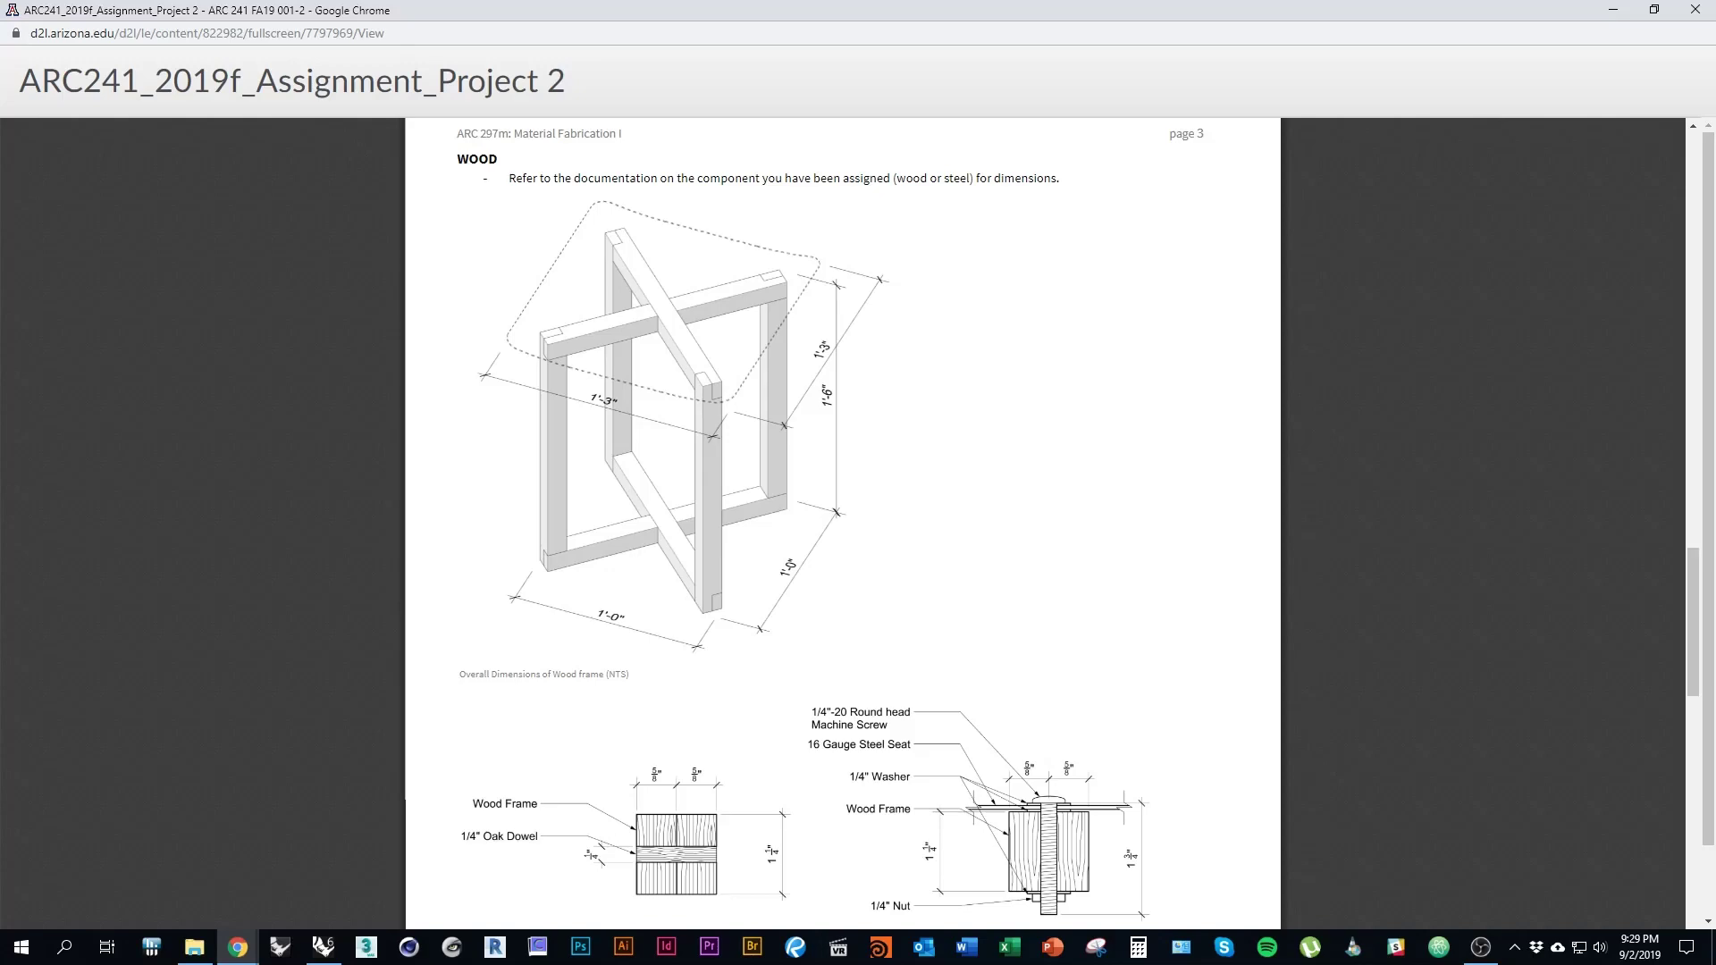
scroll(842, 523, "down", 4)
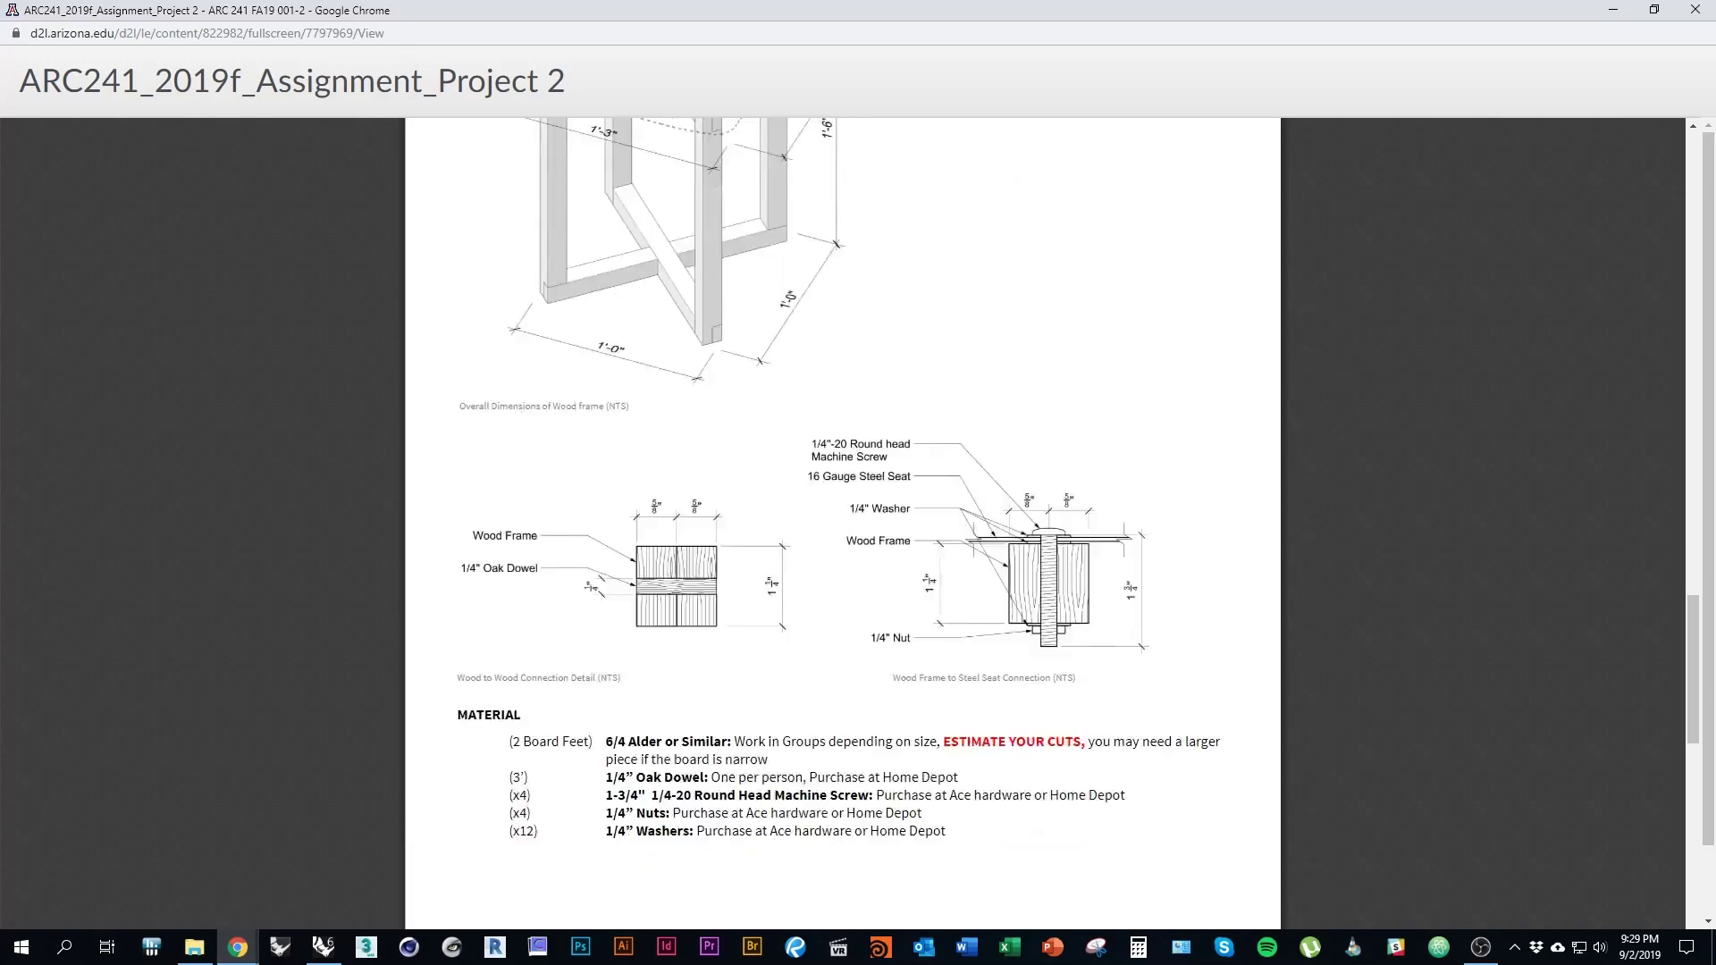
scroll(843, 522, "down", 2)
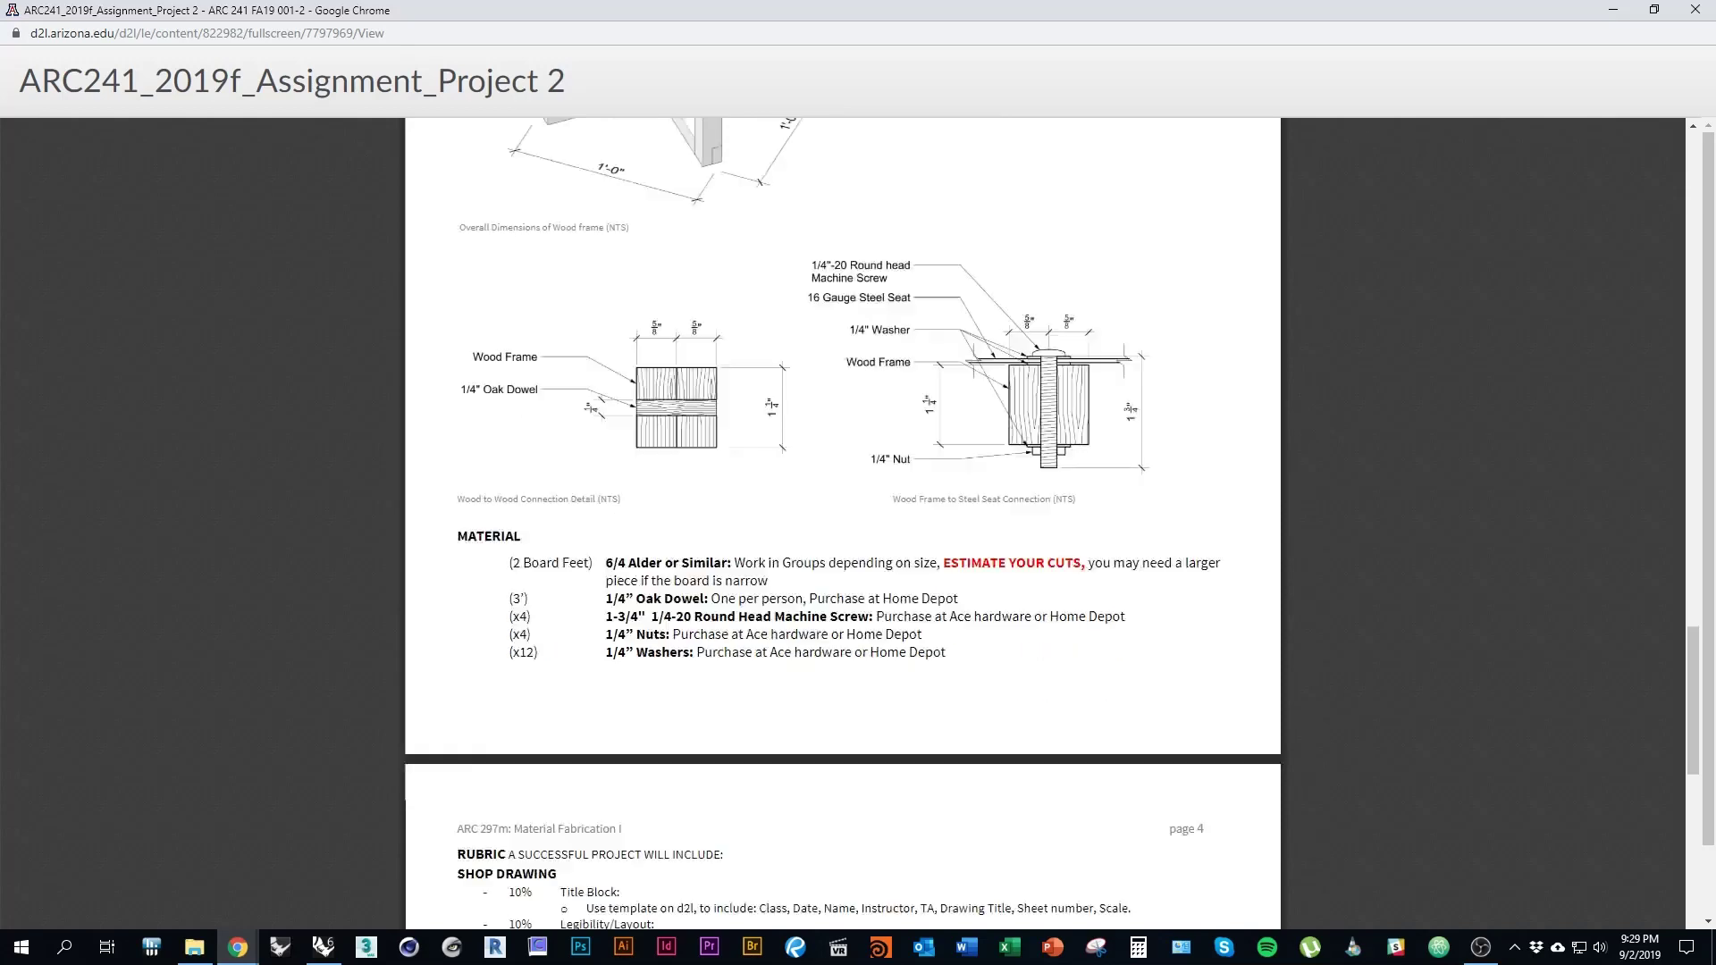
scroll(843, 522, "up", 4)
scroll(843, 523, "down", 1)
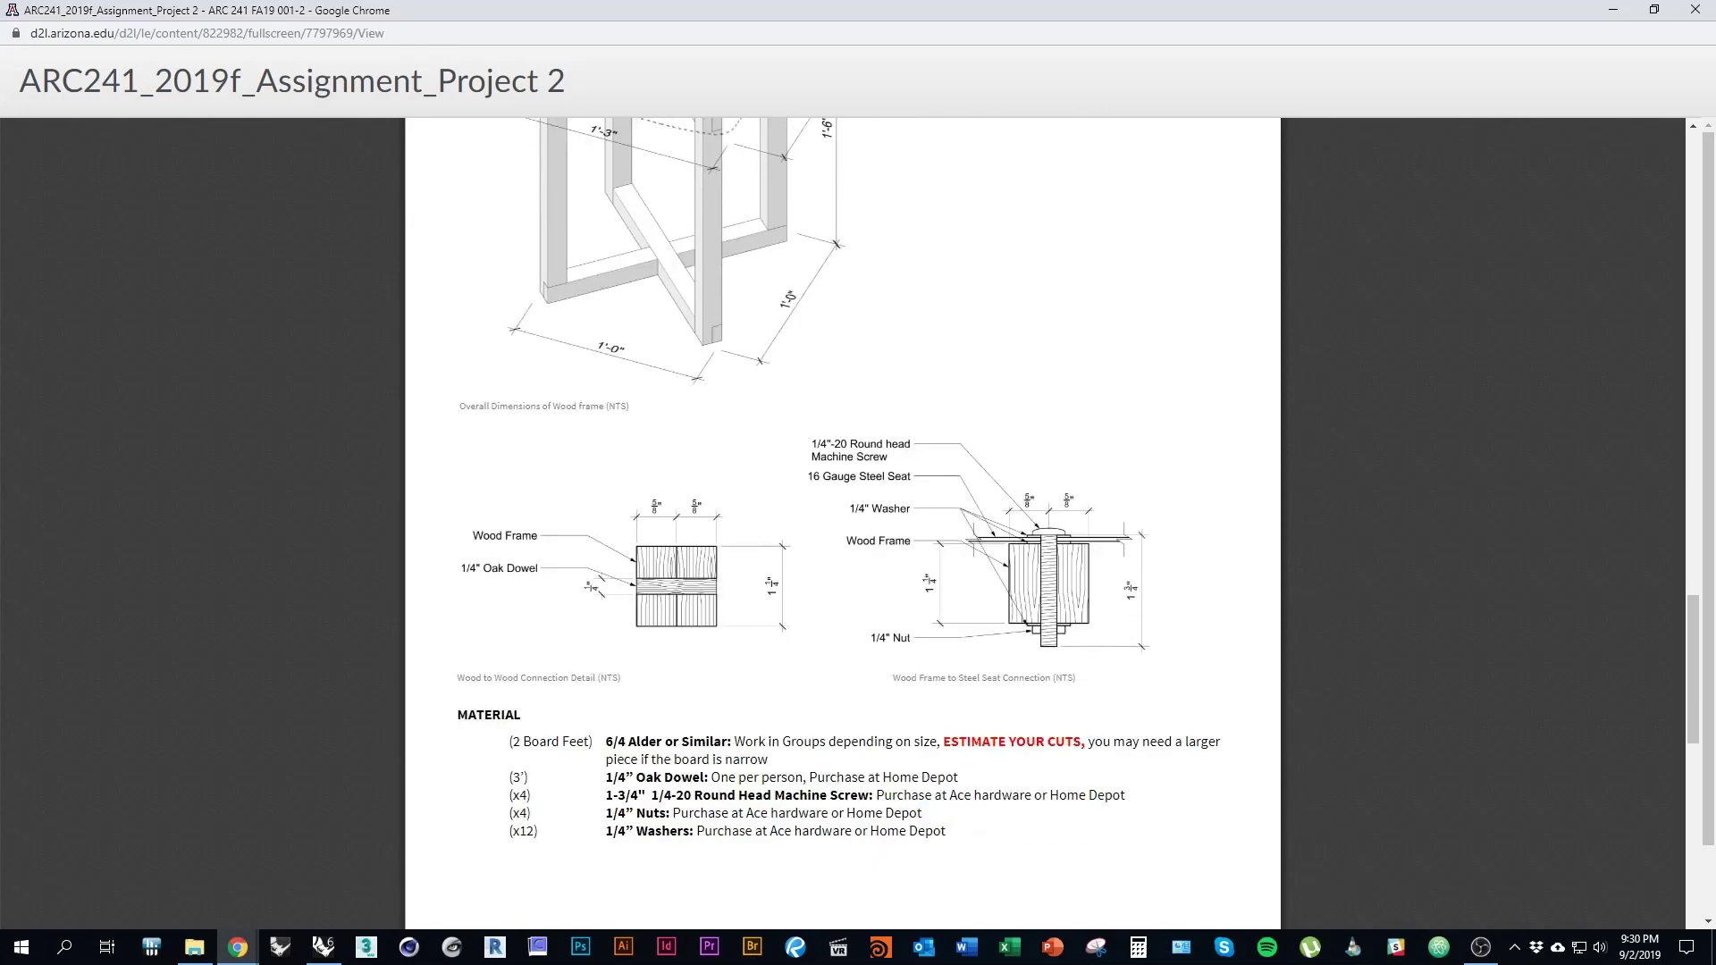
key("alt+Tab")
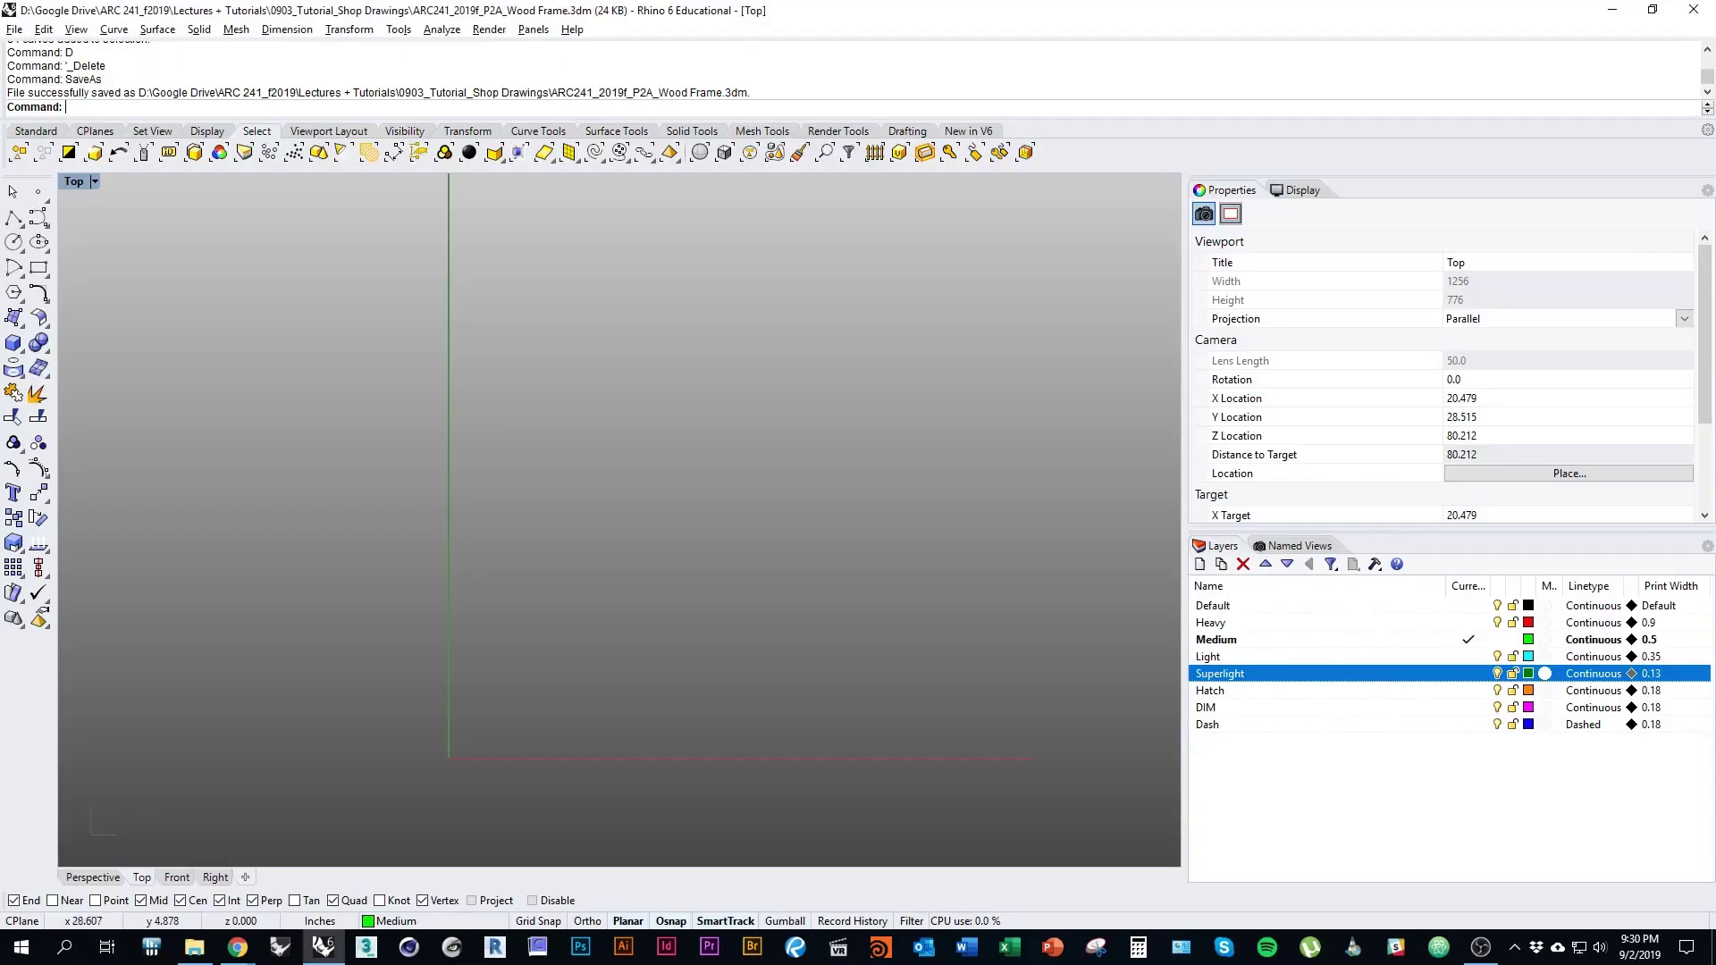
right_click_drag(612, 663, 491, 684)
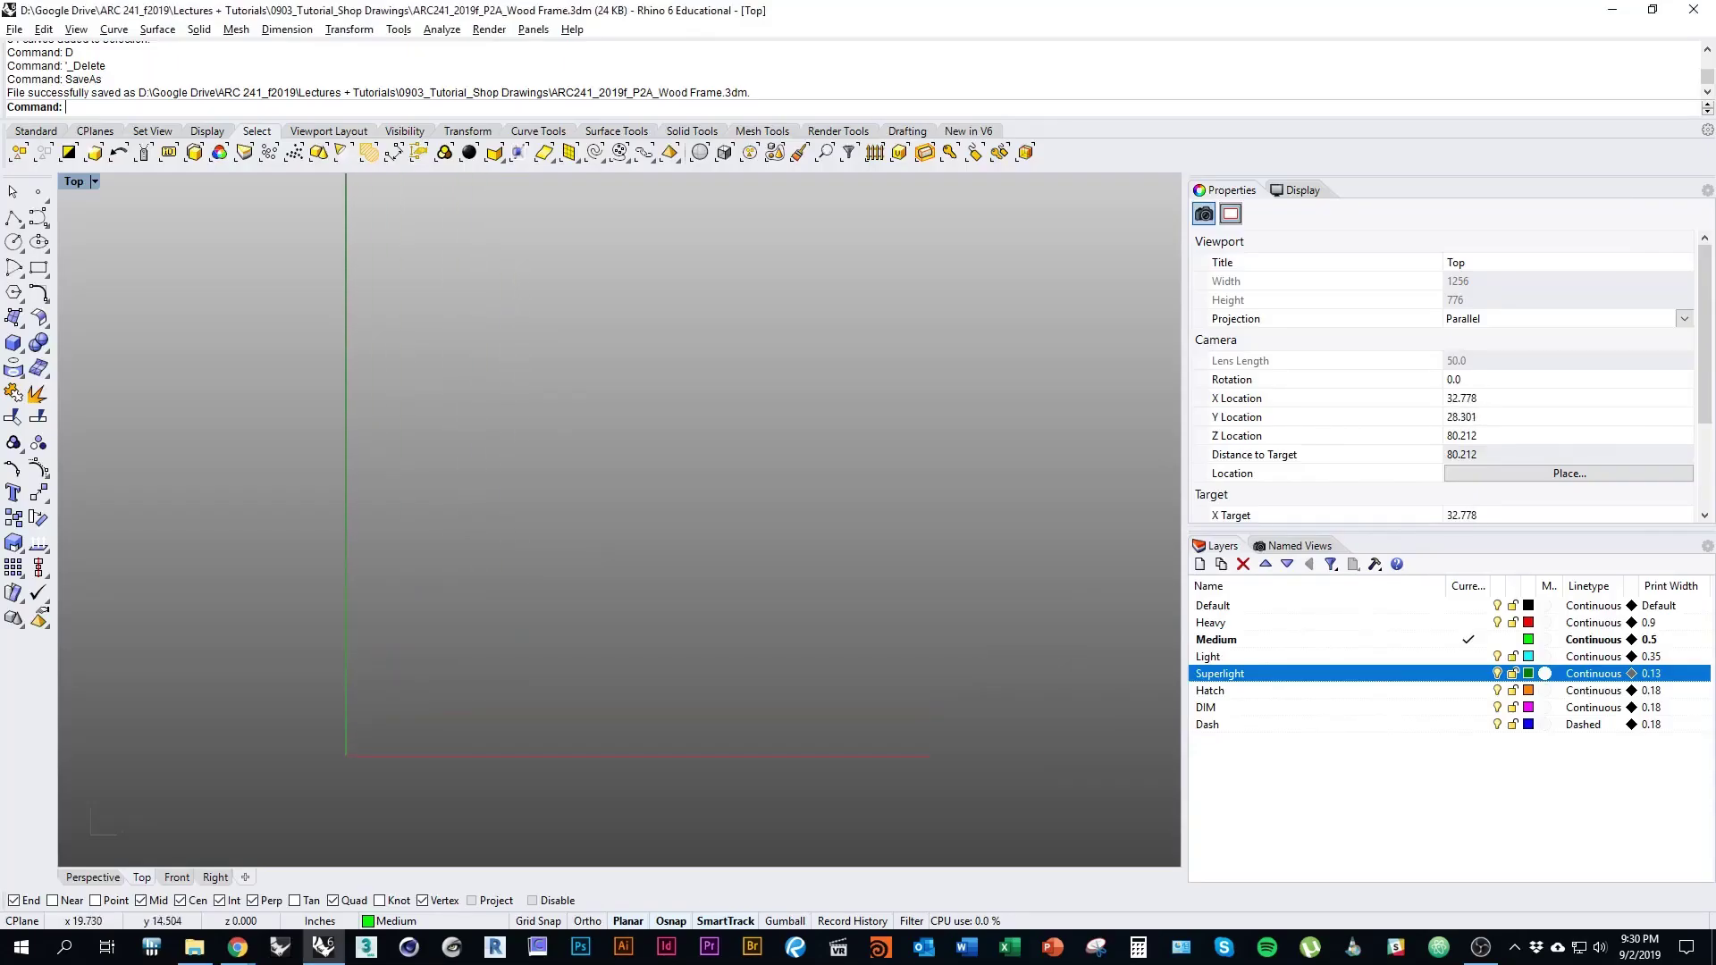
Check the shop drawing deliverables and their scales in the Chrome assignment document, and go back to Rhino
key("alt+Tab")
scroll(842, 527, "up", 10)
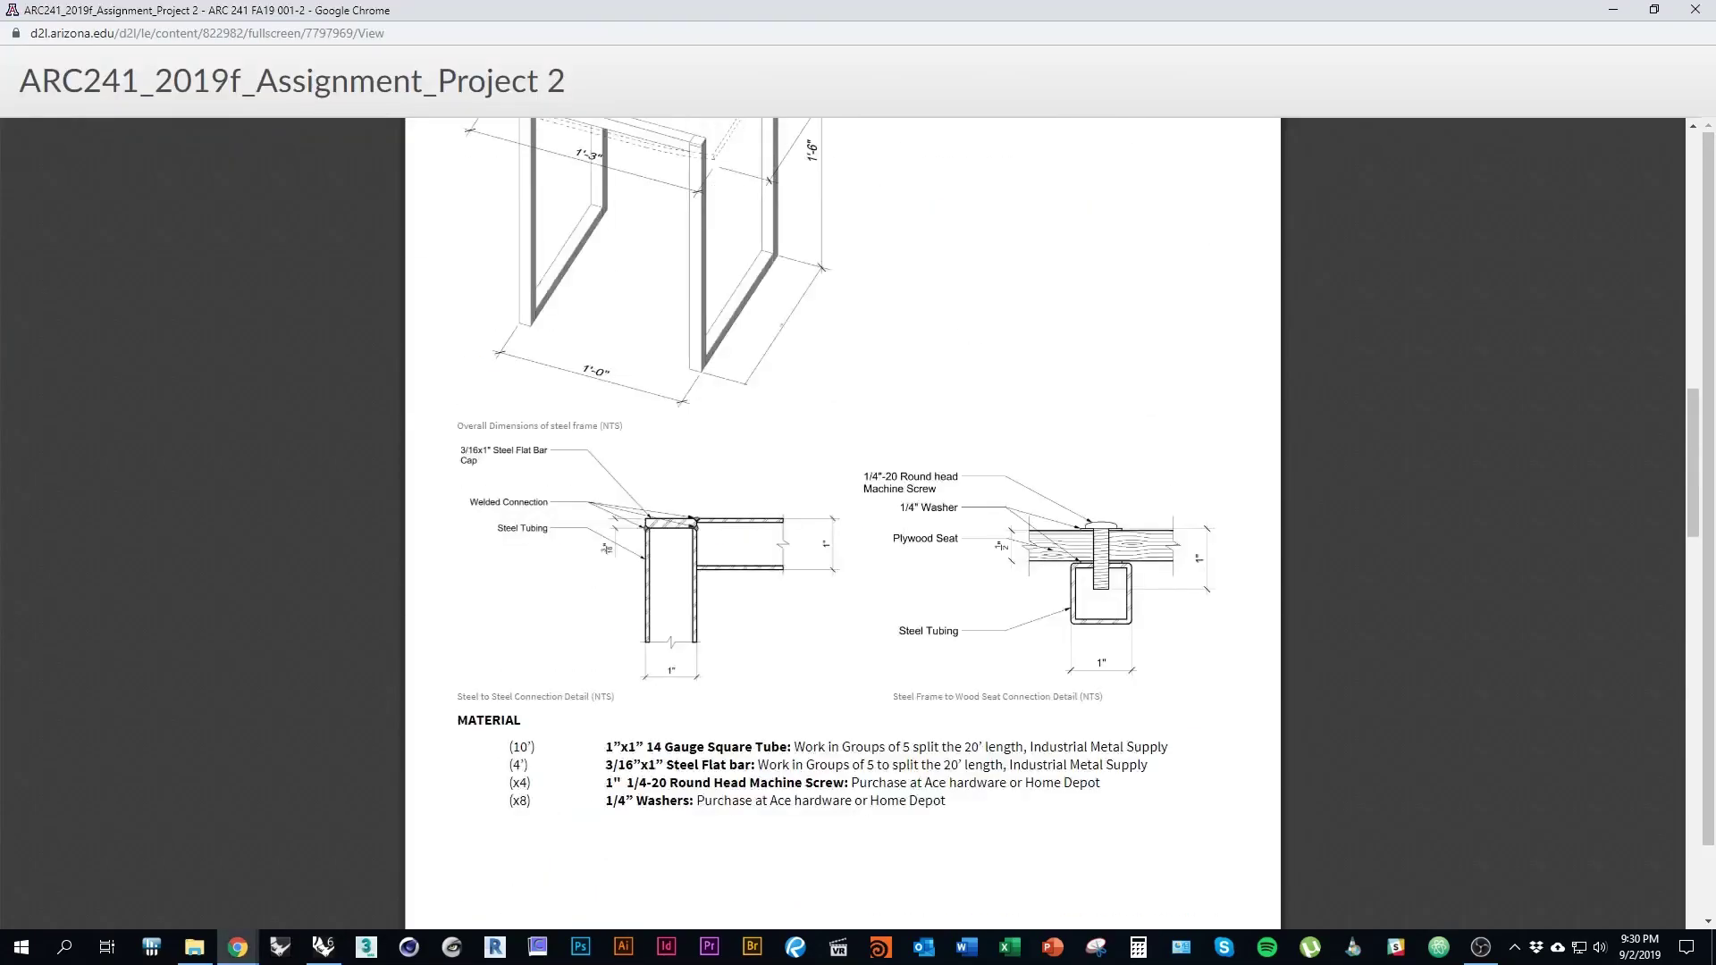
scroll(842, 528, "up", 2)
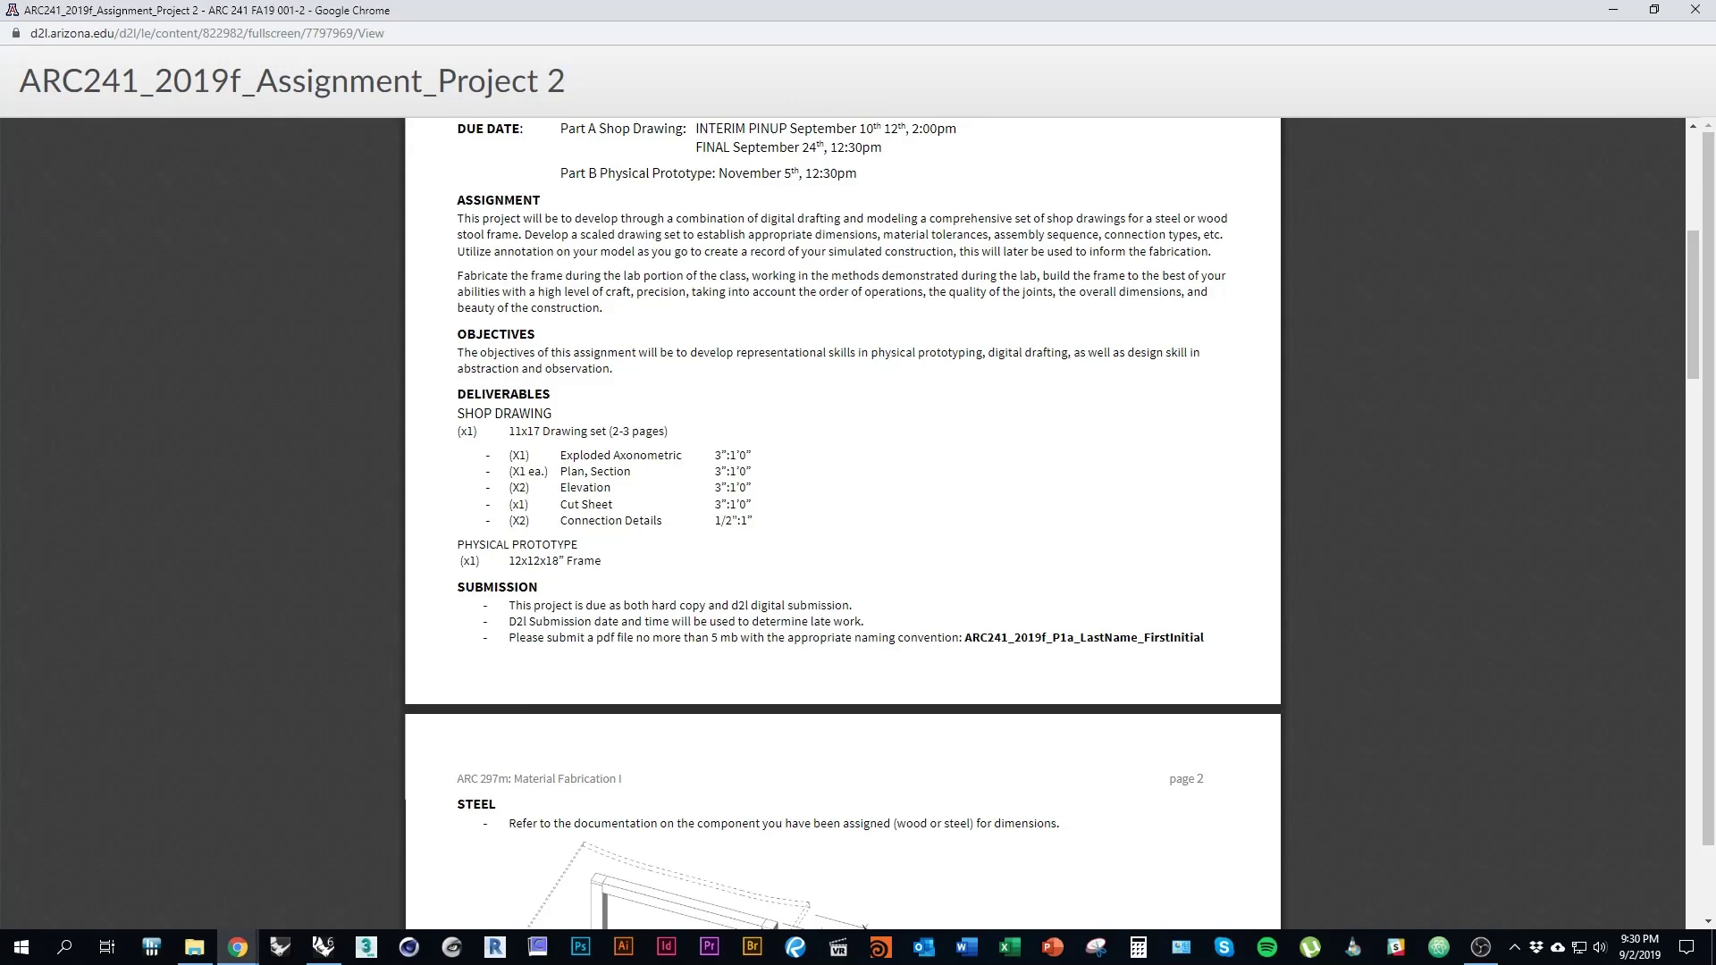
key("alt+Tab")
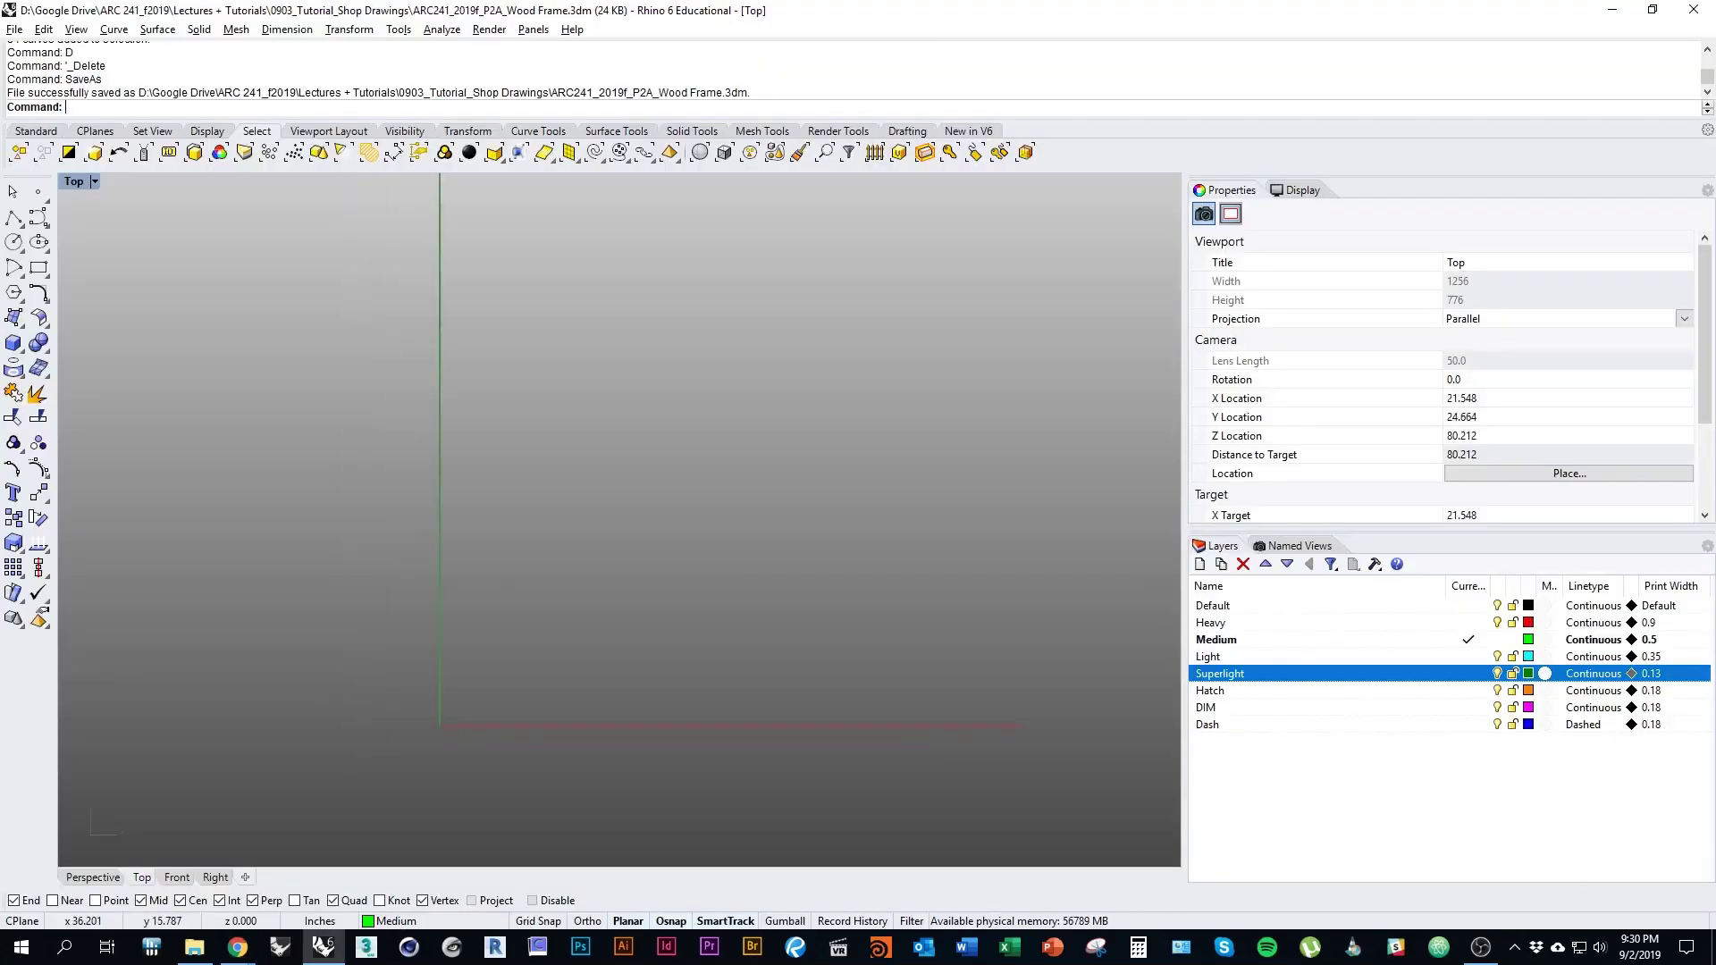
right_click_drag(624, 673, 708, 660)
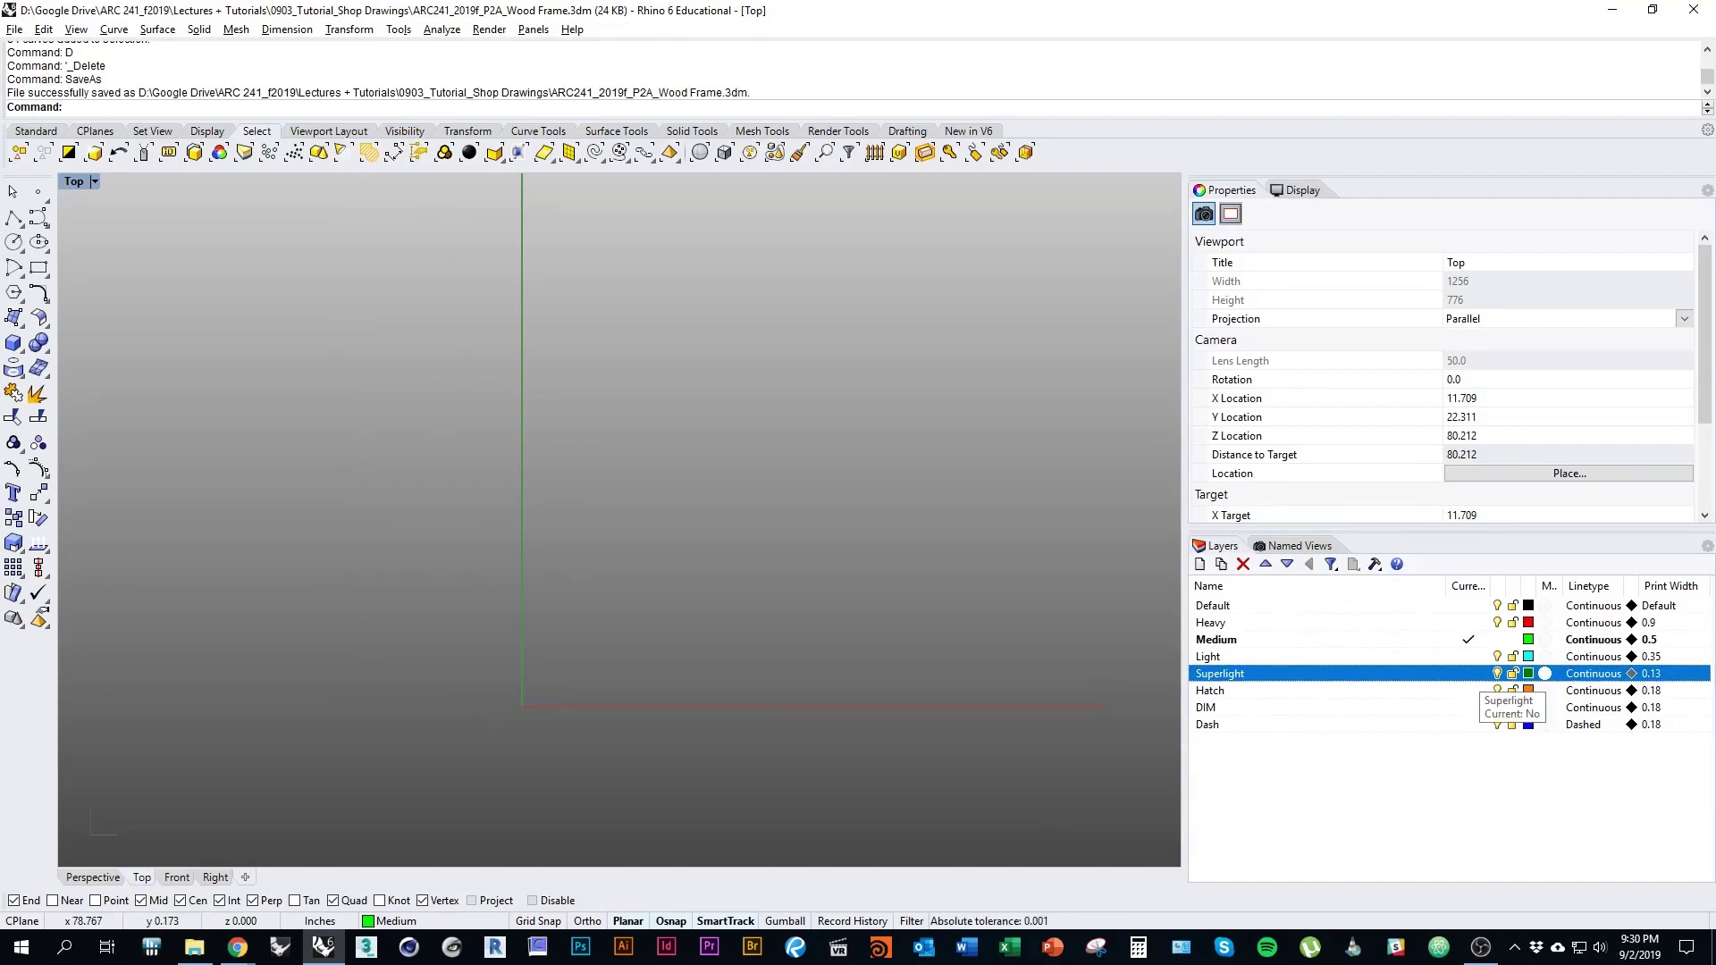
Make Superlight the current layer and draw a 12 by 12 inch square with the Rectangle command in the Top view
left_click(1468, 673)
right_click_drag(836, 659, 818, 696)
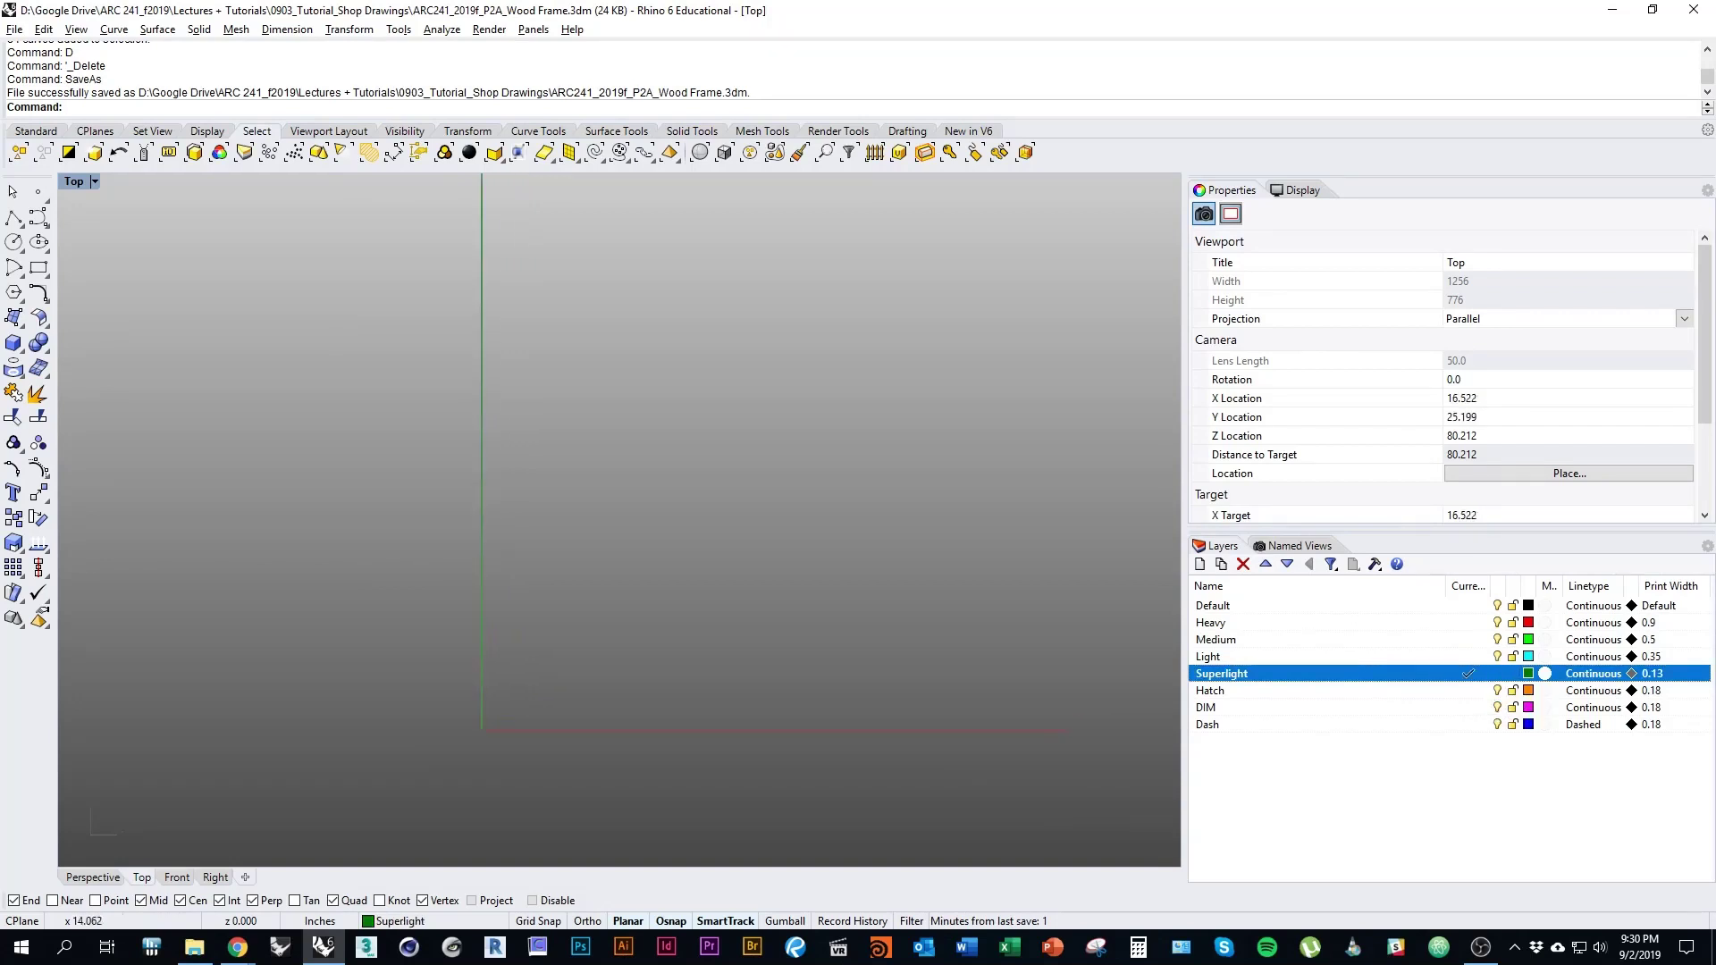
scroll(693, 534, "up", 3)
type("Rectangle")
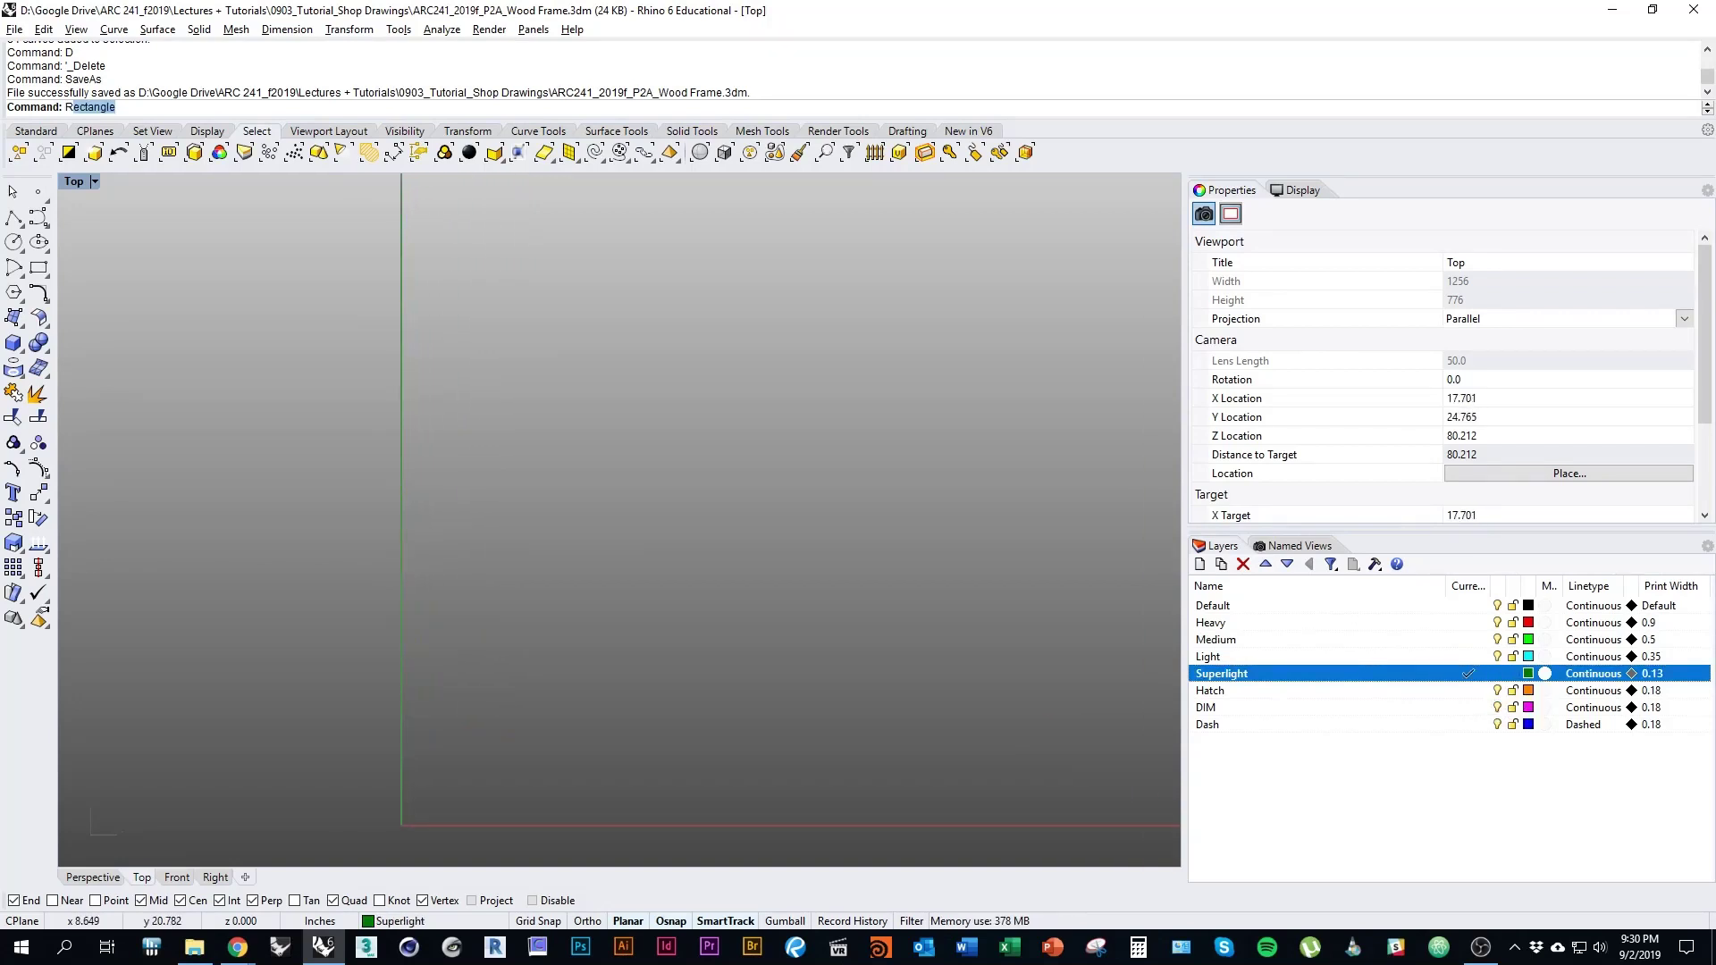
key("Return")
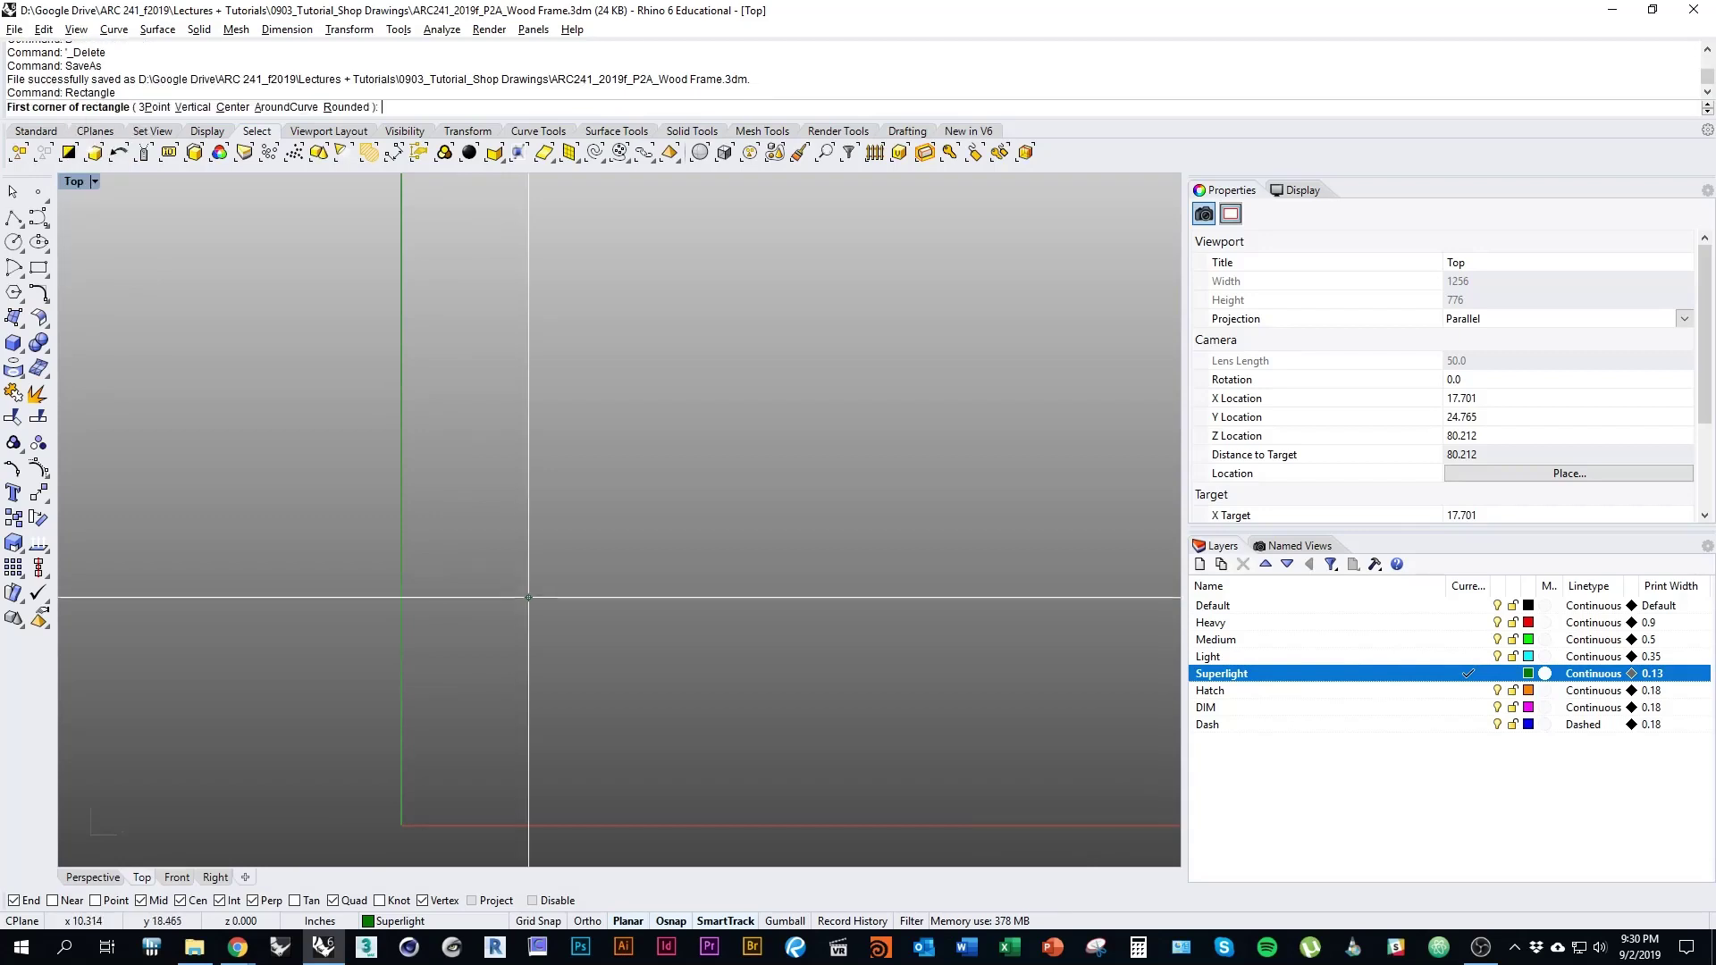
left_click(490, 474)
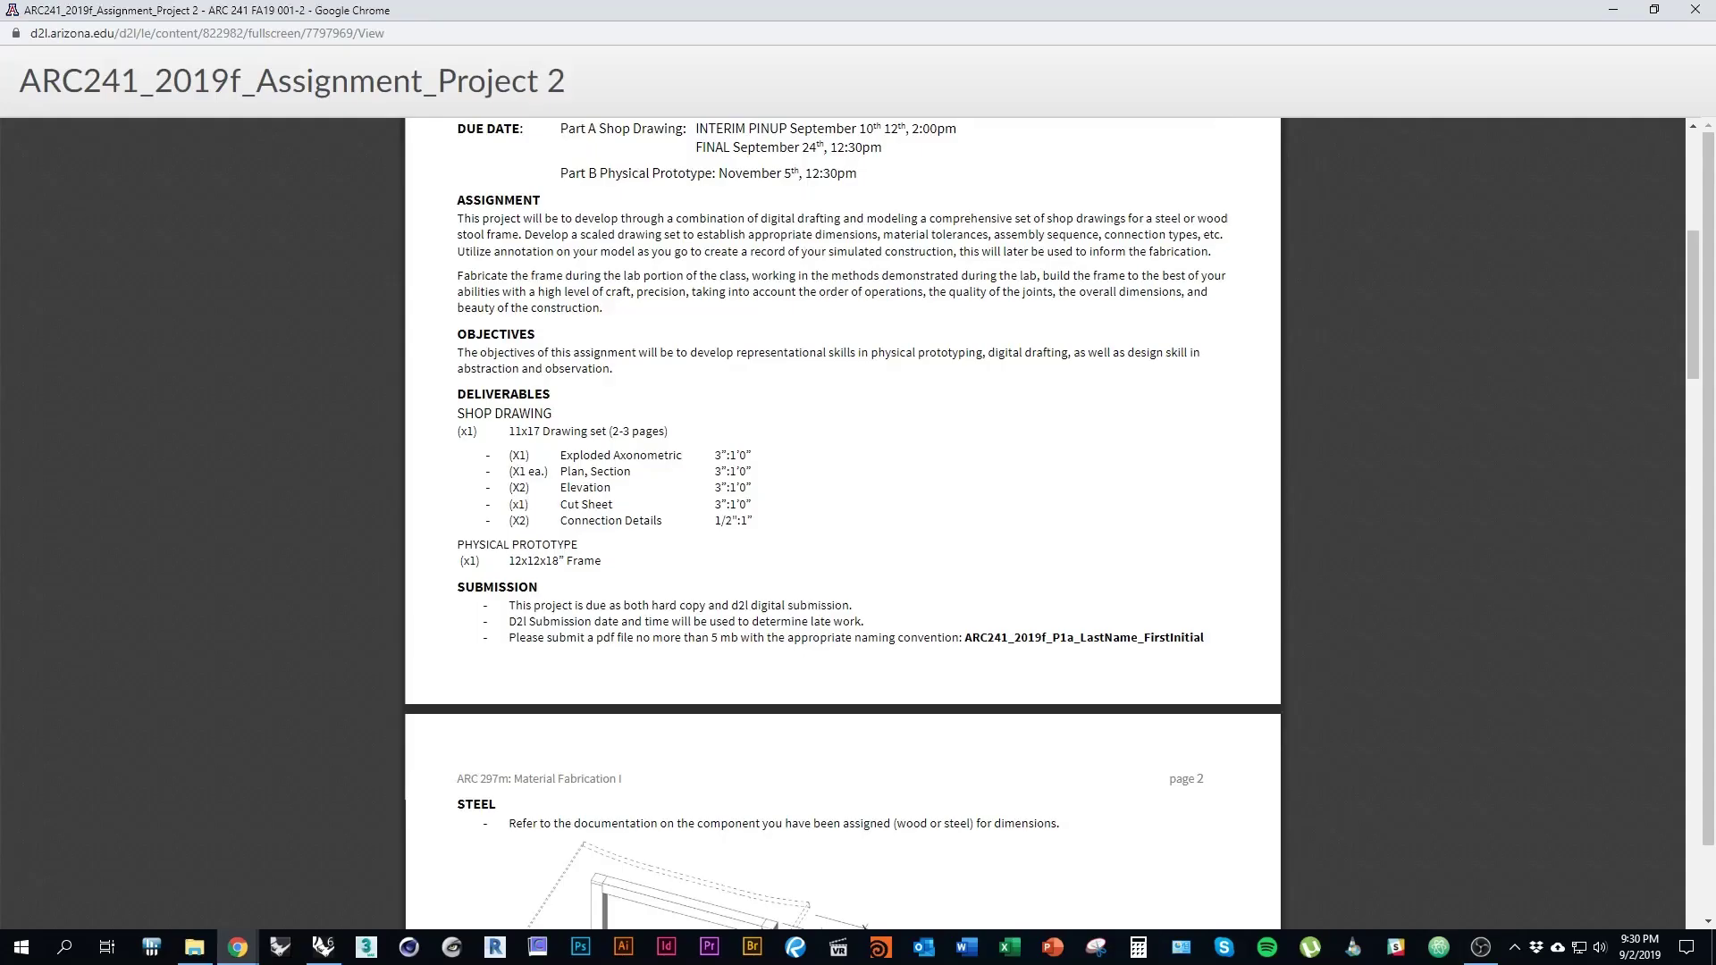
scroll(843, 523, "down", 19)
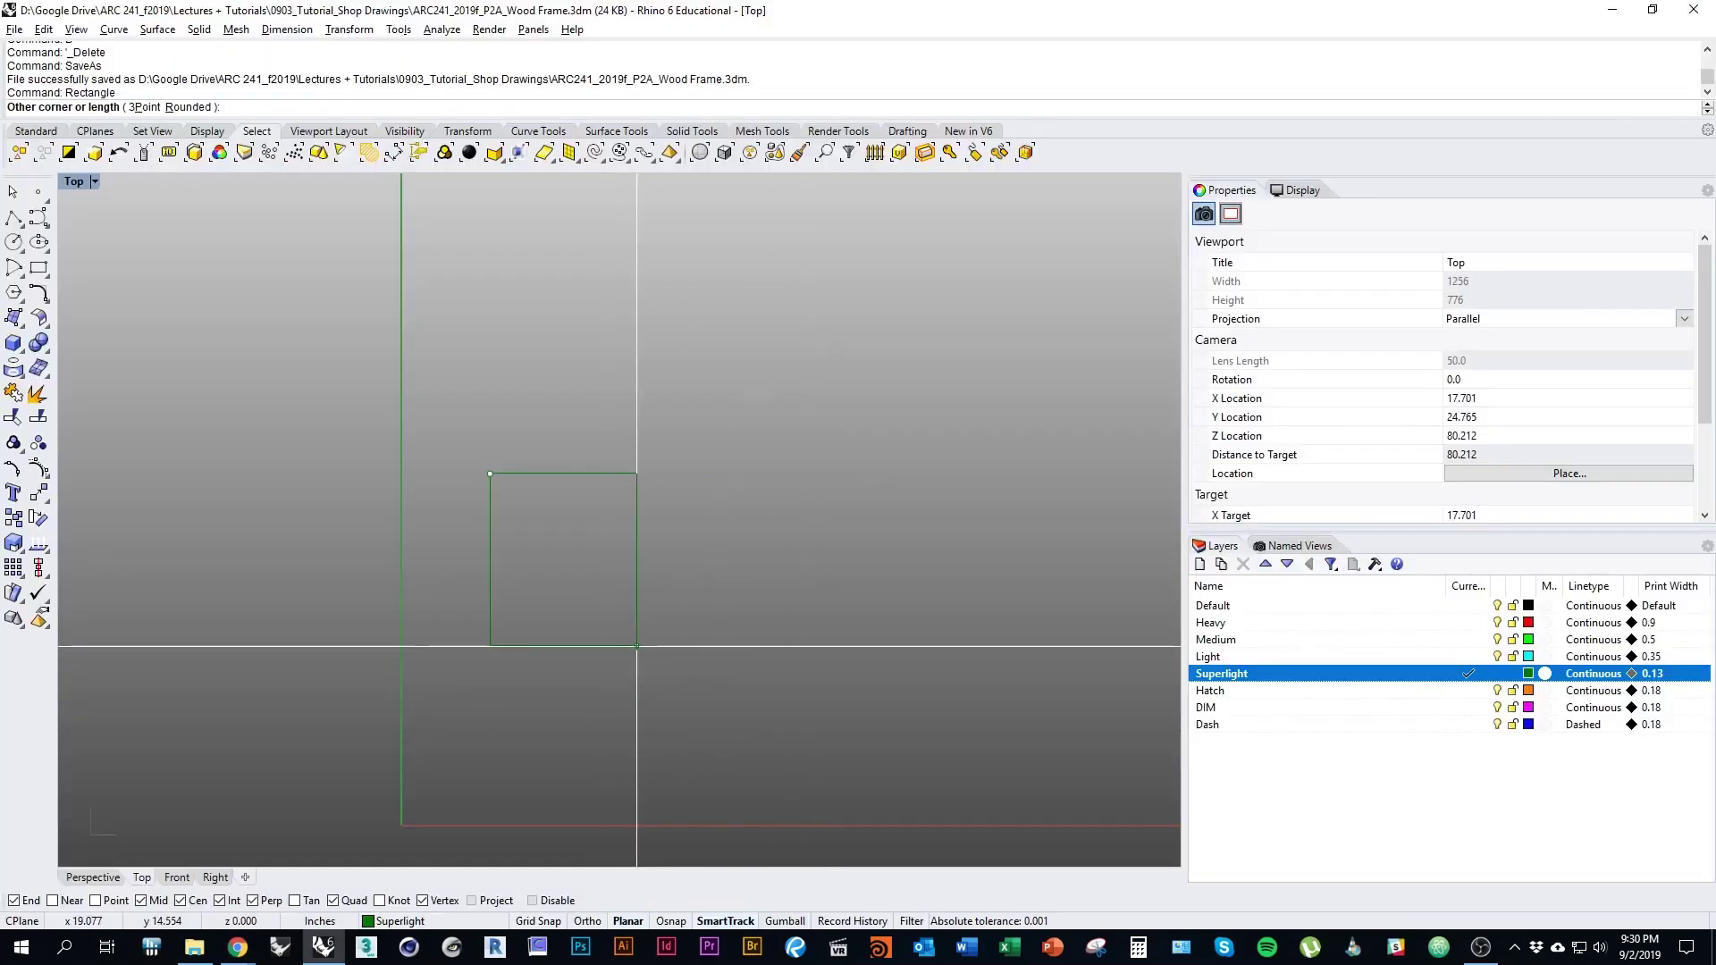
type("12")
key("Return")
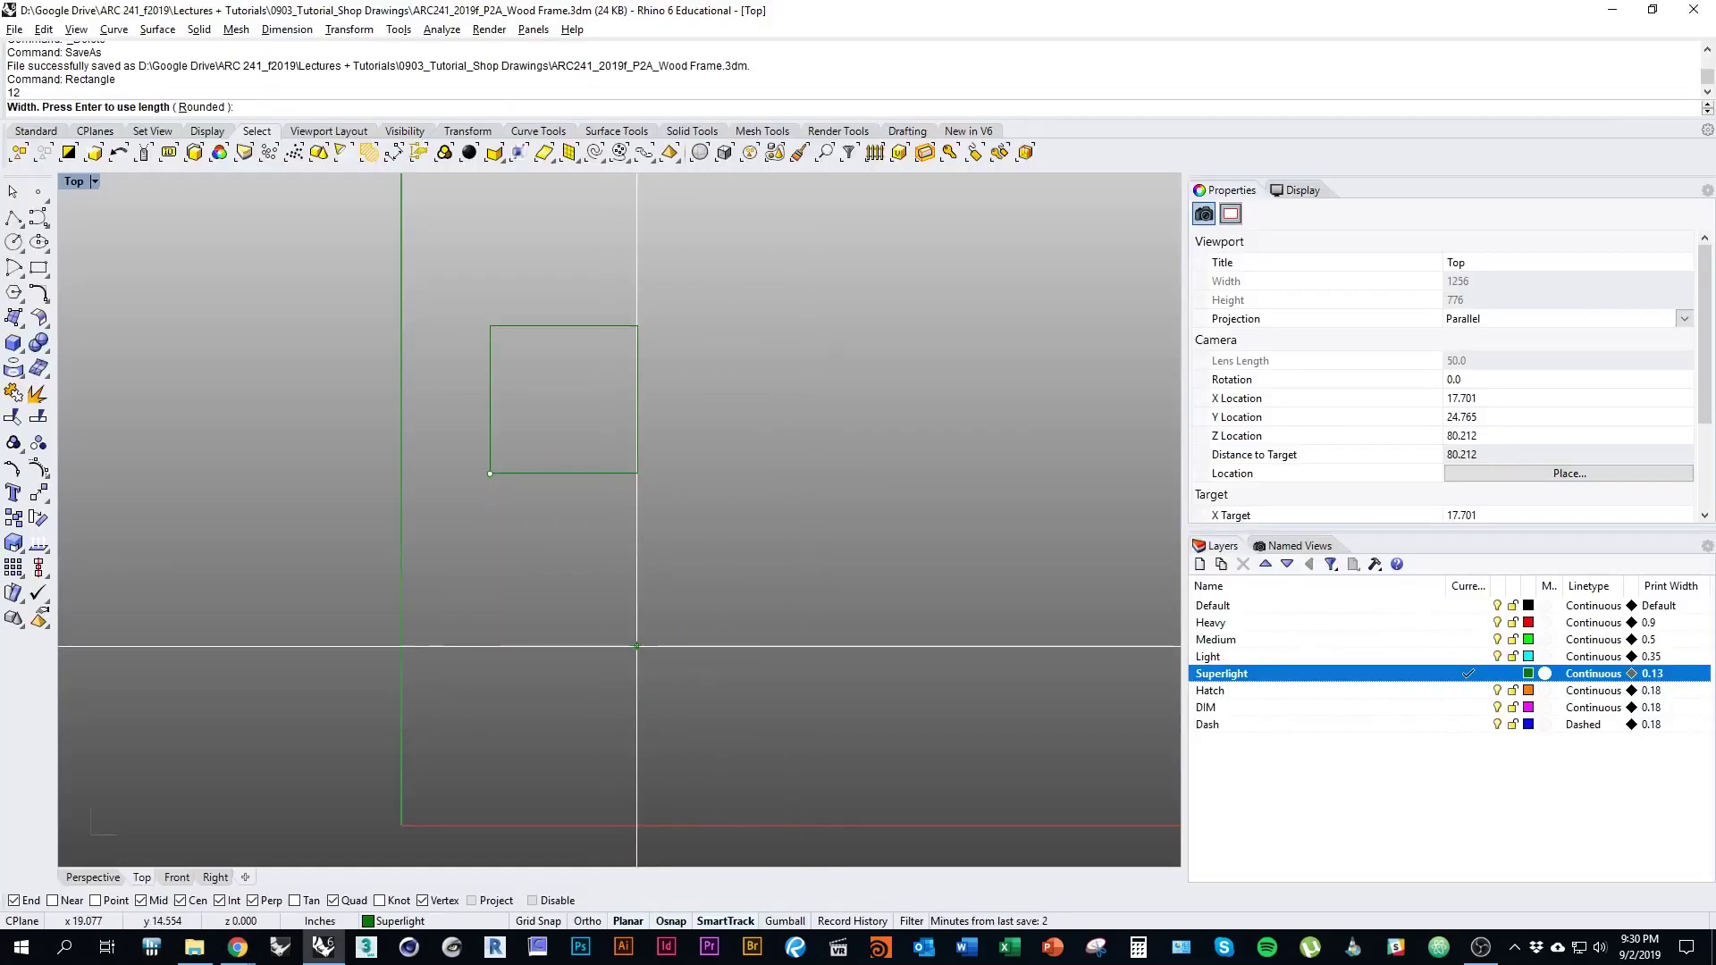
type("12")
key("Return")
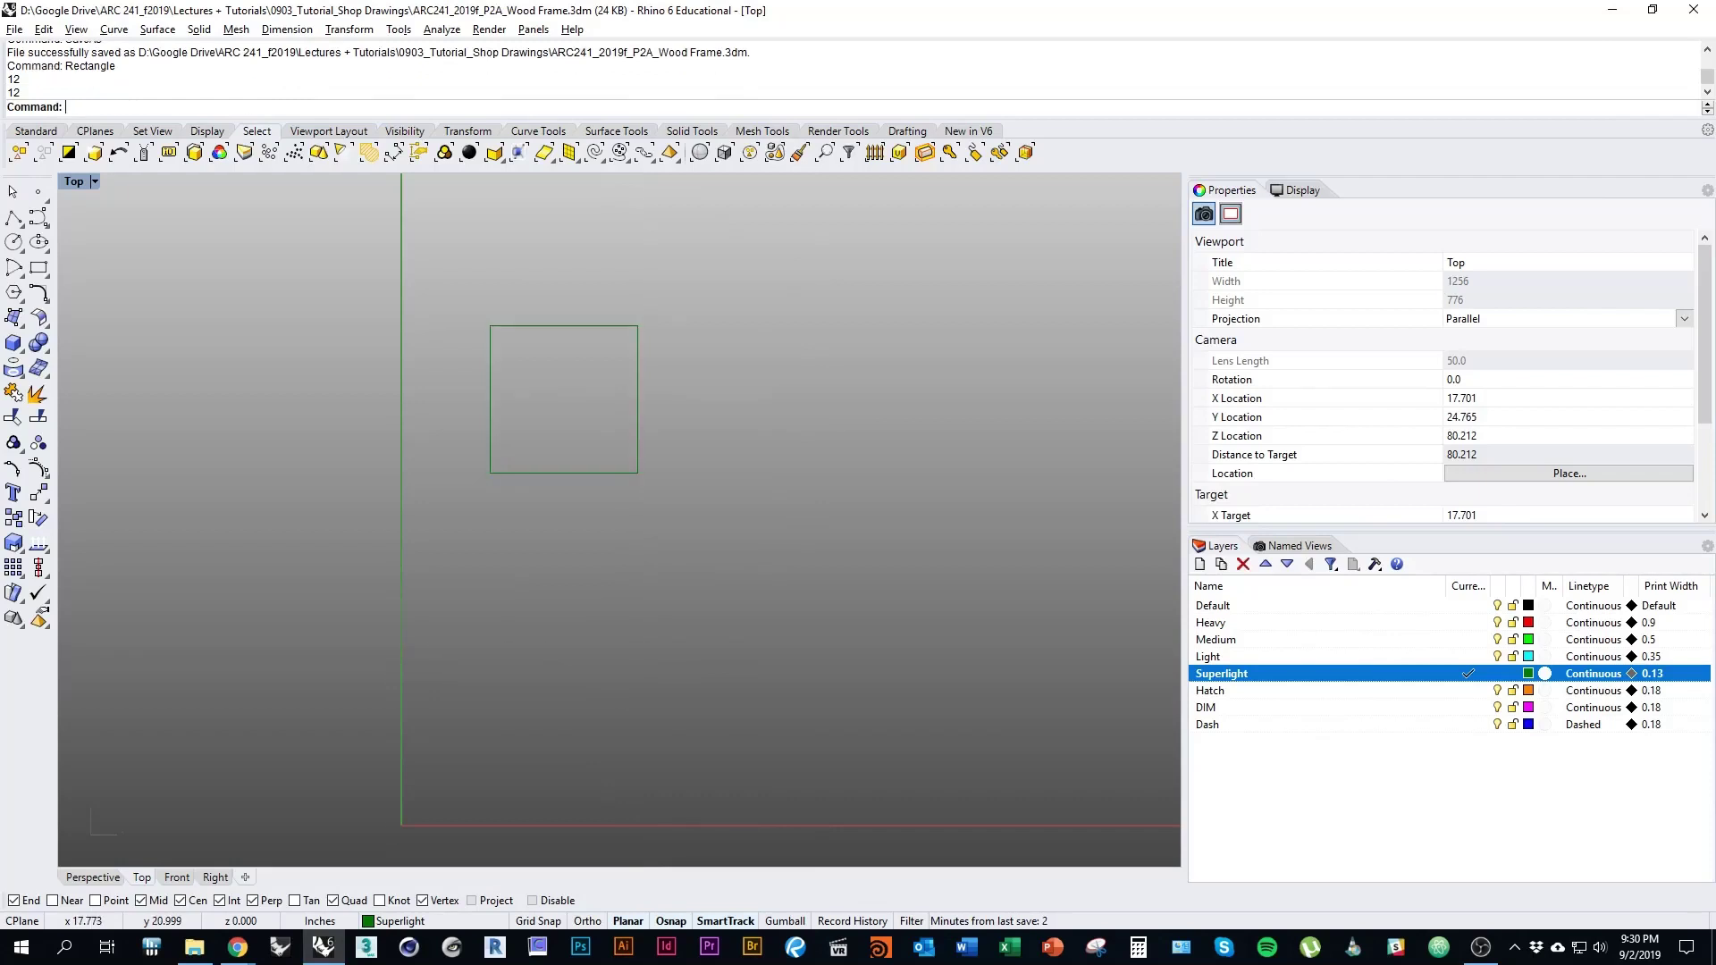
Make Medium the current layer and draw two diagonal lines joining the opposite corners of the square
right_click_drag(581, 363, 570, 449)
scroll(571, 449, "up", 2)
right_click_drag(581, 529, 647, 540)
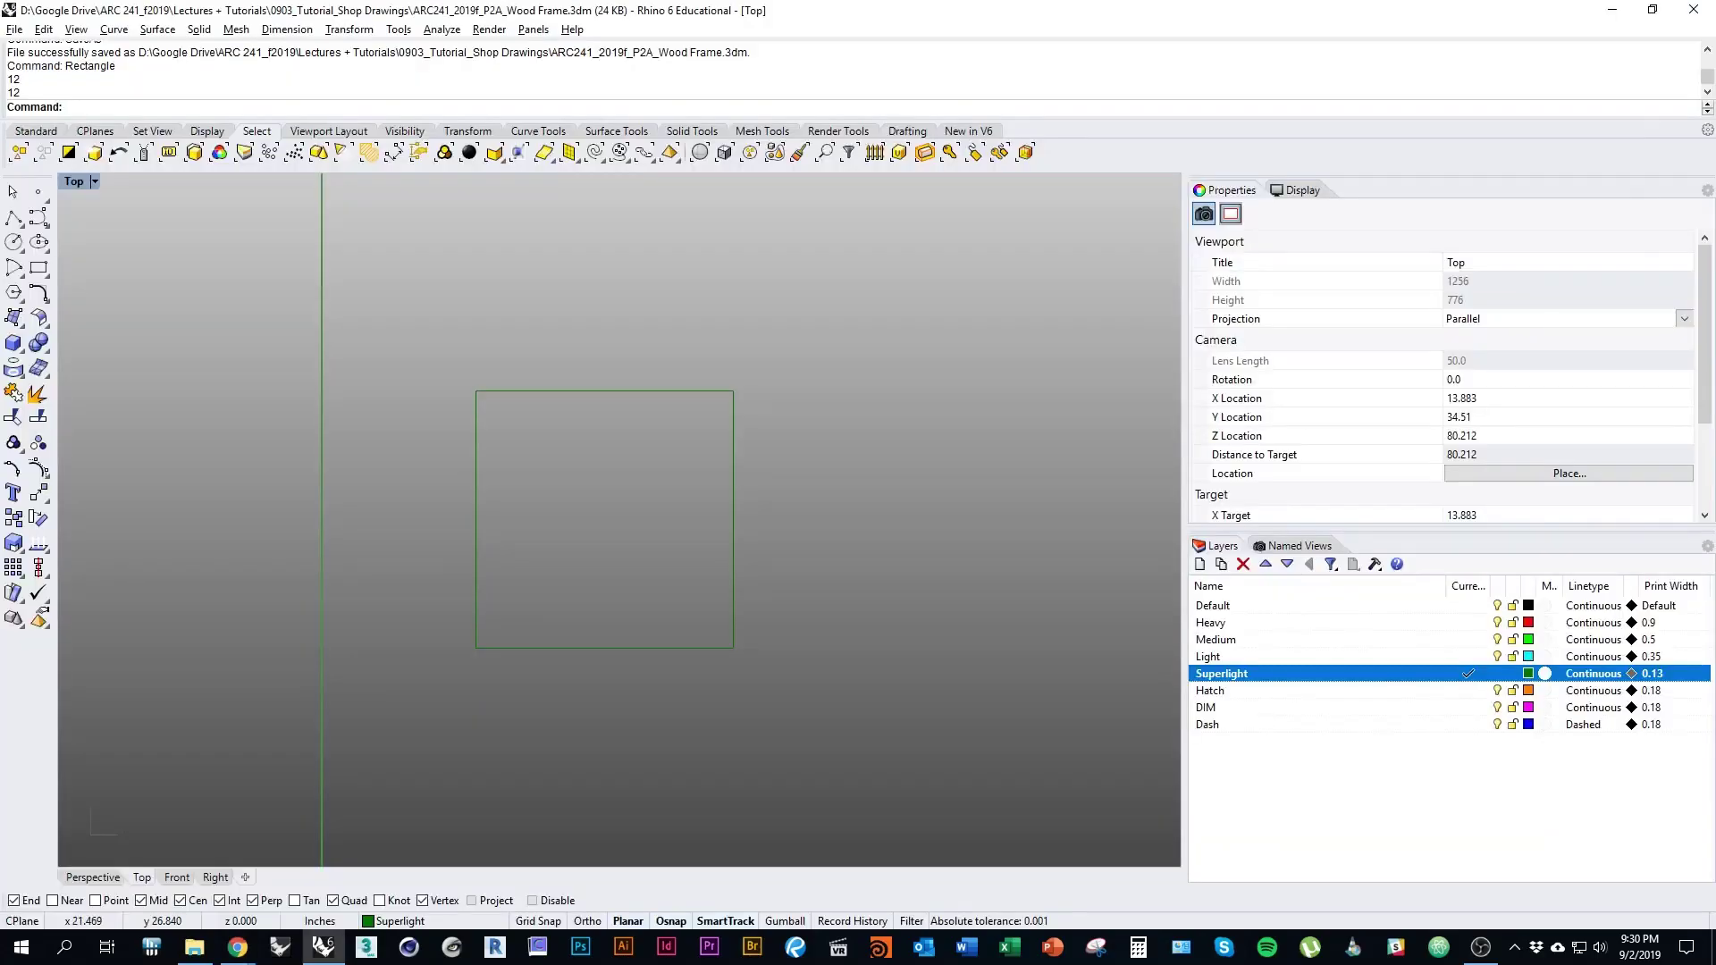
key("alt+Tab")
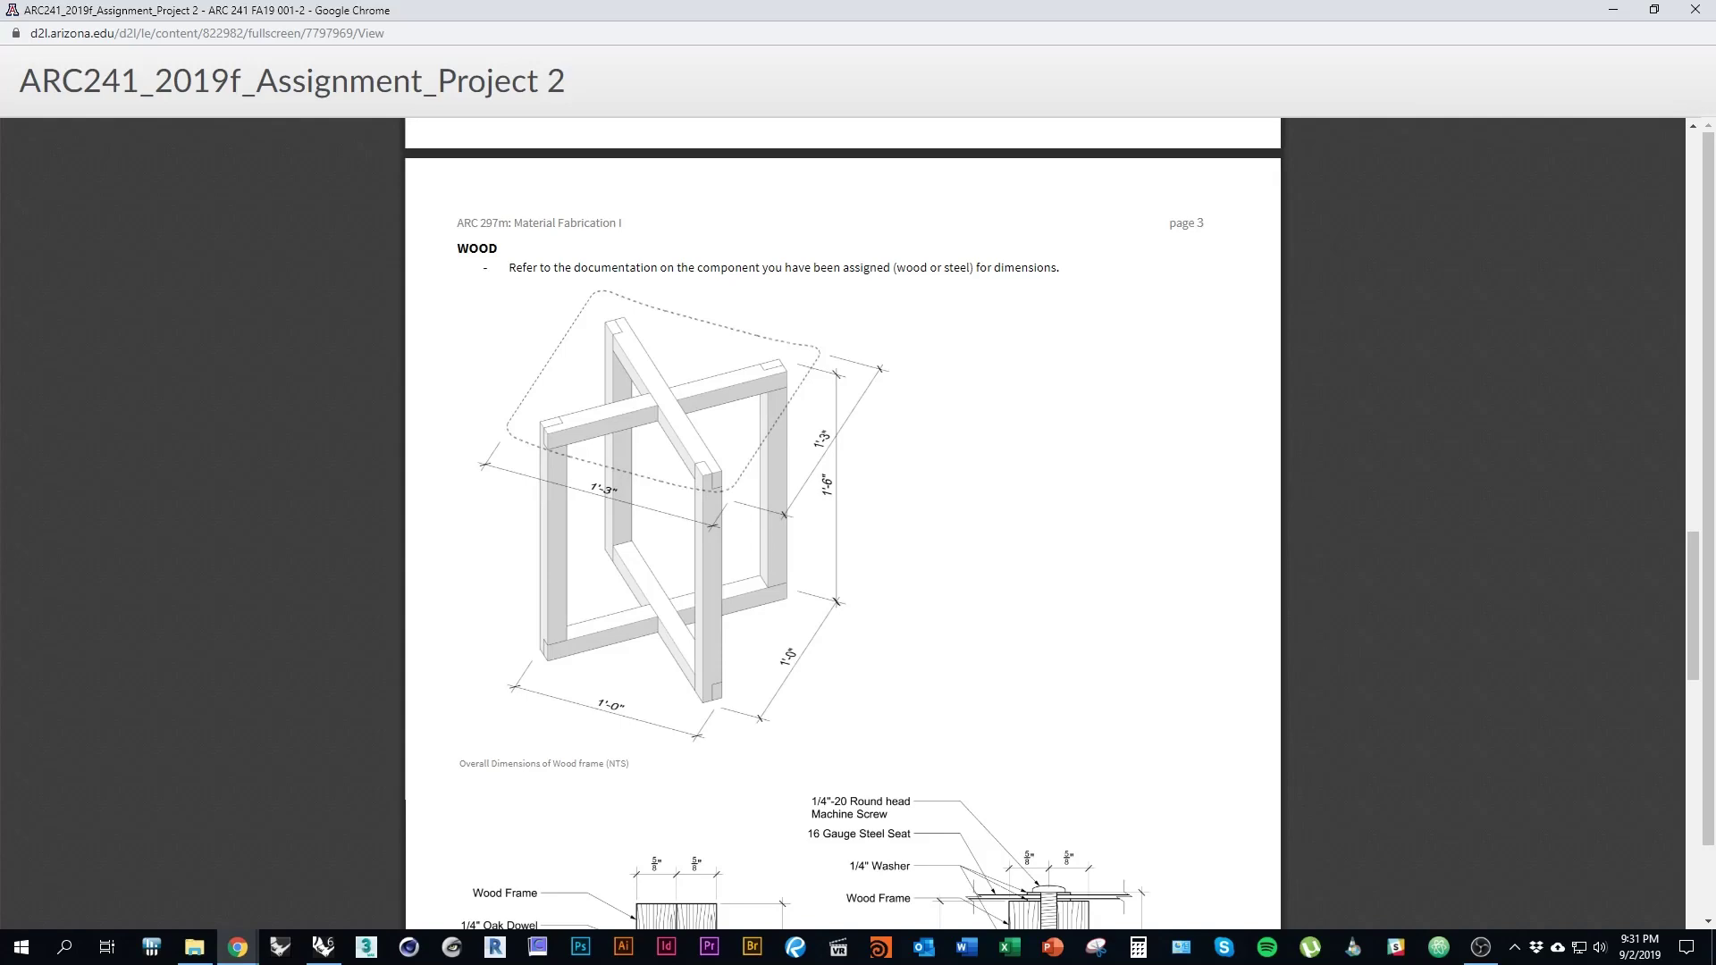
key("alt+Tab")
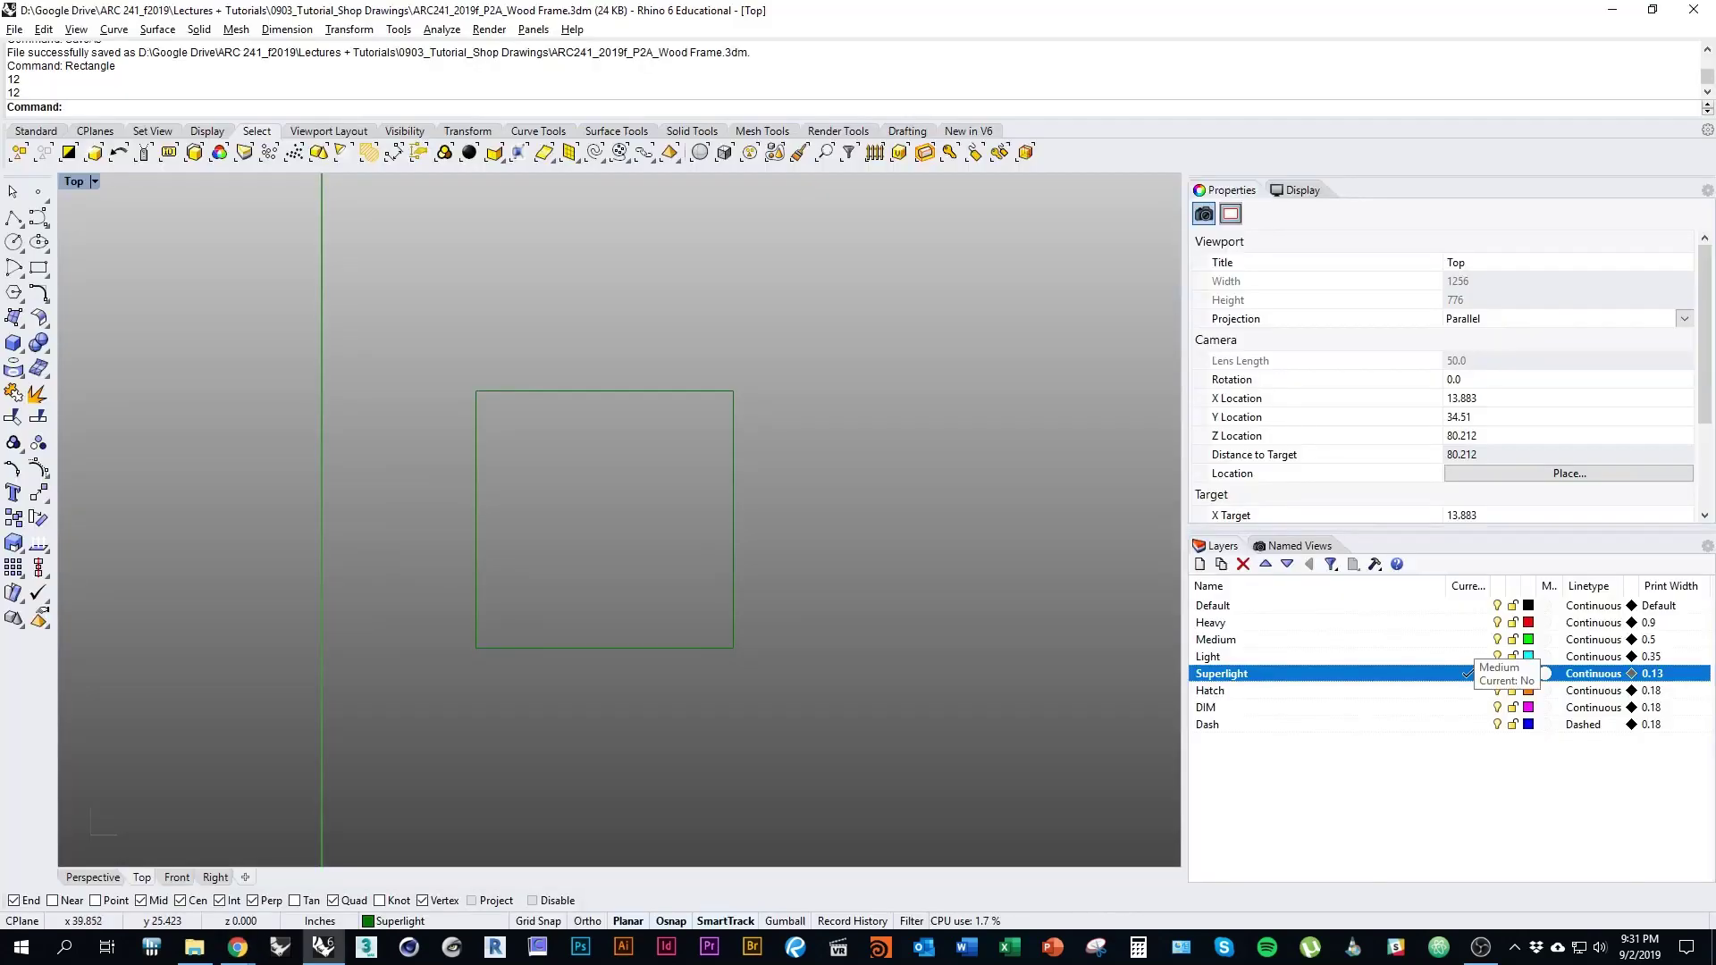
left_click(1467, 639)
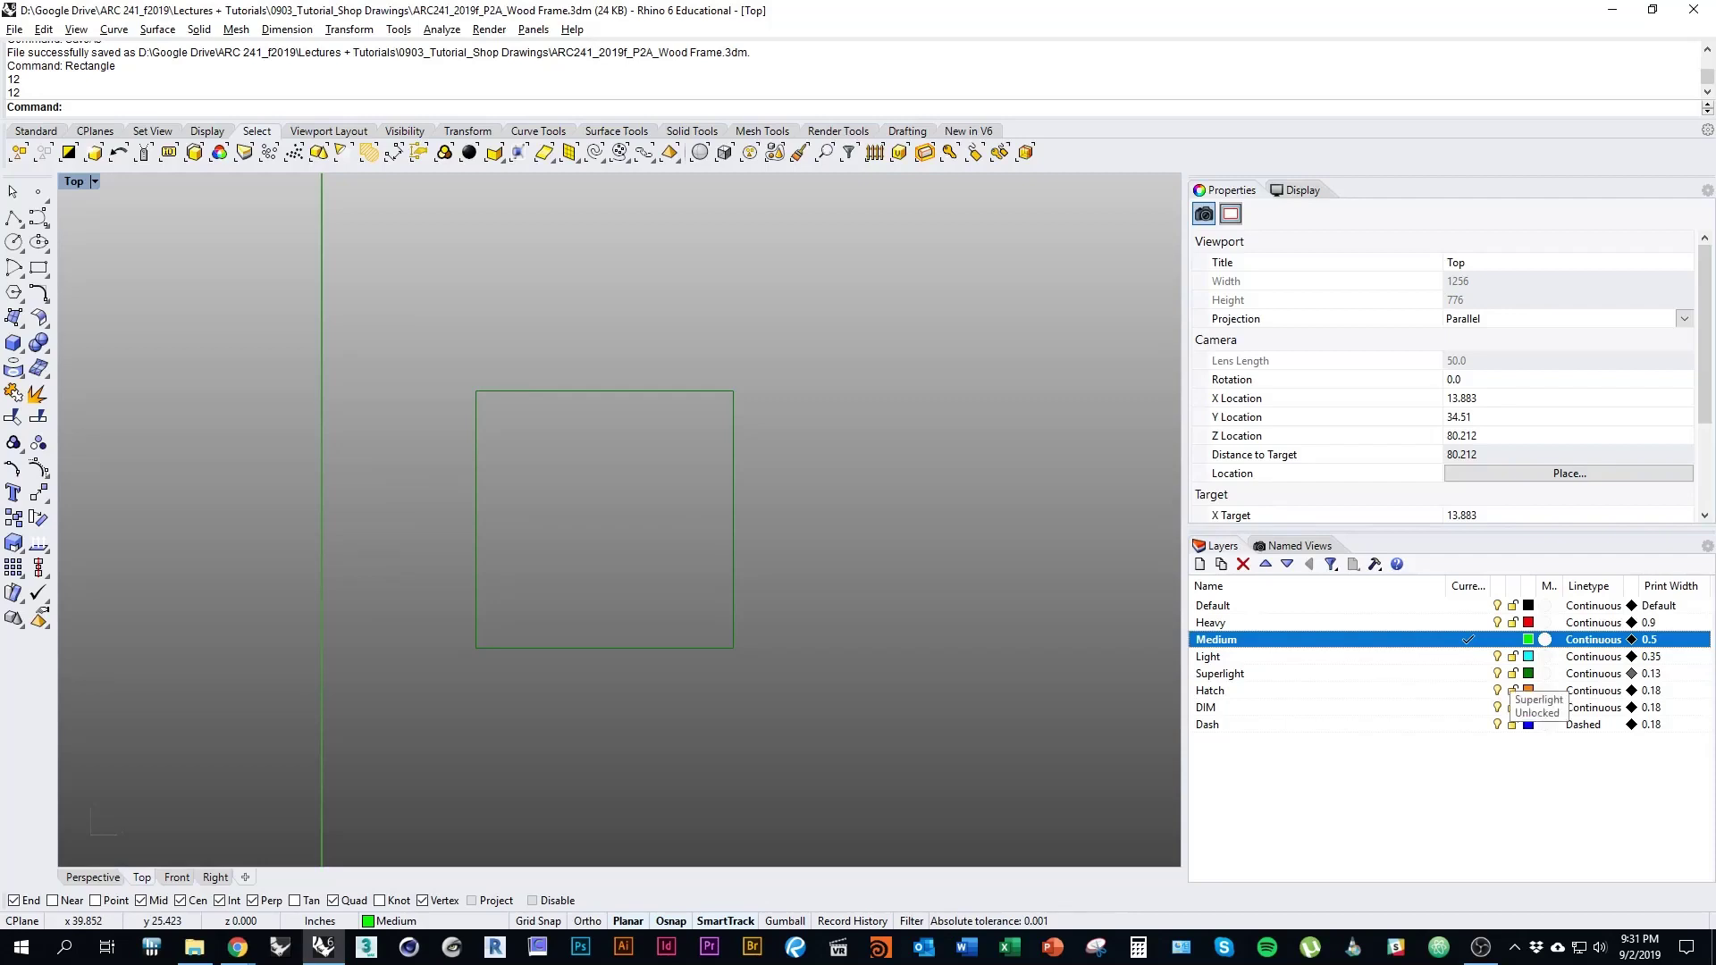
type("line")
key("Return")
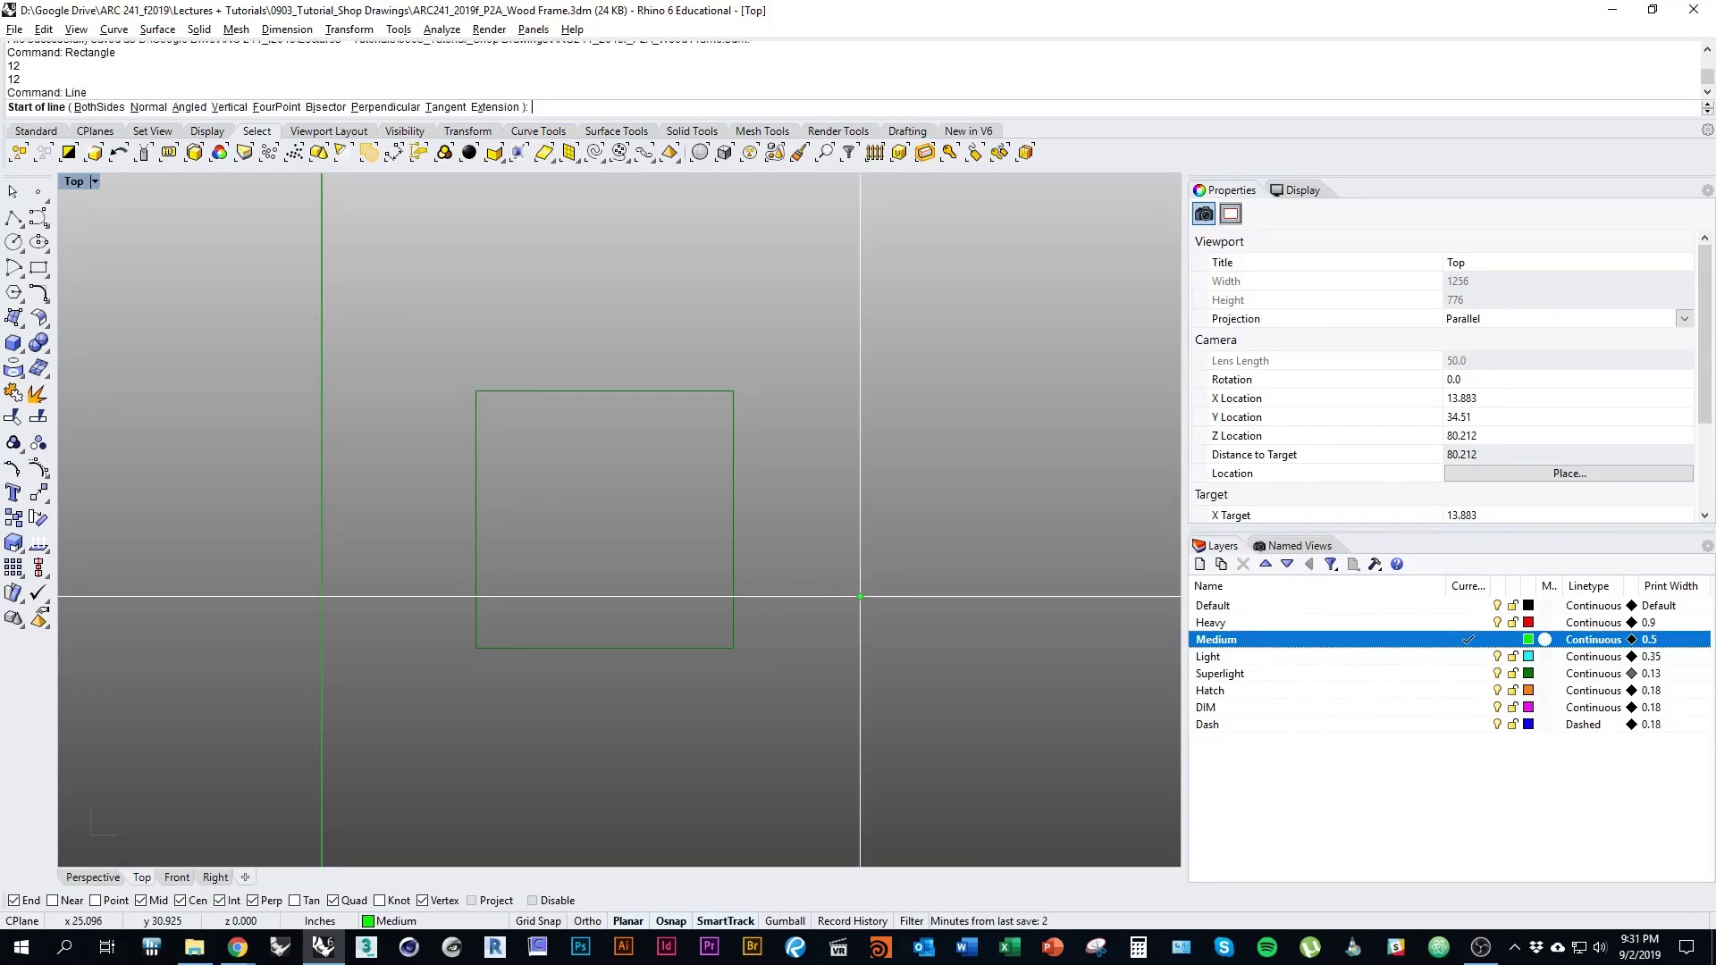
left_click(477, 646)
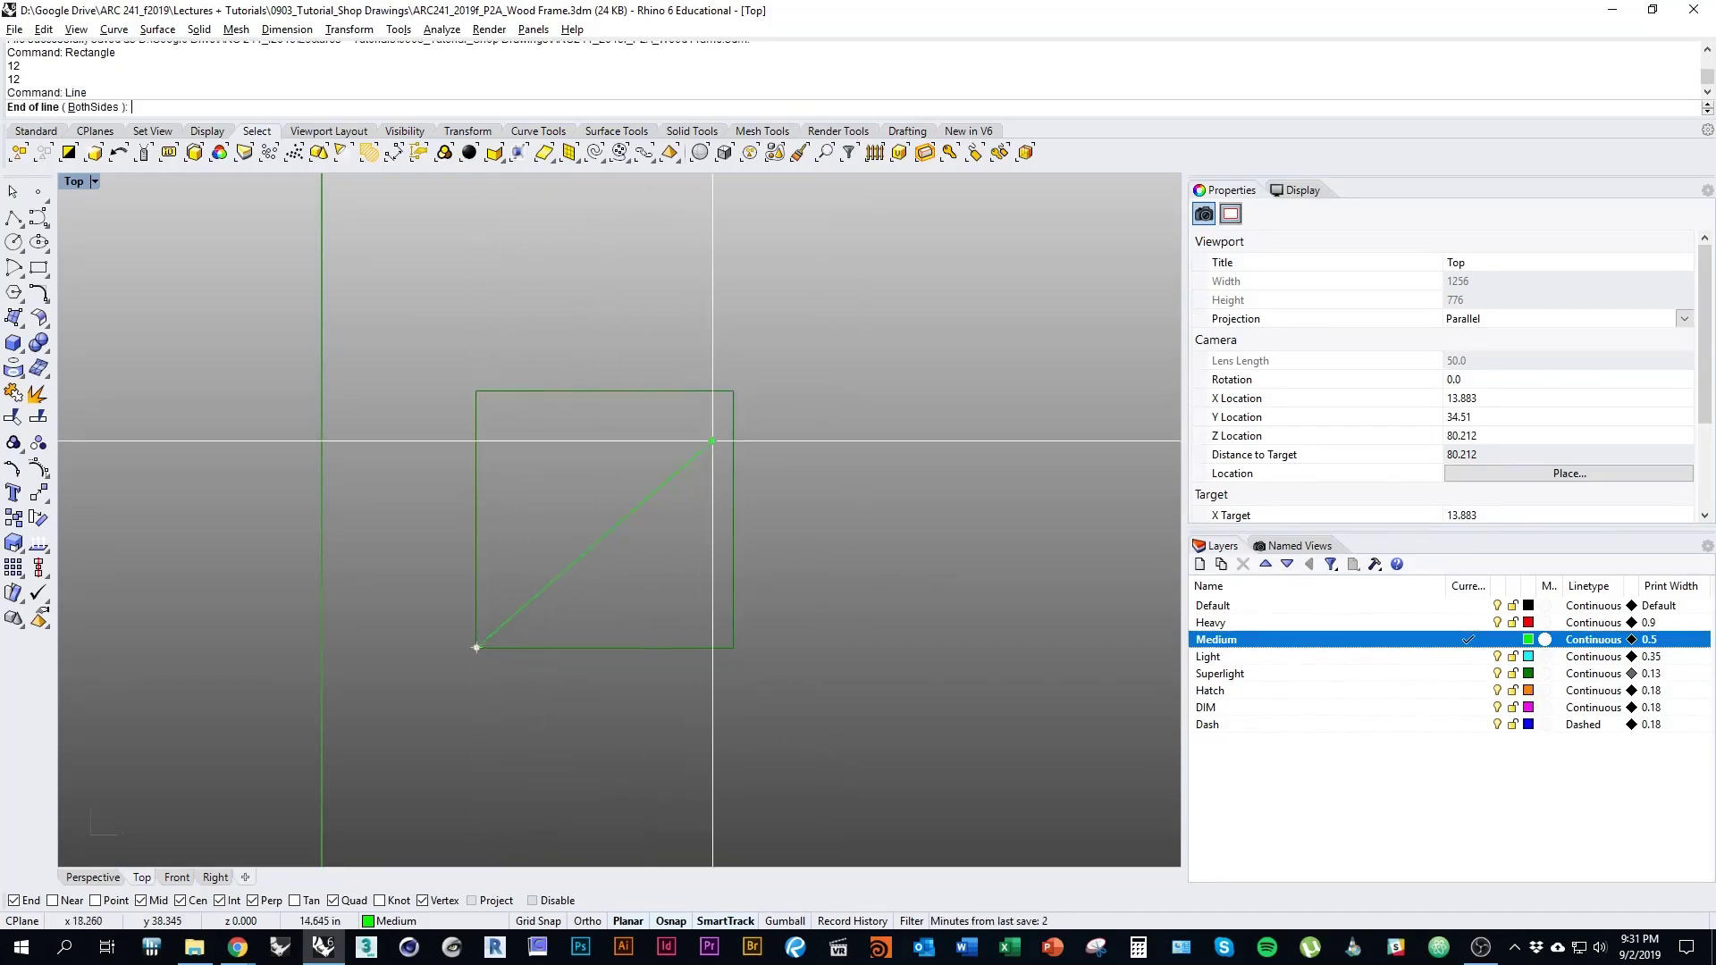
left_click(732, 392)
key("Return")
left_click(733, 646)
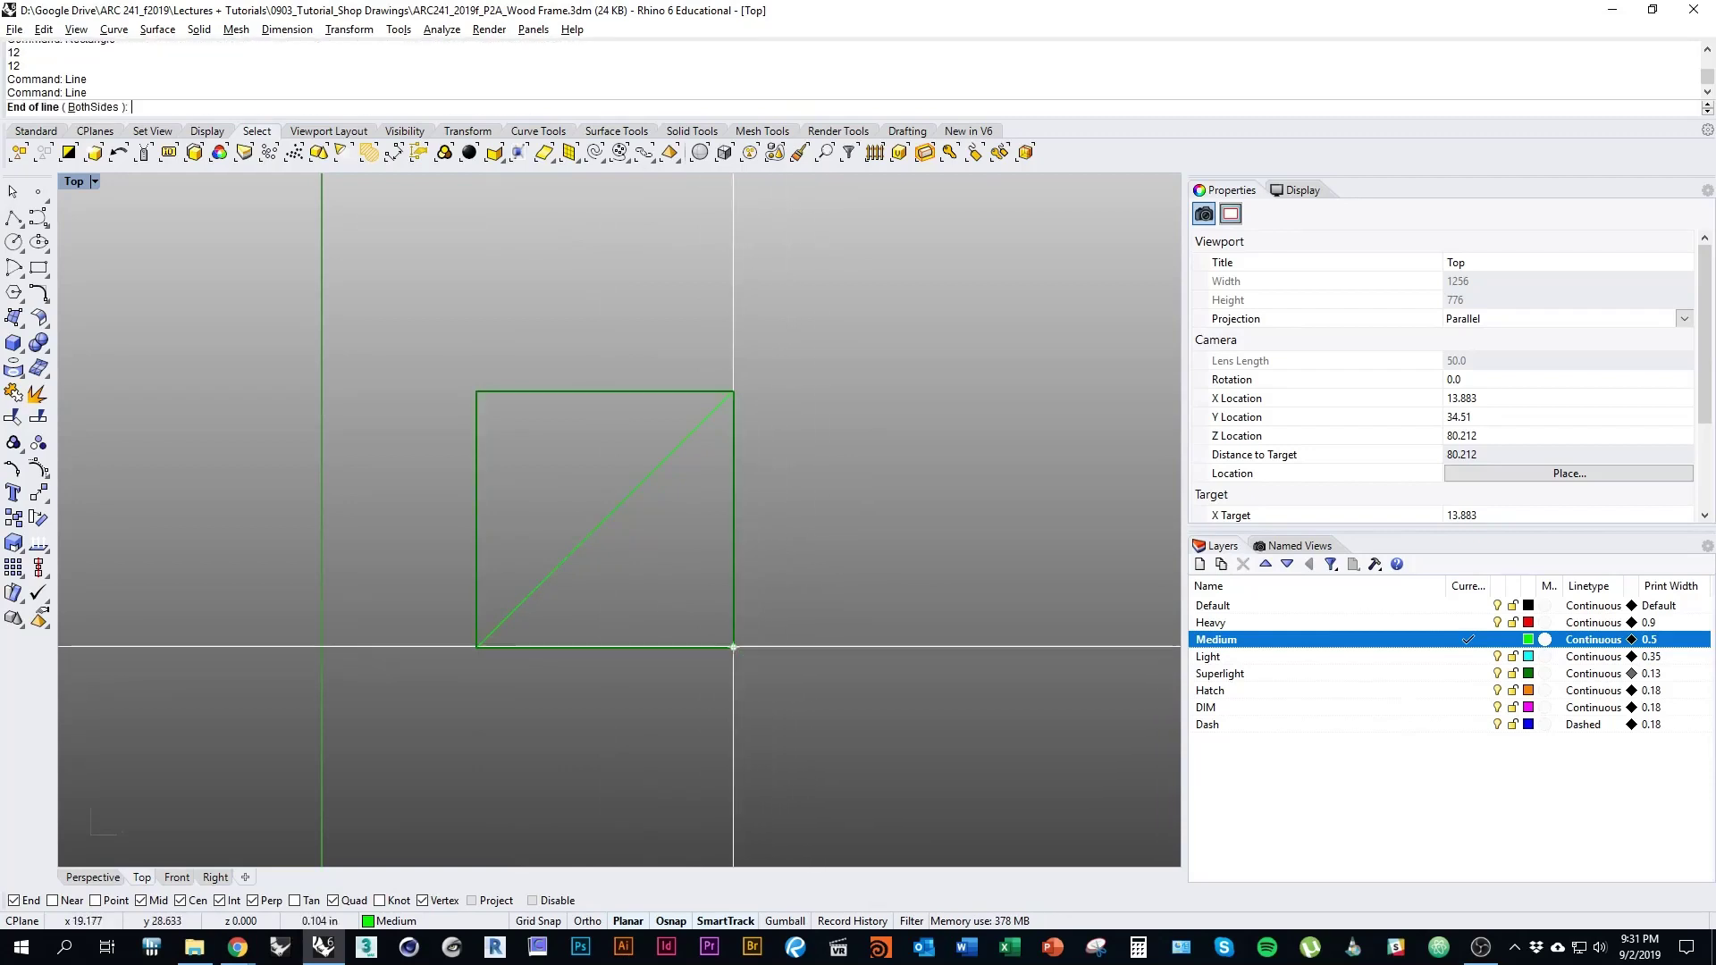
left_click(477, 391)
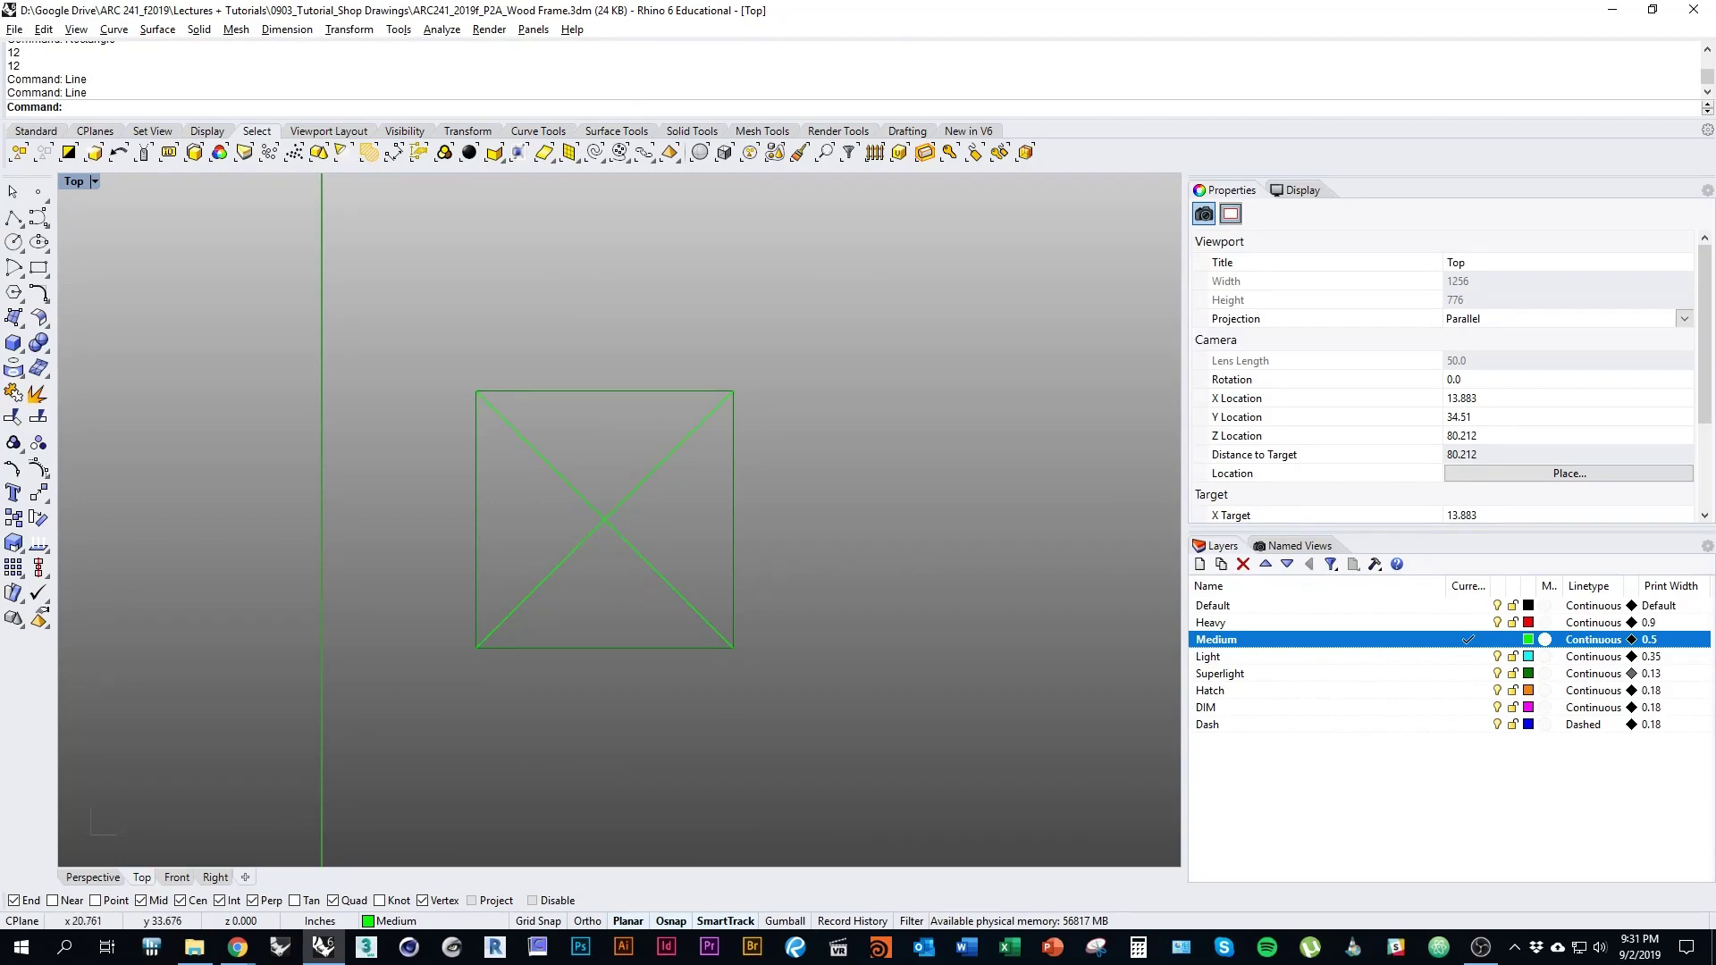
Check the wood frame's overall dimensions in the Chrome assignment document and return to Rhino
right_click_drag(616, 753, 676, 738)
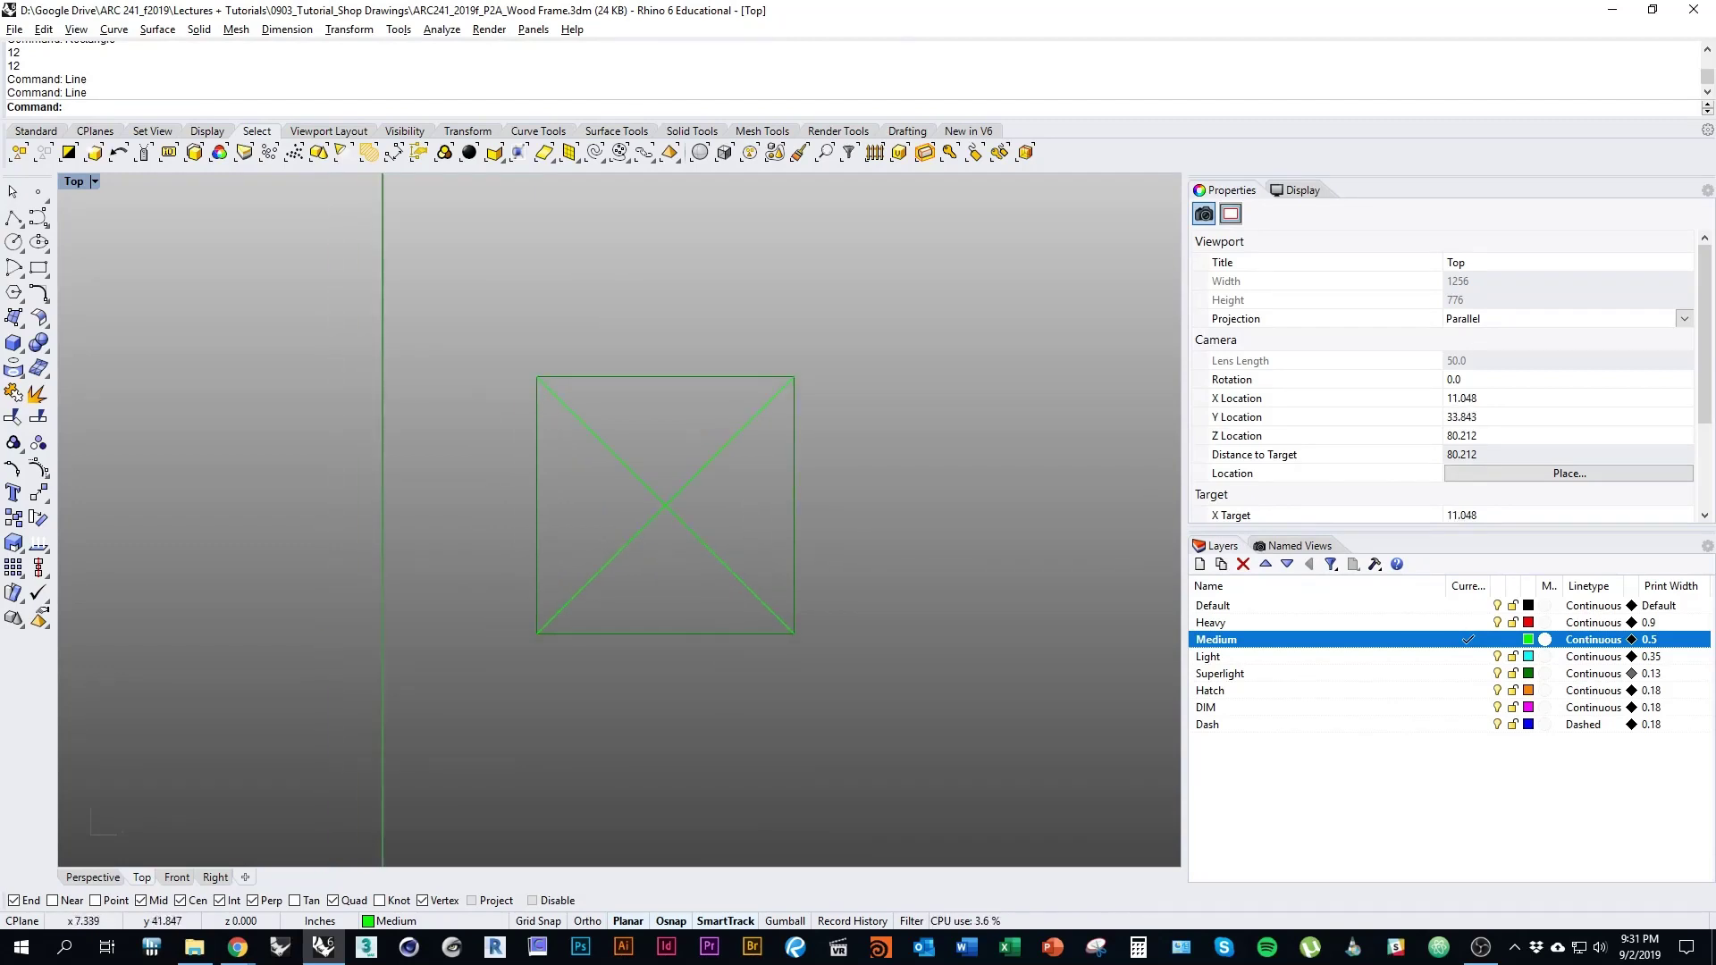
key("alt+Tab")
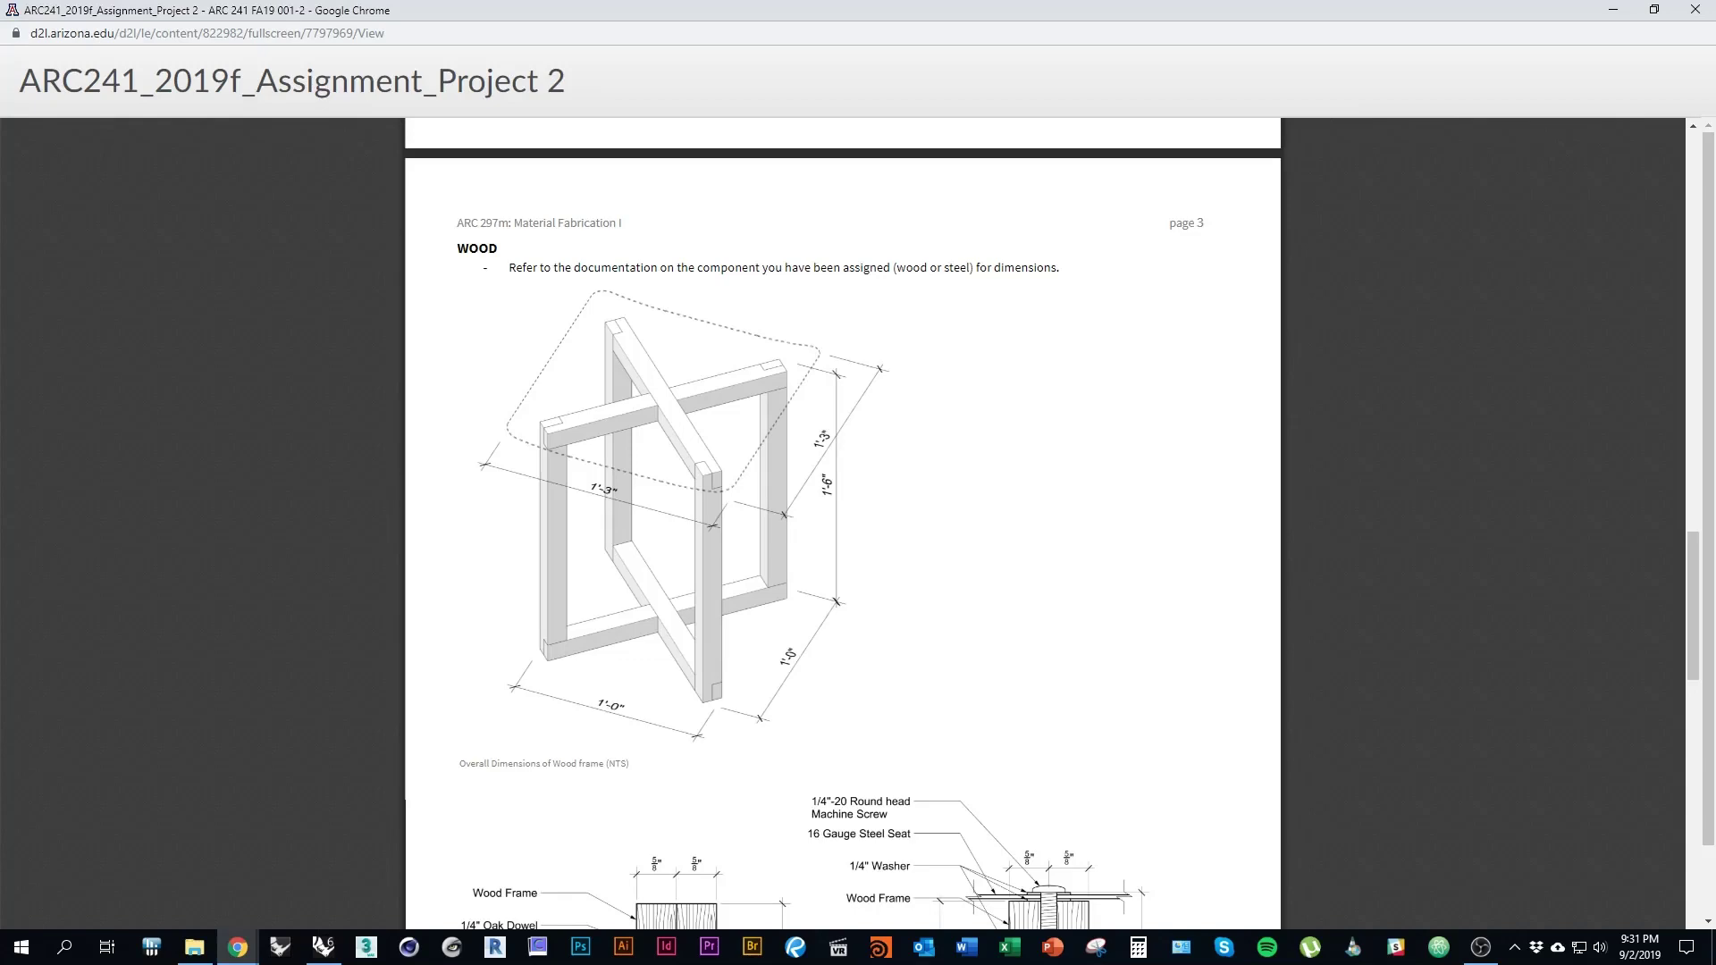
key("alt+Tab")
Start an Offset of the diagonal from the square's upper-left to lower-right corner, and check the wood connection detail in the Chrome assignment
left_click(554, 472)
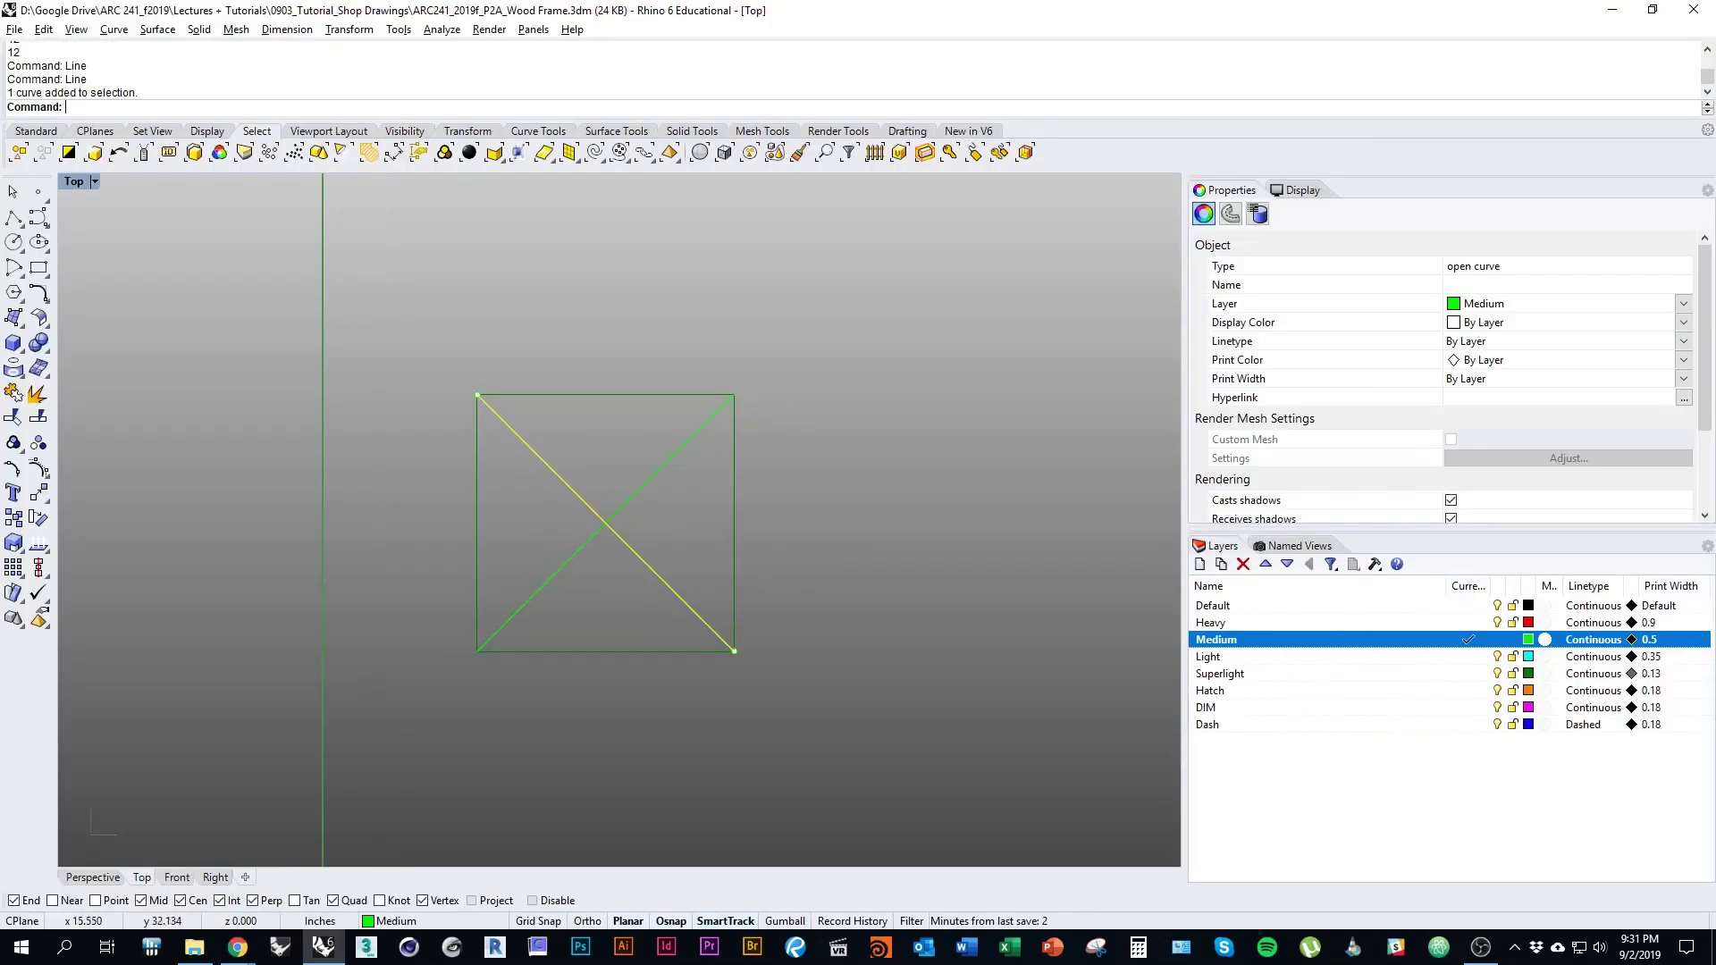
right_click_drag(622, 527, 653, 483)
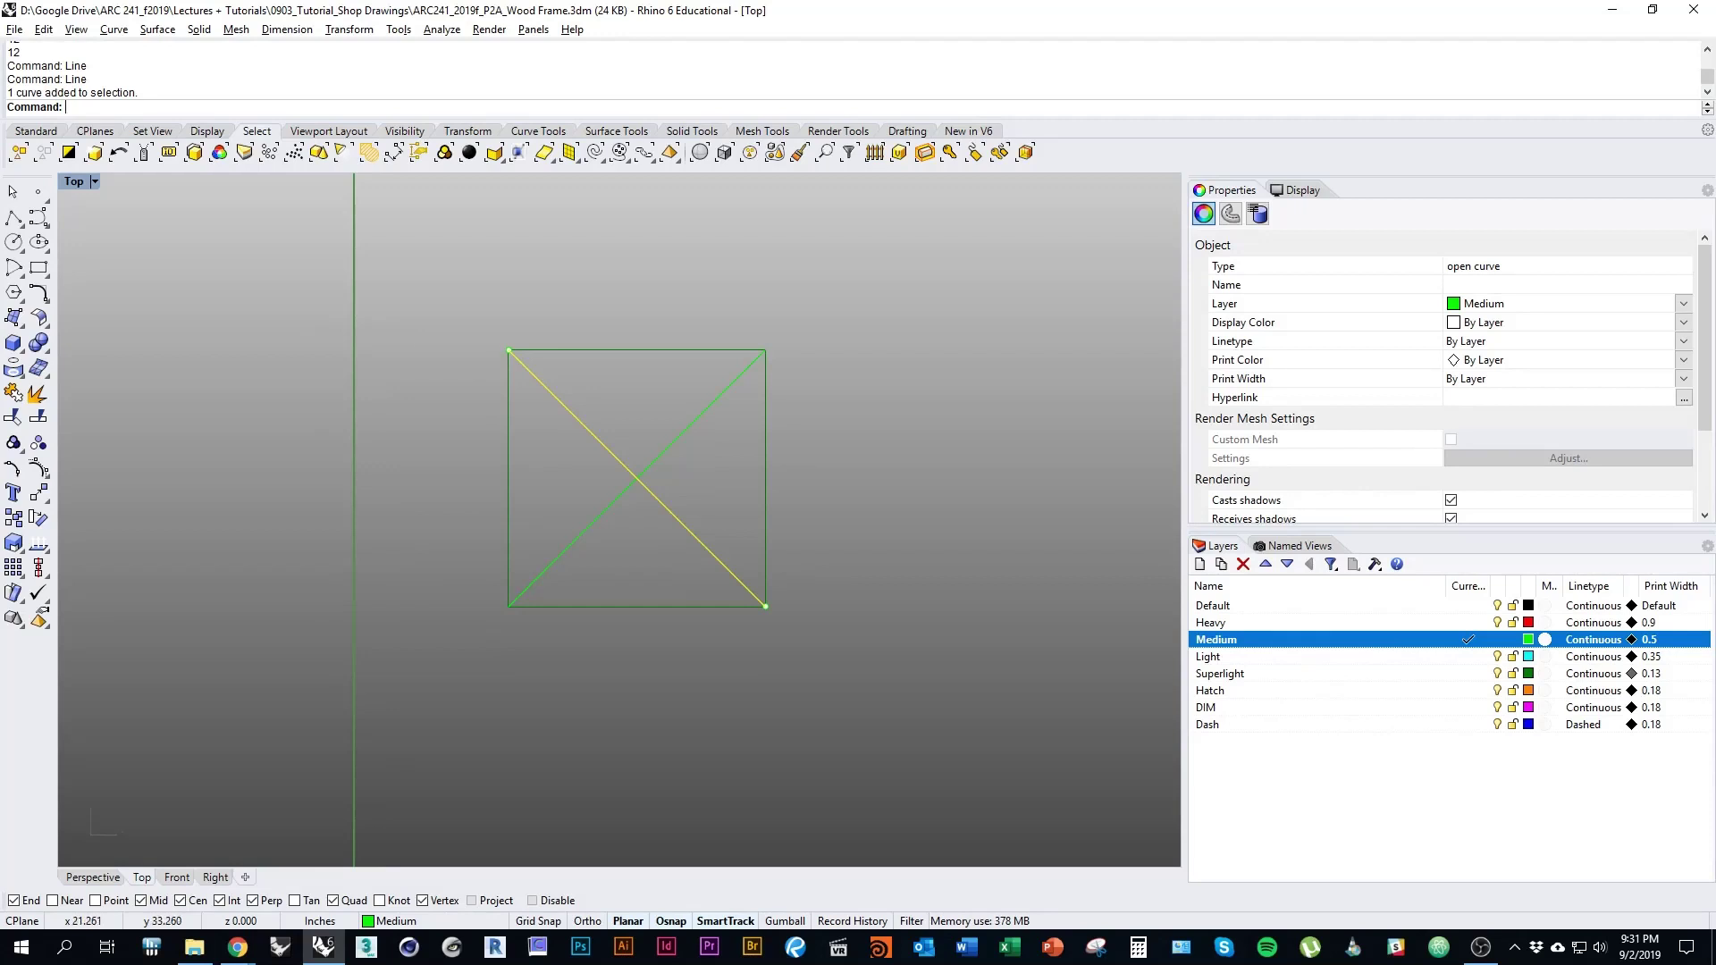
right_click_drag(681, 527, 747, 483)
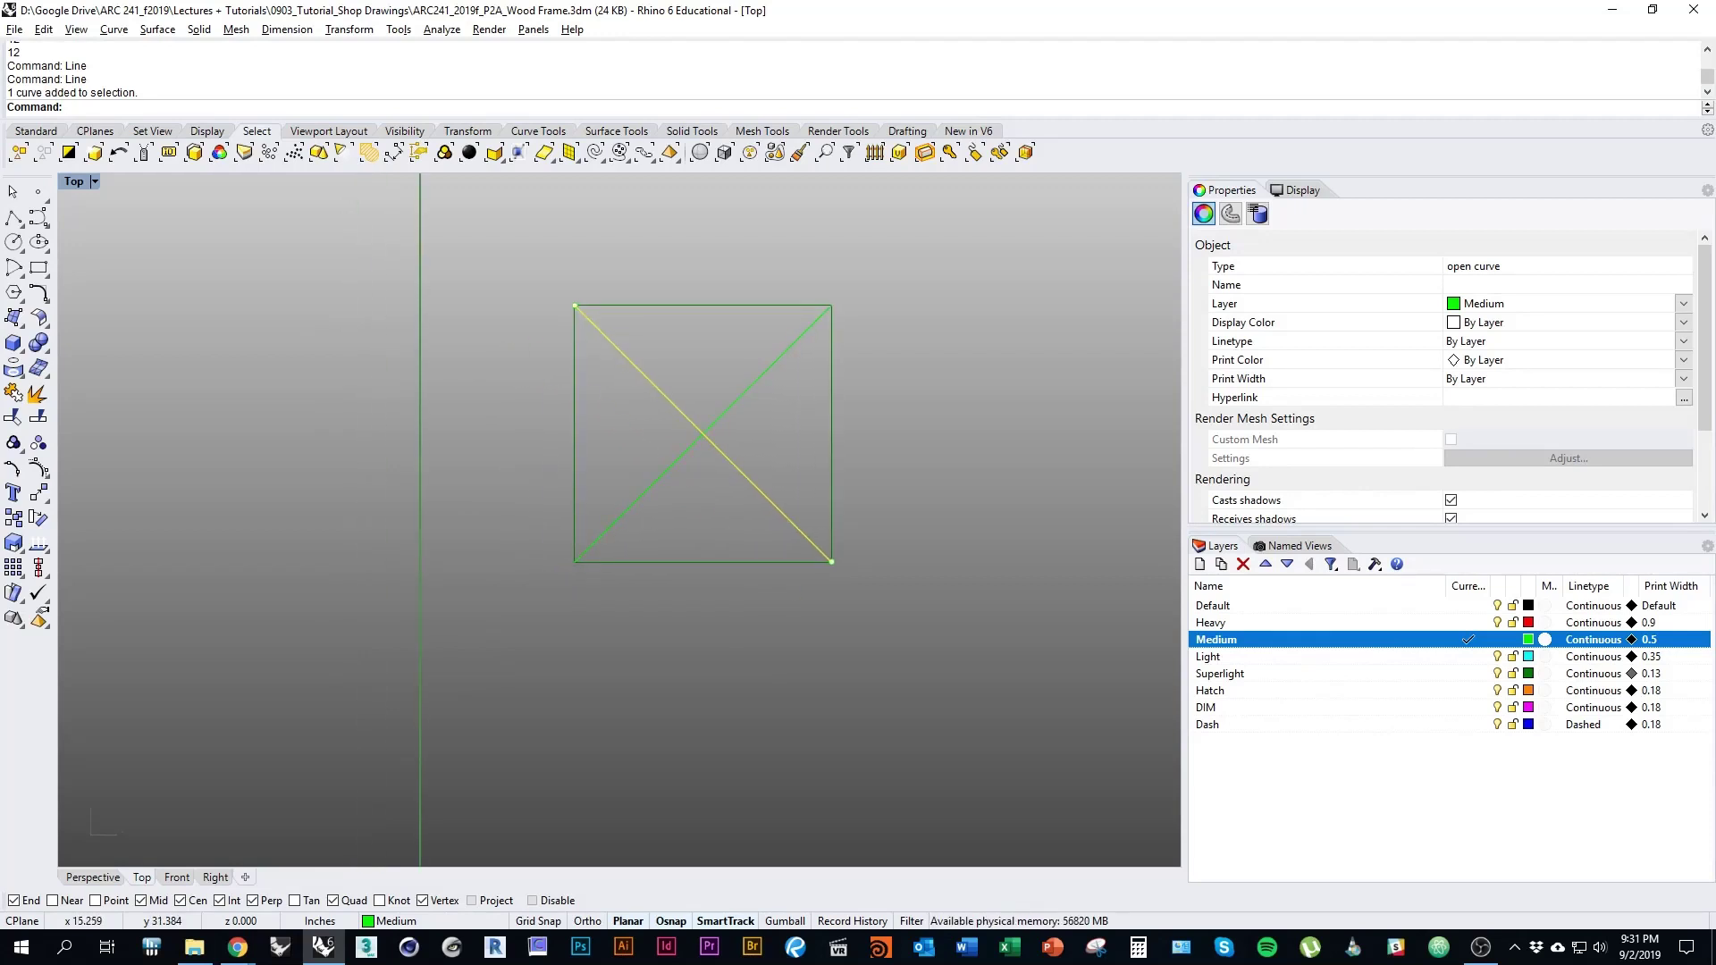
type("Offset")
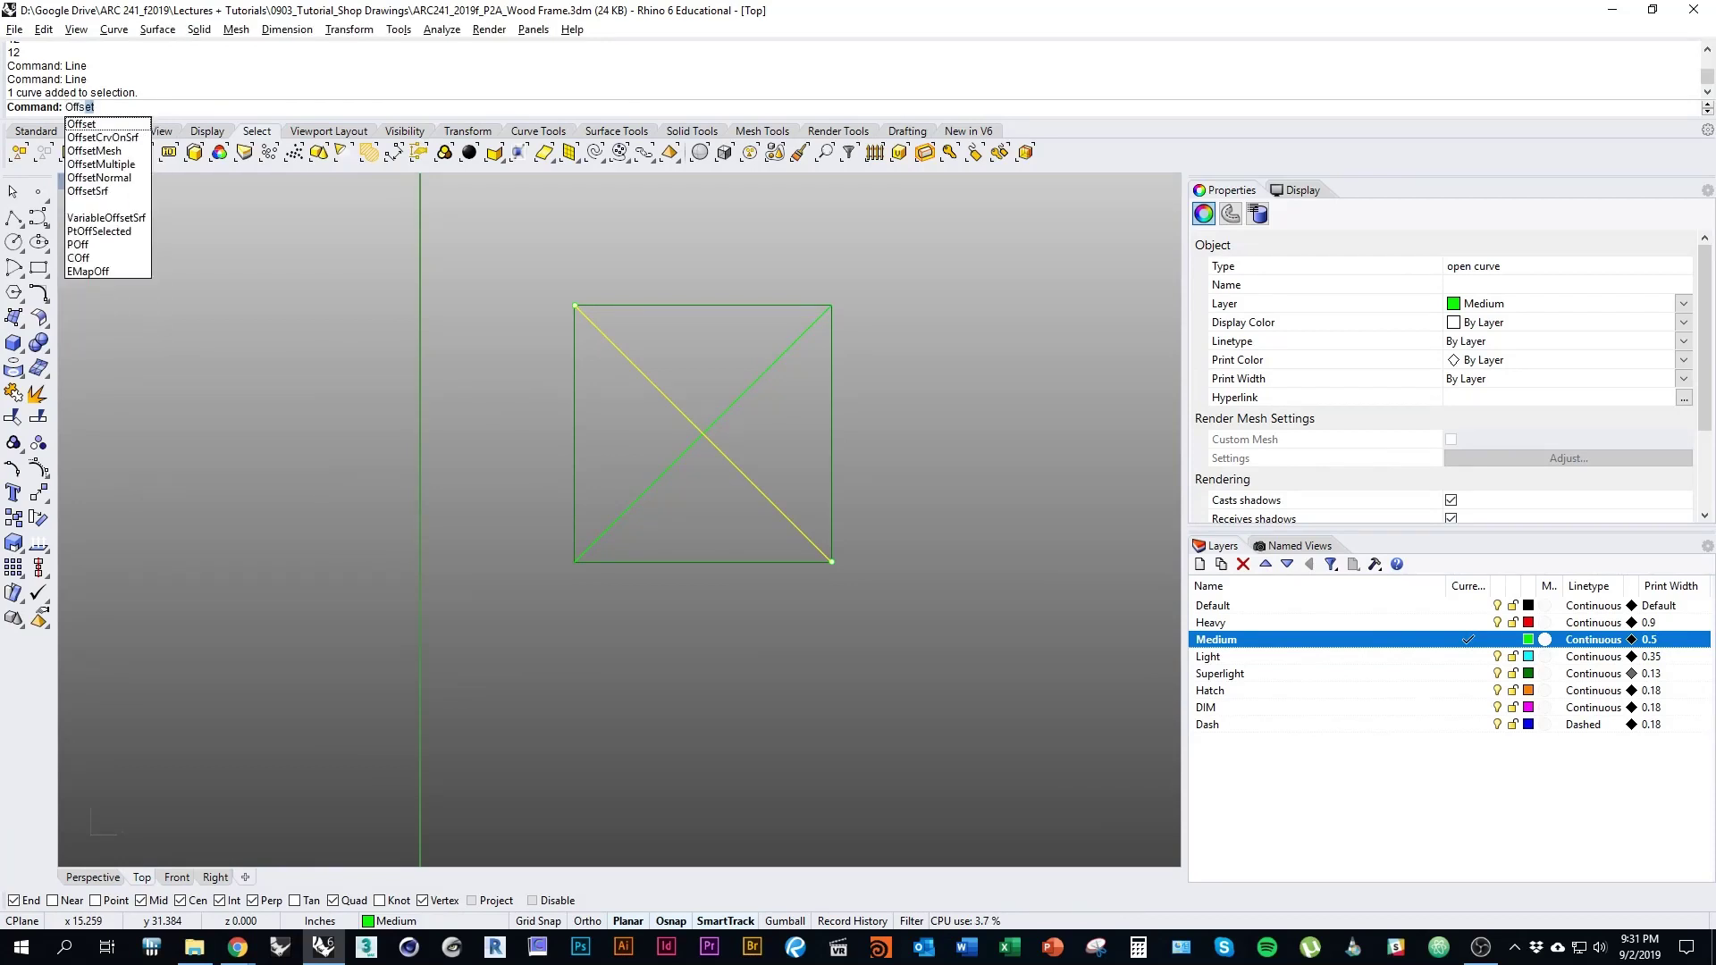
key("Return")
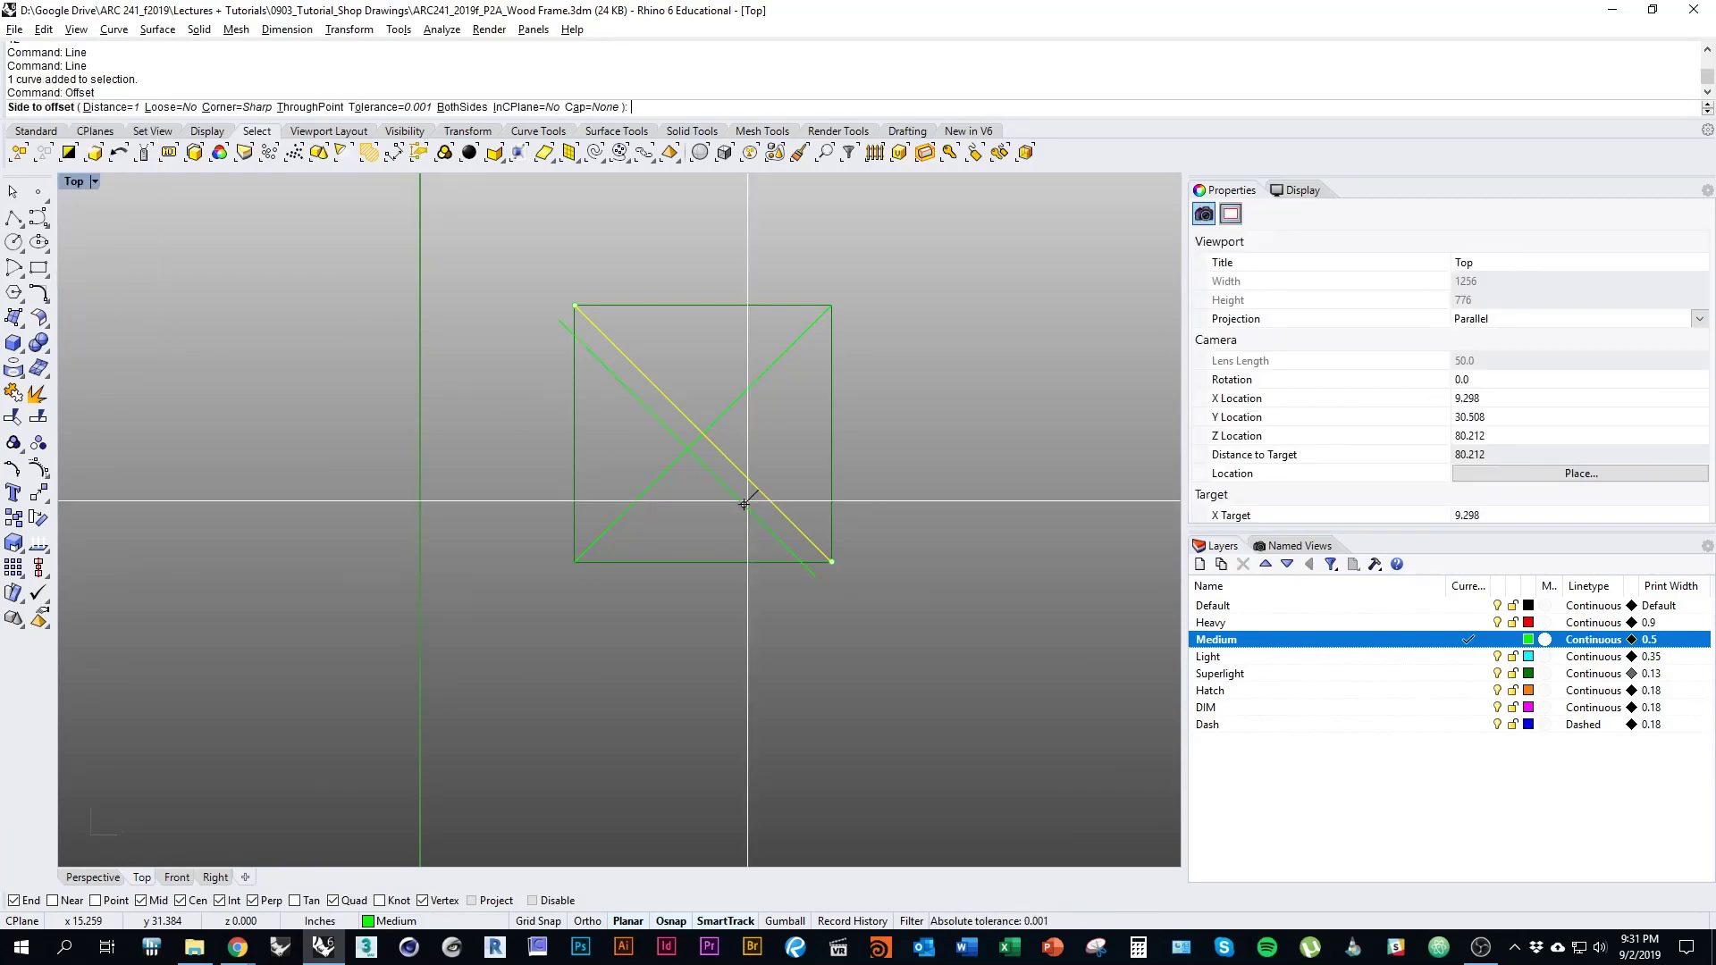
key("alt+Tab")
scroll(843, 522, "down", 4)
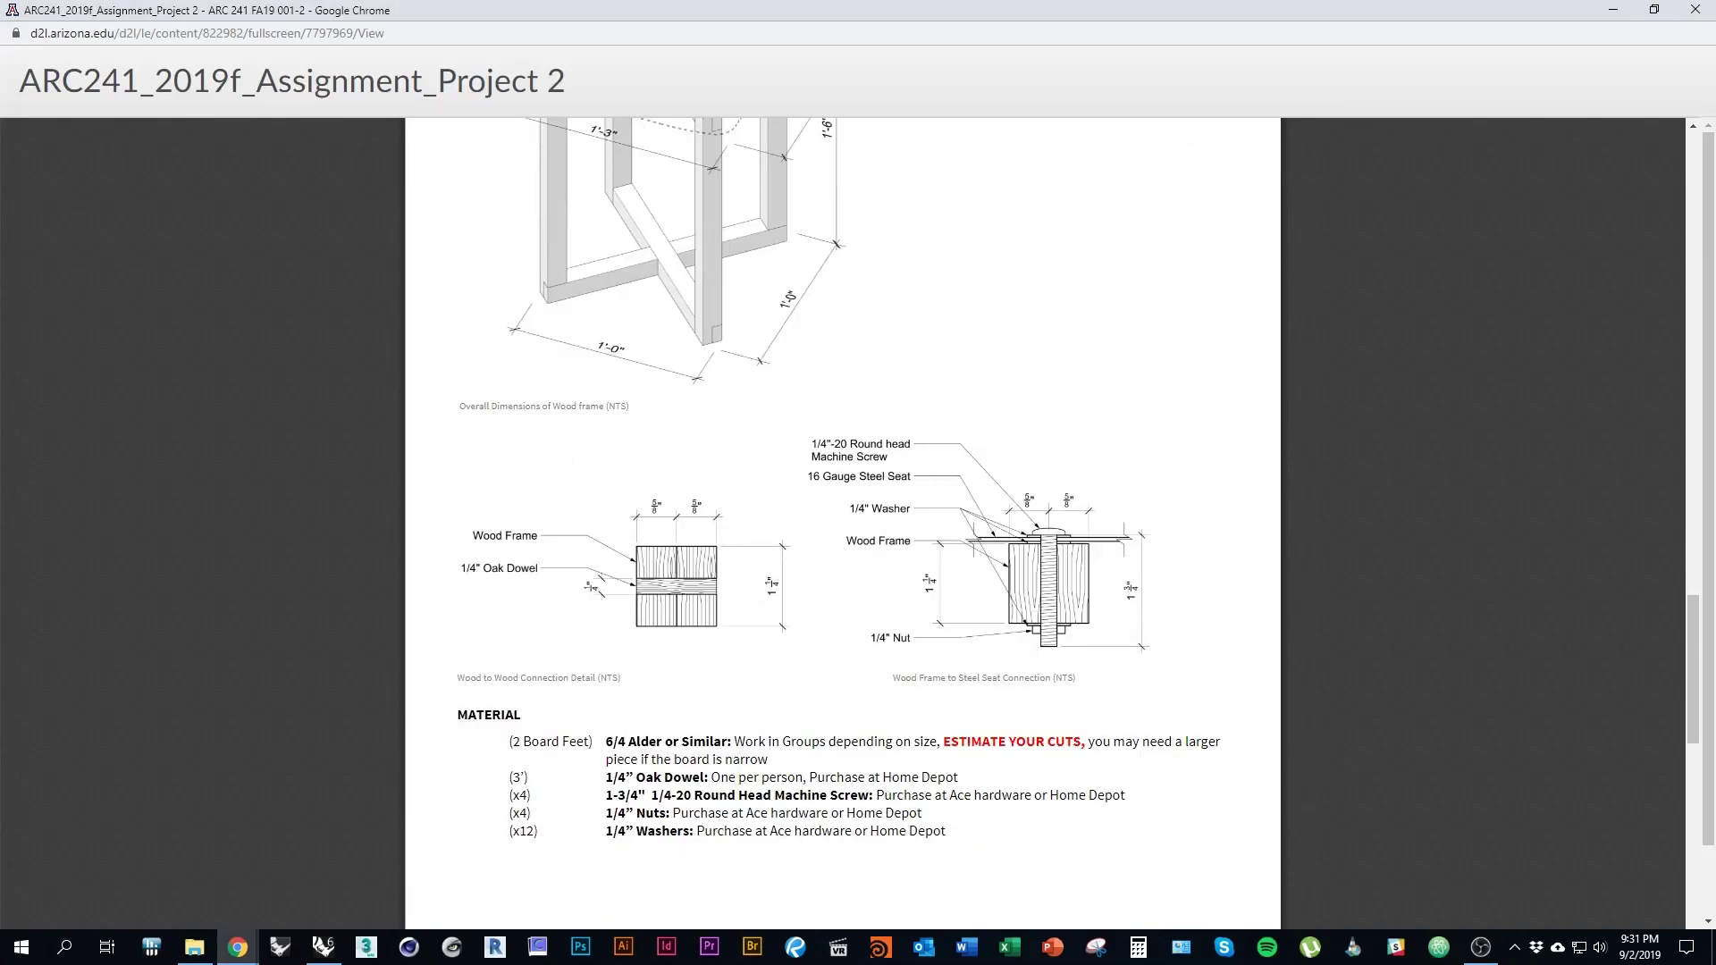
scroll(842, 522, "up", 1)
scroll(843, 522, "down", 1)
key("alt+Tab")
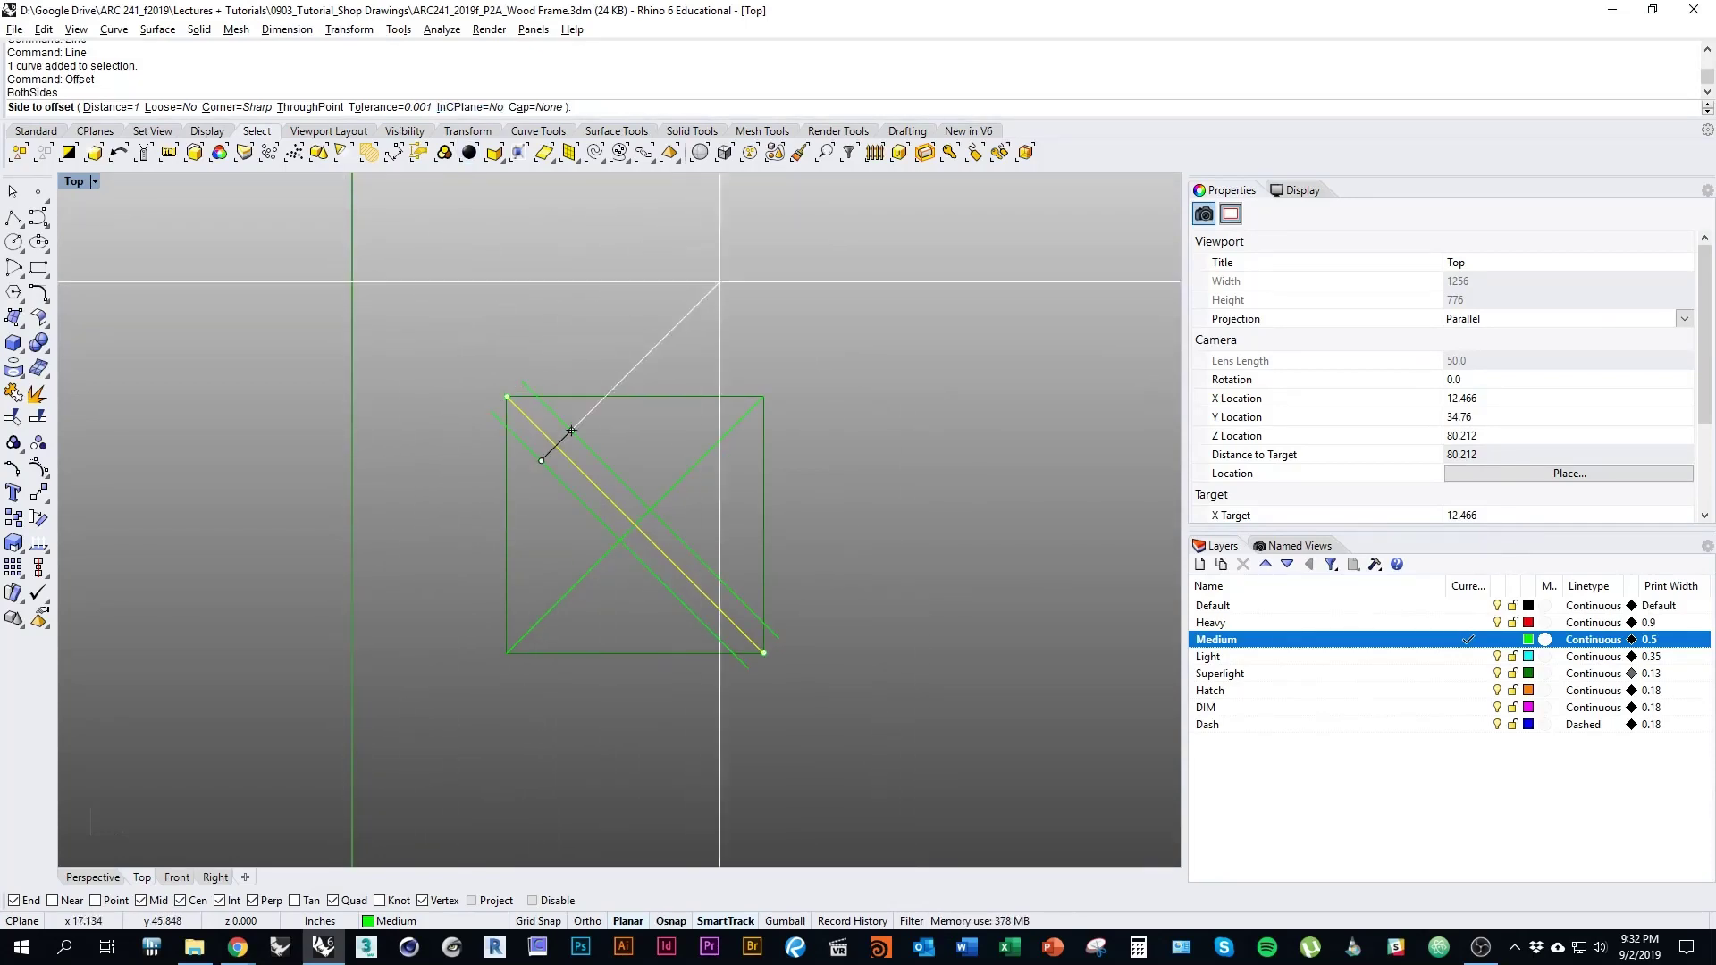
Offset the upper-left to lower-right diagonal 5/8 inch to both sides
type("b")
key("Return")
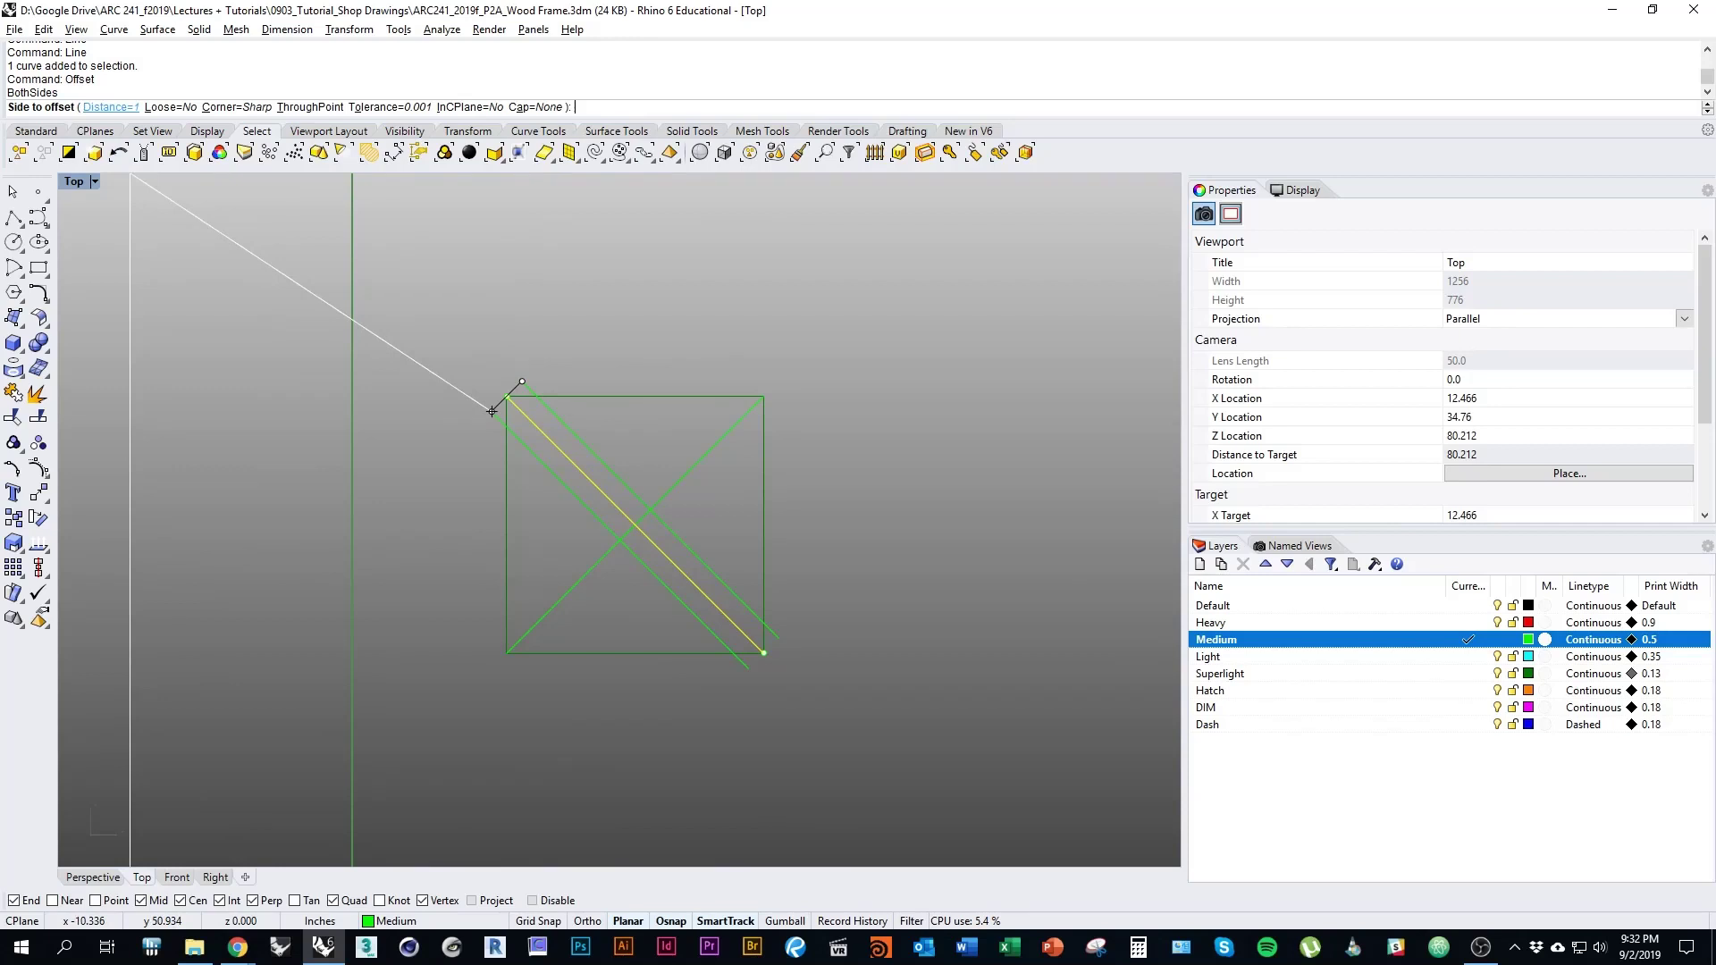
type("d")
key("Return")
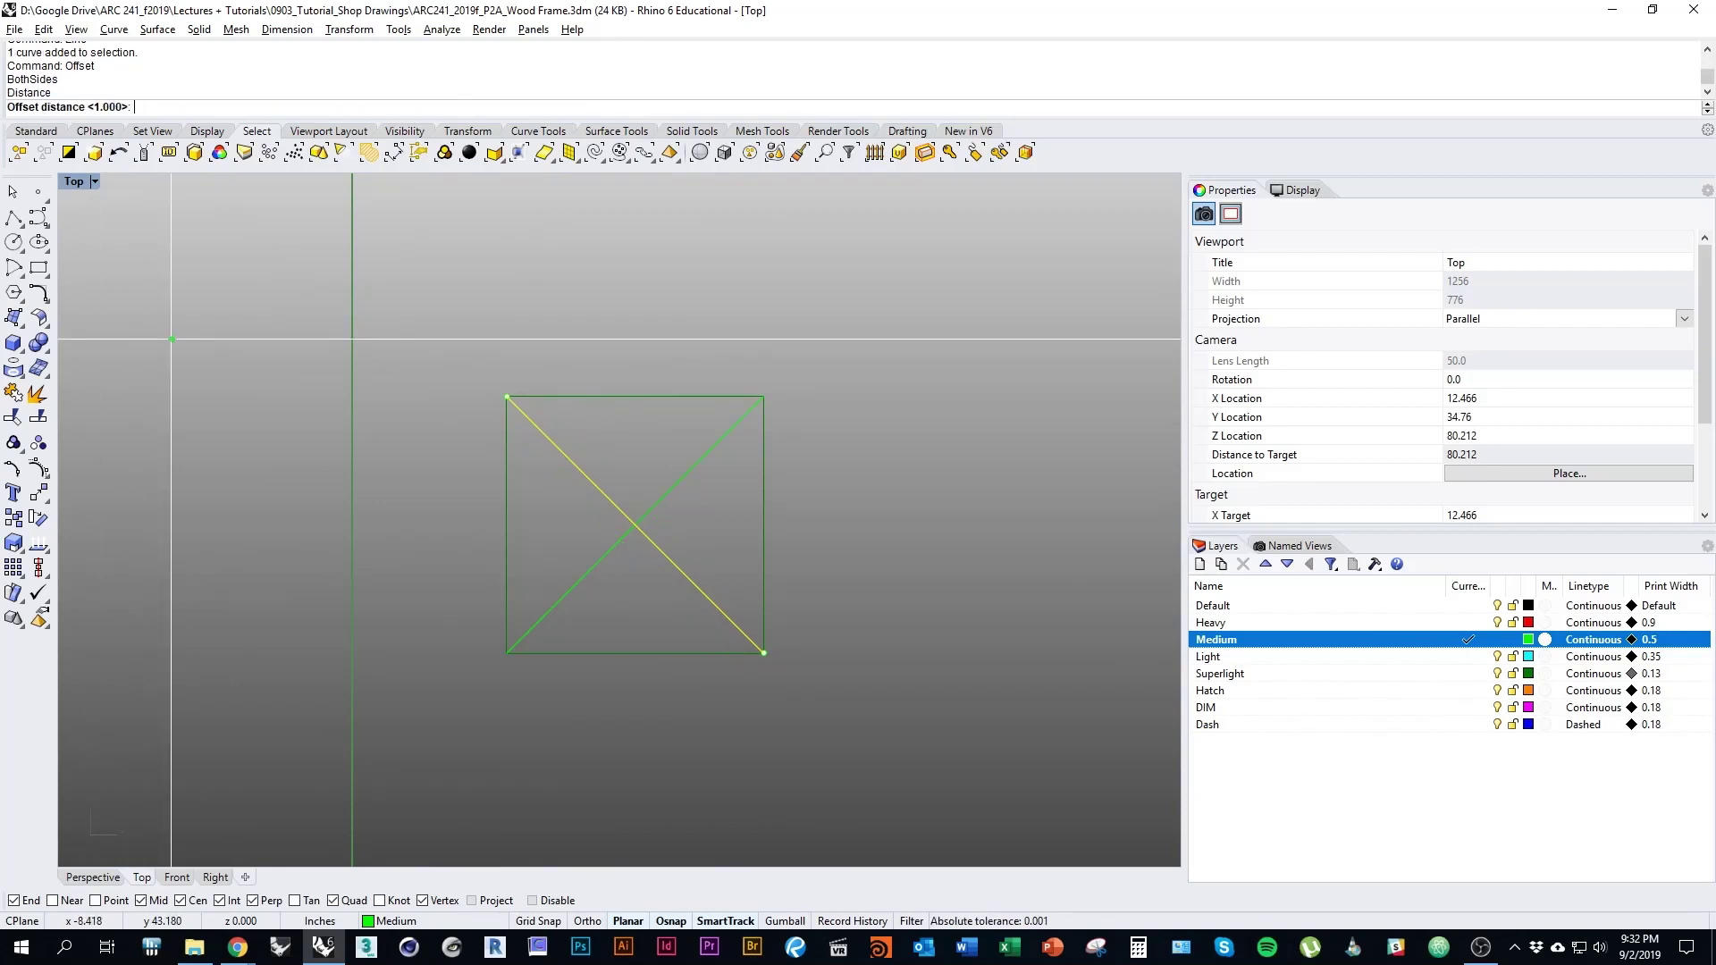
type("5/8")
key("Return")
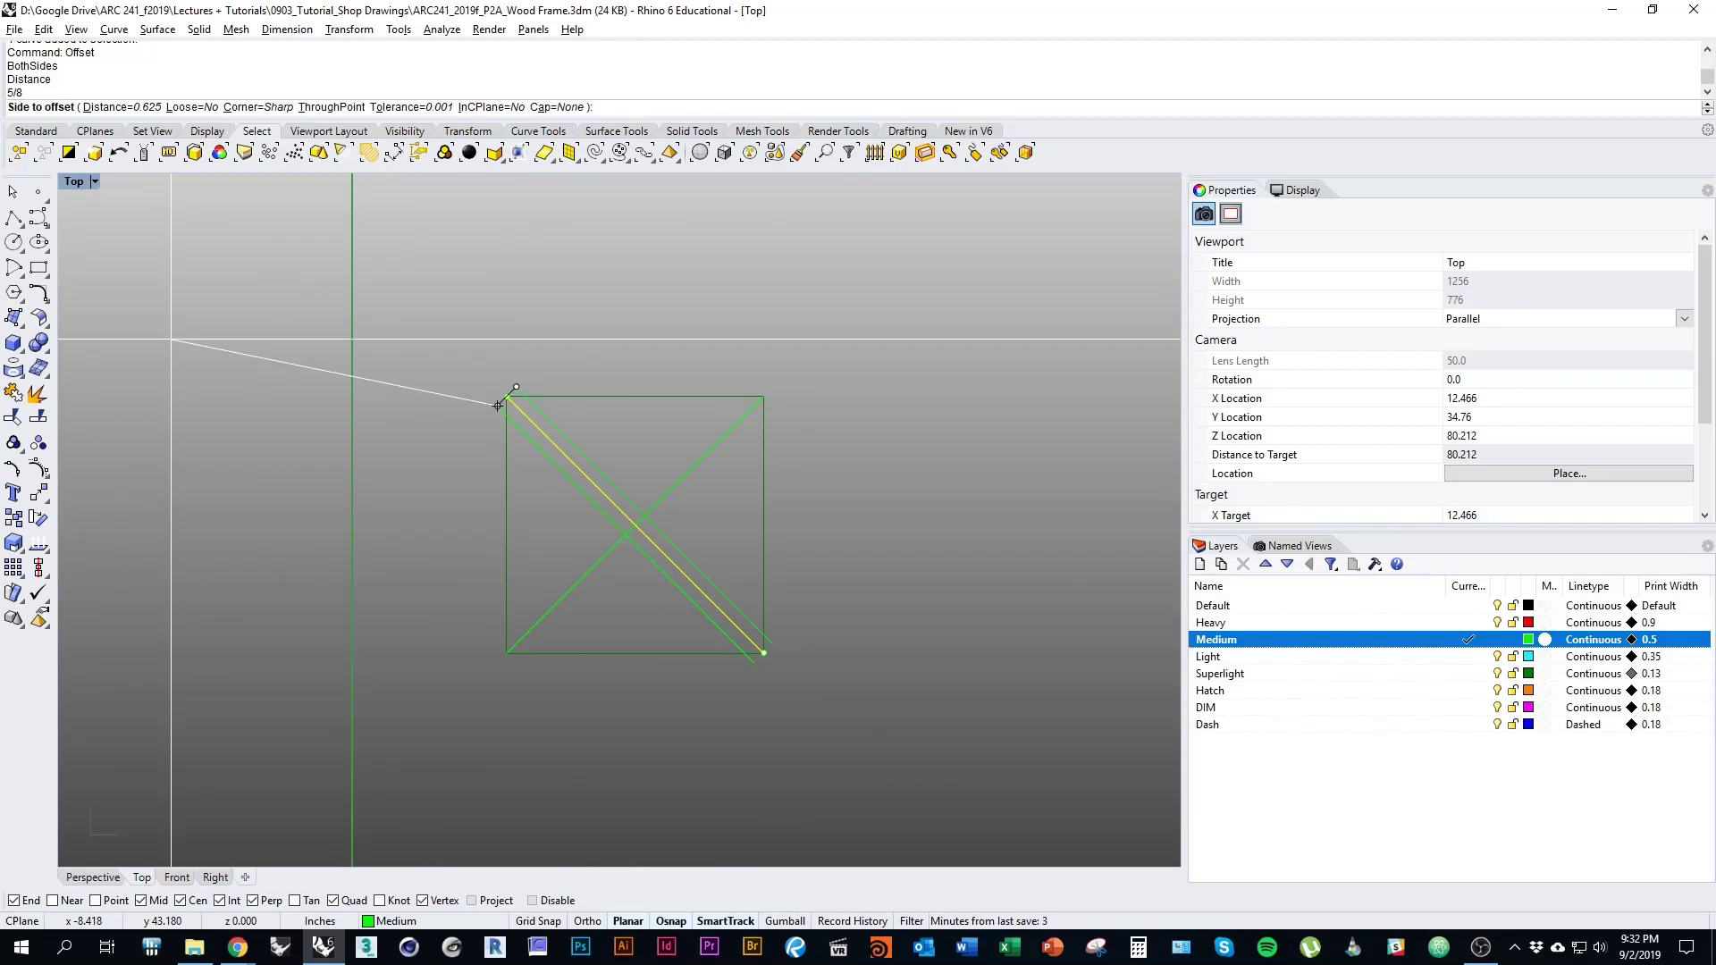
left_click(548, 454)
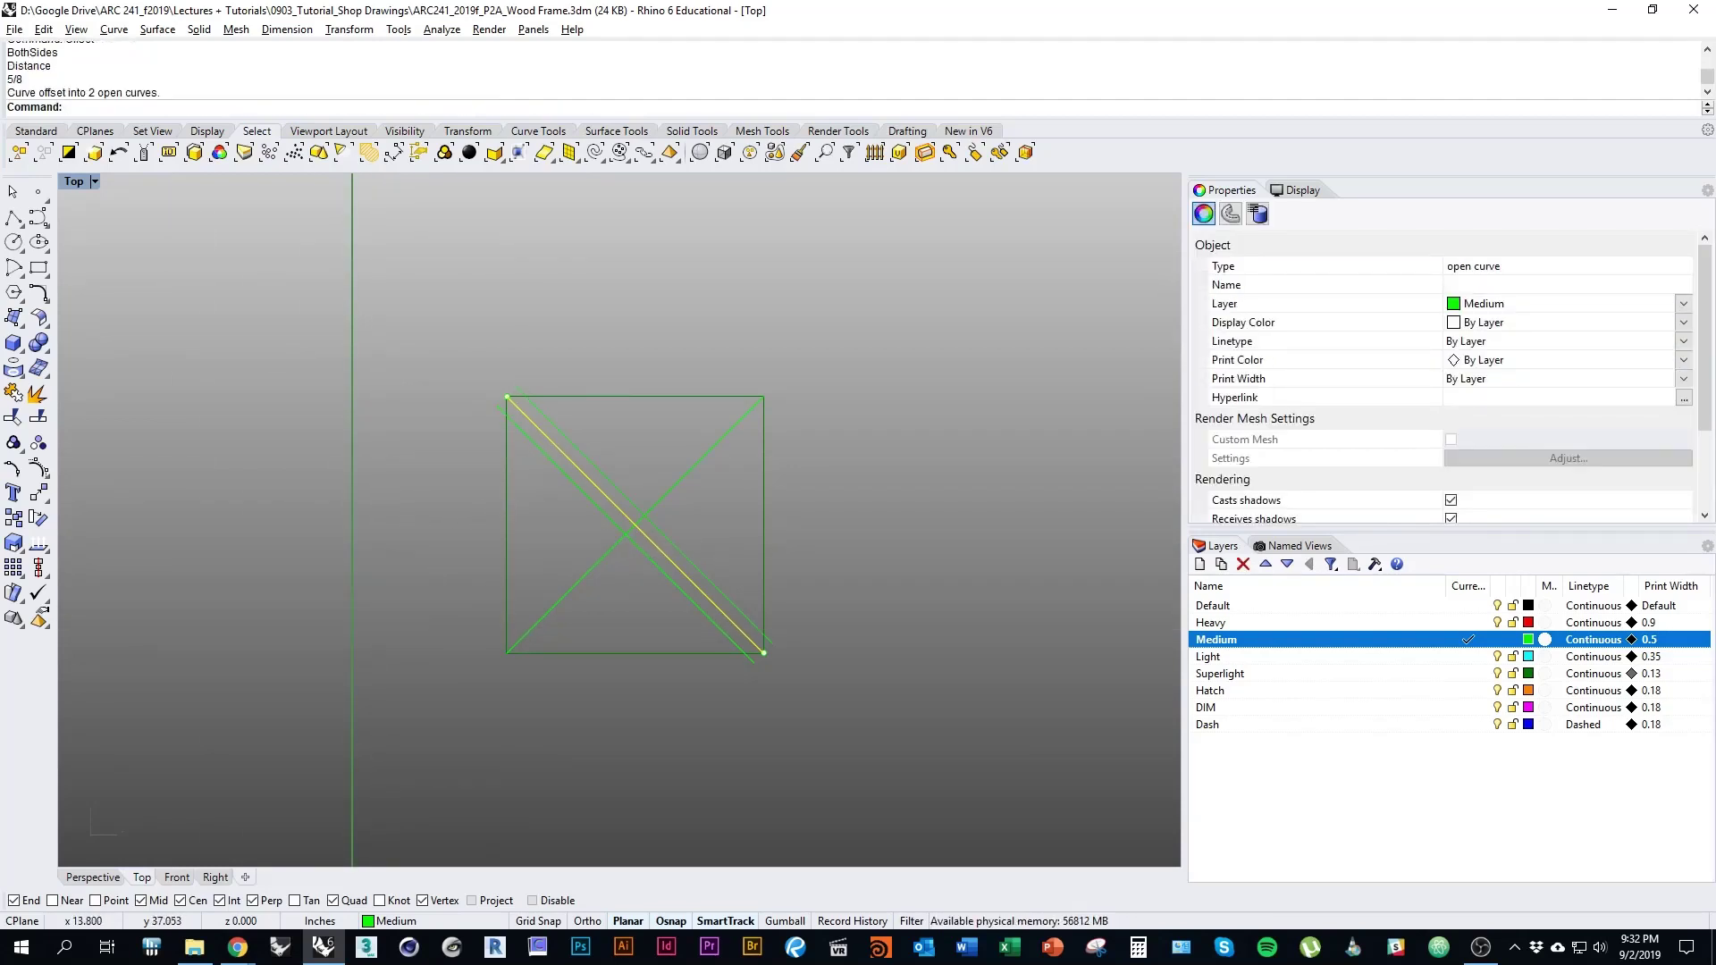
key("Escape")
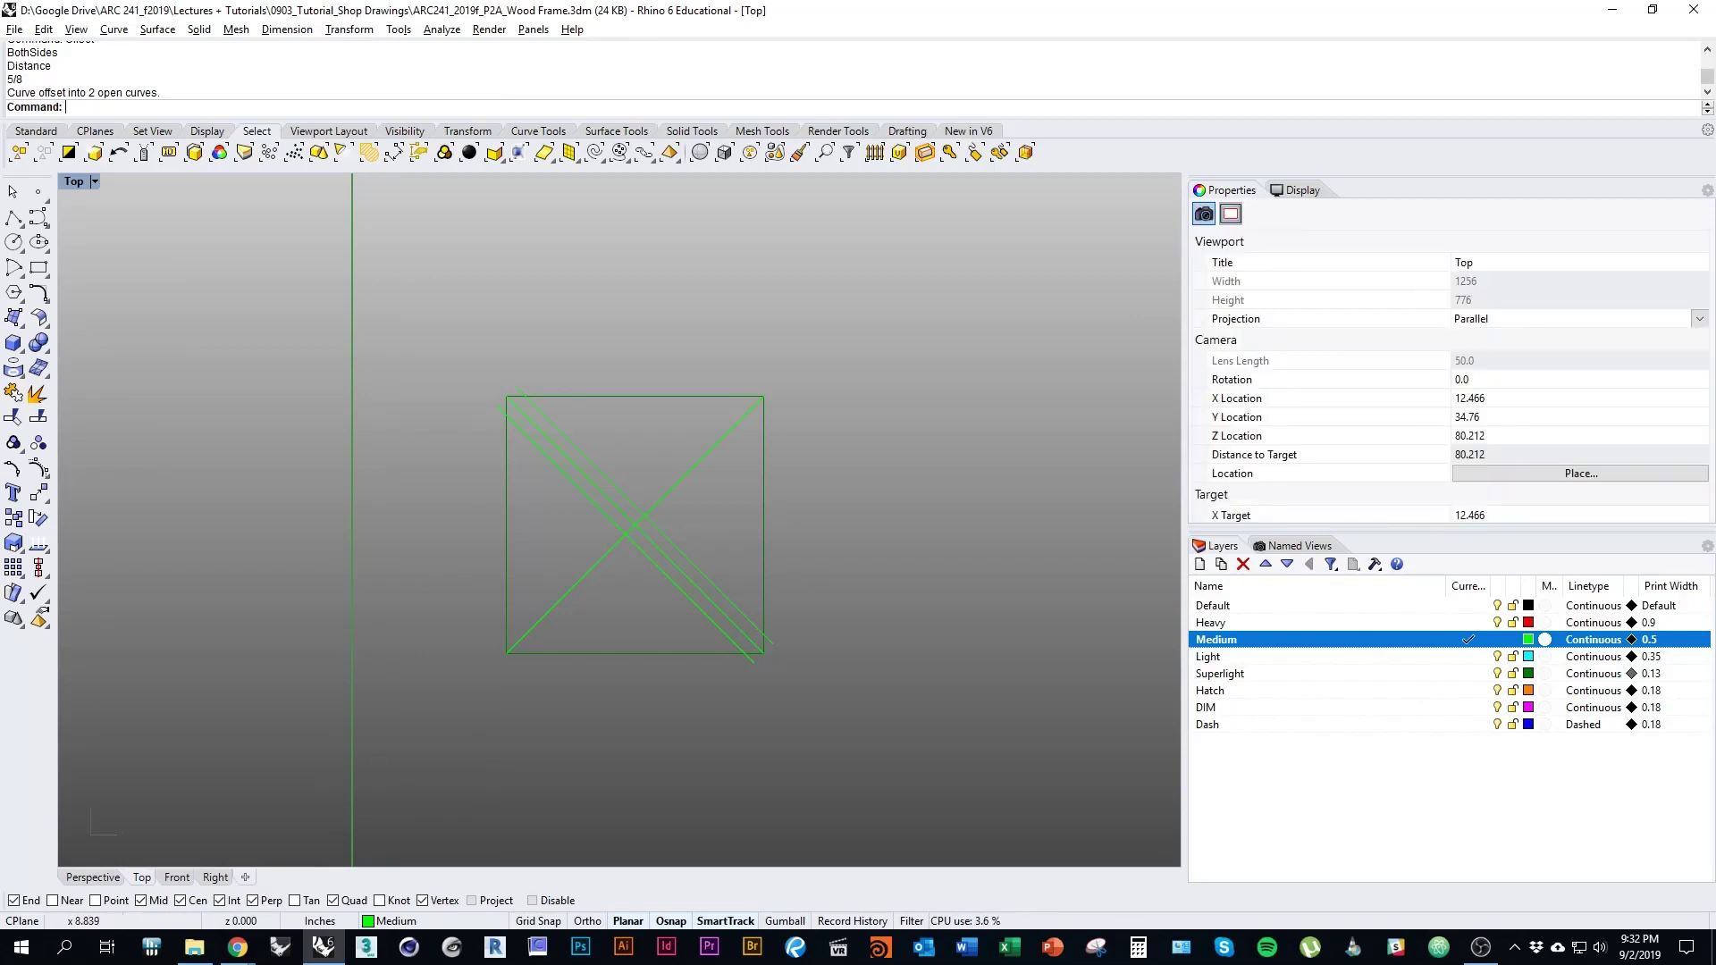
Offset the diagonal from the lower-left to the upper-right corner to both sides at a distance of 0.625
left_click(662, 499)
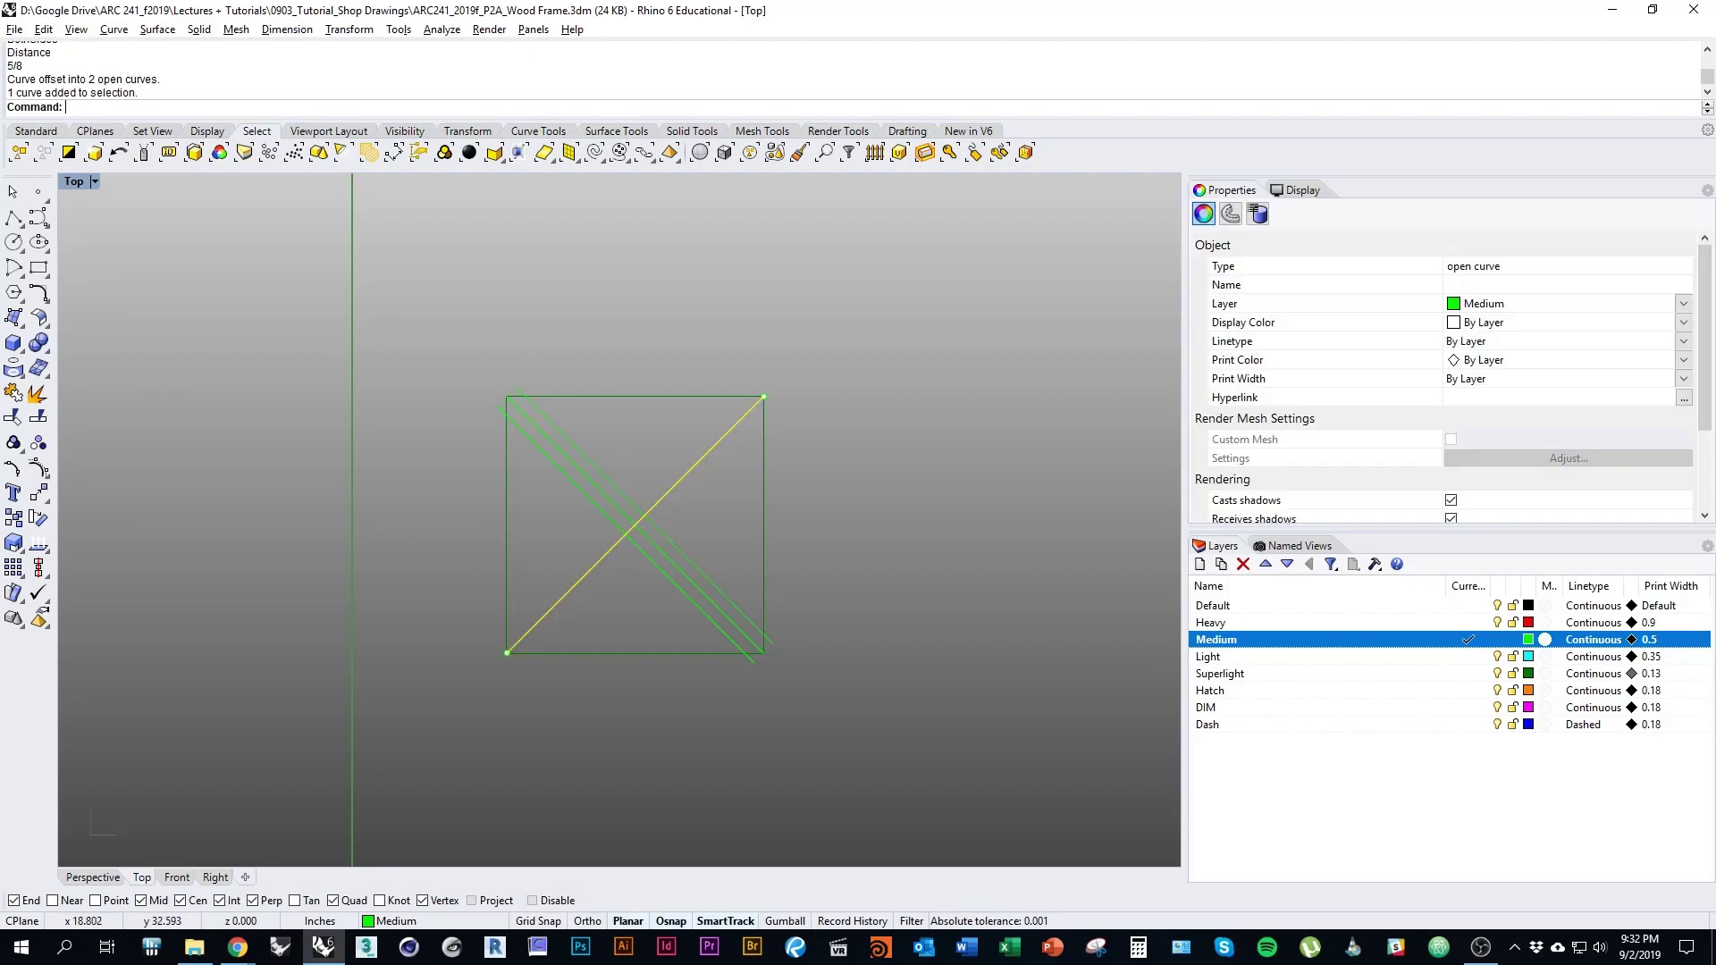
type("Offset")
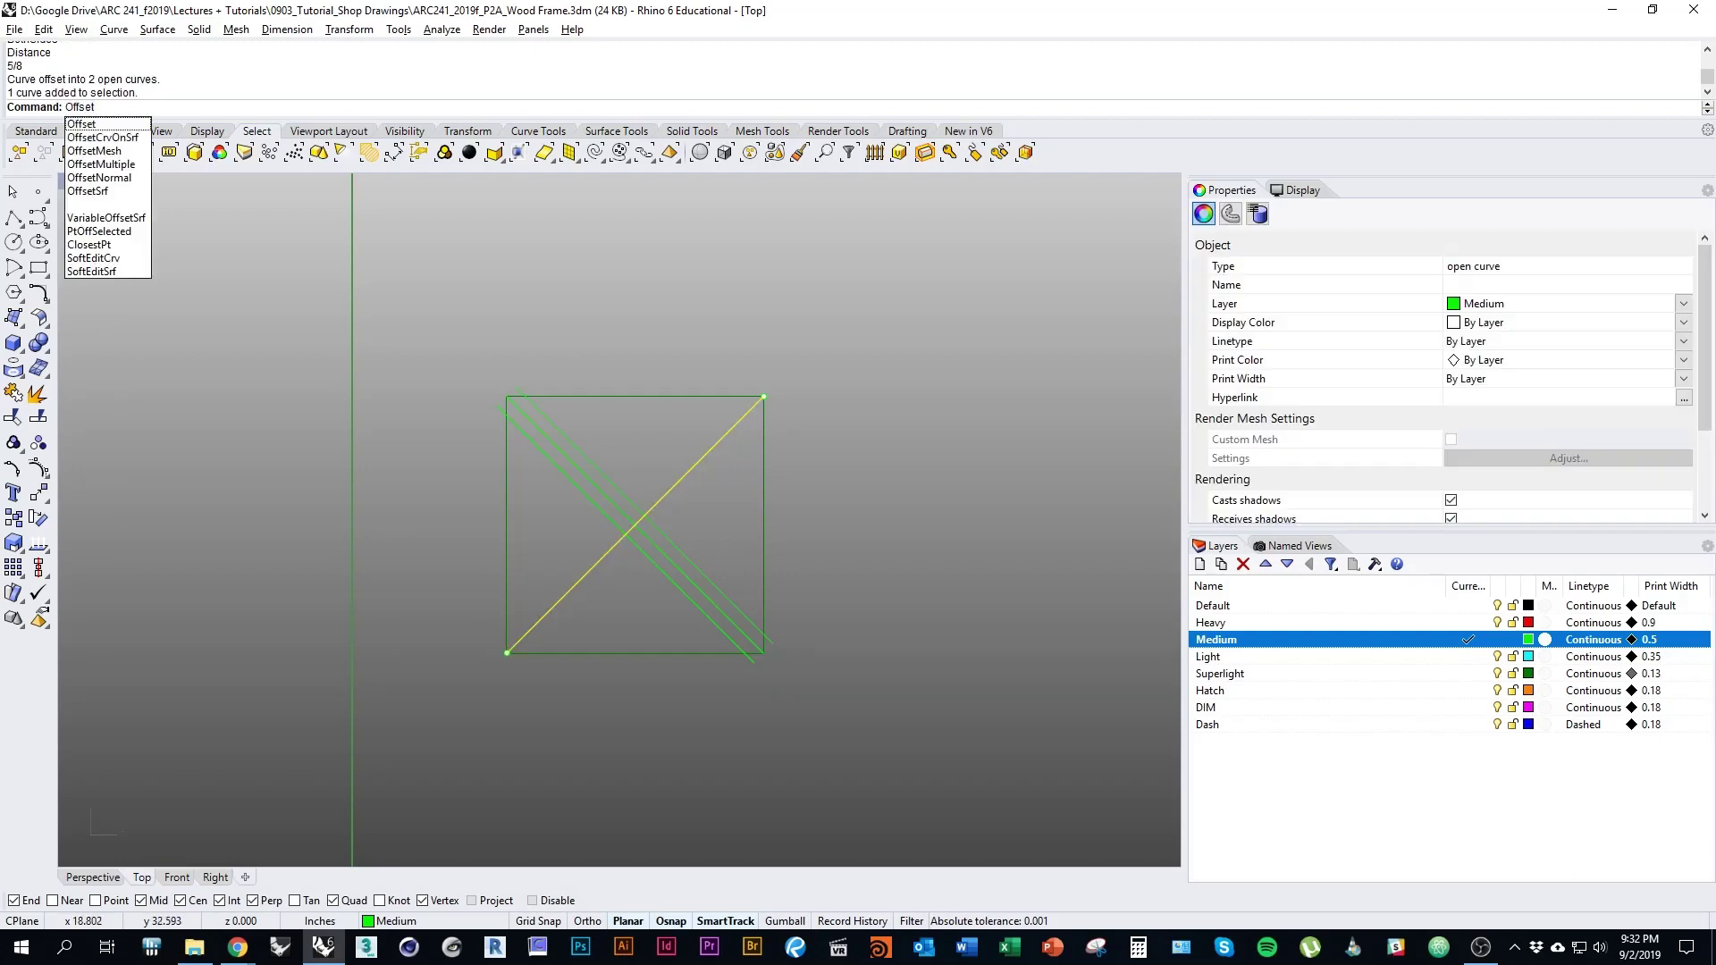
key("Return")
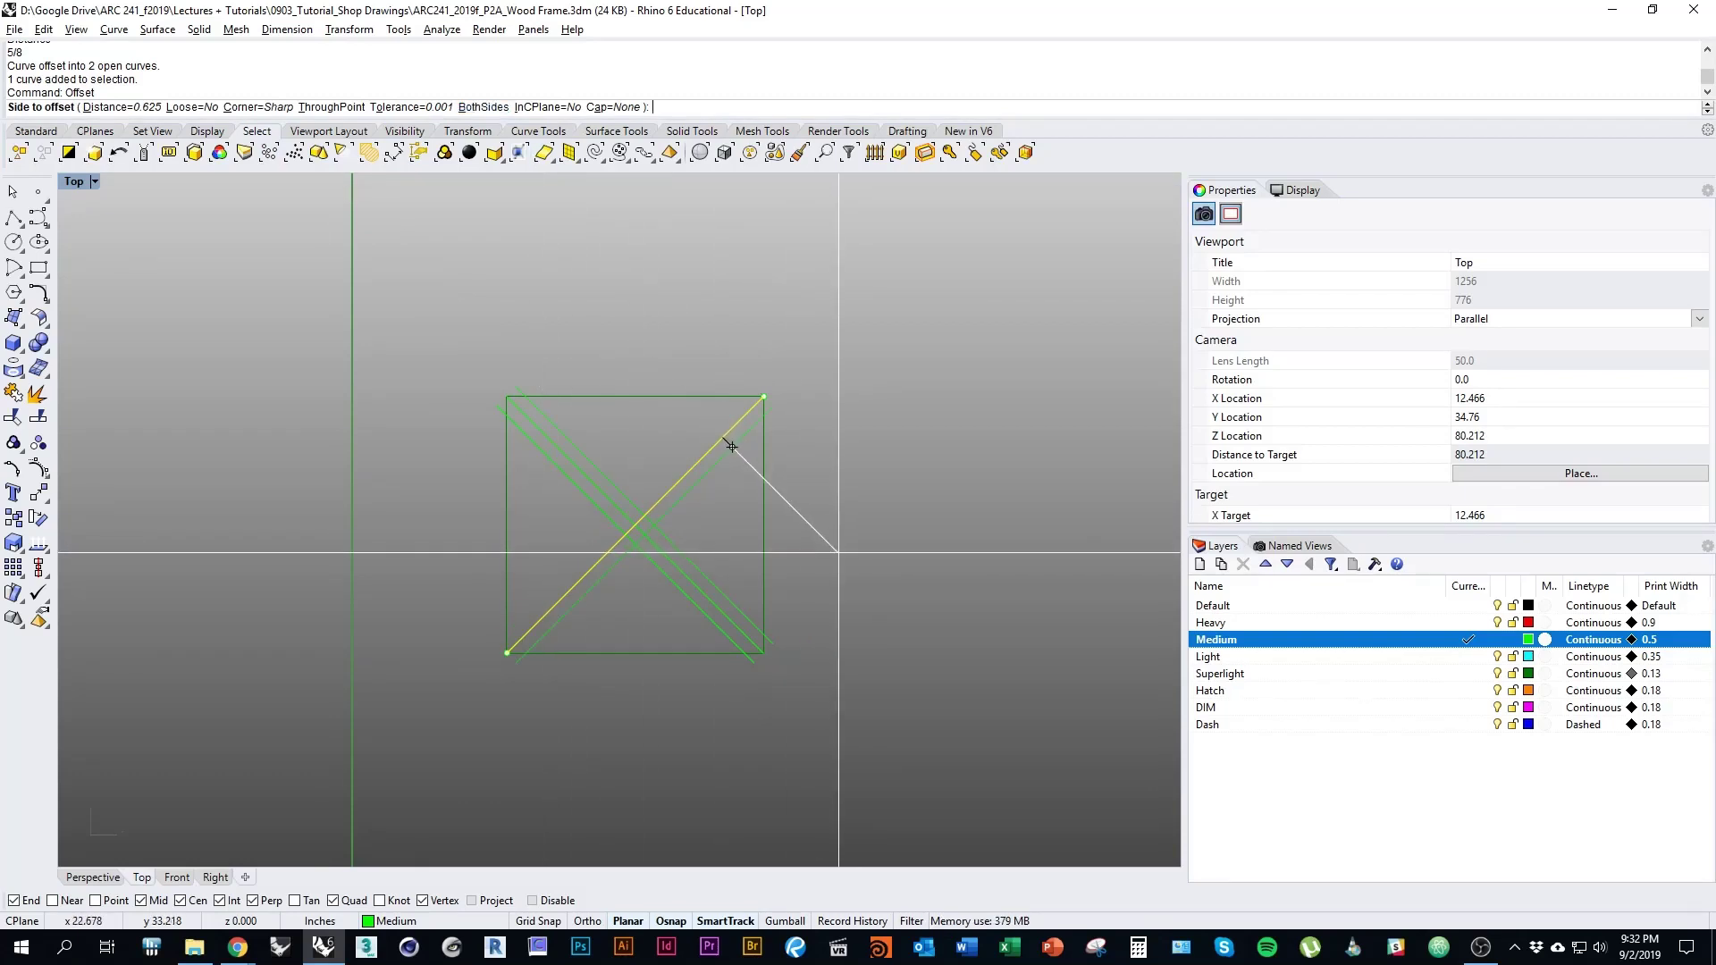
type("b")
key("Return")
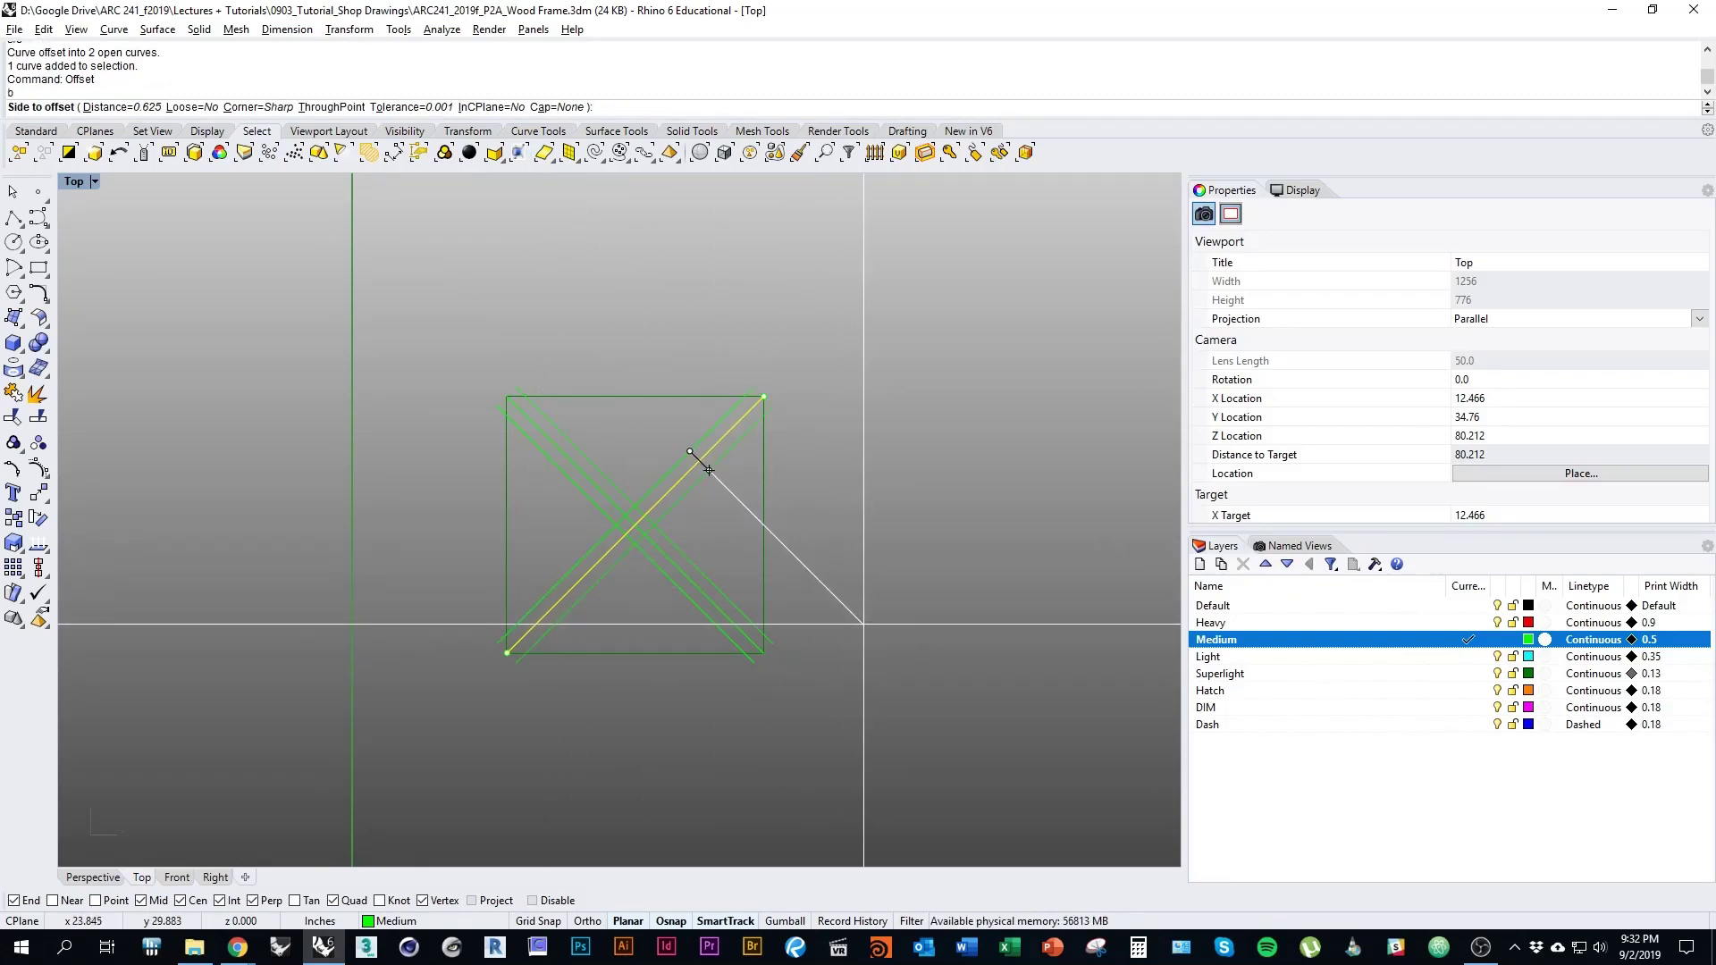
left_click(697, 459)
scroll(578, 635, "up", 3)
key("Escape")
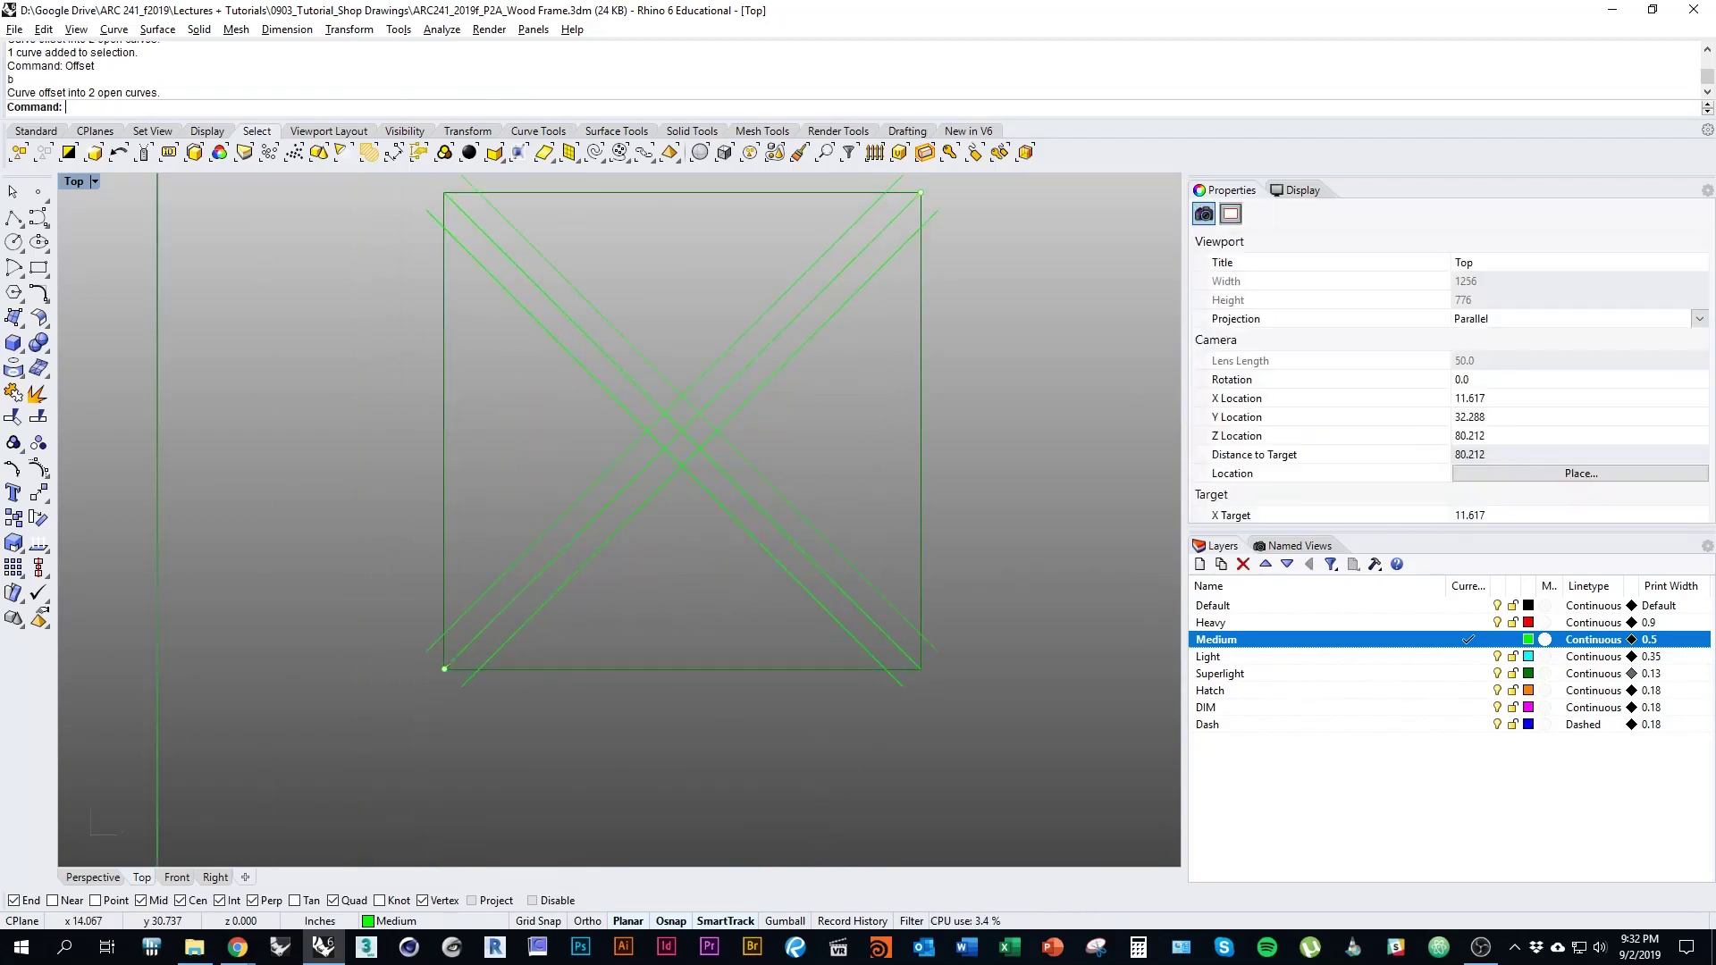
Delete the two original center diagonals, keeping only the offset lines
scroll(690, 565, "up", 3)
left_click(625, 460)
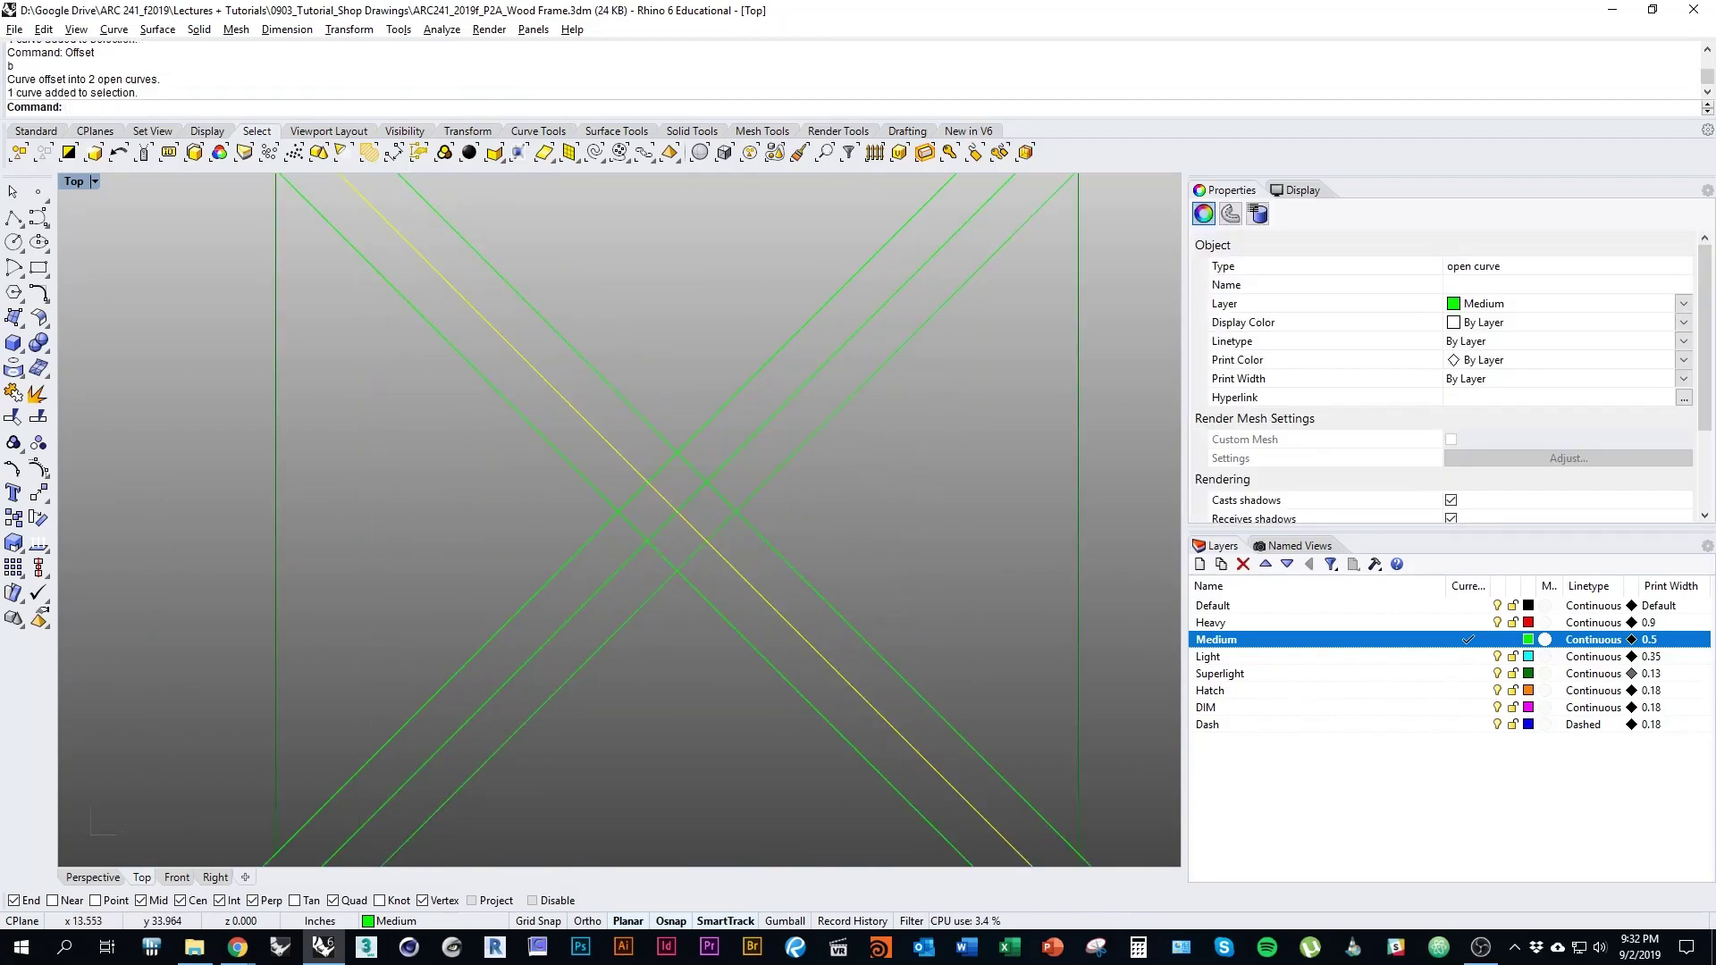
key("Delete")
left_click(658, 530)
key("Delete")
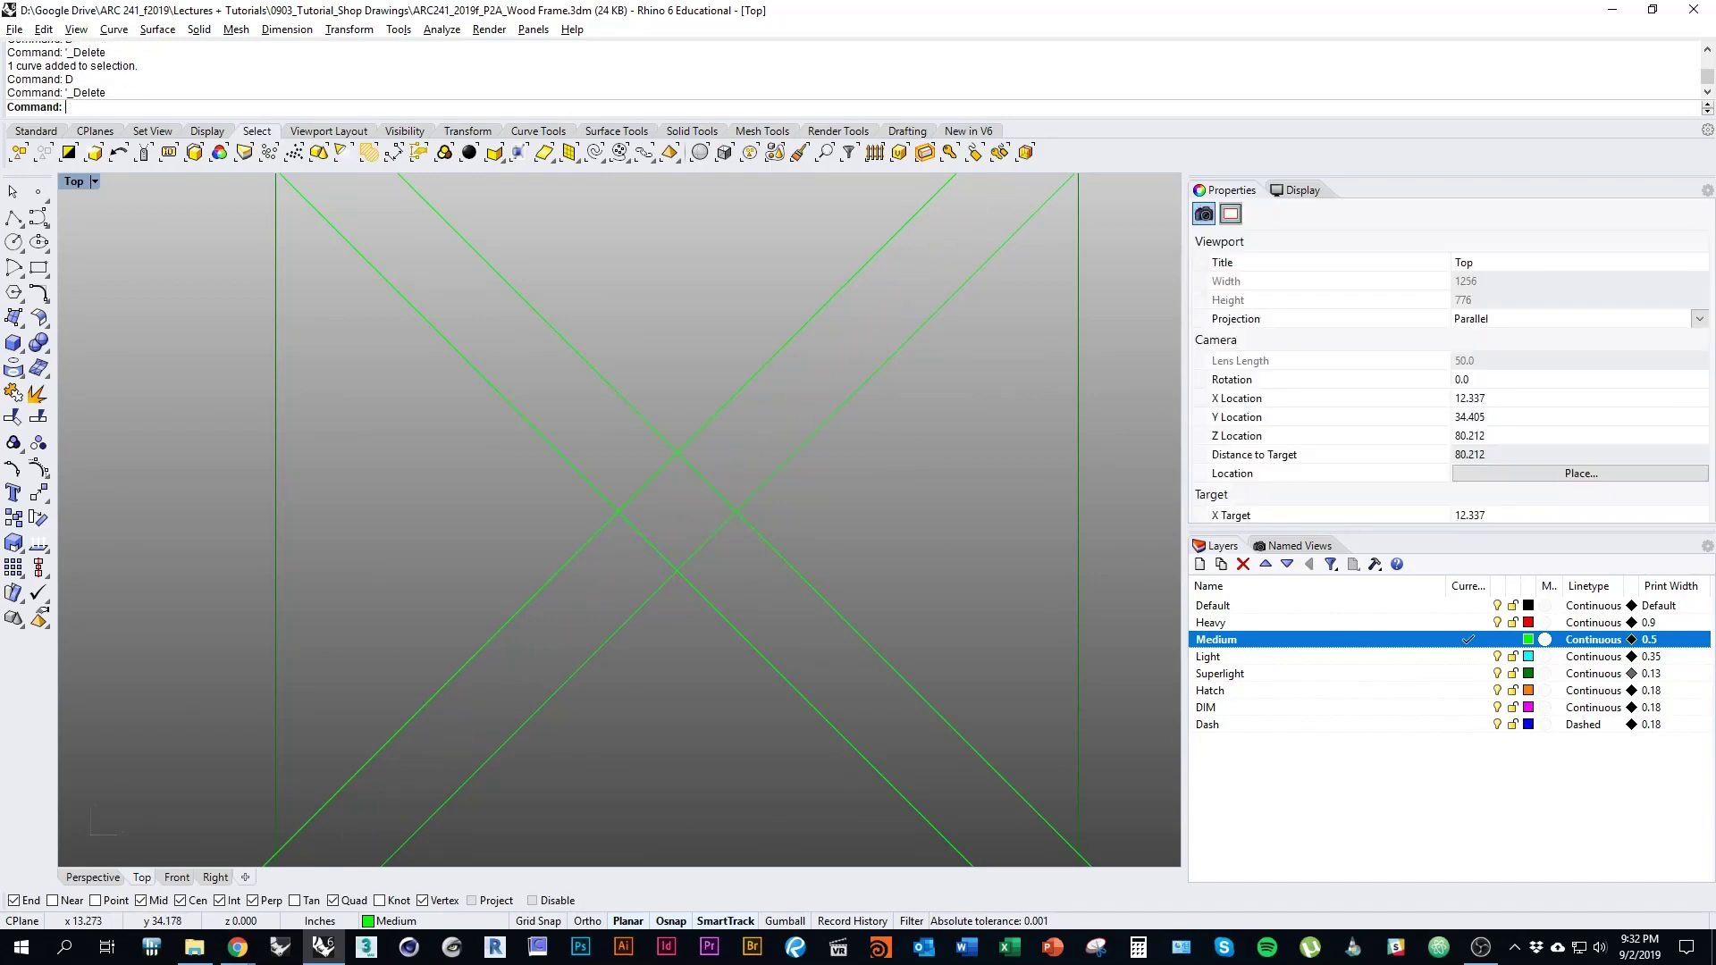
Compare the crossing members with the wood frame drawing and connection details in the Chrome assignment, and go back to Rhino
scroll(702, 531, "down", 3)
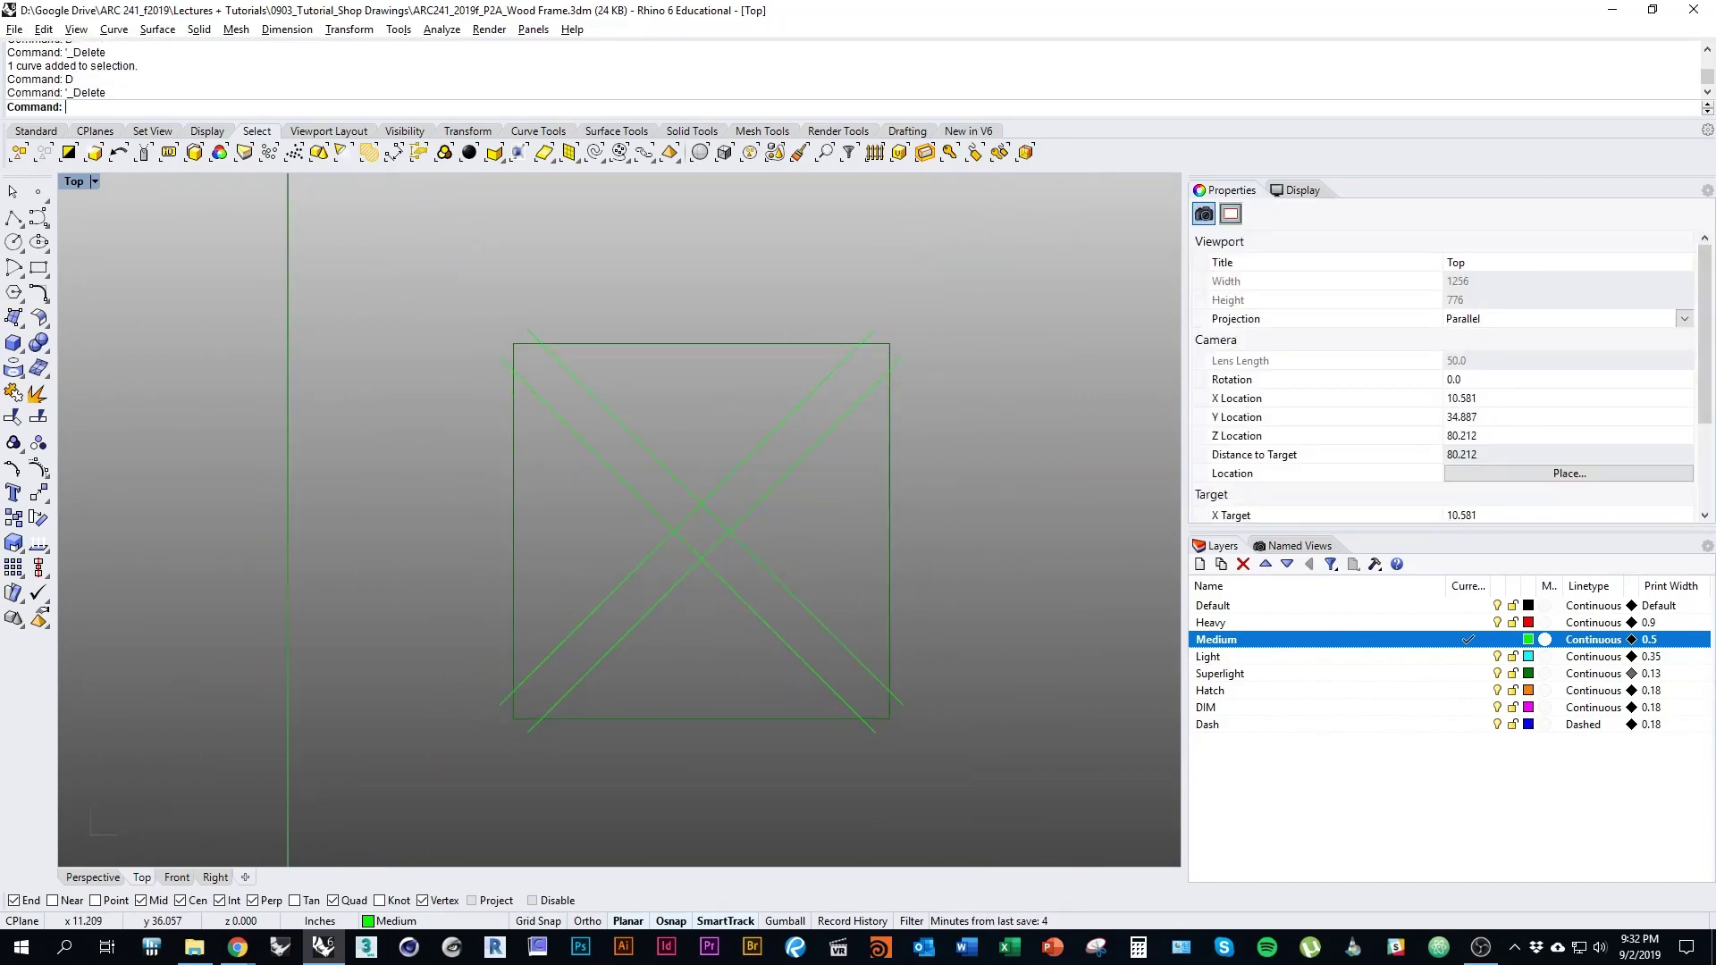
key("alt+Tab")
scroll(843, 523, "up", 3)
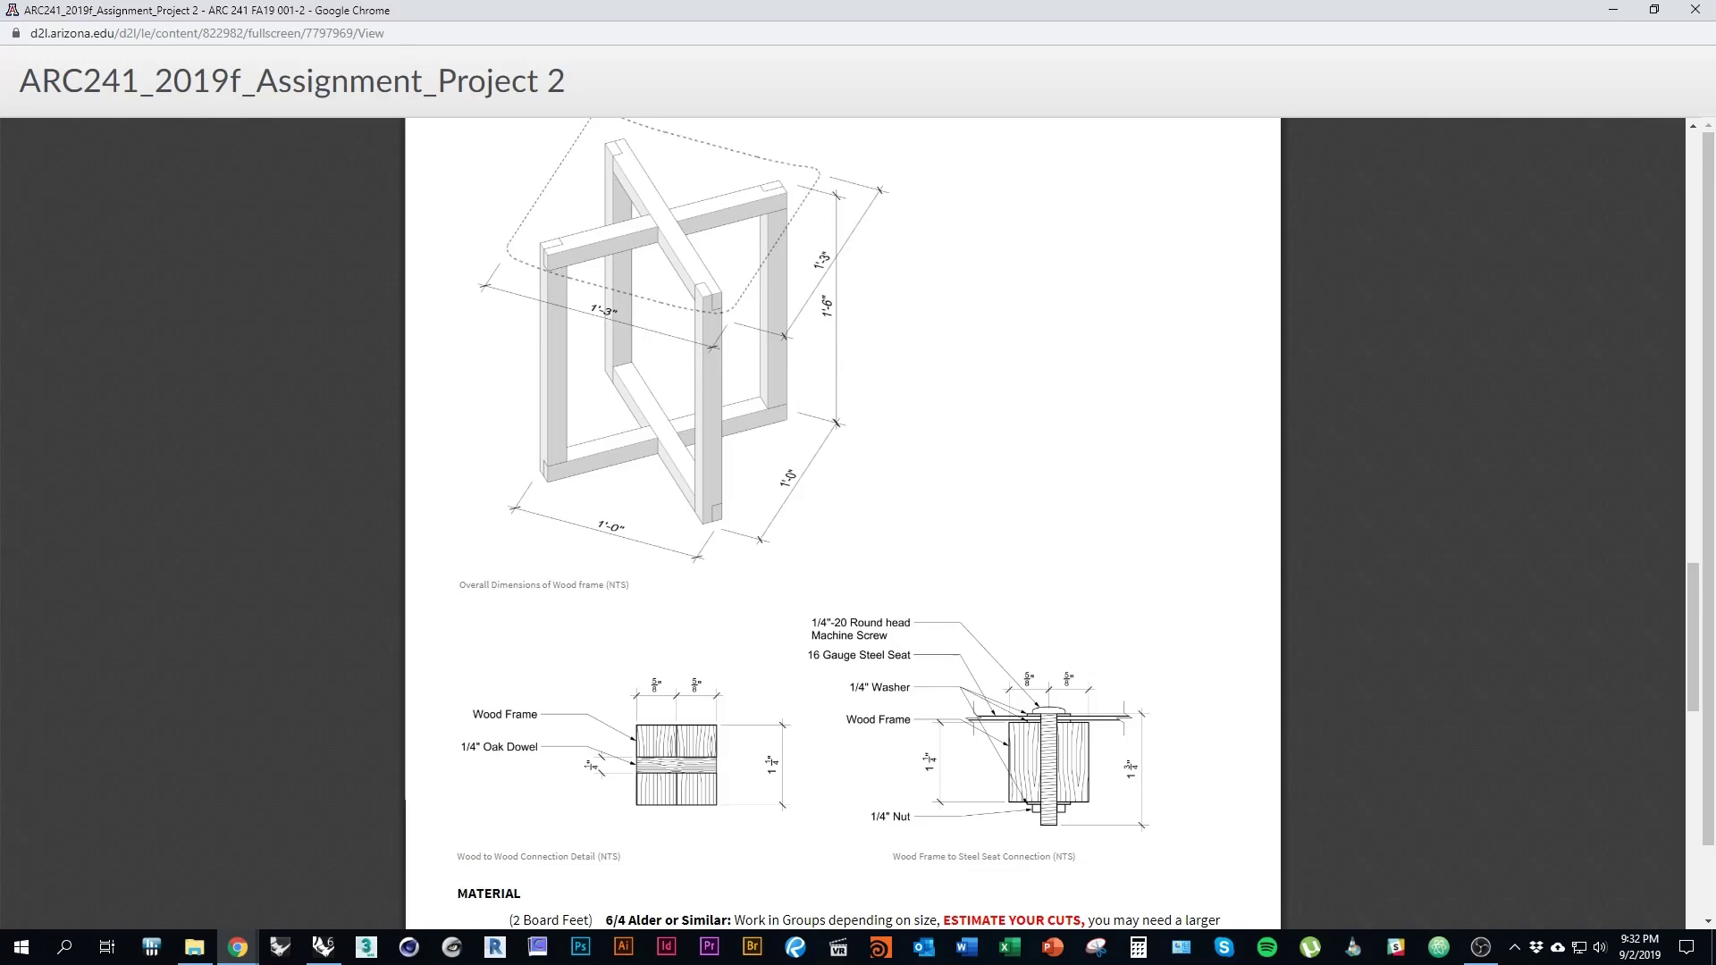
key("alt+Tab")
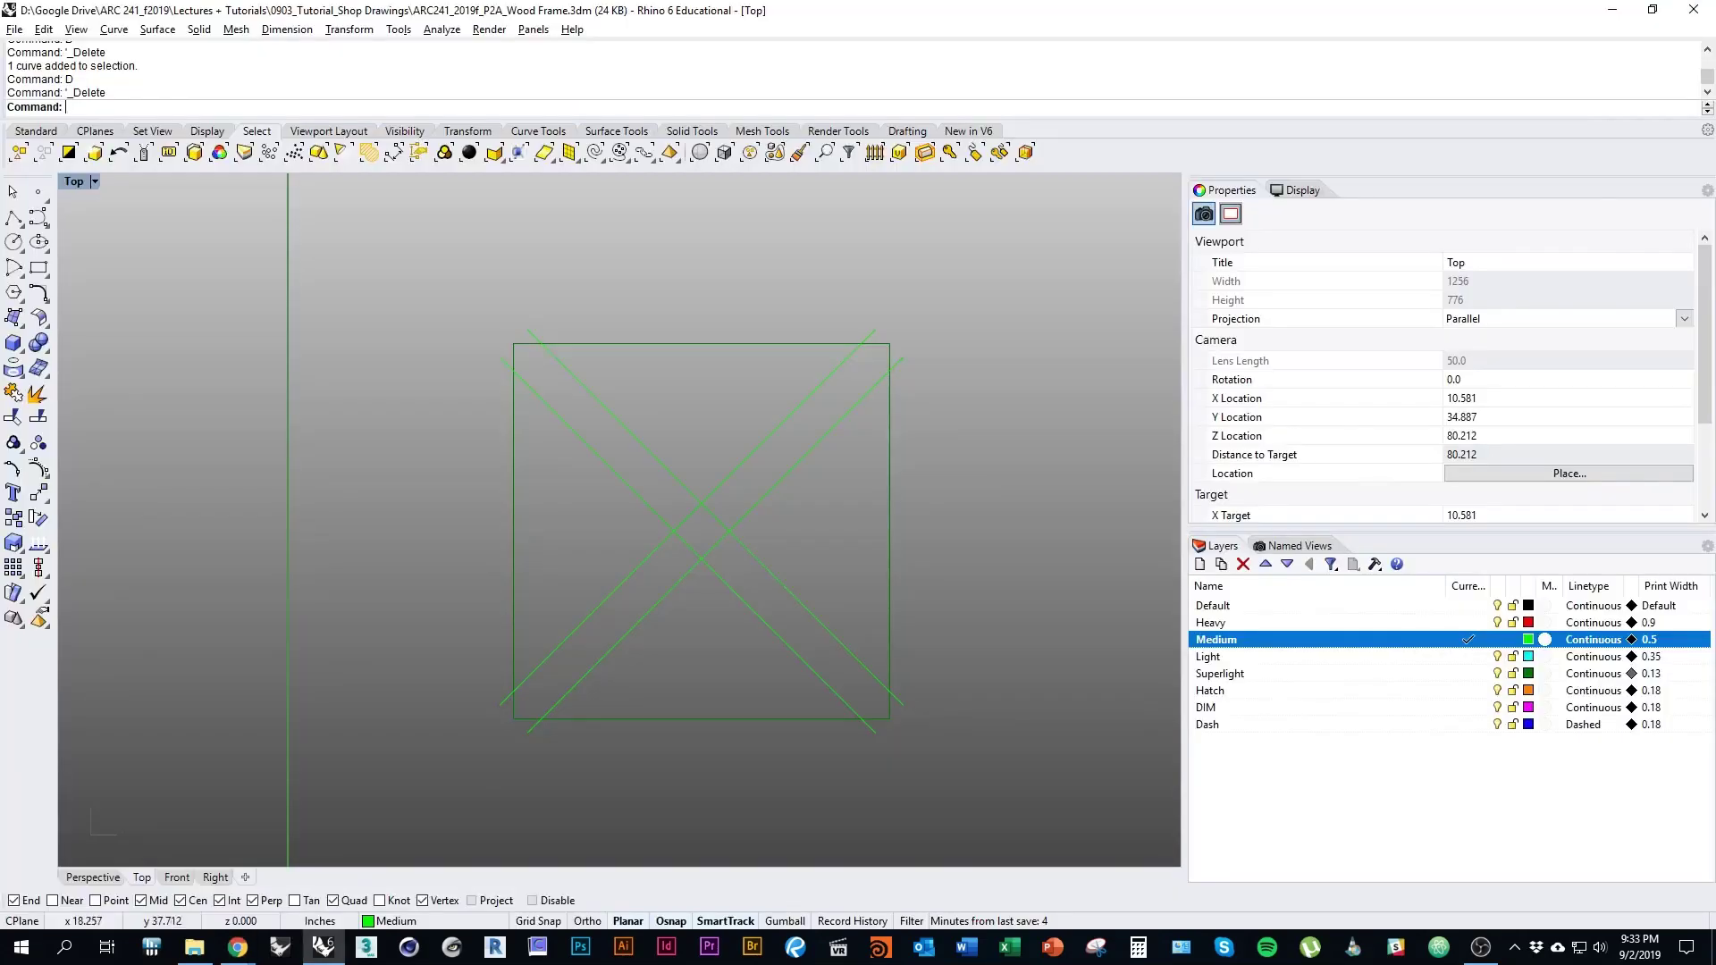
Trim the ends of the offset lines that extend outside the square, using the square as the cutting object
left_click(514, 497)
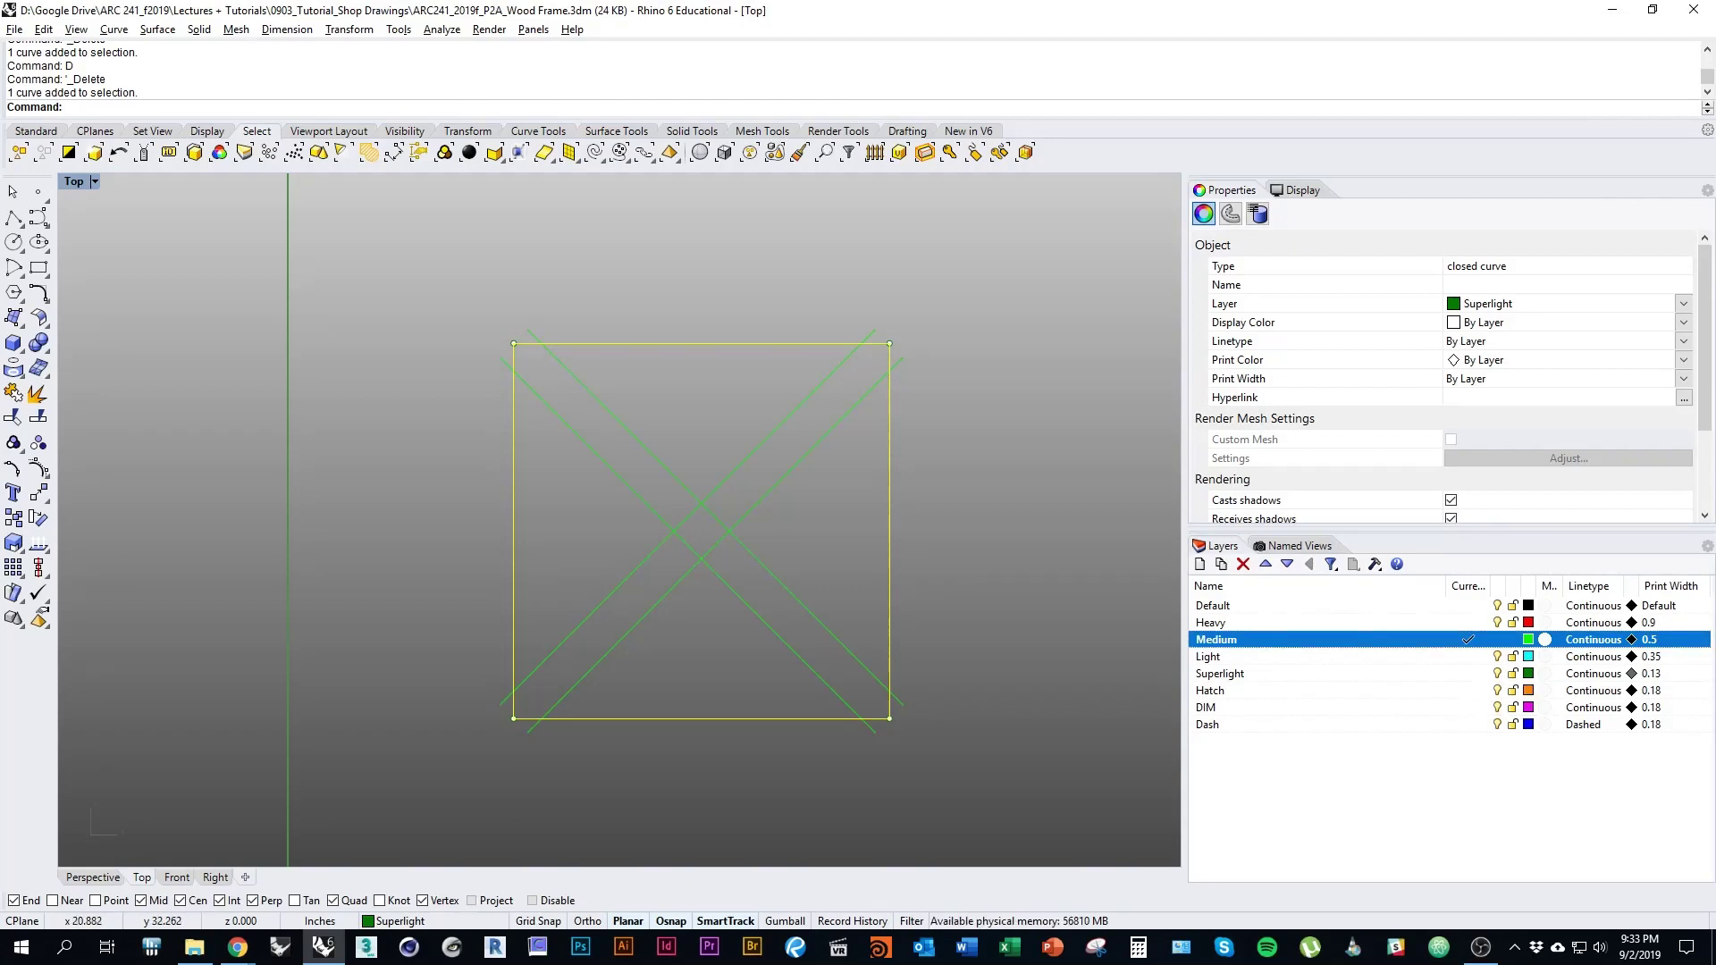
type("trim")
key("Return")
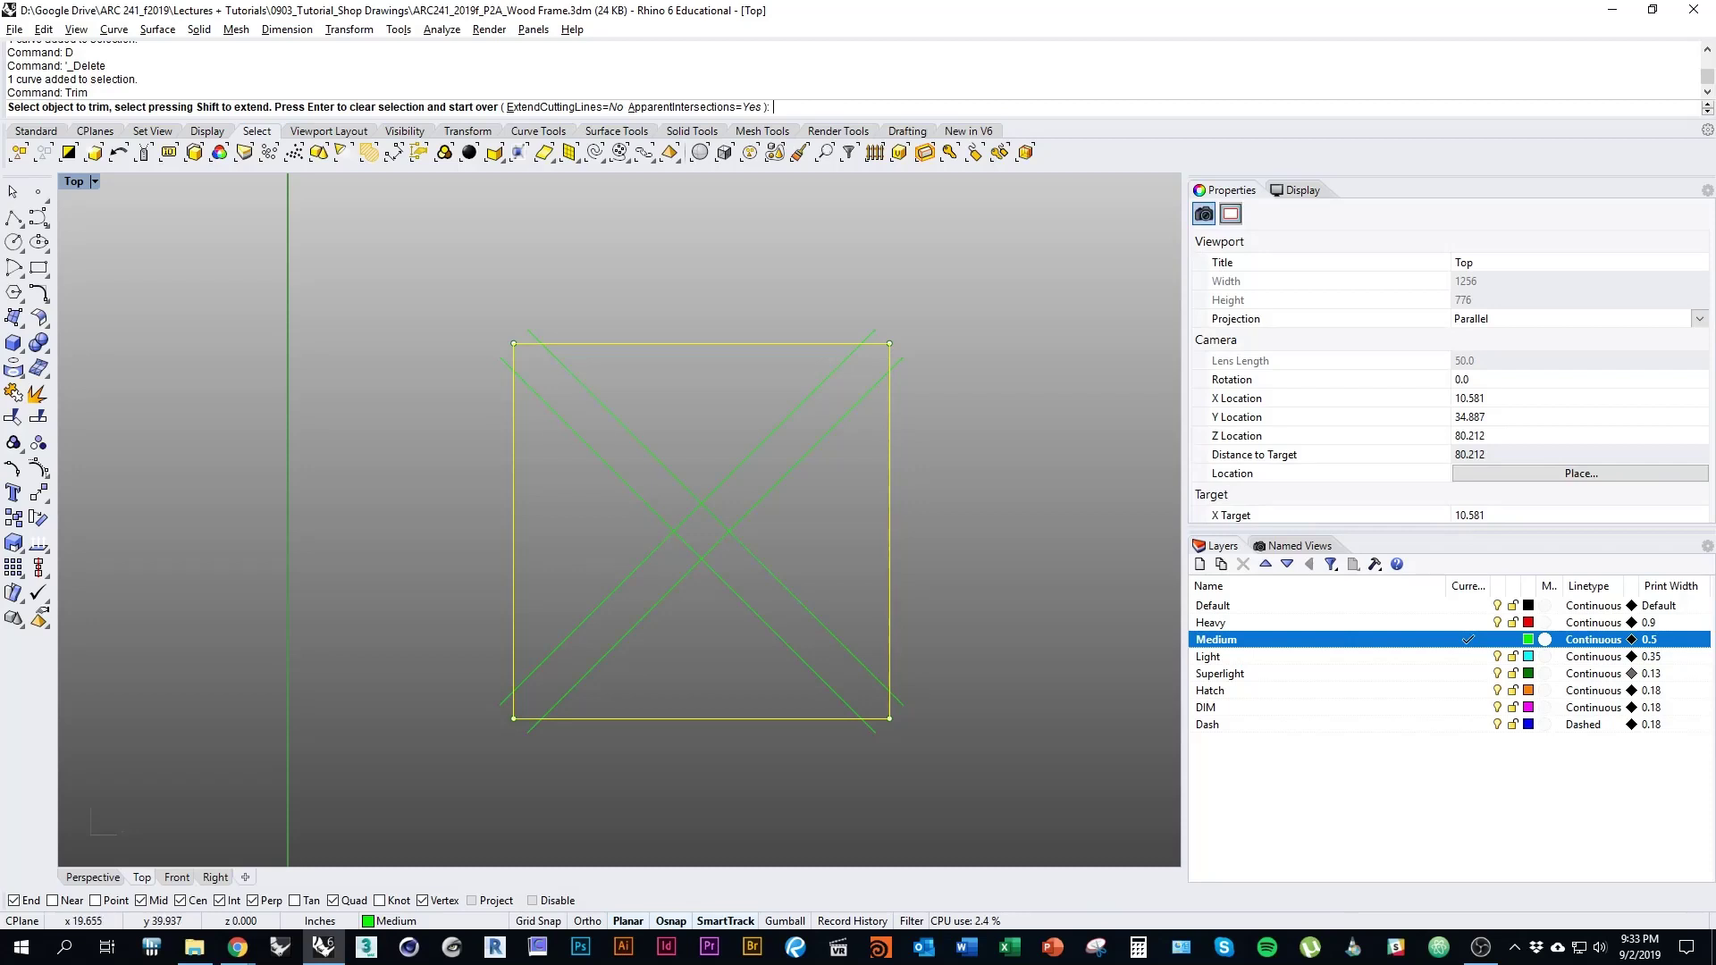
left_click(896, 364)
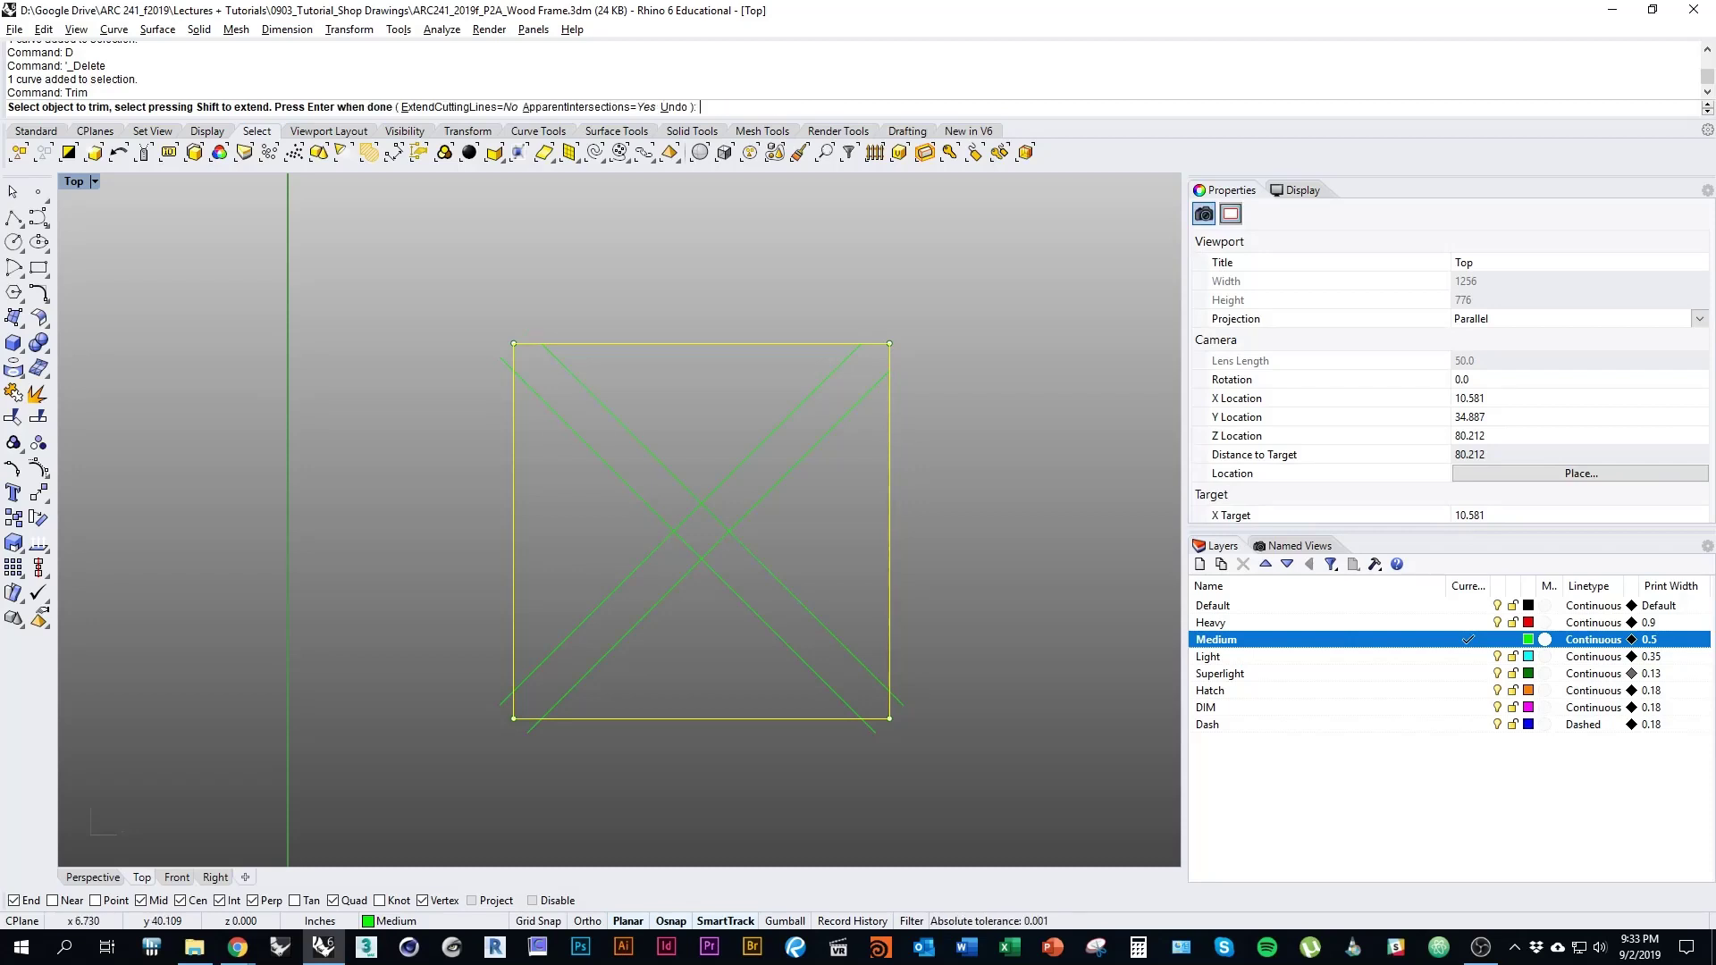
left_click(533, 725)
left_click(900, 702)
key("Escape")
key("Escape")
Close the lower-right and upper-right ends of the diagonal members with short polylines between the trimmed line ends
right_click_drag(908, 765, 925, 711)
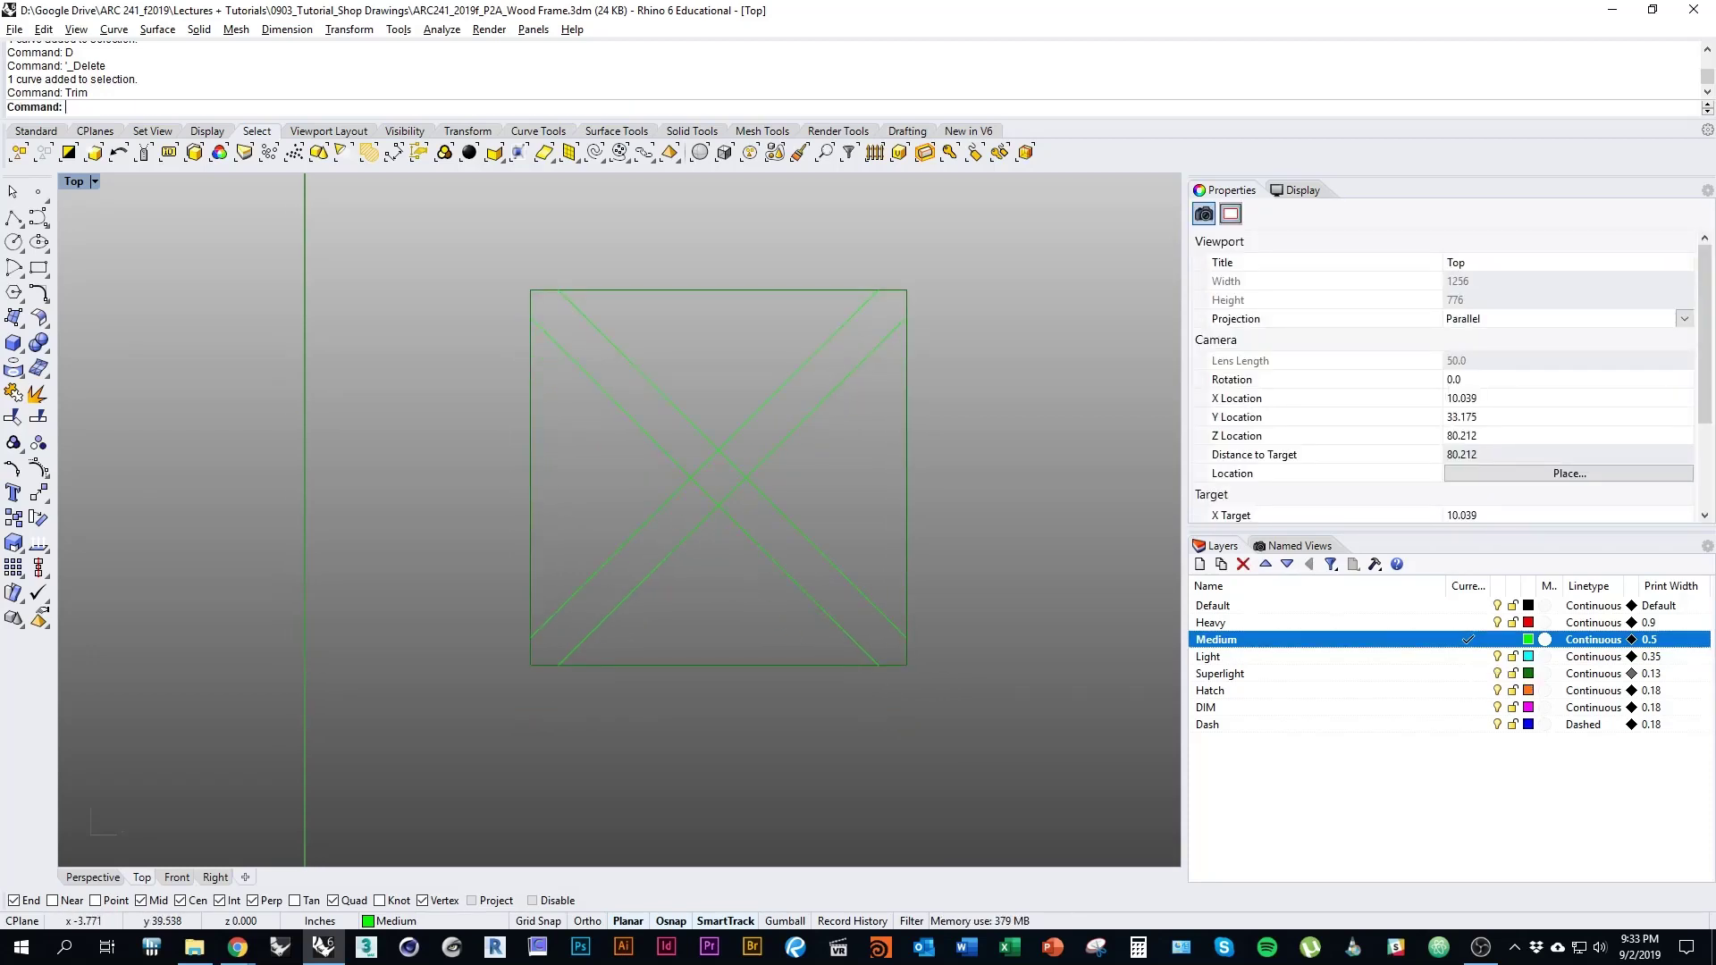
left_click(14, 218)
left_click(878, 665)
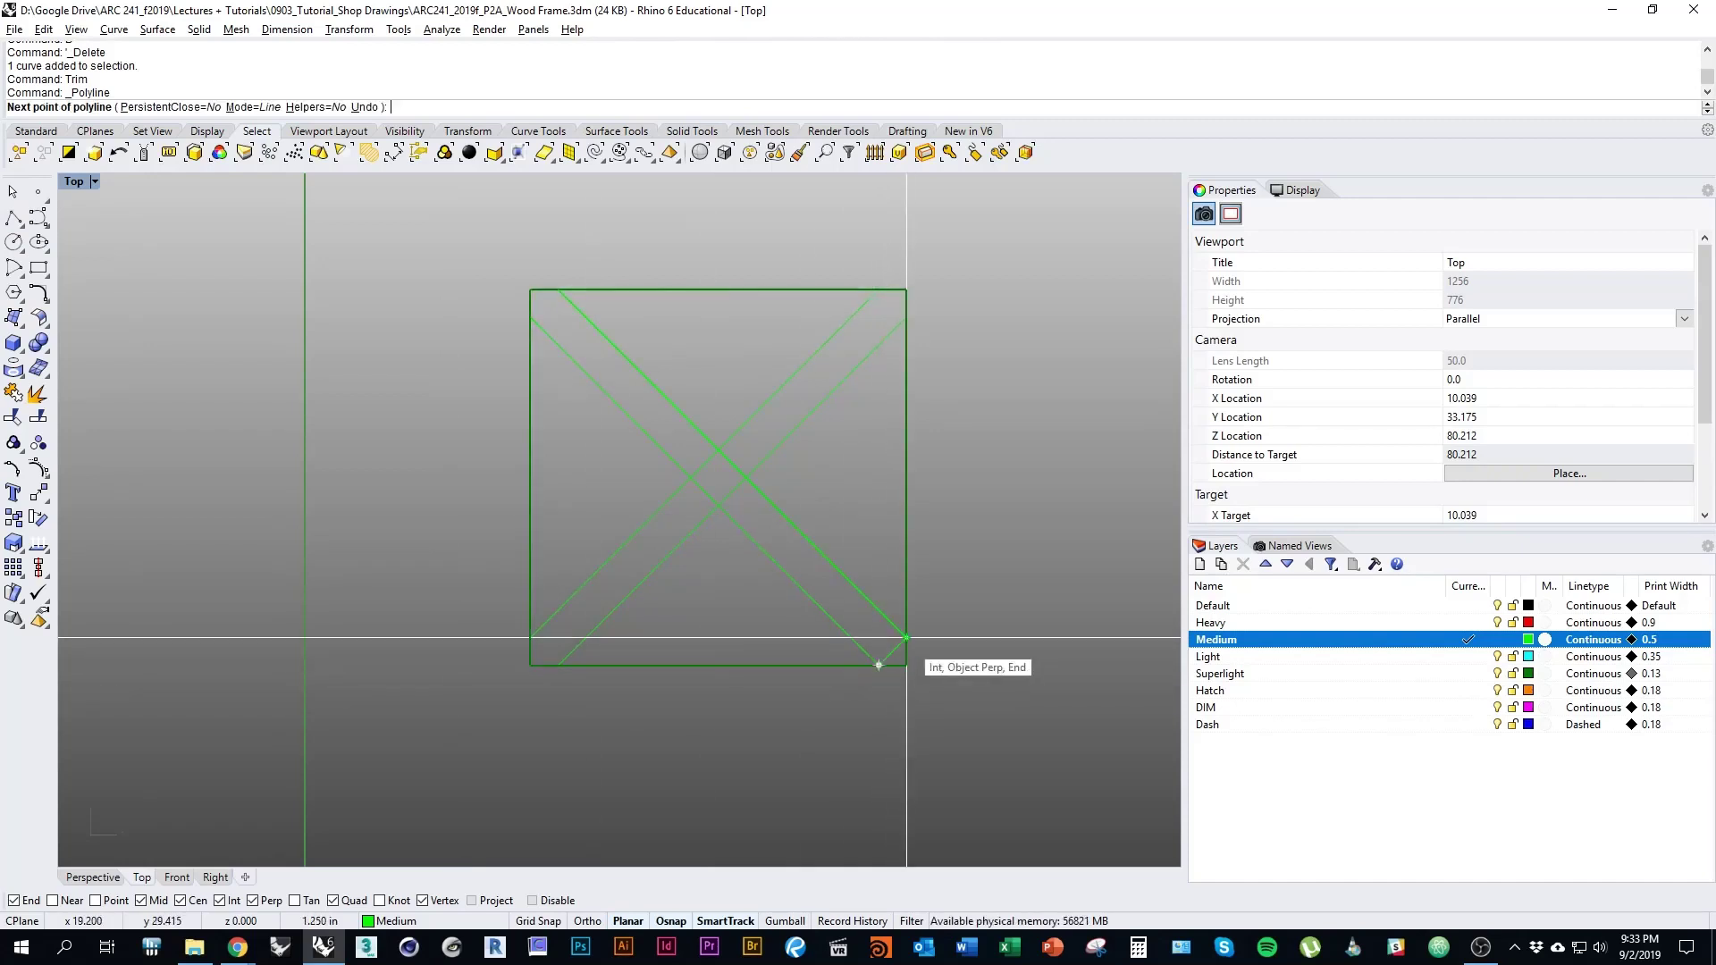
left_click(906, 637)
right_click(906, 637)
right_click(906, 633)
left_click(879, 290)
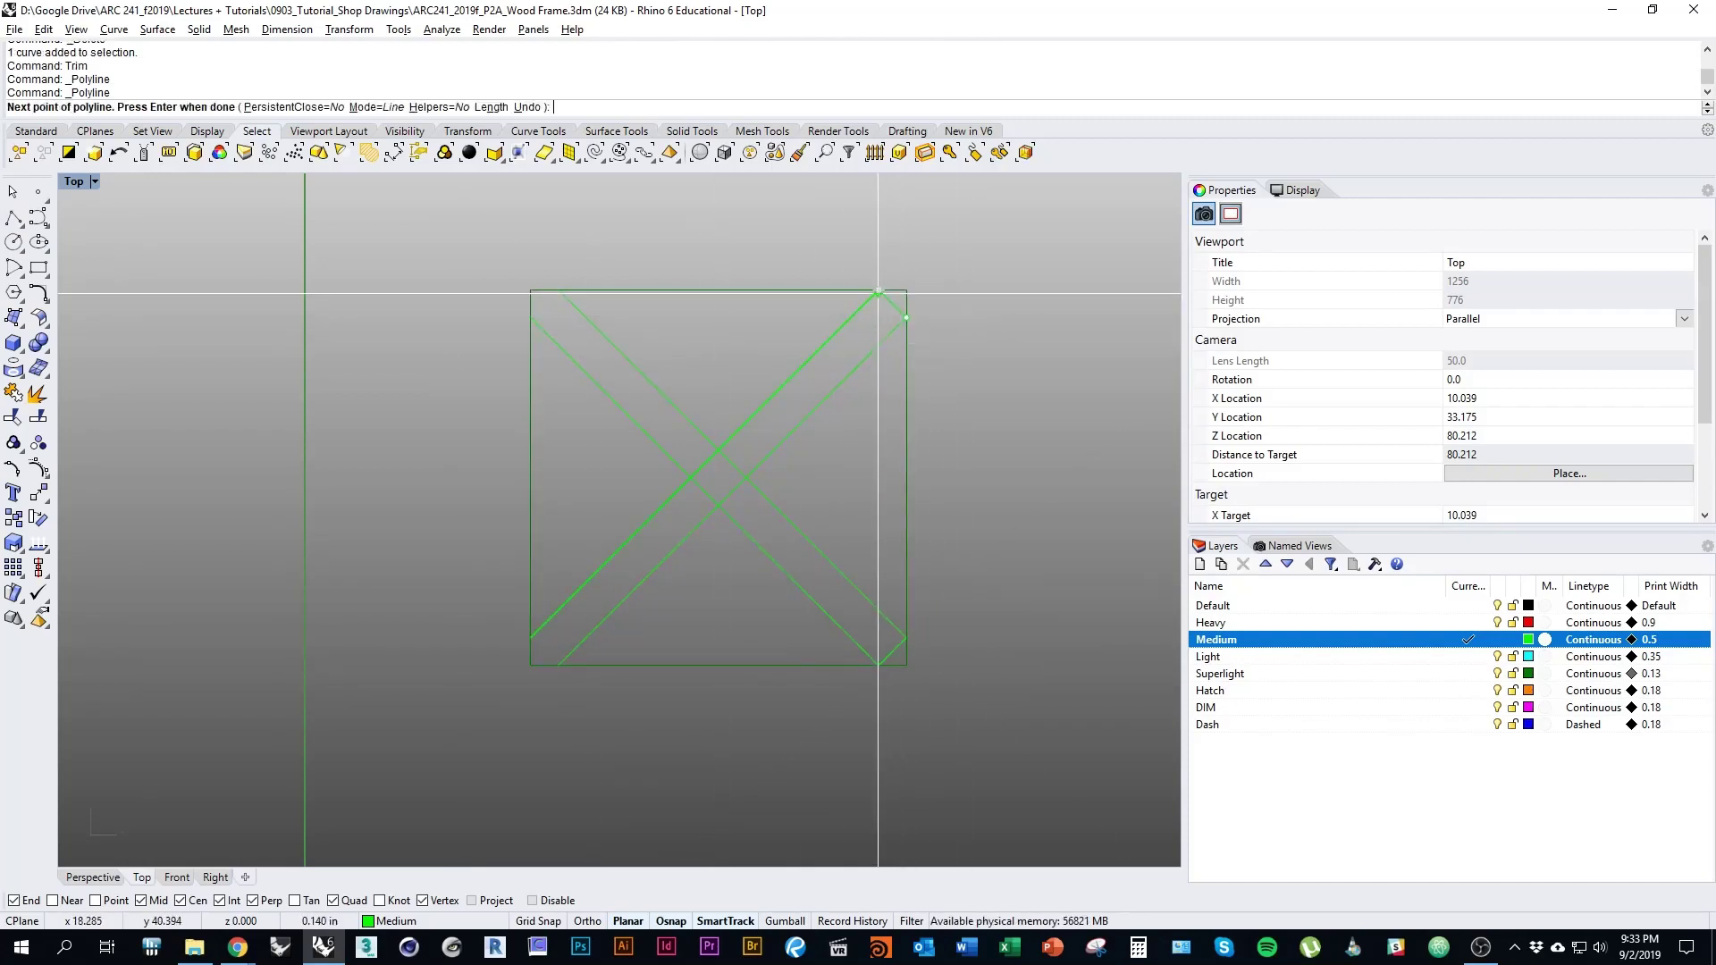
key("Return")
Close the lower-left and upper-left ends of the diagonal members with short polylines between the trimmed line ends
key("Return")
left_click(531, 638)
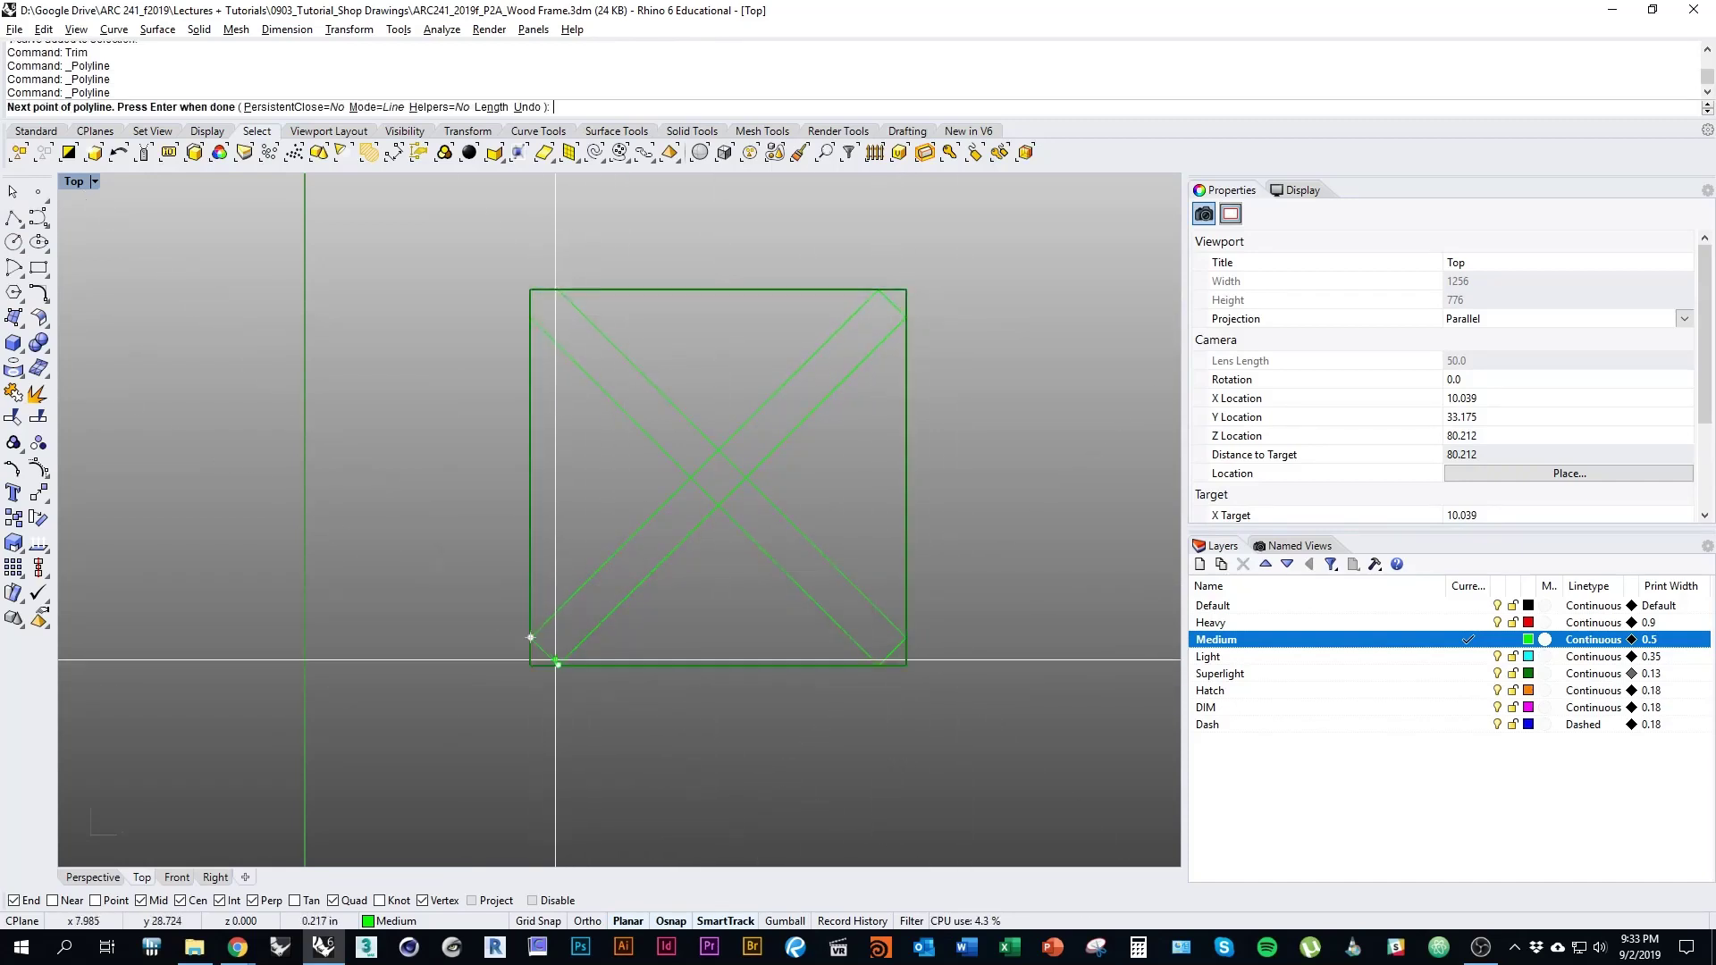
left_click(557, 665)
key("Return")
key("Return")
left_click(531, 318)
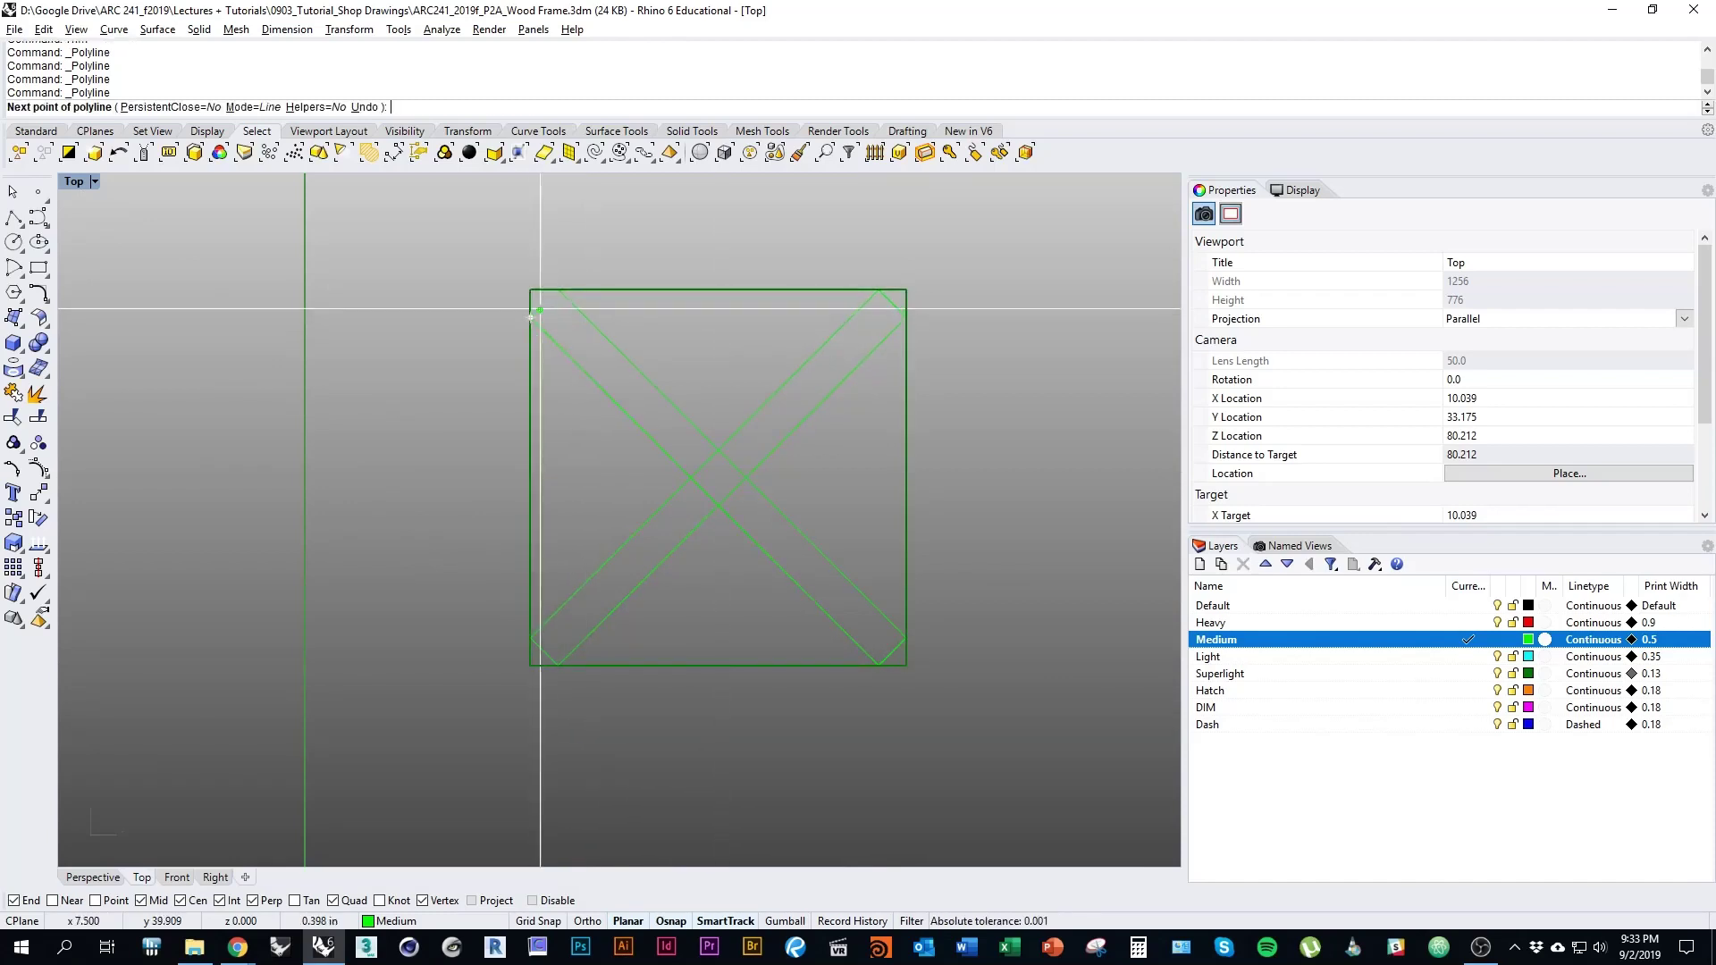
left_click(557, 290)
key("Return")
right_click_drag(812, 605, 781, 620)
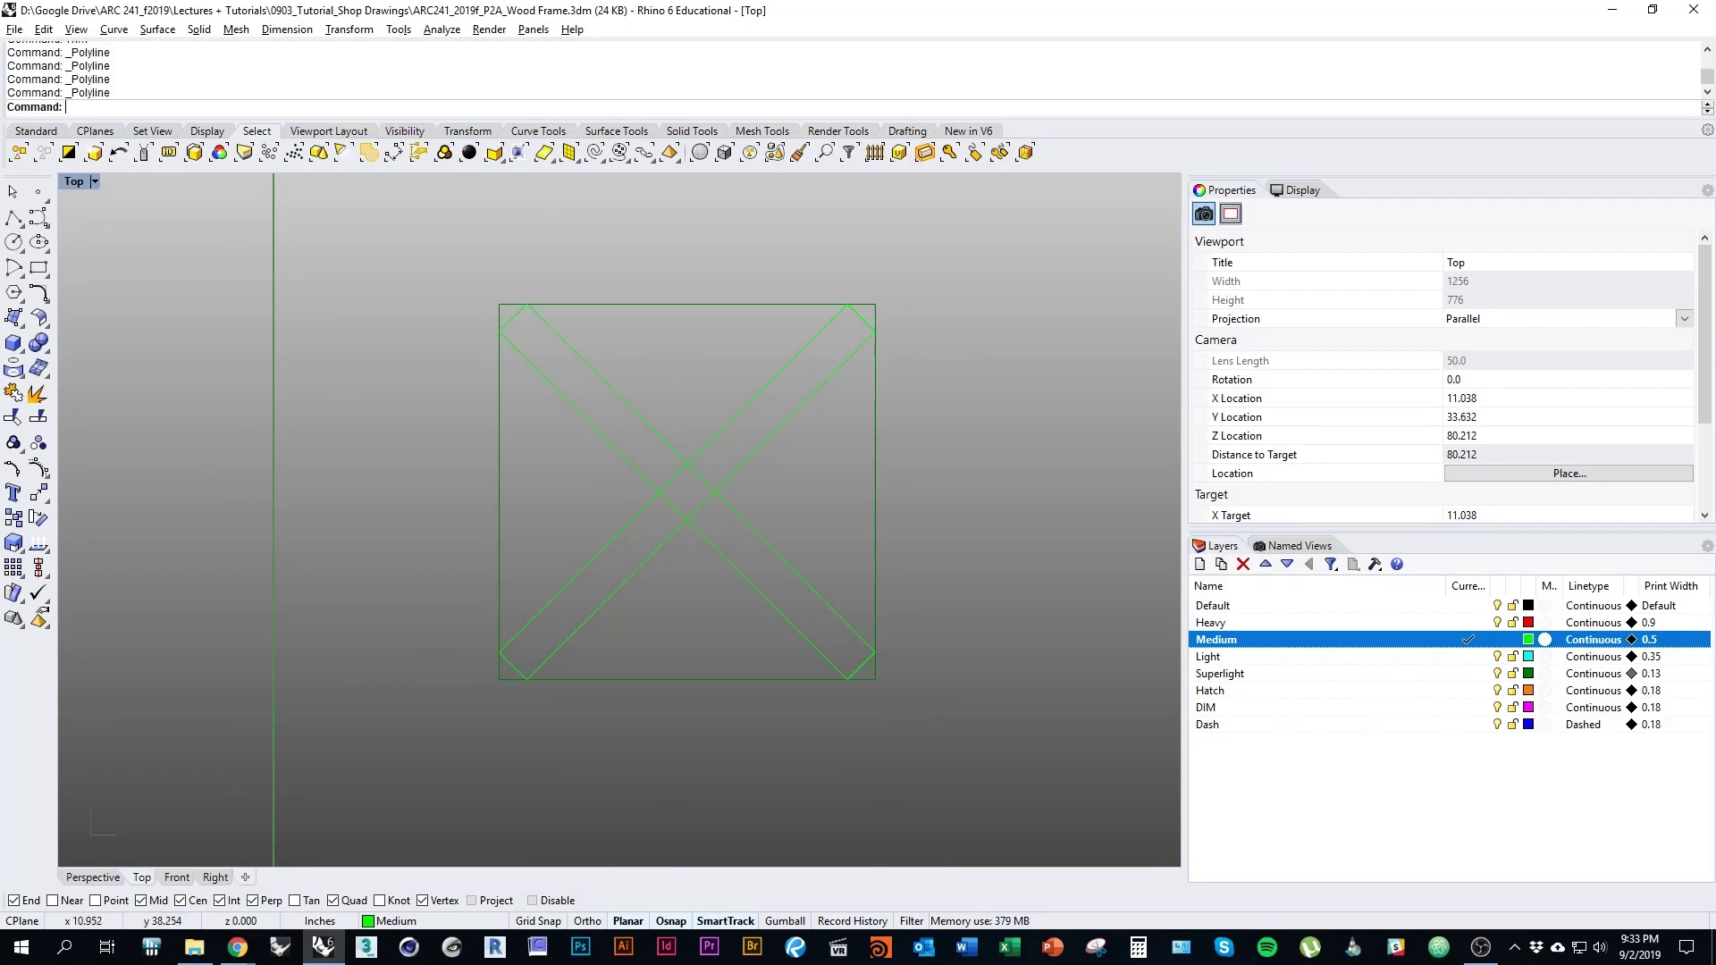
right_click_drag(790, 572, 819, 540)
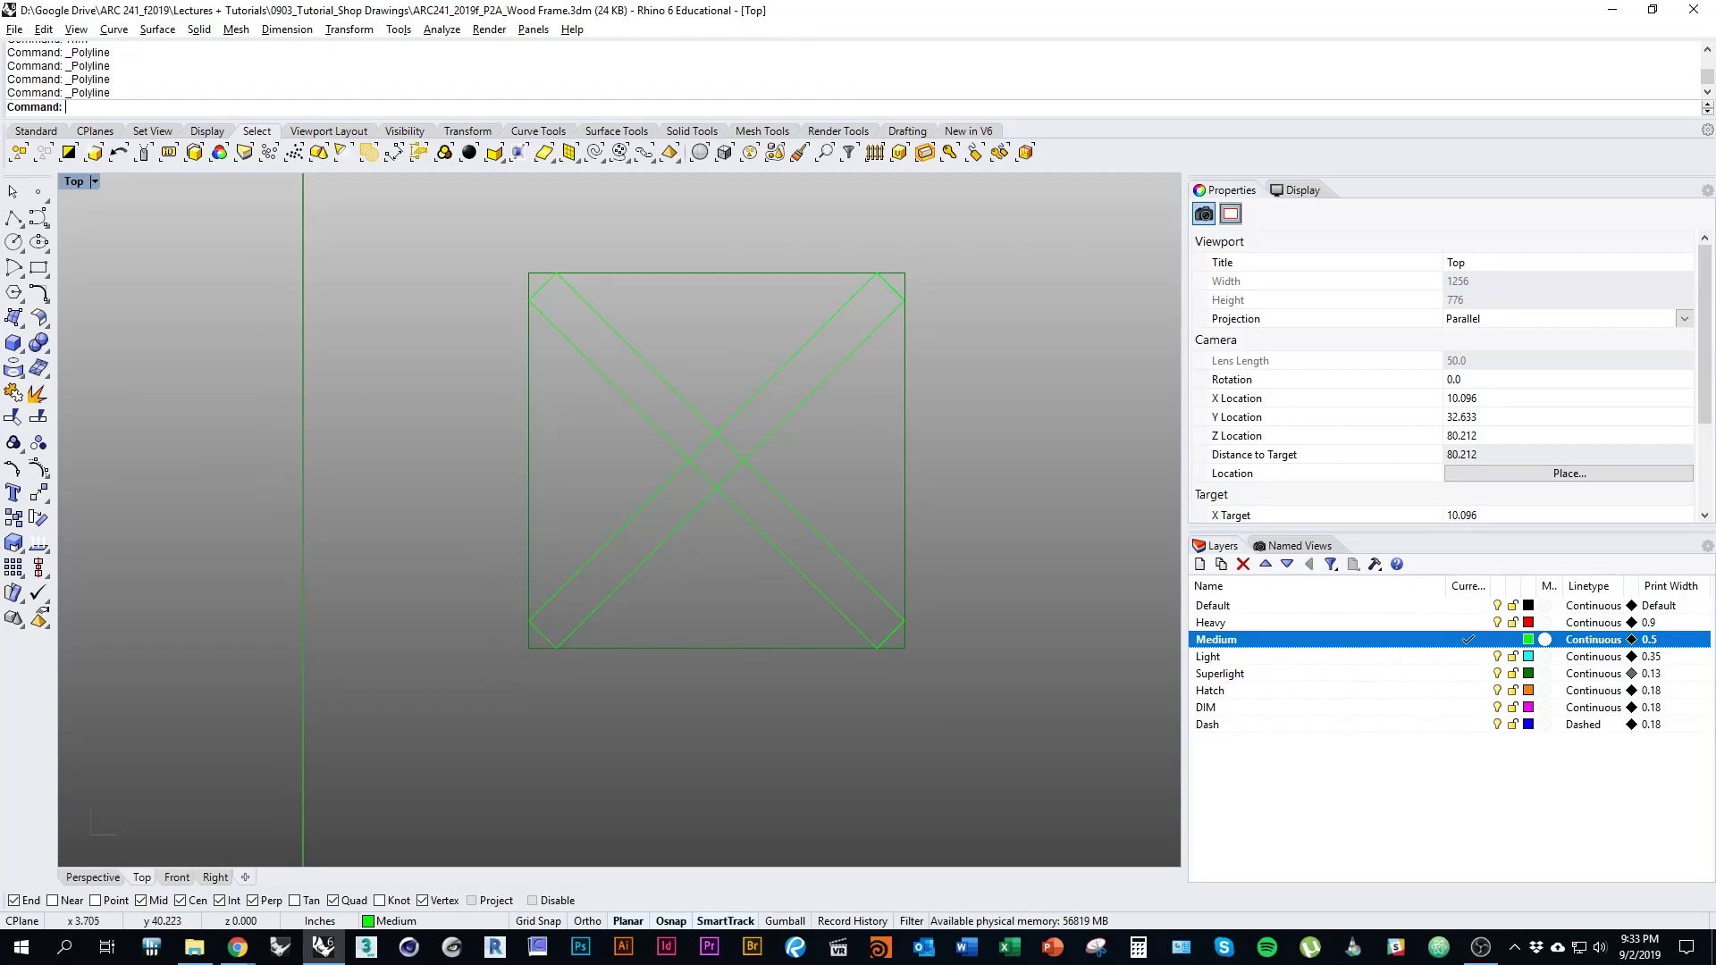
right_click_drag(776, 530, 759, 551)
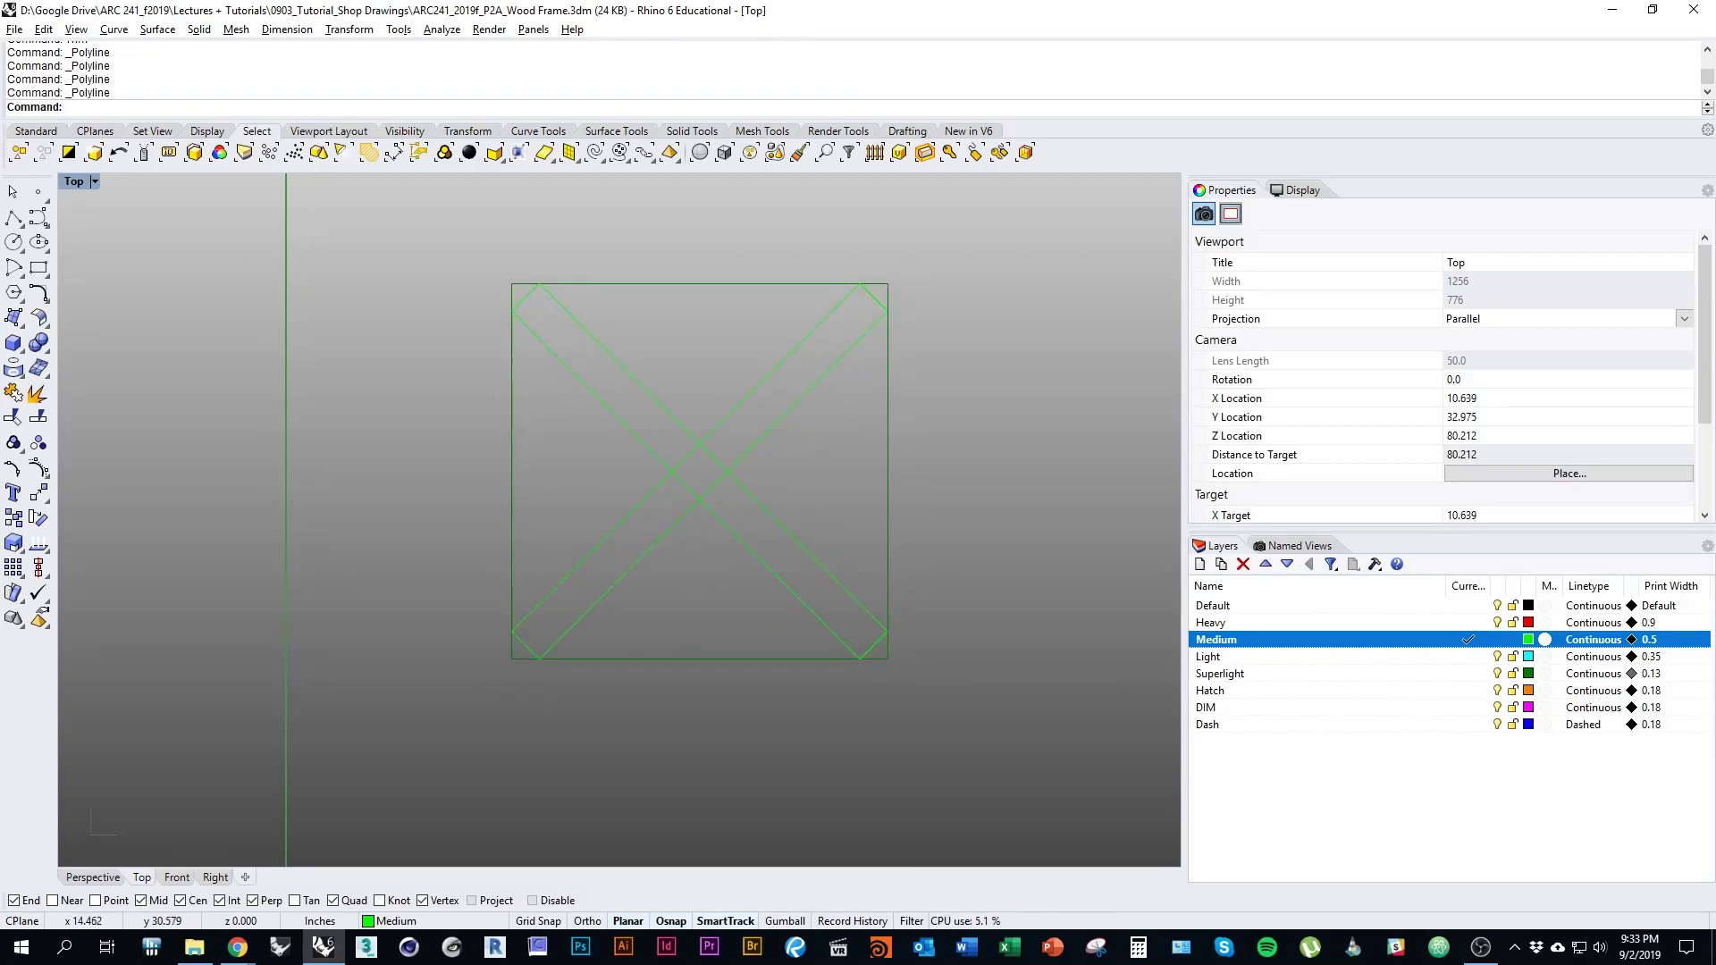
Check the wood frame drawing in the Chrome assignment, search the web for "lap joint" and open one of the lap joint images
key("alt+Tab")
scroll(843, 523, "up", 1)
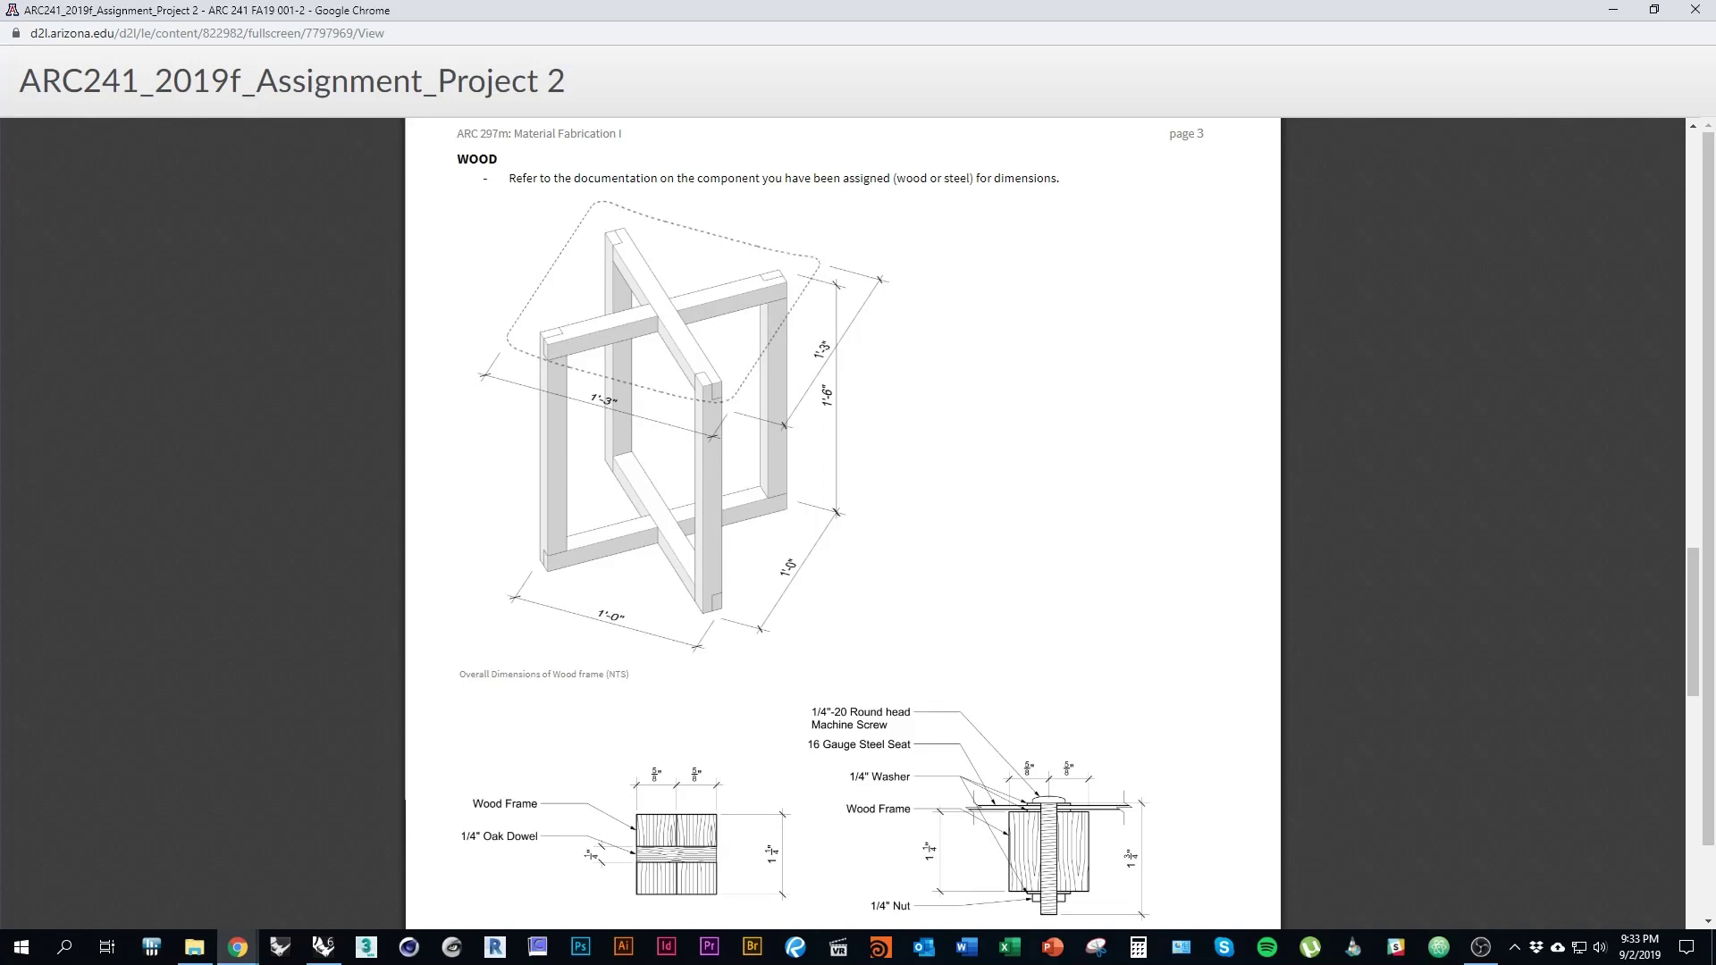
key("alt+Tab")
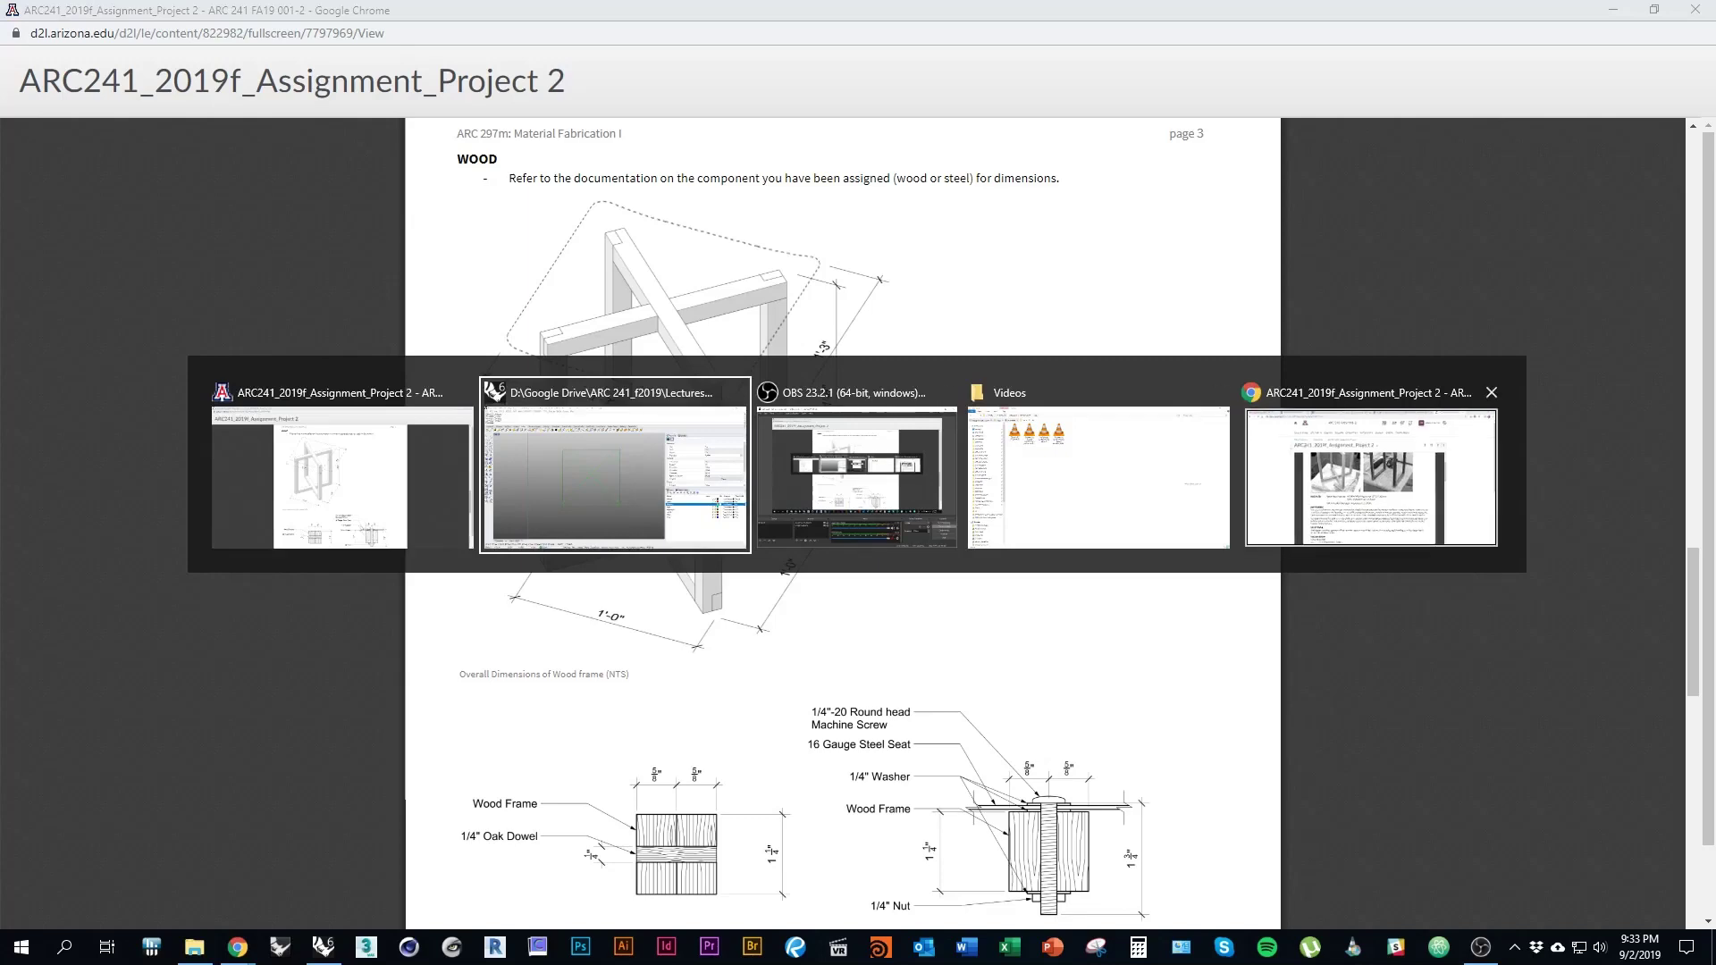
key("ctrl+t")
type("lap joint")
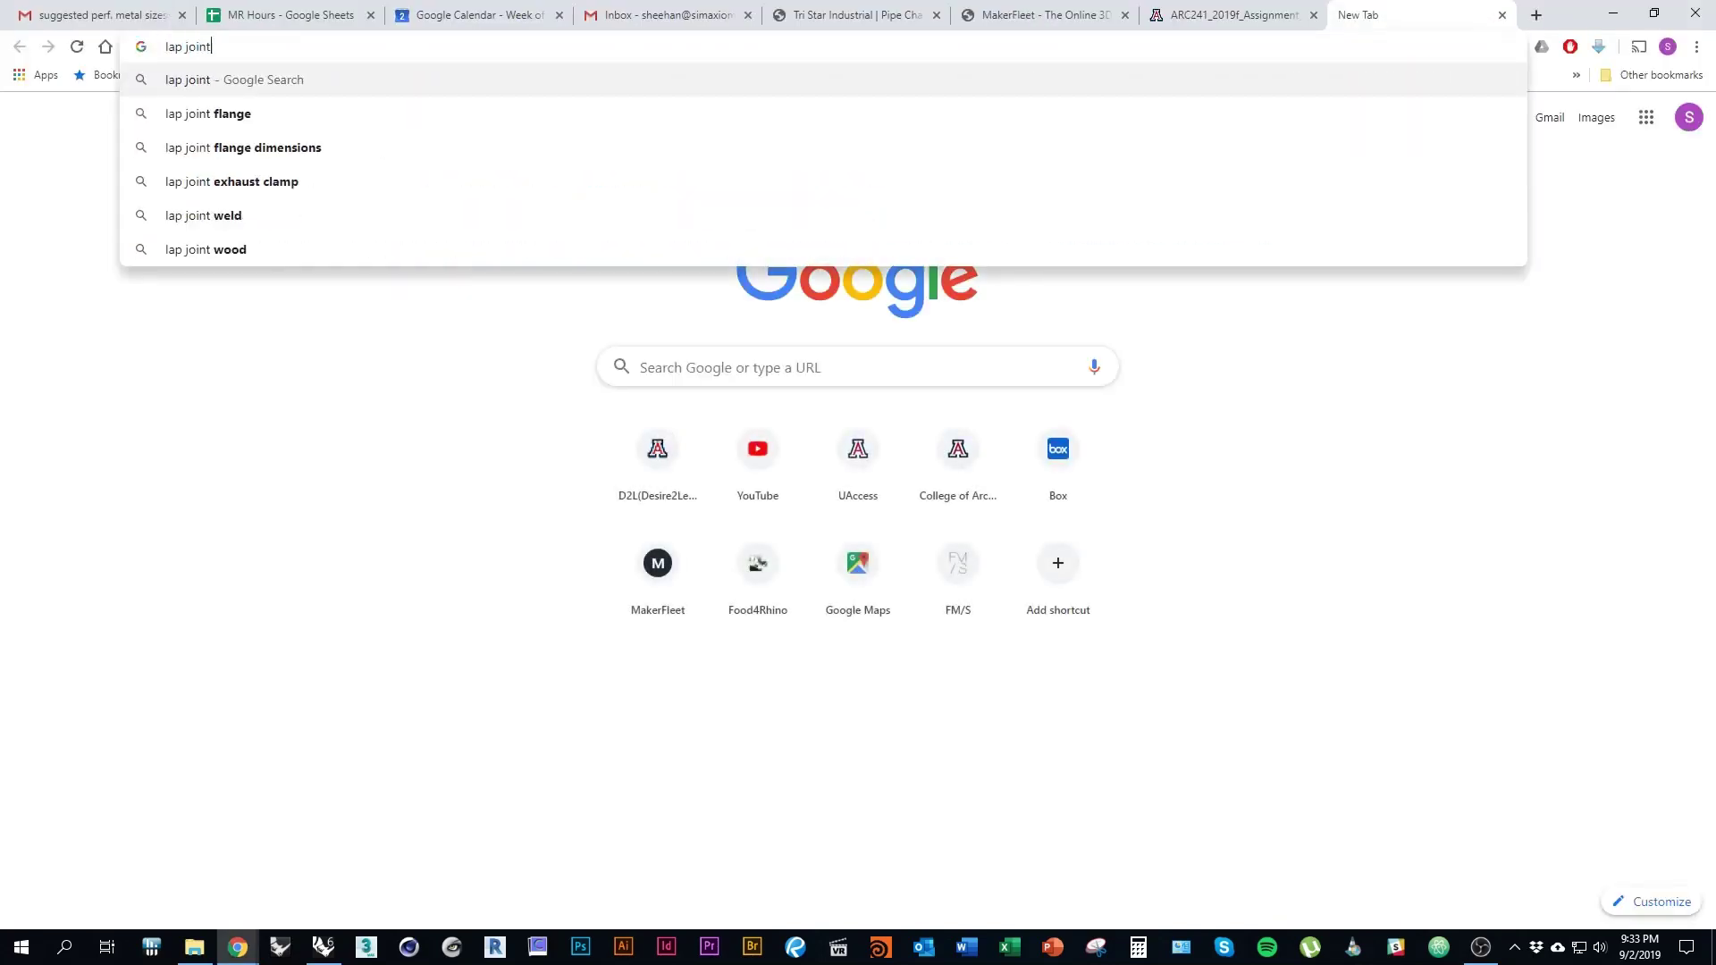
key("Return")
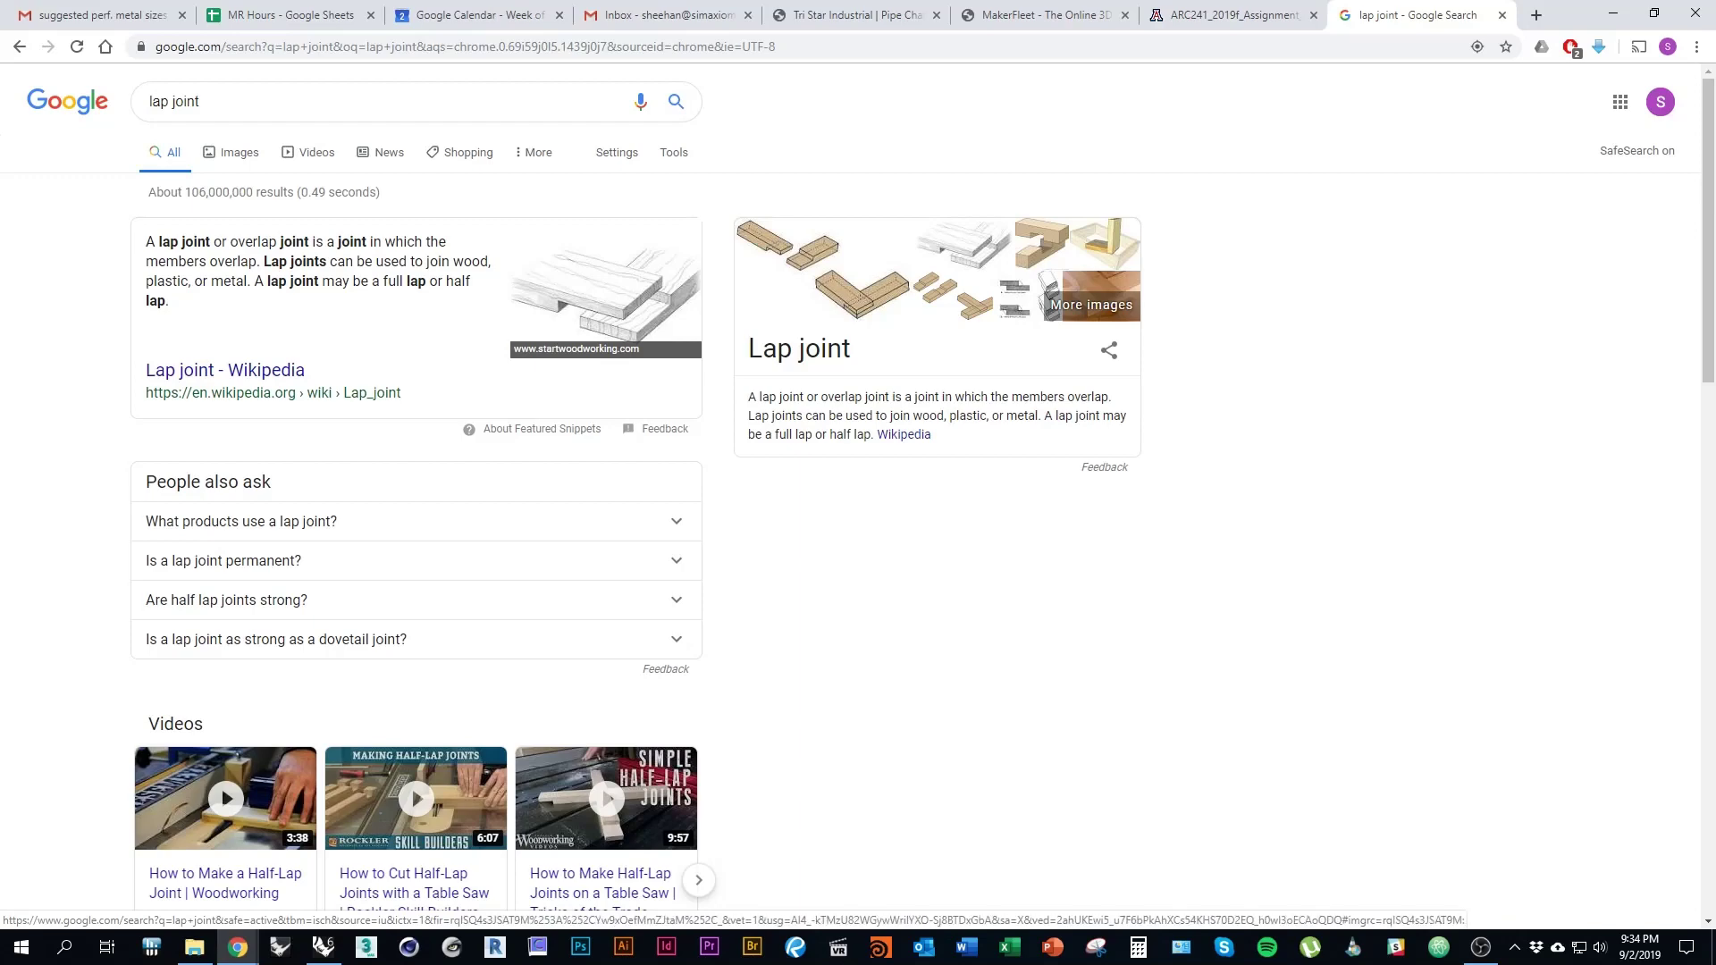
left_click(1041, 241)
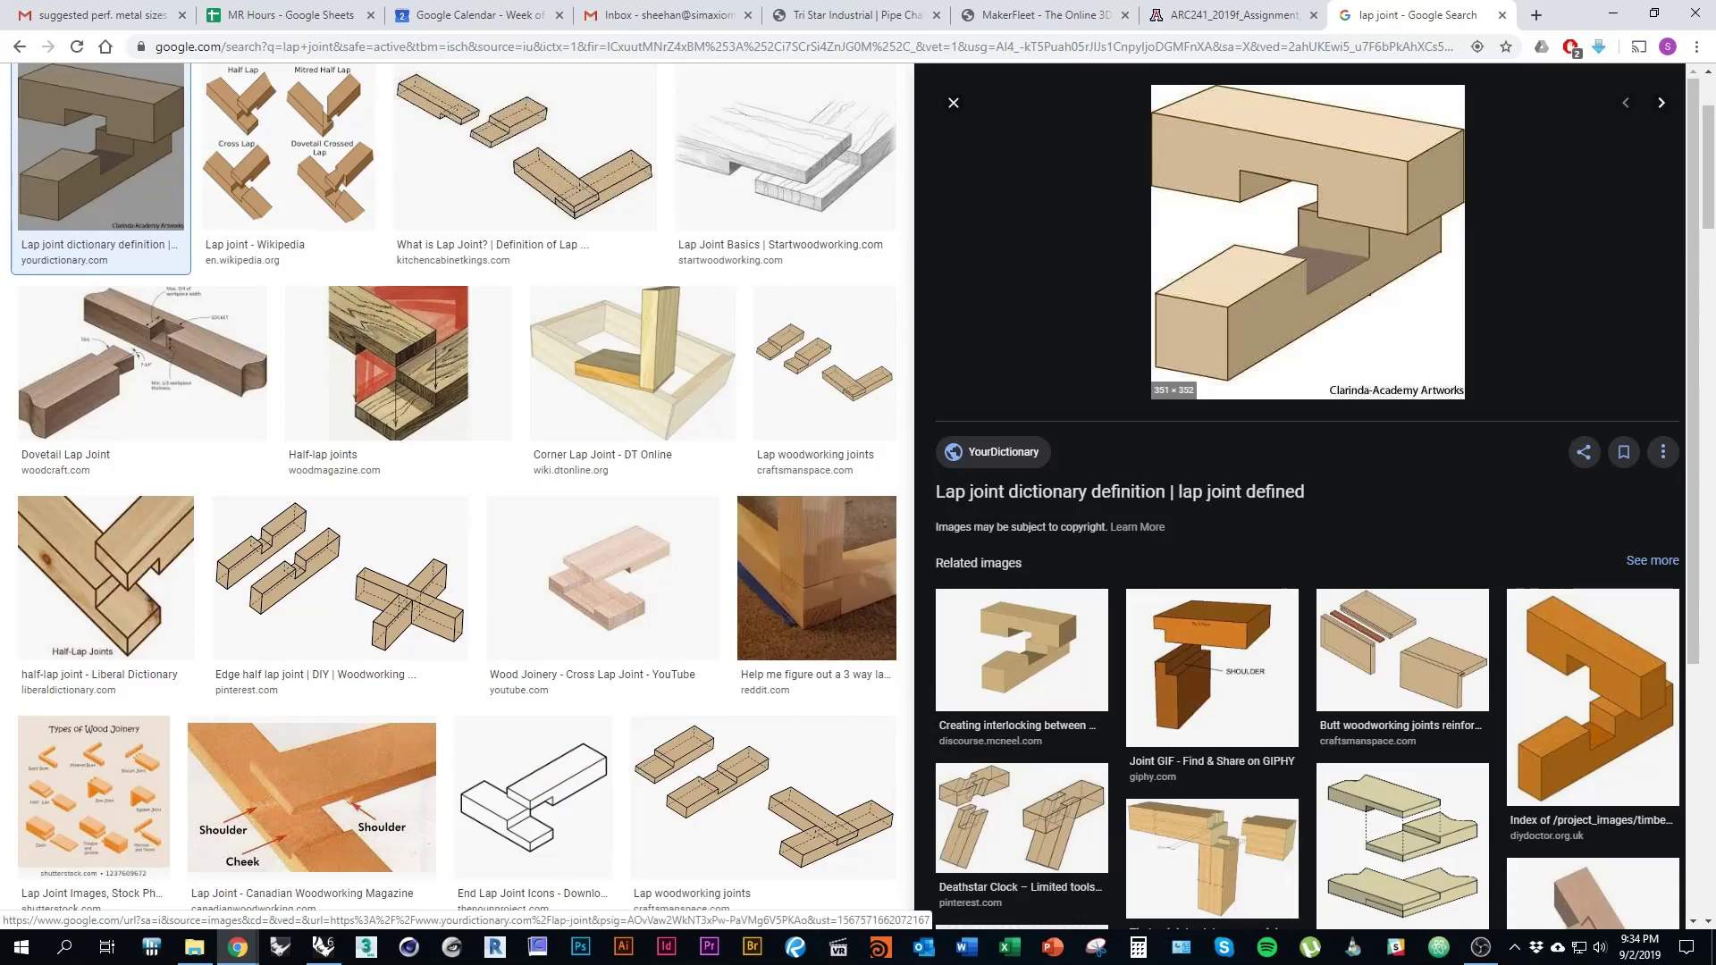
Compare the lap joint images with the corner joints in the assignment's wood frame drawing, and go back to Rhino
key("alt+Tab")
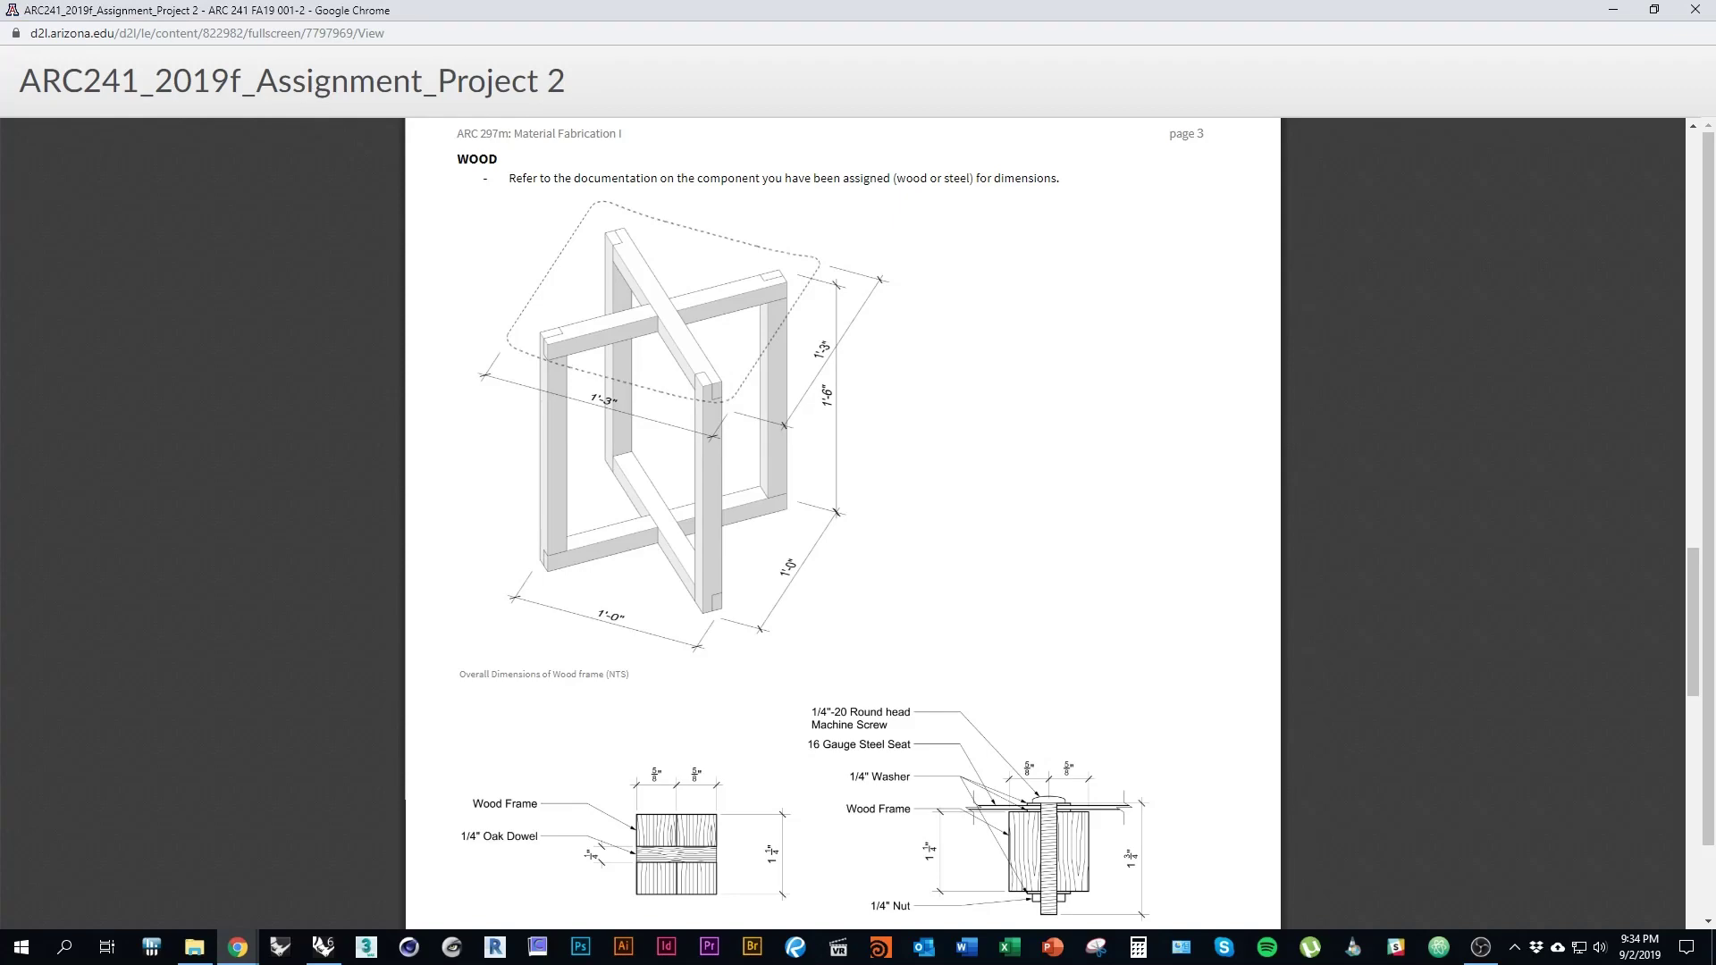
key("alt+Tab")
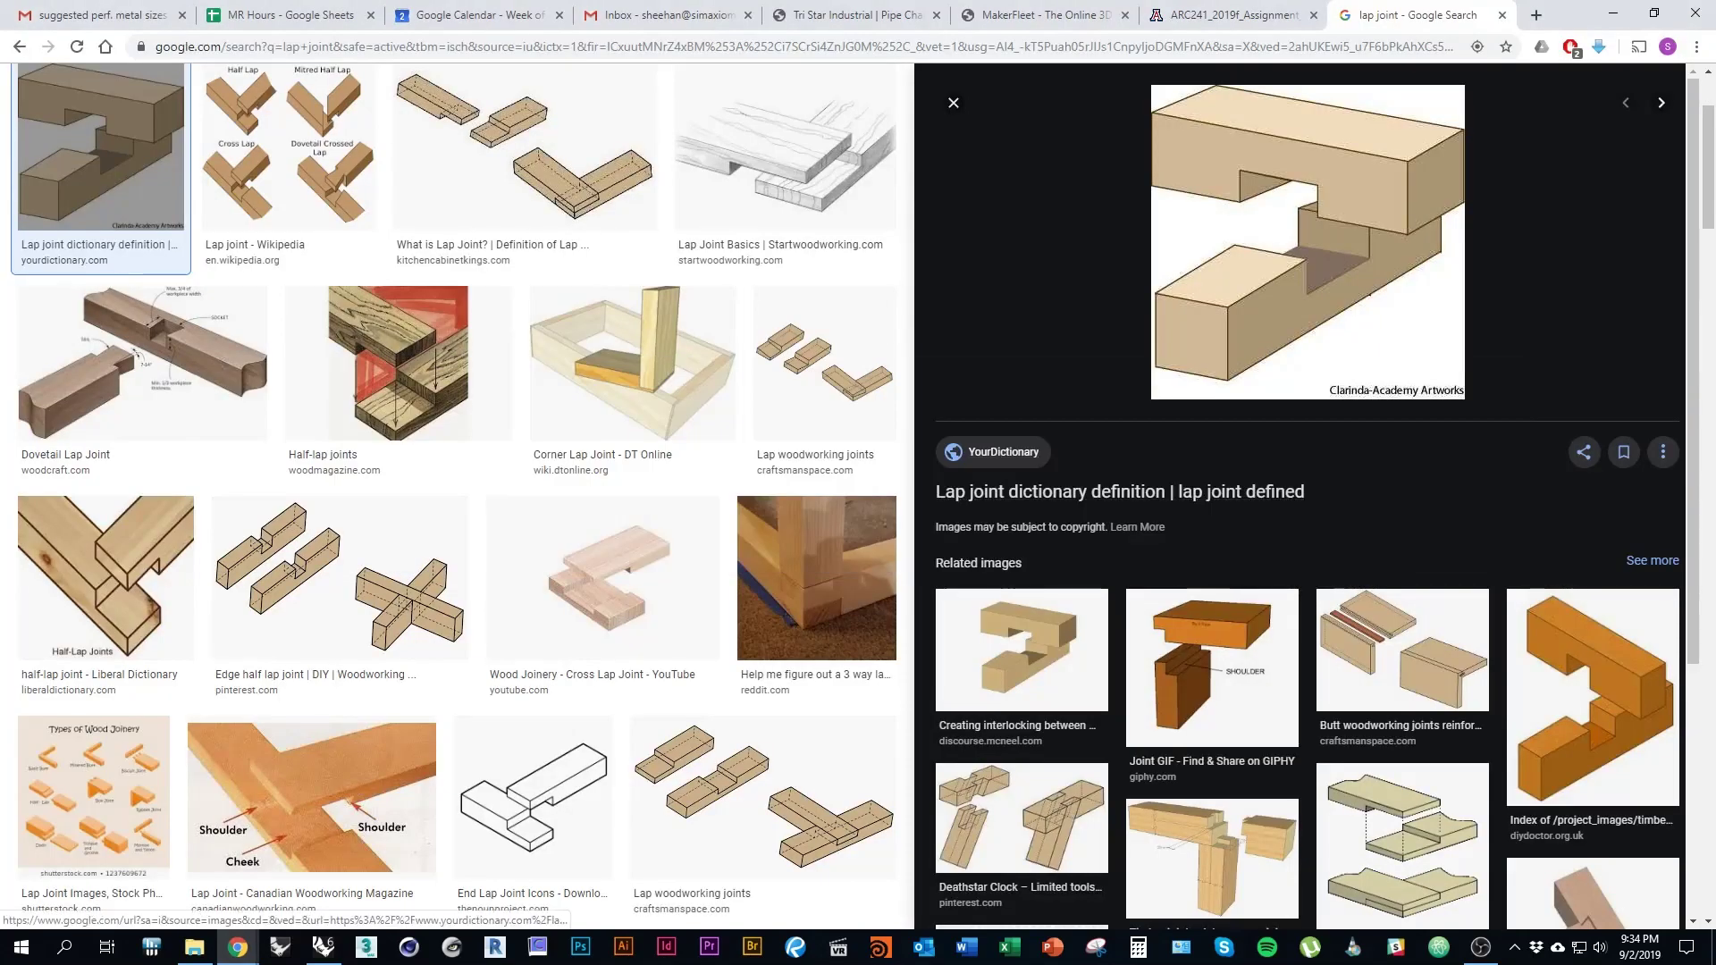
key("alt+Tab")
key("alt+Tab")
key("Tab")
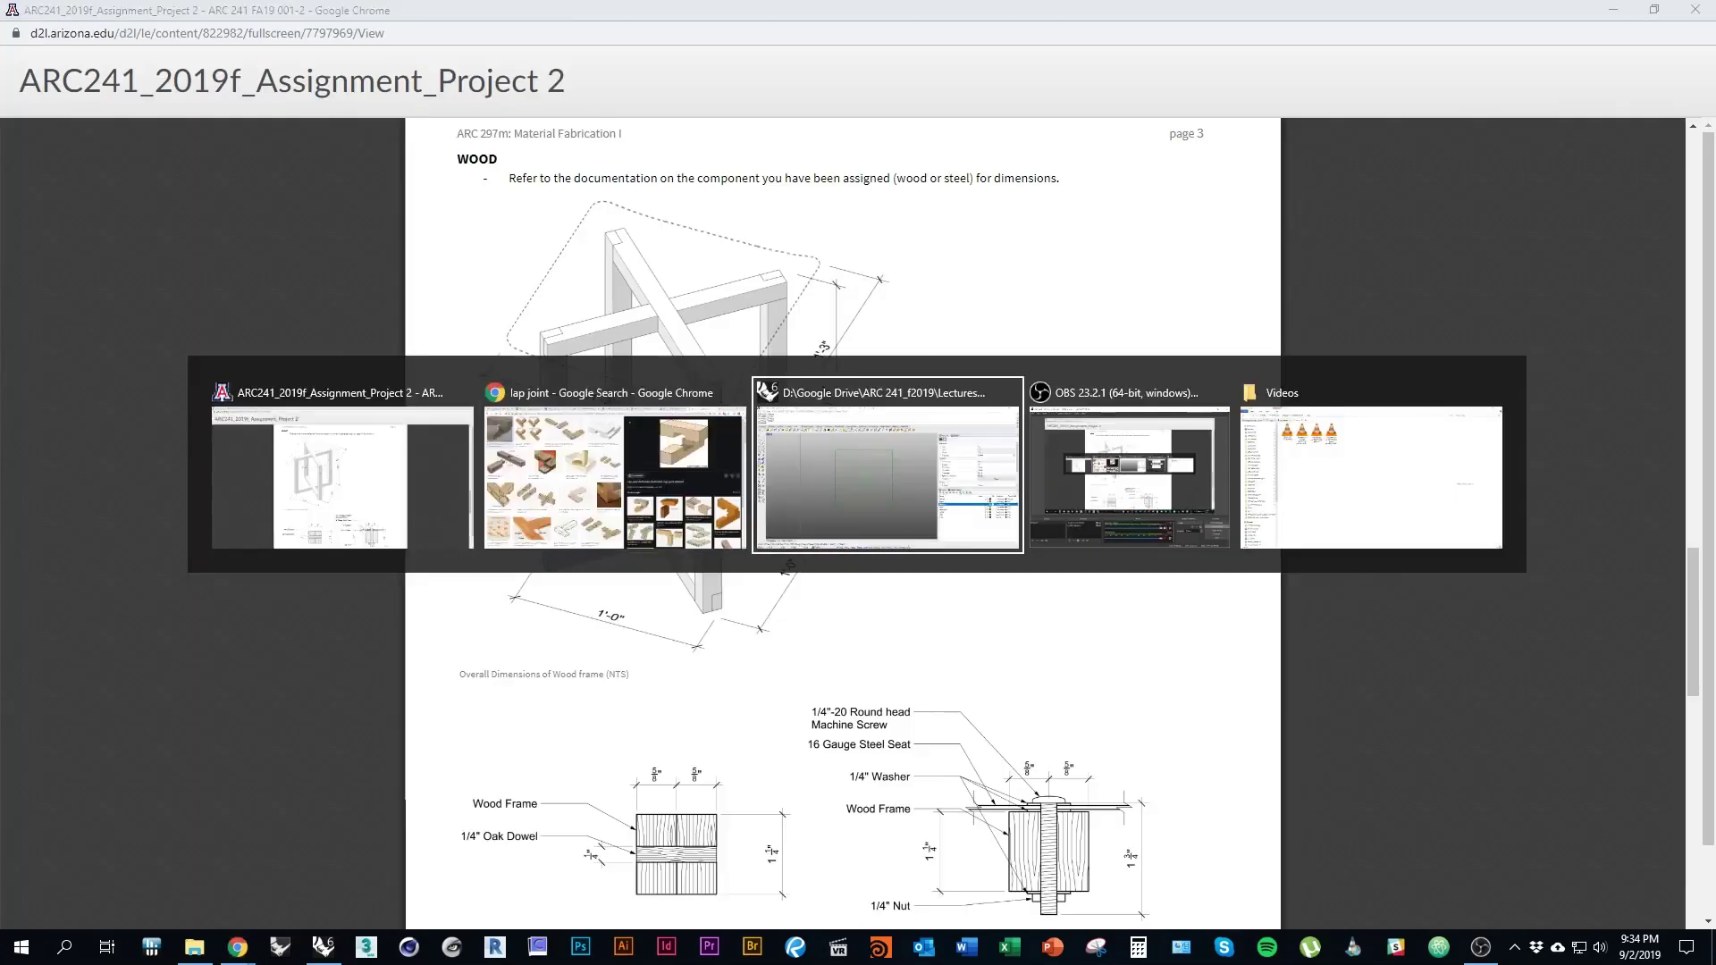
Draw a 1.25 inch polyline from the midpoint of the lower-right member end inward along the member's centre
right_click_drag(793, 640, 702, 602)
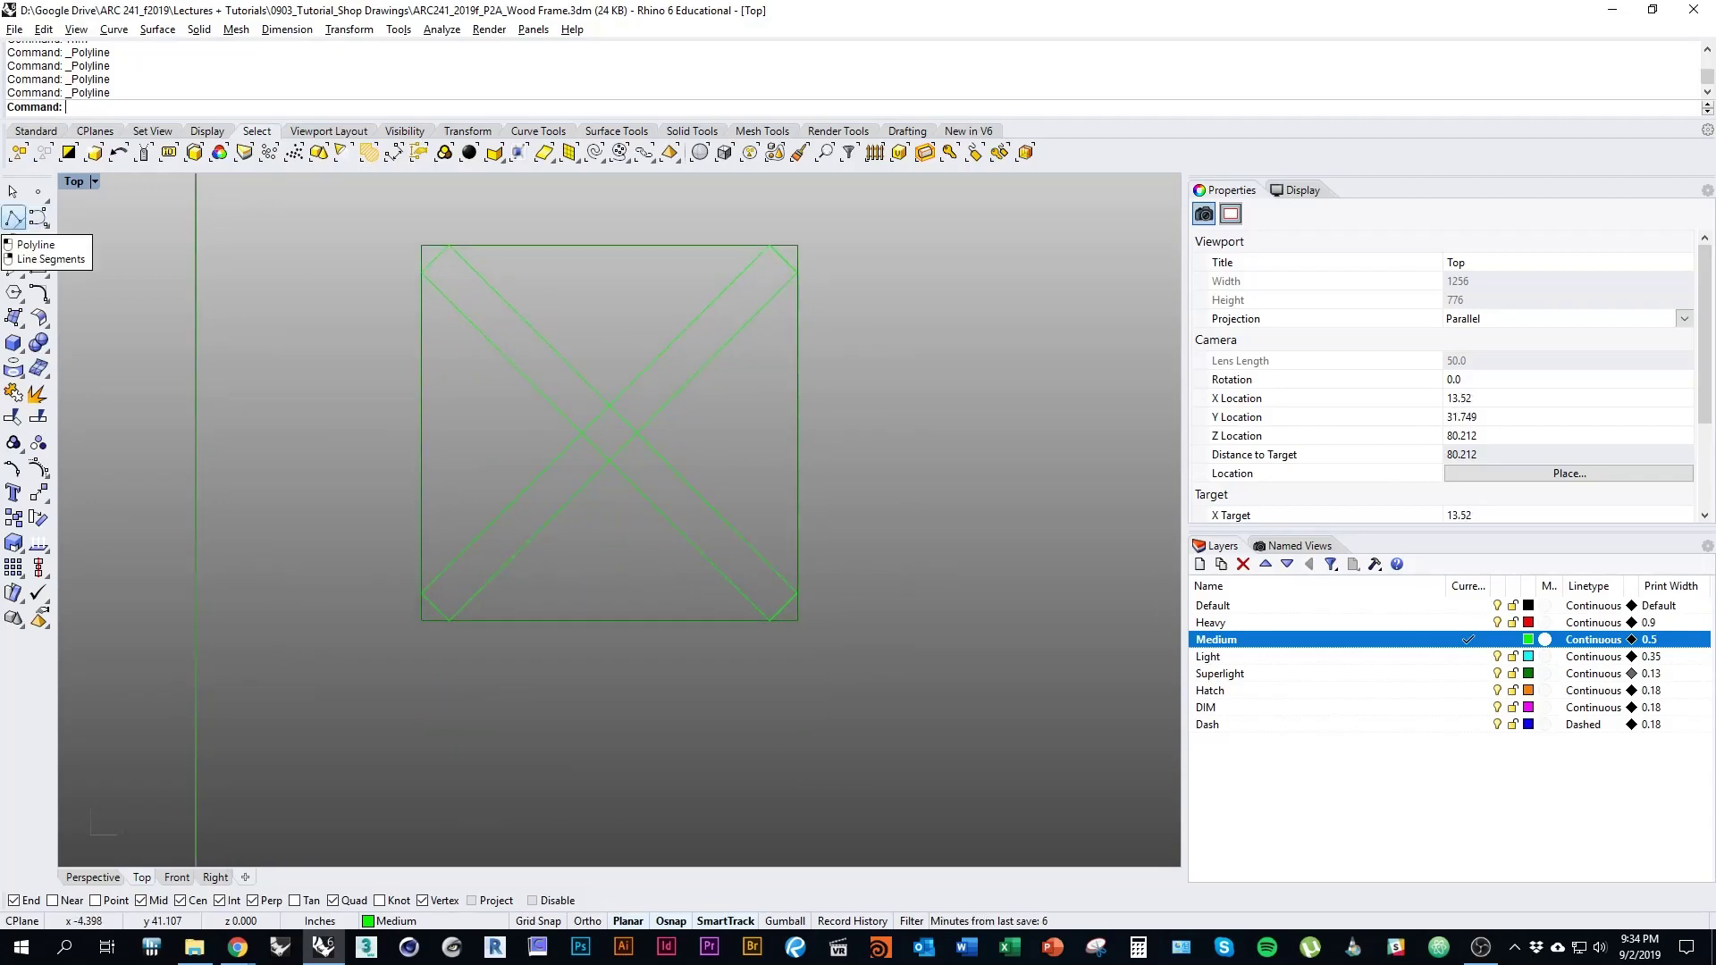
left_click(14, 218)
scroll(718, 643, "up", 3)
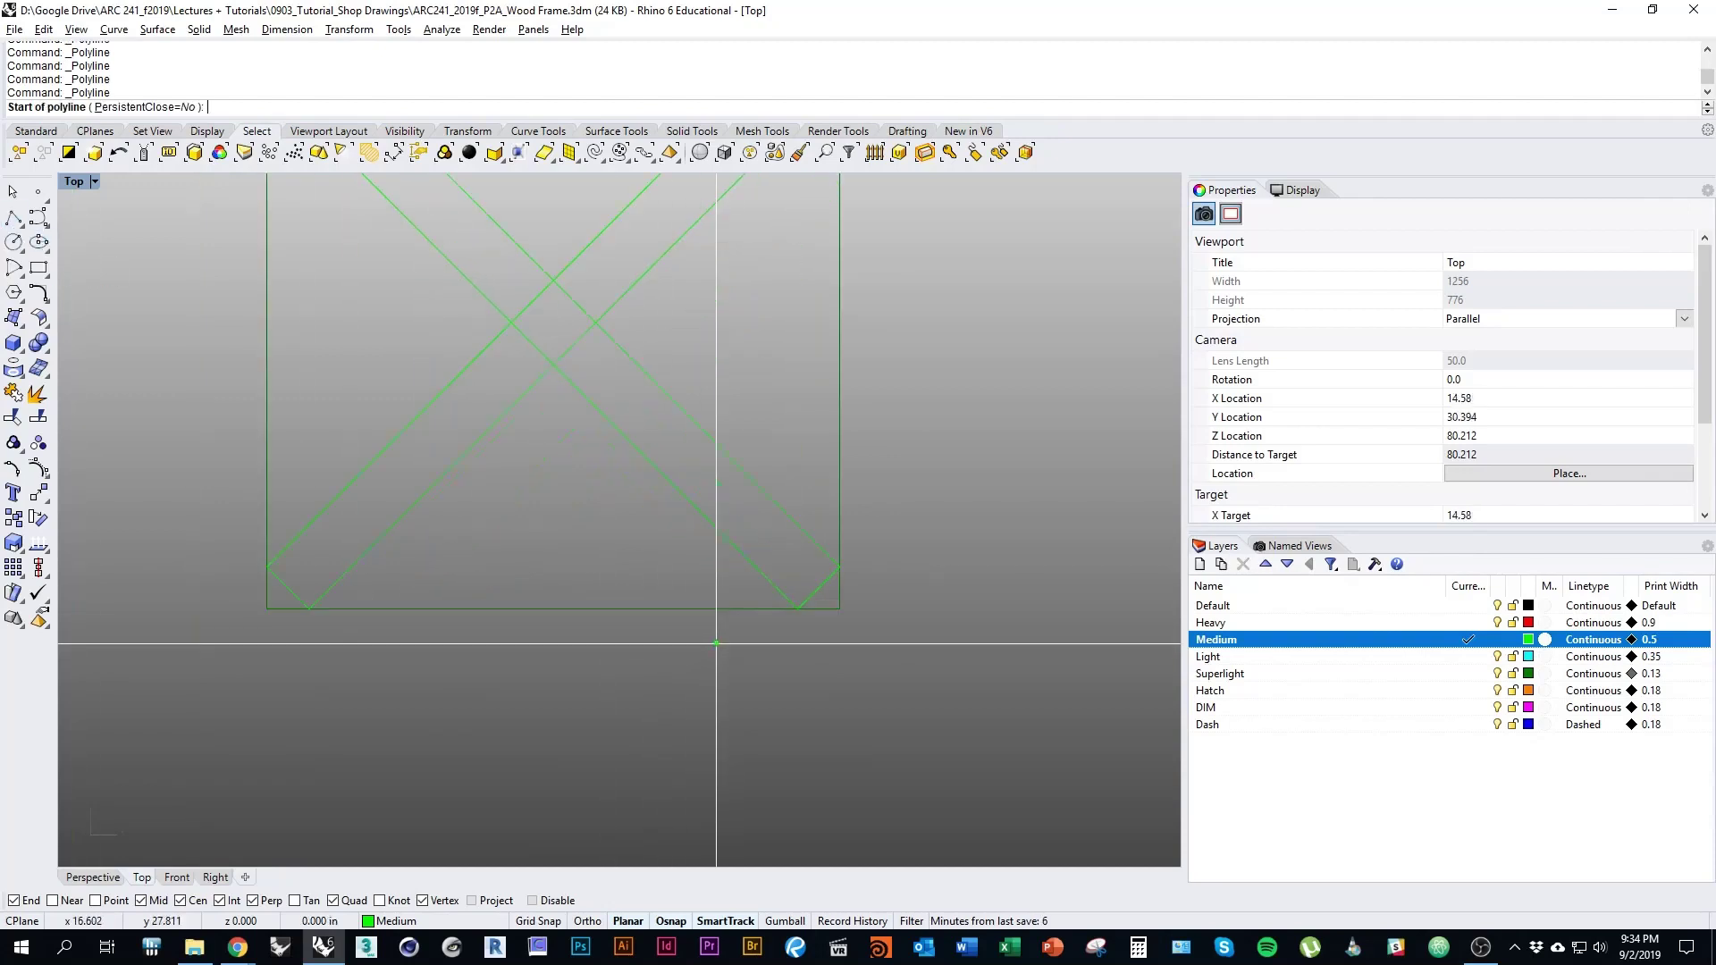
left_click(818, 587)
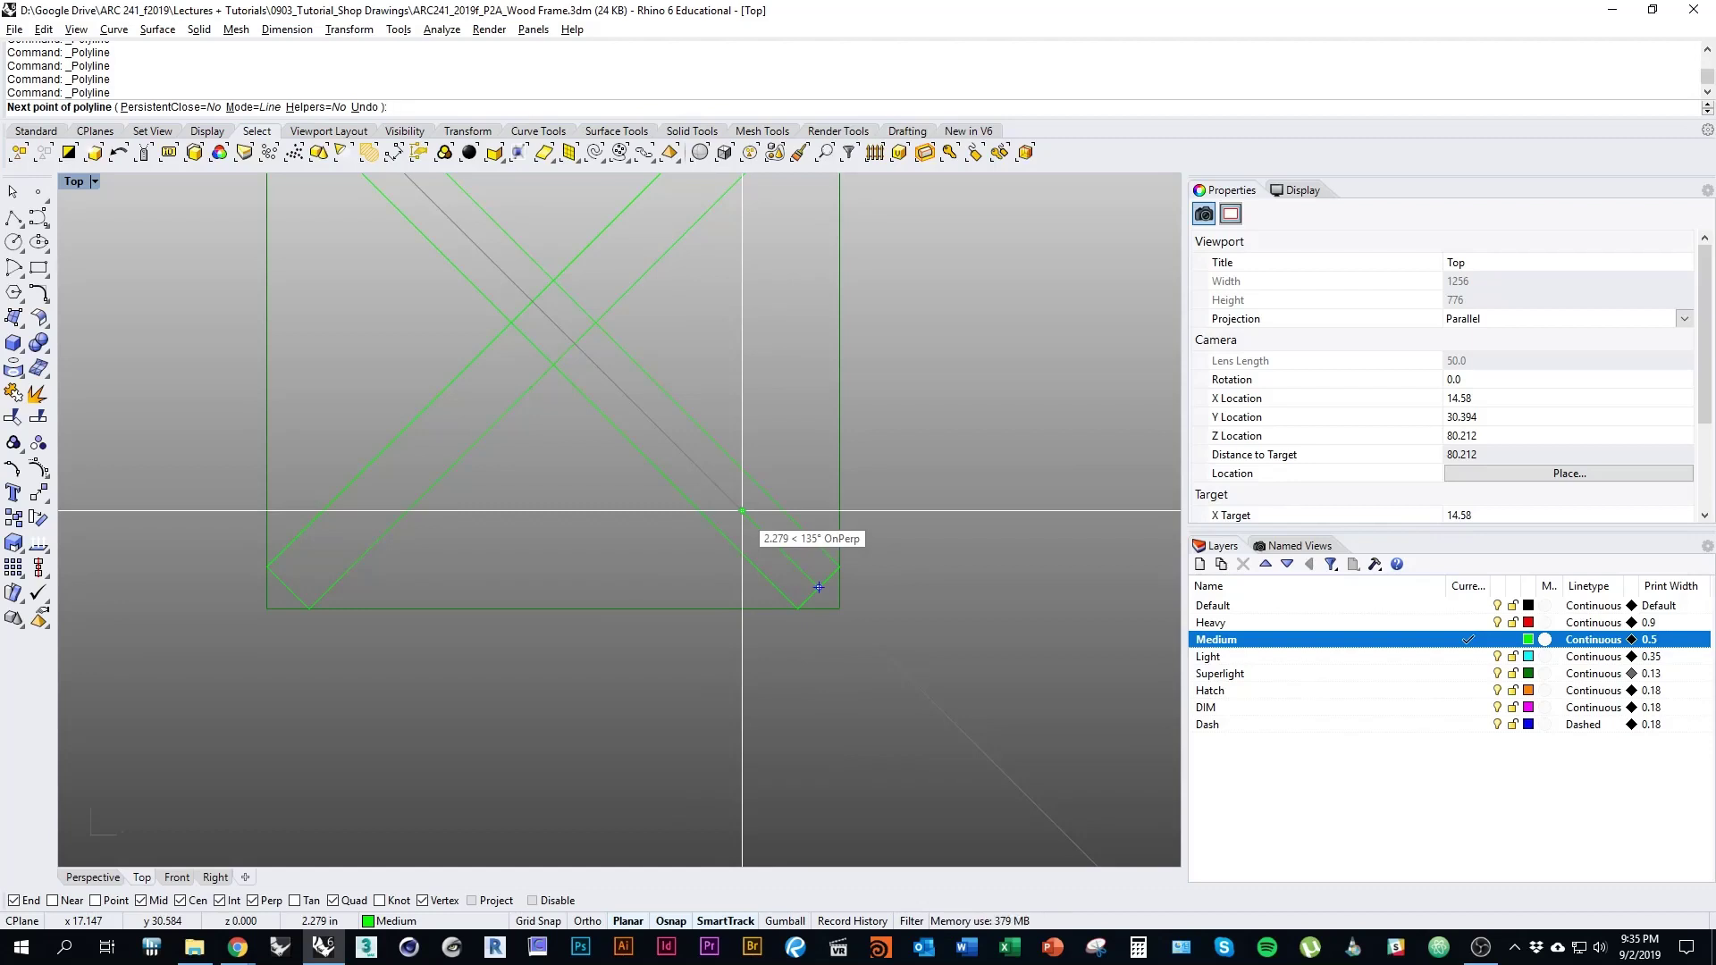
type("1.25")
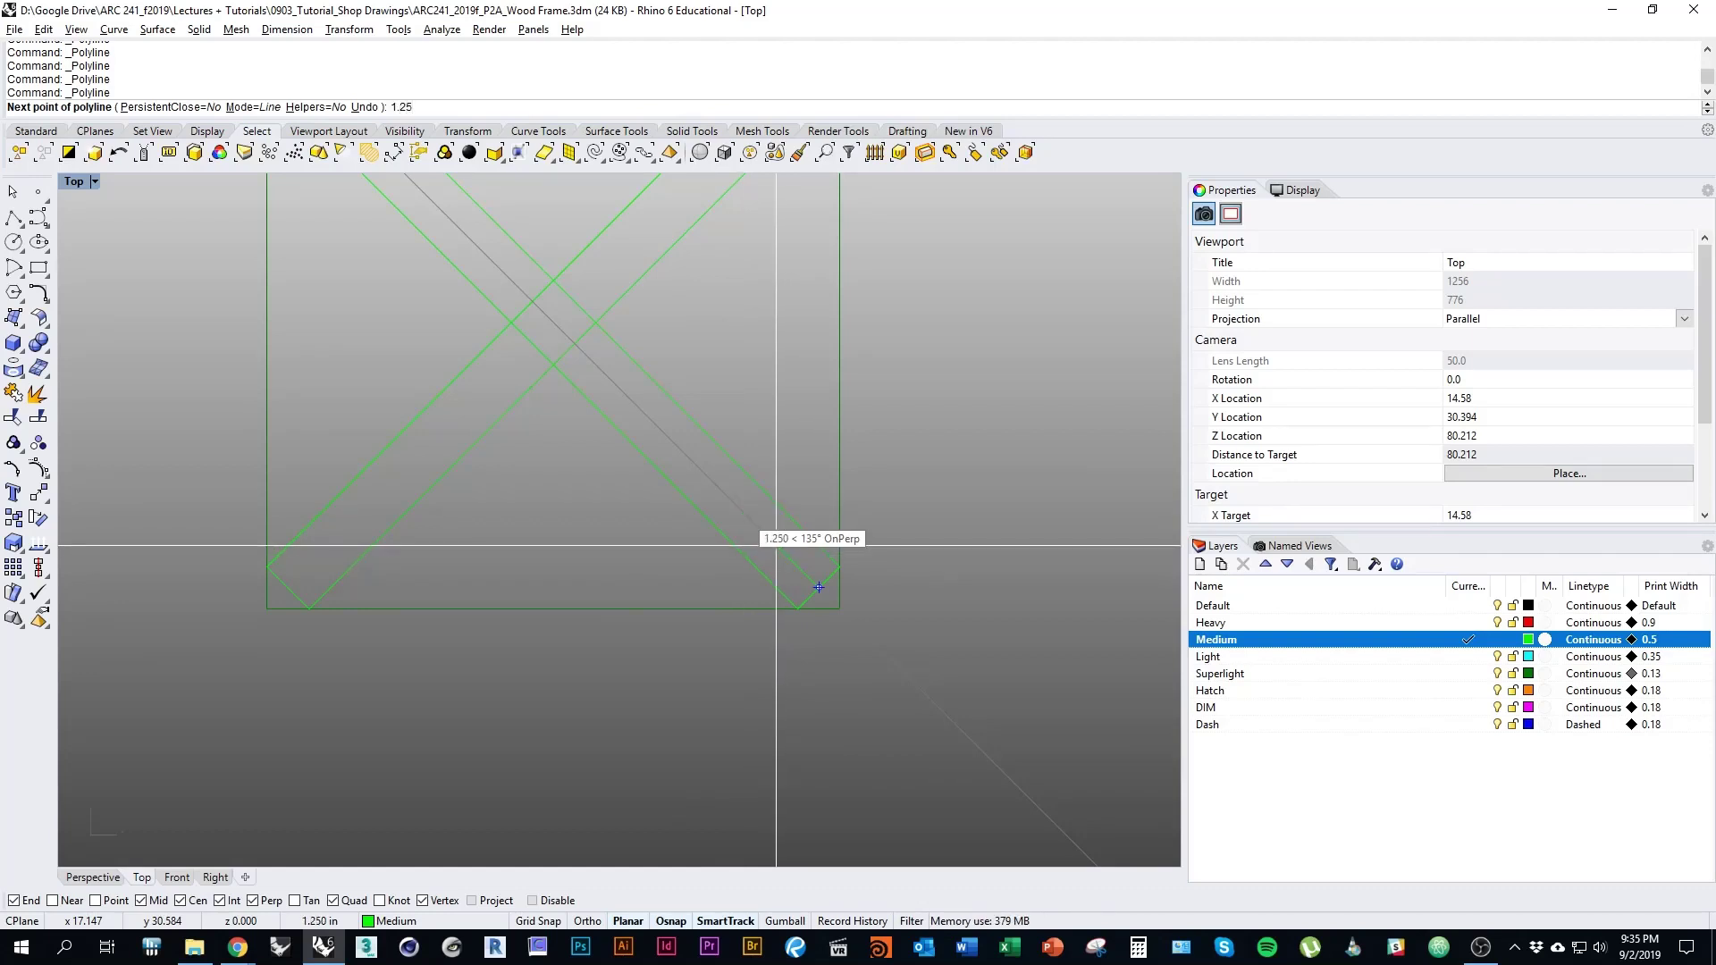
key("Return")
left_click(776, 545)
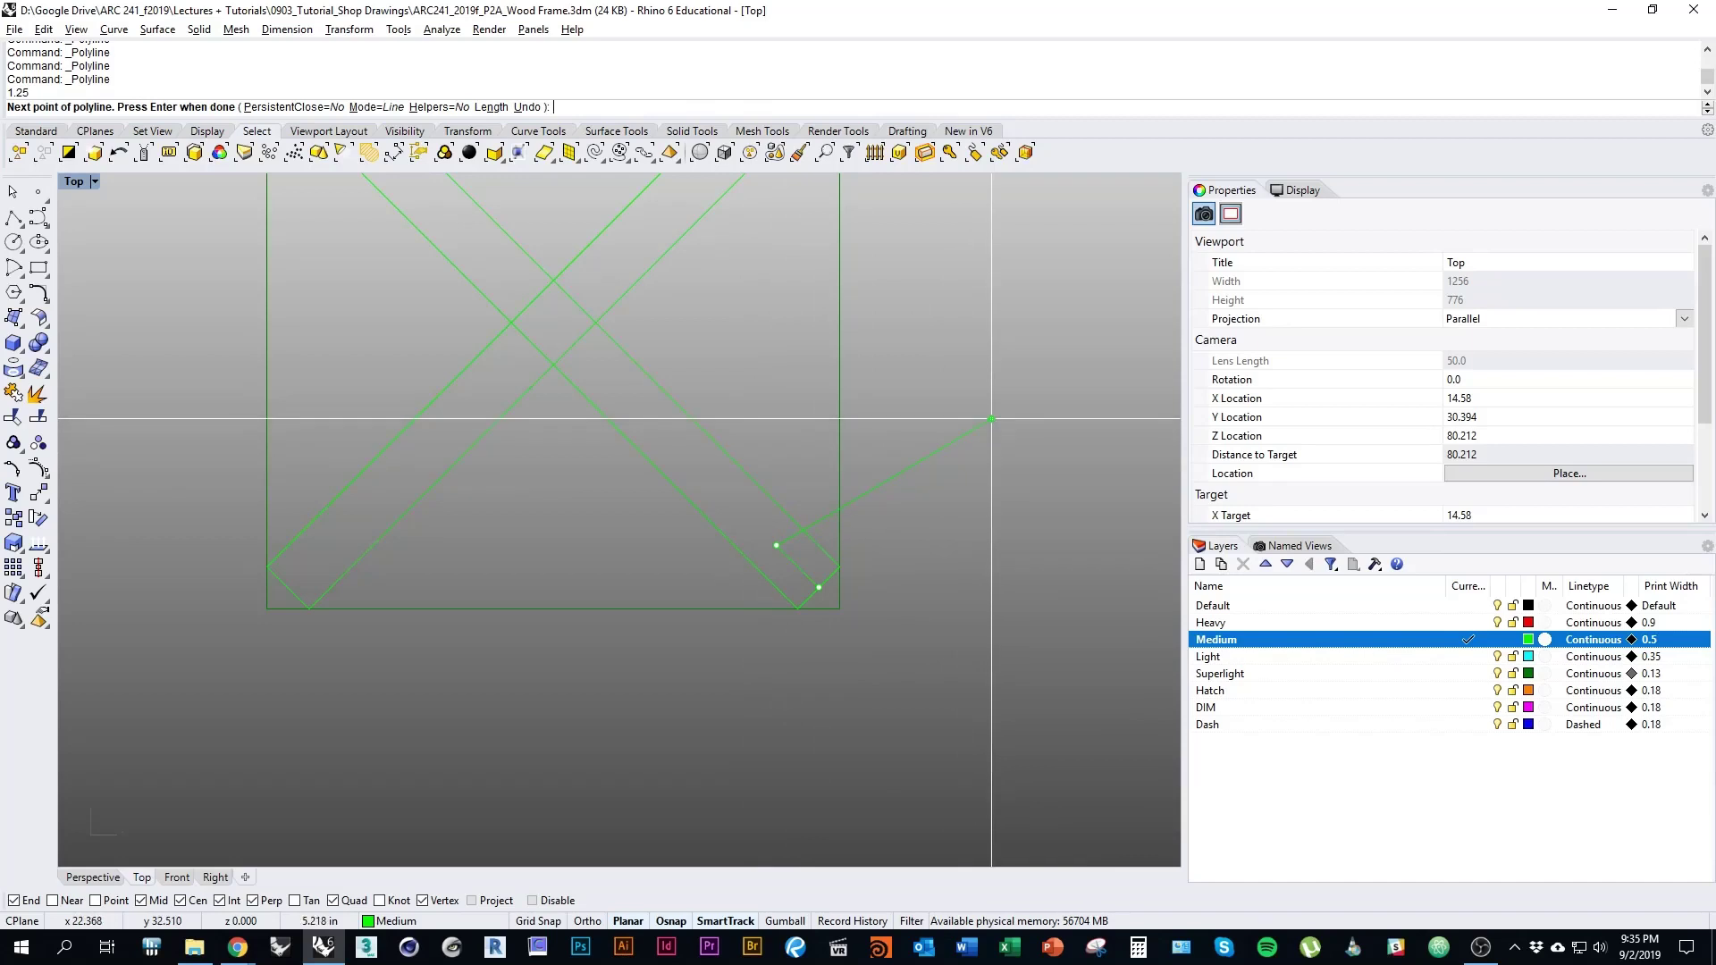
key("Return")
Copy the 1.25 inch line from its inner endpoint to the midpoint of the upper-left end of the same member
right_click_drag(818, 514, 858, 512)
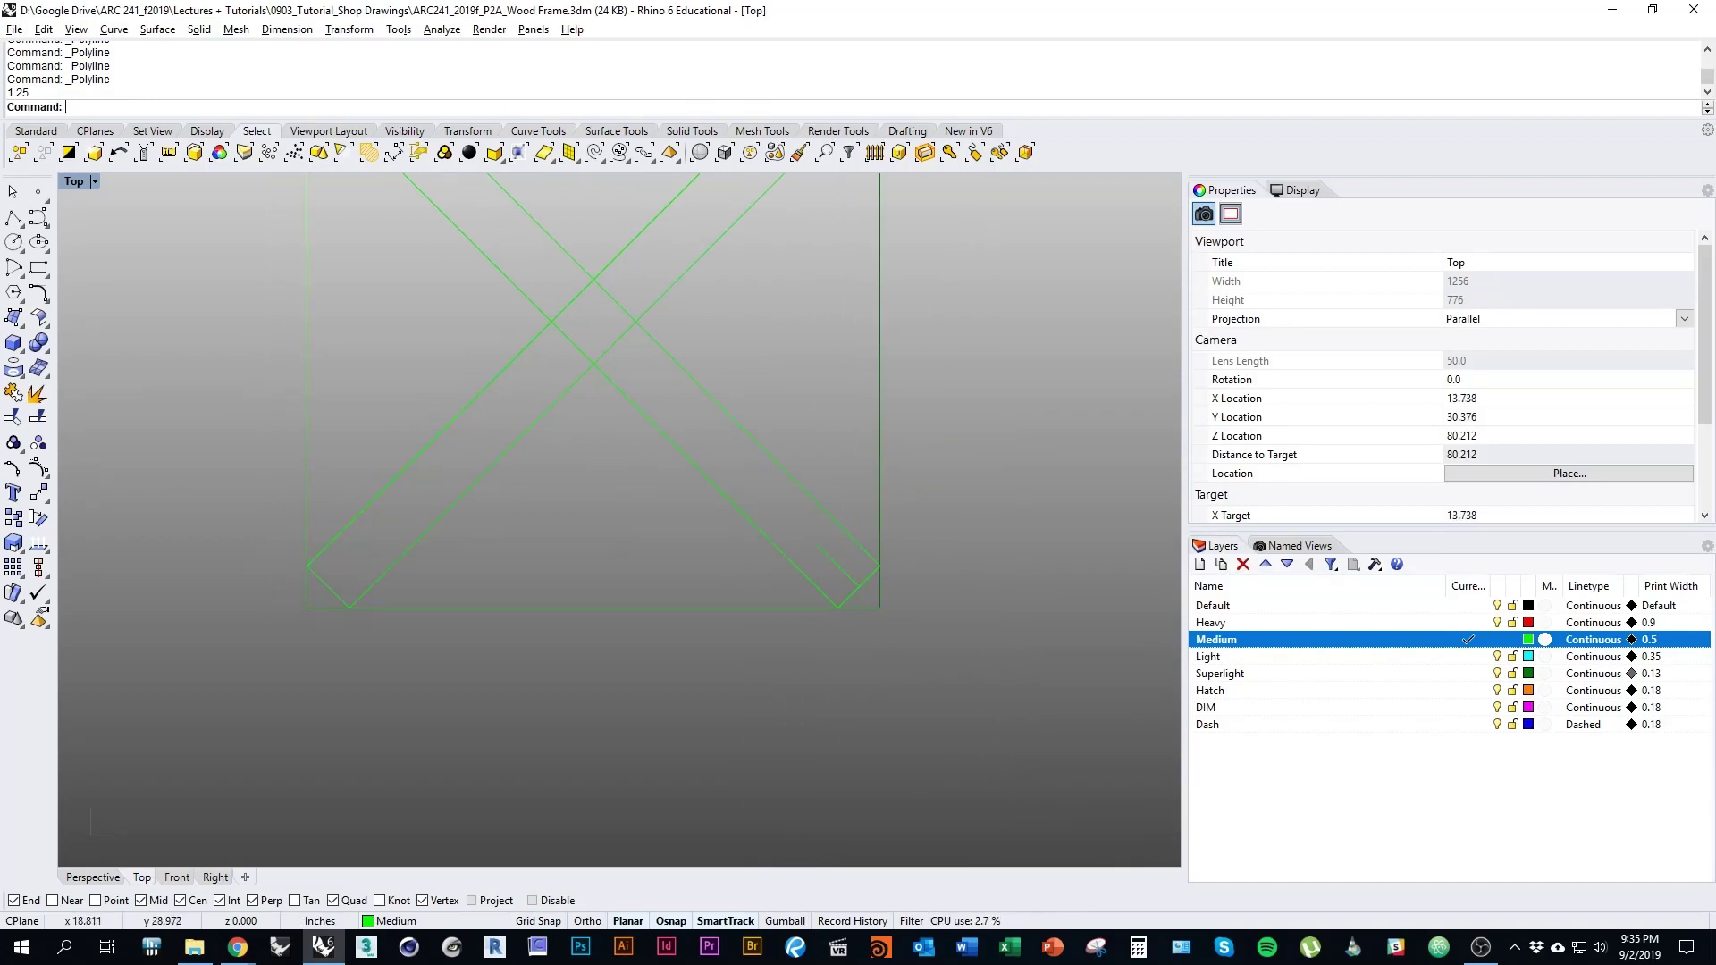
right_click_drag(813, 434, 845, 574)
scroll(865, 606, "down", 2)
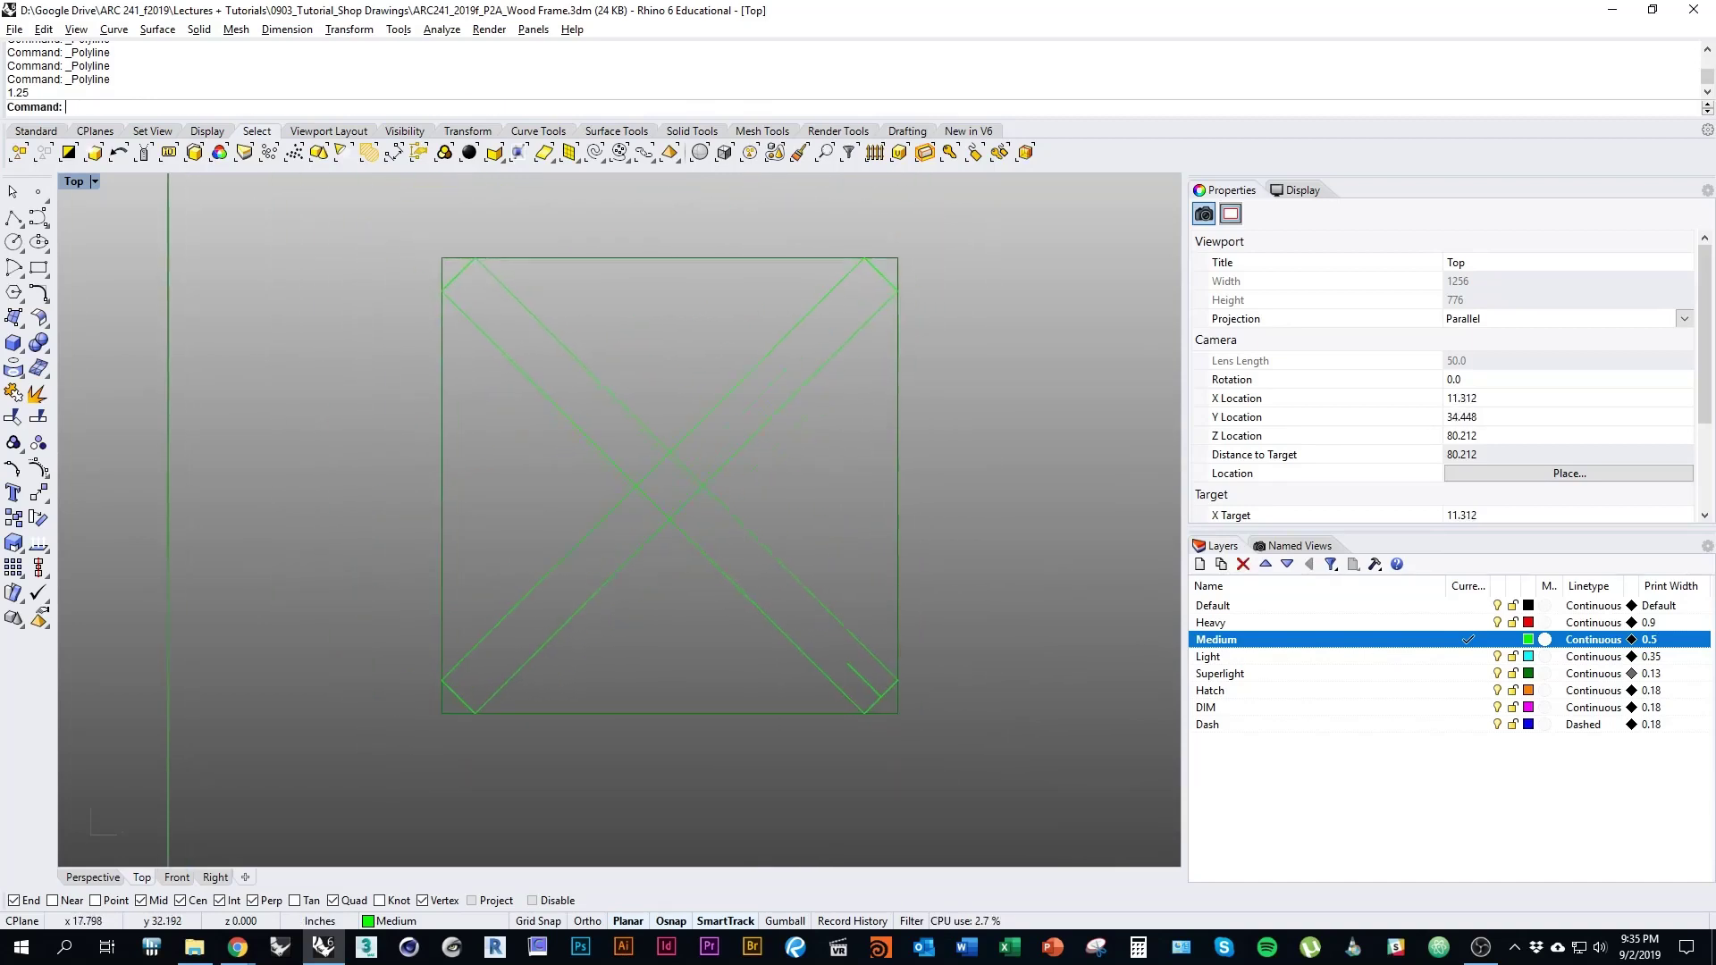
left_click(864, 680)
scroll(863, 730, "up", 3)
type("C")
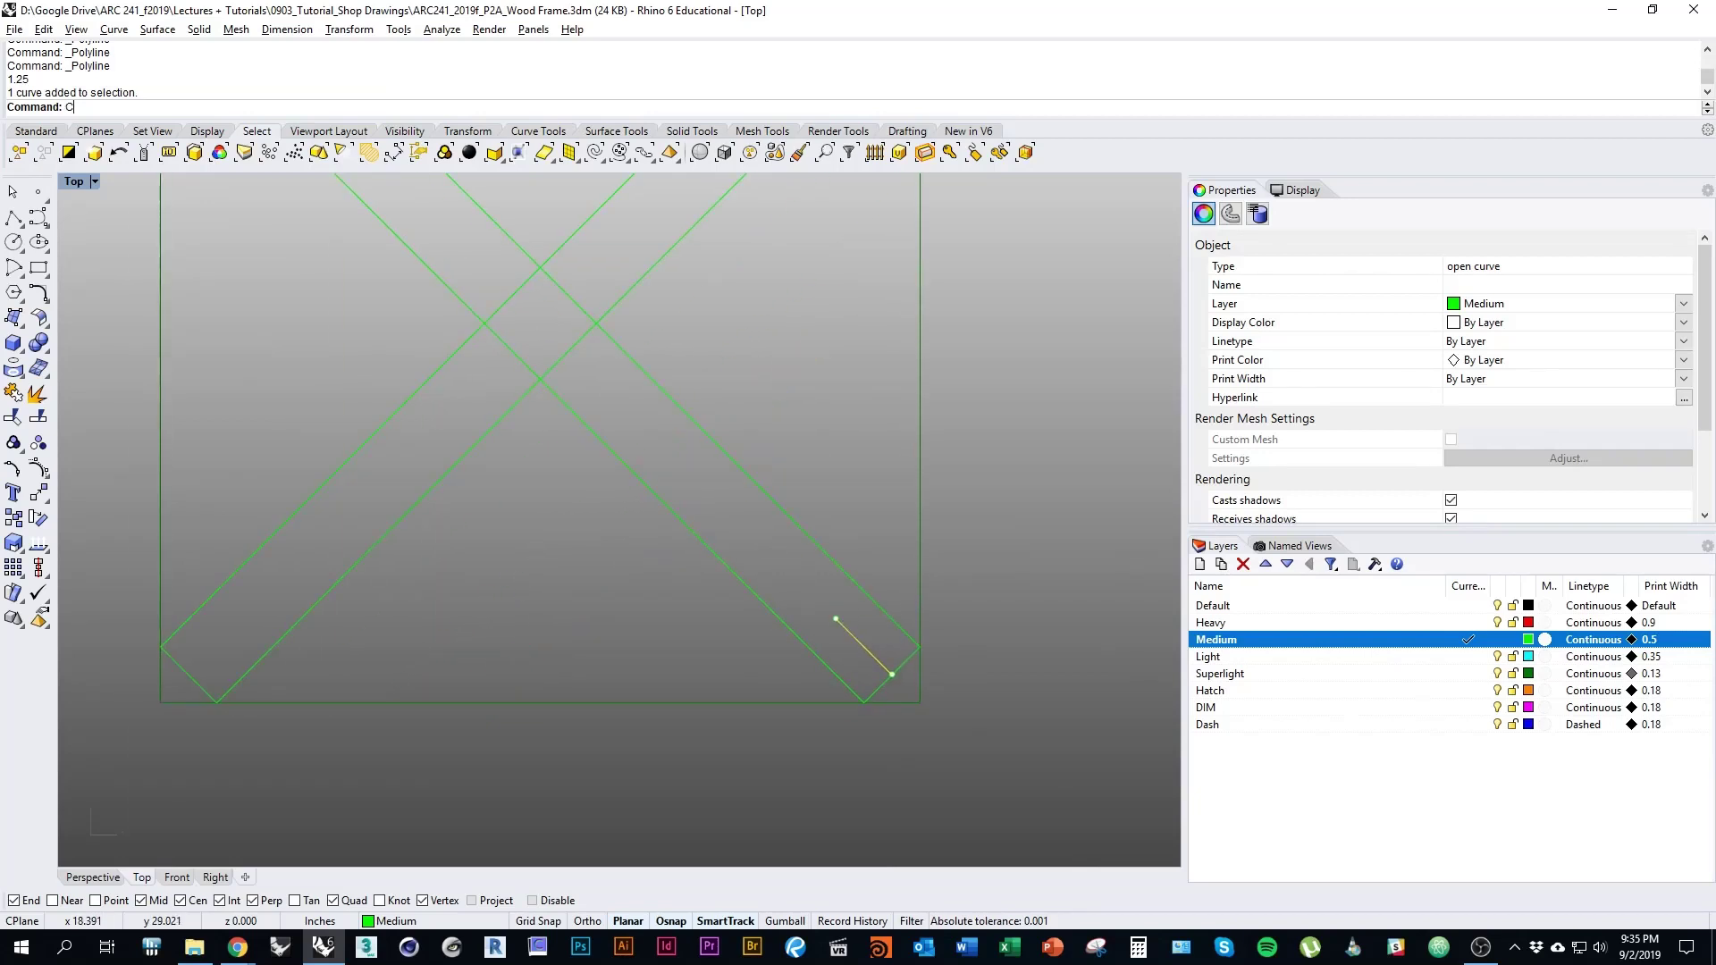
type("opy")
key("Return")
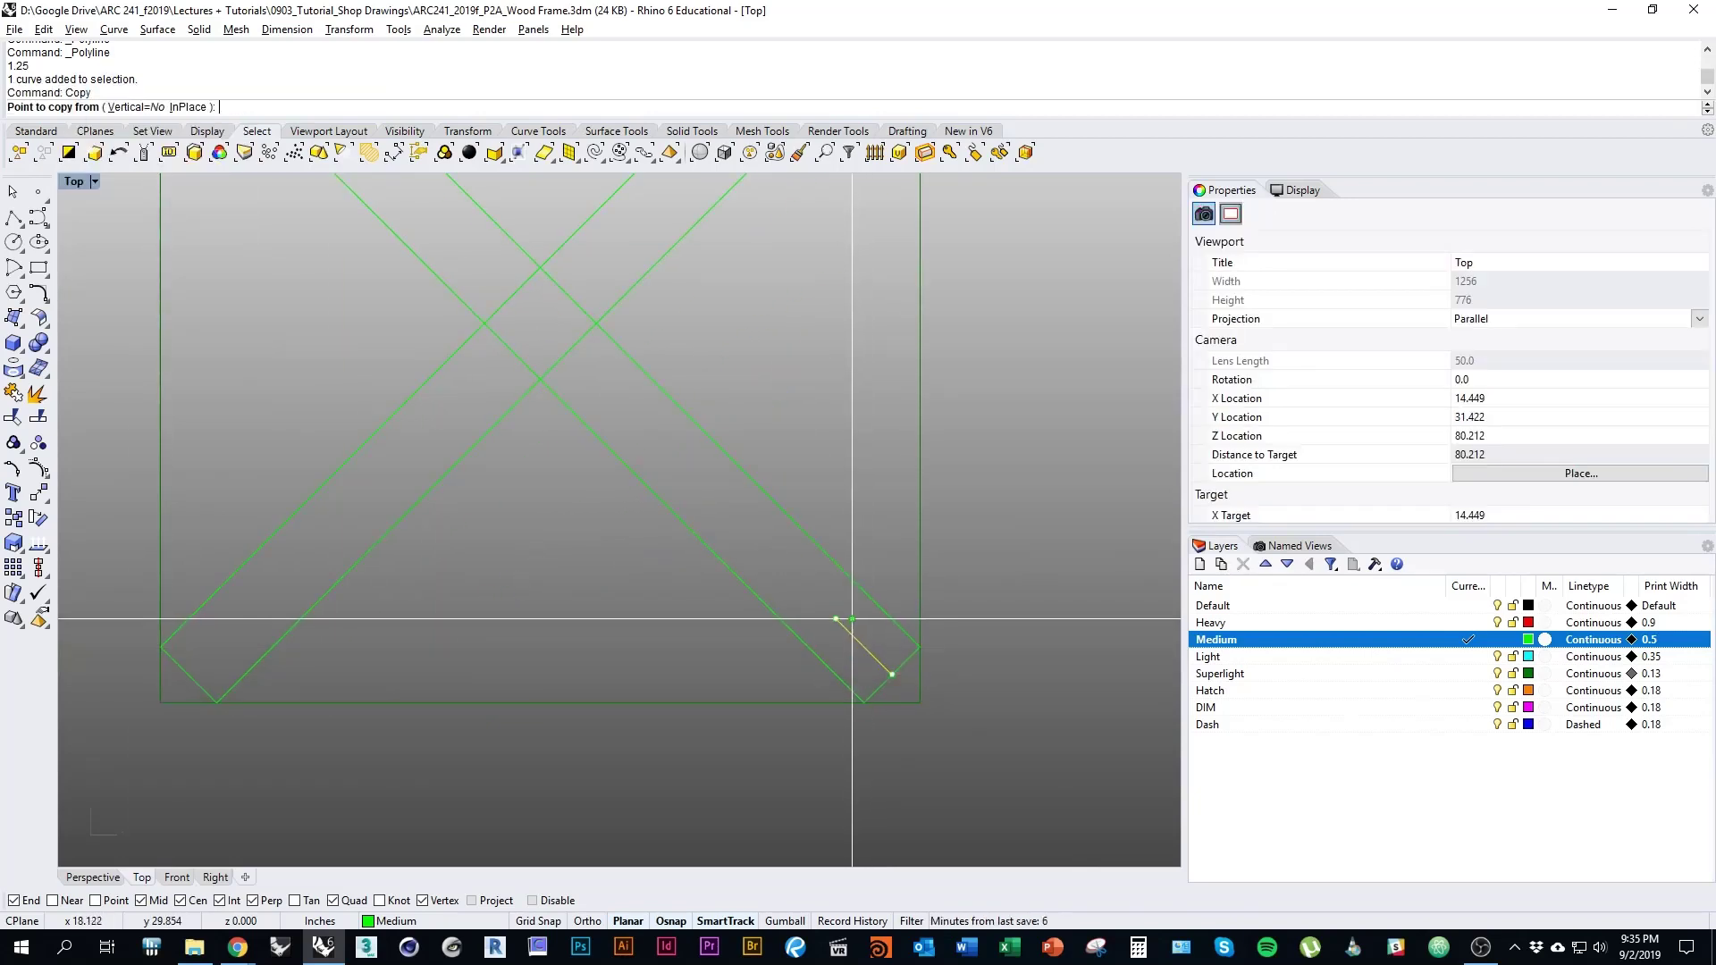
left_click(852, 618)
scroll(845, 617, "down", 3)
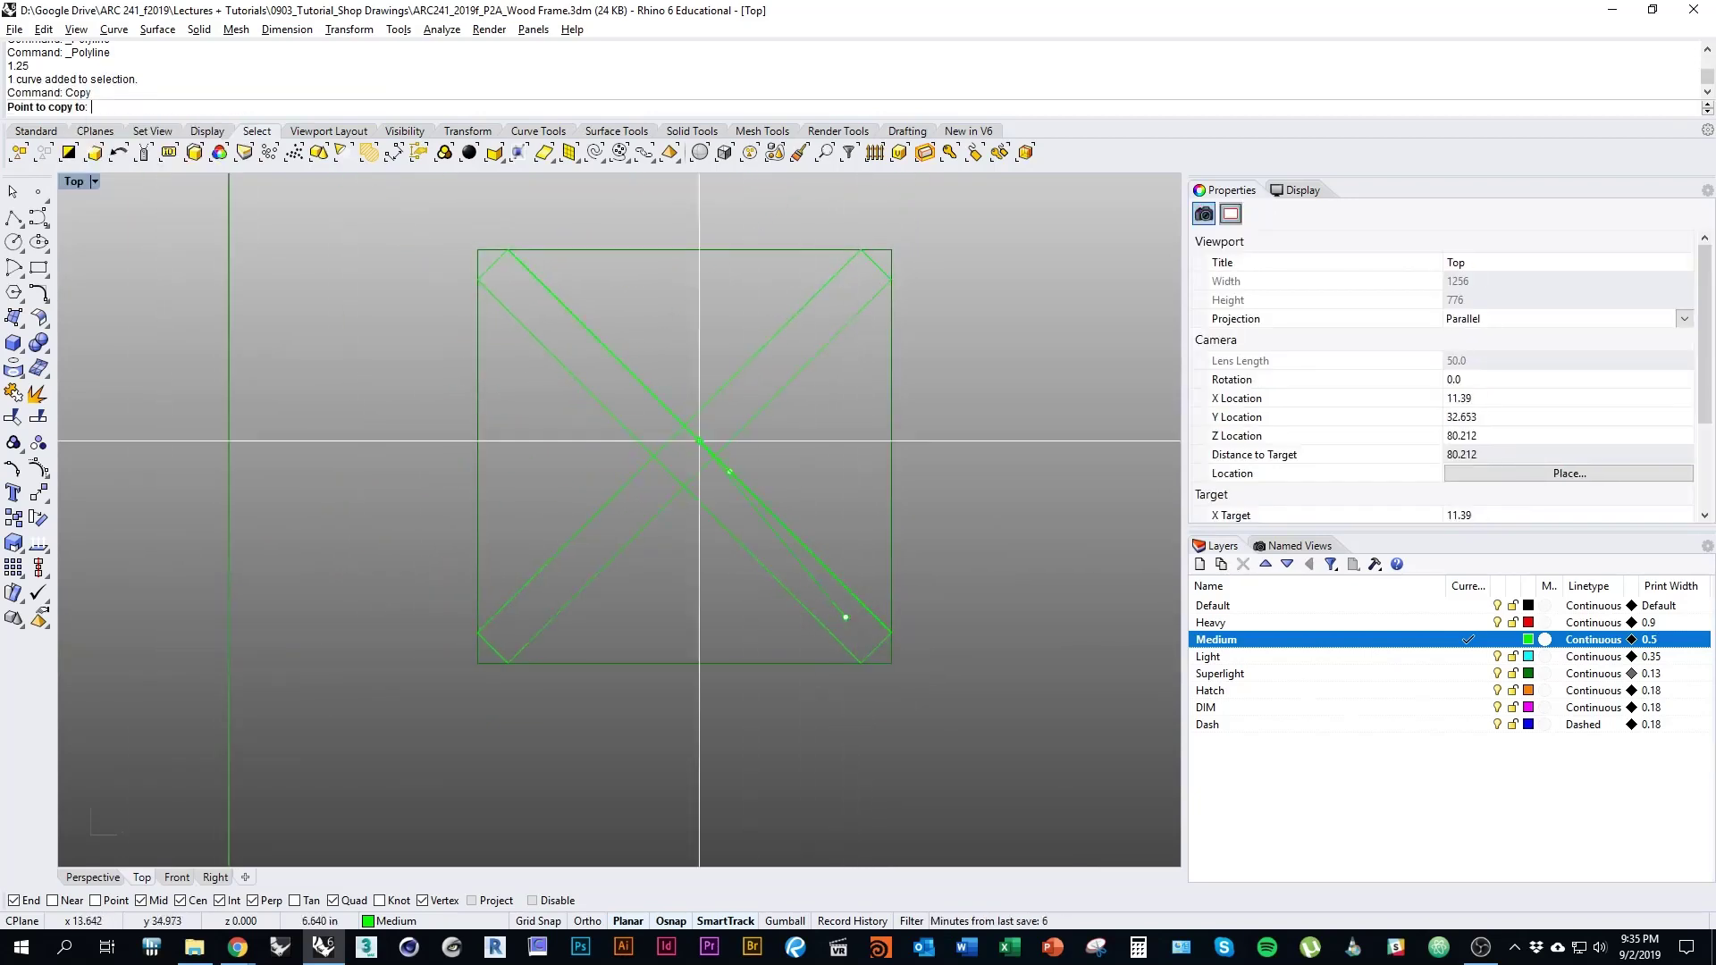
left_click(846, 617)
Check the crossing in the assignment drawing and trim the lower-left to upper-right member where it passes between the other member's two edges
key("alt+Tab")
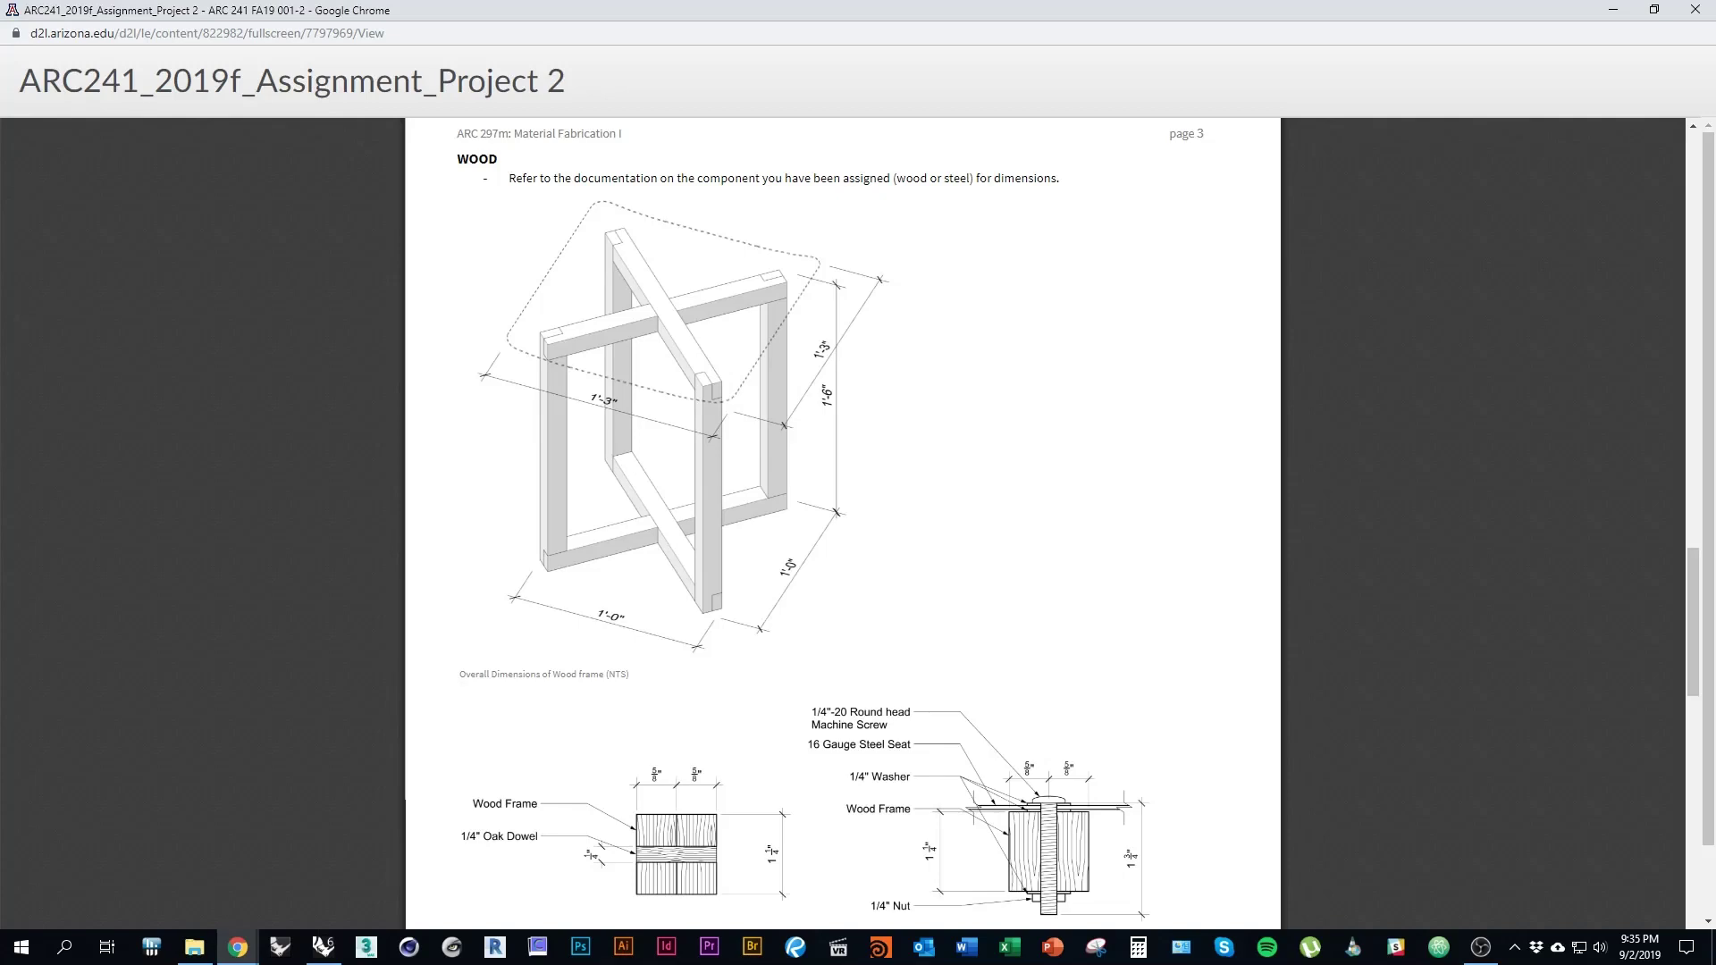
key("alt+Tab")
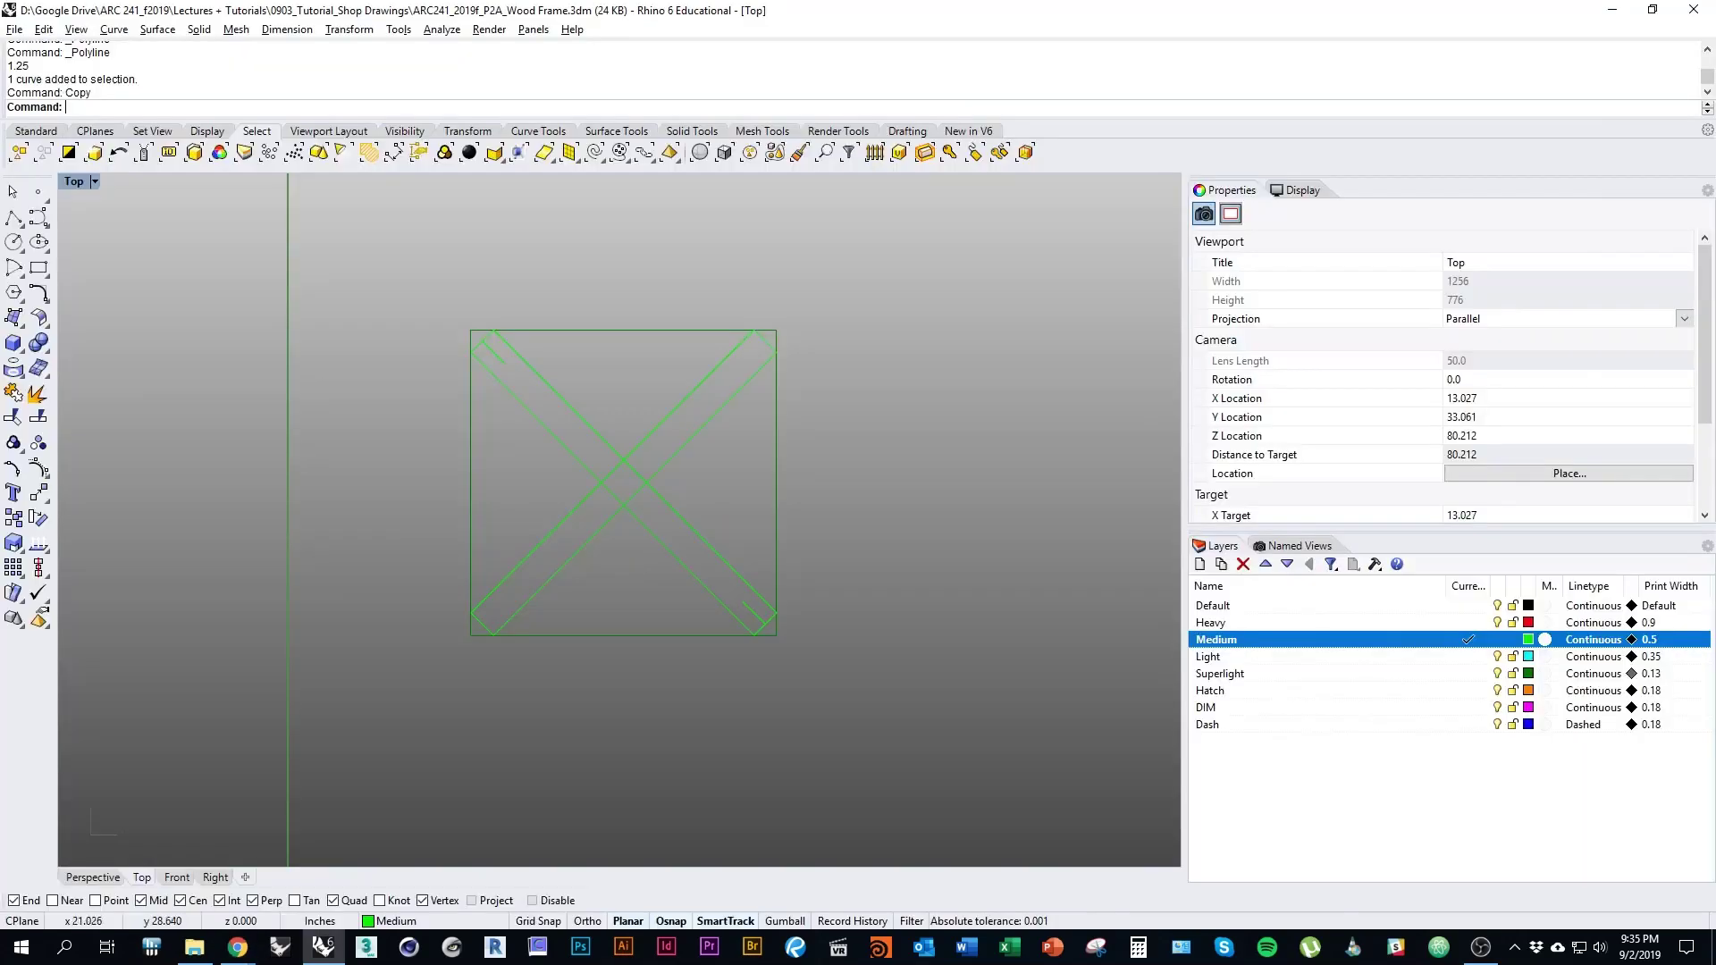
left_click(554, 434)
scroll(549, 393, "up", 2)
left_click(590, 427, "shift")
scroll(550, 384, "up", 3)
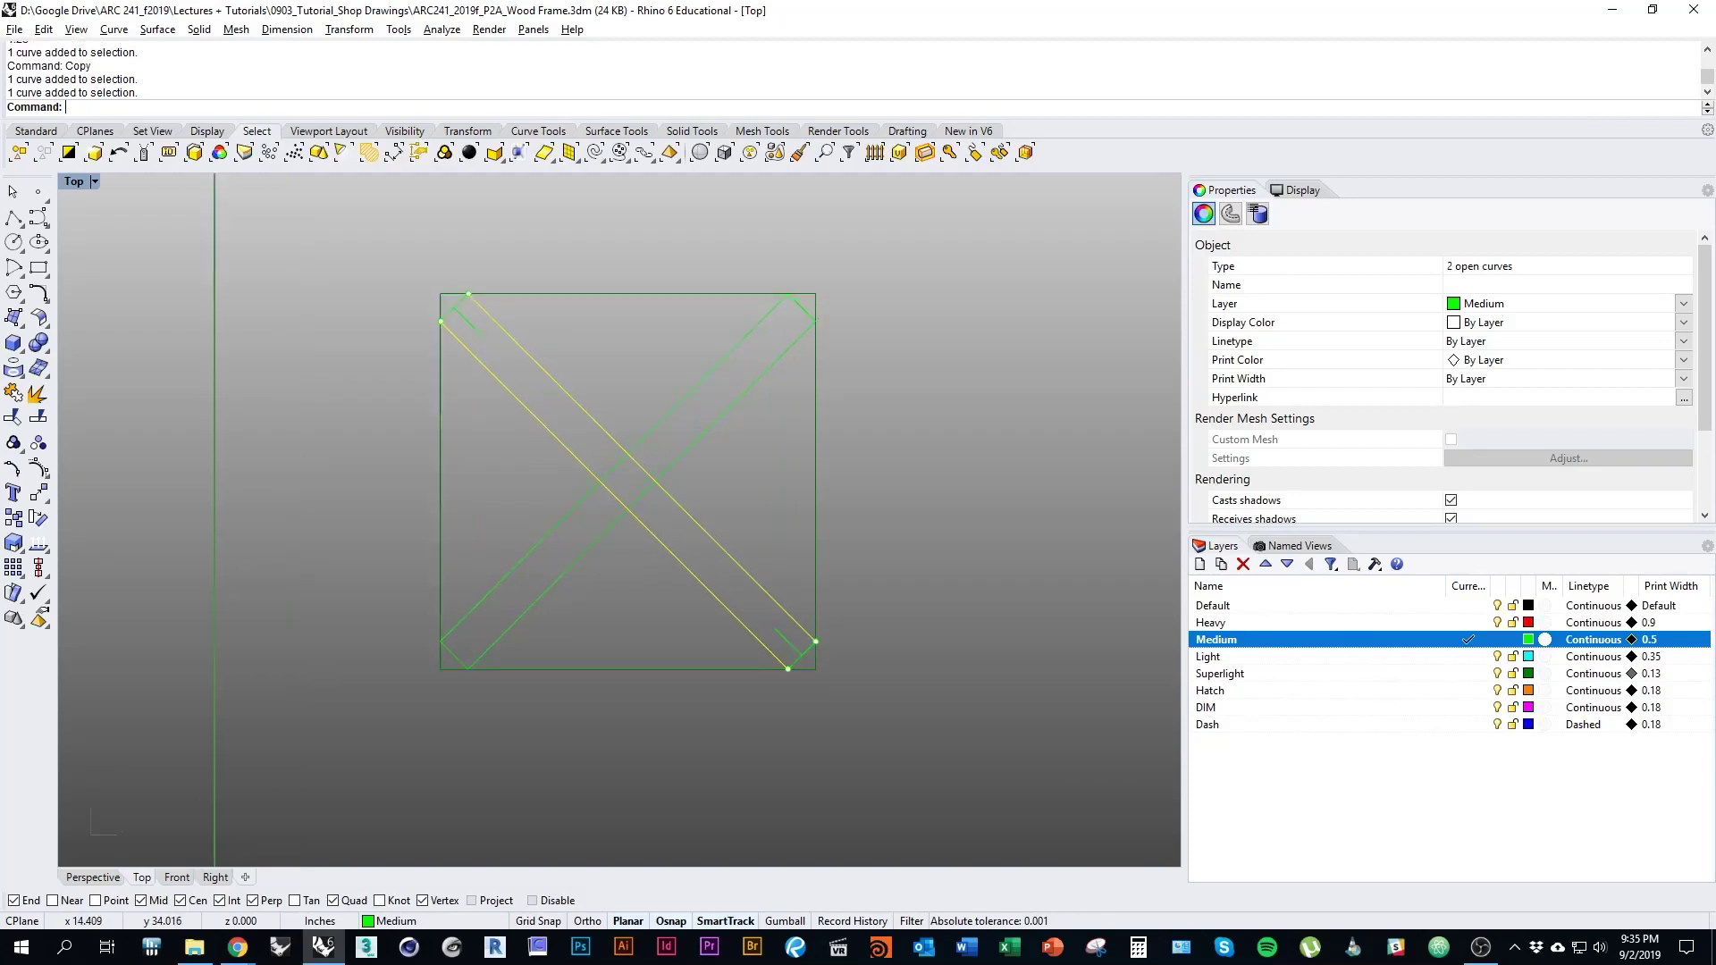
scroll(667, 541, "up", 1)
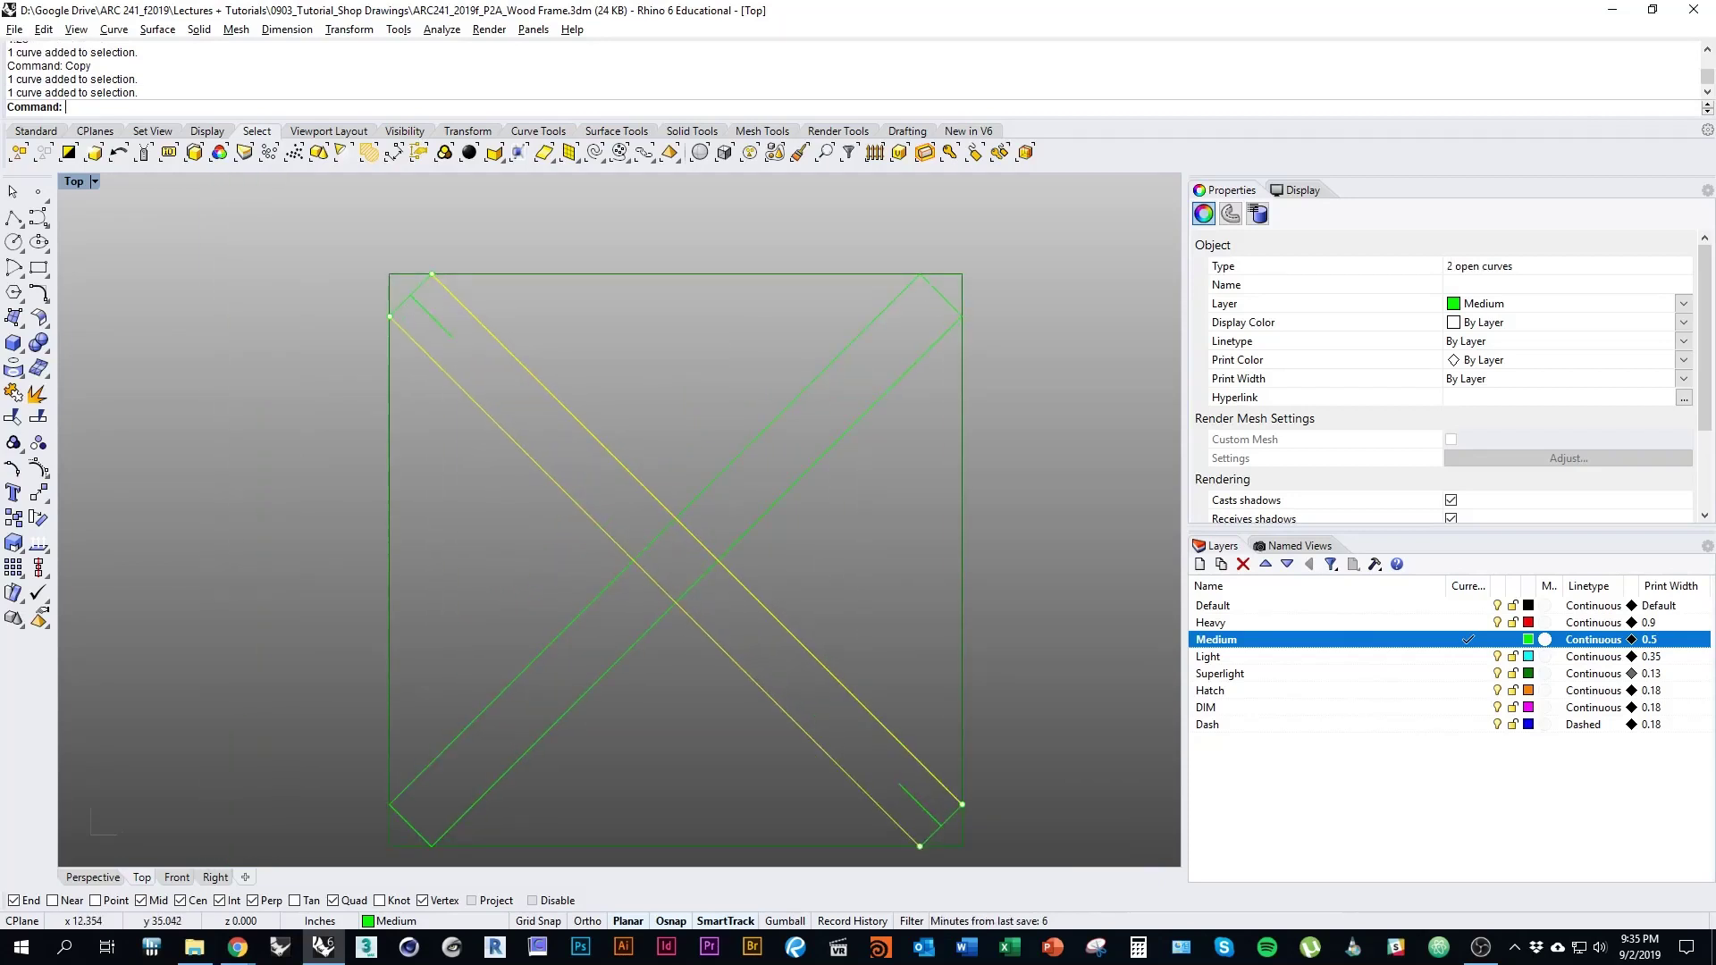
key("ctrl+t")
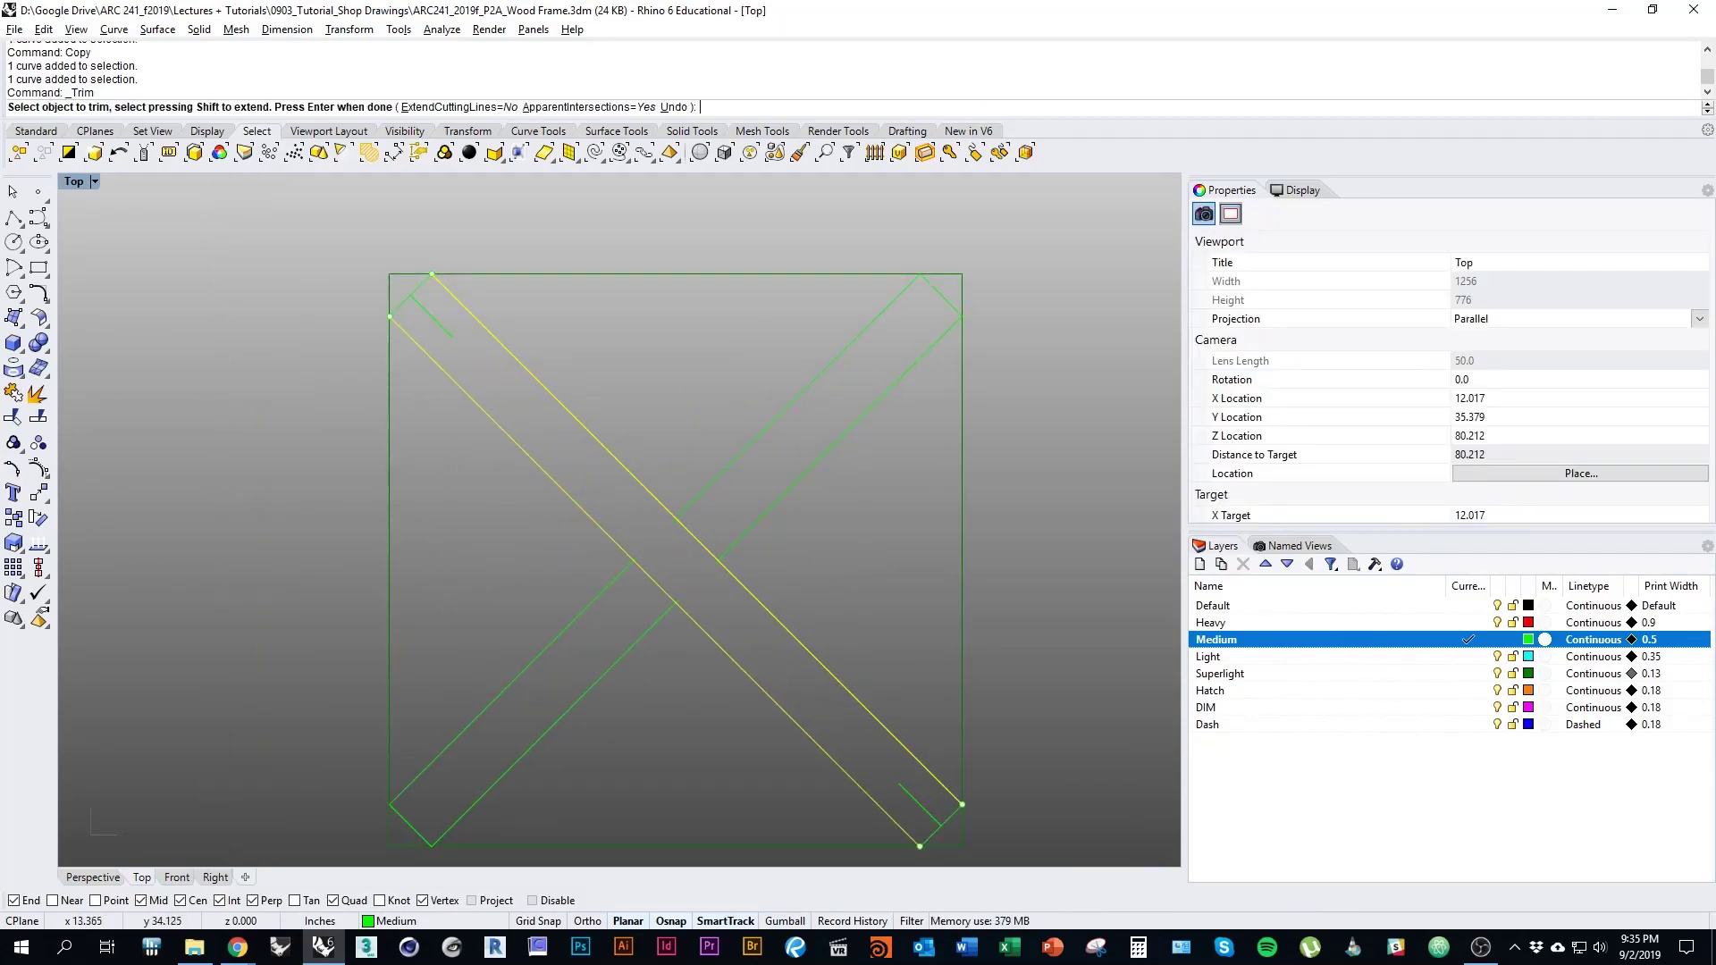
key("Return")
Close the lower-right lap joint outline with a polyline from the 1.25 inch line's inner end perpendicular to the member's lower edge
scroll(650, 290, "down", 3)
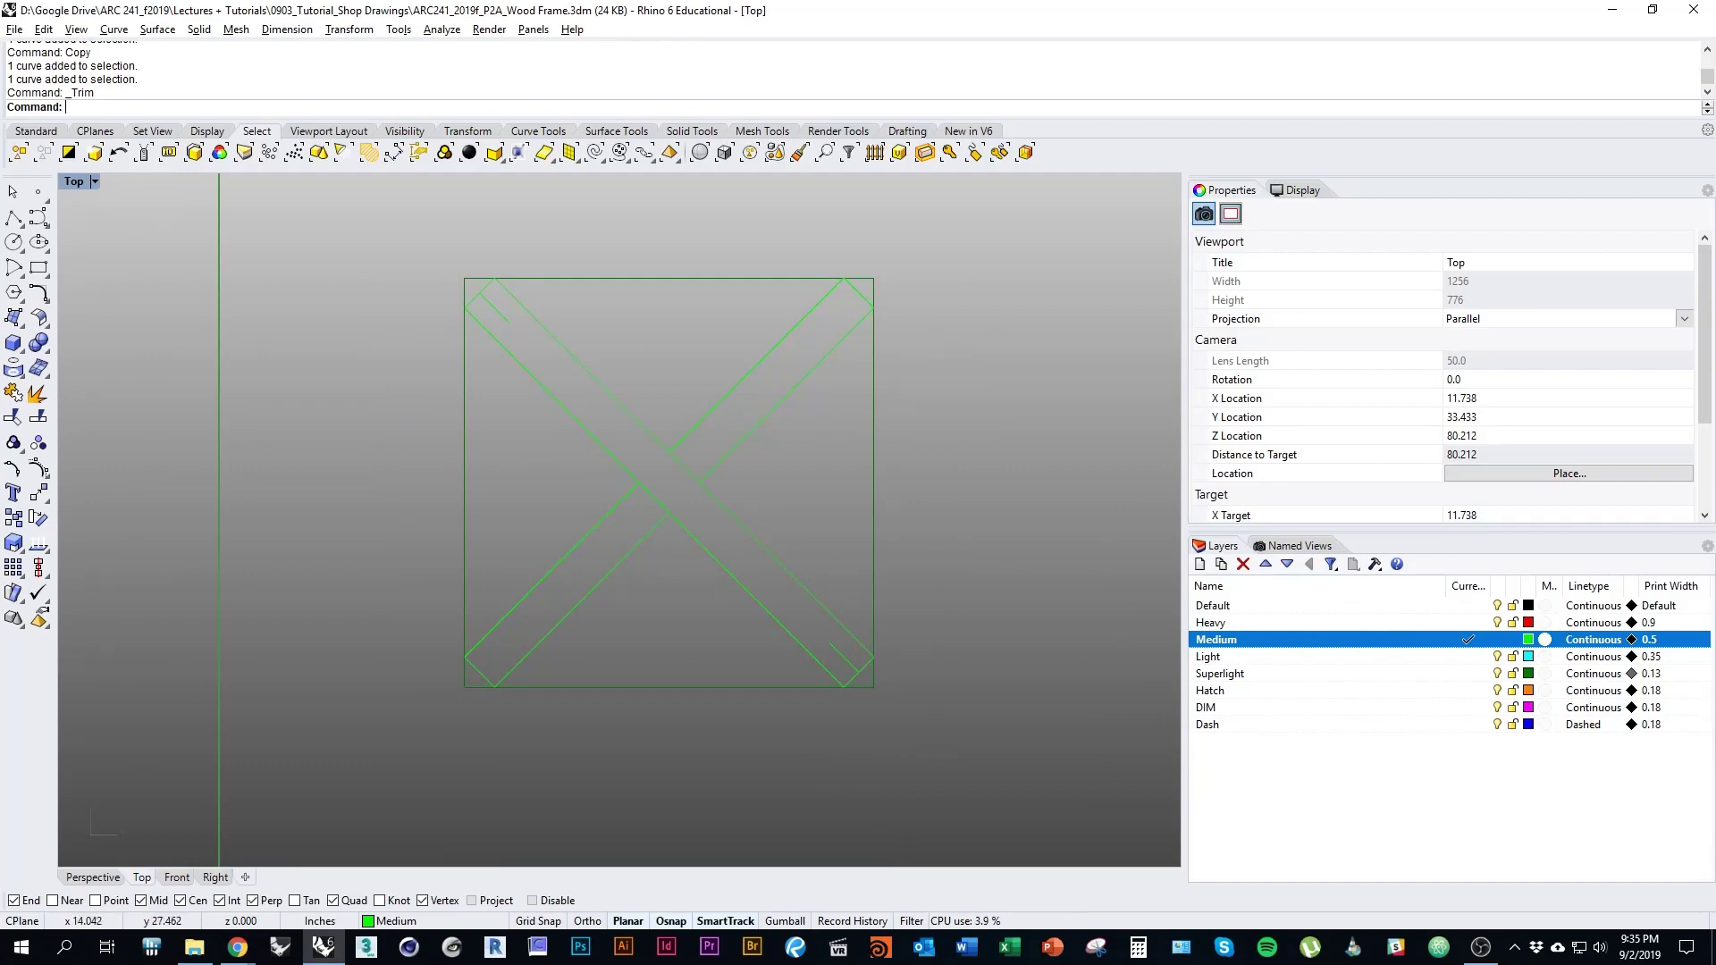
mouse_move(830, 637)
right_mouse_down()
mouse_move(907, 595)
mouse_move(856, 617)
right_mouse_up()
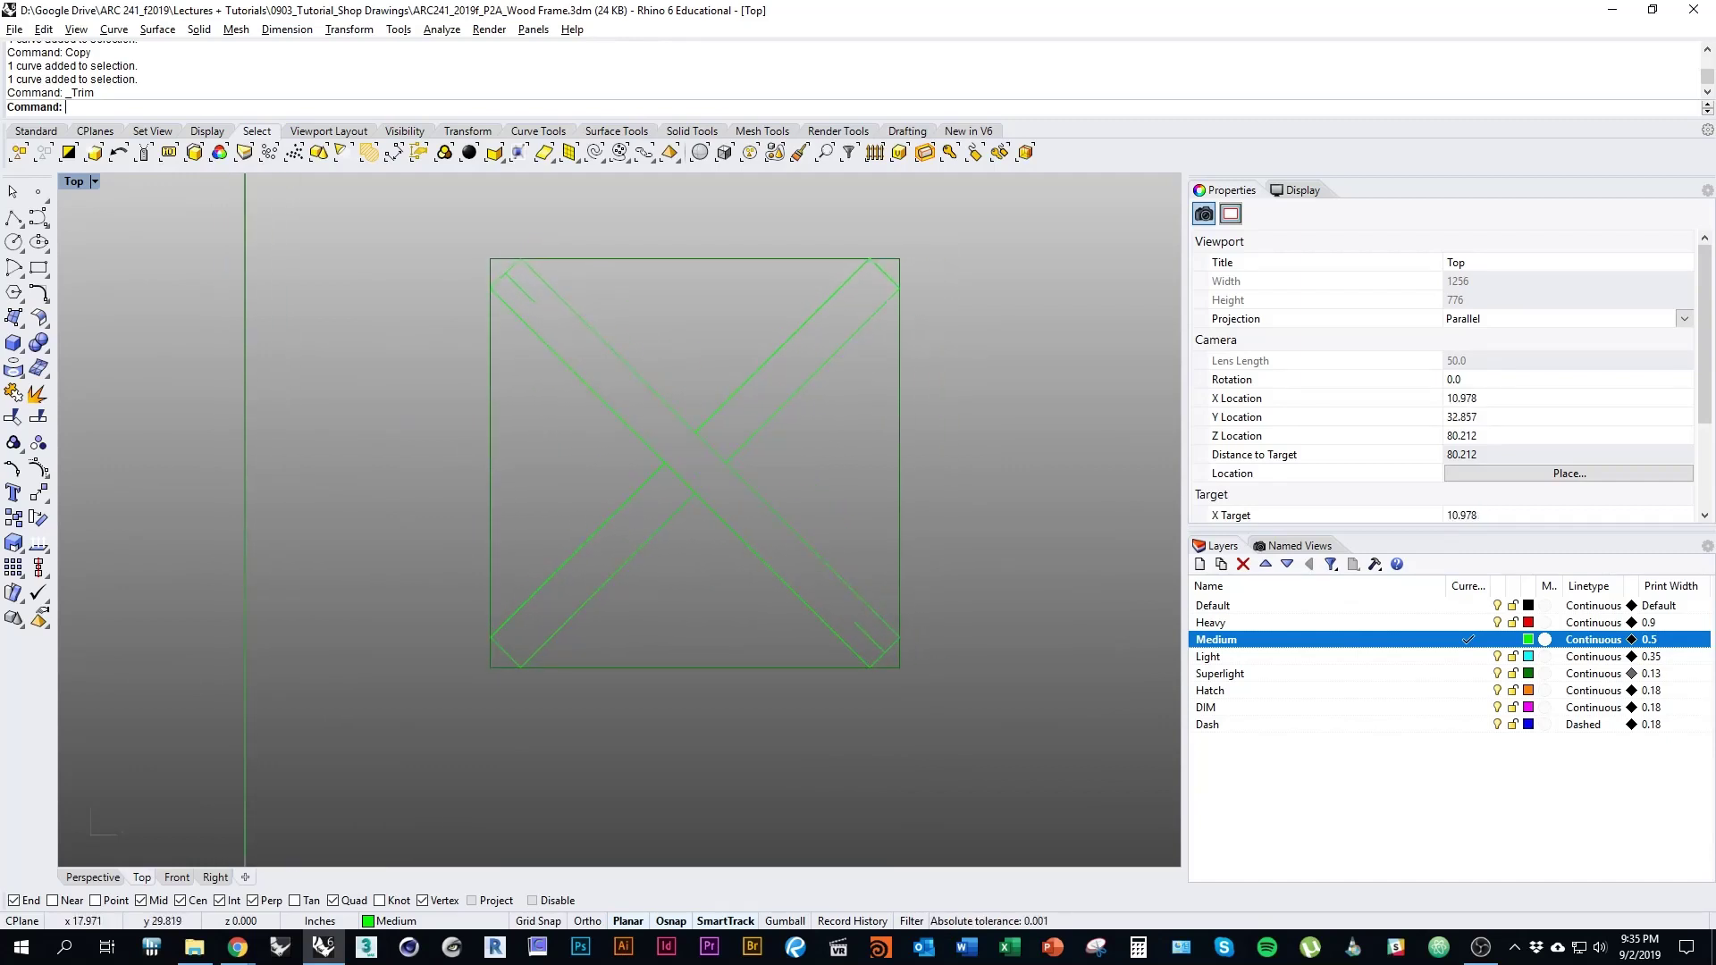
scroll(579, 460, "down", 3)
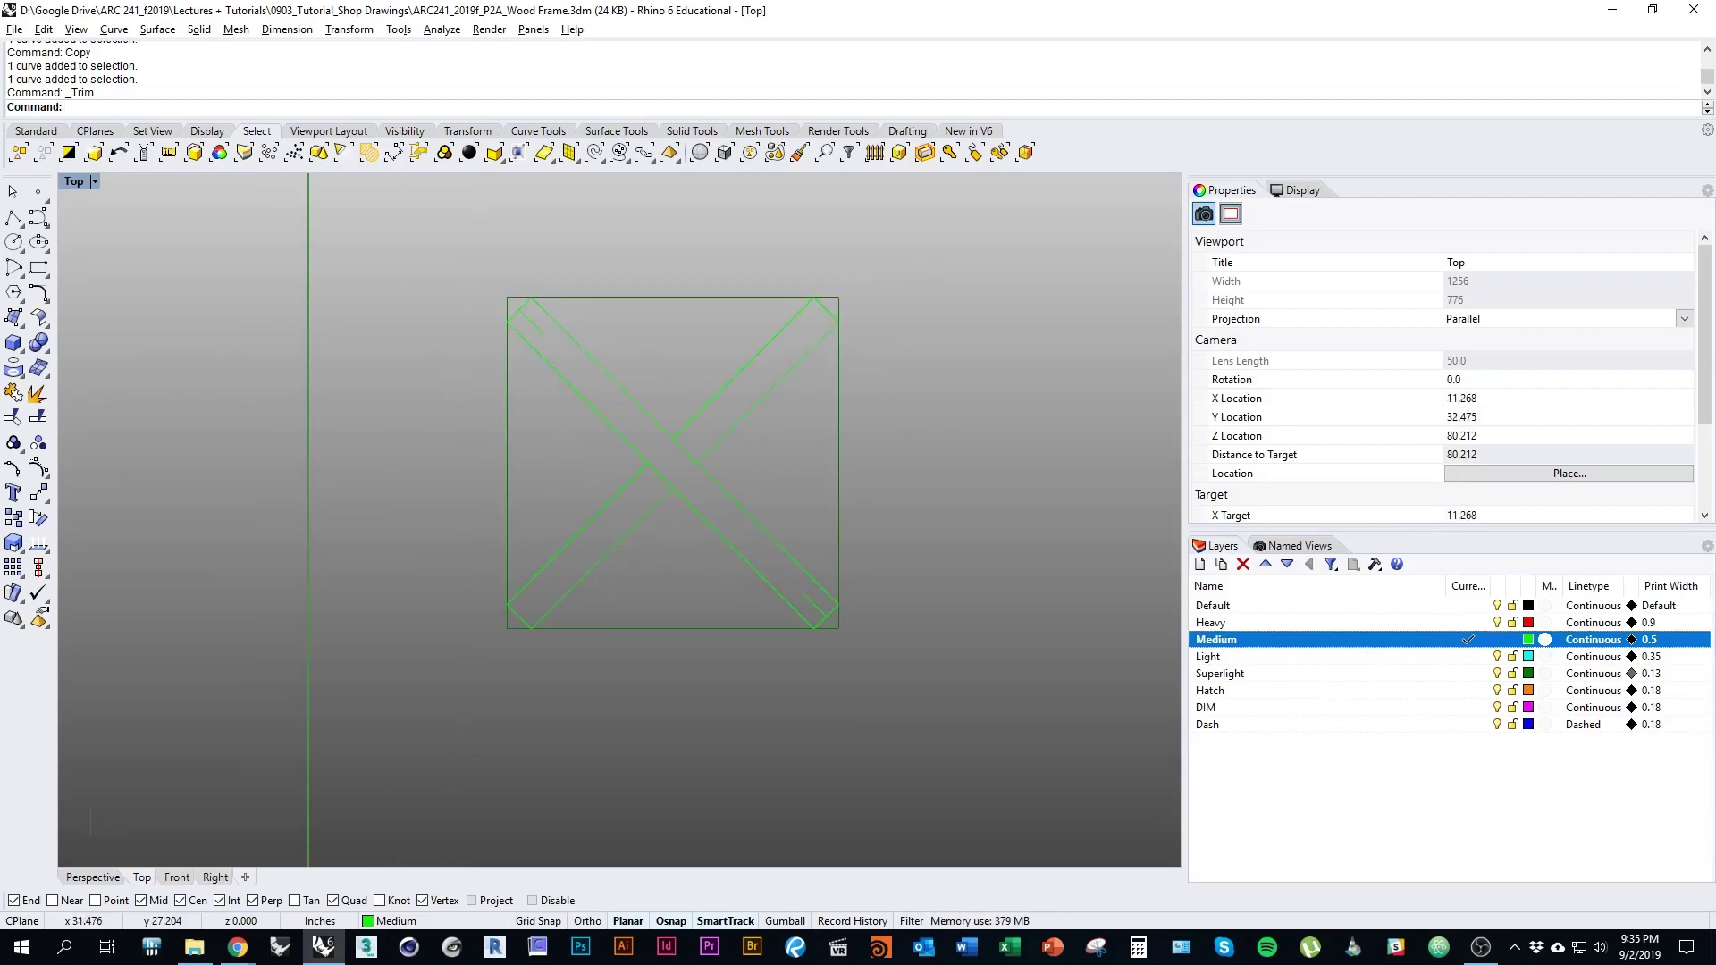
left_click(14, 218)
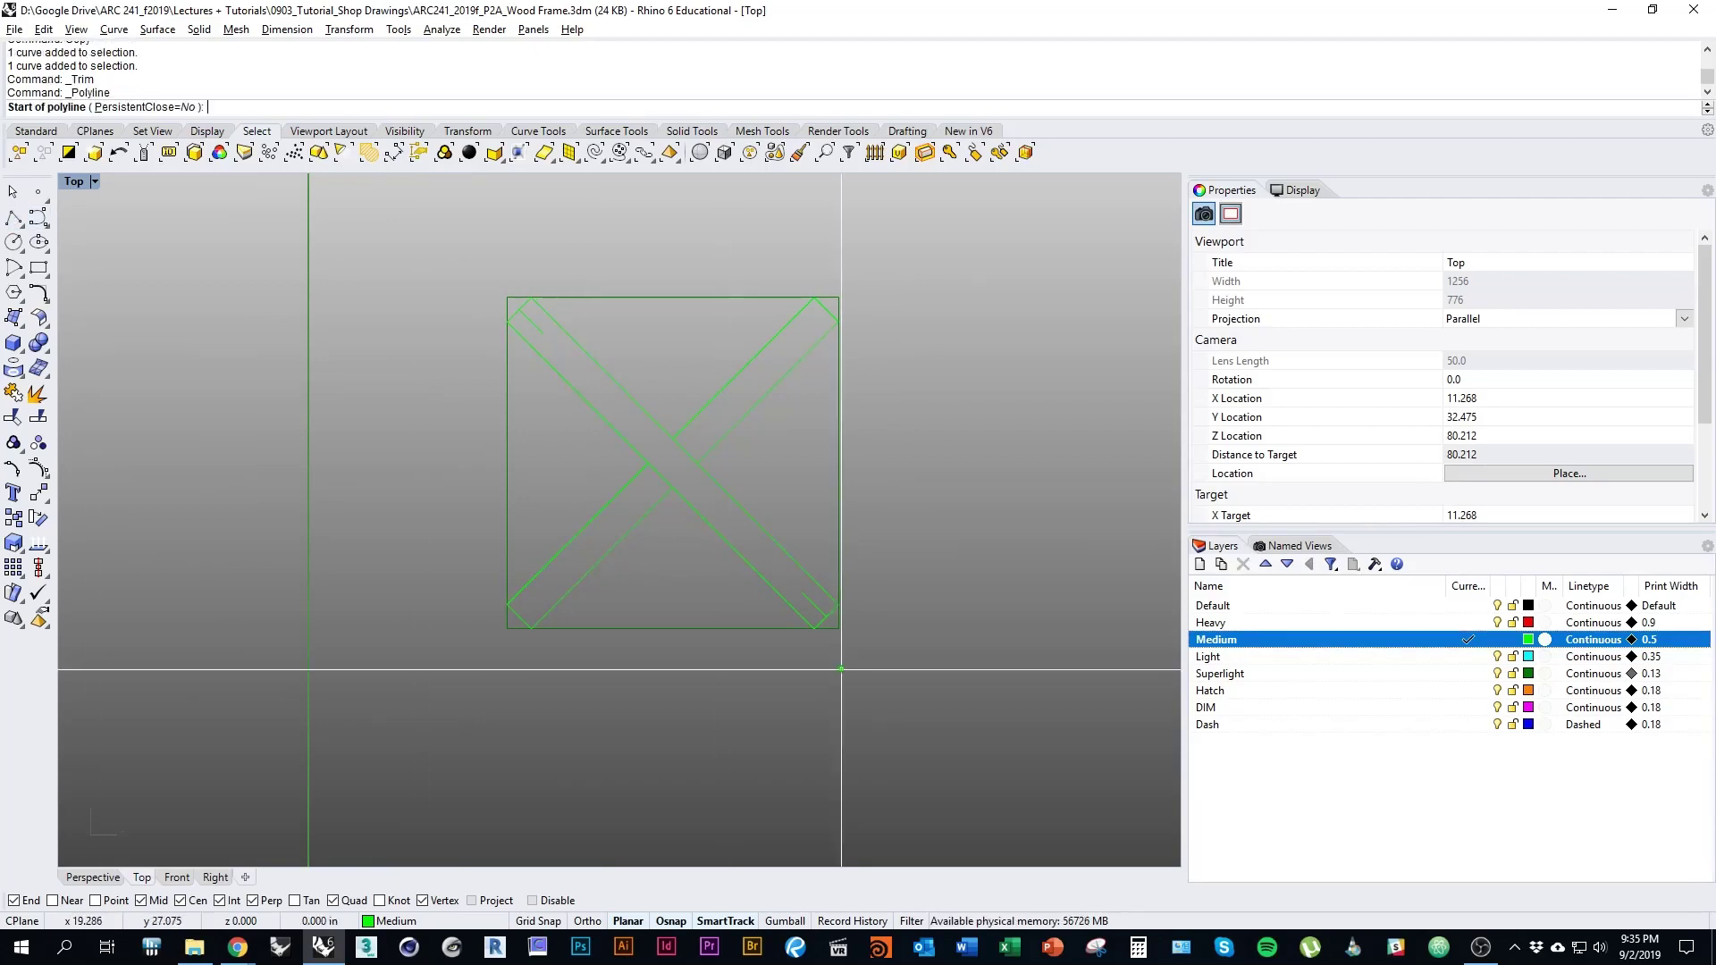
scroll(808, 616, "up", 3)
left_click(791, 557)
left_click(766, 583)
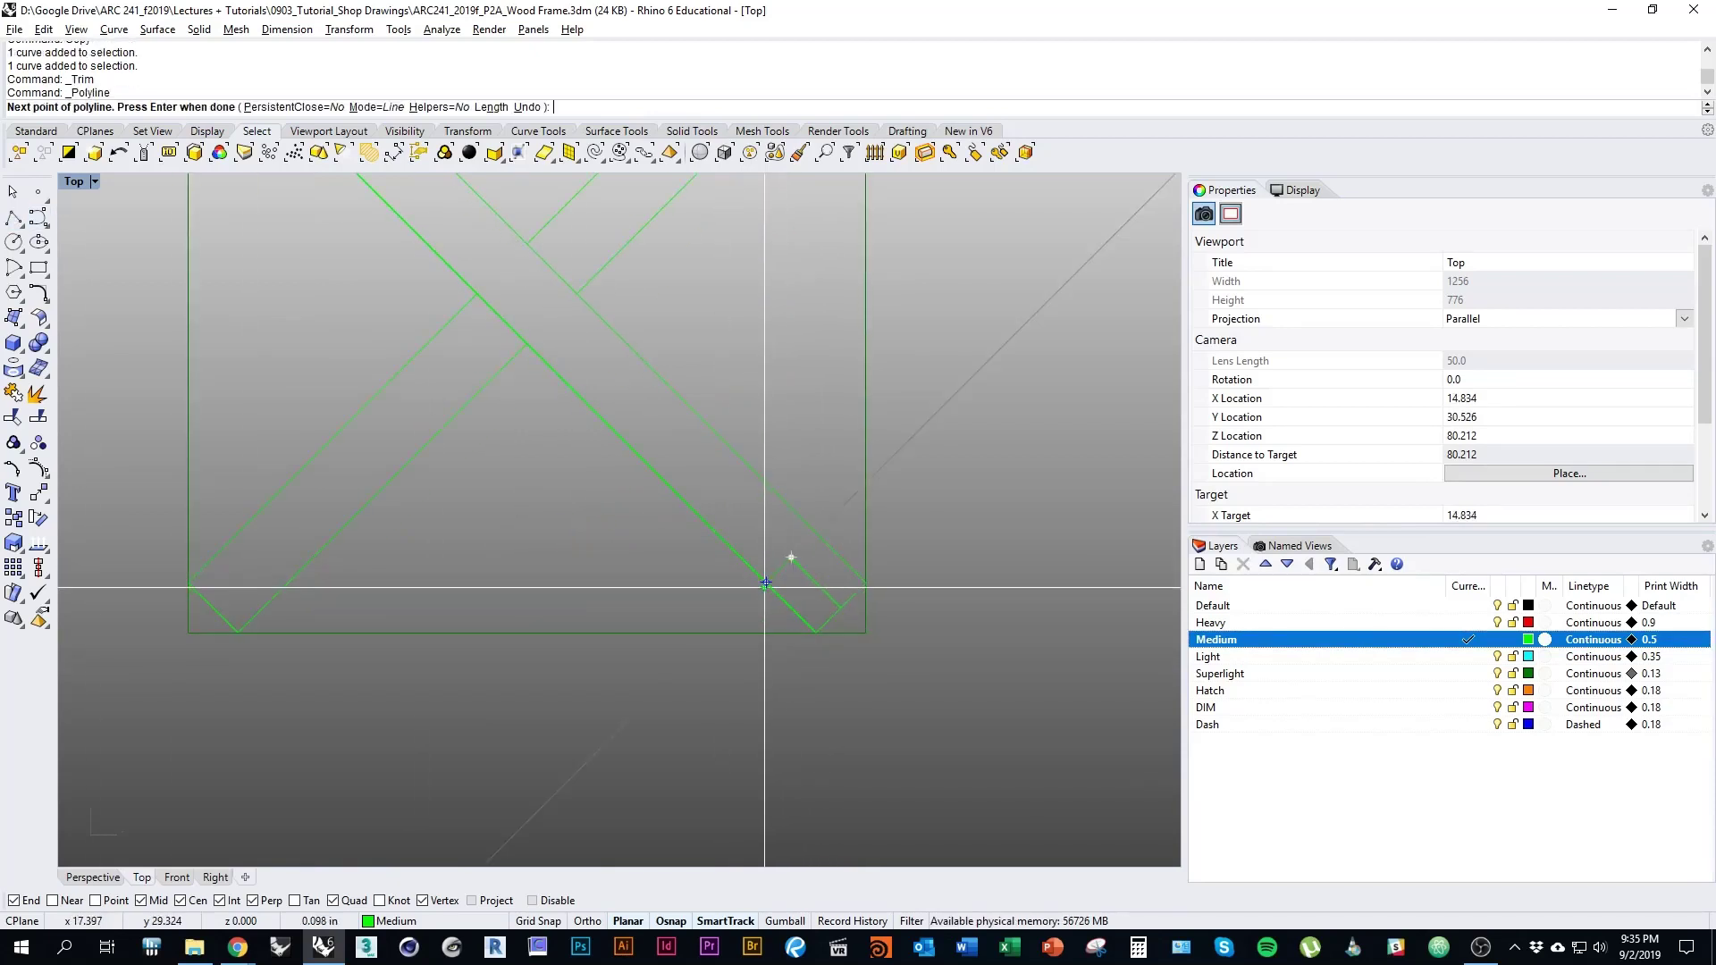
key("Return")
Close the upper-left lap joint outline with a polyline from the copied line's inner end perpendicular to the member's lower edge
right_click_drag(565, 445, 823, 804)
key("Return")
left_click(519, 386)
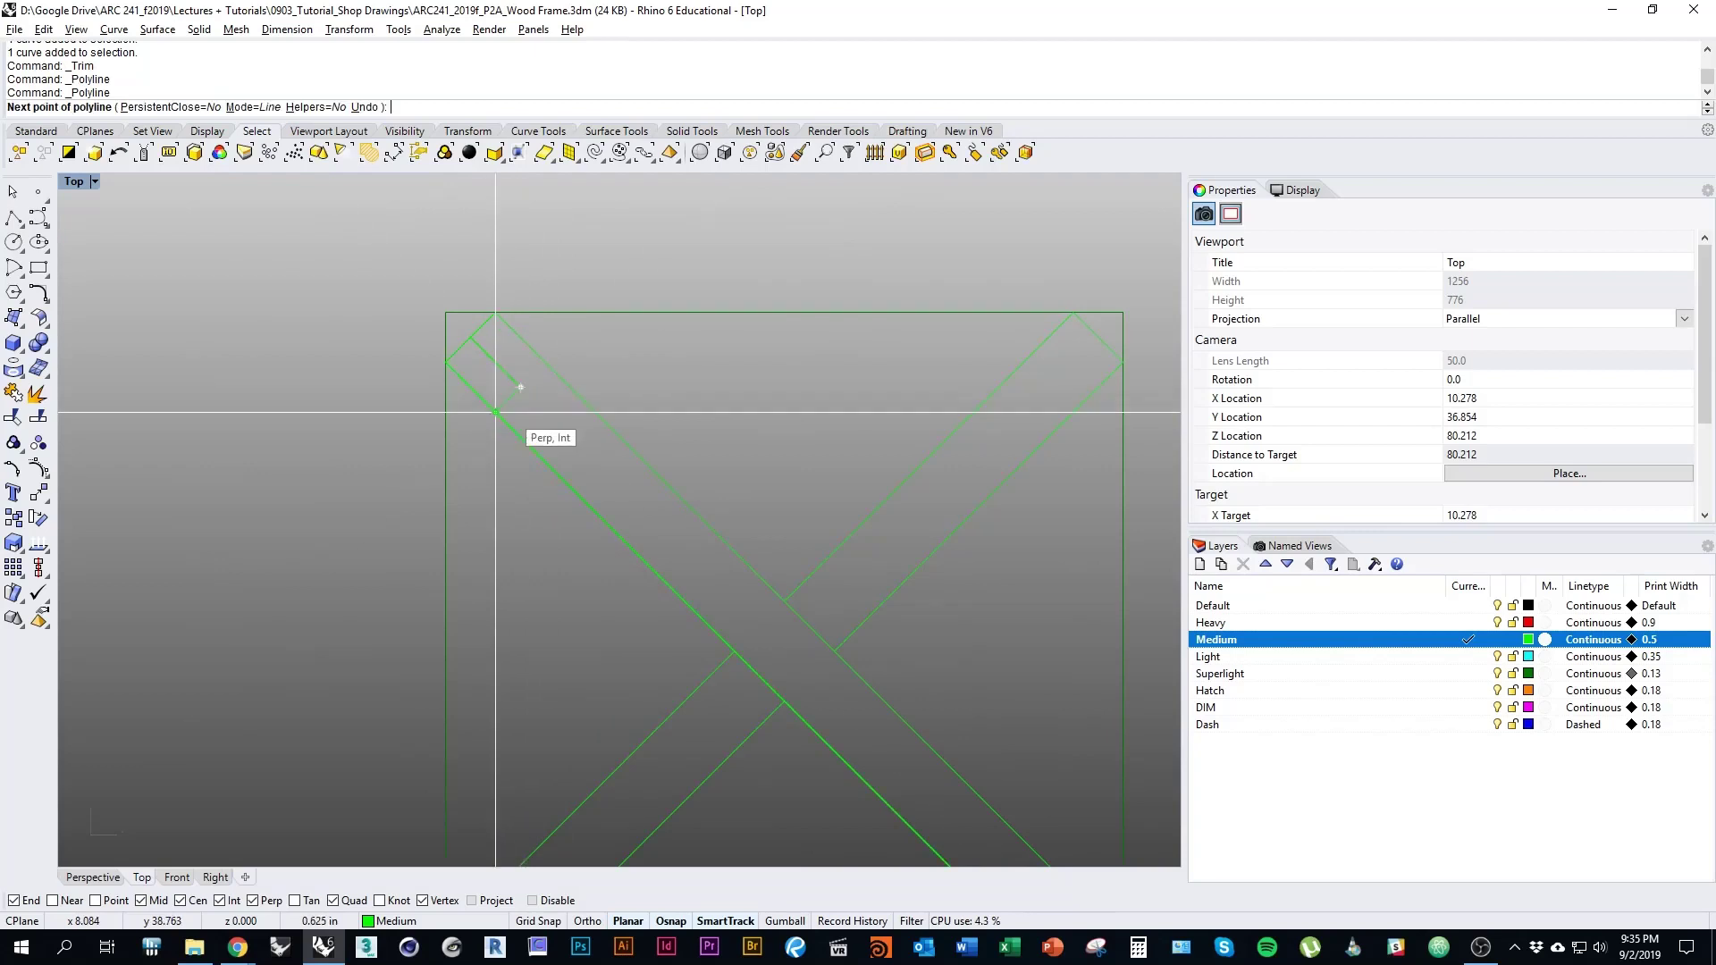
left_click(495, 410)
key("Return")
scroll(569, 435, "down", 8)
mouse_move(652, 531)
right_mouse_down()
mouse_move(607, 481)
mouse_move(634, 524)
right_mouse_up()
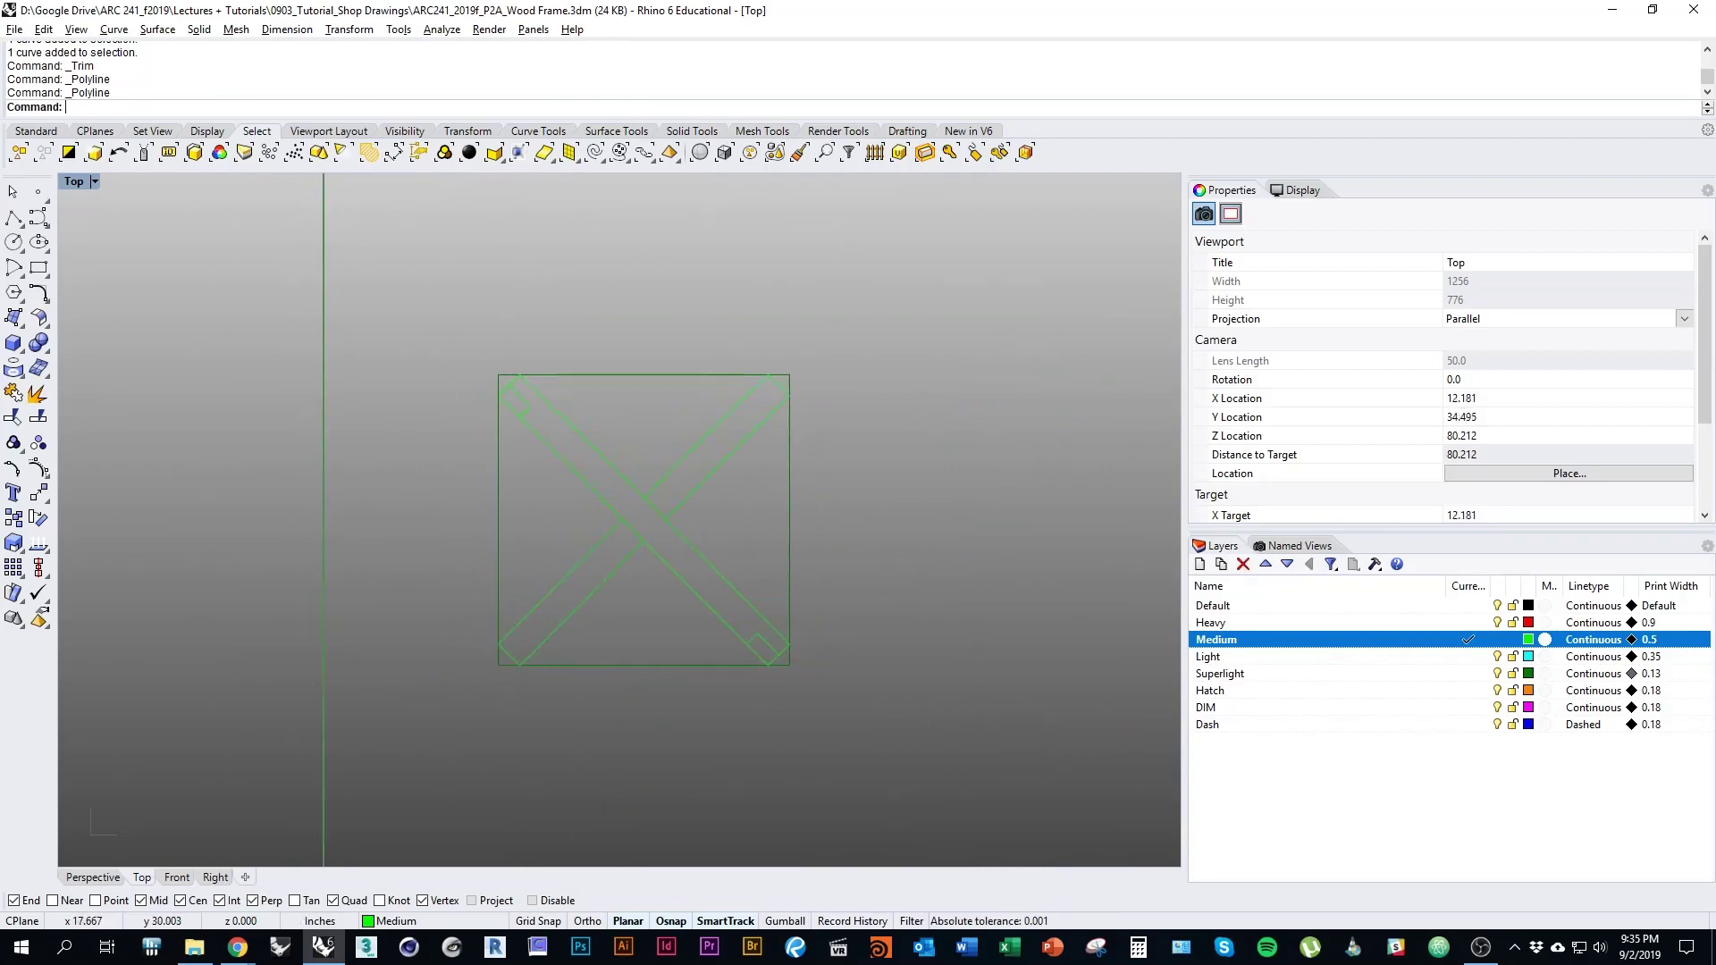
right_click_drag(664, 618, 678, 609)
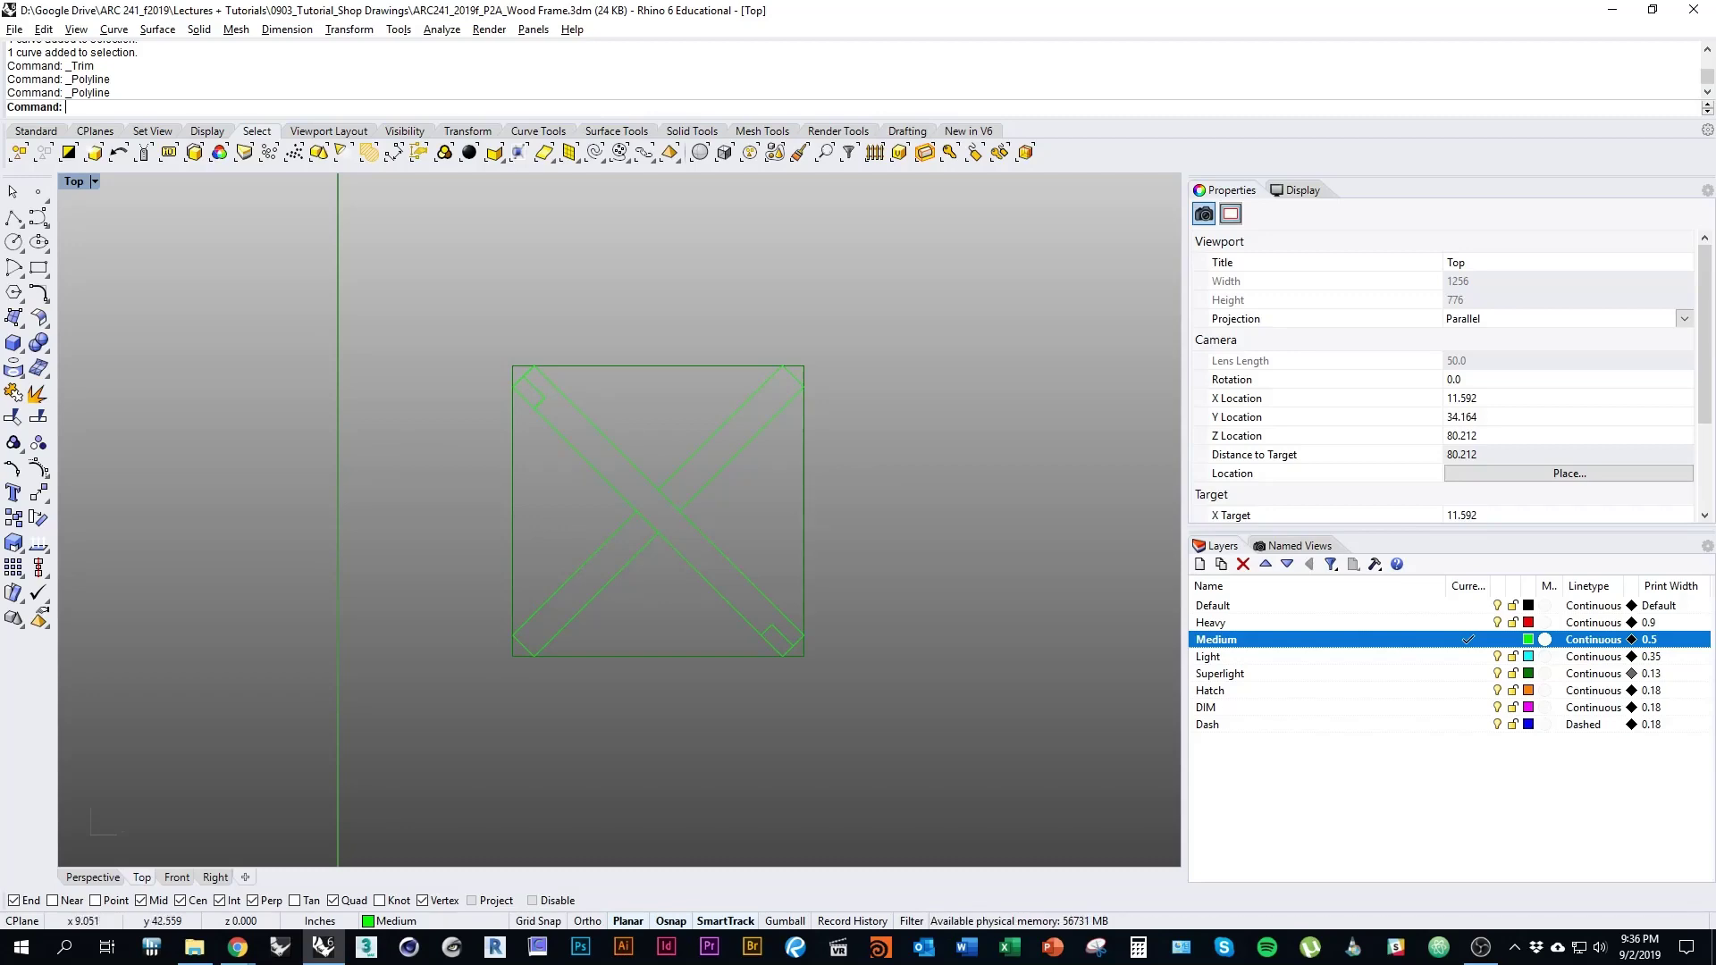
Examine the assignment's overall wood frame dimensions and the wood-to-wood and steel seat connection details in Chrome
key("alt+Tab")
key("alt+Tab")
key("alt+Tab")
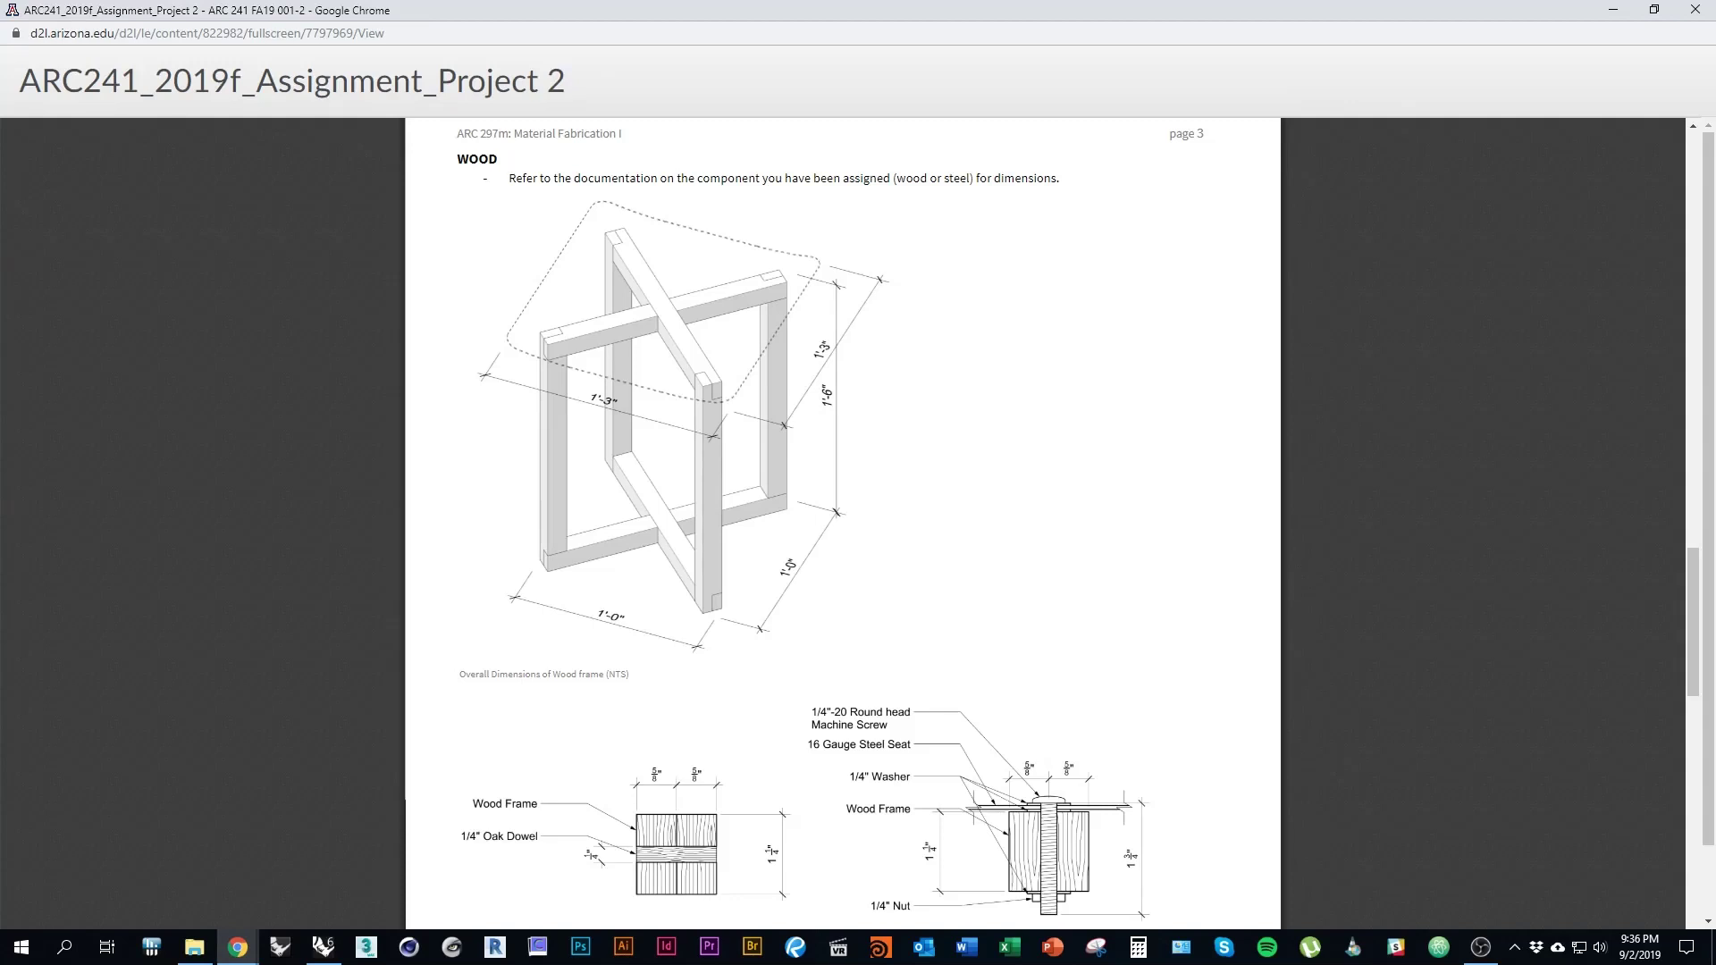
scroll(842, 523, "down", 2)
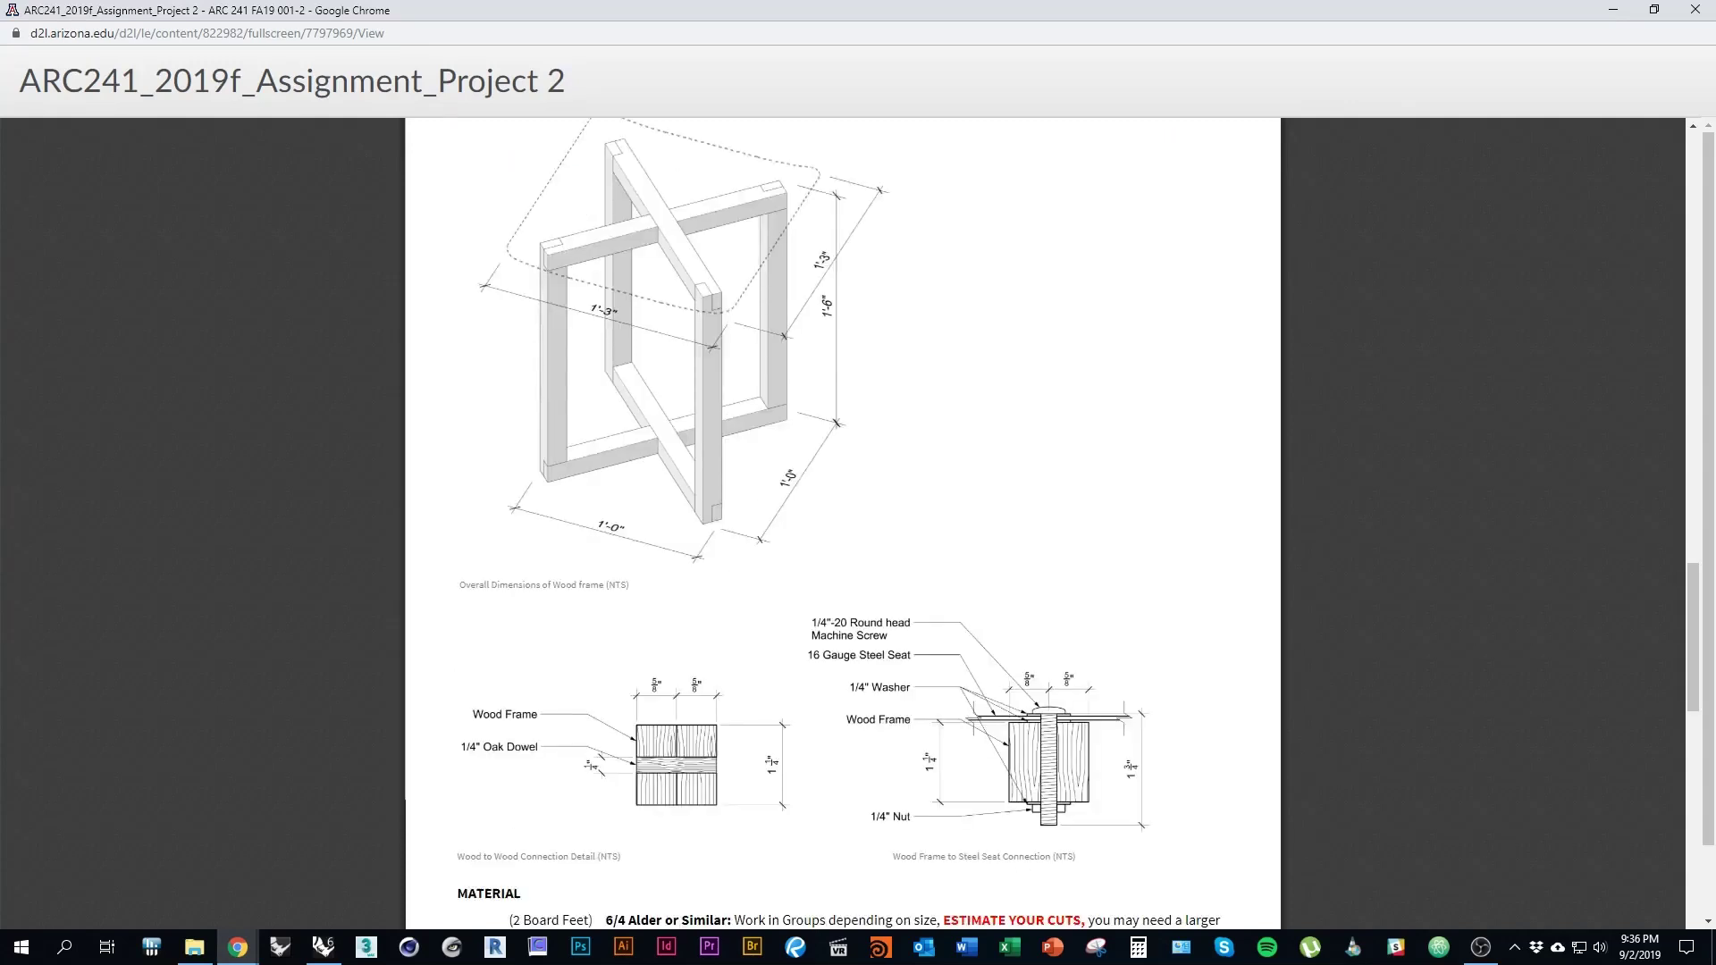
scroll(842, 523, "up", 2)
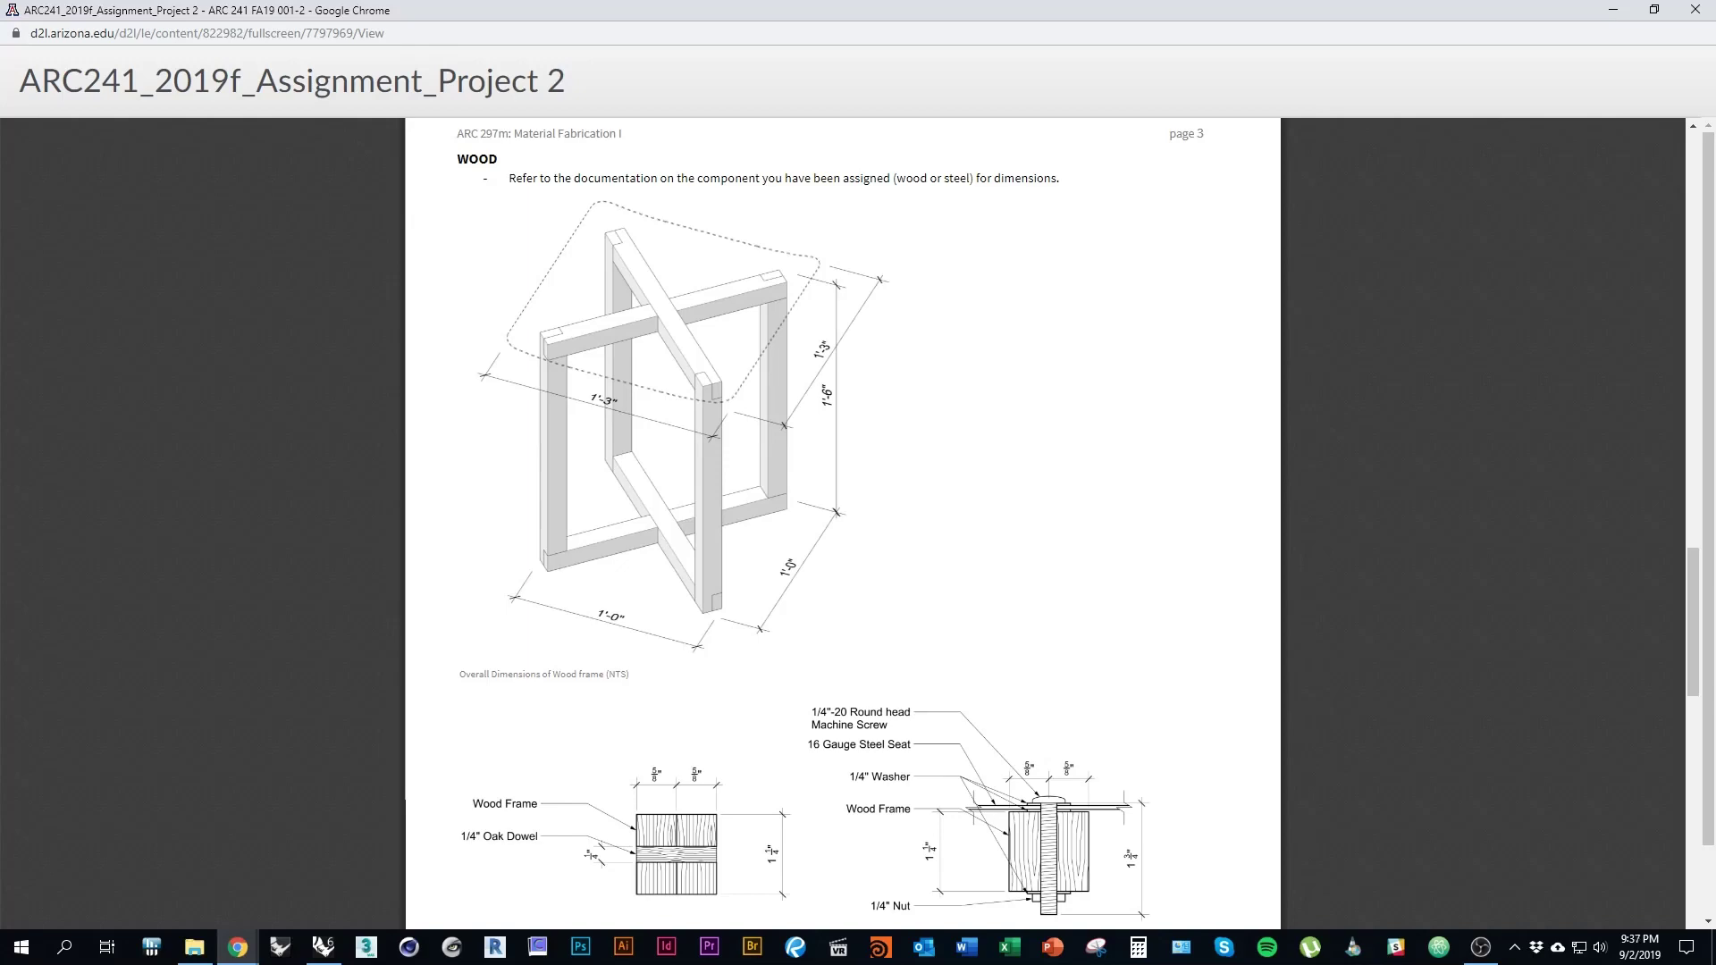
Switch to Rhino and copy the upper-left to lower-right member with both lap joints to an empty area right of the square
key("alt+Tab")
right_click_drag(483, 308, 430, 320)
left_click_drag(405, 317, 779, 715)
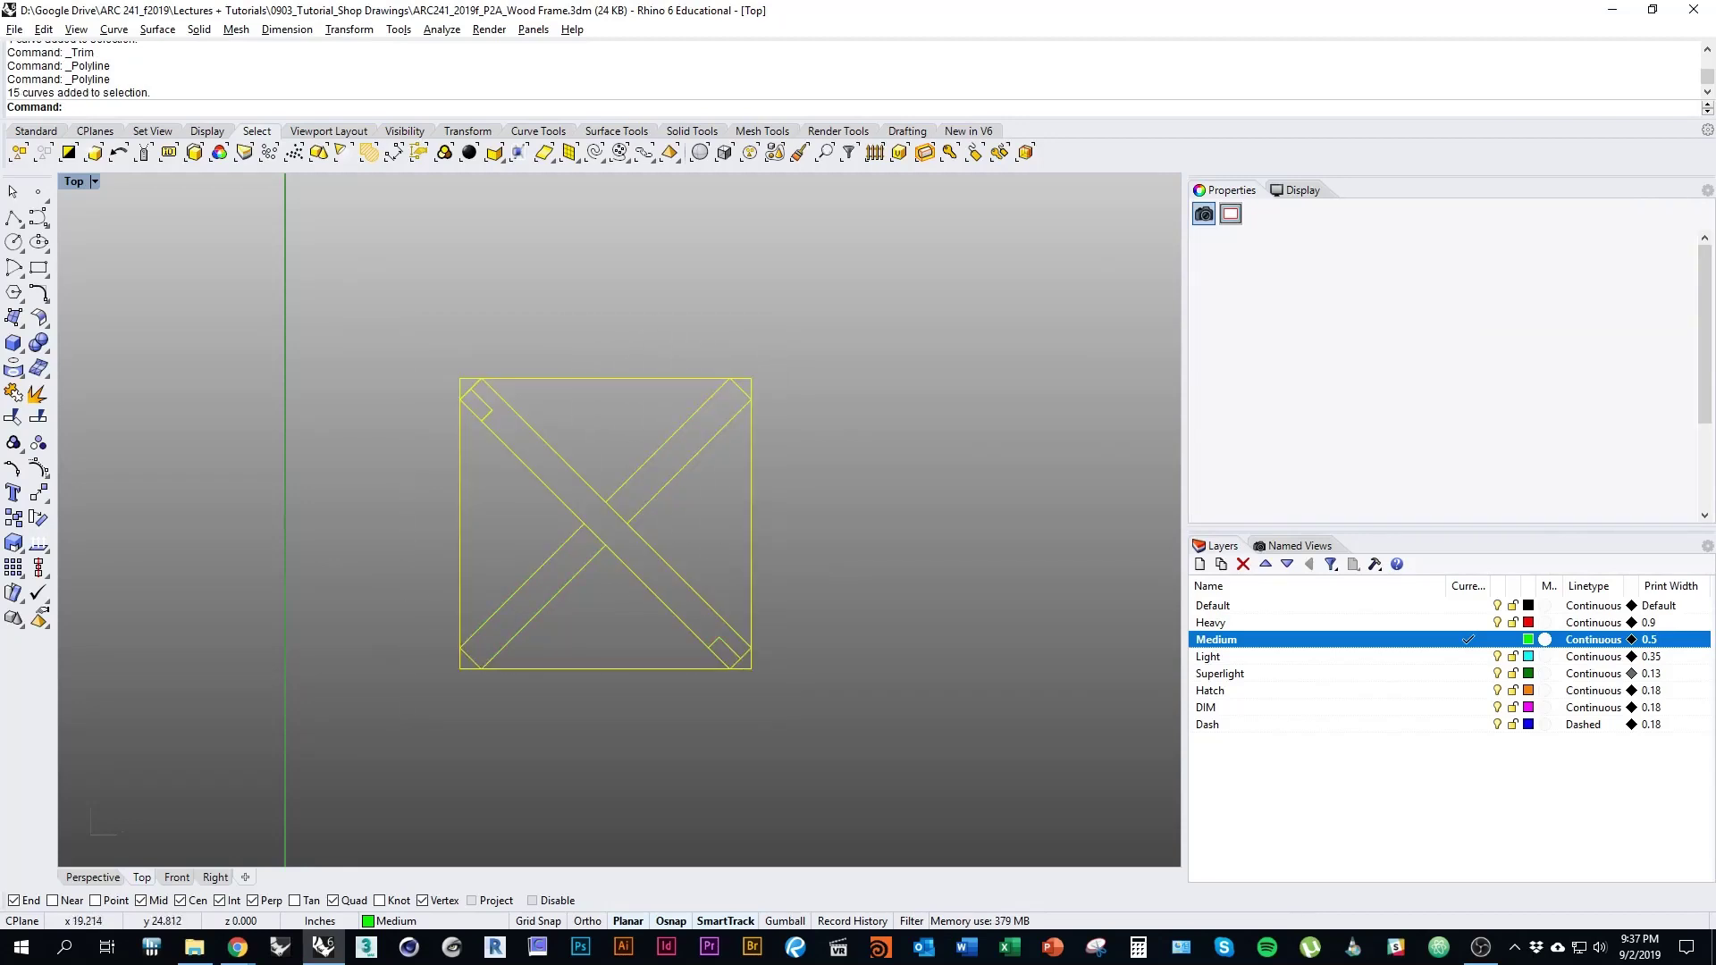
left_click_drag(838, 363, 683, 465, "ctrl")
left_click_drag(540, 701, 436, 589, "ctrl")
right_click_drag(536, 527, 501, 514)
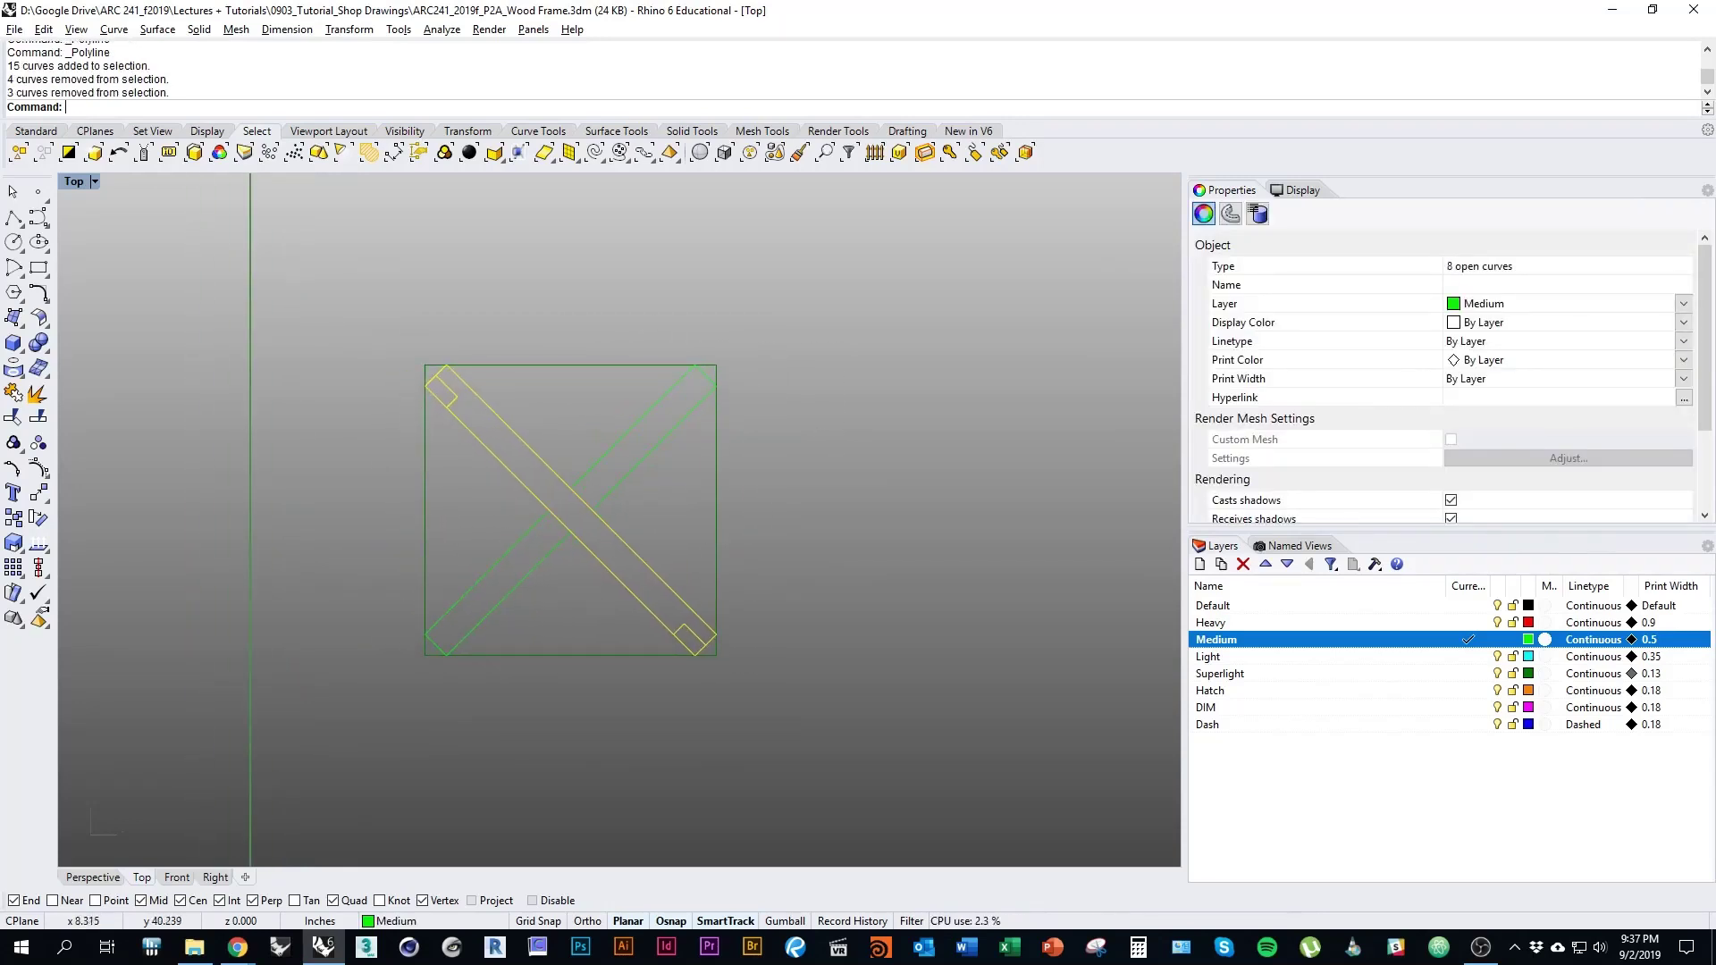
right_click_drag(593, 549, 553, 521)
scroll(501, 510, "down", 3)
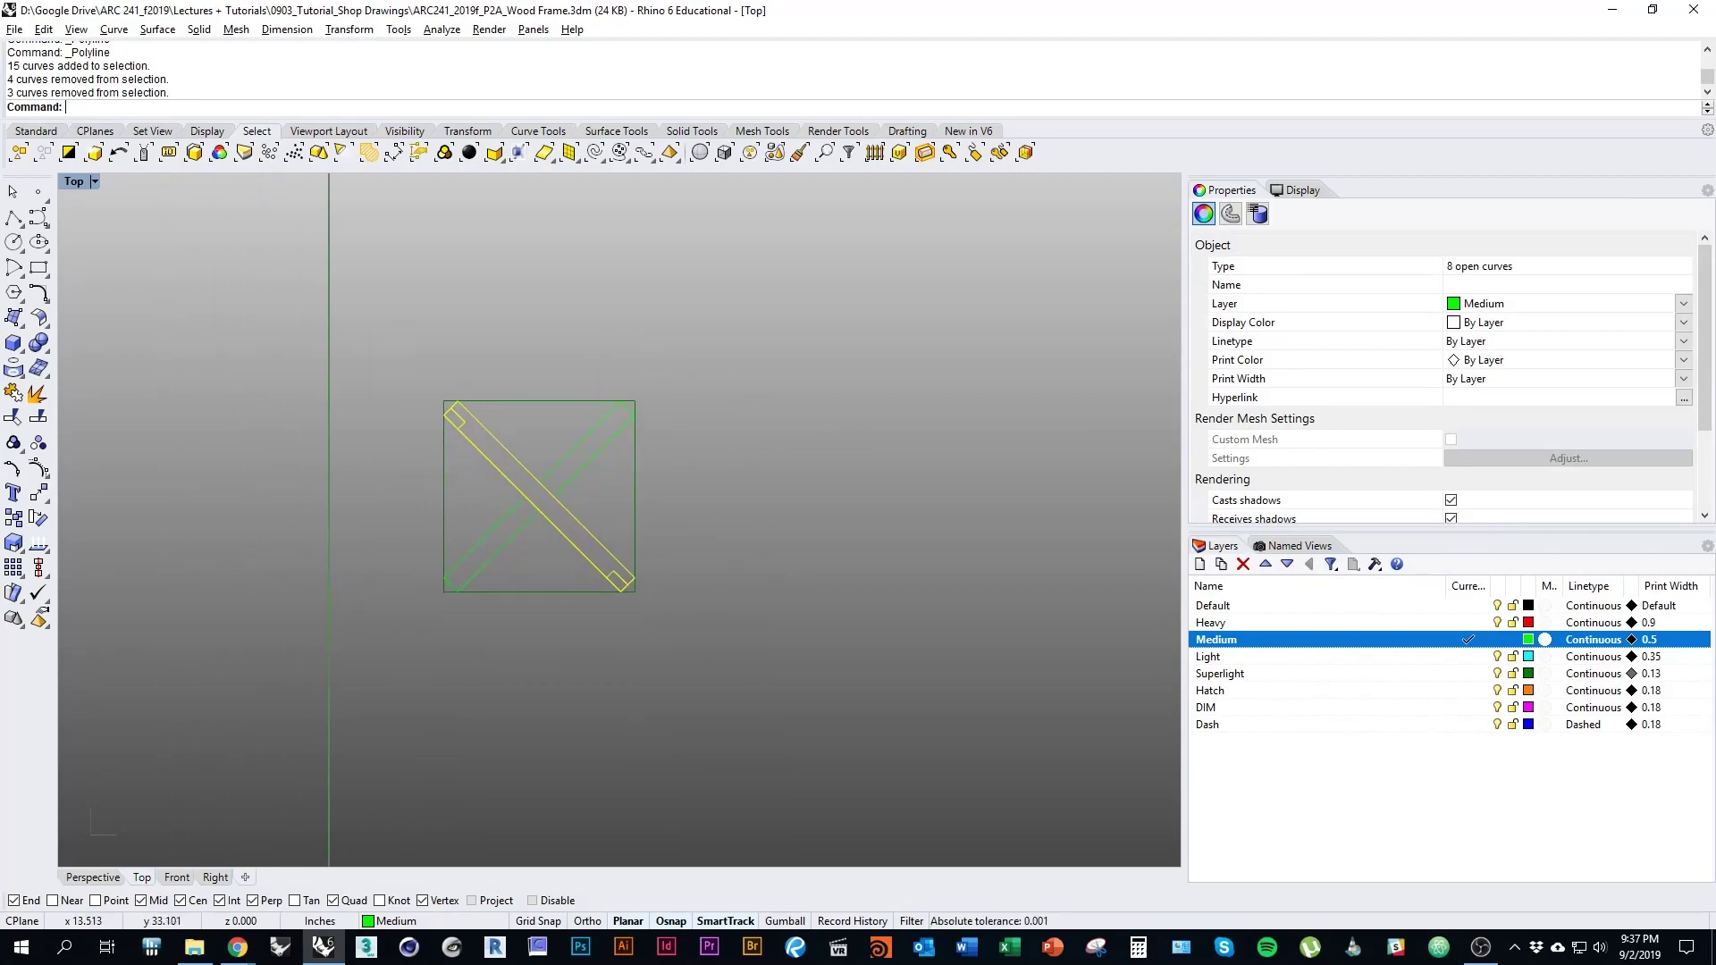
type("copy")
key("Return")
left_click(538, 496)
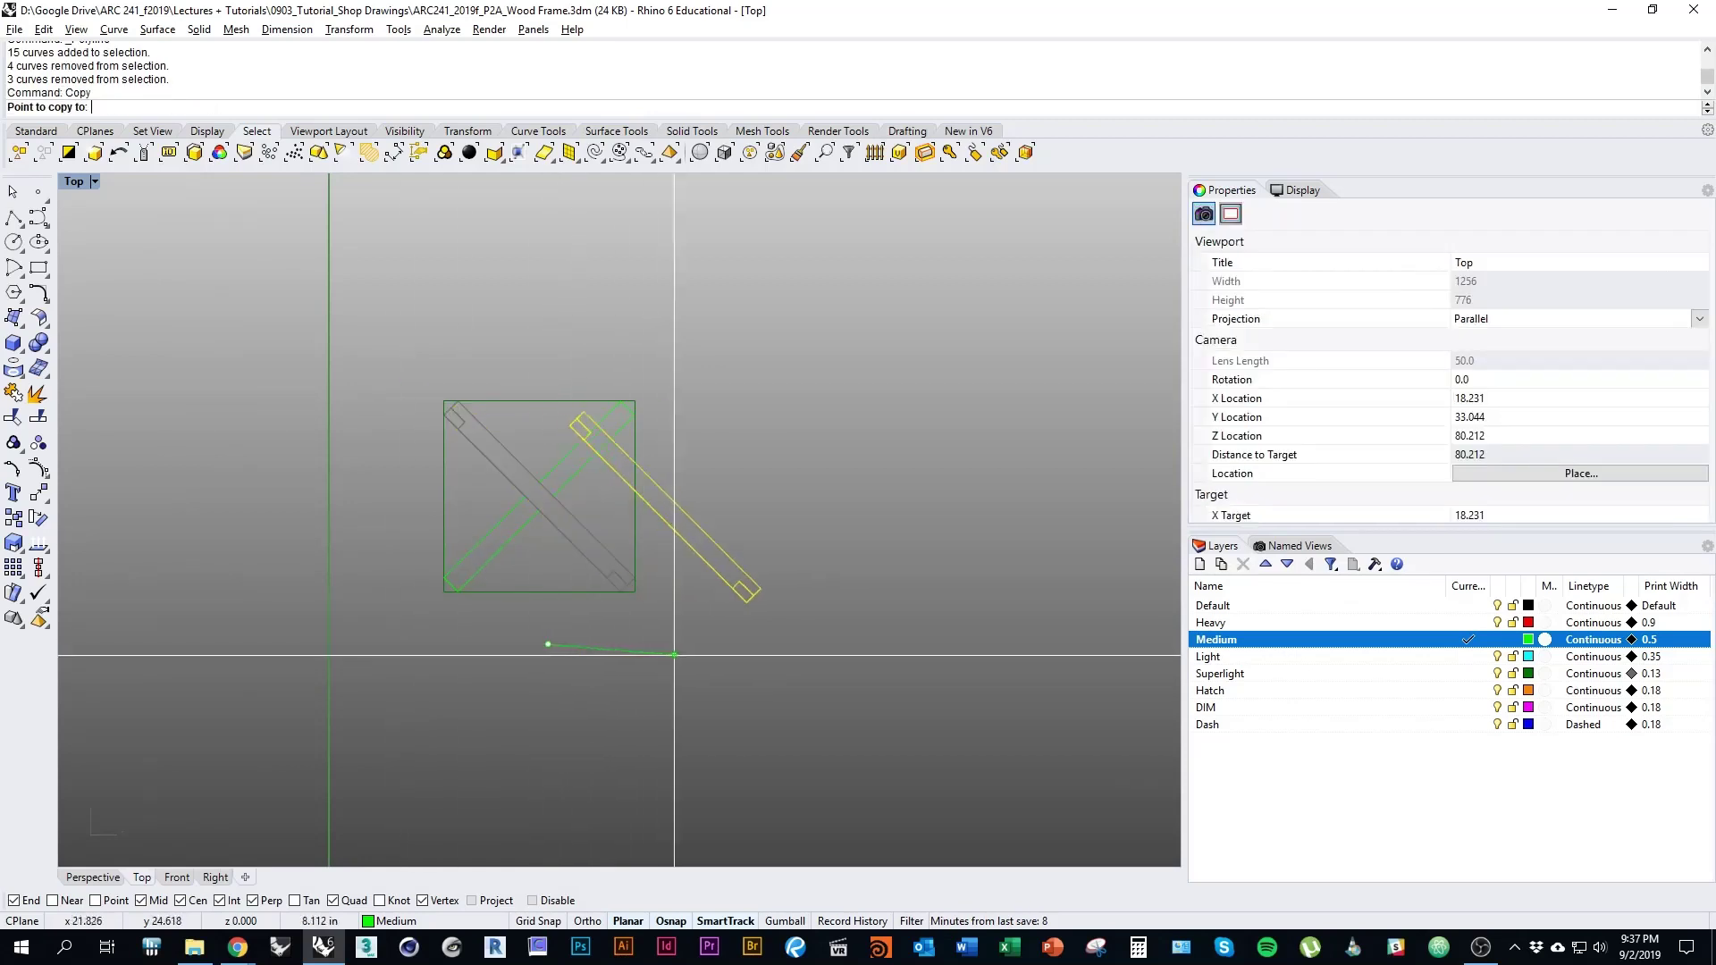
left_click(875, 496)
key("Return")
key("Escape")
right_click_drag(829, 625, 714, 650)
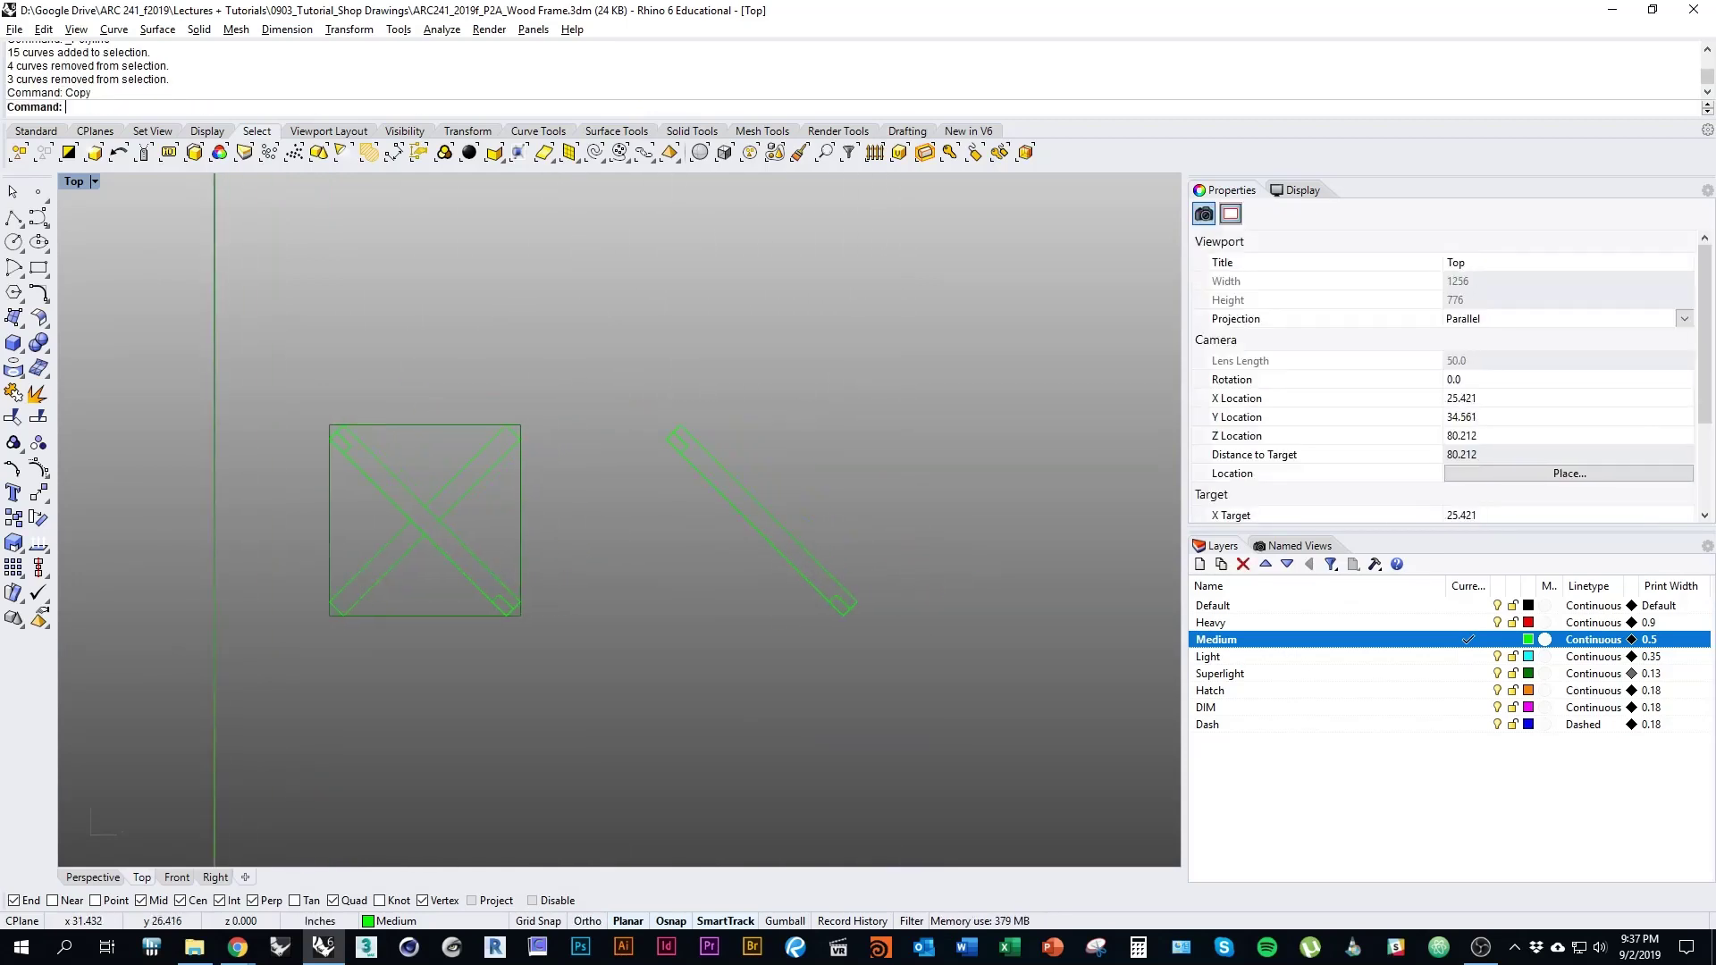
Rotate the copied member 90 degrees clockwise about the midpoint of its upper edge
left_click_drag(624, 376, 933, 692)
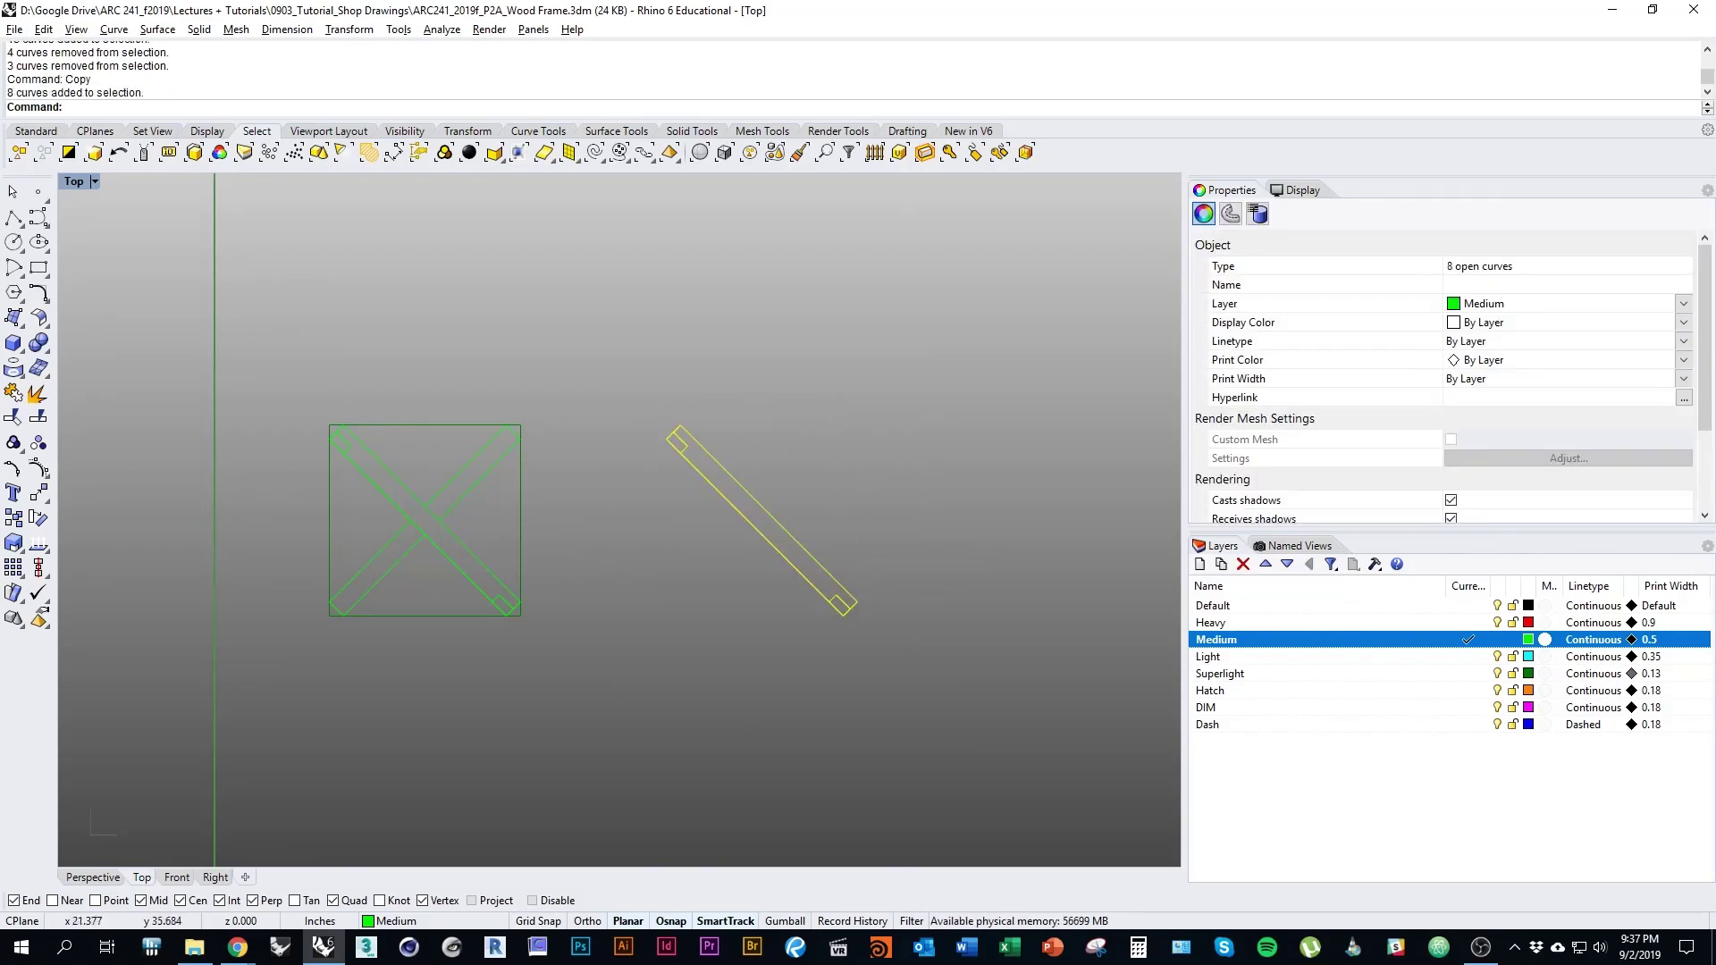
key("Escape")
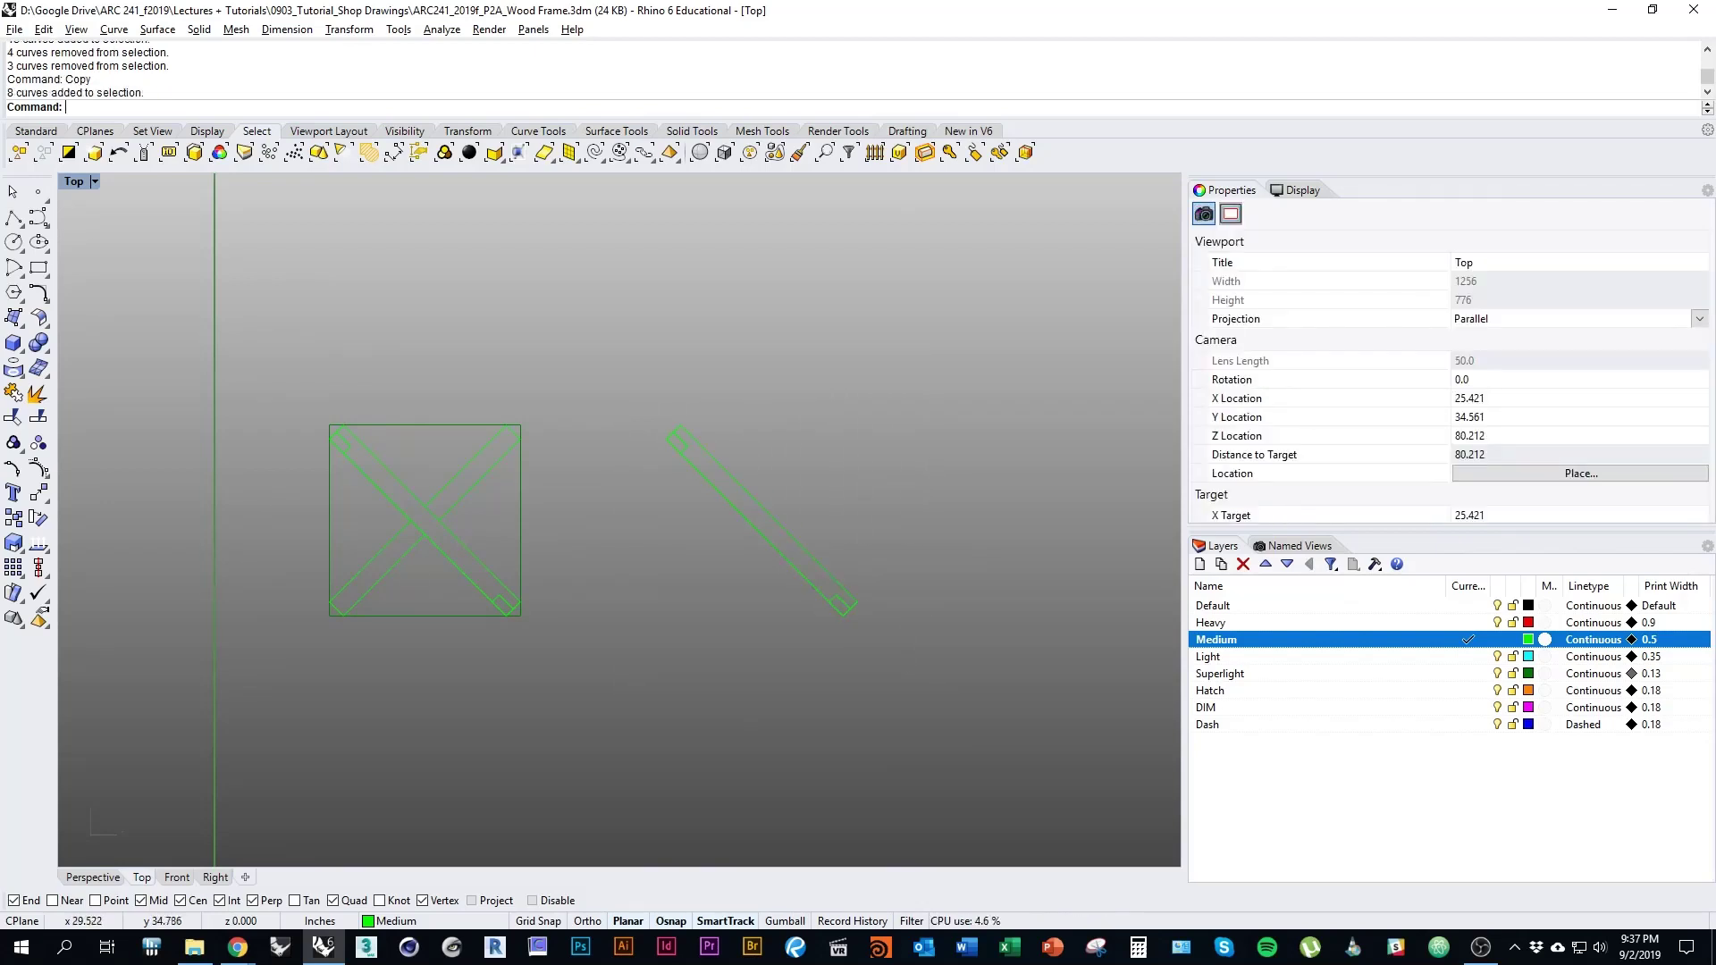
scroll(687, 501, "up", 7)
scroll(583, 501, "down", 7)
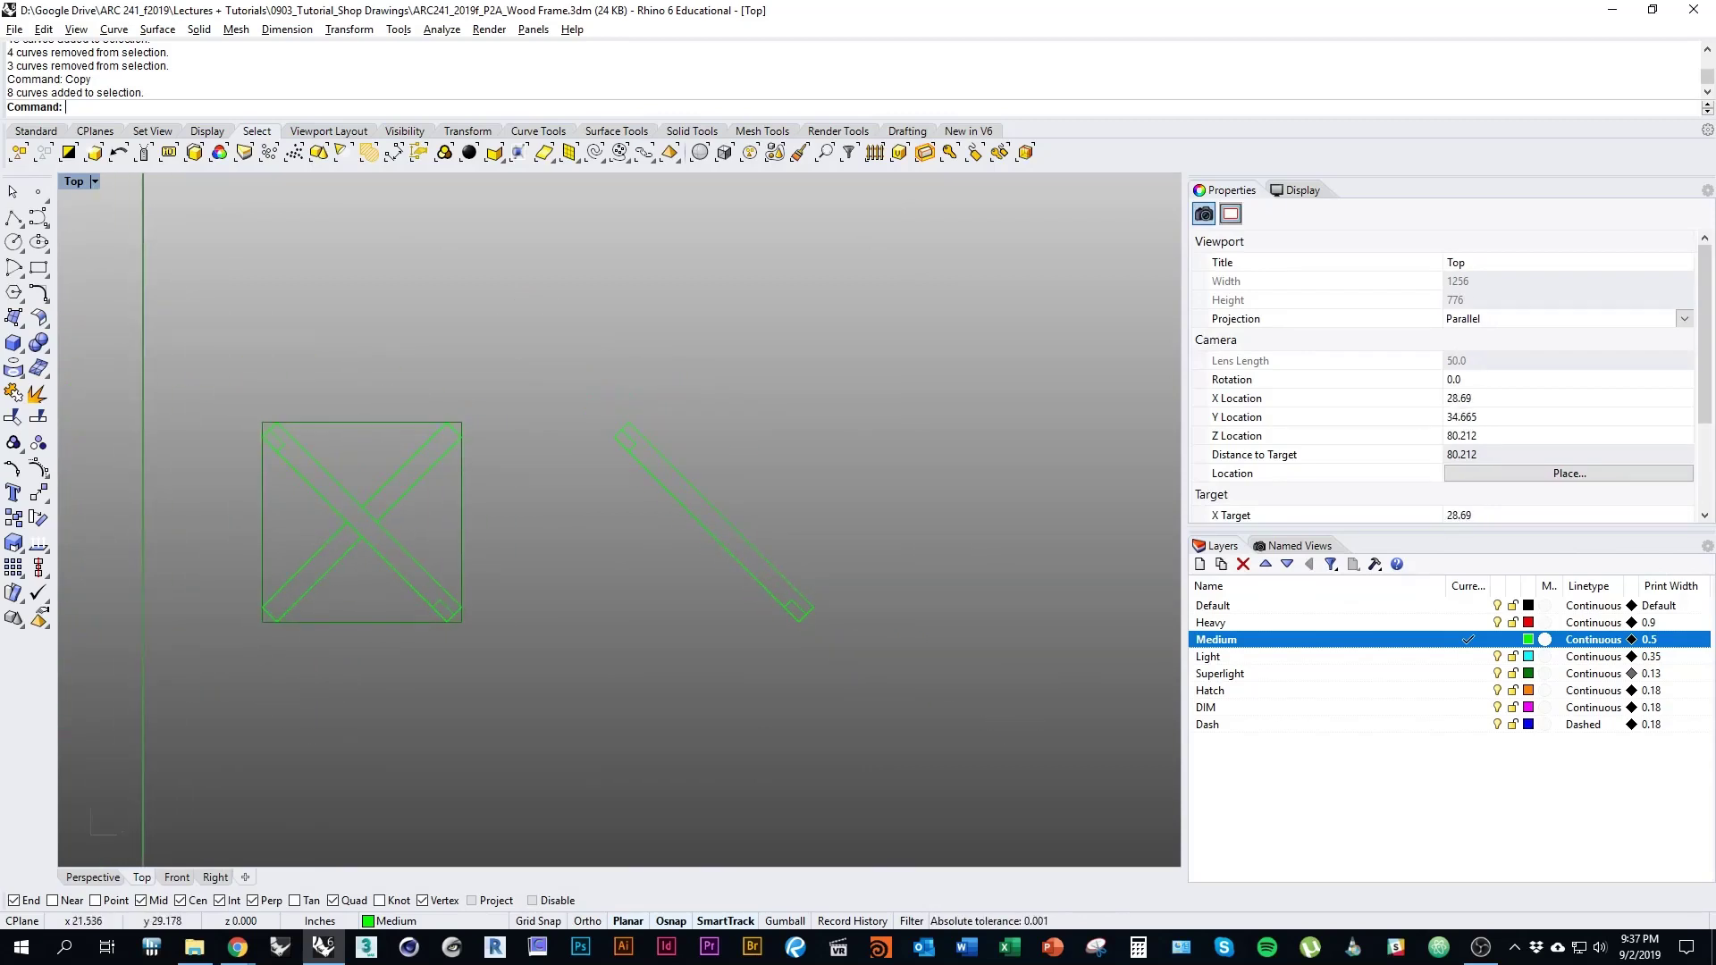
left_click_drag(574, 375, 858, 662)
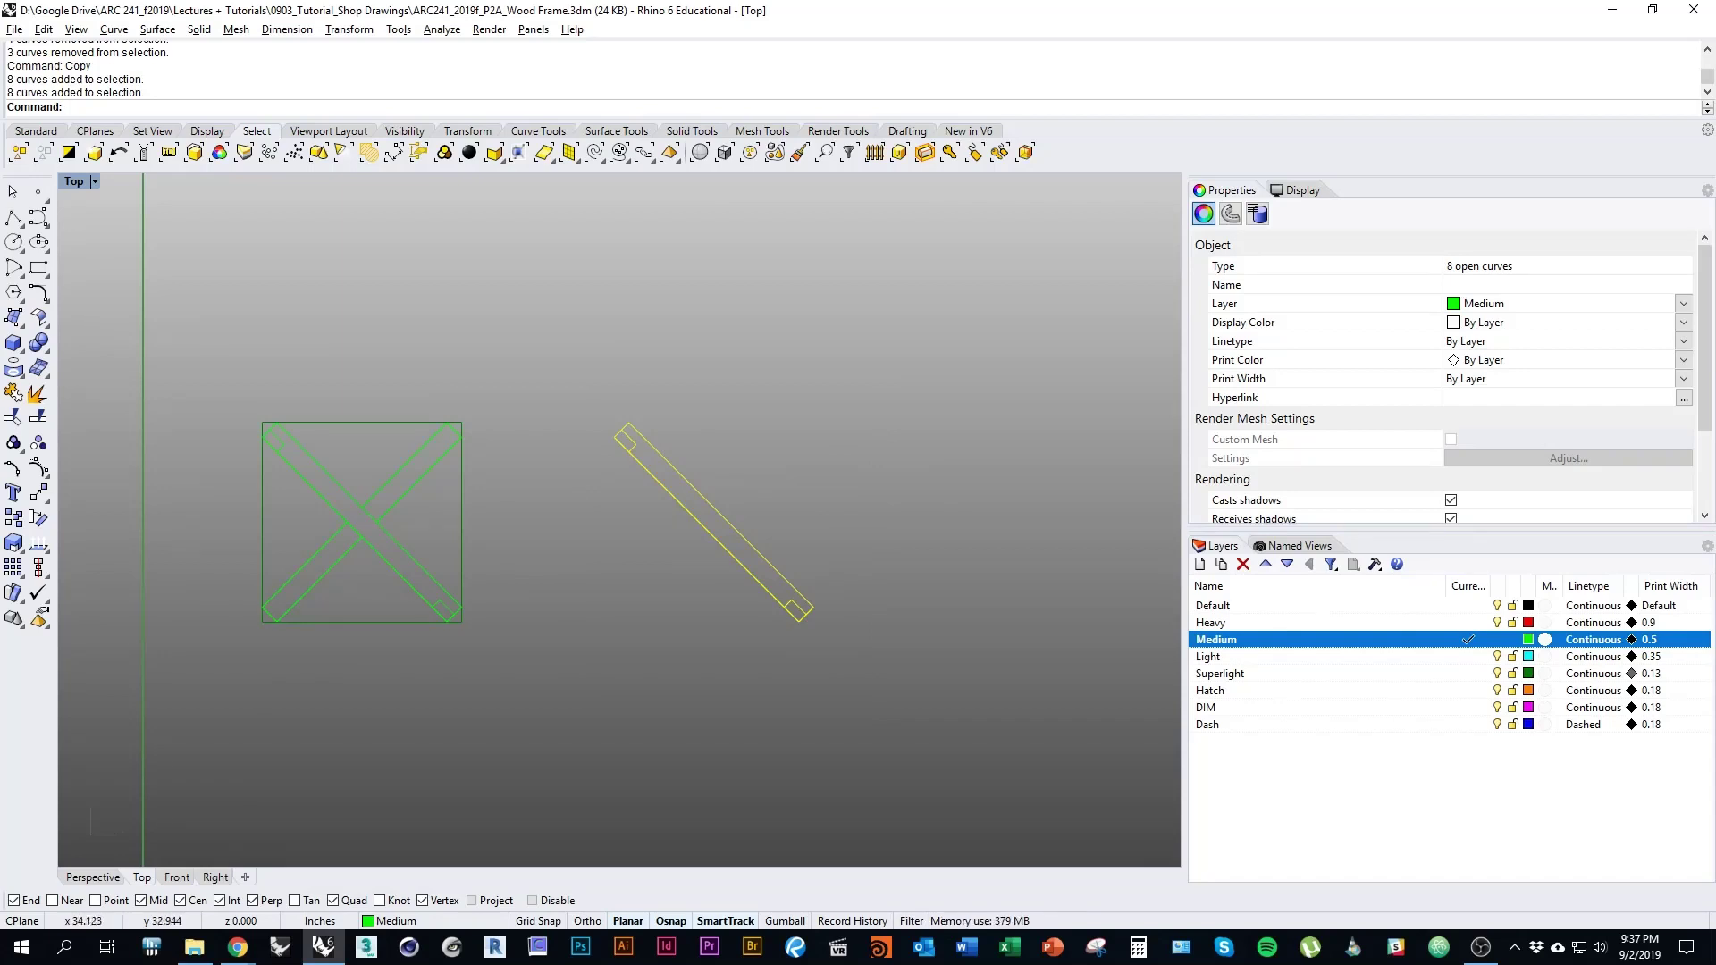
right_click_drag(710, 548, 618, 549)
type("ro")
key("Return")
left_click(630, 516)
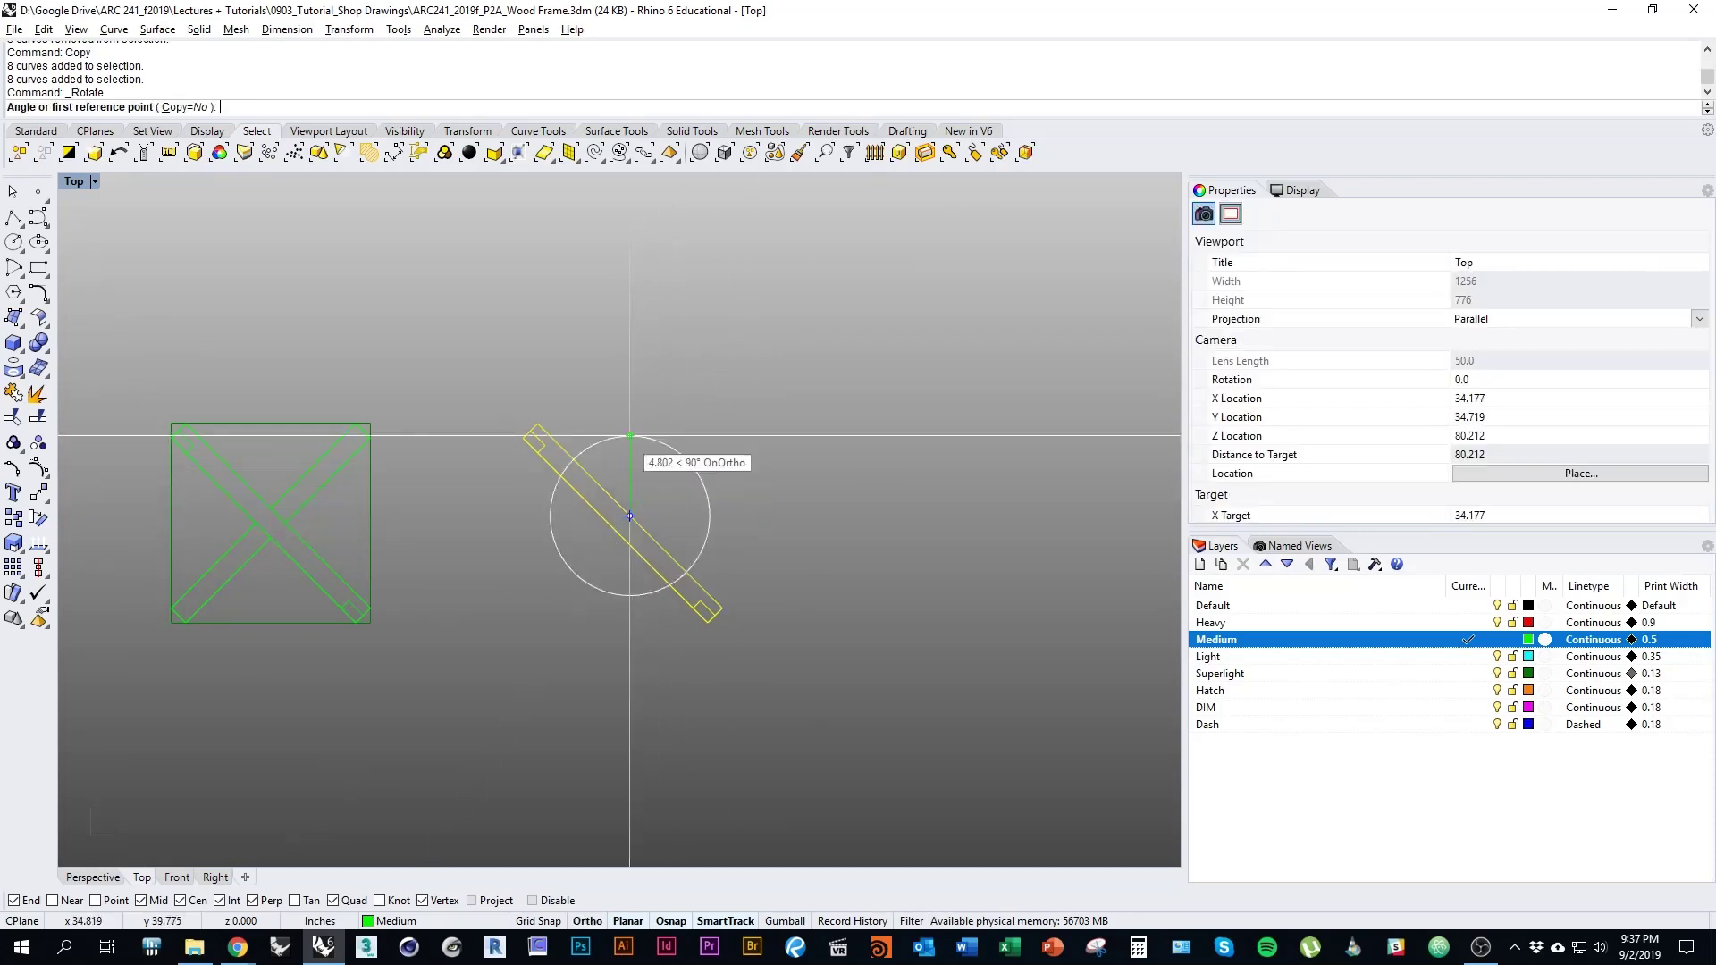
left_click(630, 295, "shift")
left_click(850, 516, "shift")
left_click(847, 616)
right_click_drag(704, 593, 925, 582)
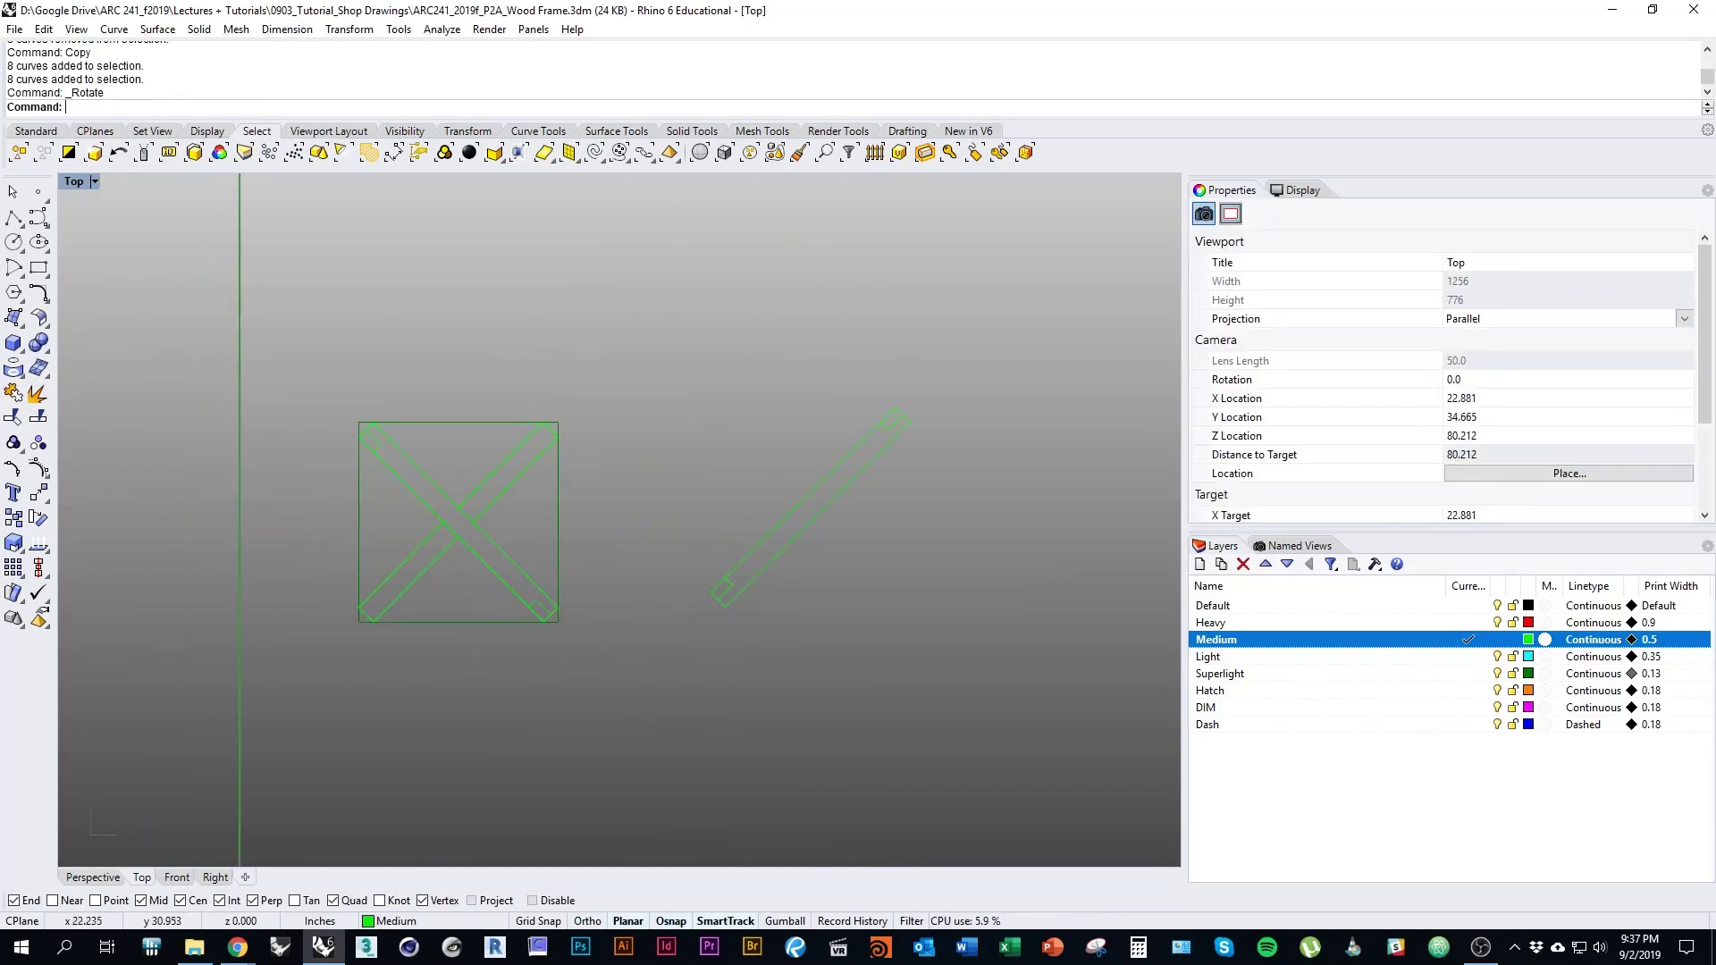
mouse_move(735, 465)
right_mouse_down()
mouse_move(616, 457)
mouse_move(737, 436)
right_mouse_up()
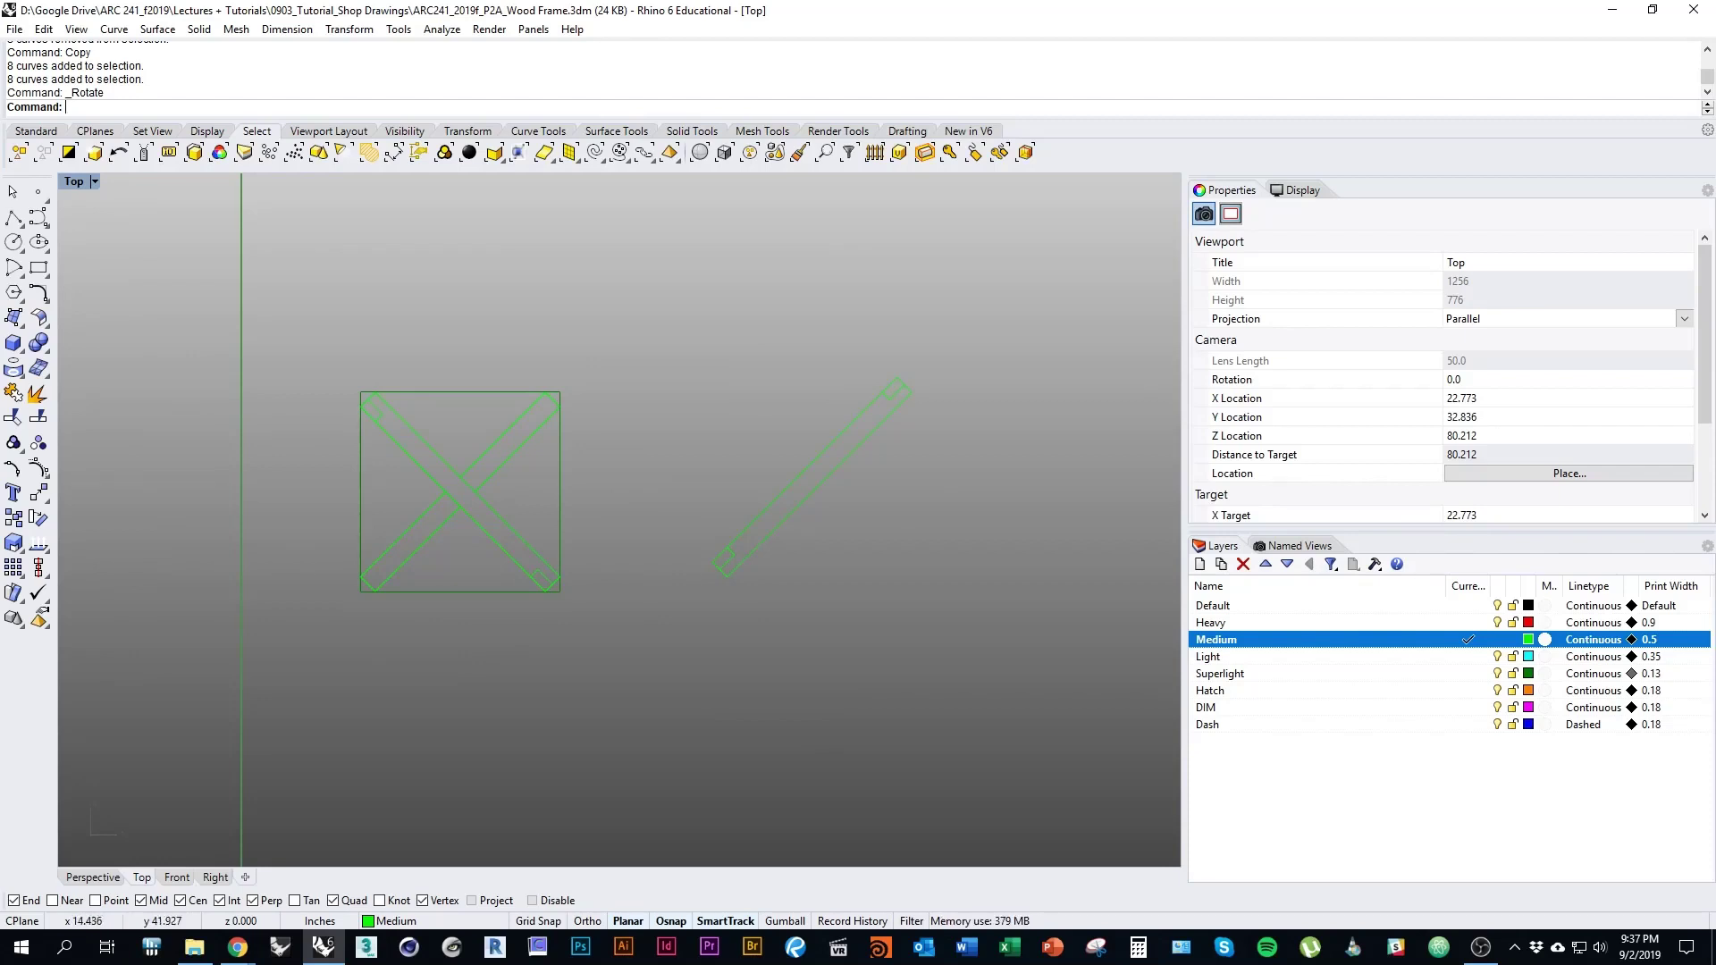
Mirror the rotated member across its lower-right long edge without keeping a copy, flipping the lap joints to the opposite side
right_click_drag(736, 436, 643, 490)
left_click_drag(563, 364, 901, 634)
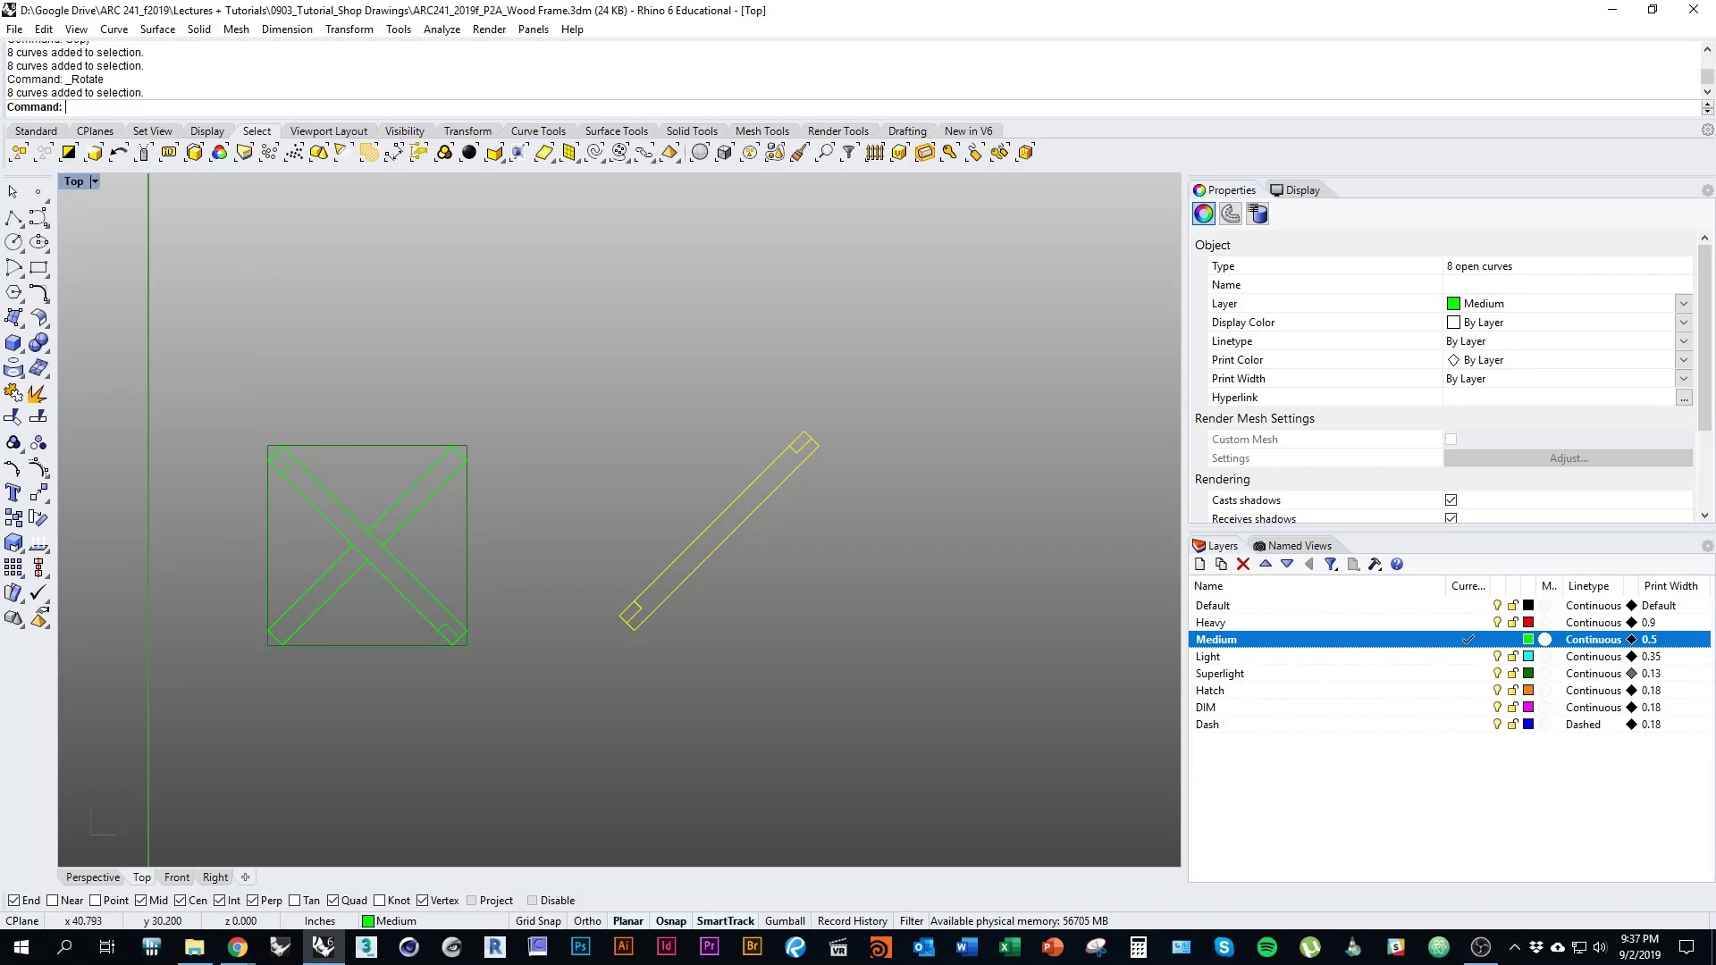
type("Mirror")
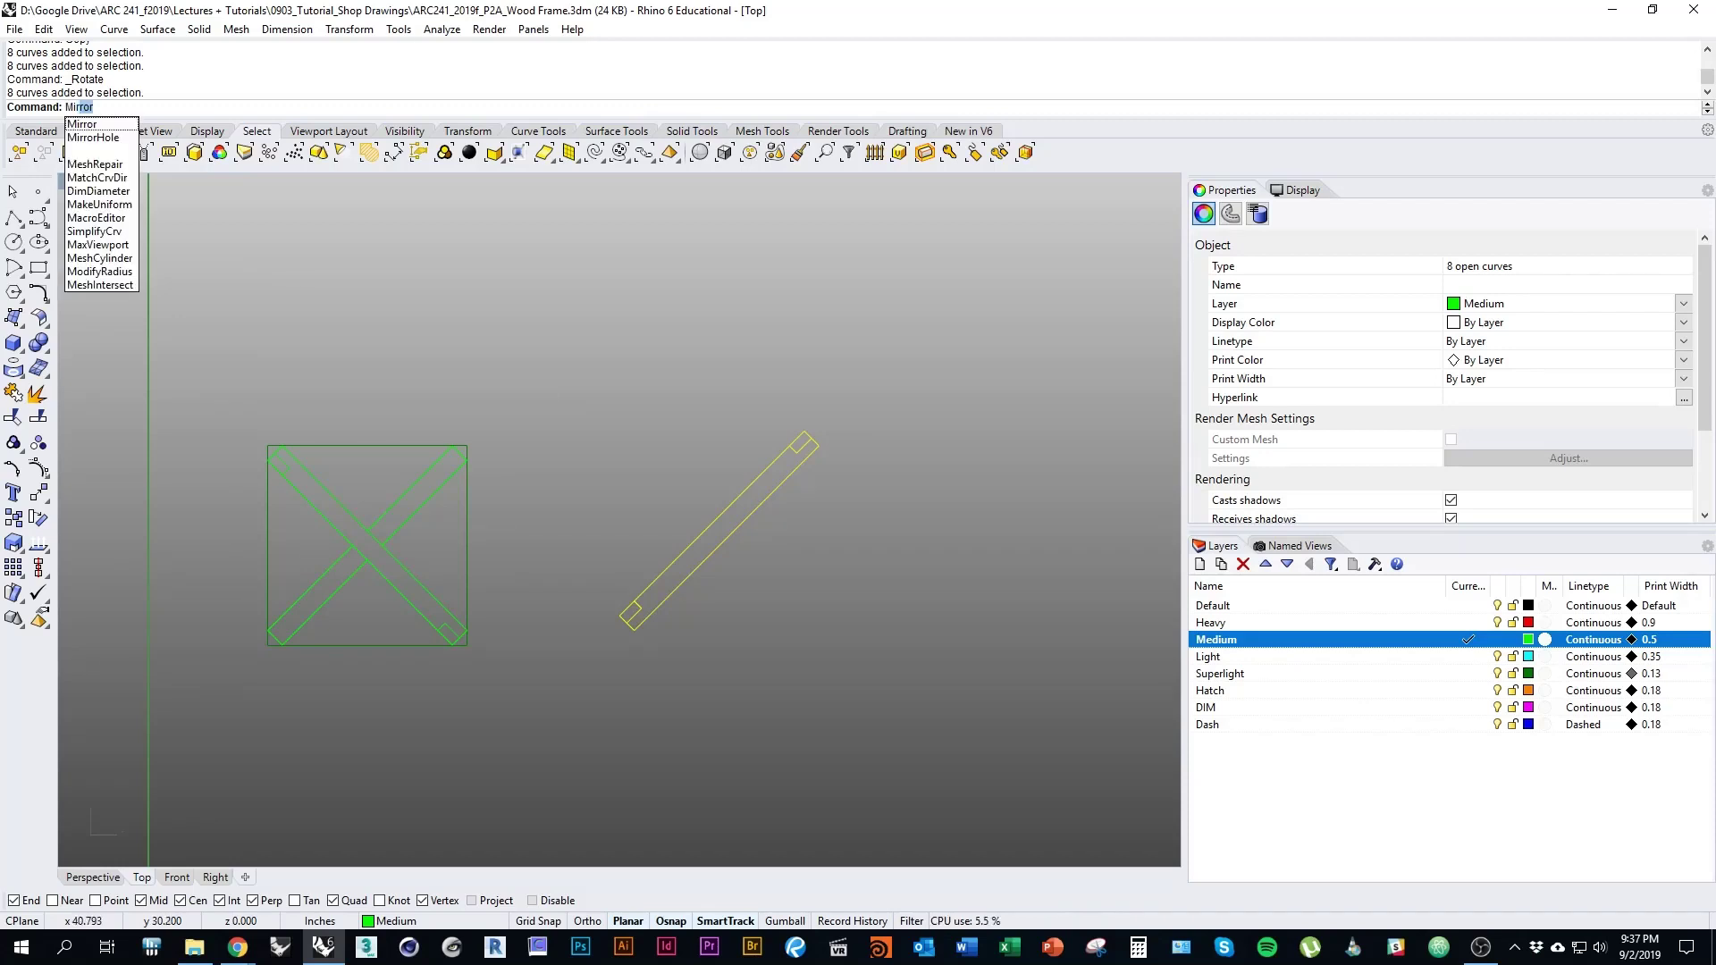
key("Return")
scroll(719, 590, "up", 1)
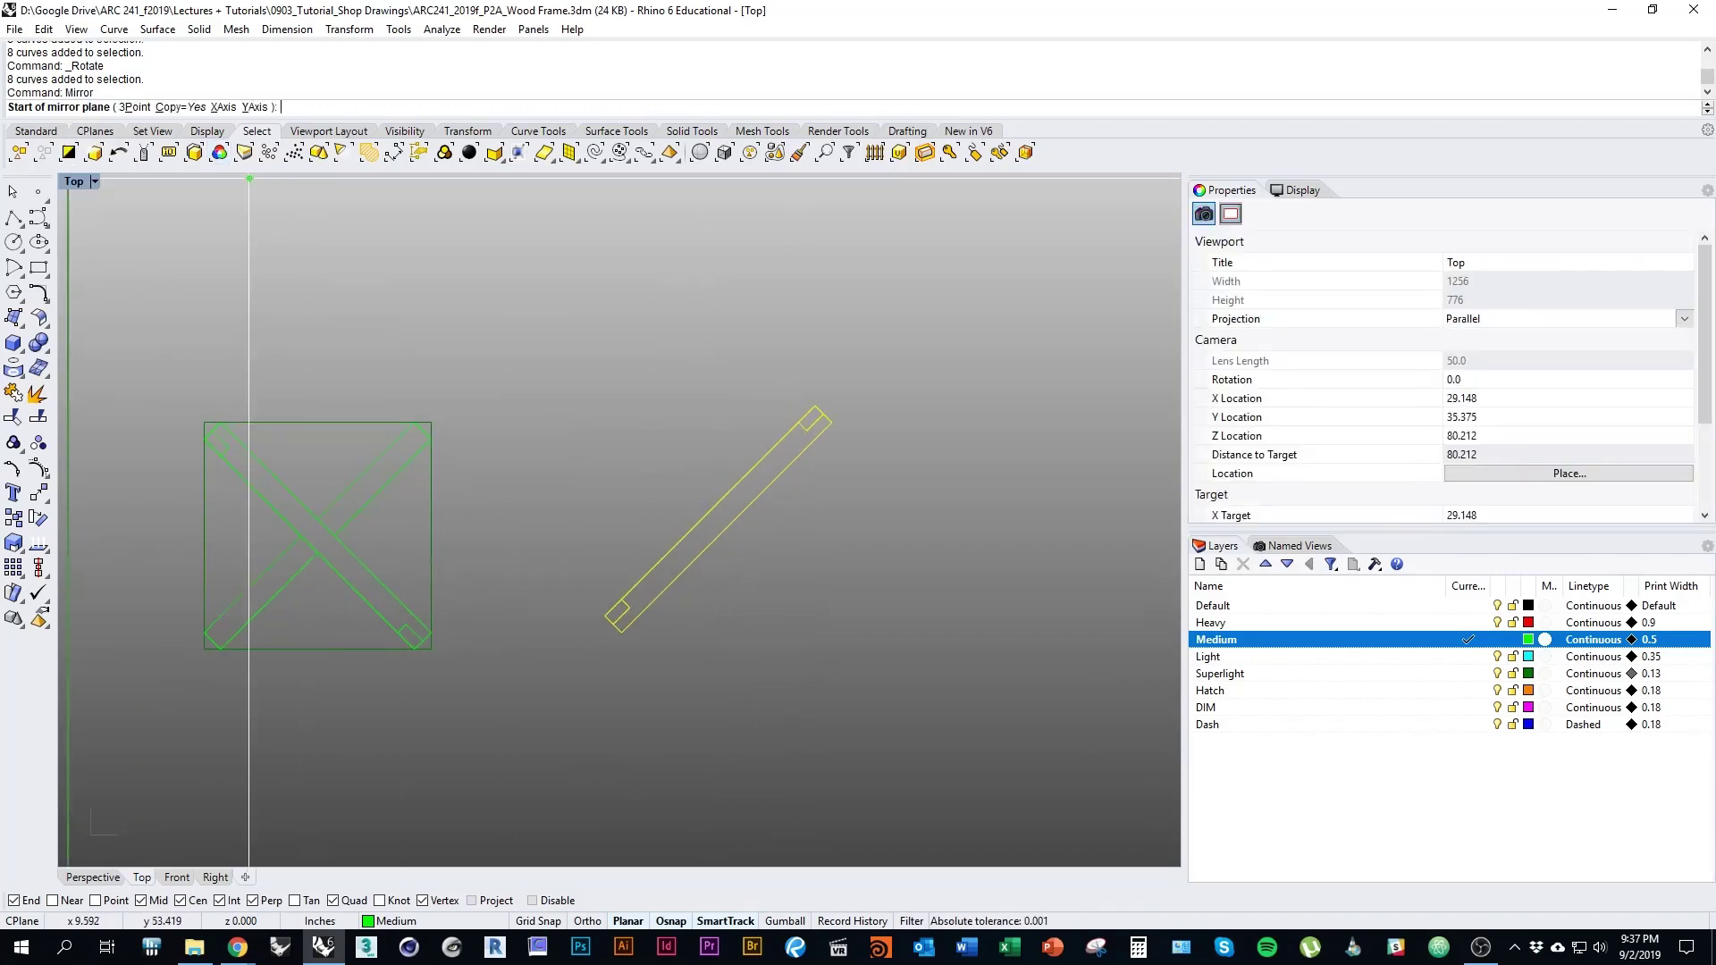
left_click(171, 107)
left_click(624, 631)
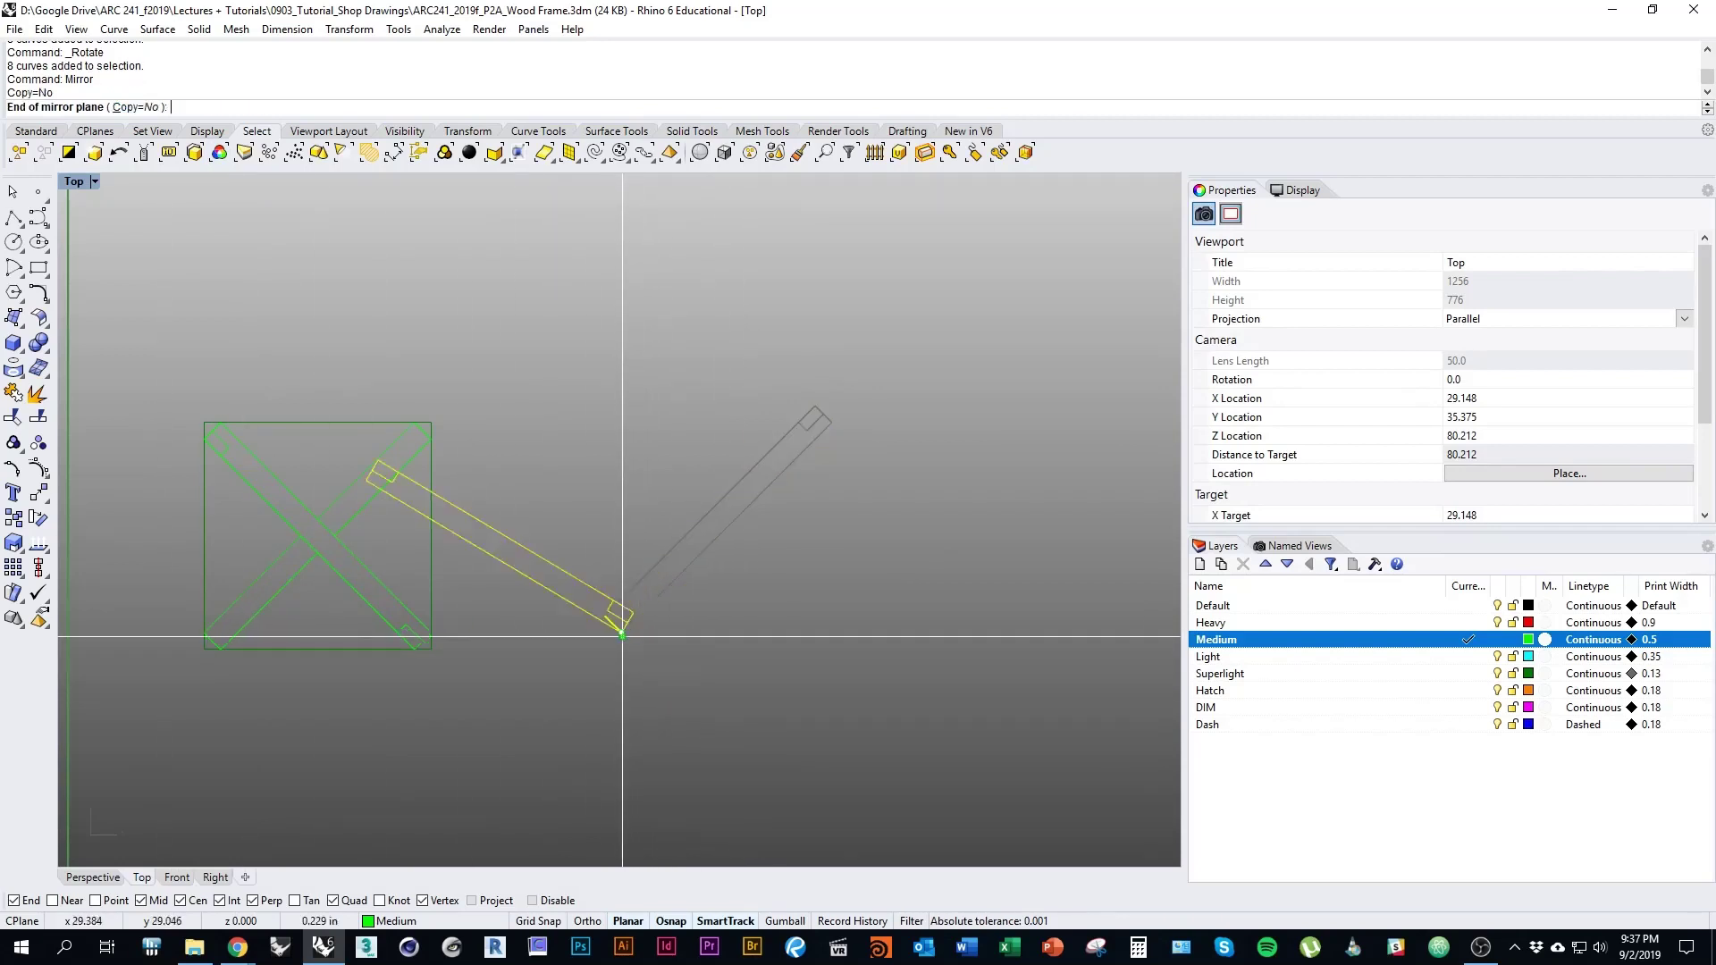
left_click(831, 423)
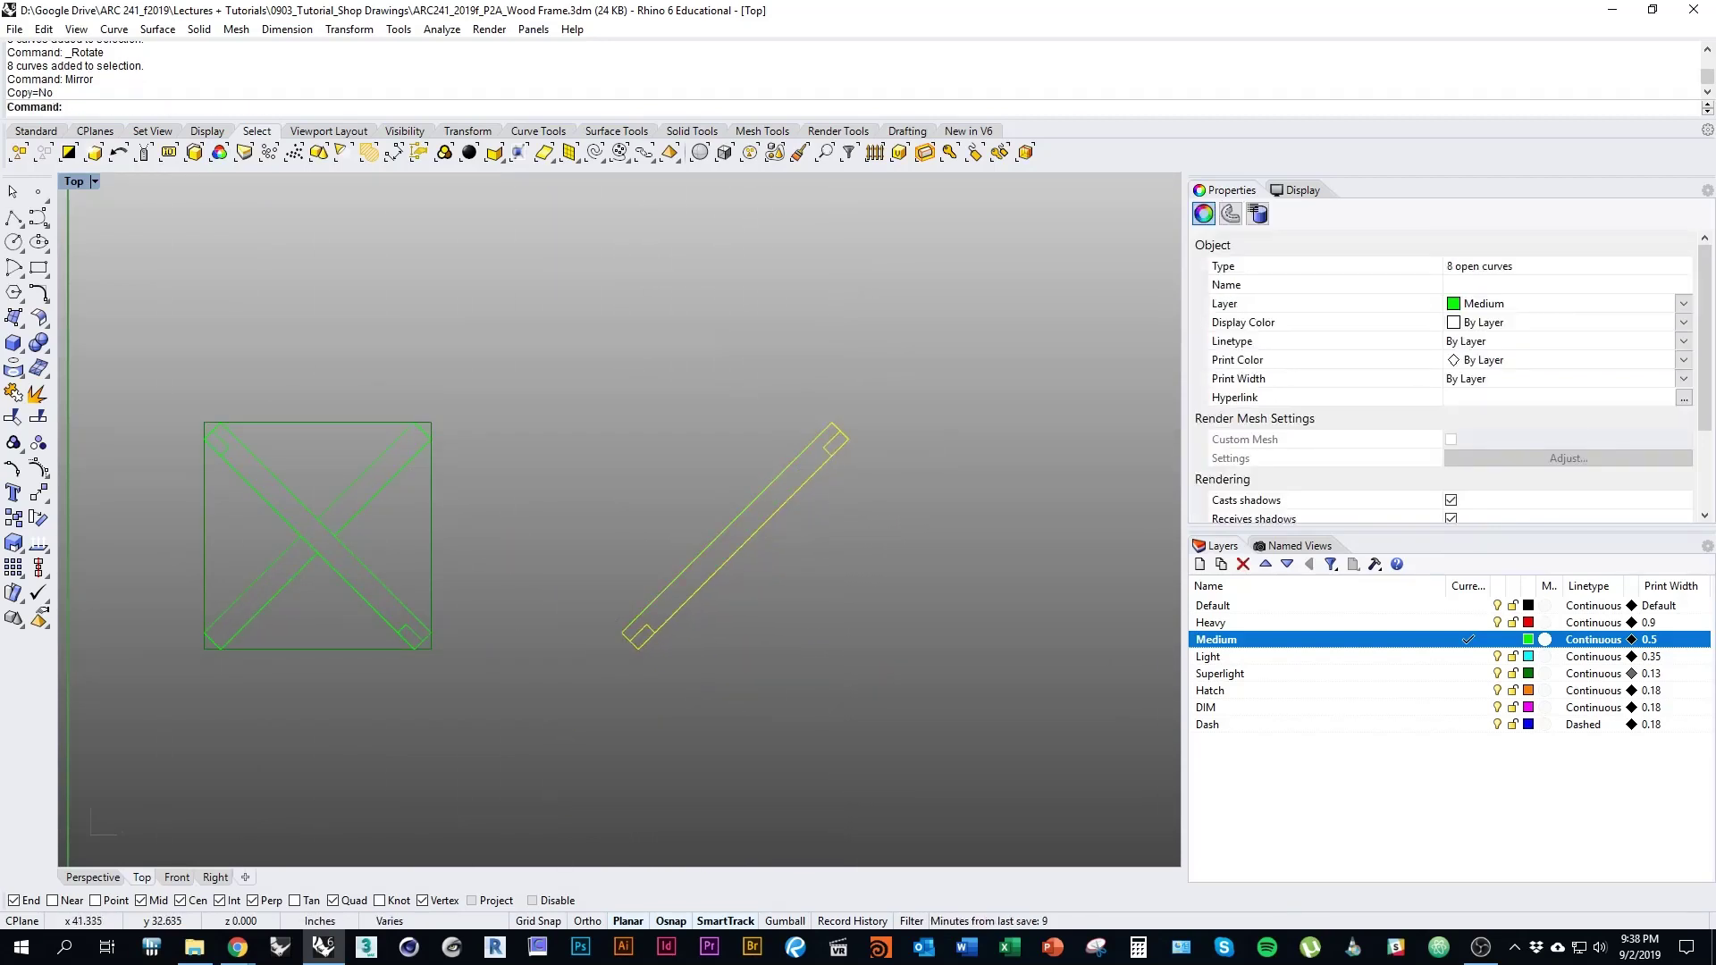
right_click_drag(786, 501, 891, 425)
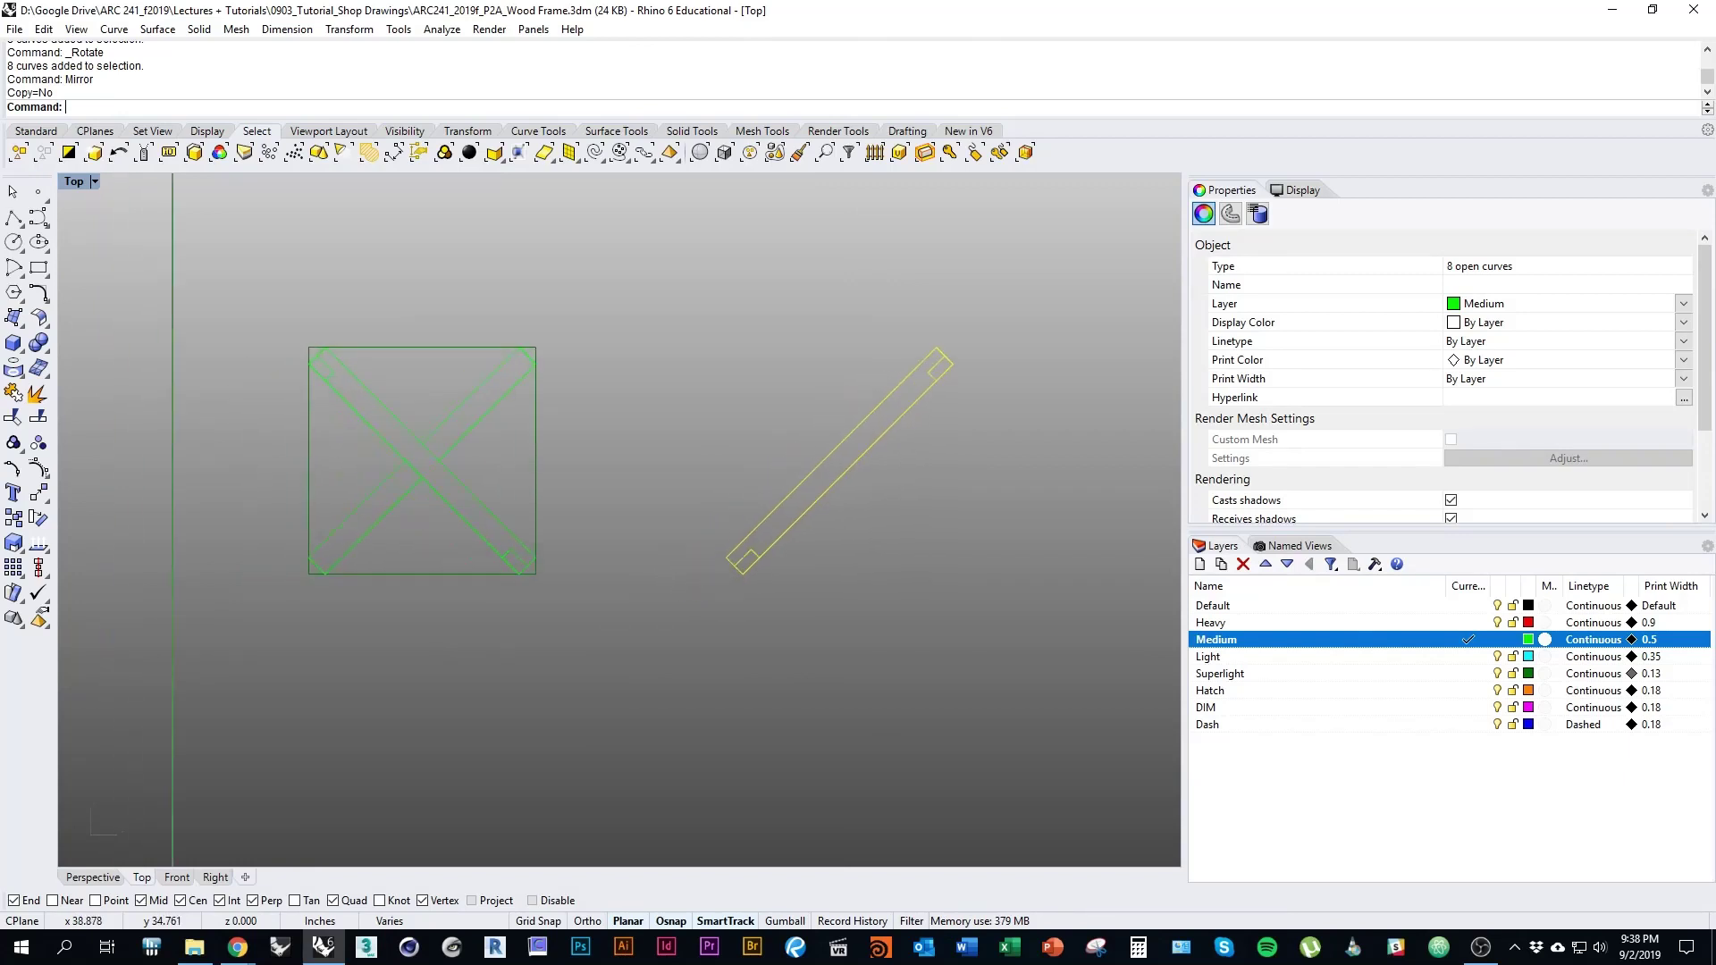
Move the mirrored member's four lap joint lines from its lower-left end corner to the matching corner of the plan's lower-left to upper-right member
left_click_drag(840, 483, 744, 483)
right_click_drag(634, 436, 740, 513)
scroll(740, 513, "up", 2)
left_click(990, 467)
scroll(925, 473, "up", 3)
right_click_drag(993, 461, 1012, 271)
scroll(929, 475, "up", 2)
left_click(910, 439)
left_click(918, 411, "shift")
left_click(616, 675, "shift")
left_click(587, 684, "shift")
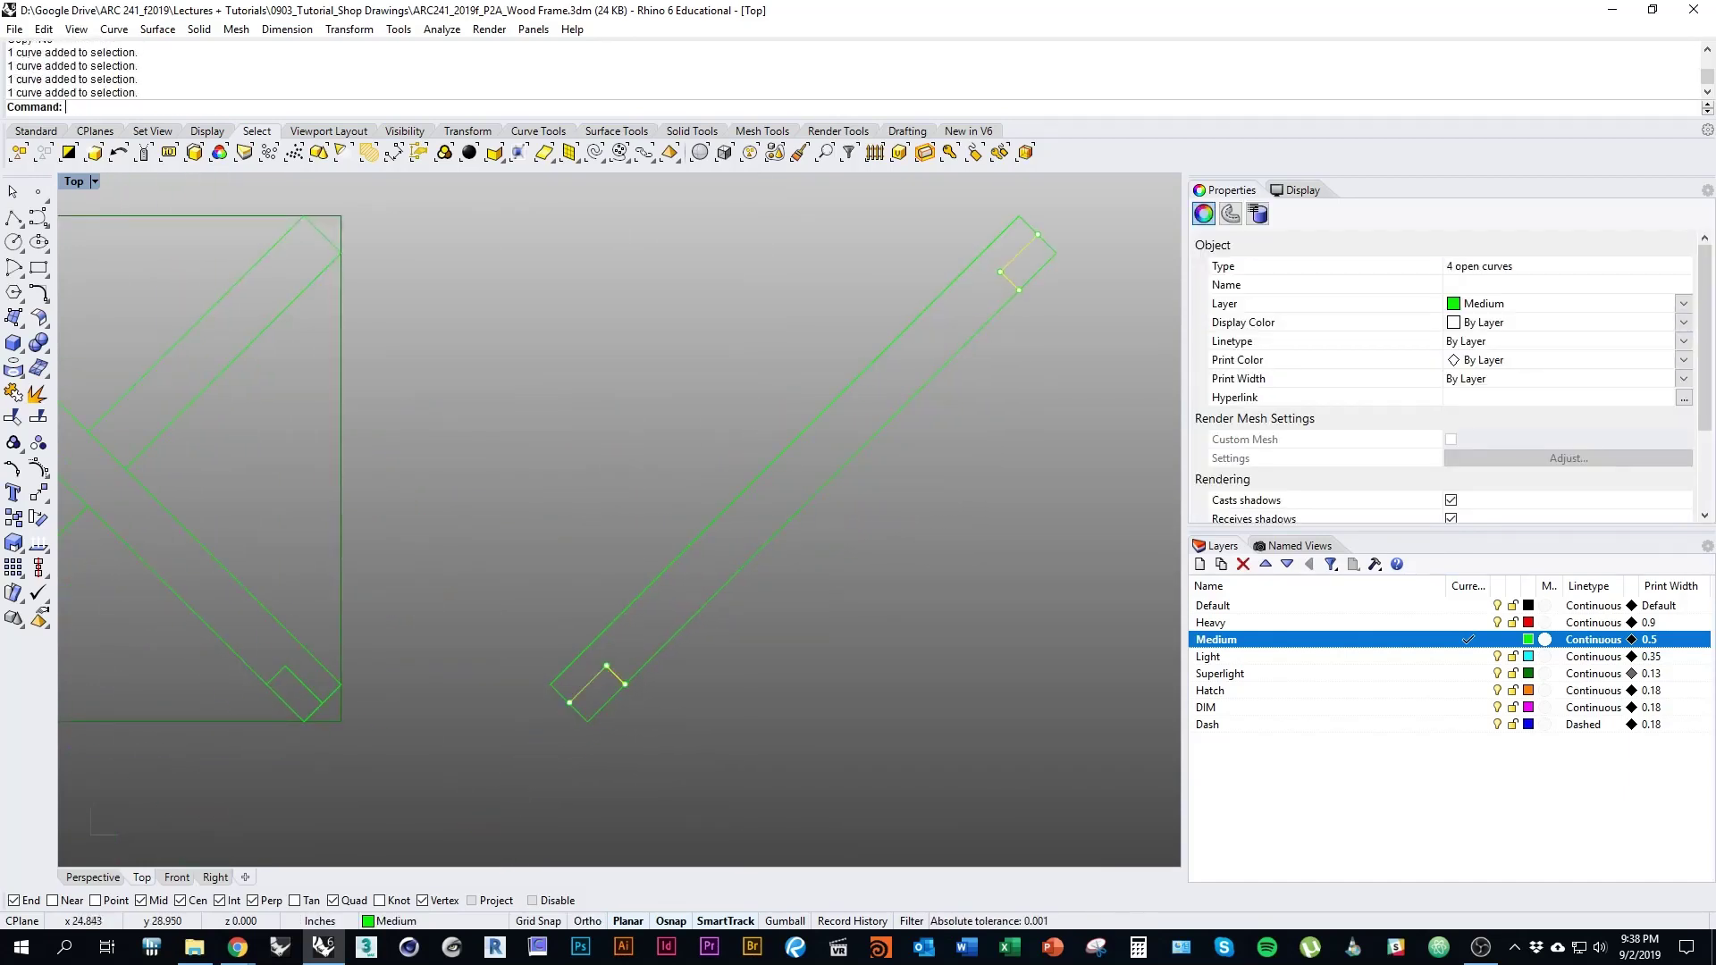
scroll(661, 688, "down", 3)
type("m")
key("Return")
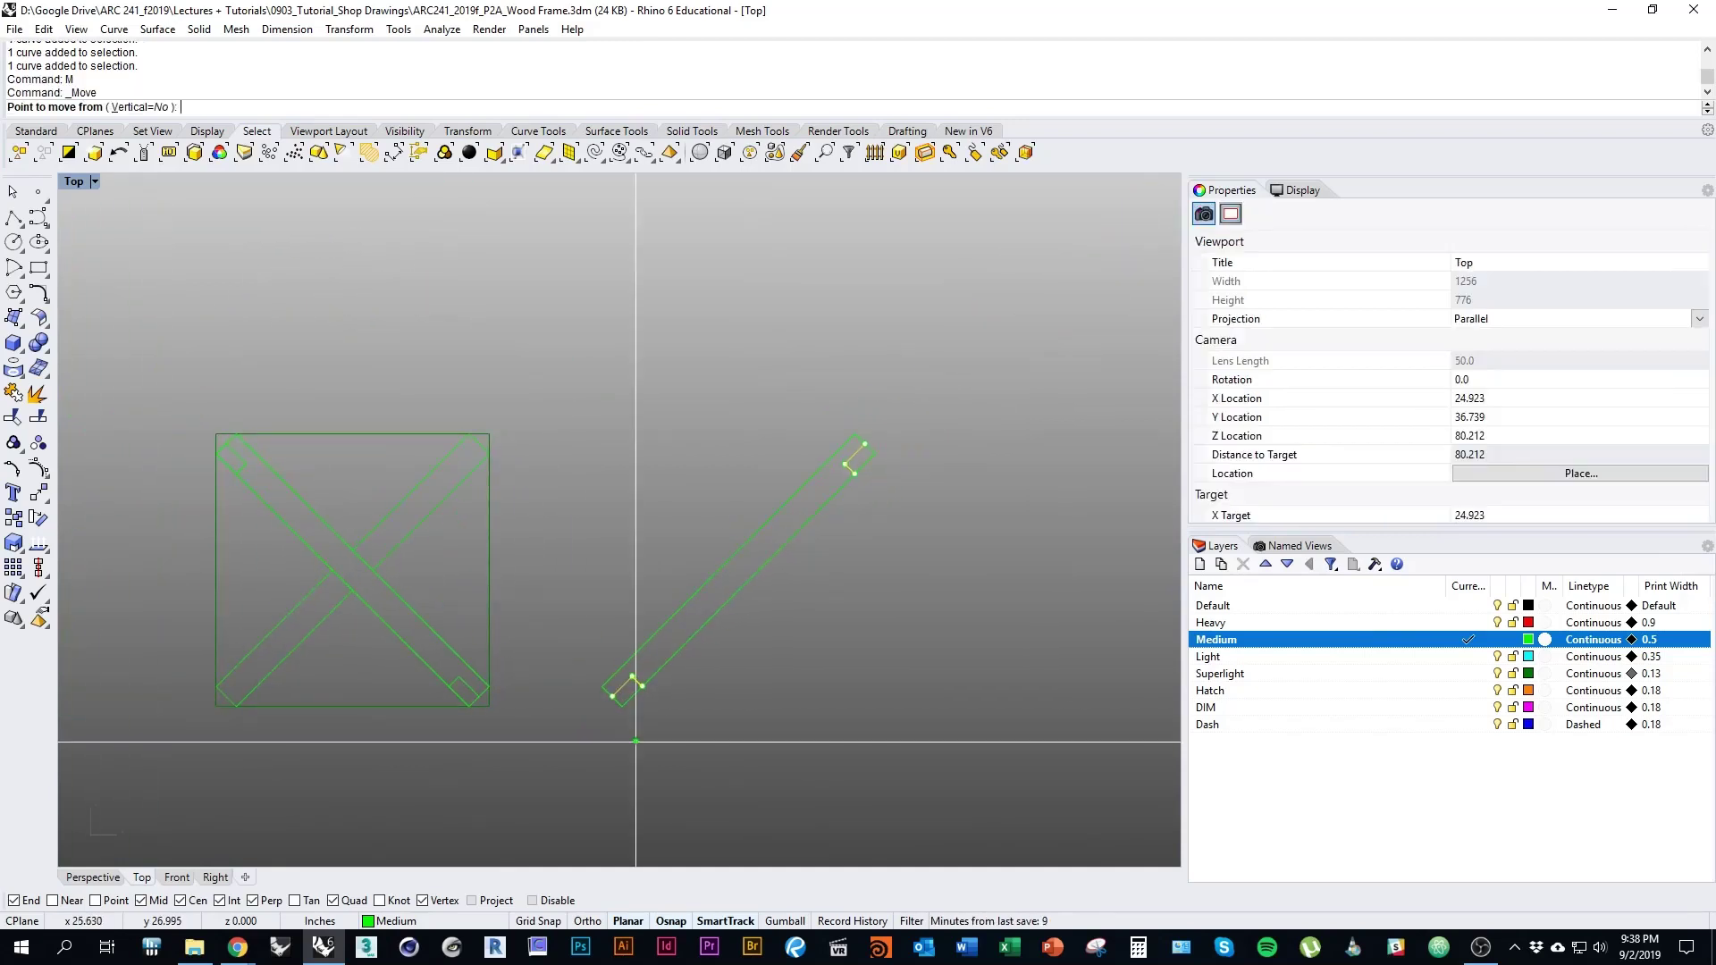
left_click(622, 706)
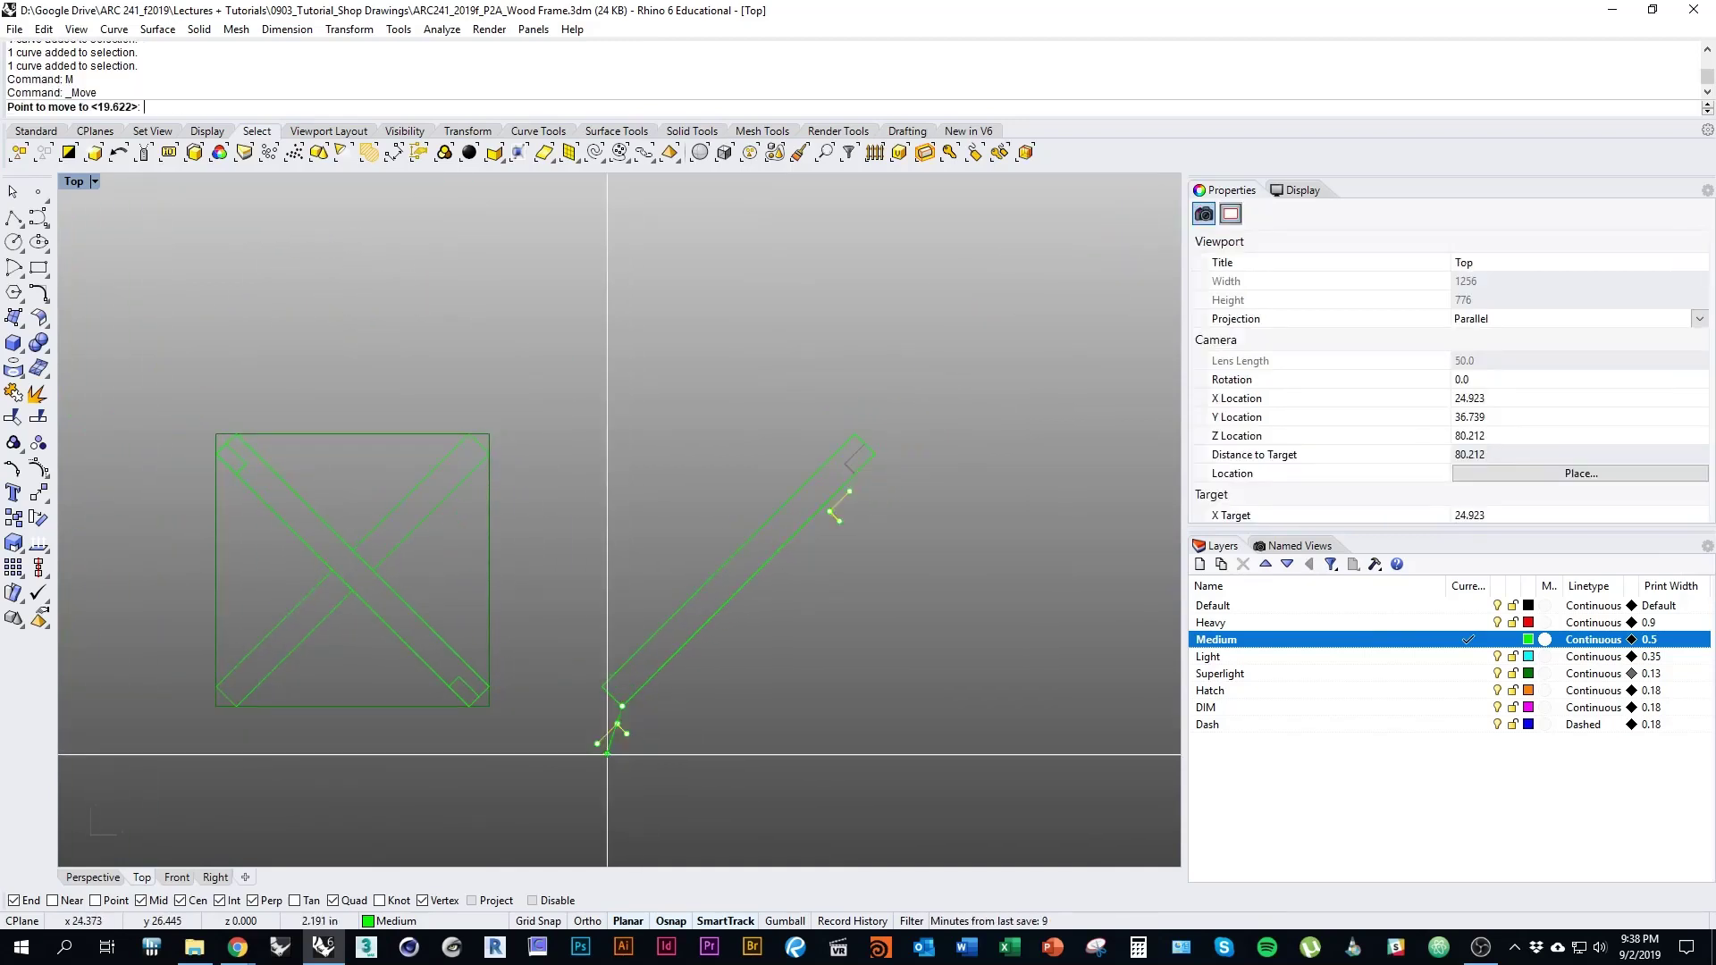
left_click(235, 706)
right_click_drag(235, 706, 345, 693)
right_click_drag(502, 686, 503, 686)
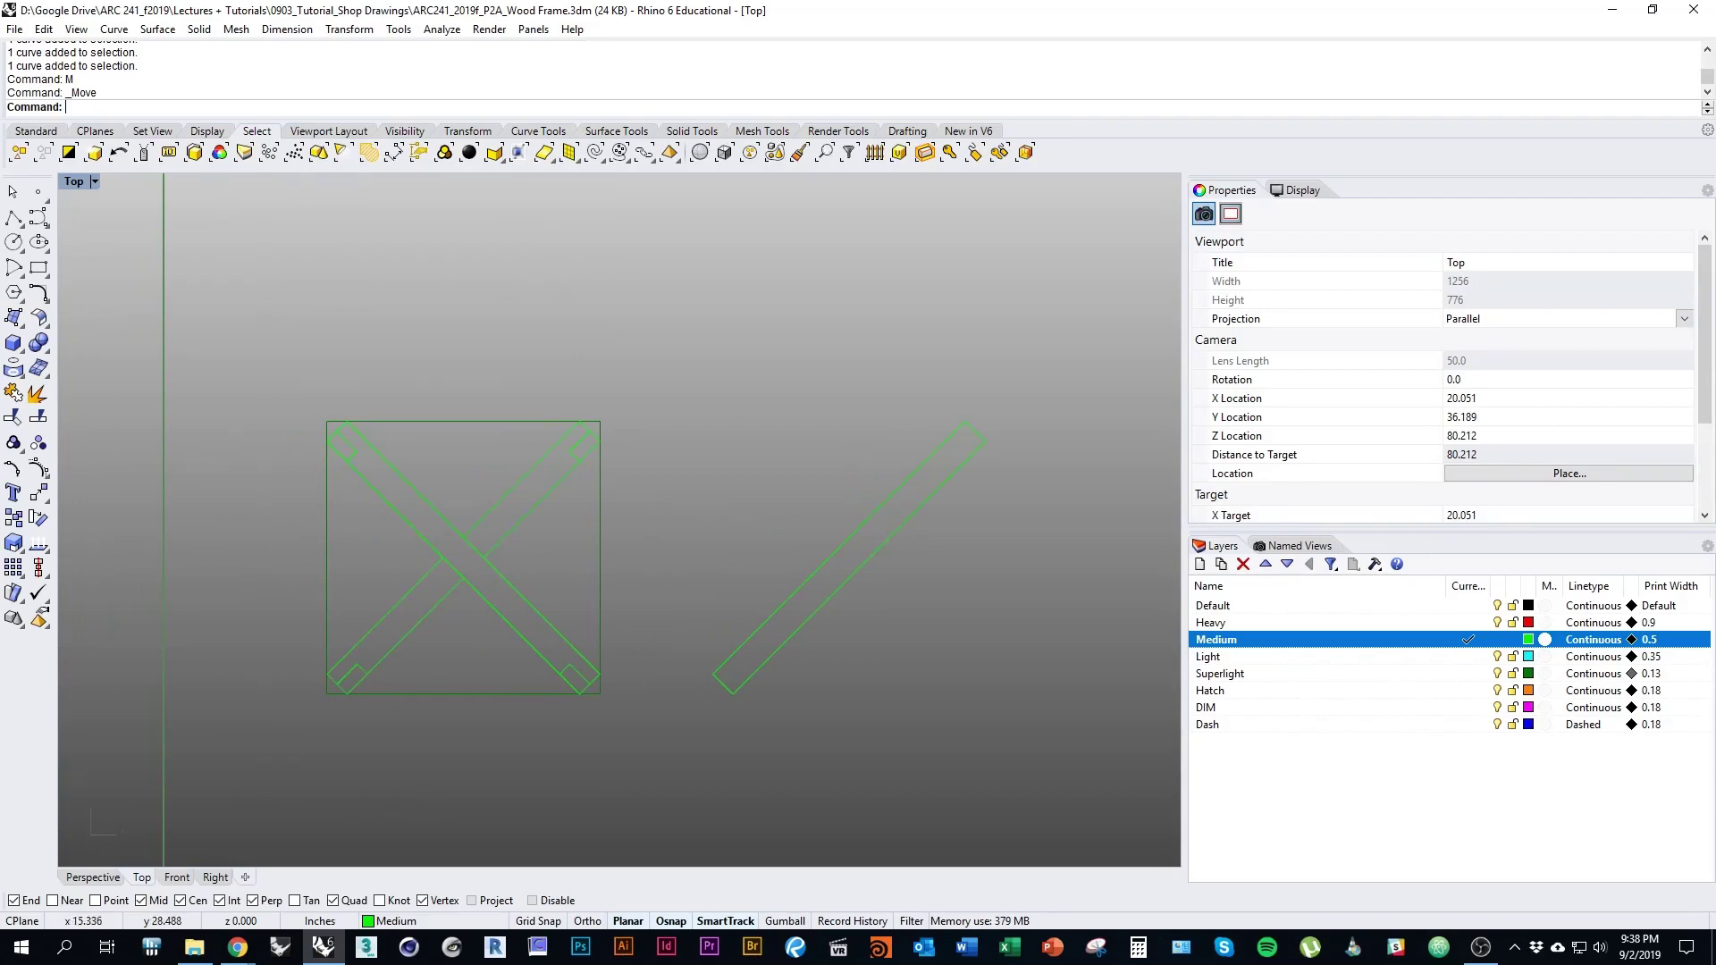
Delete the leftover outline of the copied member beside the plan
right_click_drag(615, 568, 546, 562)
left_click_drag(1069, 778, 594, 330)
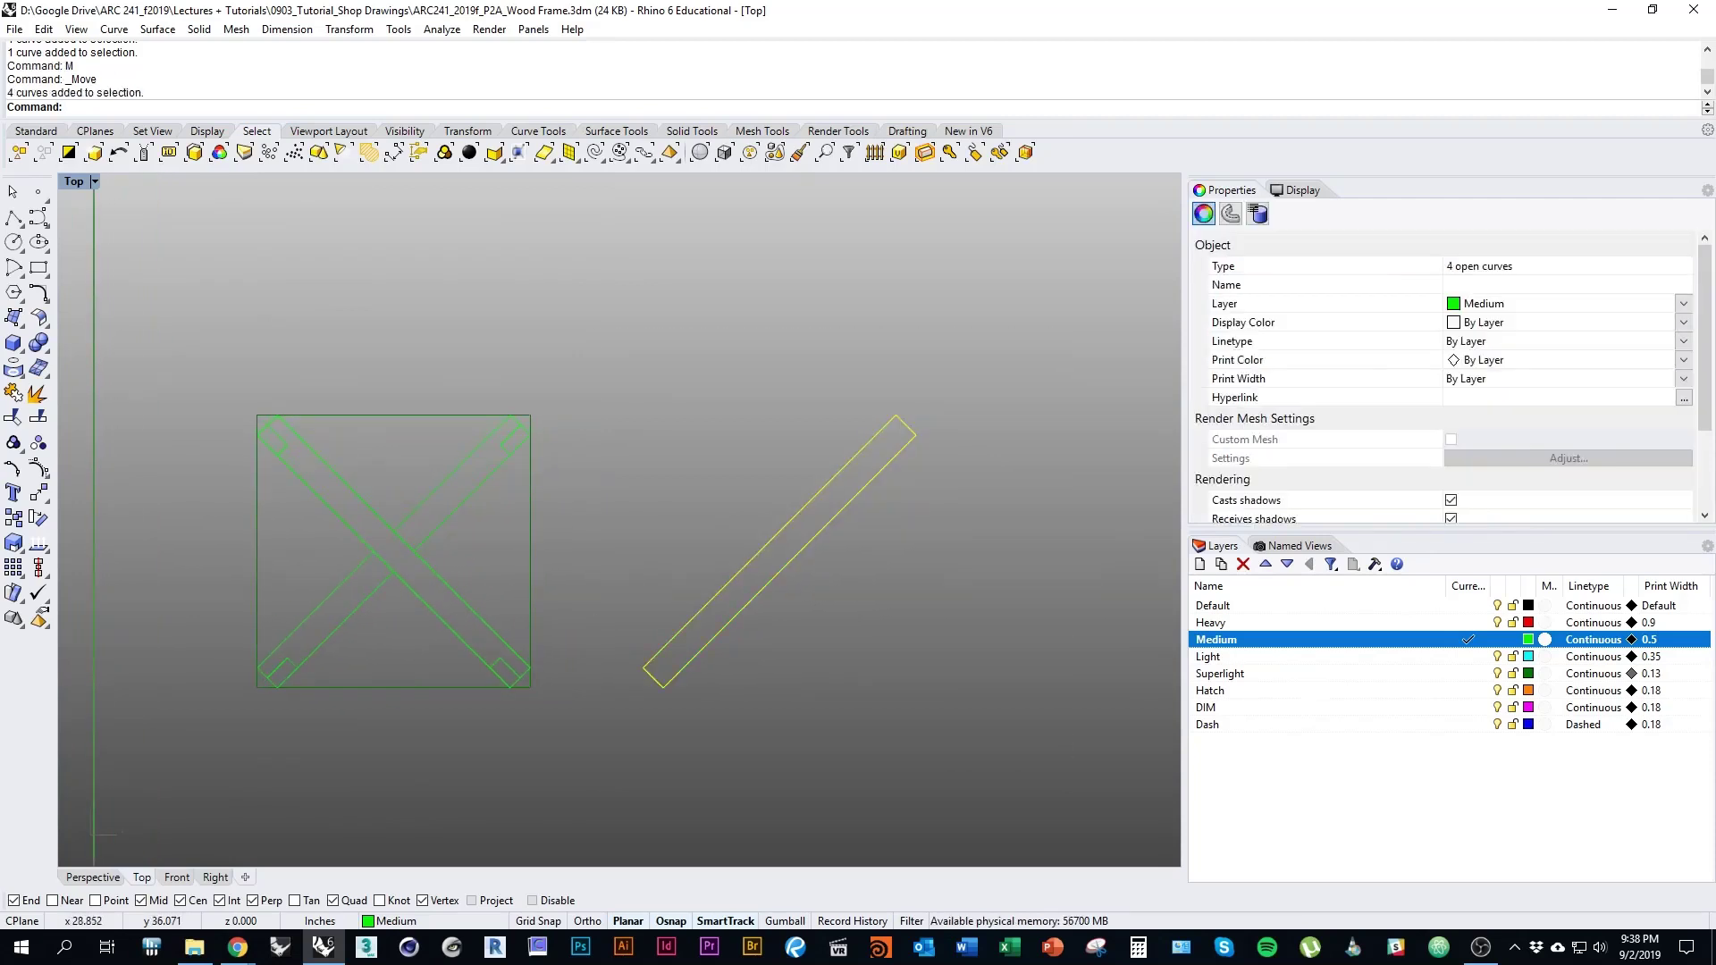
type("d")
key("Return")
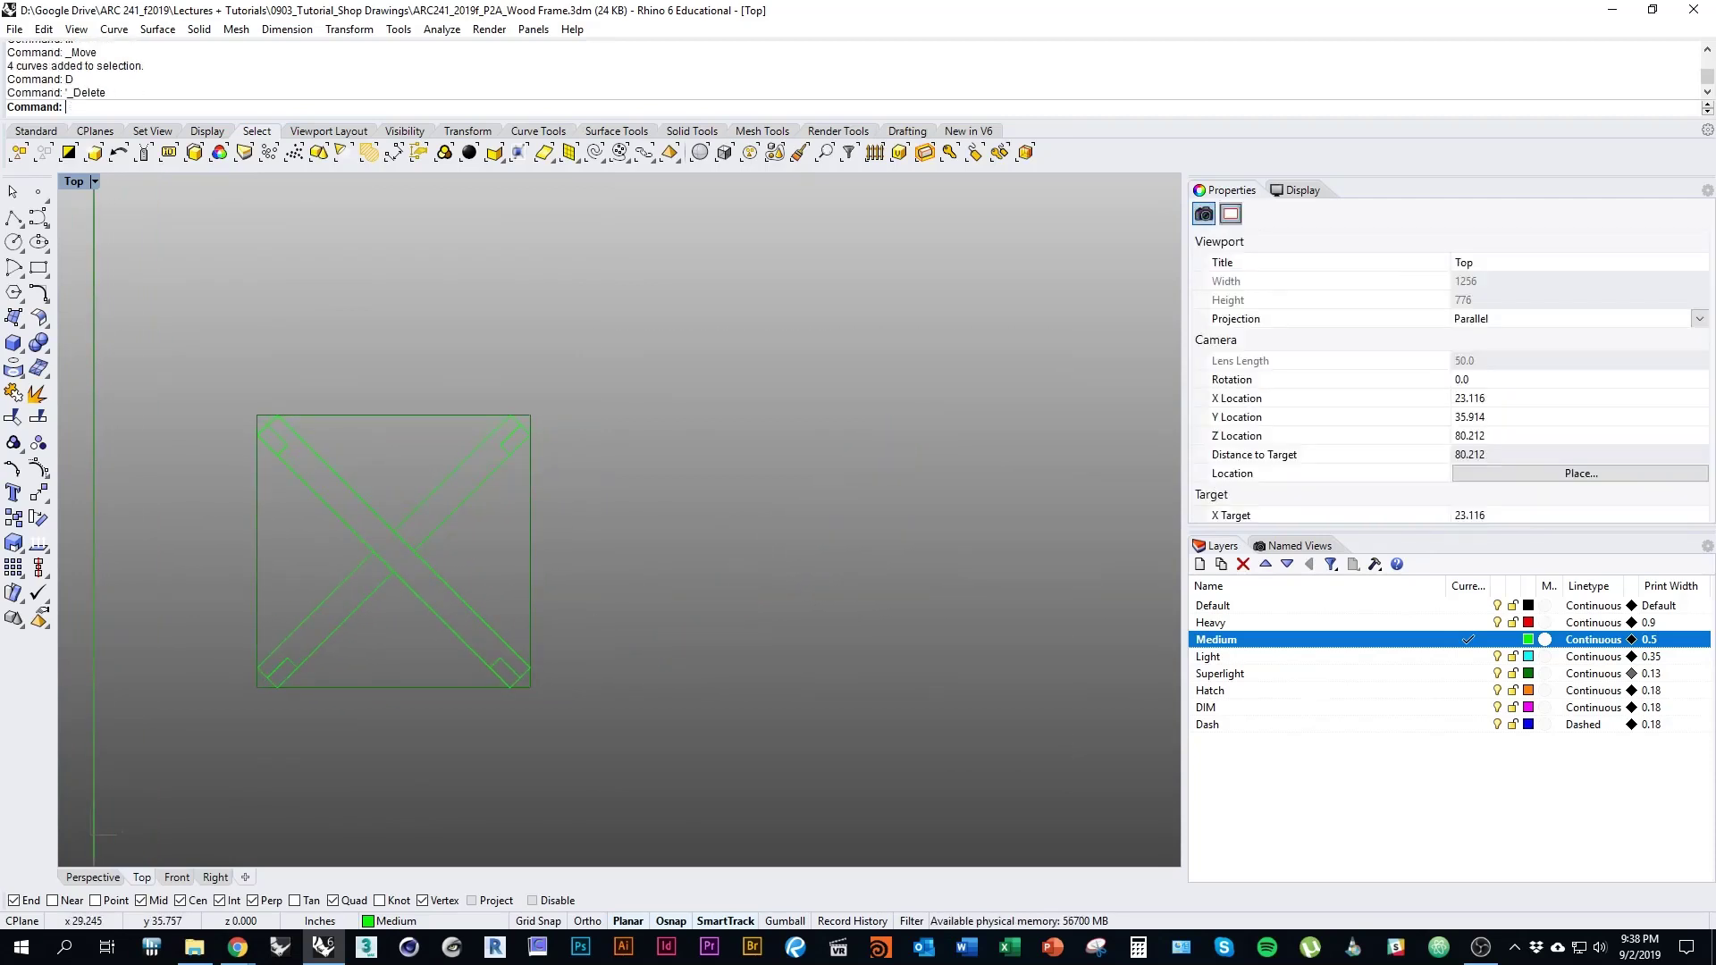
right_click_drag(539, 532, 637, 531)
right_click_drag(516, 591, 586, 587)
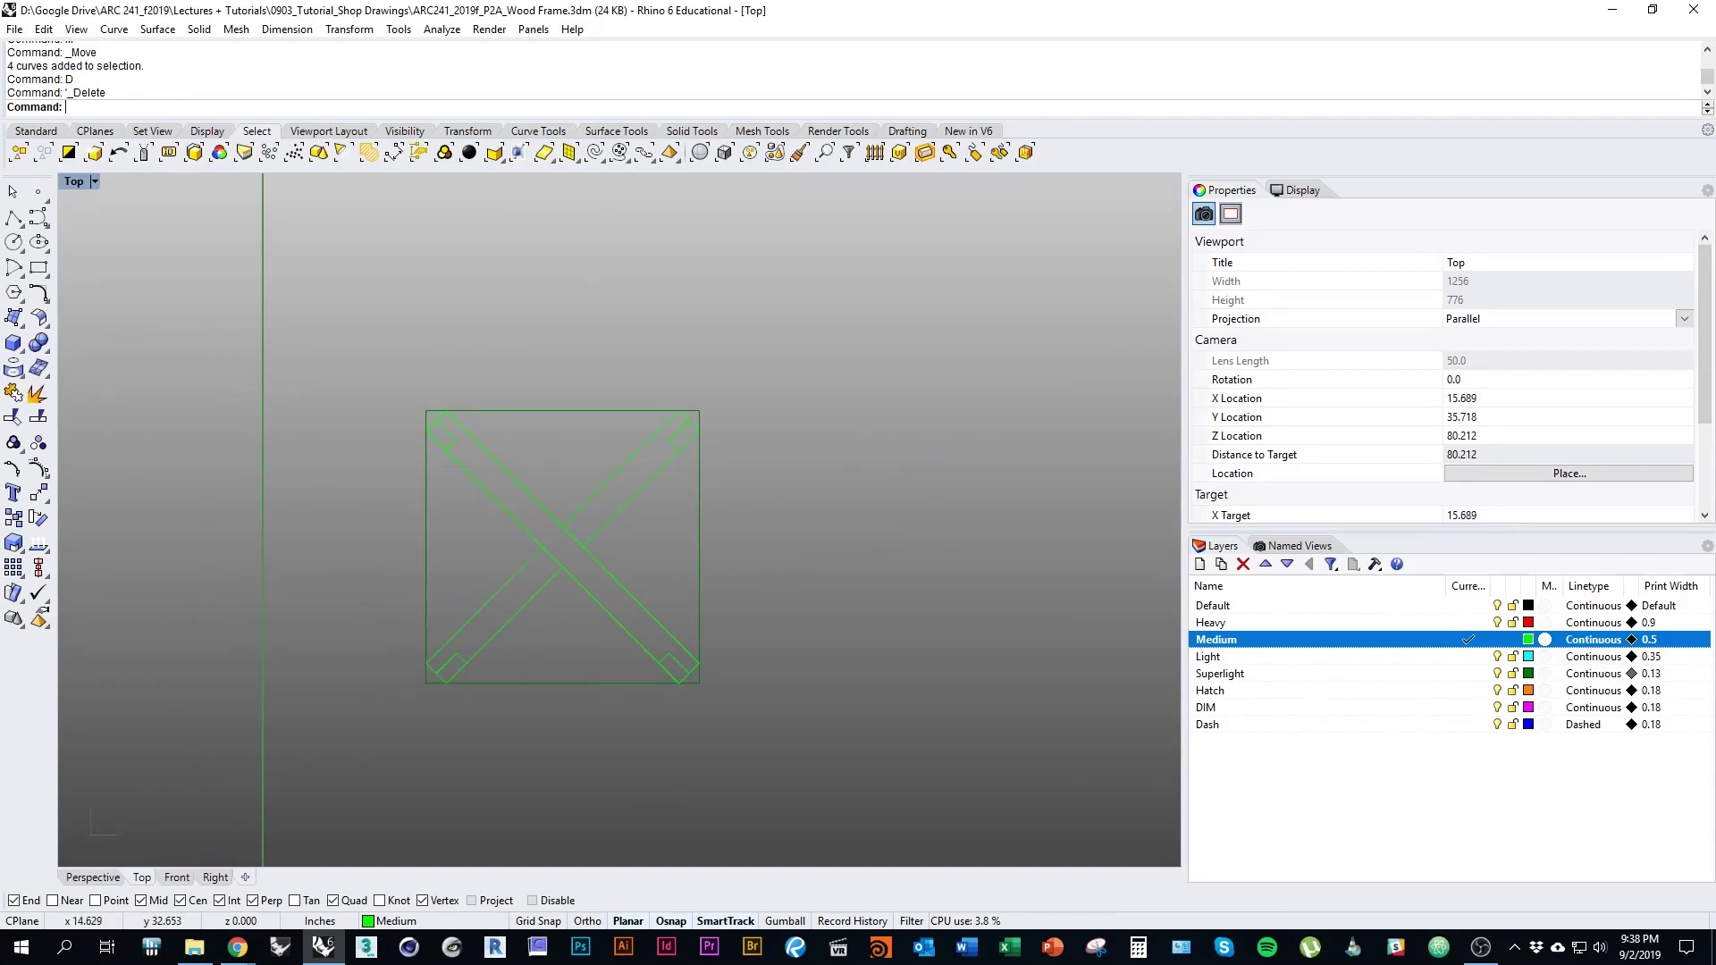
Assign the eight lap joint lines at the four member ends to the Light layer
scroll(664, 489, "up", 5)
left_click(678, 423)
left_click(687, 400, "shift")
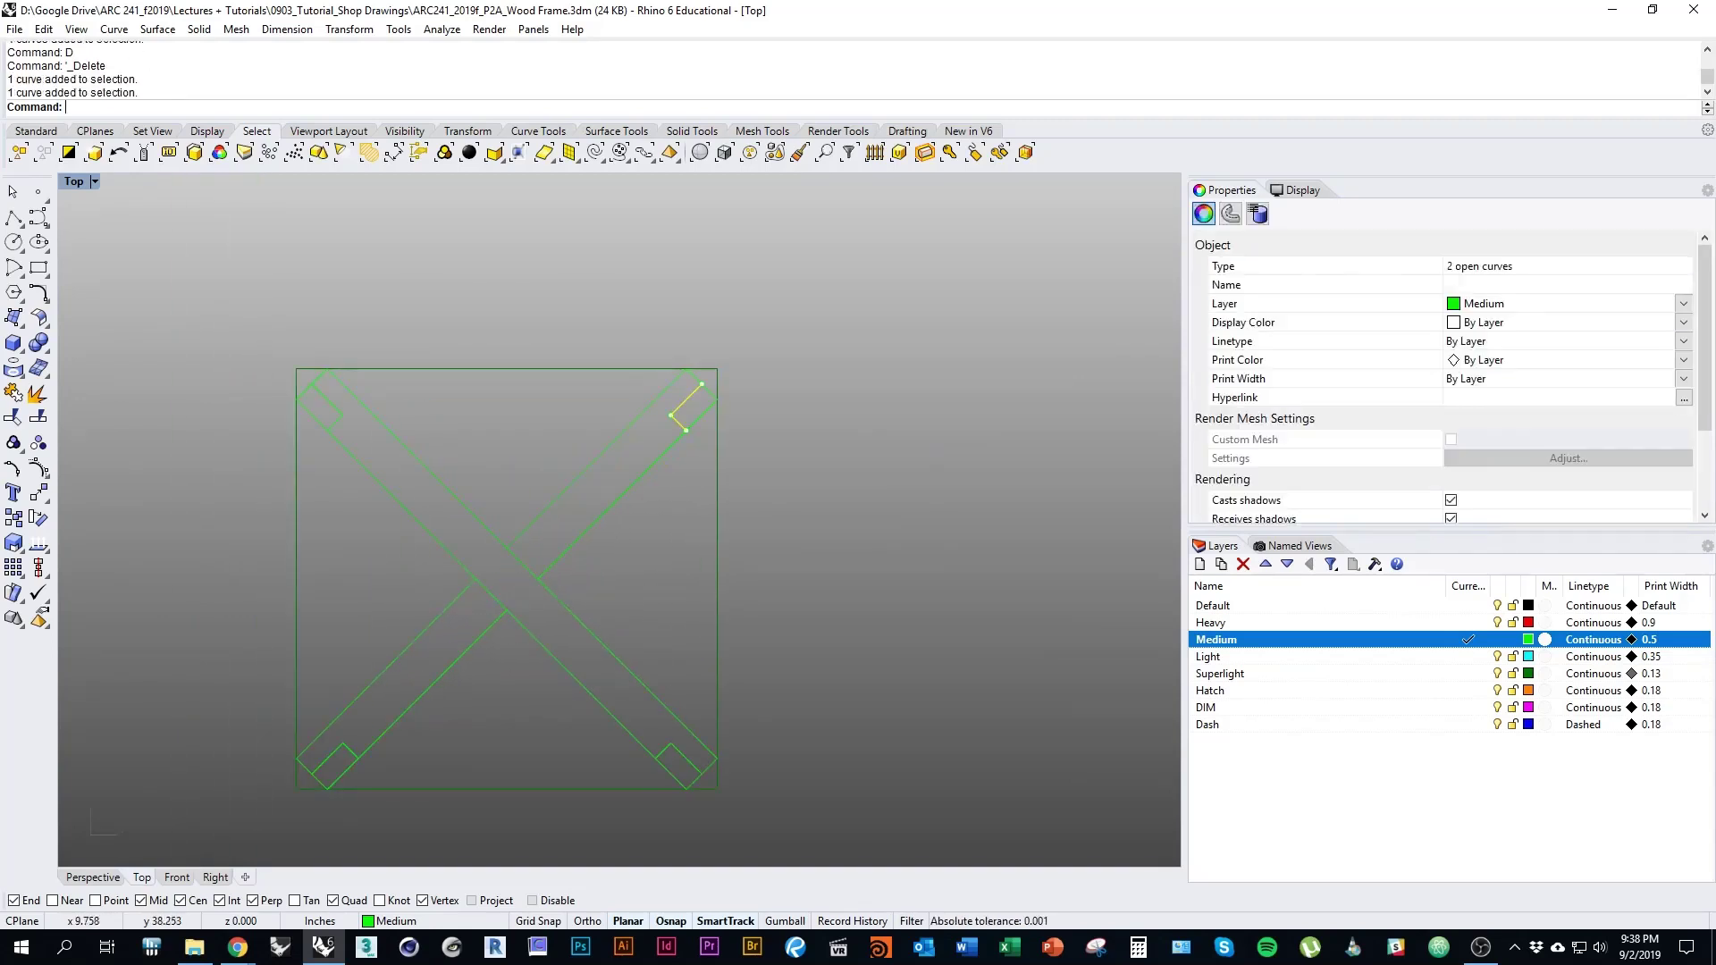
left_click(327, 400, "shift")
left_click(335, 423, "shift")
left_click(686, 758, "shift")
left_click(663, 750, "shift")
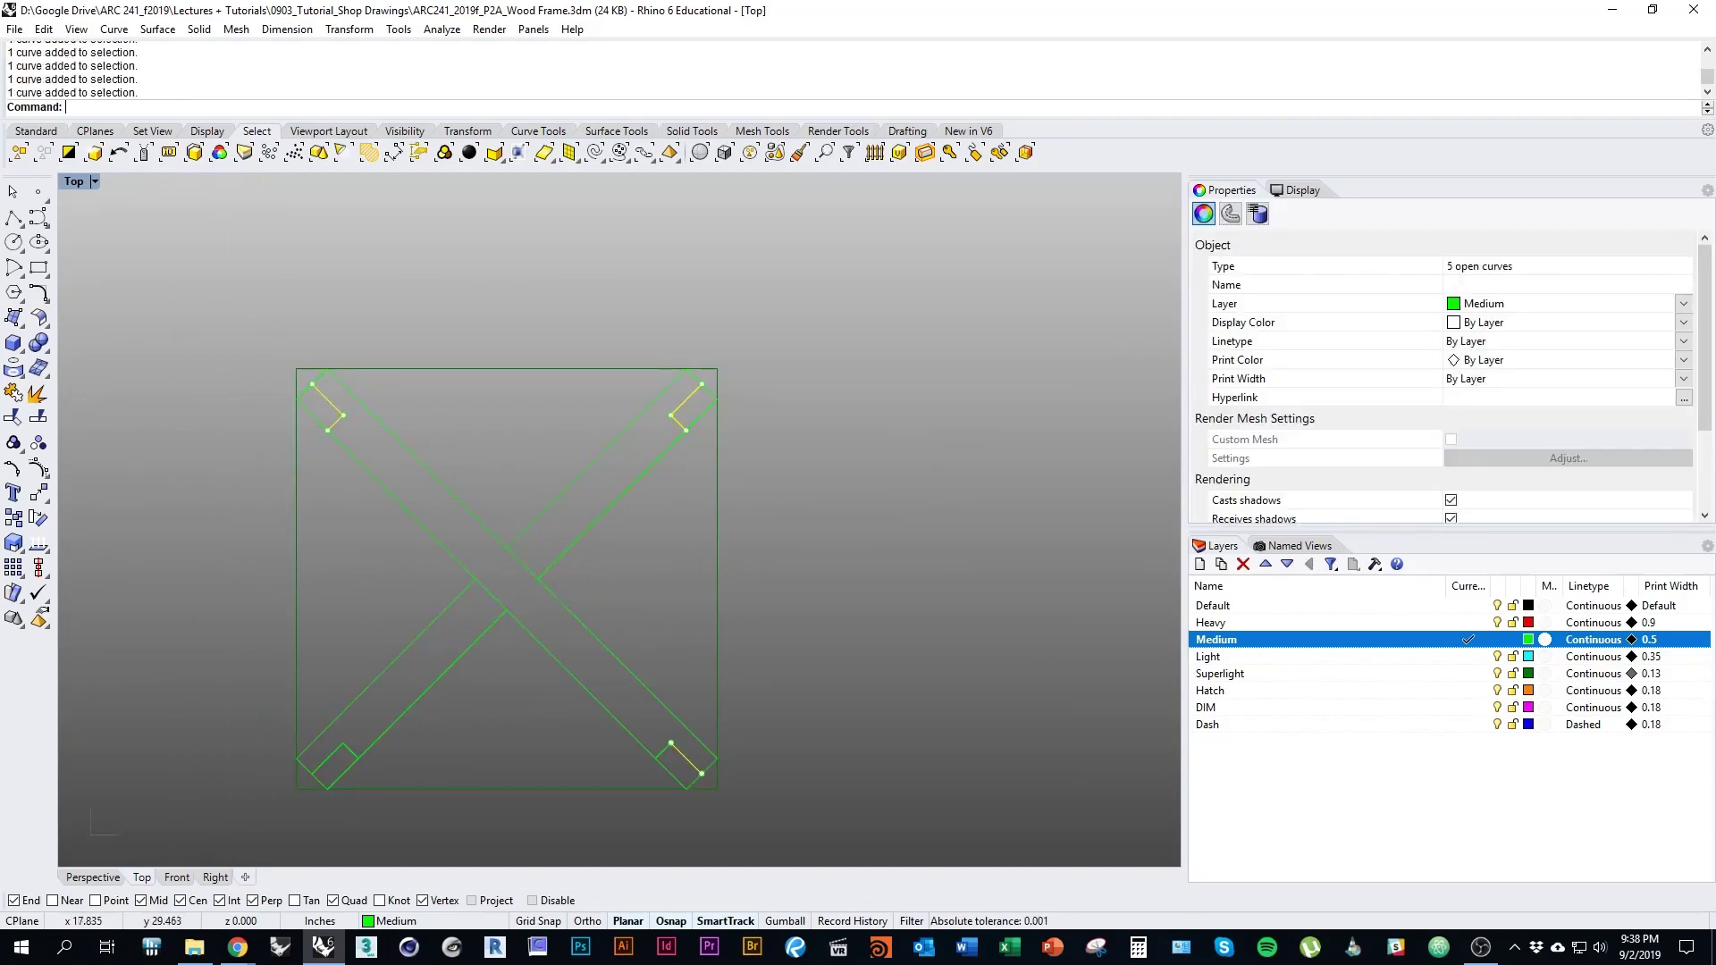
left_click(350, 750, "shift")
left_click(327, 758, "shift")
scroll(625, 304, "down", 2)
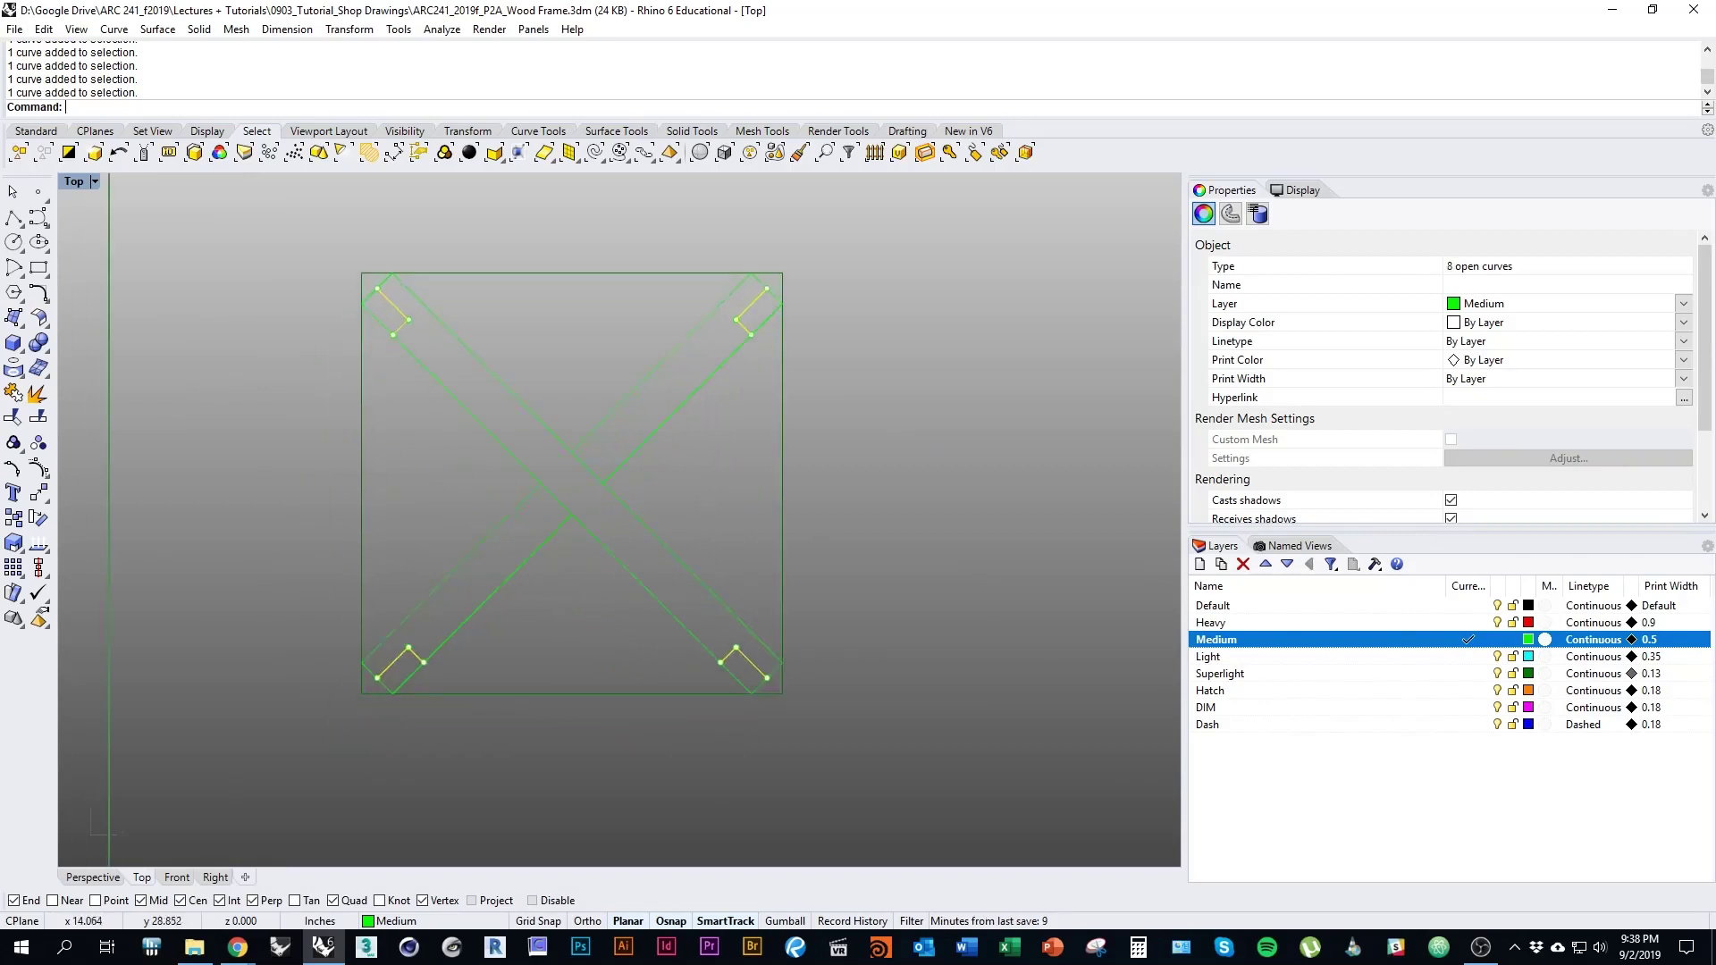
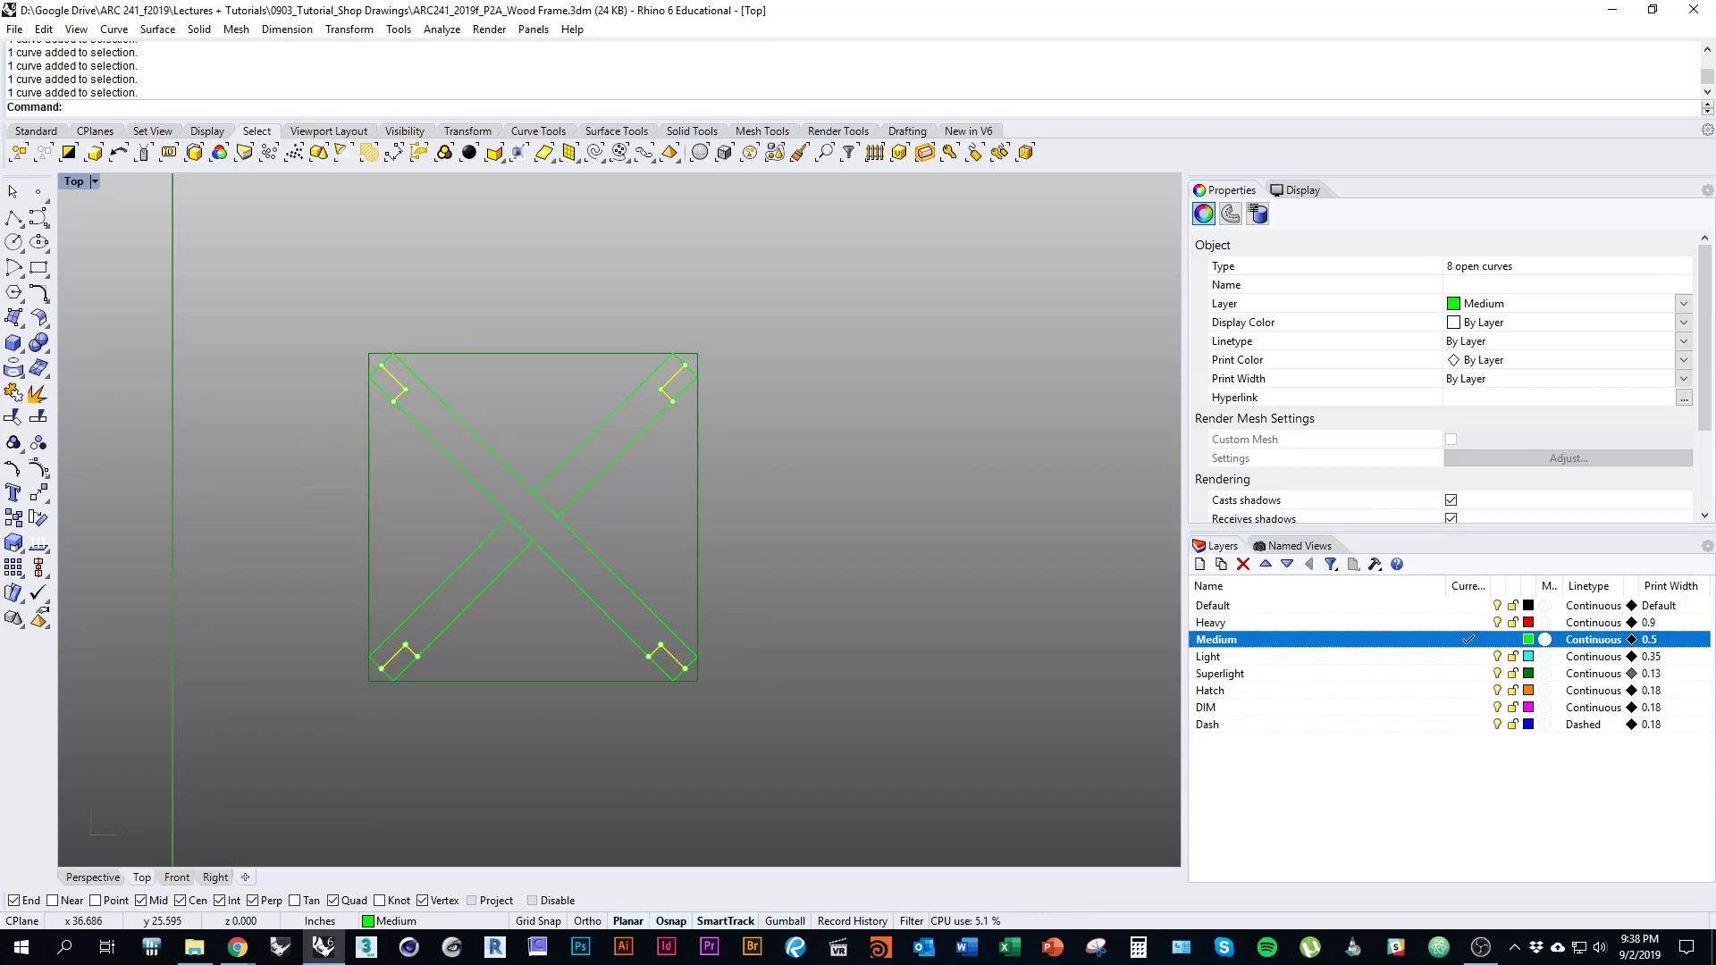
right_click(1371, 656)
left_click(1449, 577)
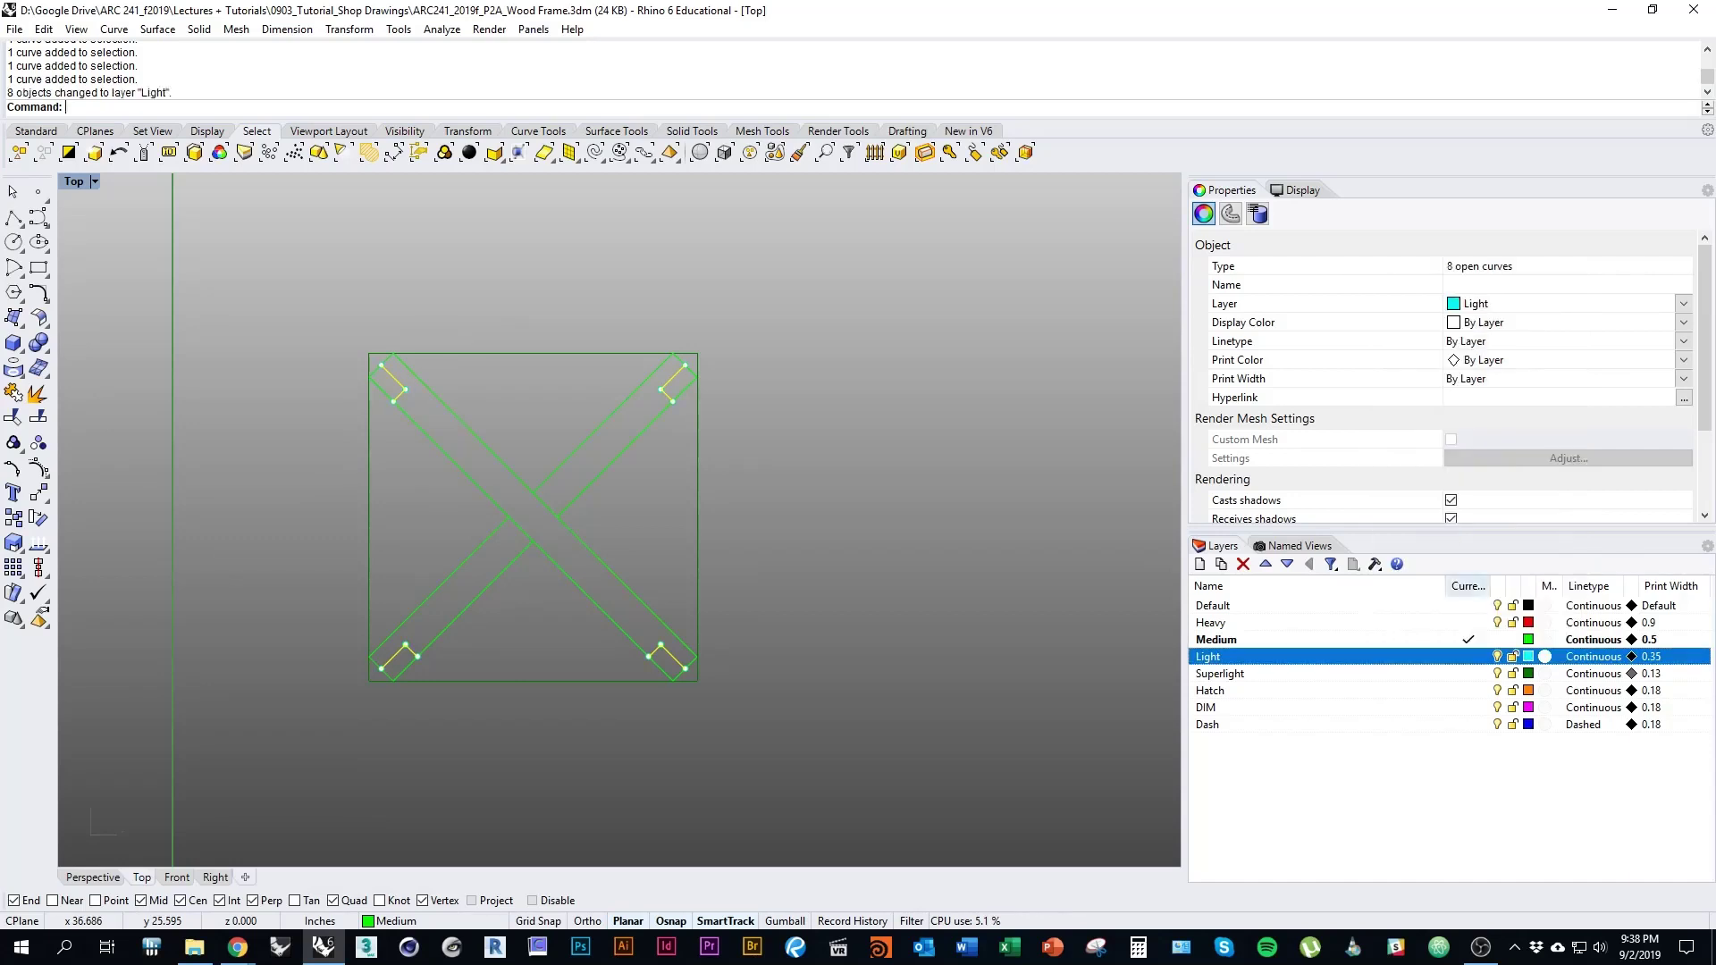
key("Escape")
Make Superlight the current layer and draw a vertical line about 24 inches down from the plan square's lower-right corner
scroll(787, 534, "down", 5)
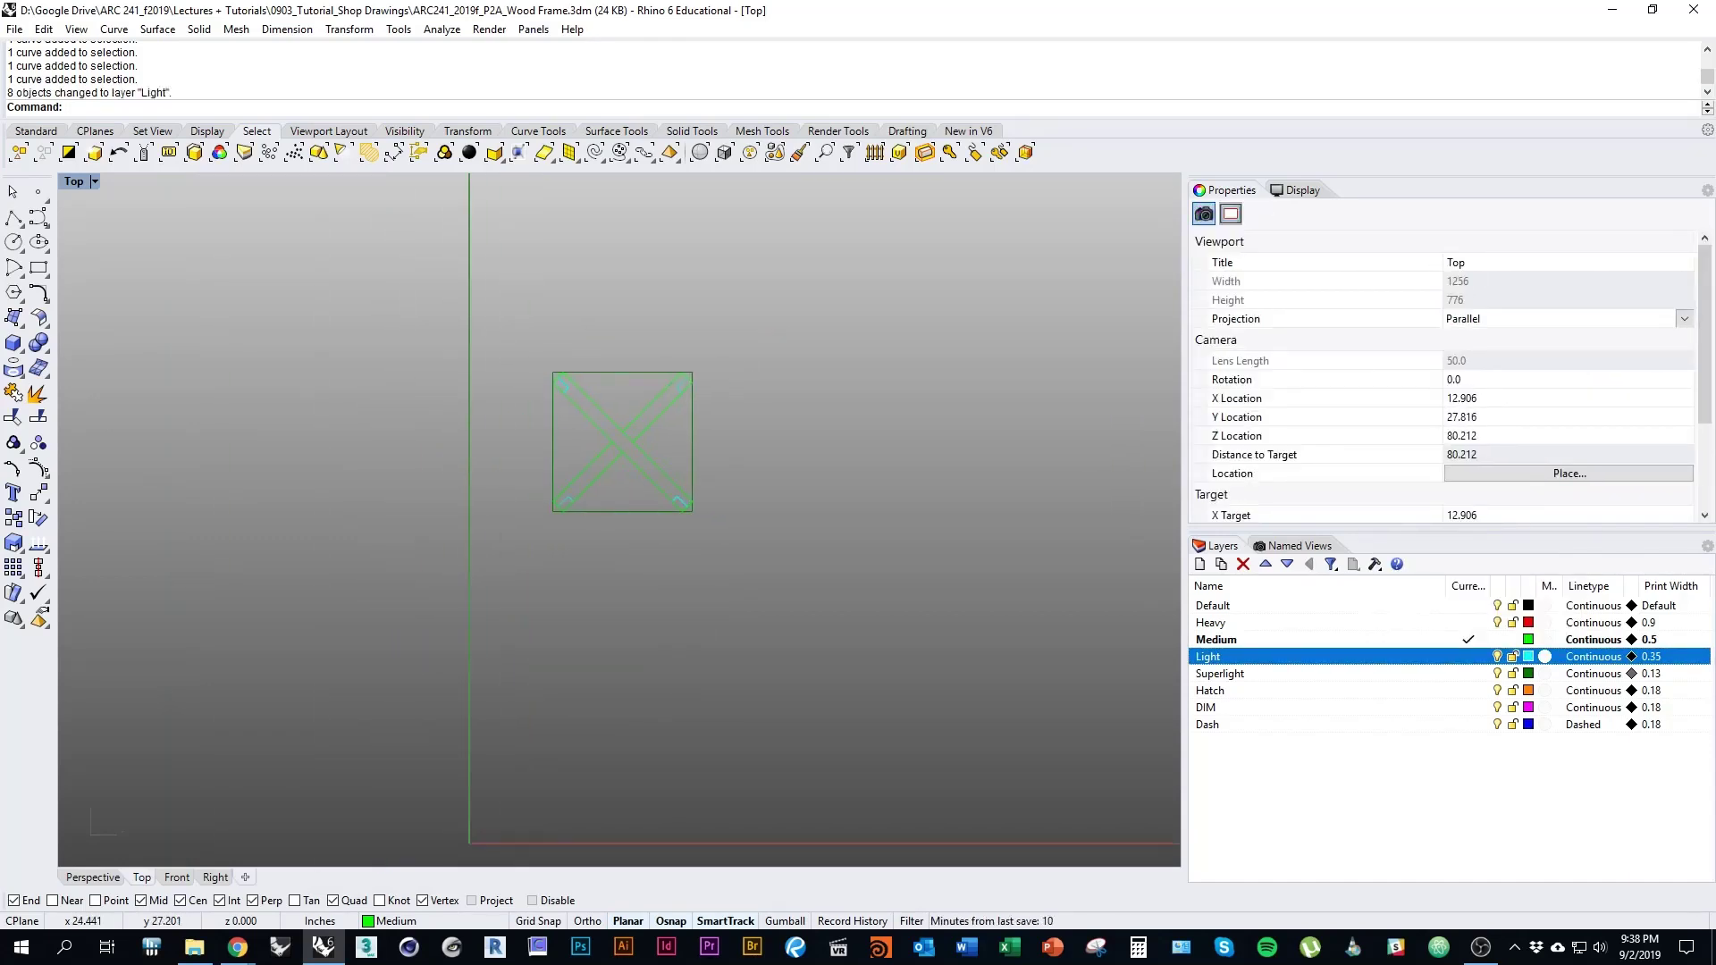
right_click_drag(753, 527, 836, 544)
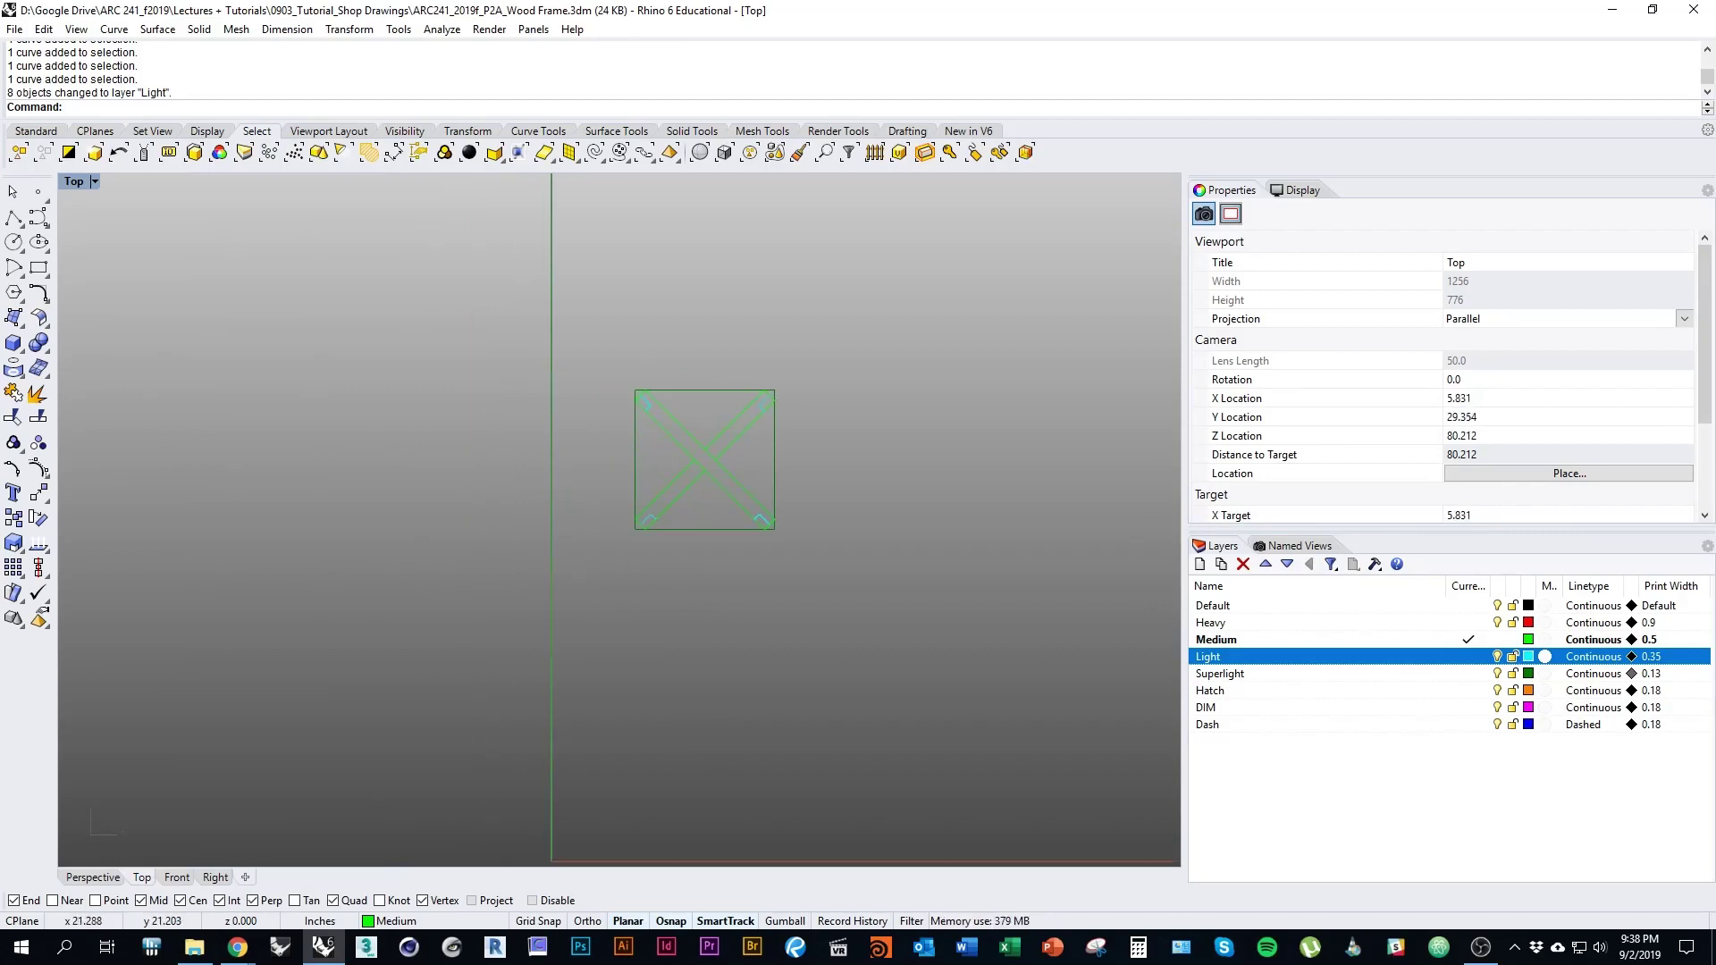
right_click_drag(1122, 696, 1165, 674)
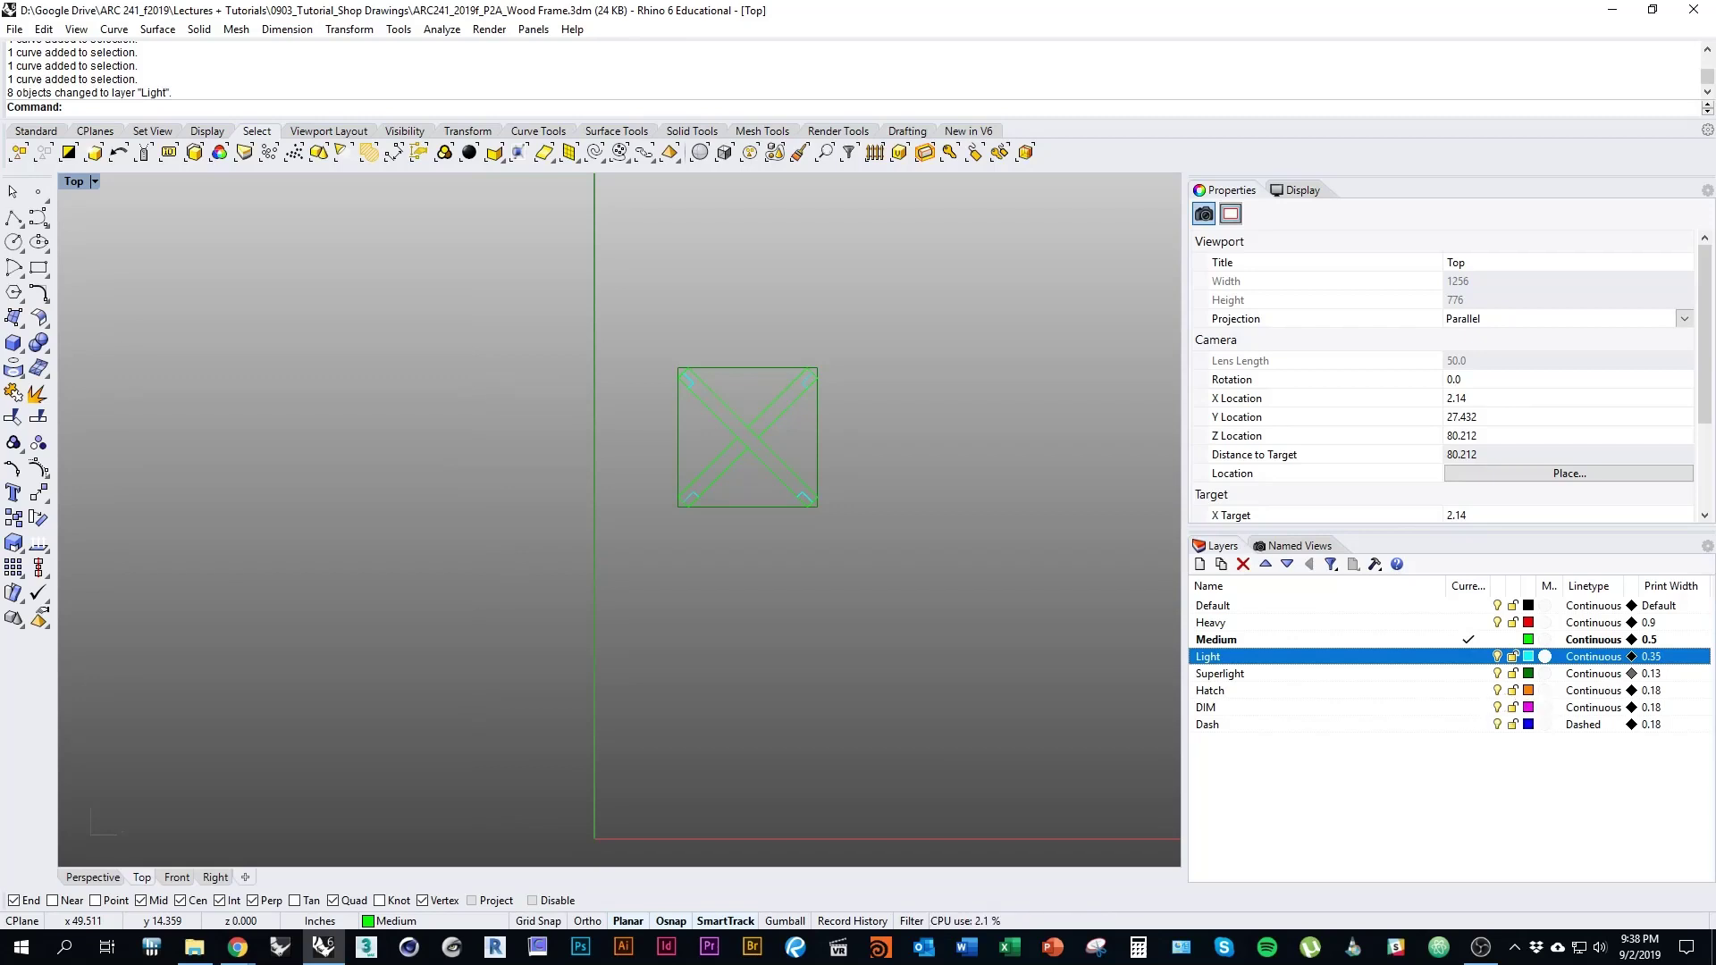
left_click(1468, 673)
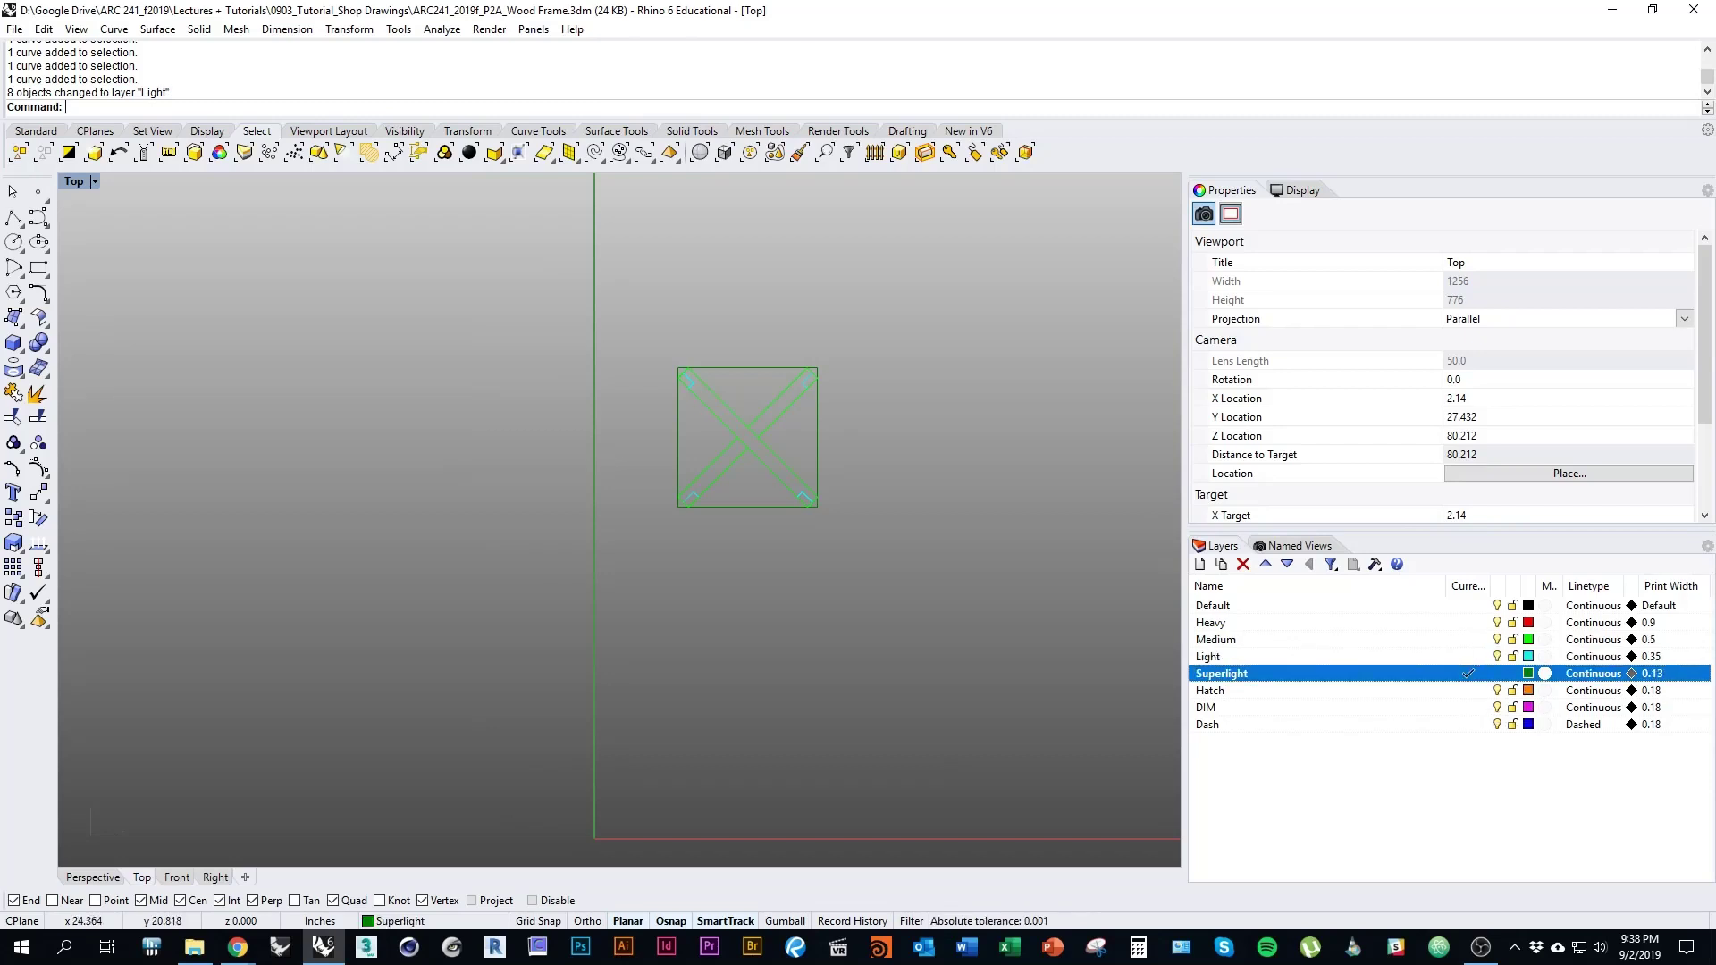
type("line")
key("Return")
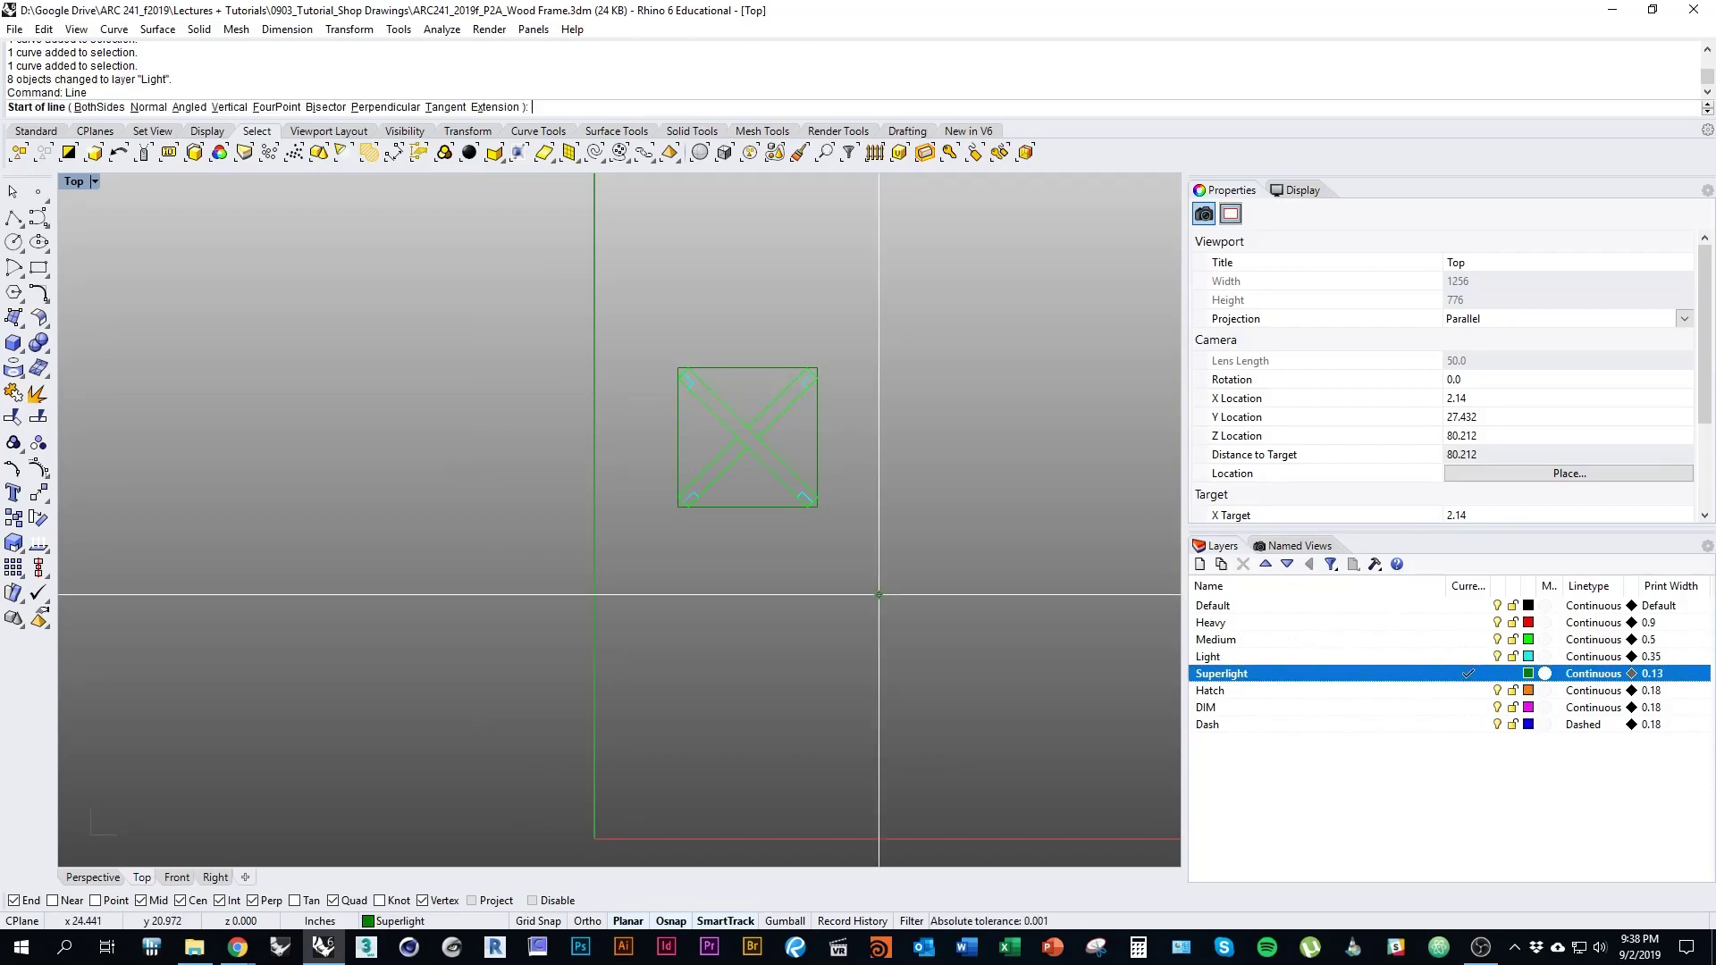
left_click(816, 507)
left_click(817, 787)
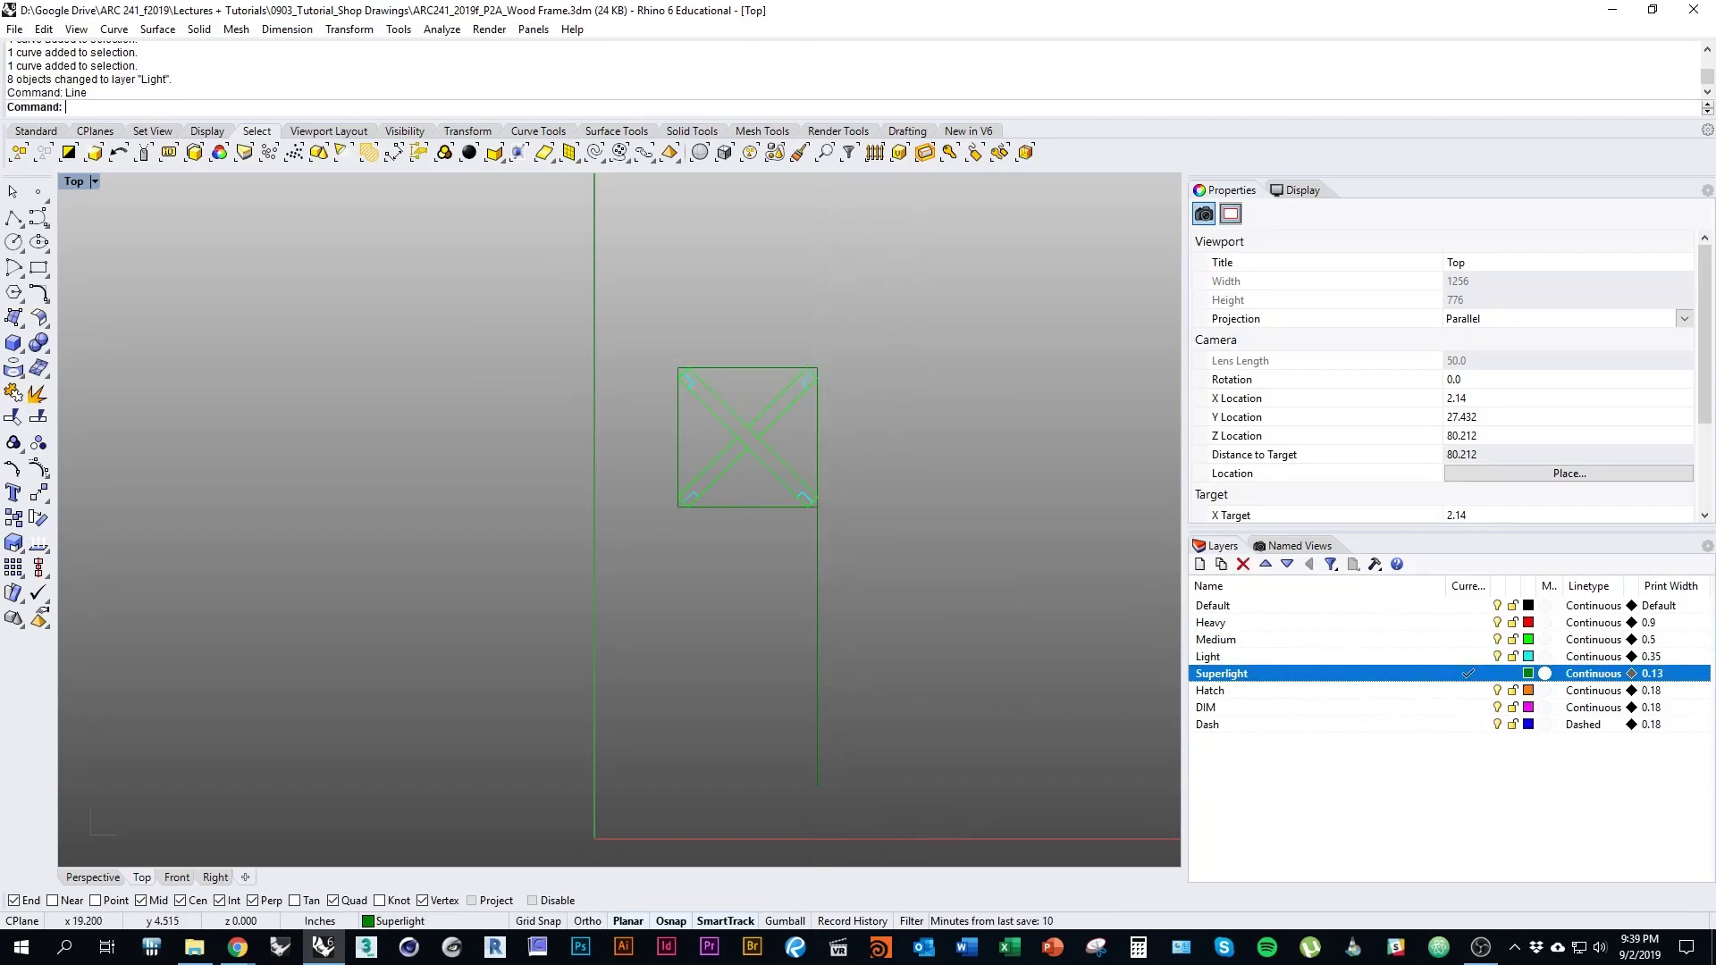
Draw a matching vertical projection line about 24 inches down from the plan square's lower-left corner
key("Return")
left_click(677, 507)
left_click(677, 786)
key("Return")
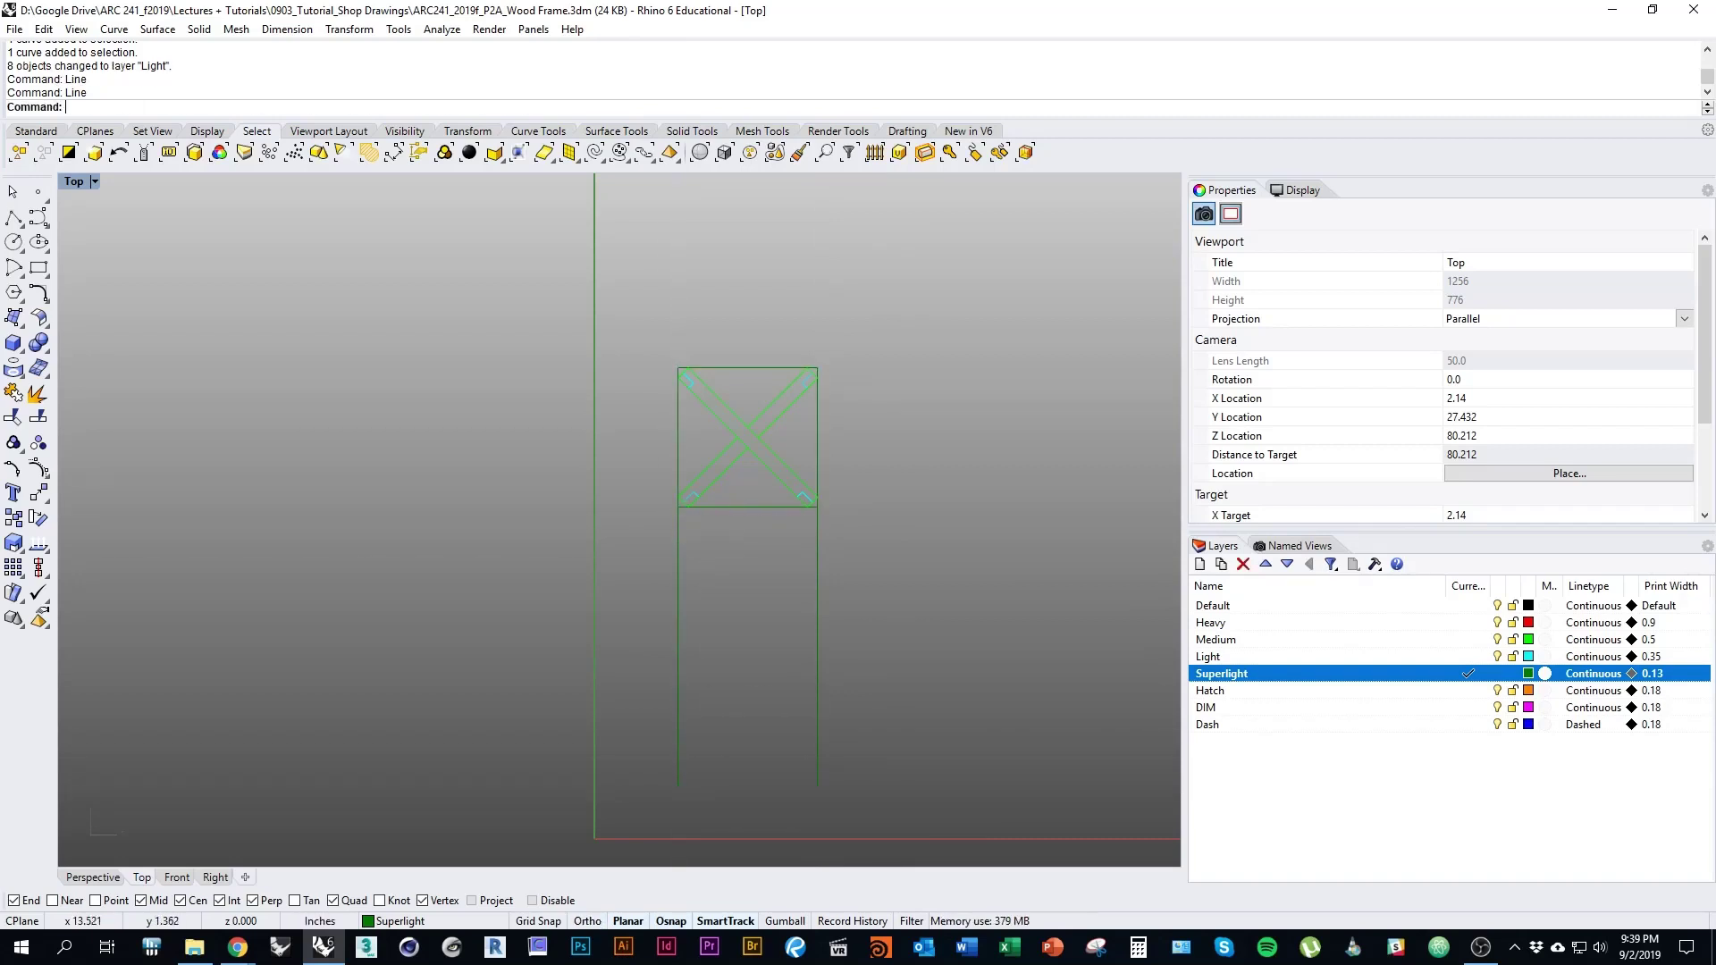
scroll(688, 536, "up", 5)
key("Escape")
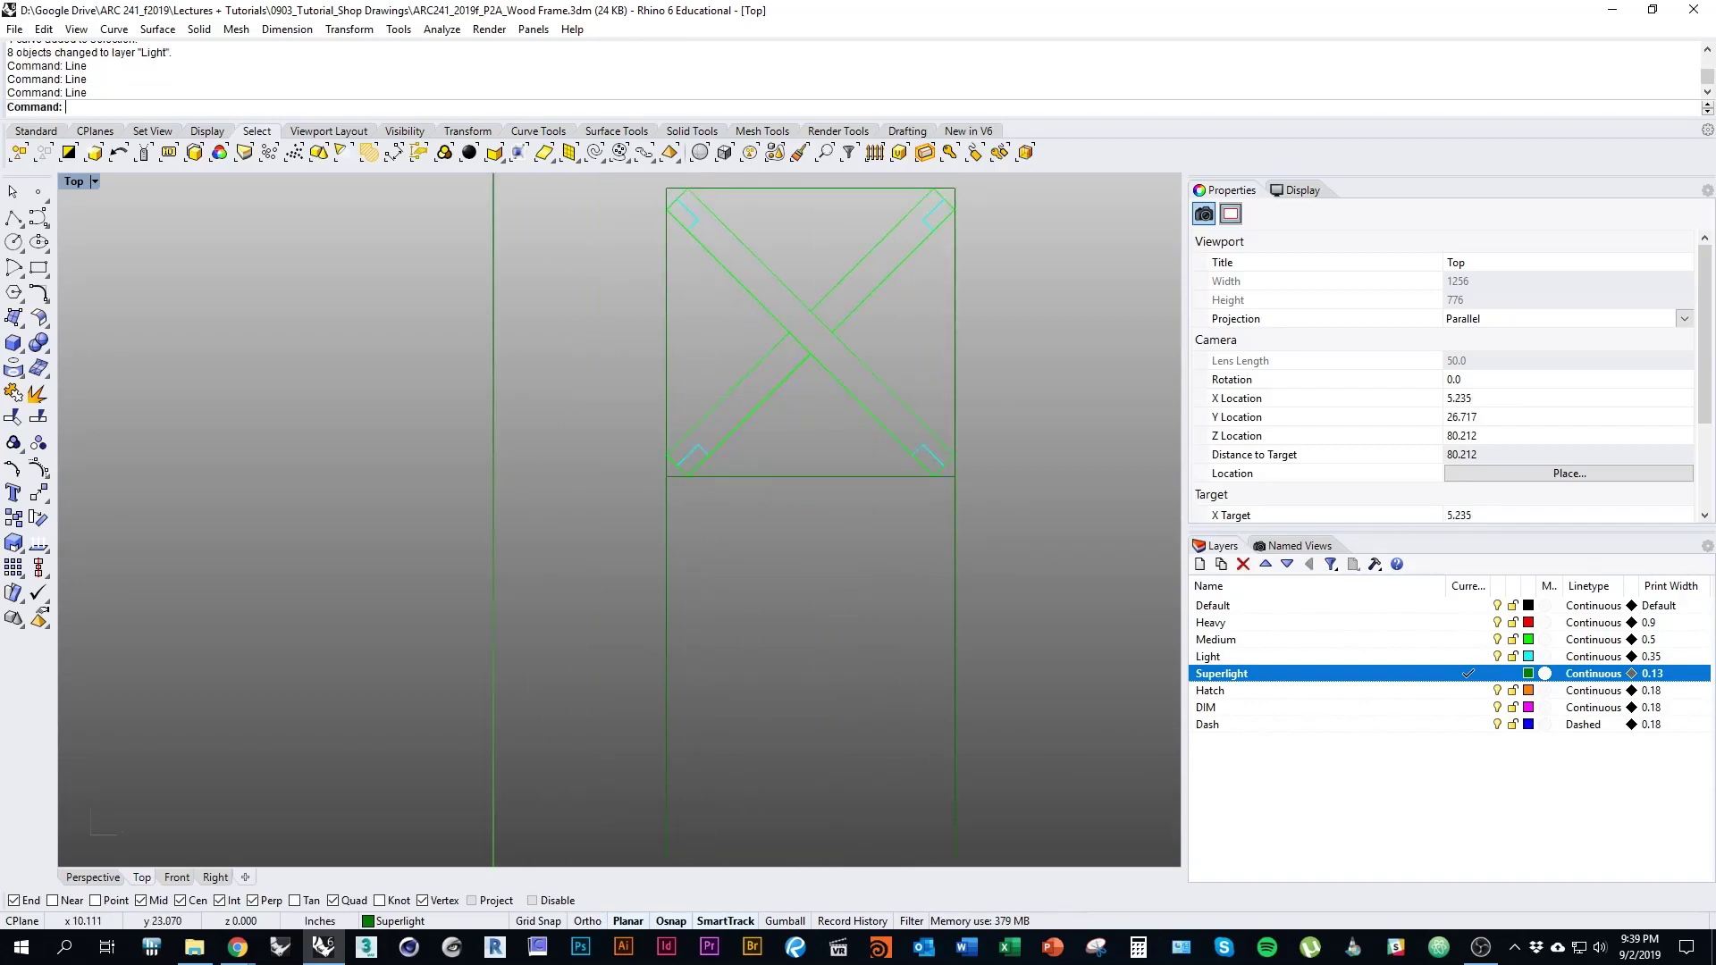
Copy the lower-right projection line from the square's corner to the adjacent member's bottom corner and to its inner lap joint corner
right_click_drag(736, 688, 747, 563)
scroll(747, 563, "down", 2)
left_click(910, 662)
type("copy")
key("Return")
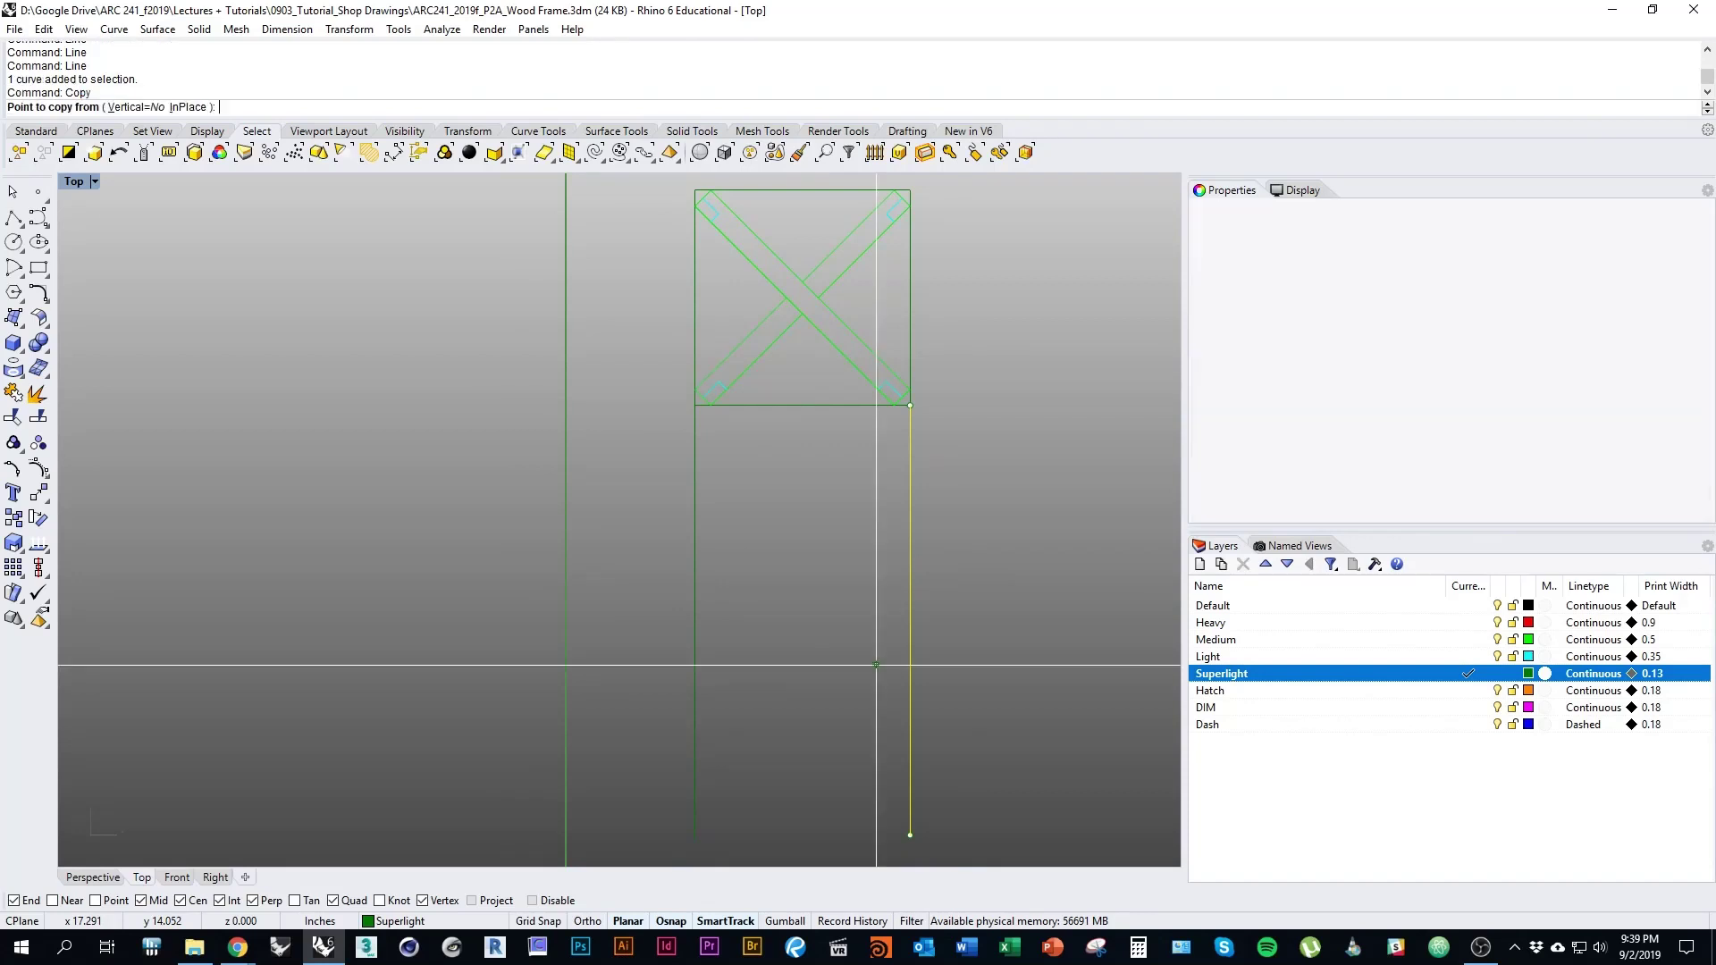
scroll(921, 536, "up", 3)
scroll(921, 459, "up", 3)
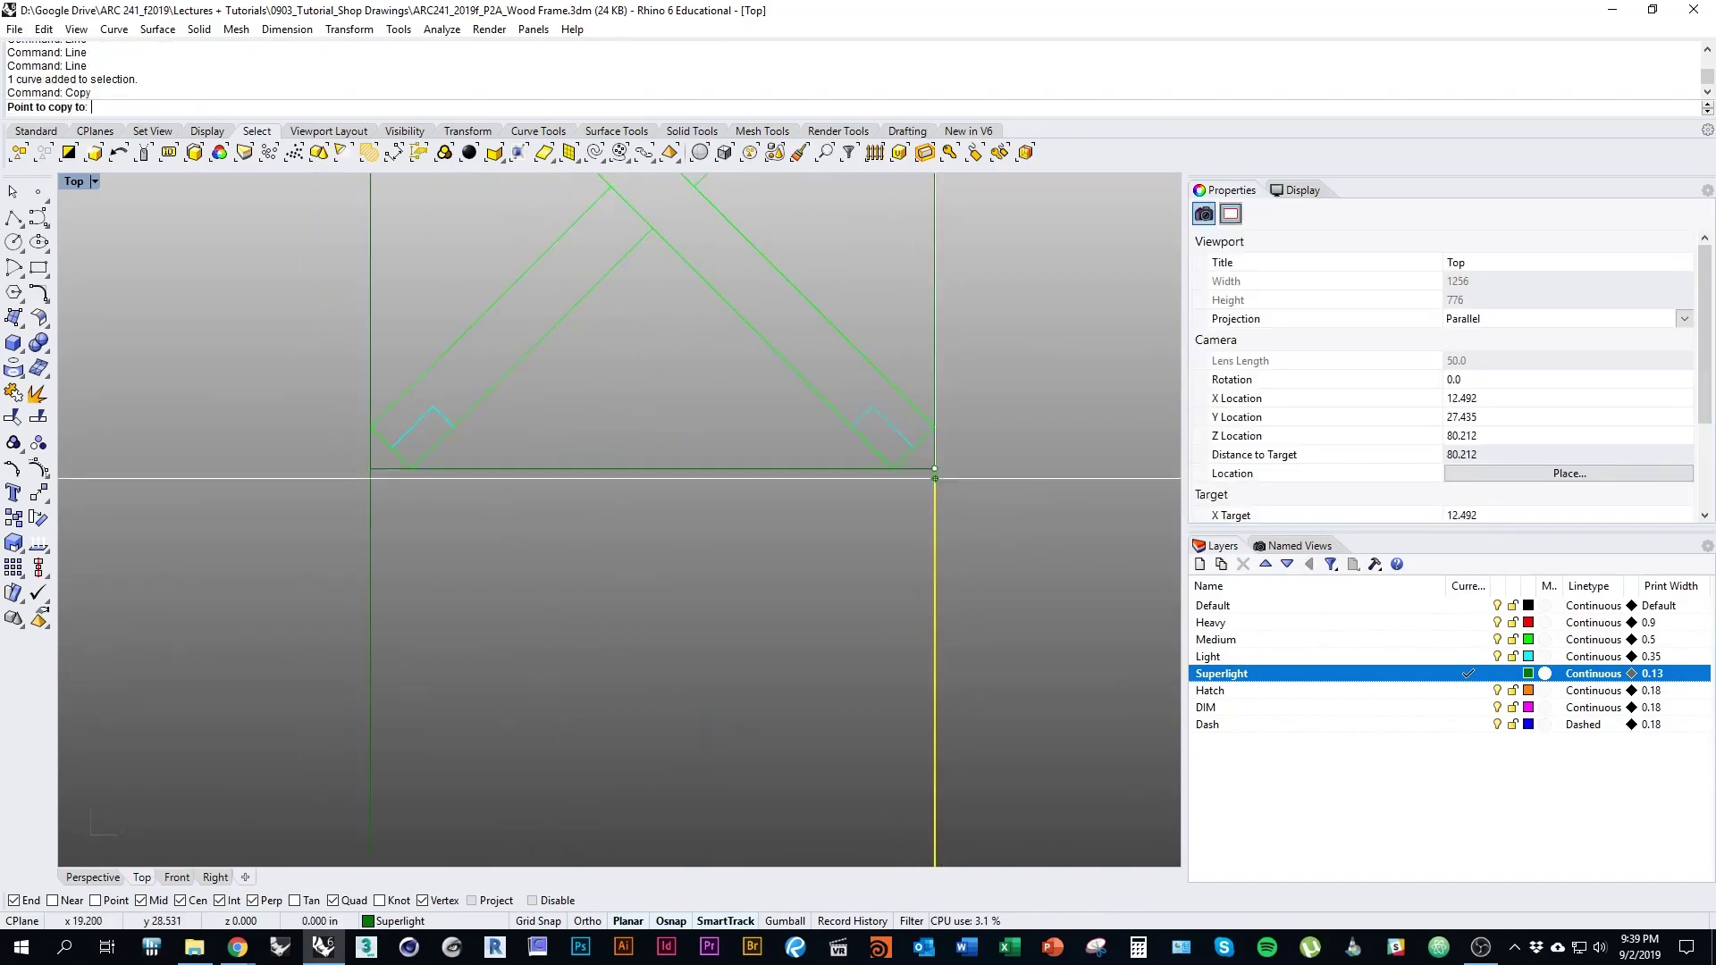
left_click(934, 467)
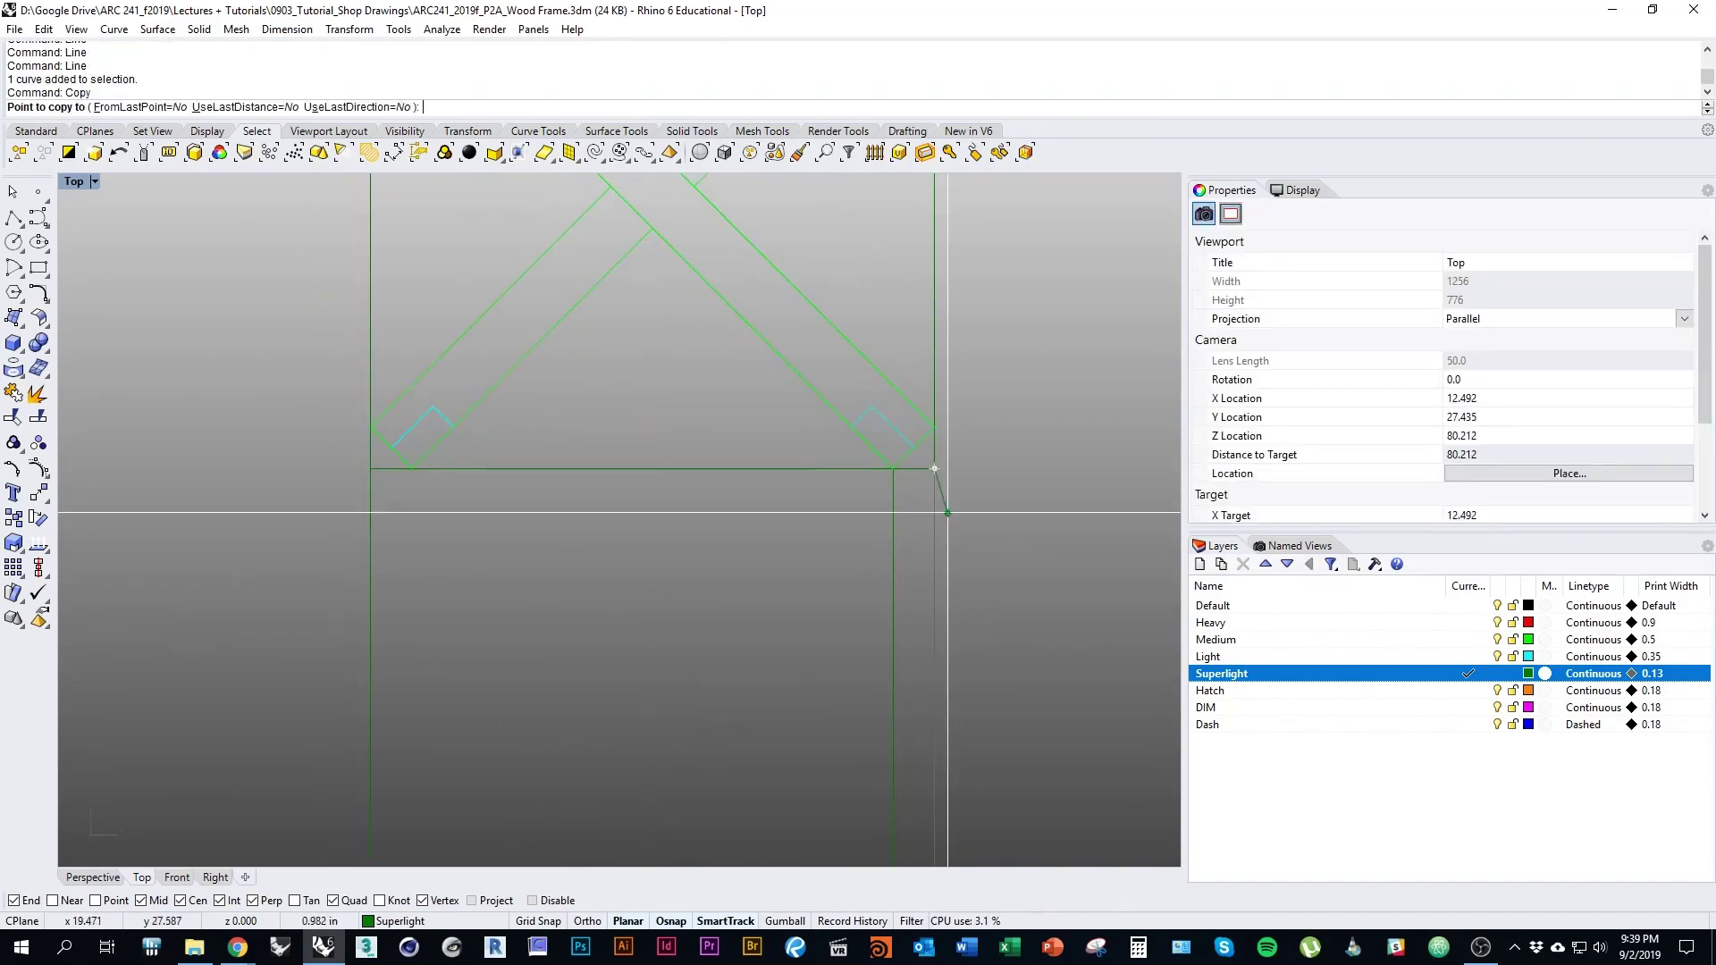
right_click_drag(939, 490, 995, 643)
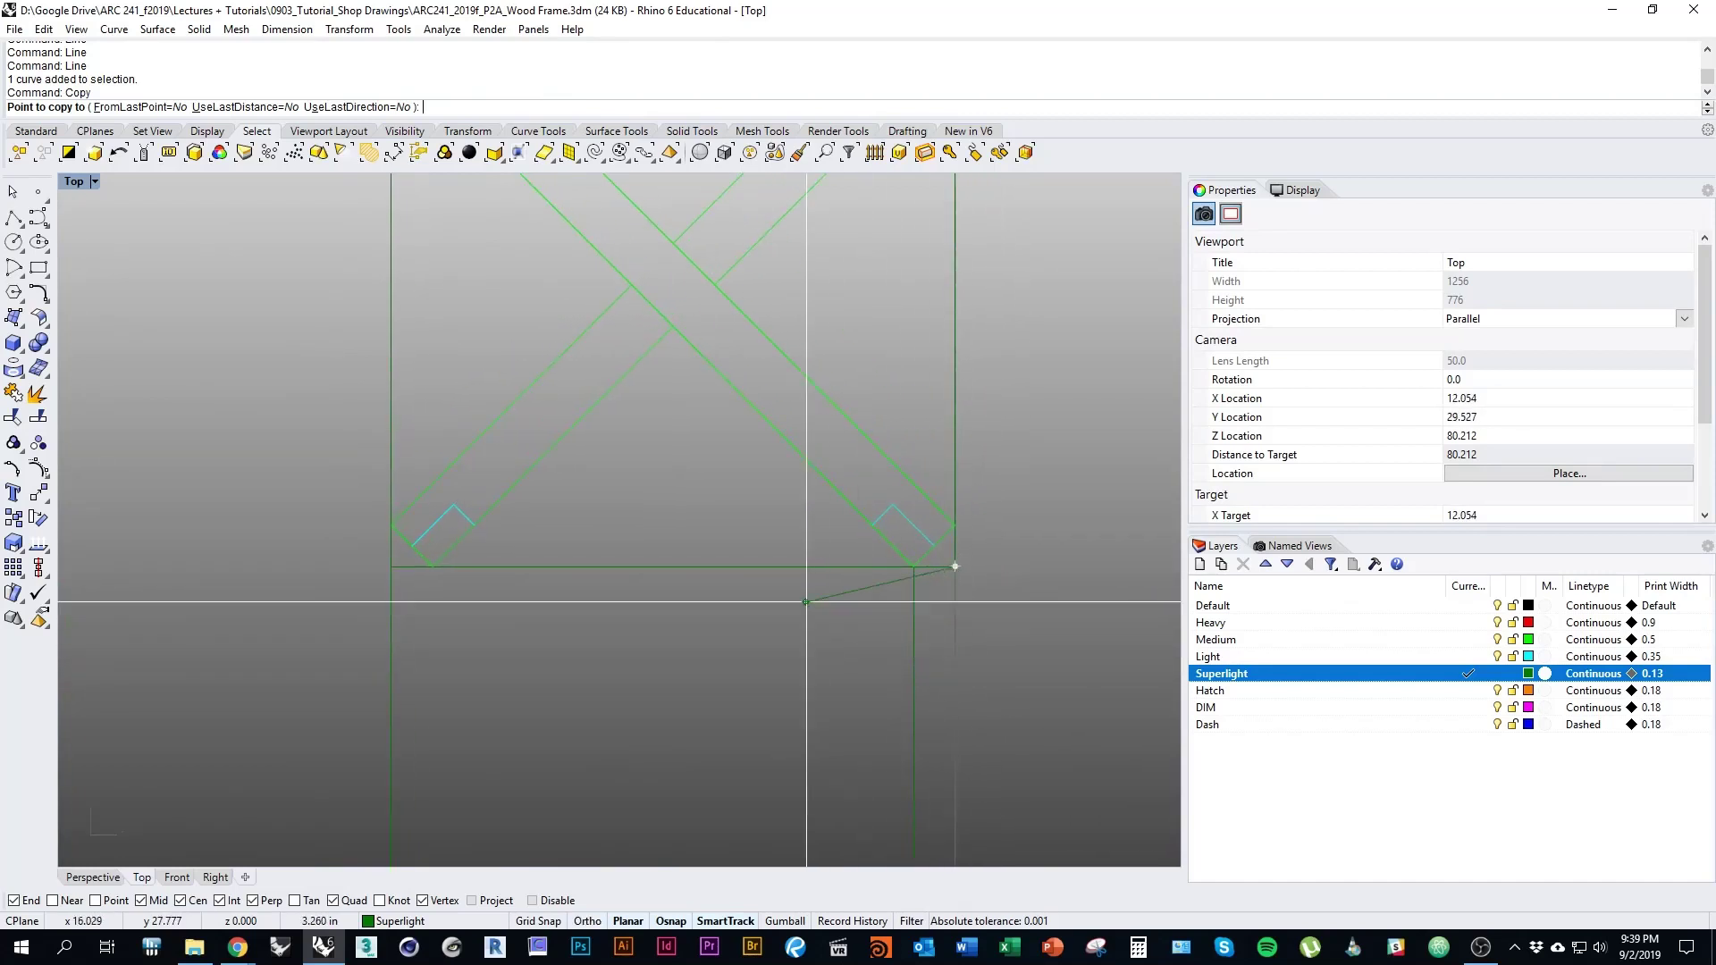
scroll(858, 661, "down", 3)
scroll(801, 687, "up", 2)
right_click_drag(809, 572, 824, 455)
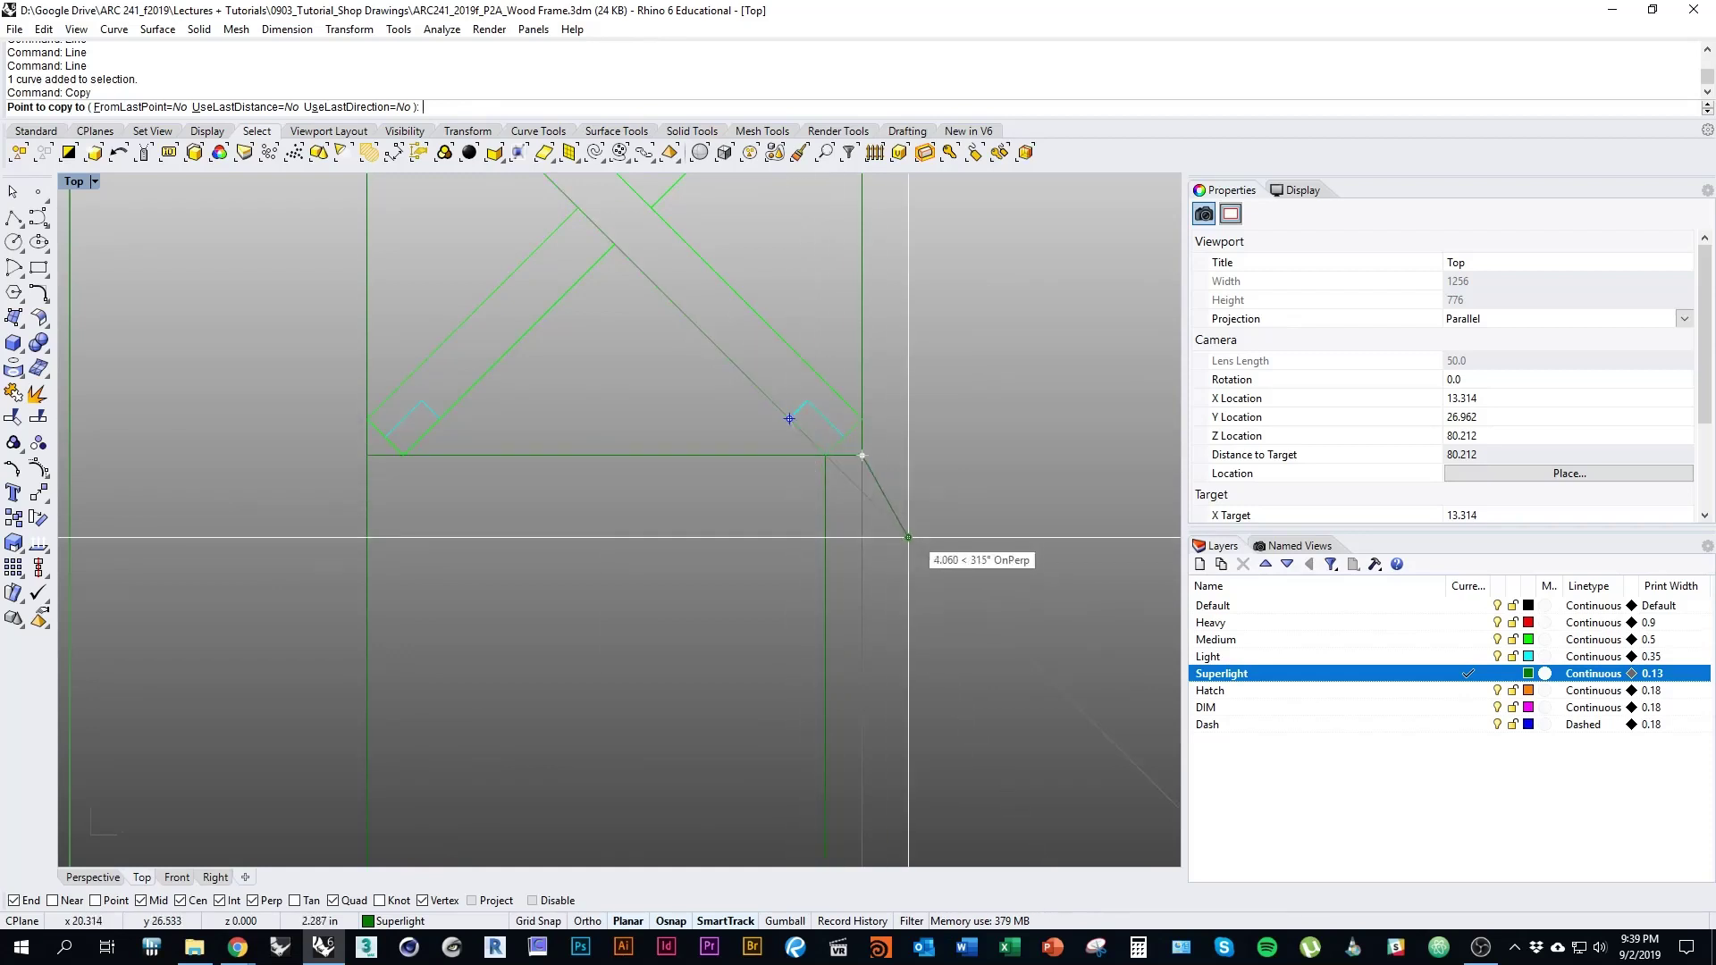
scroll(874, 473, "up", 3)
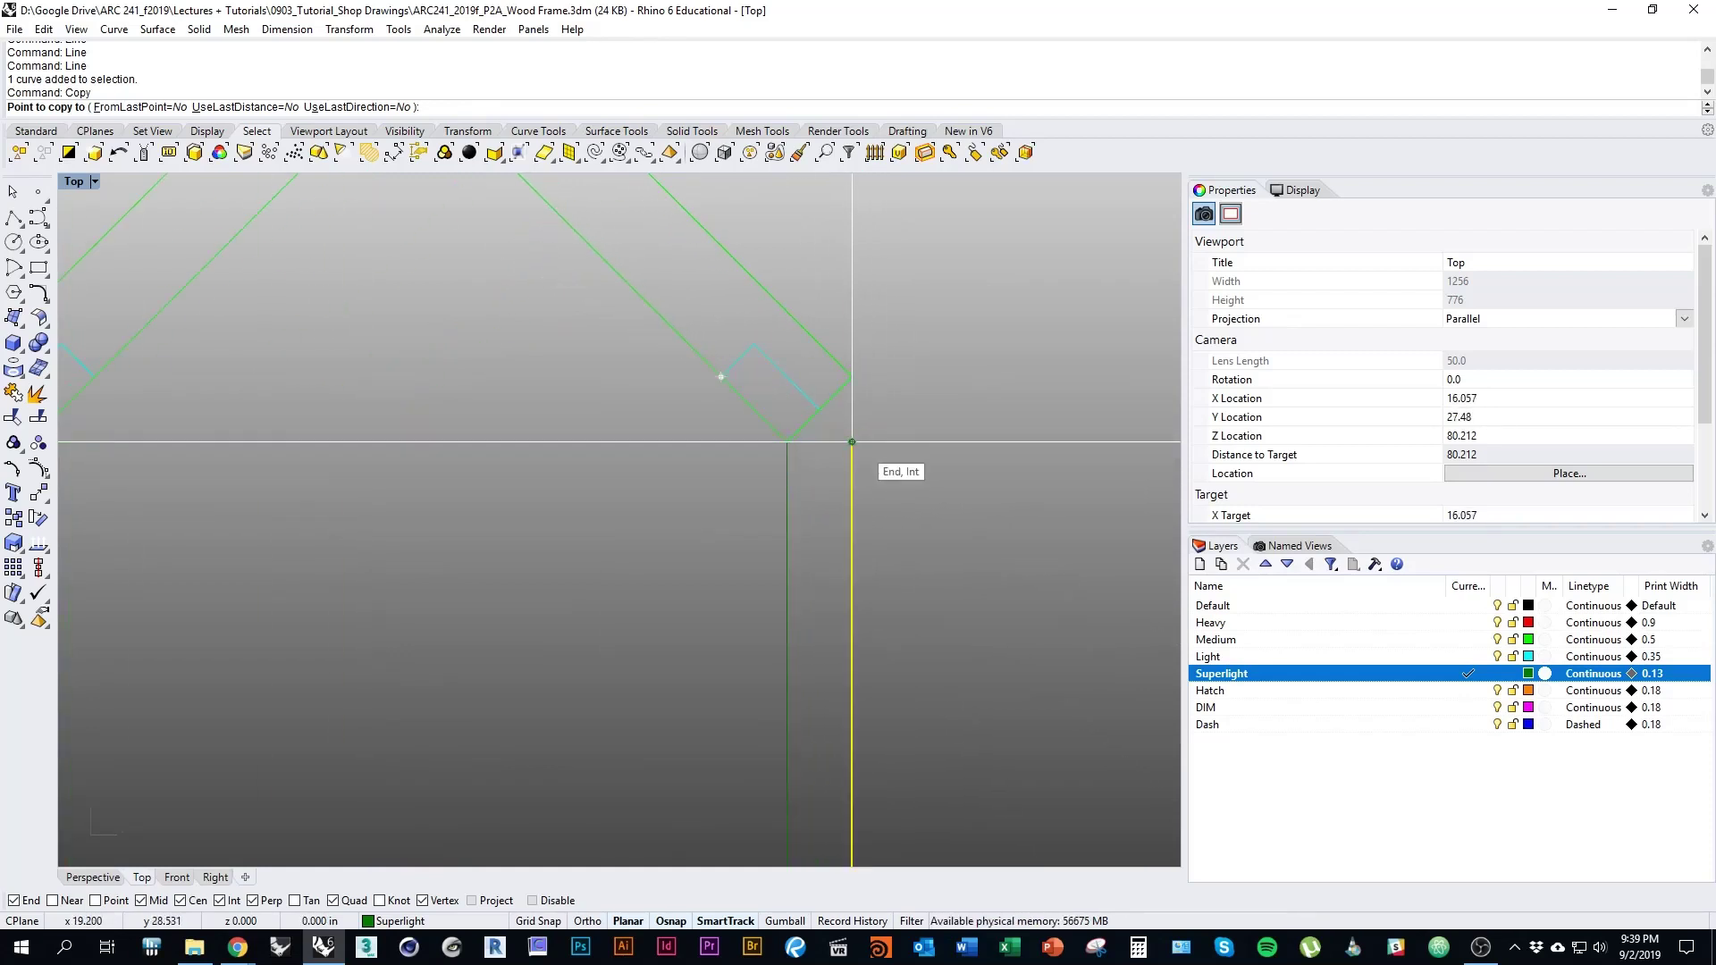
right_click_drag(851, 441, 938, 481)
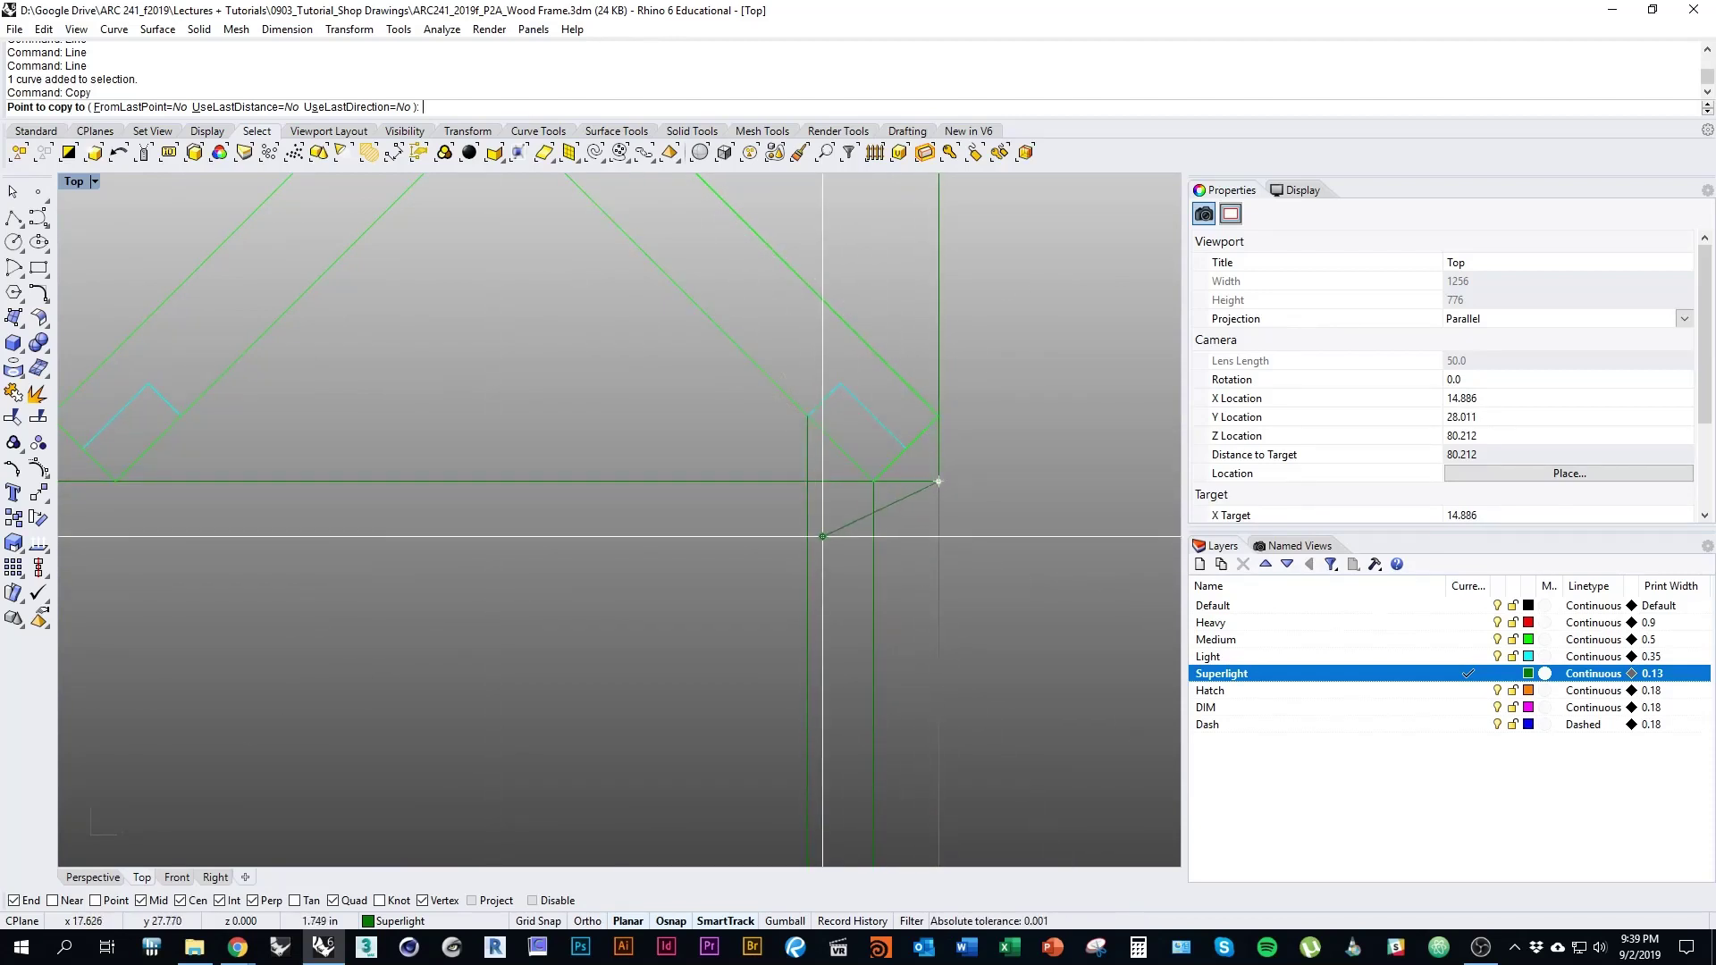
Place two more copies of the projection line at the lower-left member's inner lap joint corner and its bottom corner
scroll(769, 406, "down", 3)
scroll(572, 357, "up", 3)
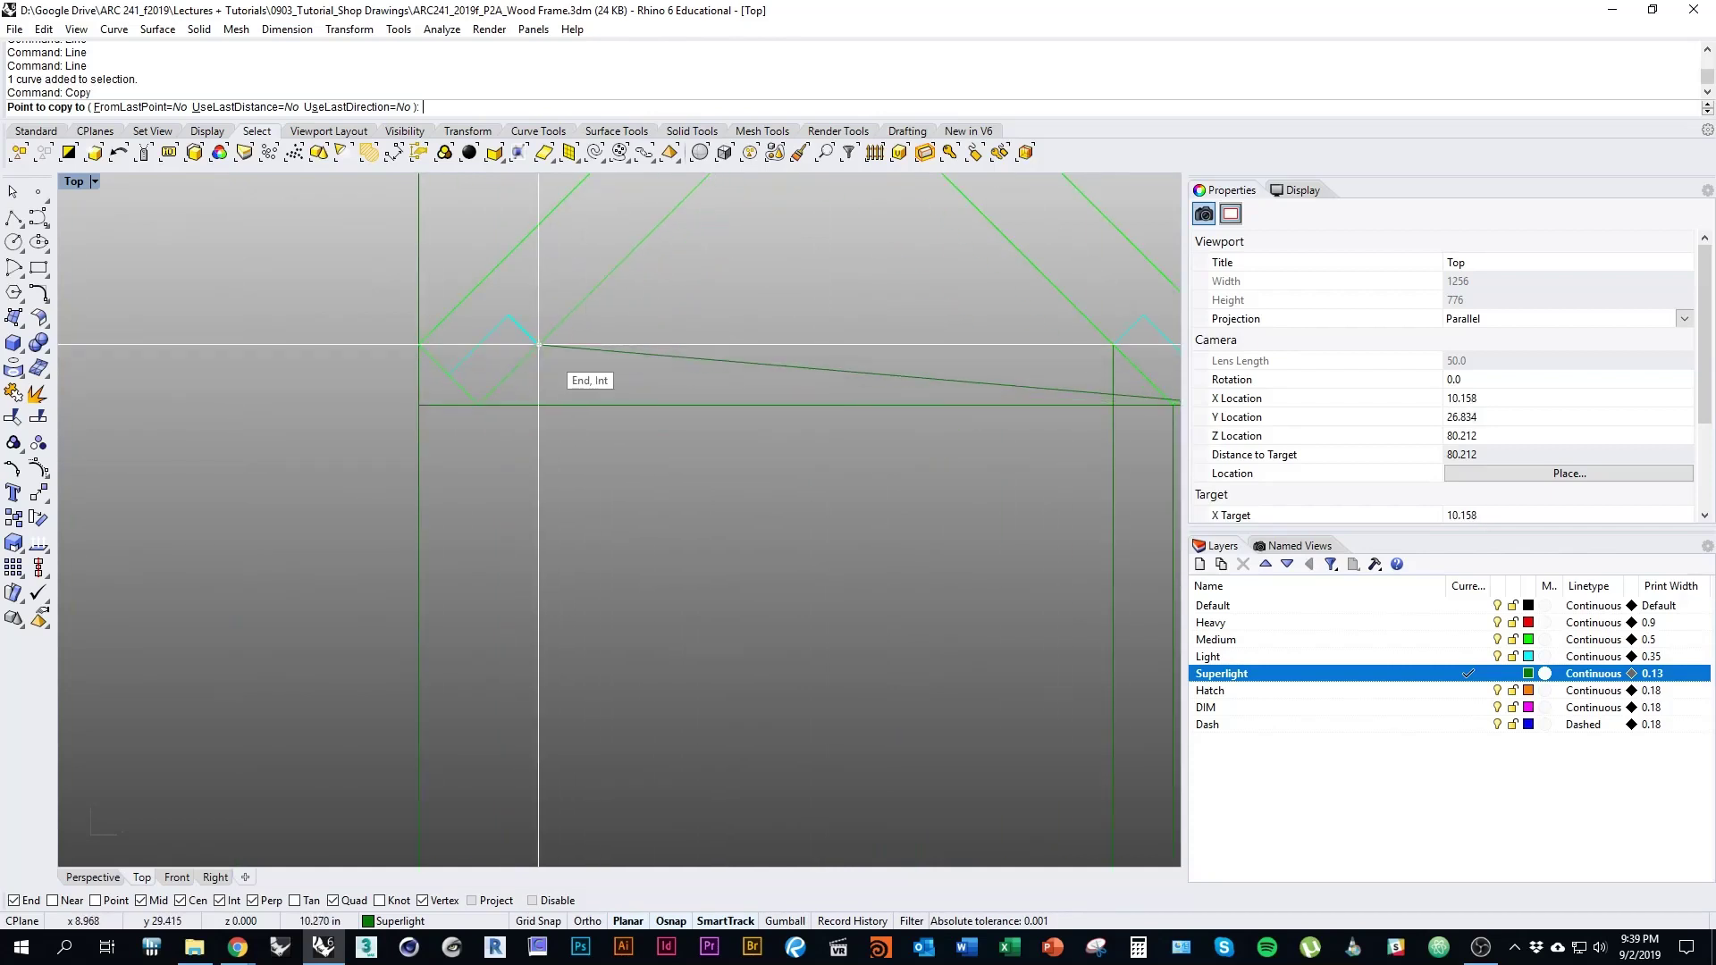
scroll(538, 344, "down", 3)
key("Escape")
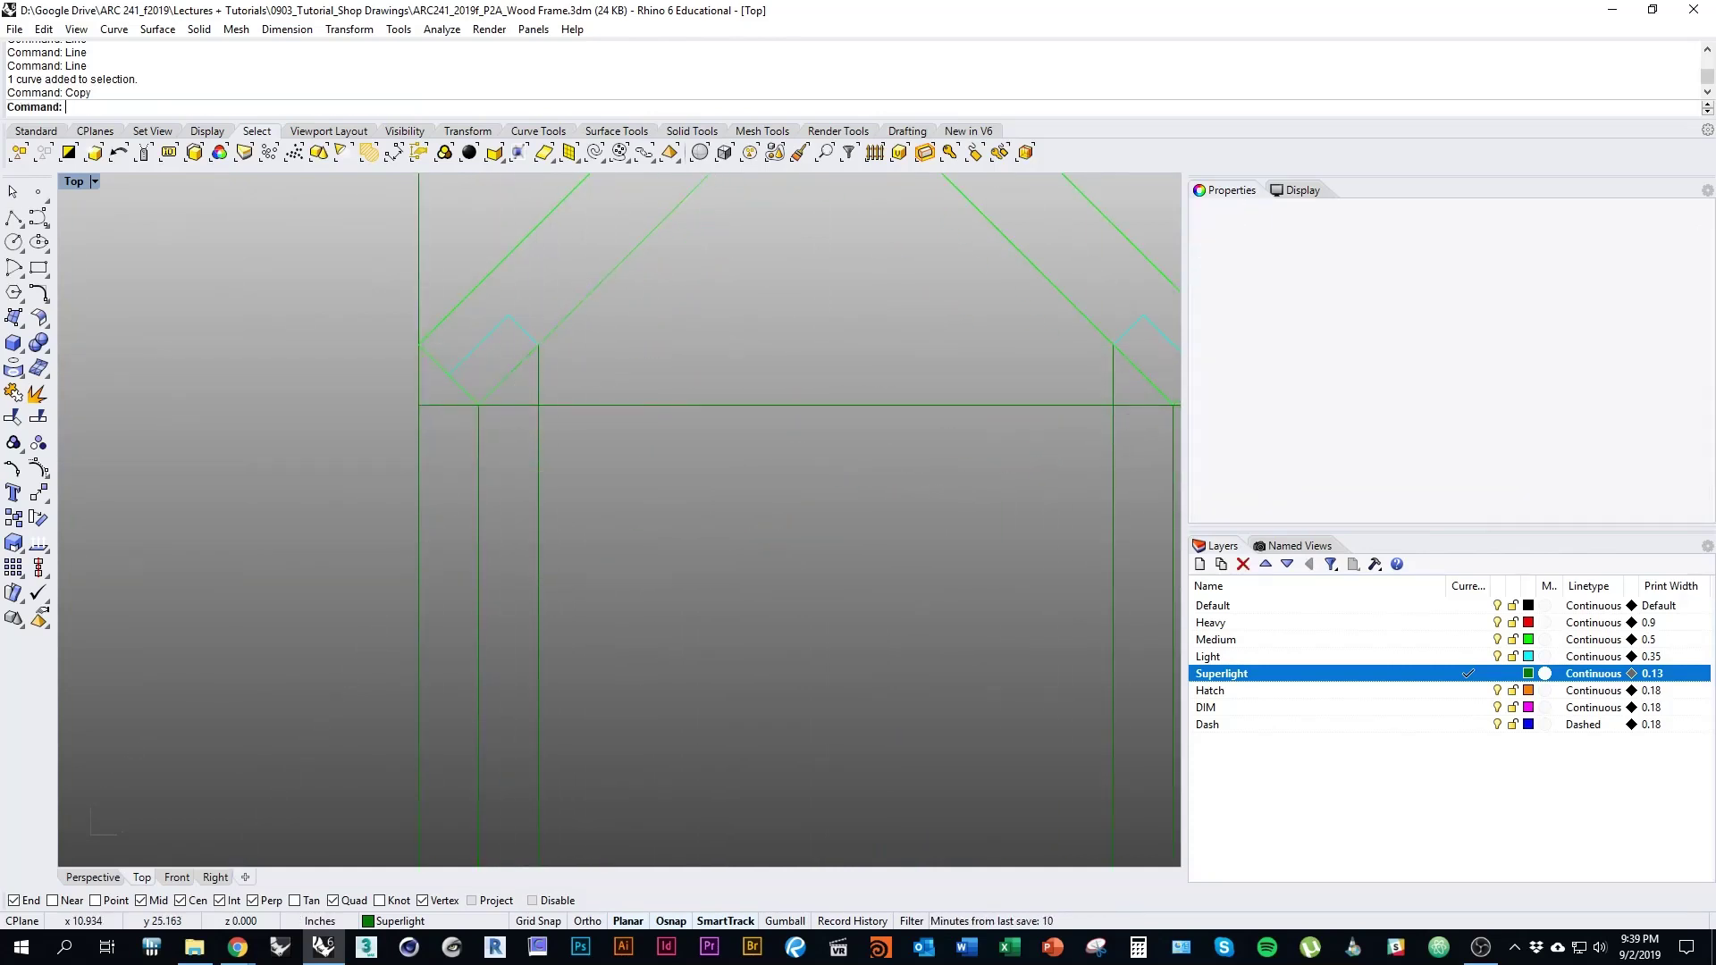
Draw a horizontal line across all the vertical projection lines, a short distance below the plan square
scroll(497, 318, "down", 2)
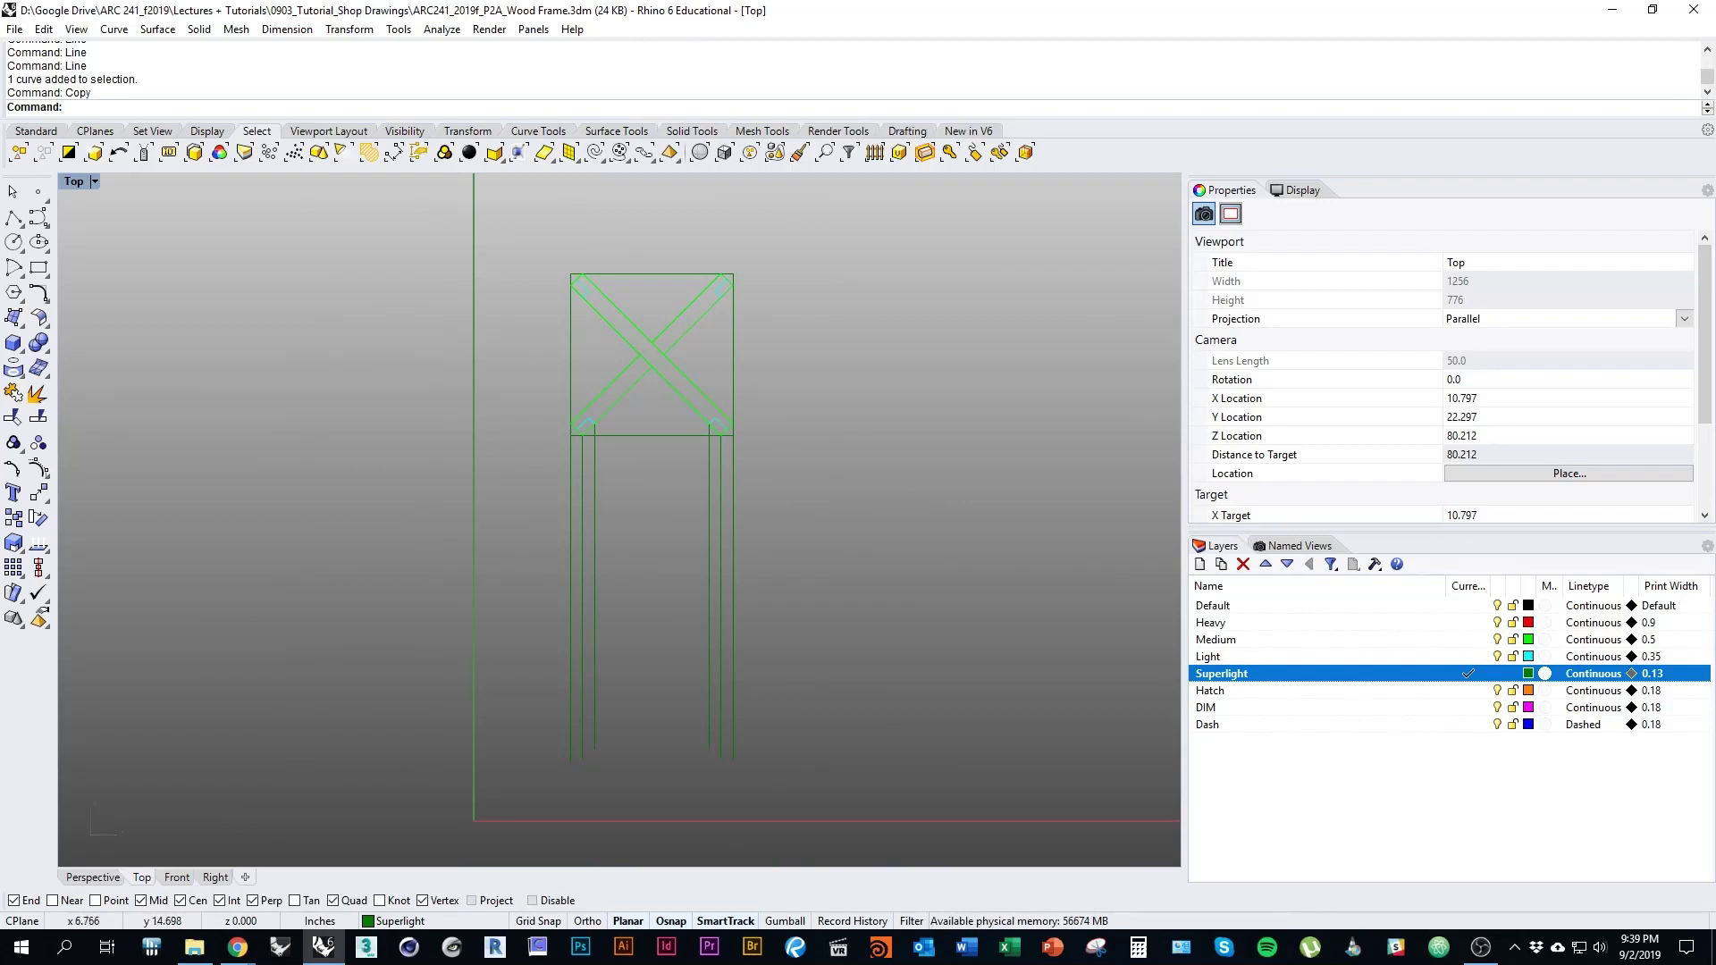
right_click_drag(1033, 695, 998, 687)
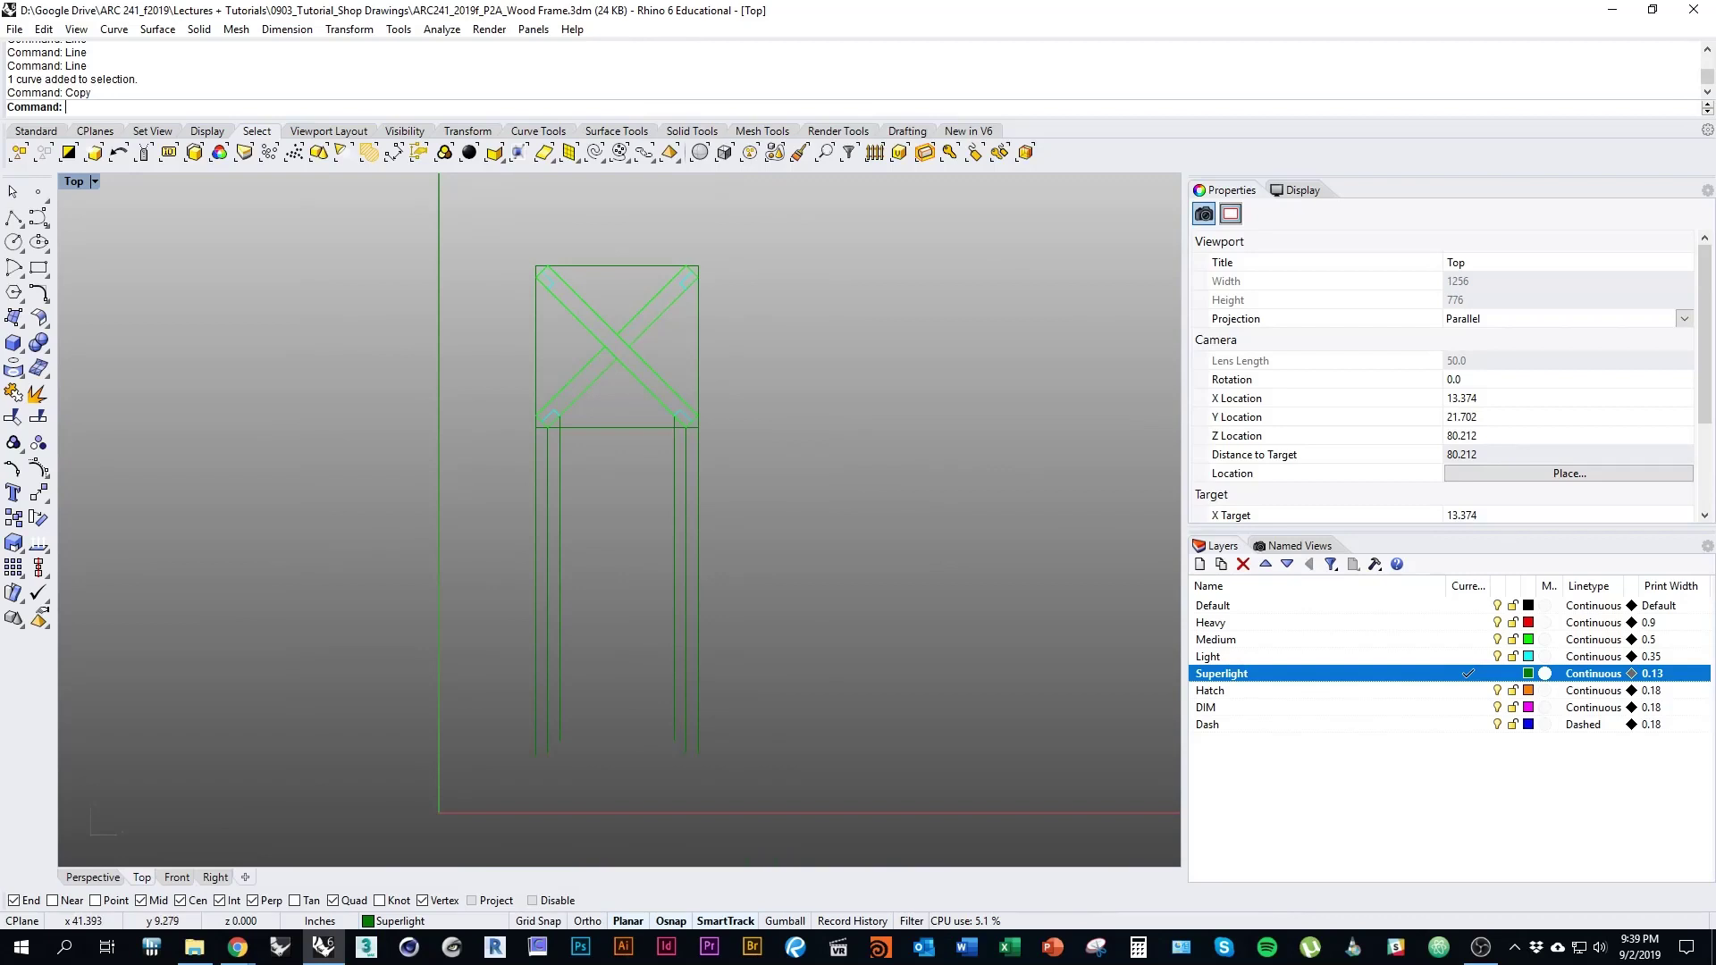
type("line")
key("Return")
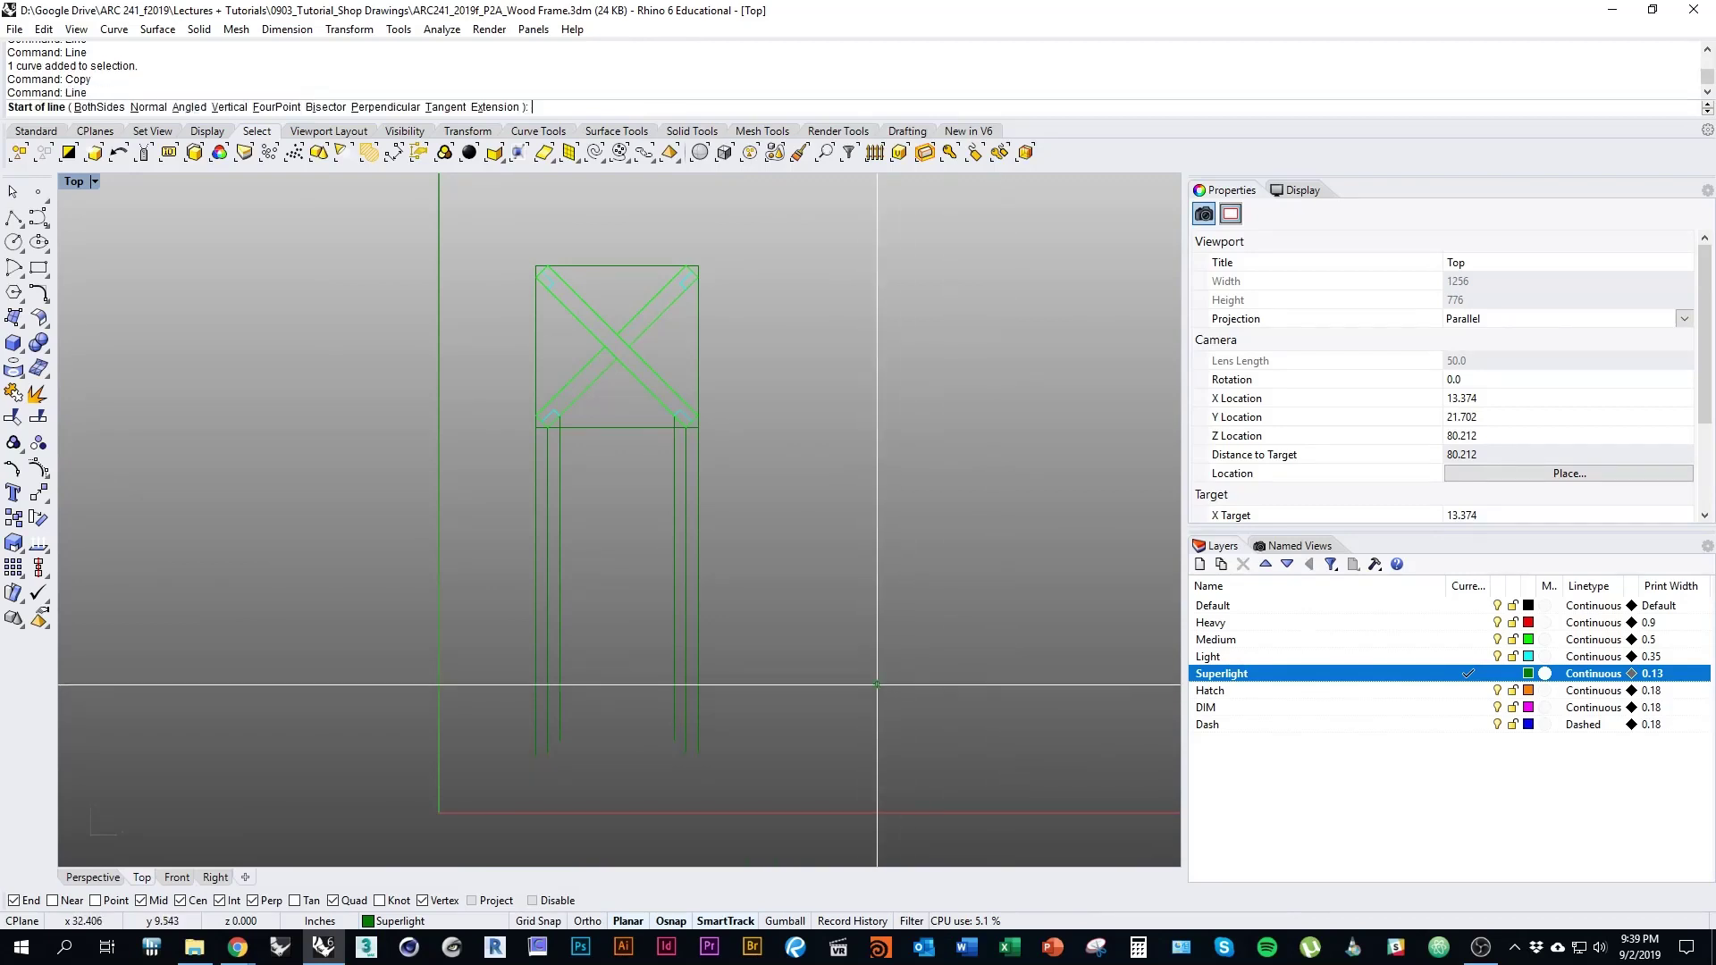
scroll(594, 725, "up", 3)
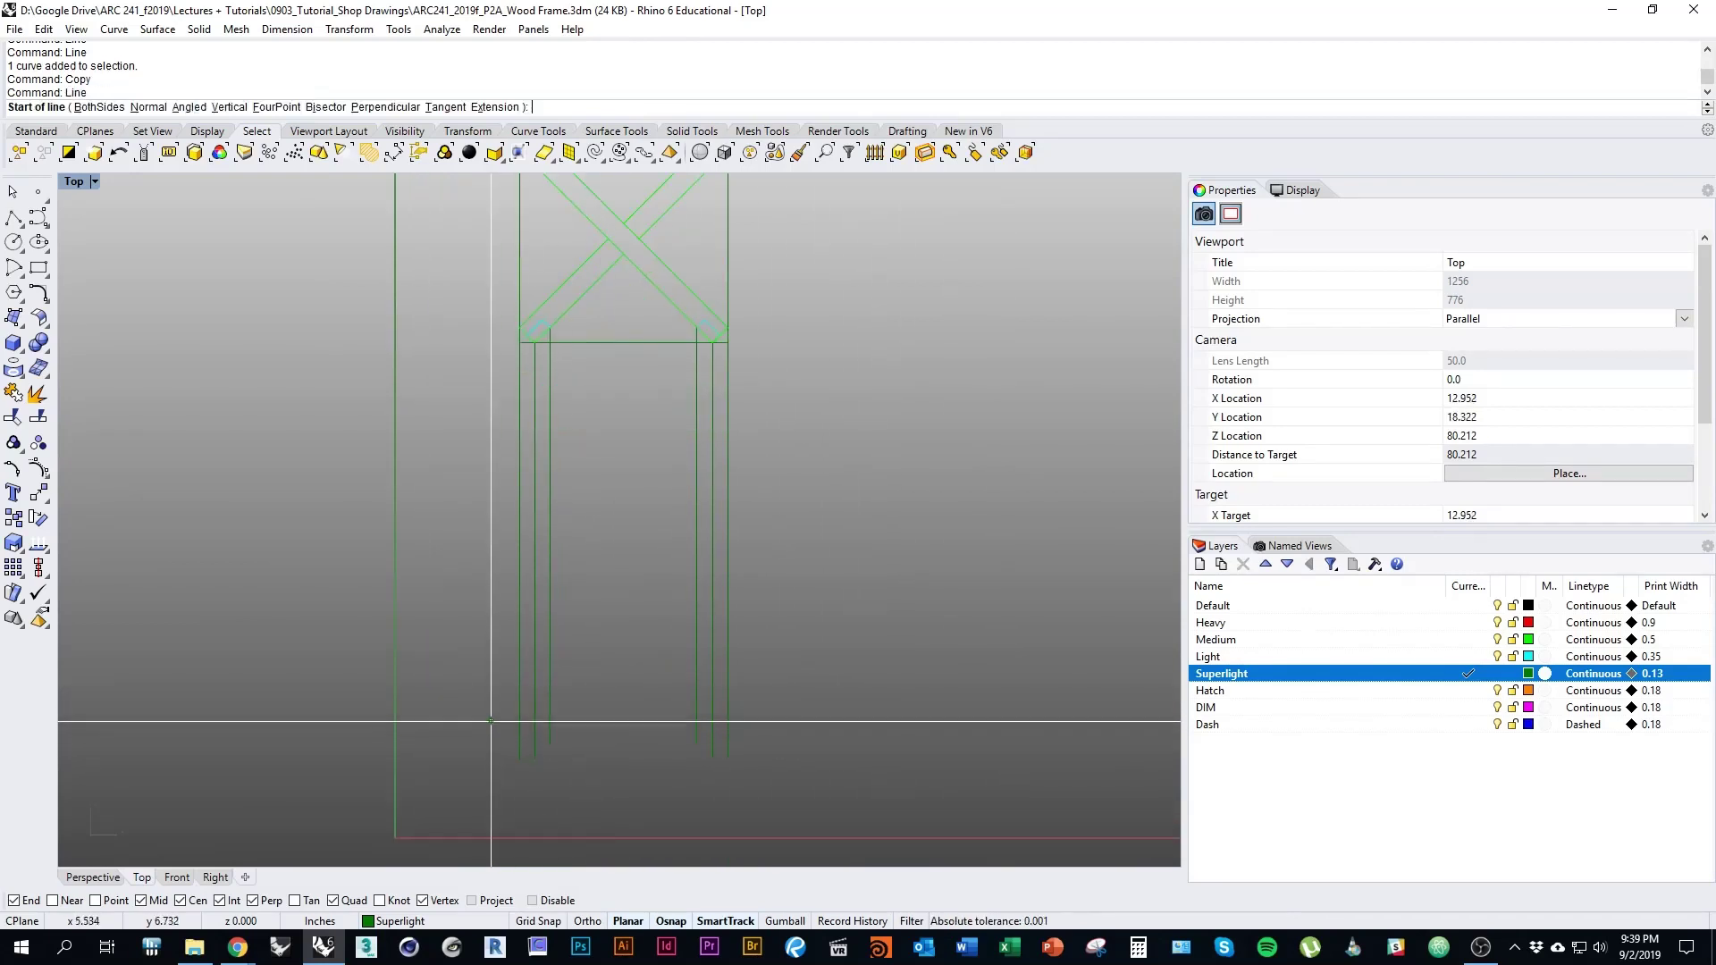
left_click(476, 427)
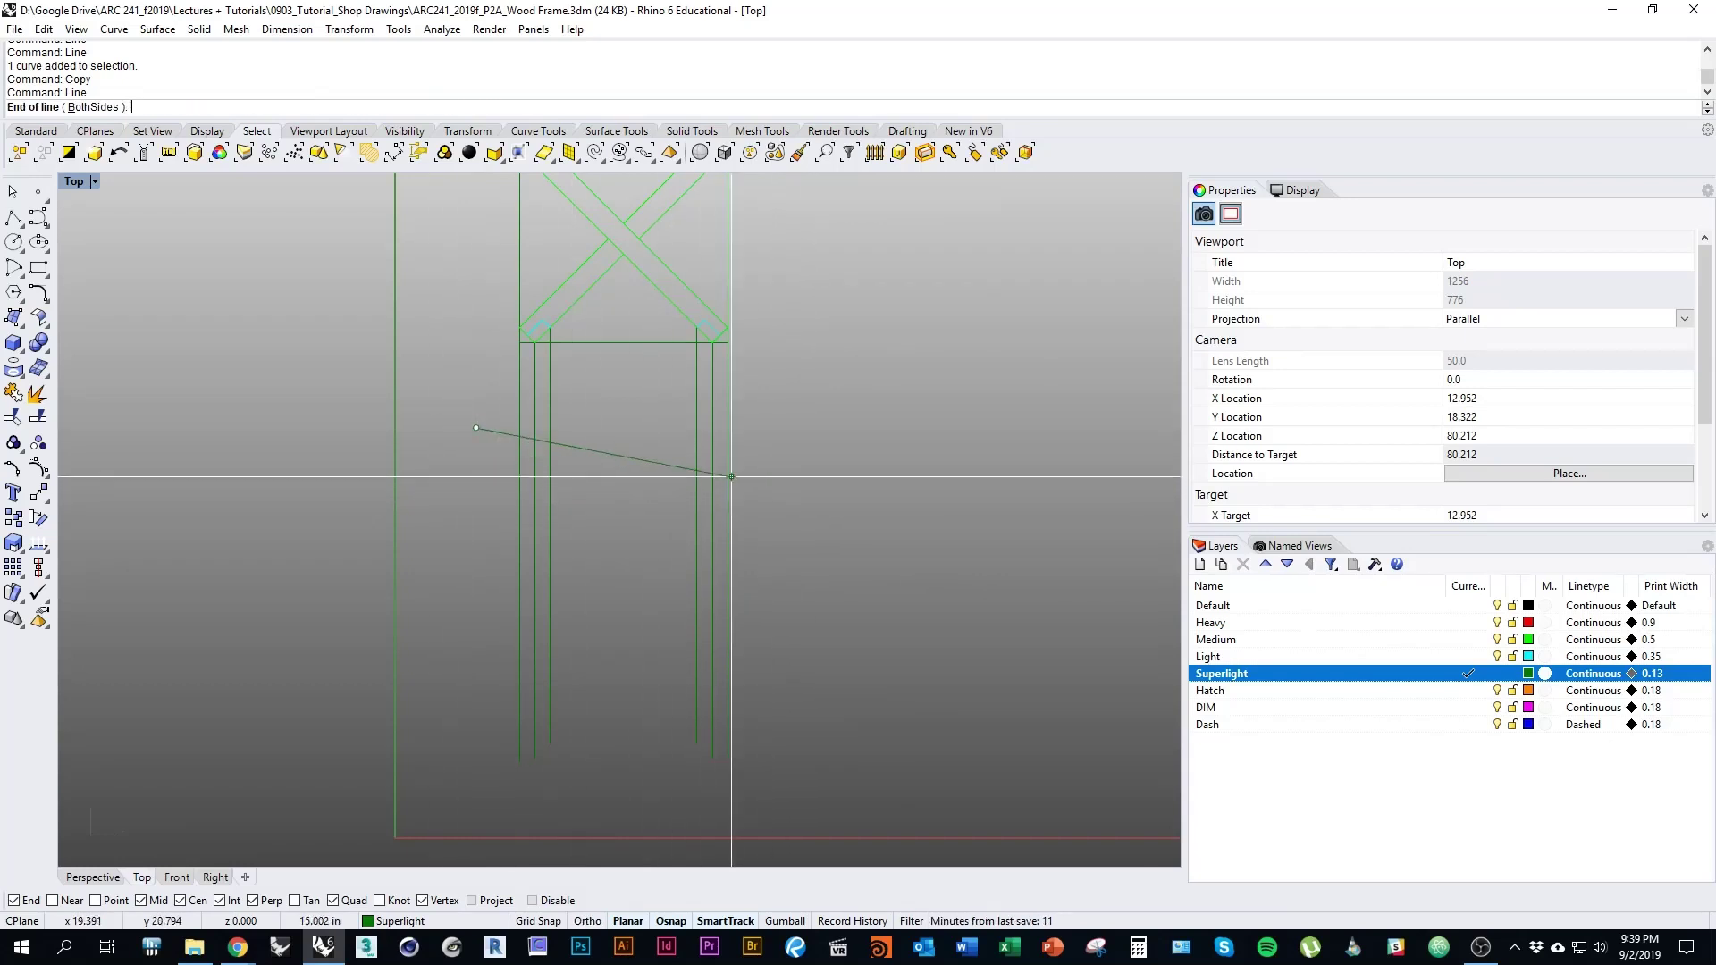
mouse_move(799, 420)
right_mouse_down()
mouse_move(708, 433)
mouse_move(770, 474)
right_mouse_up()
left_click(690, 440)
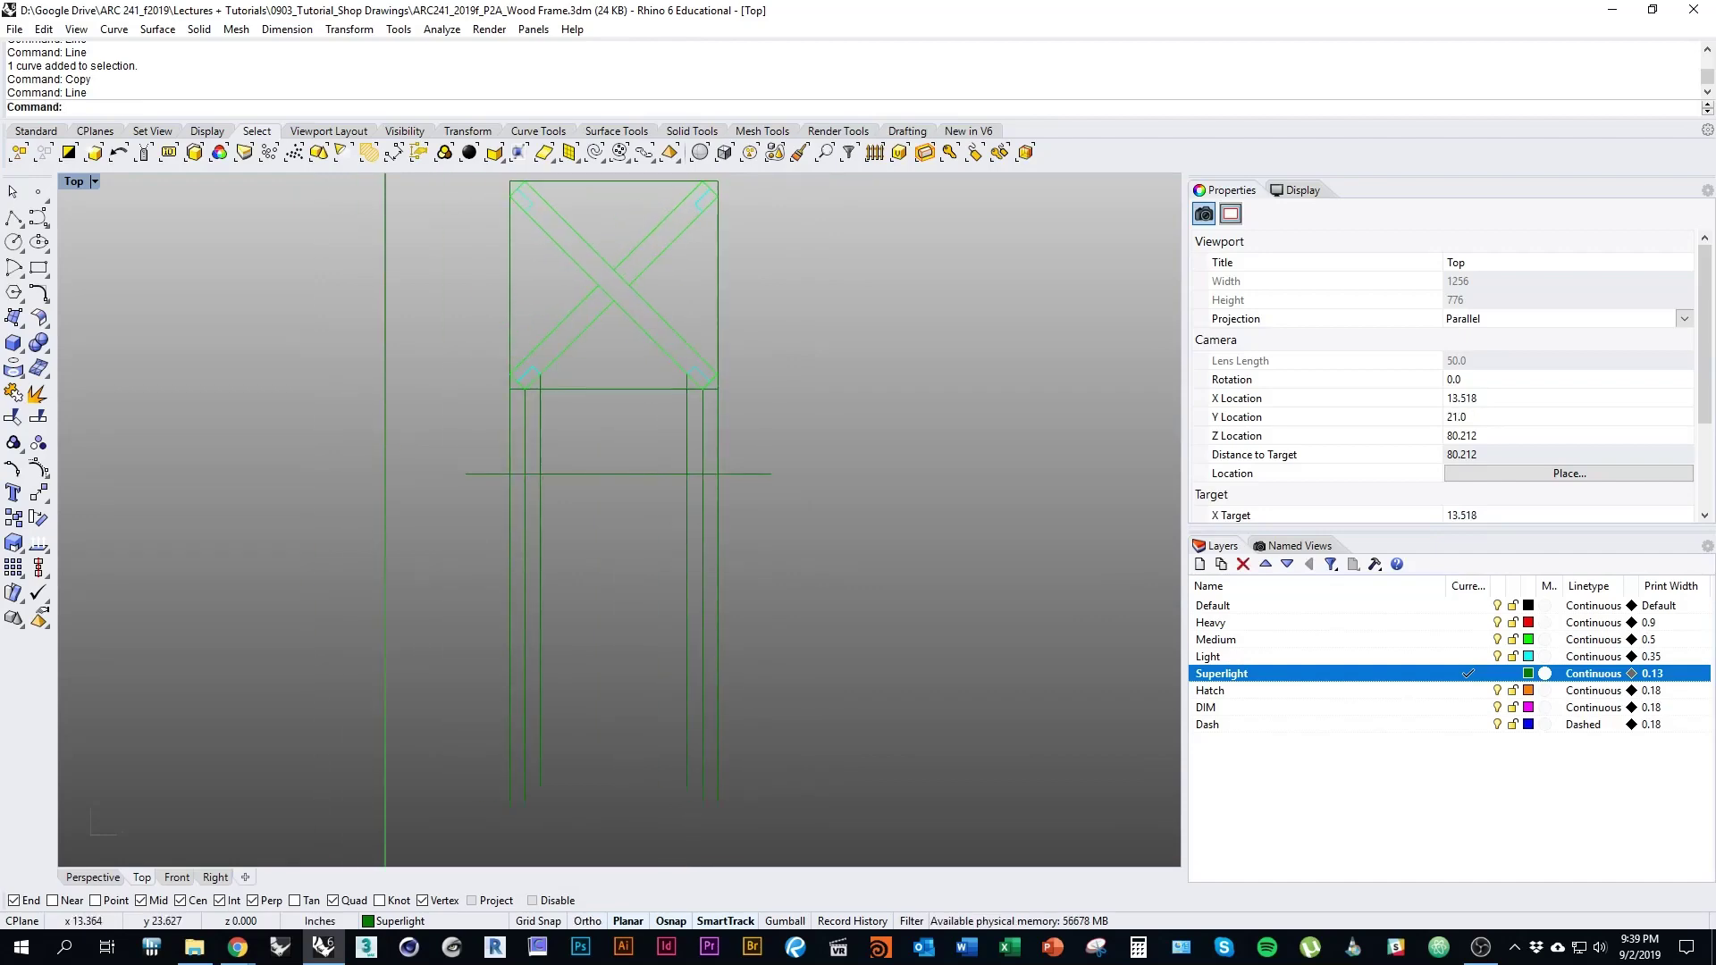
right_click_drag(663, 400, 663, 482)
Check the frame height in the Project 2 assignment and offset the horizontal line 18 inches downward in Rhino
key("alt+Tab")
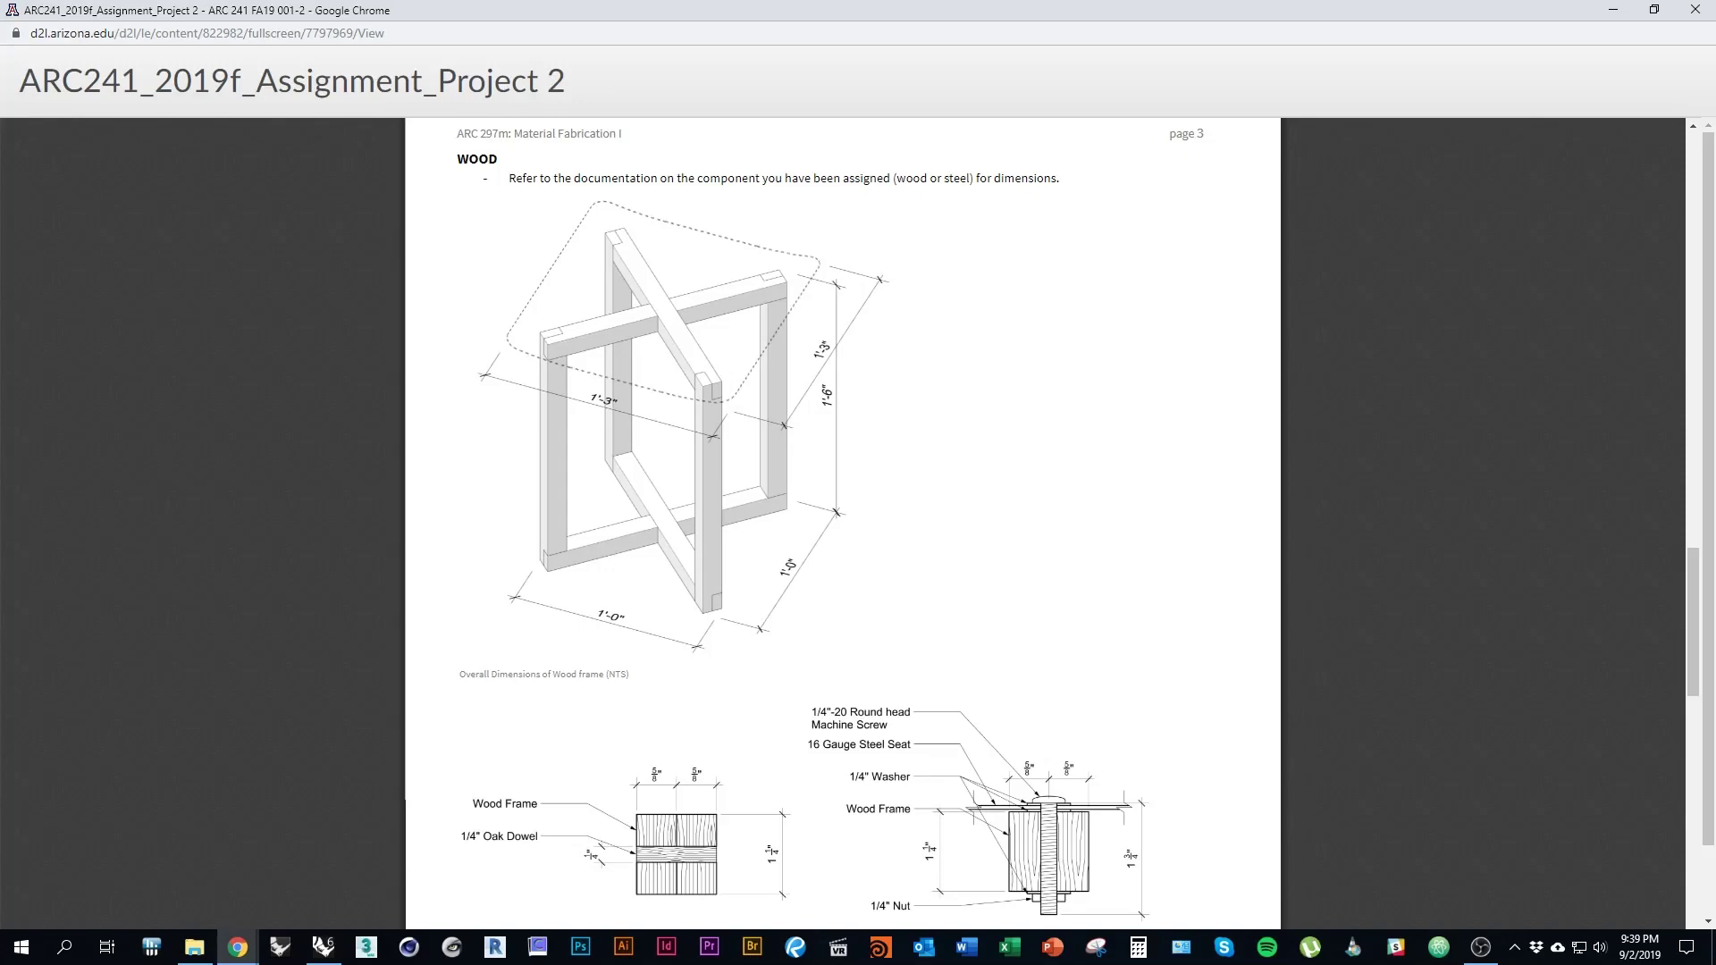
key("alt+Tab")
key("Home")
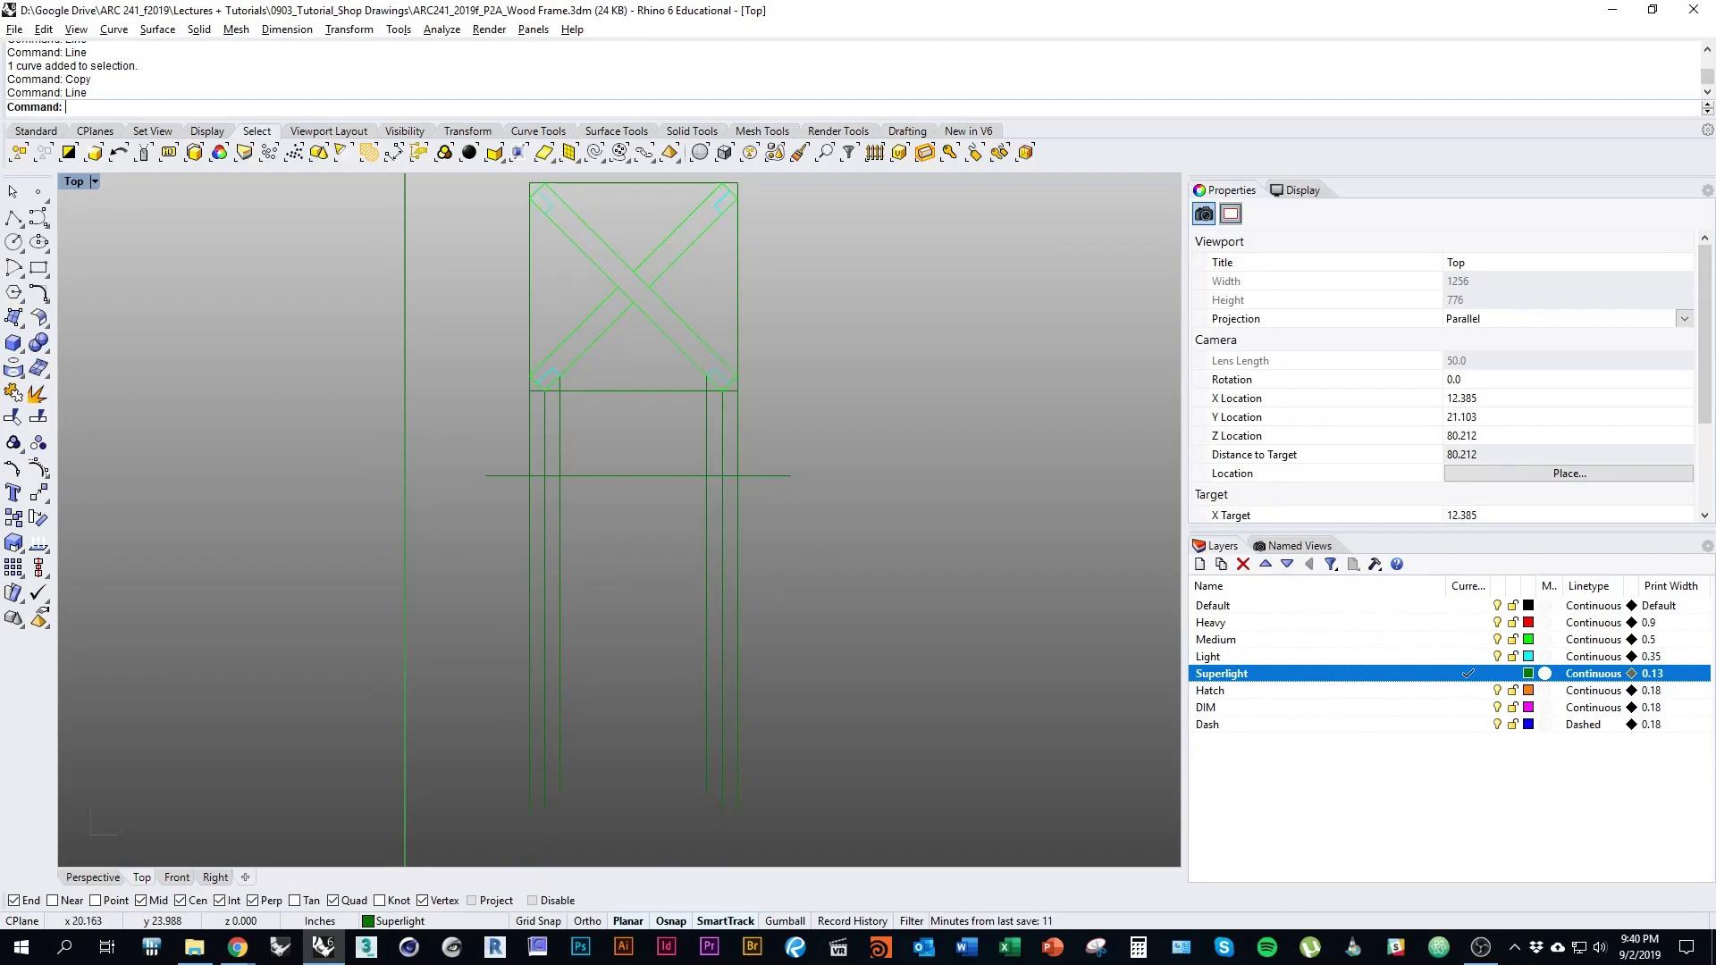
left_click(755, 475)
right_click_drag(652, 628, 653, 585)
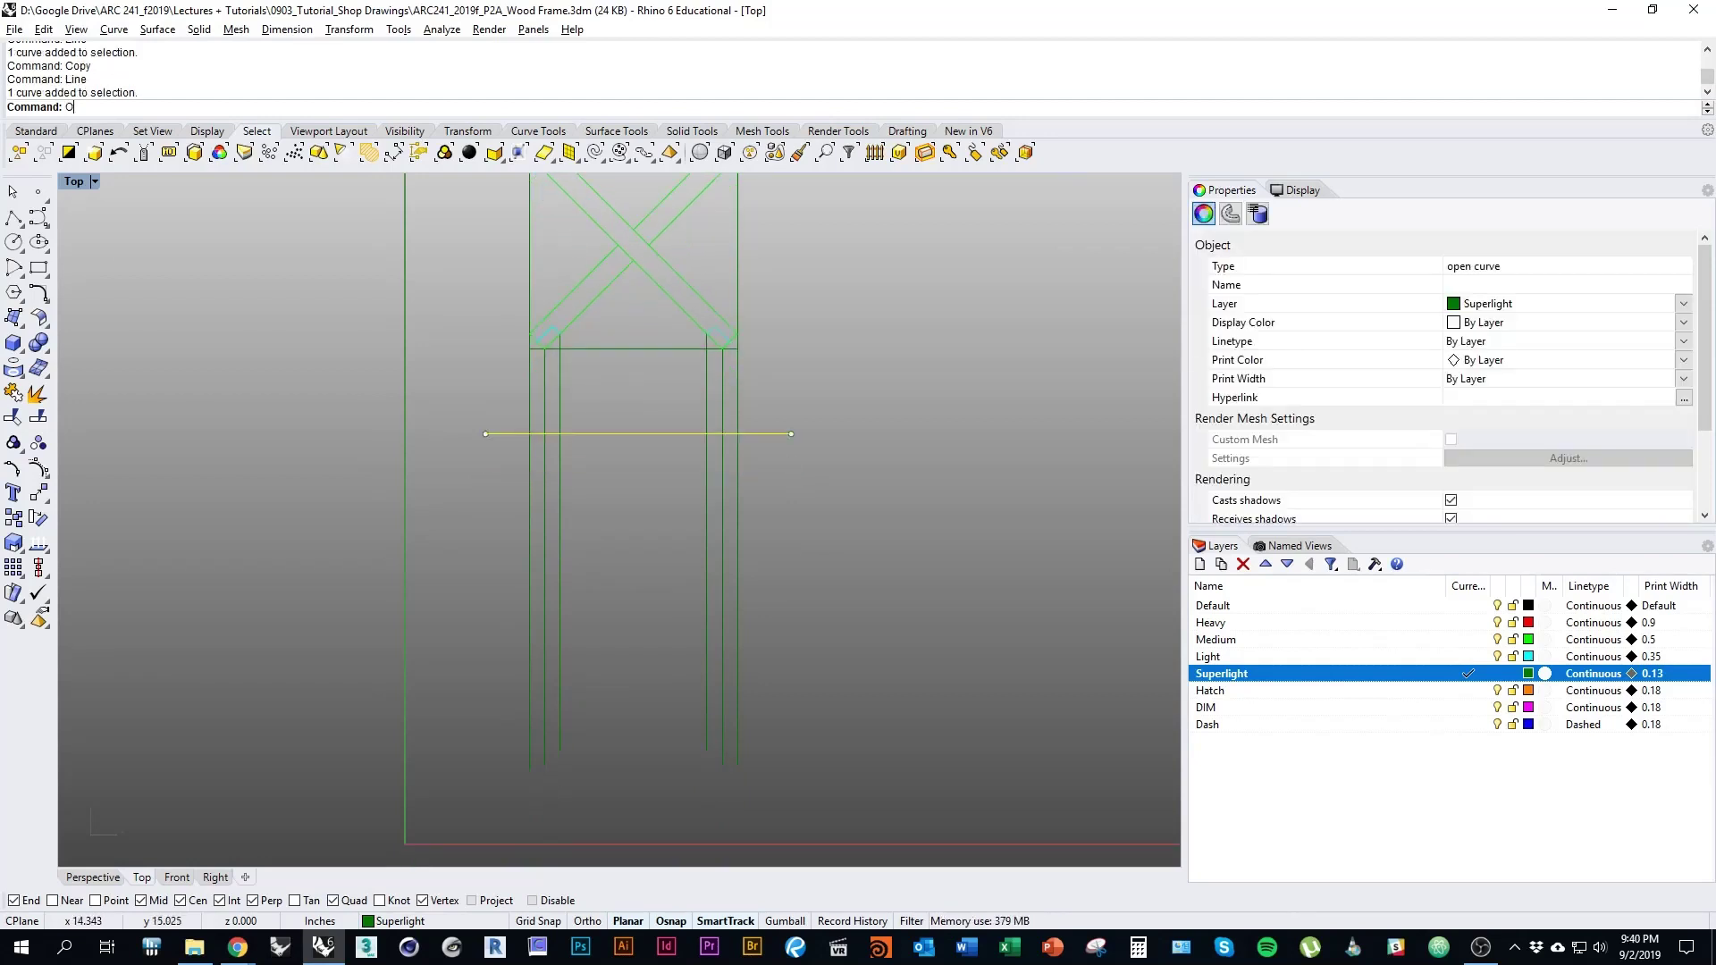
type("ffset")
key("Return")
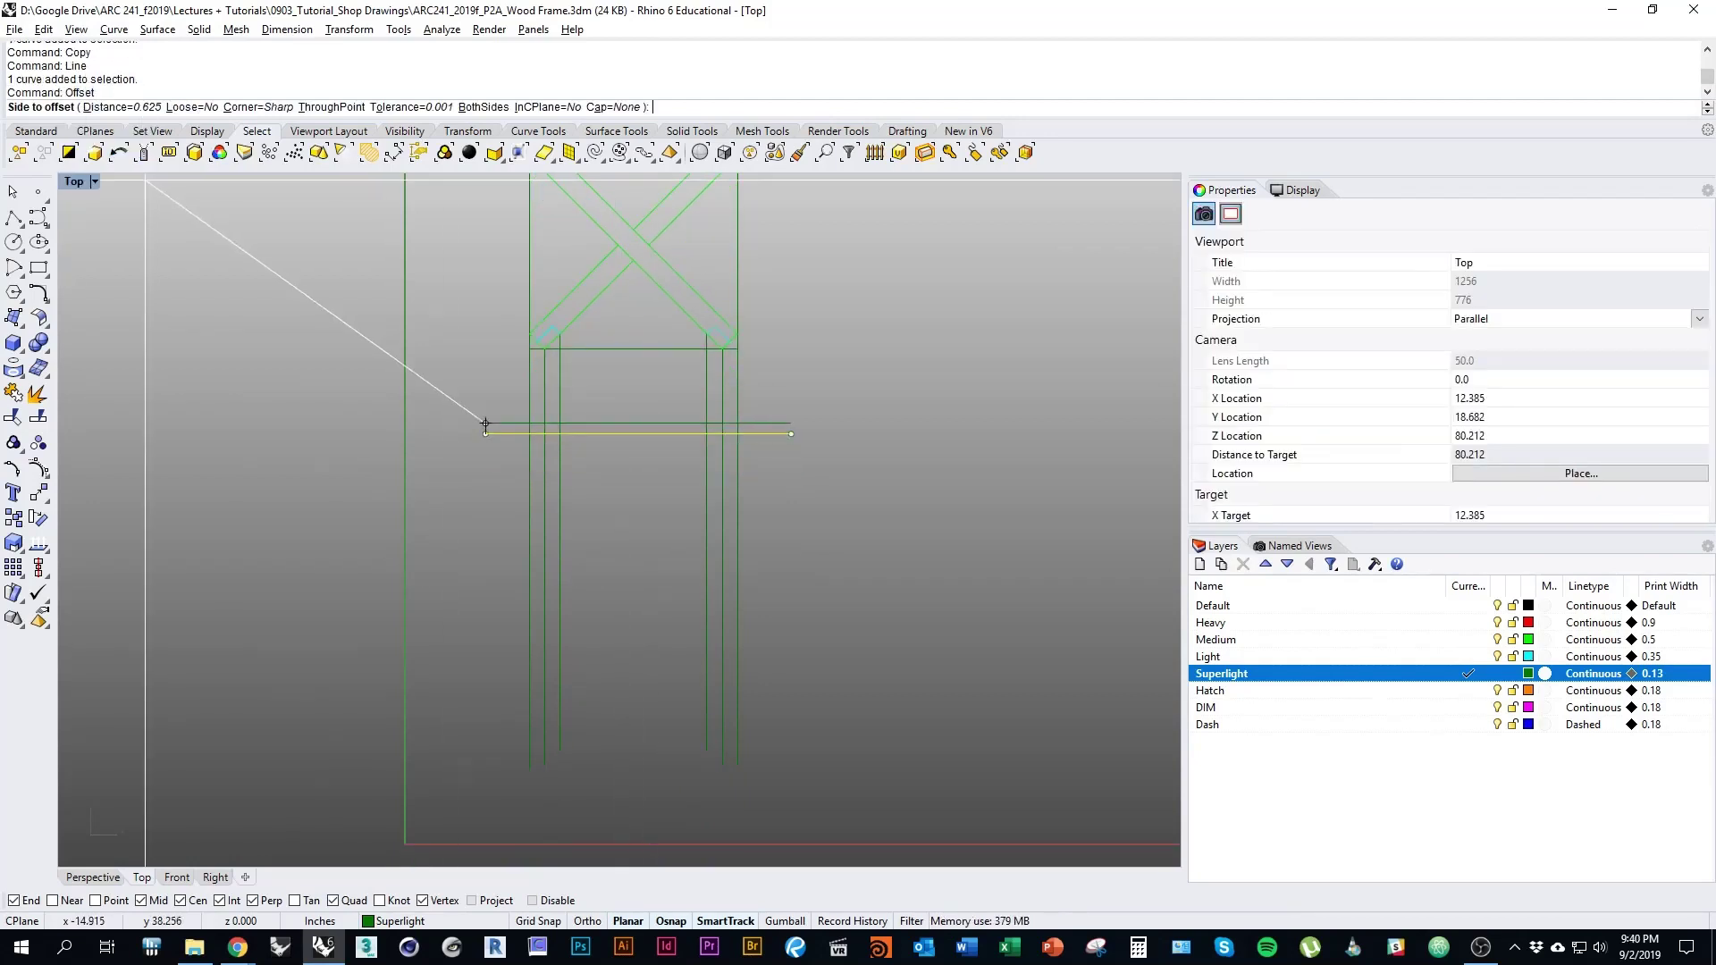
left_click(107, 106)
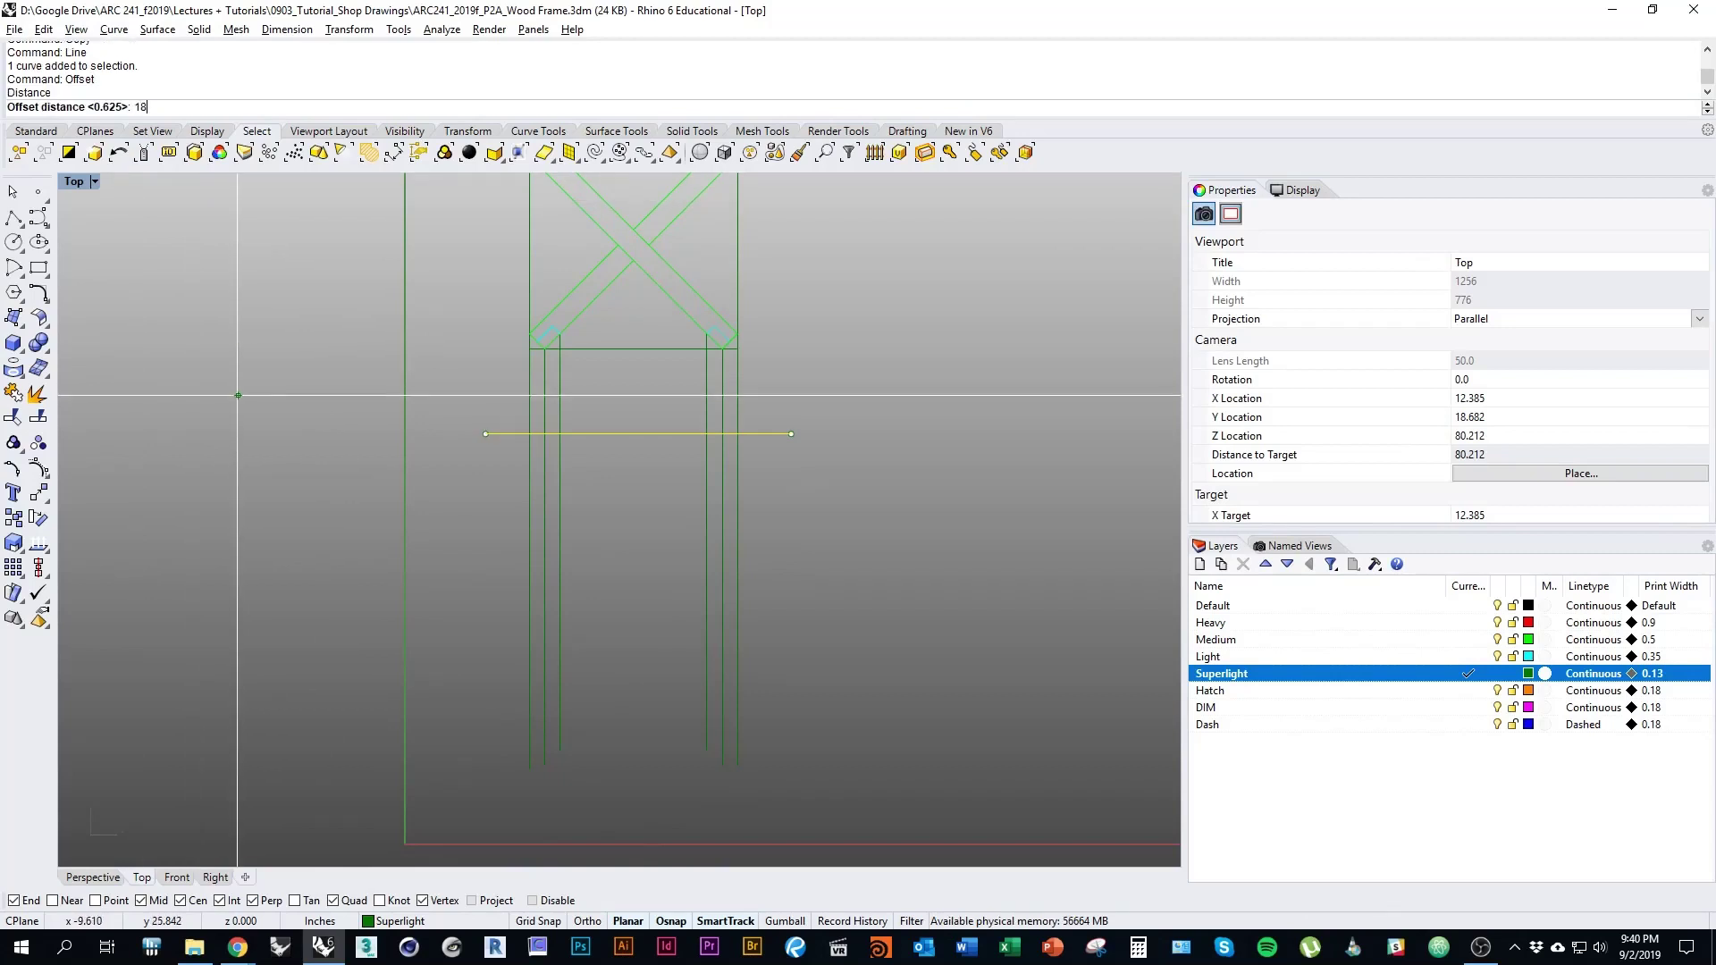
key("Return")
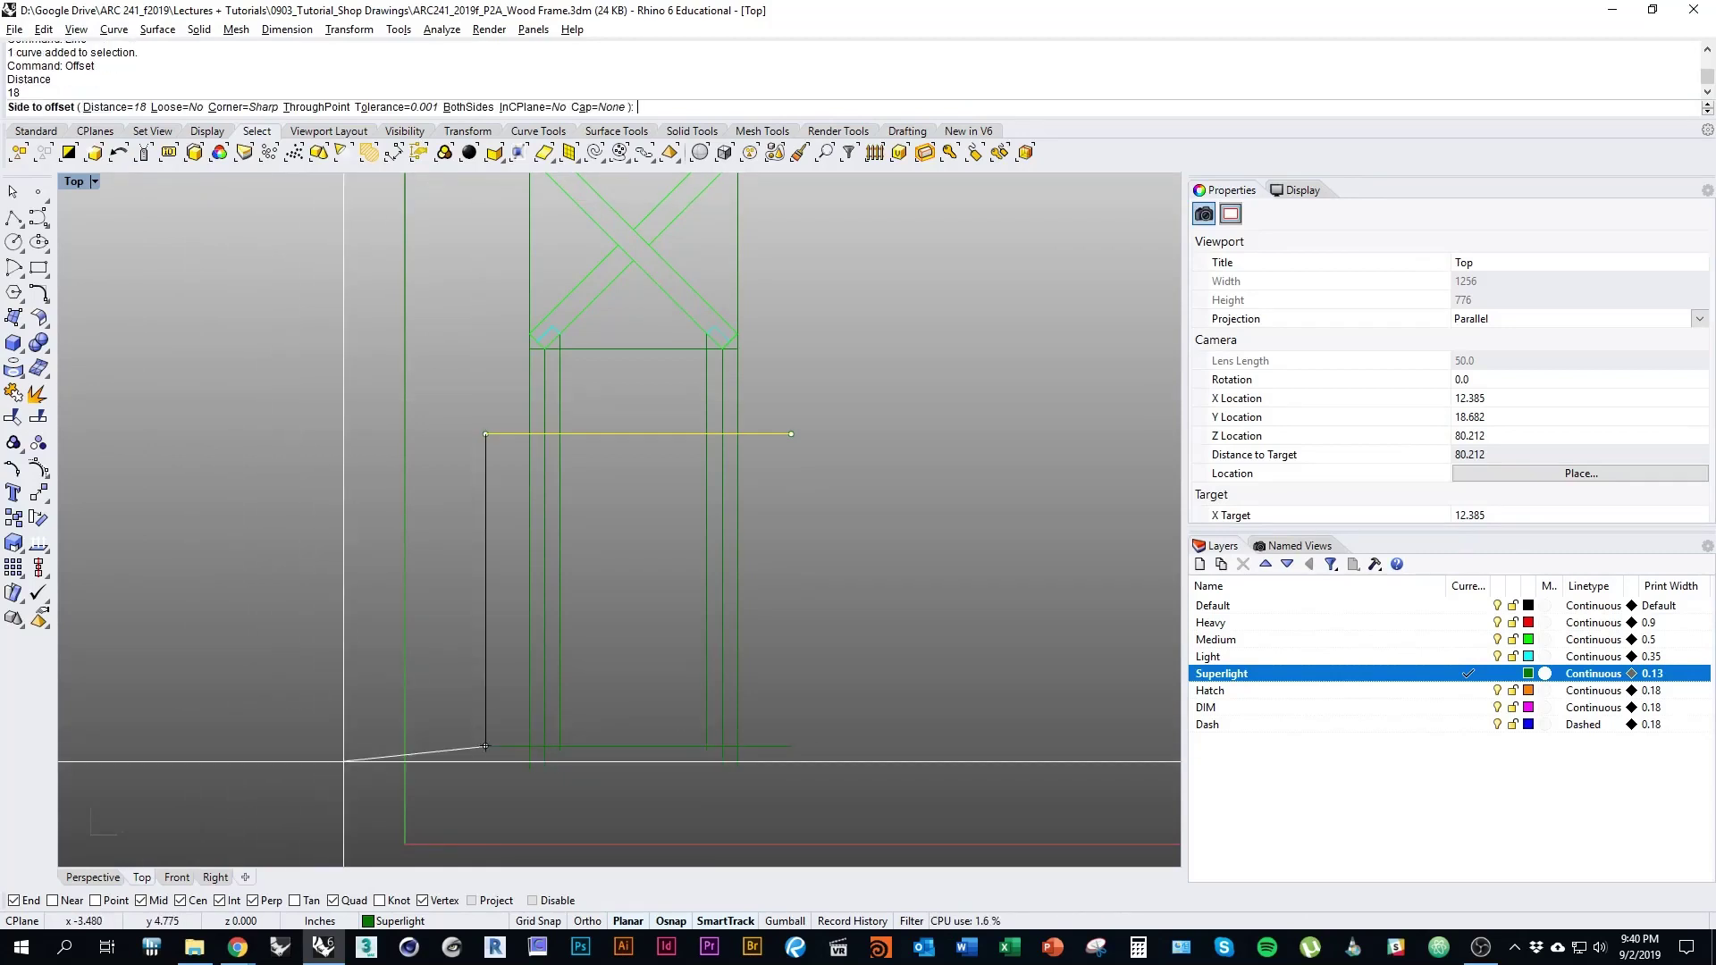
left_click(486, 746)
key("Escape")
right_click_drag(485, 746, 431, 707)
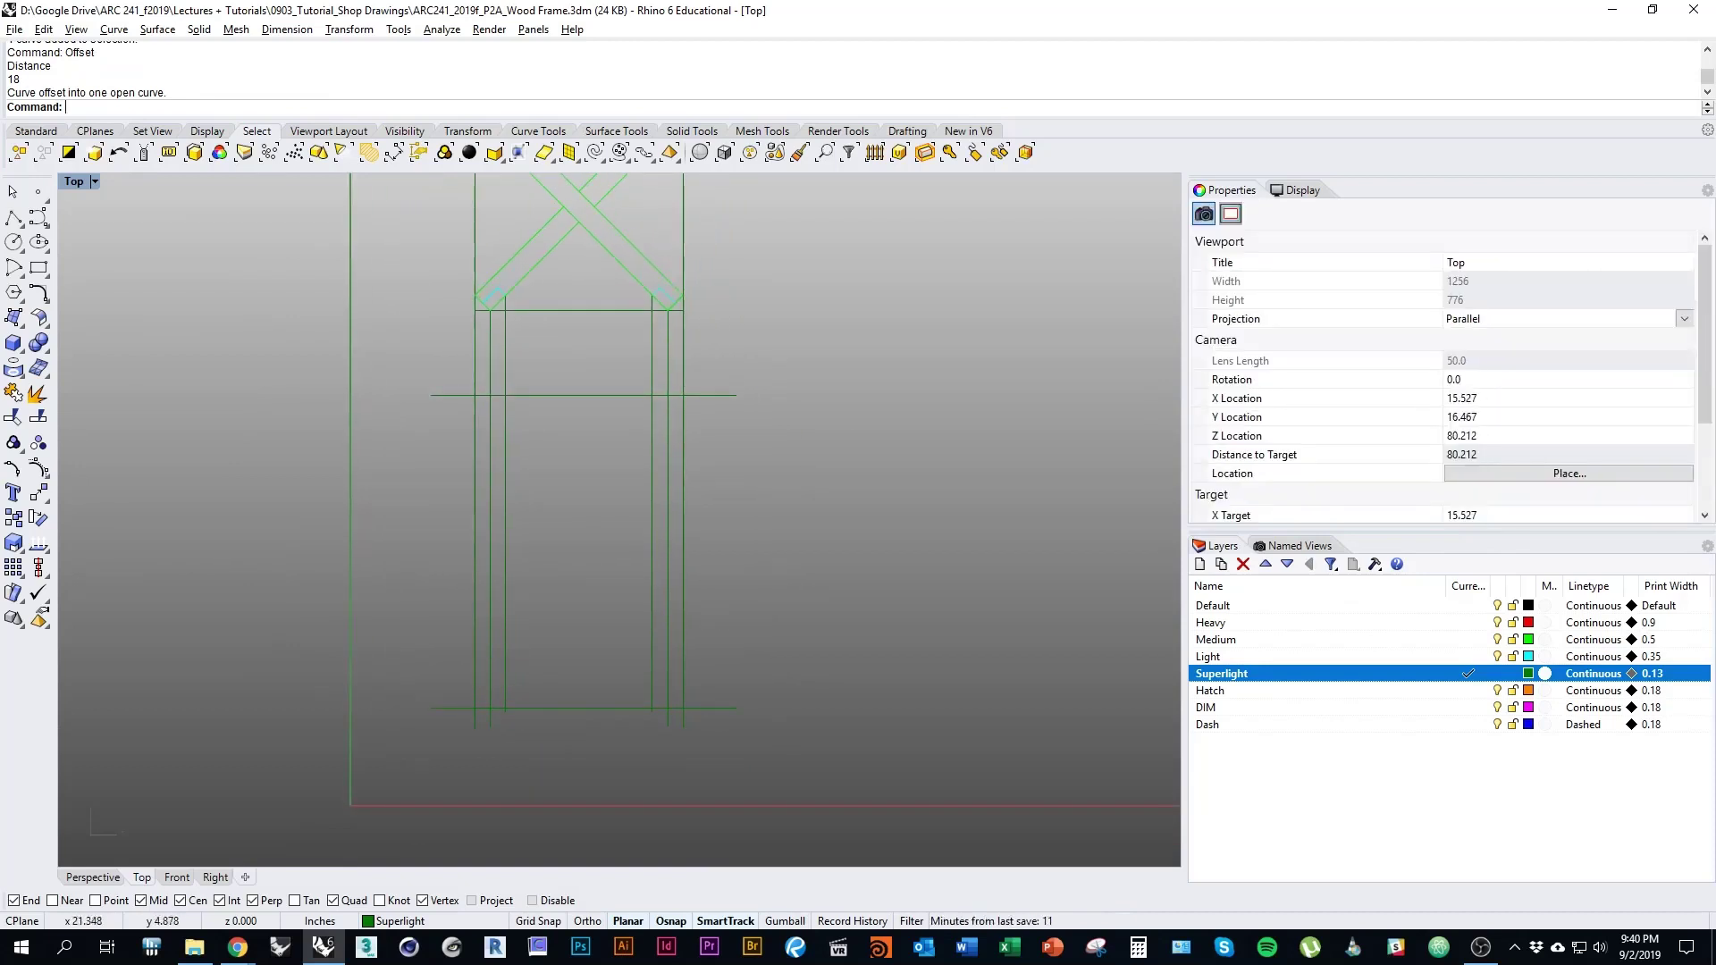
Offset the elevation's upper horizontal construction line 1.25 inches downward to mark the top member's thickness
right_click_drag(532, 511, 542, 567)
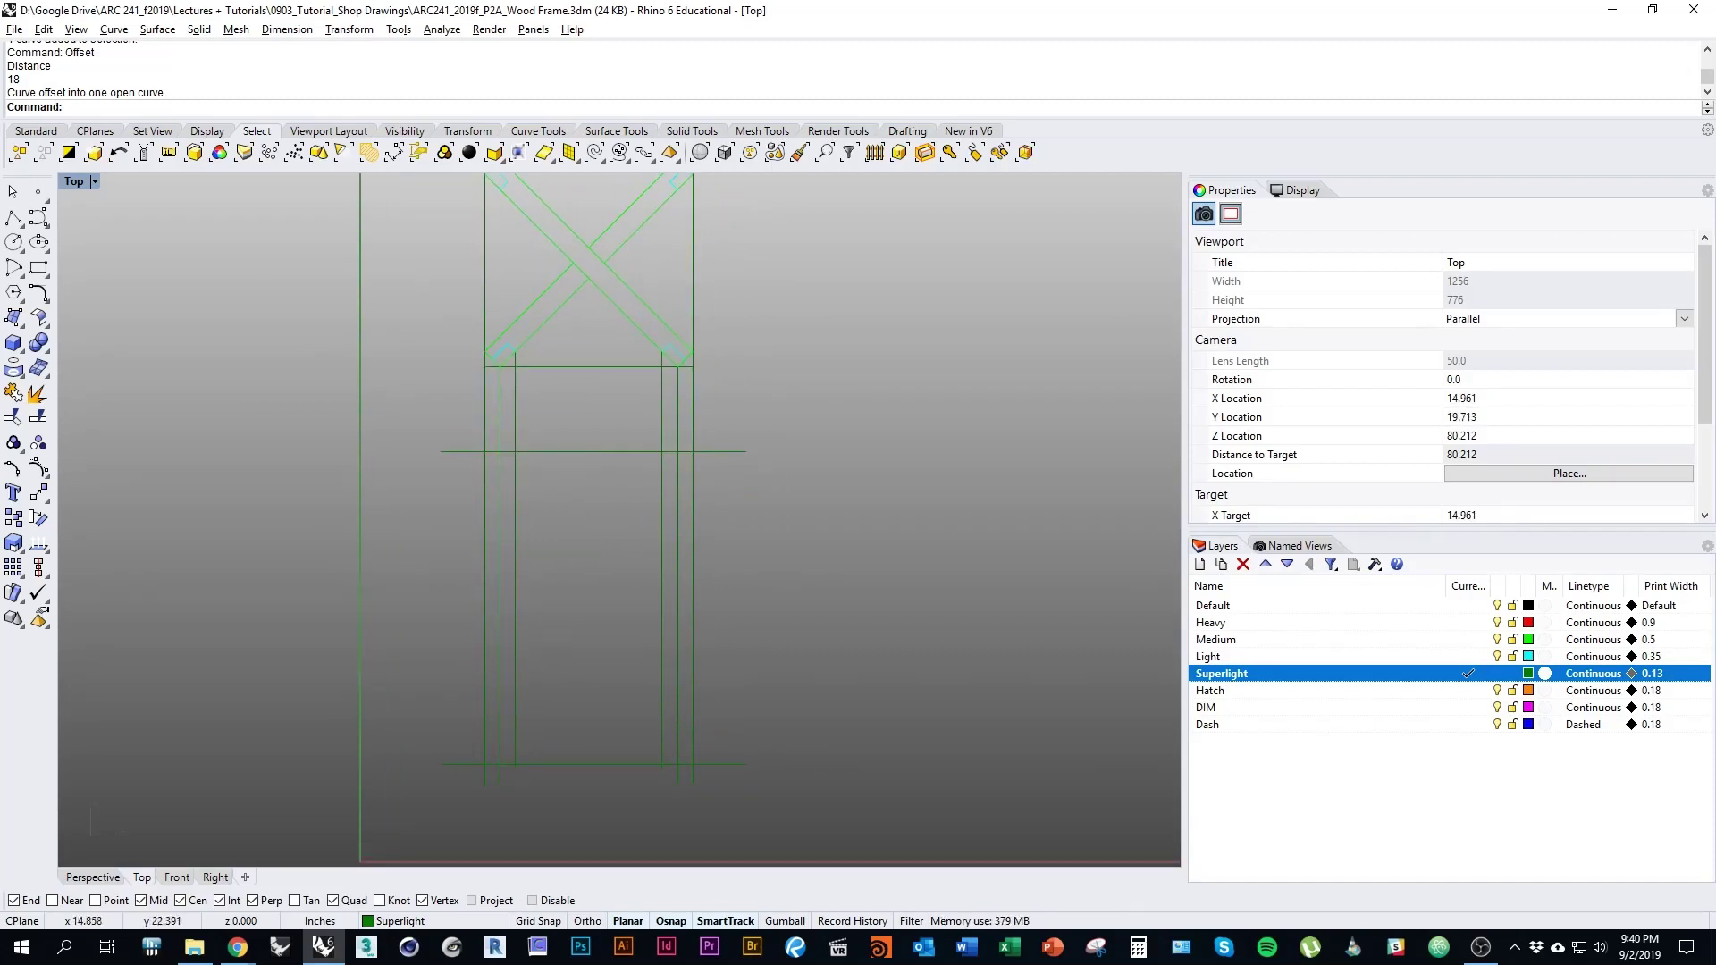
right_click_drag(581, 509, 644, 534)
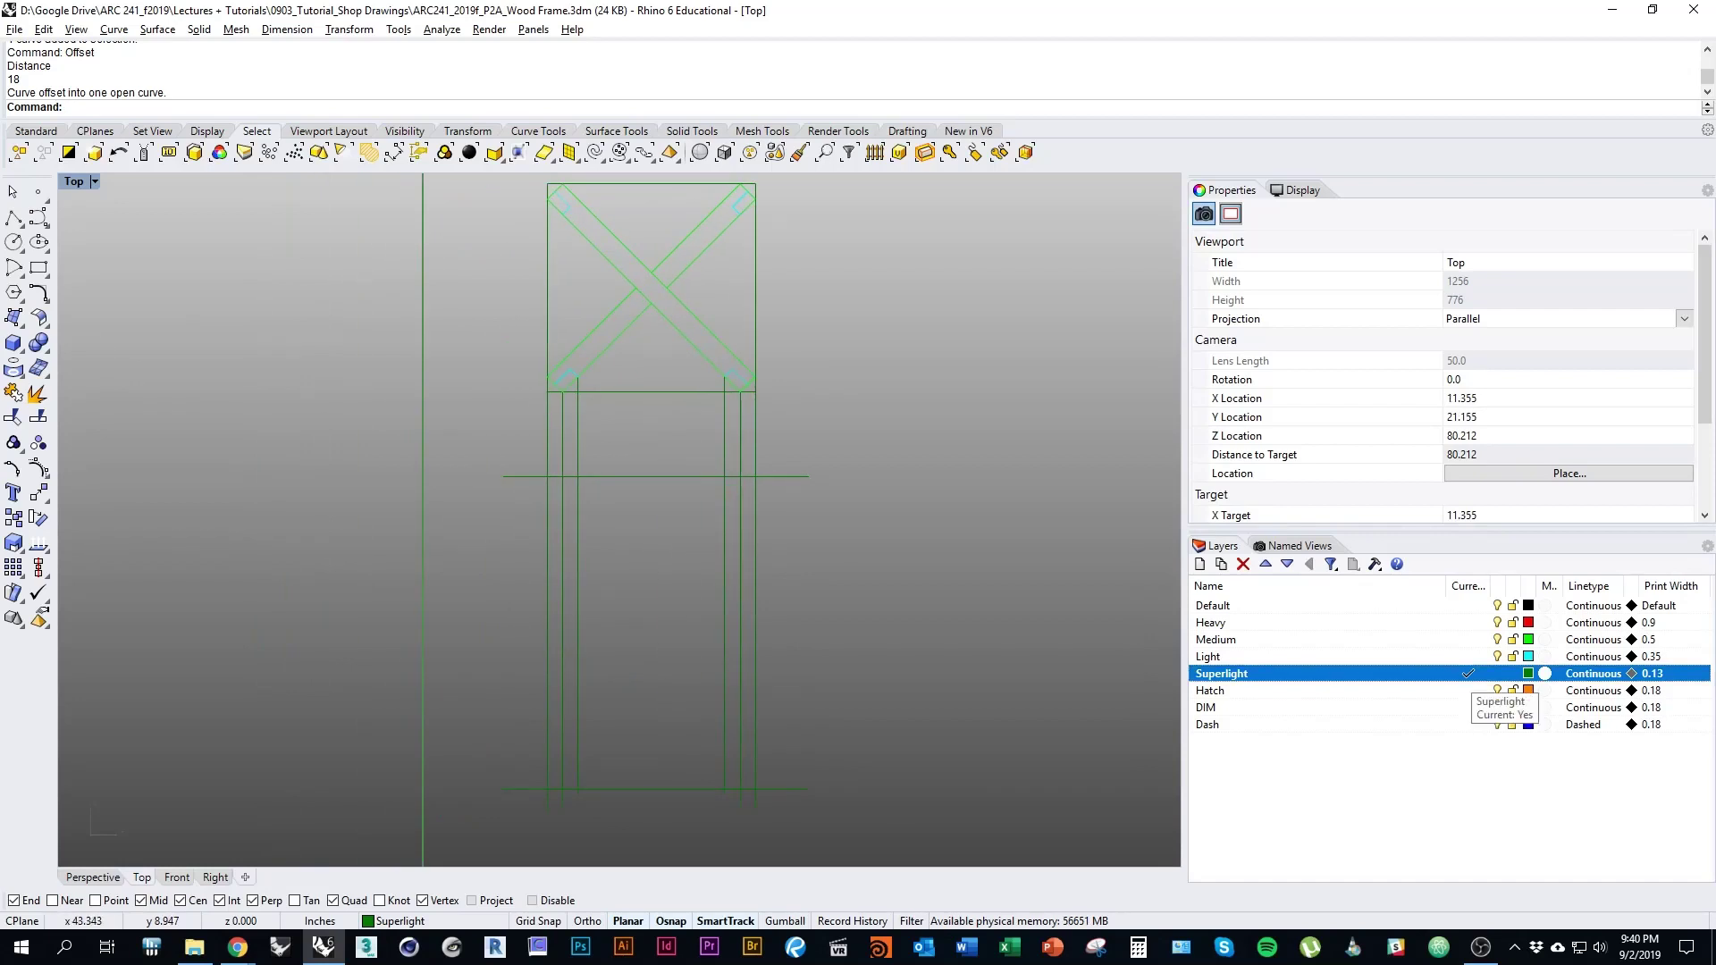
right_click_drag(834, 535, 871, 582)
left_click(859, 522)
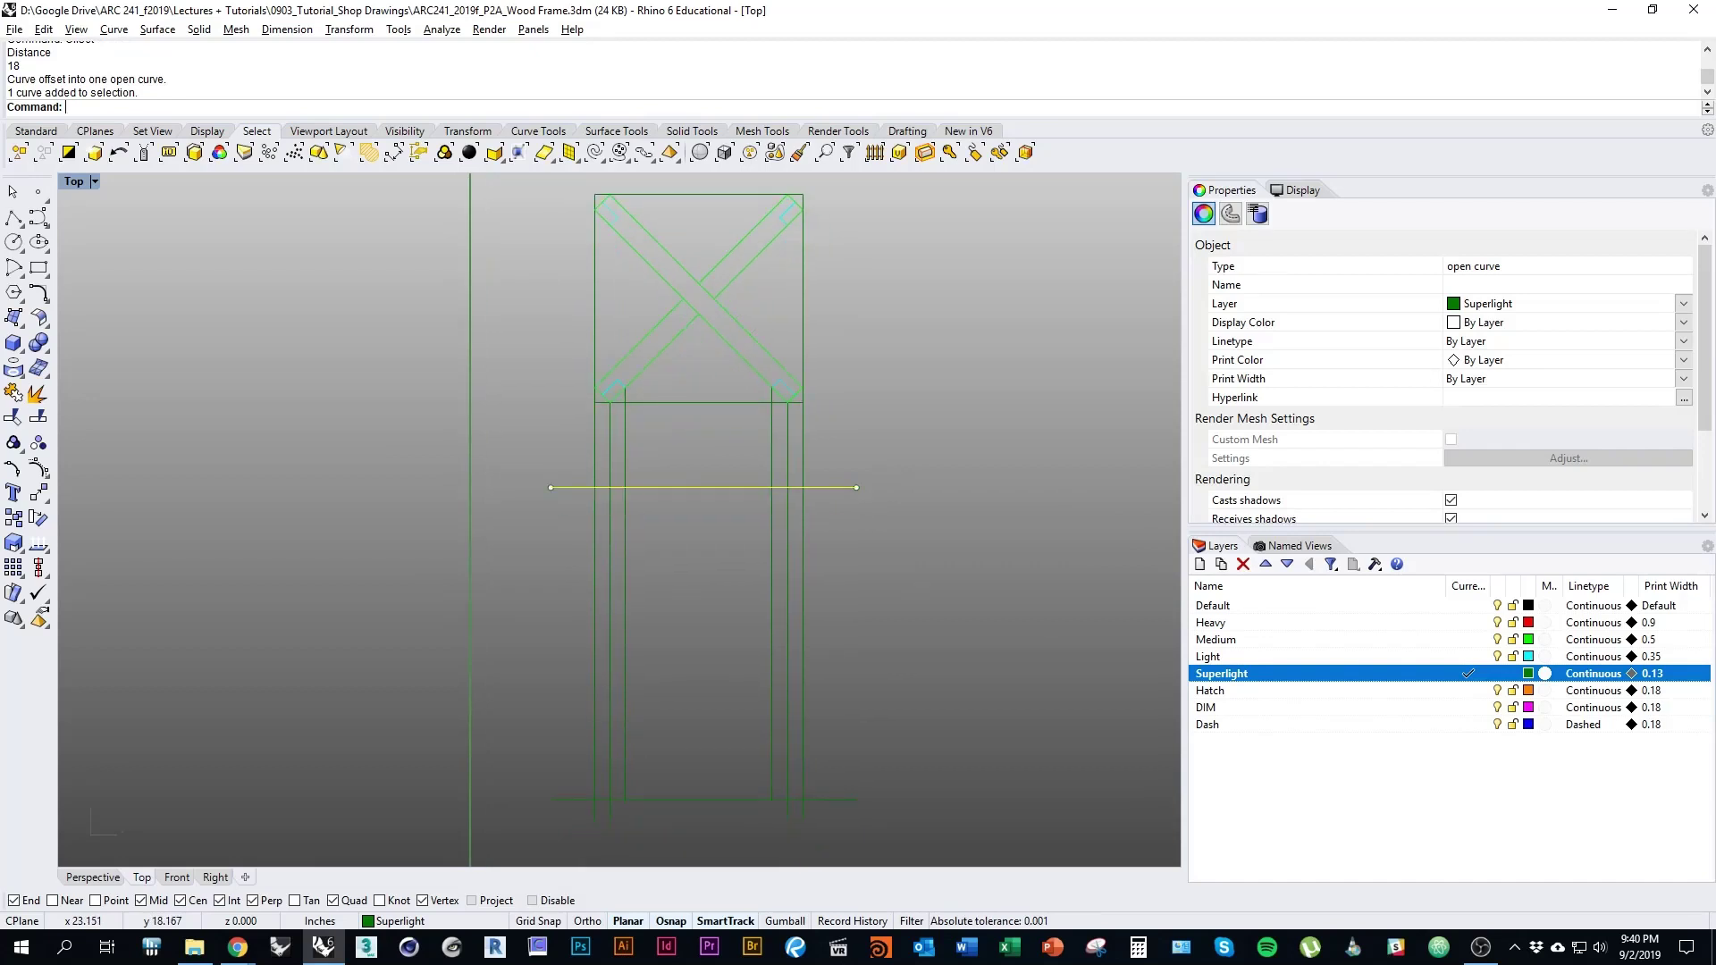
type("offset")
key("Return")
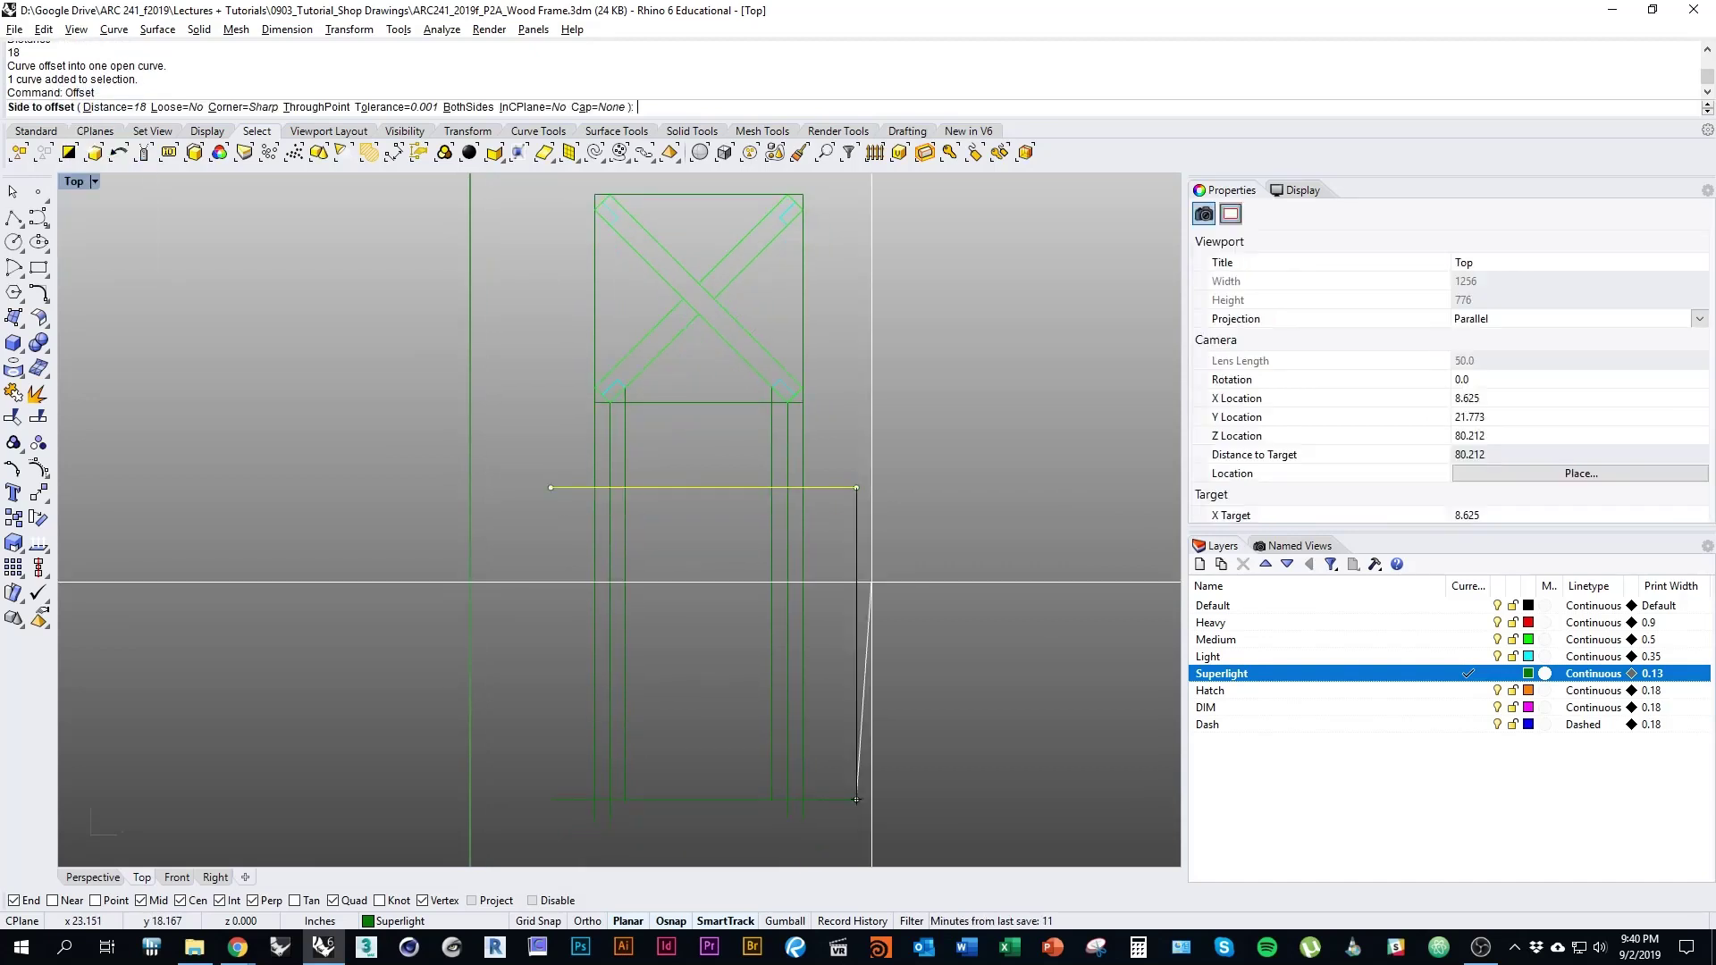
type("1.")
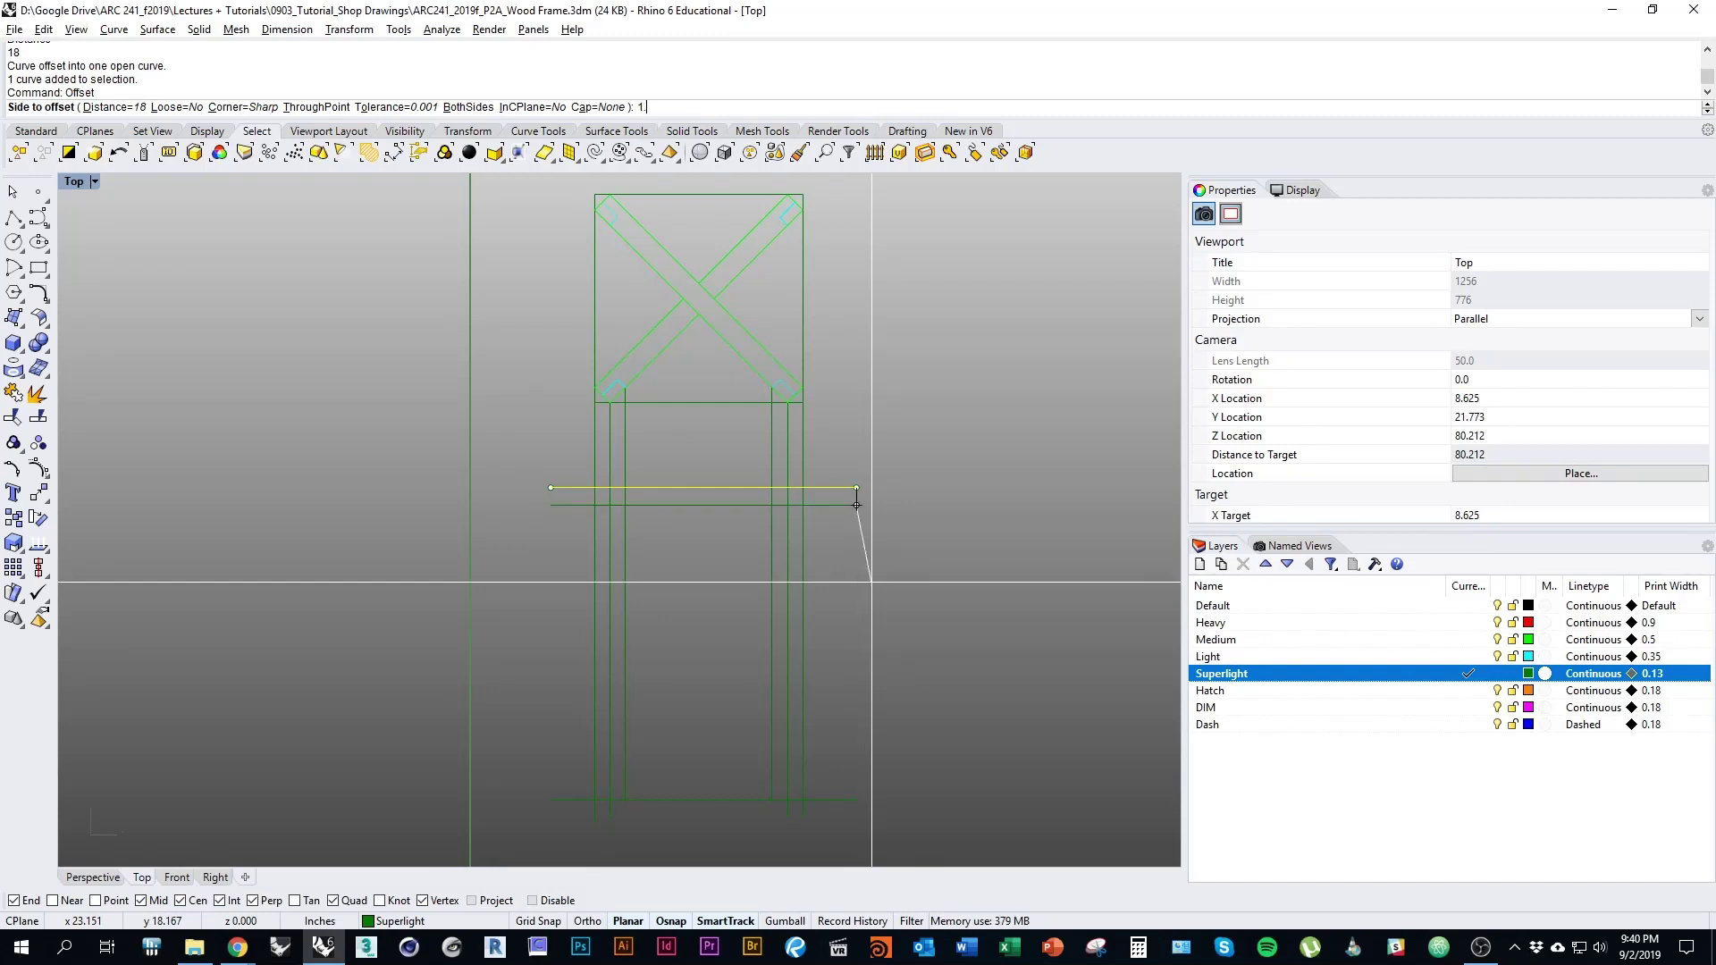
type("25")
key("Return")
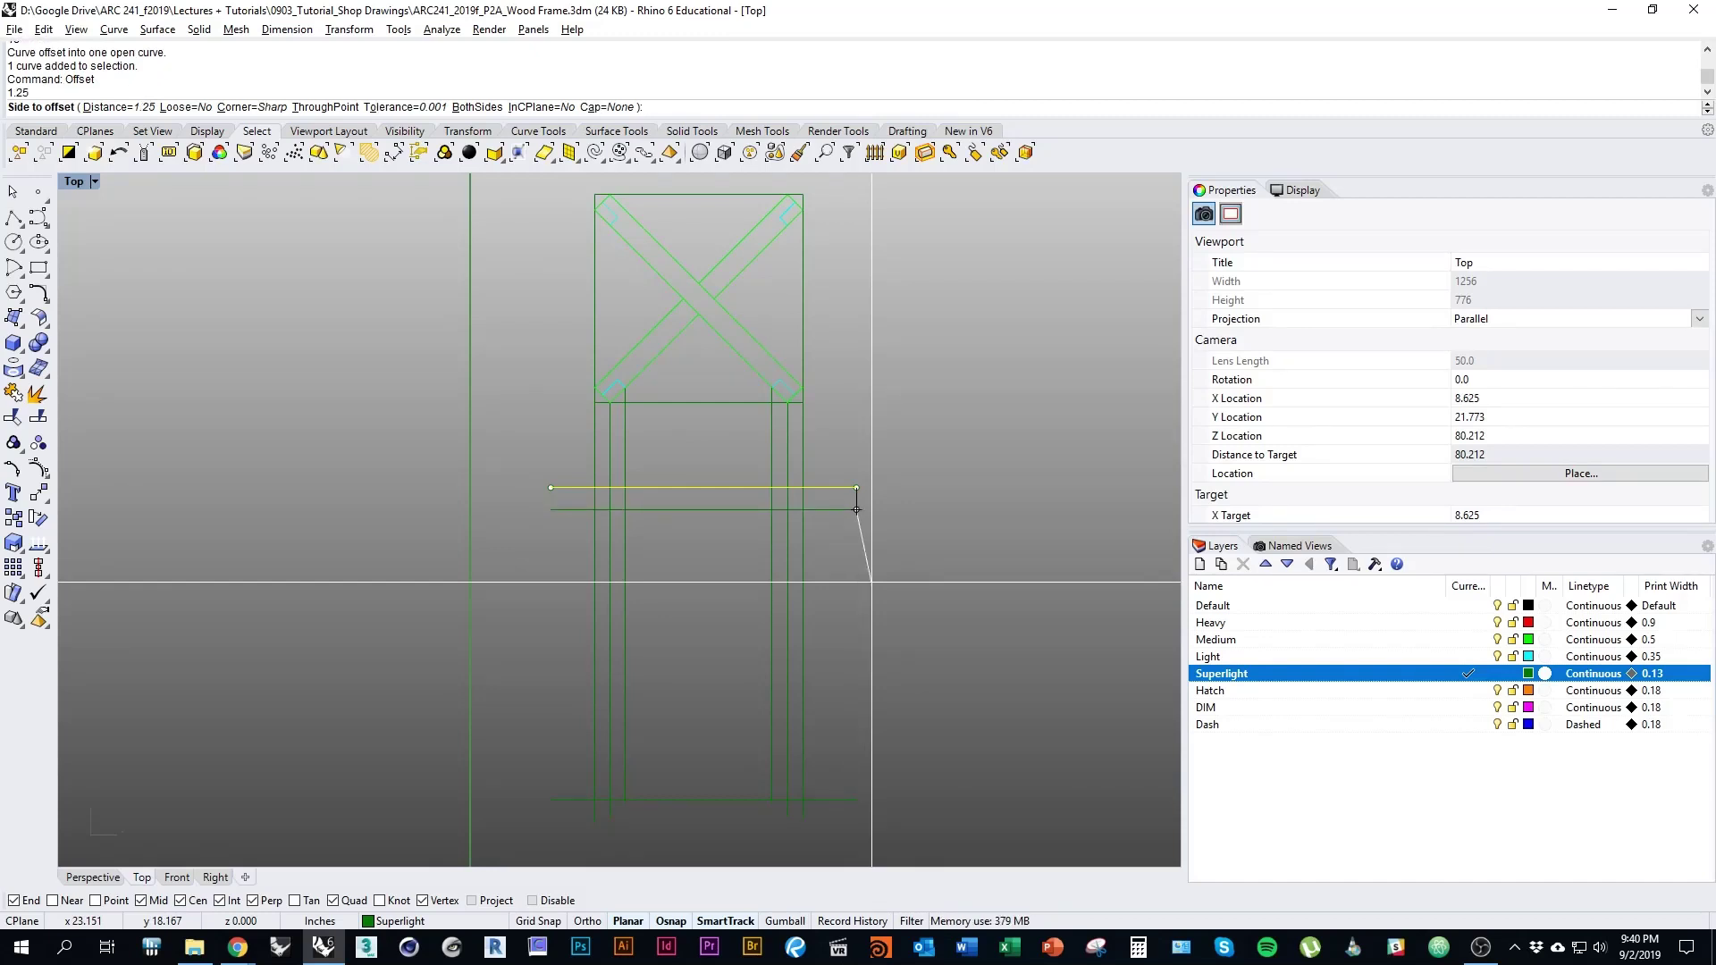
left_click(856, 509)
right_click_drag(856, 510, 900, 439)
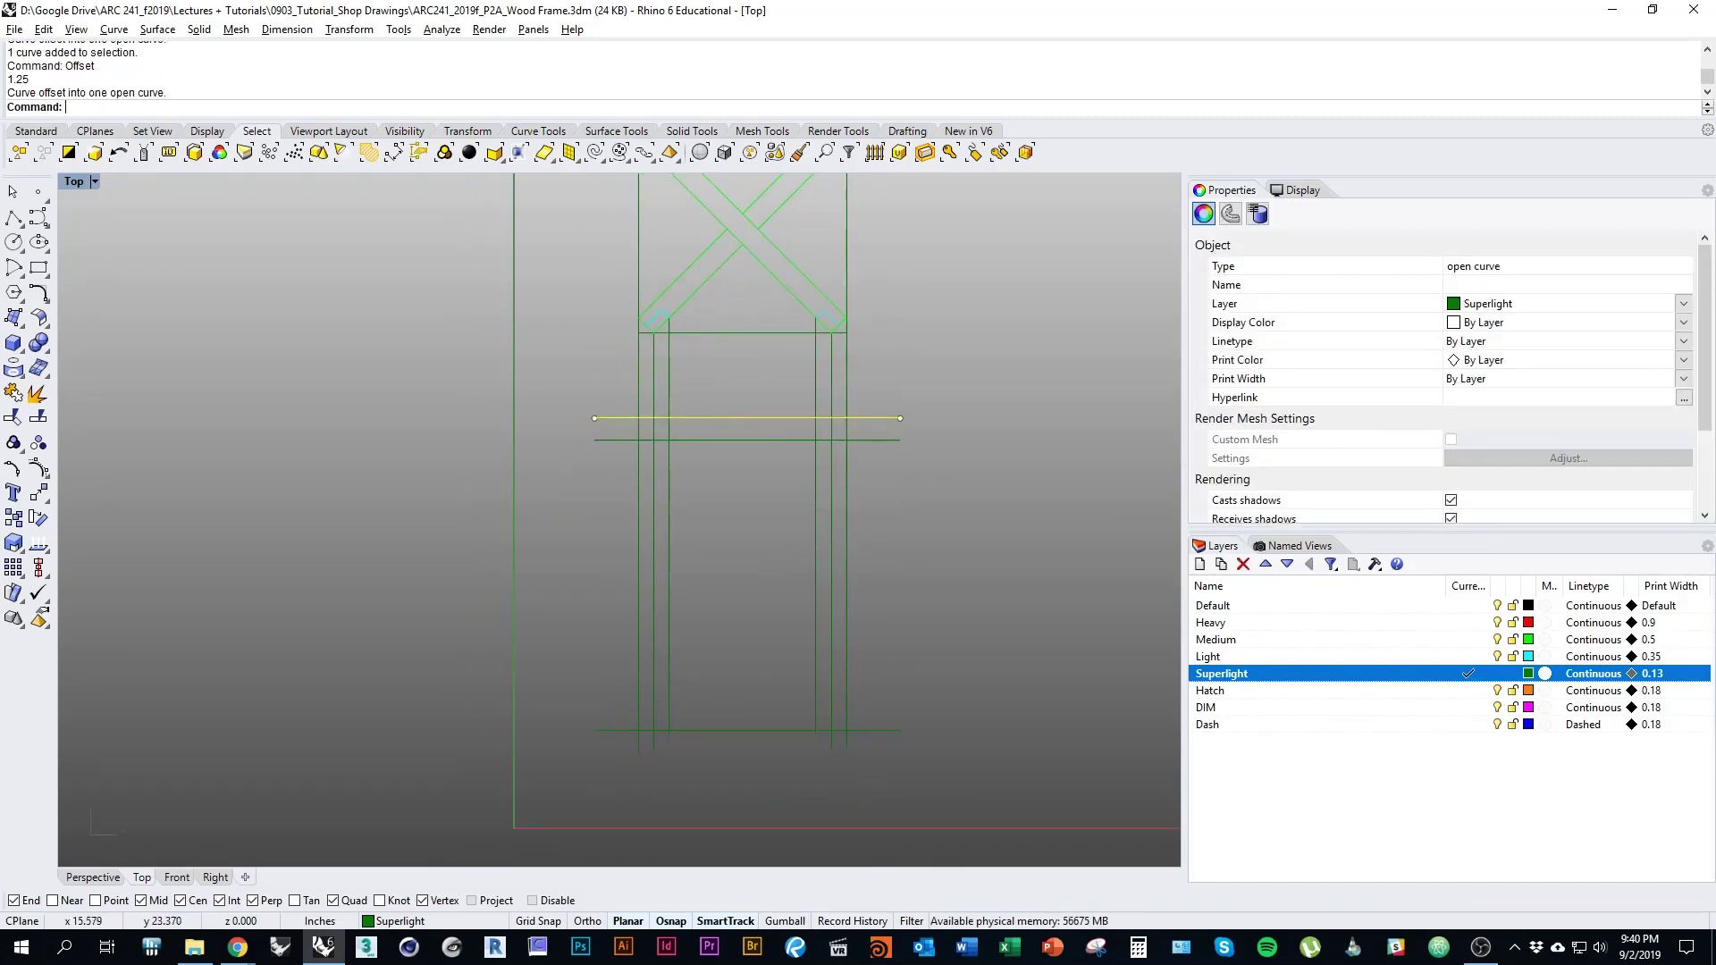
Offset the elevation's lowest horizontal construction line 1.25 inches upward to mark the bottom member's thickness
left_click(749, 729)
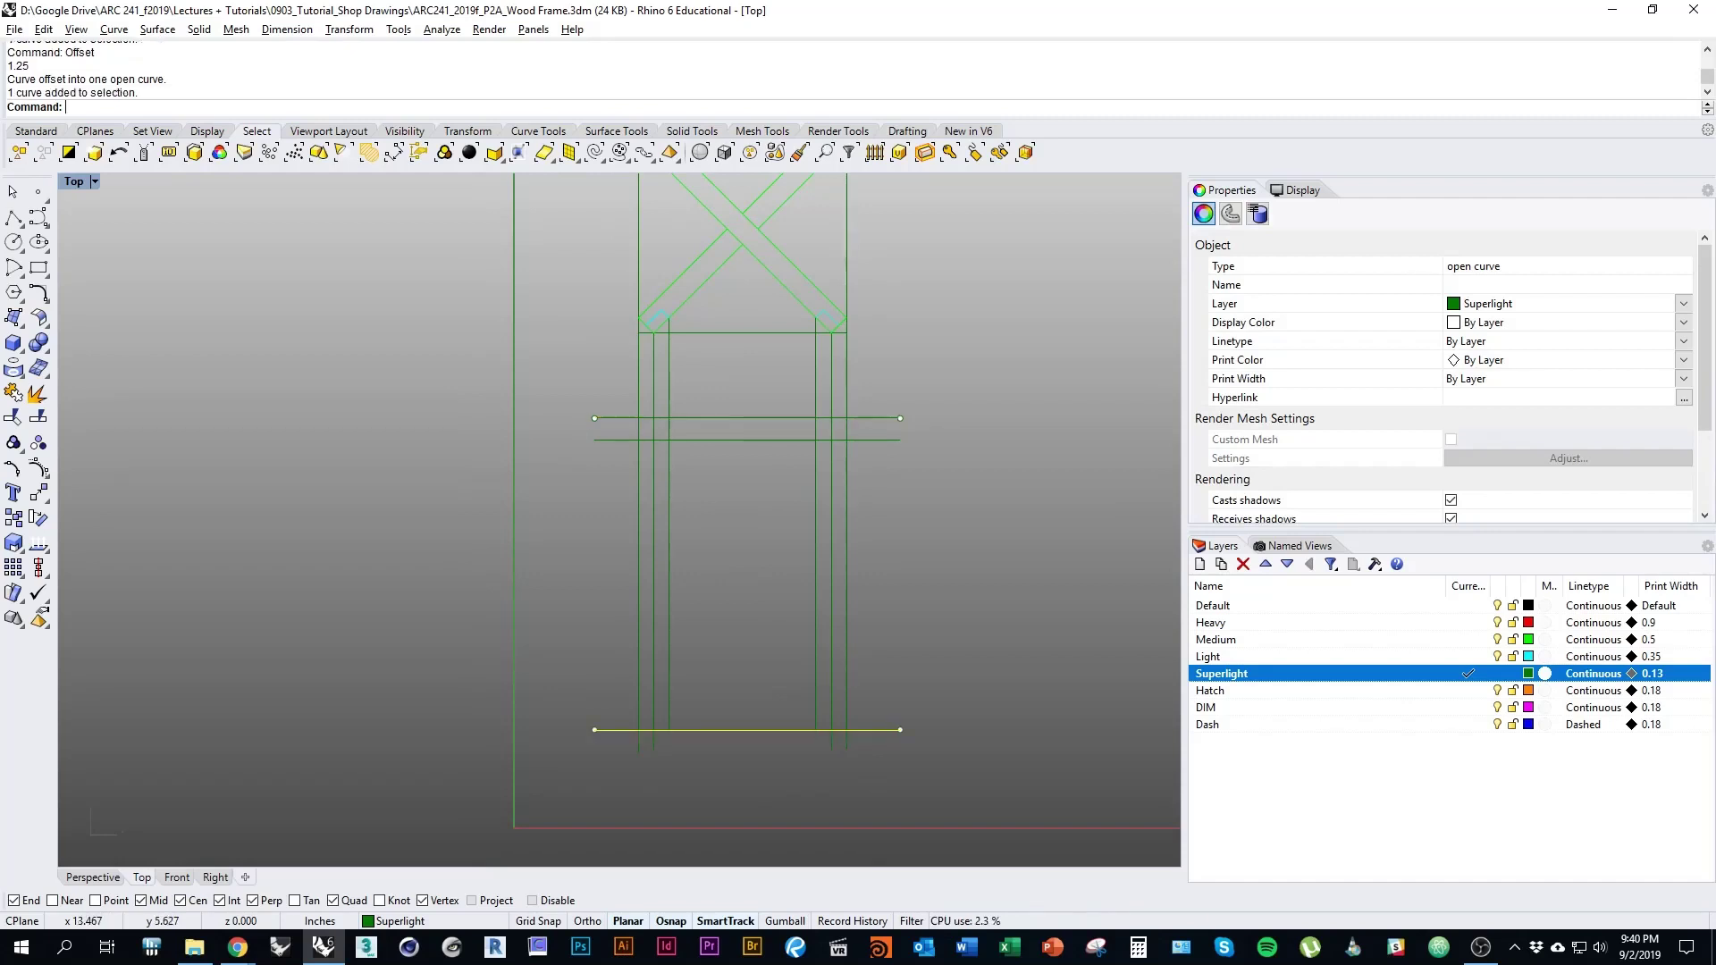
key("Return")
left_click(749, 562)
right_click_drag(733, 634, 729, 691)
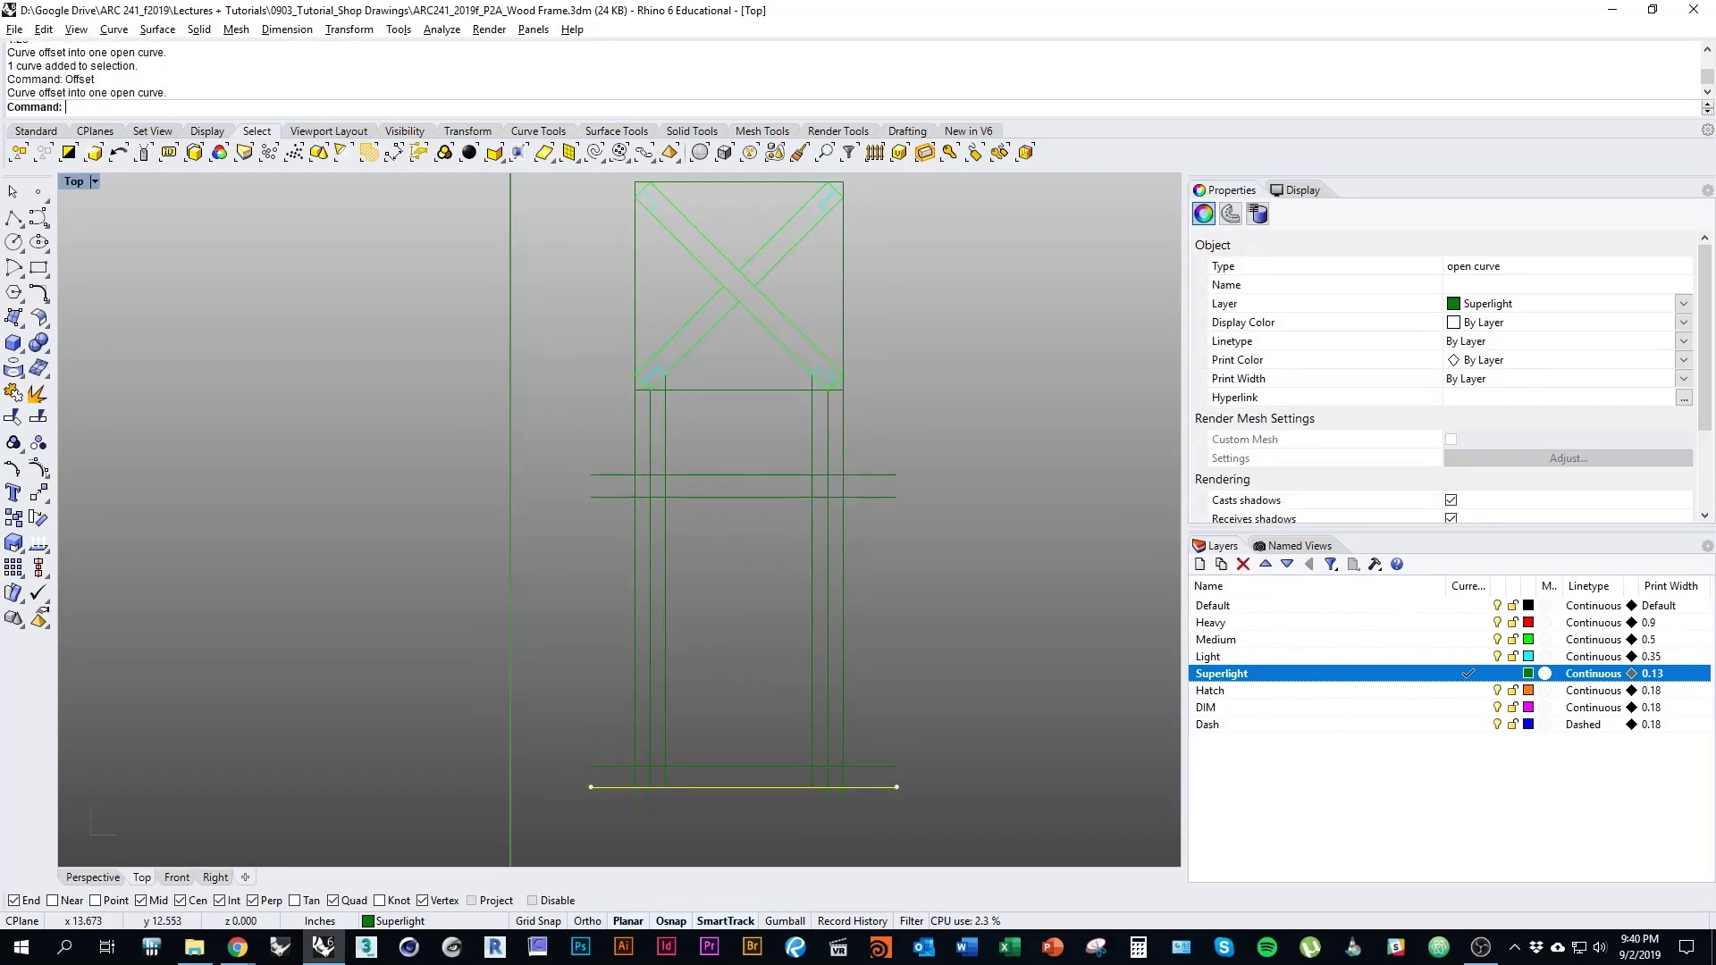
key("Escape")
right_click_drag(712, 773, 714, 736)
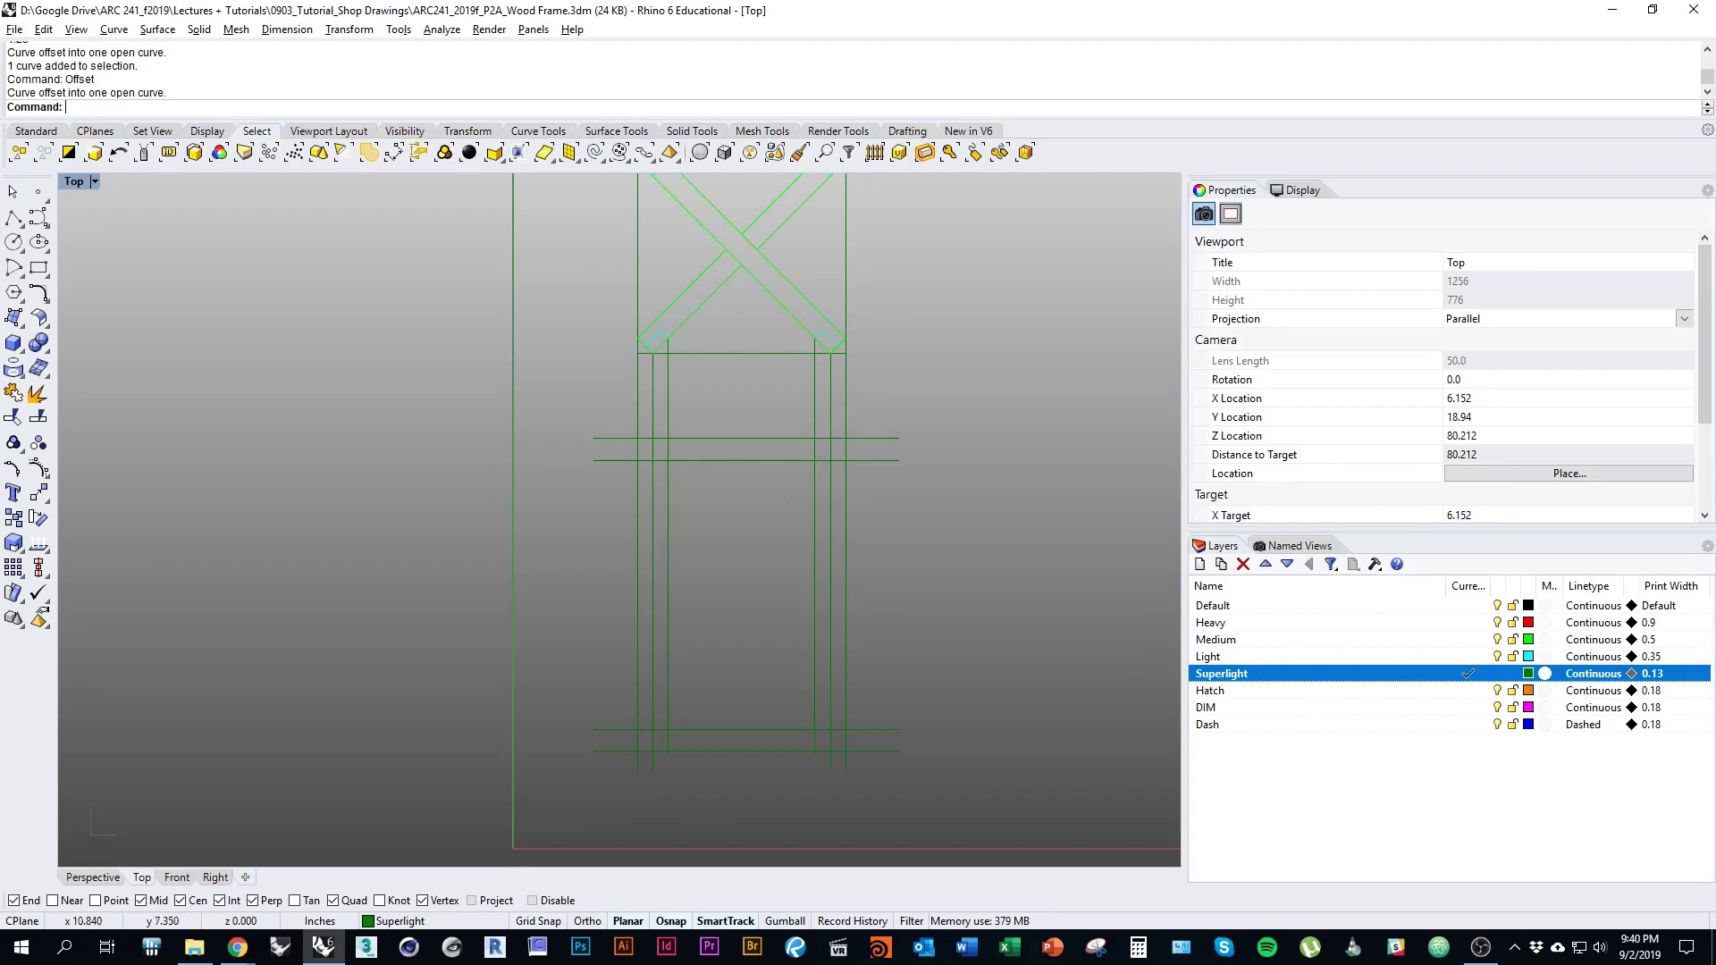
Make Medium the current layer and lock the Superlight layer
right_click_drag(743, 644, 687, 659)
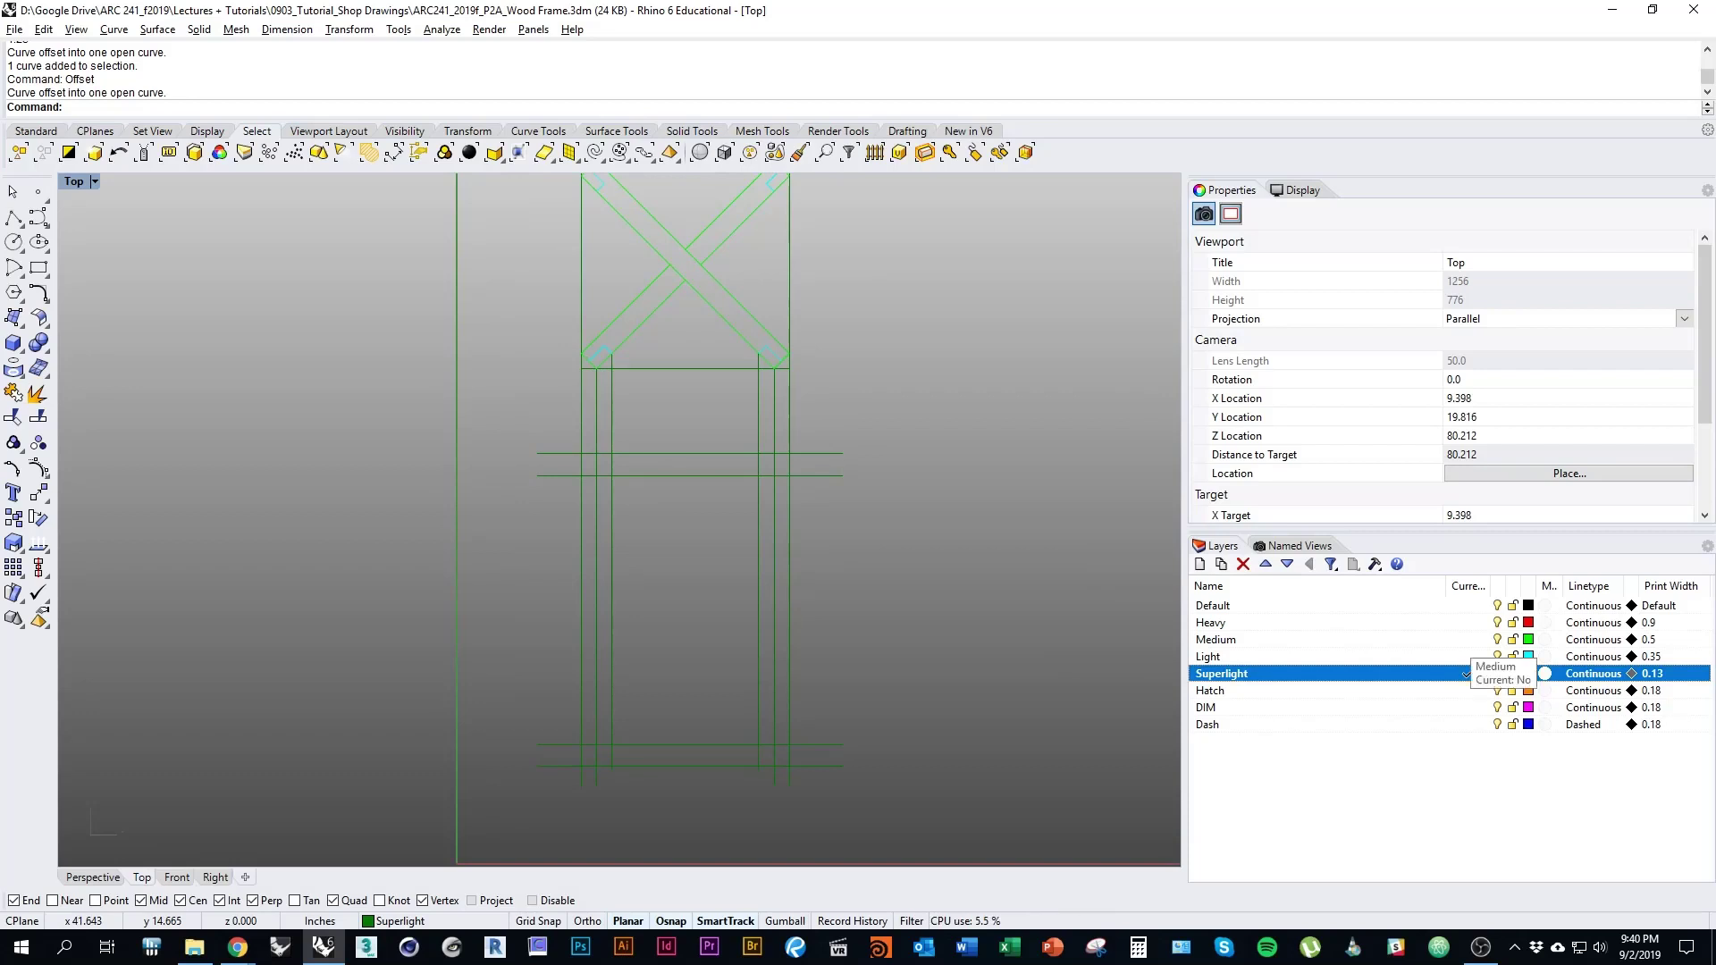
left_click(1467, 640)
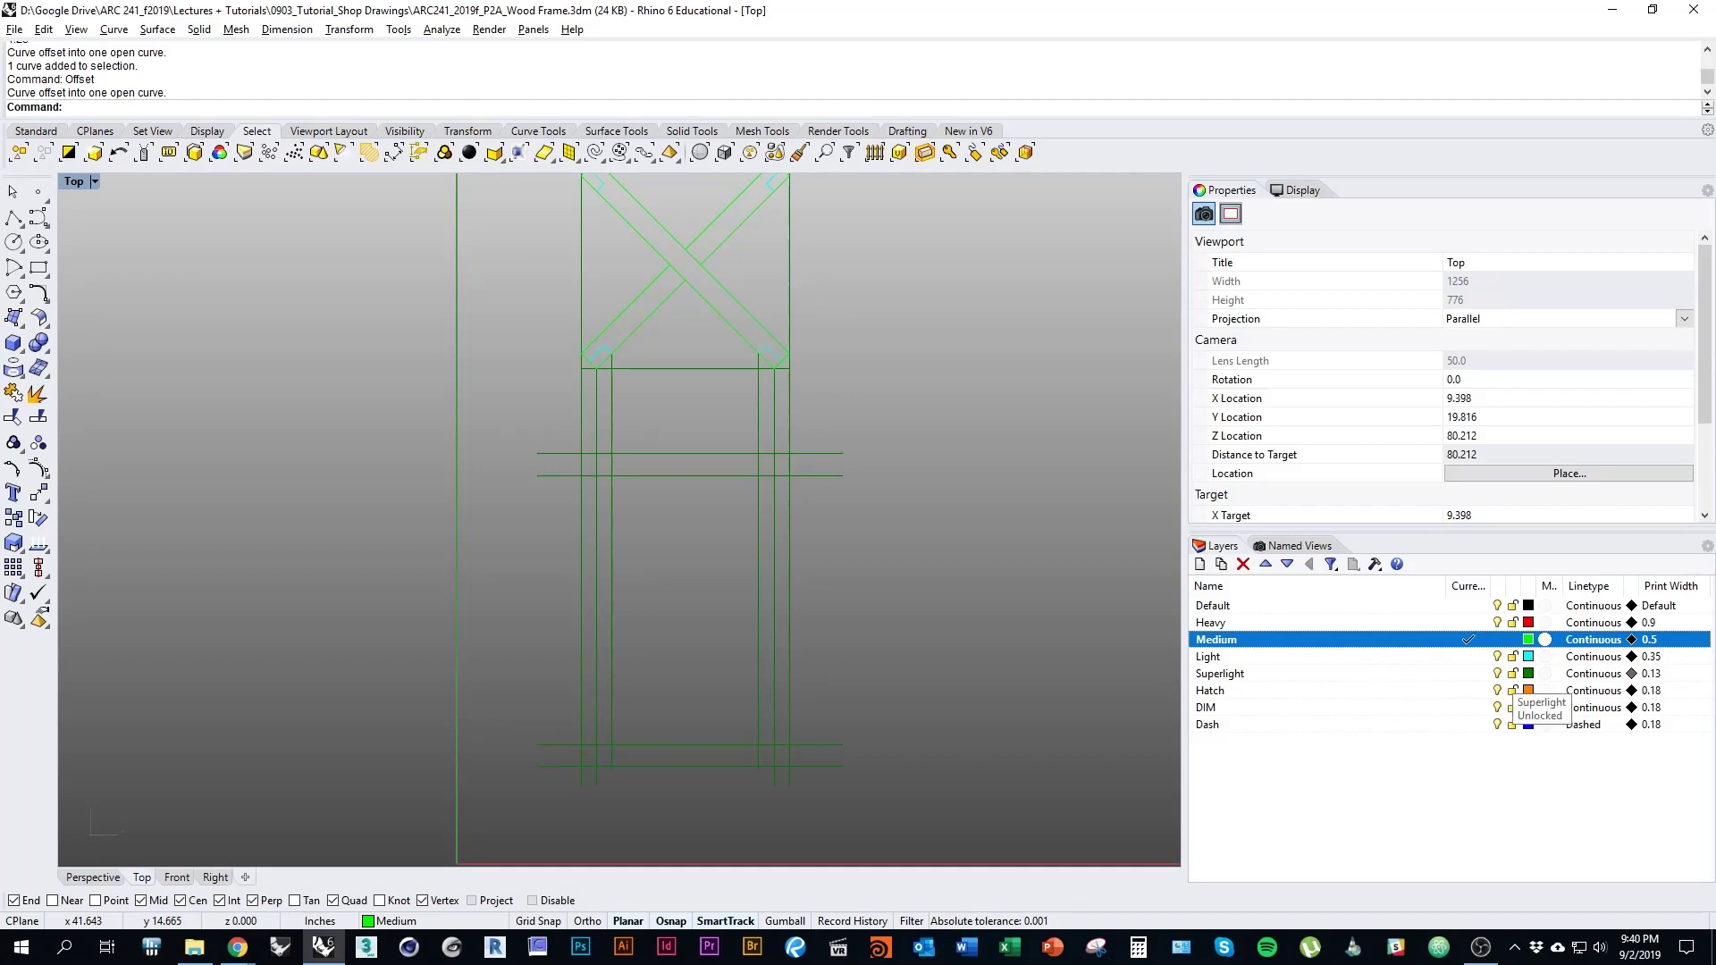
left_click(1512, 674)
Draw the top and right edges of the elevation outline as lines between the outermost construction line intersections
right_click_drag(898, 713, 947, 734)
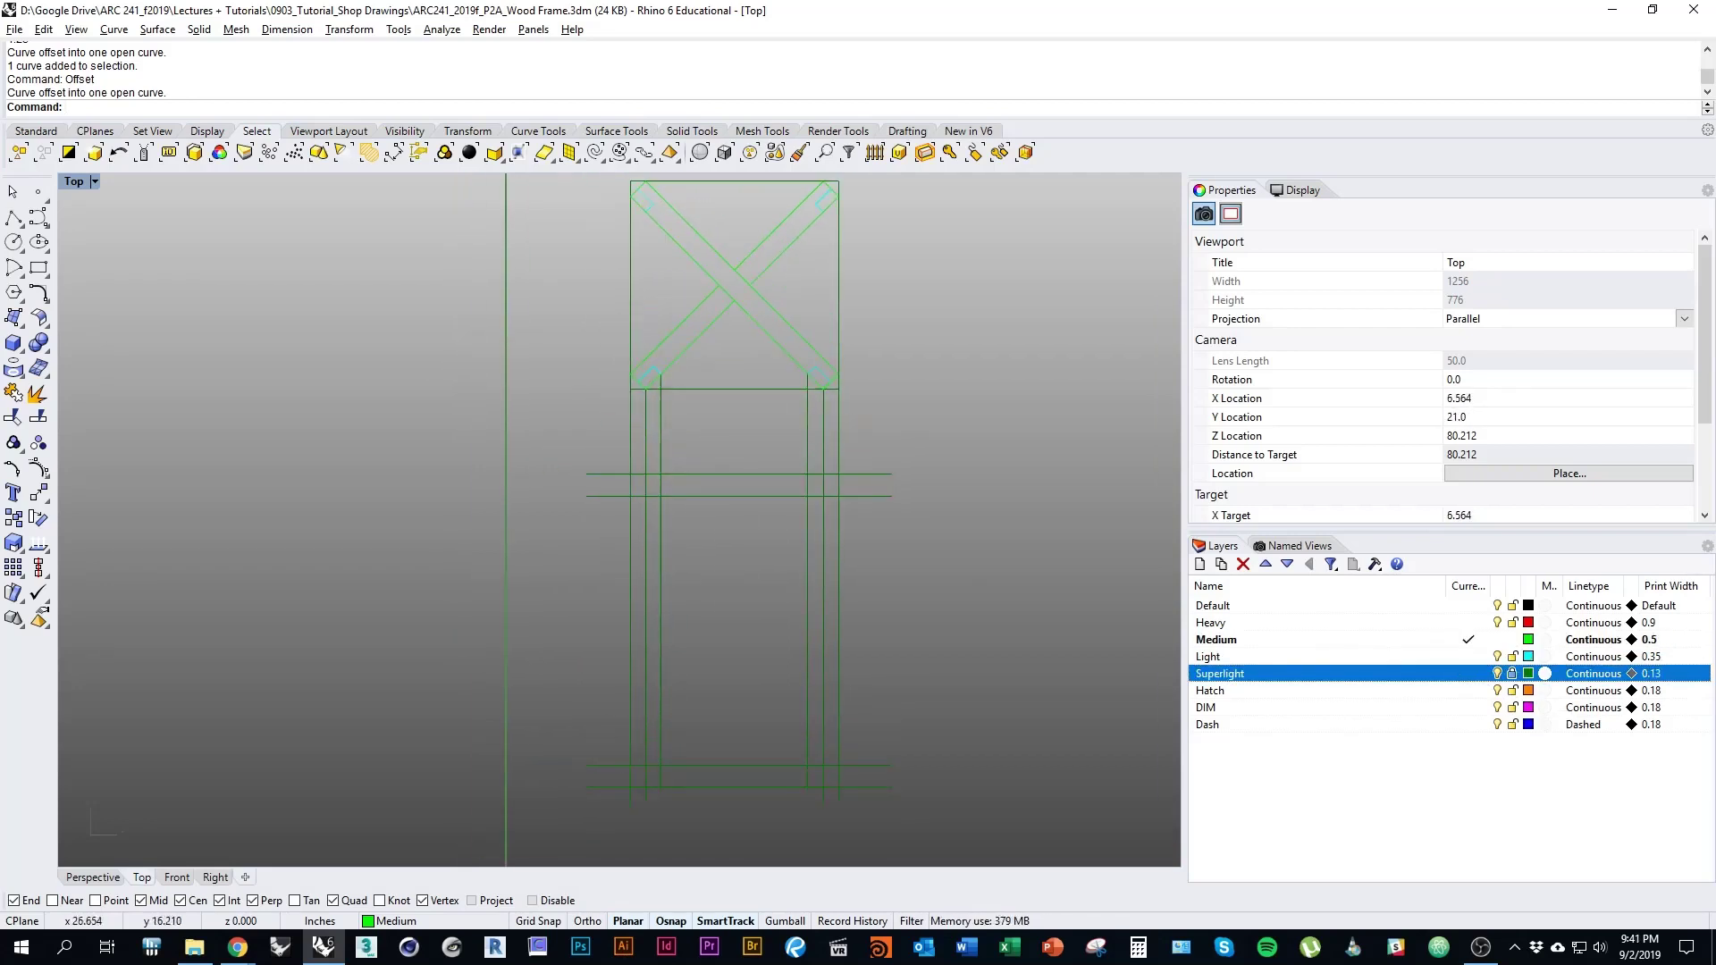
right_click_drag(912, 712, 902, 672)
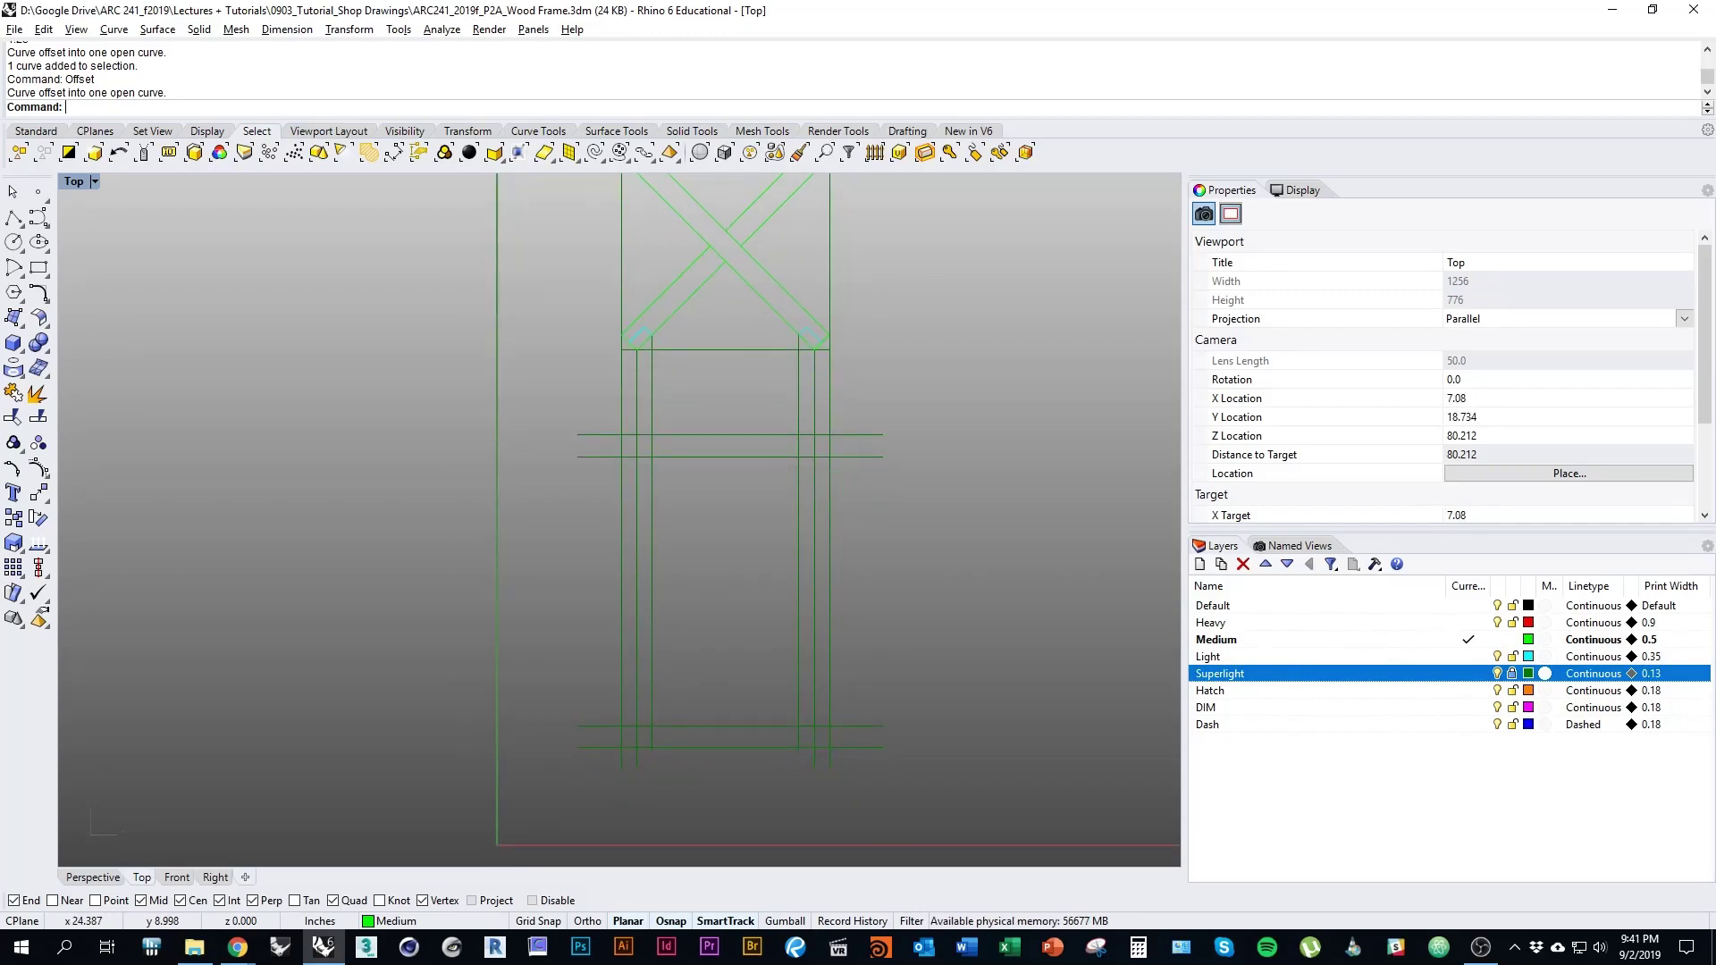
type("line")
key("Return")
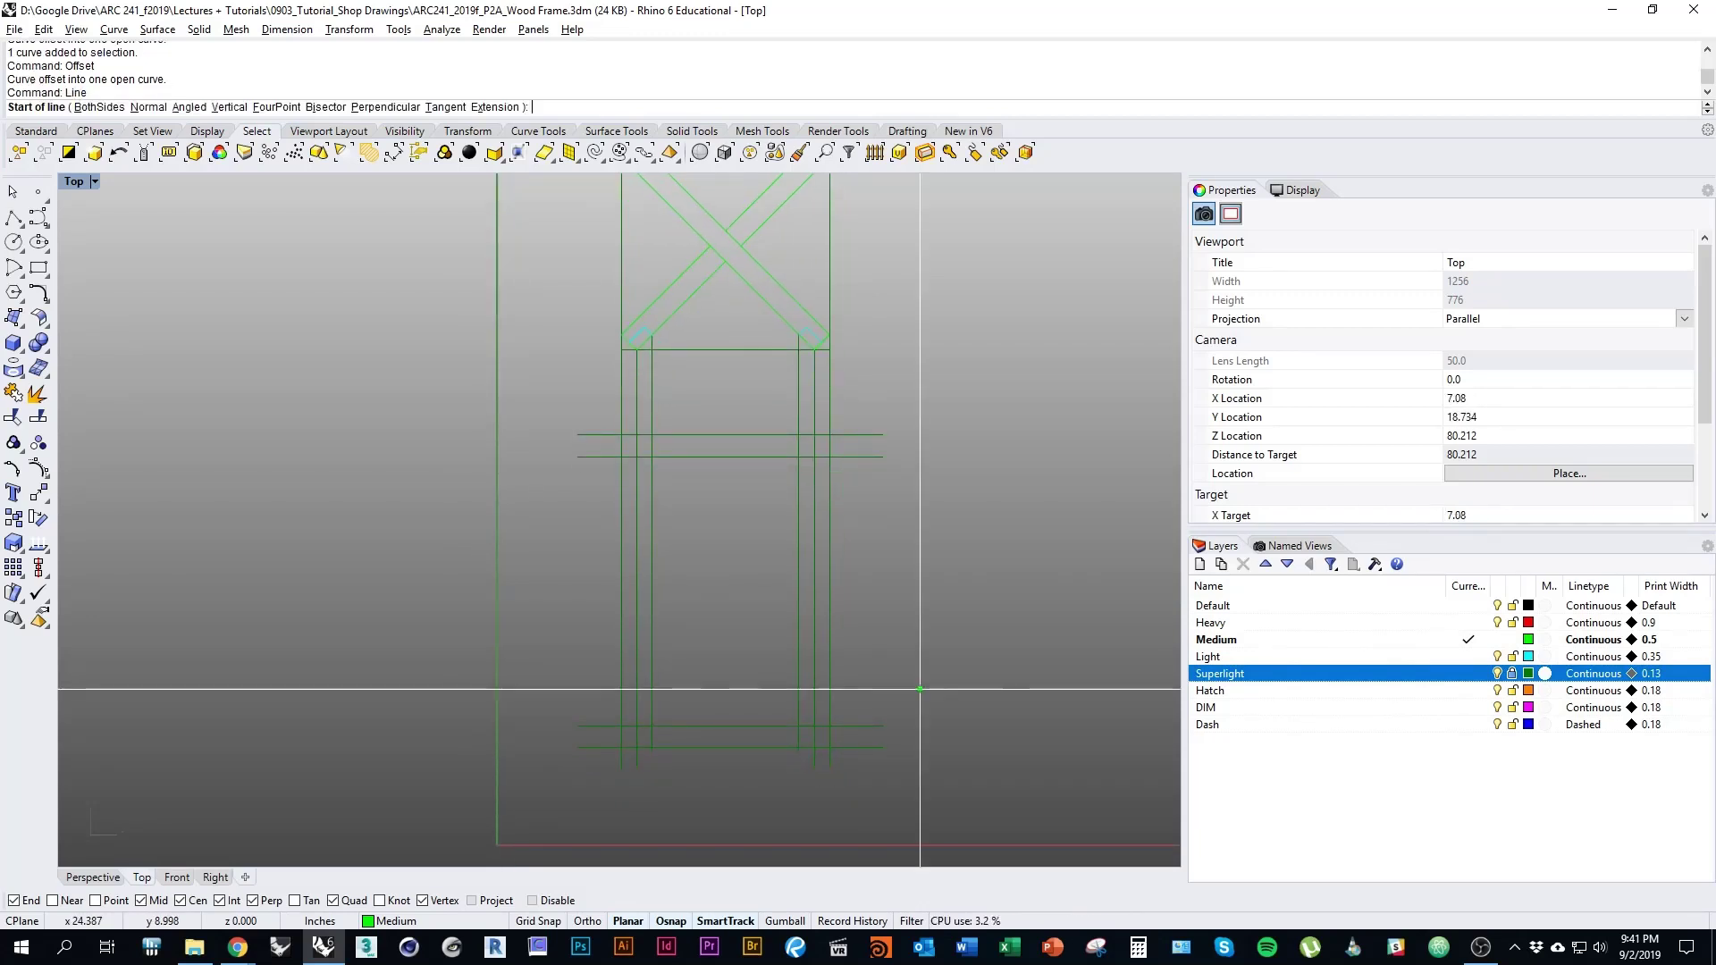
right_click_drag(767, 547, 722, 565)
scroll(677, 533, "up", 2)
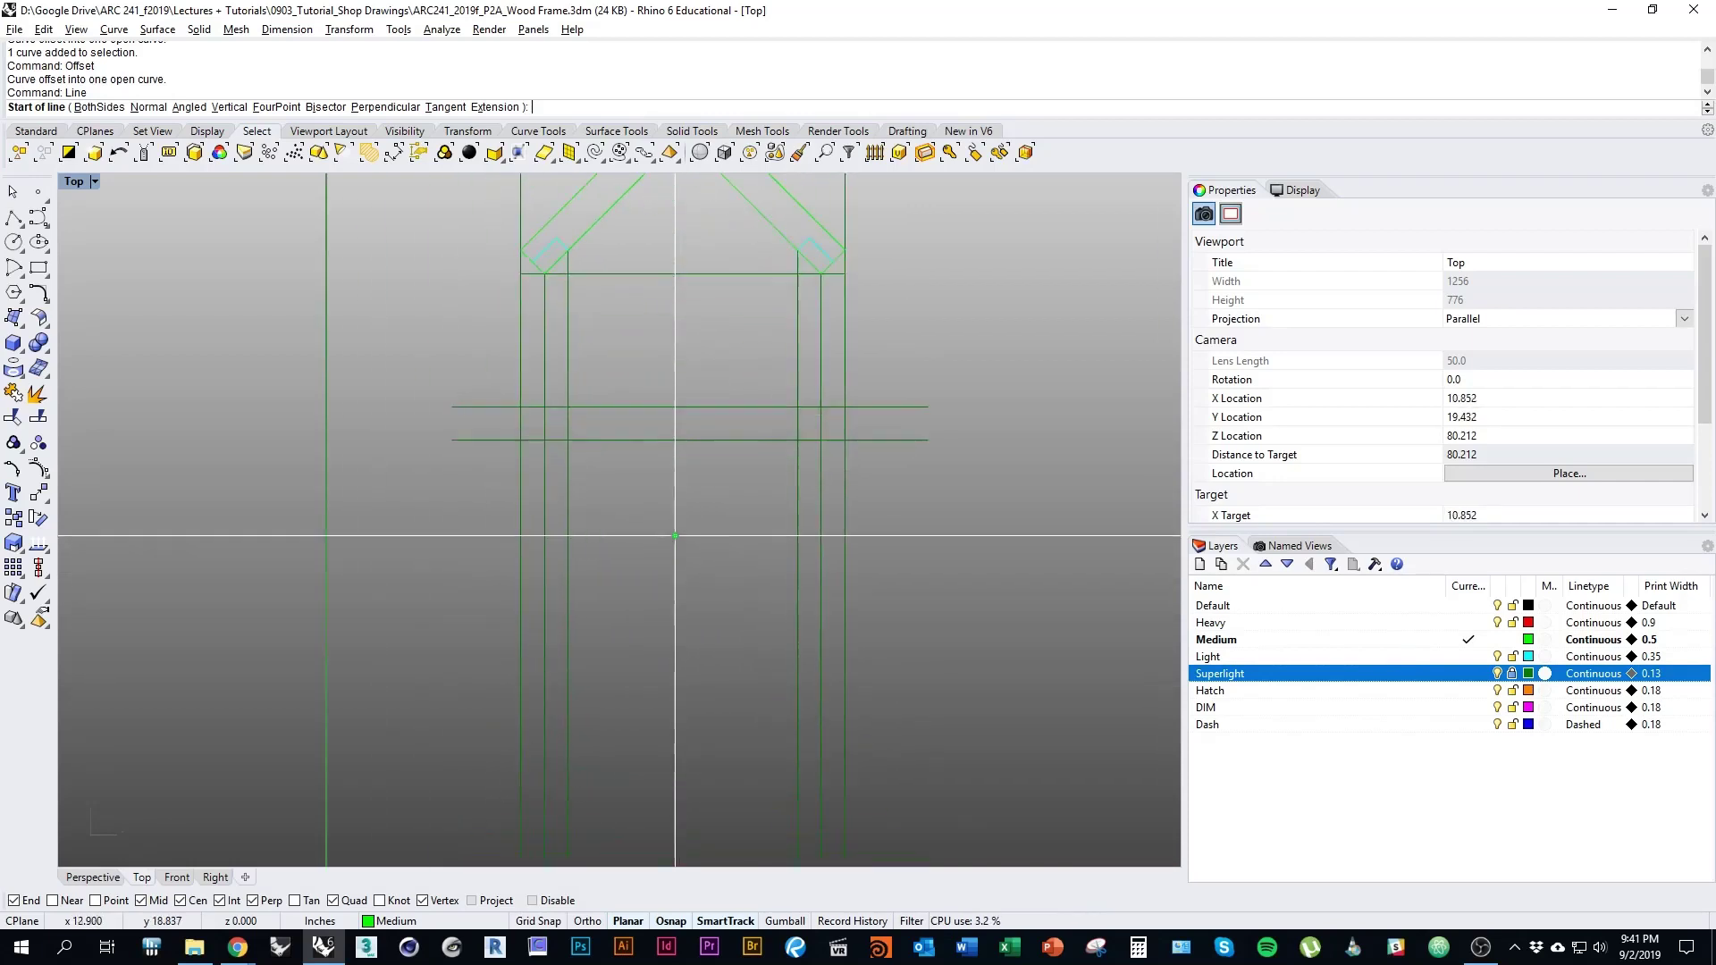
right_click_drag(679, 500, 630, 680)
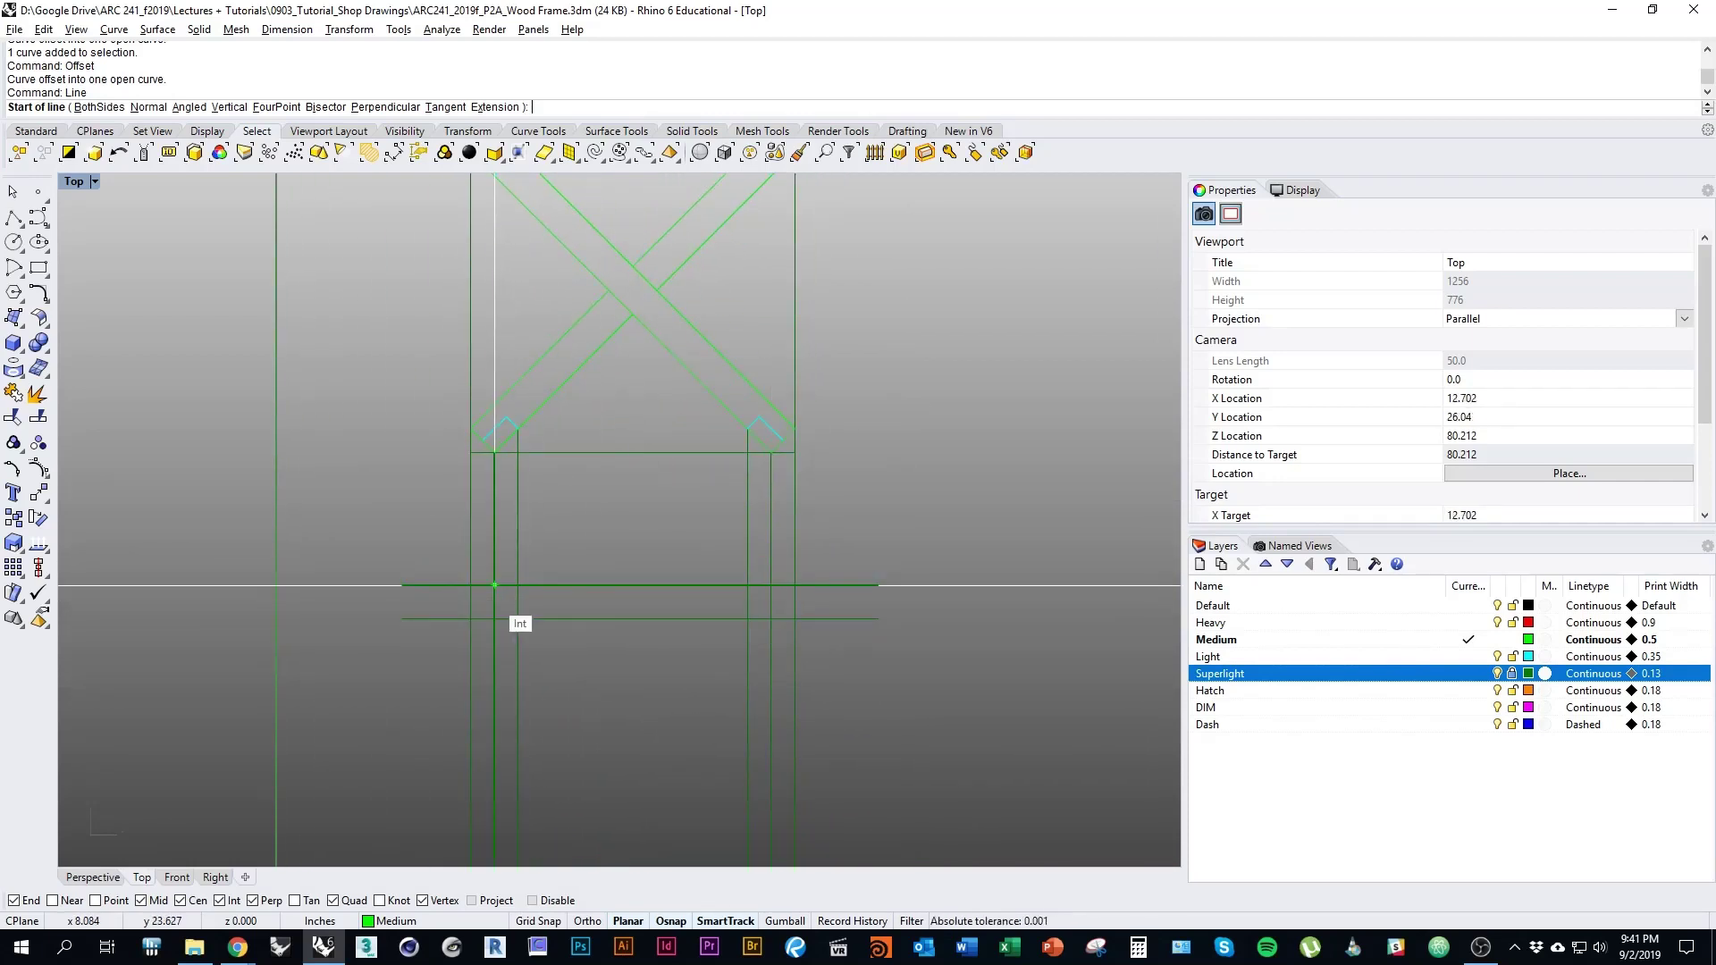
left_click(471, 585)
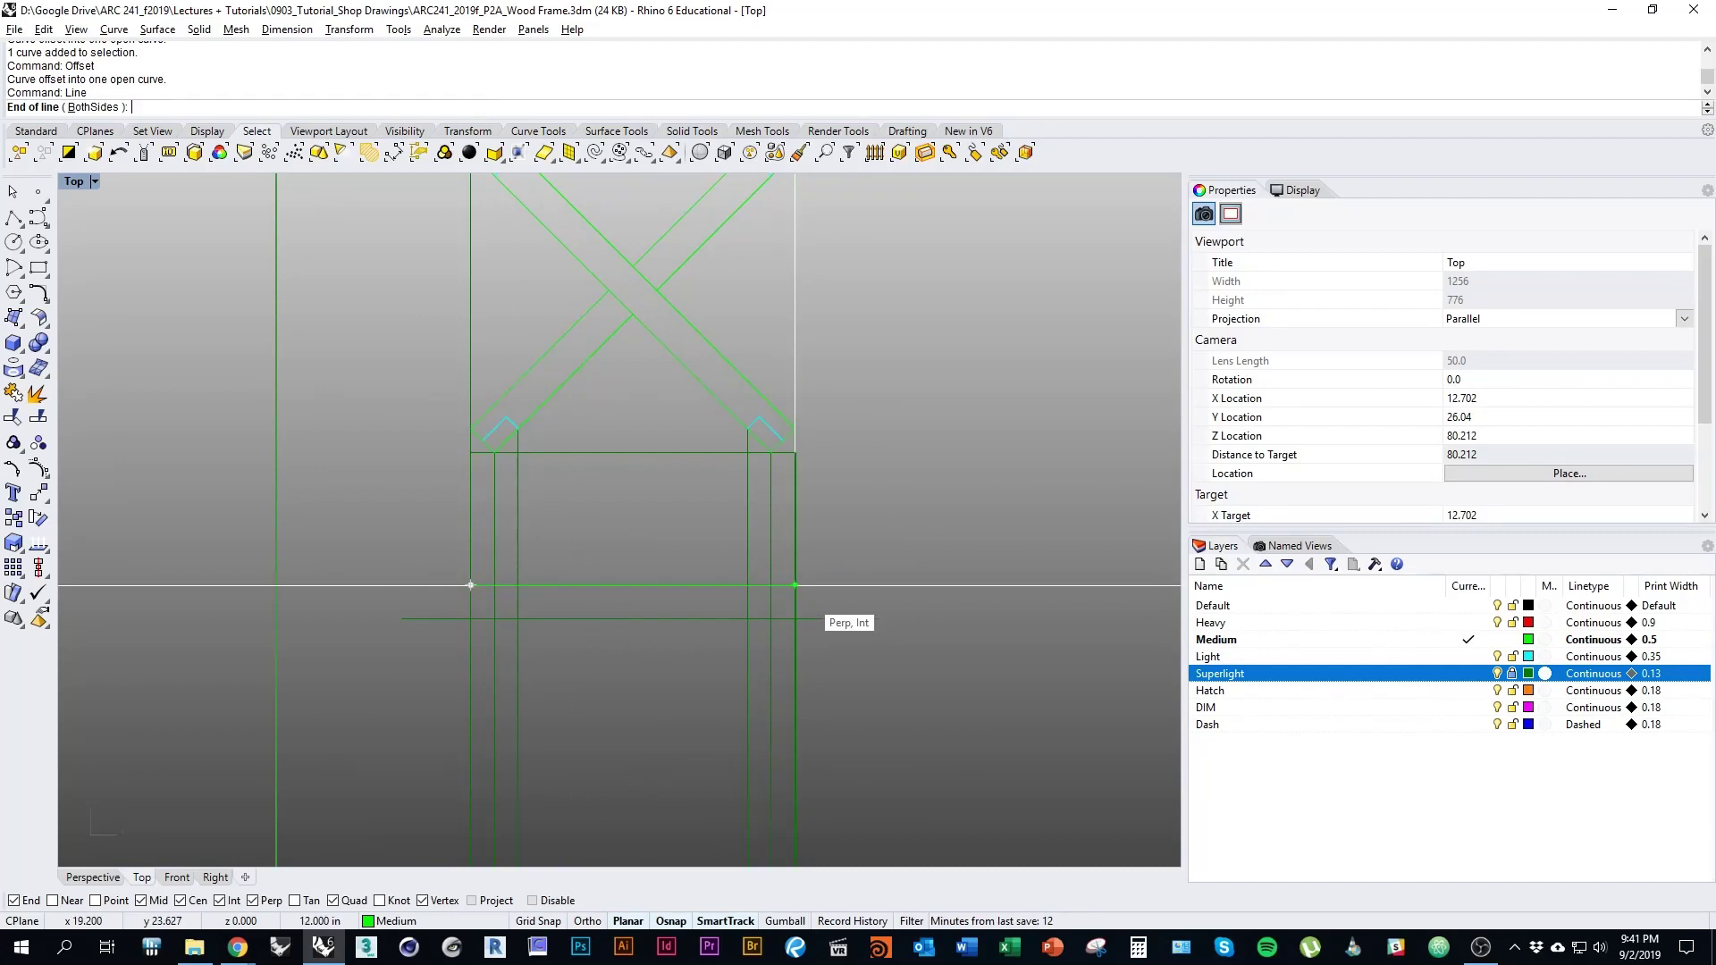
left_click(795, 585)
scroll(807, 612, "down", 3)
right_click_drag(806, 612, 809, 463)
right_click(806, 460)
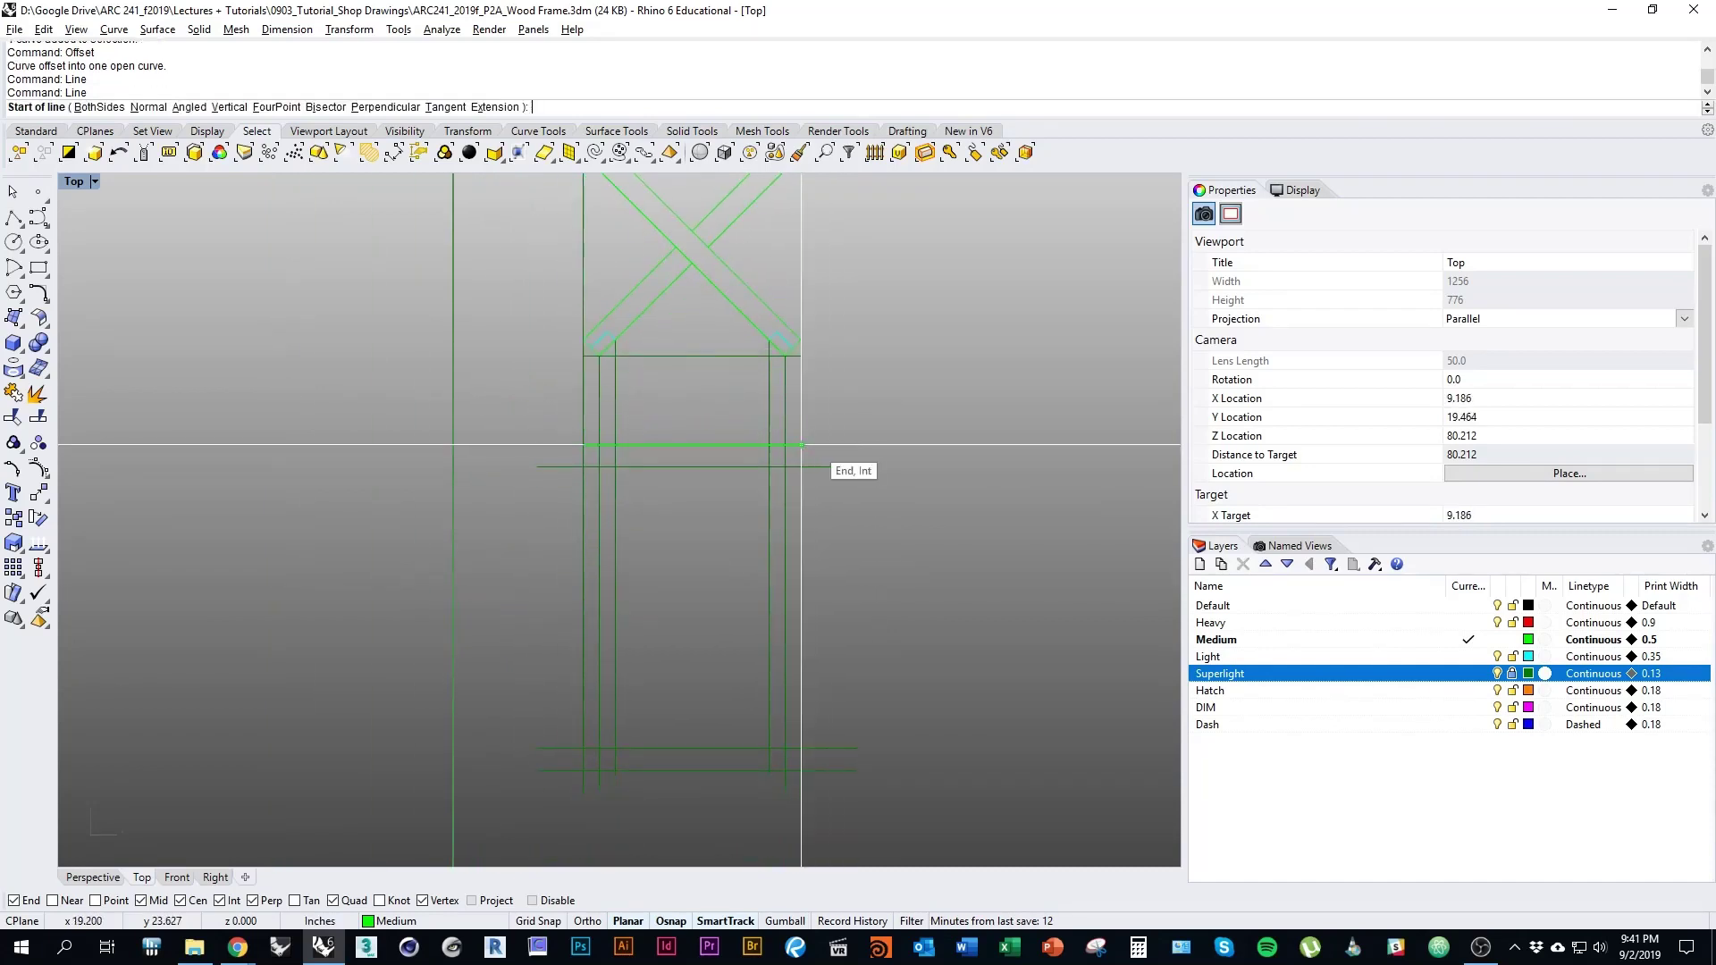
left_click(800, 444)
left_click(801, 770)
Close the elevation outline with lines along its bottom and left edges, snapped to the outer construction intersections
right_click(597, 793)
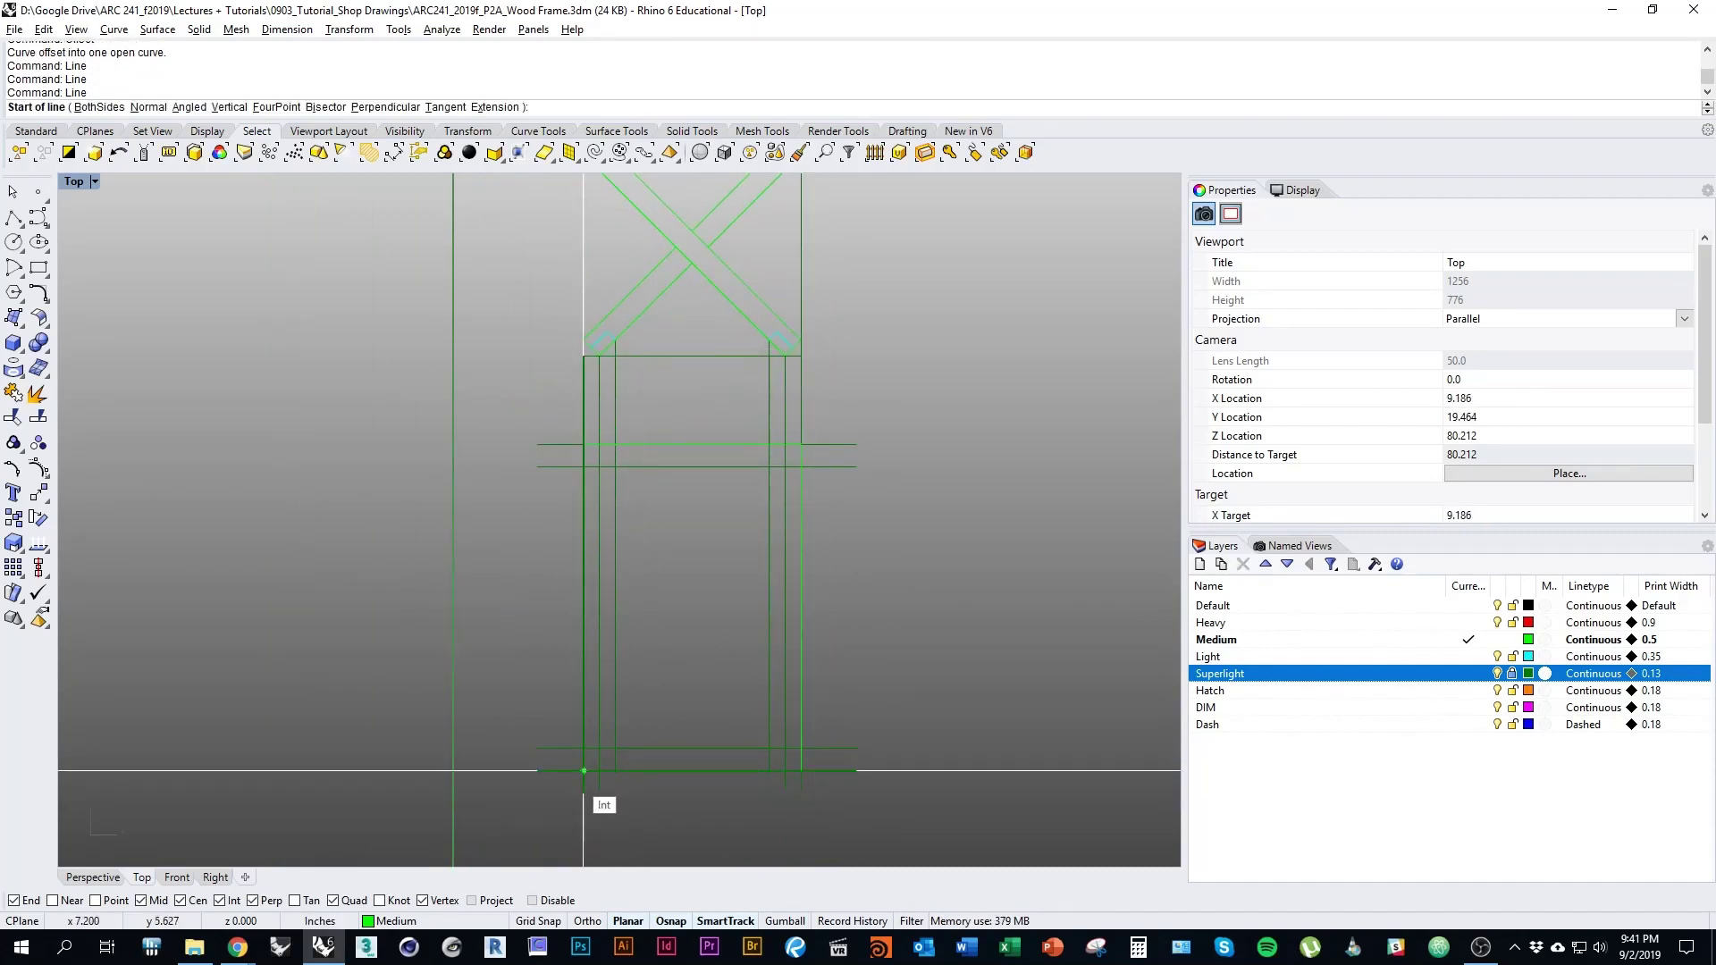
left_click(584, 770)
left_click(801, 771)
right_click(801, 770)
left_click(584, 770)
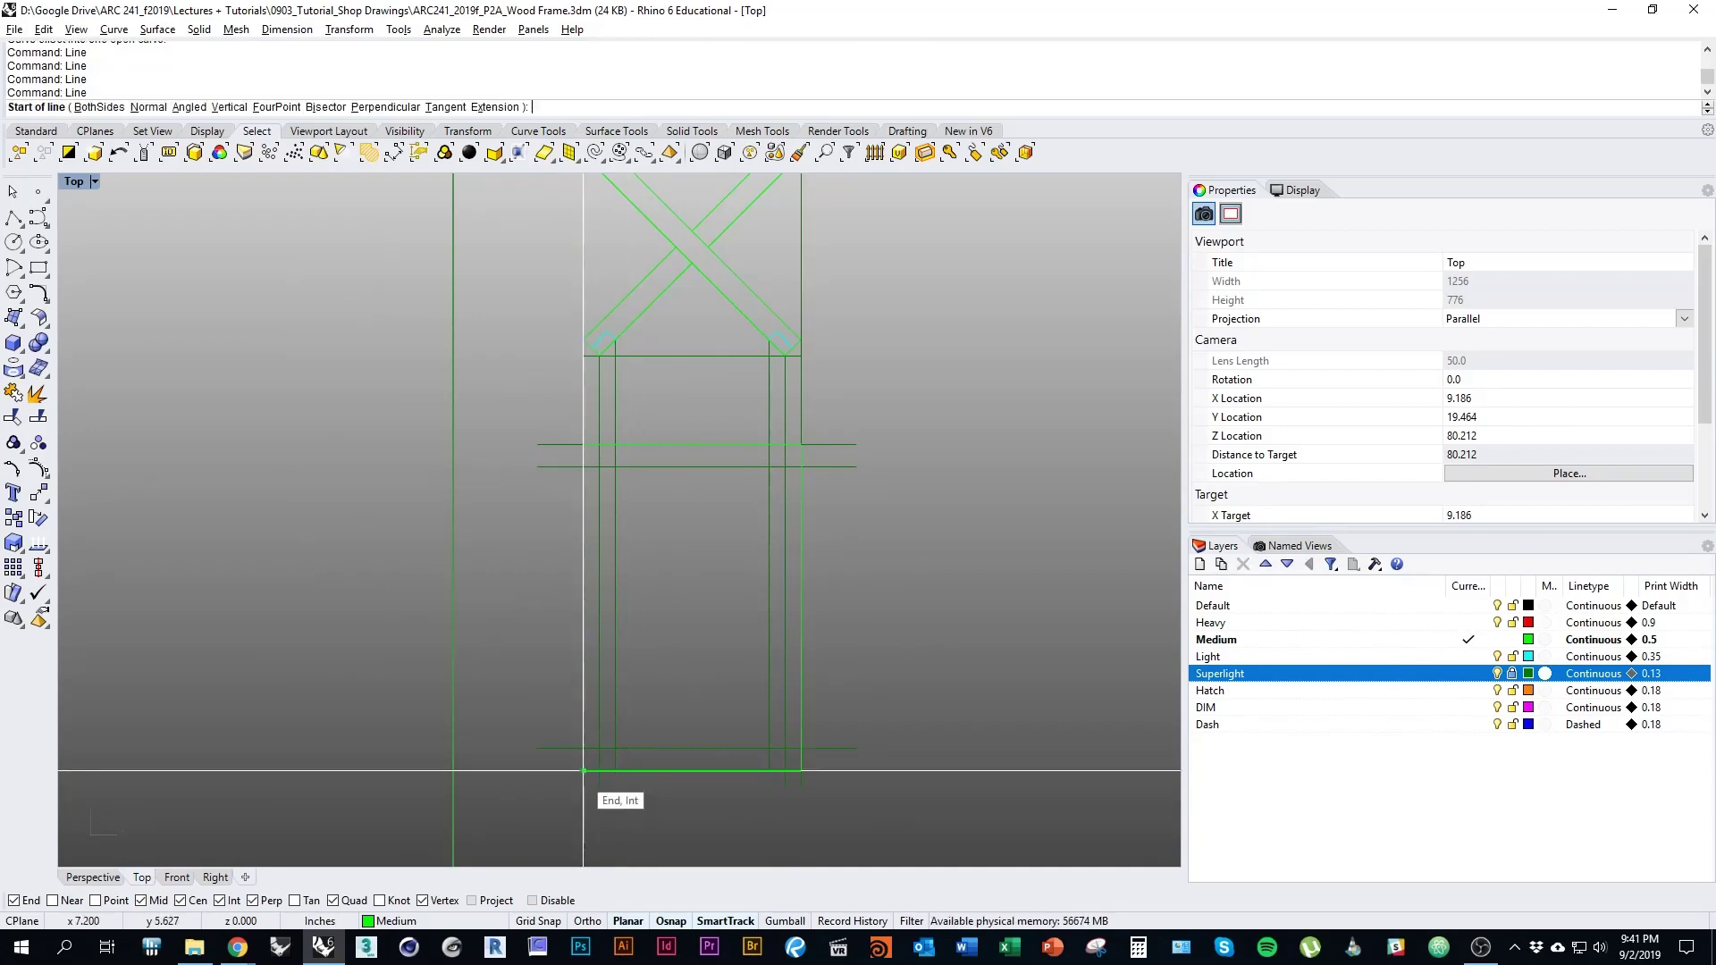
left_click(583, 444)
Examine the wood frame axonometric in the Project 2 assignment and compare it with the plan and elevation in Rhino
mouse_move(757, 547)
right_mouse_down()
mouse_move(784, 655)
mouse_move(758, 635)
mouse_move(733, 532)
mouse_move(777, 661)
right_mouse_up()
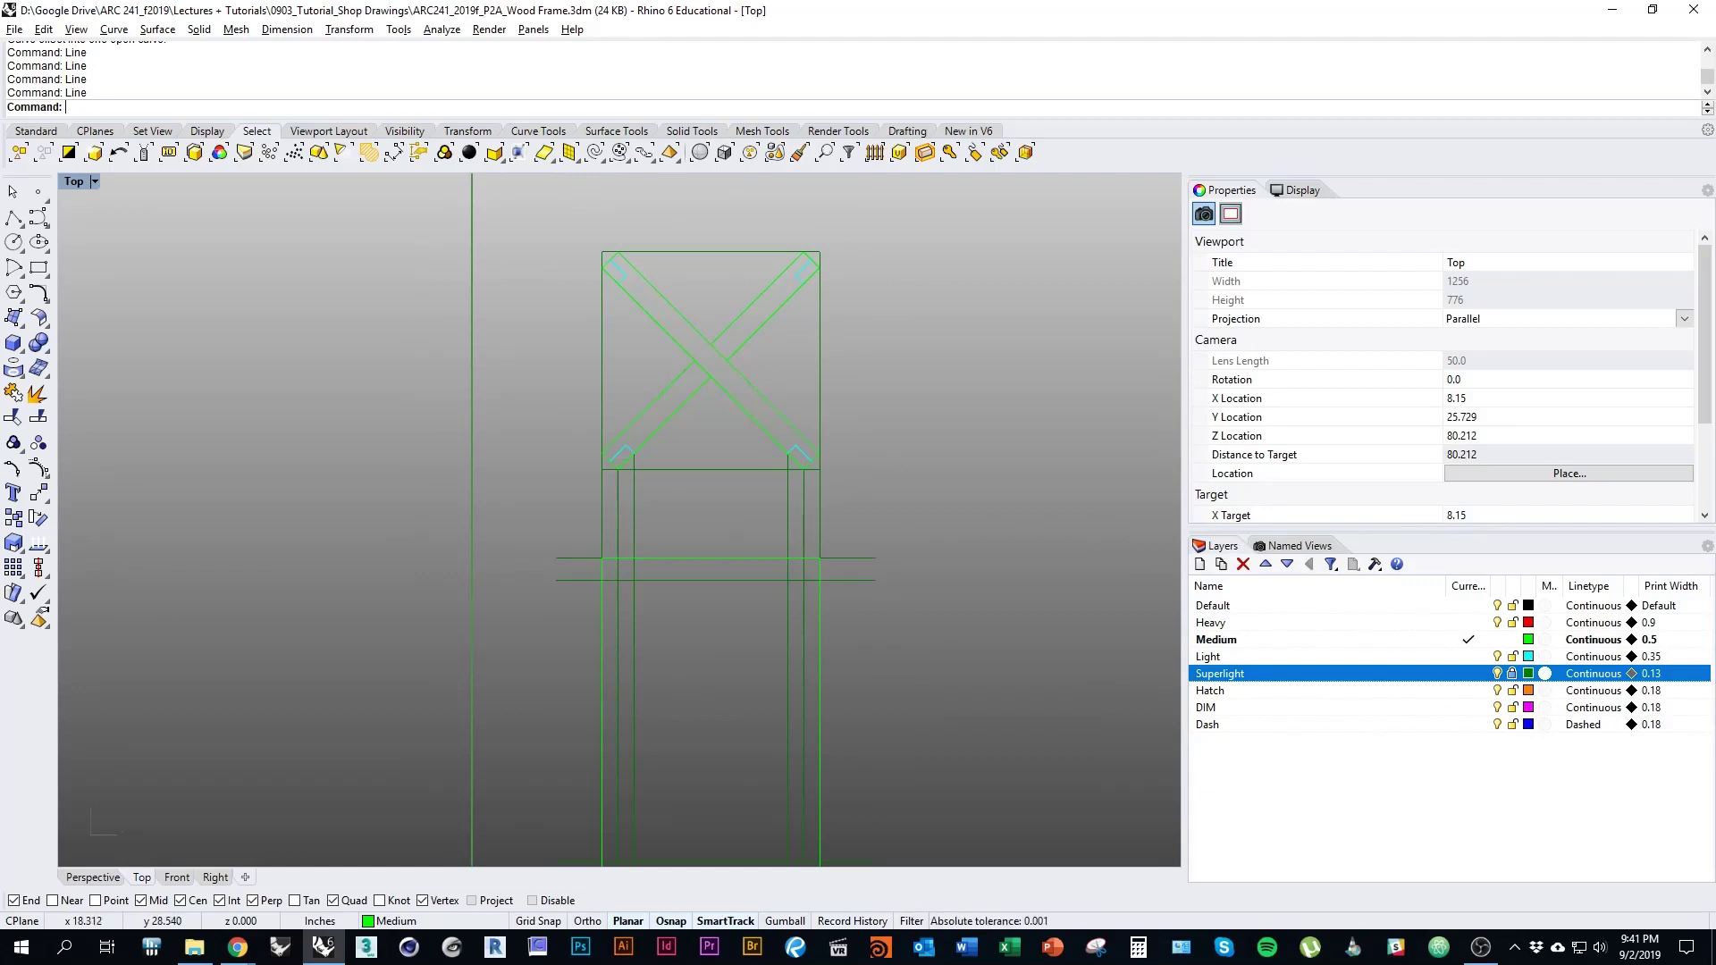
mouse_move(805, 469)
right_mouse_down()
mouse_move(803, 361)
mouse_move(804, 465)
right_mouse_up()
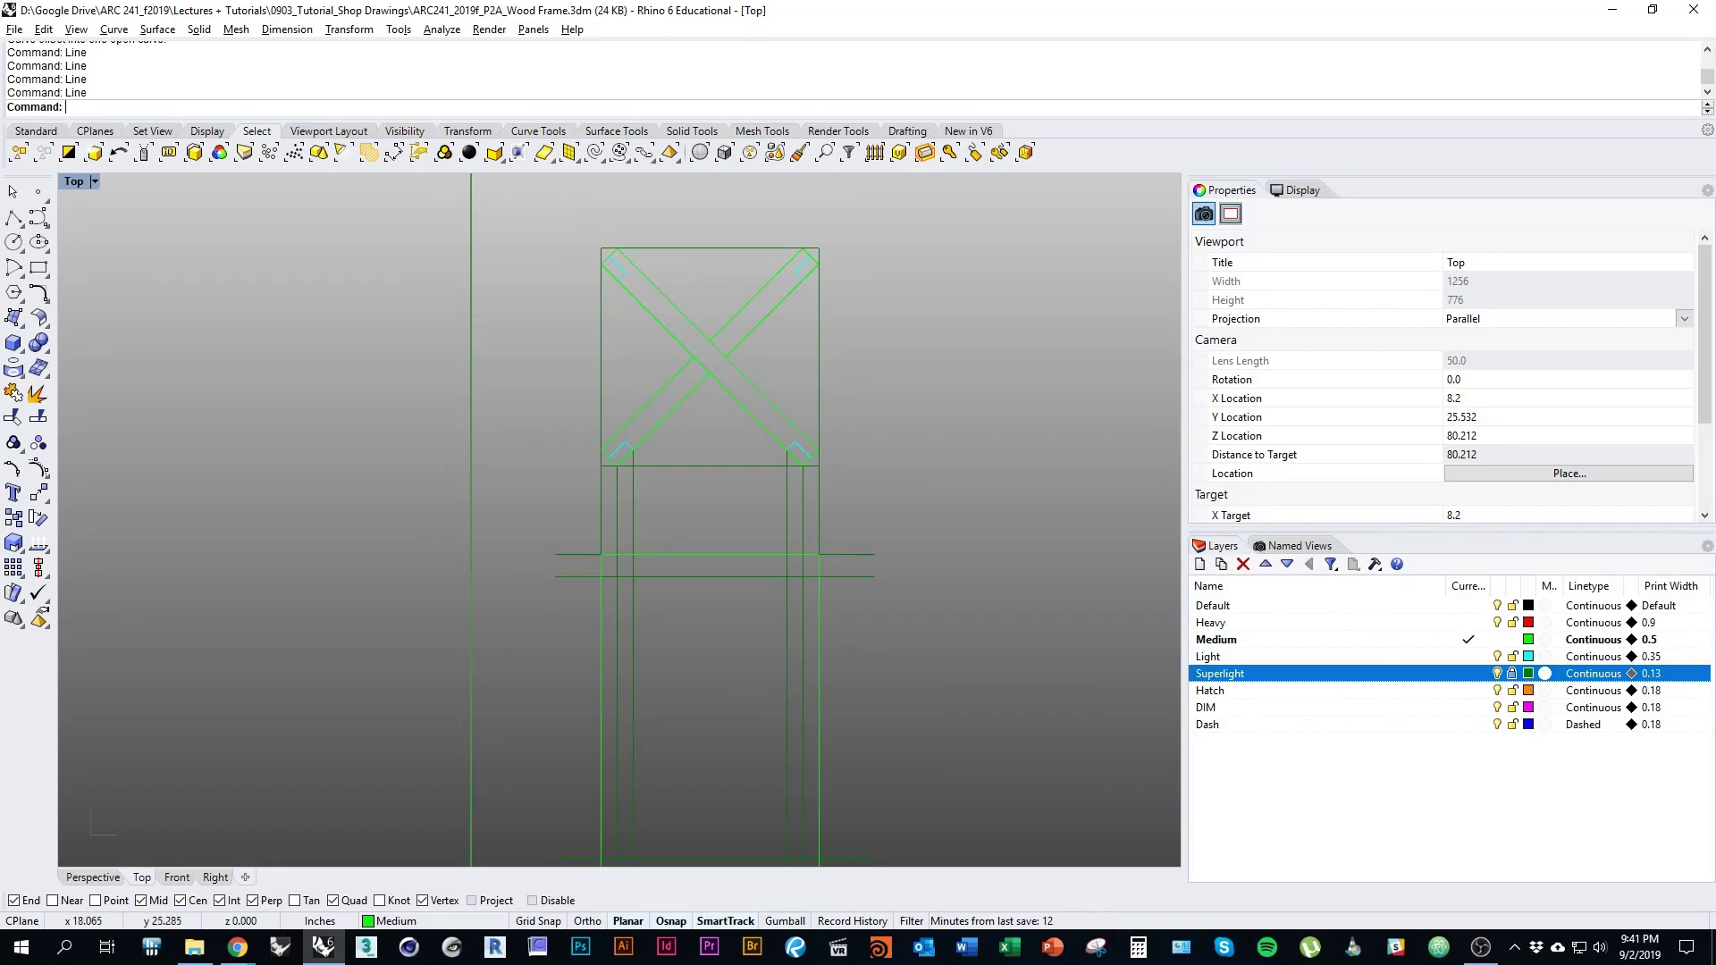
key("alt+Tab")
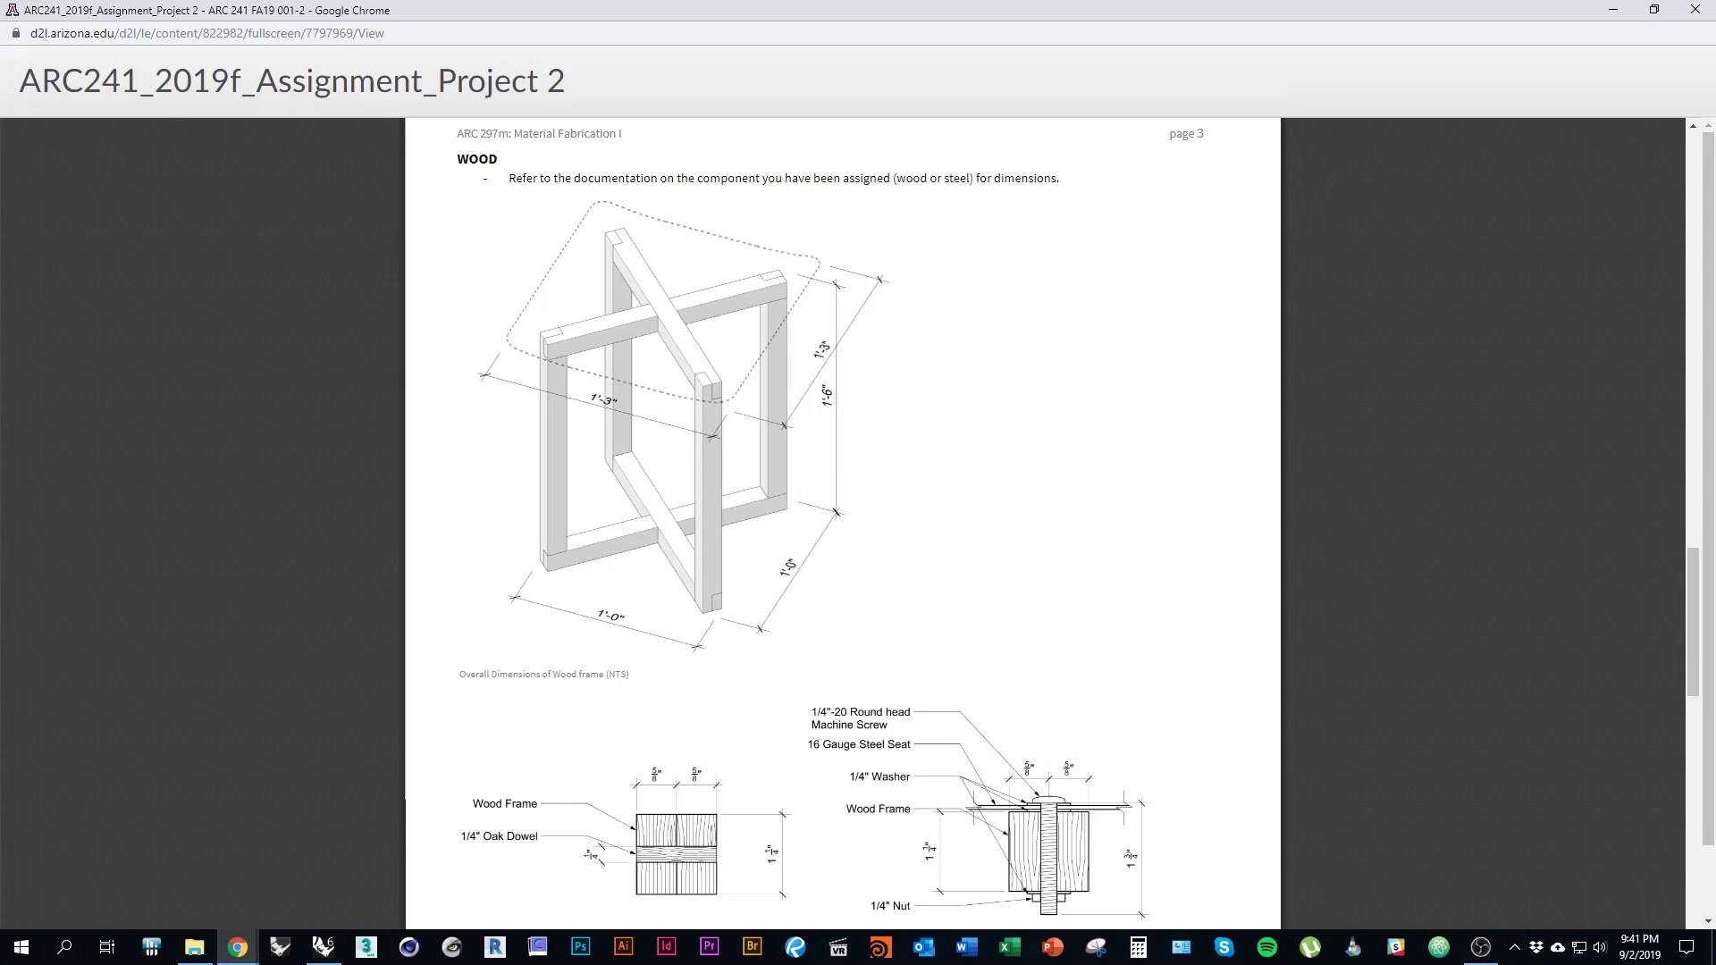
key("alt+Tab")
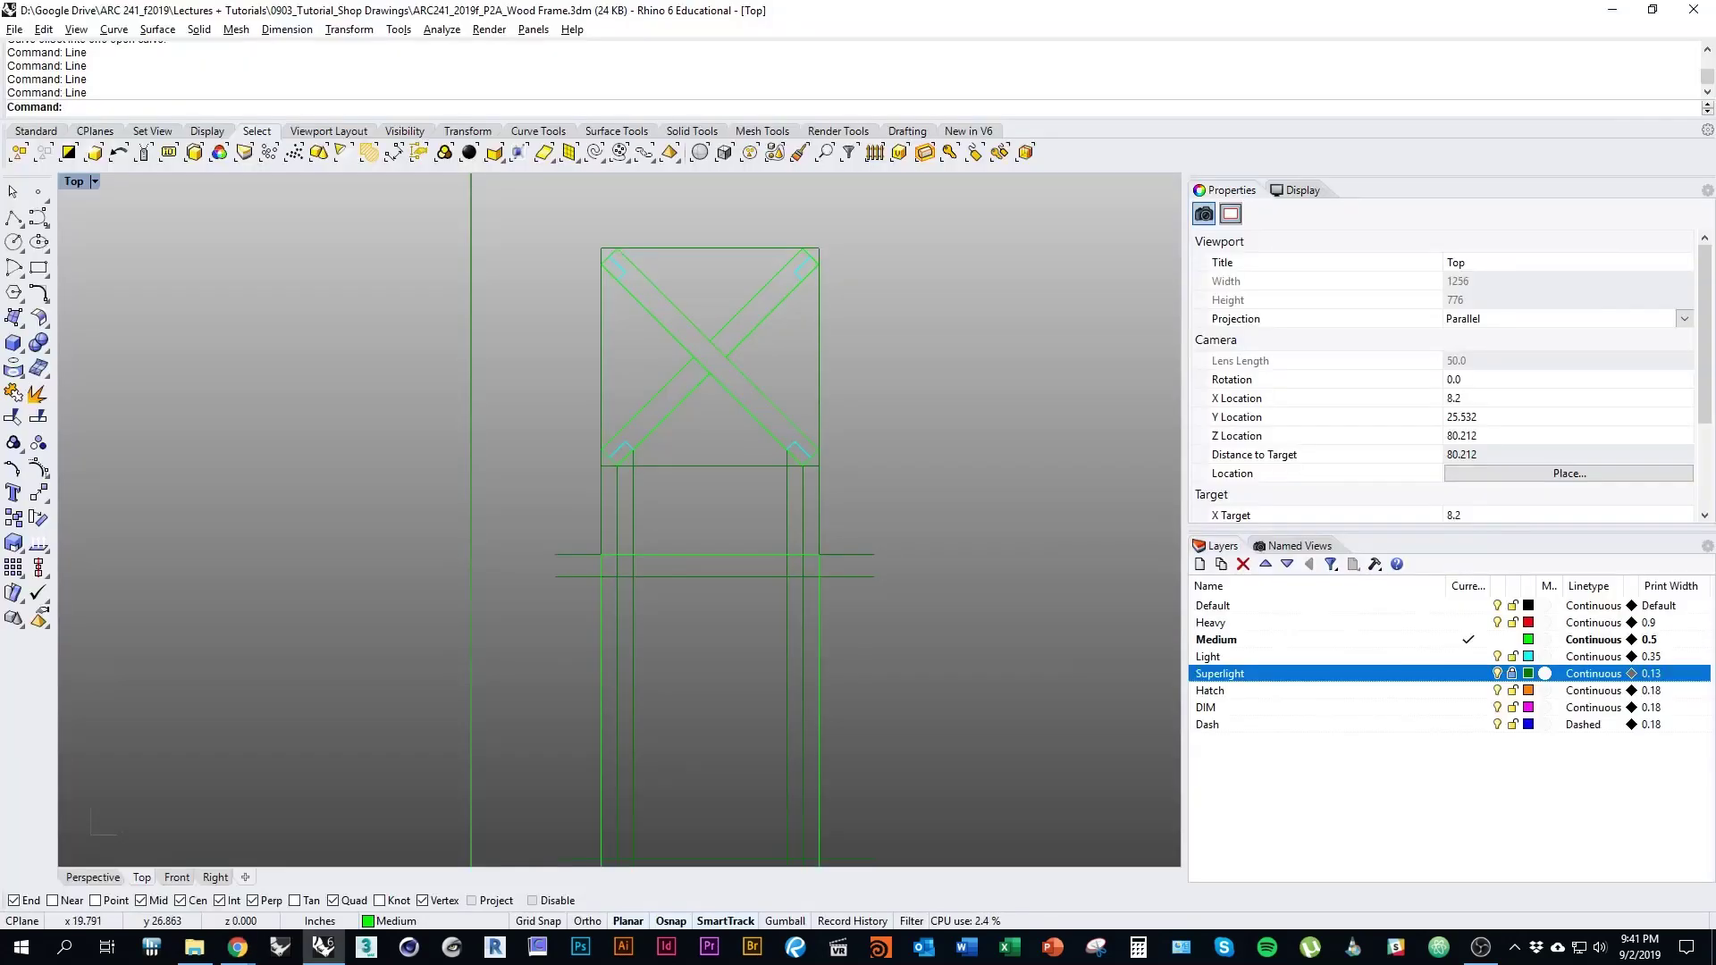
scroll(776, 447, "up", 4)
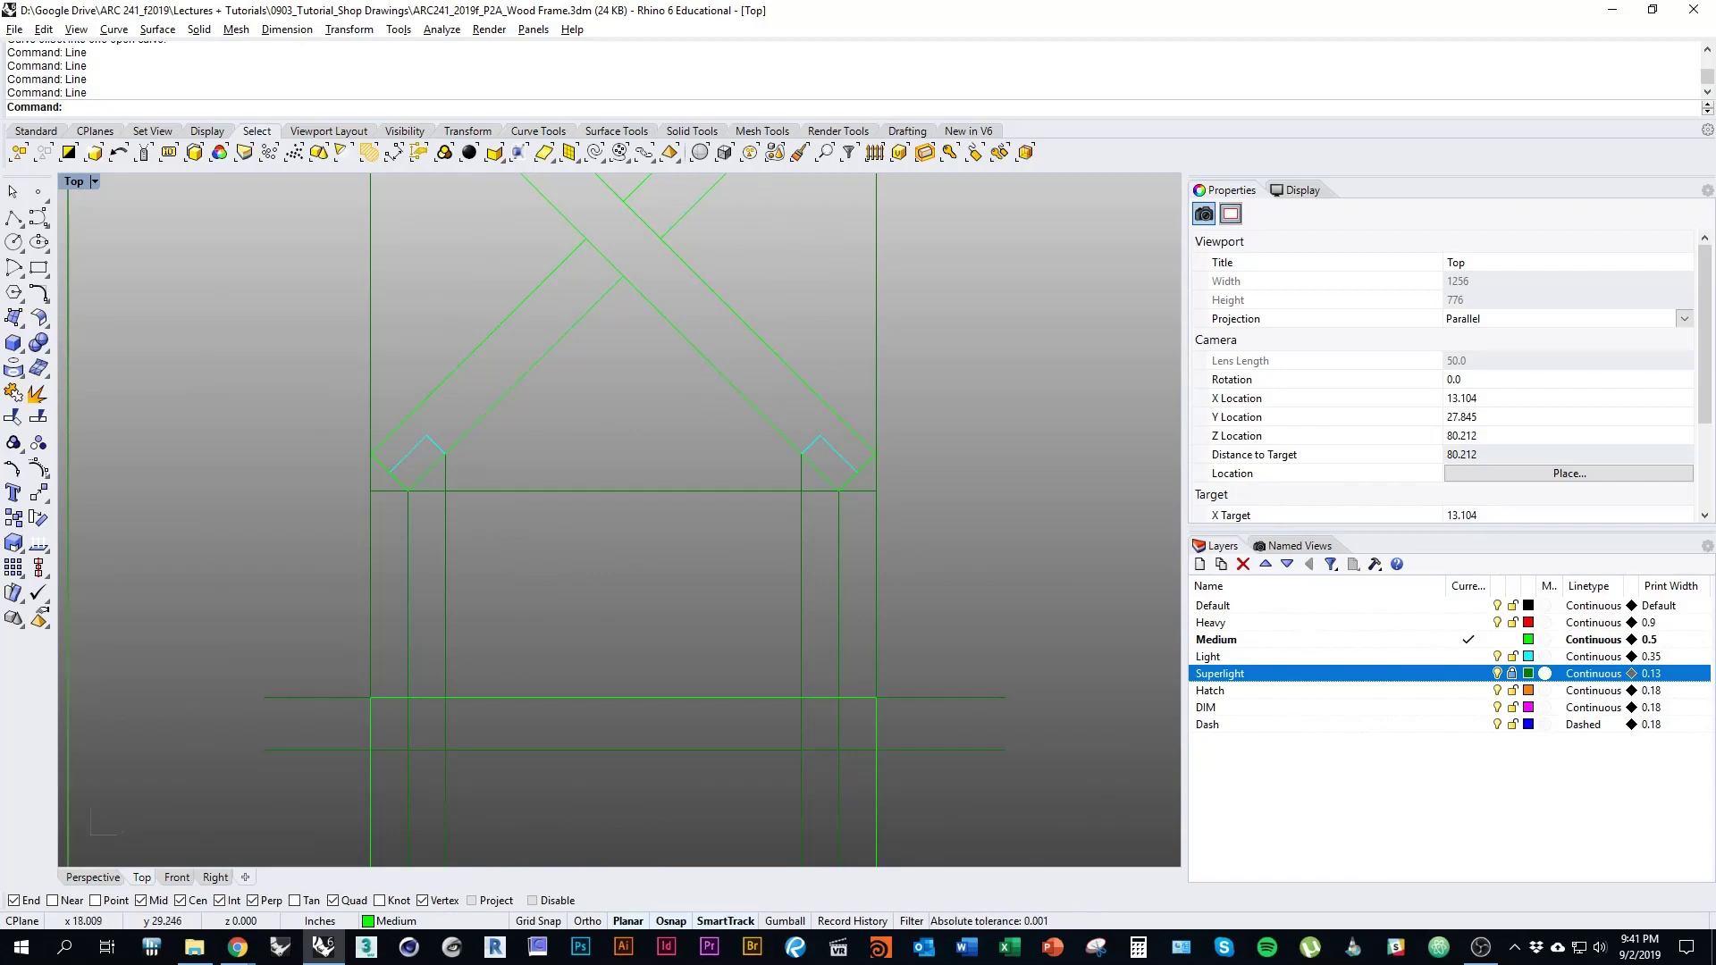
scroll(814, 483, "down", 5)
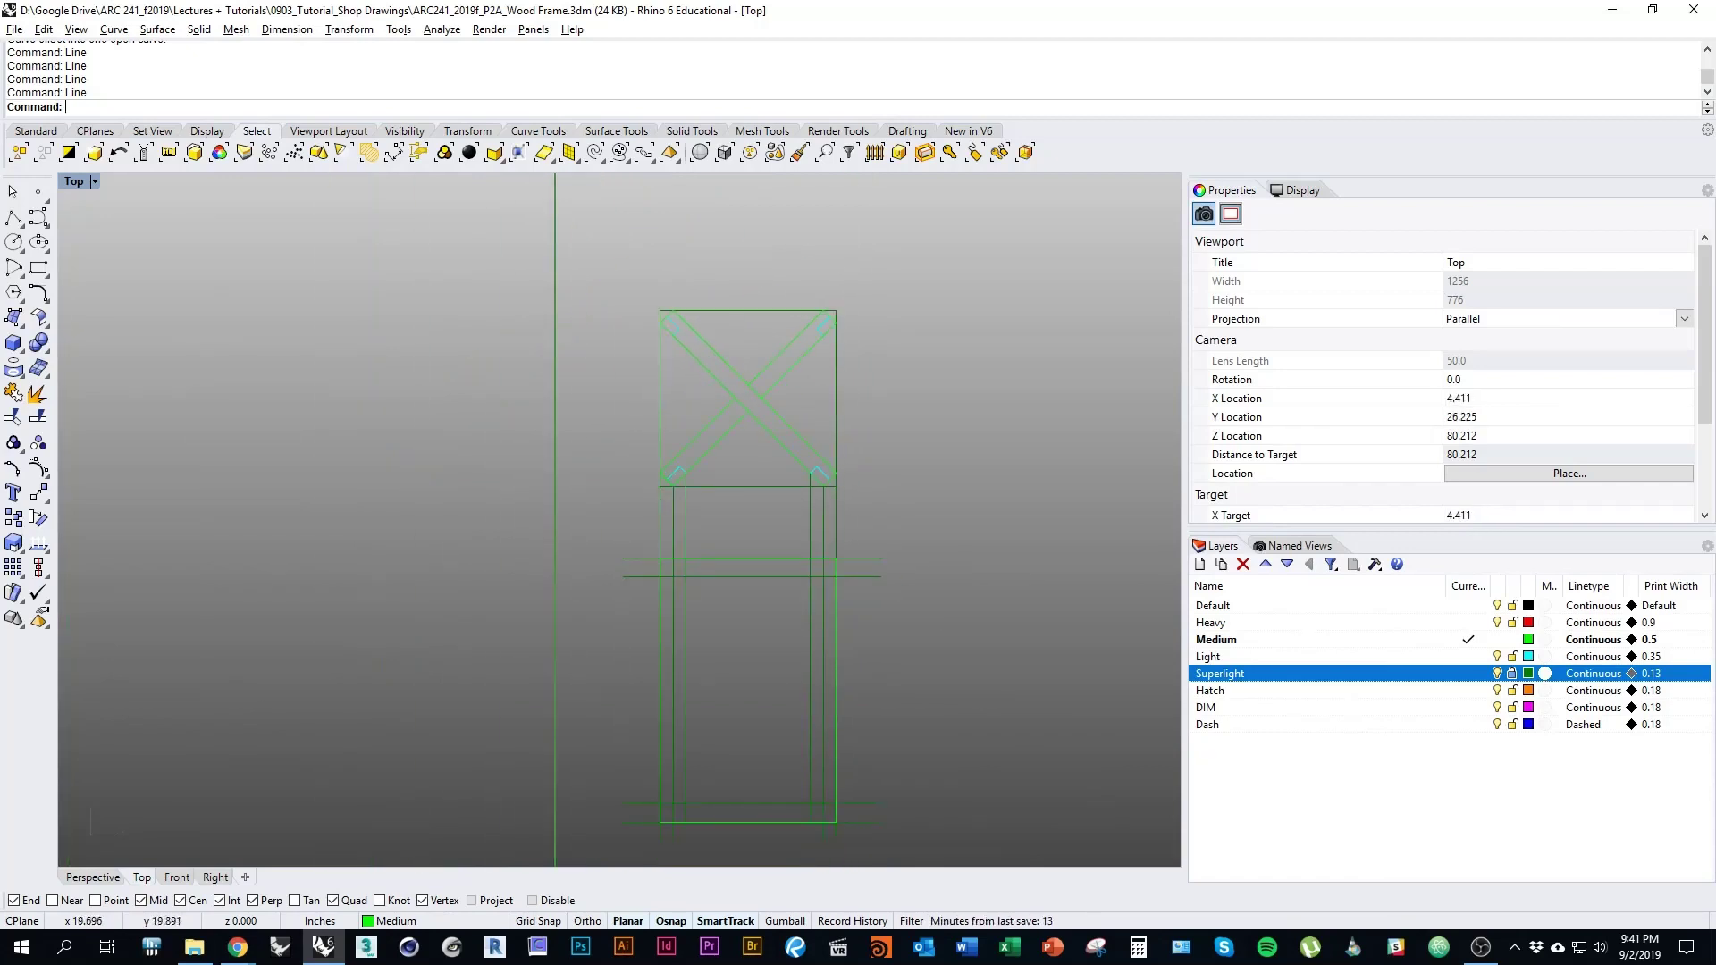
scroll(829, 471, "up", 4)
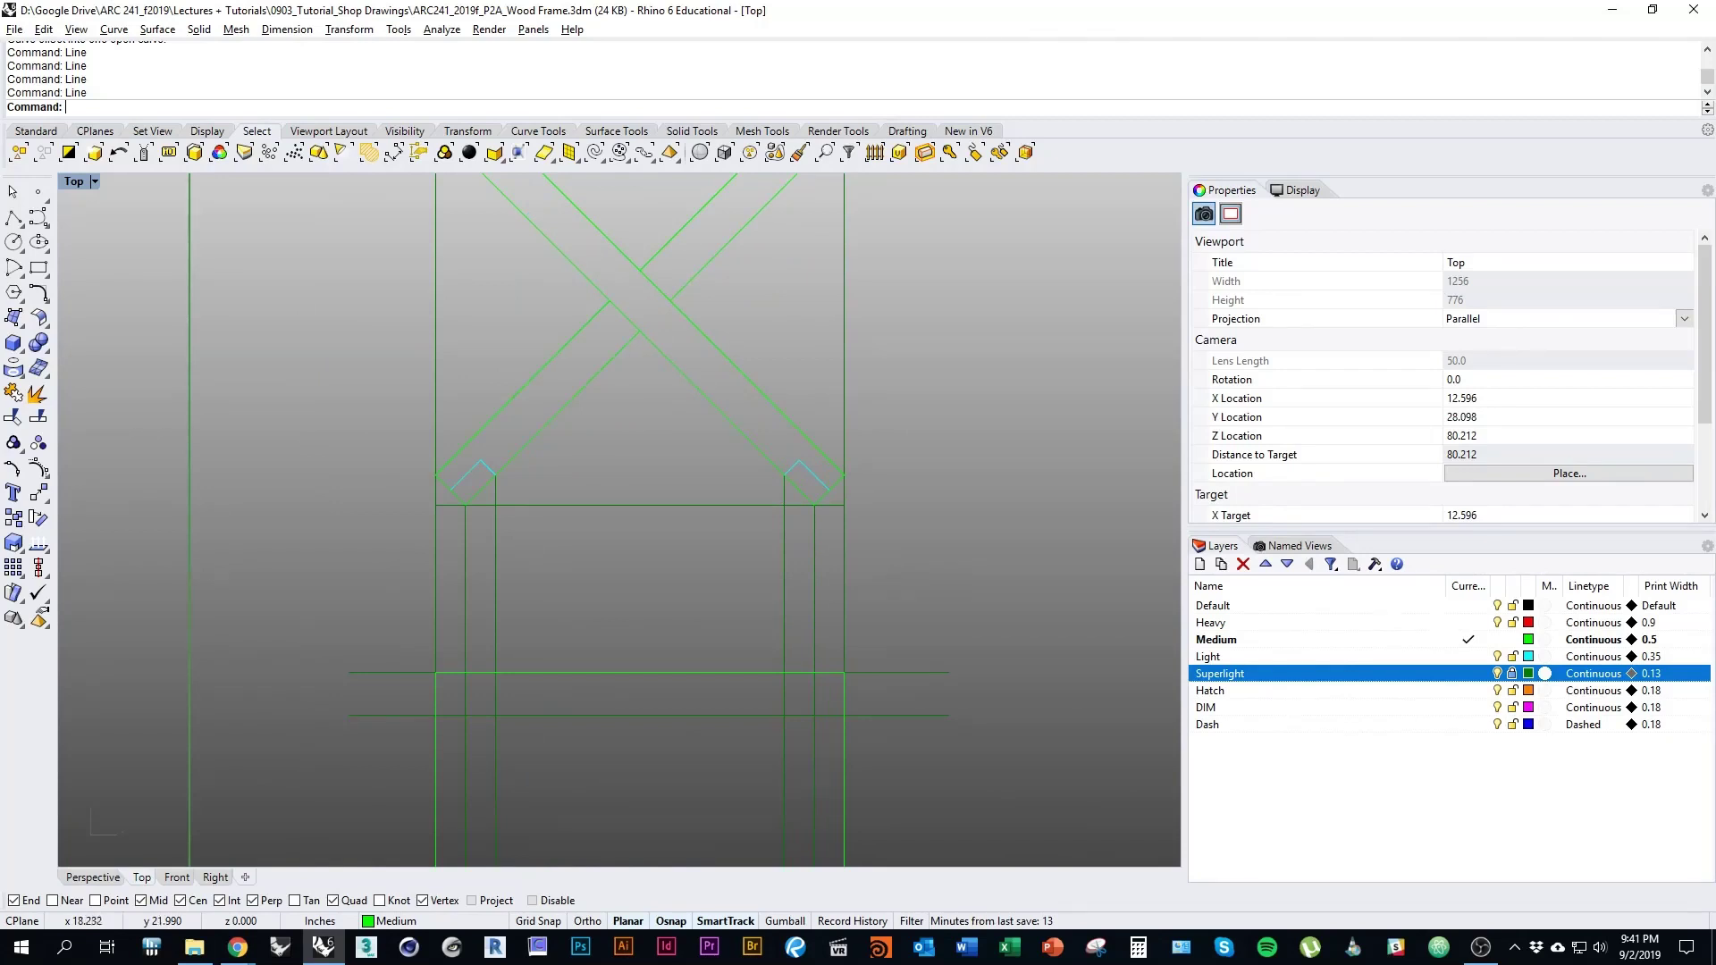
right_click_drag(806, 706, 806, 474)
scroll(806, 474, "down", 2)
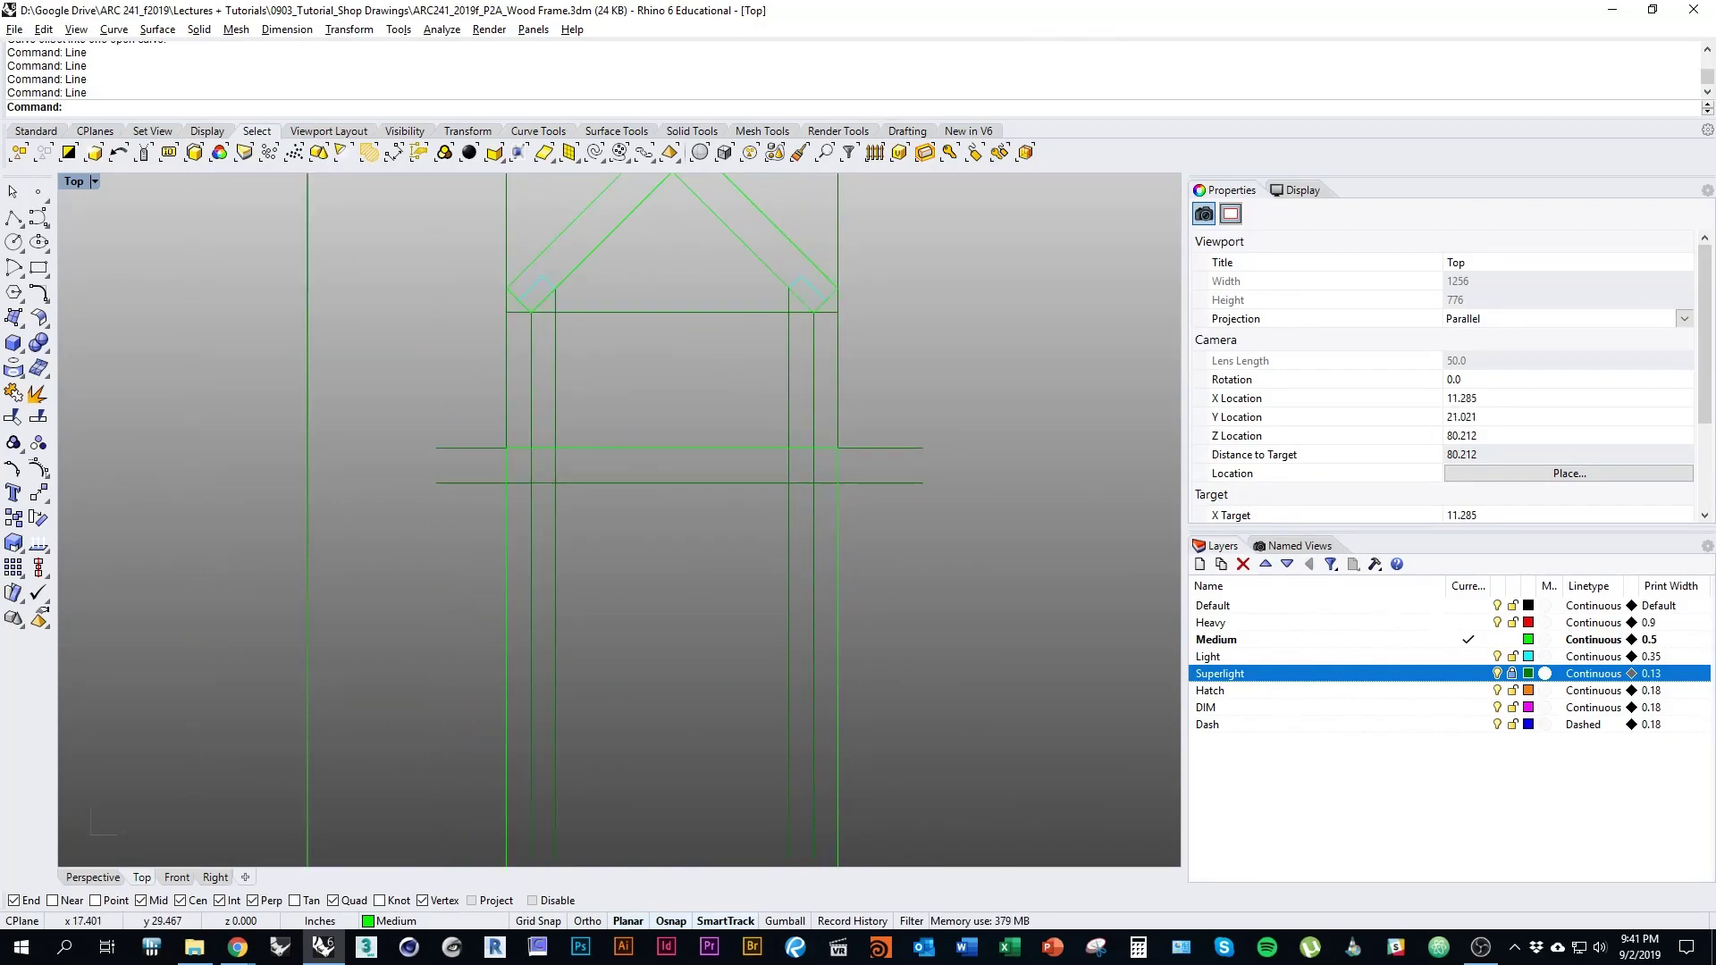
scroll(797, 434, "down", 3)
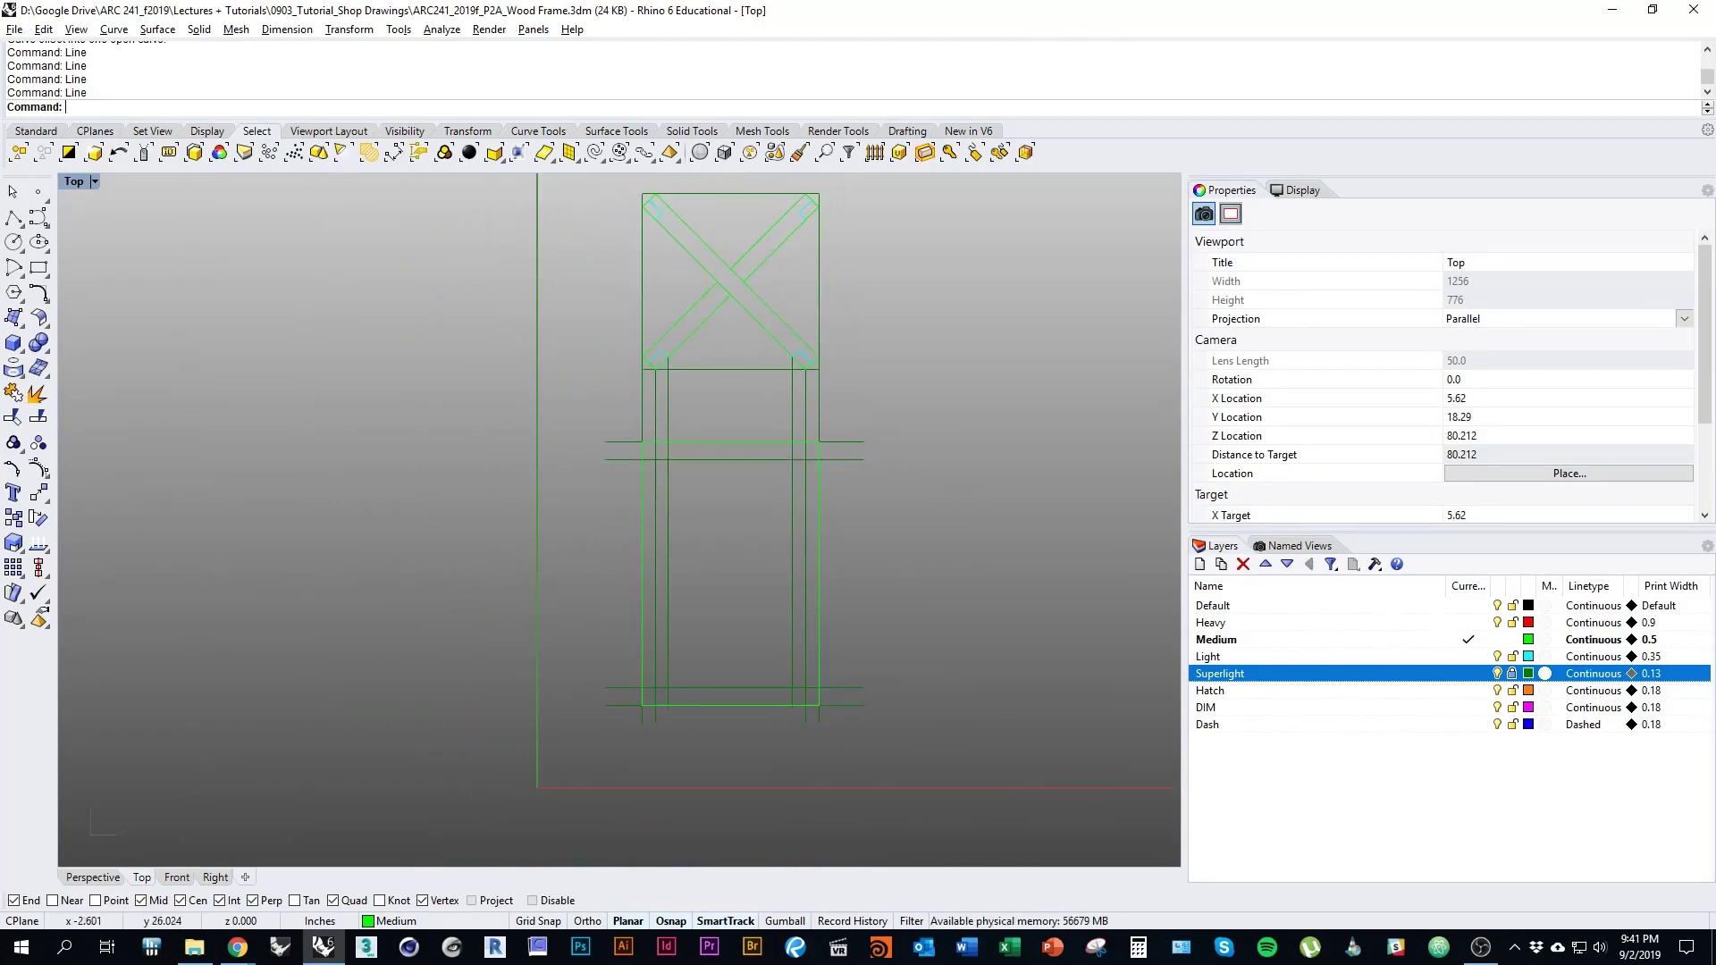
Draw polylines for the inner edges of the right and left legs, from the outline's top edge to its bottom edge
left_click(13, 218)
scroll(798, 483, "up", 2)
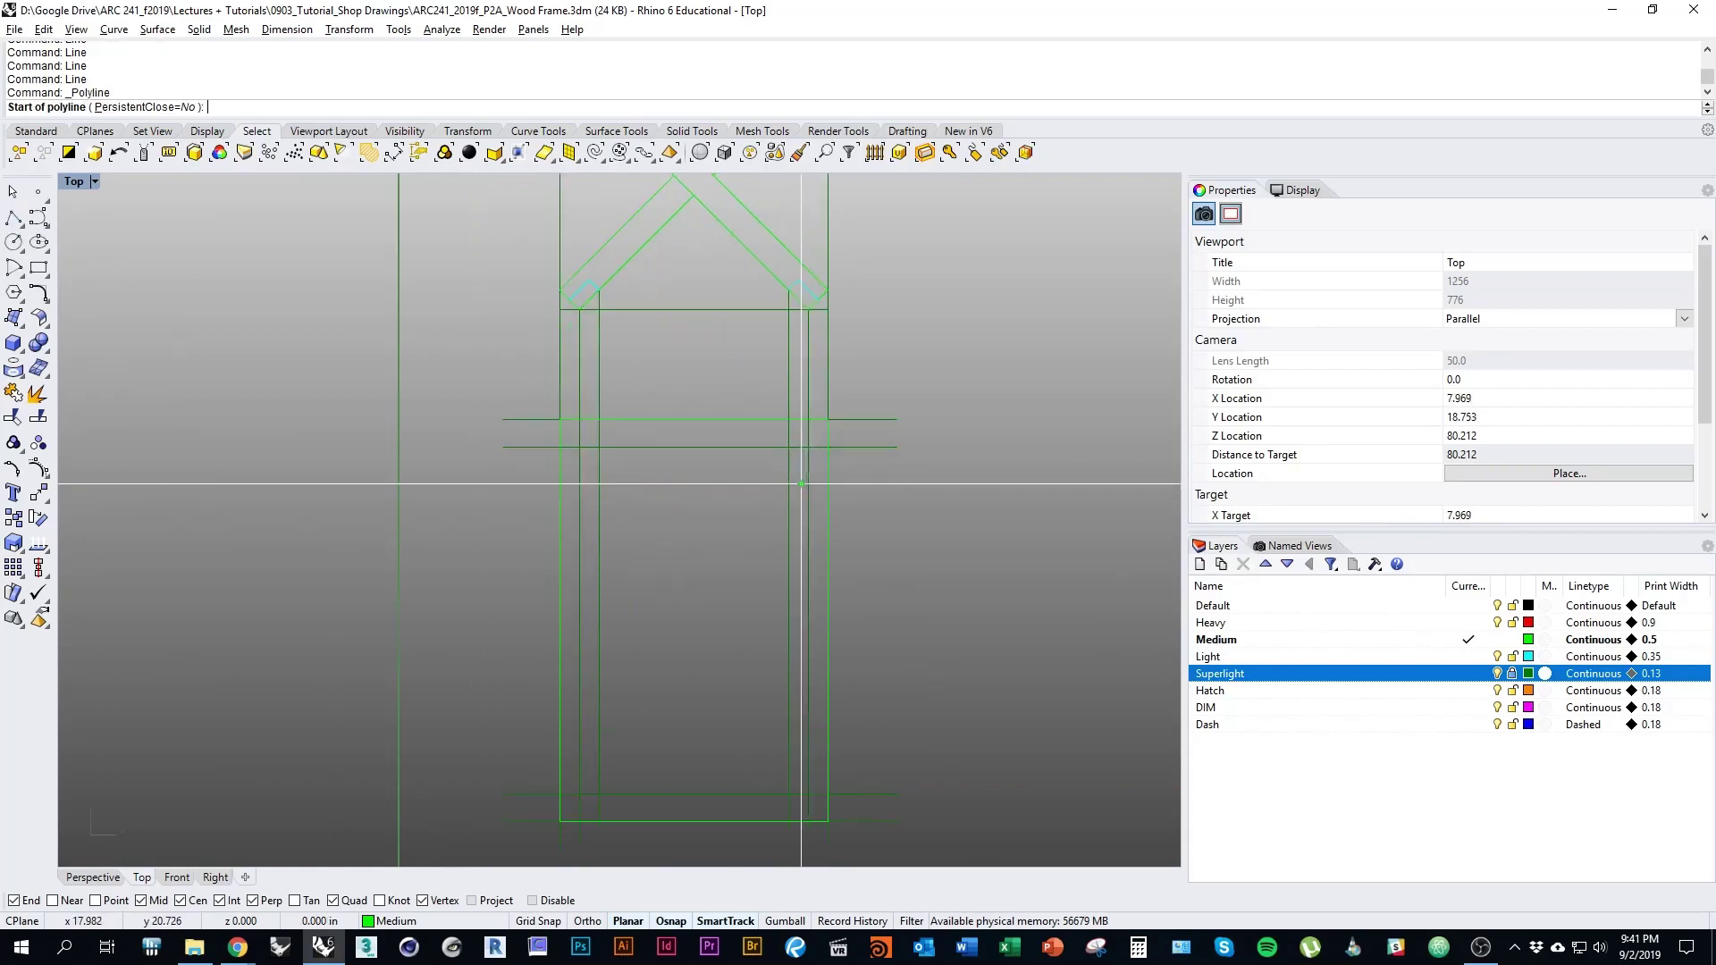
left_click(788, 419)
left_click(788, 820)
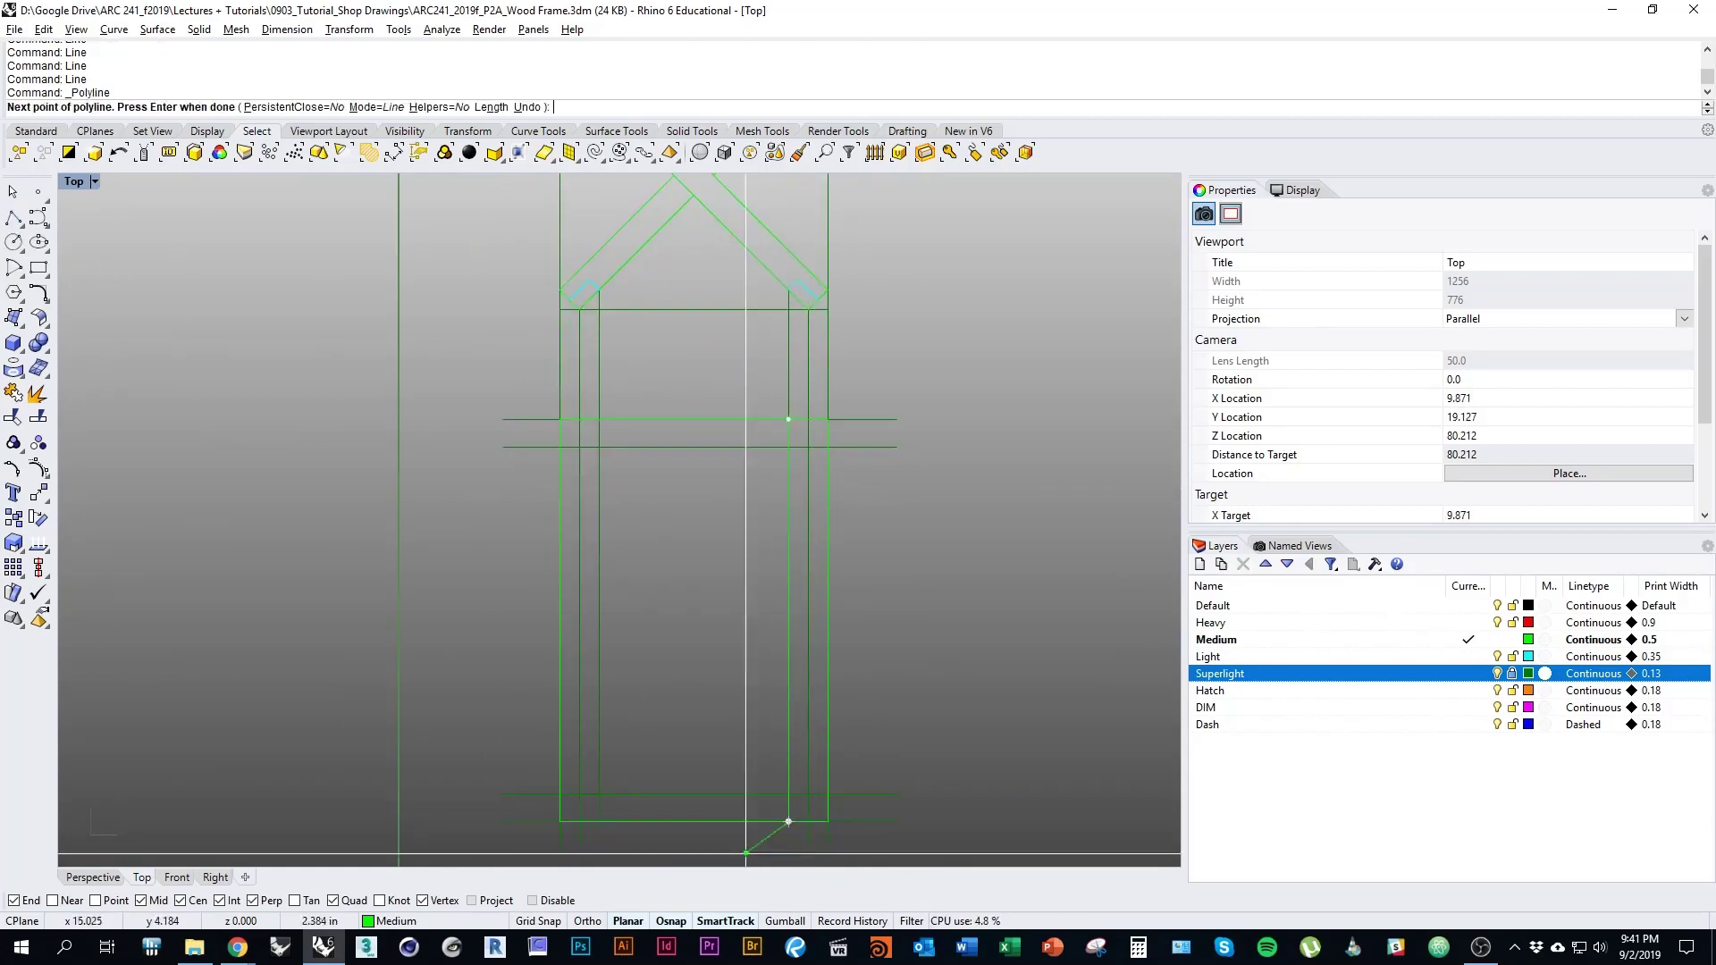
key("Return")
key("Return")
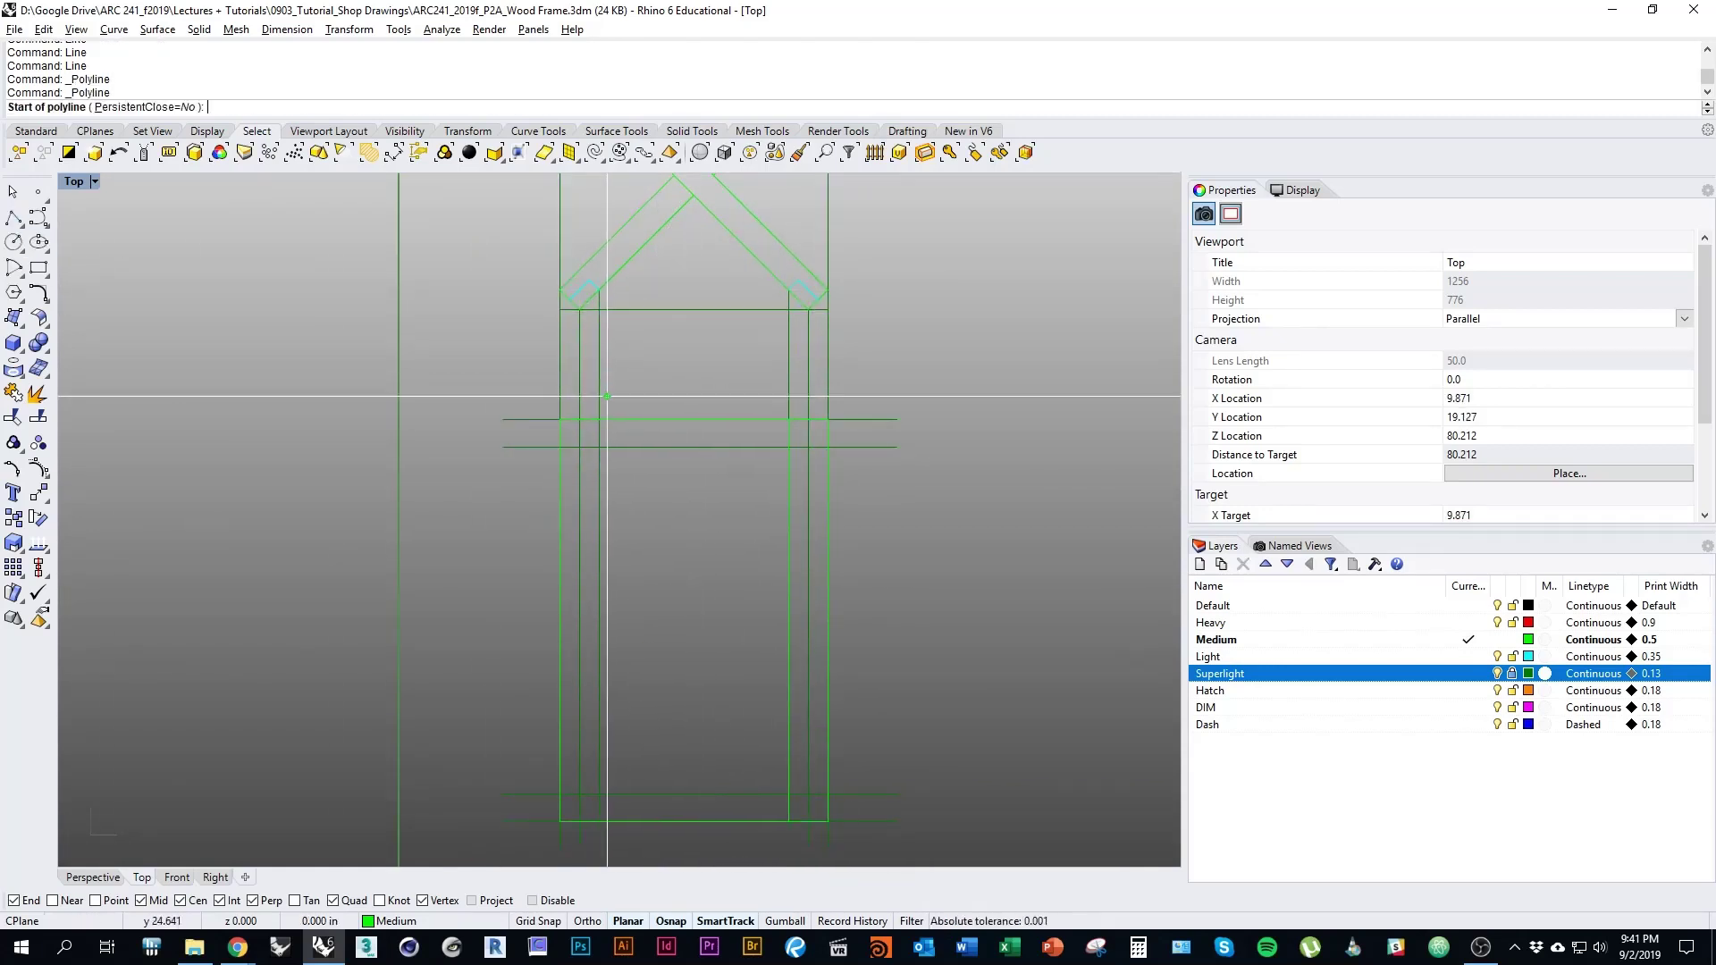
left_click(600, 418)
left_click(600, 820)
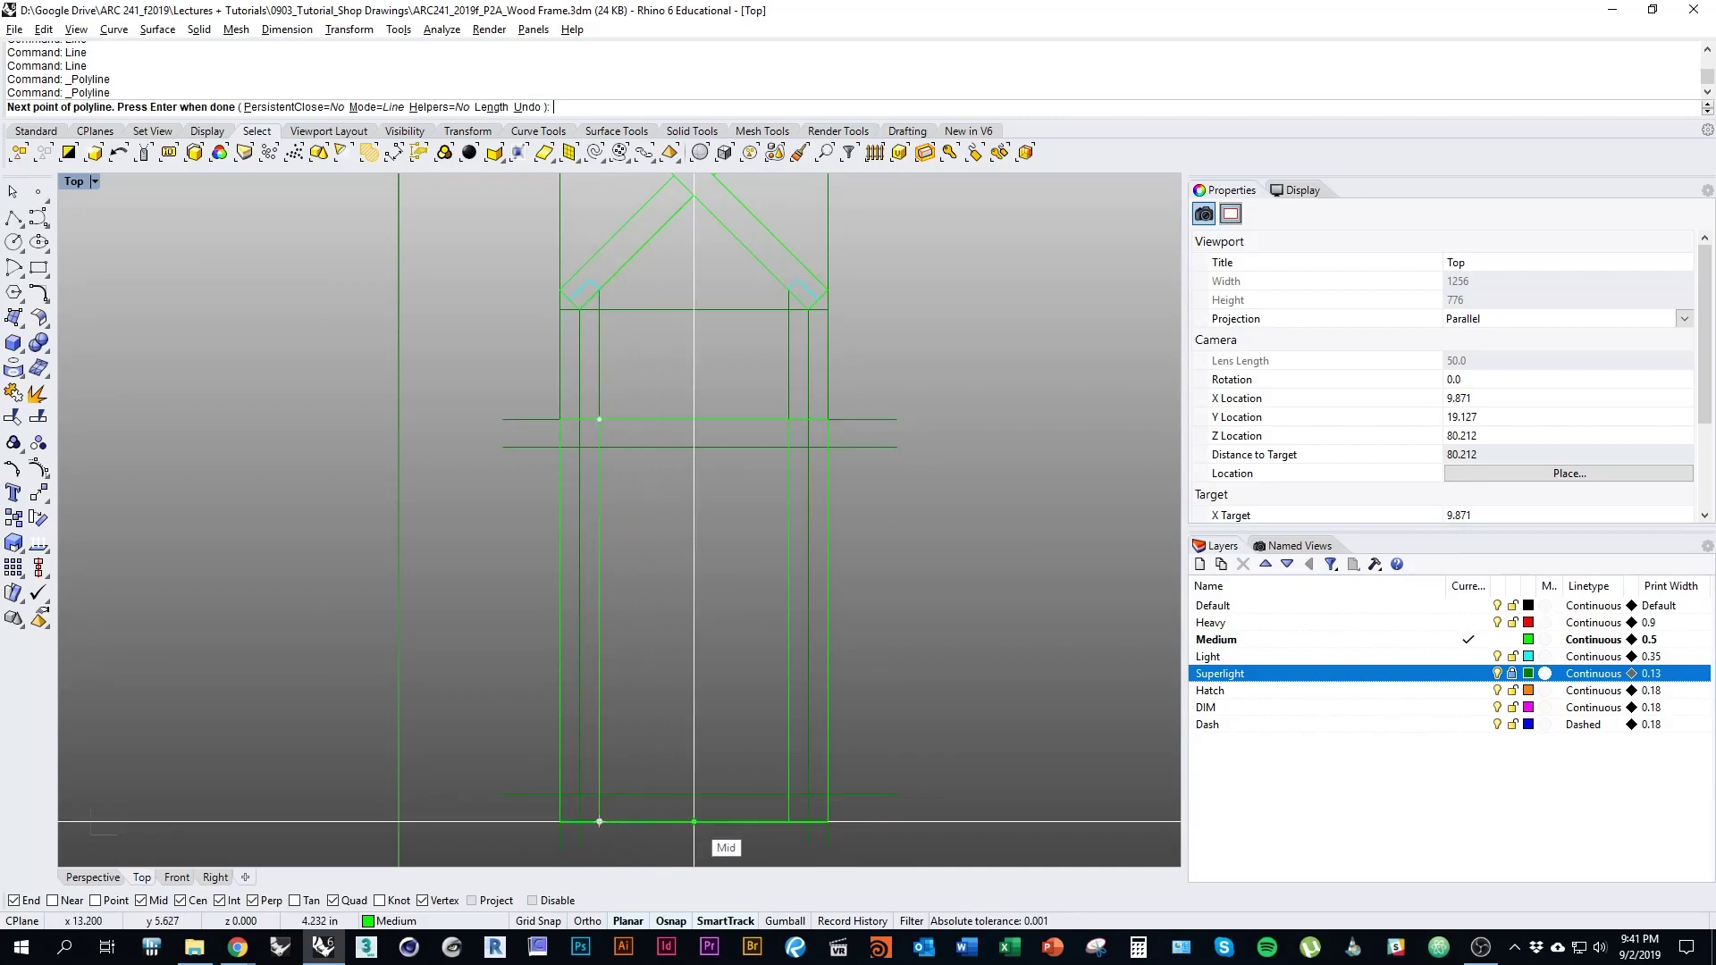
key("Return")
mouse_move(791, 361)
right_mouse_down()
mouse_move(822, 415)
mouse_move(809, 374)
mouse_move(813, 437)
right_mouse_up()
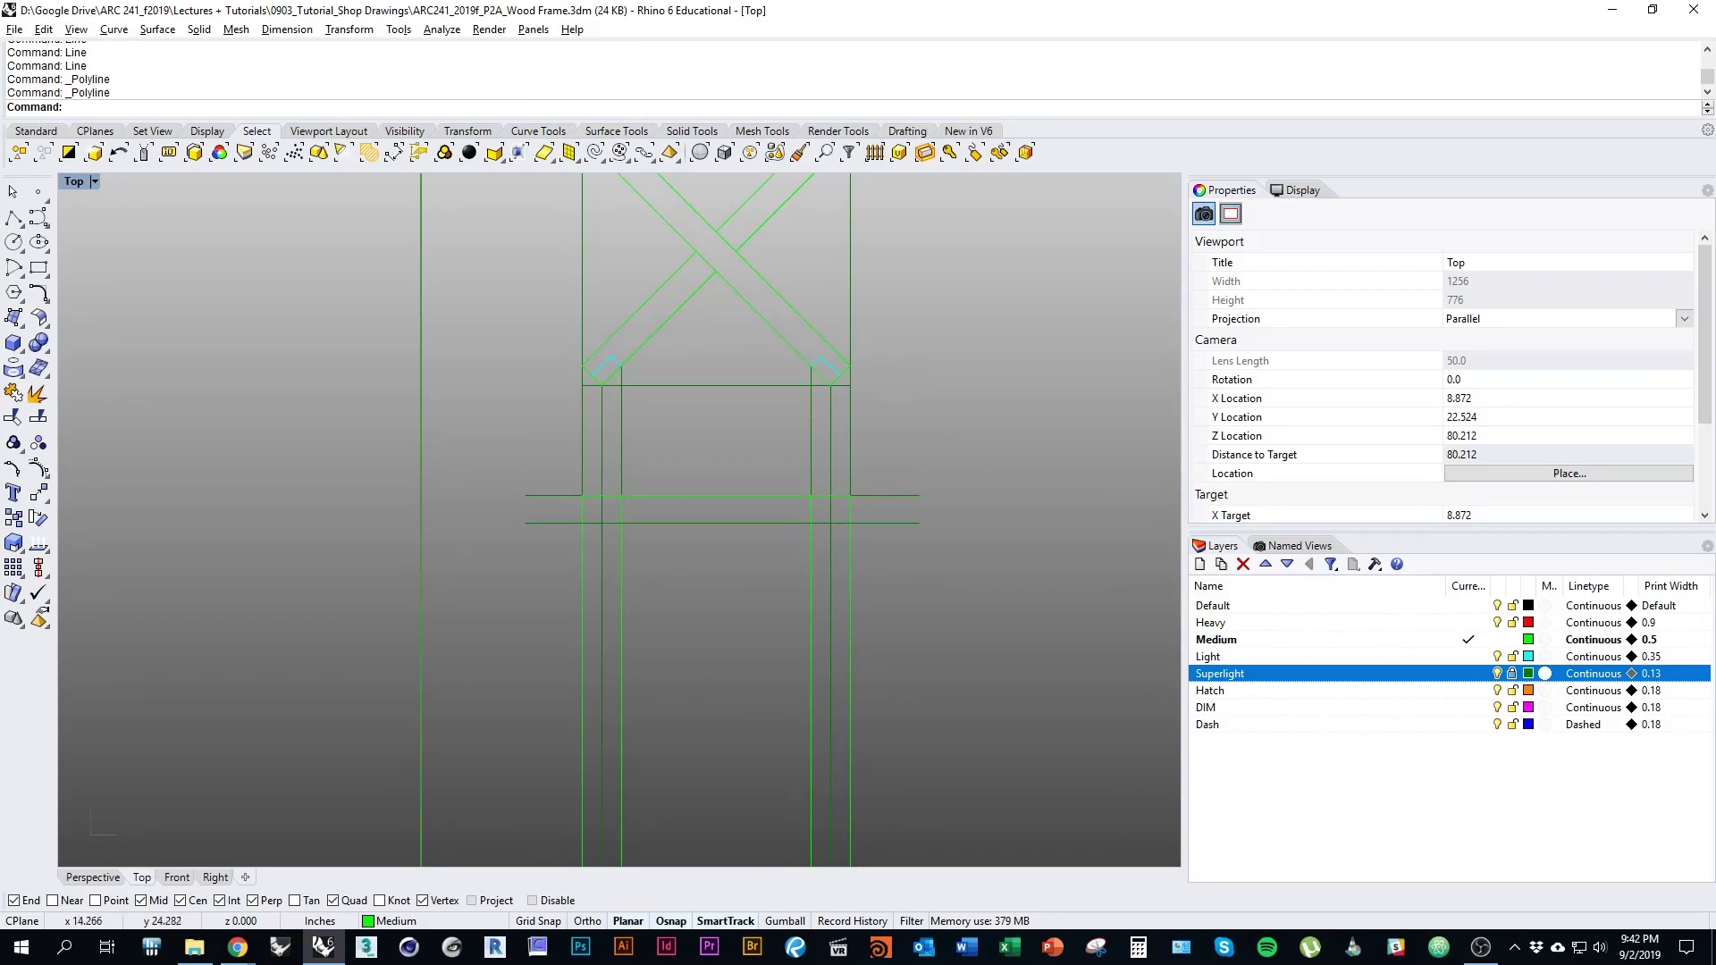
Draw polylines for the middle edges of the left and right legs, from the elevation's top edge to its bottom edge
right_click_drag(740, 481, 798, 473)
left_click(14, 217)
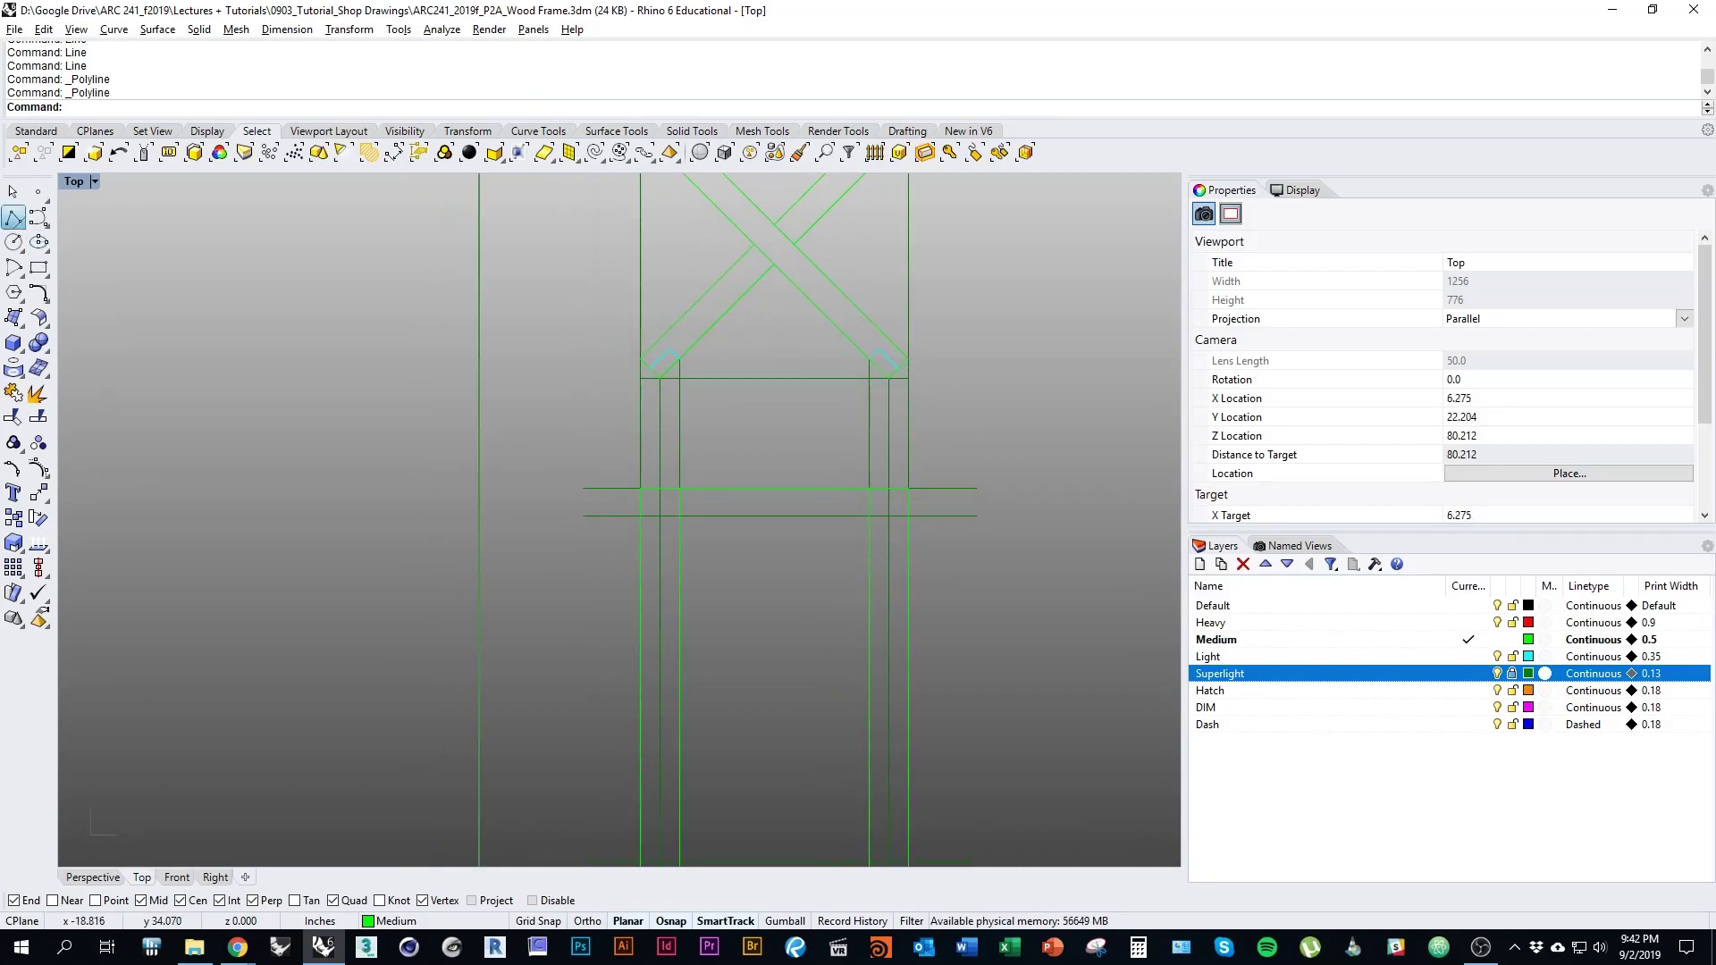
right_click_drag(659, 488, 643, 373)
left_click(643, 373)
left_click(643, 775)
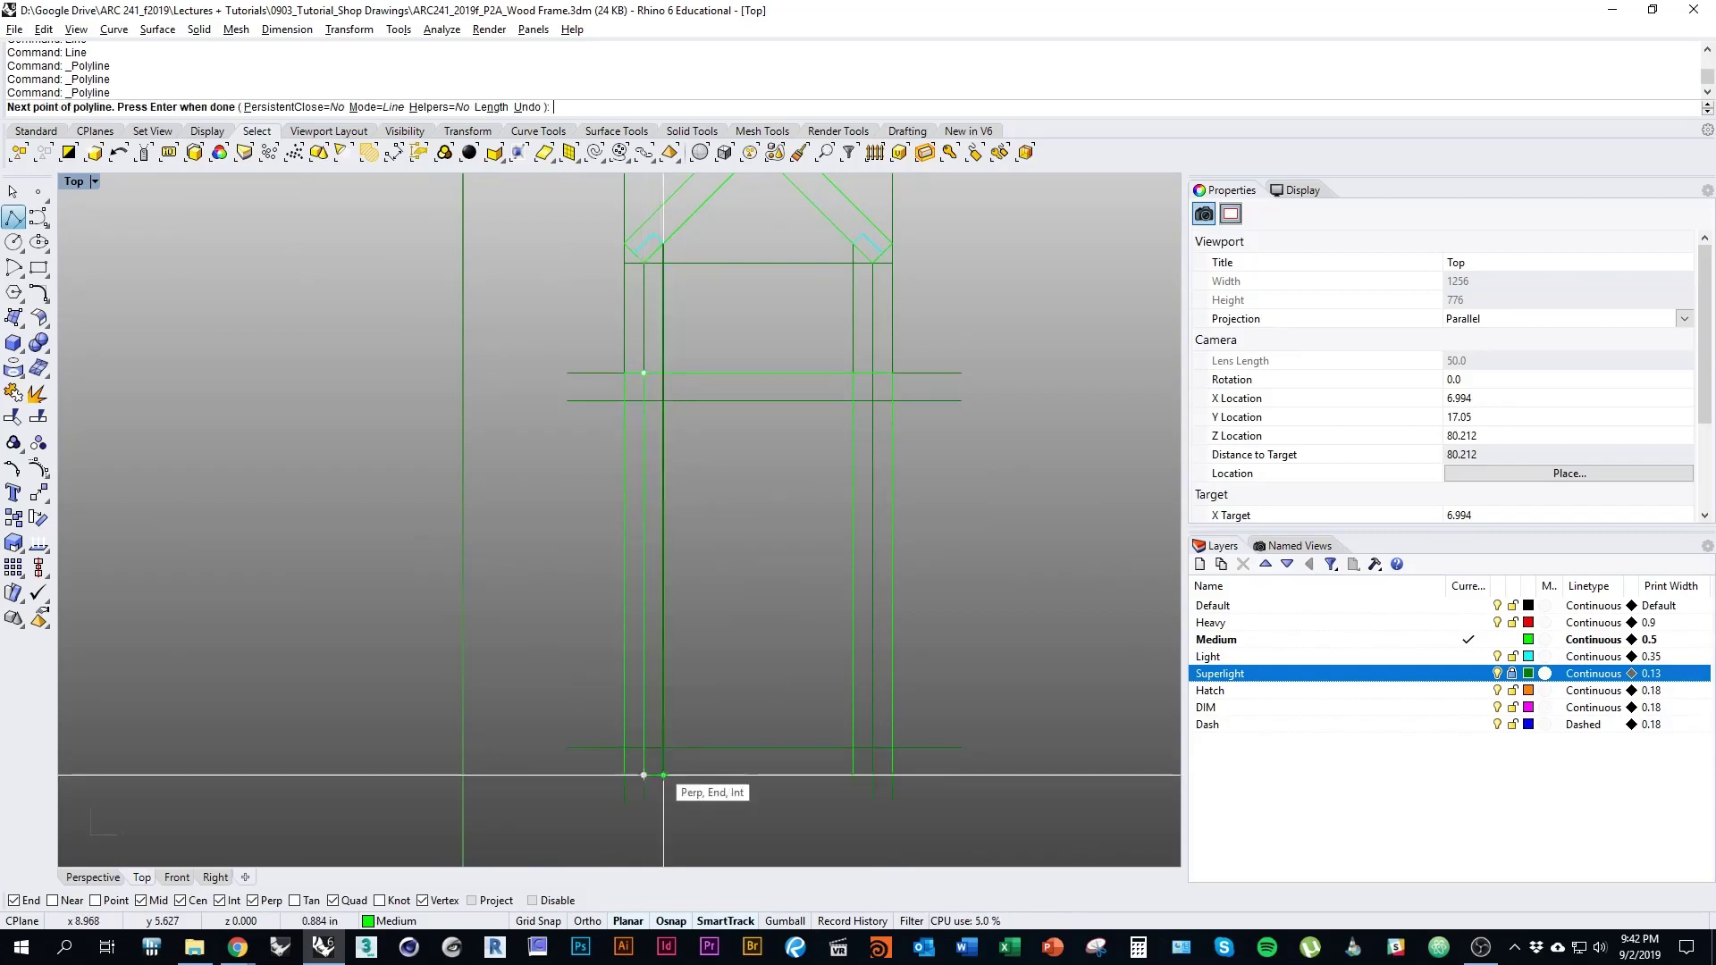
key("Return")
key("Return")
left_click(872, 372)
left_click(872, 775)
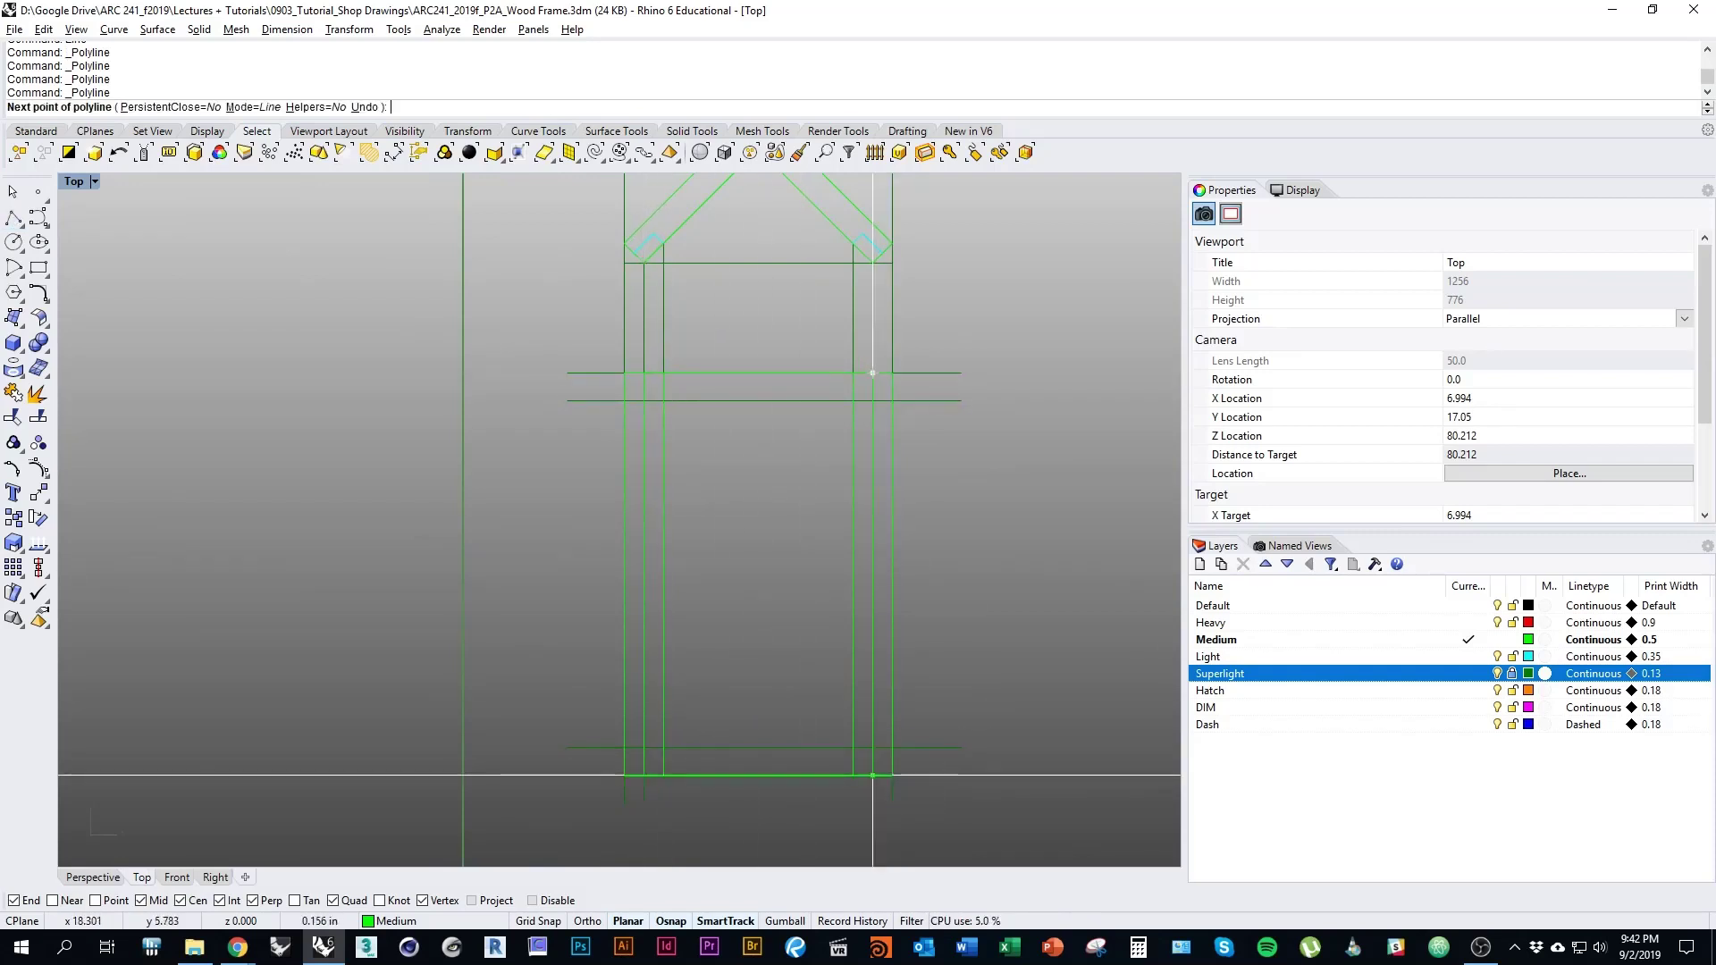
key("Return")
Draw the underside of the elevation's top rail as a polyline between the inner edges of the two legs
right_click_drag(890, 706, 889, 723)
scroll(804, 401, "up", 5)
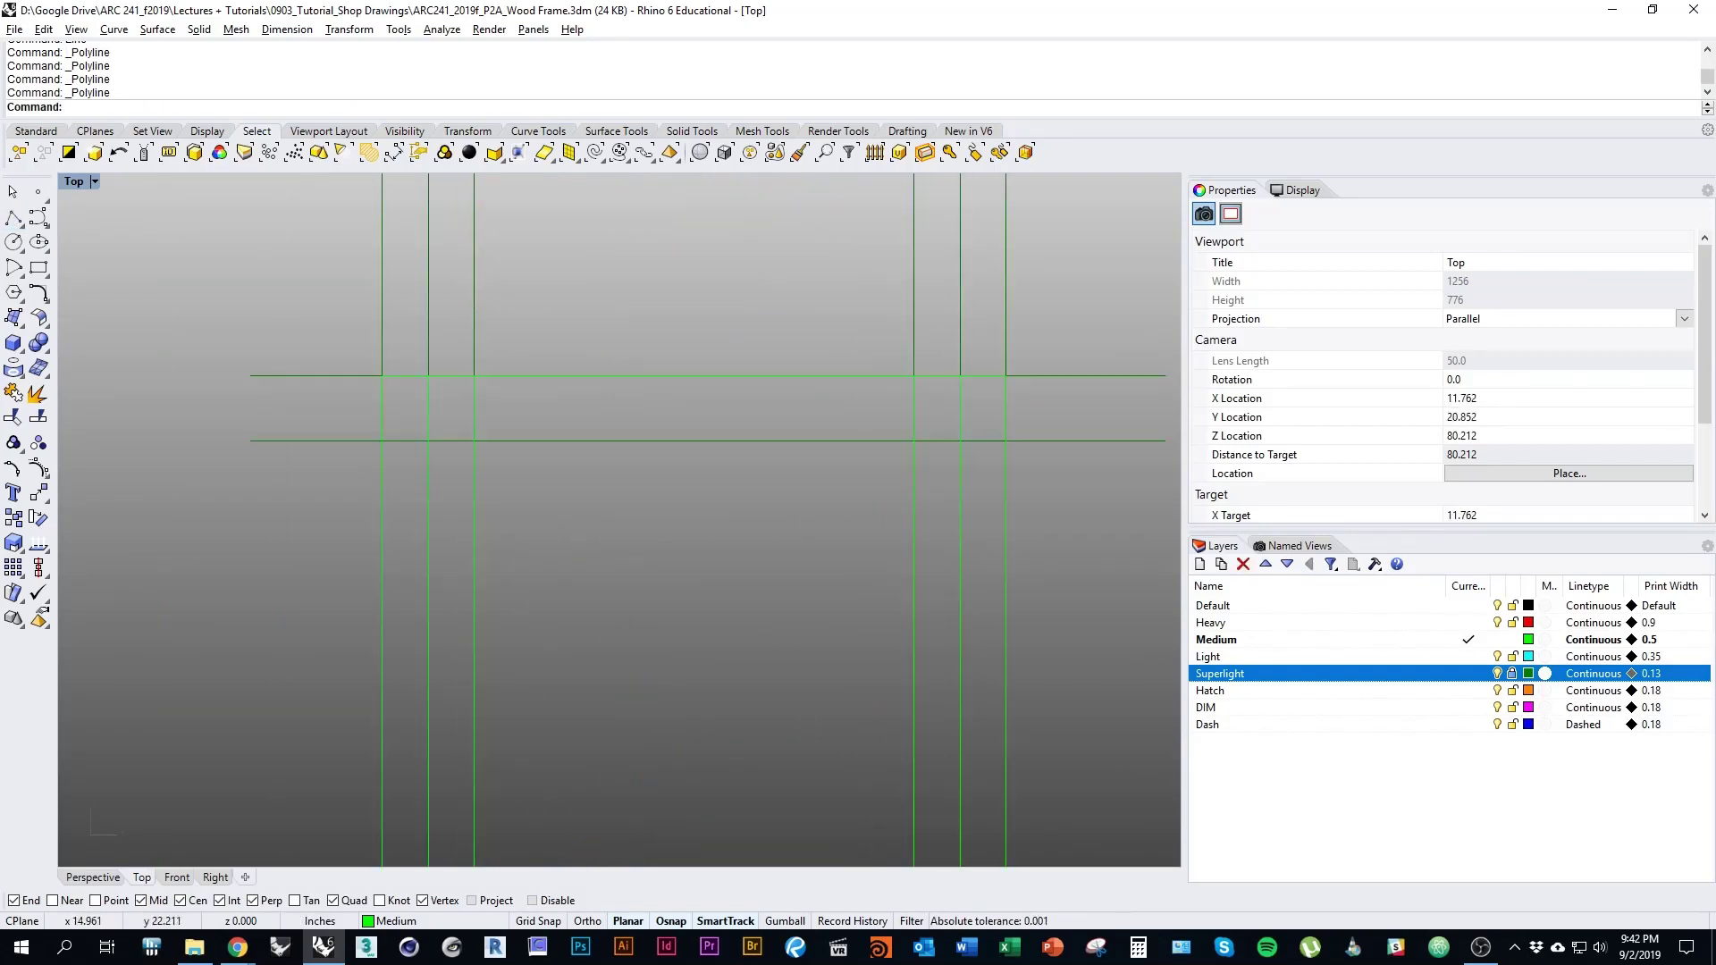
right_click_drag(527, 514, 537, 429)
key("Return")
right_click_drag(704, 533, 700, 567)
scroll(701, 566, "down", 2)
right_click_drag(753, 474, 600, 655)
right_click_drag(568, 348, 623, 666)
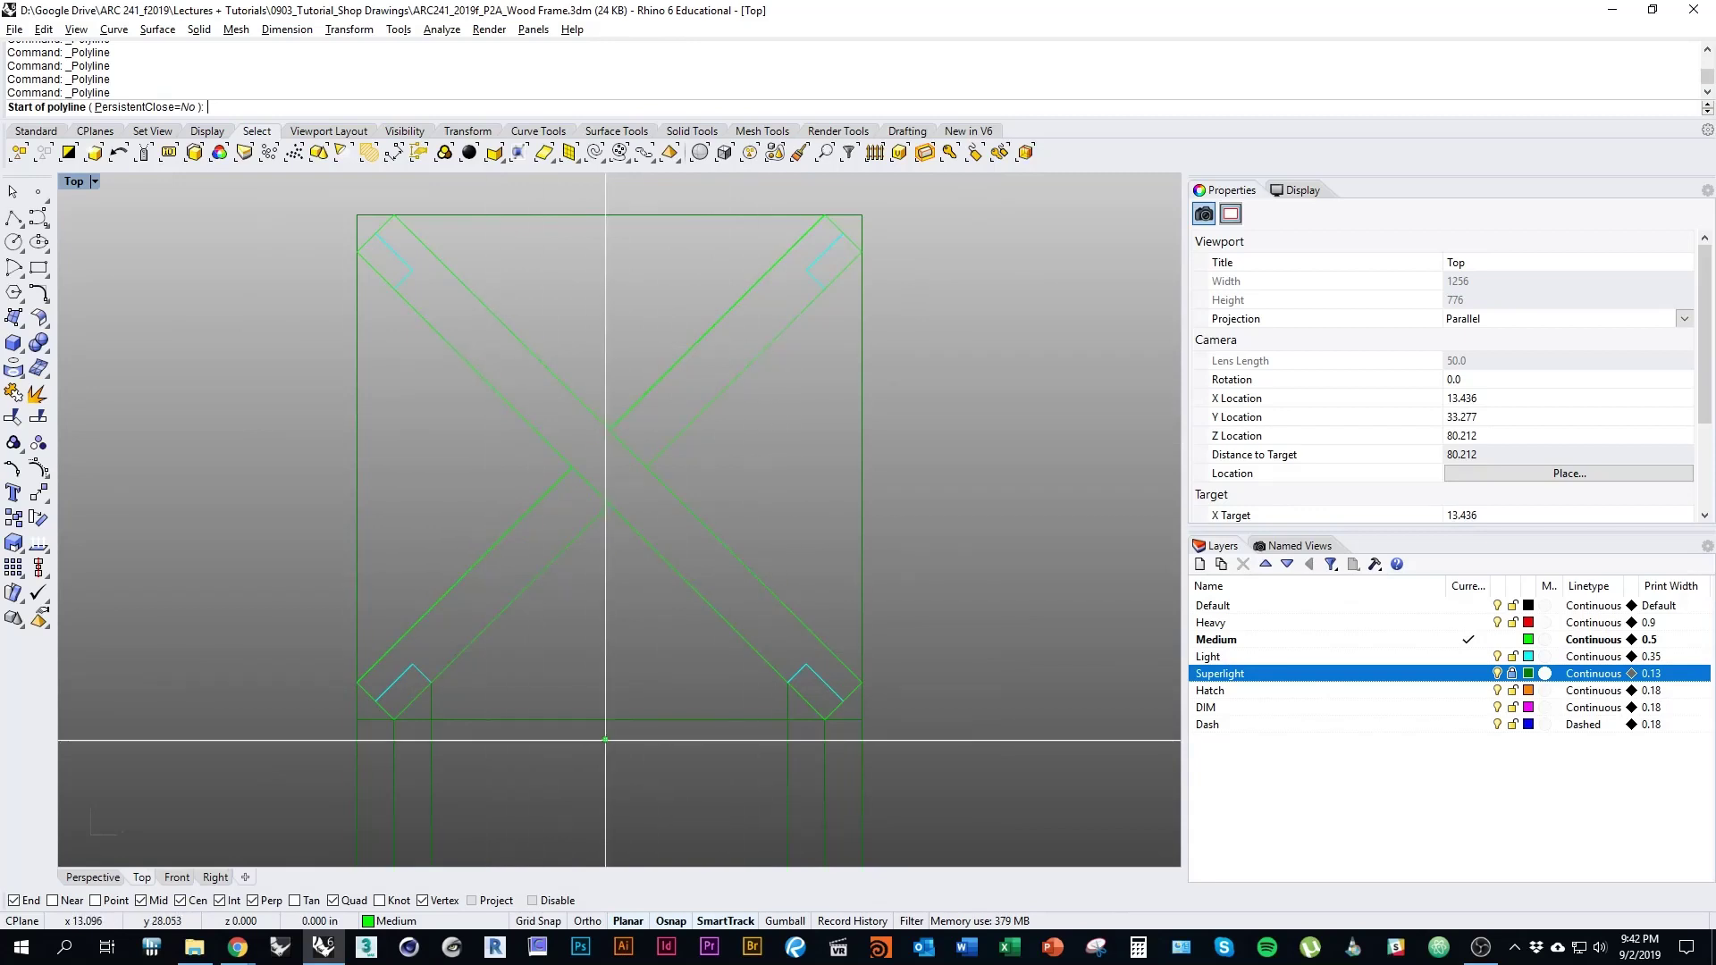
right_click_drag(610, 719, 570, 253)
left_click(569, 254)
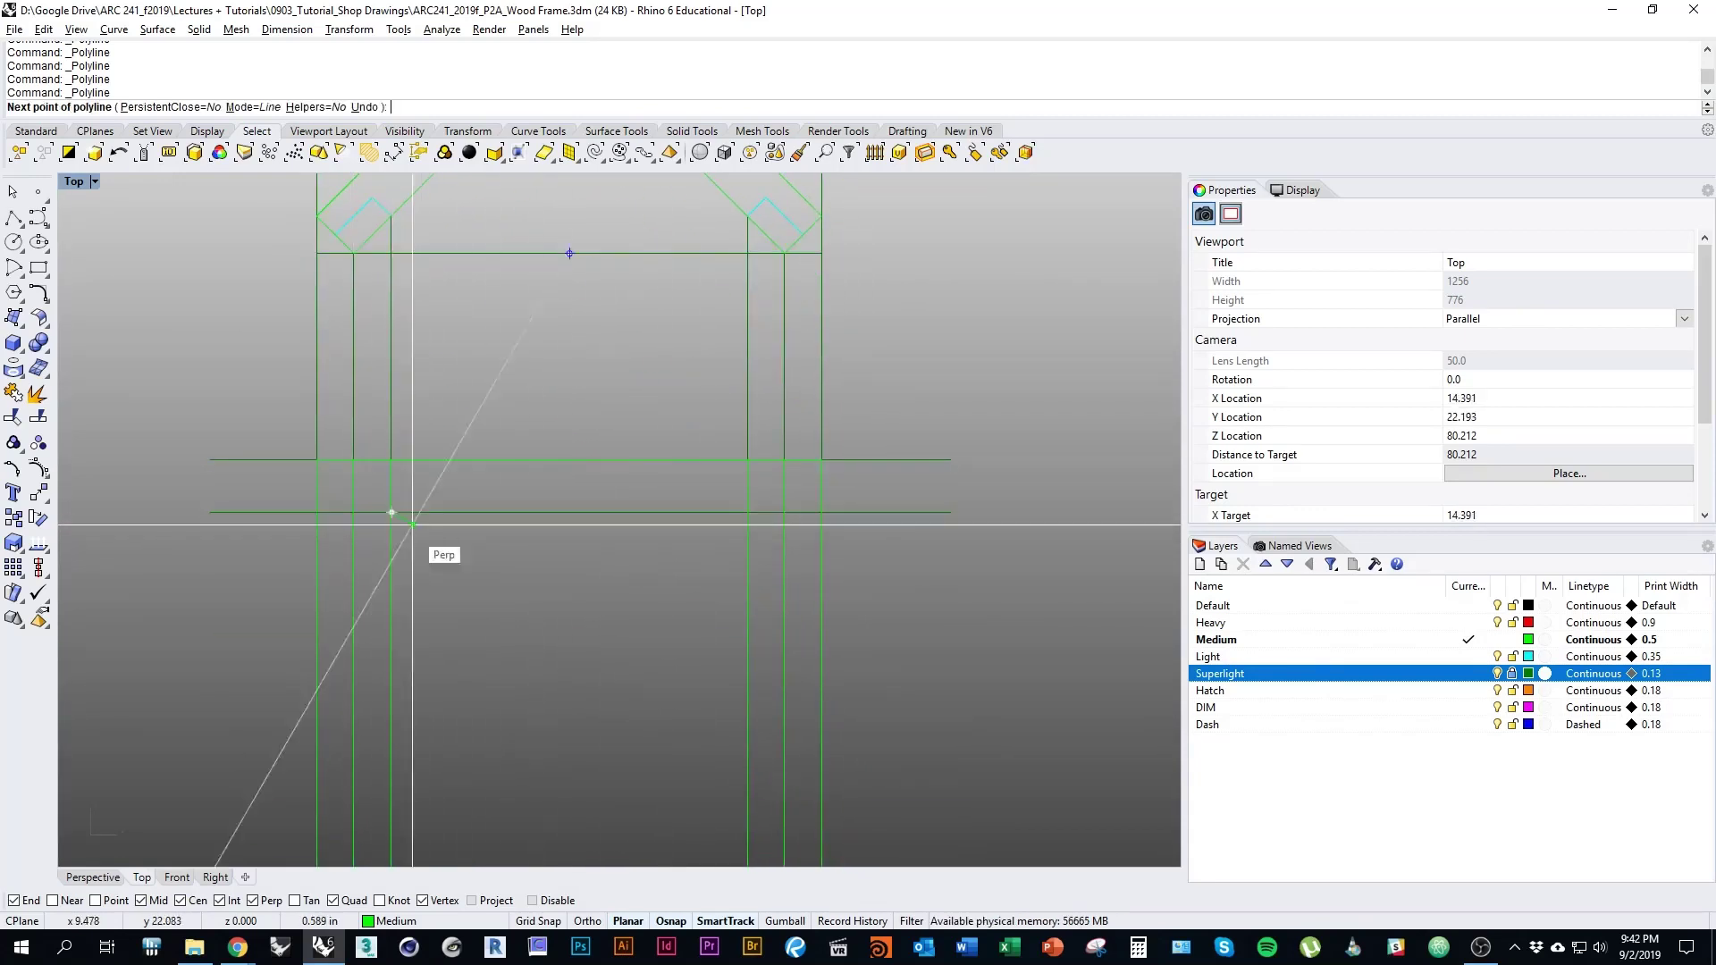
left_click(747, 512)
key("Return")
Draw the upper edge of the elevation's bottom rail as a polyline between the inner edges of the two legs
right_click_drag(600, 854, 620, 488)
scroll(629, 549, "down", 6)
key("Return")
left_click(512, 666)
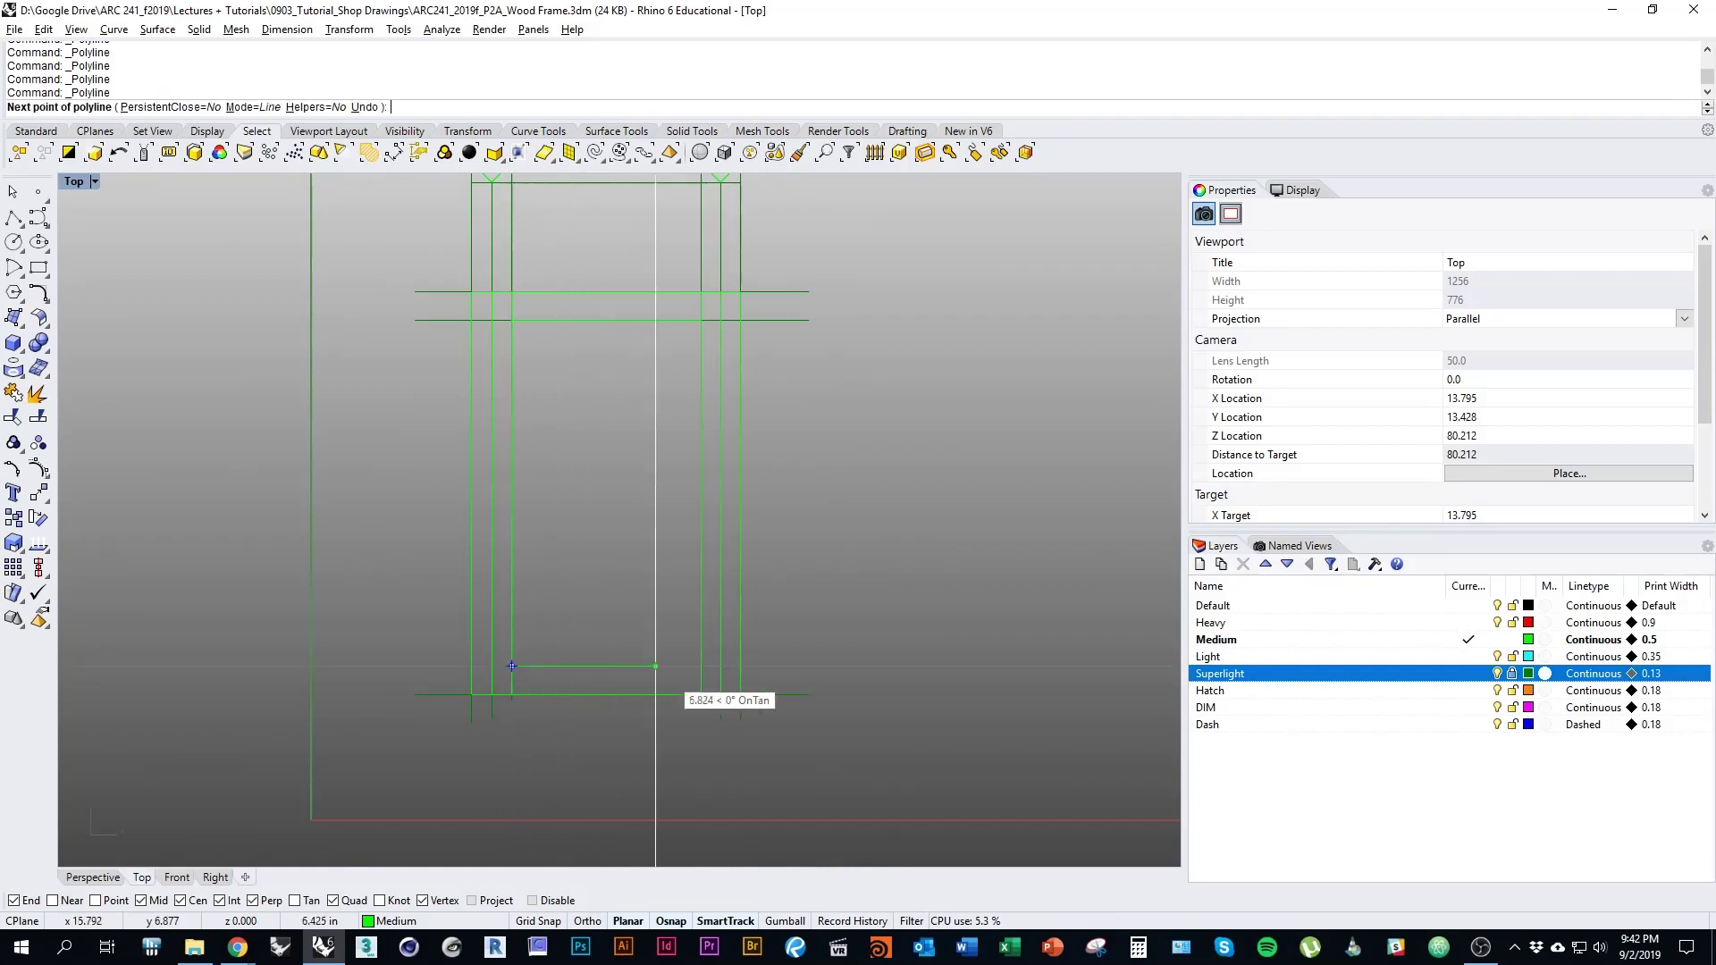
left_click(701, 667)
key("Return")
Make the Light layer current and draw a vertical polyline across the top rail at the midpoint of its upper edge
right_click_drag(688, 625, 683, 836)
right_click_drag(684, 536, 655, 747)
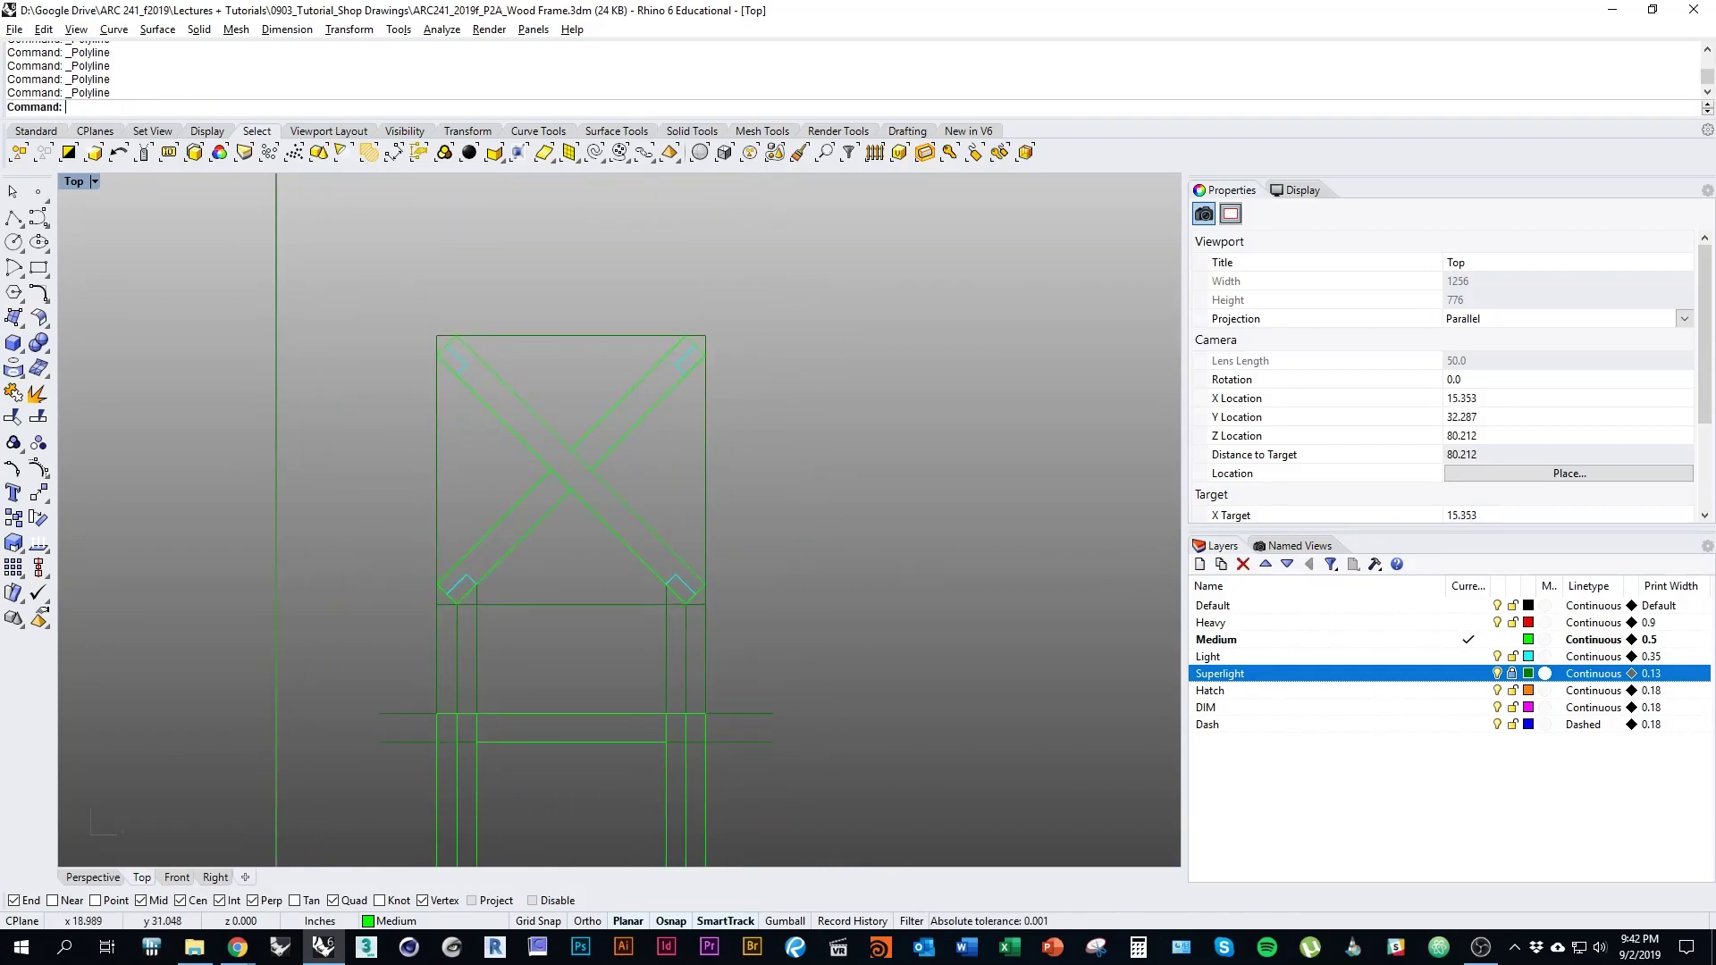
right_click_drag(699, 842, 761, 613)
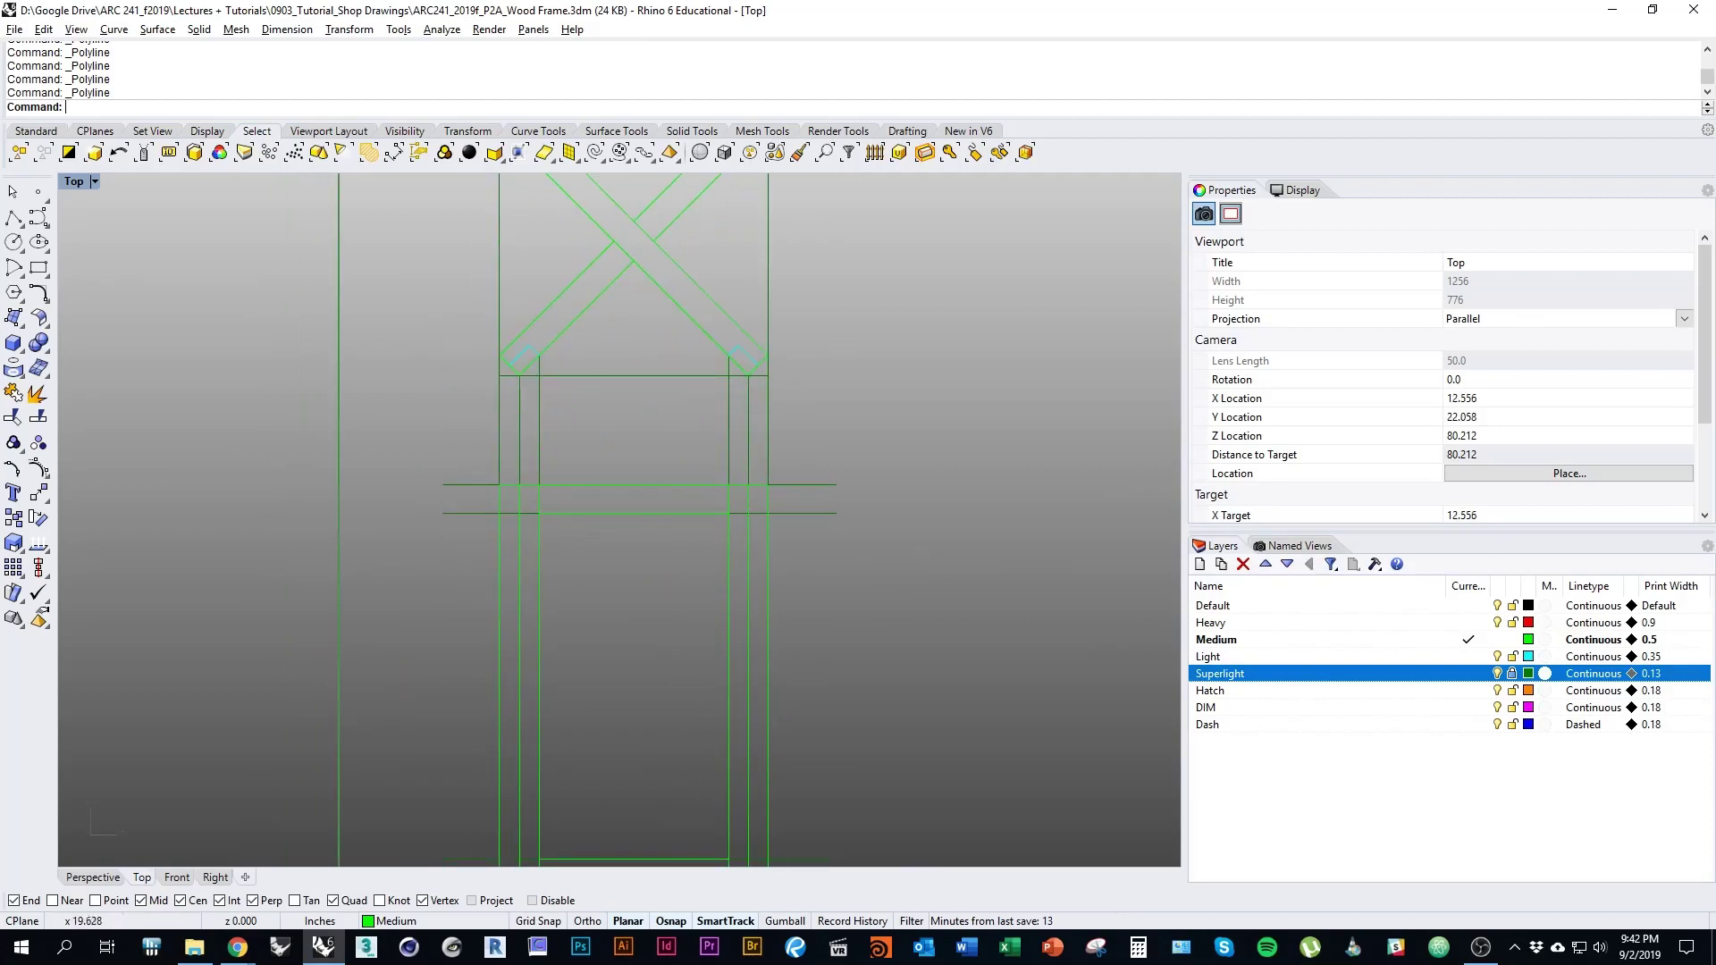
scroll(726, 318, "up", 5)
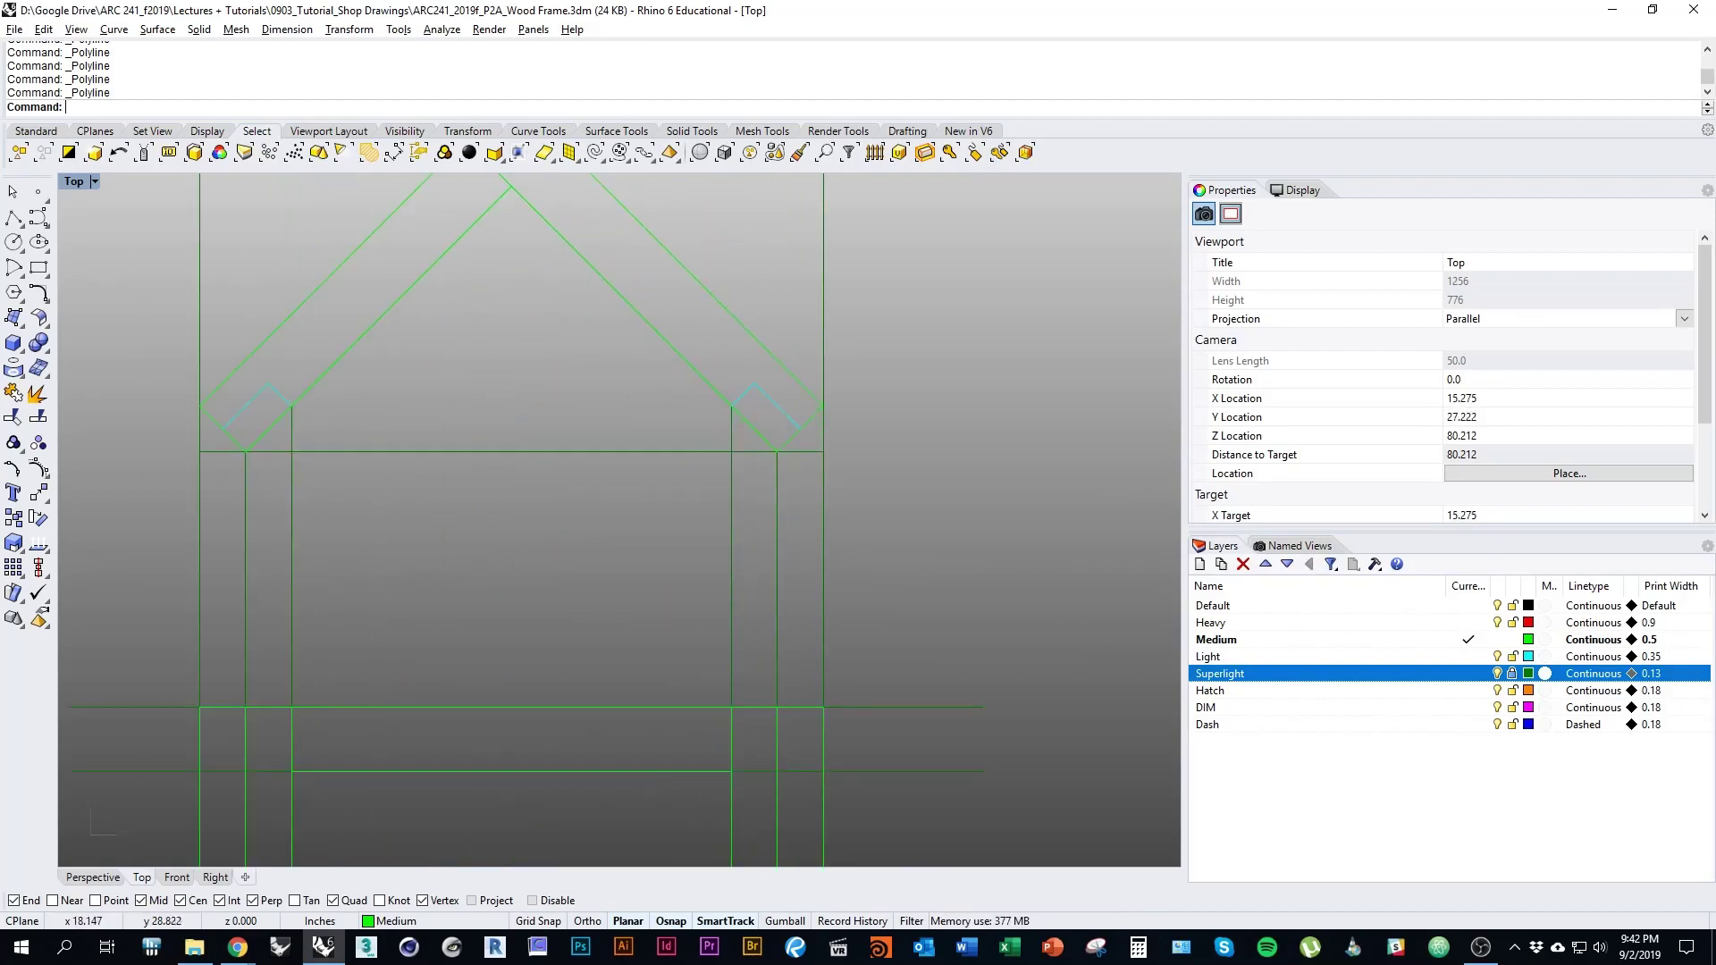
scroll(907, 729, "down", 4)
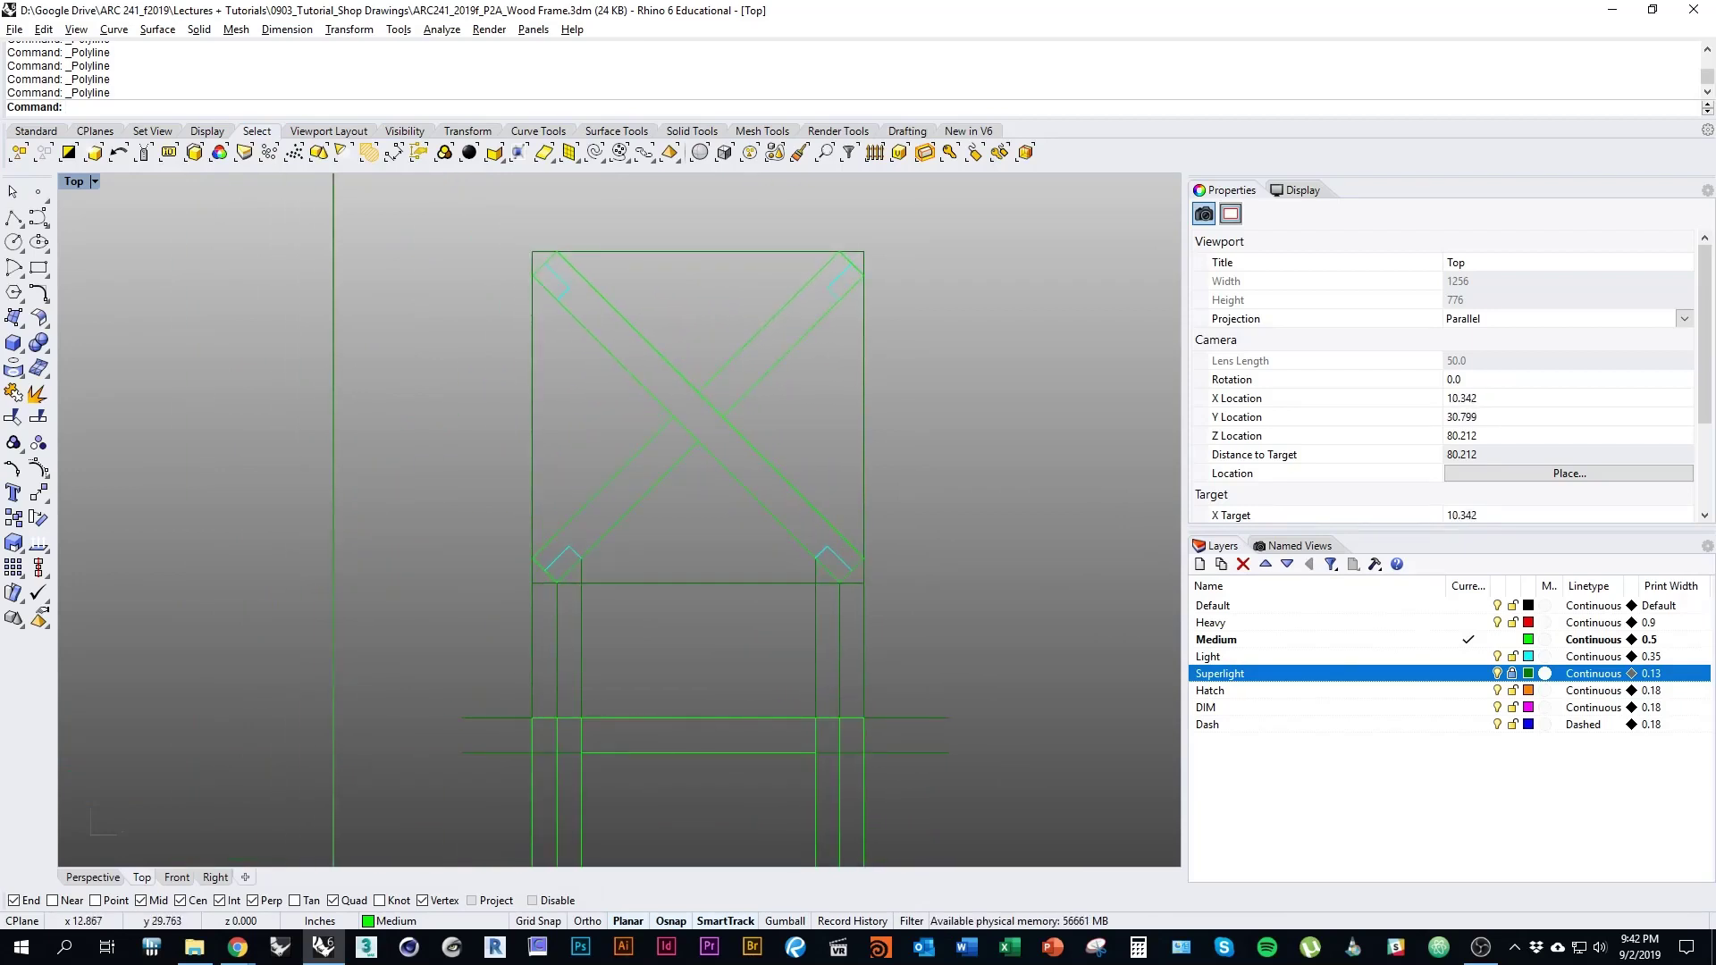
right_click_drag(907, 729, 897, 677)
right_click_drag(920, 804, 907, 597)
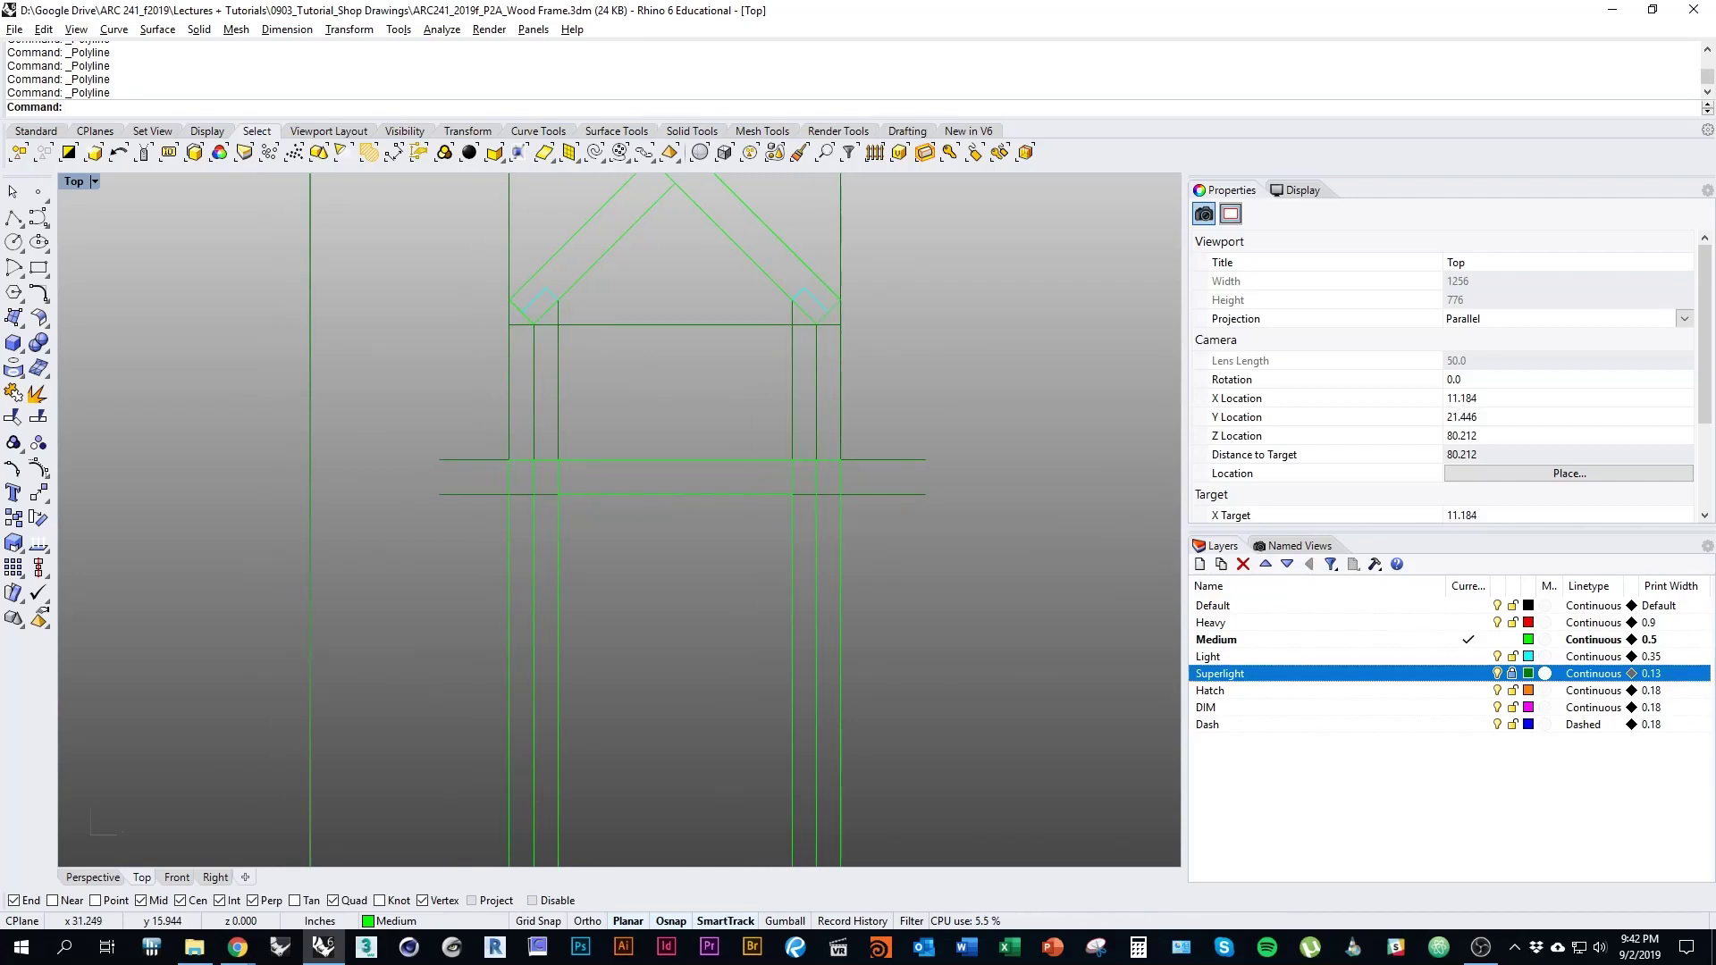
left_click(1468, 656)
right_click_drag(894, 580, 948, 562)
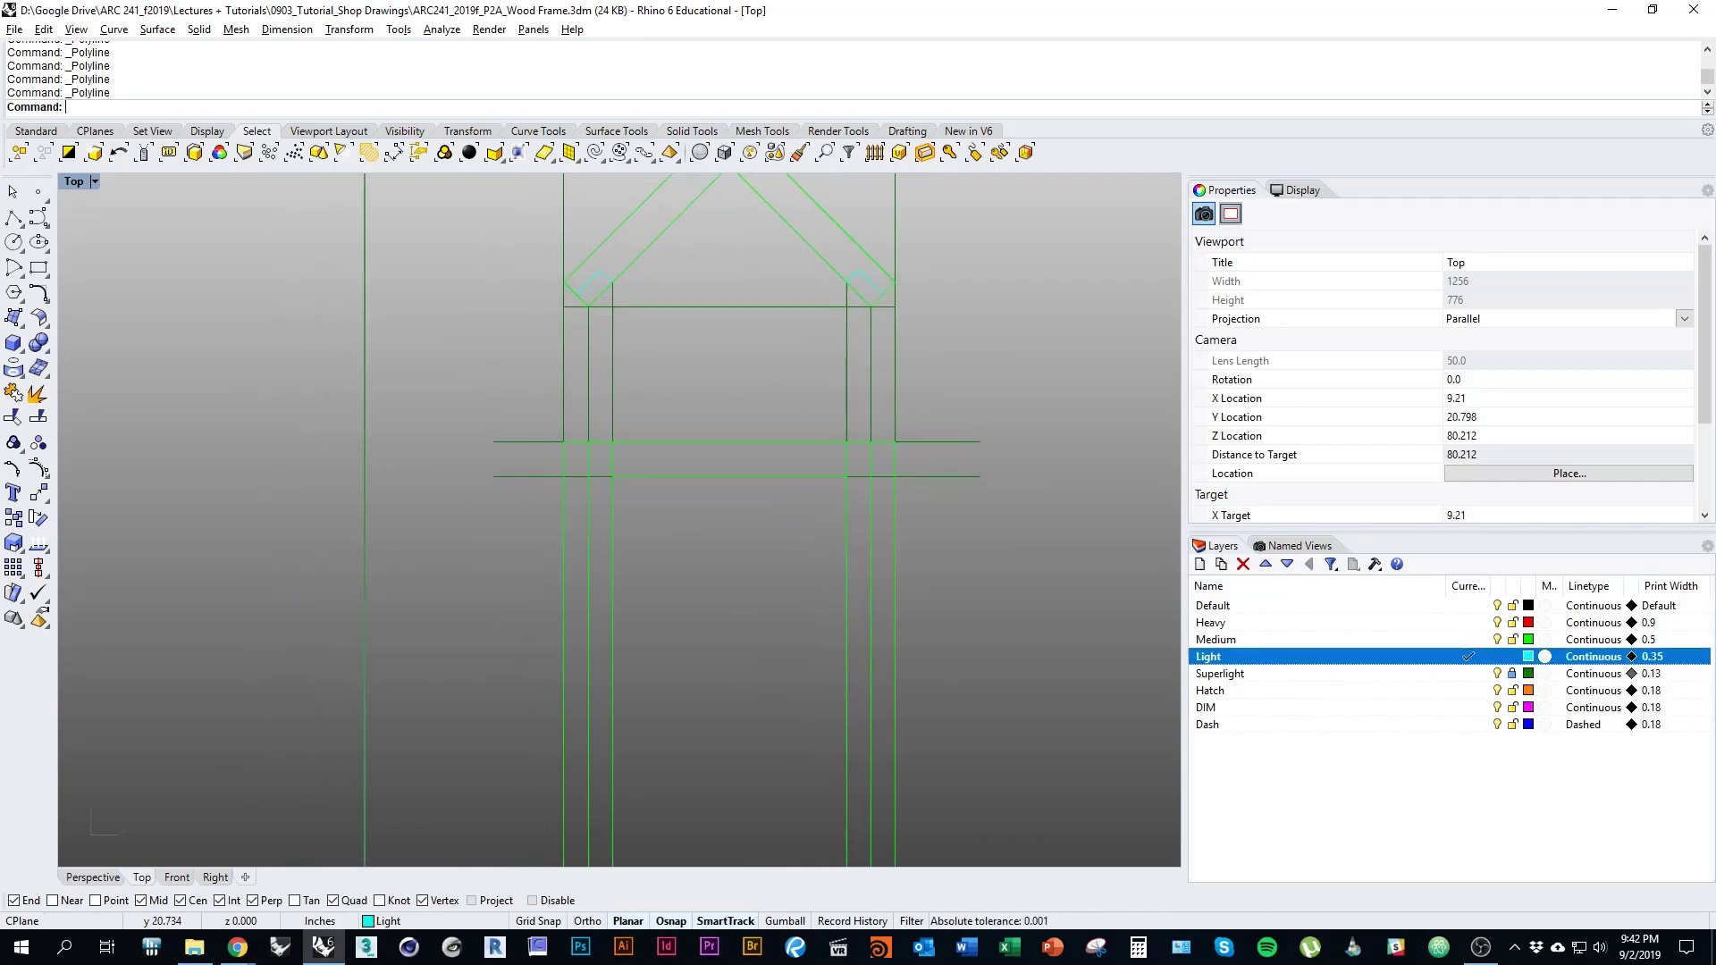
left_click(13, 218)
right_click_drag(770, 447, 757, 494)
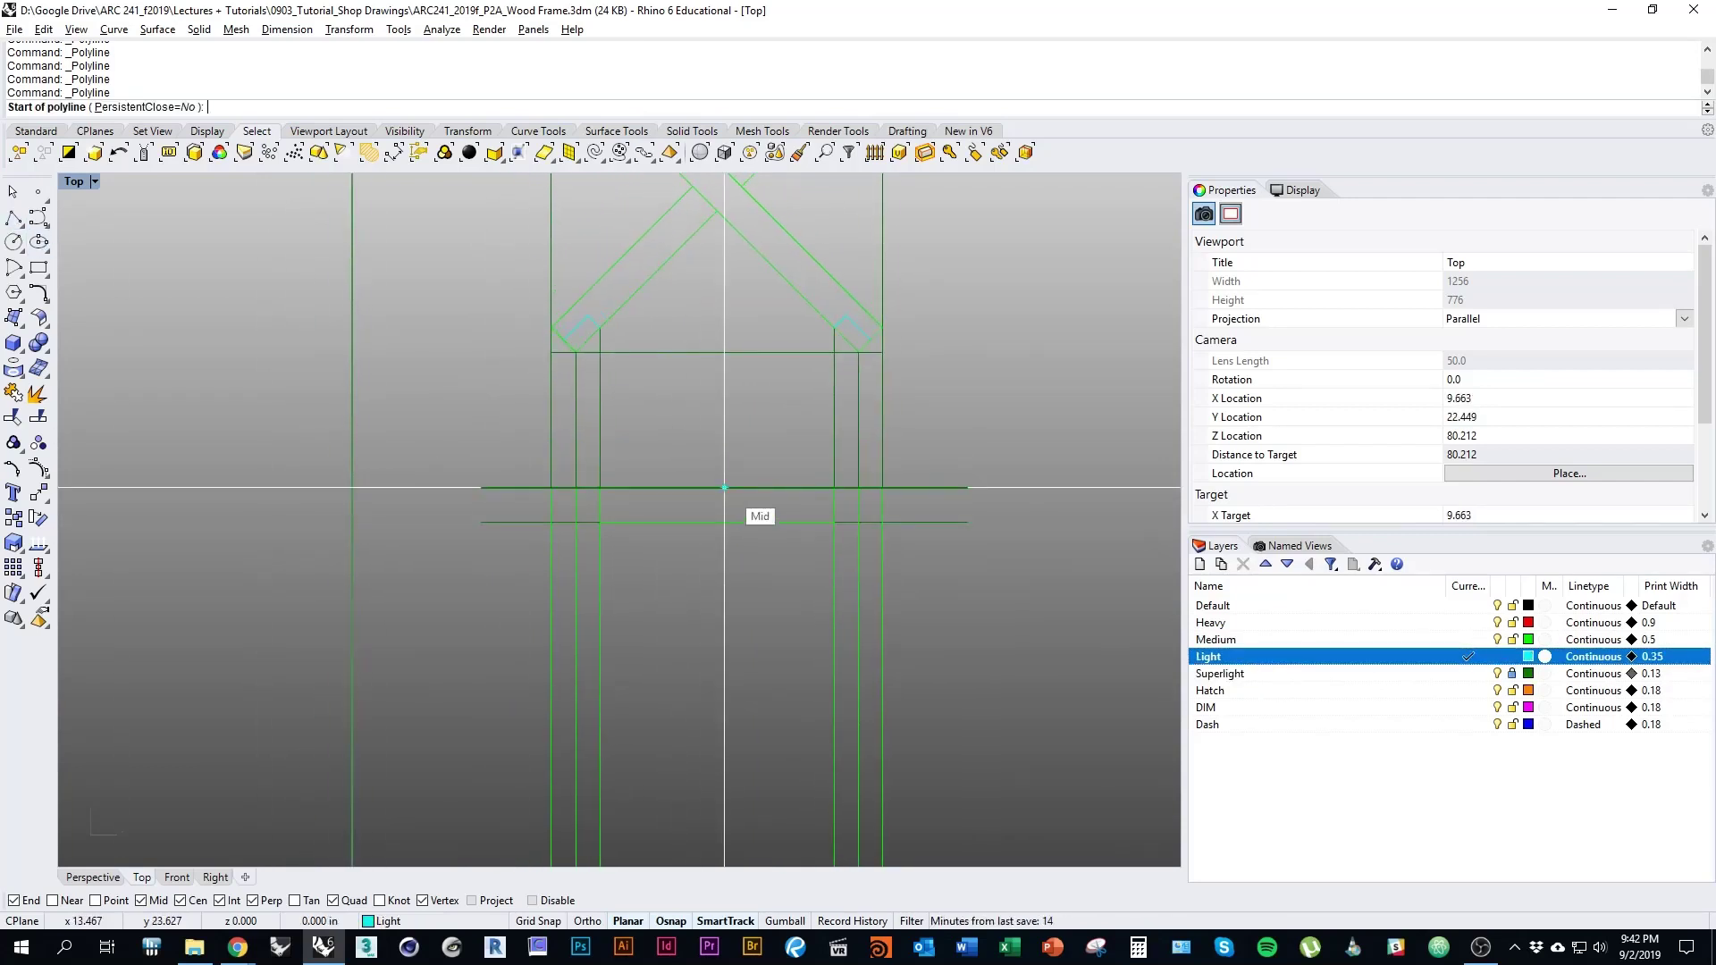
left_click(724, 488)
left_click(724, 522)
key("Return")
Draw a matching vertical polyline across the bottom rail at its midpoint, from its upper edge to its lower edge
key("Return")
right_click_drag(726, 858, 709, 686)
left_click(707, 671)
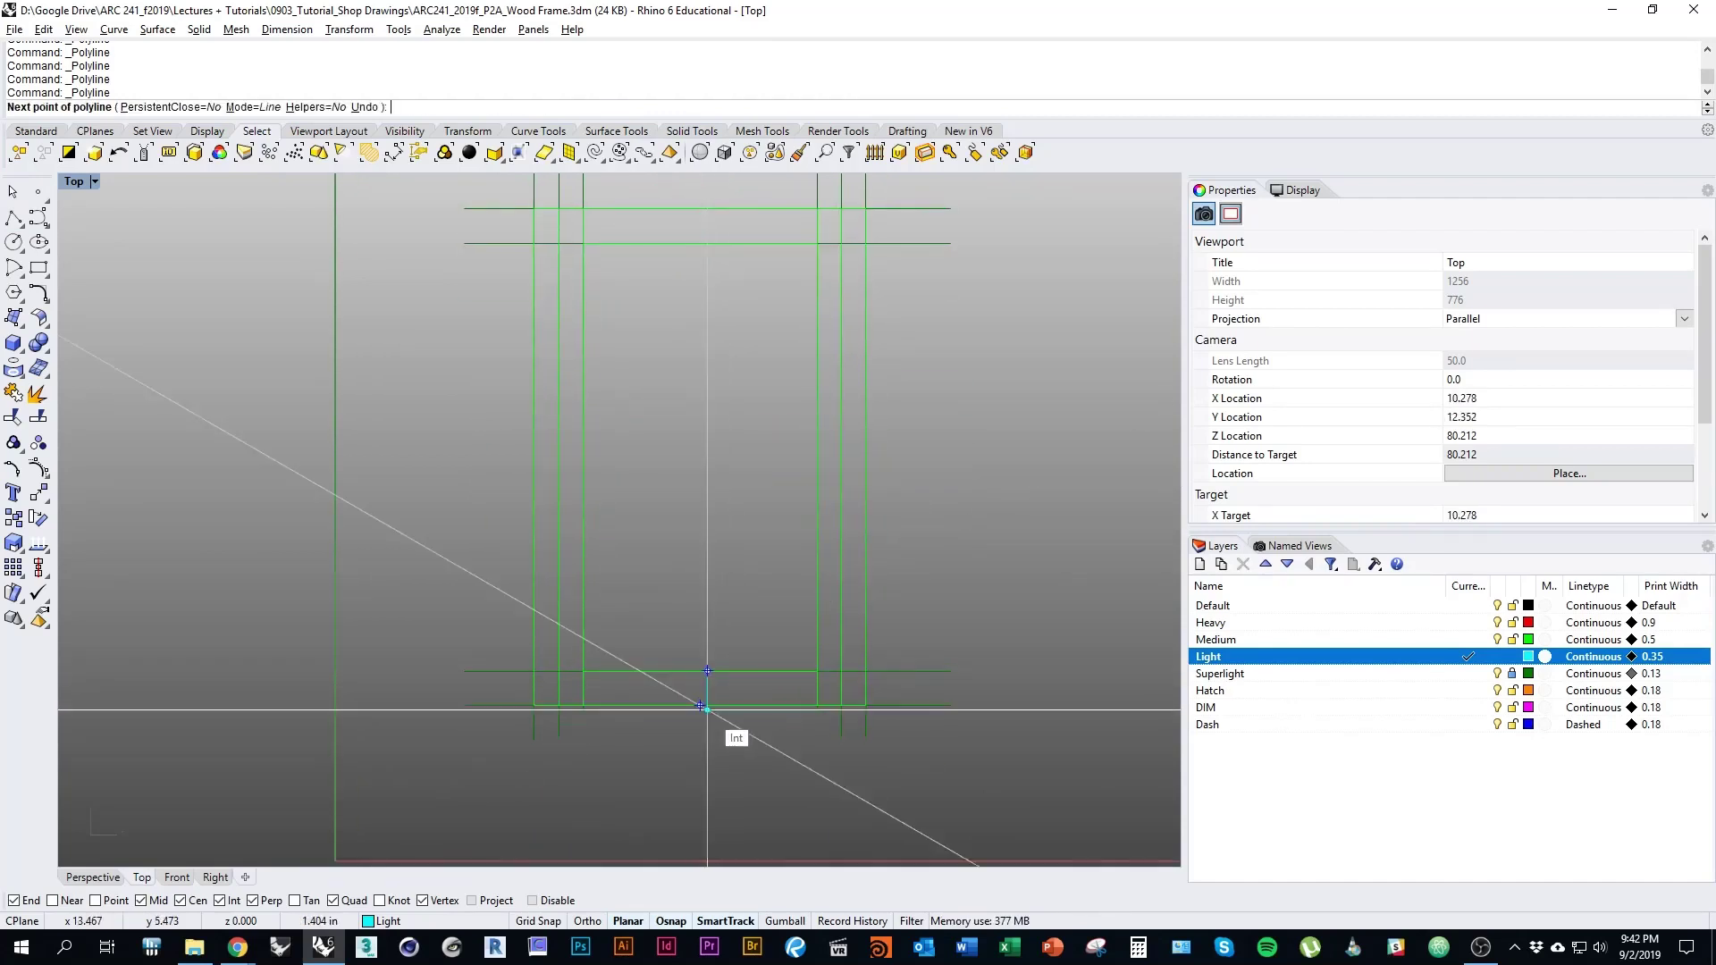
left_click(707, 705)
key("Return")
right_click_drag(706, 295, 706, 781)
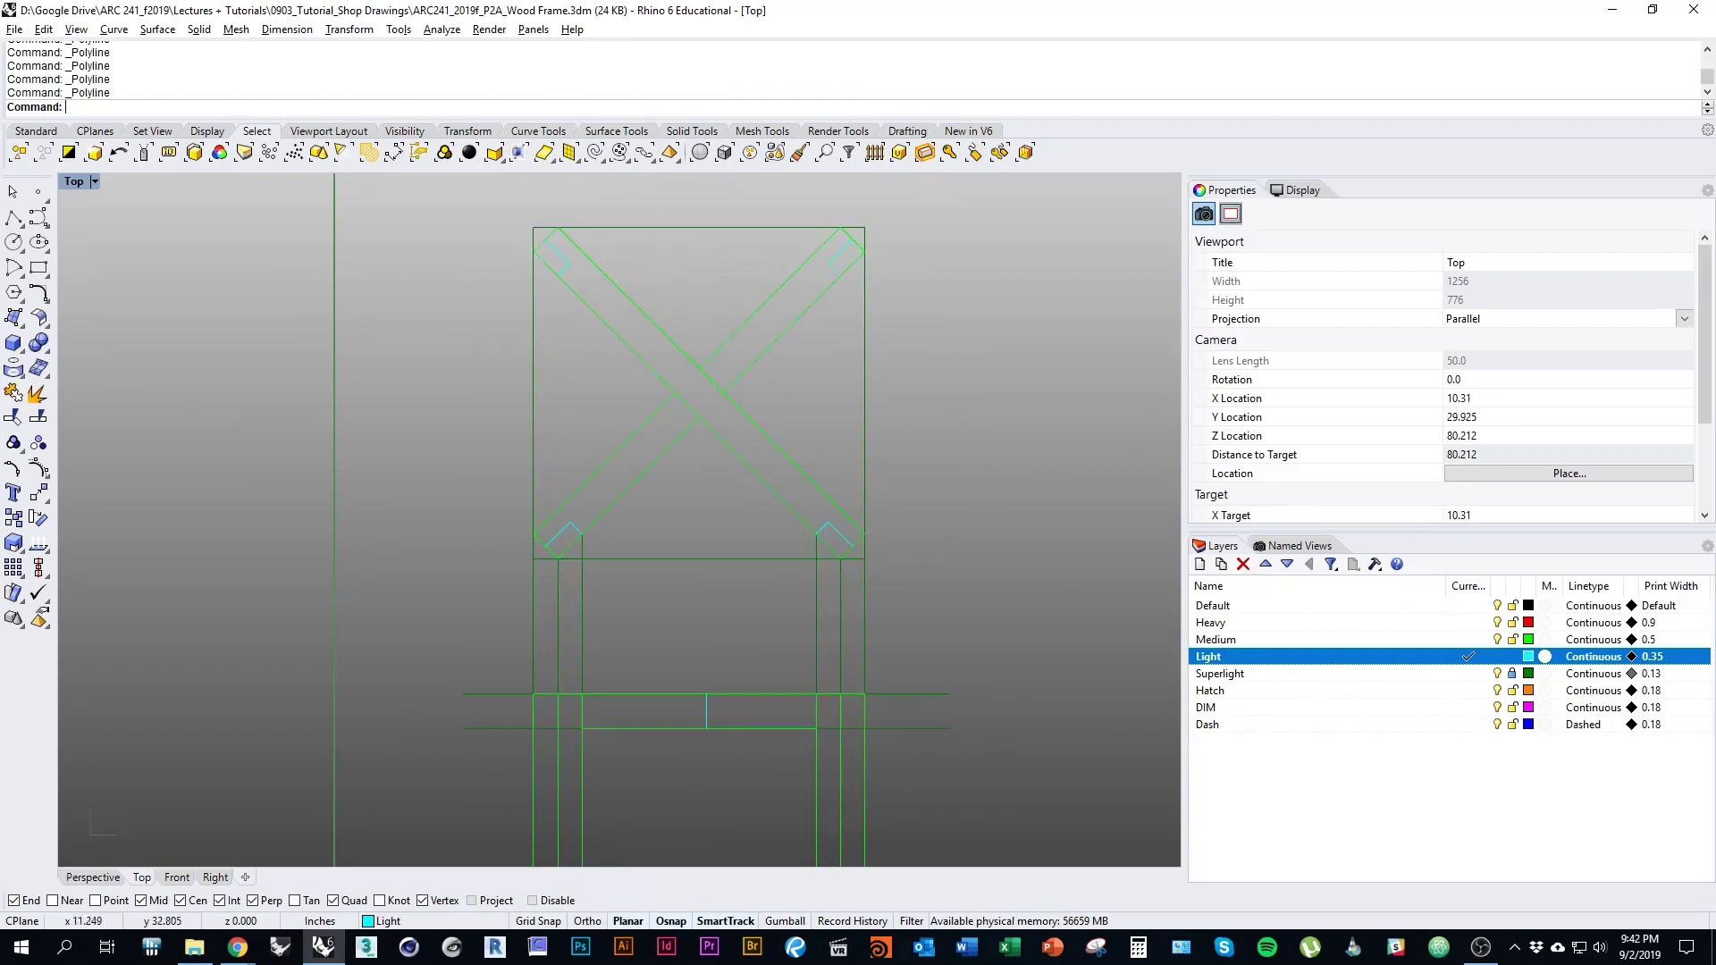
Draw a 1.25-inch vertical joint line at the top of the right leg, aligned with the end of the joint in the plan
right_click_drag(834, 562, 717, 377)
scroll(717, 377, "up", 4)
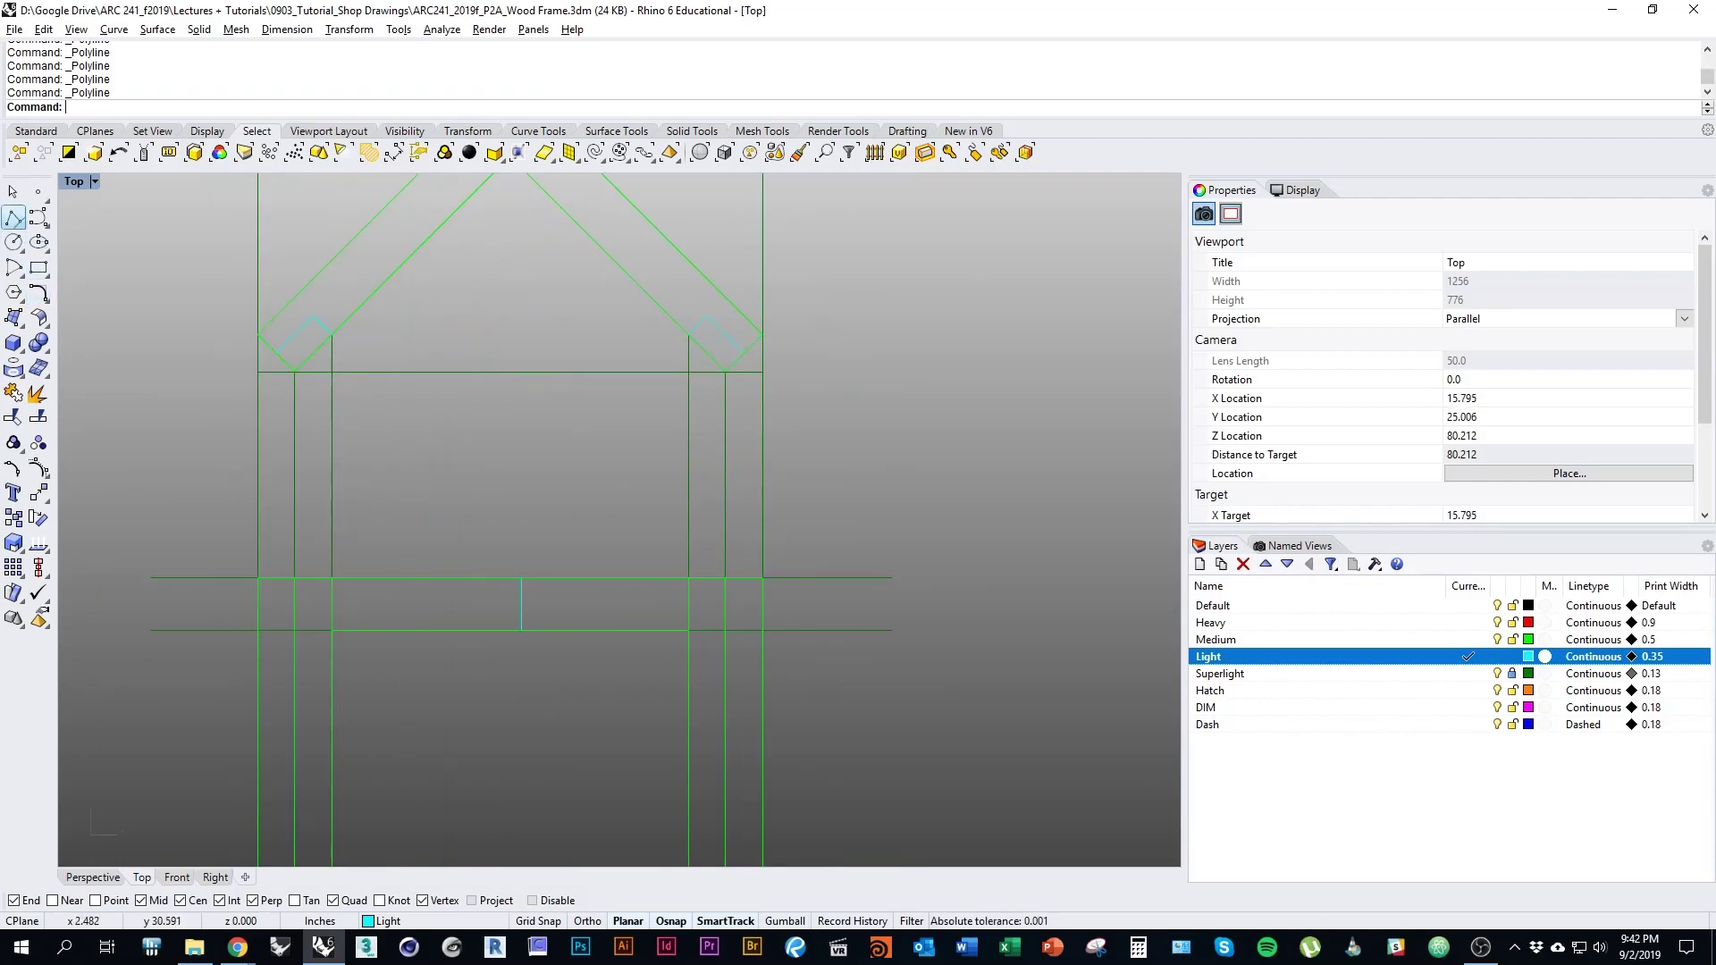
left_click(13, 217)
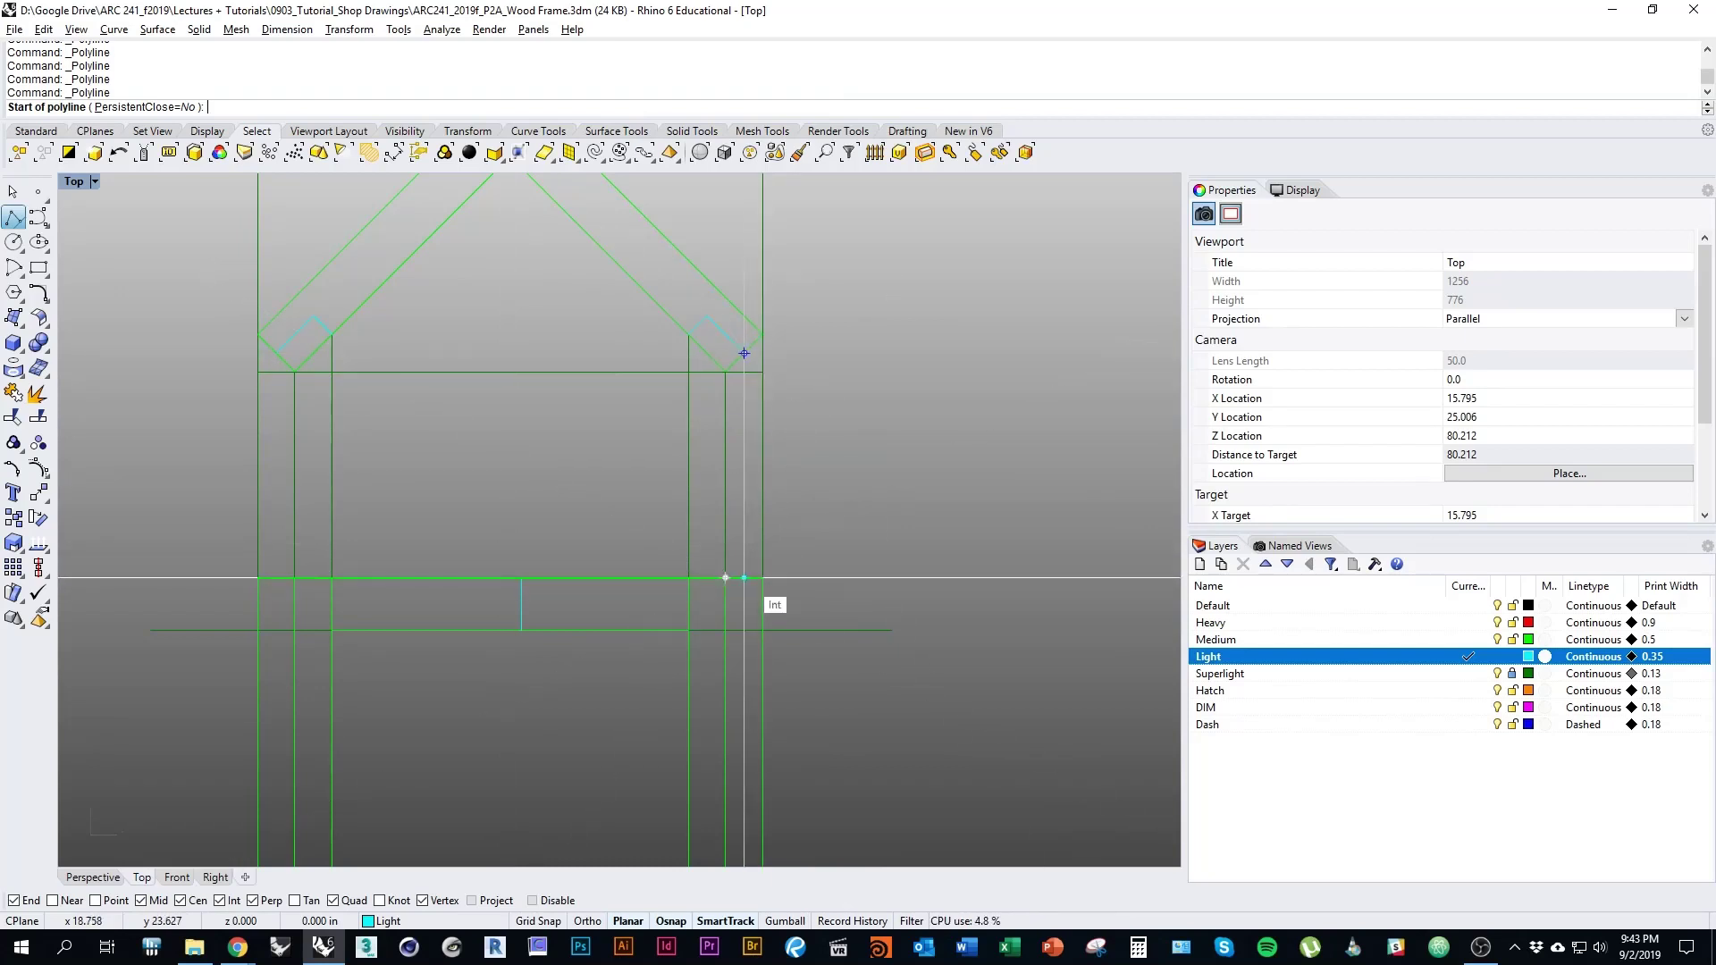
left_click(743, 578)
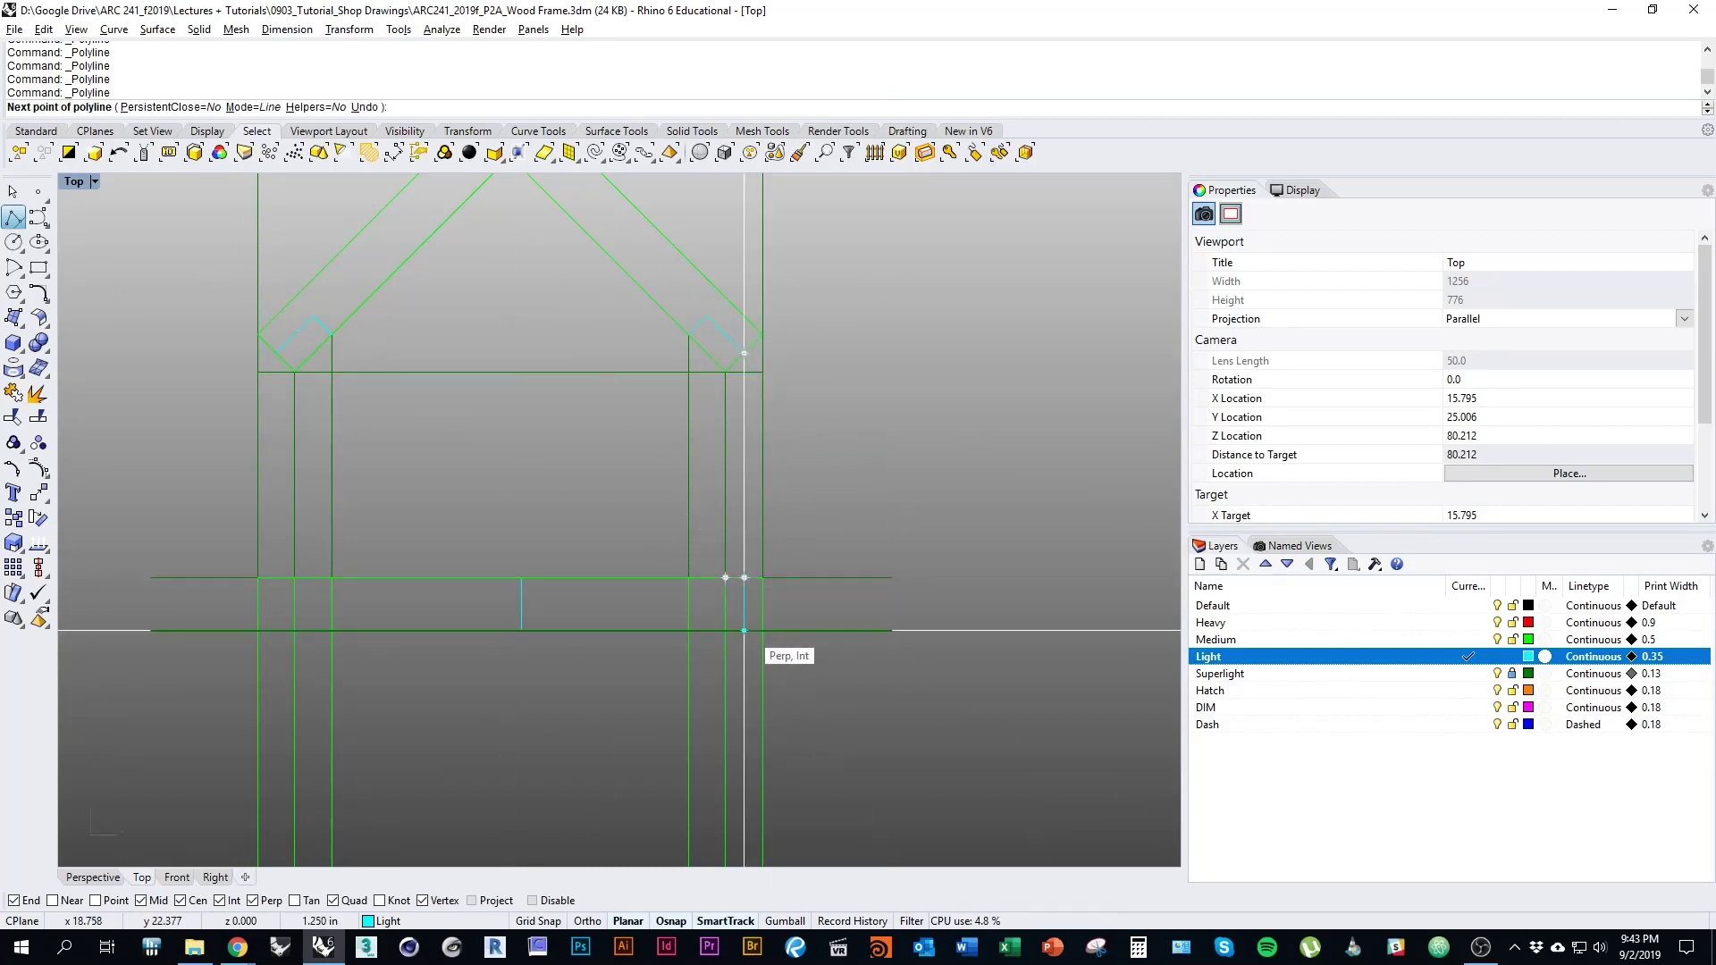
left_click(743, 630)
key("Return")
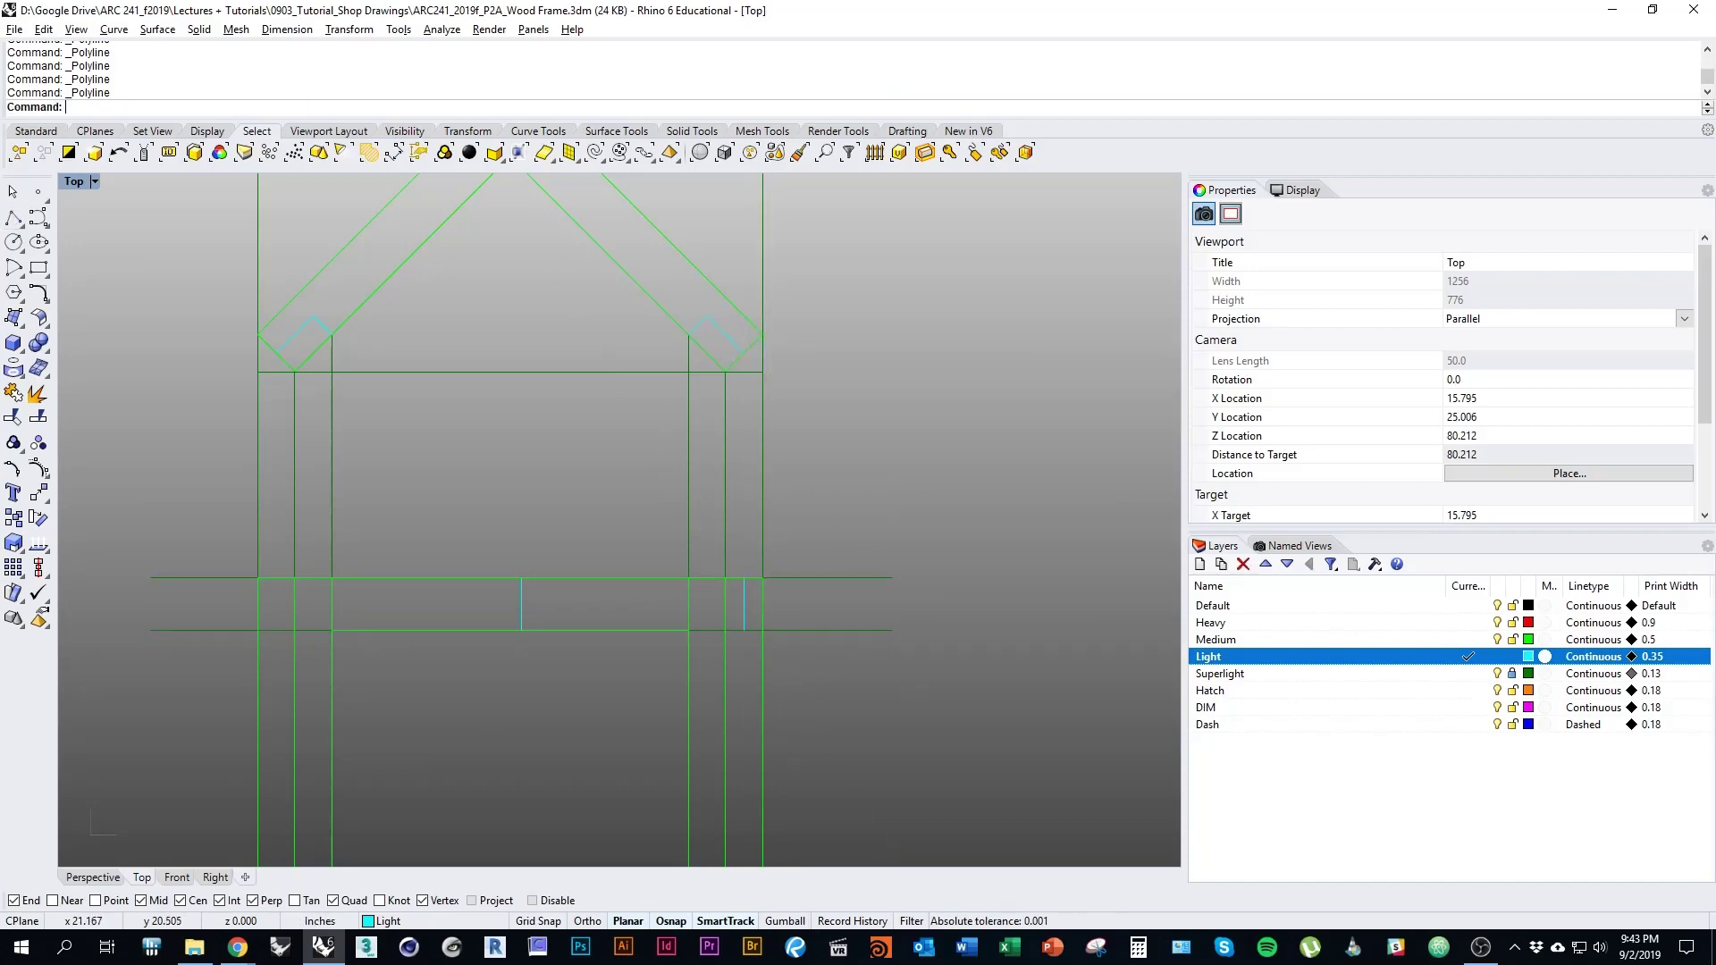
Check the wood frame axonometric in the assignment and draw the right leg's horizontal joint line out to the leg's outer edge
scroll(744, 630, "down", 3)
right_click_drag(886, 587, 878, 635)
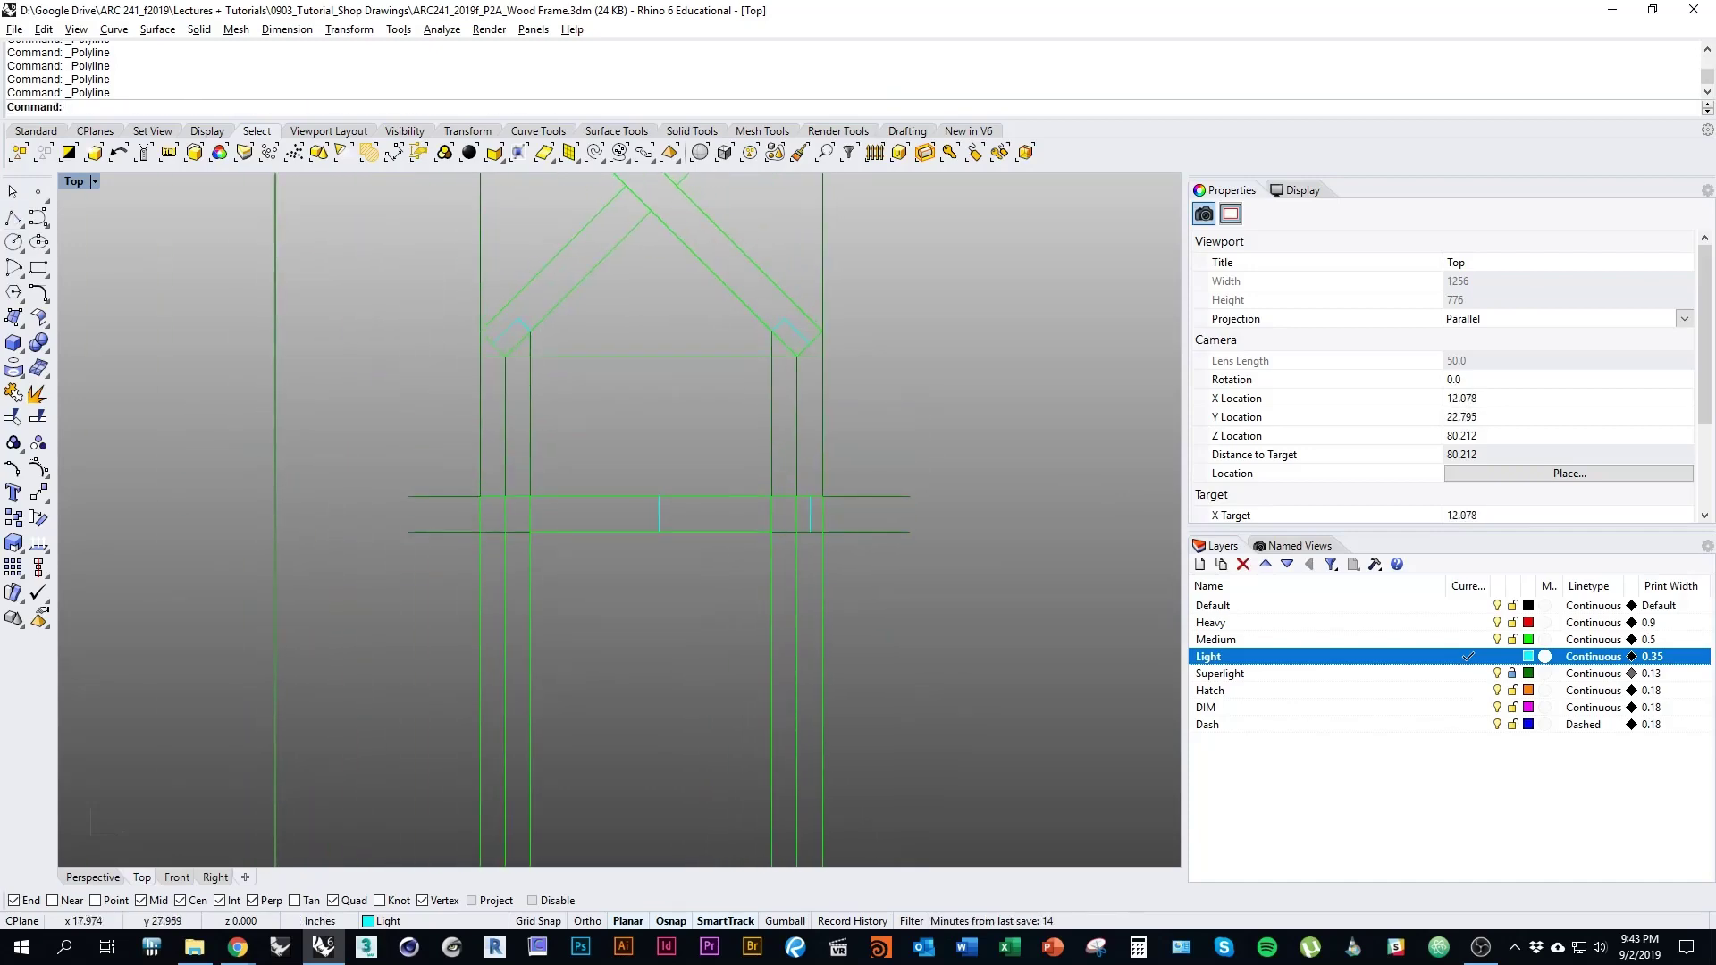
key("alt+Tab")
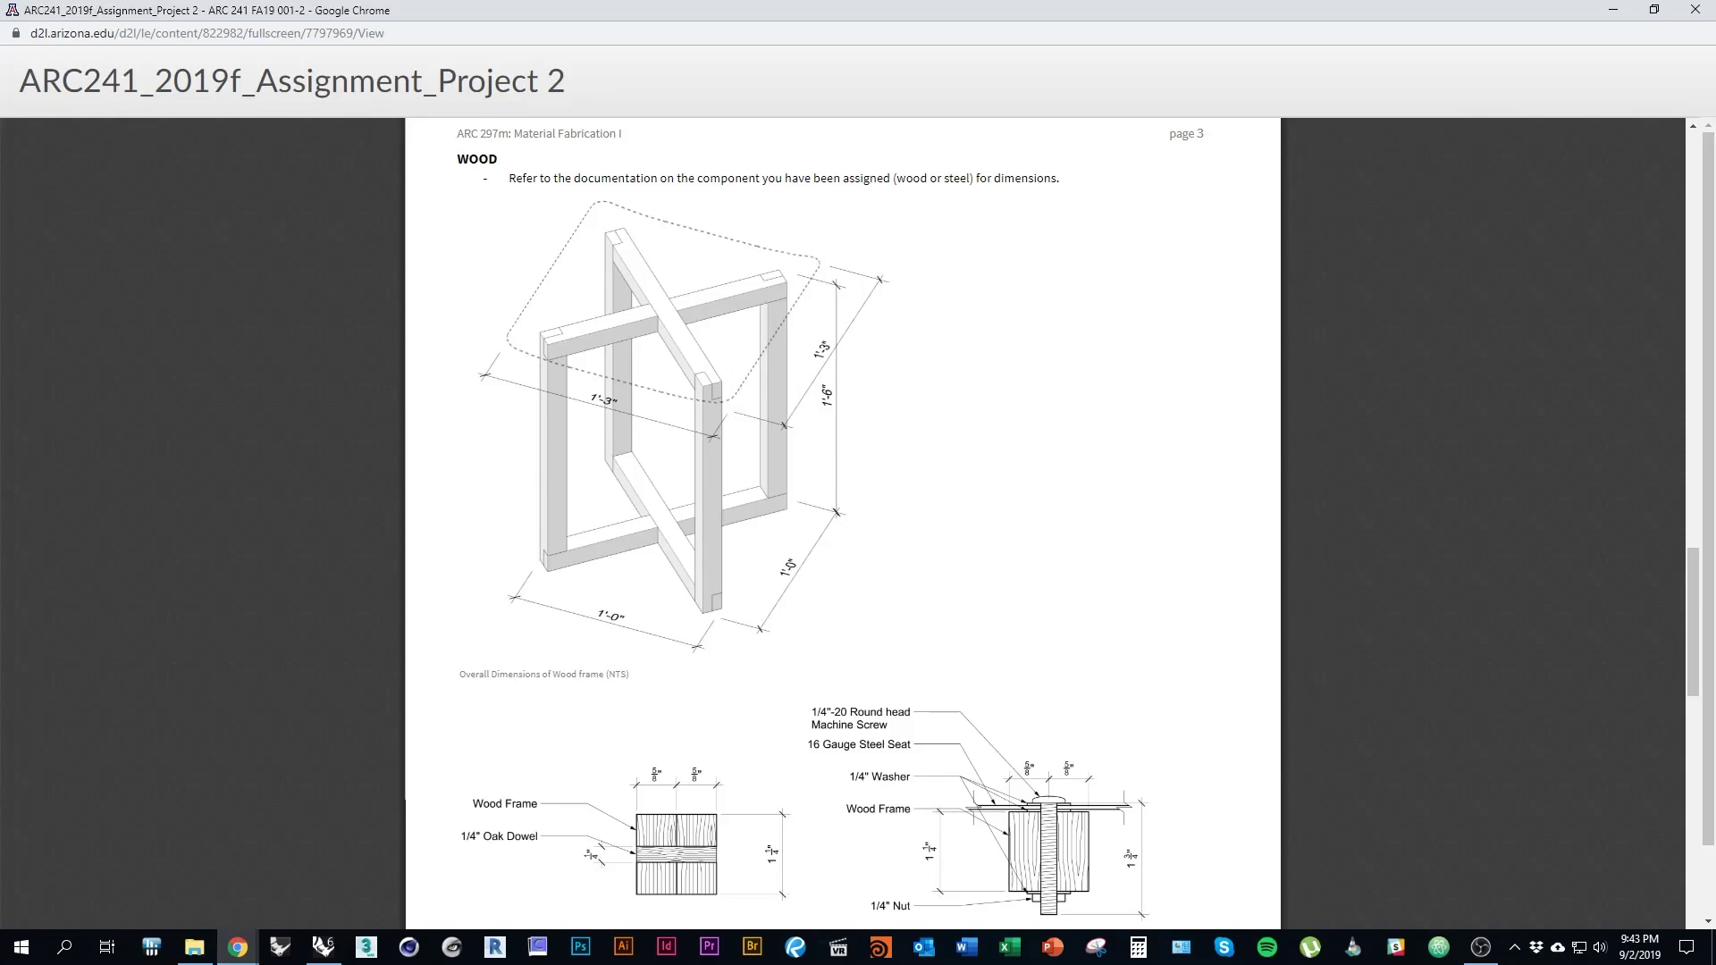
key("alt+Tab")
scroll(798, 536, "up", 4)
key("Return")
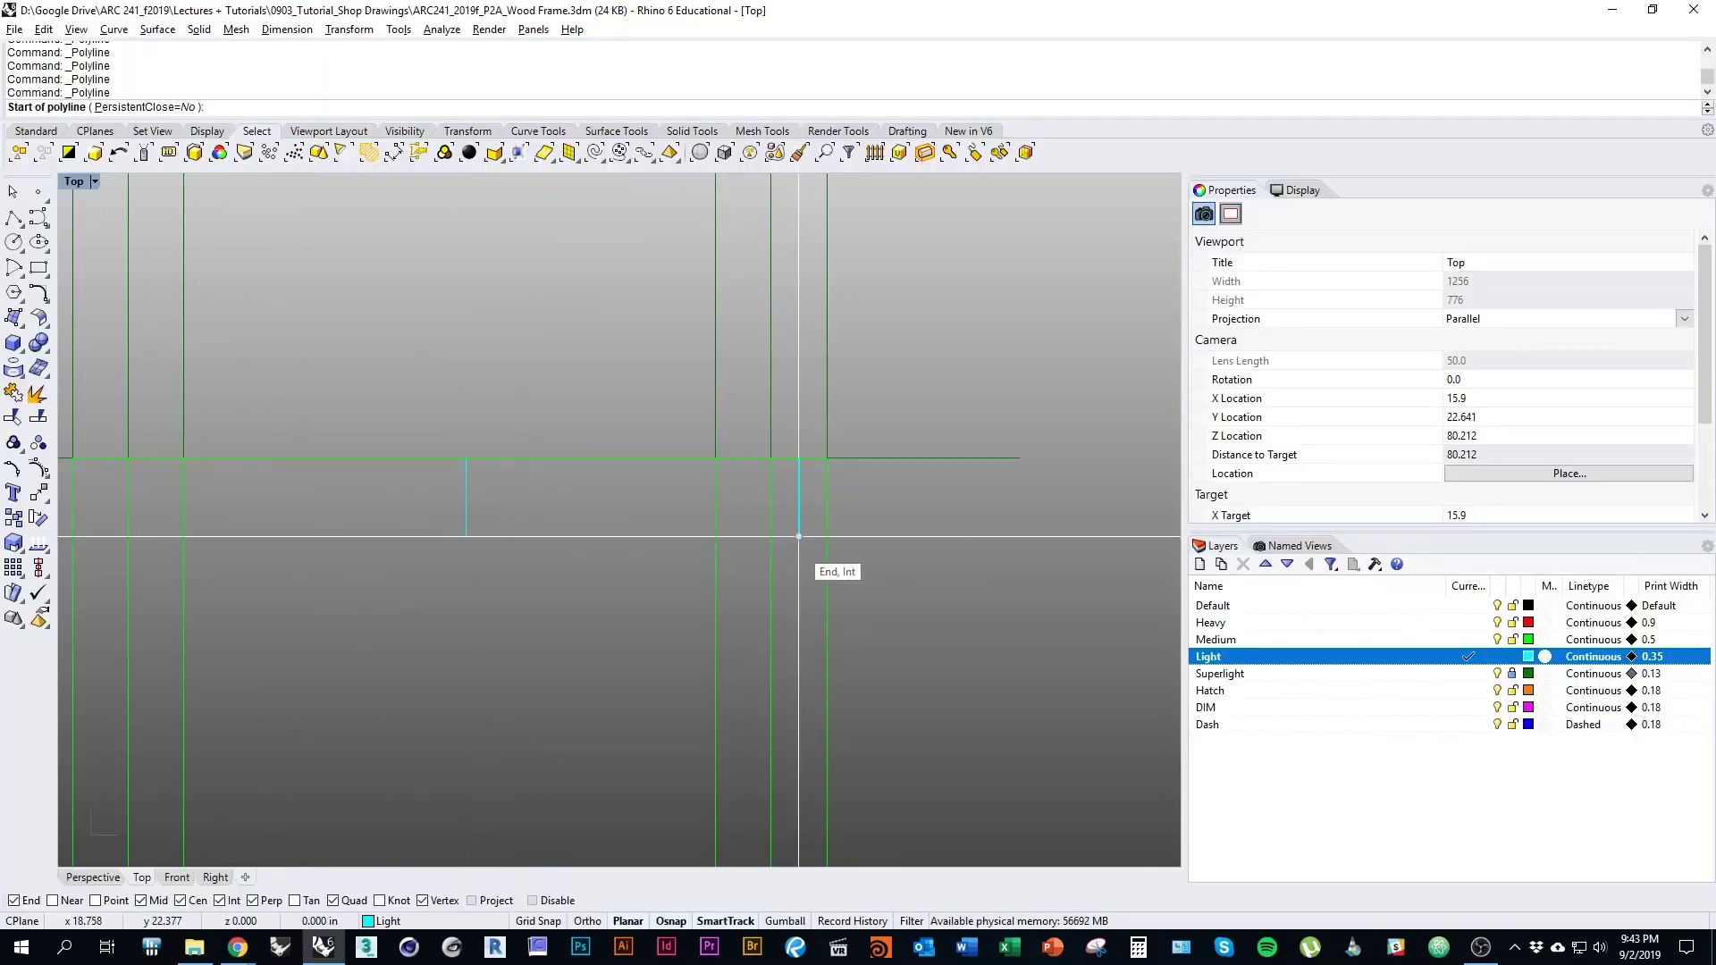
left_click(798, 537)
left_click(826, 536)
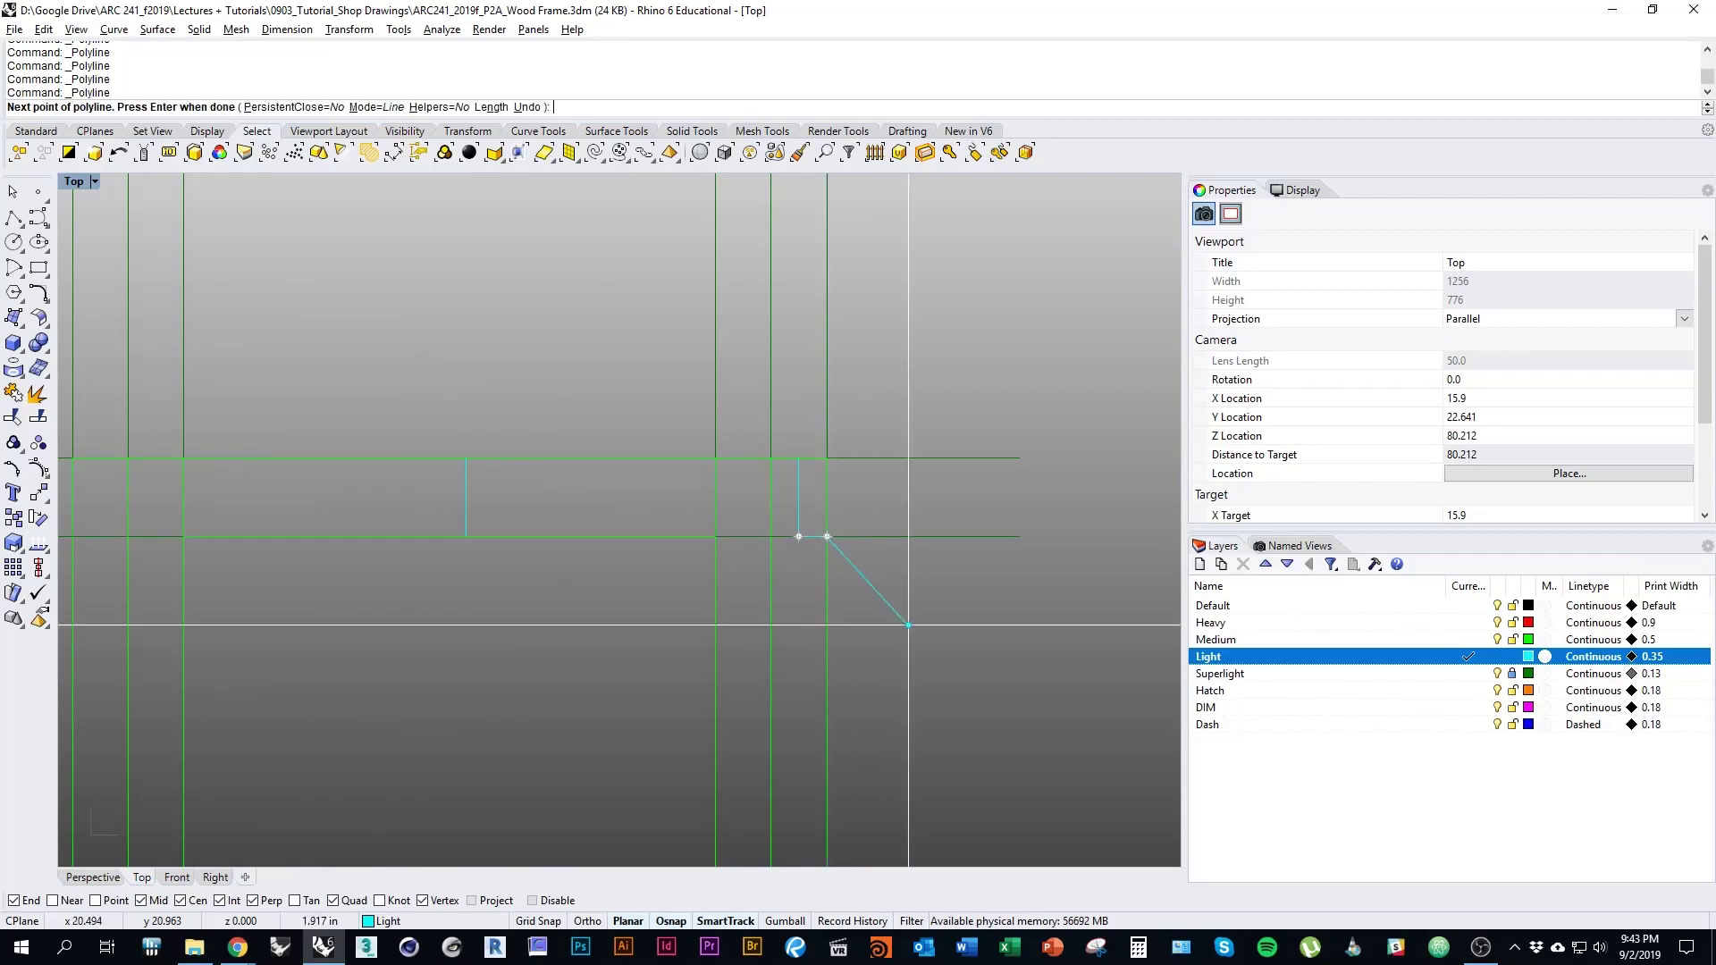
key("Return")
scroll(840, 502, "down", 6)
right_click_drag(840, 502, 894, 604)
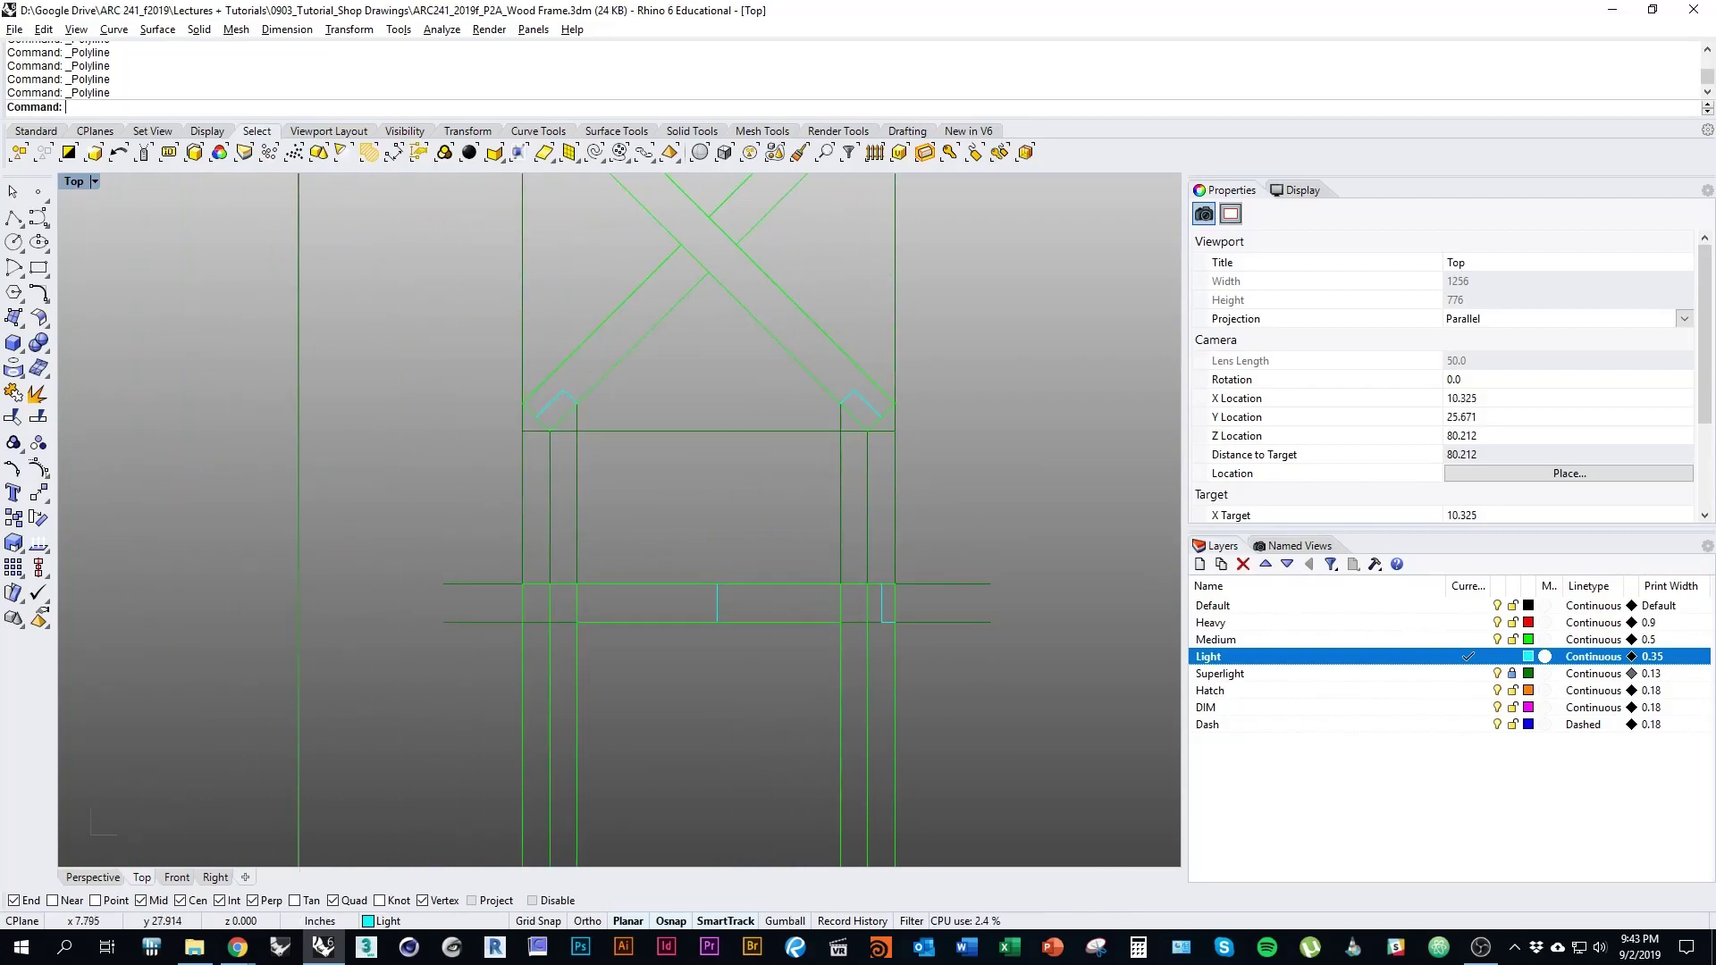
Draw the left leg's L-shaped top joint as one polyline aligned with the plan joint, 1.25 inches down and out to the outer edge
scroll(507, 583, "up", 3)
key("Return")
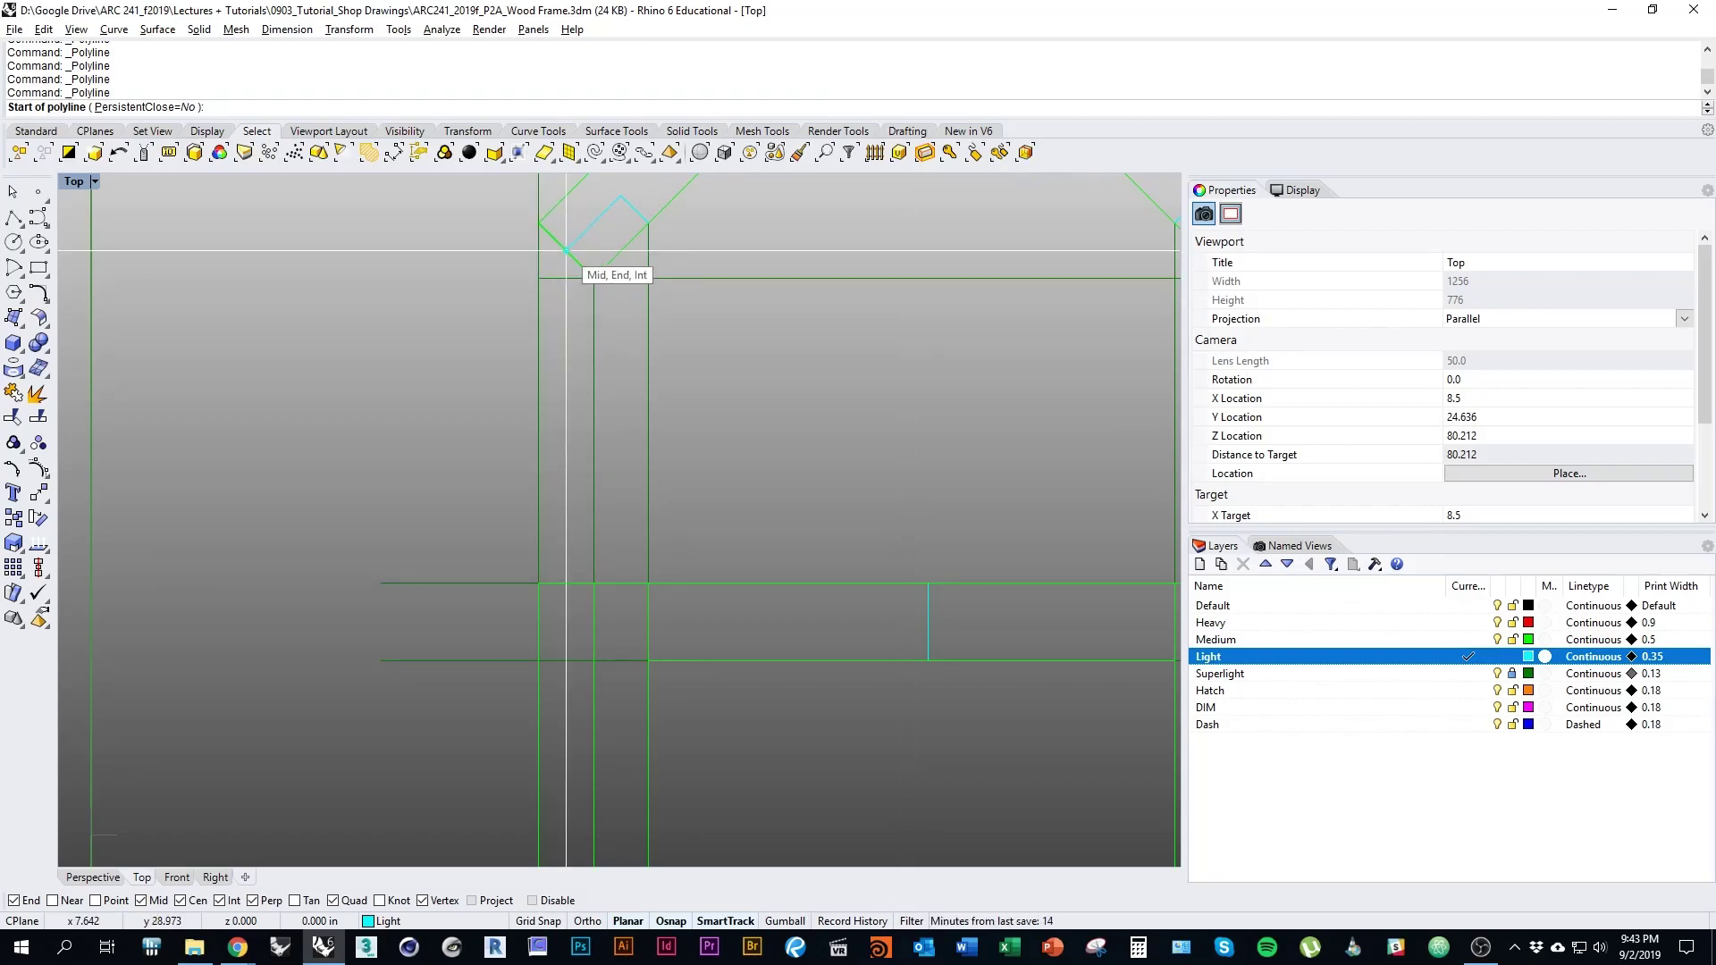
left_click(566, 583)
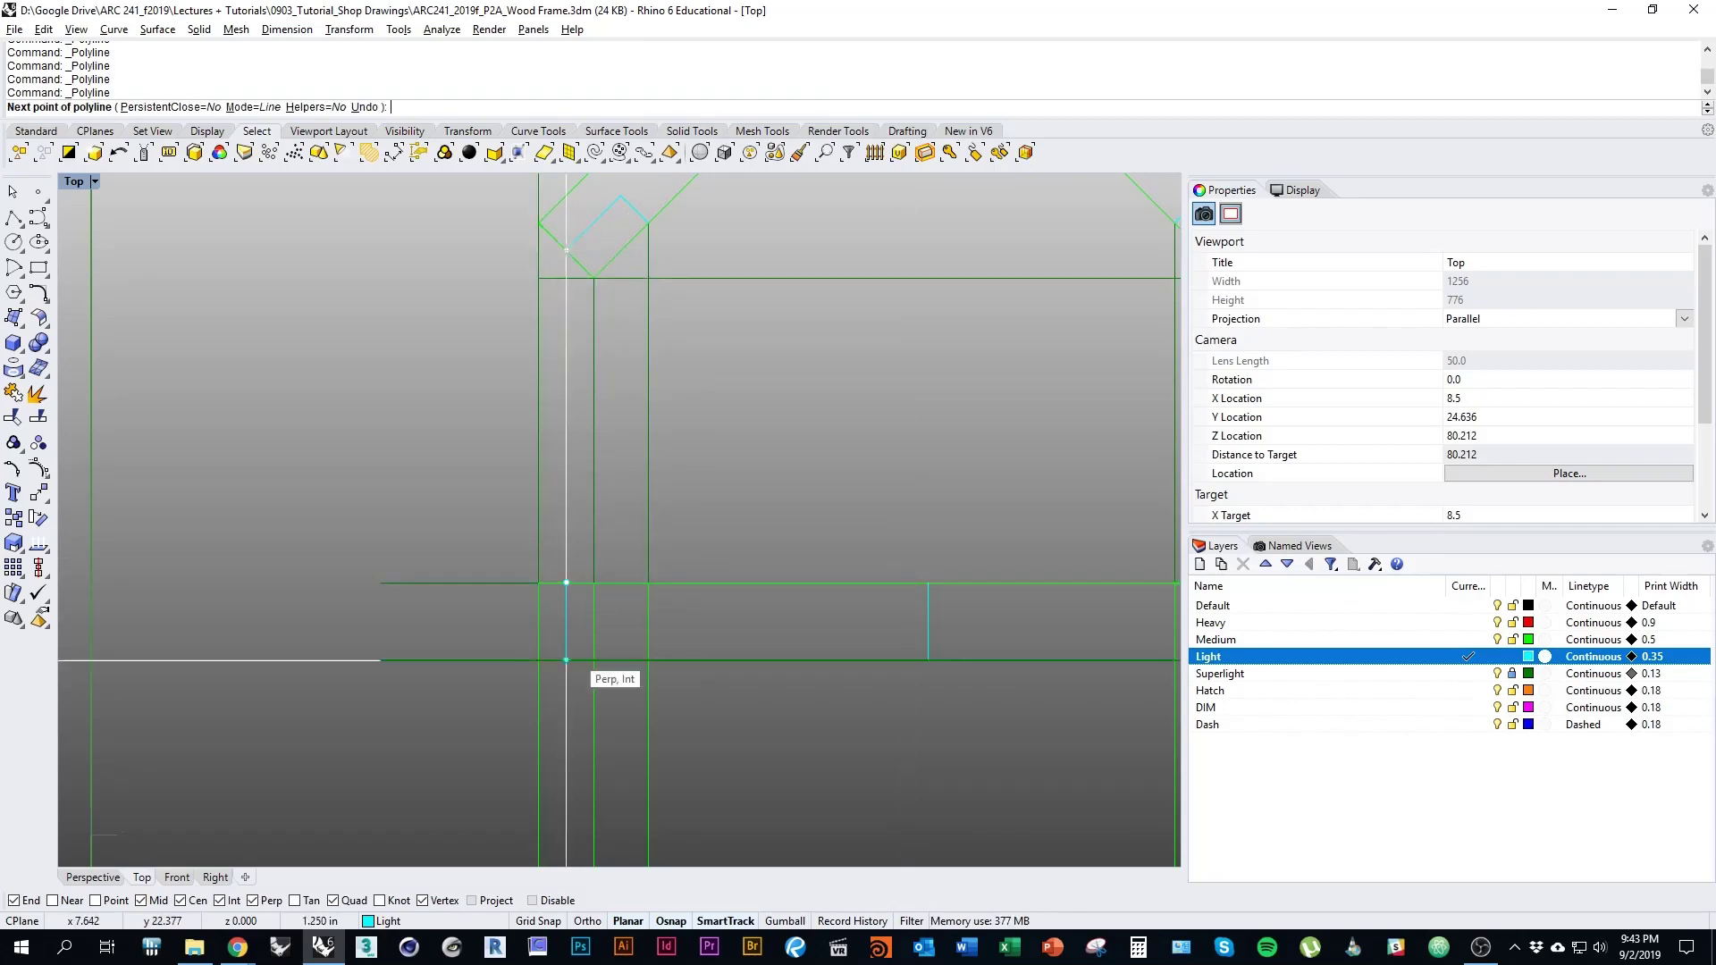
right_click_drag(566, 661, 520, 518)
left_click(571, 516)
key("Return")
scroll(571, 501, "down", 3)
scroll(572, 522, "down", 3)
mouse_move(692, 679)
right_mouse_down()
mouse_move(717, 619)
mouse_move(642, 603)
mouse_move(679, 470)
mouse_move(672, 688)
mouse_move(630, 469)
right_mouse_up()
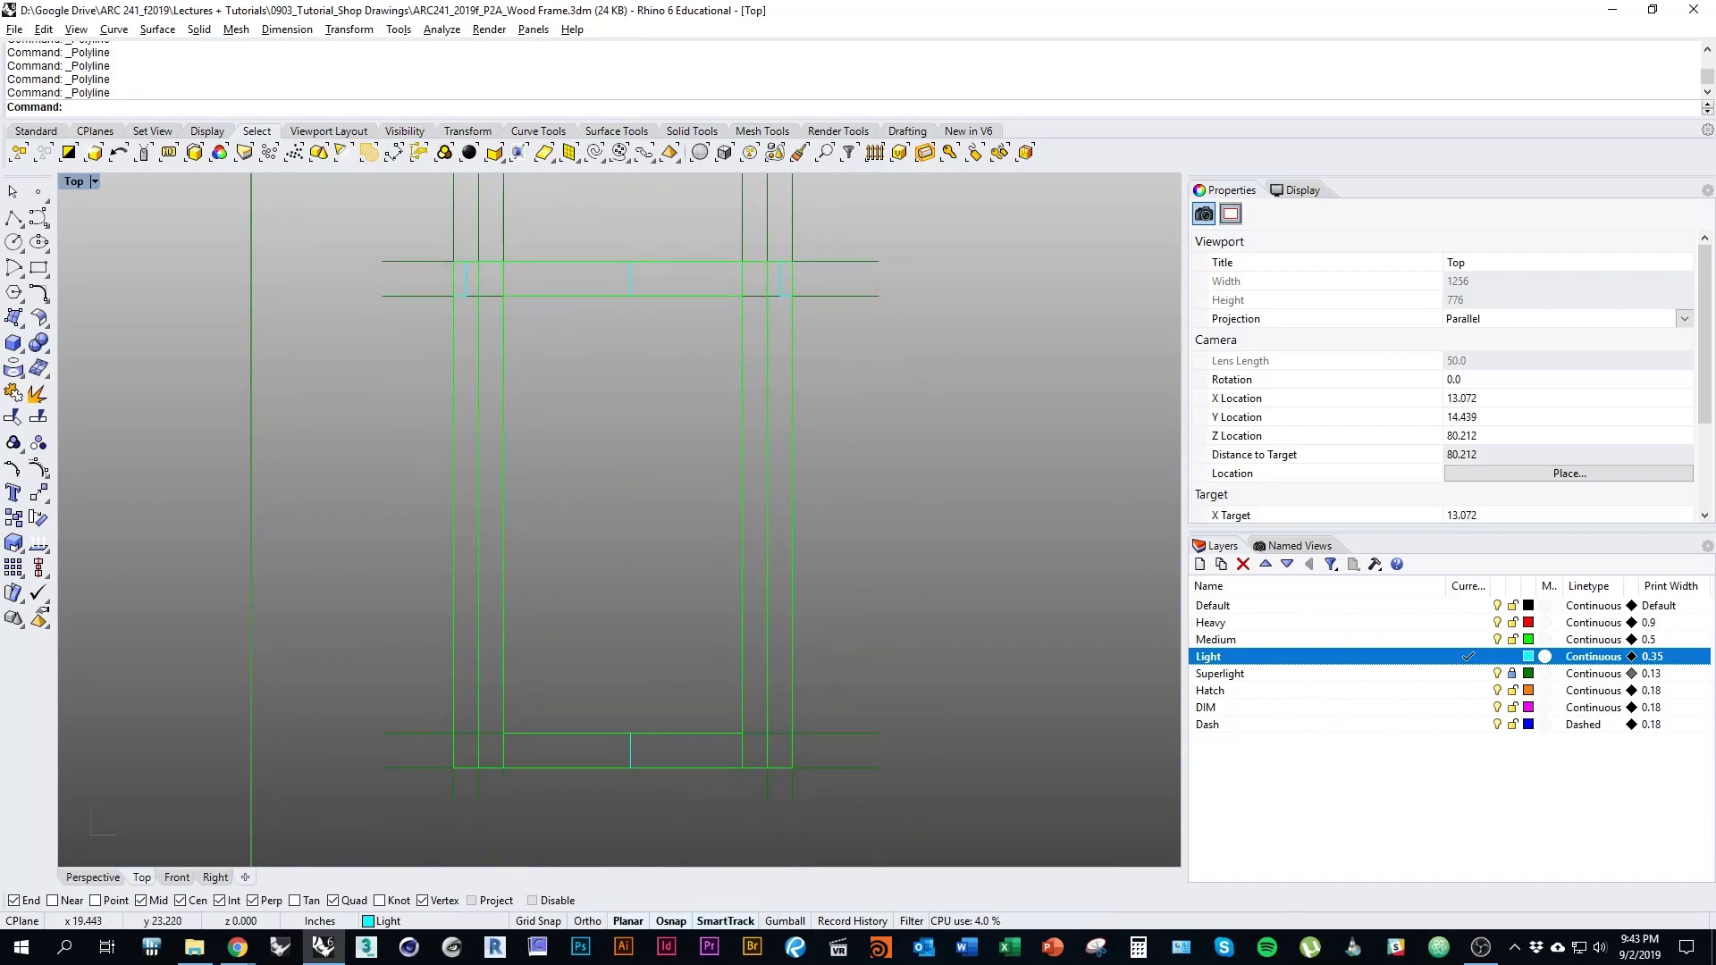
Select the joint curves at both upper corners of the elevation and start the Mirror command on them
scroll(804, 214, "up", 3)
left_click(782, 278)
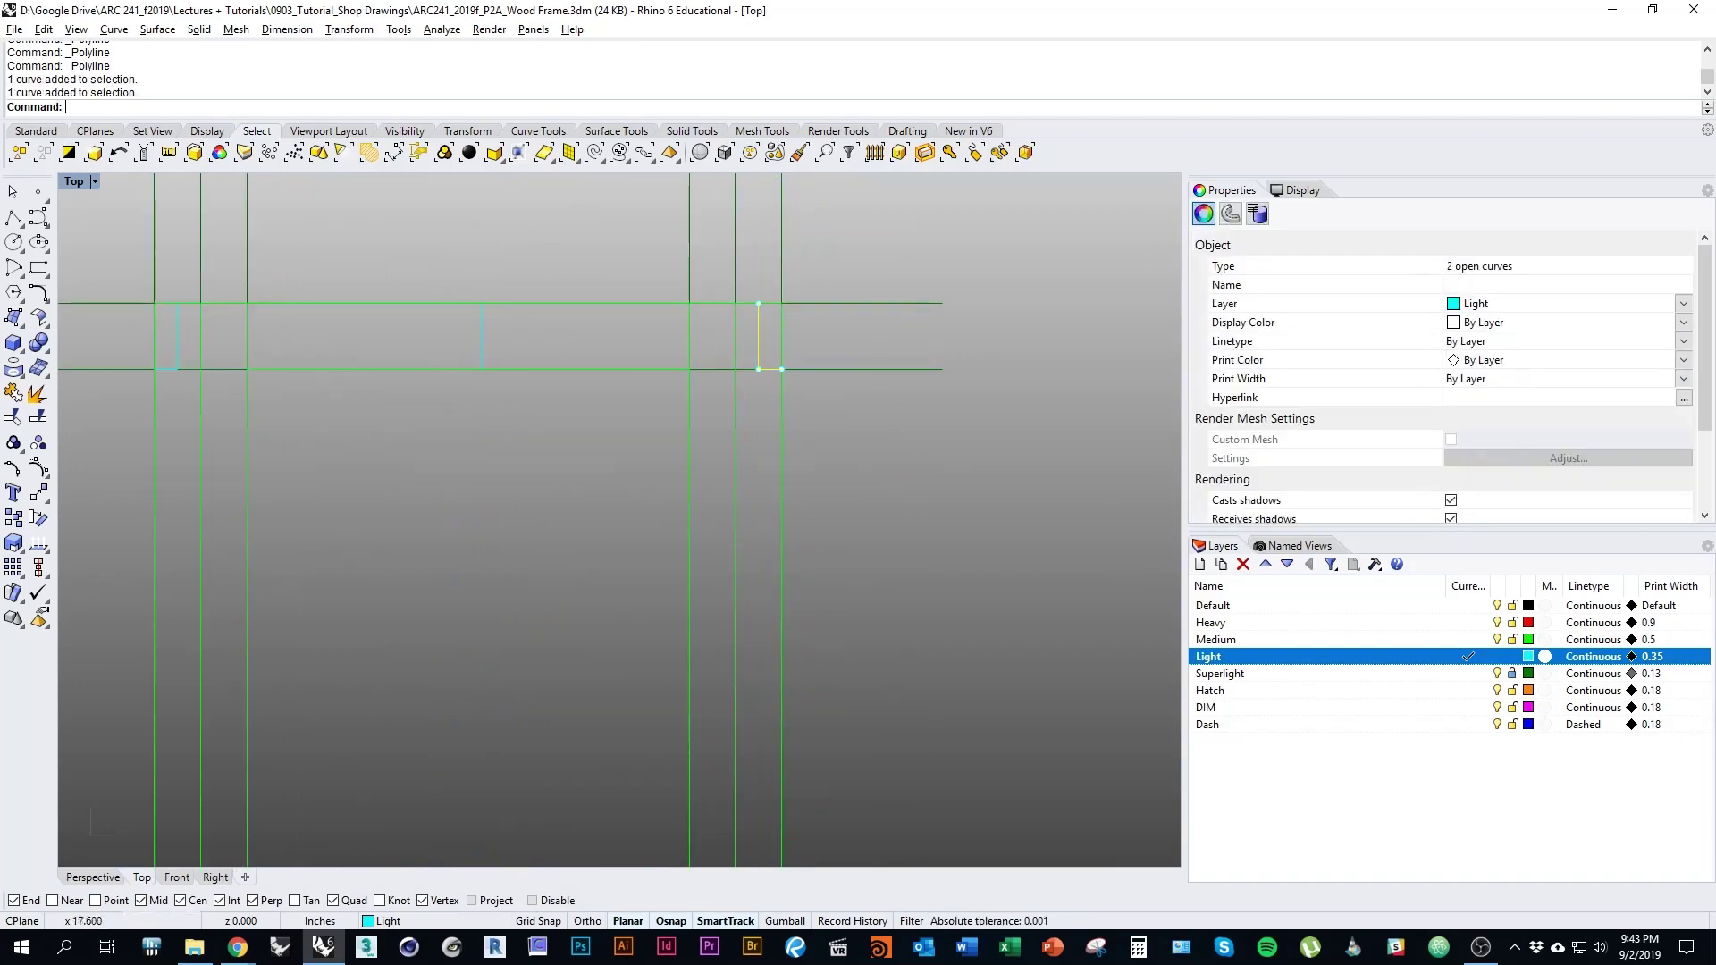
right_click_drag(617, 402, 798, 470)
right_click_drag(496, 479, 439, 469)
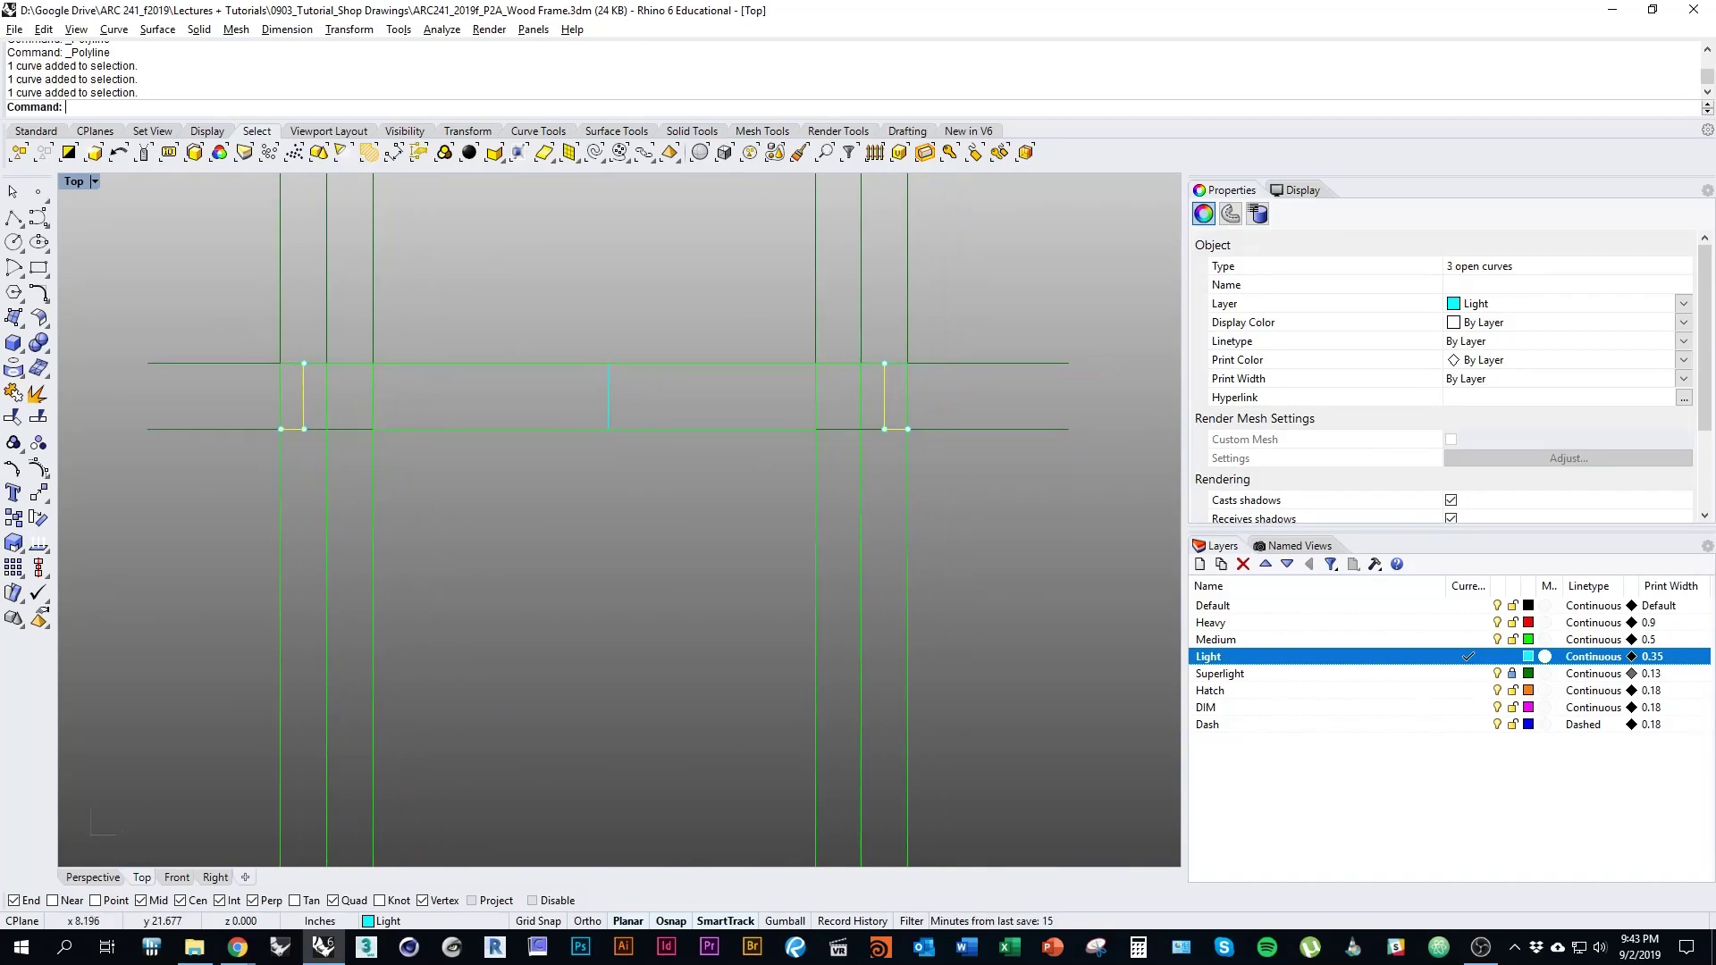
scroll(440, 469, "down", 3)
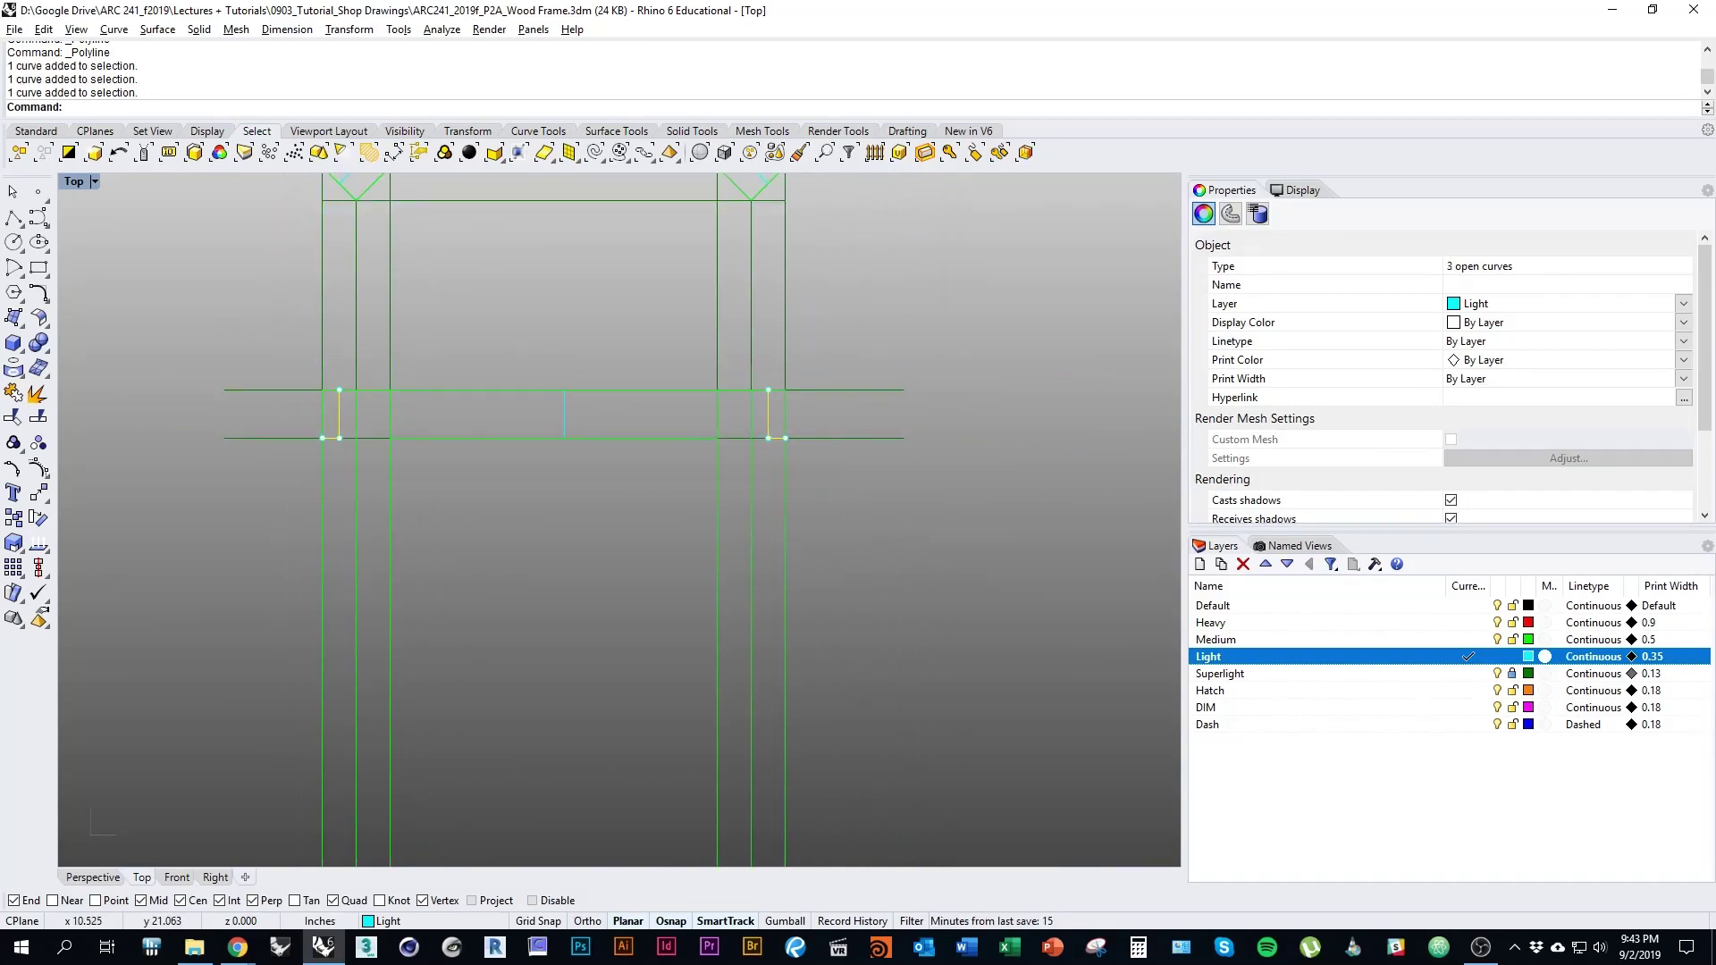
right_click_drag(536, 469, 520, 443)
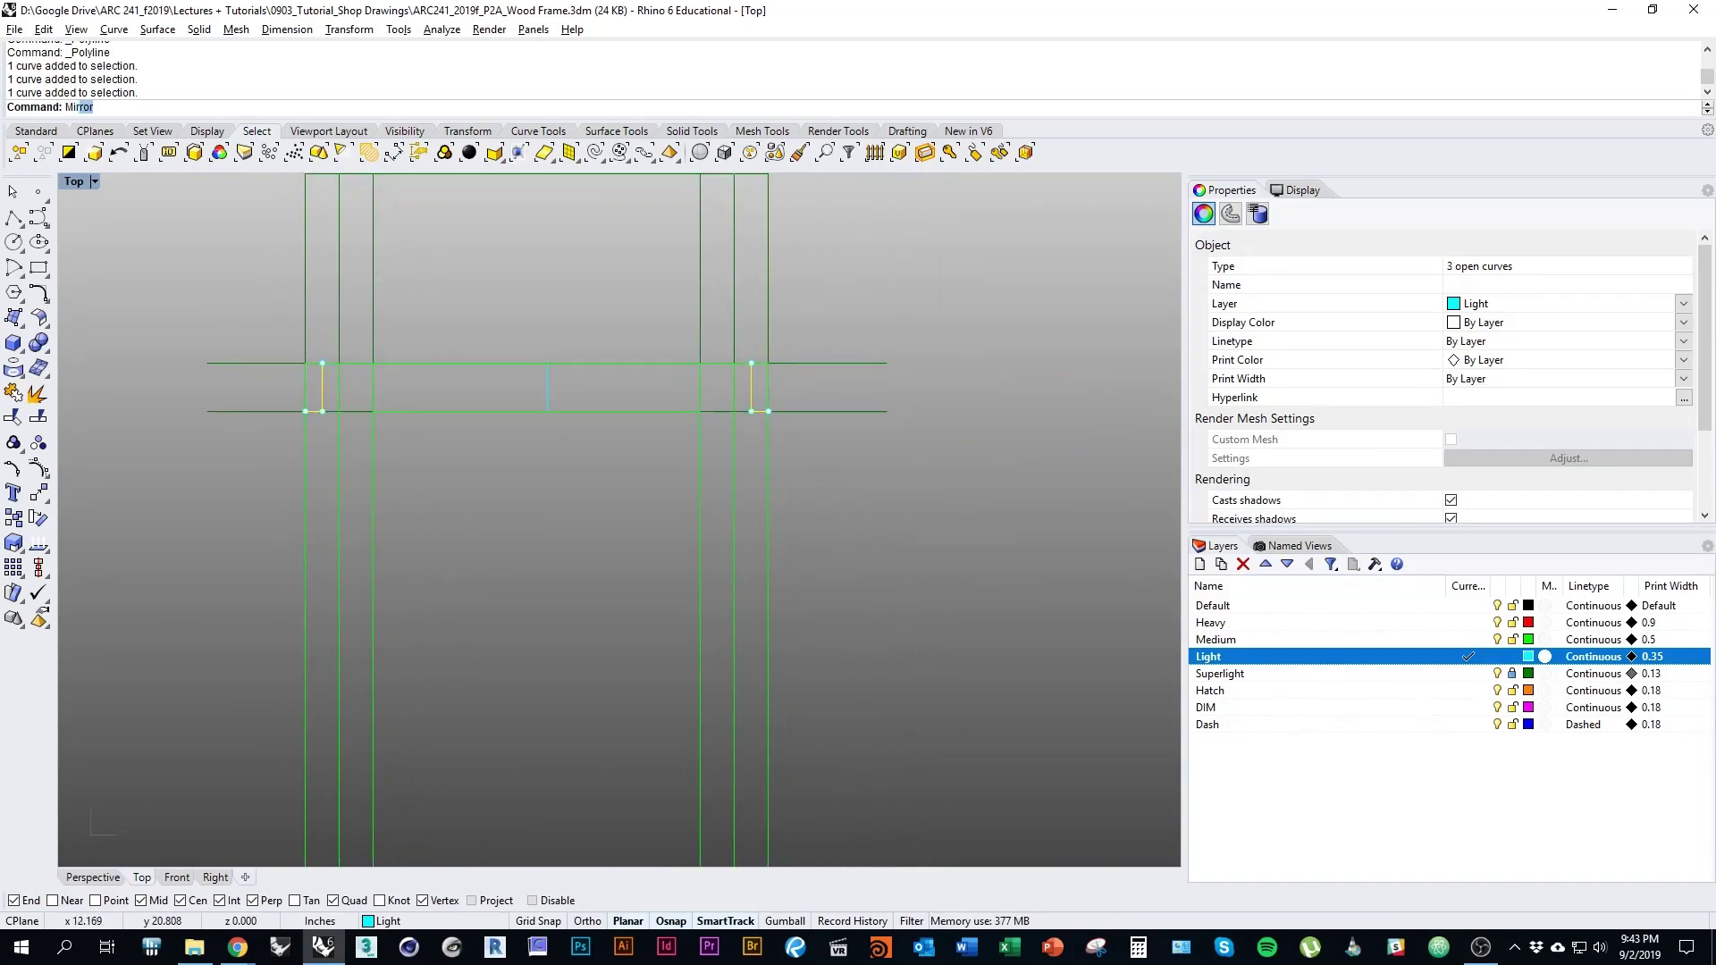
key("Return")
scroll(649, 550, "down", 2)
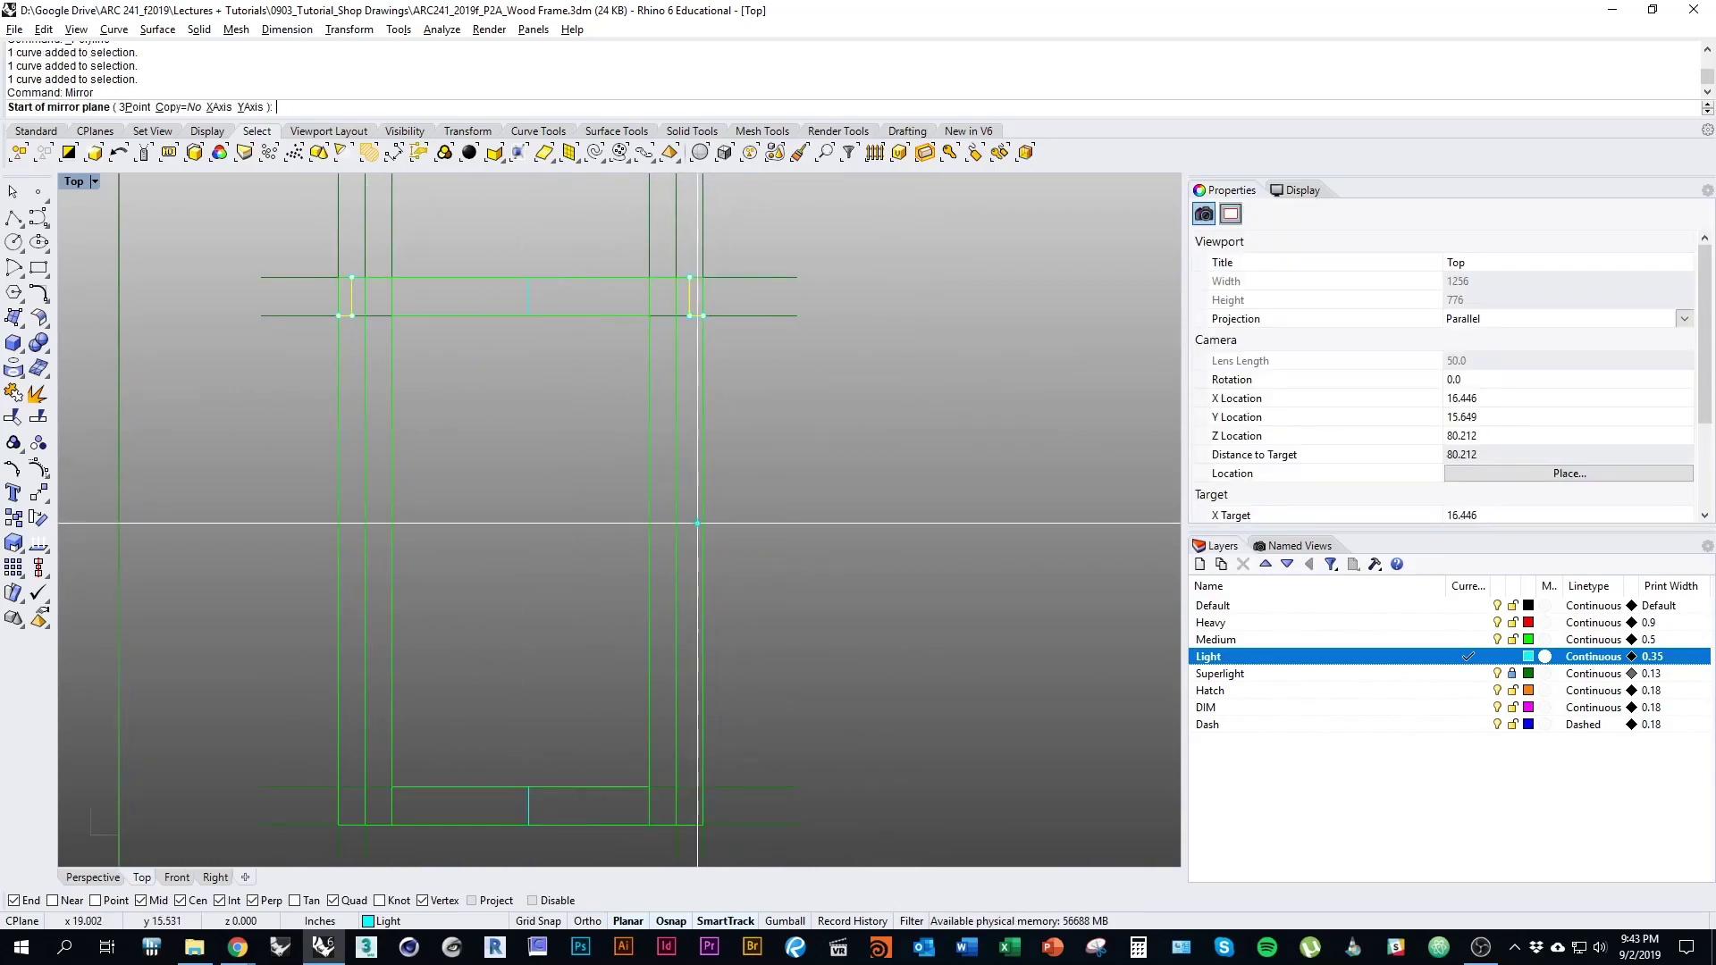
Try to mirror the joint lines of the upper rail down to the bottom rail without keeping the originals
left_click(648, 551)
left_click(920, 551)
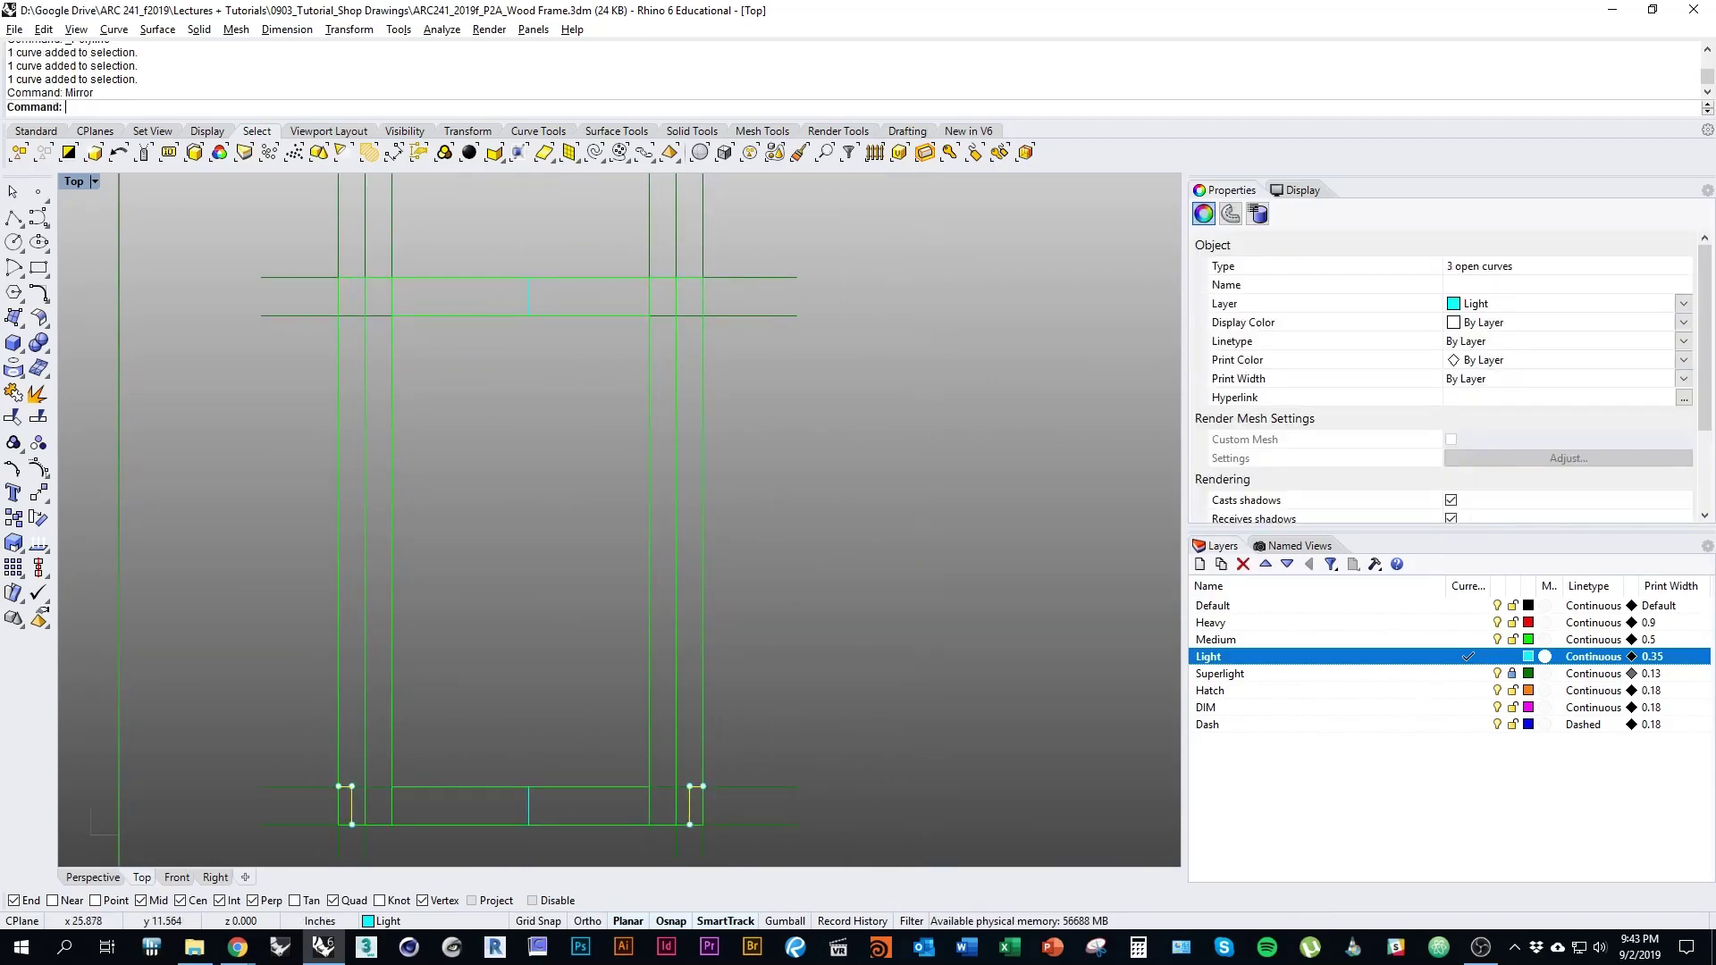
key("Escape")
scroll(802, 700, "down", 2)
key("ctrl+z")
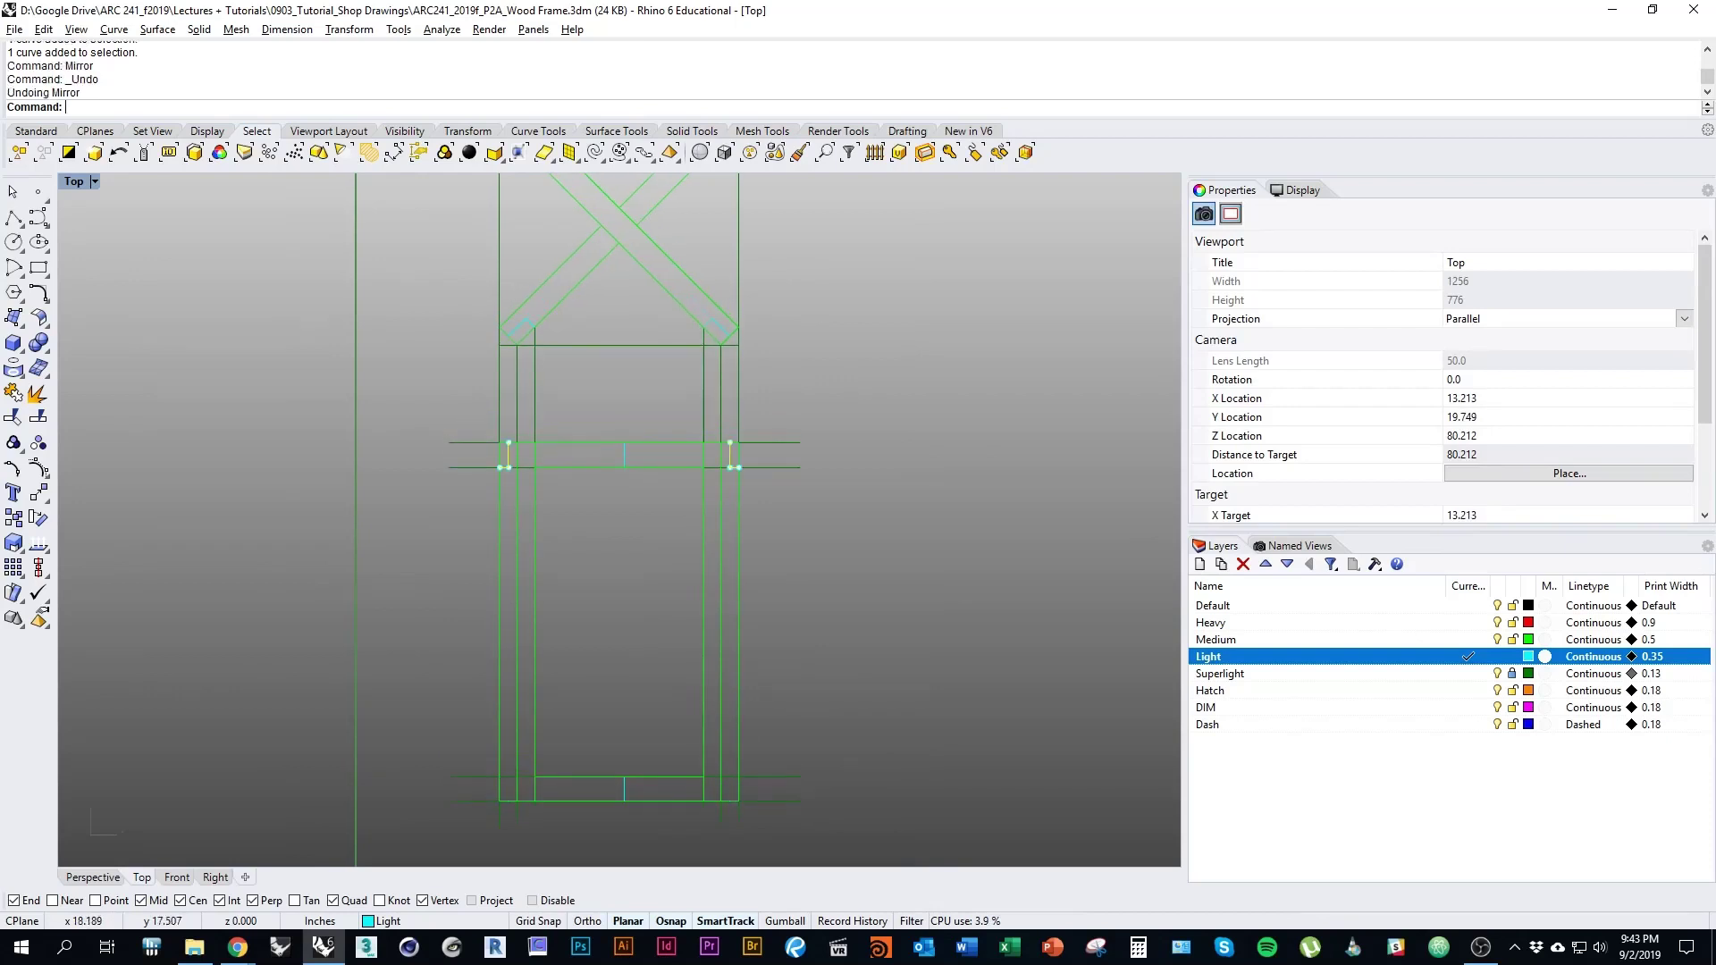
Mirror the upper rail's joint lines about the legs' horizontal mid-line to the bottom rail, with Copy=Yes
key("Return")
left_click(179, 107)
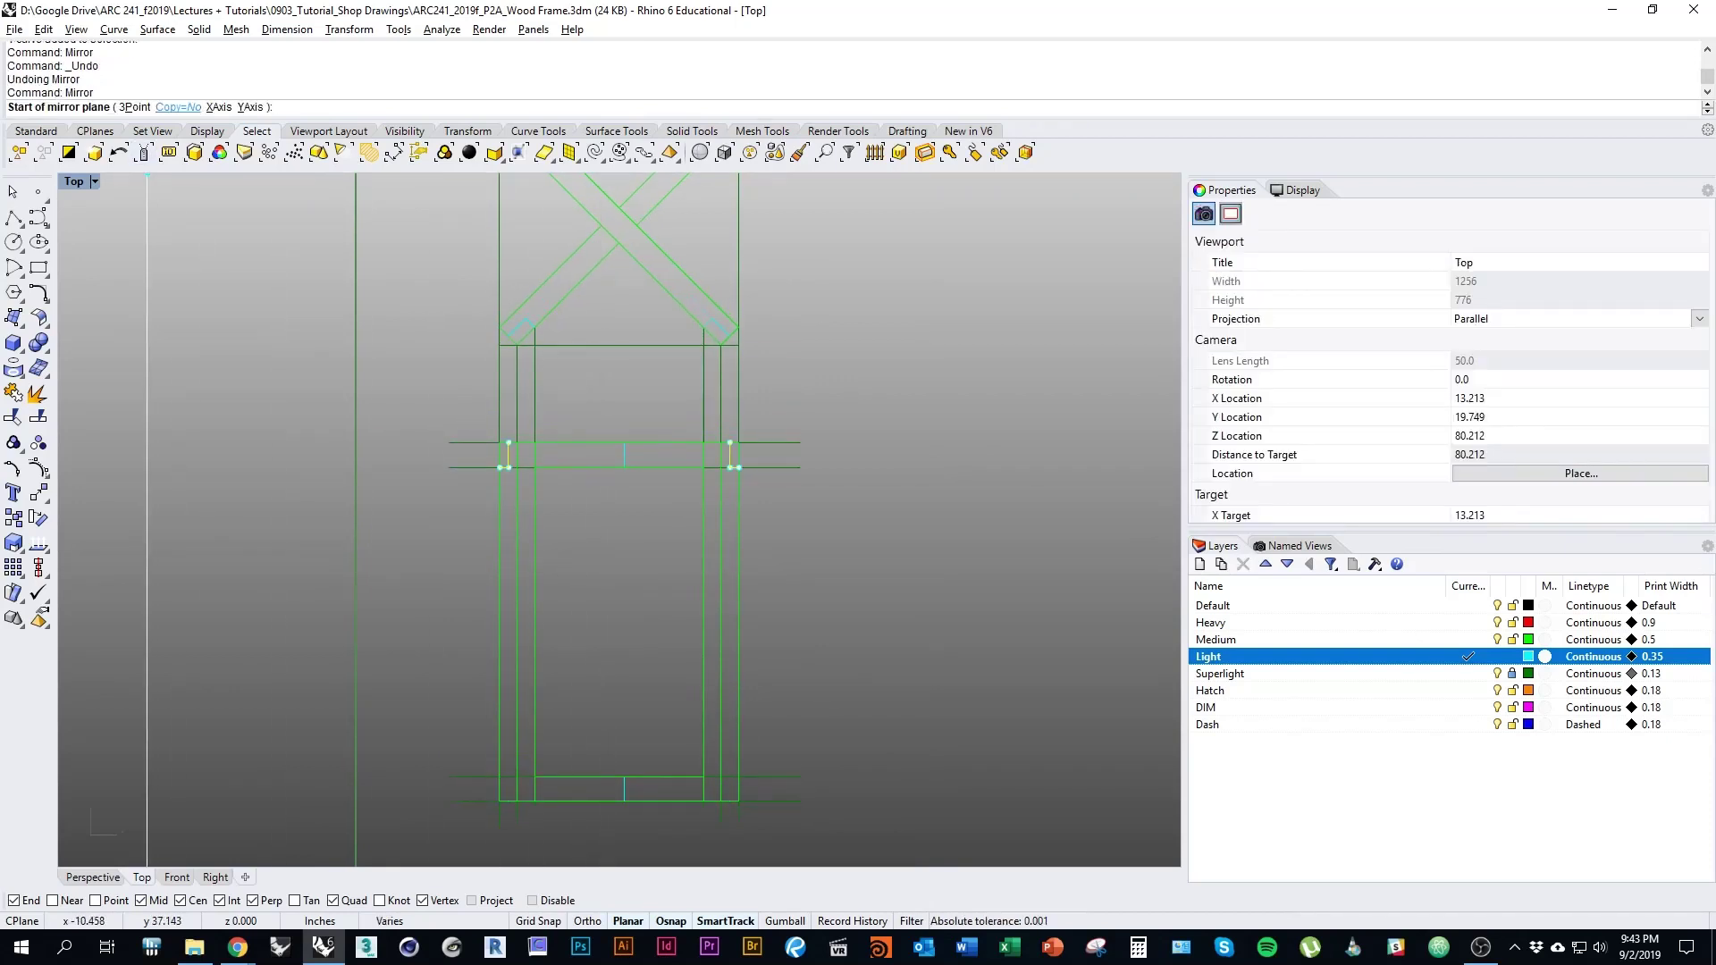
left_click(732, 454)
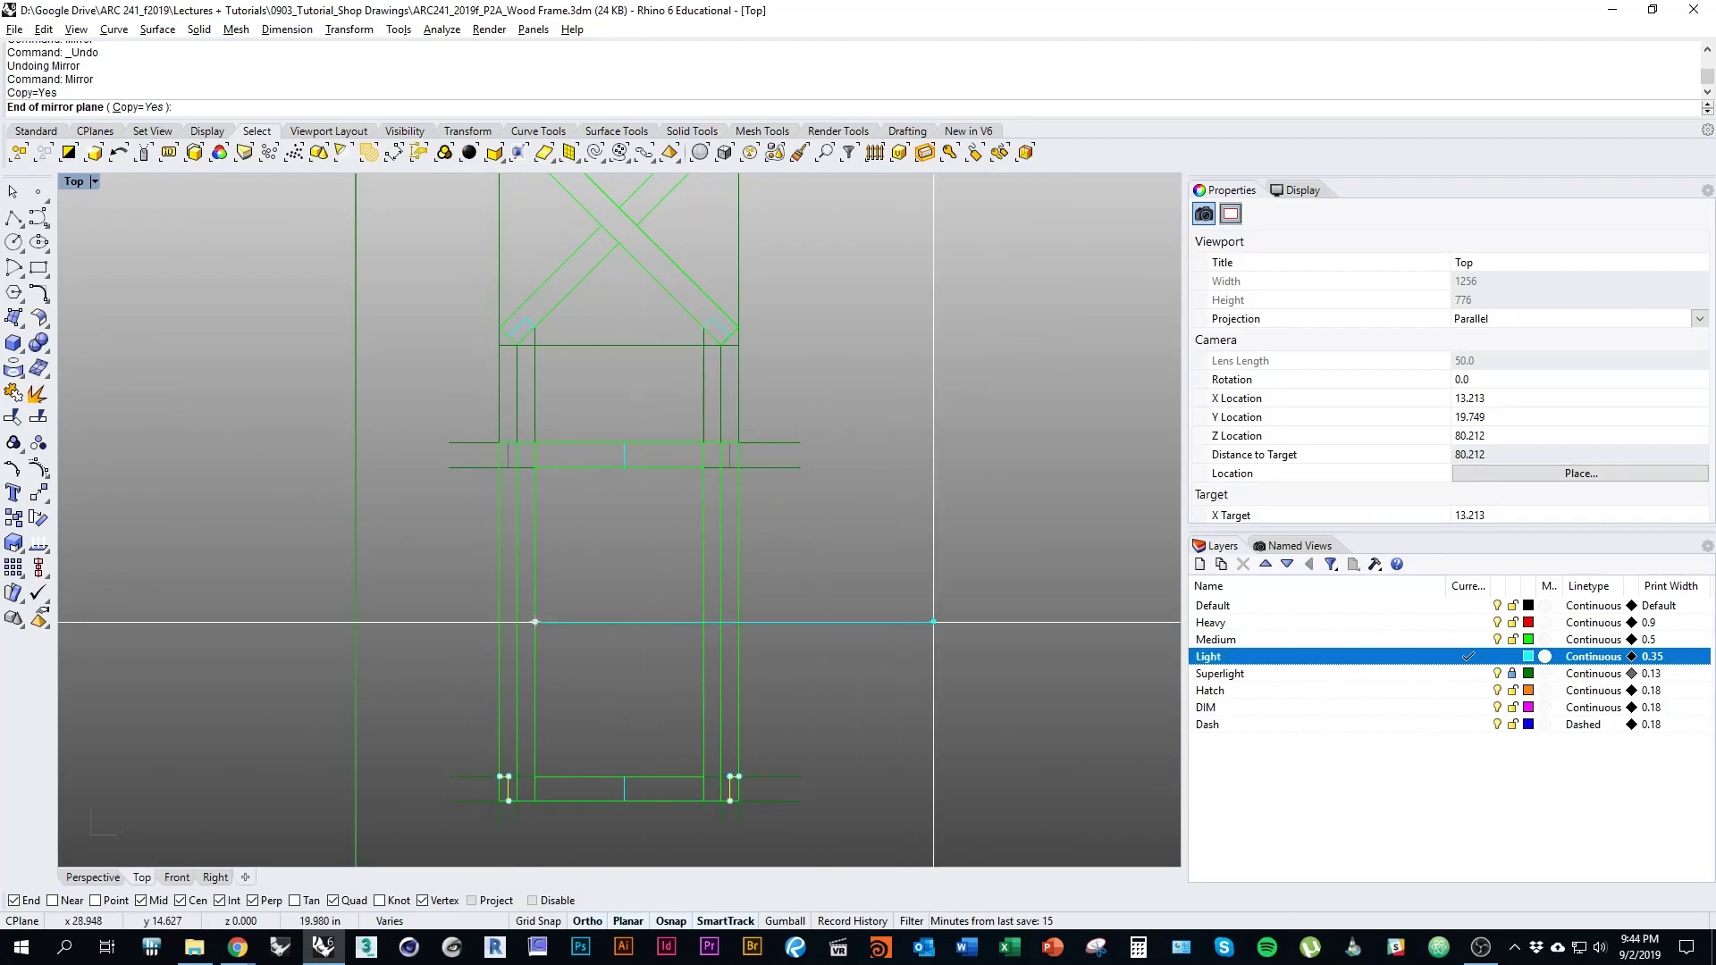
left_click(1005, 622, "shift")
key("Escape")
right_click_drag(746, 580, 806, 556)
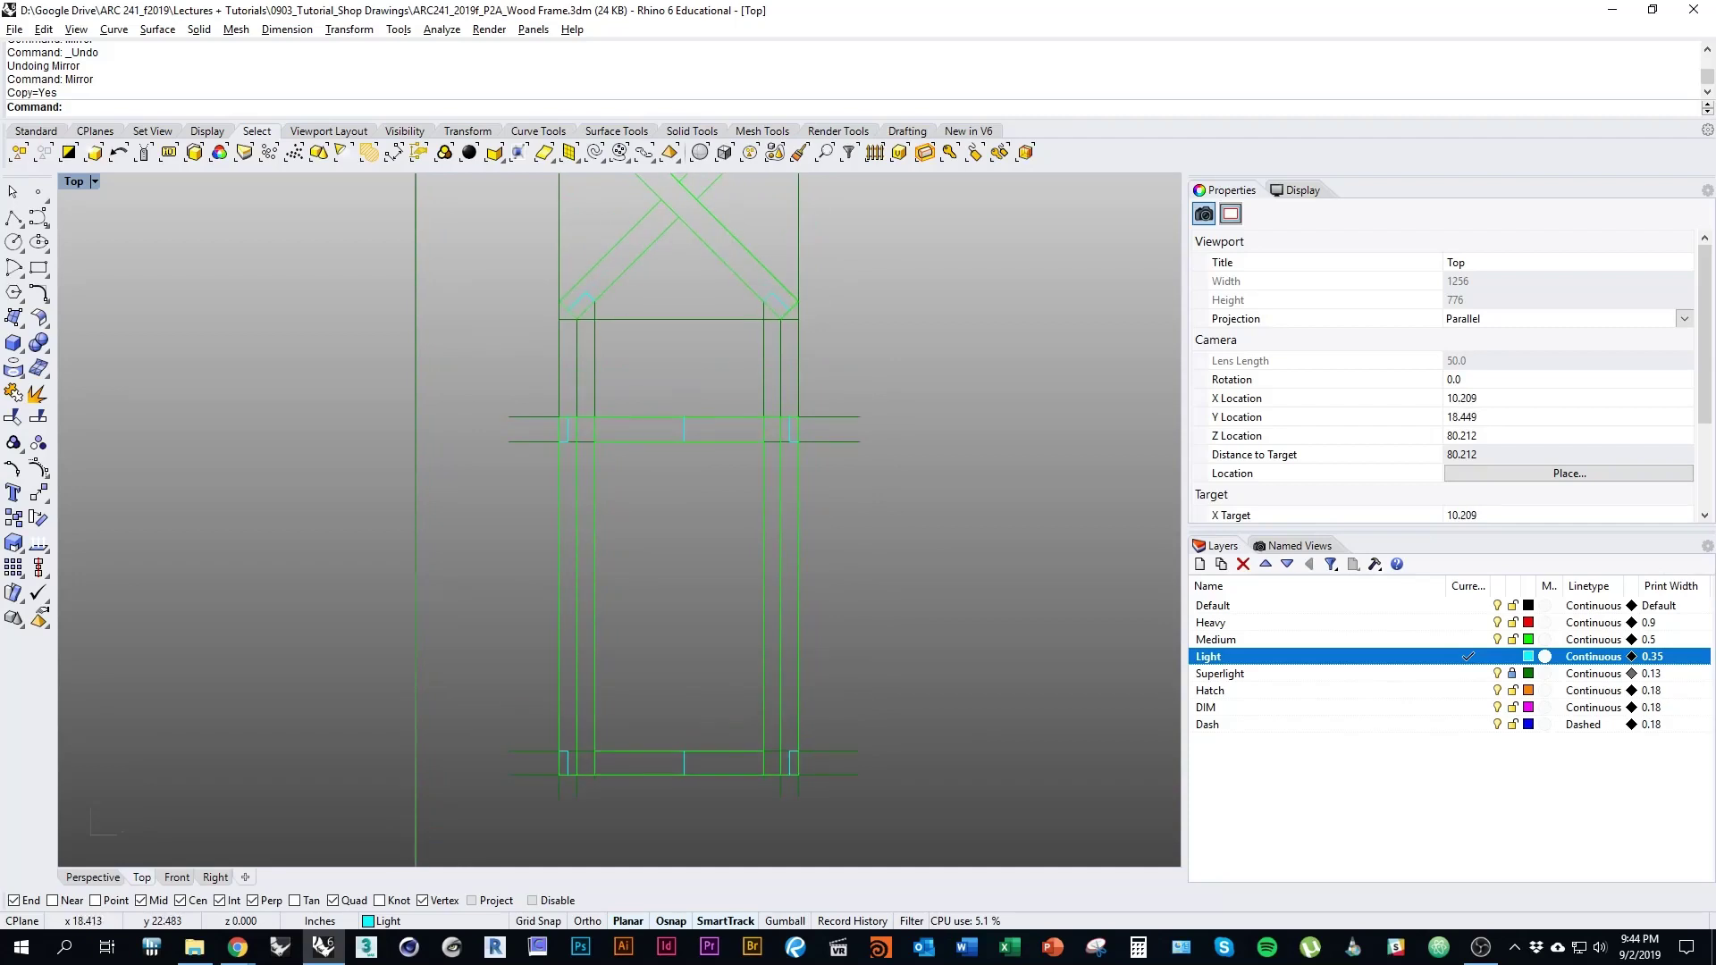
Examine the joint lines at the crossed braces in the plan and at both rails in the elevation below
scroll(783, 440, "up", 8)
right_click_drag(783, 440, 740, 623)
scroll(741, 623, "down", 4)
right_click_drag(697, 345, 715, 523)
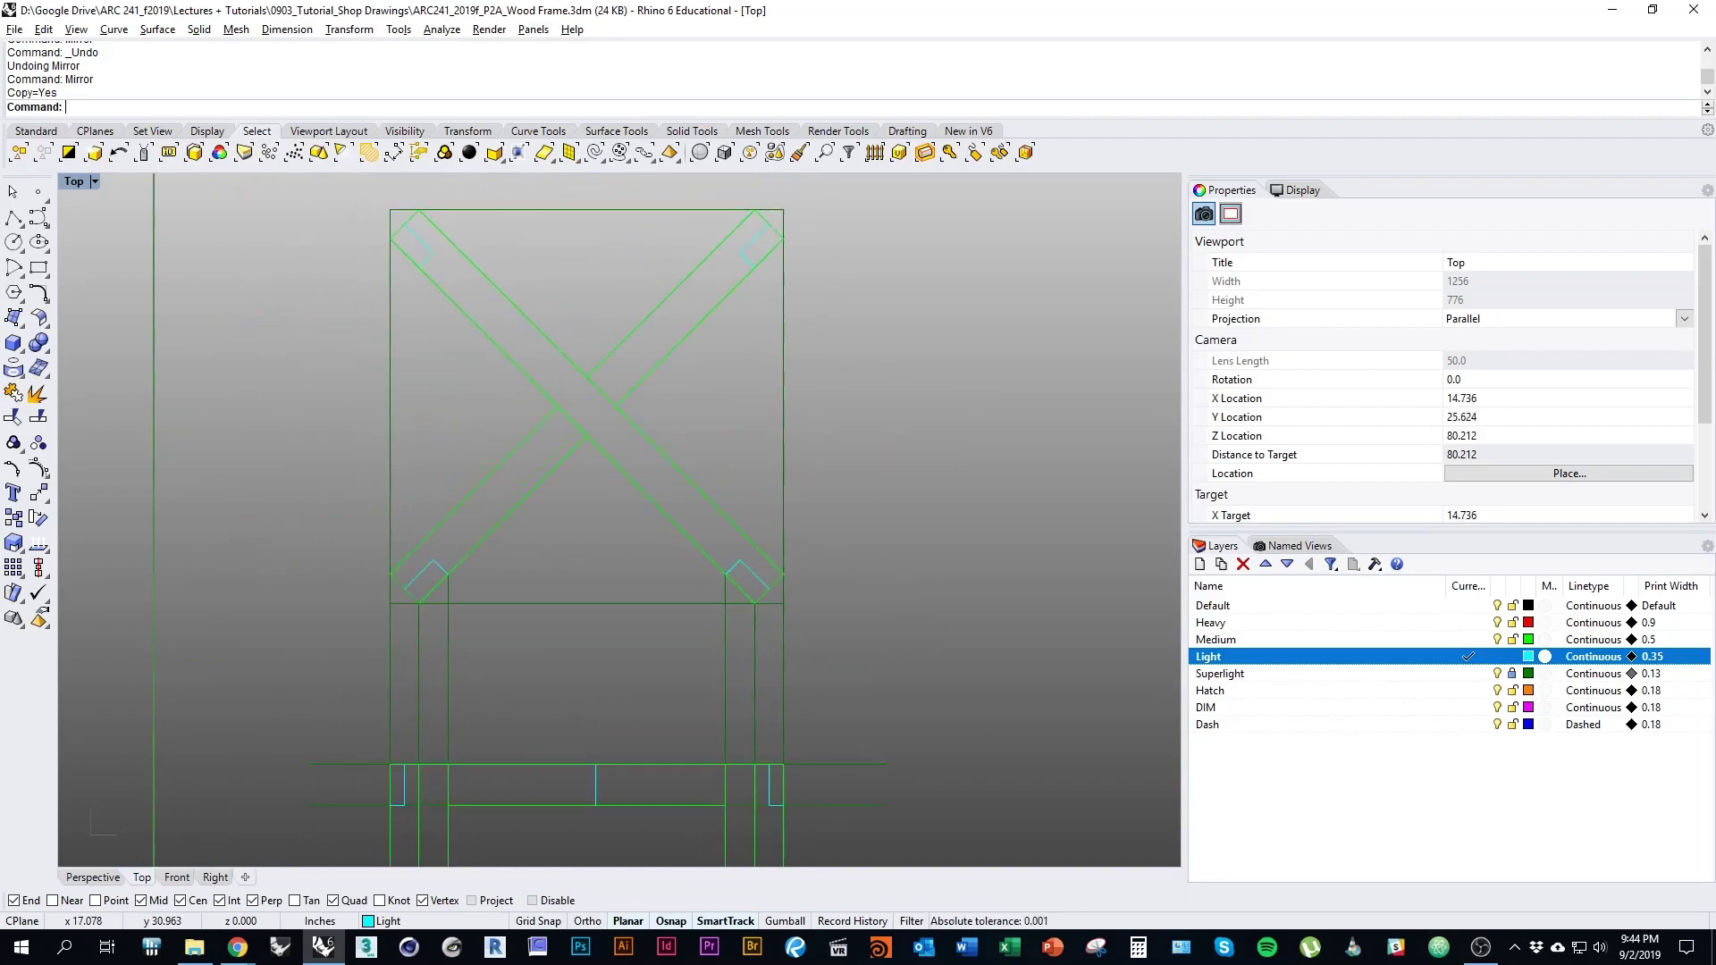
right_click_drag(669, 781, 720, 525)
scroll(685, 616, "down", 3)
scroll(712, 575, "up", 3)
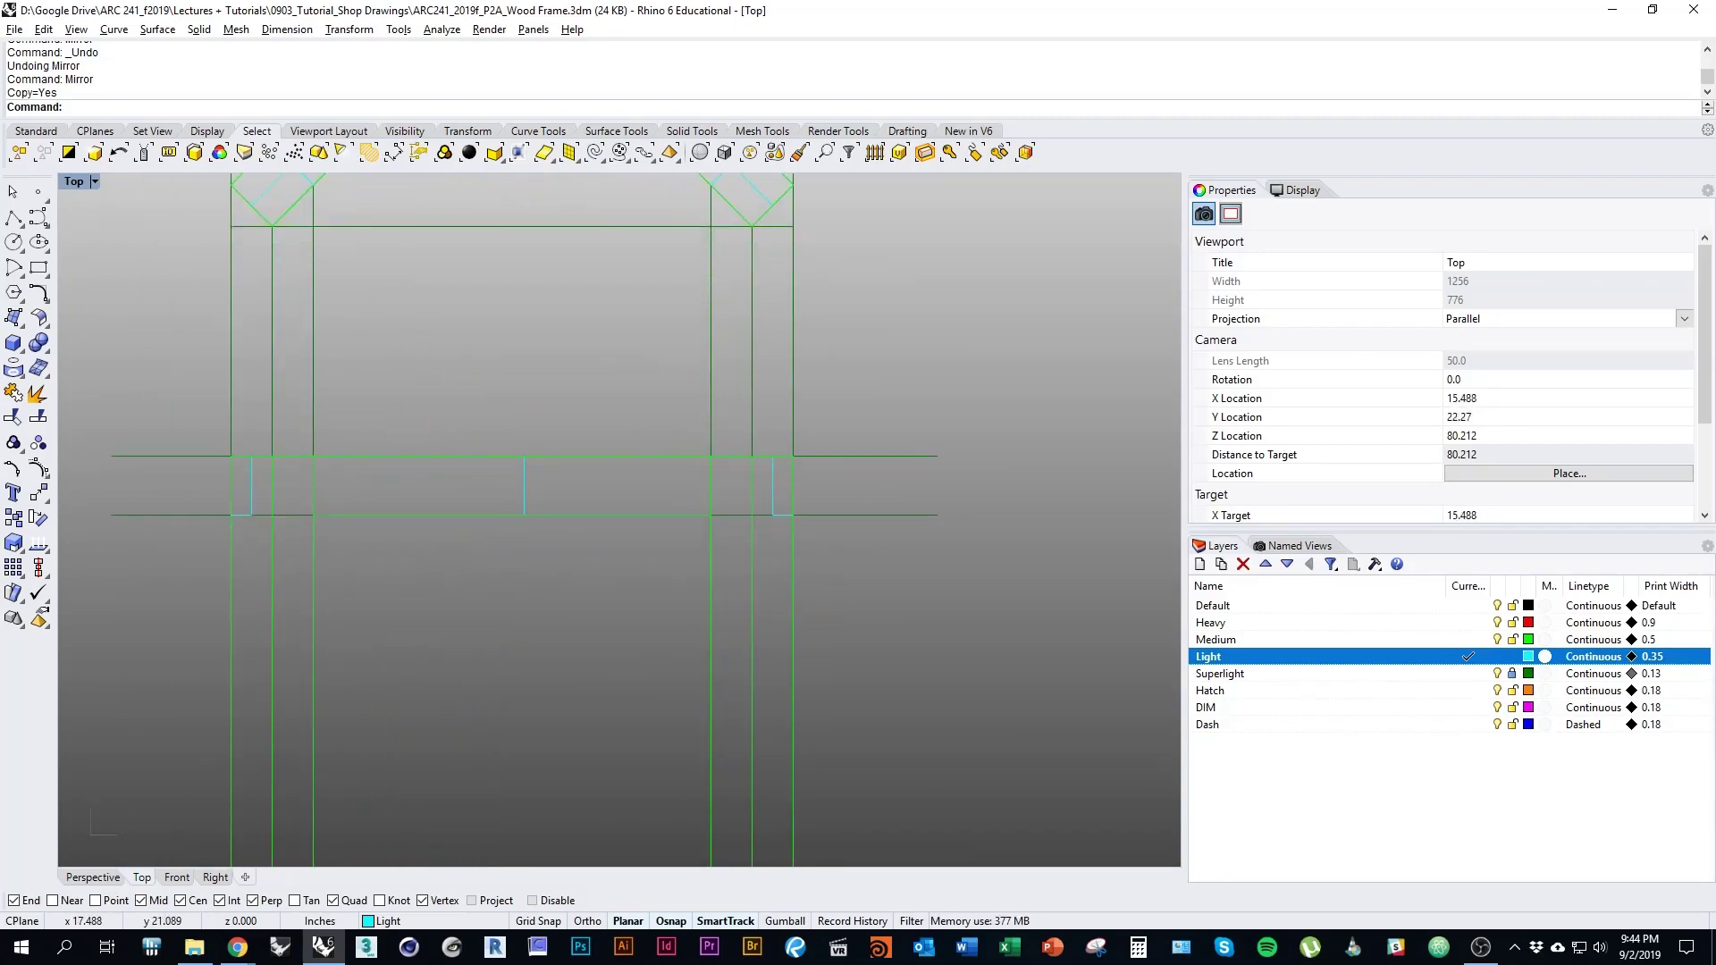
right_click_drag(714, 540, 645, 578)
scroll(699, 394, "down", 4)
scroll(686, 471, "down", 4)
scroll(629, 581, "down", 4)
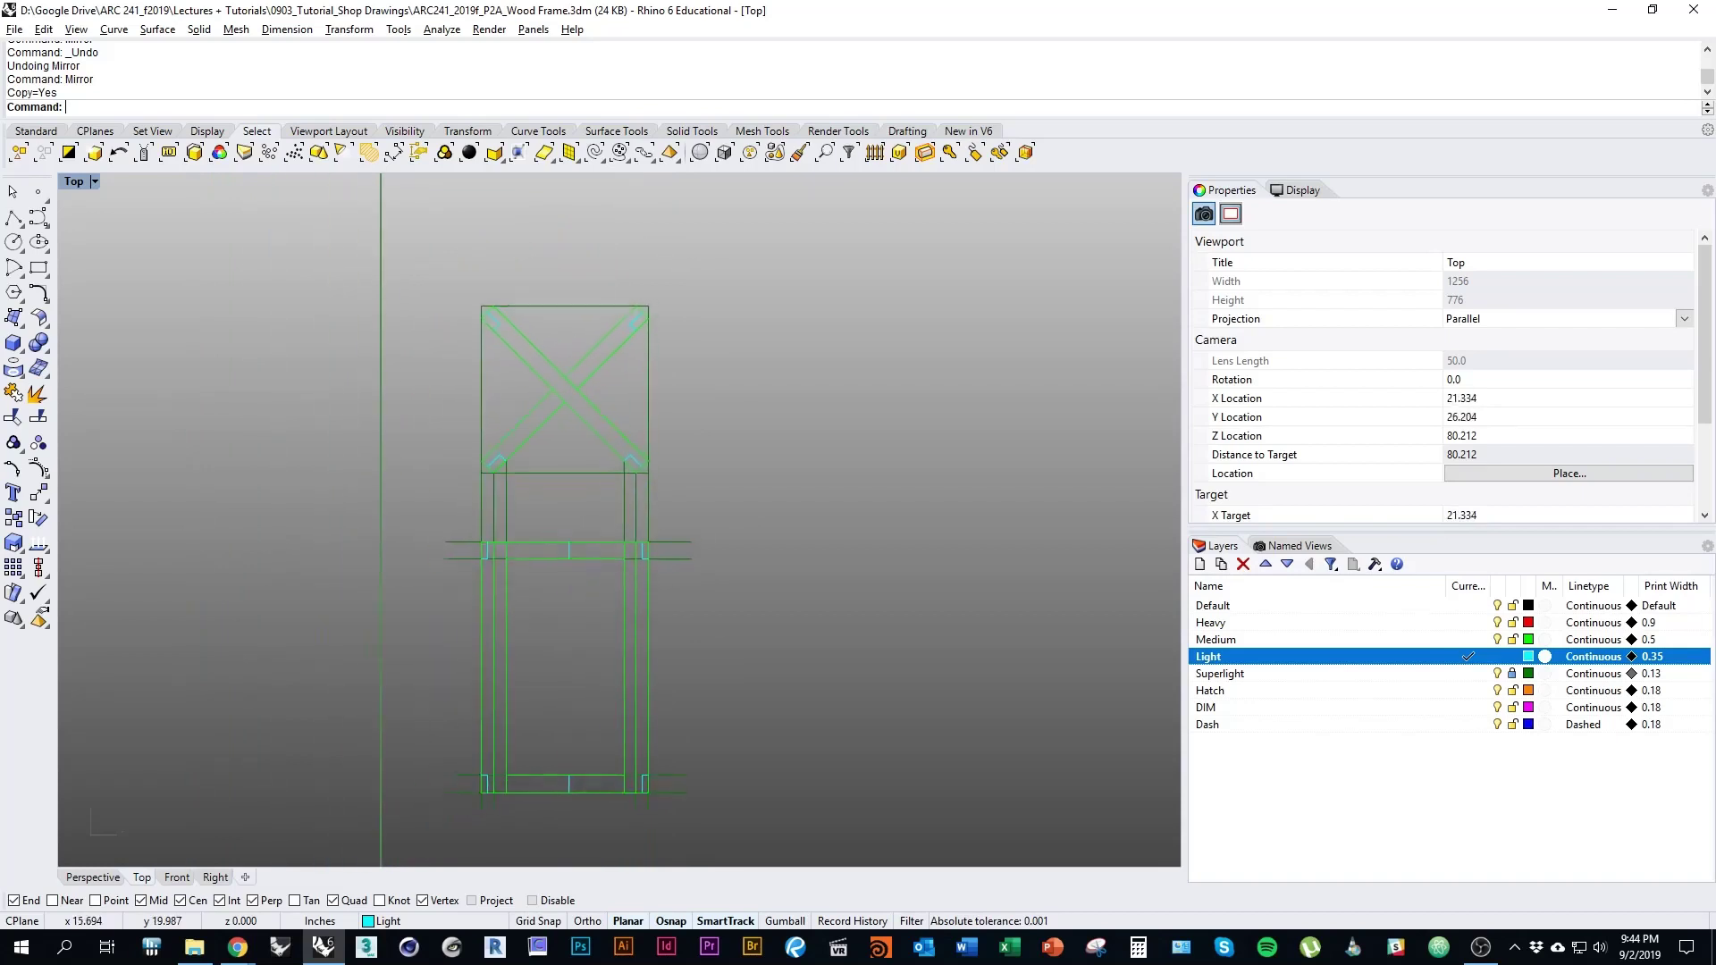
right_click_drag(623, 430, 571, 467)
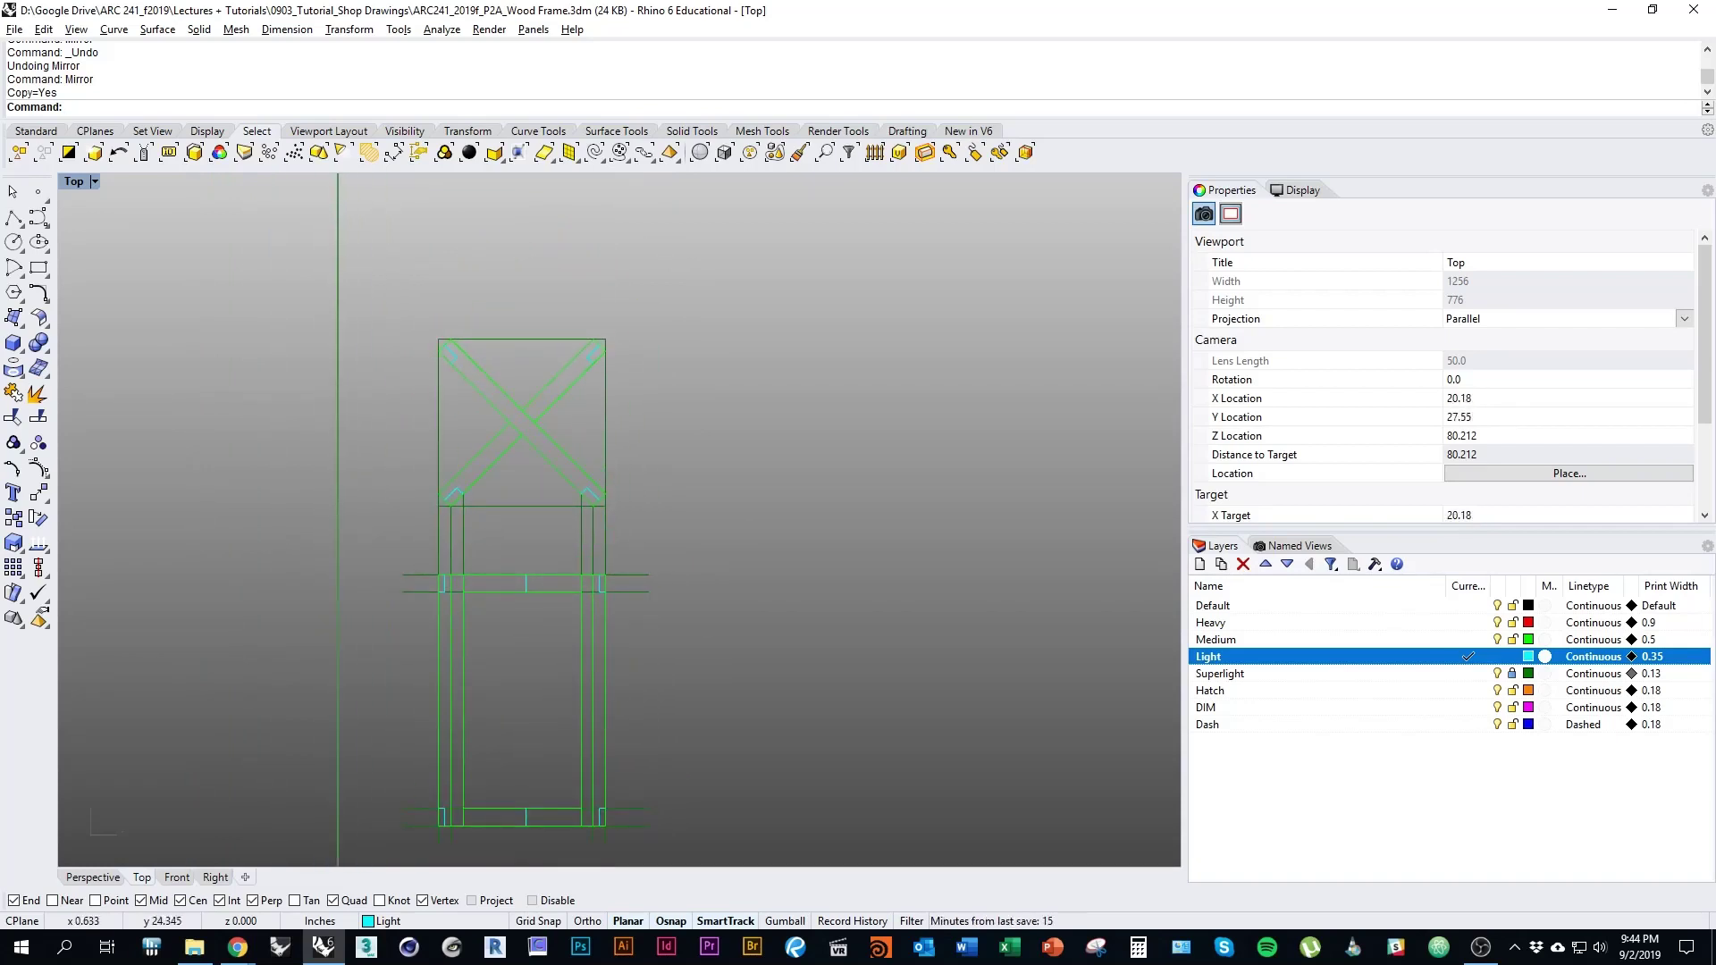
Unlock the Superlight layer so the square outline around the crossed braces can be selected, and clear the selection
left_click_drag(605, 492, 673, 509)
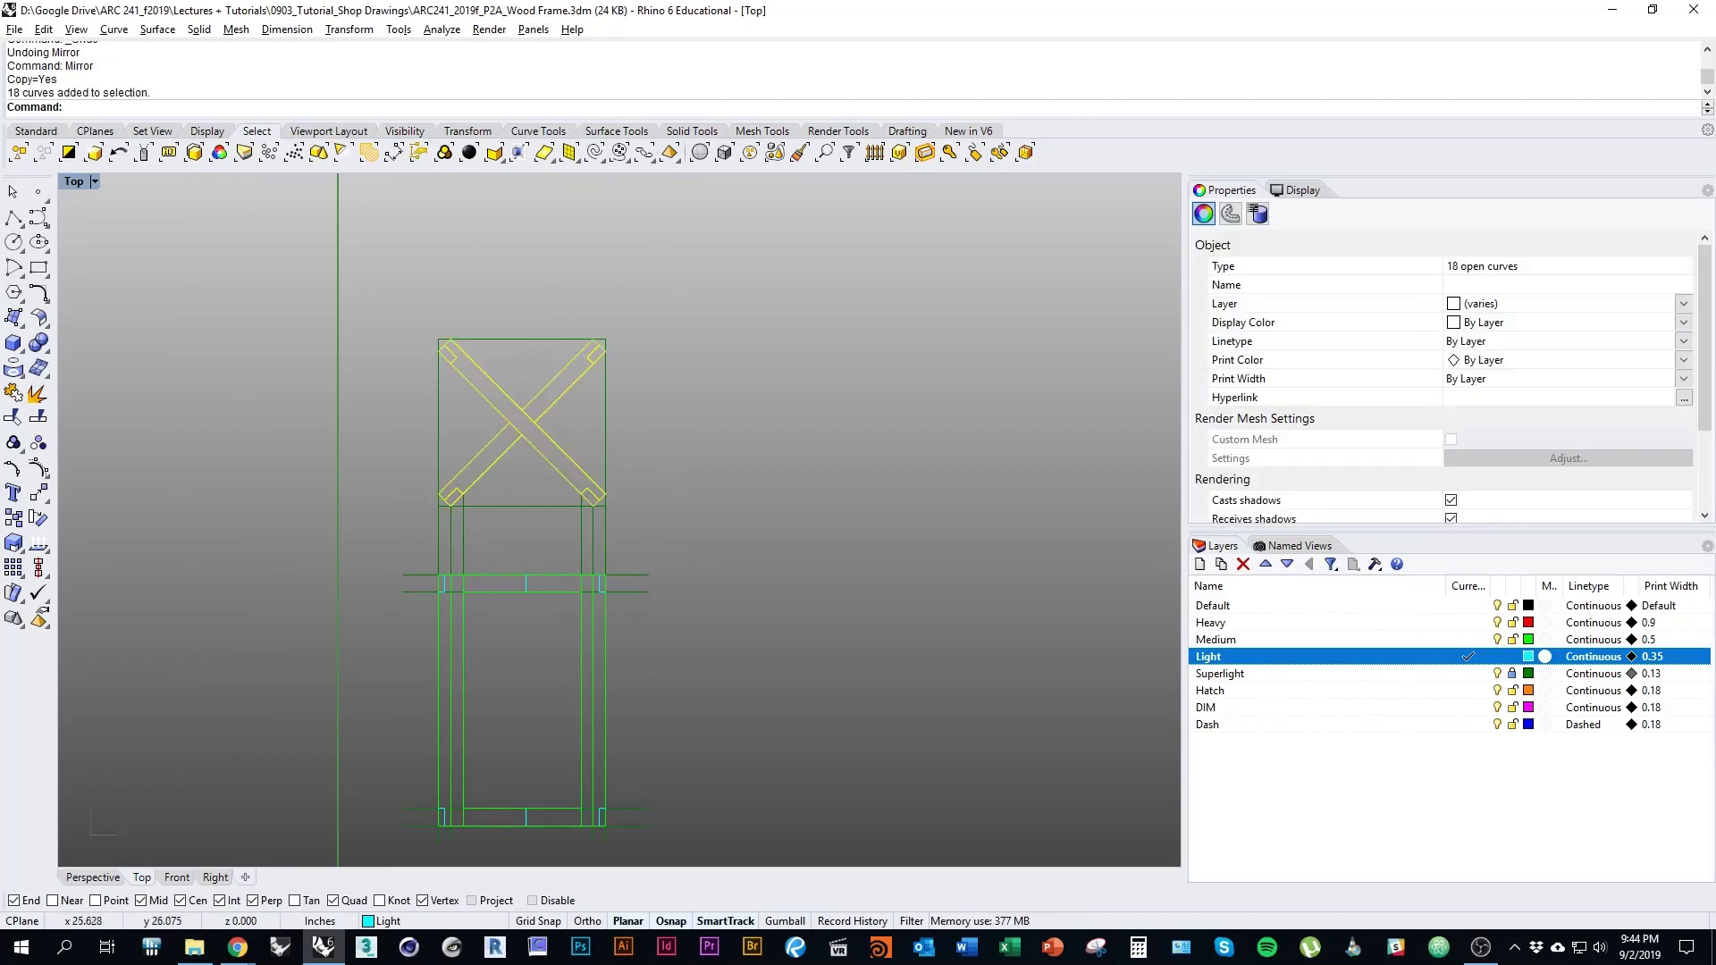
right_click_drag(650, 556, 647, 505)
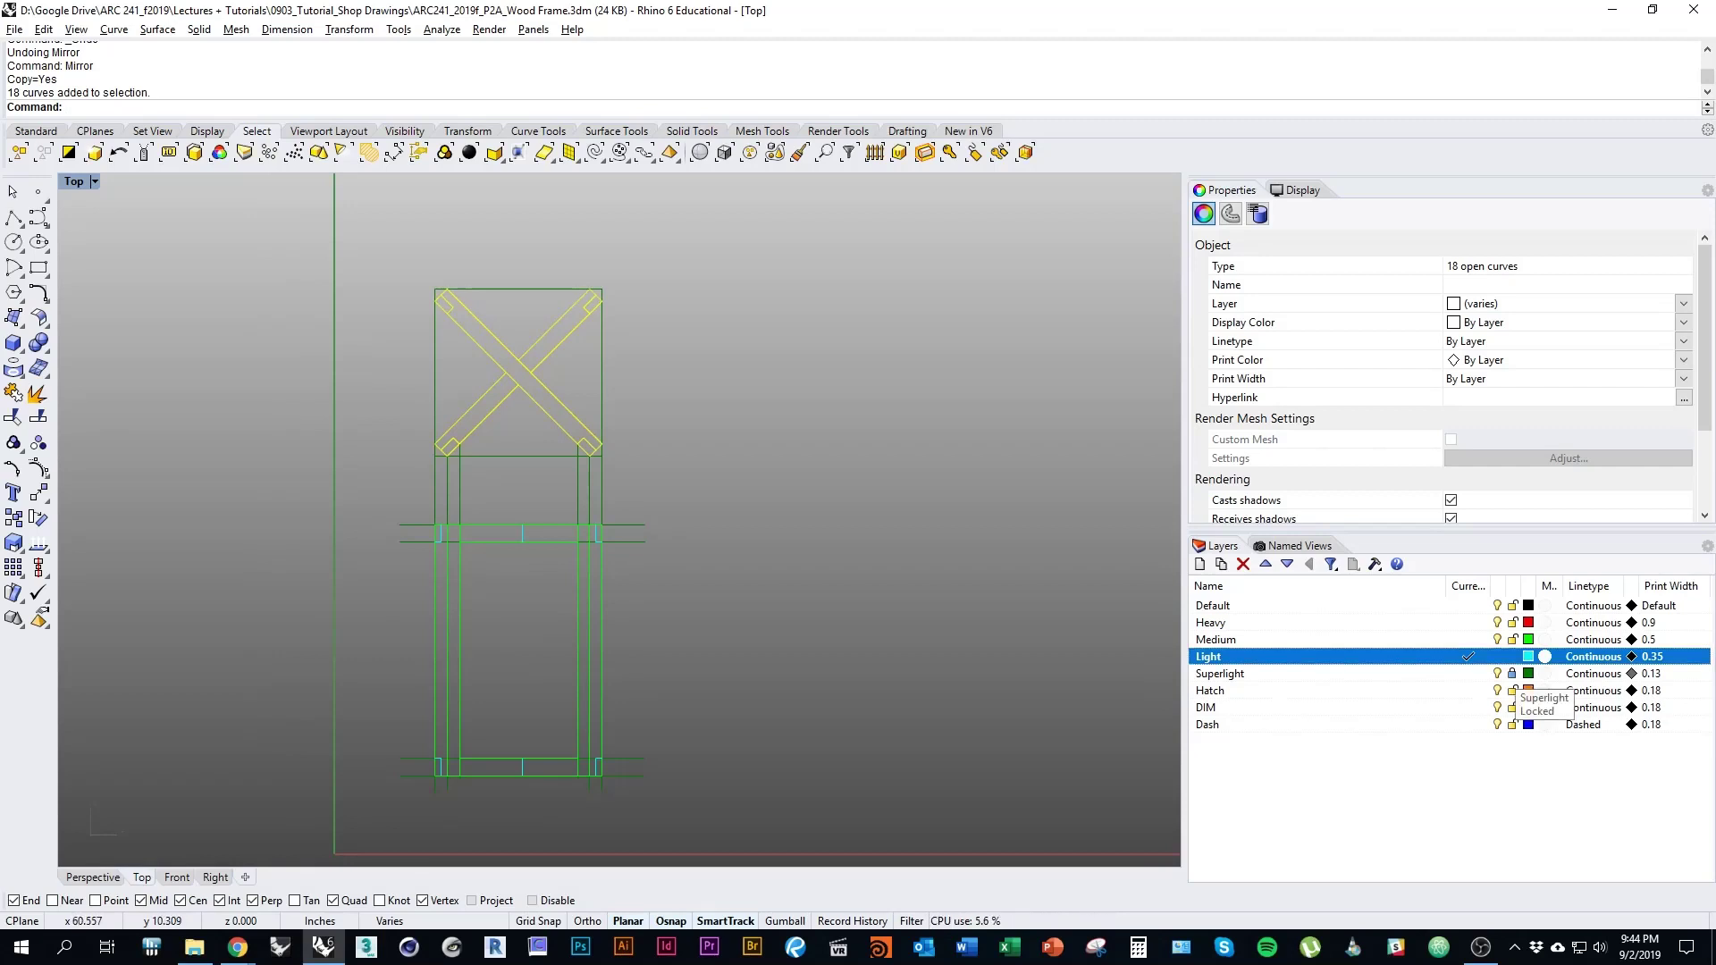
left_click(1512, 674)
key("Escape")
right_click_drag(389, 297, 374, 404)
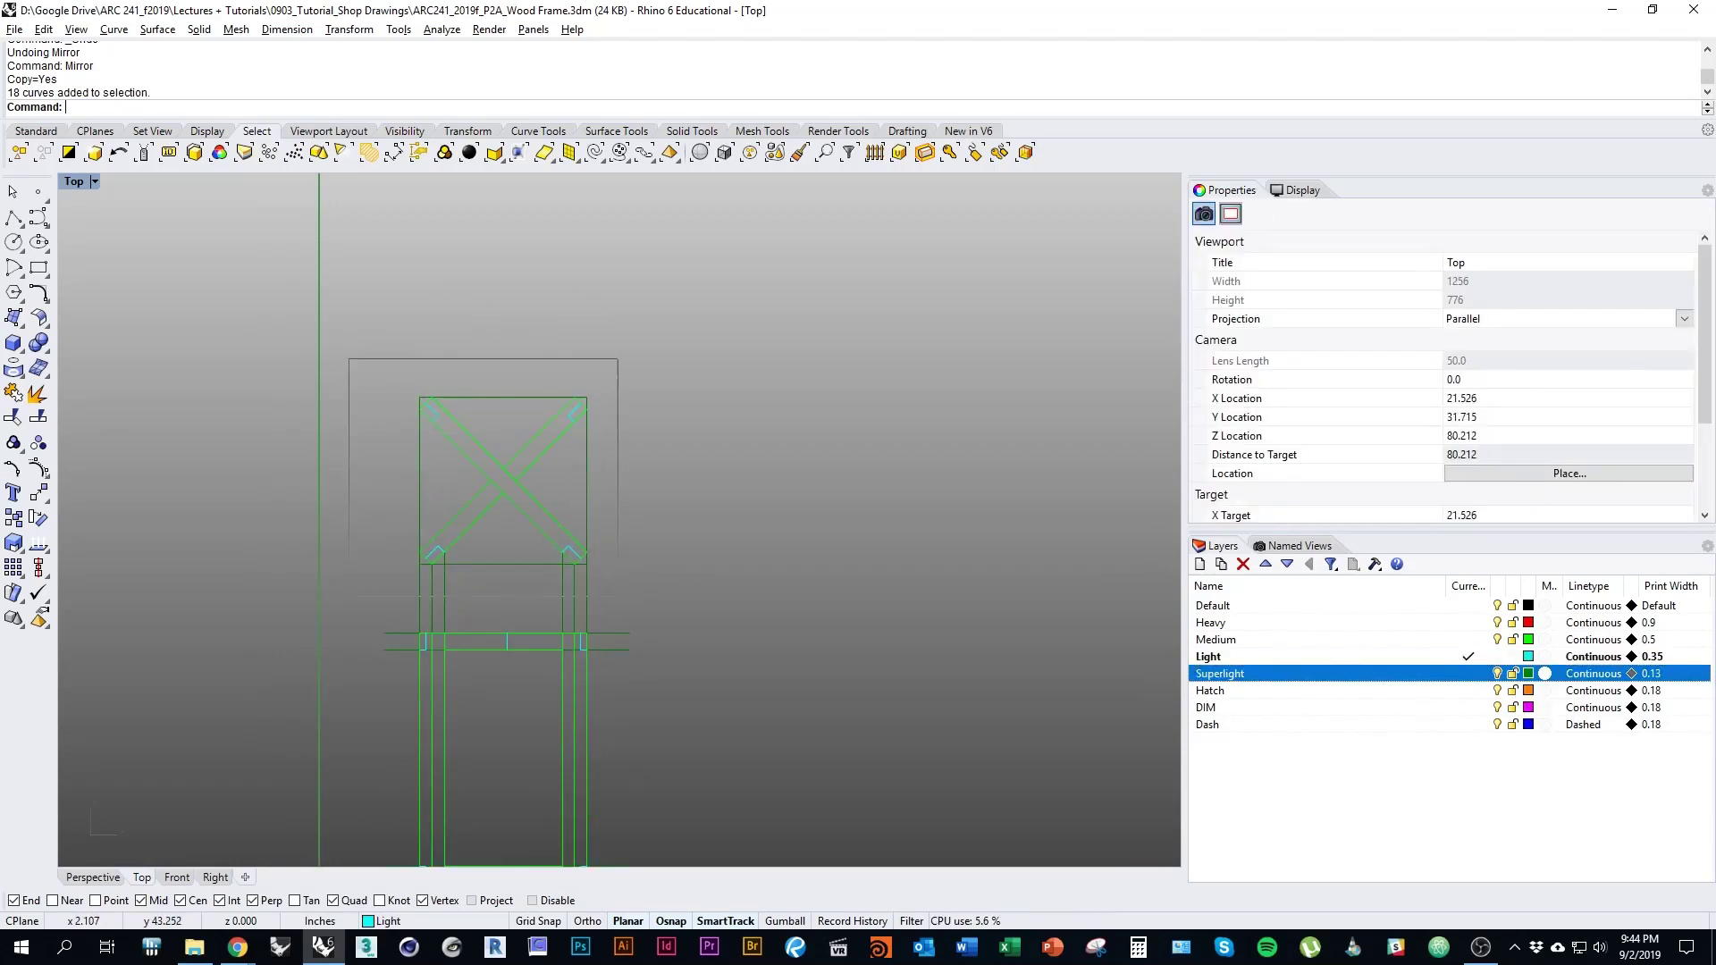
Copy the crossed-brace plan together with its square outline about 19 inches horizontally to the right of the original
left_click_drag(617, 596, 618, 597)
right_click_drag(338, 554, 347, 523)
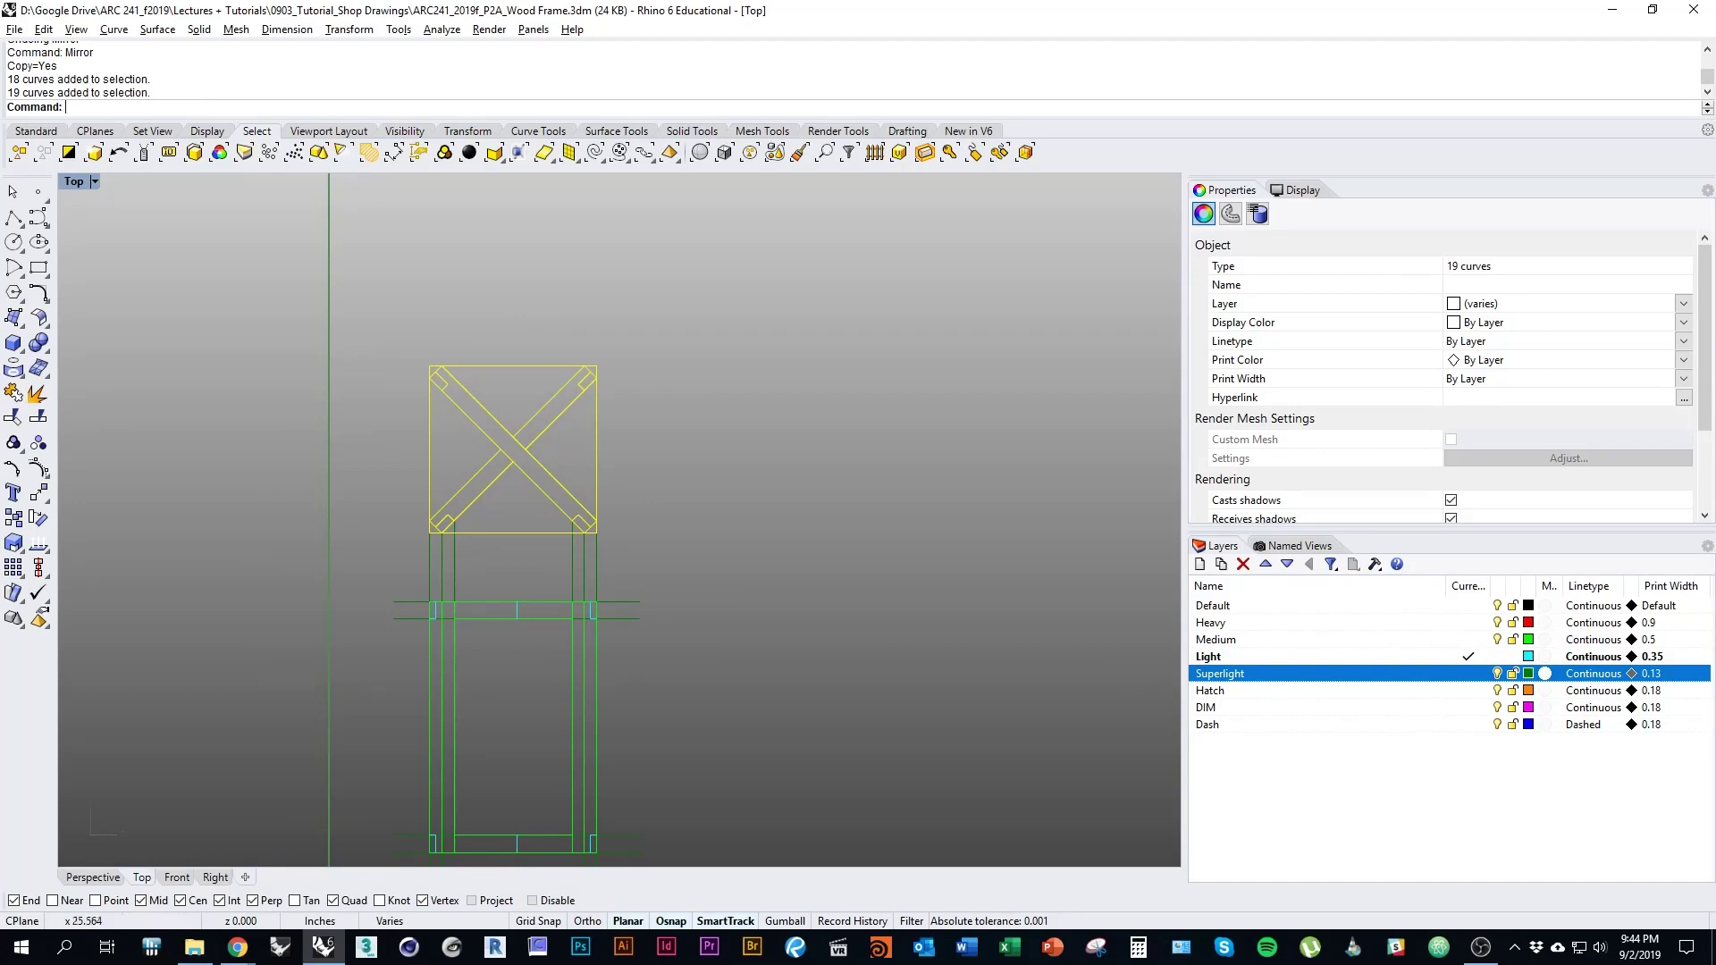
right_click_drag(652, 582, 641, 469)
scroll(641, 469, "down", 2)
type("co")
key("Return")
left_click(714, 646)
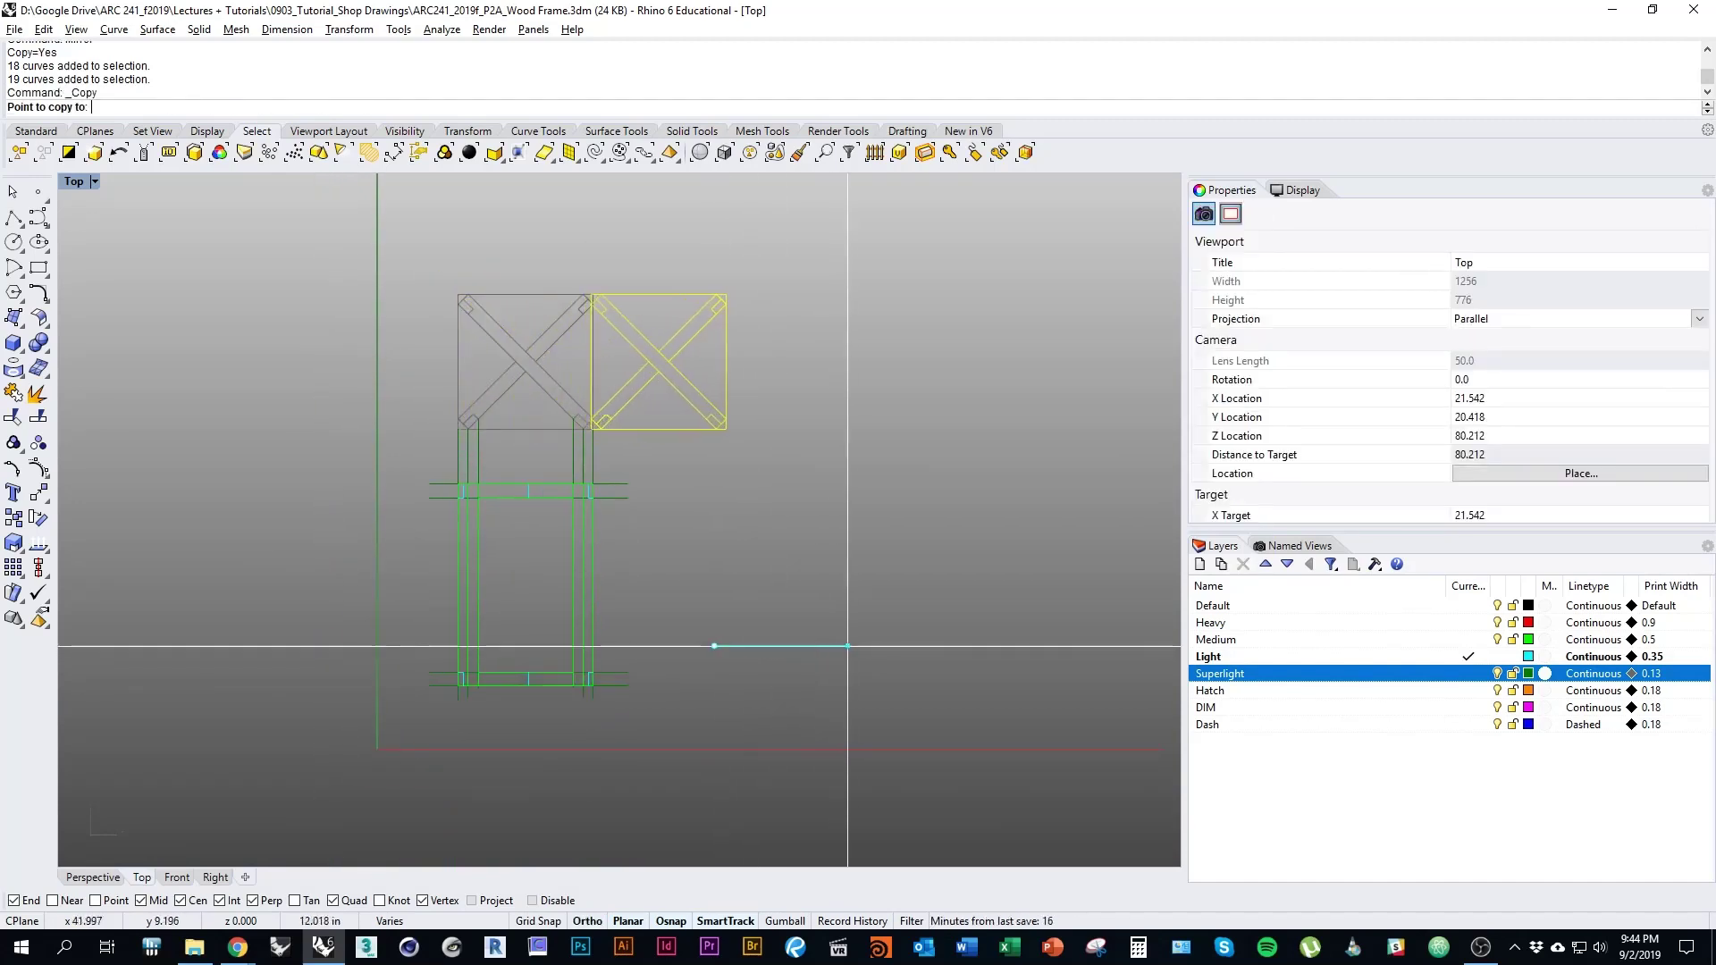
left_click(926, 645)
key("Return")
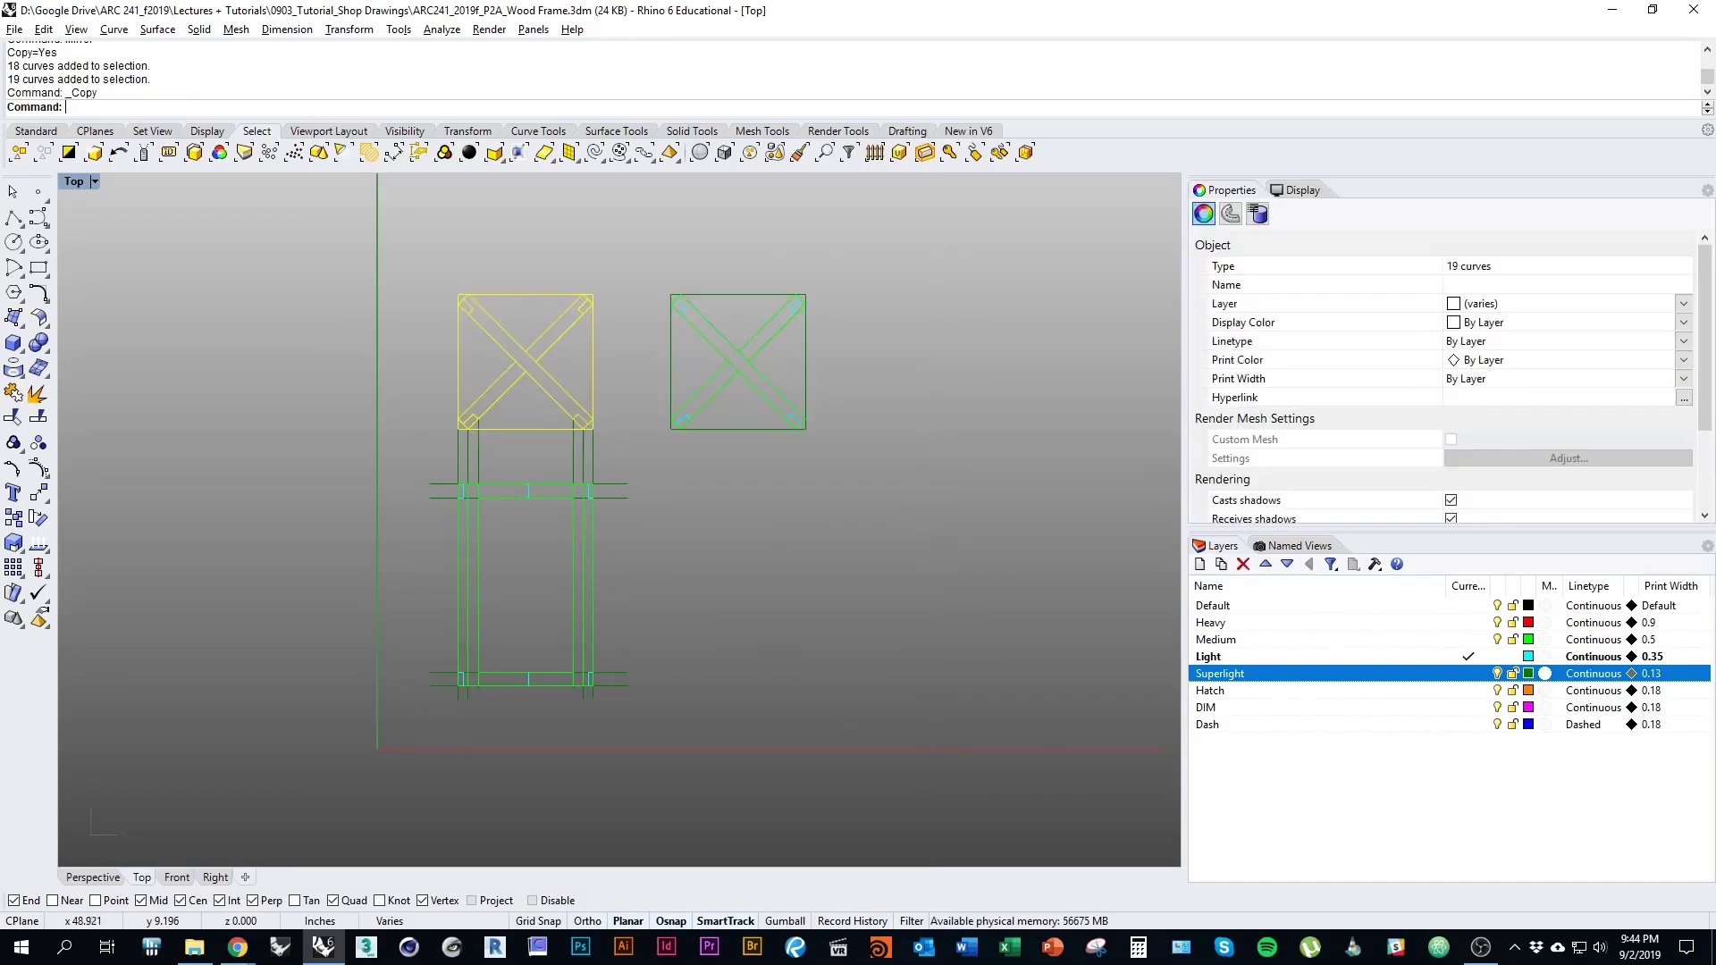
Select all curves of the copied crossed-brace plan, including its square outline
right_click_drag(927, 645, 926, 751)
left_click_drag(640, 366, 815, 542)
right_click_drag(815, 542, 775, 579)
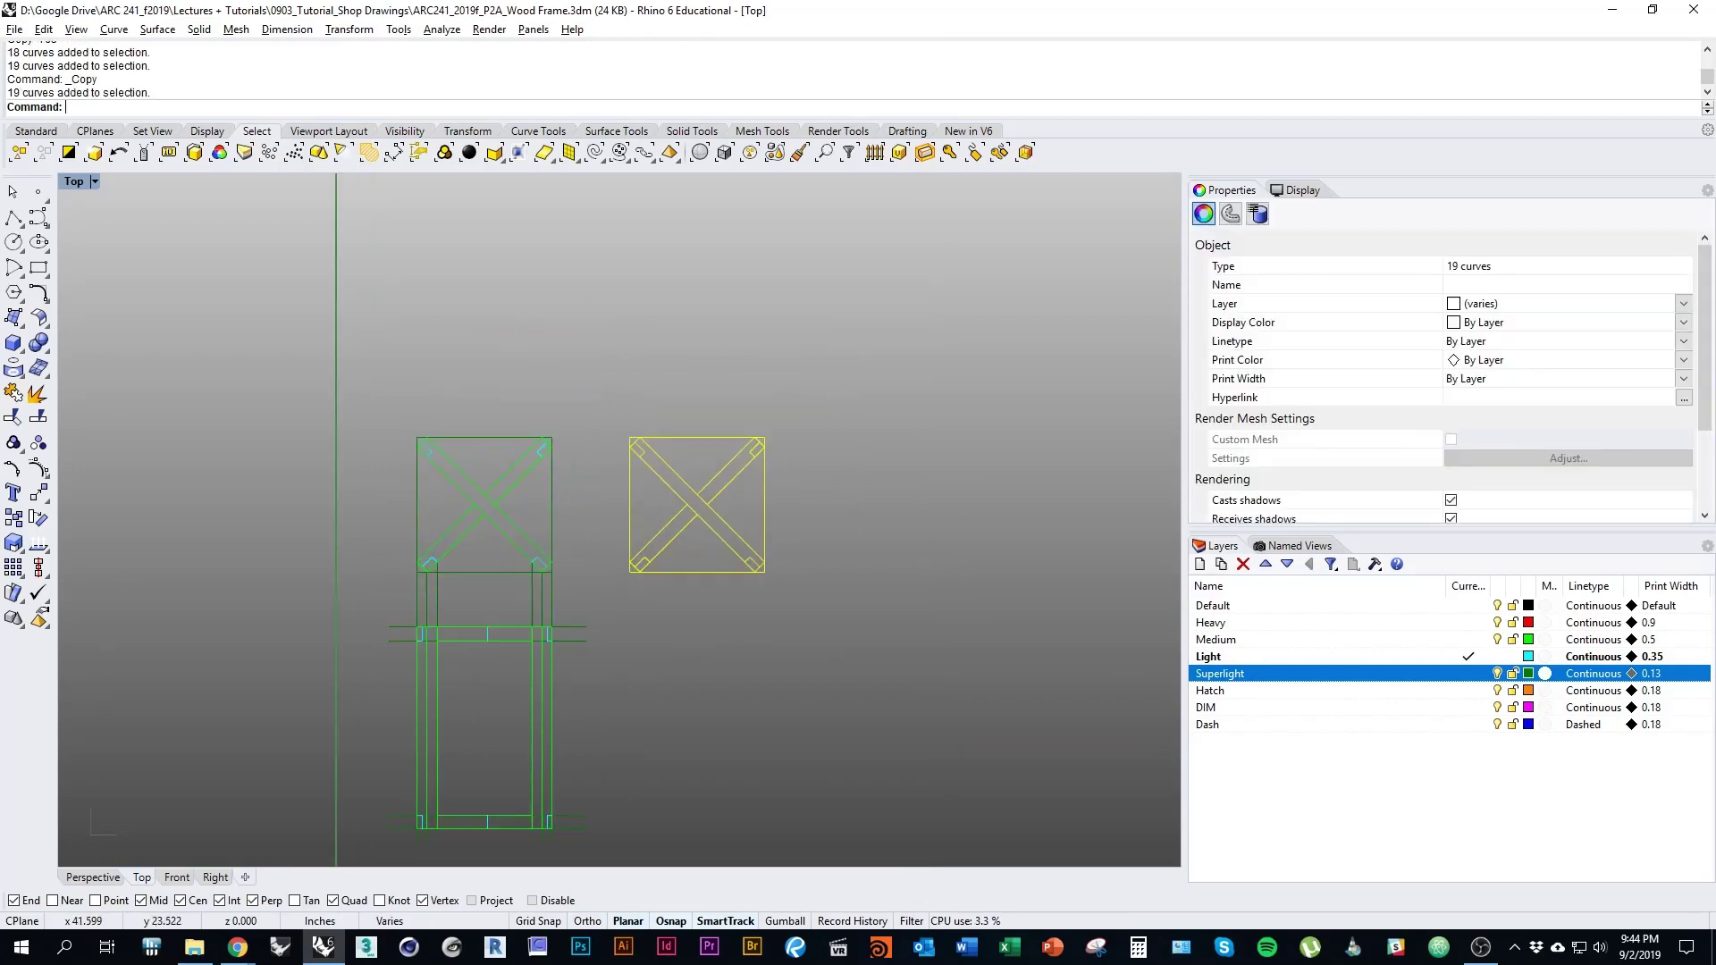
key("Return")
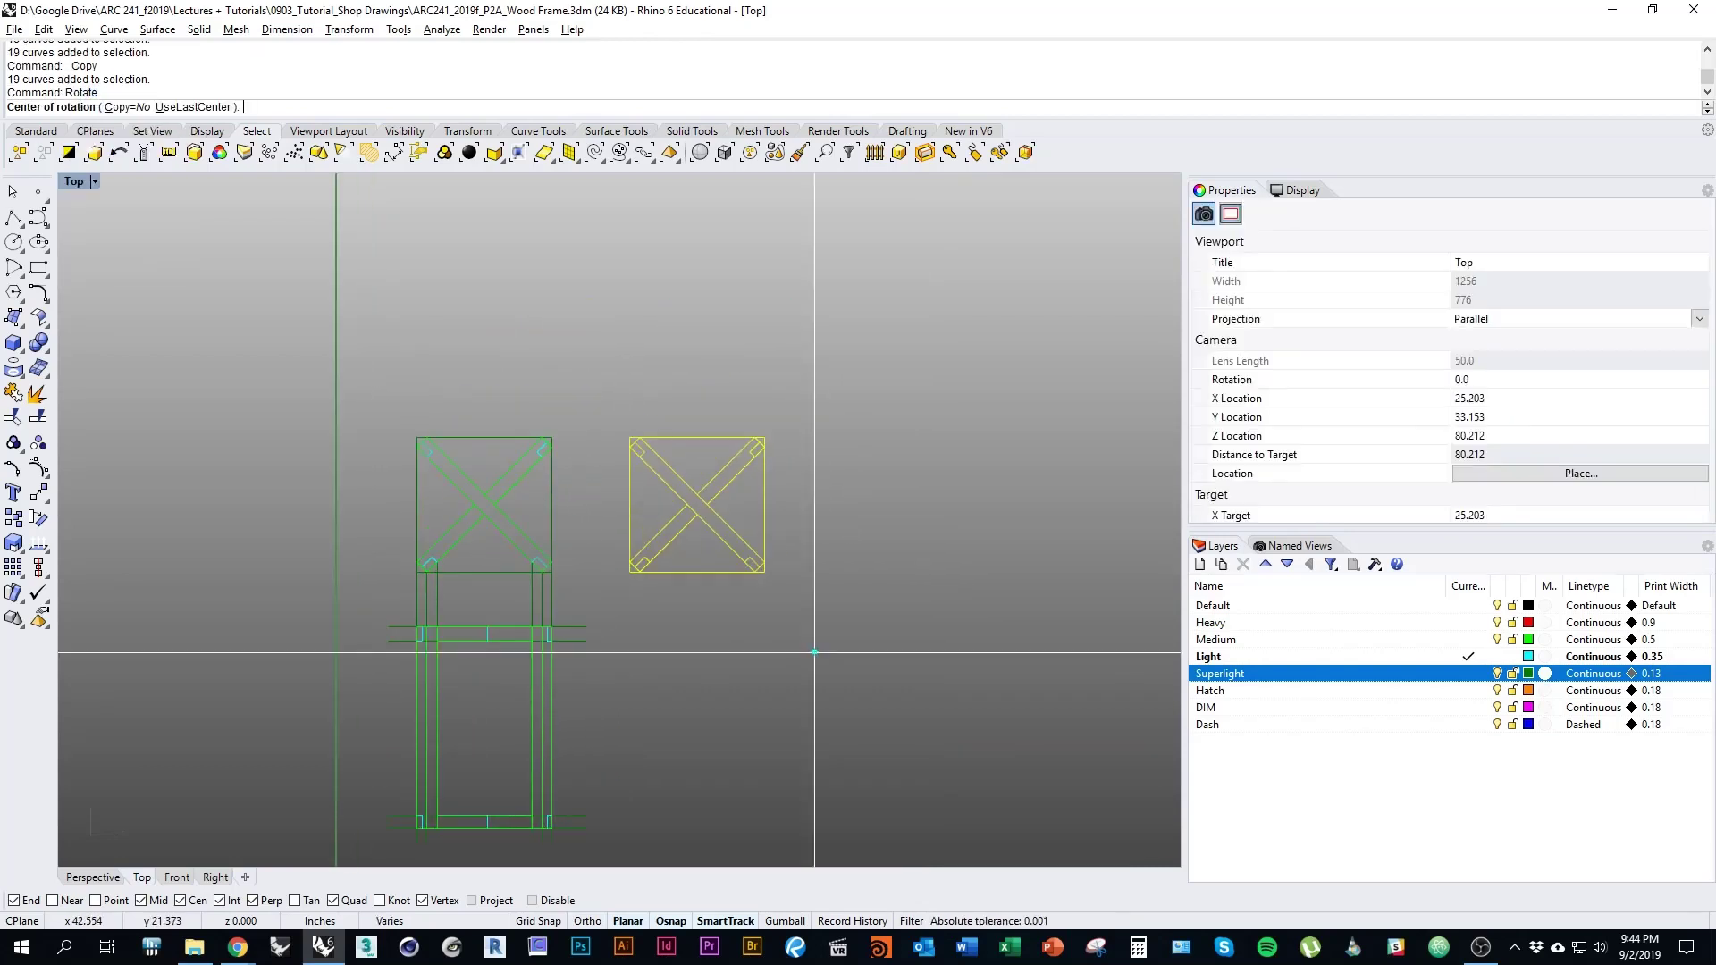
scroll(449, 481, "up", 3)
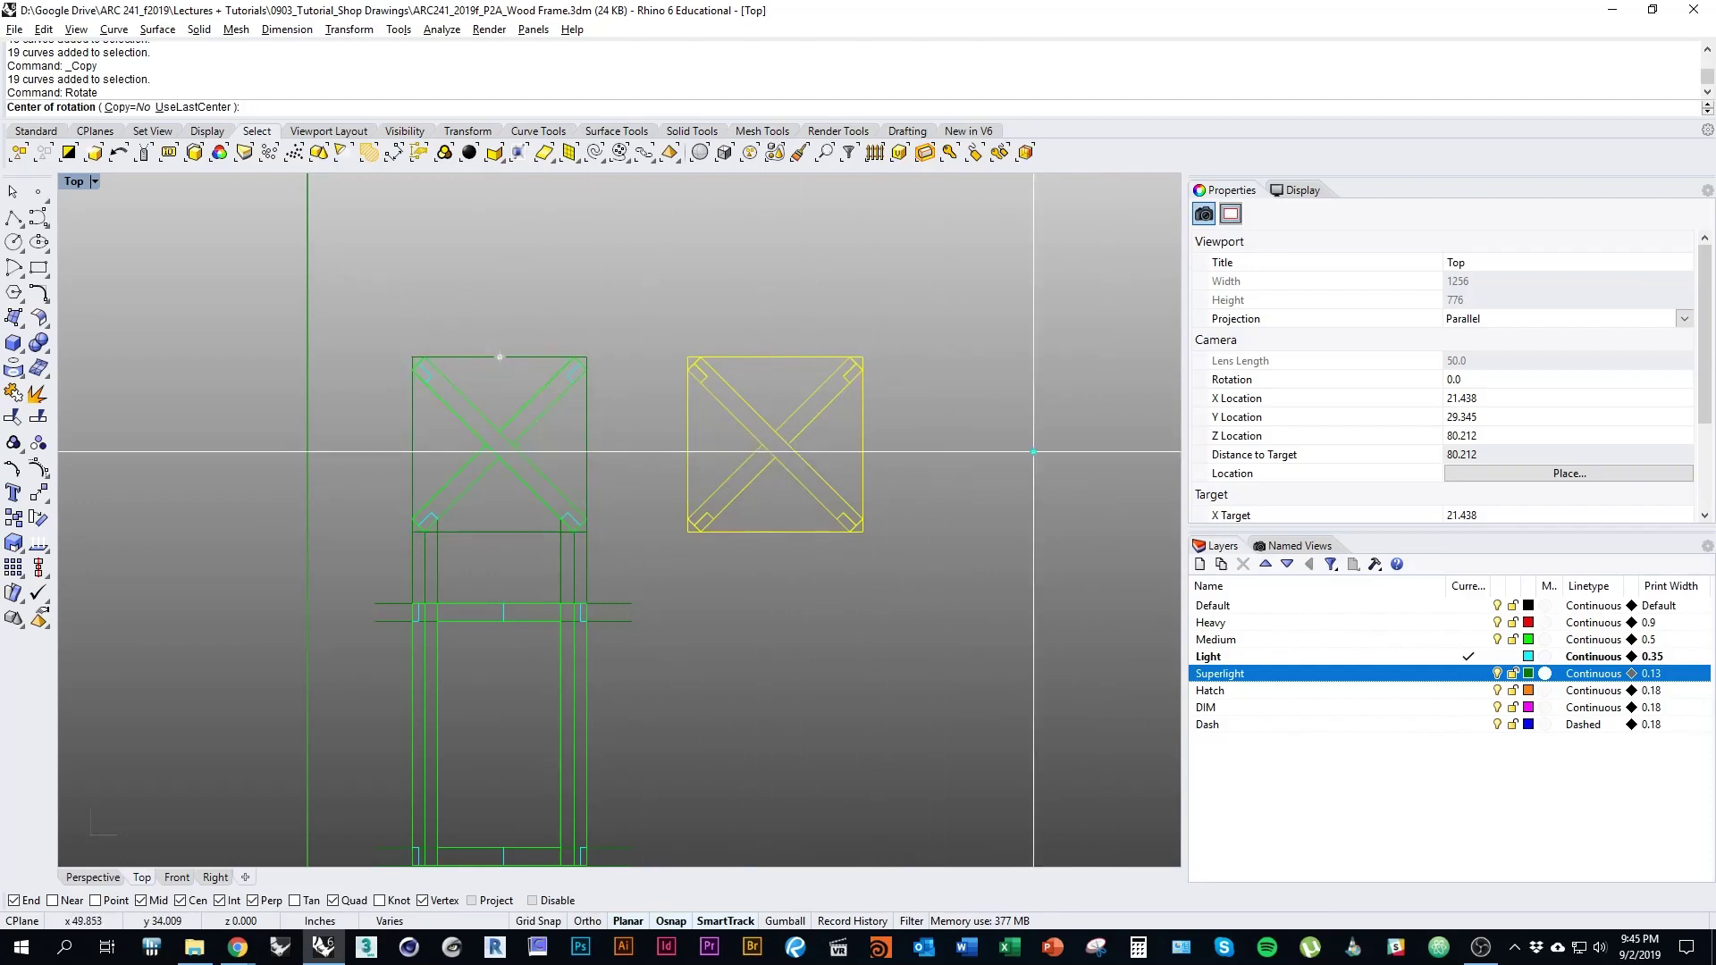
scroll(807, 479, "up", 6)
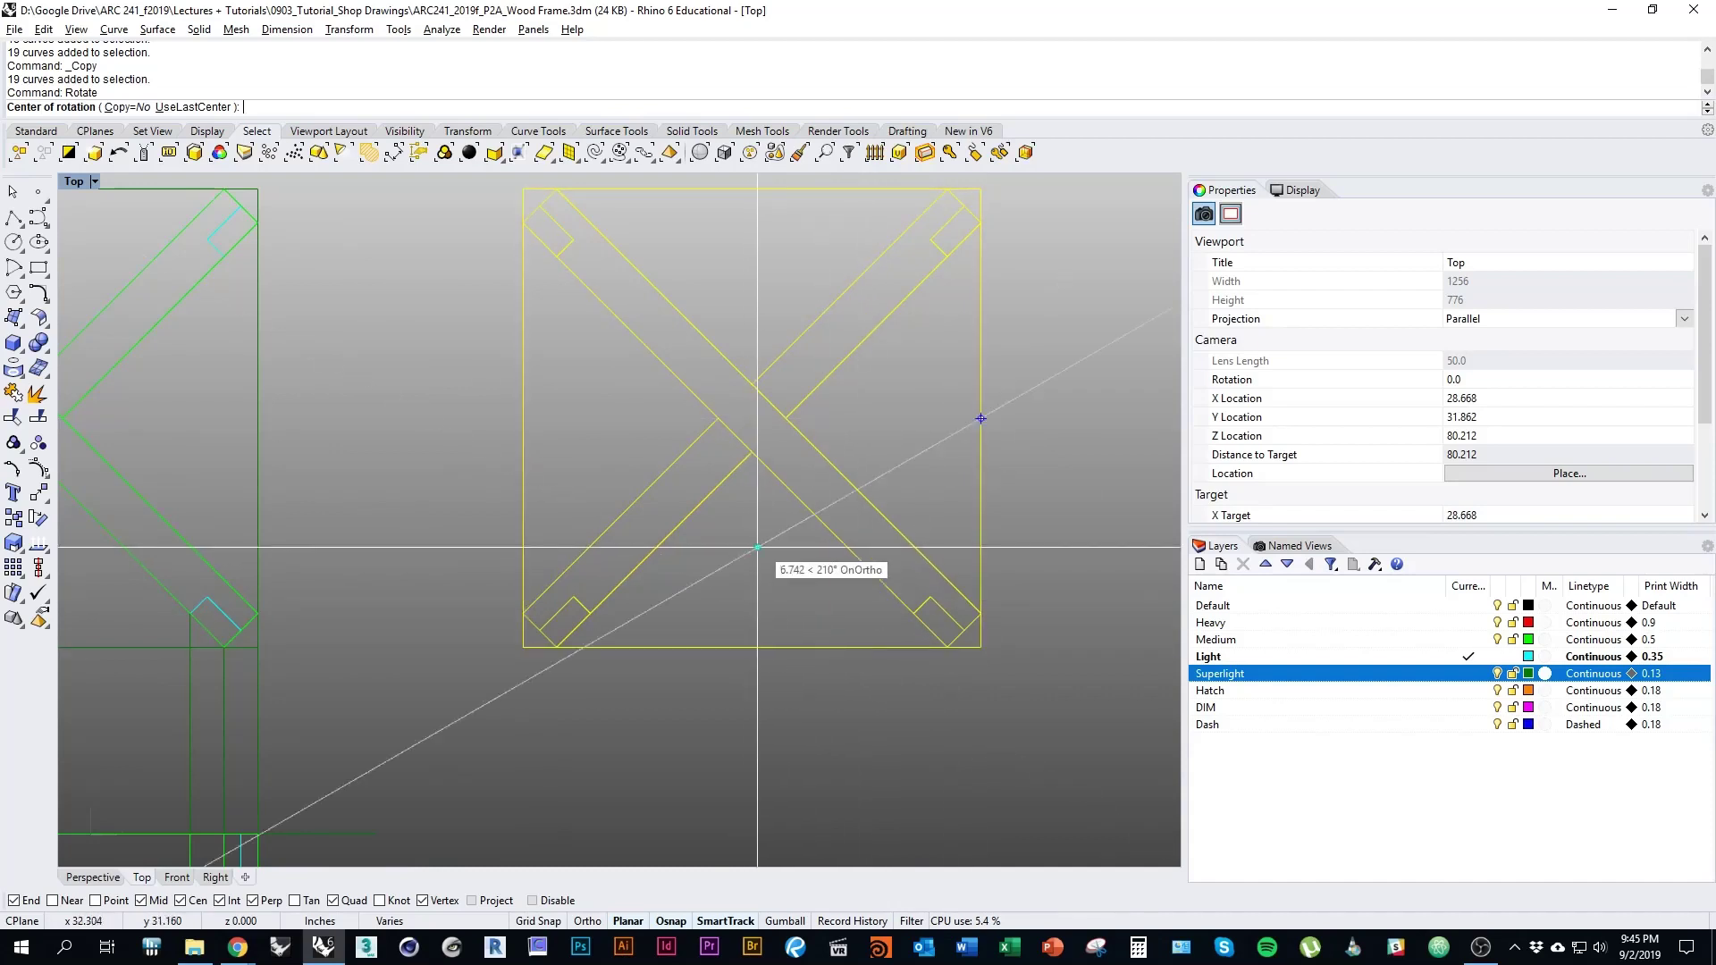
scroll(752, 646, "down", 4)
scroll(751, 589, "down", 6)
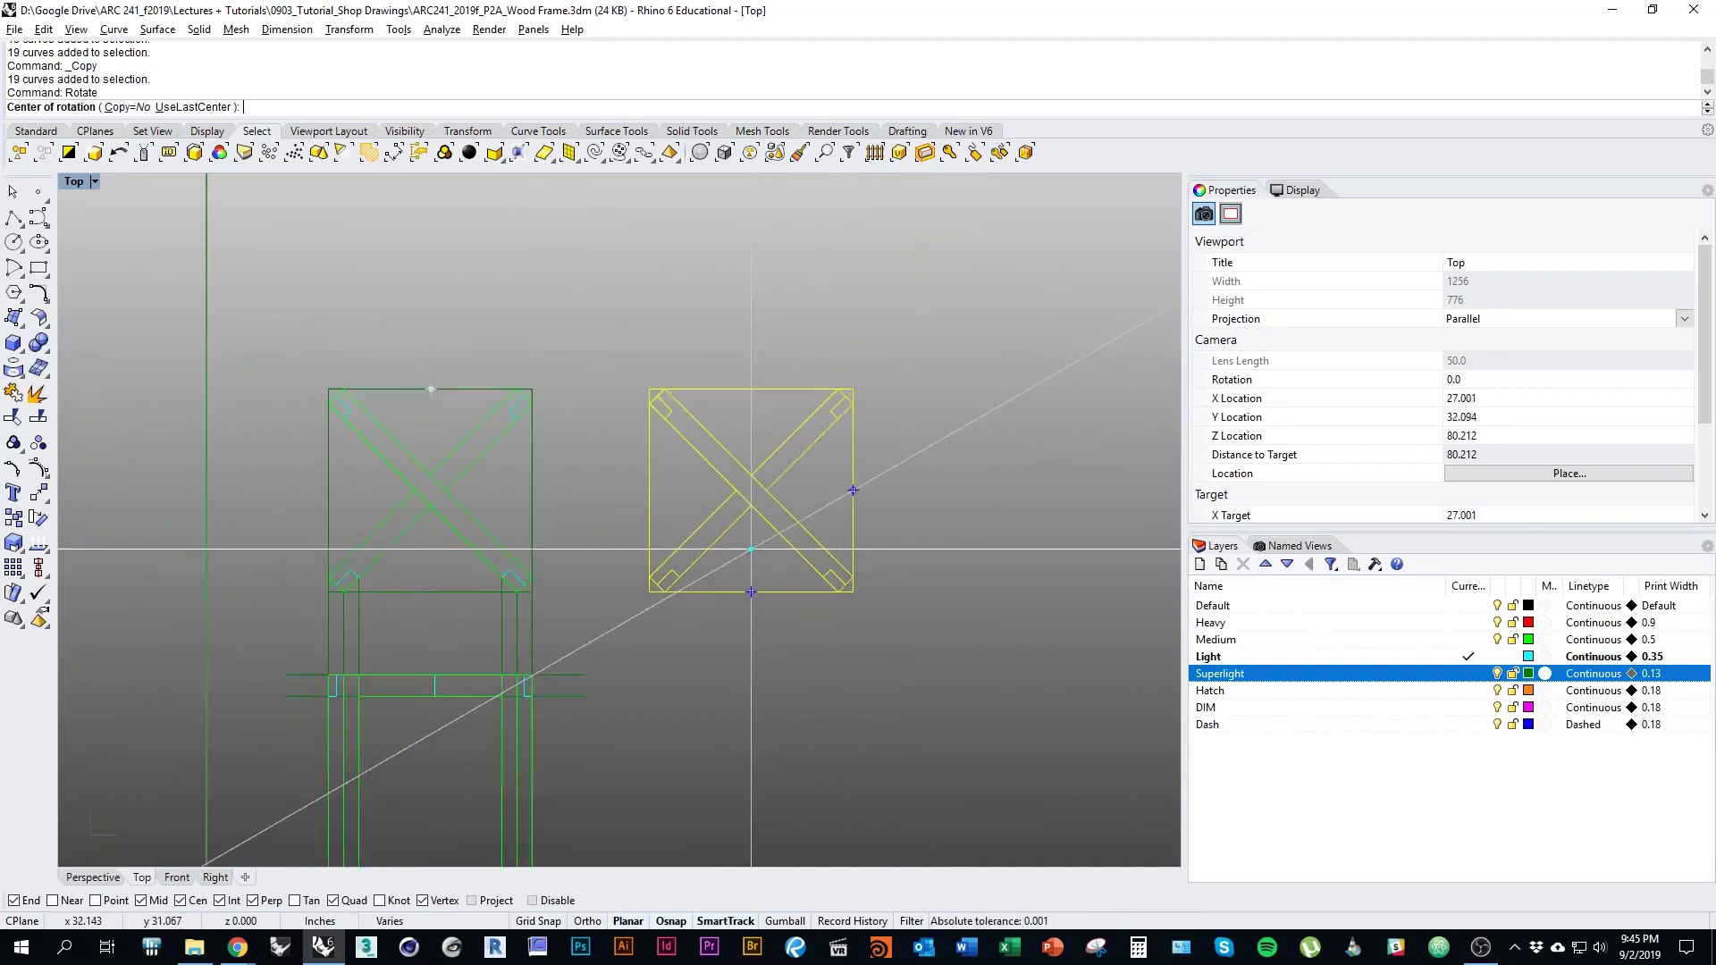
scroll(758, 640, "up", 6)
scroll(735, 674, "down", 4)
scroll(704, 611, "up", 4)
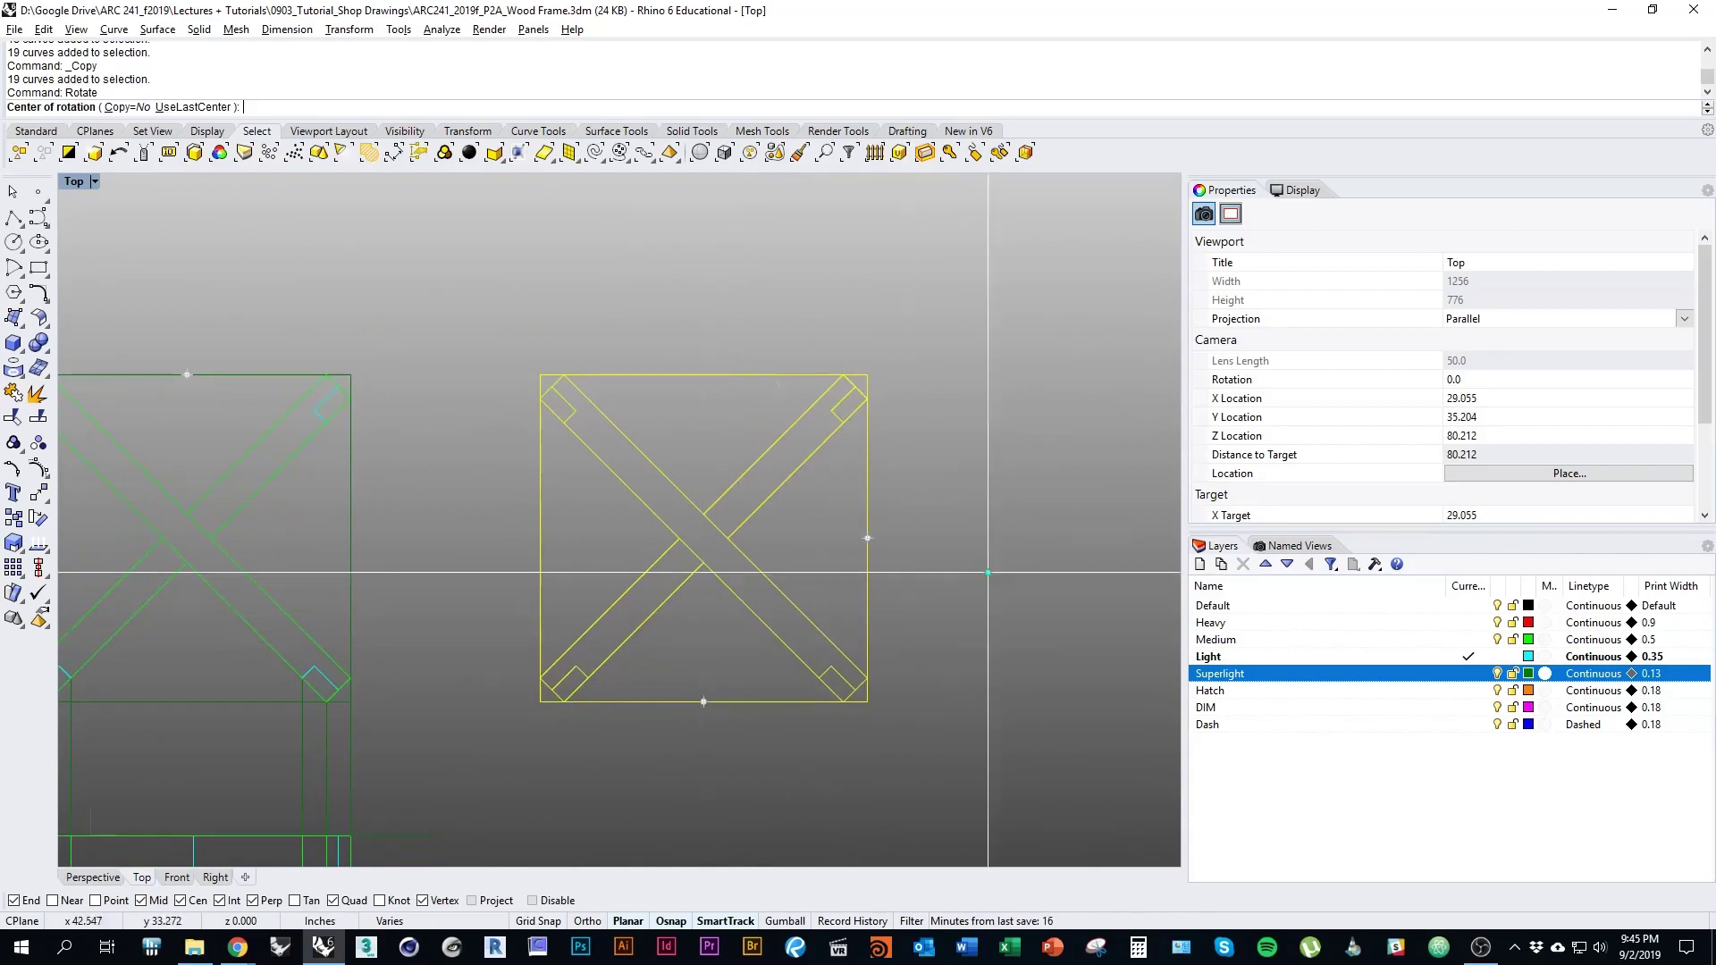
right_click_drag(992, 551, 1025, 498)
scroll(974, 592, "down", 4)
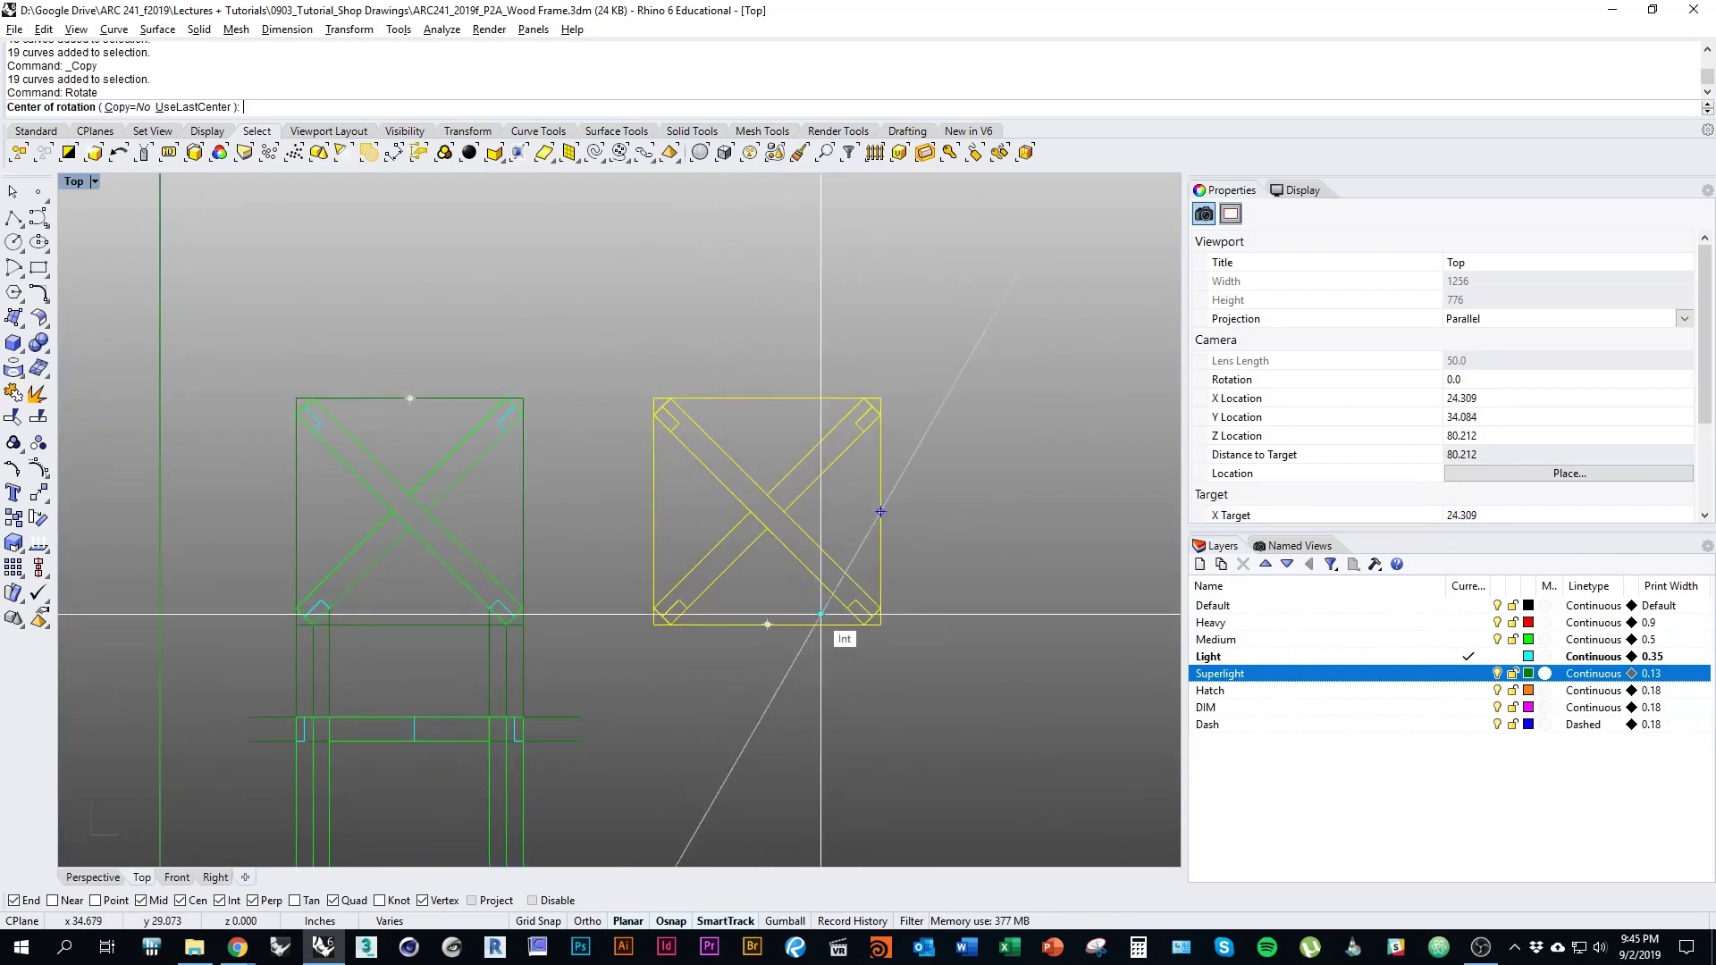
scroll(777, 626, "up", 3)
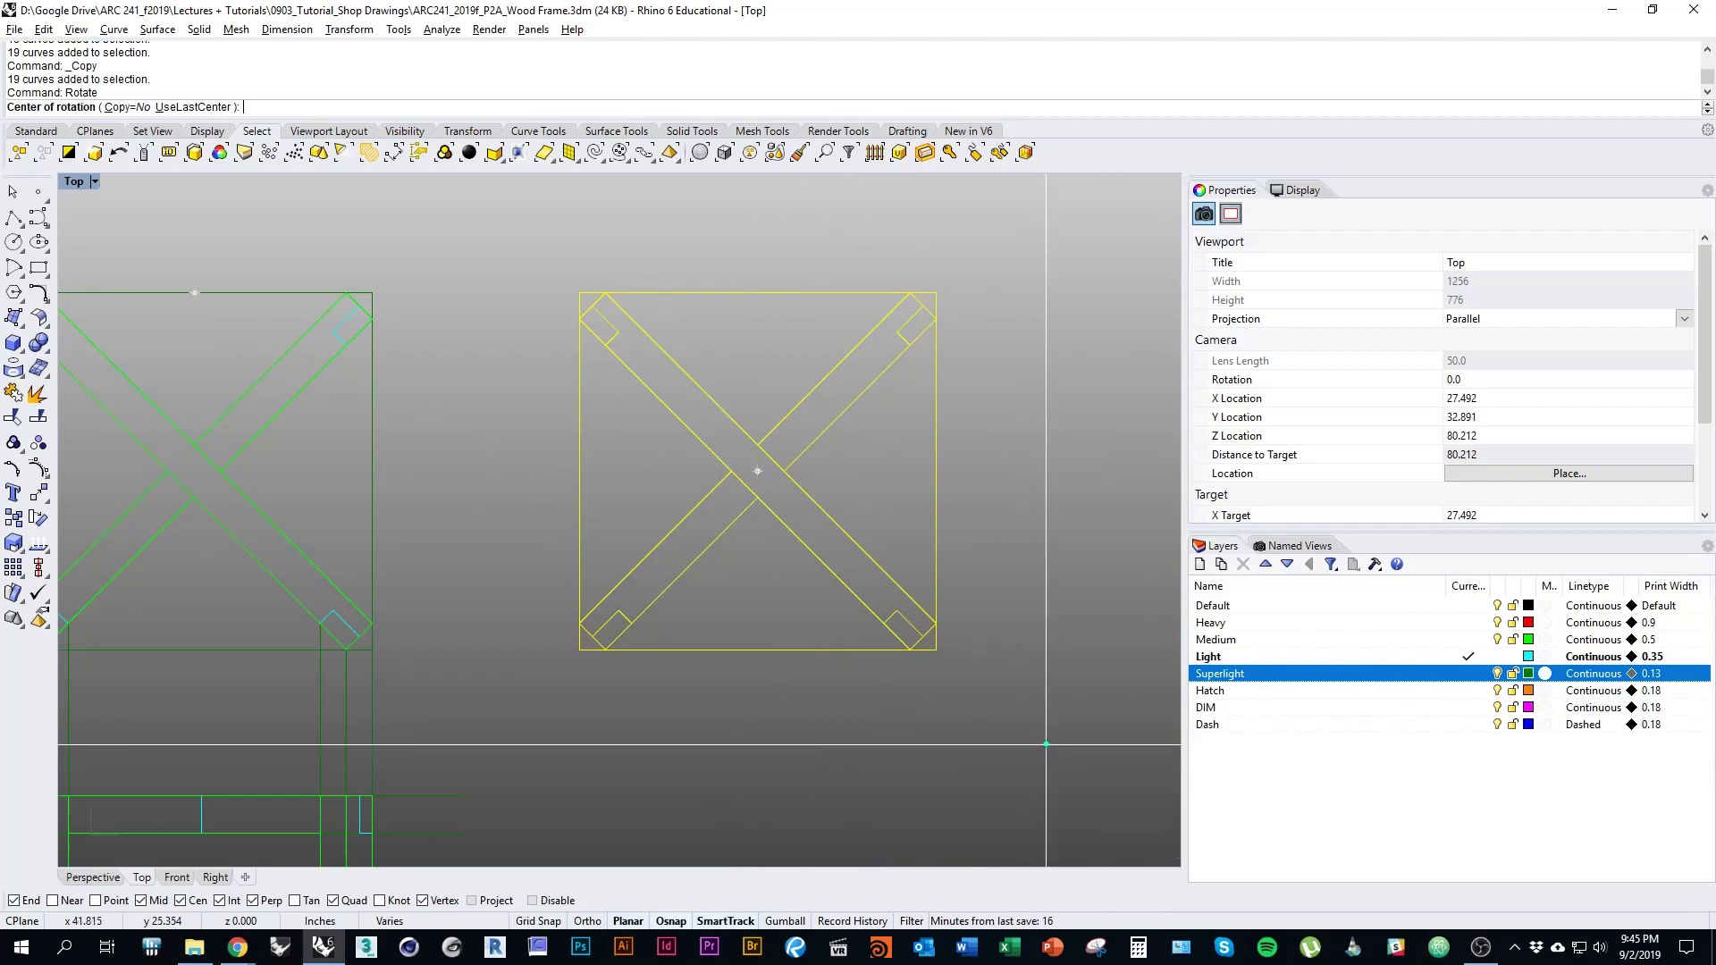
key("Escape")
Rotate the selected crossed-brace copy by -90 degrees about the centre of its square outline
key("Return")
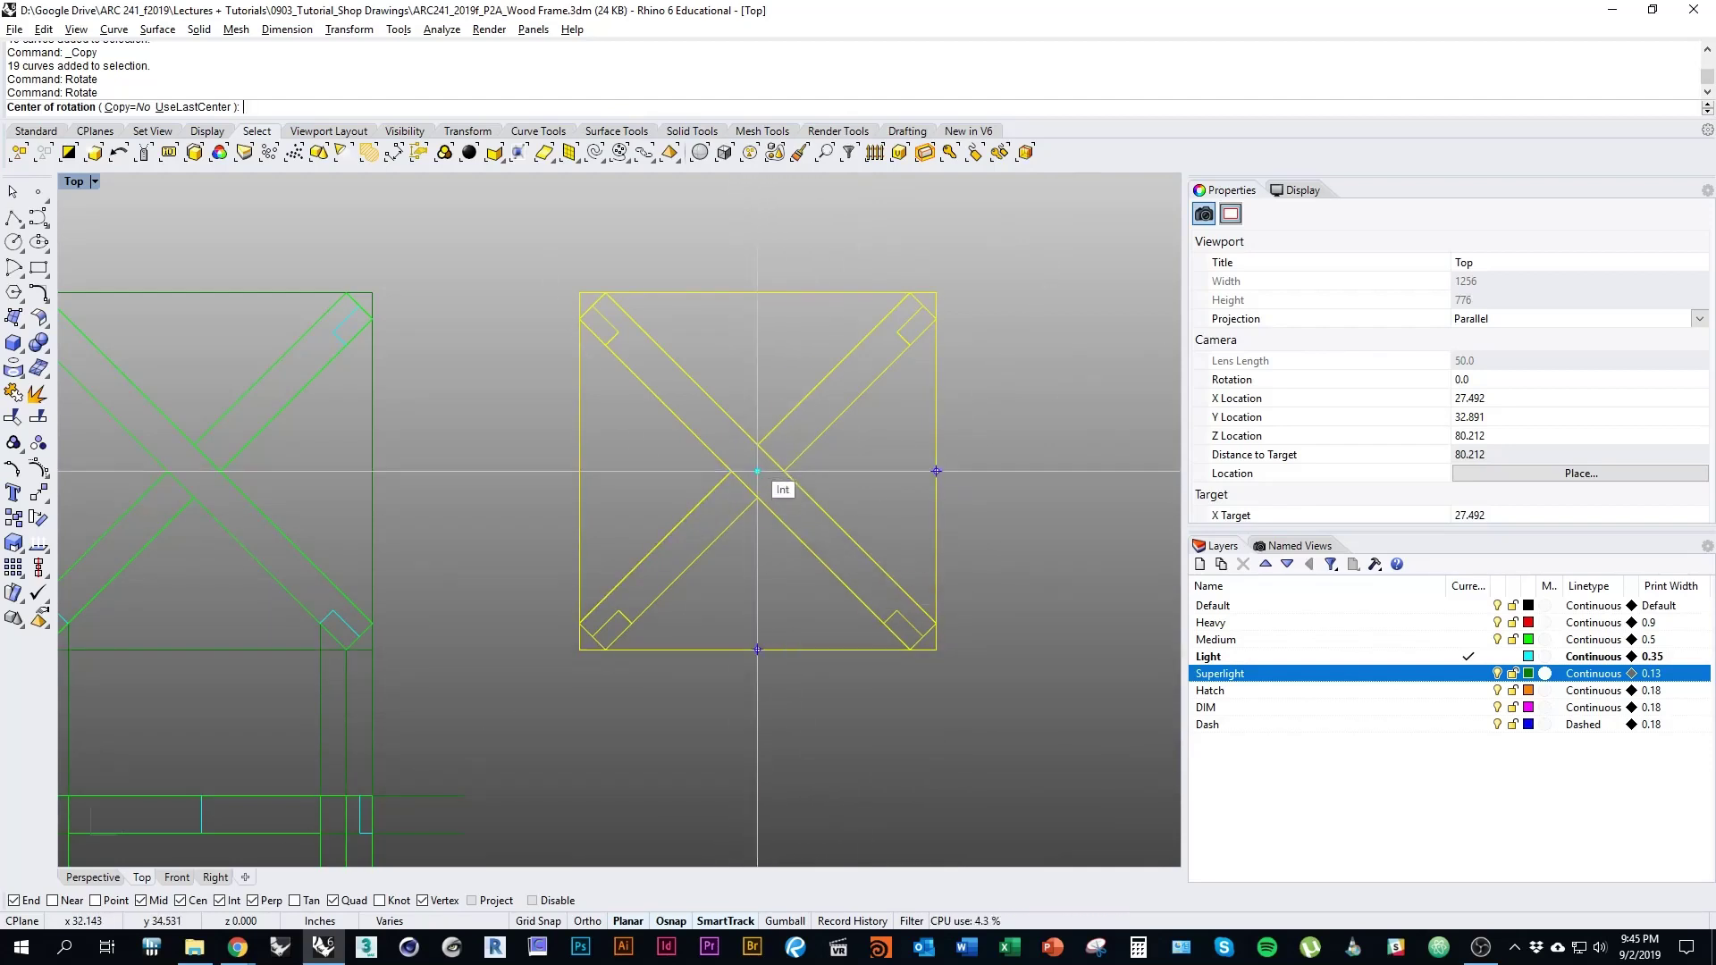
left_click(757, 471)
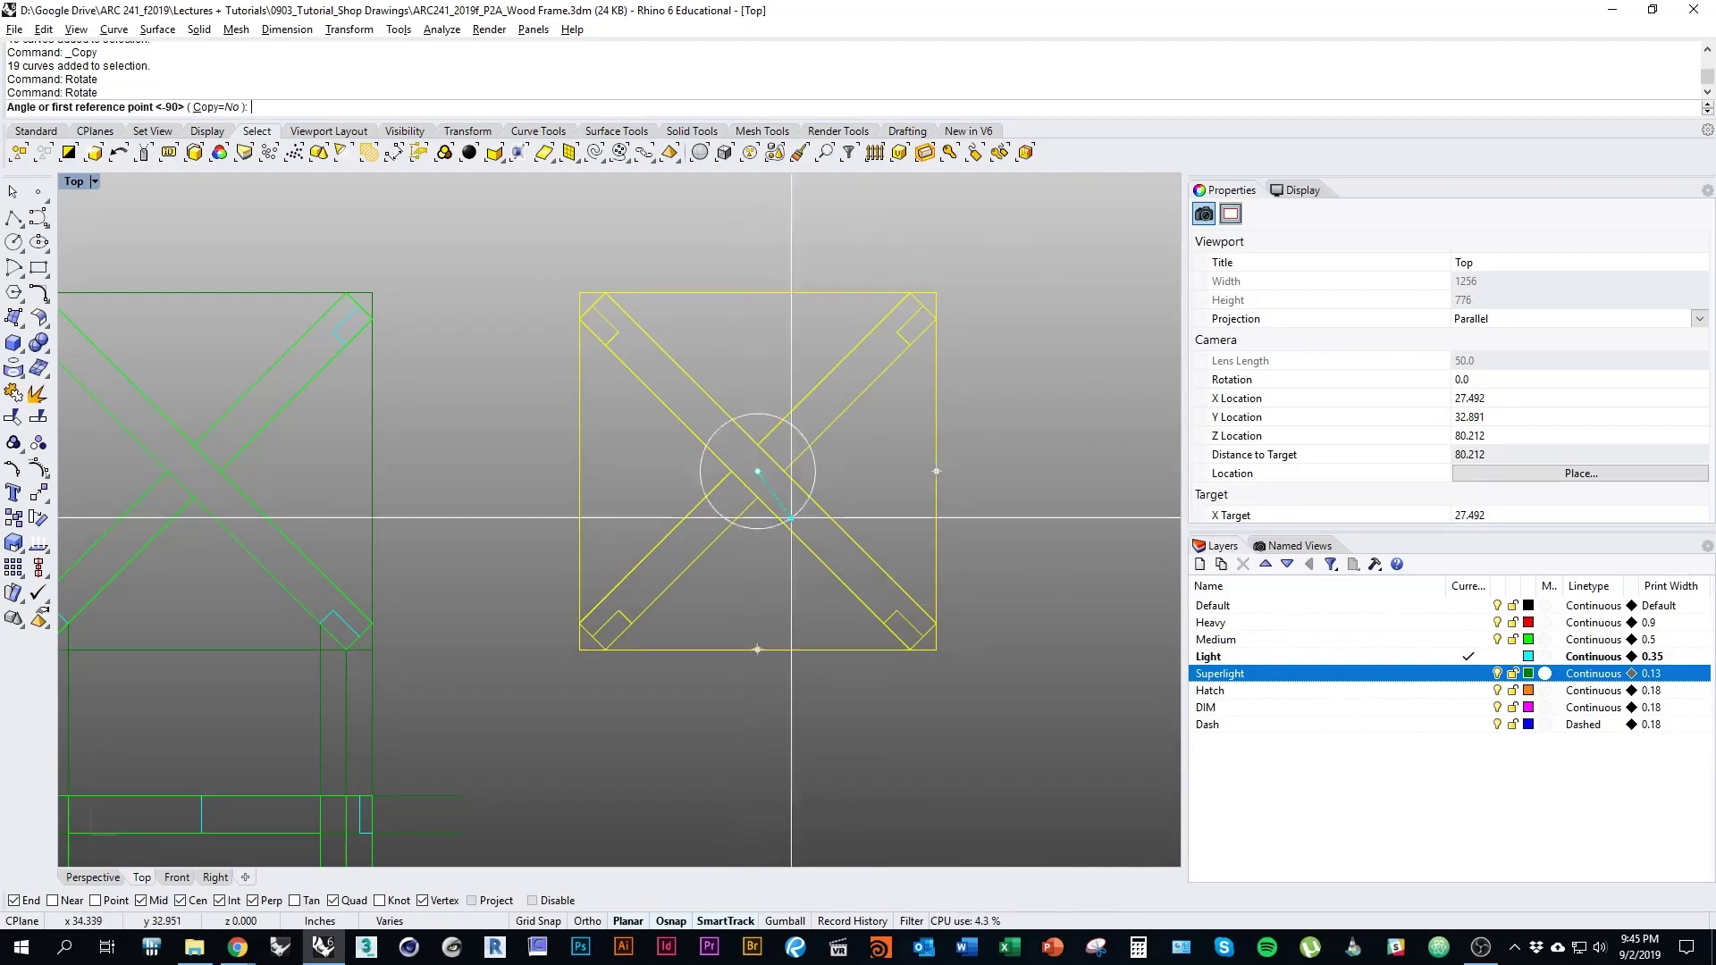
scroll(984, 689, "down", 3)
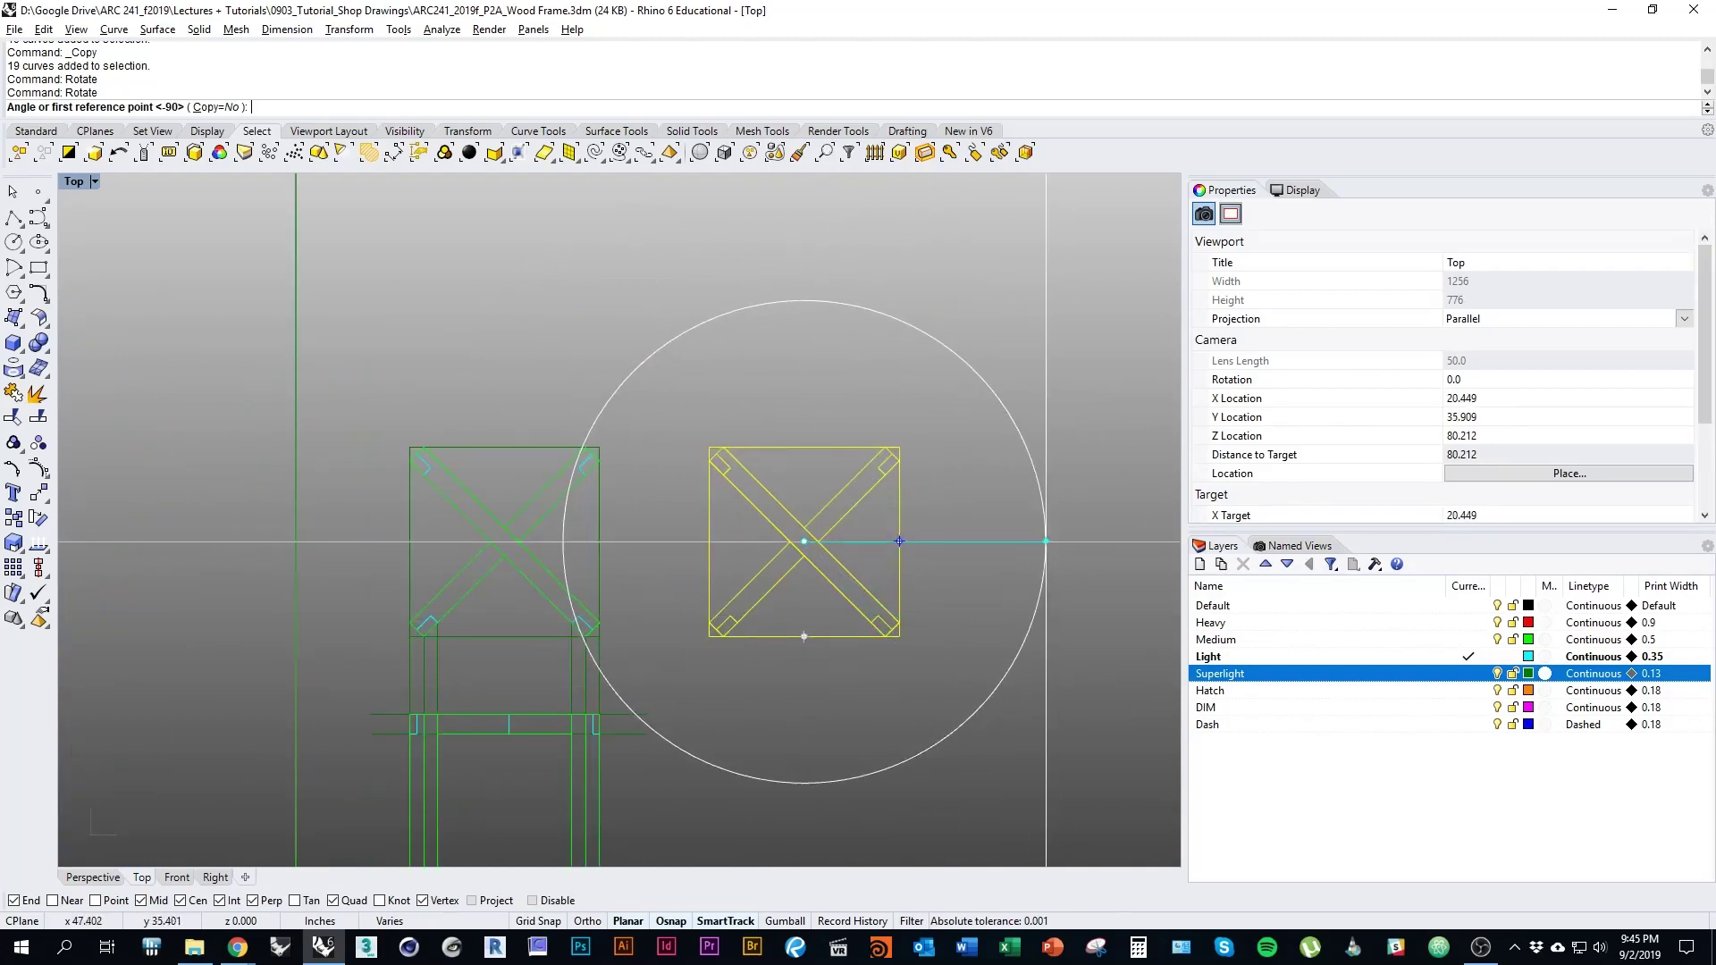
left_click(899, 540)
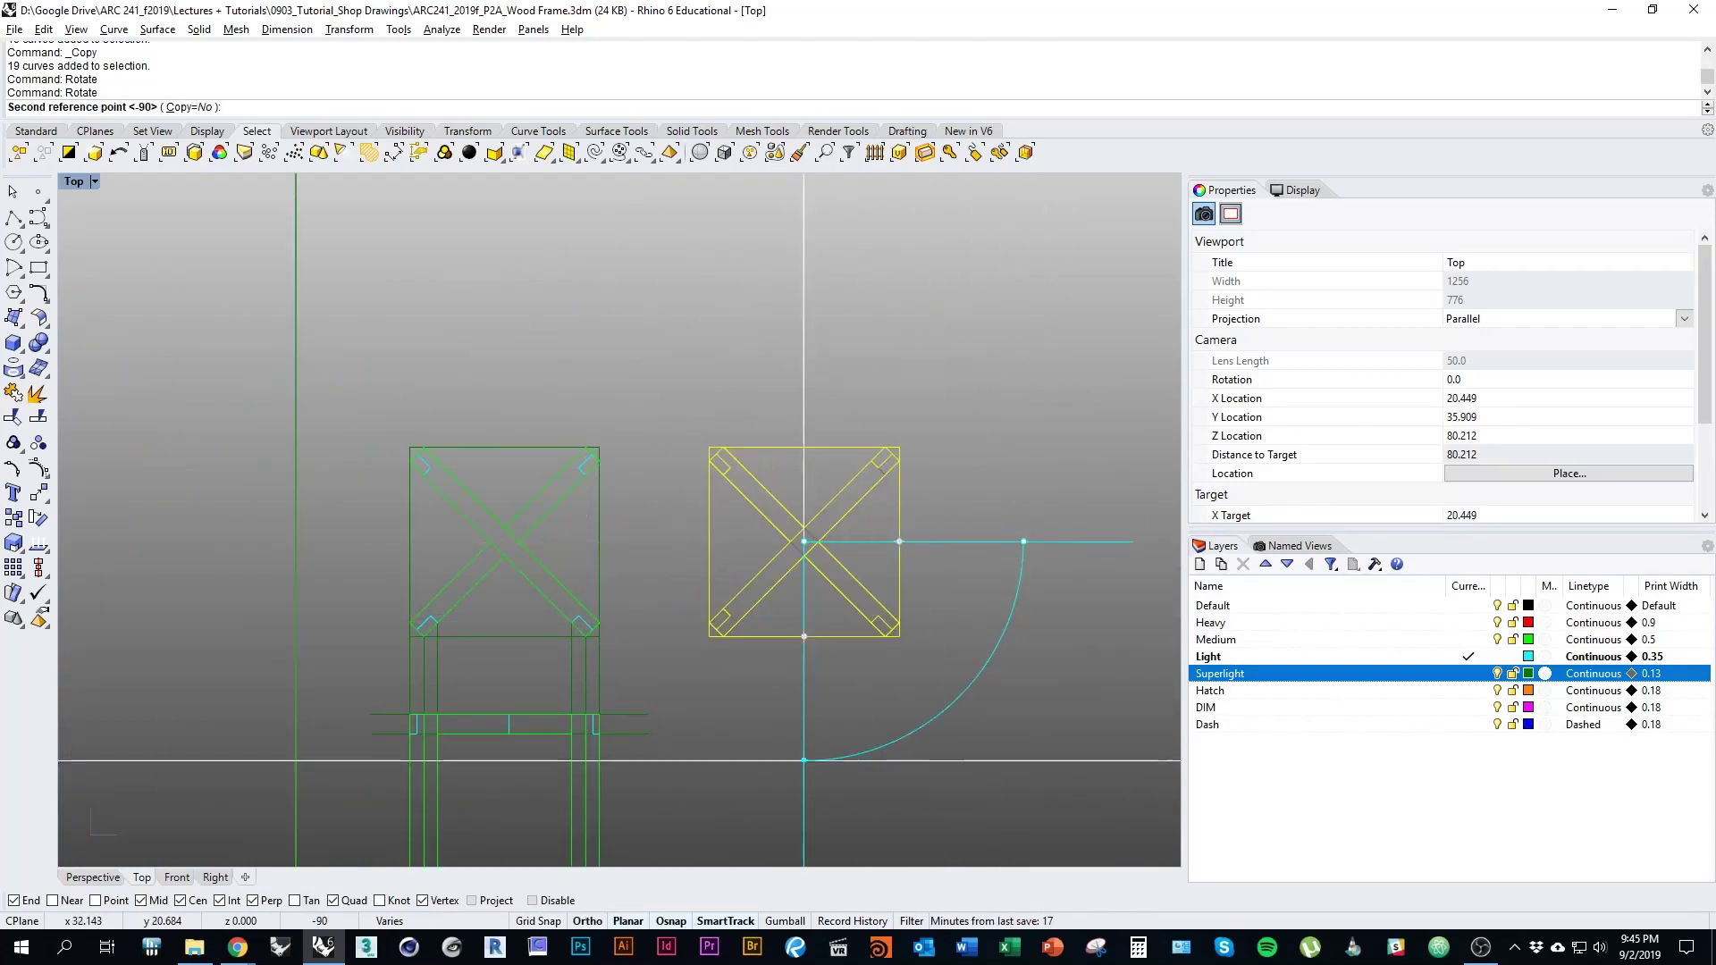
left_click(803, 760)
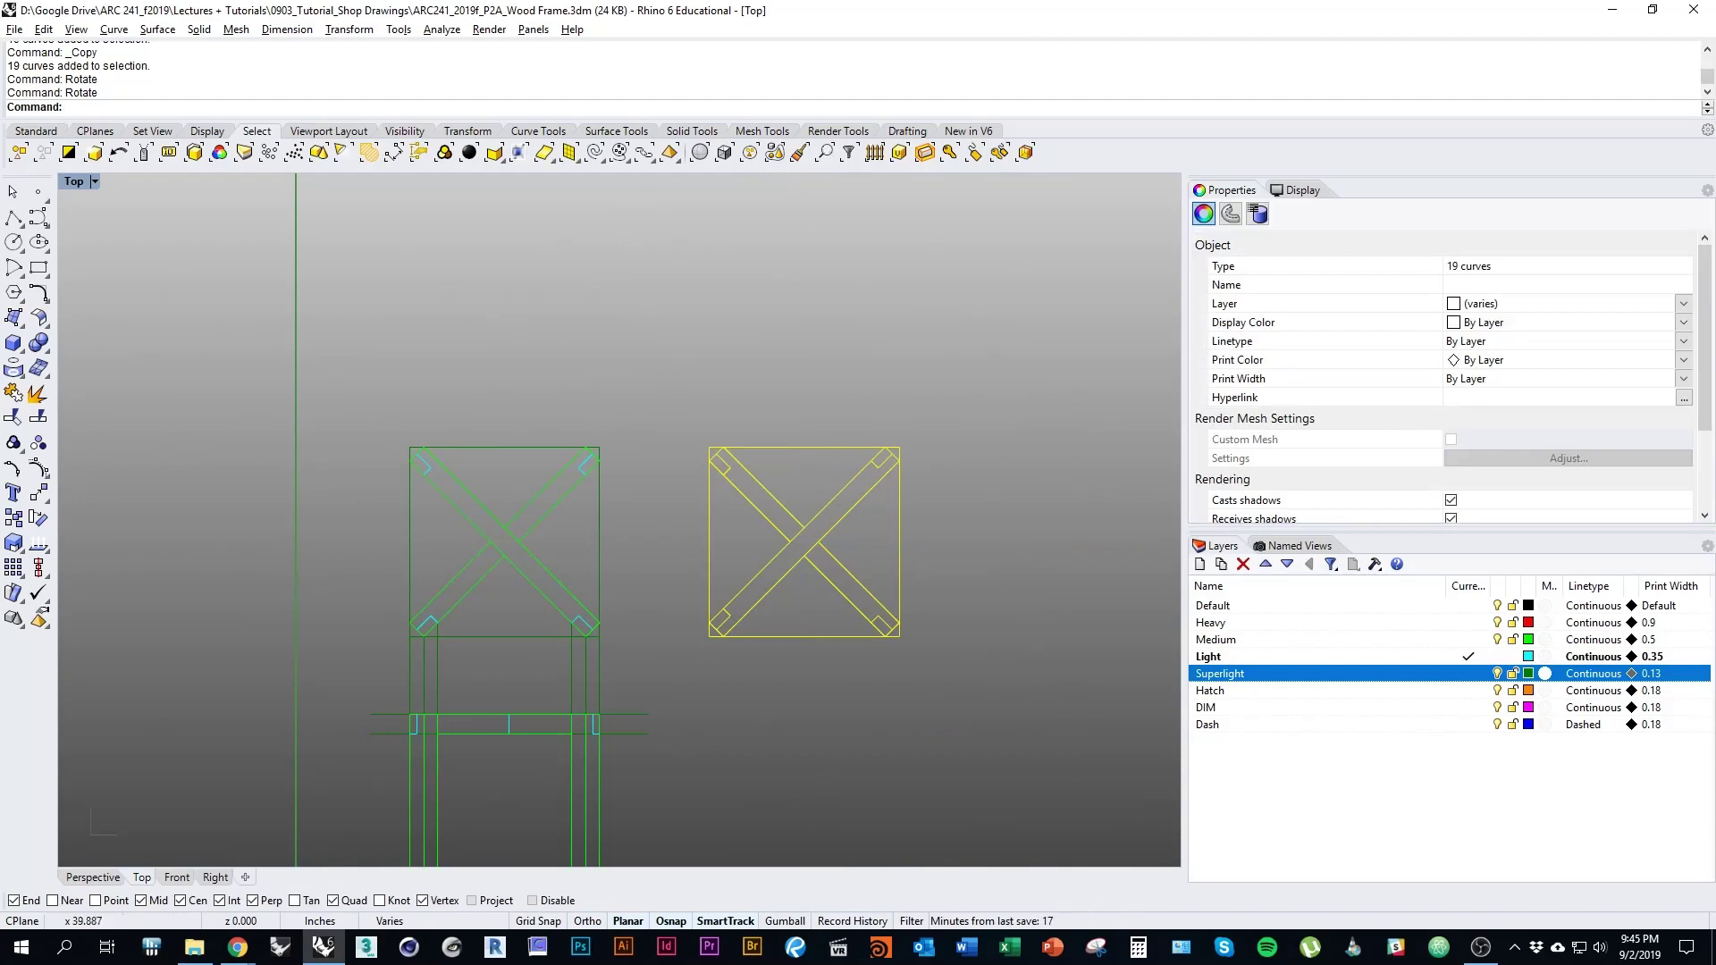
Make Medium the current layer, lock the Superlight layer and clear the selection
scroll(606, 486, "down", 3)
scroll(617, 518, "up", 3)
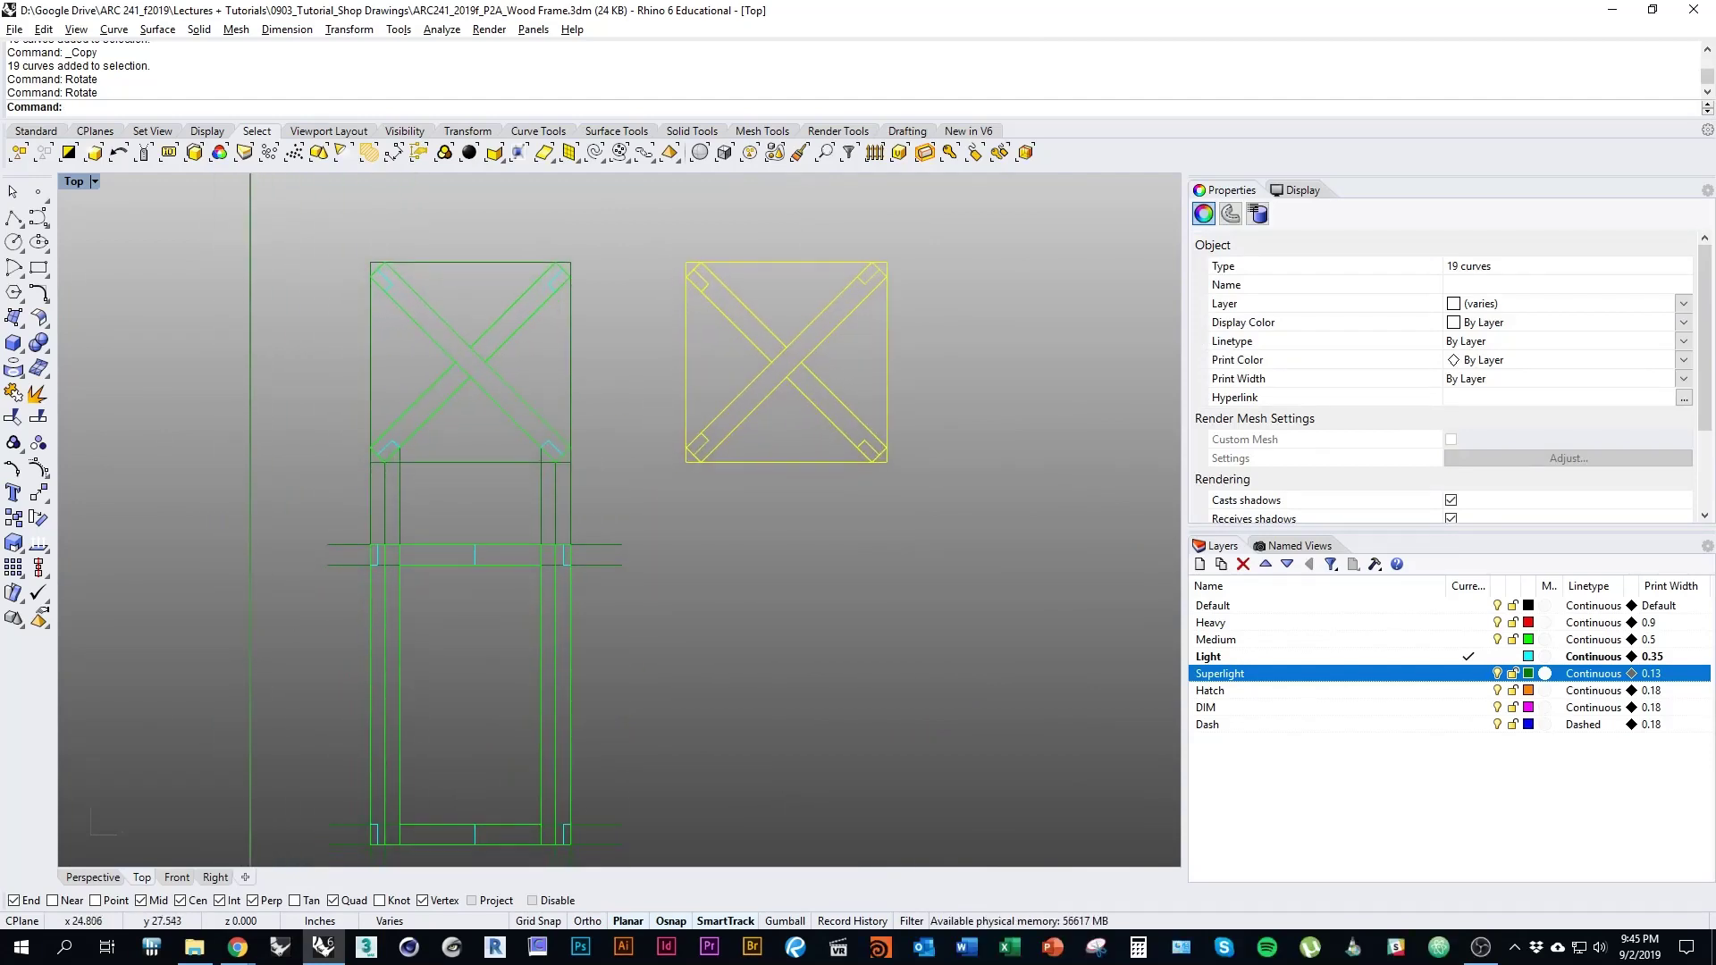
scroll(633, 840, "up", 3)
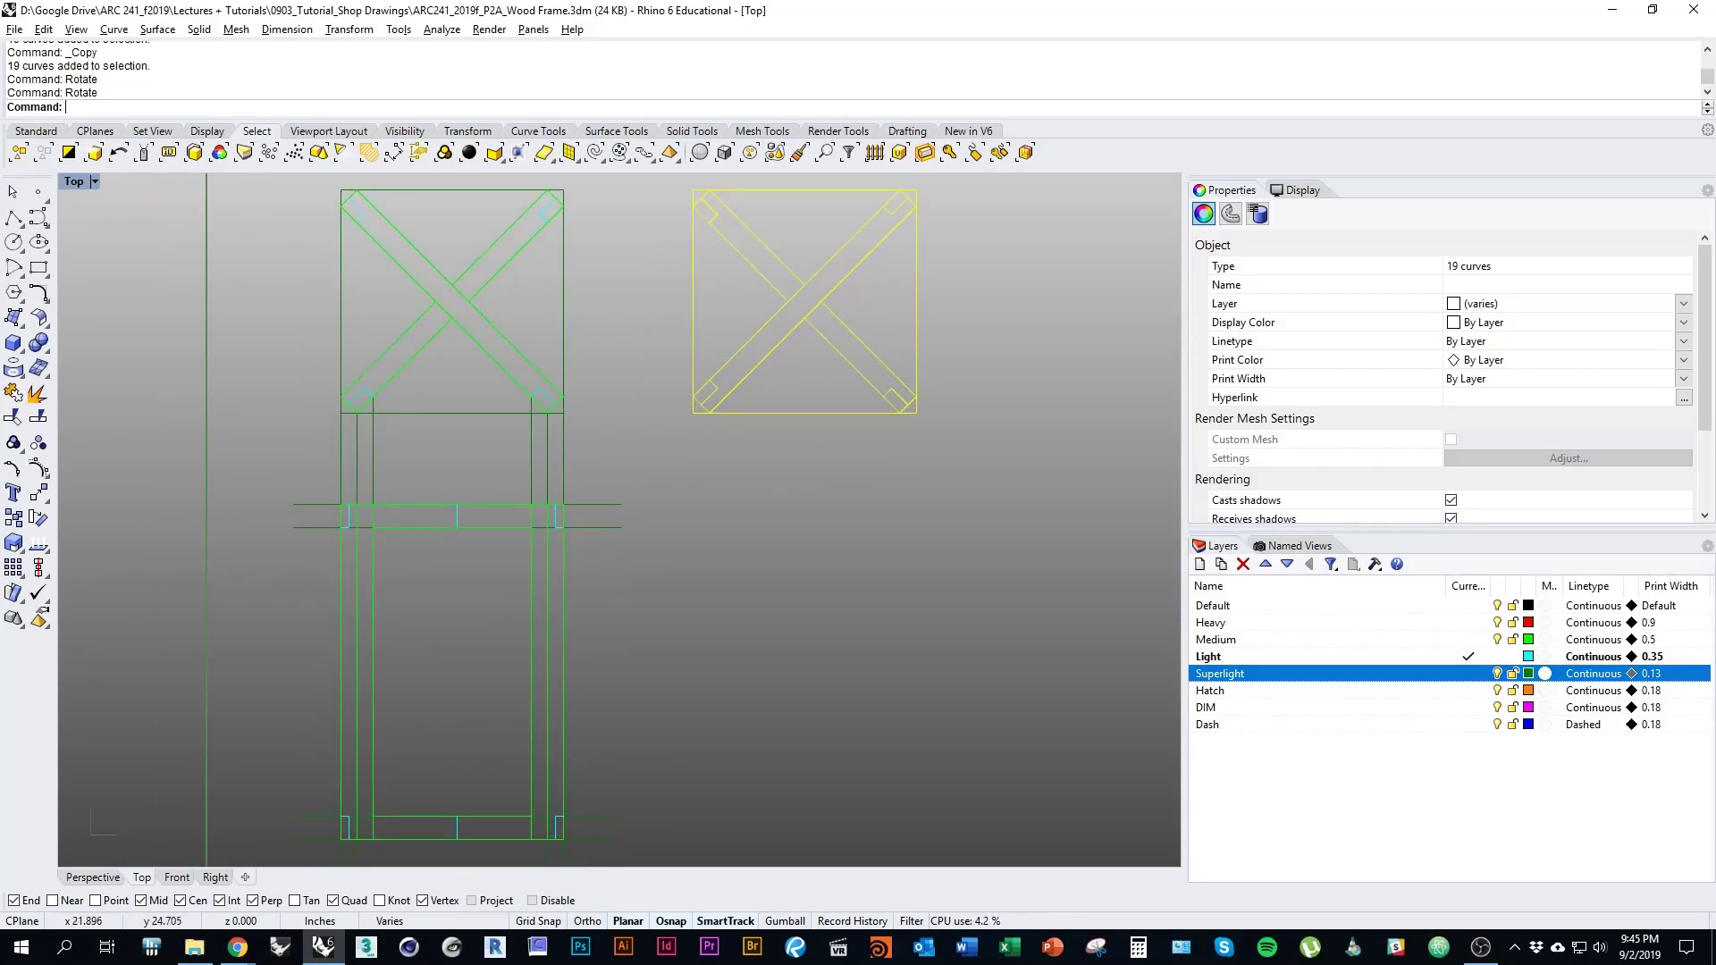
scroll(950, 189, "down", 2)
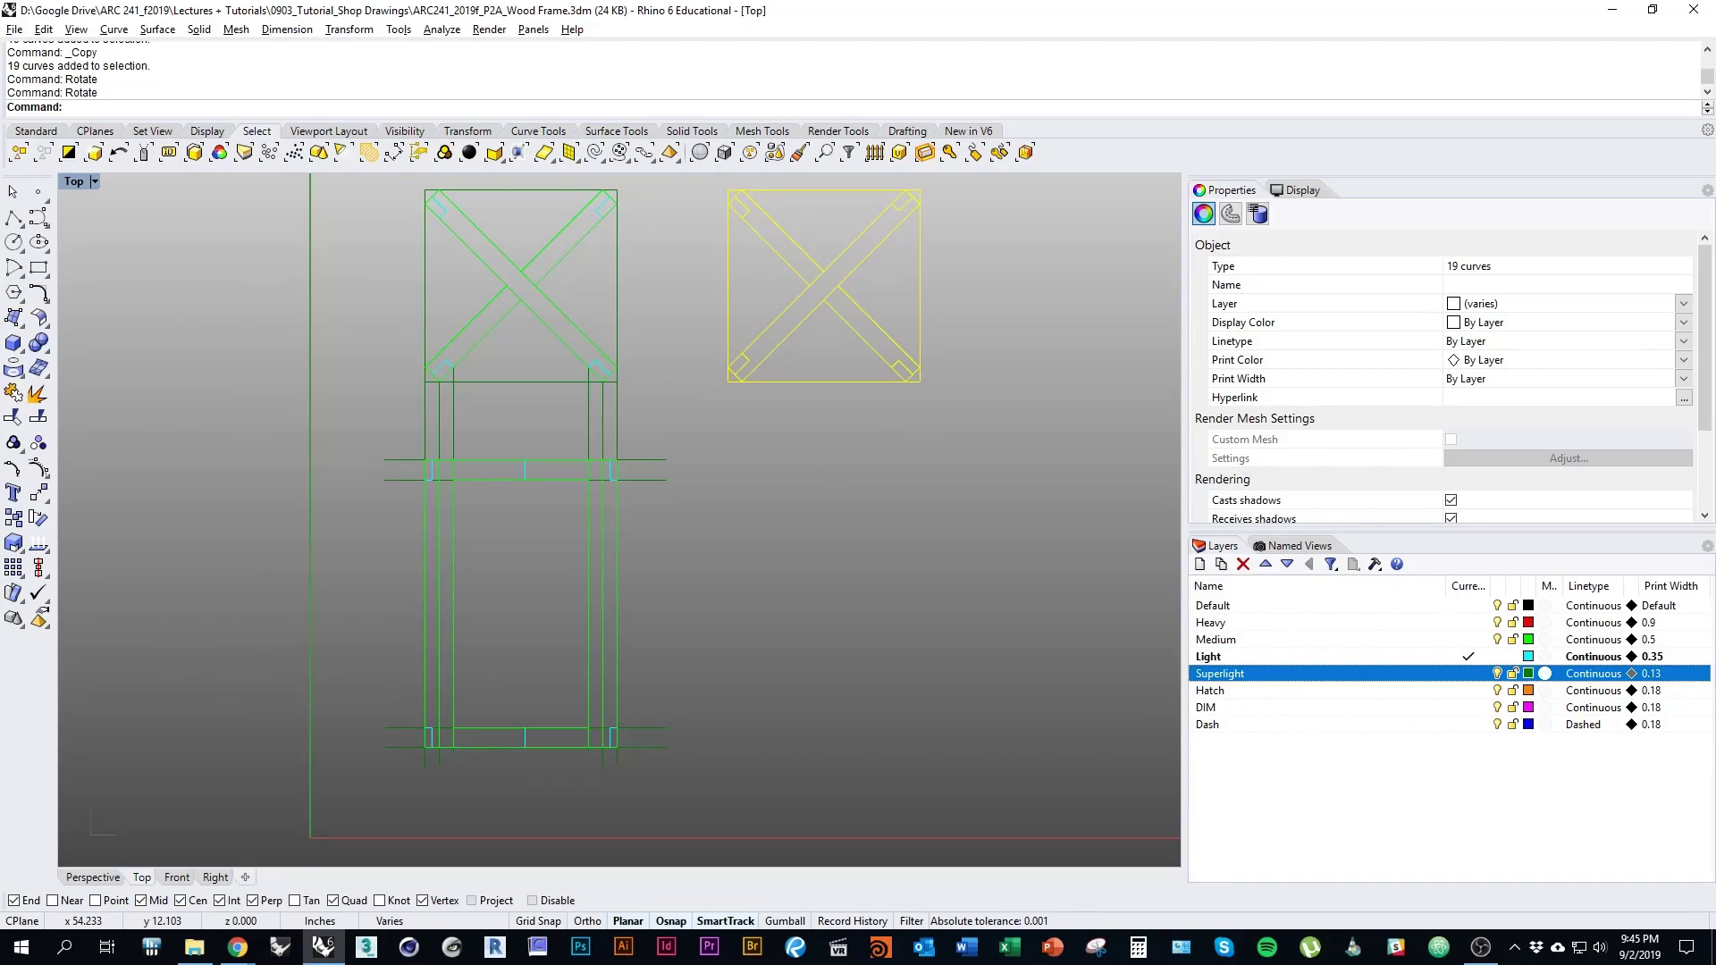
left_click(1467, 639)
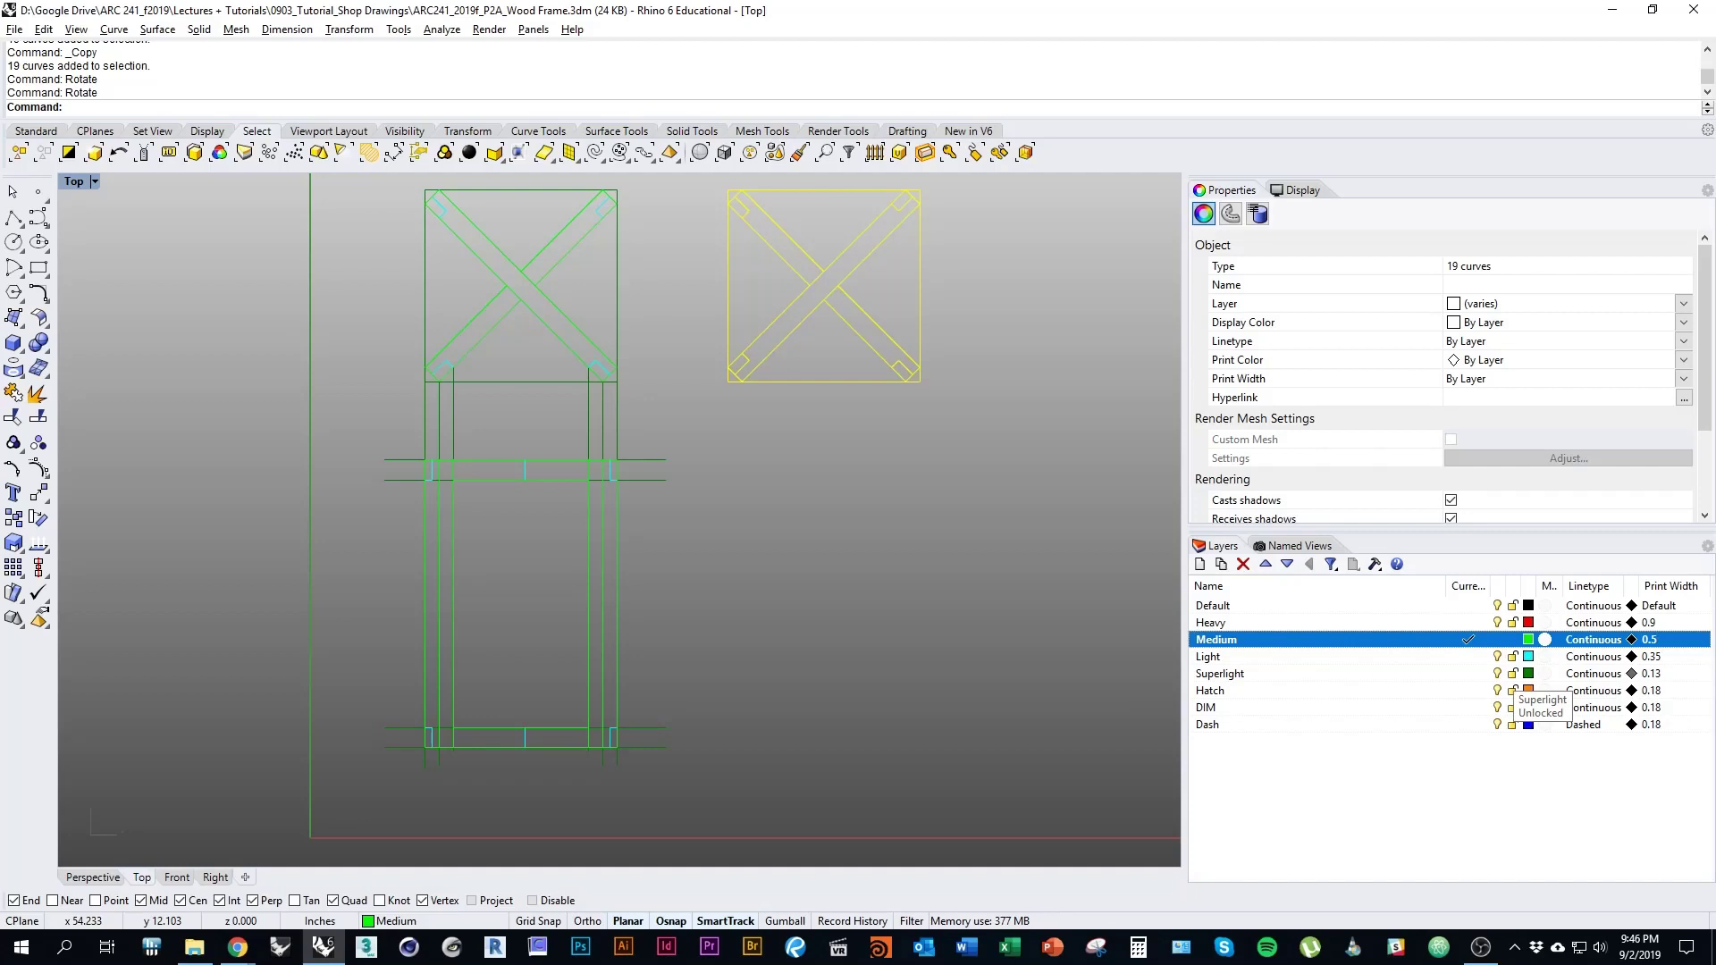
left_click(1510, 677)
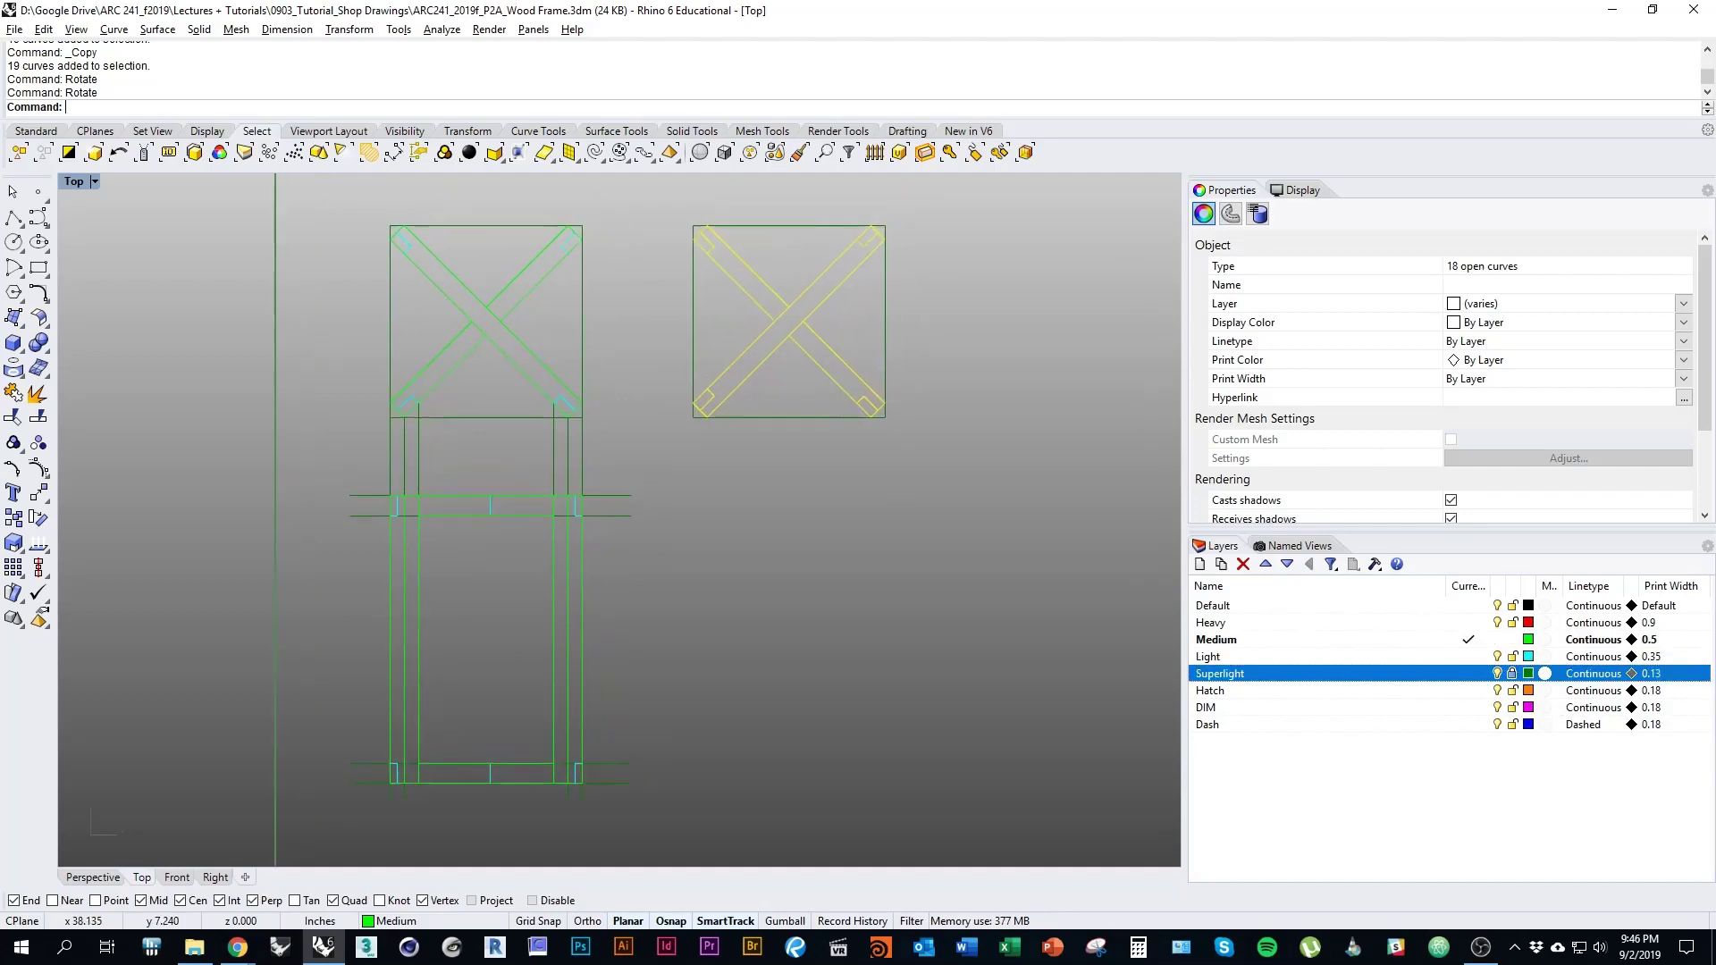
mouse_move(349, 553)
right_mouse_down()
mouse_move(295, 594)
mouse_move(314, 561)
right_mouse_up()
key("Escape")
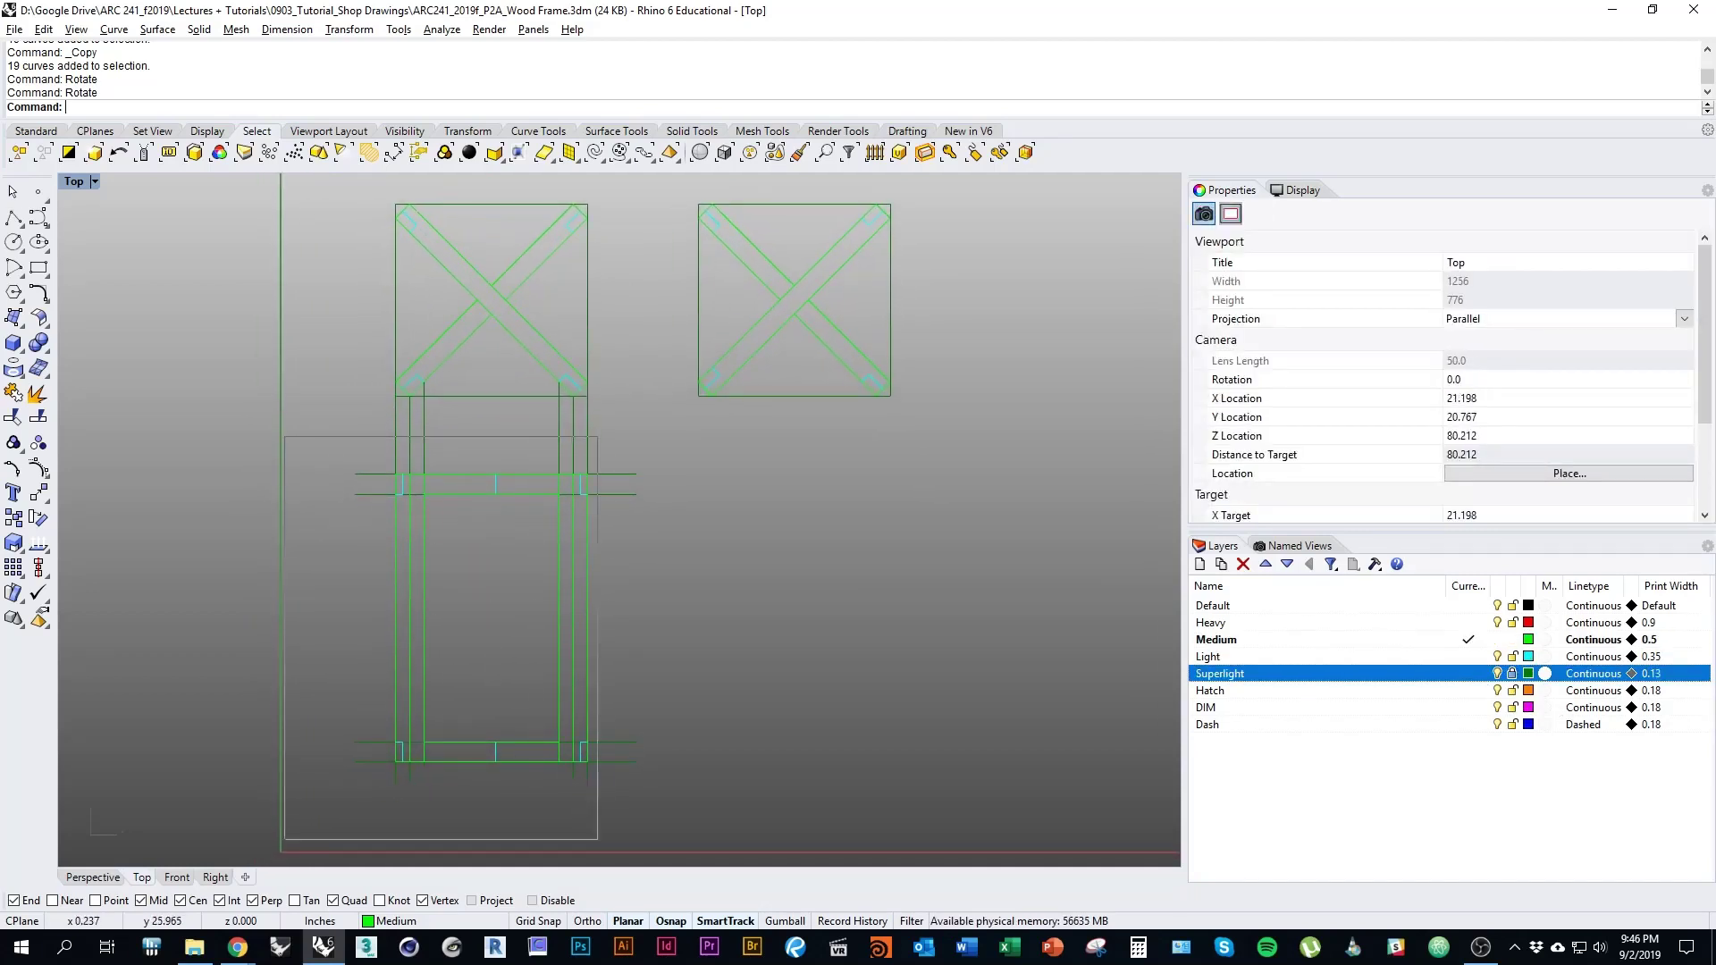
left_click_drag(625, 438, 284, 858)
right_click_drag(626, 858, 551, 858)
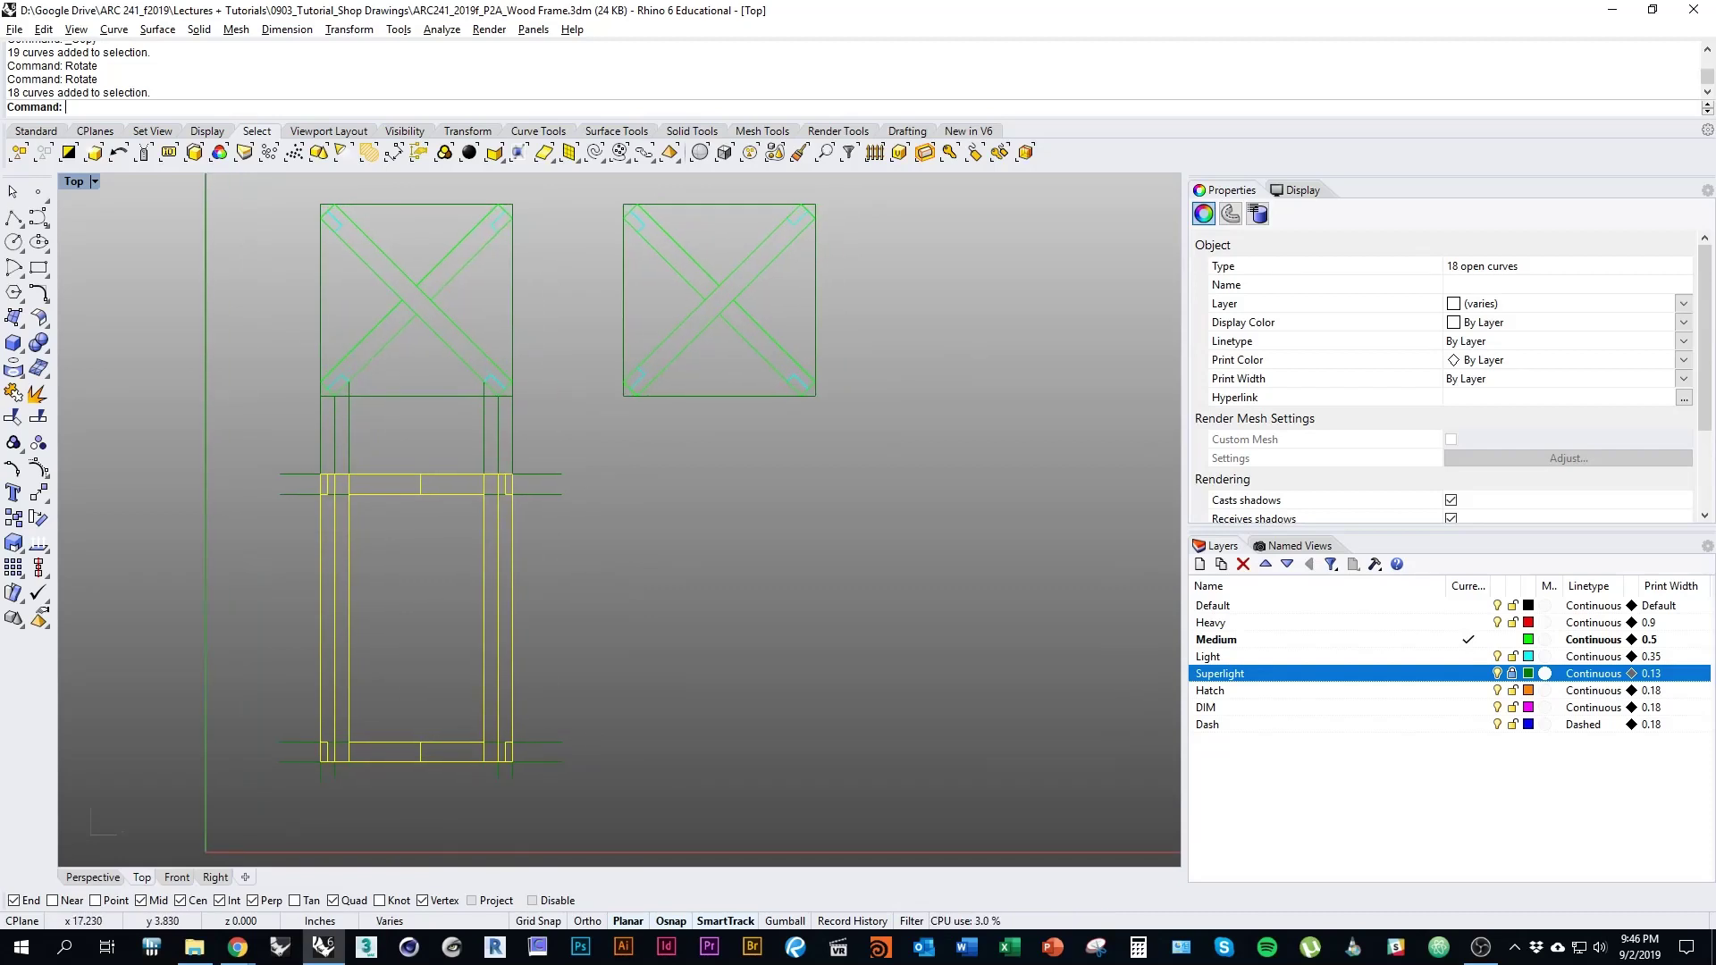
mouse_move(551, 831)
right_mouse_down()
mouse_move(487, 868)
mouse_move(540, 857)
right_mouse_up()
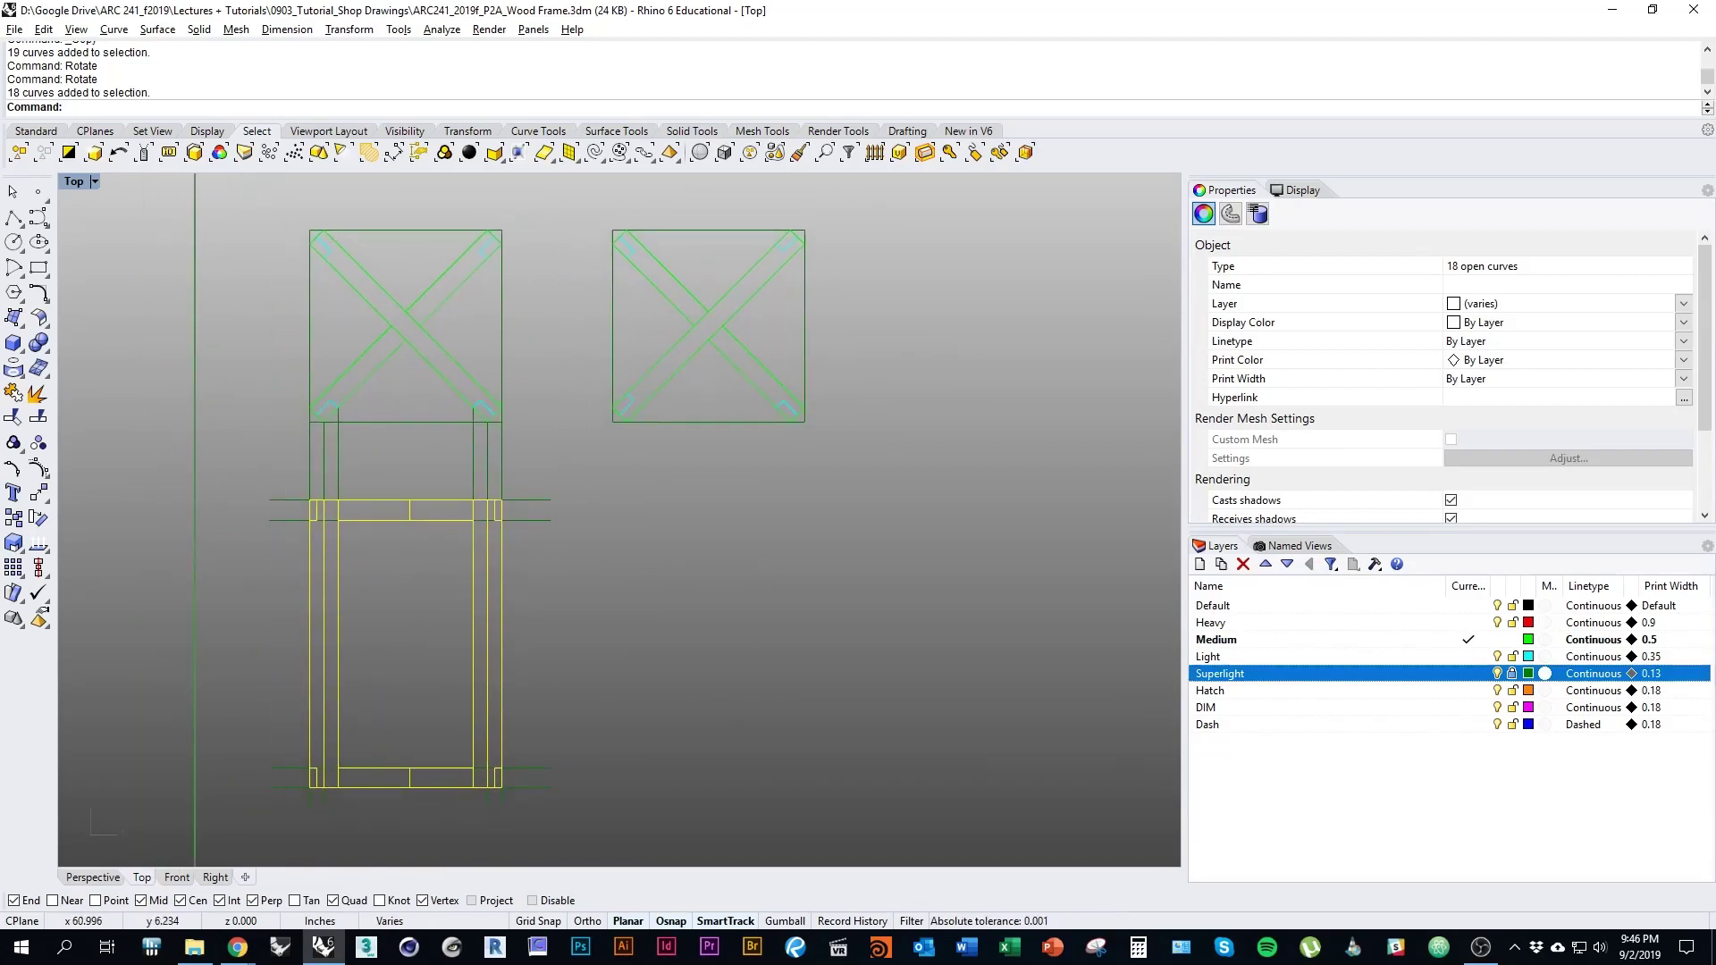
key("Escape")
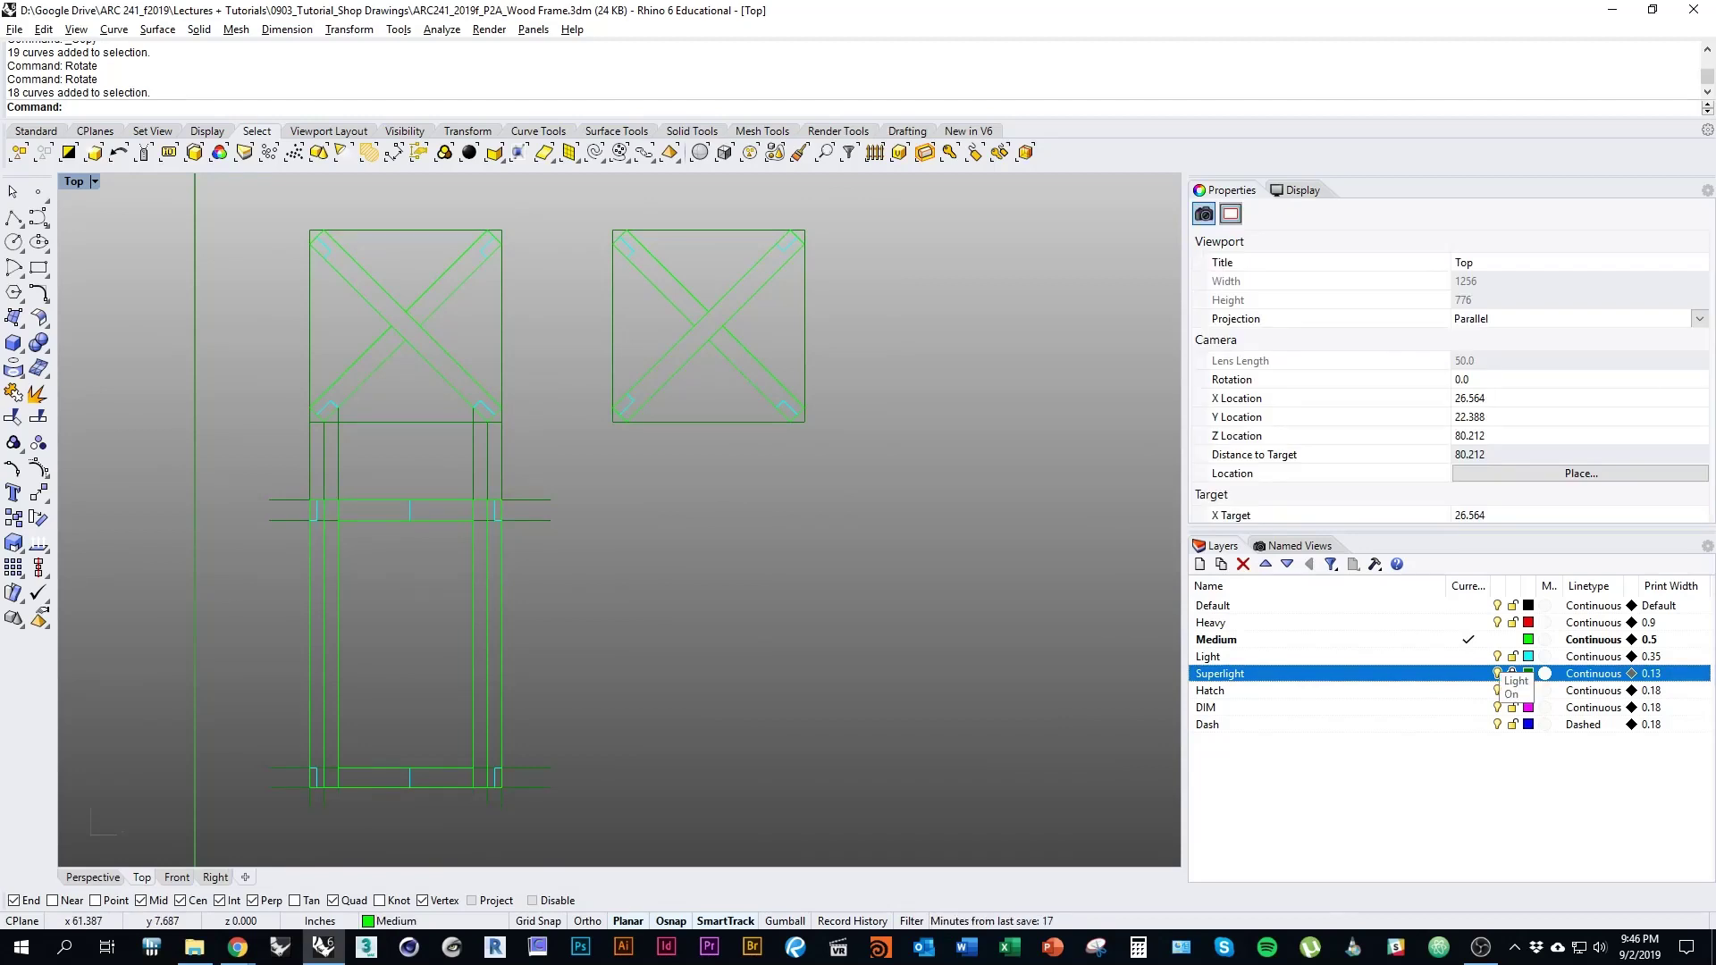
Hide the Light layer and select the ten Medium-layer curves of the elevation frame
left_click(1497, 656)
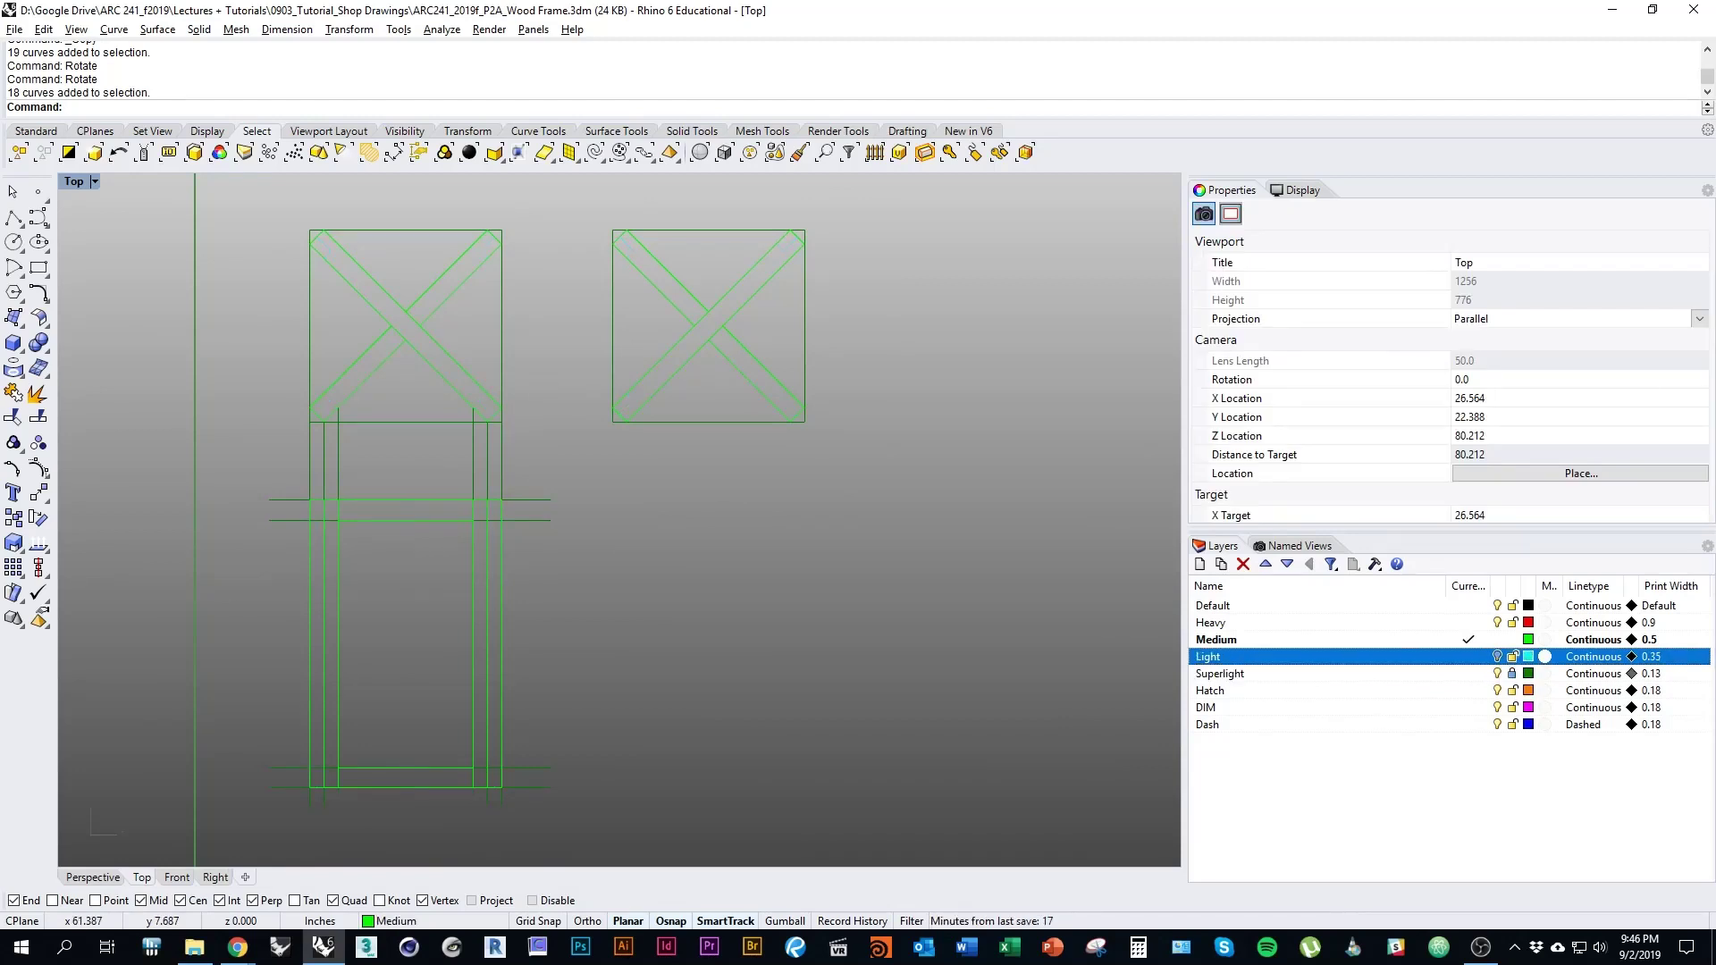
right_click_drag(696, 678, 798, 672)
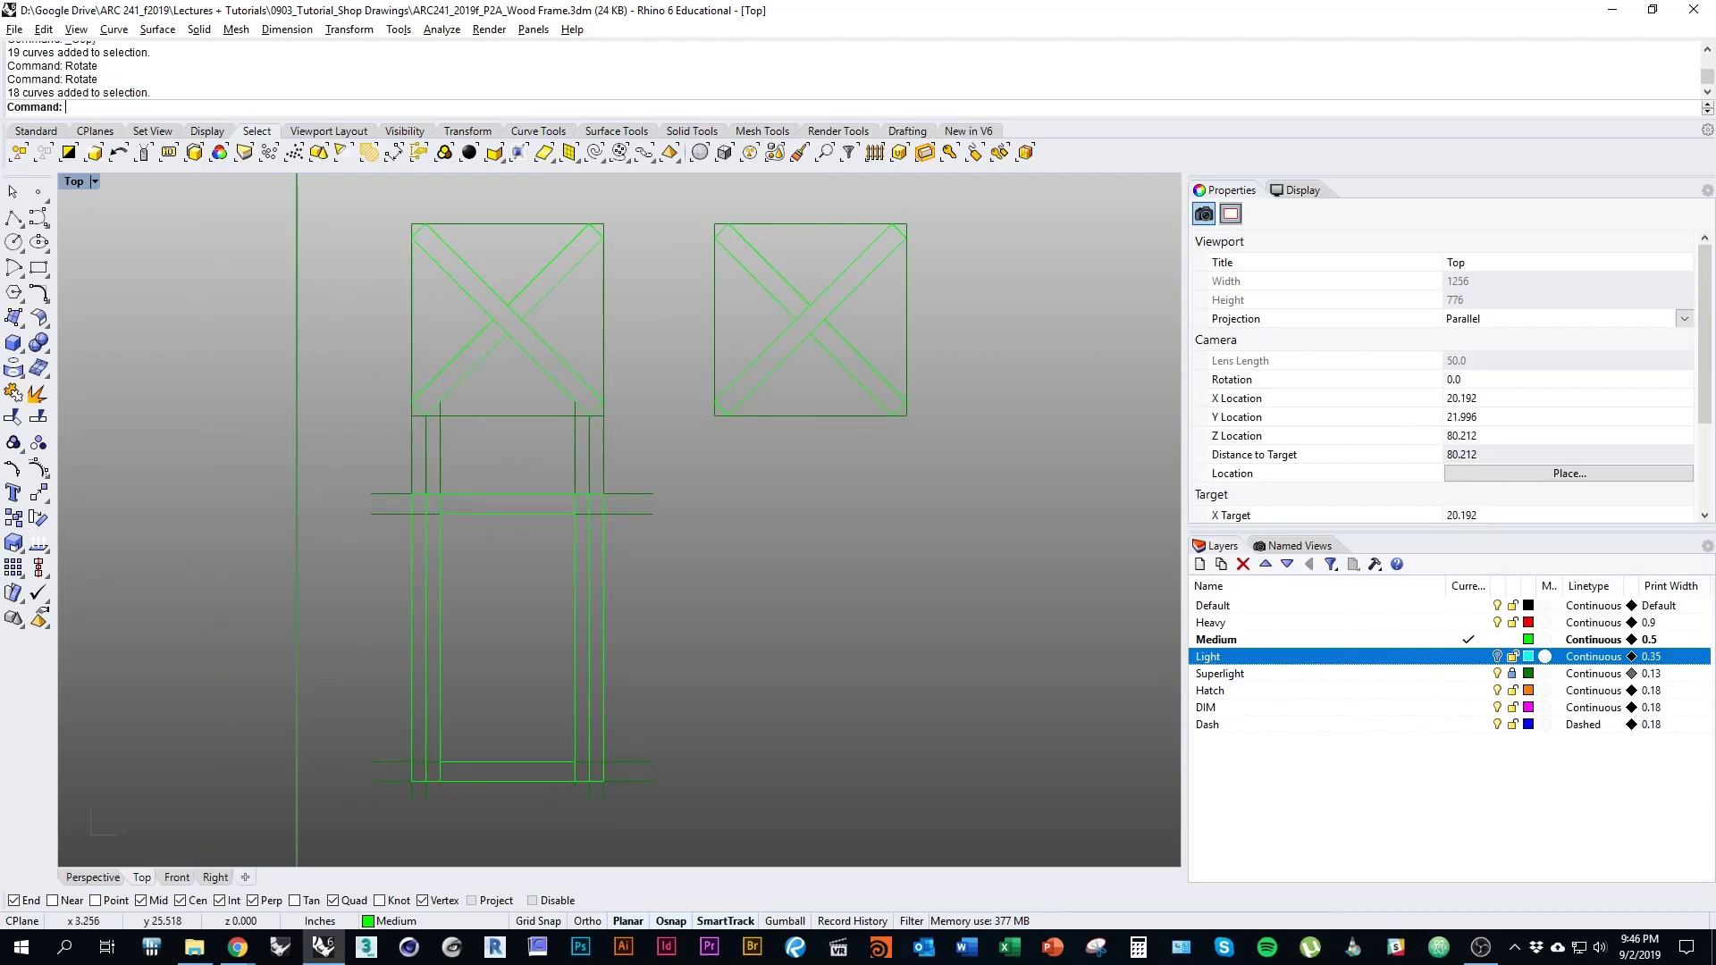
left_click_drag(338, 441, 675, 861)
right_click_drag(675, 861, 739, 848)
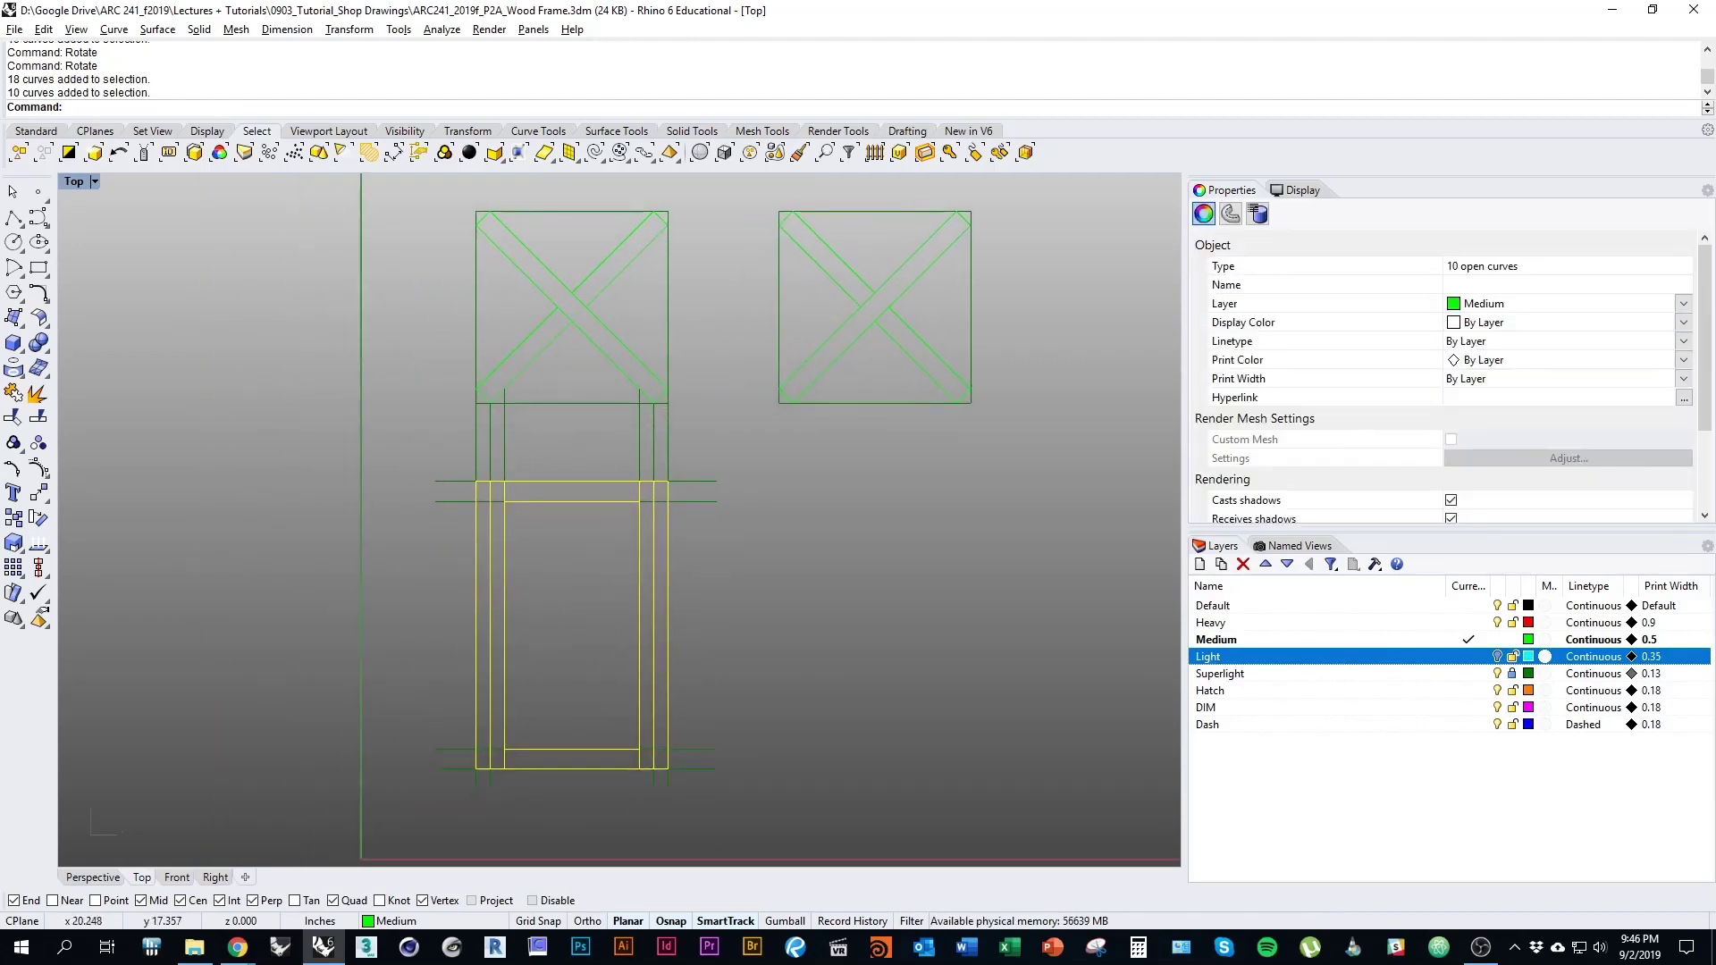
right_click_drag(620, 366, 549, 332)
right_click_drag(625, 536, 563, 584)
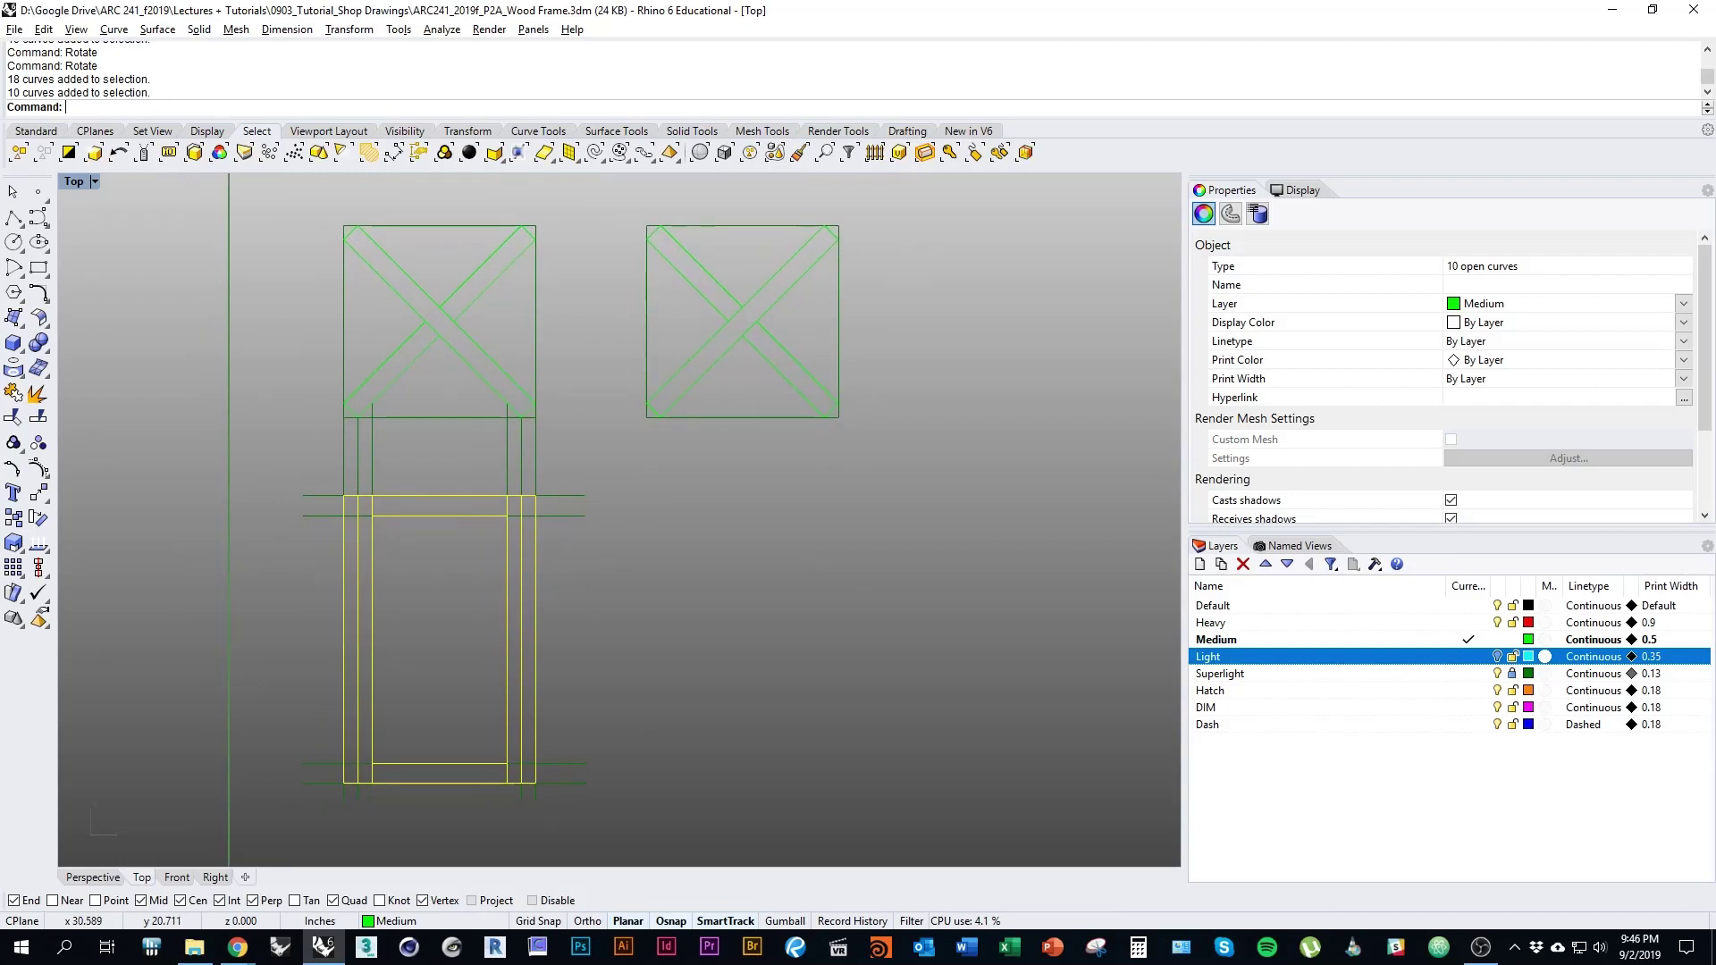
Copy the selected elevation curves about 19 inches horizontally to the right, aligned beneath the rotated crossed-brace plan
key("Return")
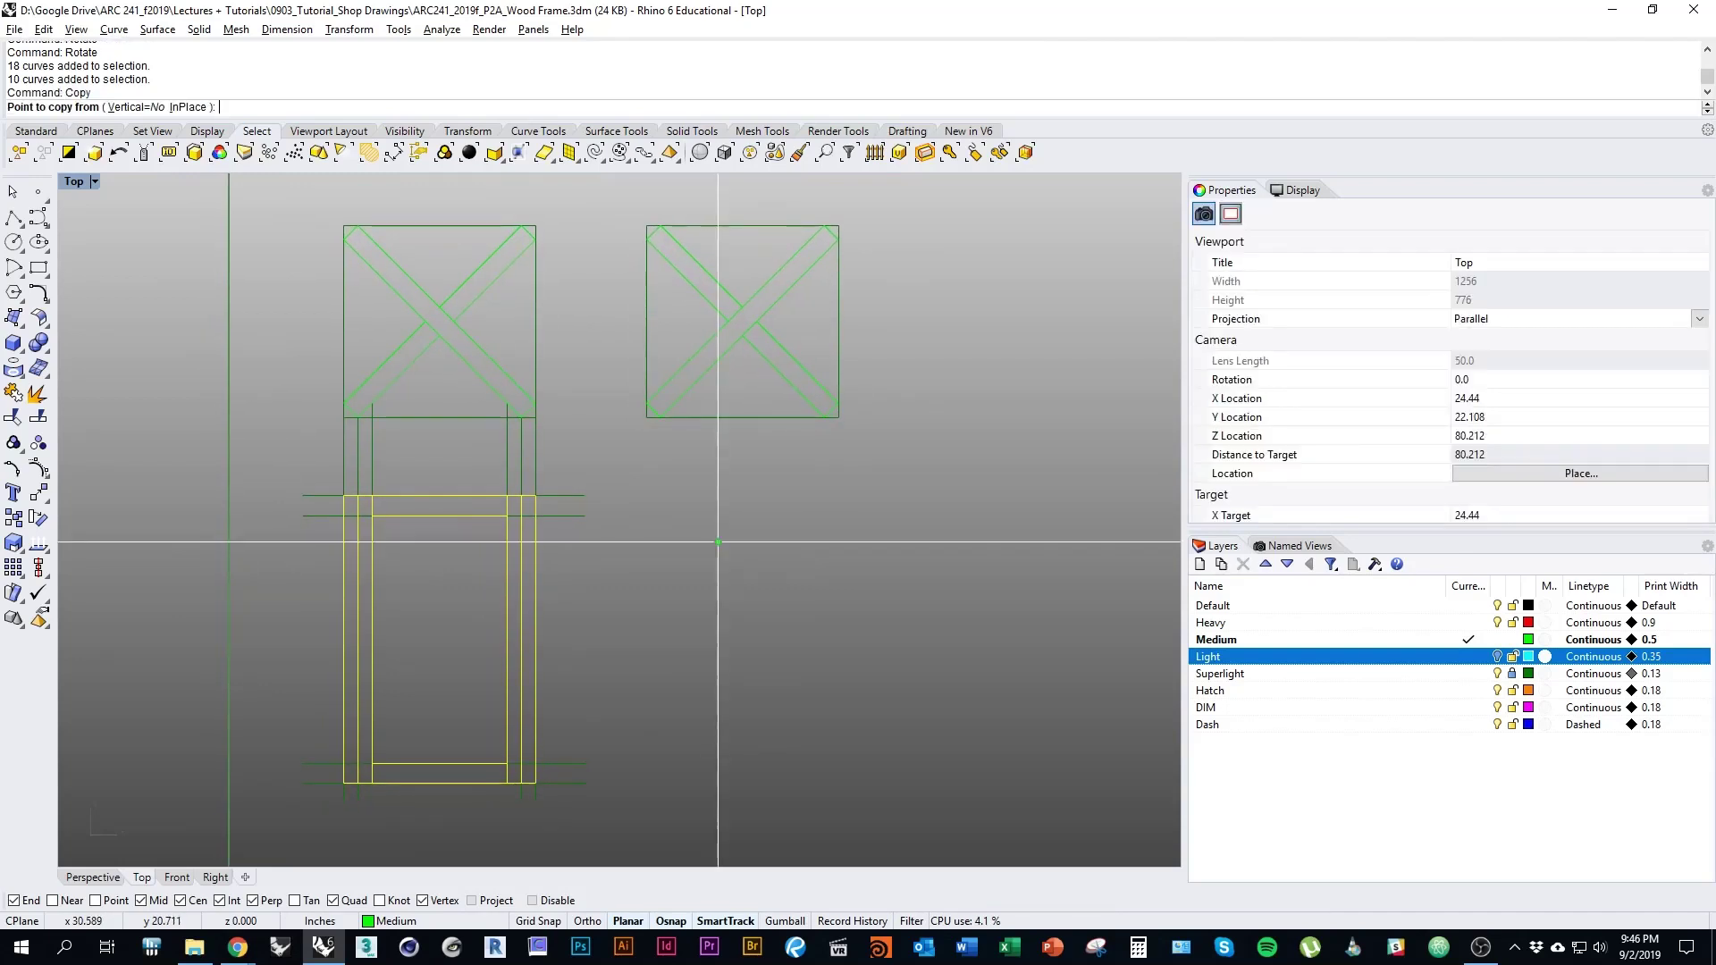
left_click(535, 495)
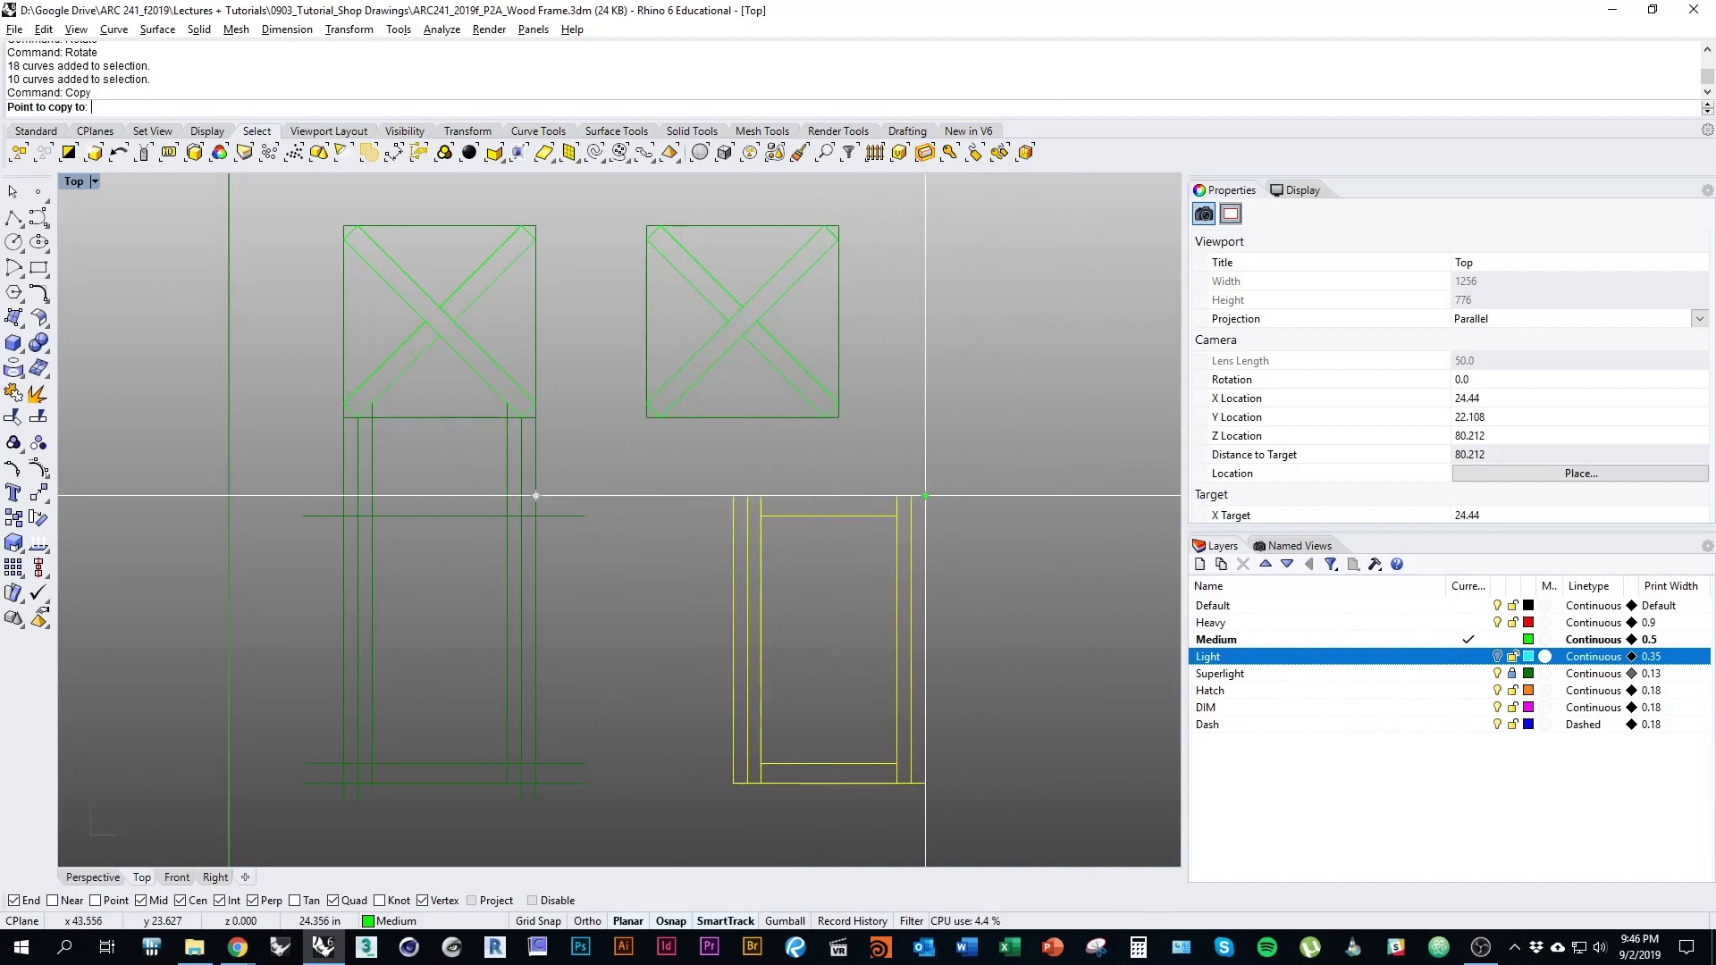
key("F8")
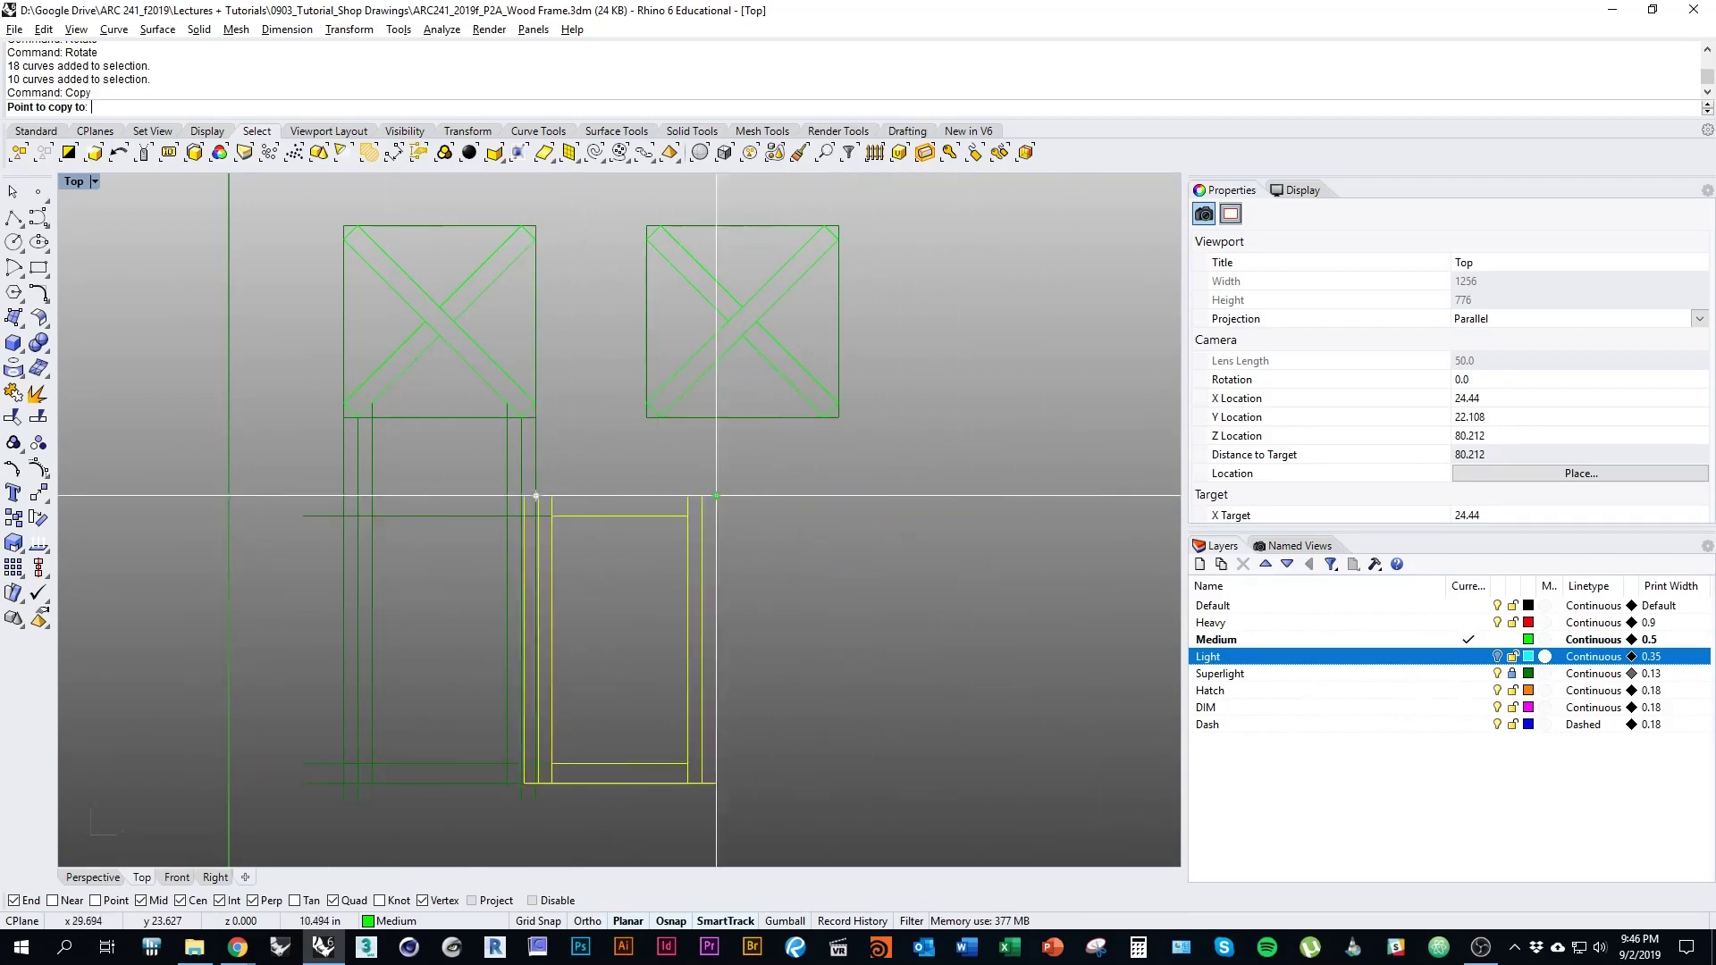
right_click_drag(535, 495, 682, 495)
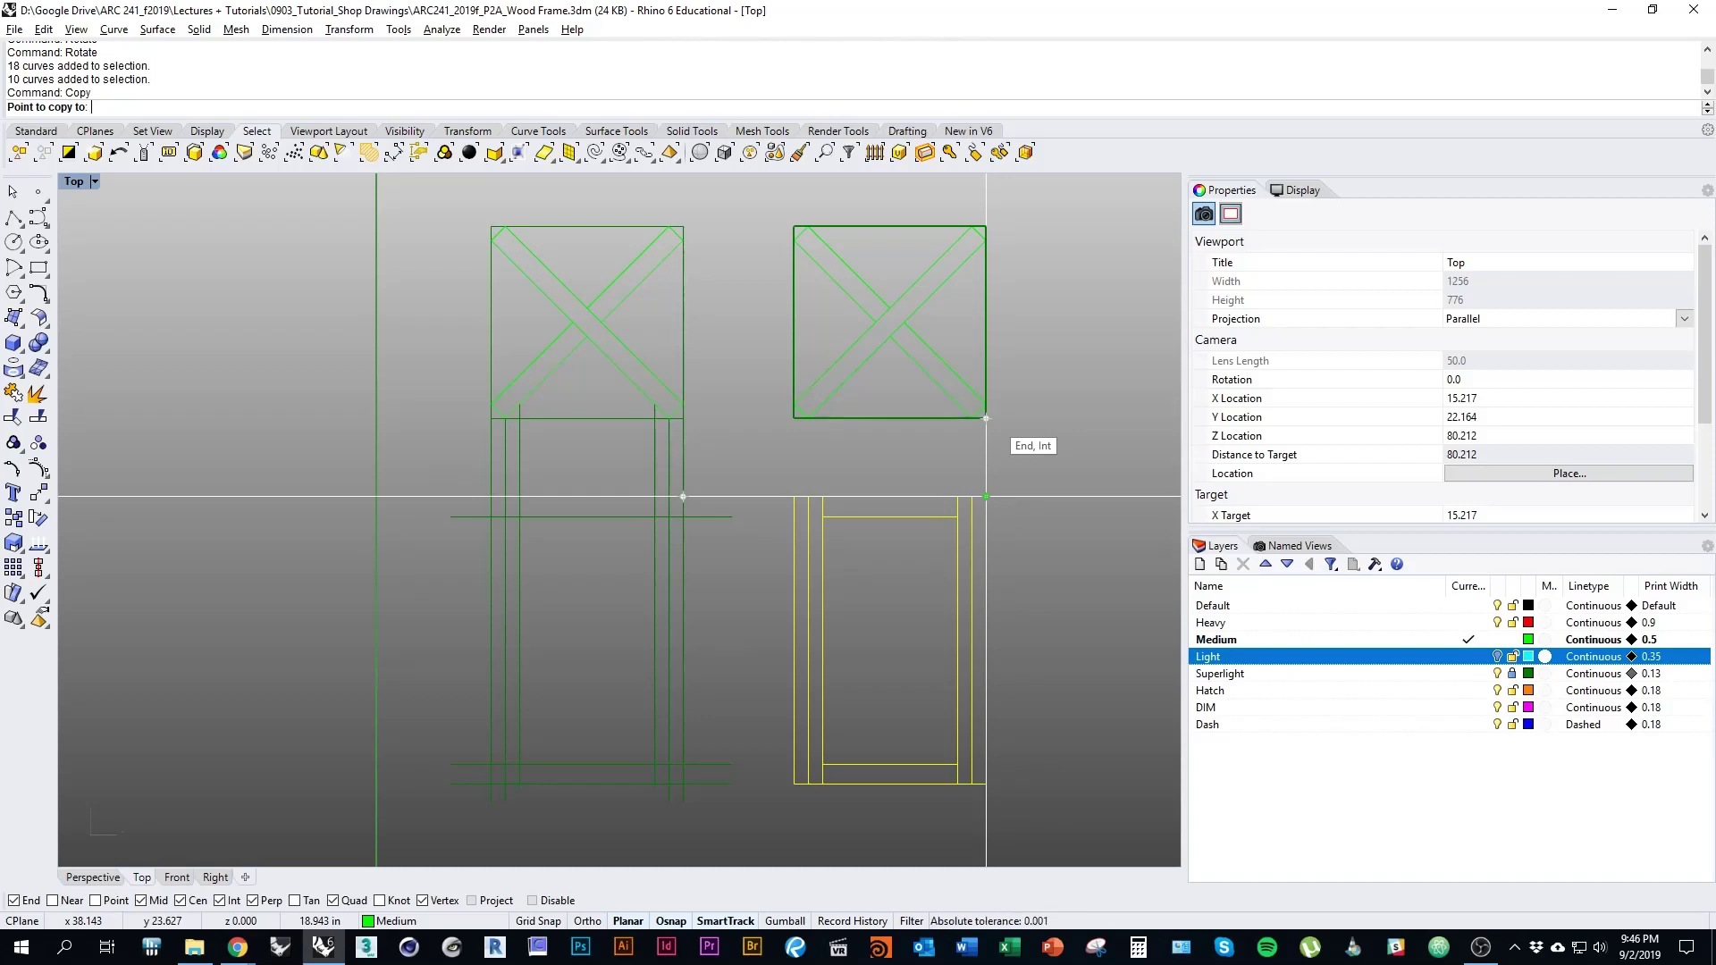
left_click(683, 495)
key("Return")
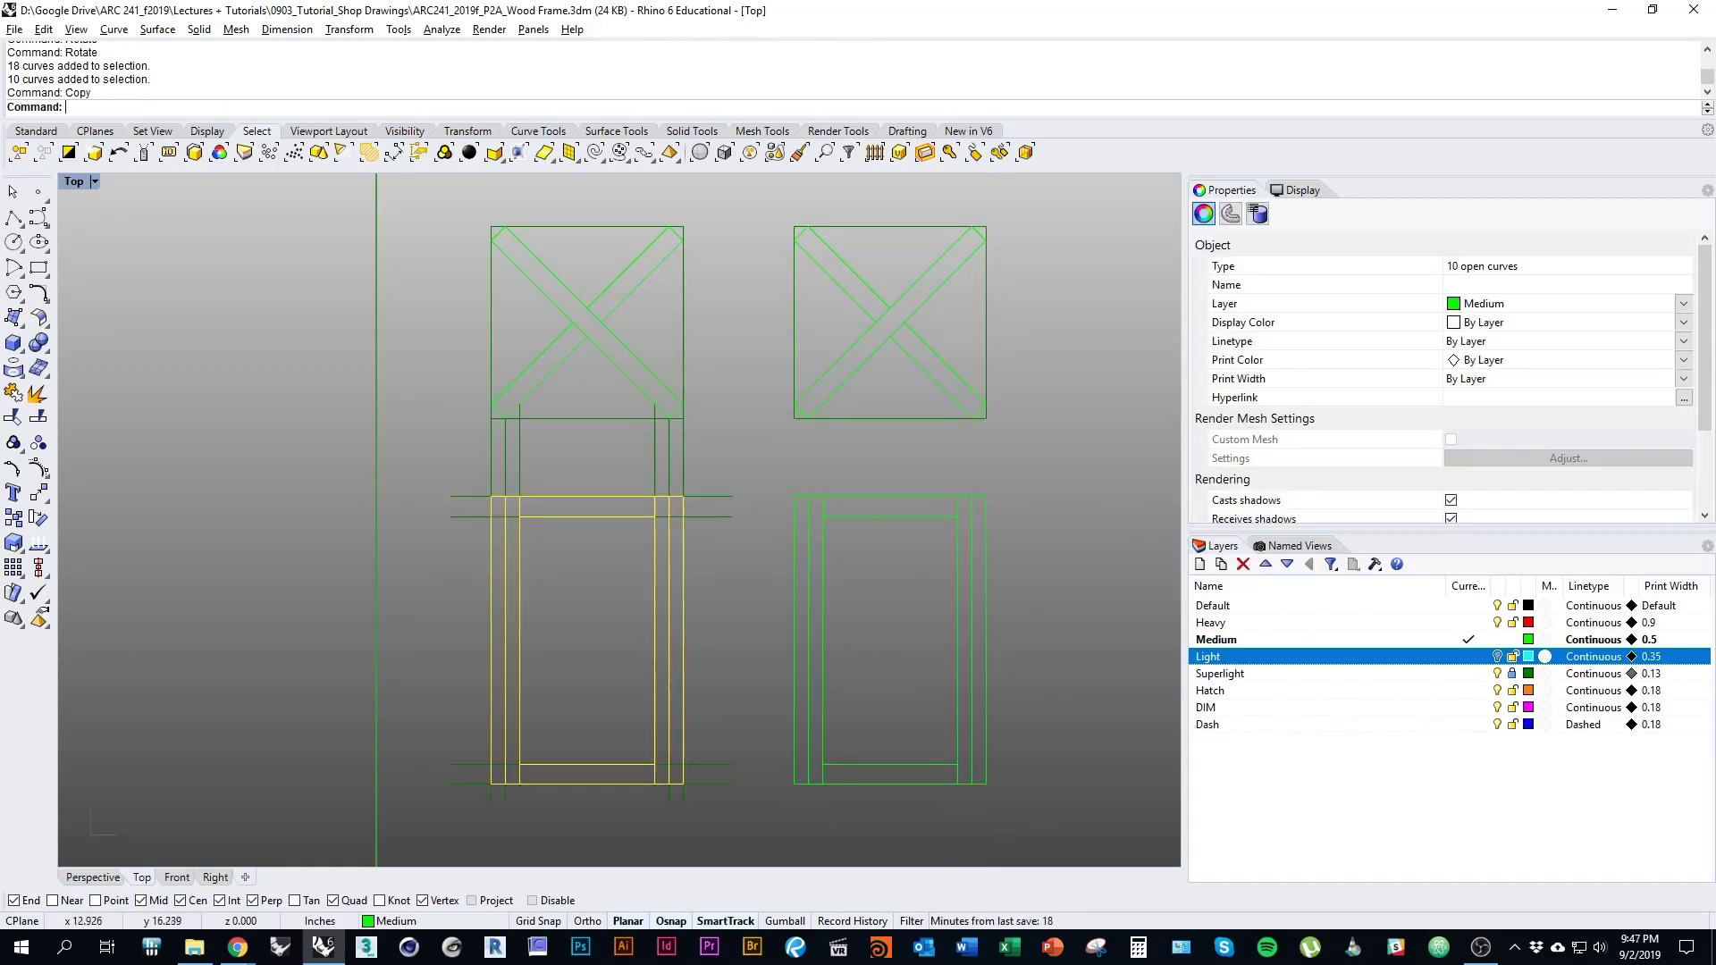
Clear the selection, turn the Light layer back on and make it current
right_click_drag(583, 615, 557, 587)
left_click(489, 611)
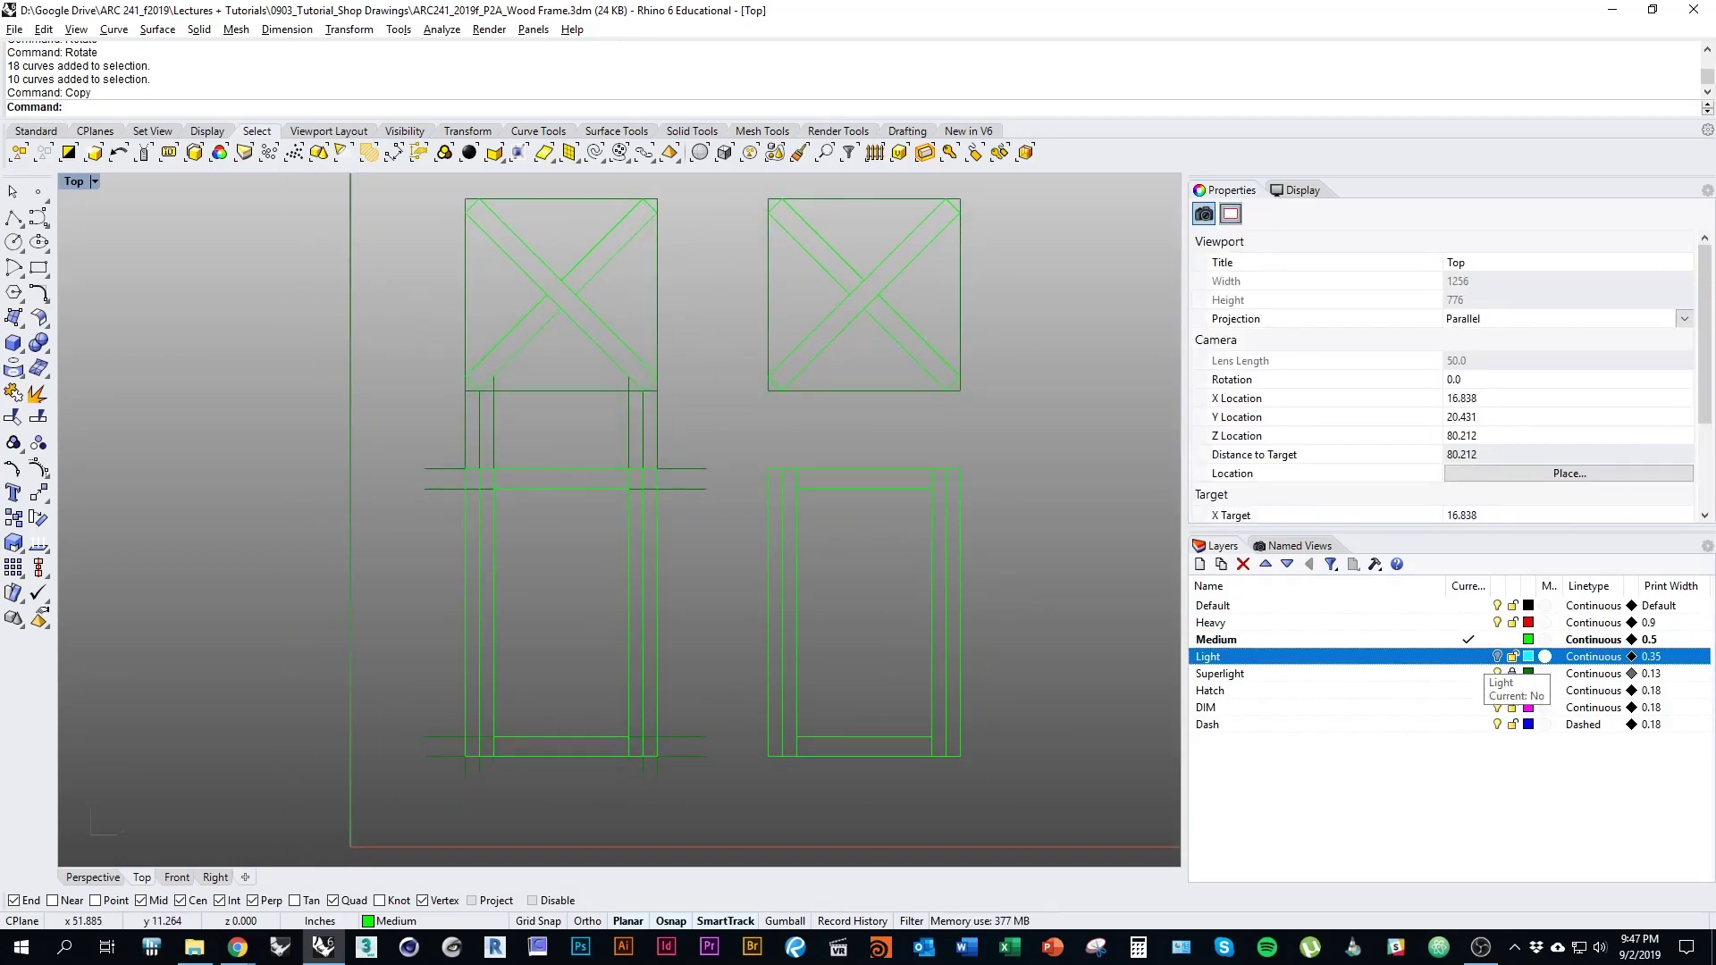
left_click(1468, 657)
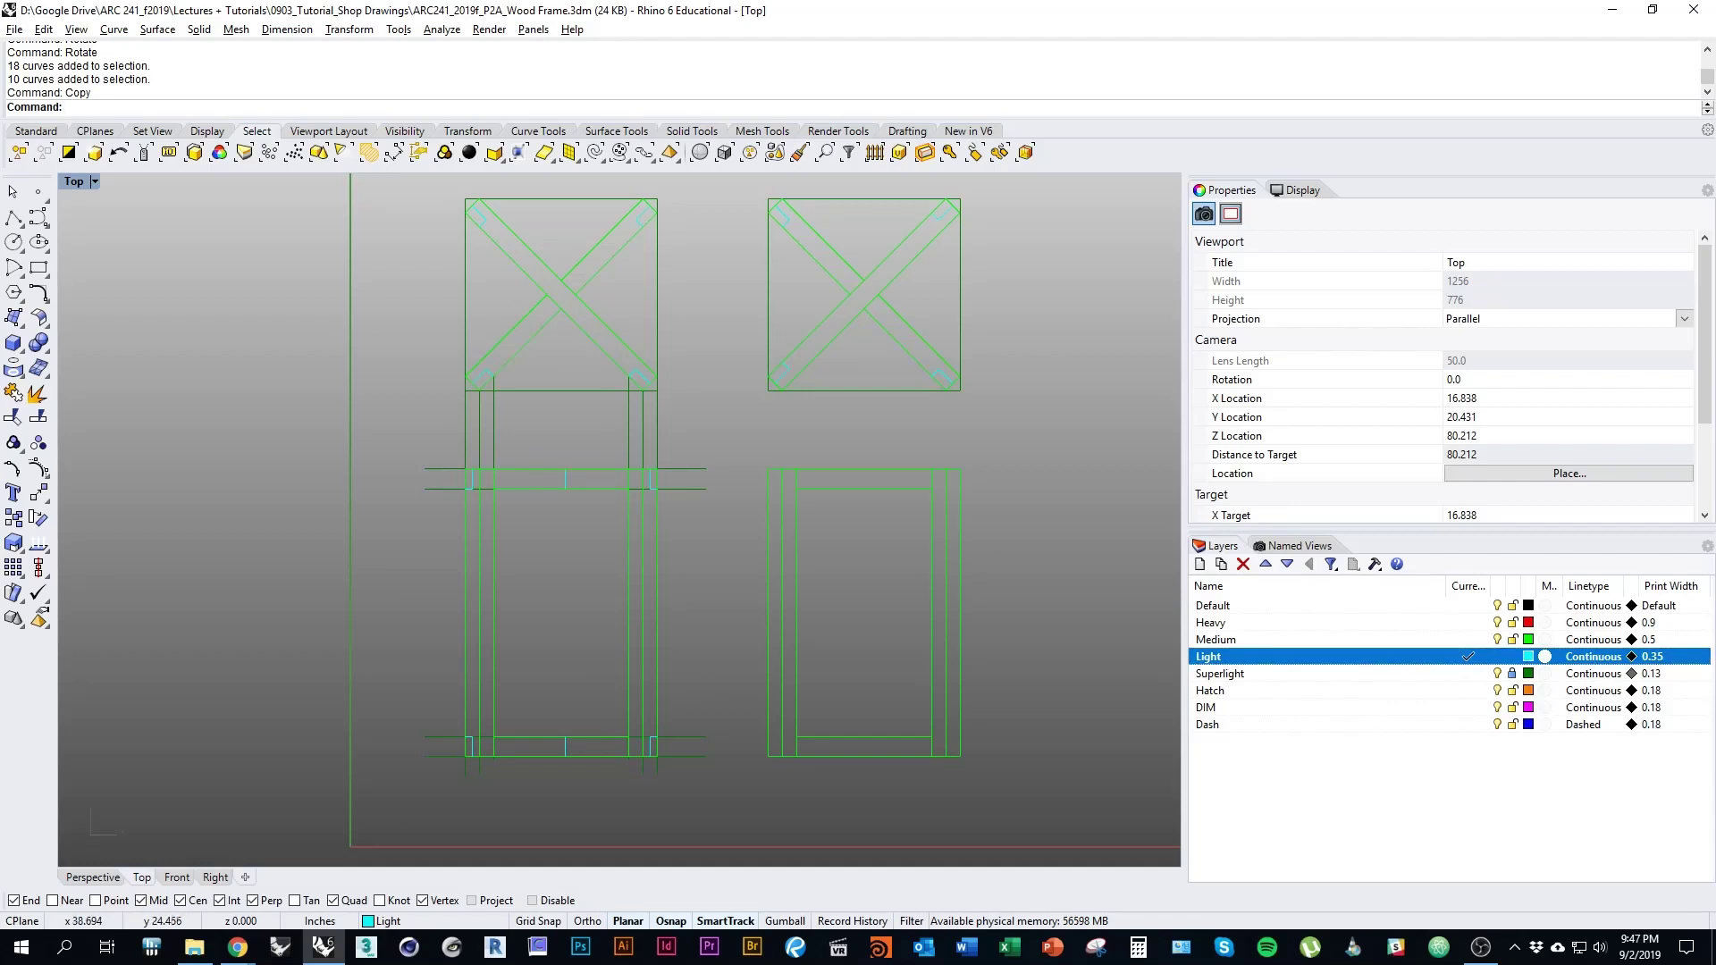
Draw a vertical centre joint line across the top rail of the copied elevation from its upper edge to its lower edge
scroll(1099, 372, "up", 4)
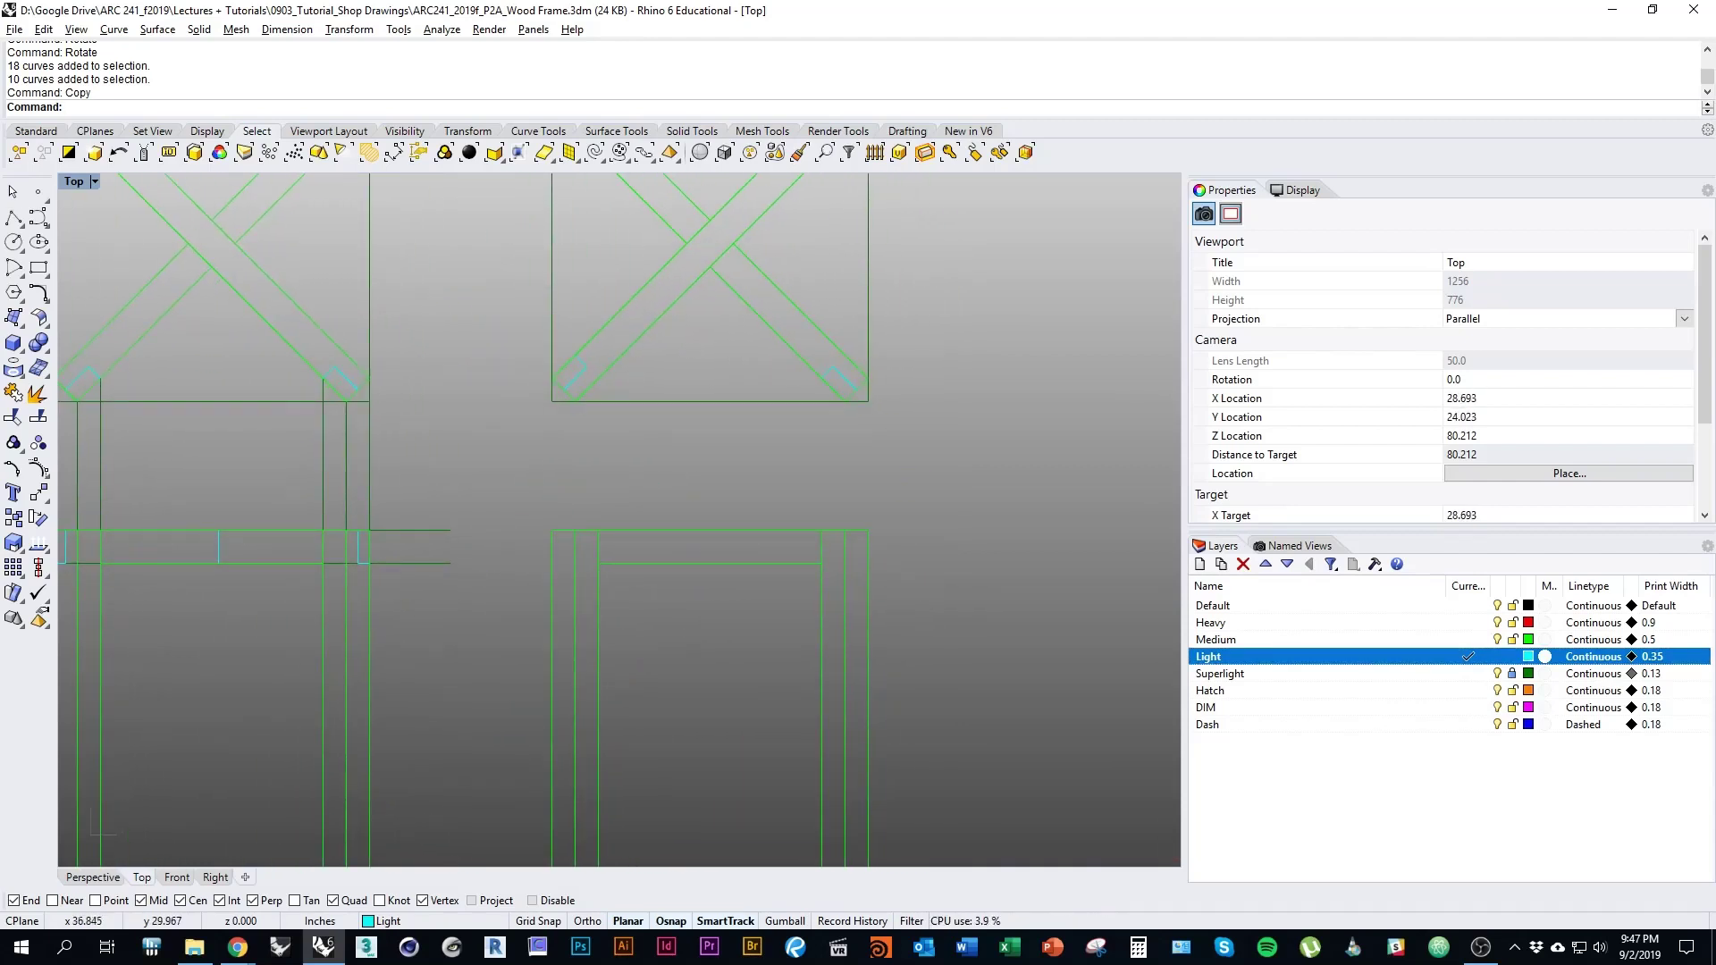
right_click_drag(831, 394, 877, 450)
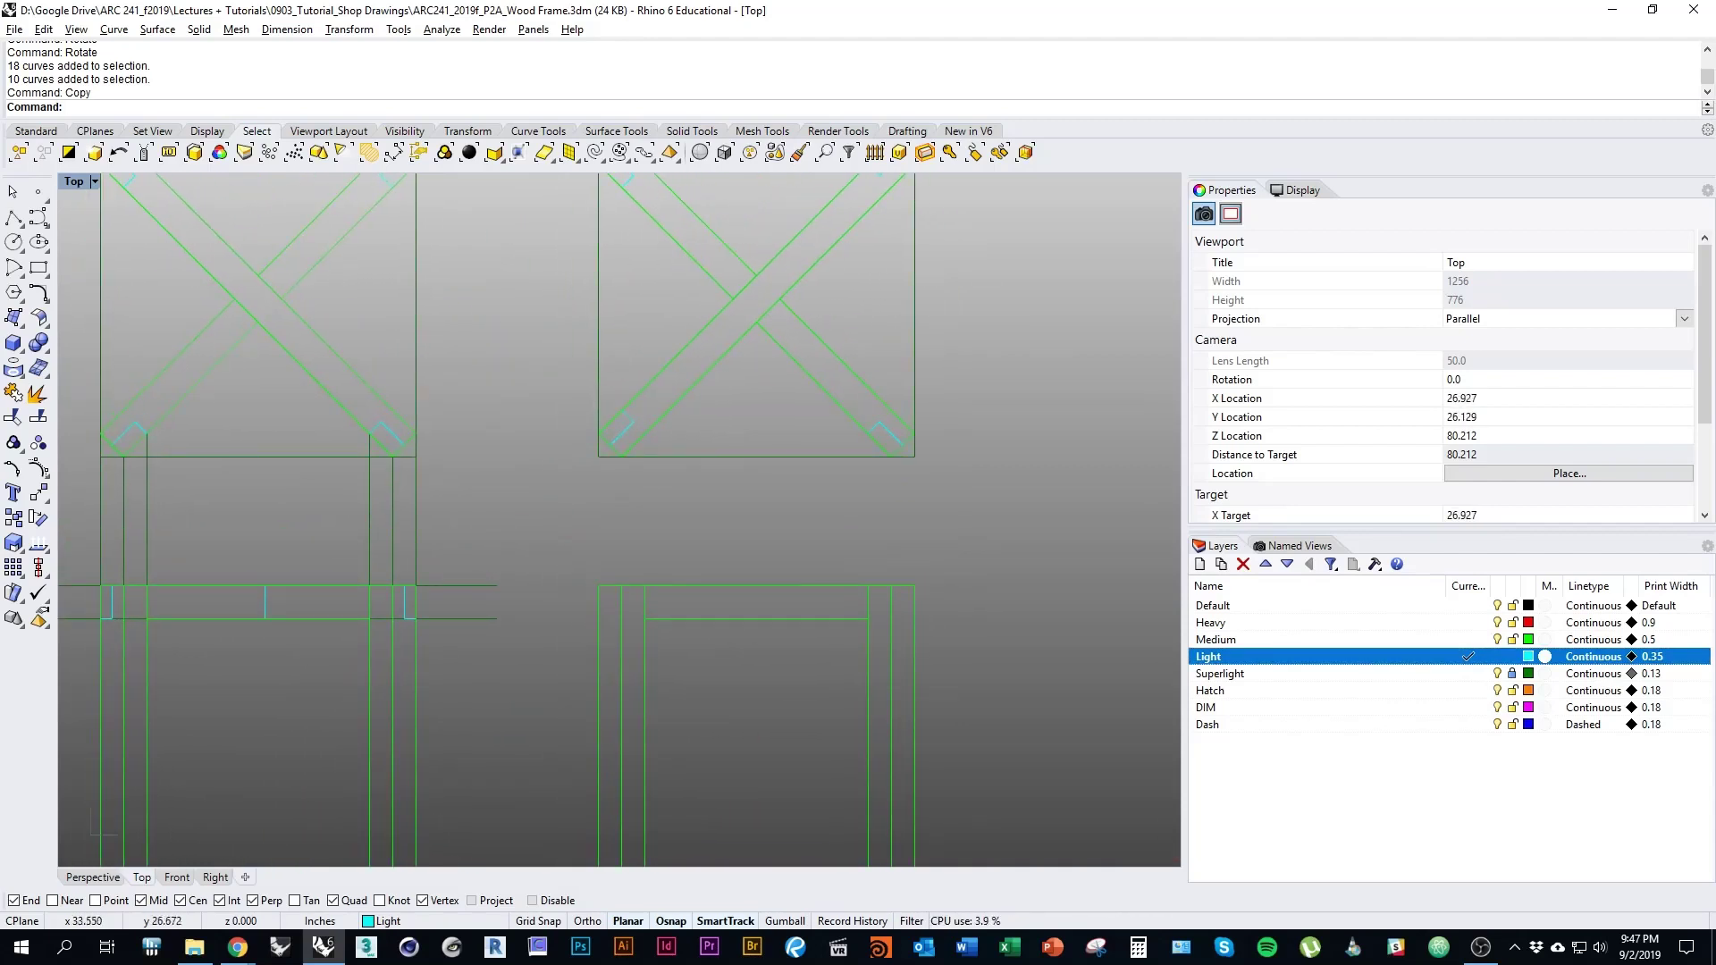
right_click_drag(685, 495, 708, 457)
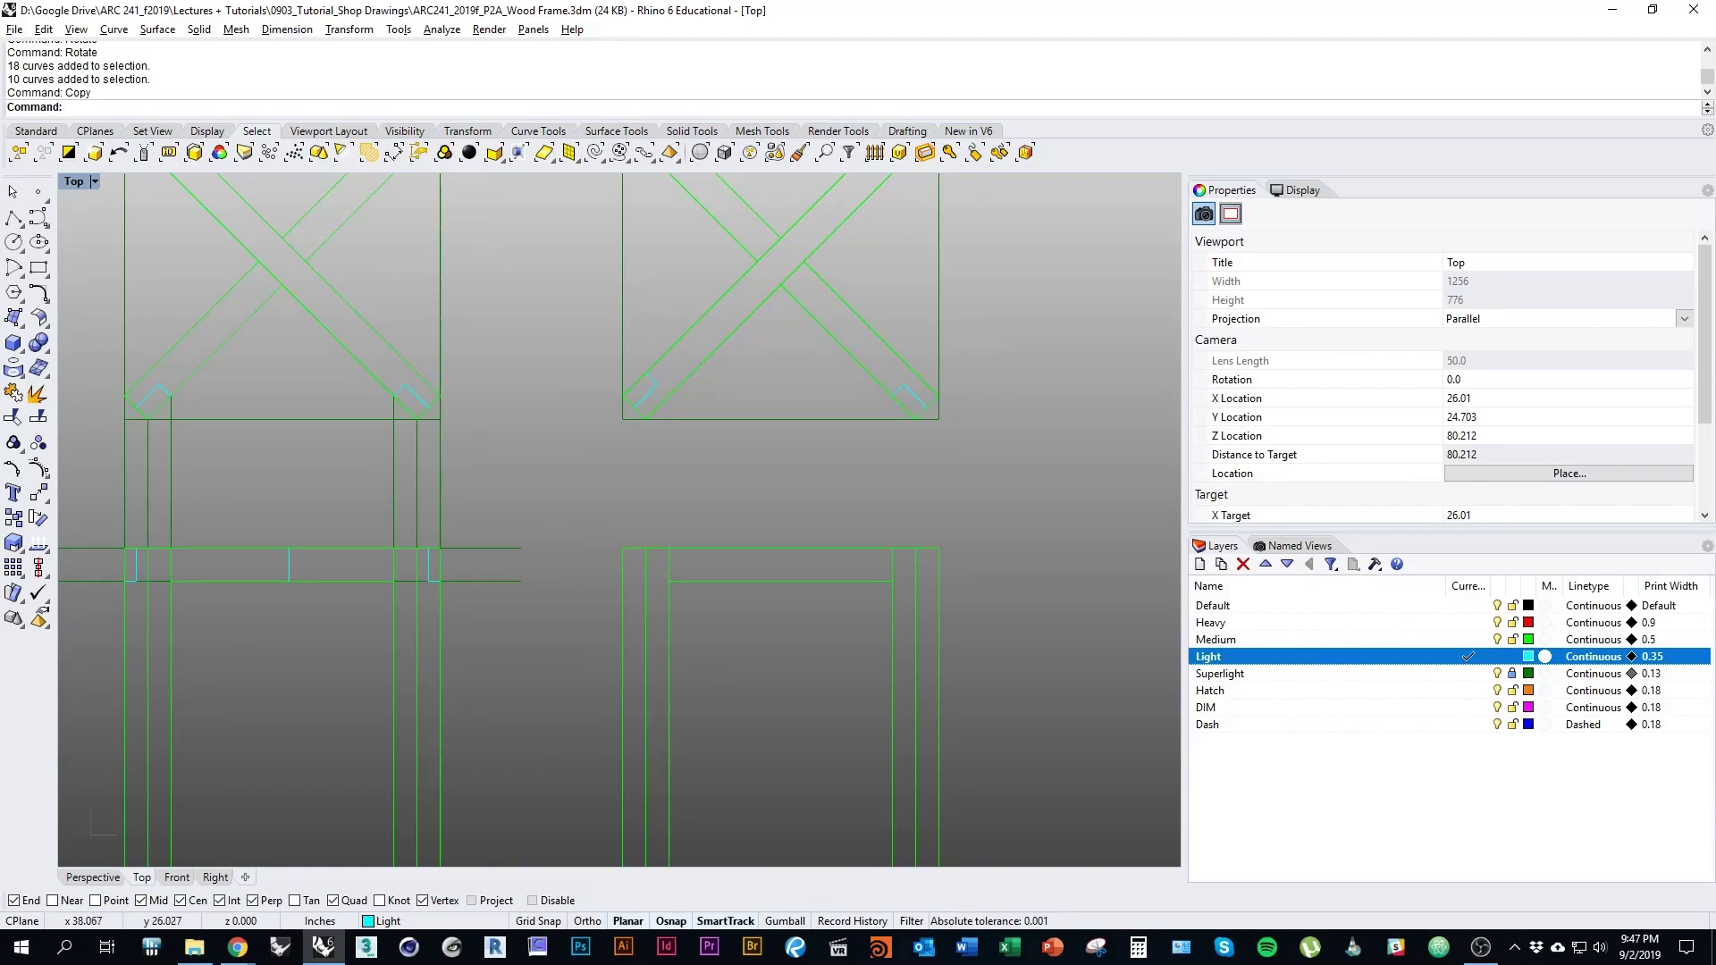
right_click_drag(935, 484, 927, 429)
right_click_drag(714, 447, 673, 579)
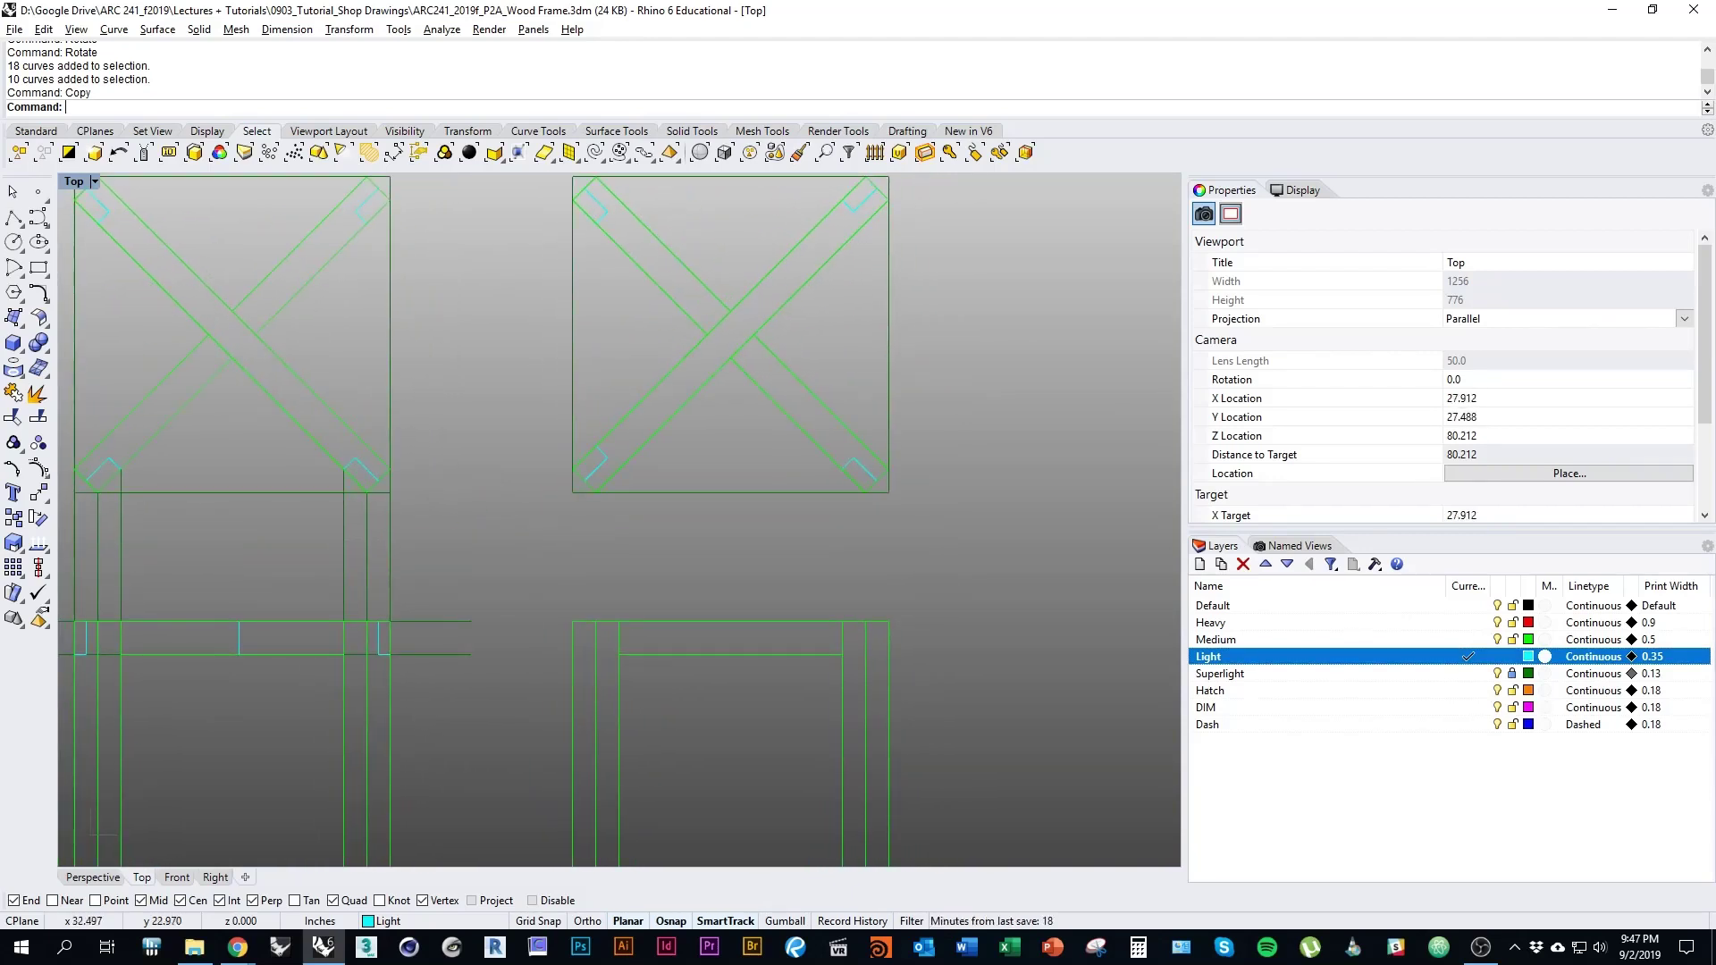
key("Return")
left_click(13, 218)
right_click_drag(730, 621, 719, 488)
left_click(720, 488)
left_click(719, 521)
right_click_drag(719, 682, 732, 437)
key("Return")
Draw a 1.25-inch vertical centre joint line across the bottom rail of the copied elevation
right_click_drag(741, 644, 738, 450)
key("Return")
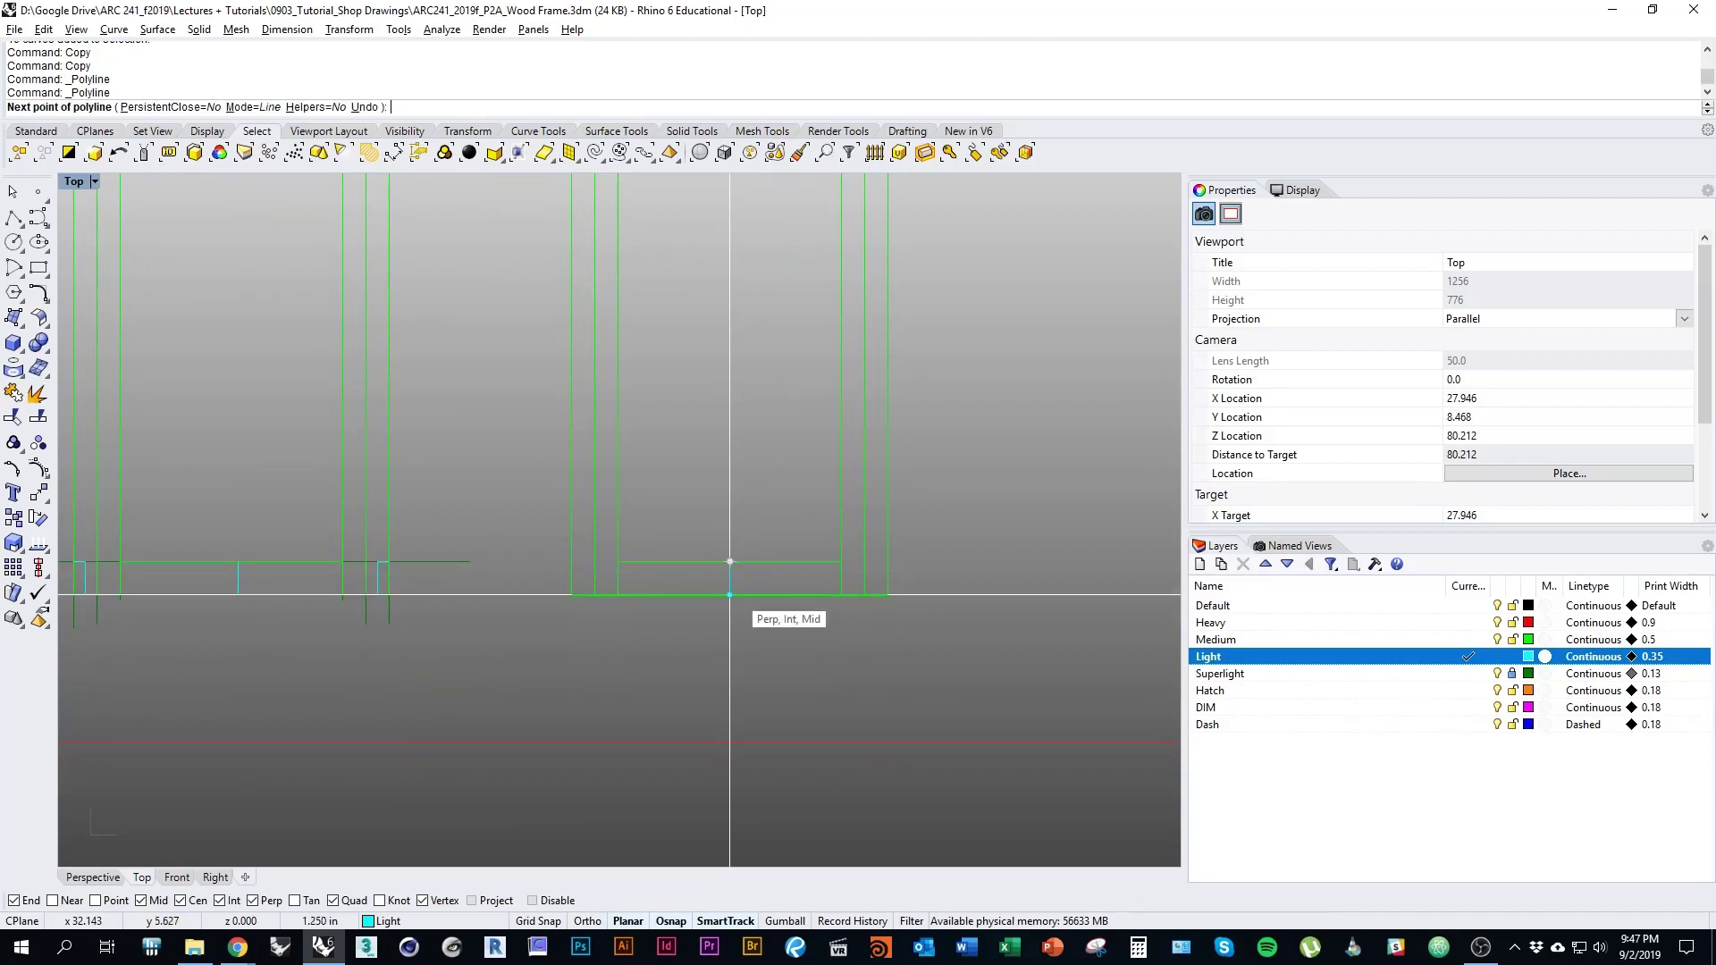
left_click(729, 562)
left_click(729, 594)
key("Return")
scroll(855, 655, "down", 2)
right_click_drag(855, 305, 855, 511)
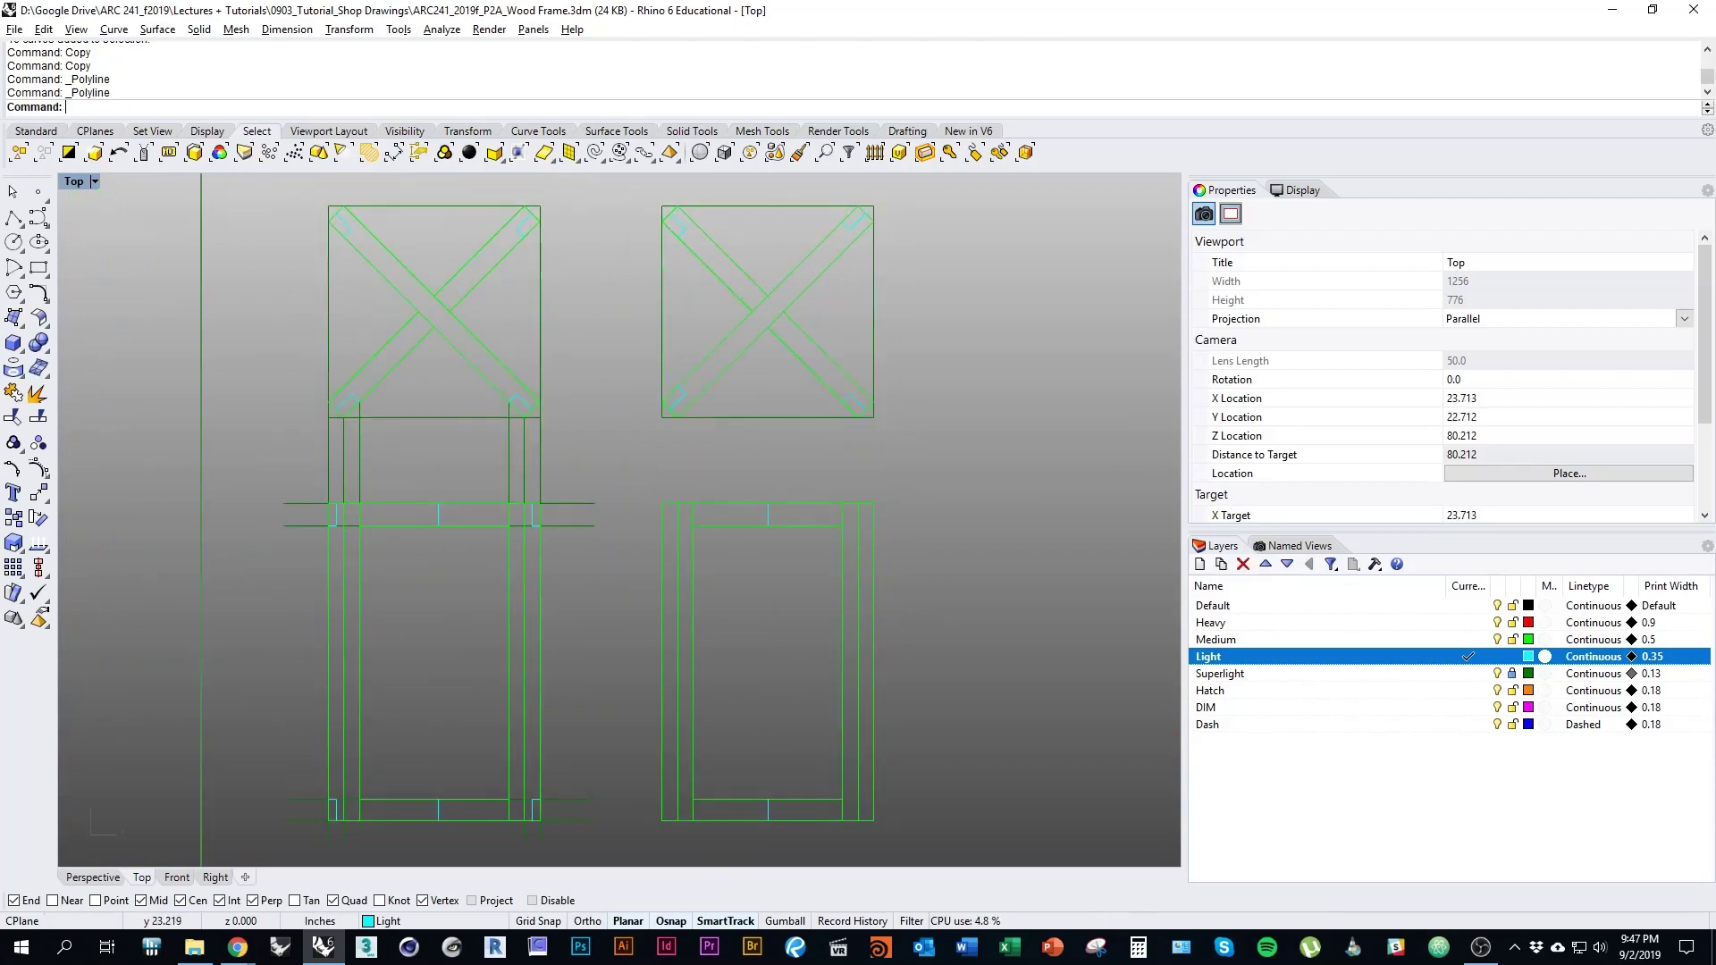
Draw an L-shaped joint polyline at the copied elevation's upper left corner, down from the brace joint's projected point and across to the post's middle line
scroll(666, 292, "up", 2)
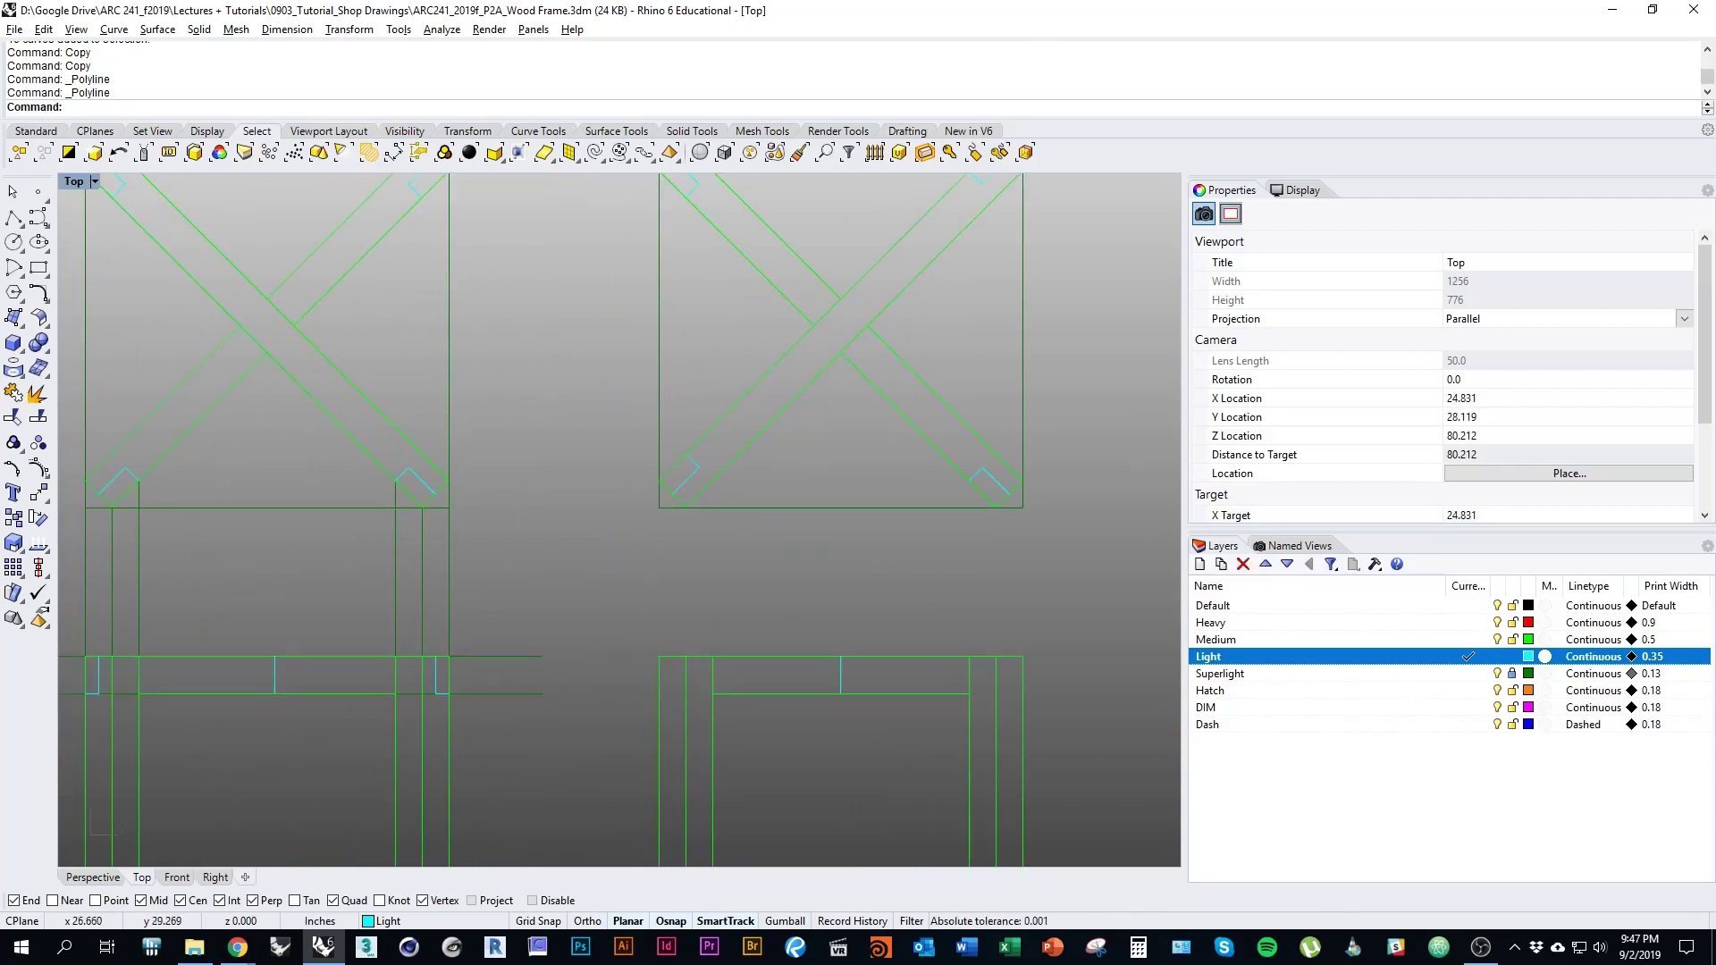
right_click_drag(702, 487, 706, 401)
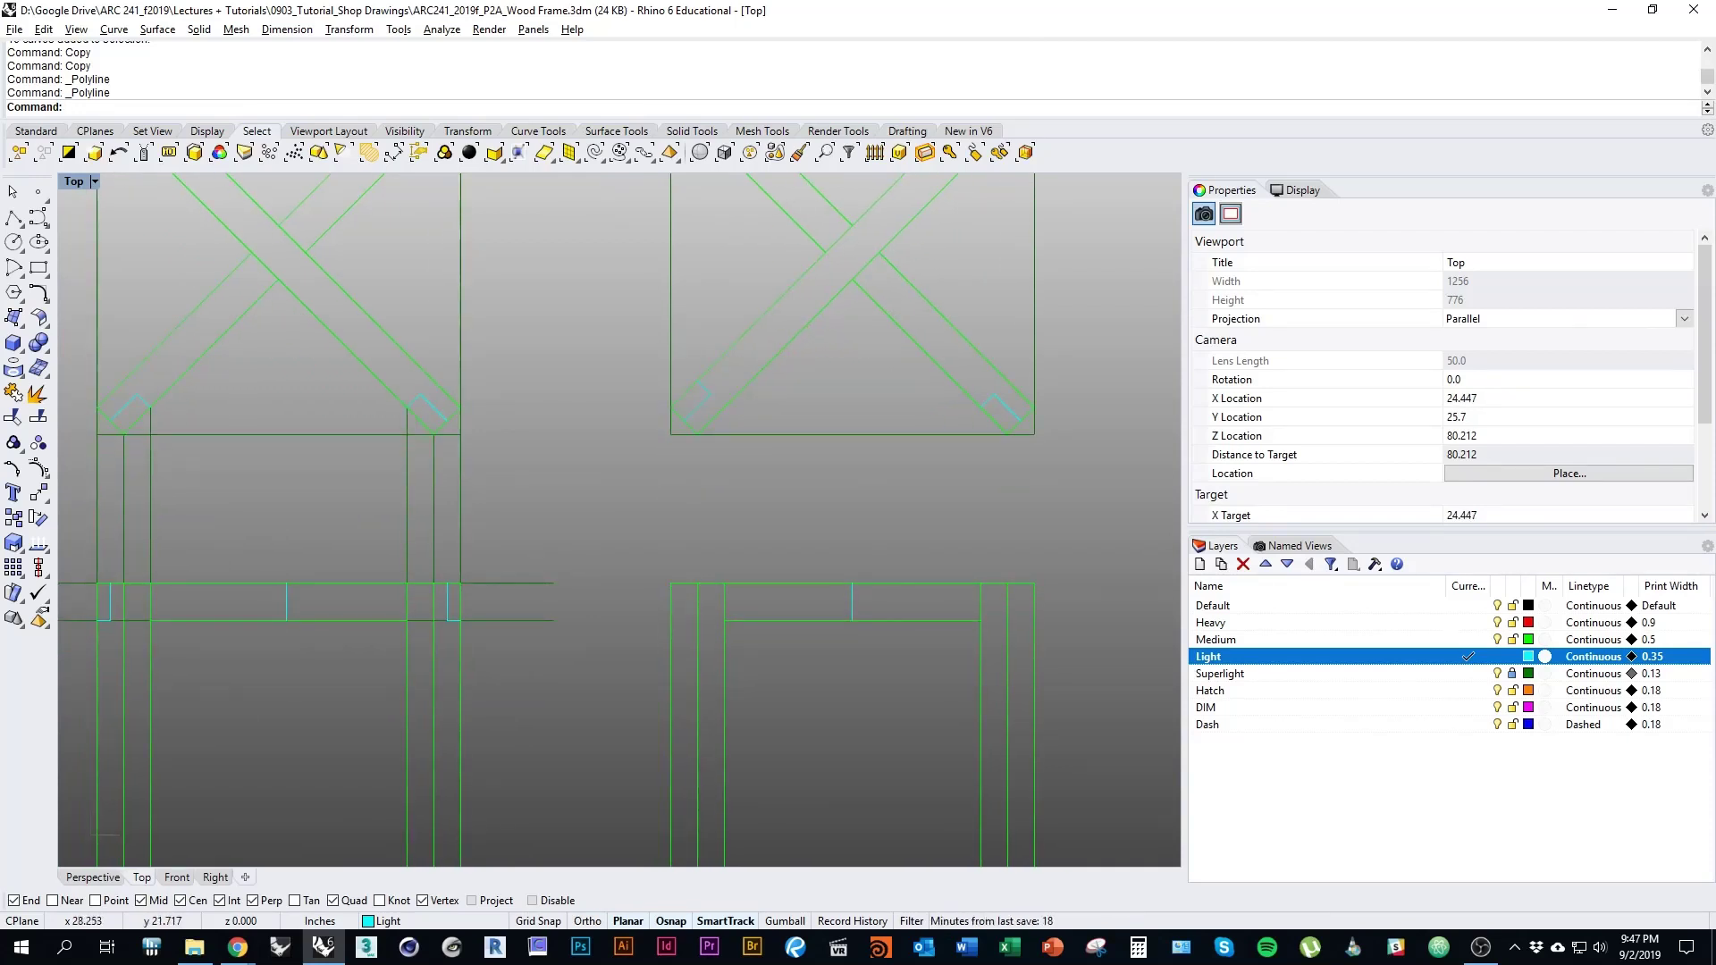
scroll(637, 628, "up", 2)
scroll(637, 628, "up", 1)
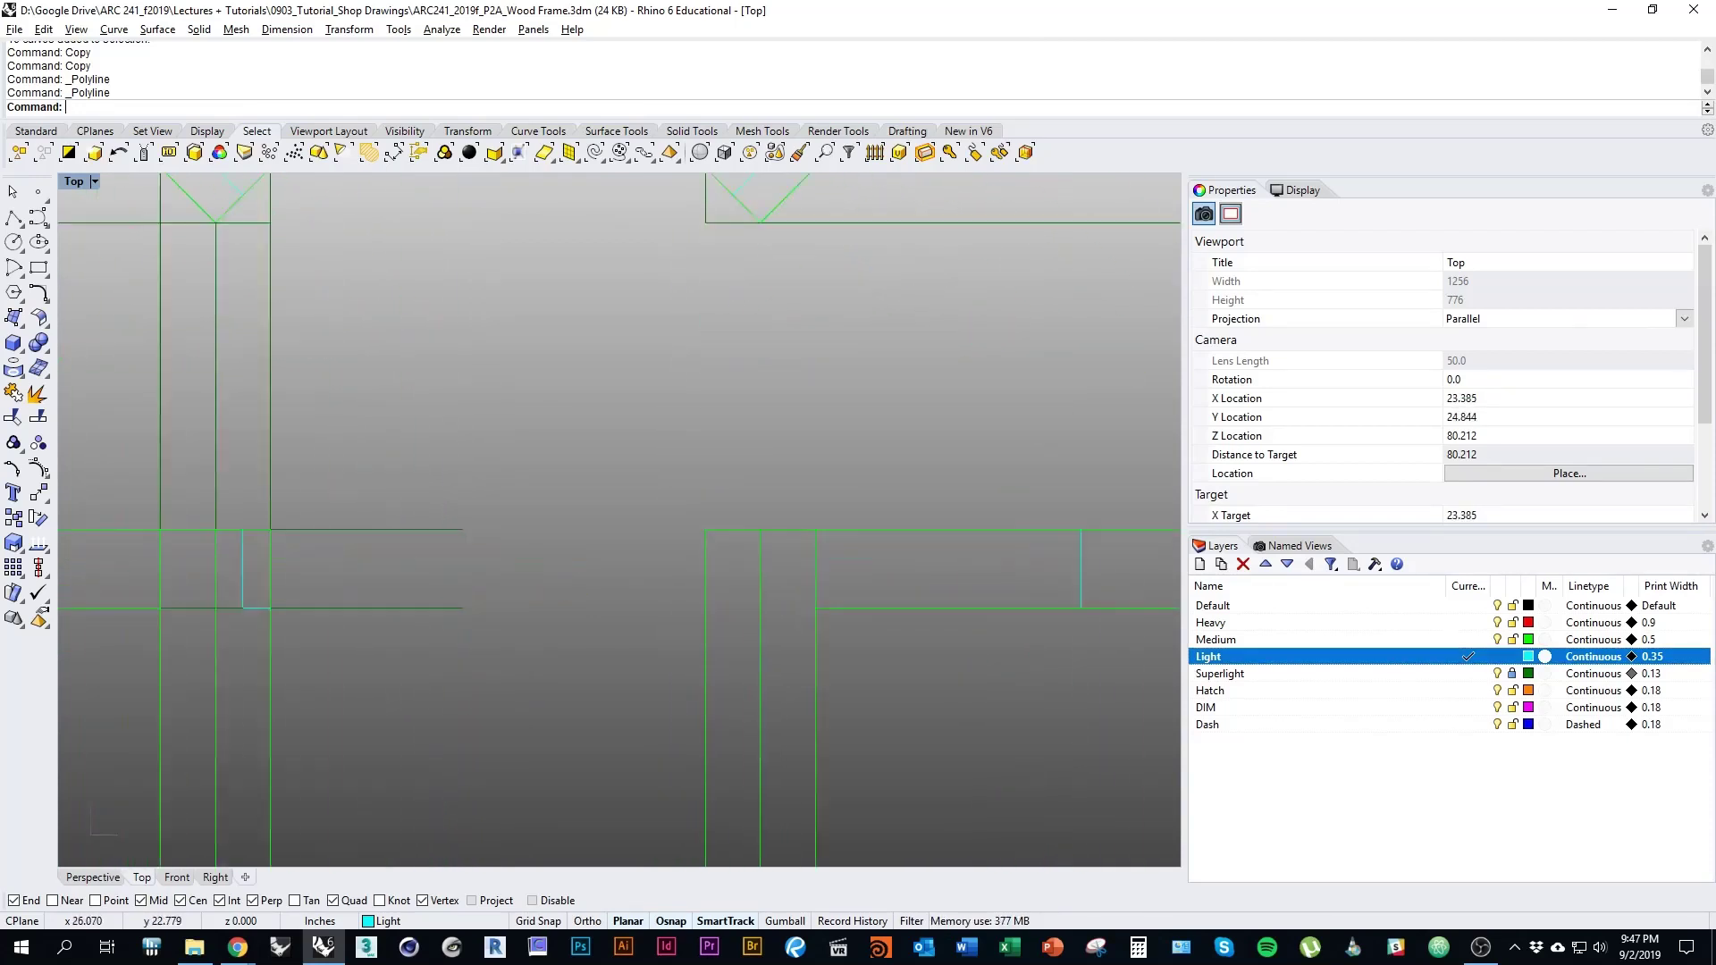
scroll(705, 617, "up", 1)
right_click(737, 543)
right_click_drag(747, 382, 757, 592)
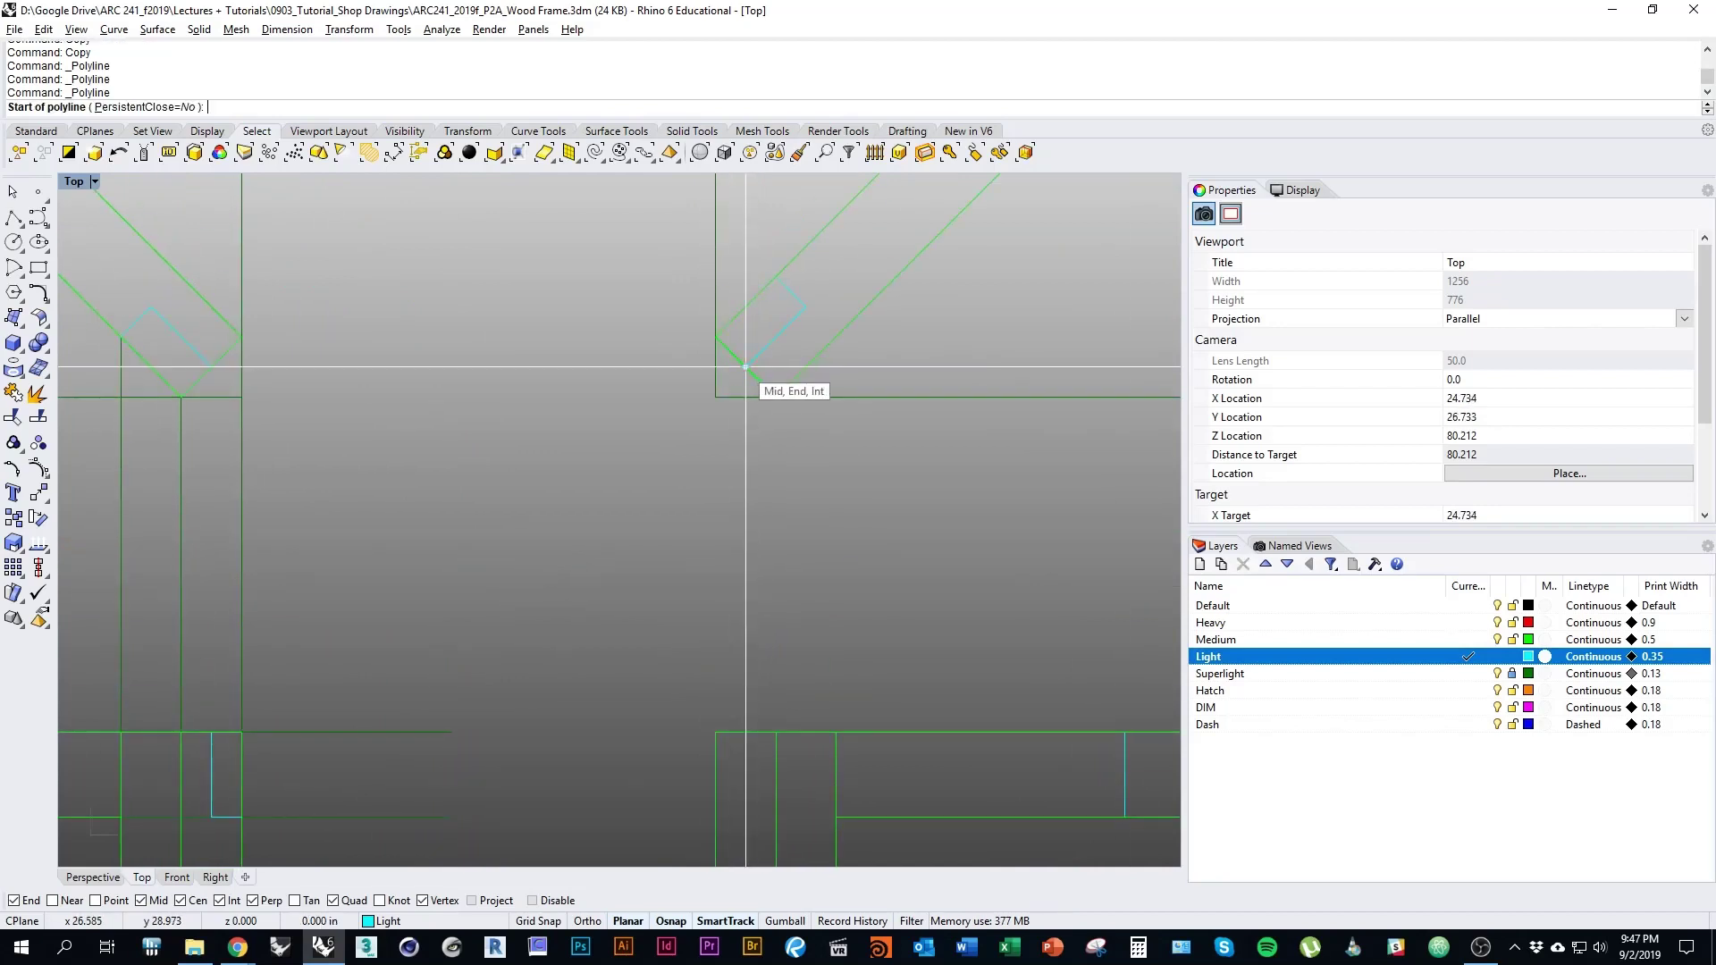
left_click(745, 732)
right_click_drag(746, 801, 728, 513)
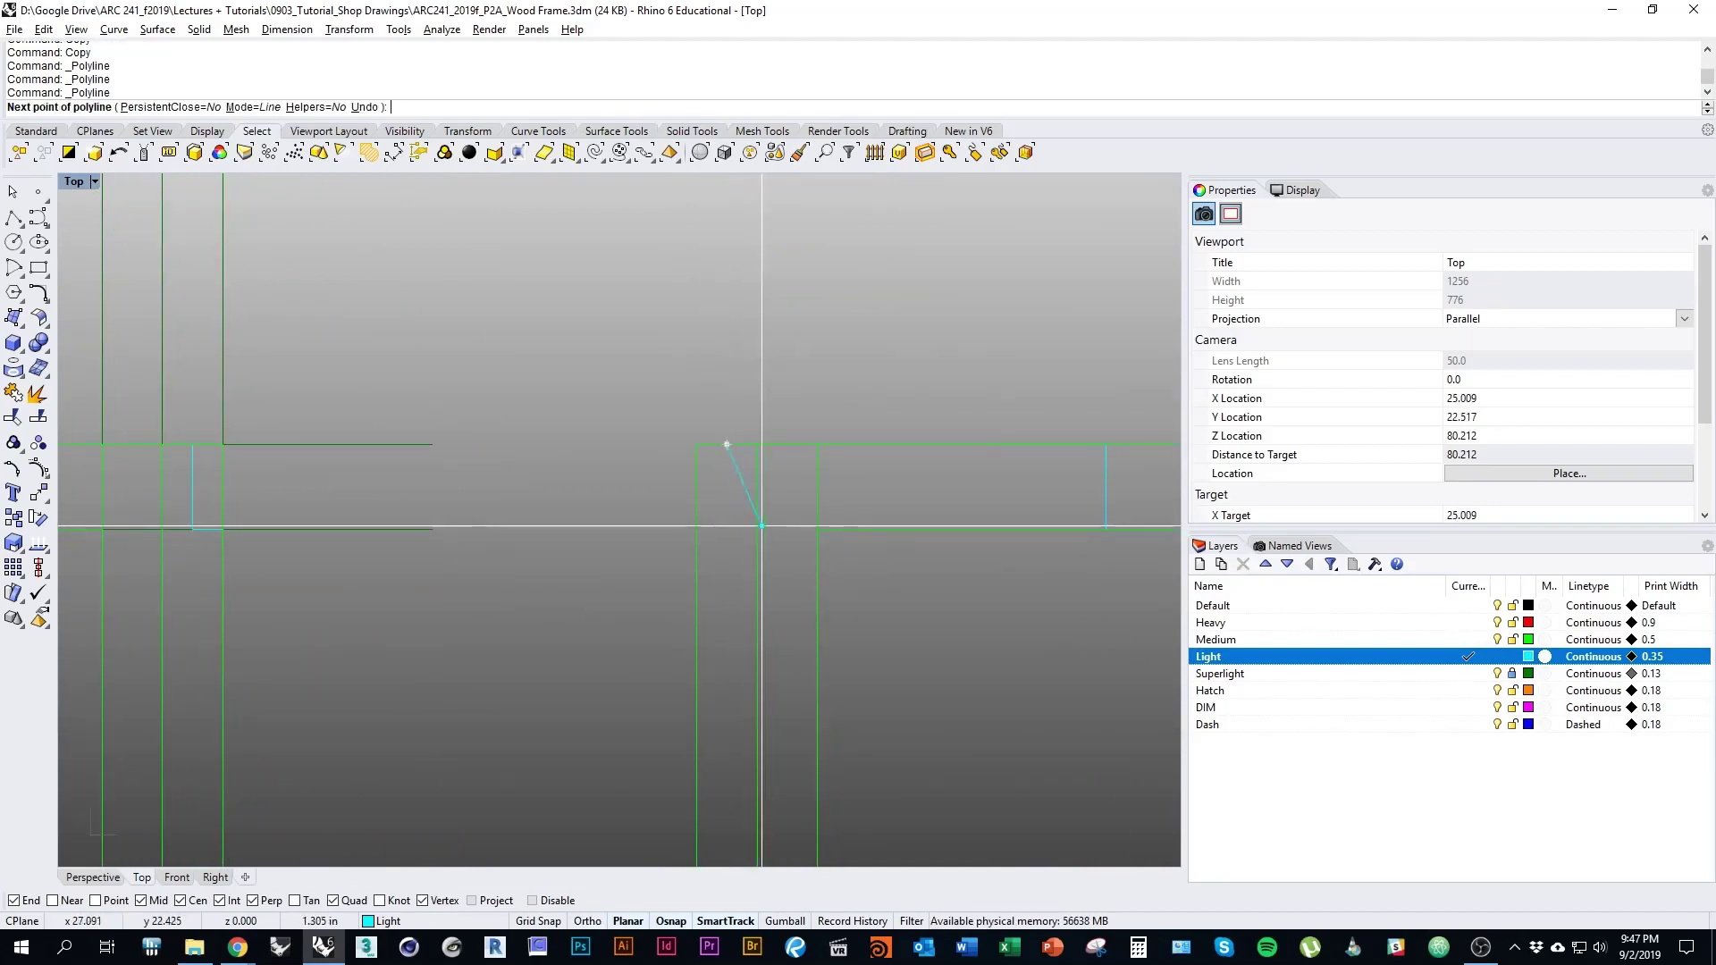
left_click(727, 525)
scroll(704, 545, "down", 1)
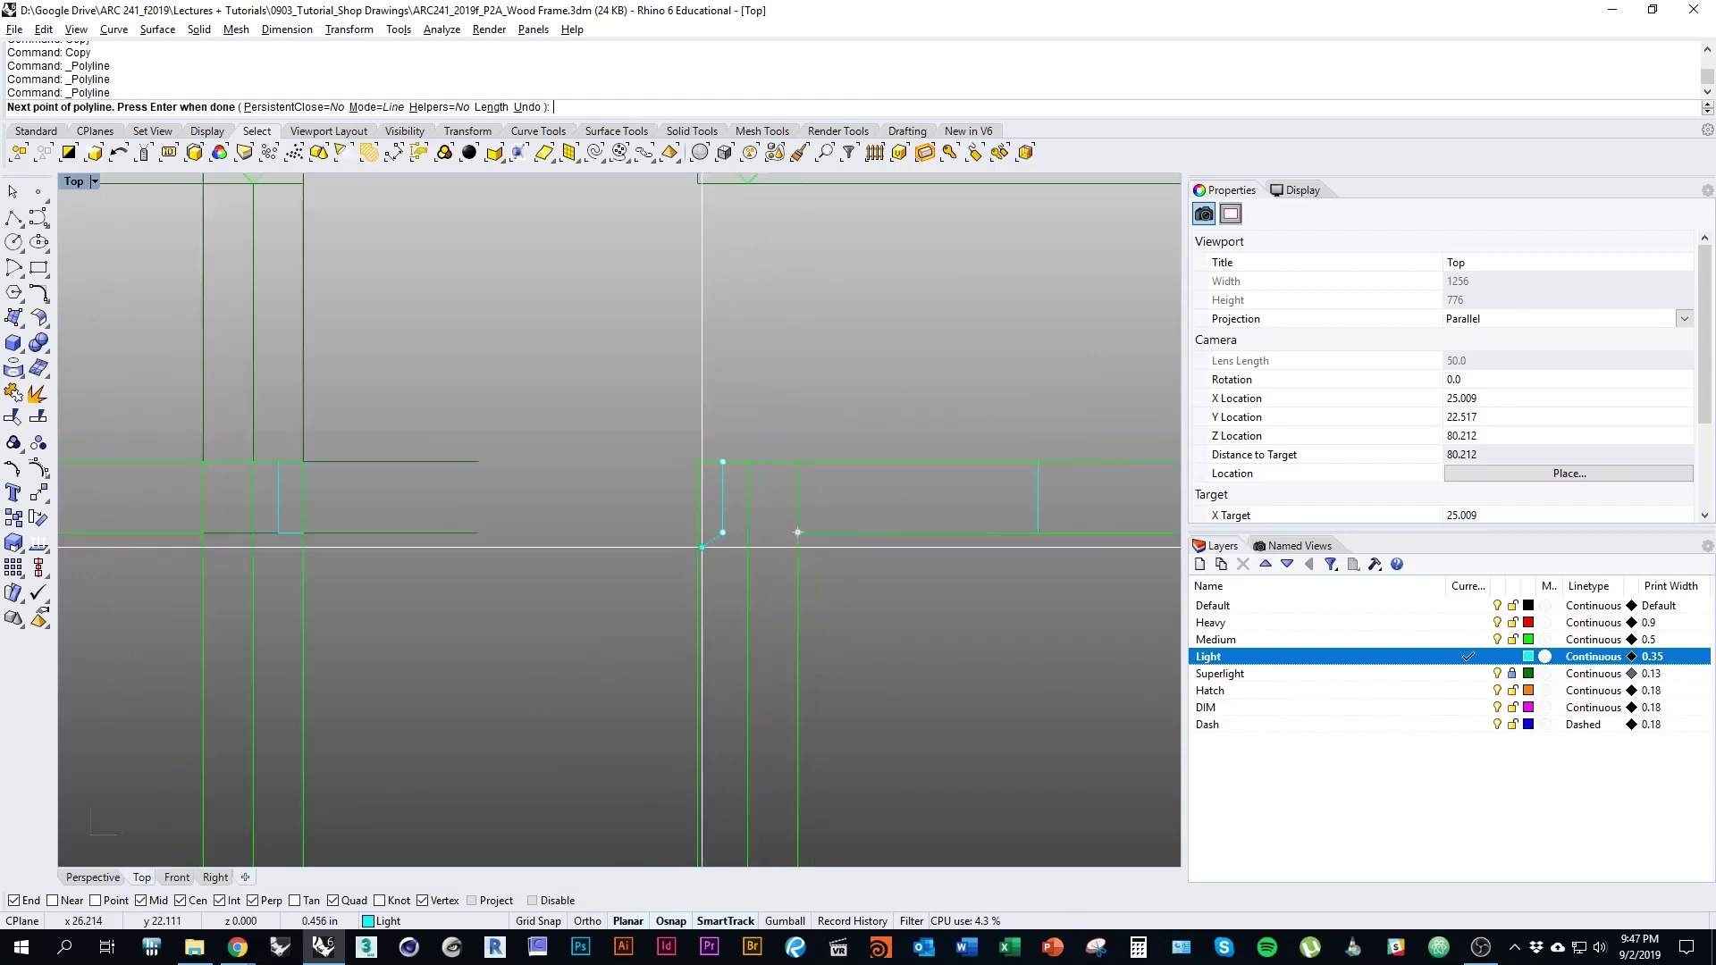
scroll(693, 704, "down", 4)
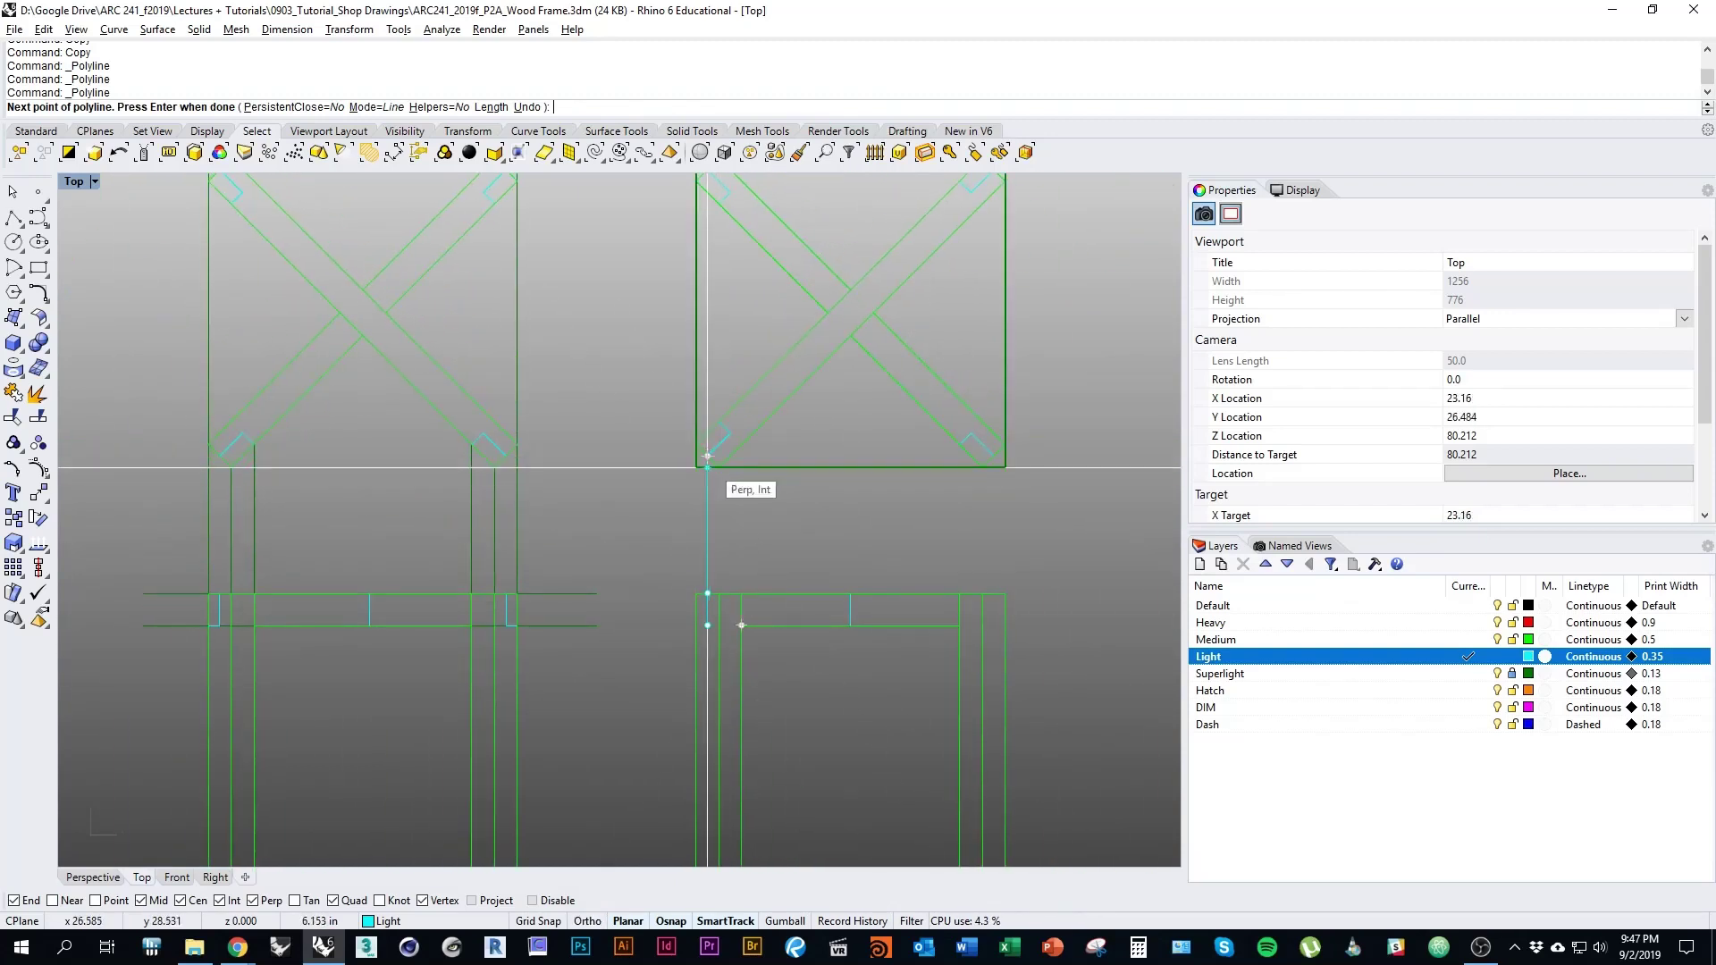
scroll(701, 587, "up", 5)
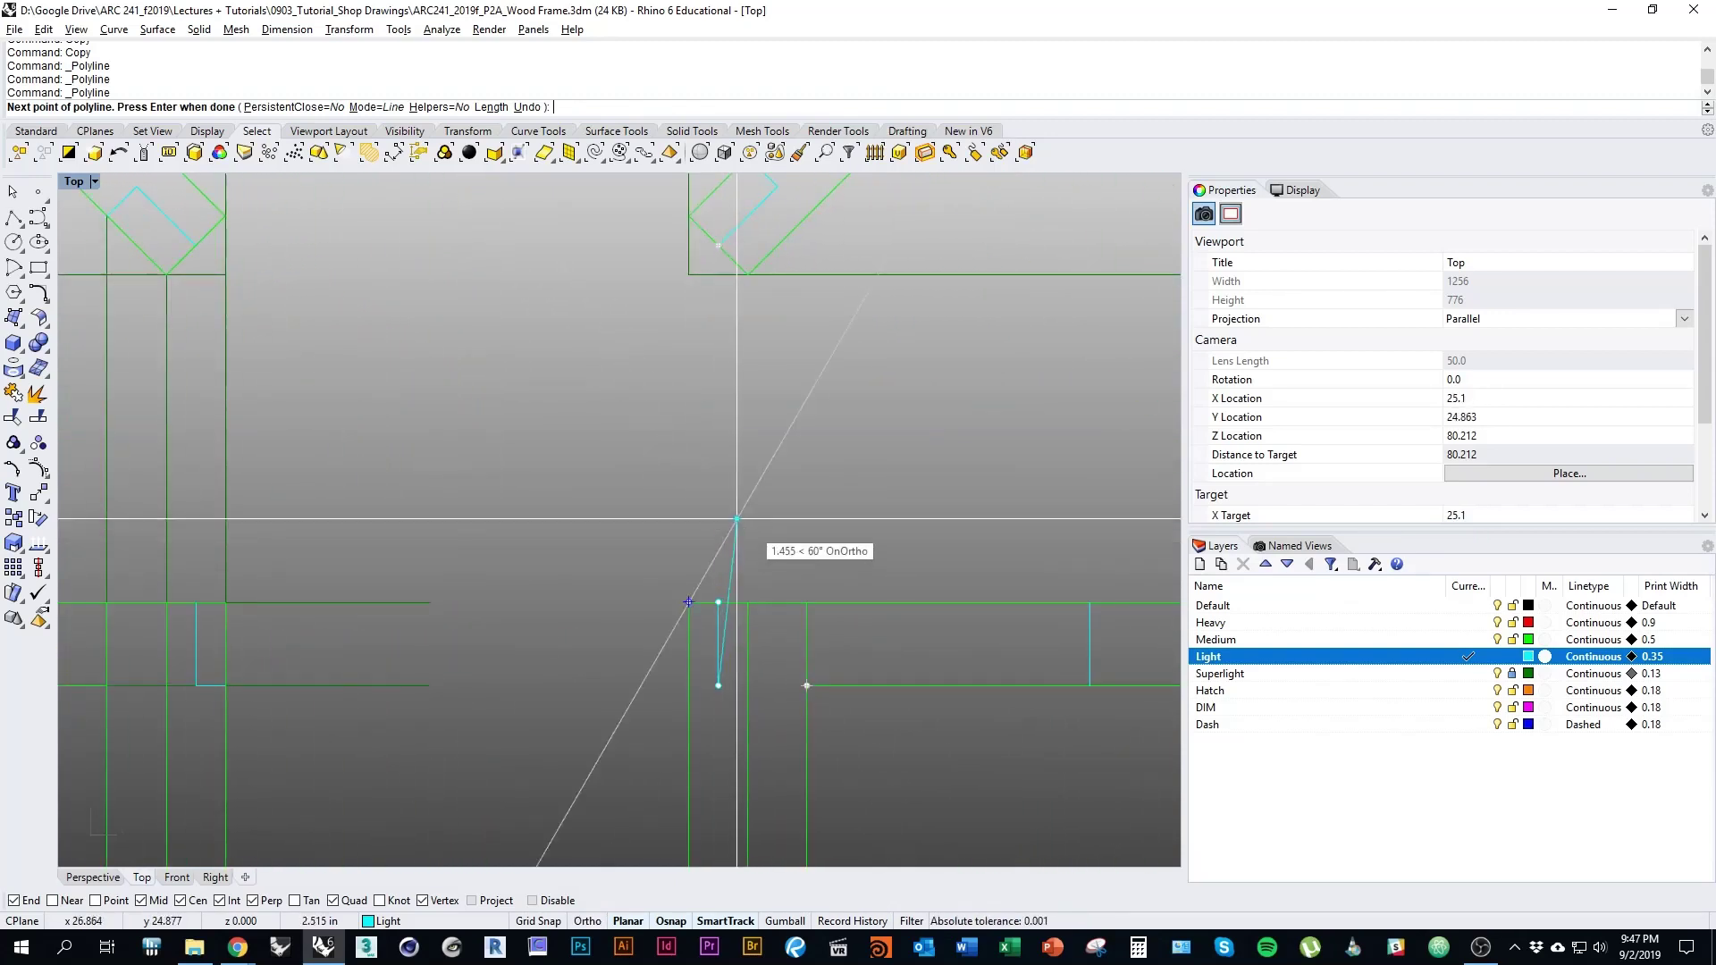
scroll(688, 602, "down", 2)
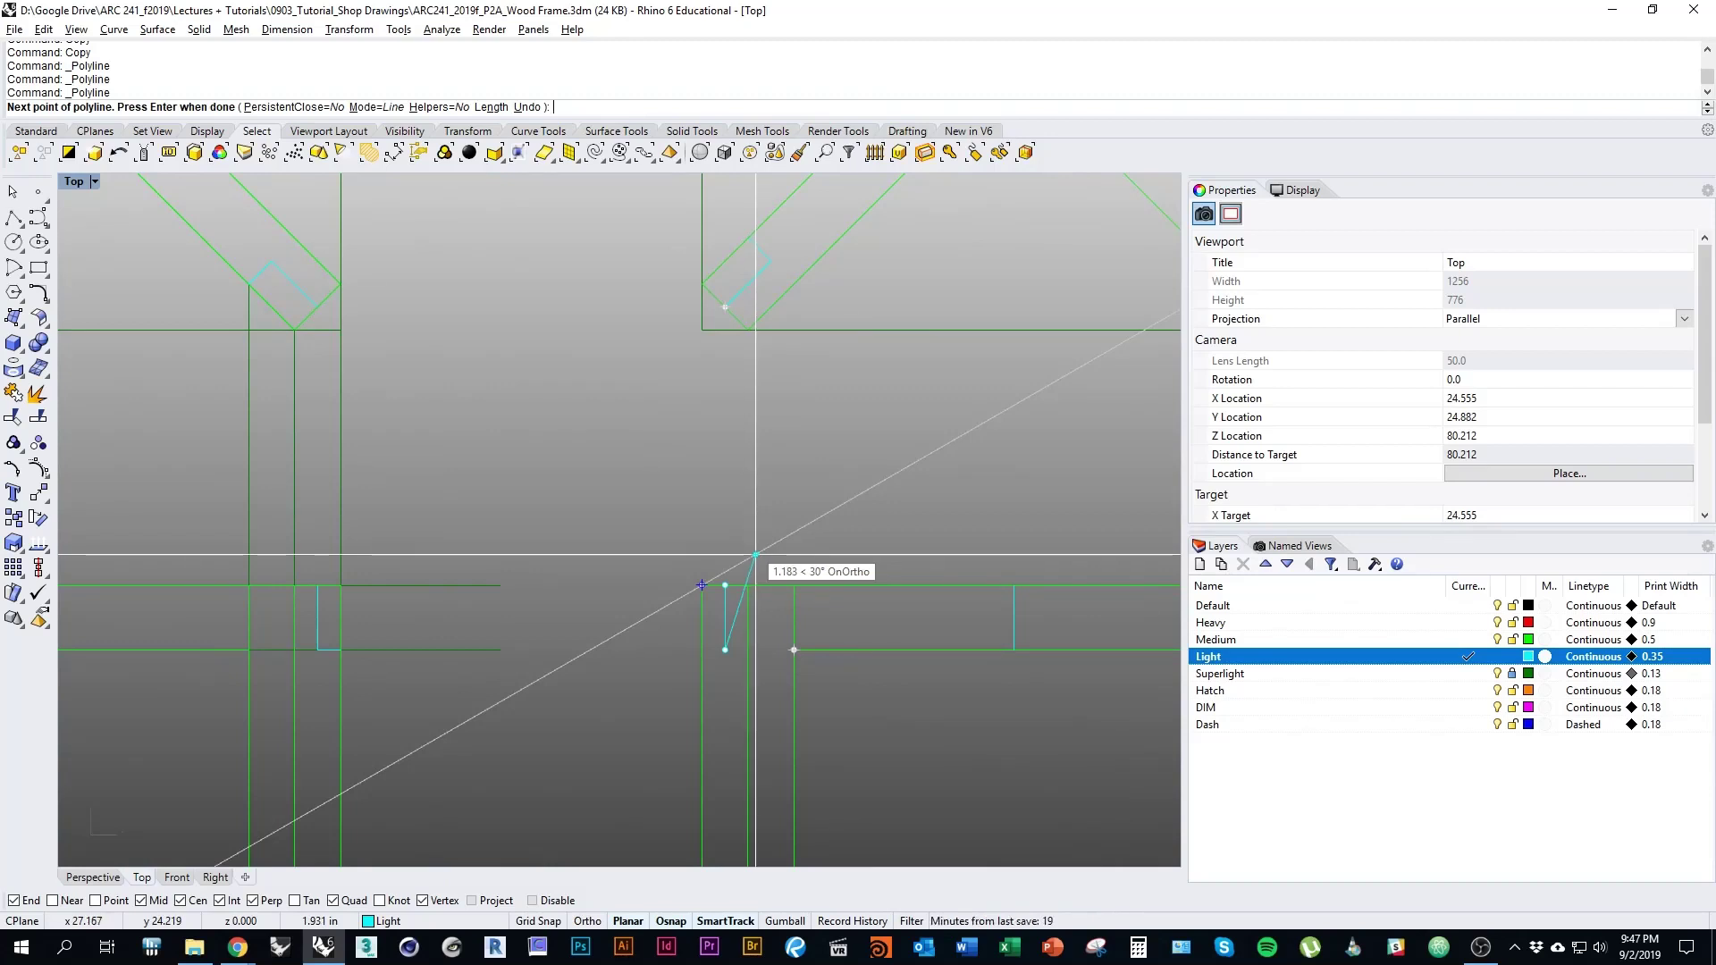
left_click(747, 650)
key("Return")
Draw an L-shaped joint polyline at the copied elevation's upper right corner, down from the brace joint's projected point and across to the post's outer edge
scroll(853, 562, "down", 4)
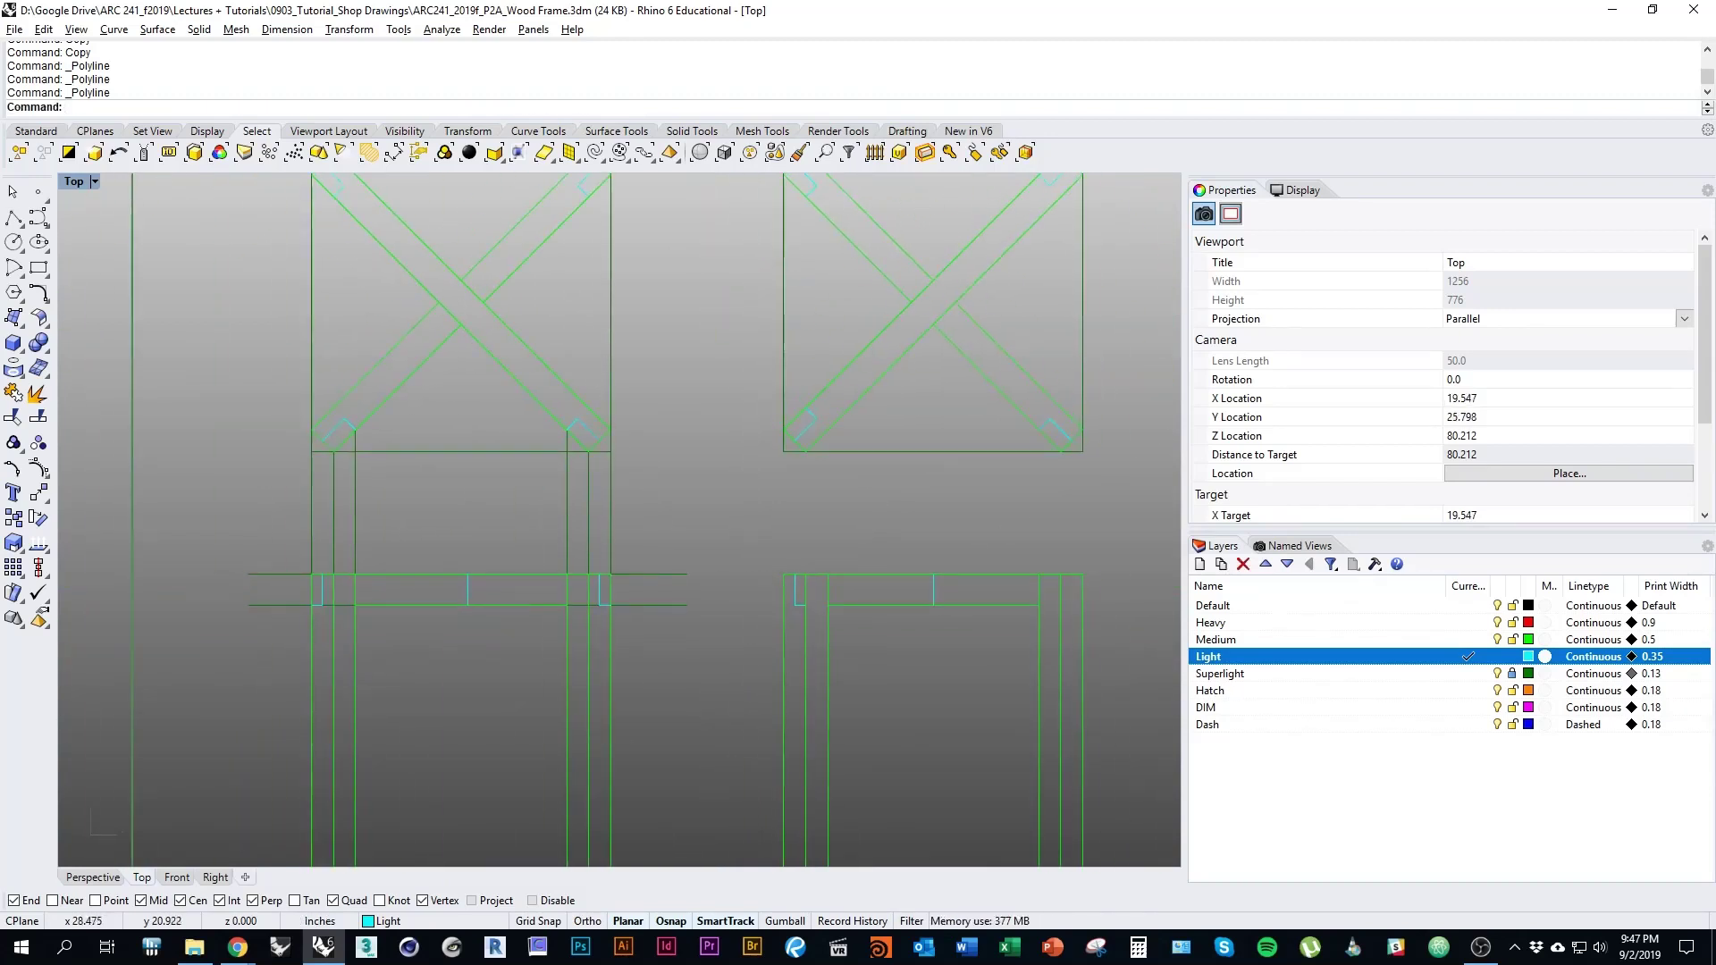
scroll(841, 632, "up", 2)
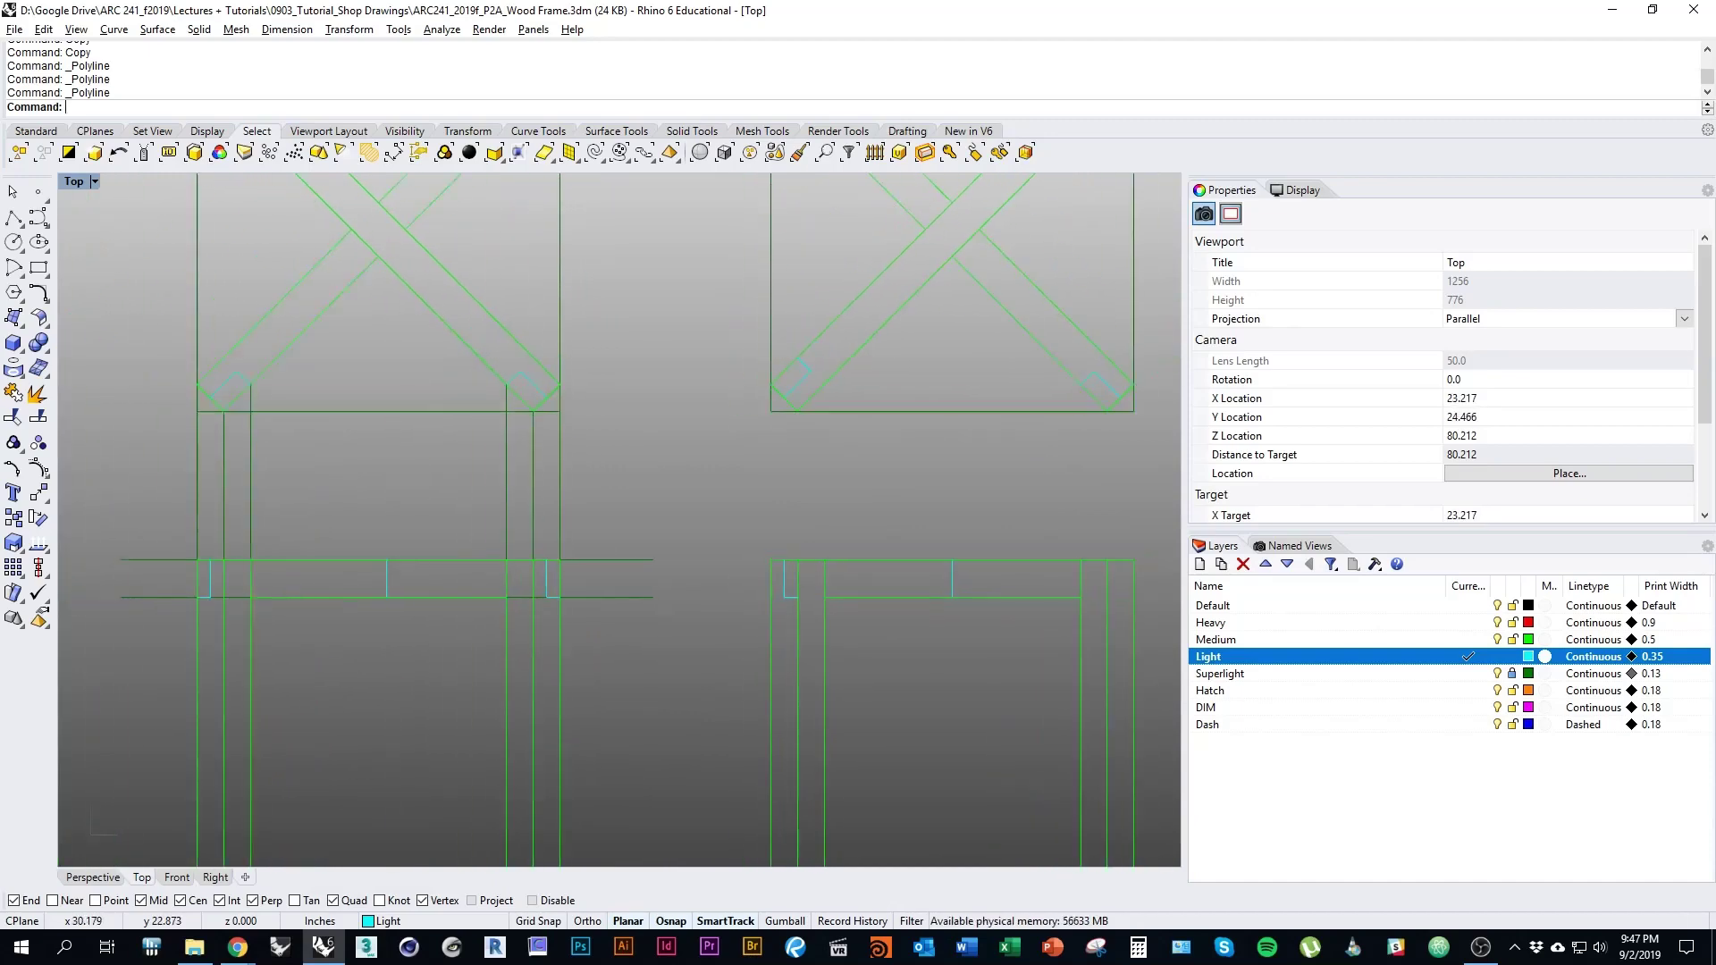
scroll(912, 581, "down", 1)
mouse_move(982, 748)
right_mouse_down()
mouse_move(924, 745)
mouse_move(933, 580)
mouse_move(872, 734)
right_mouse_up()
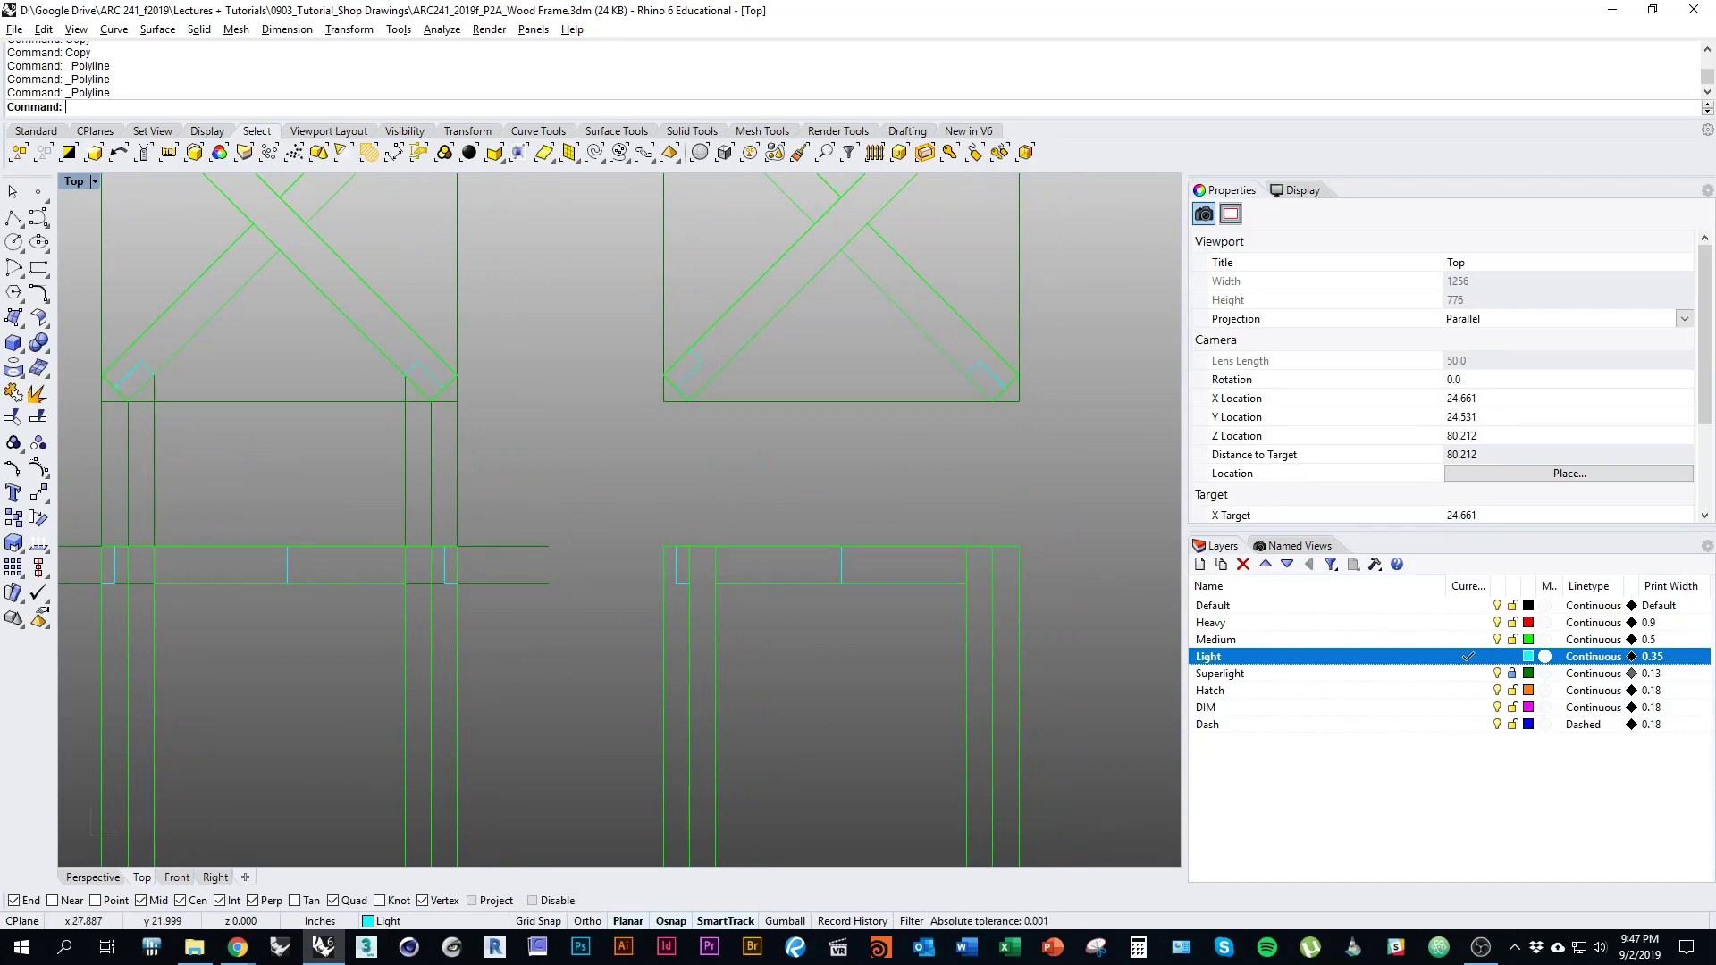
right_click_drag(981, 465, 809, 400)
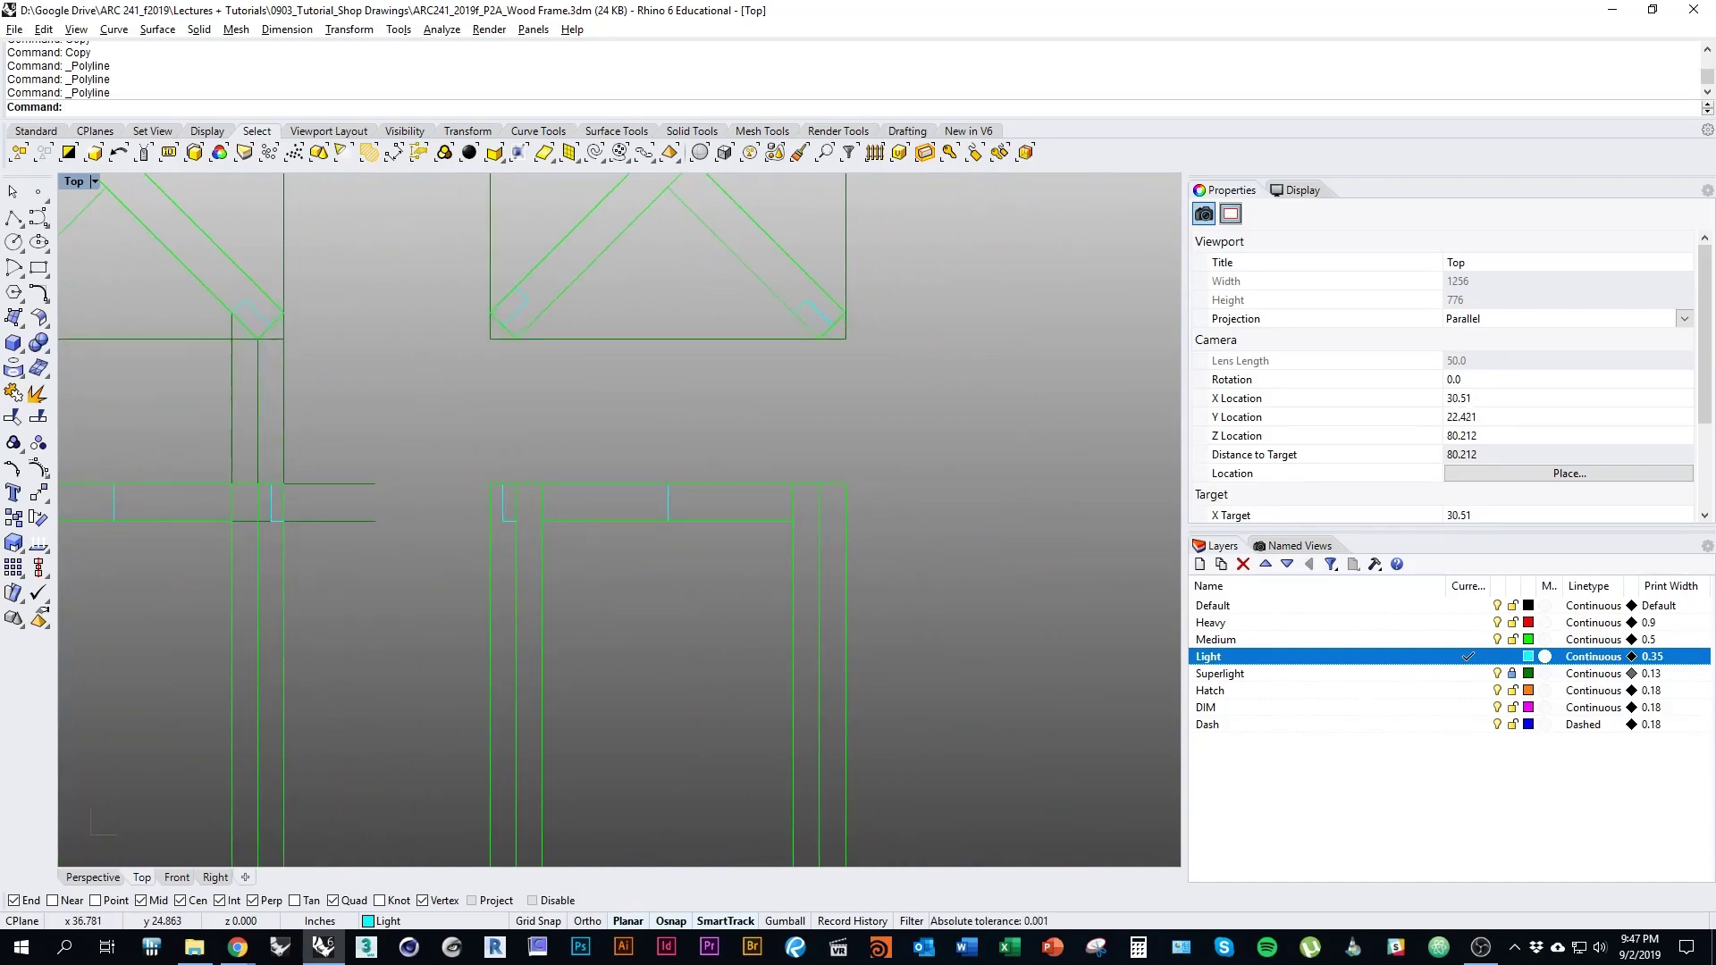
scroll(809, 399, "up", 1)
key("Return")
scroll(826, 384, "up", 4)
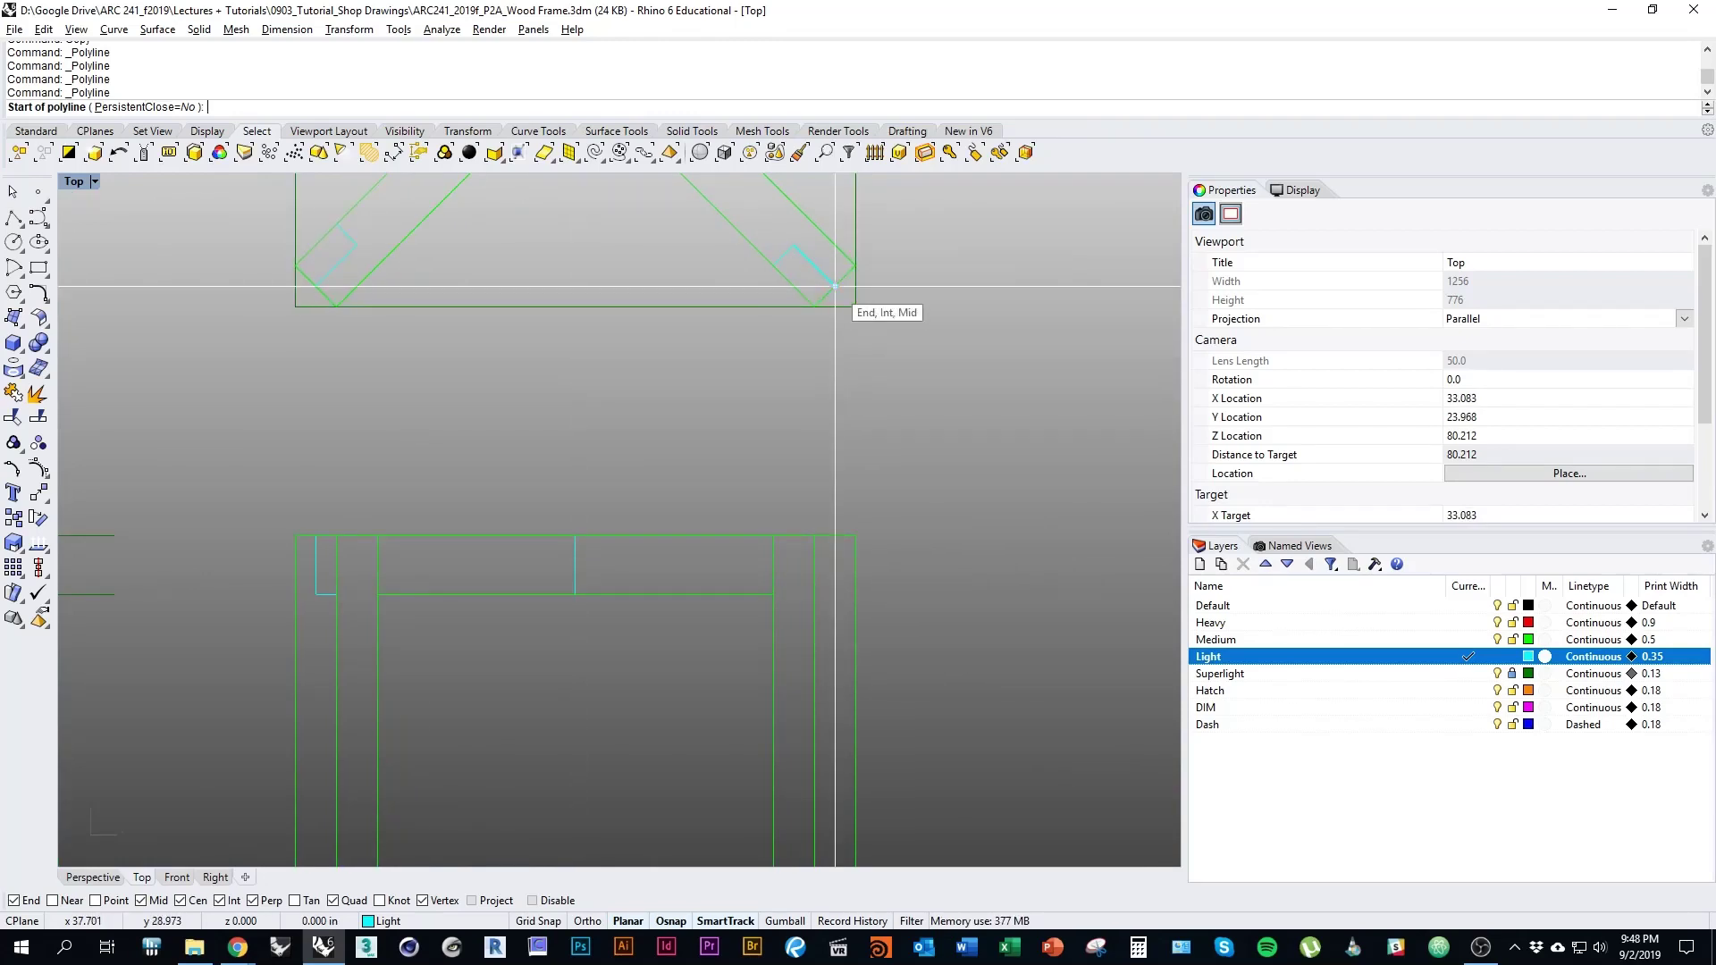
right_click_drag(835, 536, 836, 472)
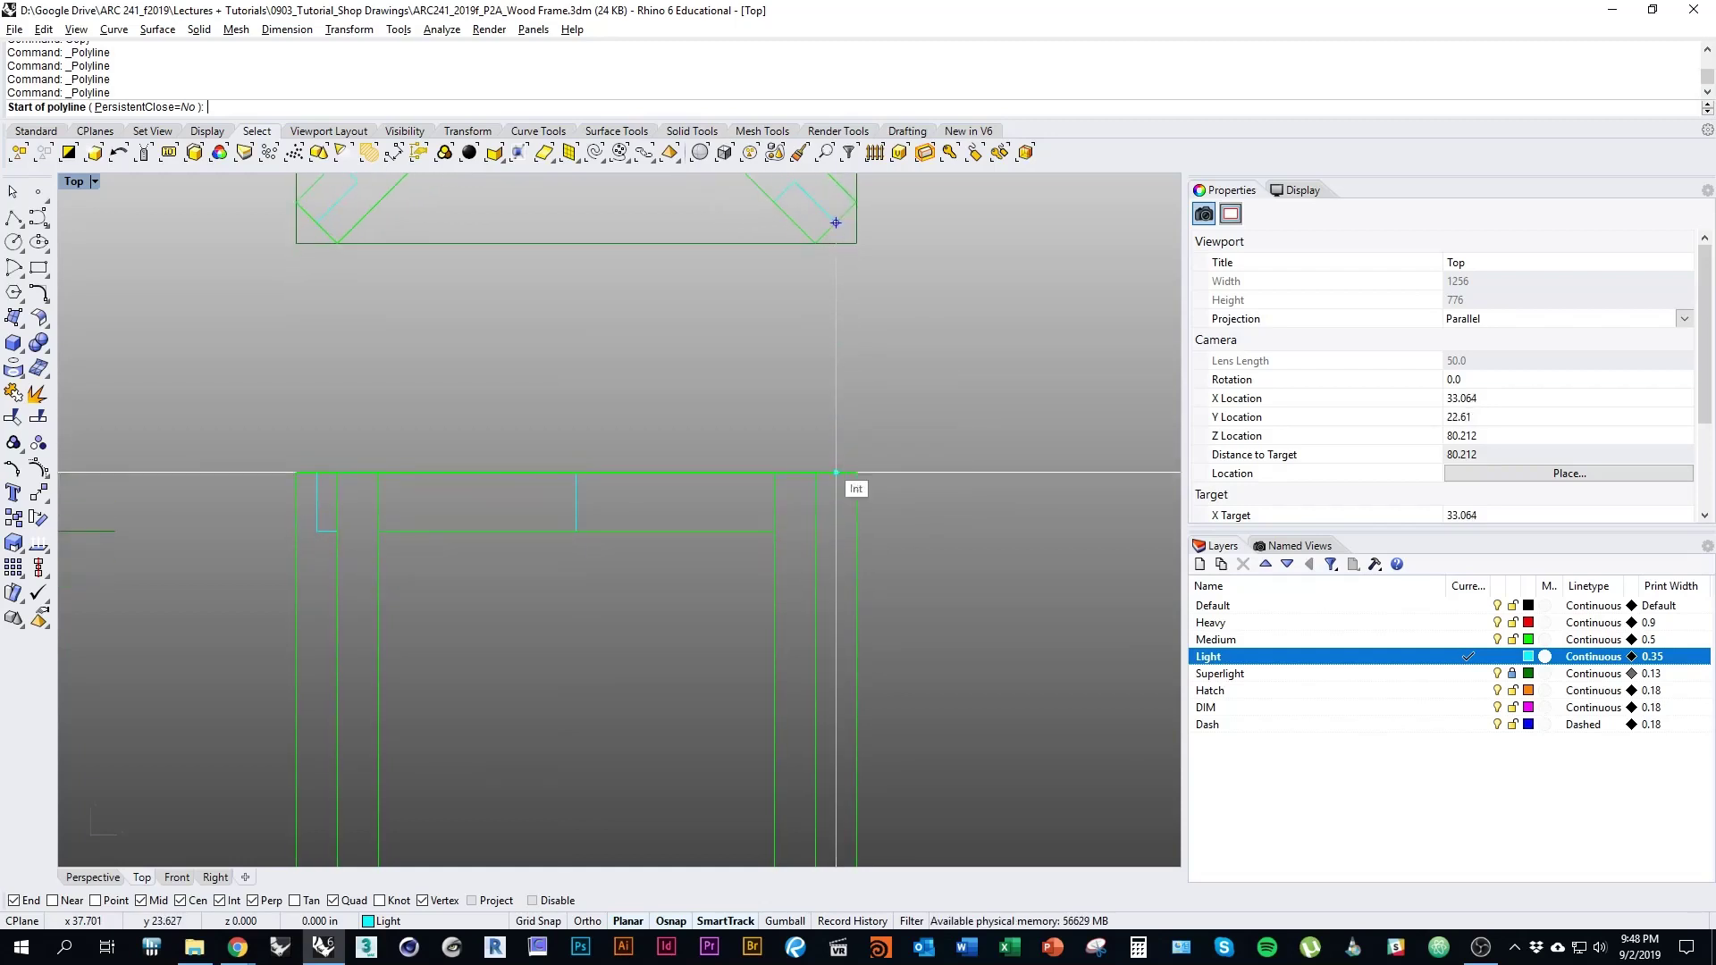
left_click(835, 471)
scroll(788, 518, "up", 3)
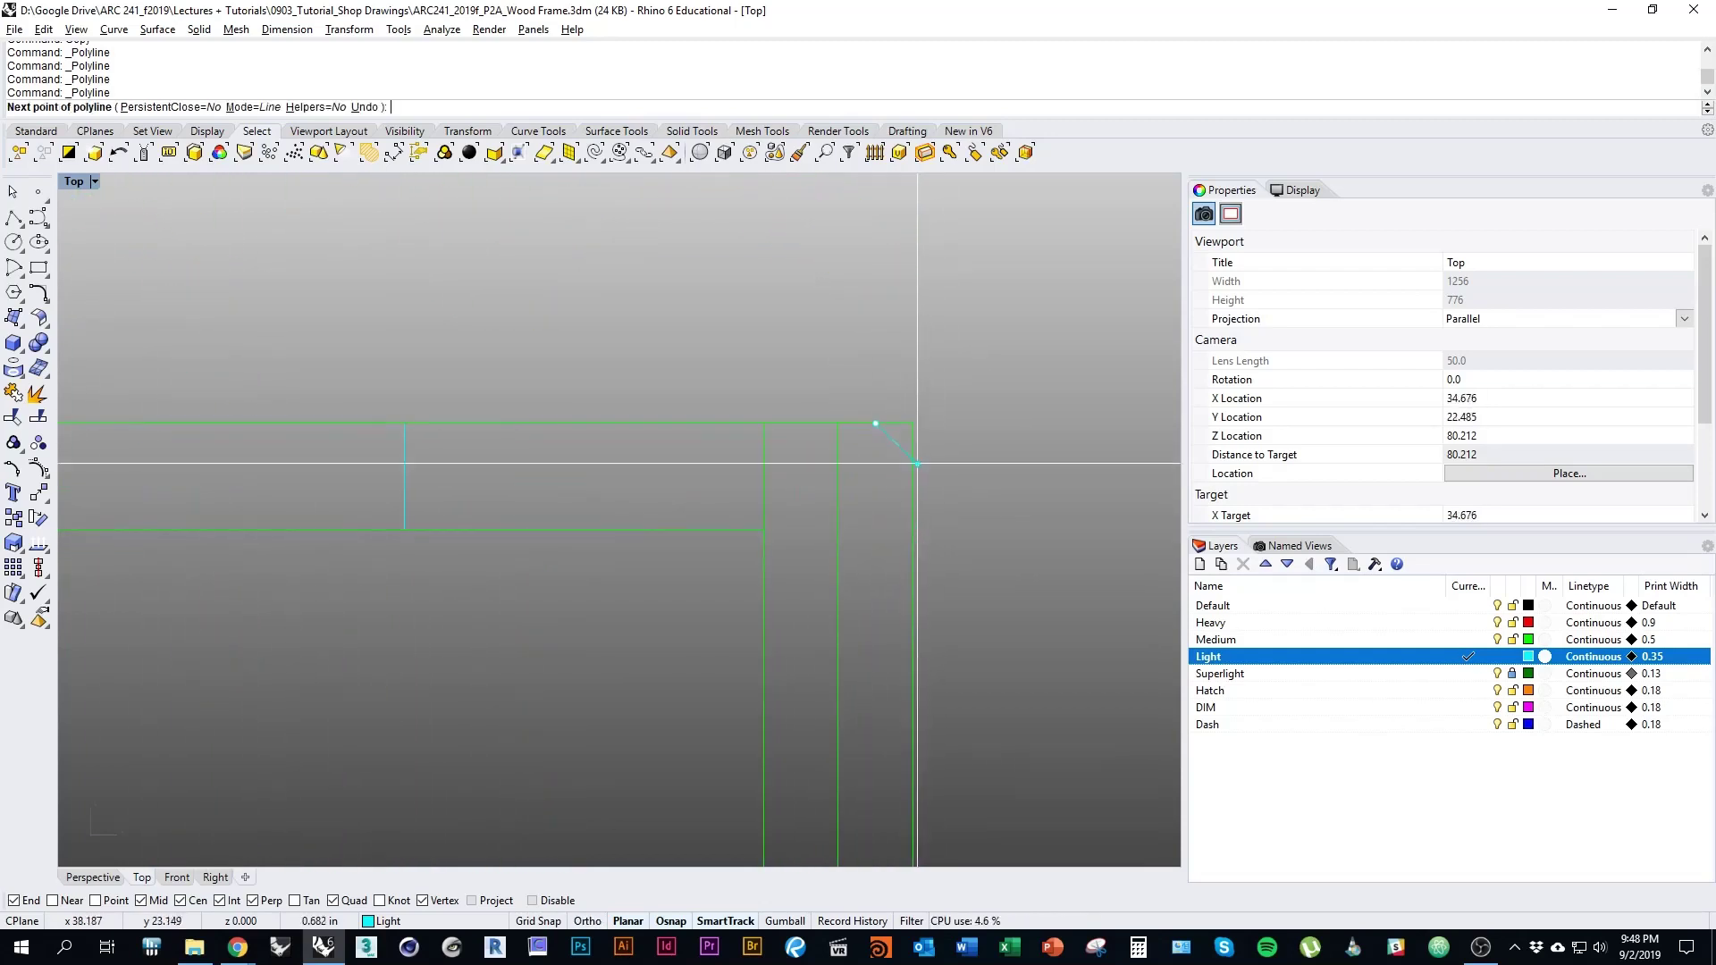
left_click(875, 529)
left_click(913, 528)
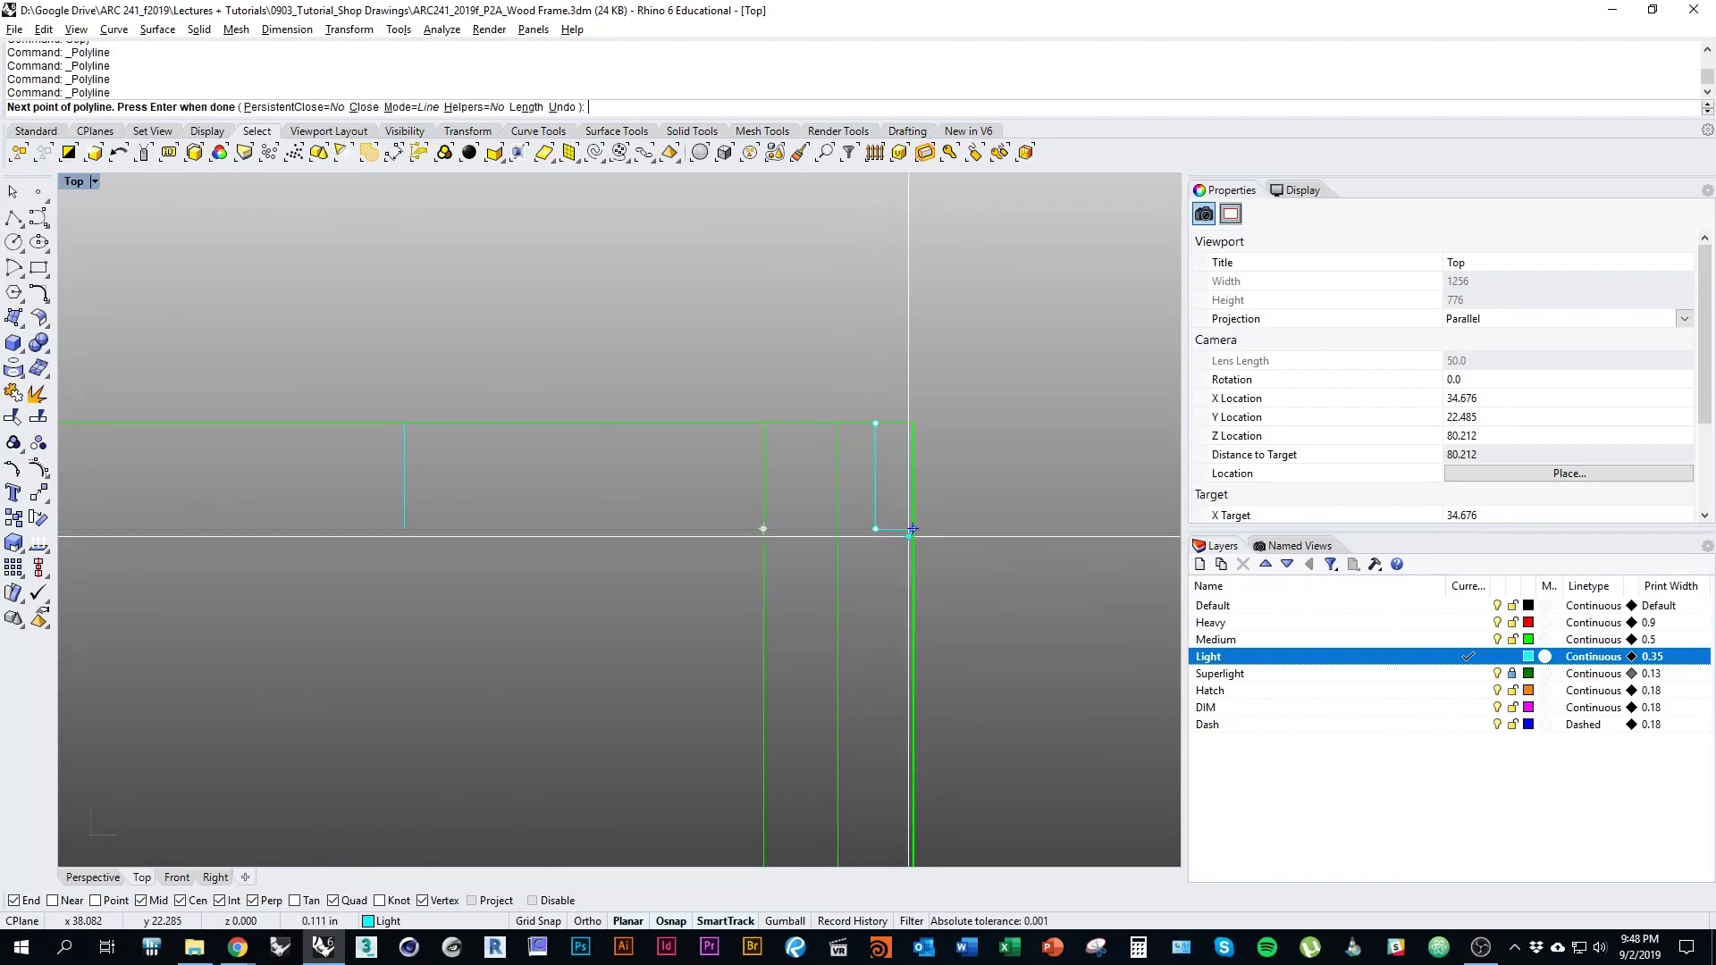
scroll(912, 528, "down", 5)
key("Return")
scroll(754, 634, "down", 2)
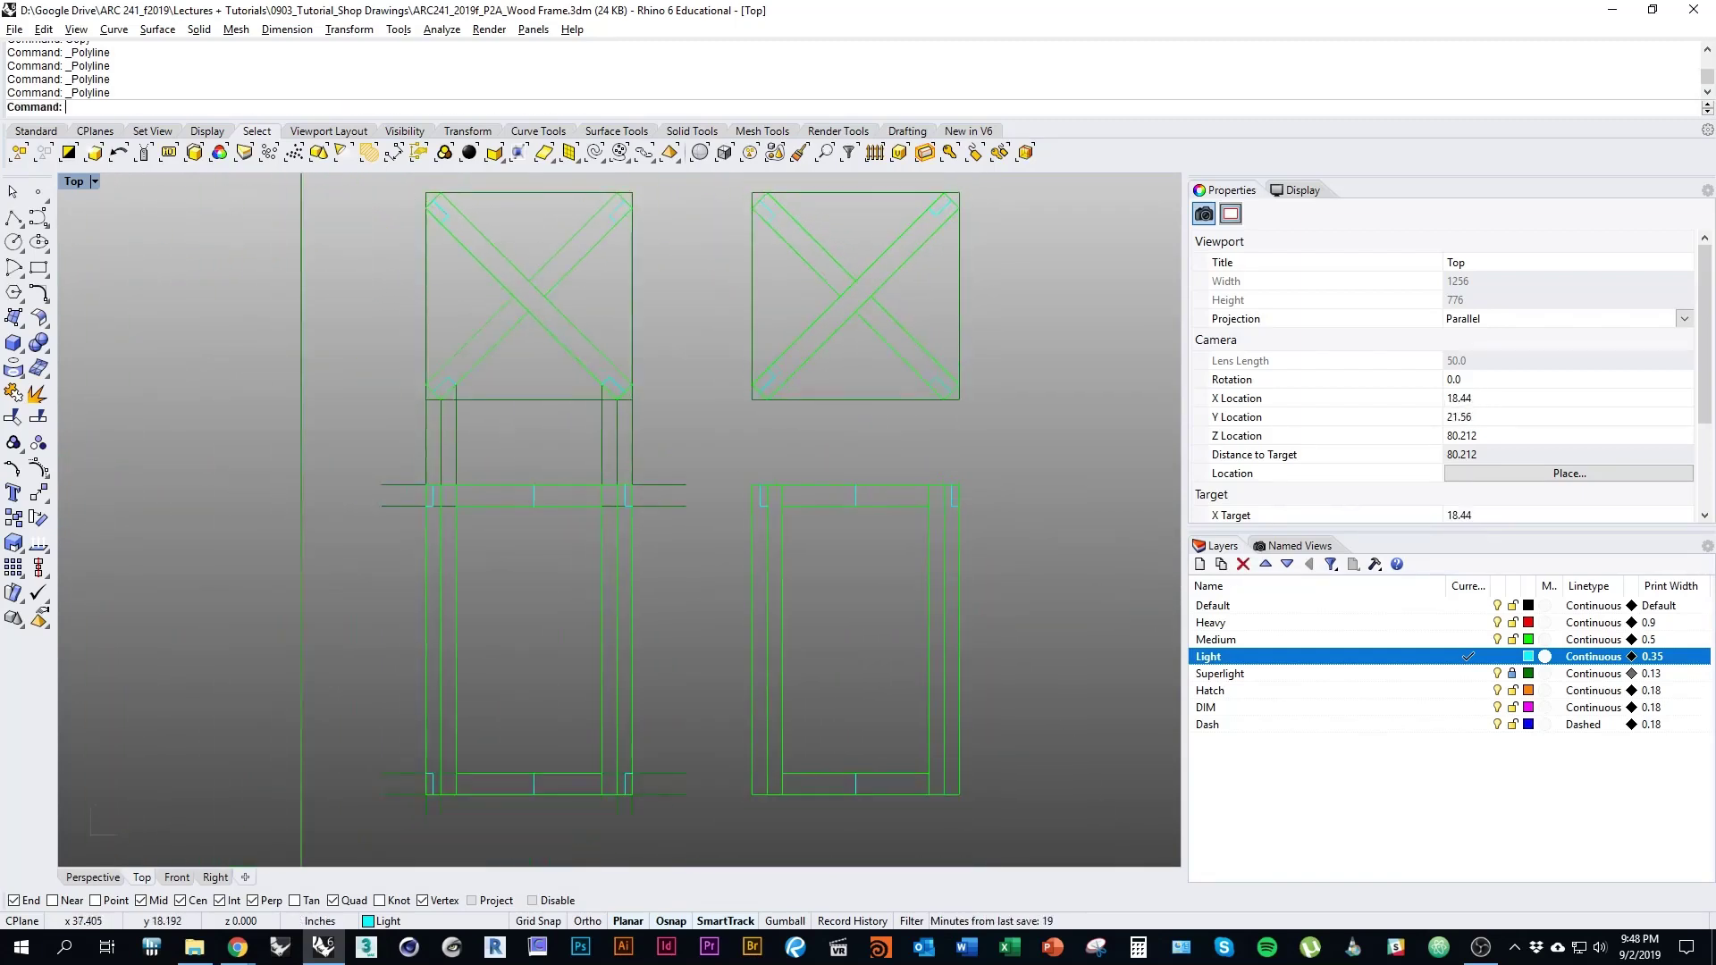
right_click_drag(739, 547, 771, 554)
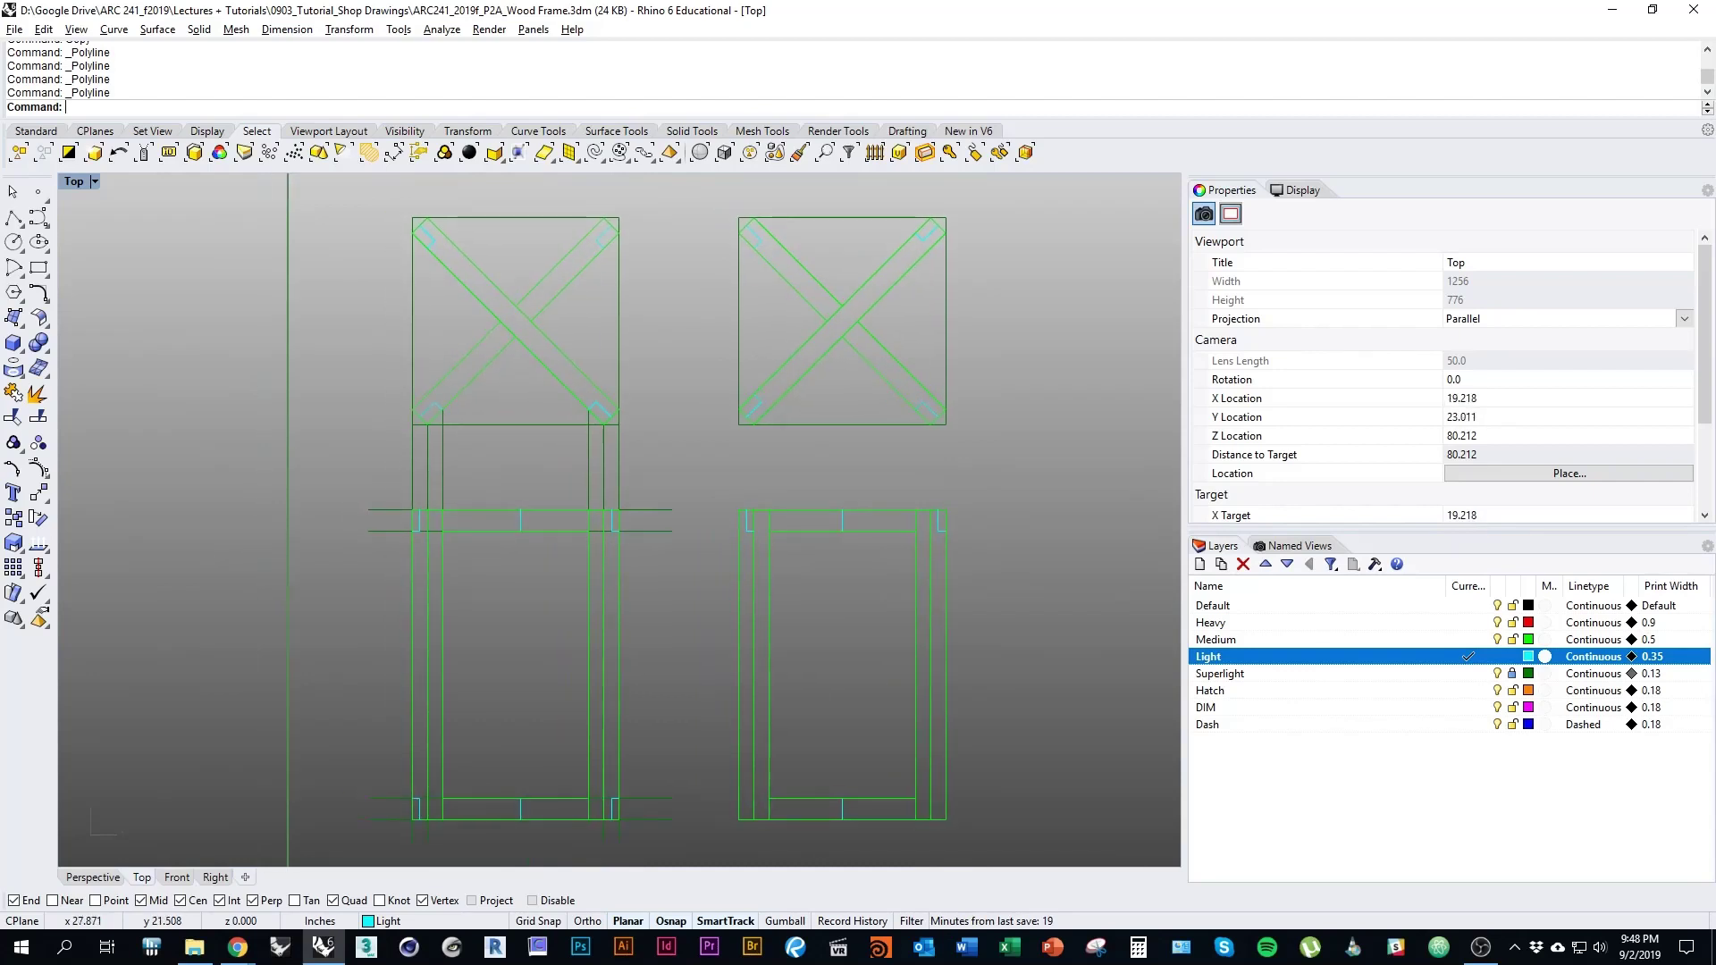
Mirror both upper L-shaped joint lines of the copied elevation to its bottom rail about the horizontal line through the posts' midpoints
scroll(434, 554, "up", 4)
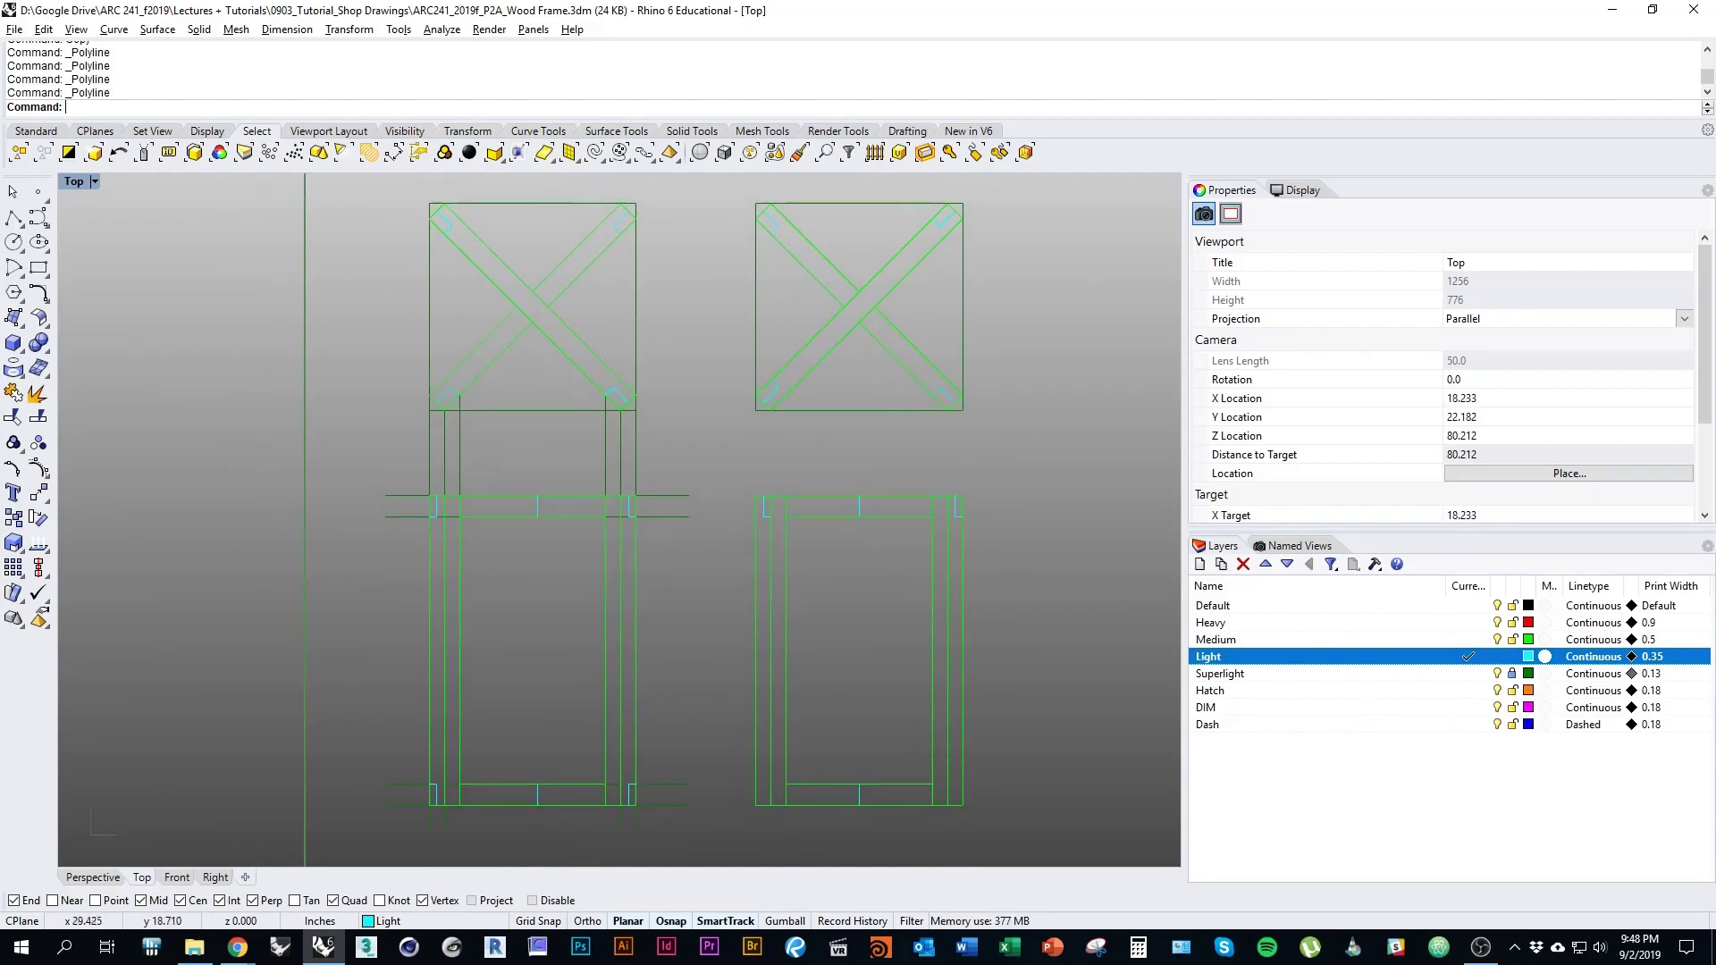
left_click(398, 466)
left_click(889, 469, "shift")
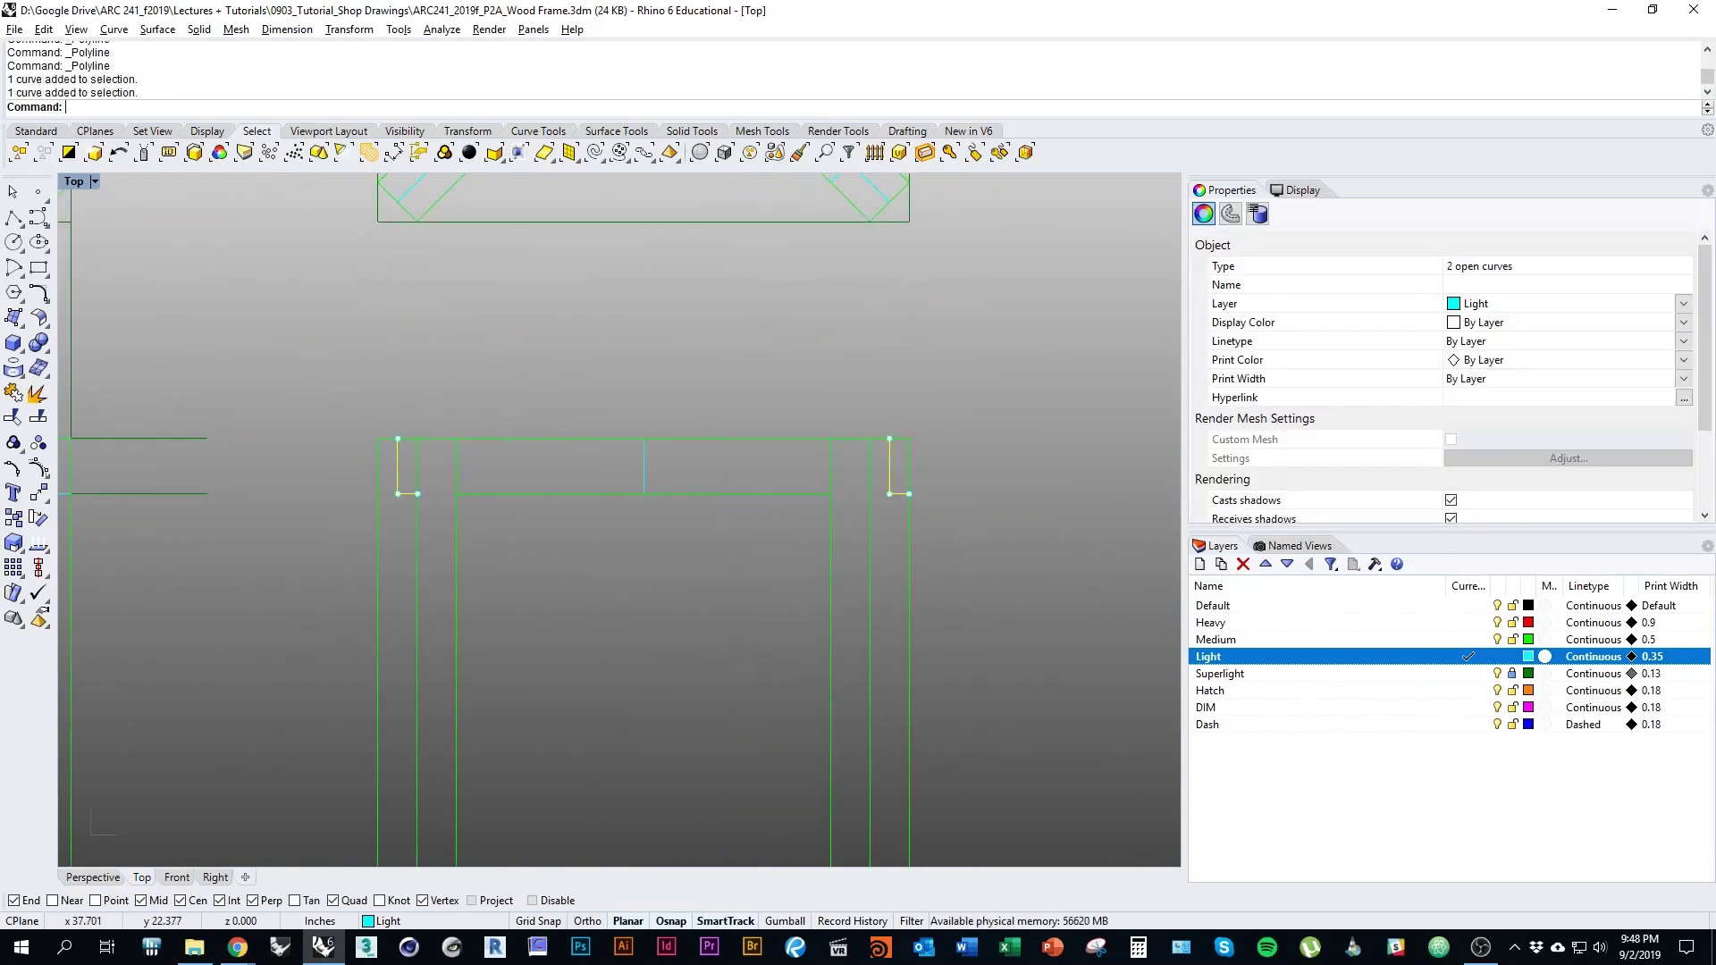
right_click_drag(894, 486, 942, 403)
key("Return")
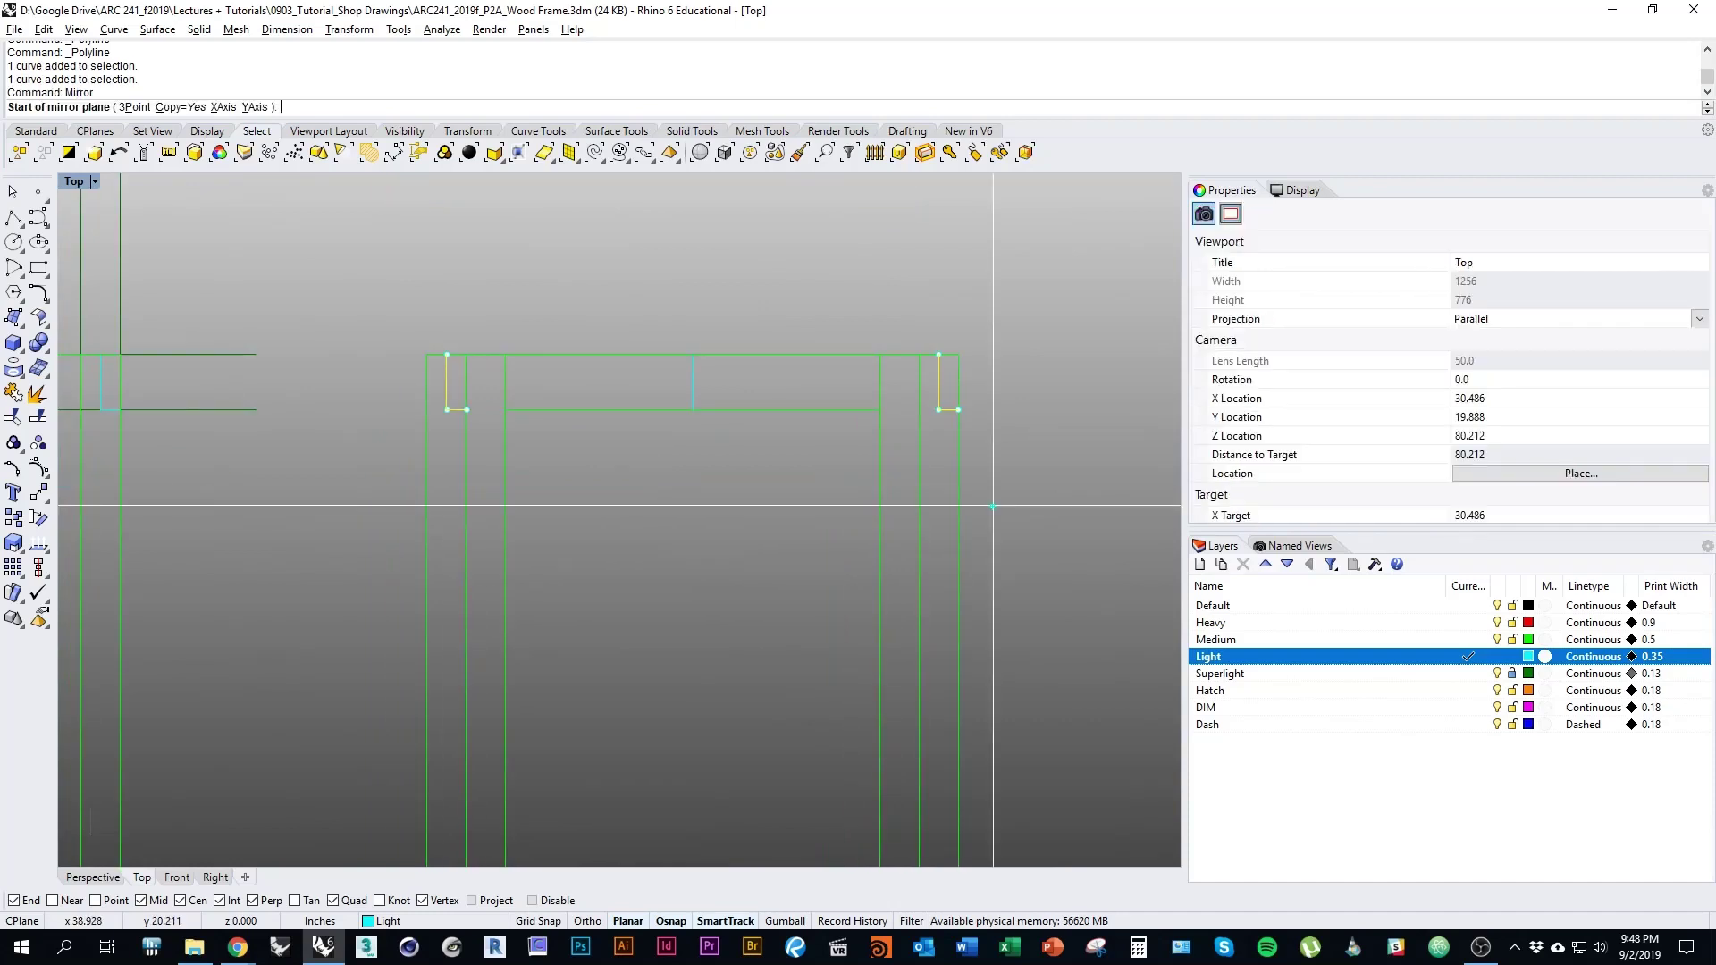
scroll(797, 410, "down", 5)
left_click(839, 582)
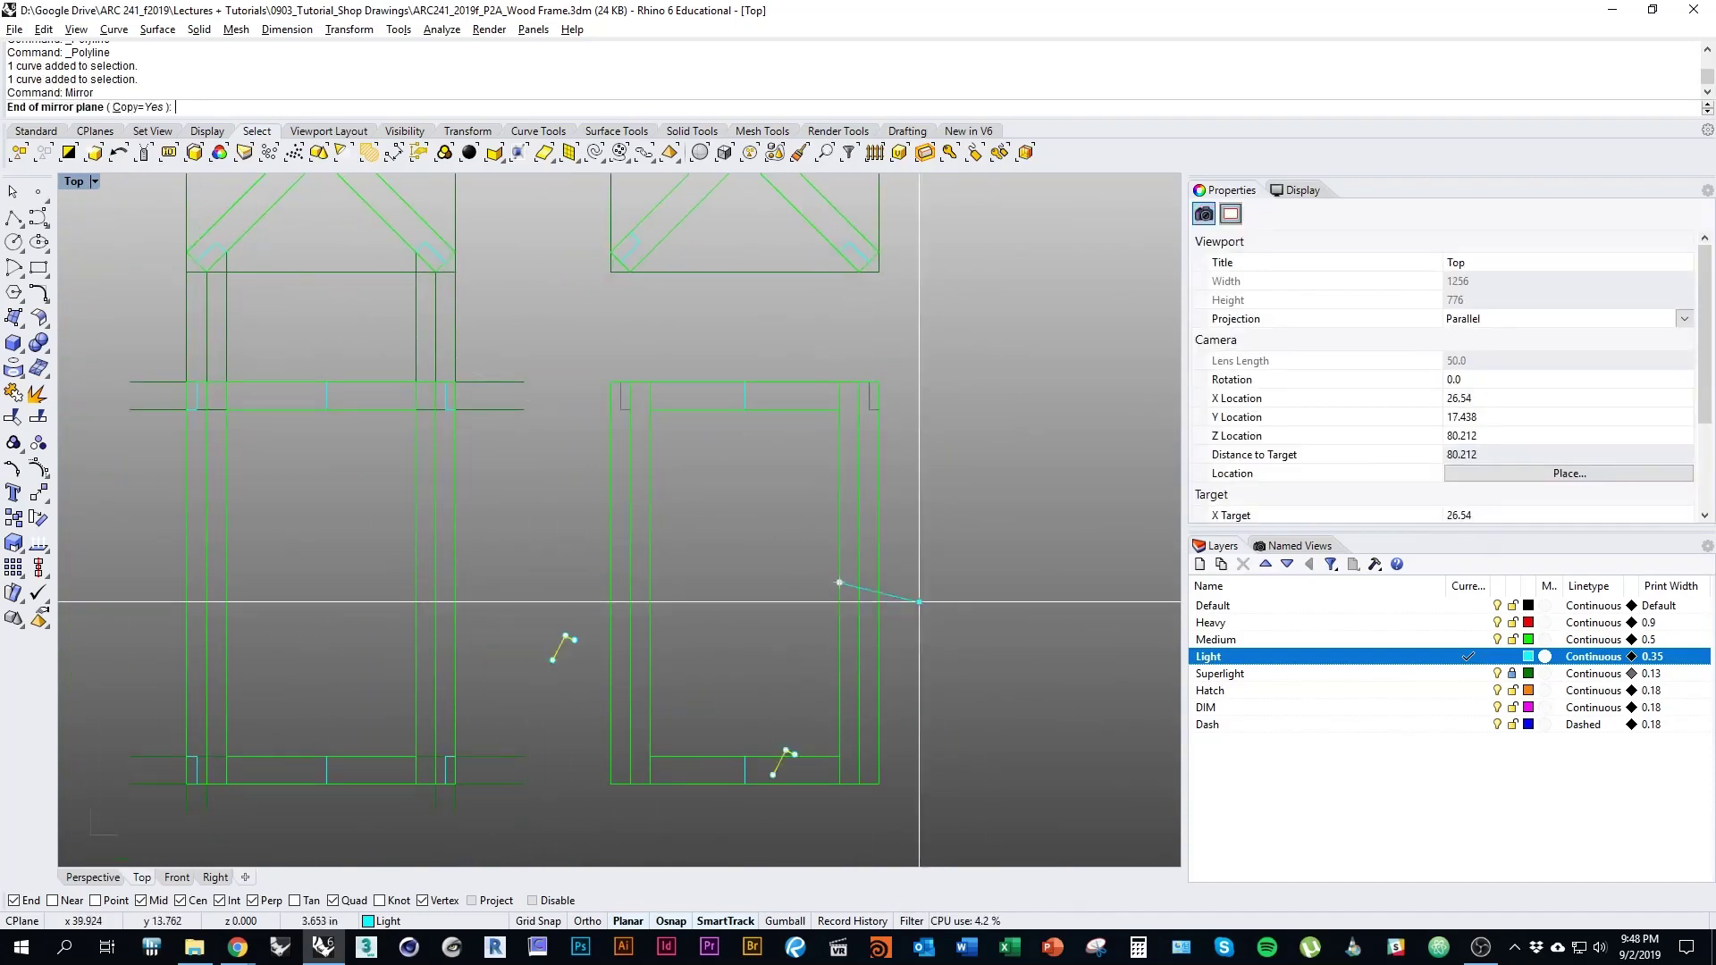
left_click(1004, 583)
key("Escape")
right_click_drag(966, 718, 990, 712)
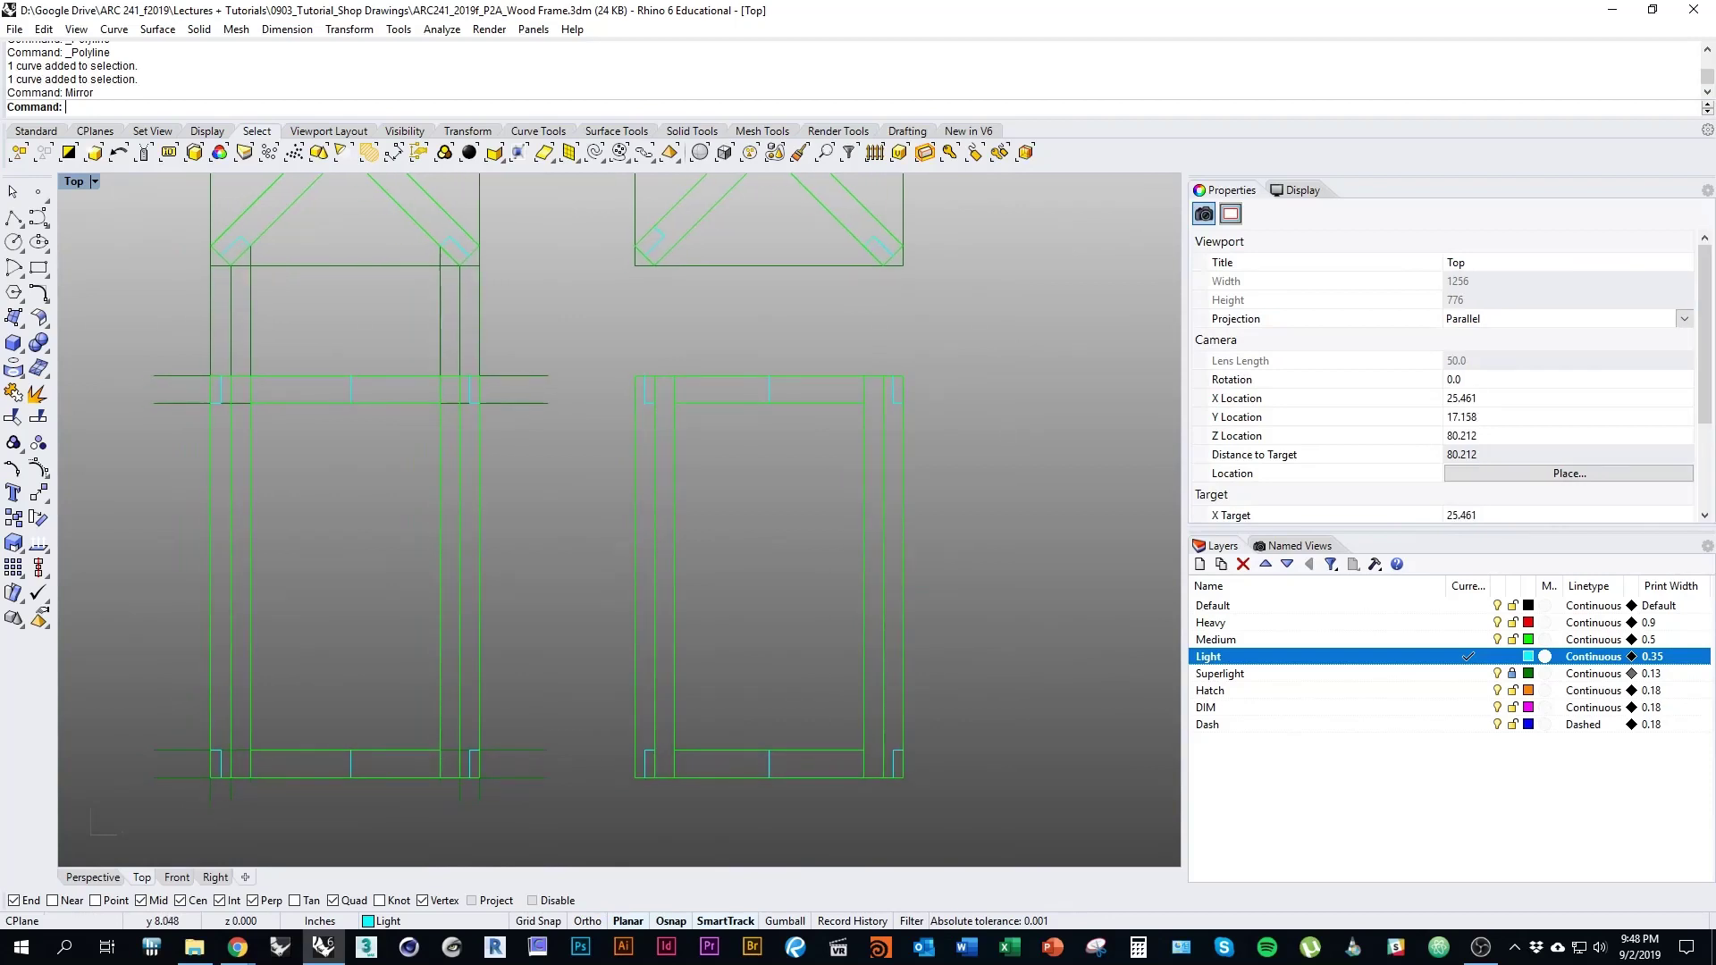
mouse_move(990, 610)
right_mouse_down()
mouse_move(1016, 646)
mouse_move(983, 630)
right_mouse_up()
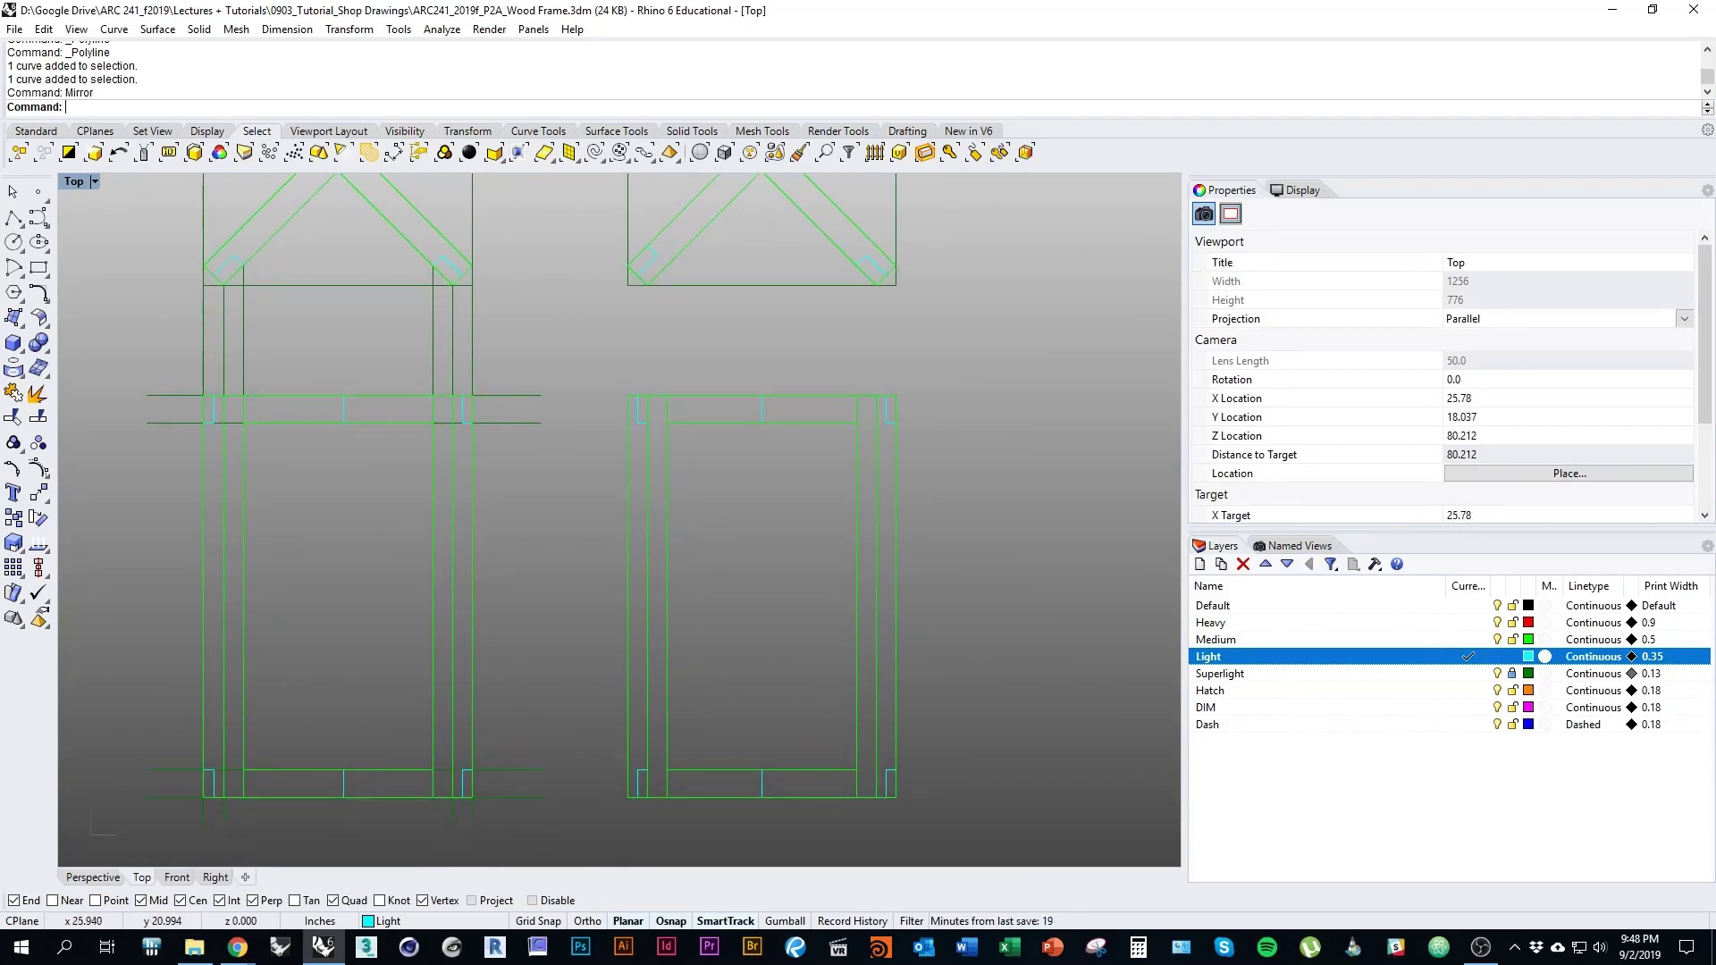
Trim the ends of the copied elevation's left post inner line where they cross the top and bottom rails, using the rails' inner edges as cutters
scroll(673, 392, "up", 5)
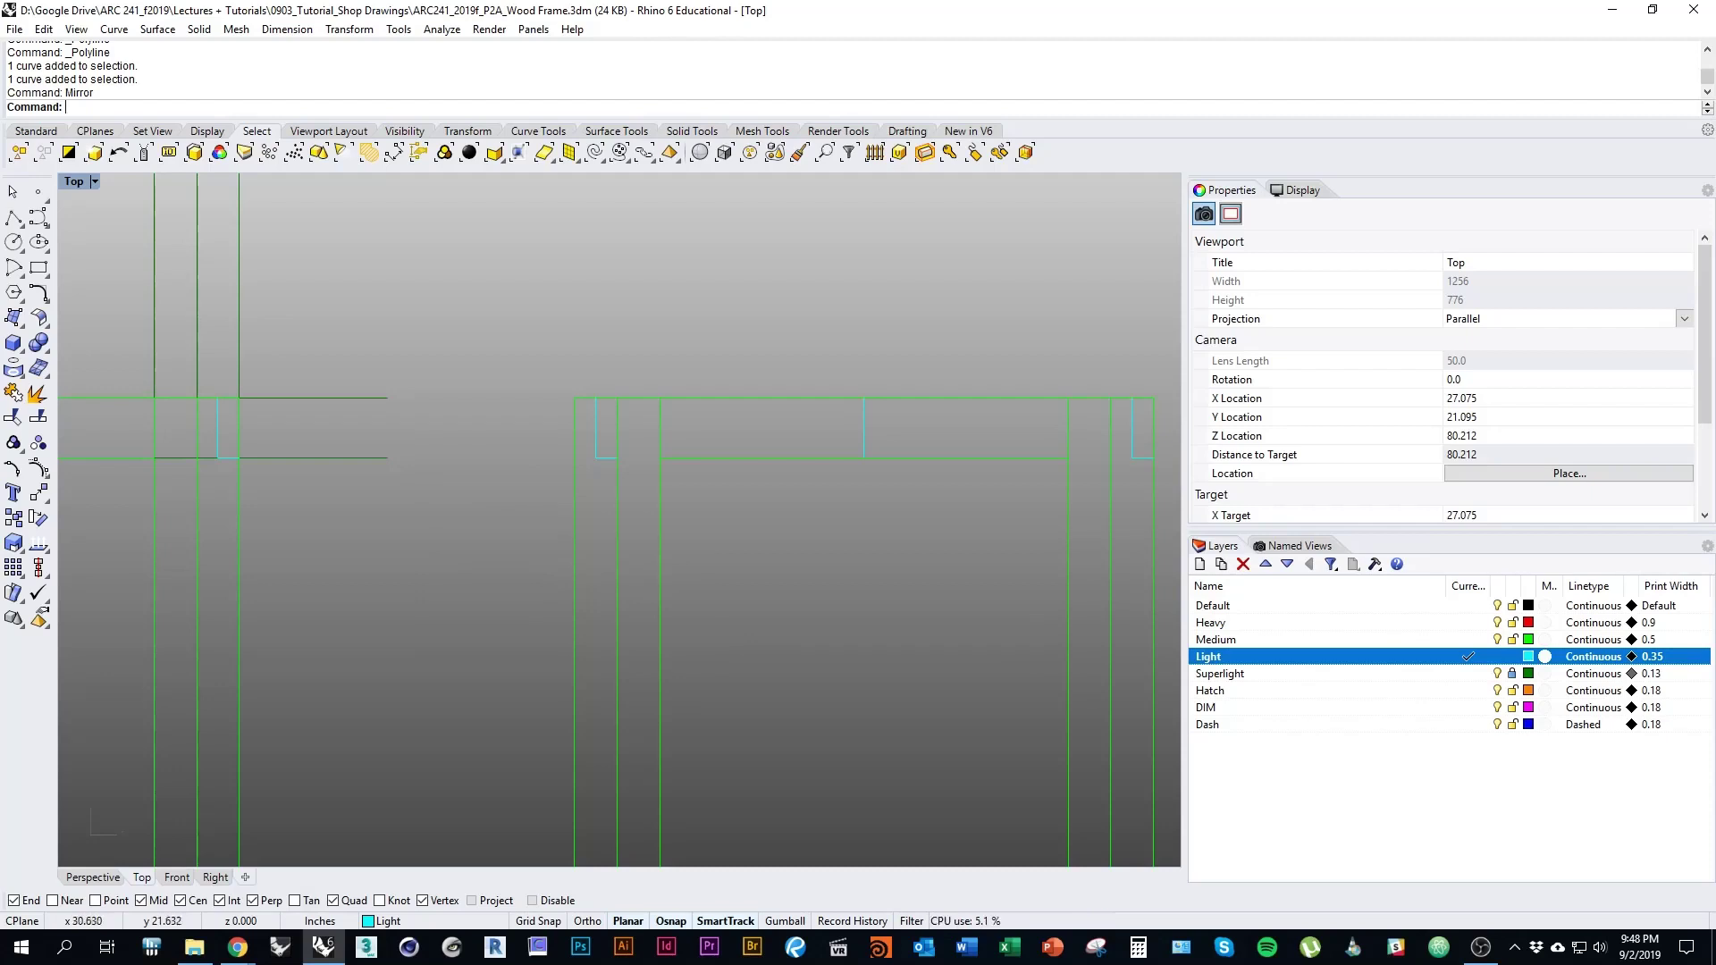
right_click_drag(745, 497, 815, 475)
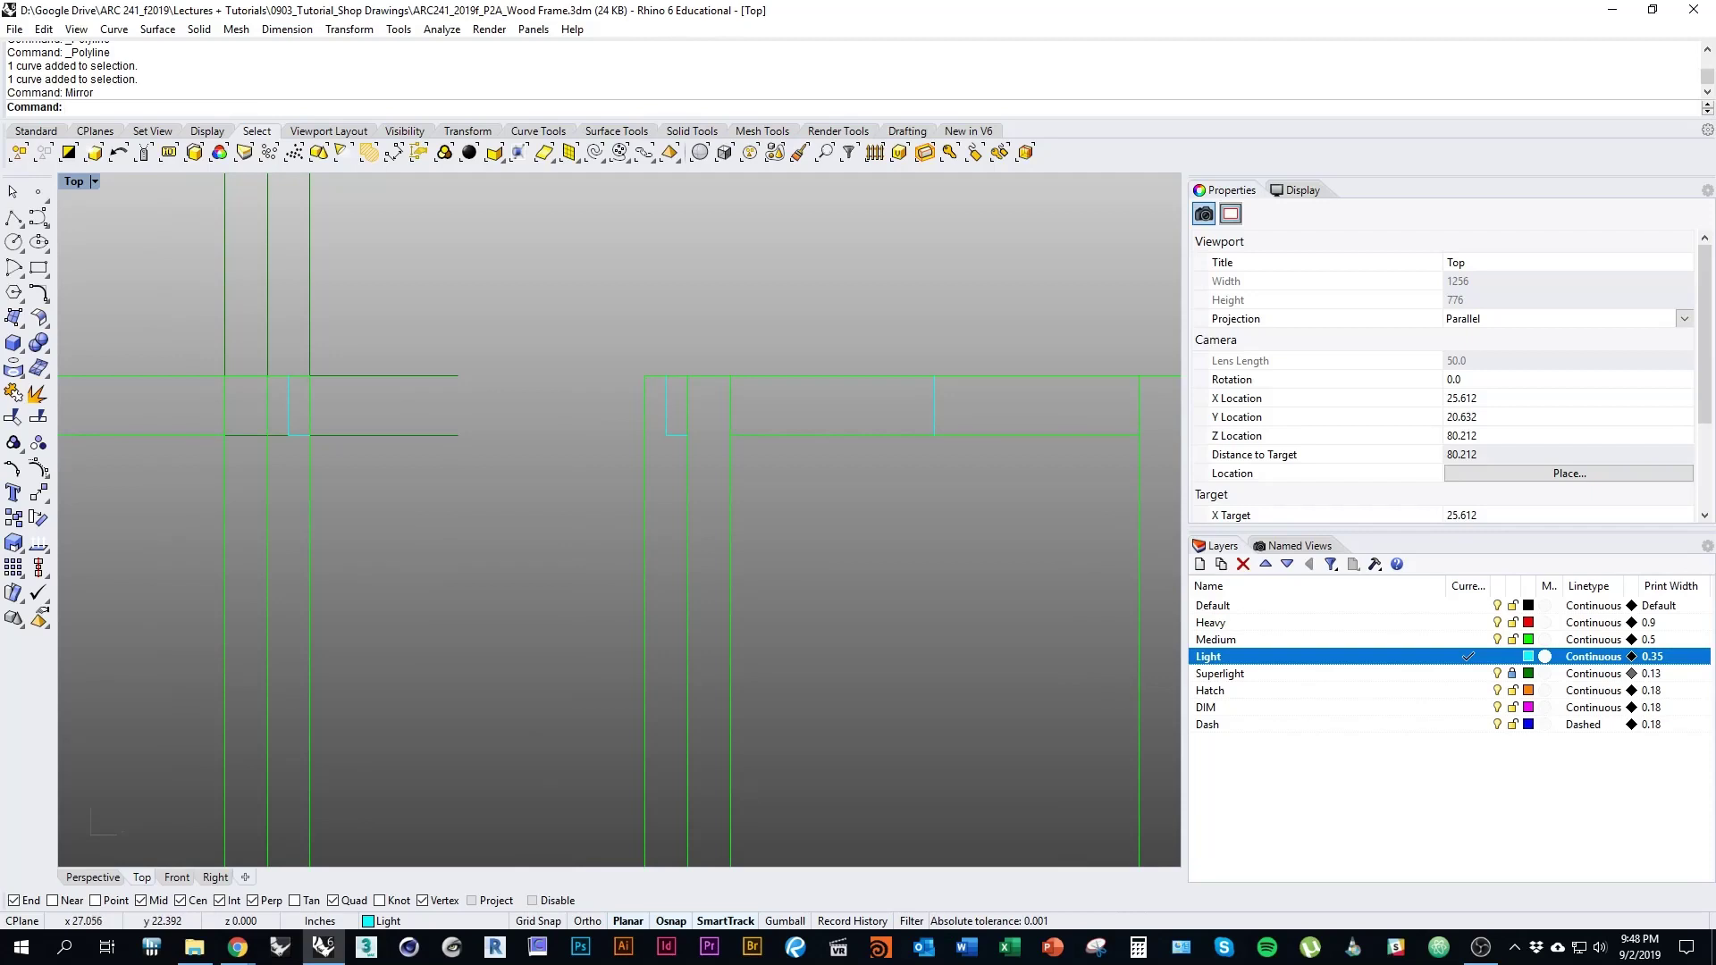
right_click_drag(795, 438, 746, 417)
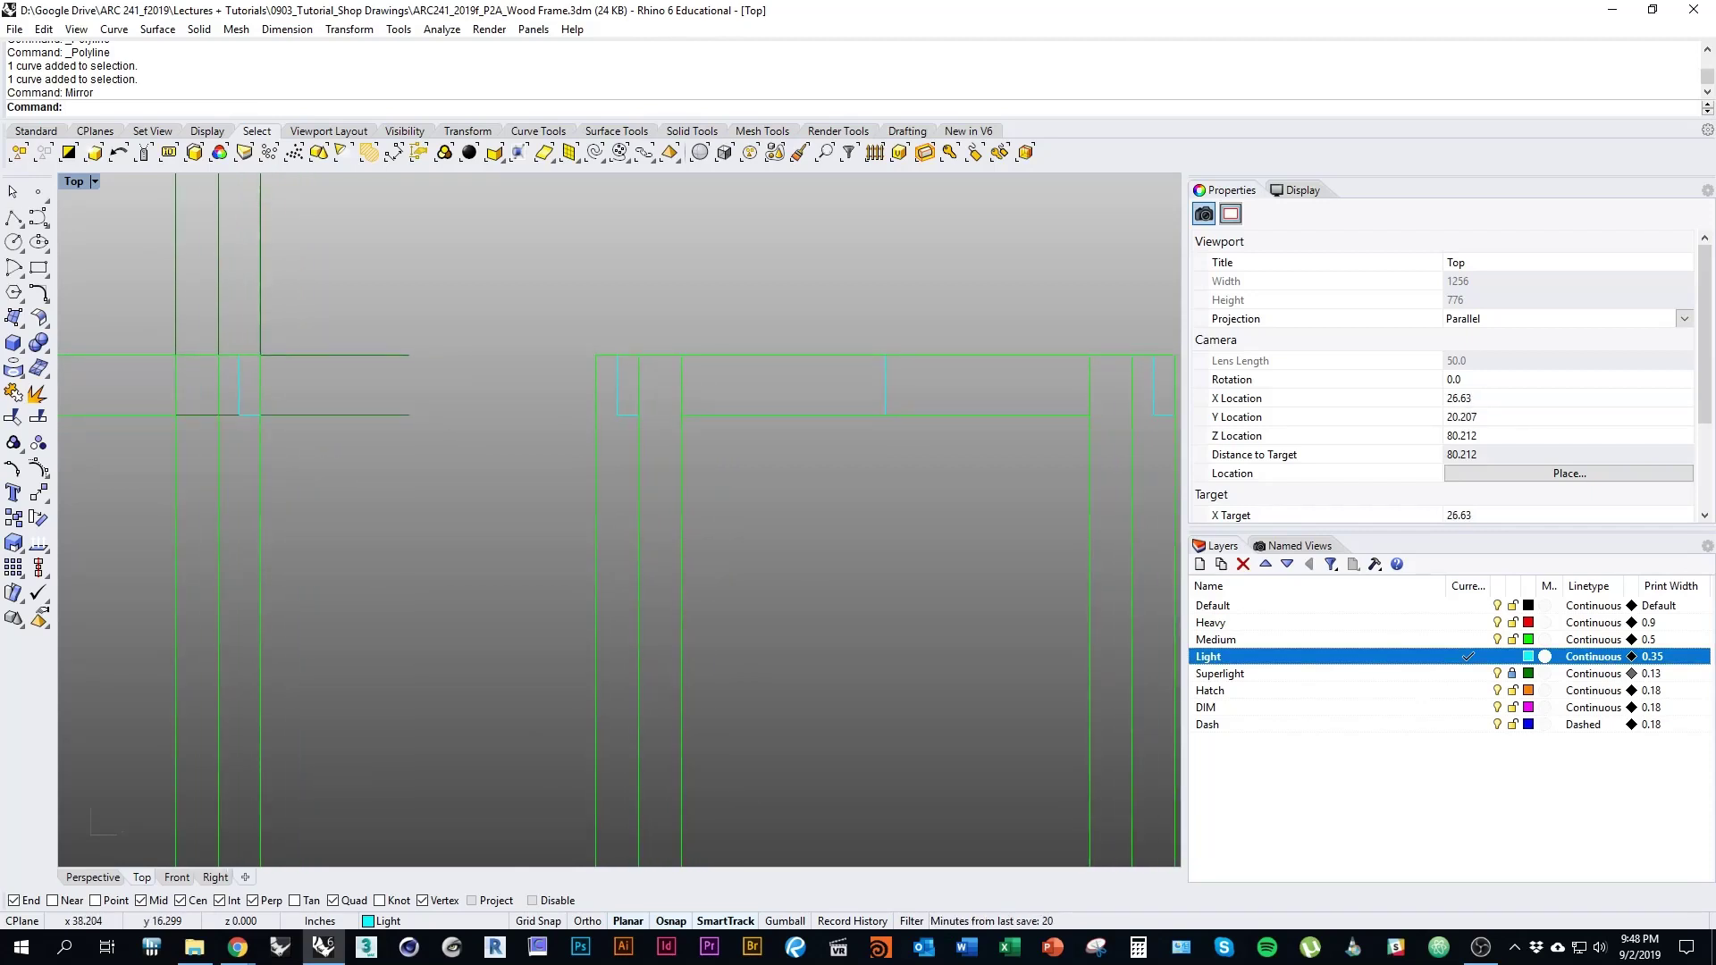
left_click(681, 537)
scroll(672, 223, "down", 3)
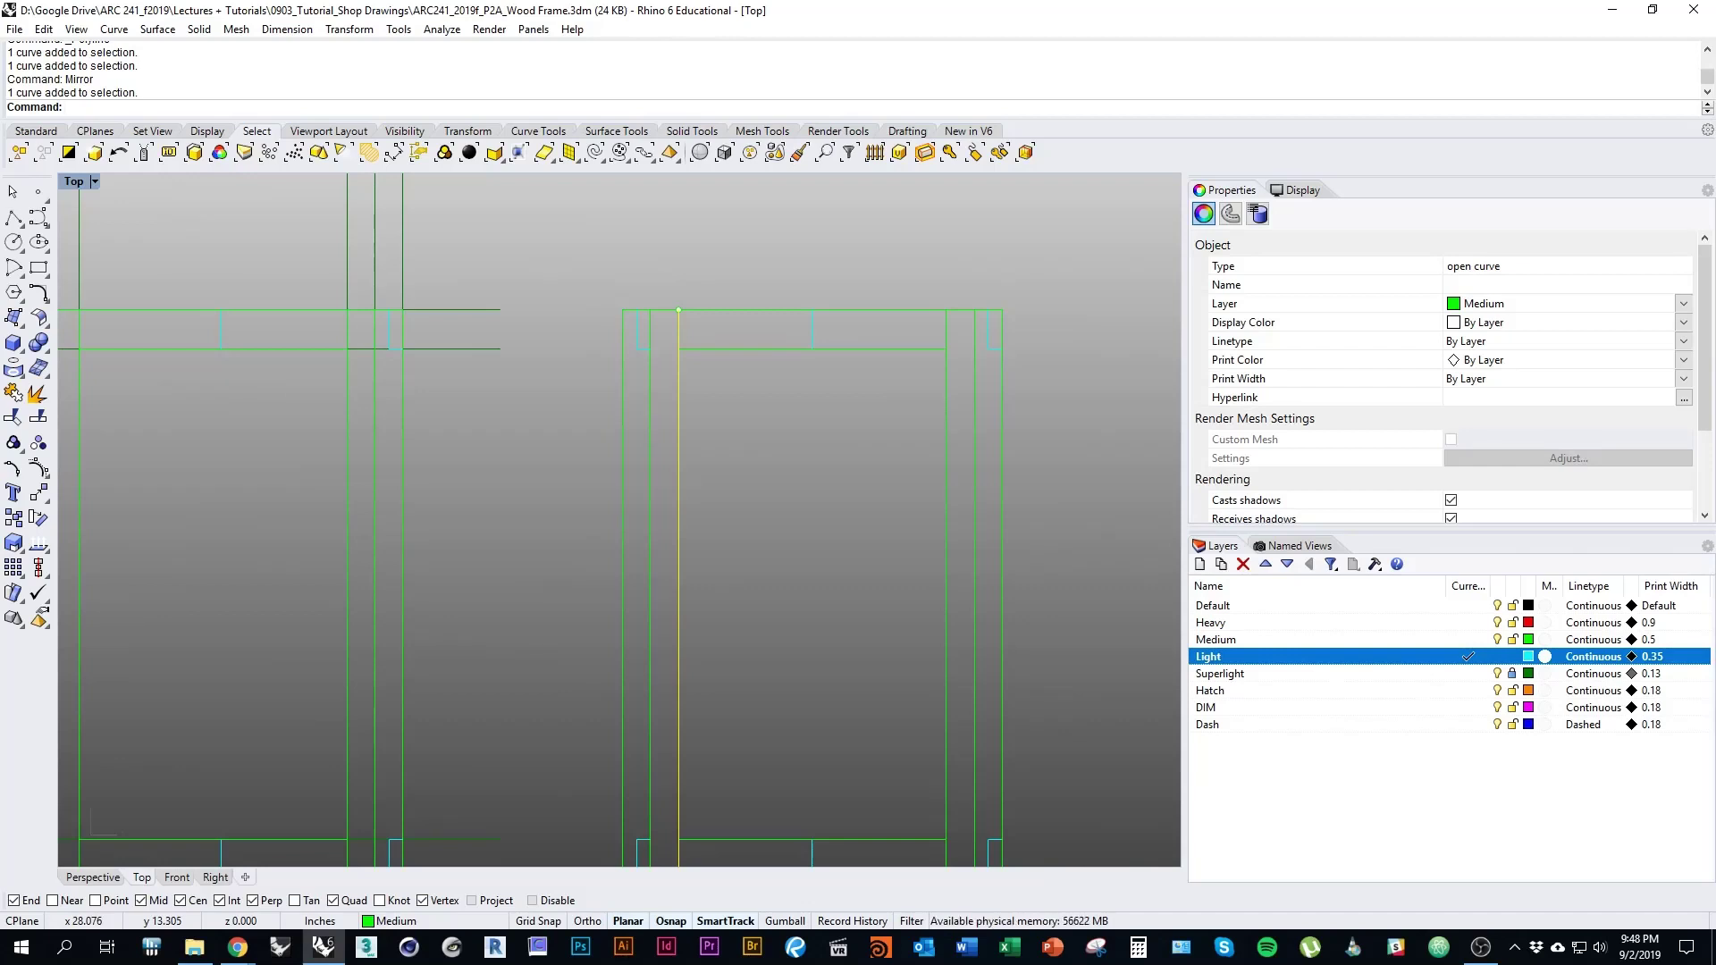
key("Escape")
left_click(710, 349)
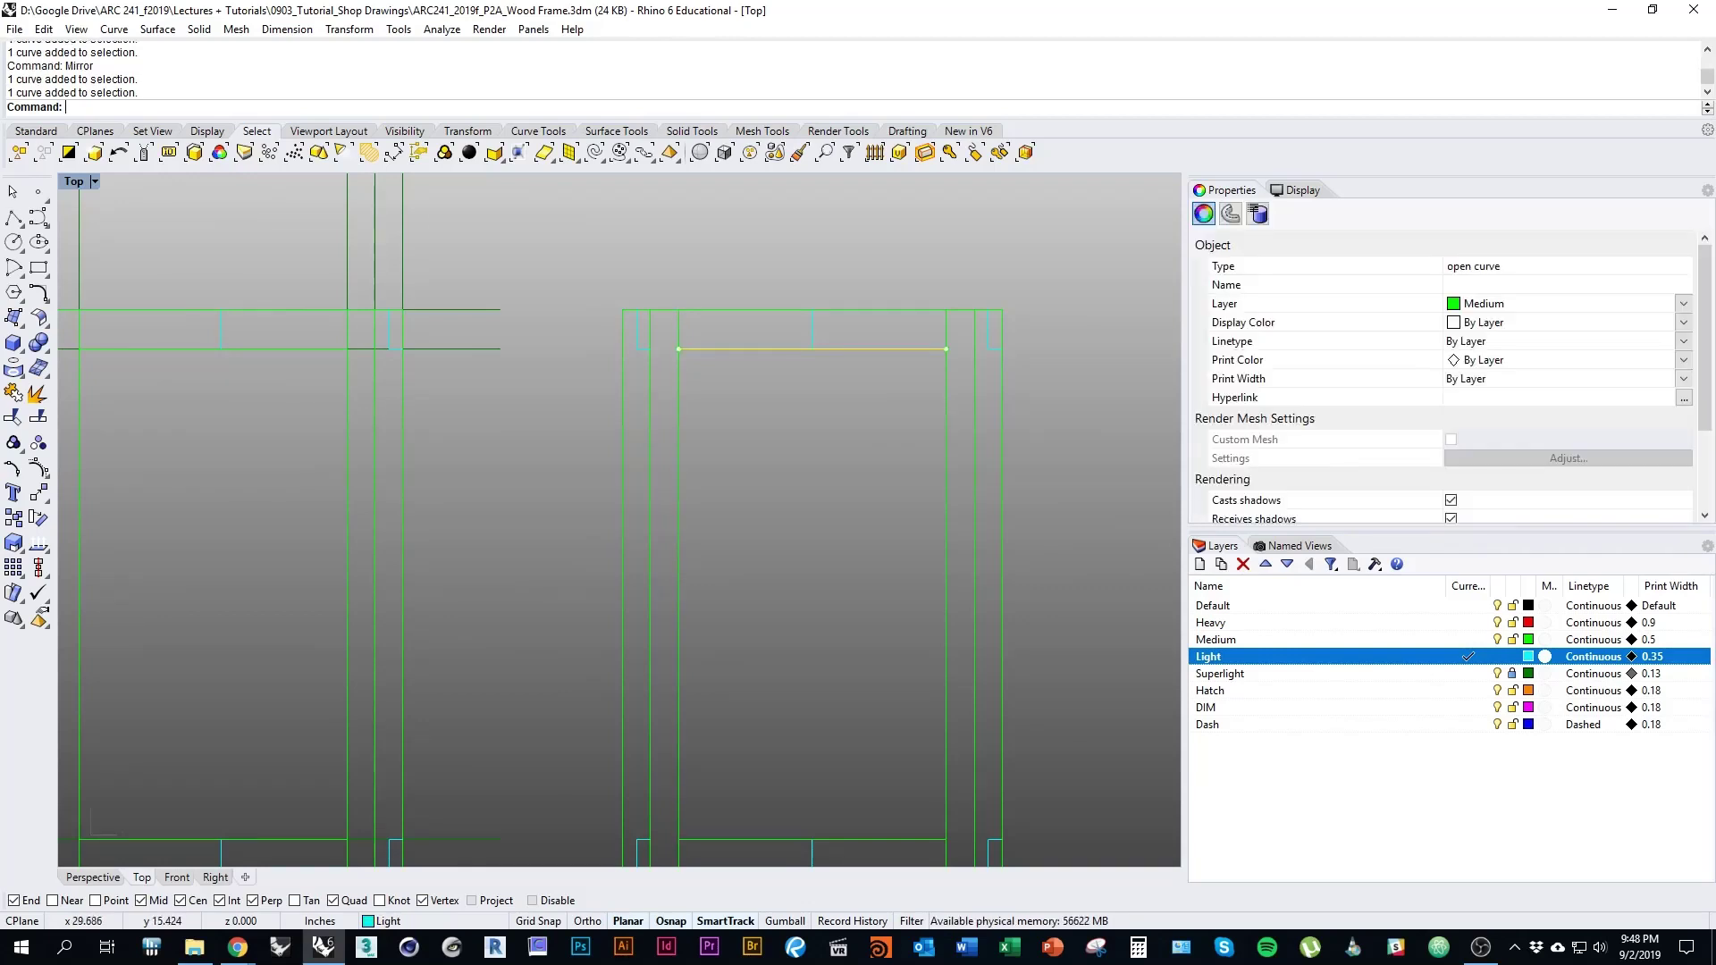
right_click_drag(713, 447, 708, 374)
left_click(724, 766, "shift")
right_click_drag(724, 590, 725, 635)
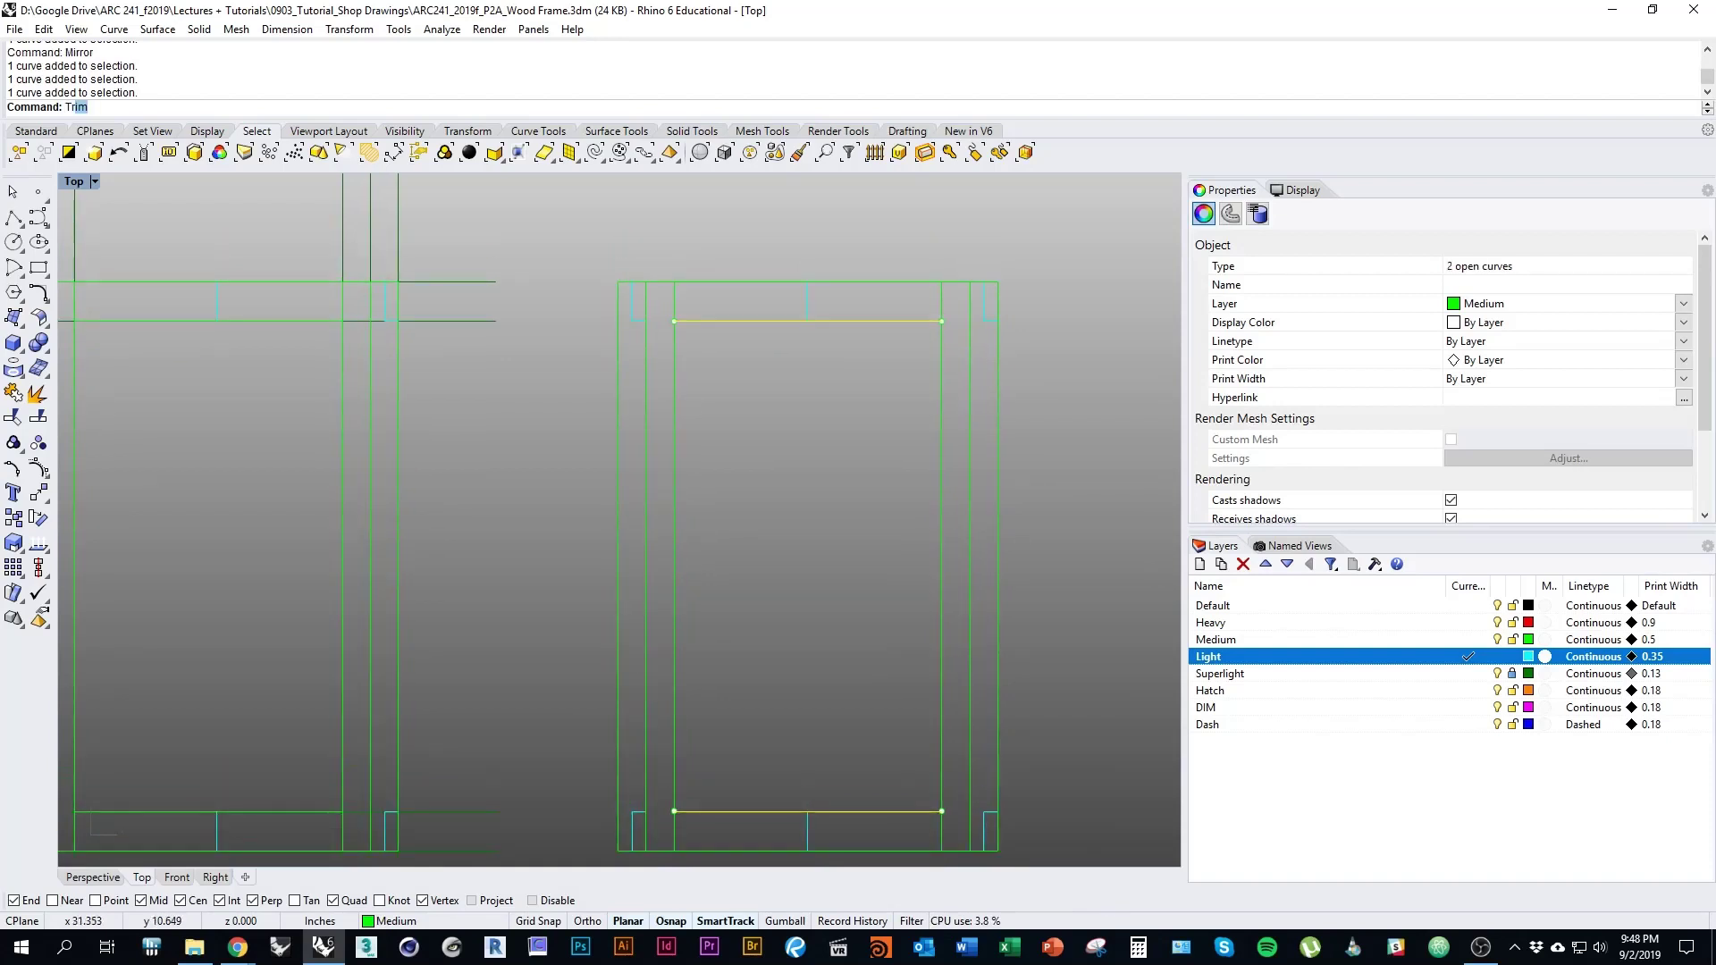
key("Return")
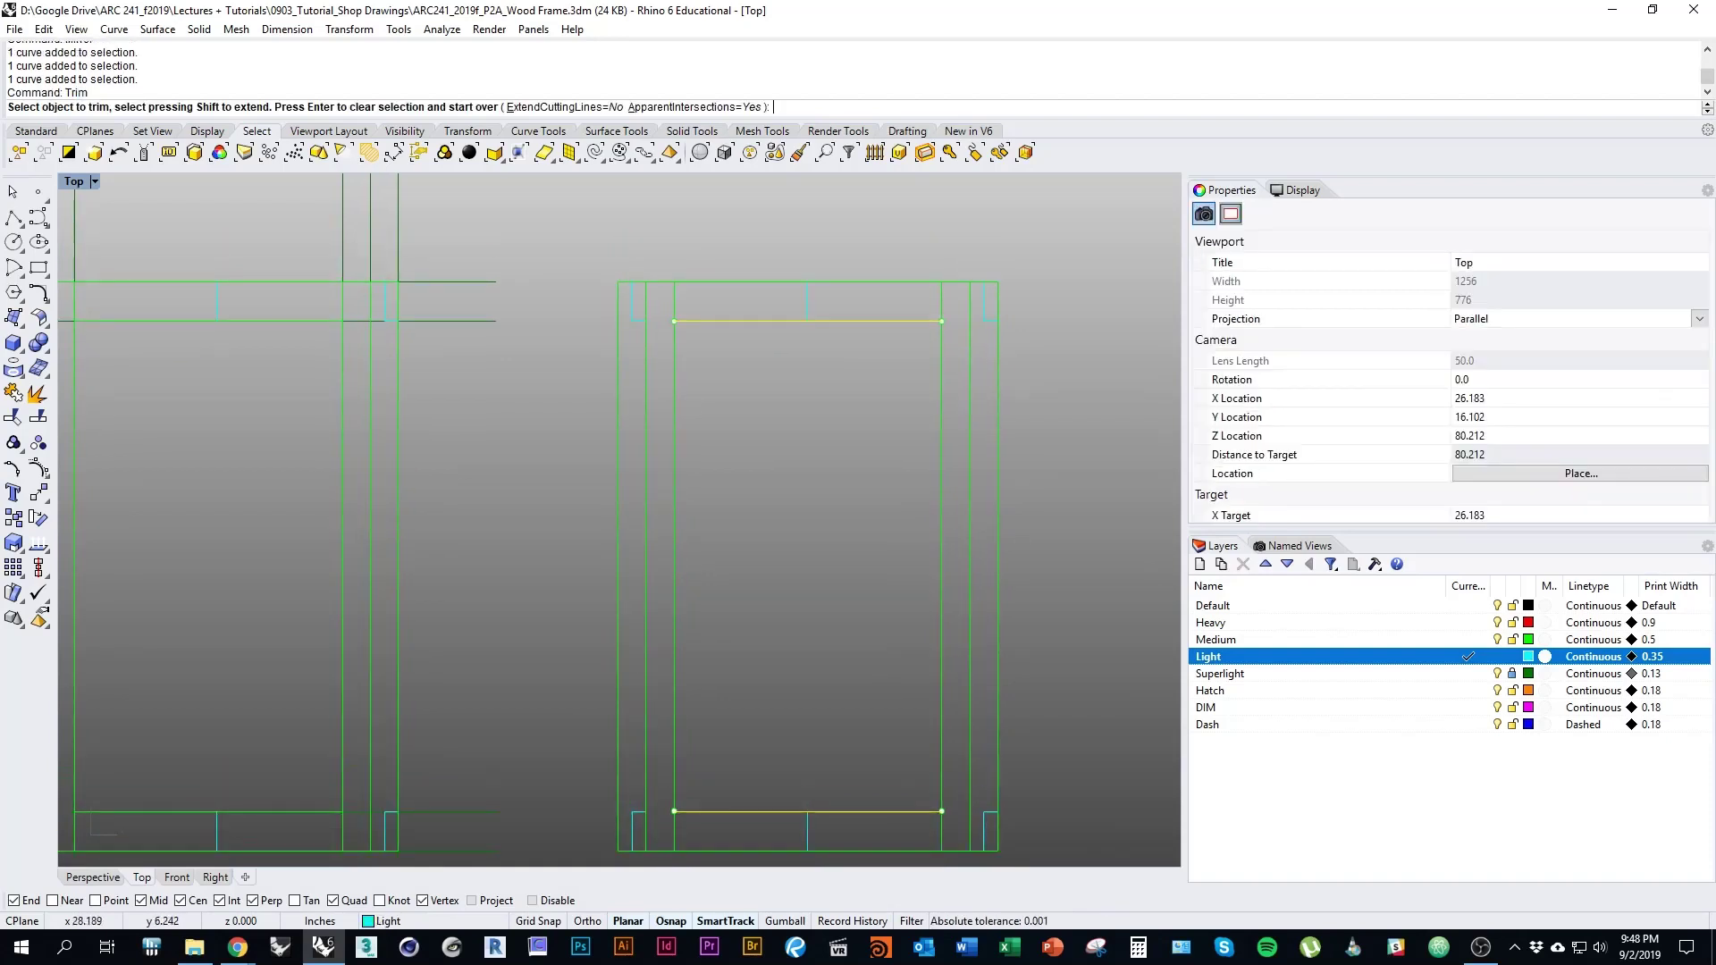
left_click(674, 836)
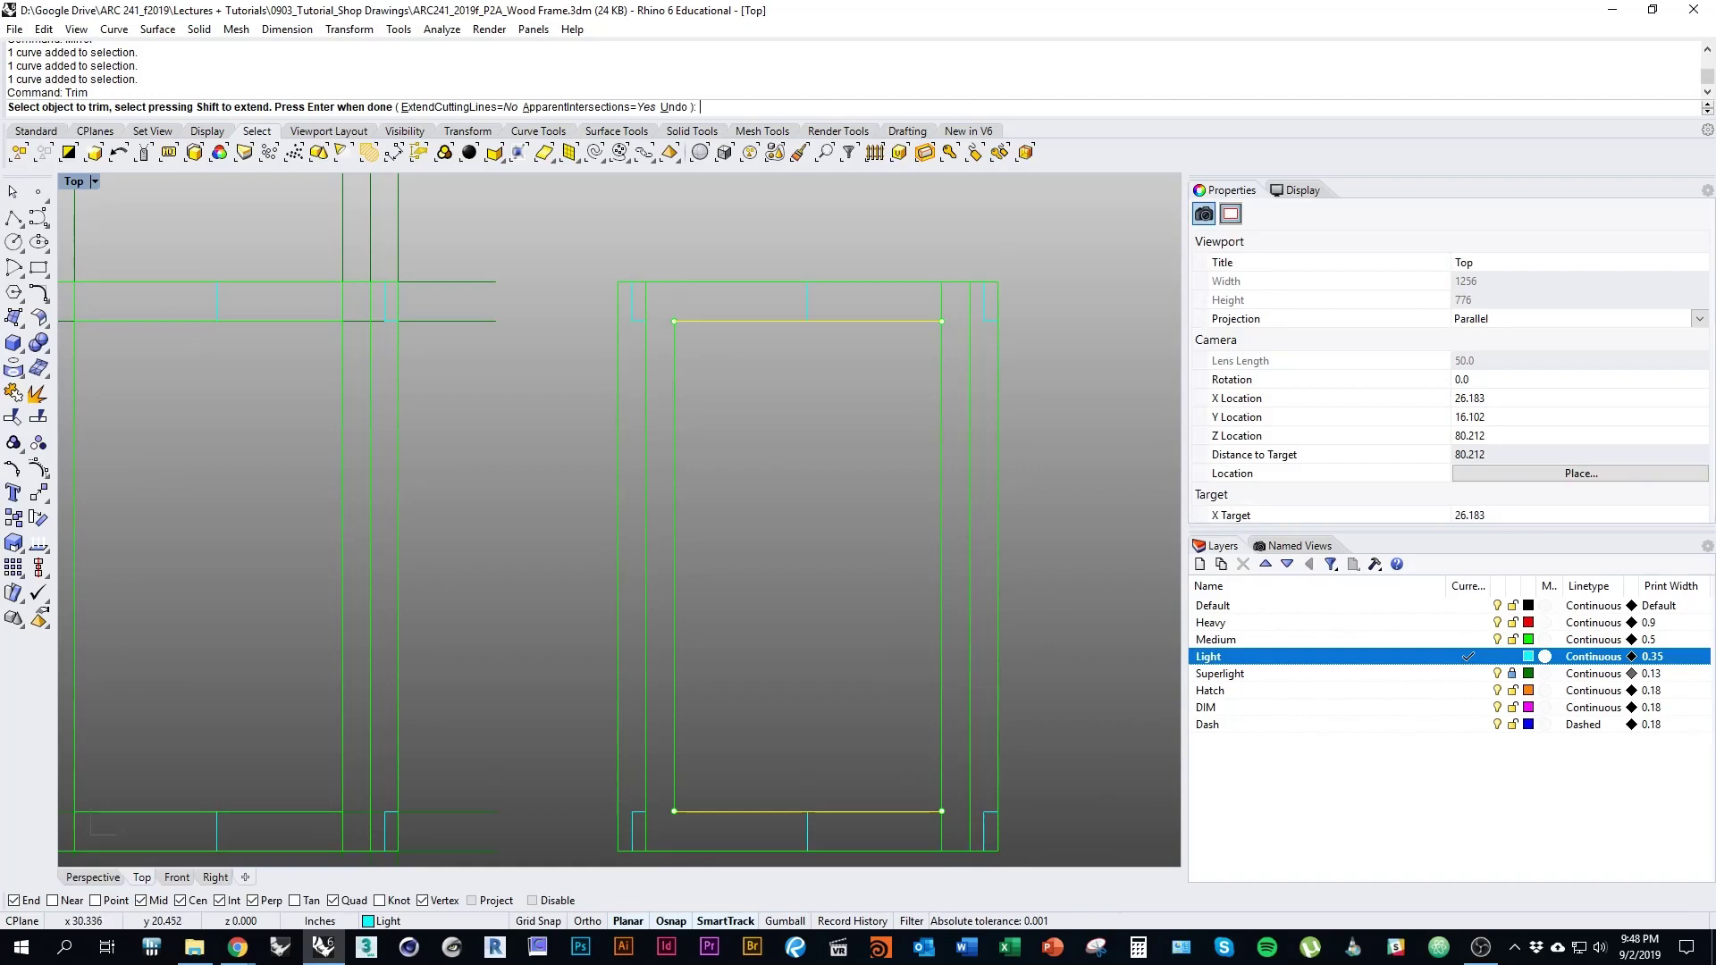
key("Return")
Make the Medium layer current and draw short horizontal lines from both ends of the left post's trimmed inner line to its middle line
right_click_drag(760, 525, 800, 585)
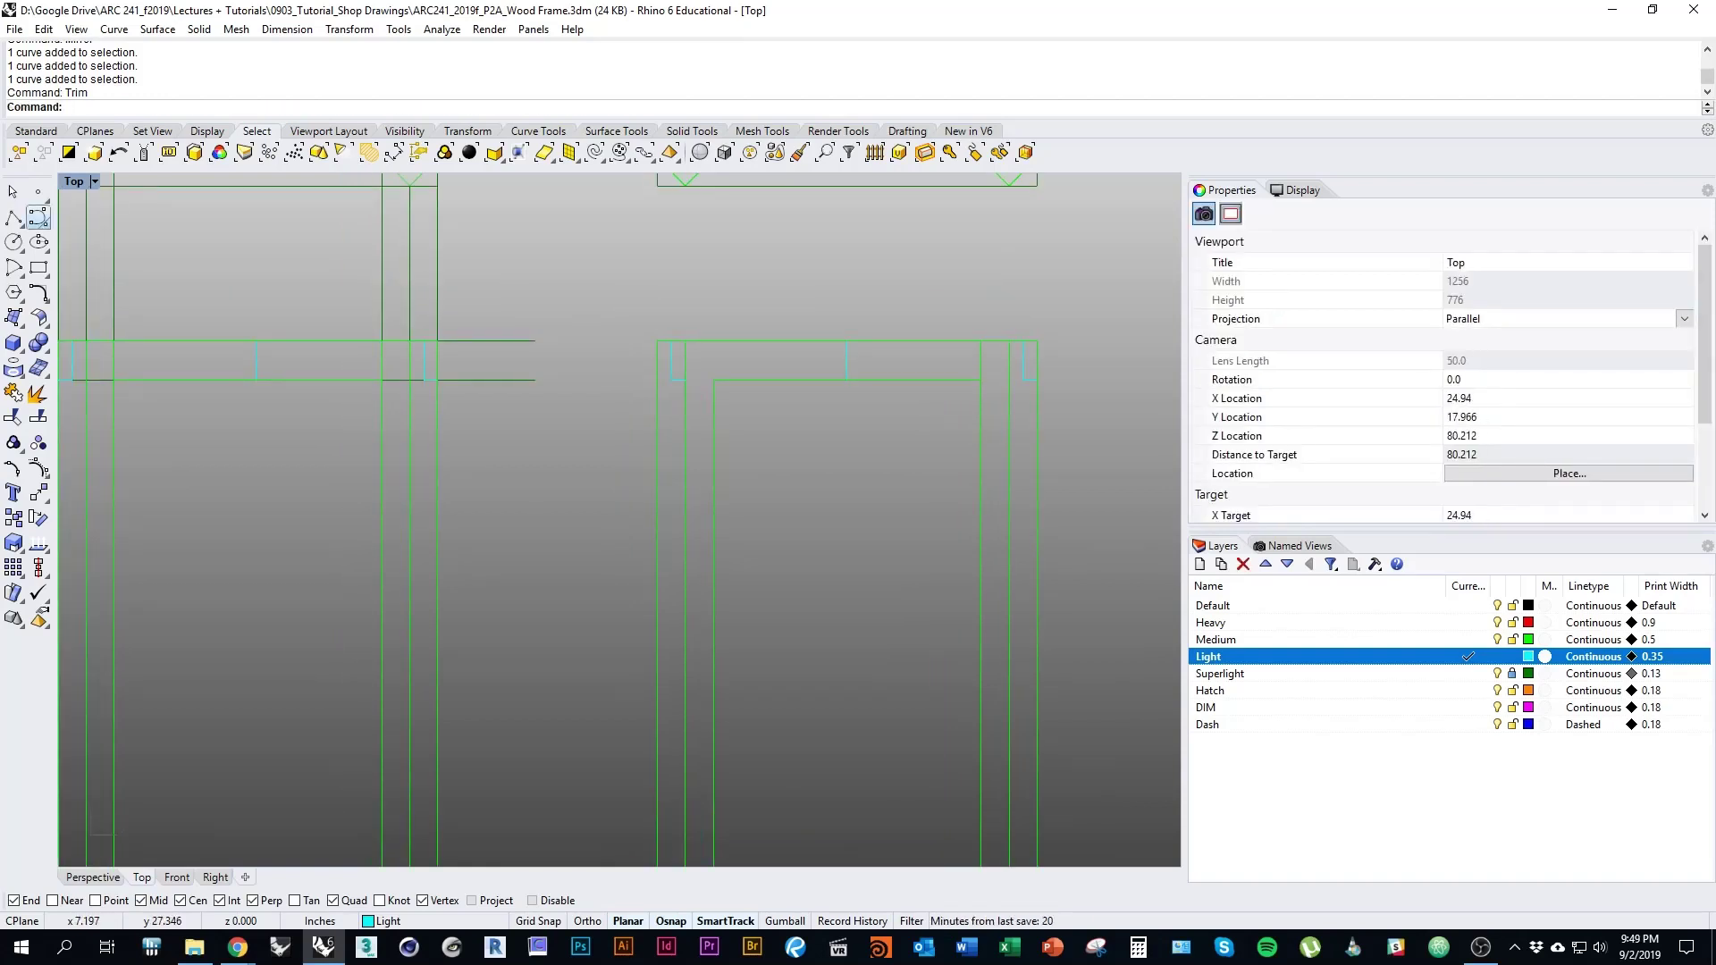
left_click(39, 217)
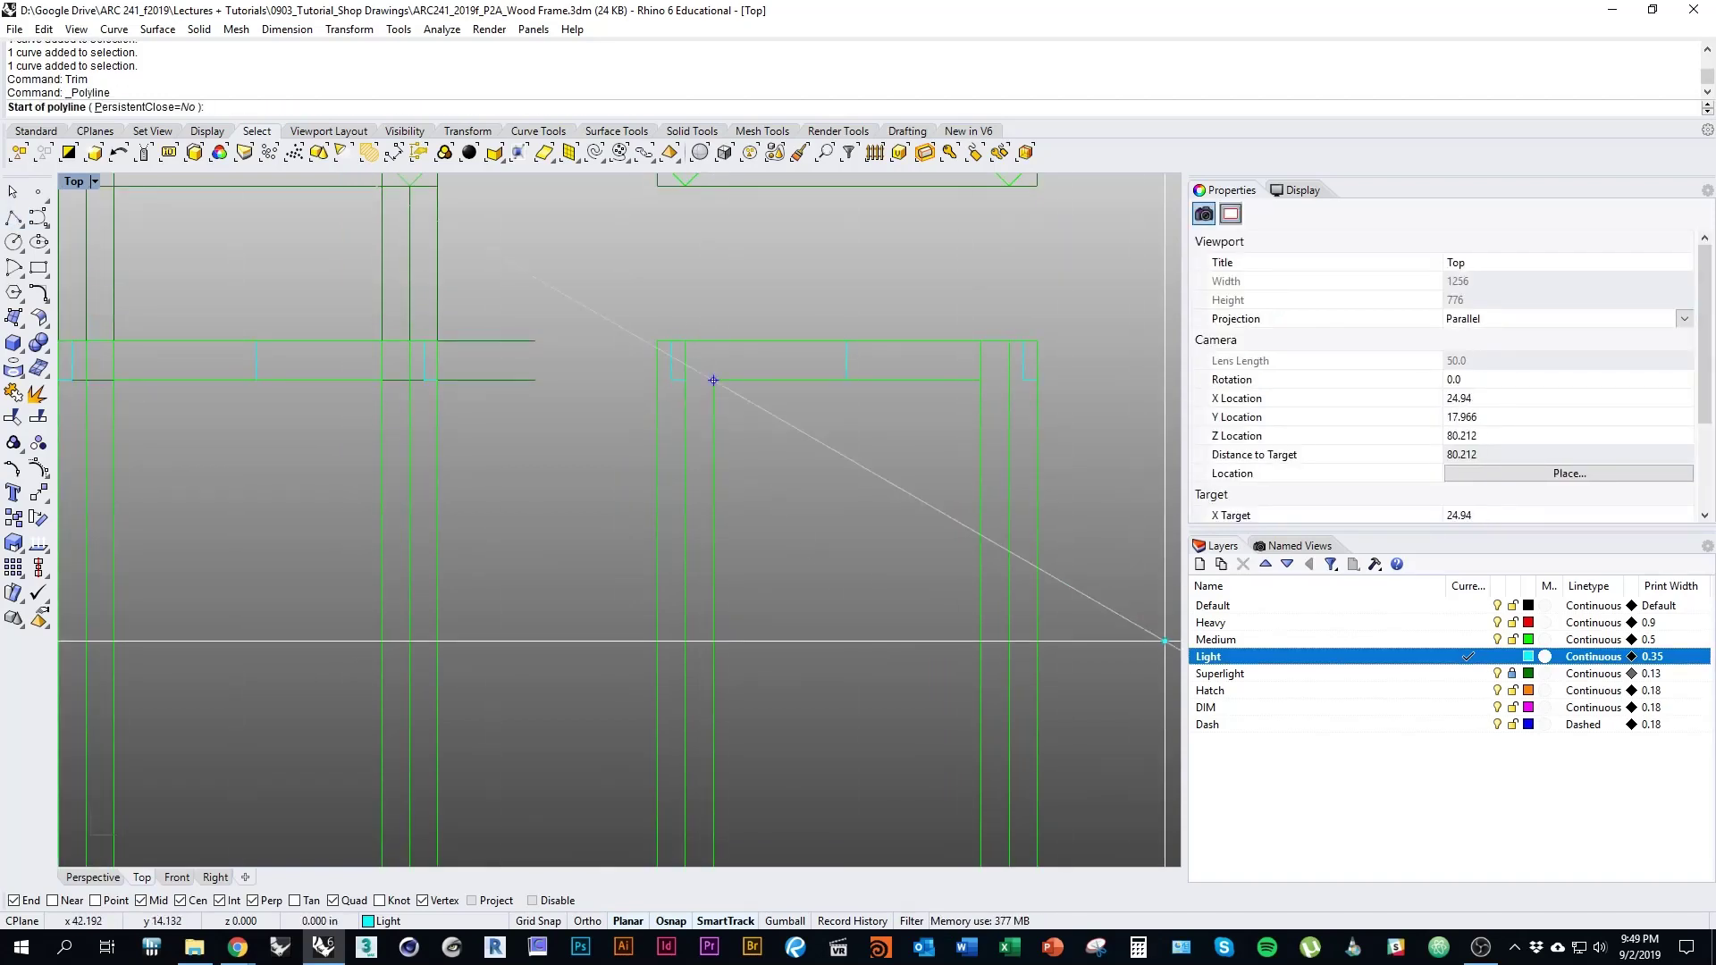
left_click(1251, 639)
left_click(712, 381)
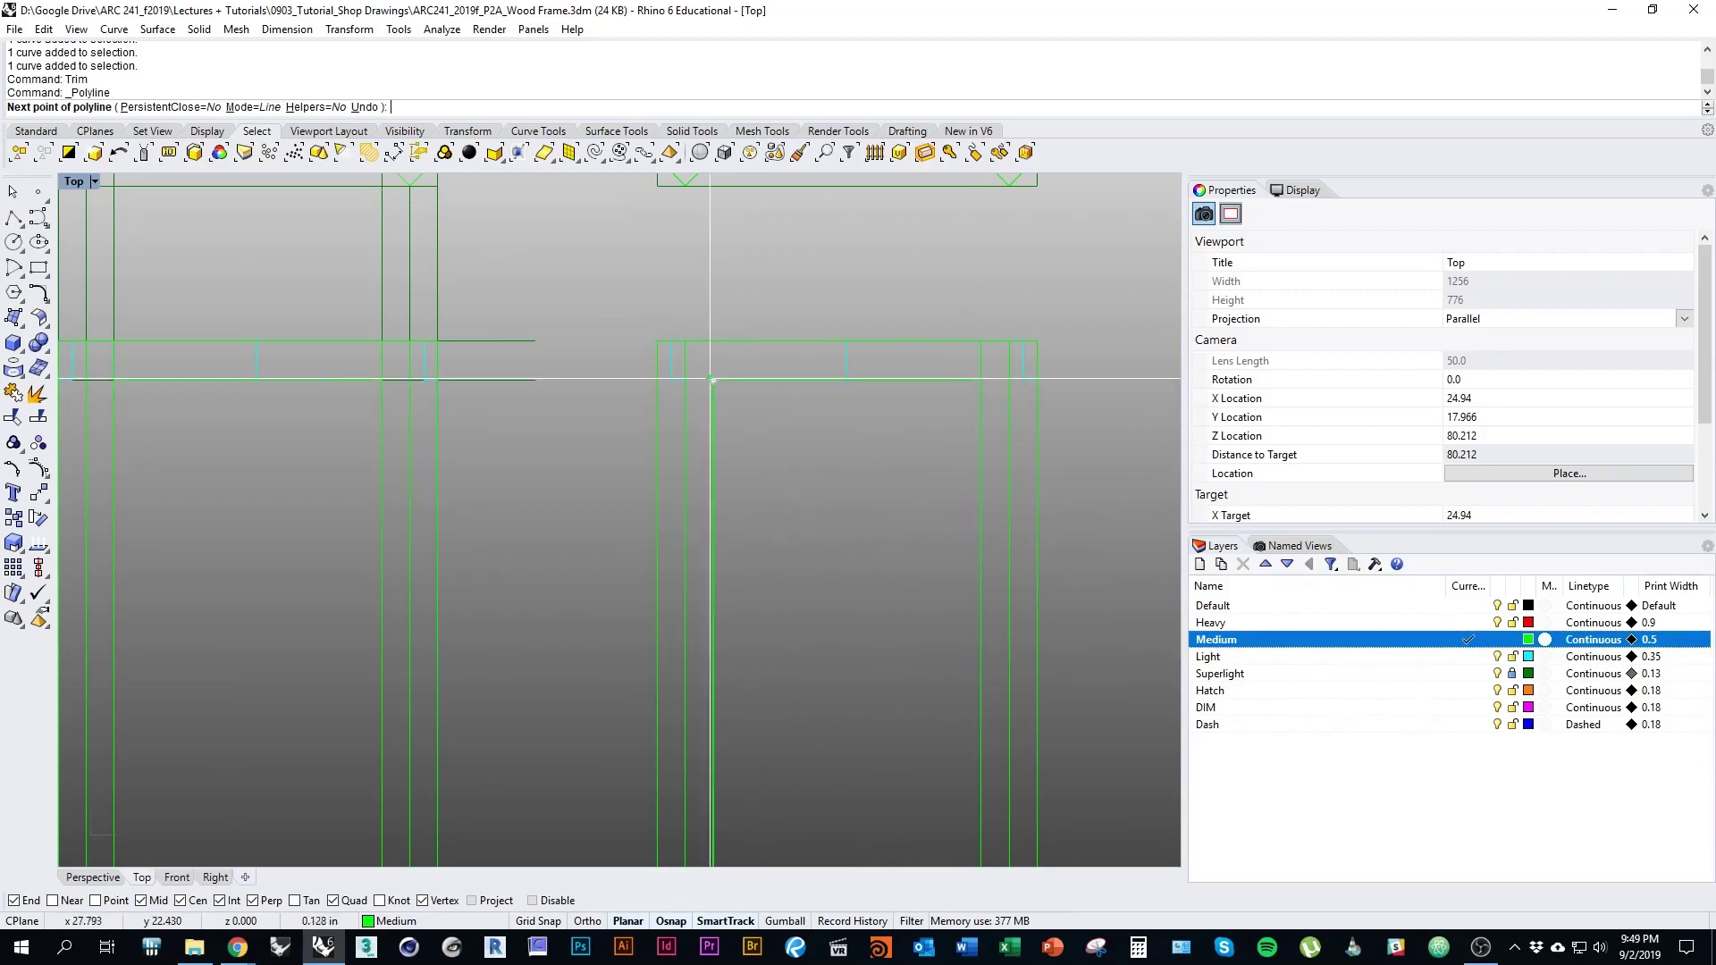
key("Return")
right_click_drag(702, 786, 701, 563)
key("Return")
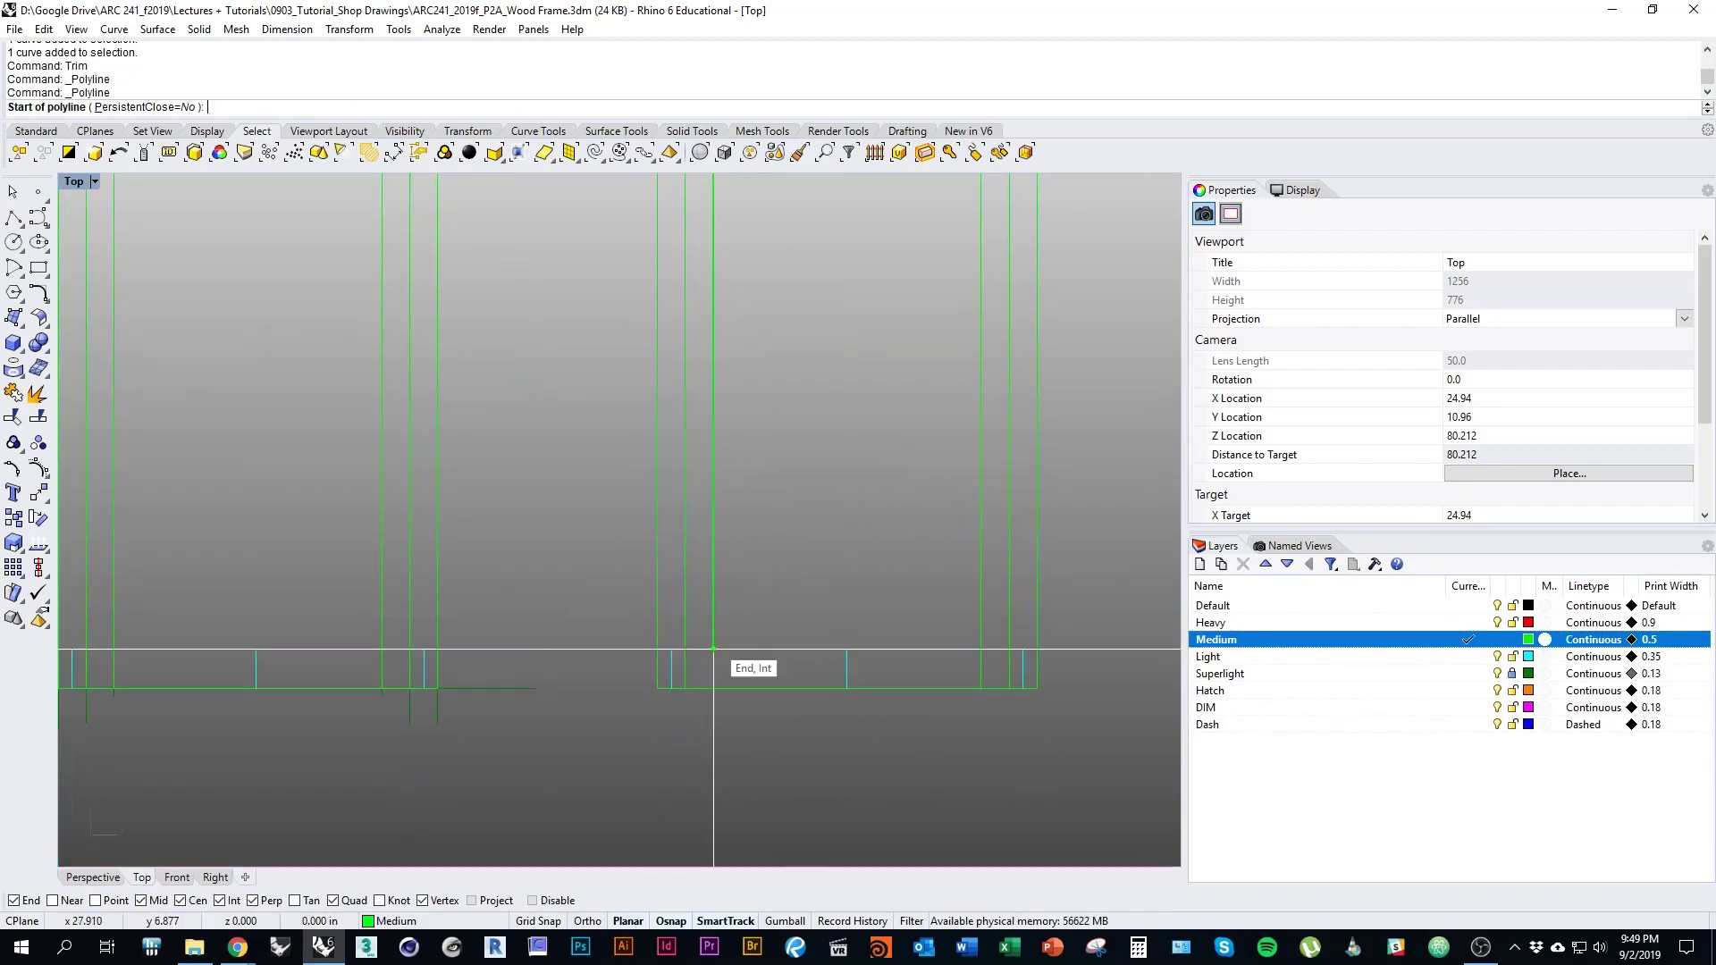
left_click(713, 648)
left_click(686, 649)
key("Return")
Delete the unlocked brace and joint curves of the rotated plan copy above the second elevation
scroll(773, 550, "down", 4)
mouse_move(813, 468)
right_mouse_down()
mouse_move(773, 549)
mouse_move(733, 836)
mouse_move(894, 787)
right_mouse_up()
scroll(733, 836, "down", 1)
scroll(777, 511, "down", 1)
mouse_move(777, 511)
right_mouse_down()
mouse_move(760, 614)
mouse_move(653, 631)
right_mouse_up()
left_click_drag(662, 264, 902, 536)
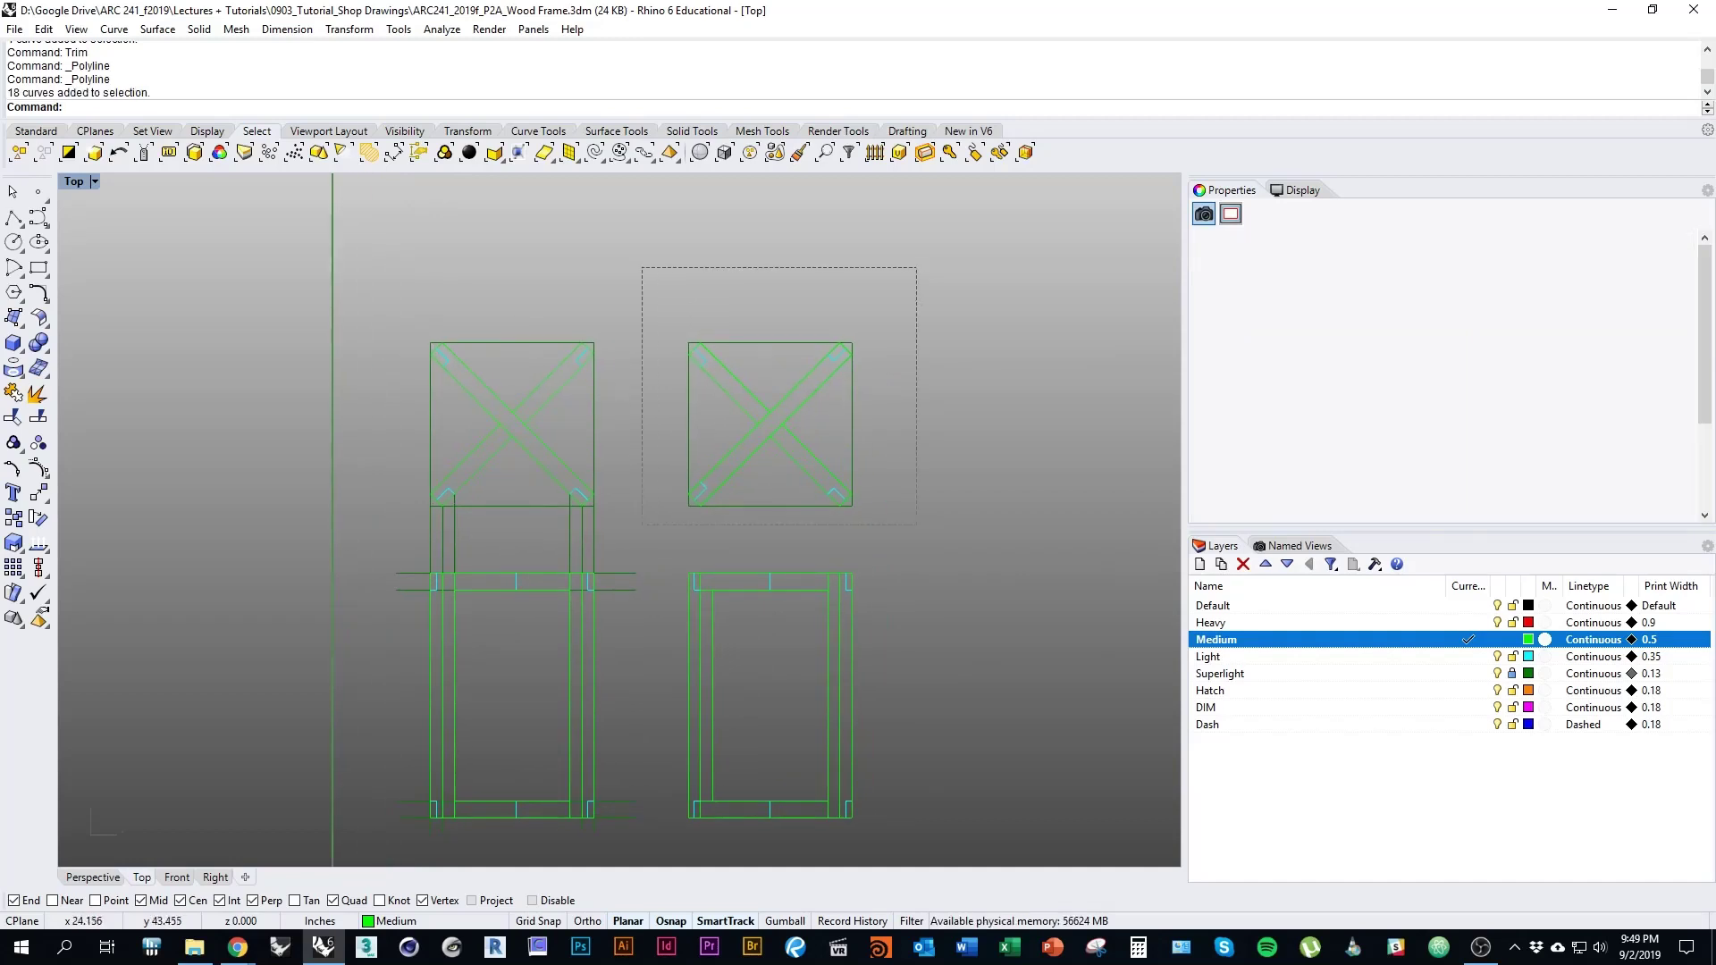
type("D")
key("Return")
Unlock the Superlight layer and delete the square outline left from the rotated plan copy
left_click(1511, 673)
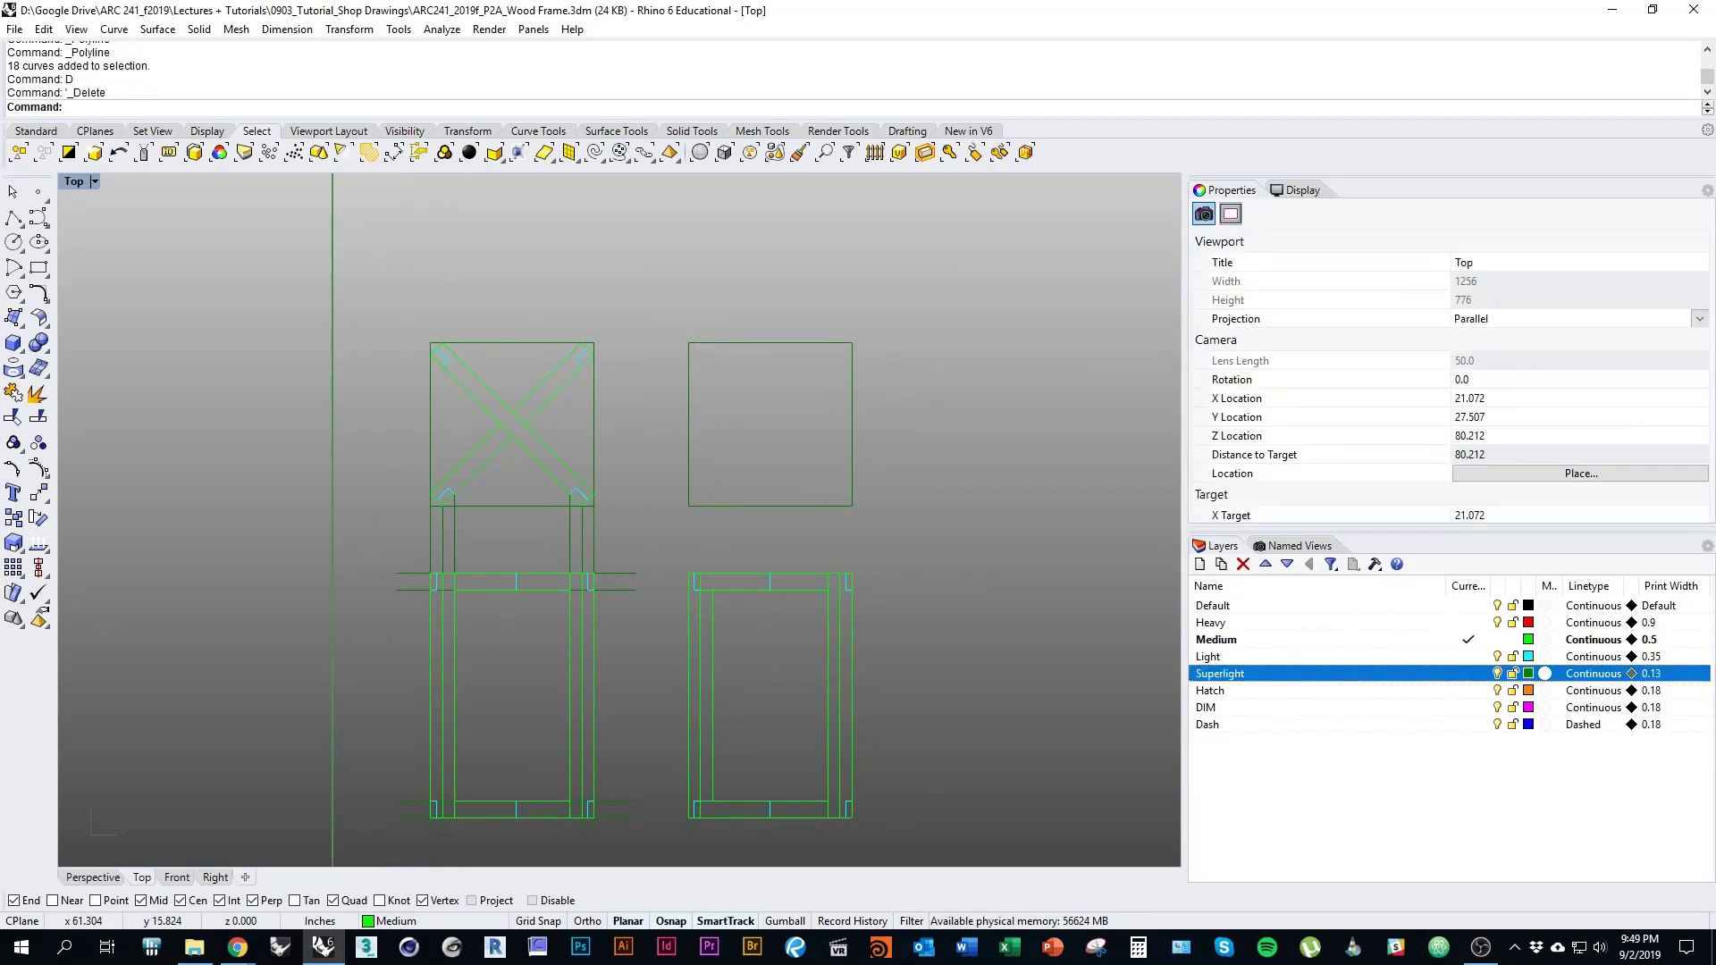
left_click_drag(891, 528, 679, 304)
type("D")
key("Return")
Check the wood frame's overall dimension drawing in the ARC241_2019f_Assignment_Project 2 document in Chrome, and return to the Rhino drawing
scroll(416, 399, "up", 3)
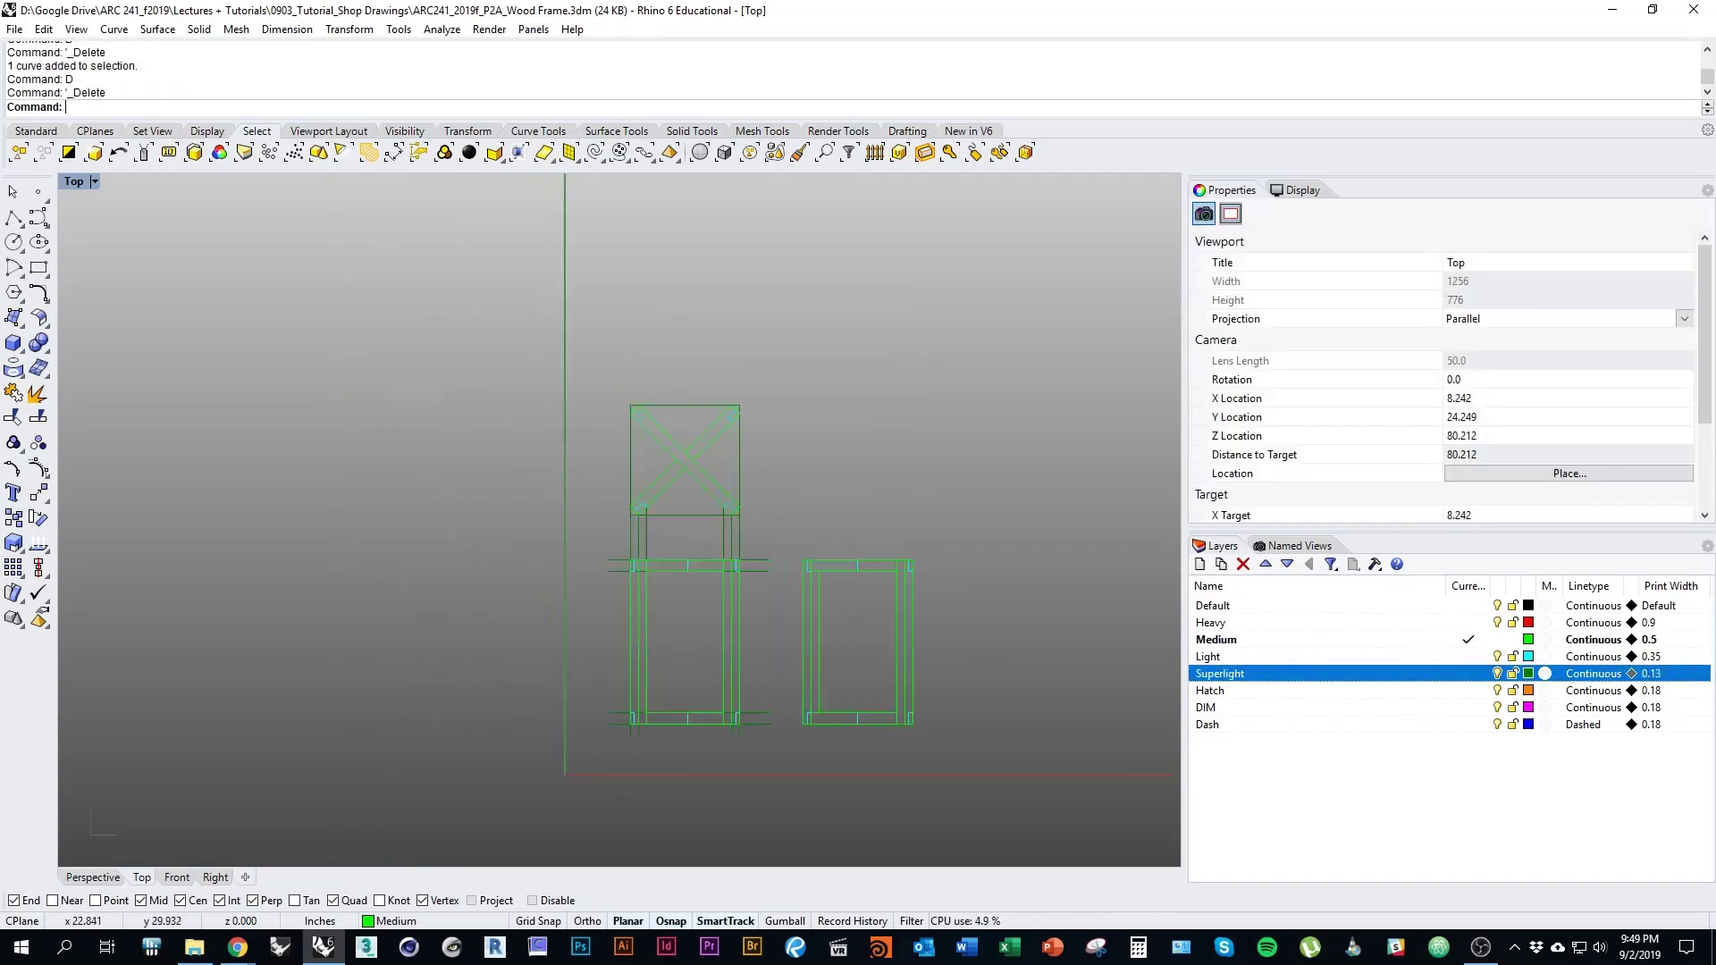
mouse_move(742, 514)
right_mouse_down()
mouse_move(800, 515)
mouse_move(807, 471)
right_mouse_up()
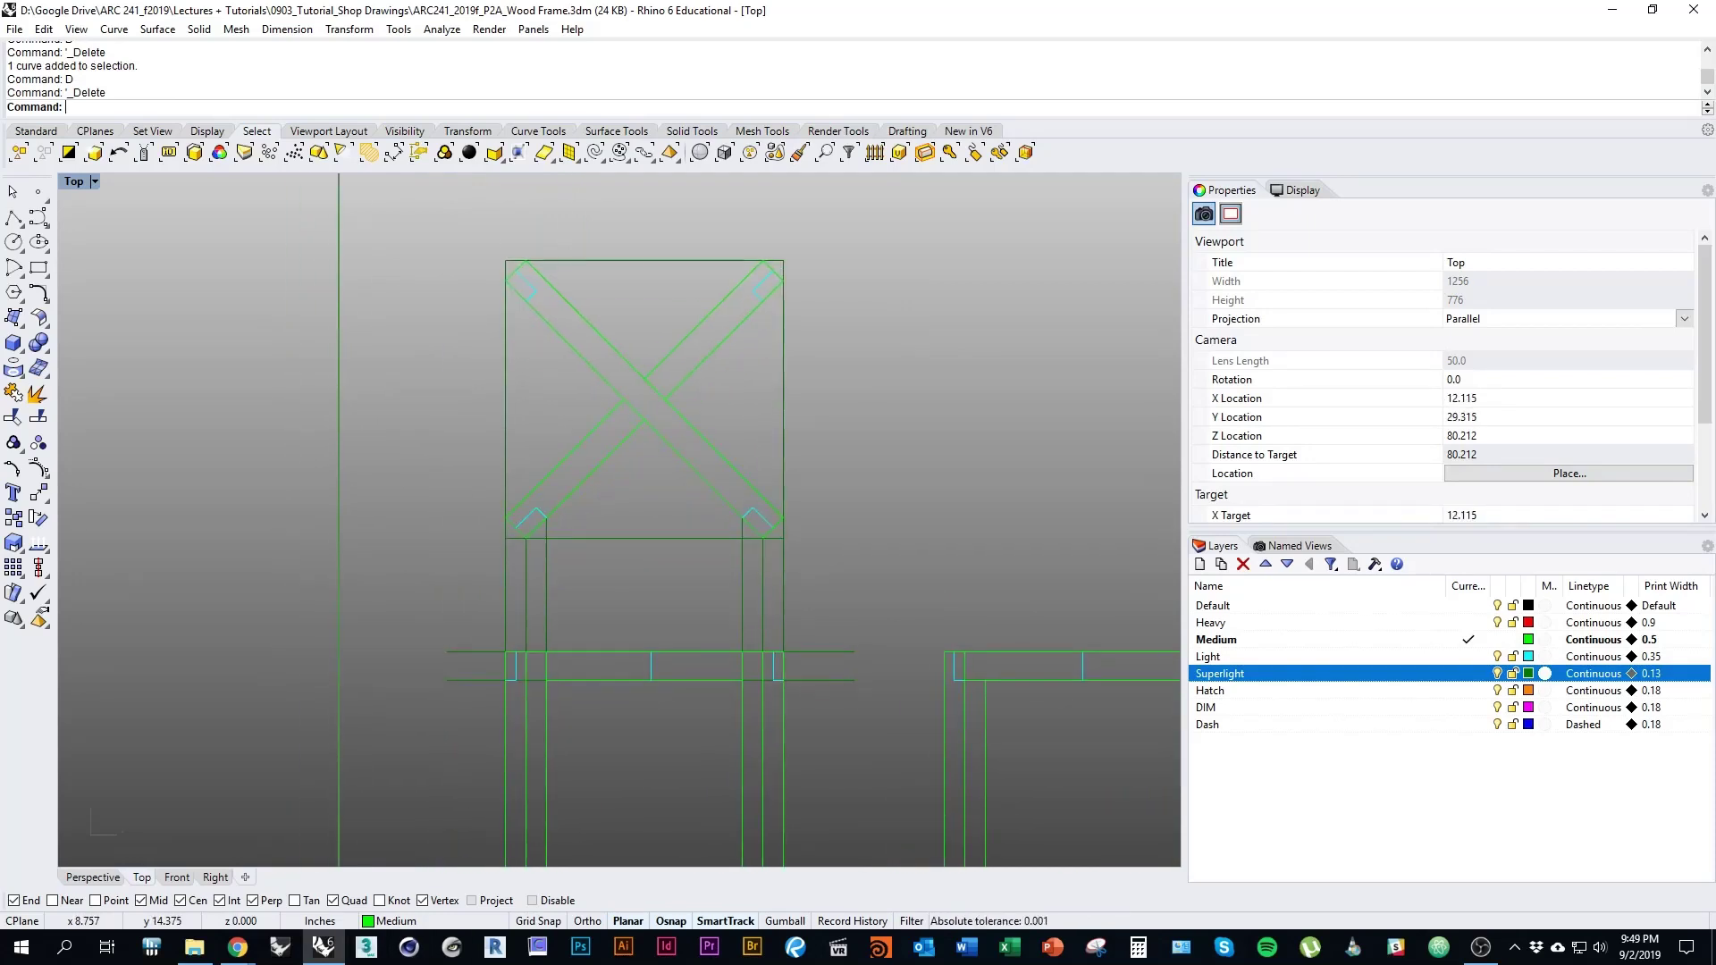
mouse_move(237, 947)
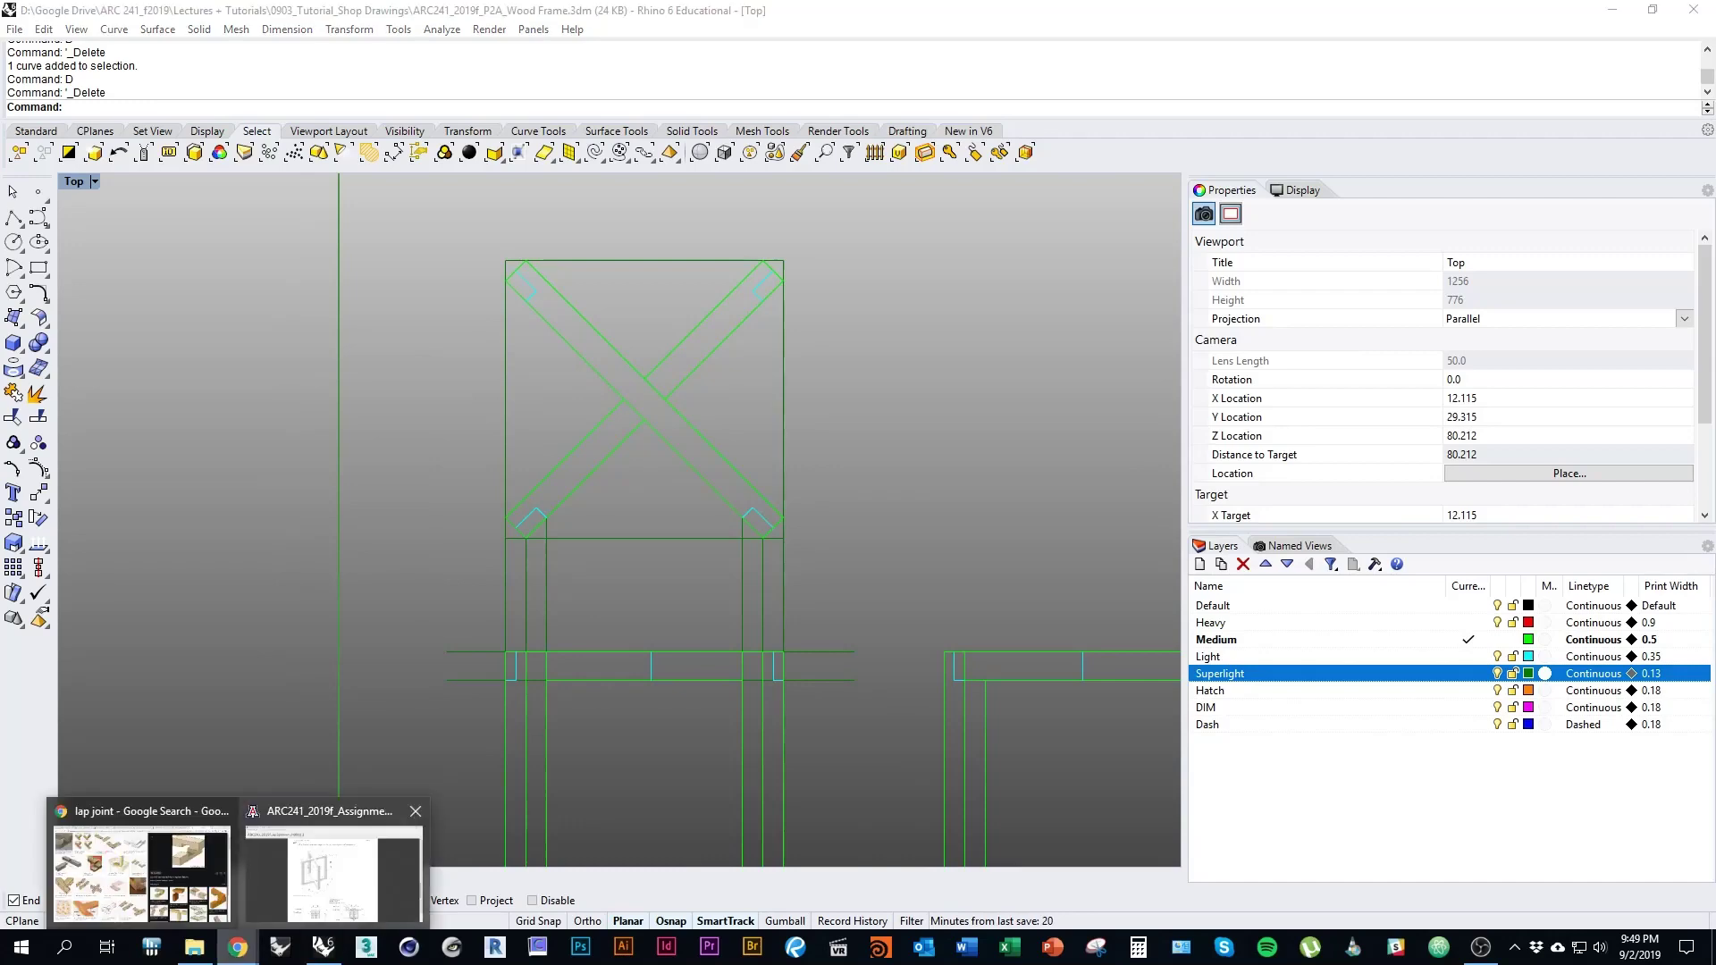
left_click(330, 858)
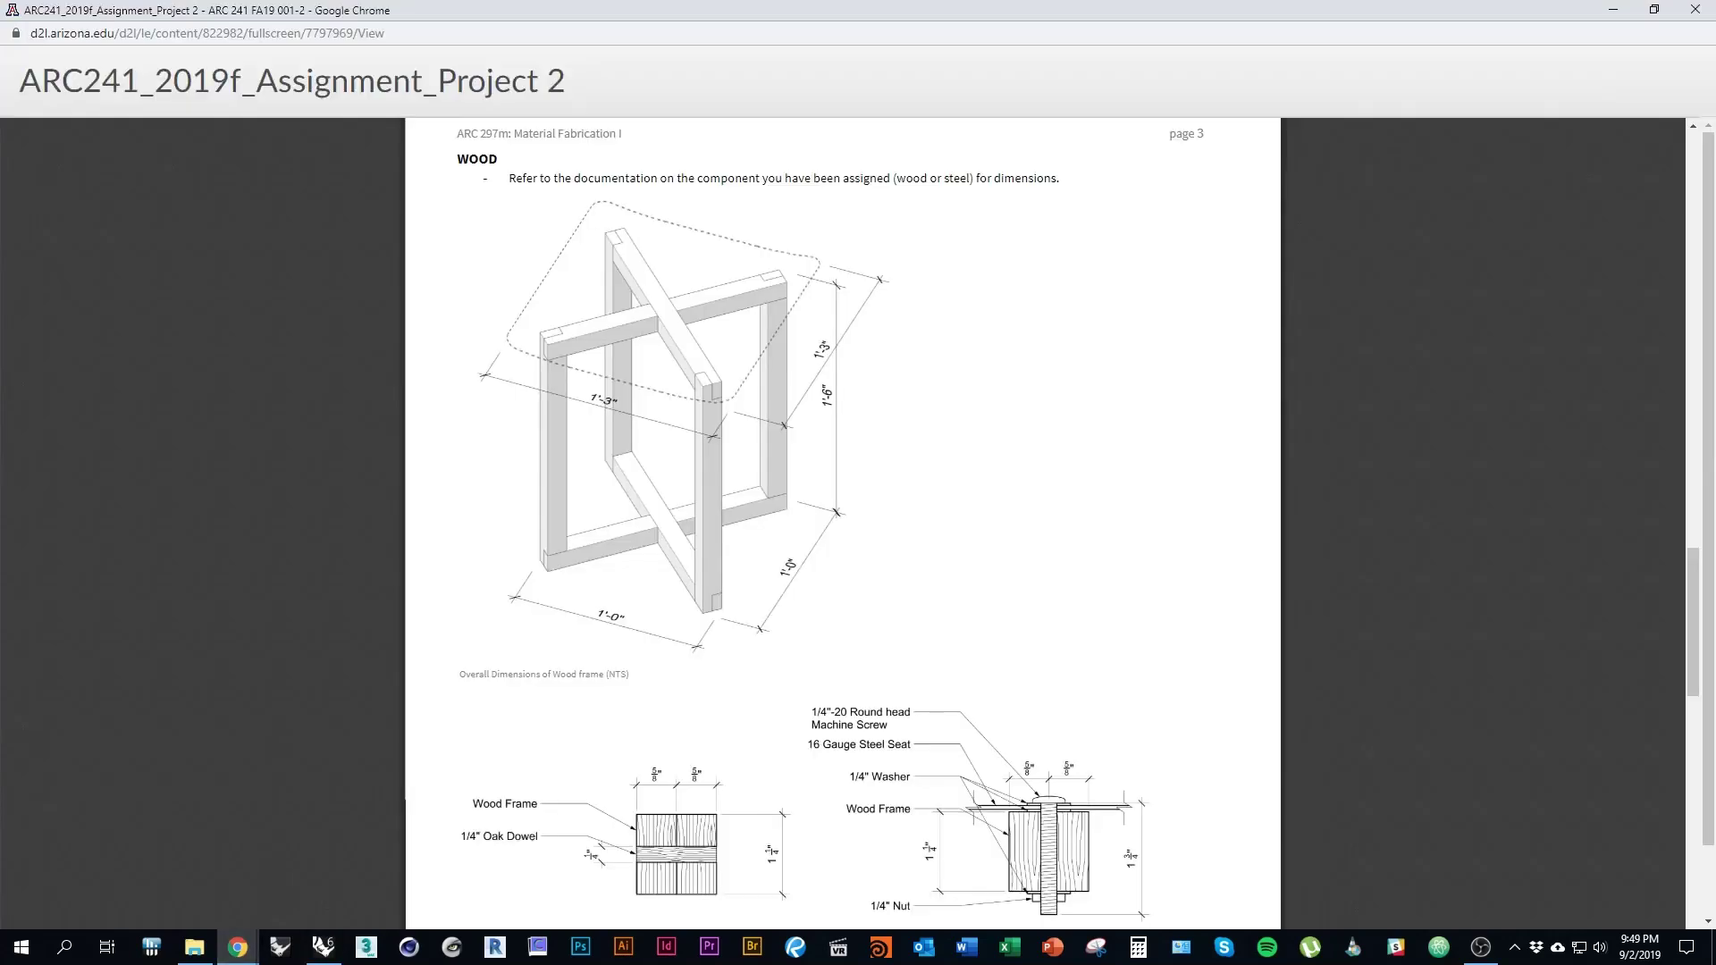
key("alt+Tab")
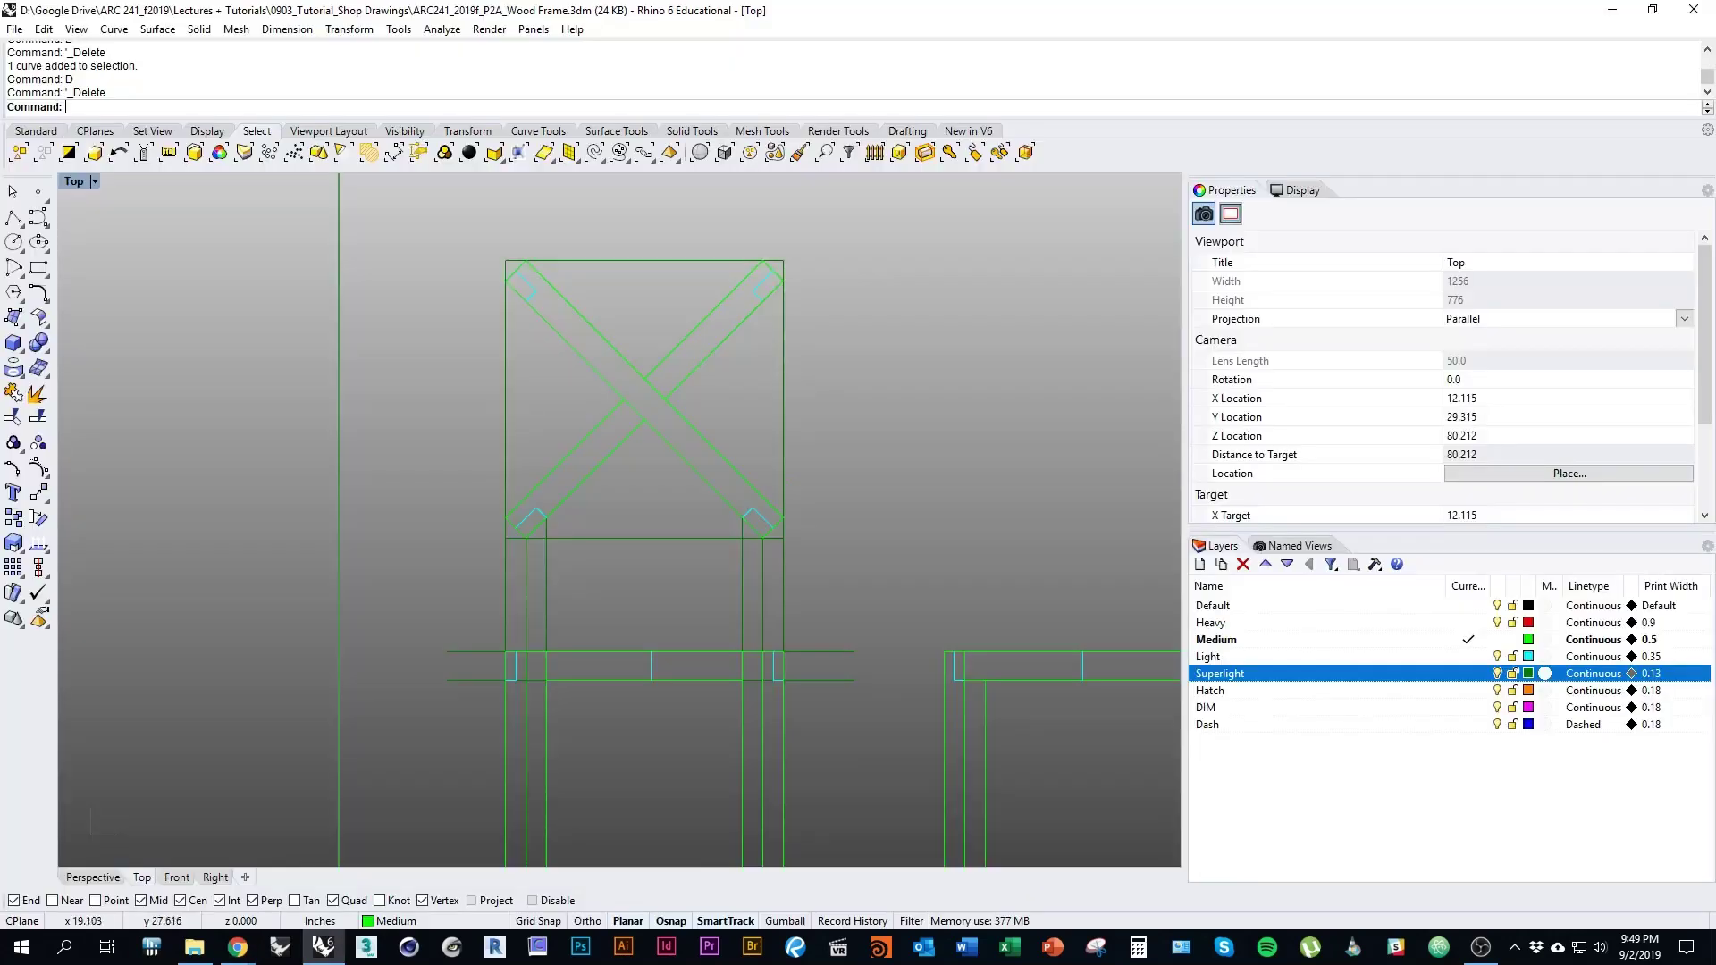
Offset the square outline around the crossed braces of the plan outward by 1.5 inches
scroll(616, 429, "up", 2)
left_click(753, 429)
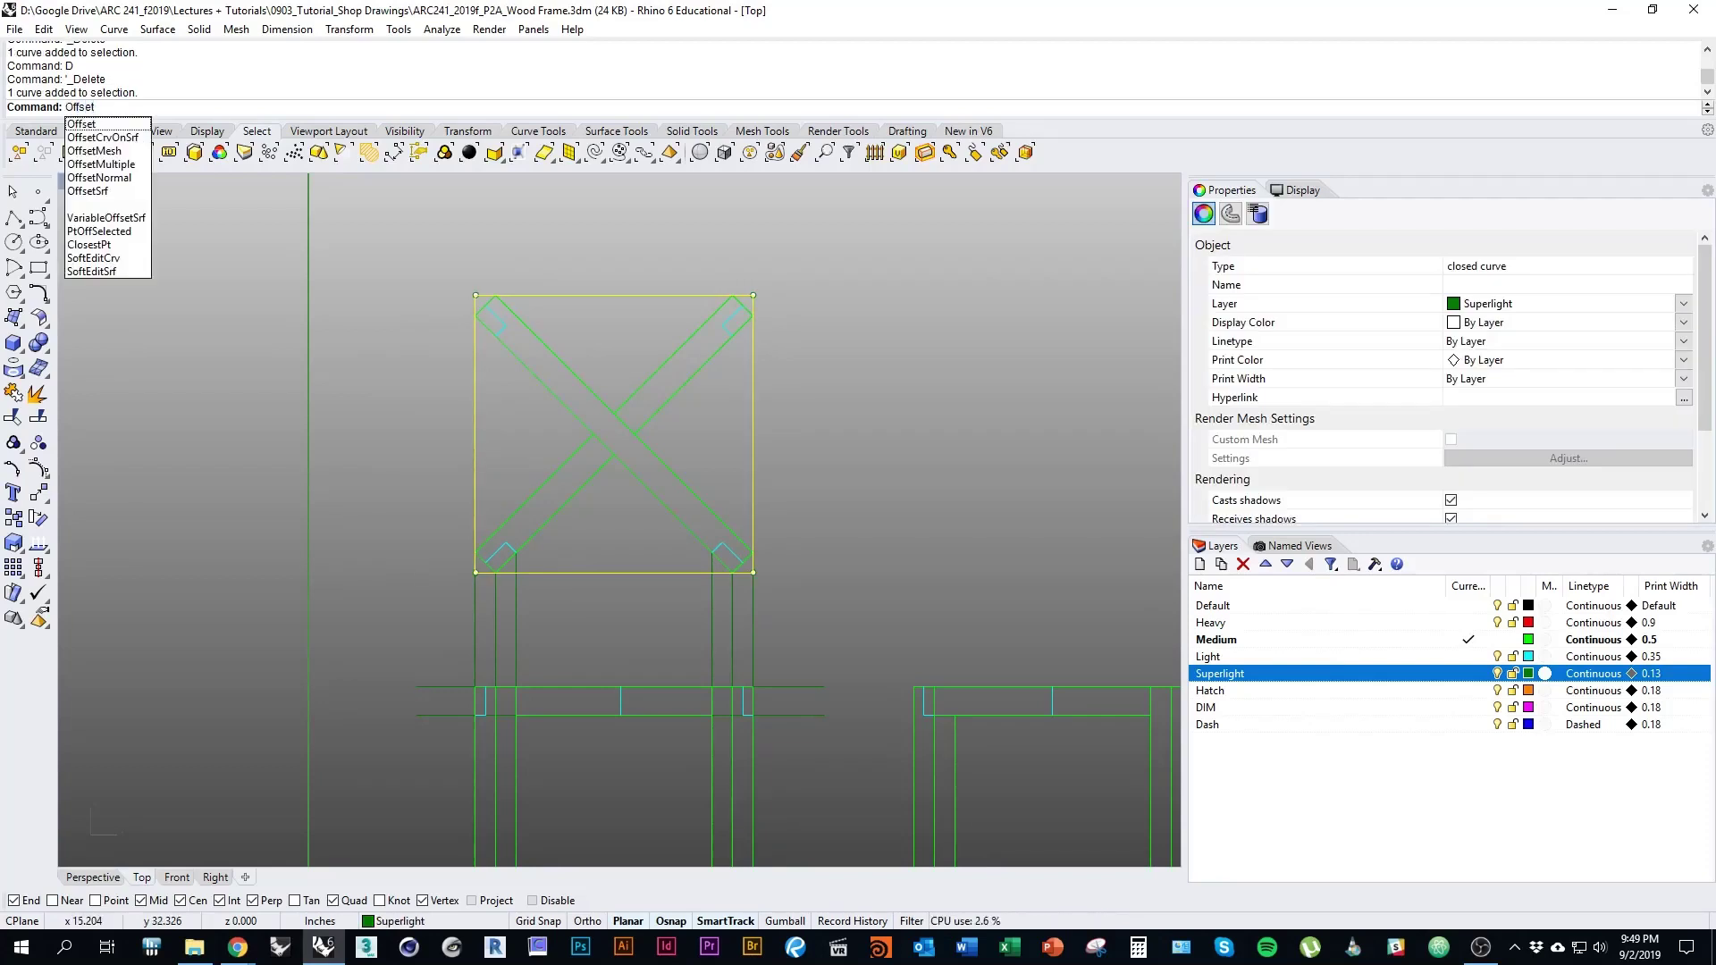
key("Return")
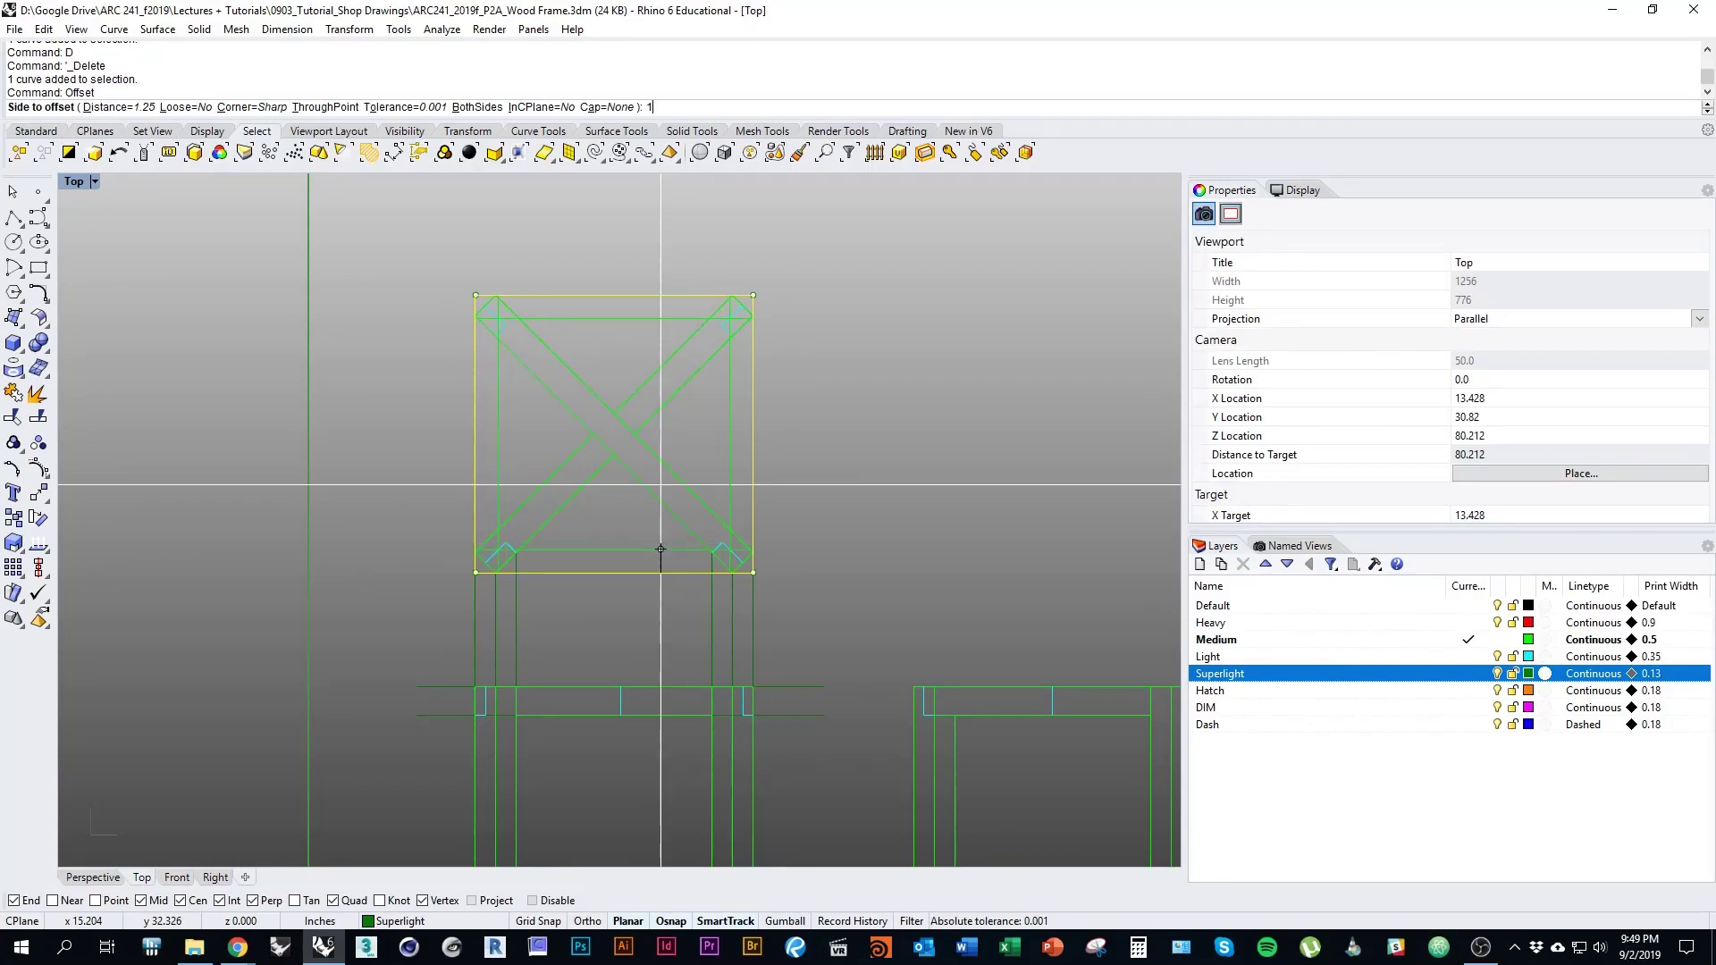
type("1.5")
key("Return")
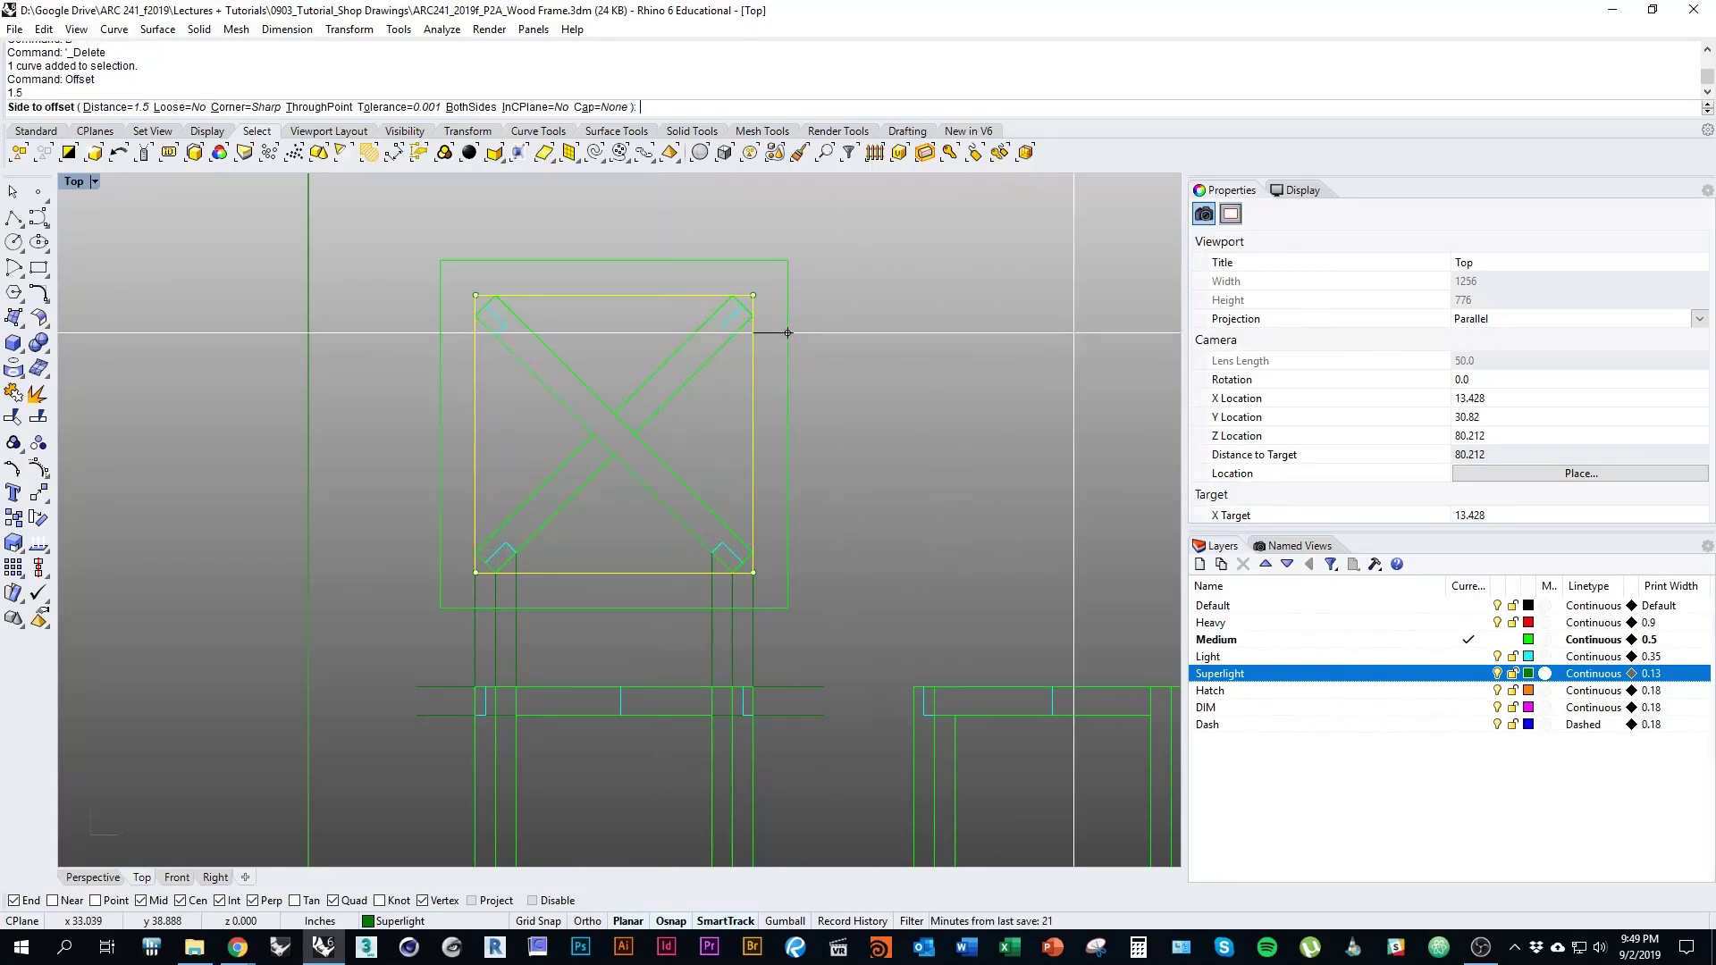
left_click(778, 361)
scroll(785, 464, "down", 2)
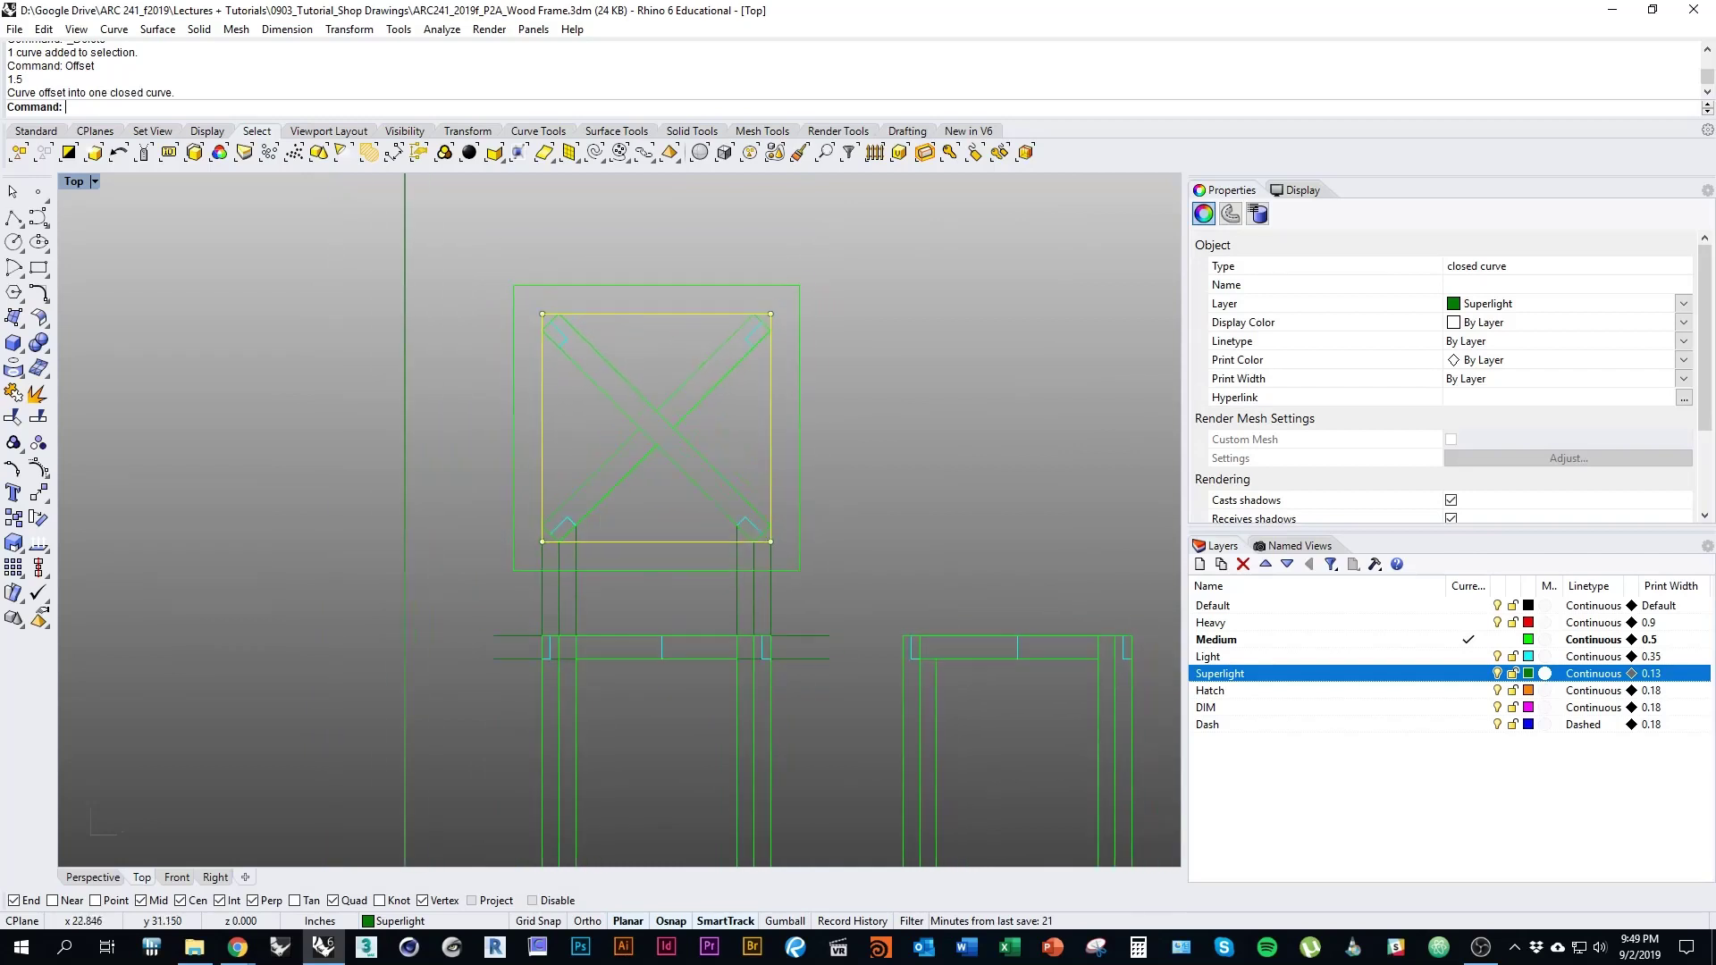
key("Escape")
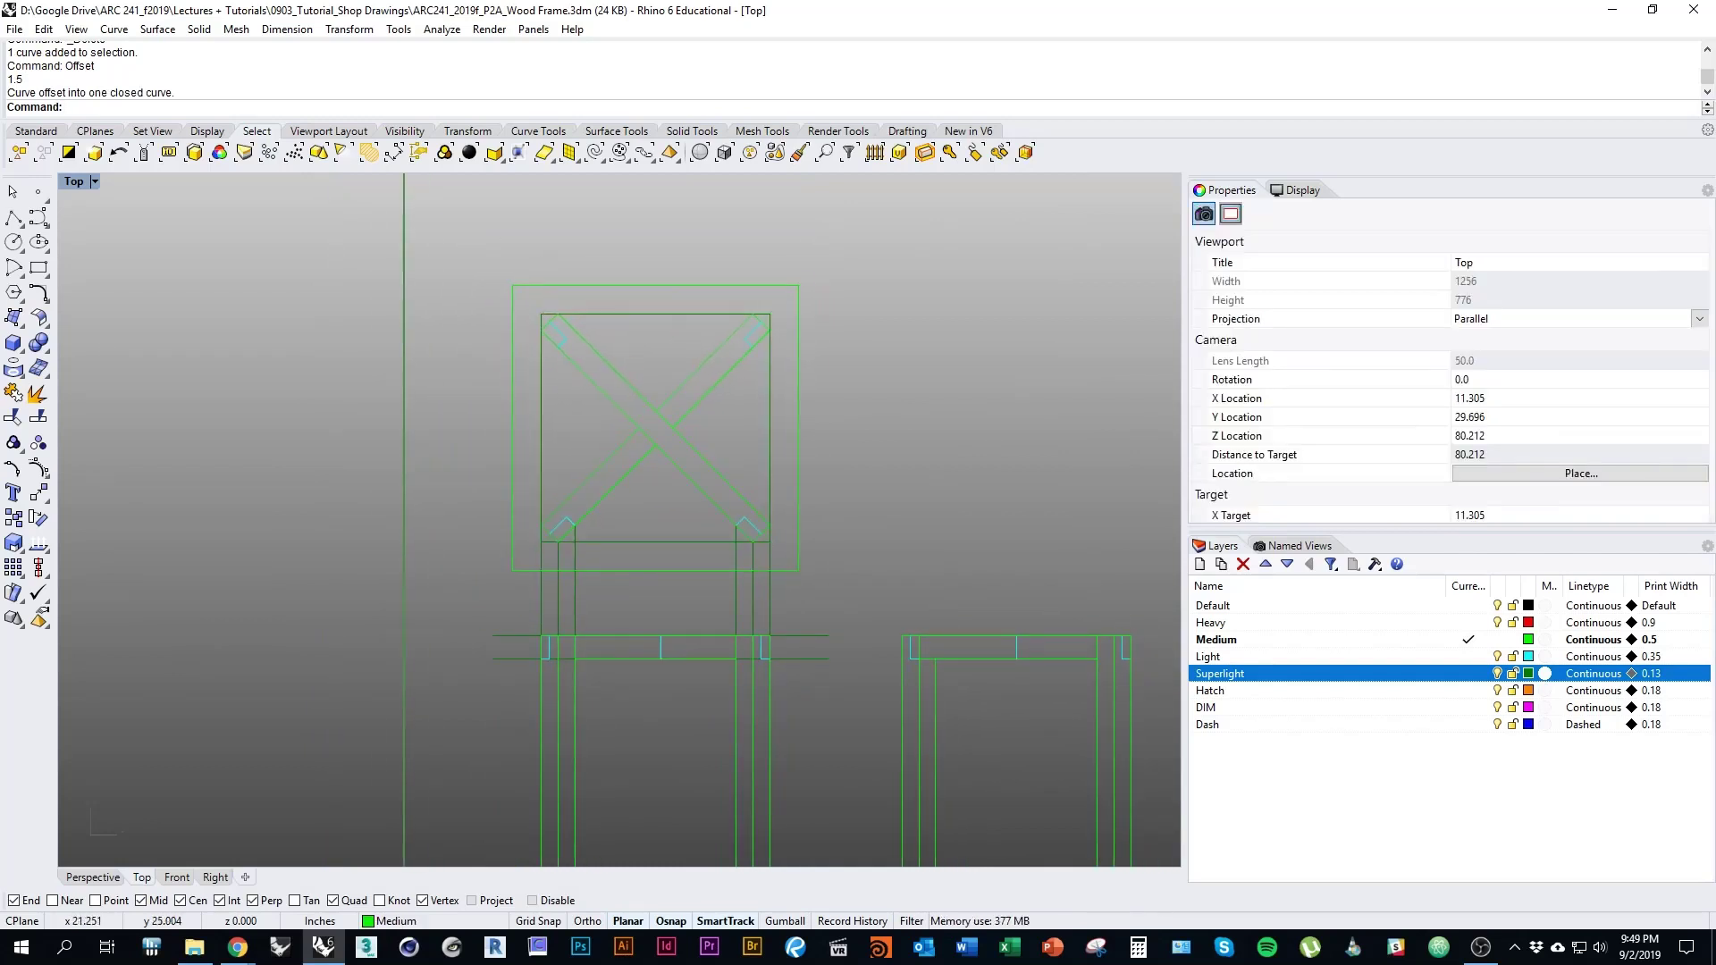
Move the new outer offset square around the plan to the Dash layer
right_click_drag(803, 571, 865, 576)
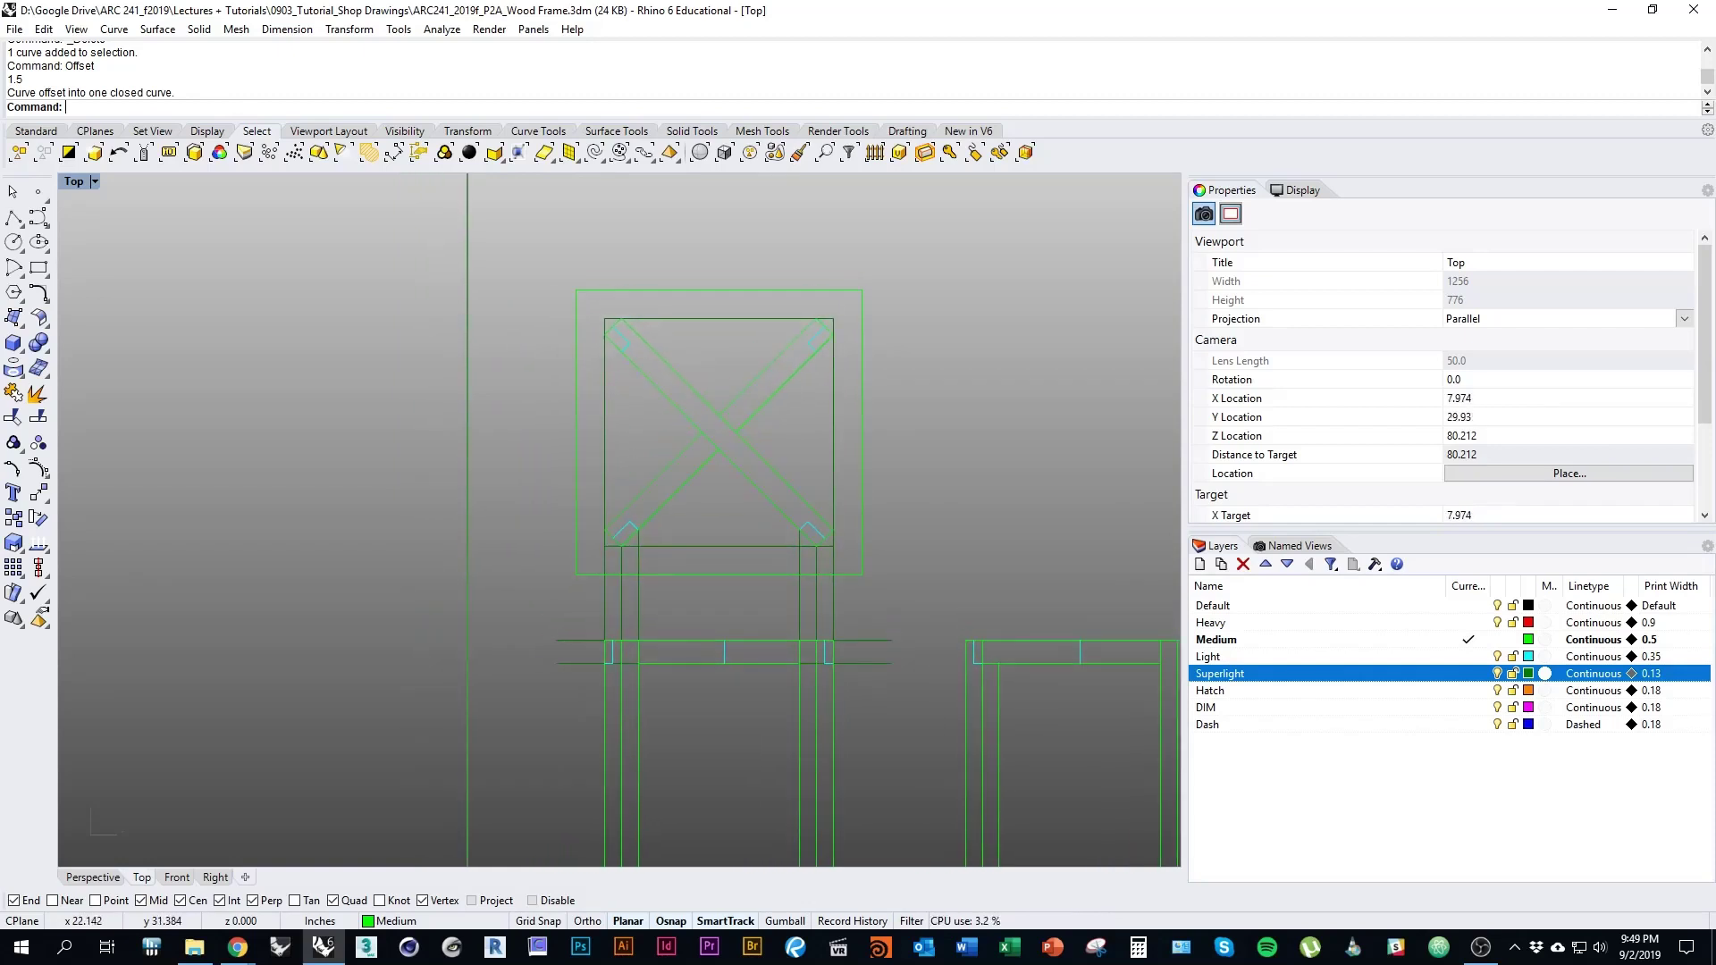
left_click(861, 433)
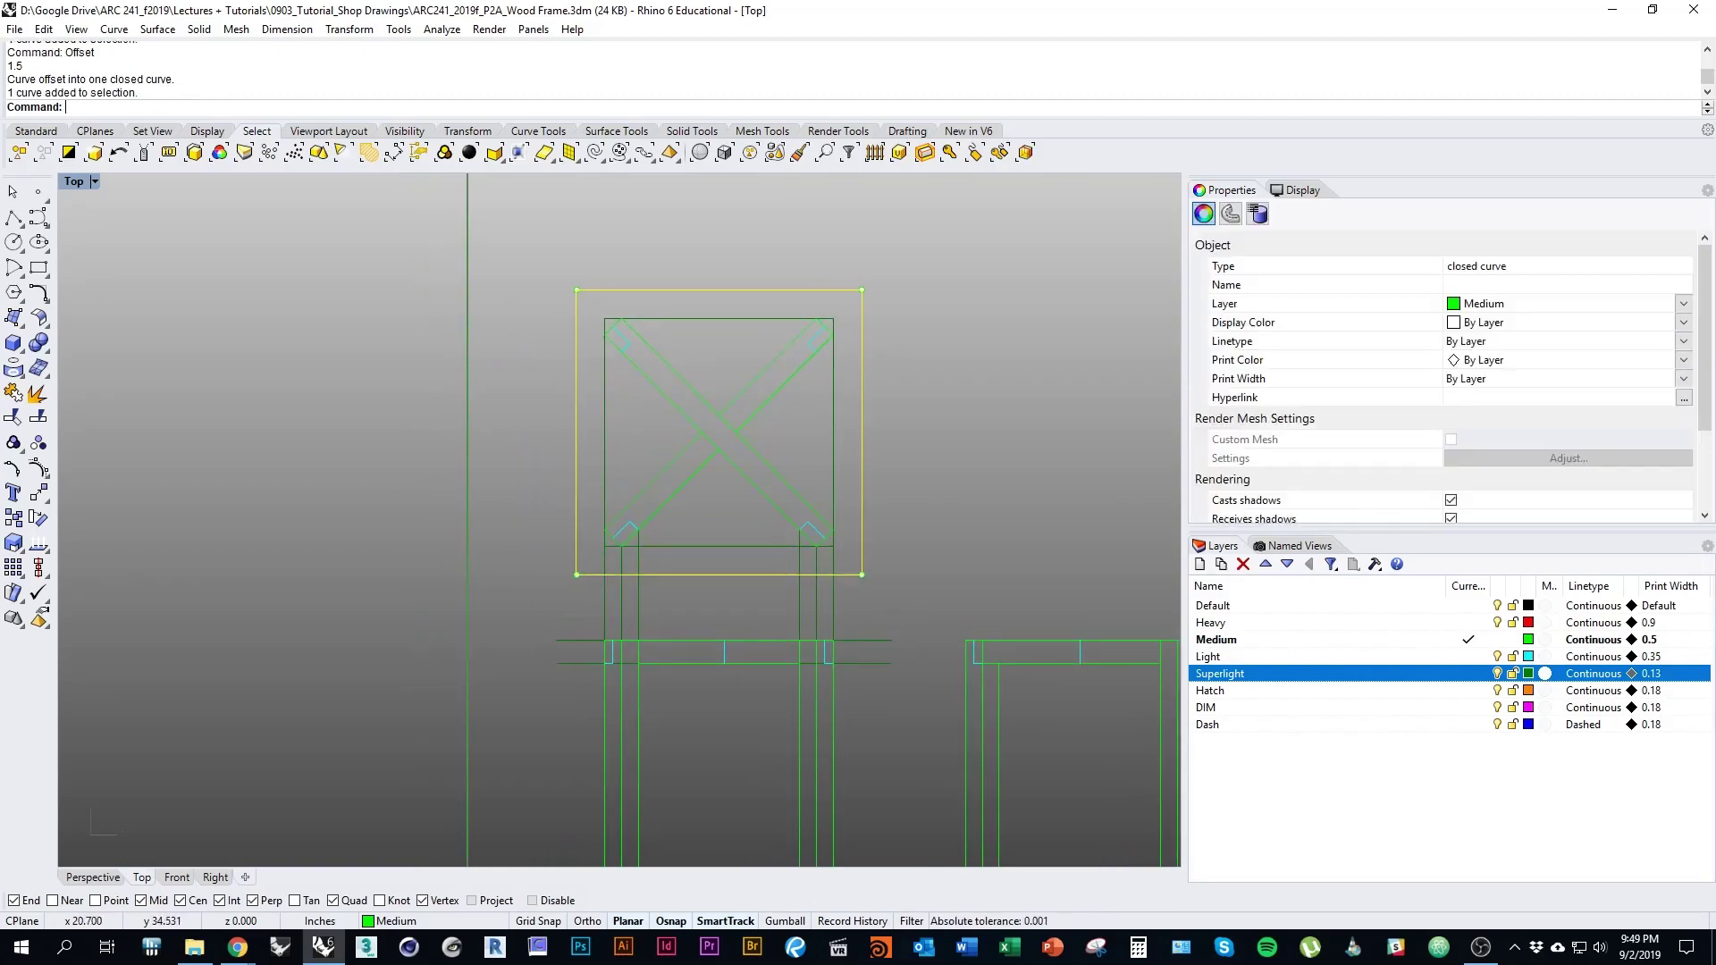
right_click_drag(866, 575, 788, 495)
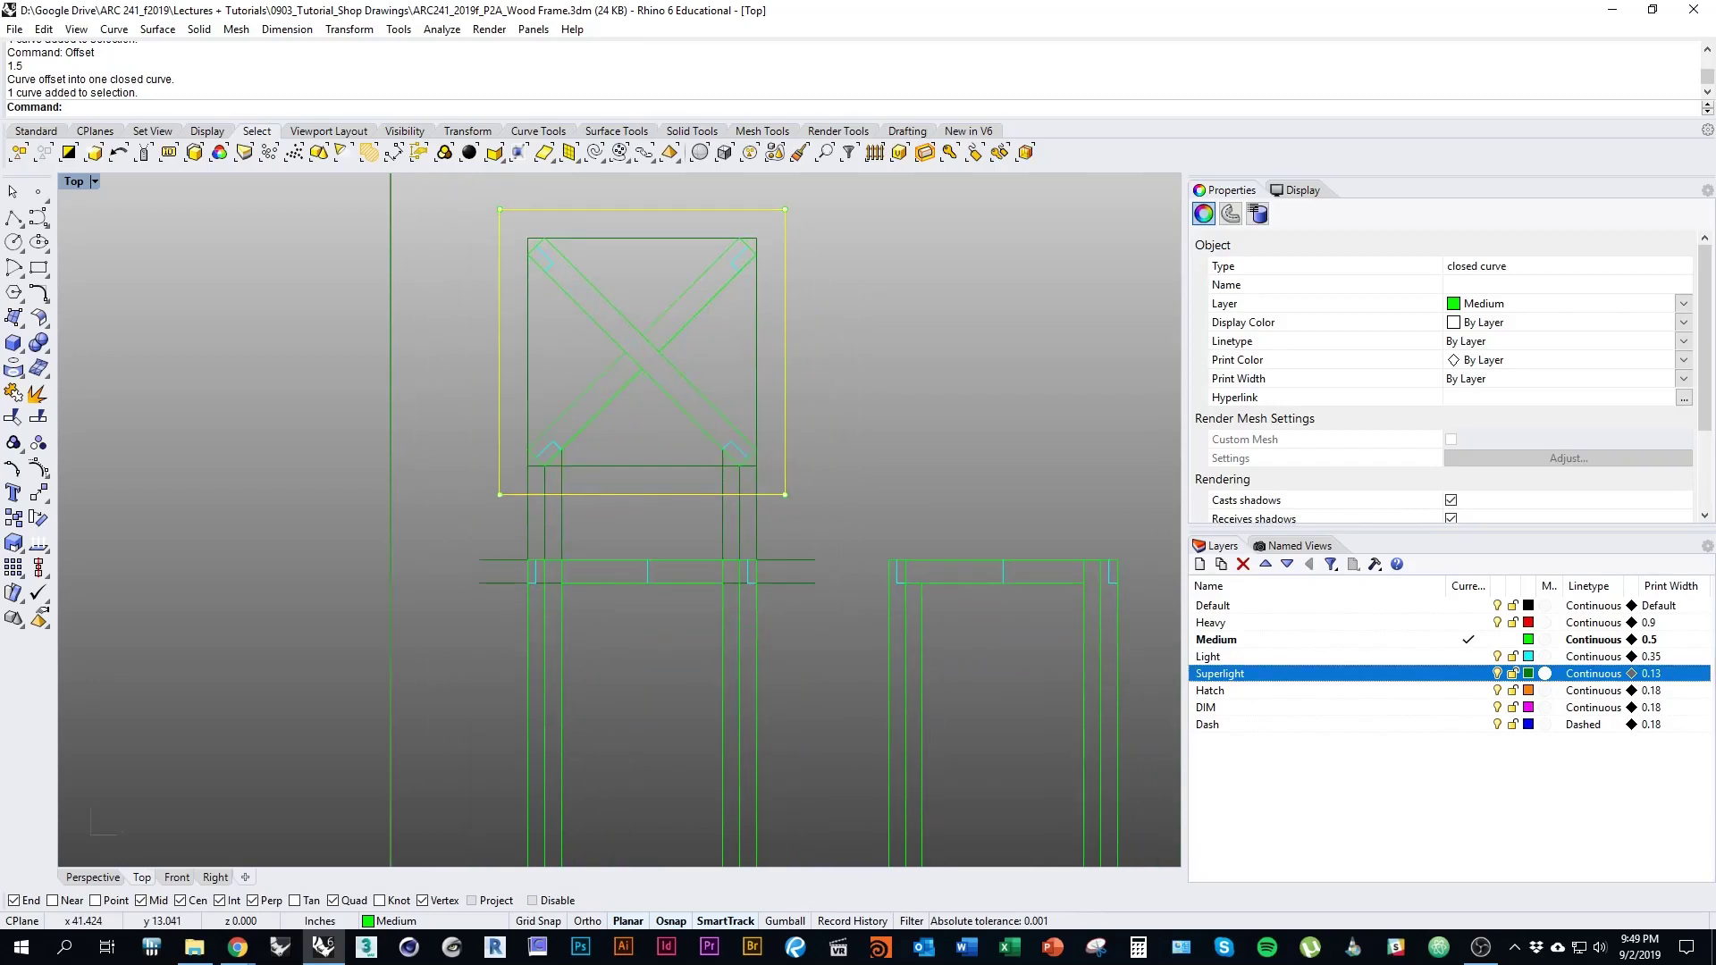
right_click(1254, 724)
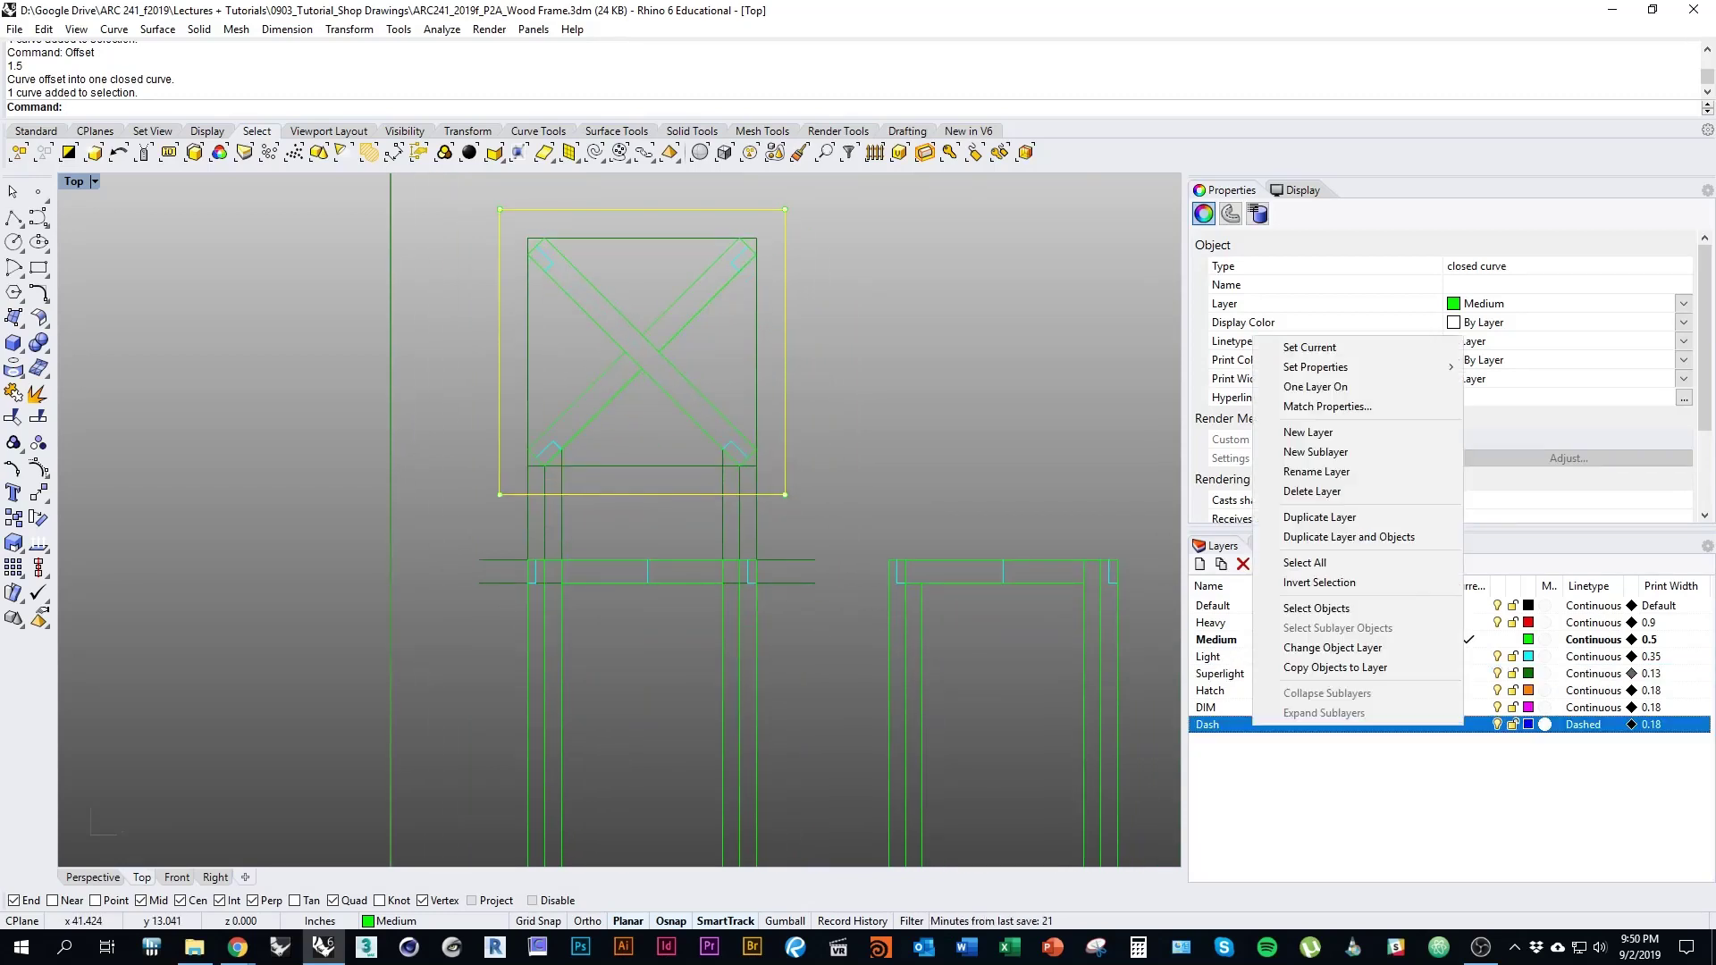
key("Escape")
right_click_drag(624, 304, 685, 386)
right_click_drag(685, 297, 687, 395)
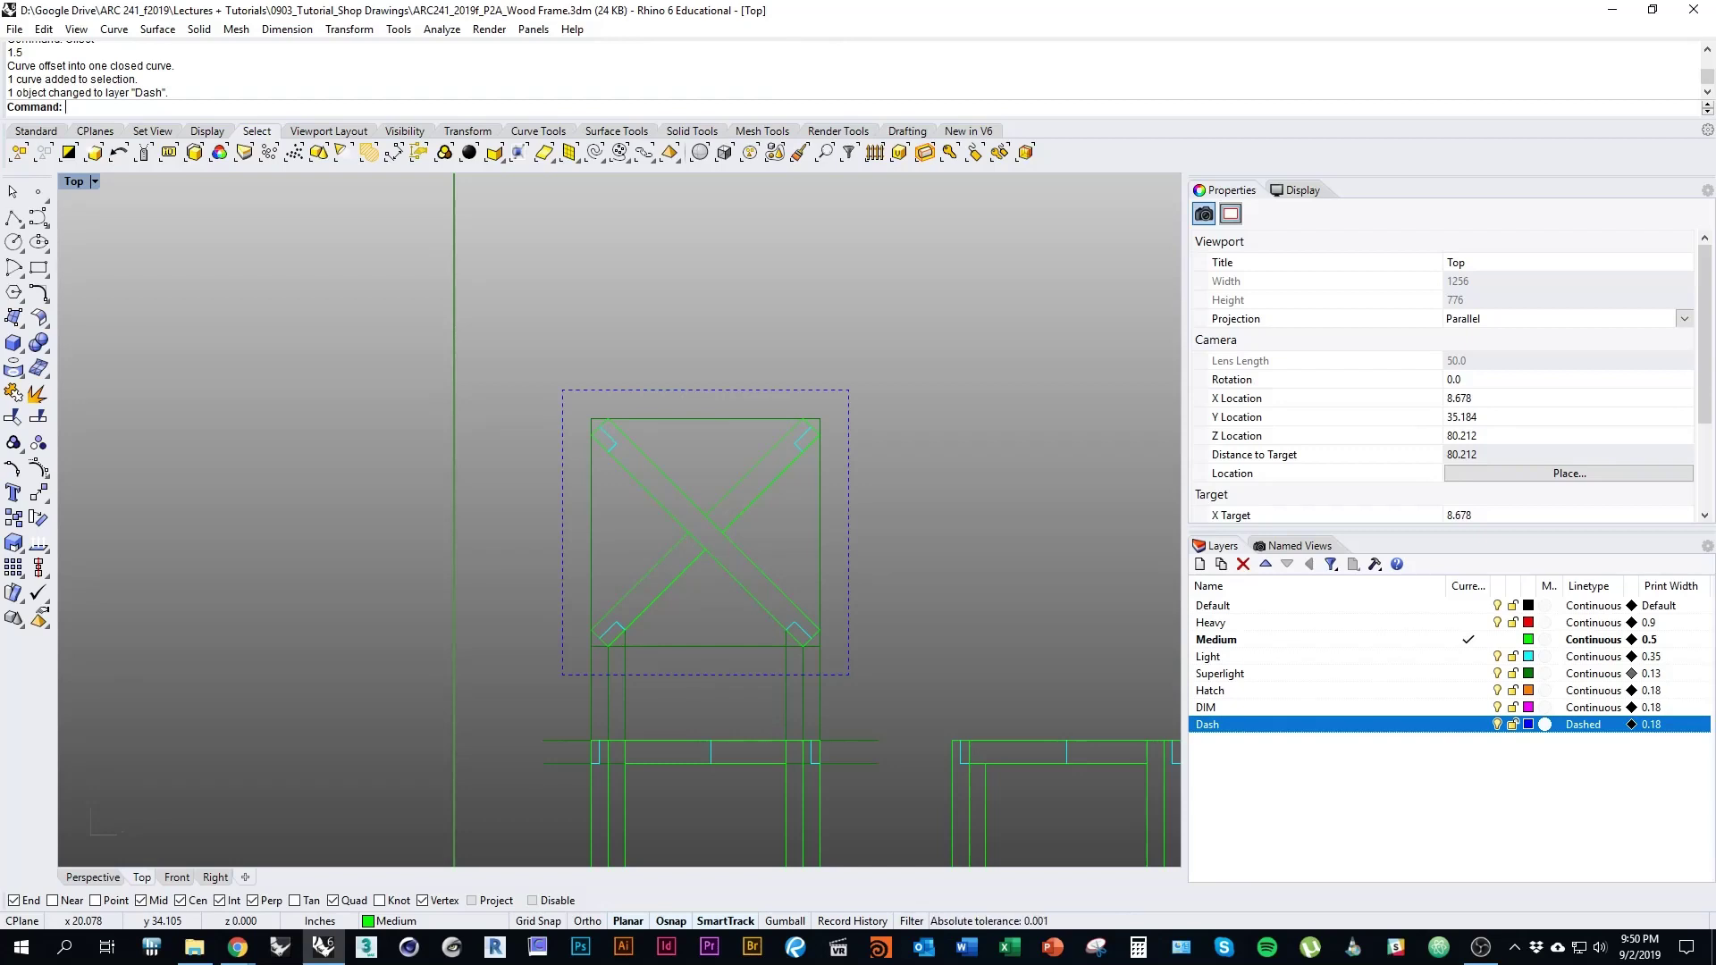
right_click_drag(762, 520, 771, 489)
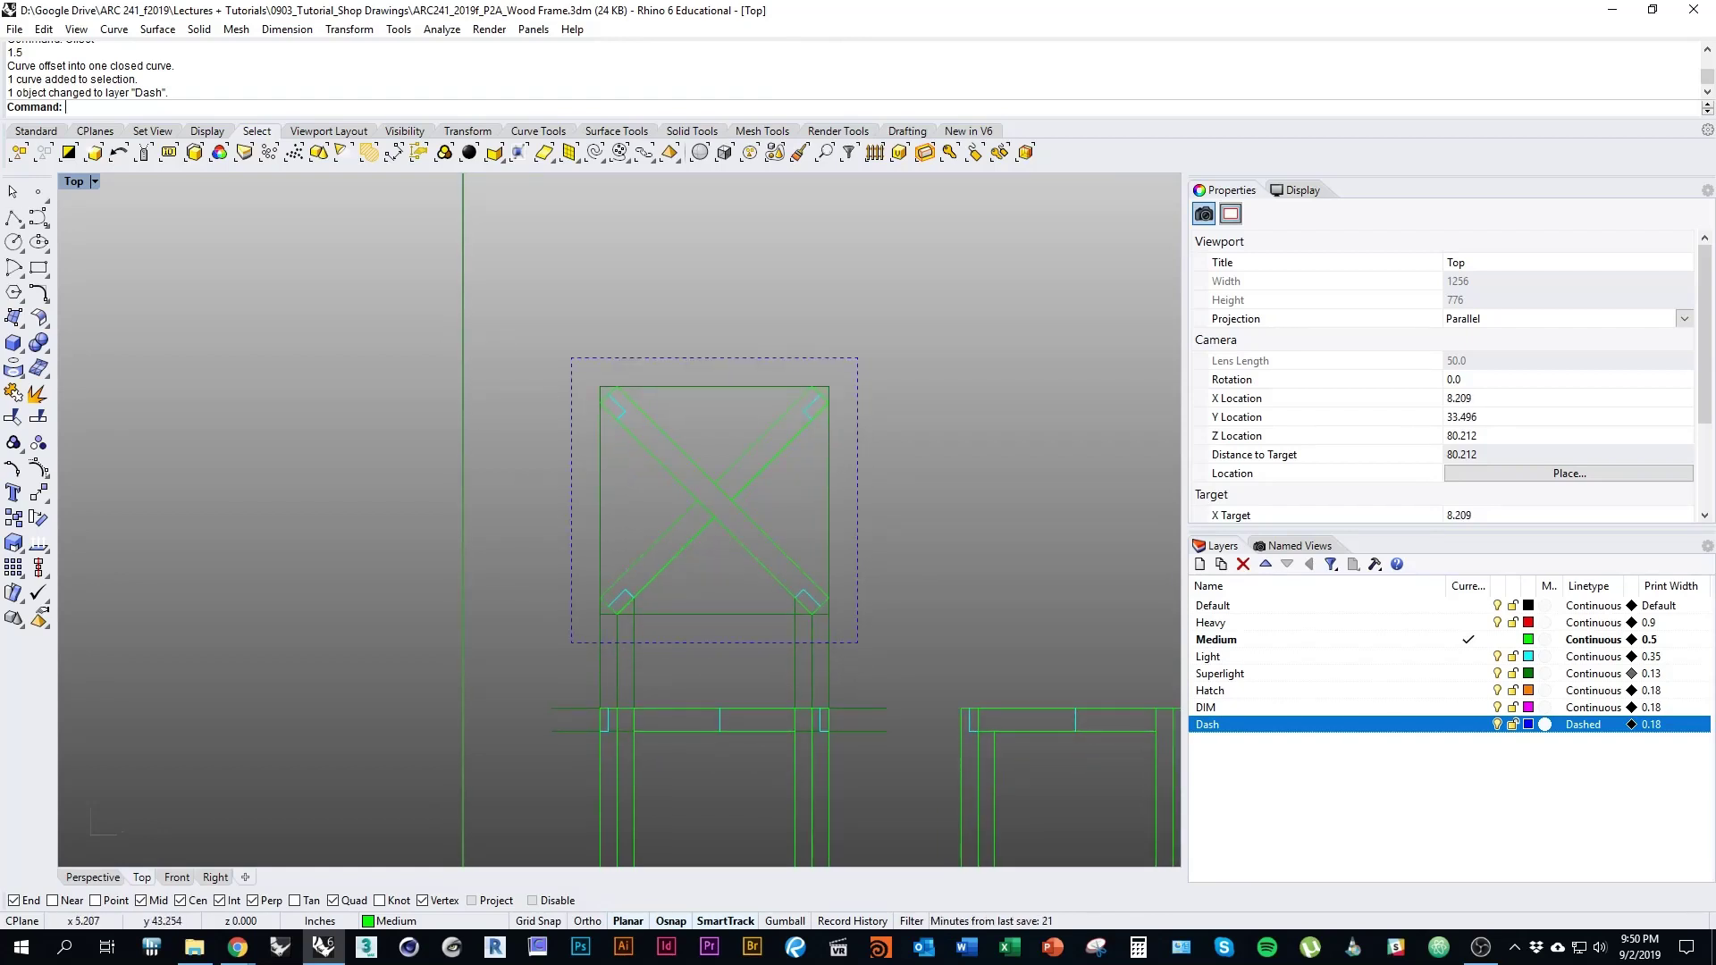
right_click_drag(836, 603, 881, 567)
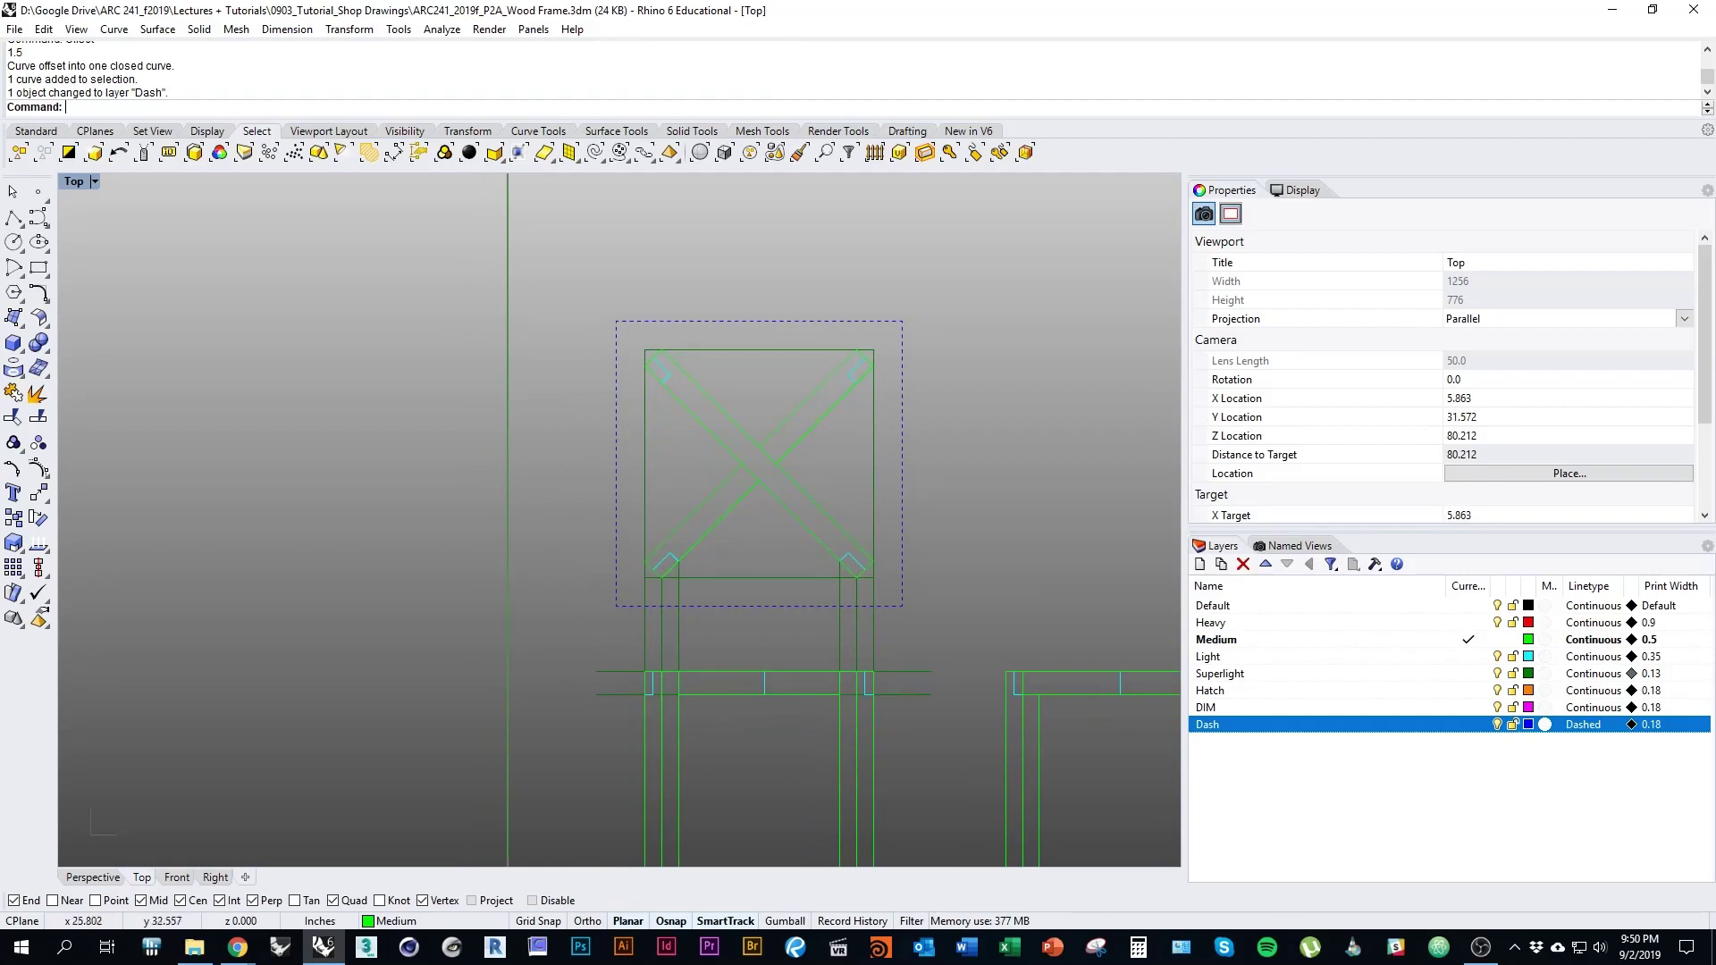
right_click_drag(934, 436, 943, 382)
left_click(911, 383)
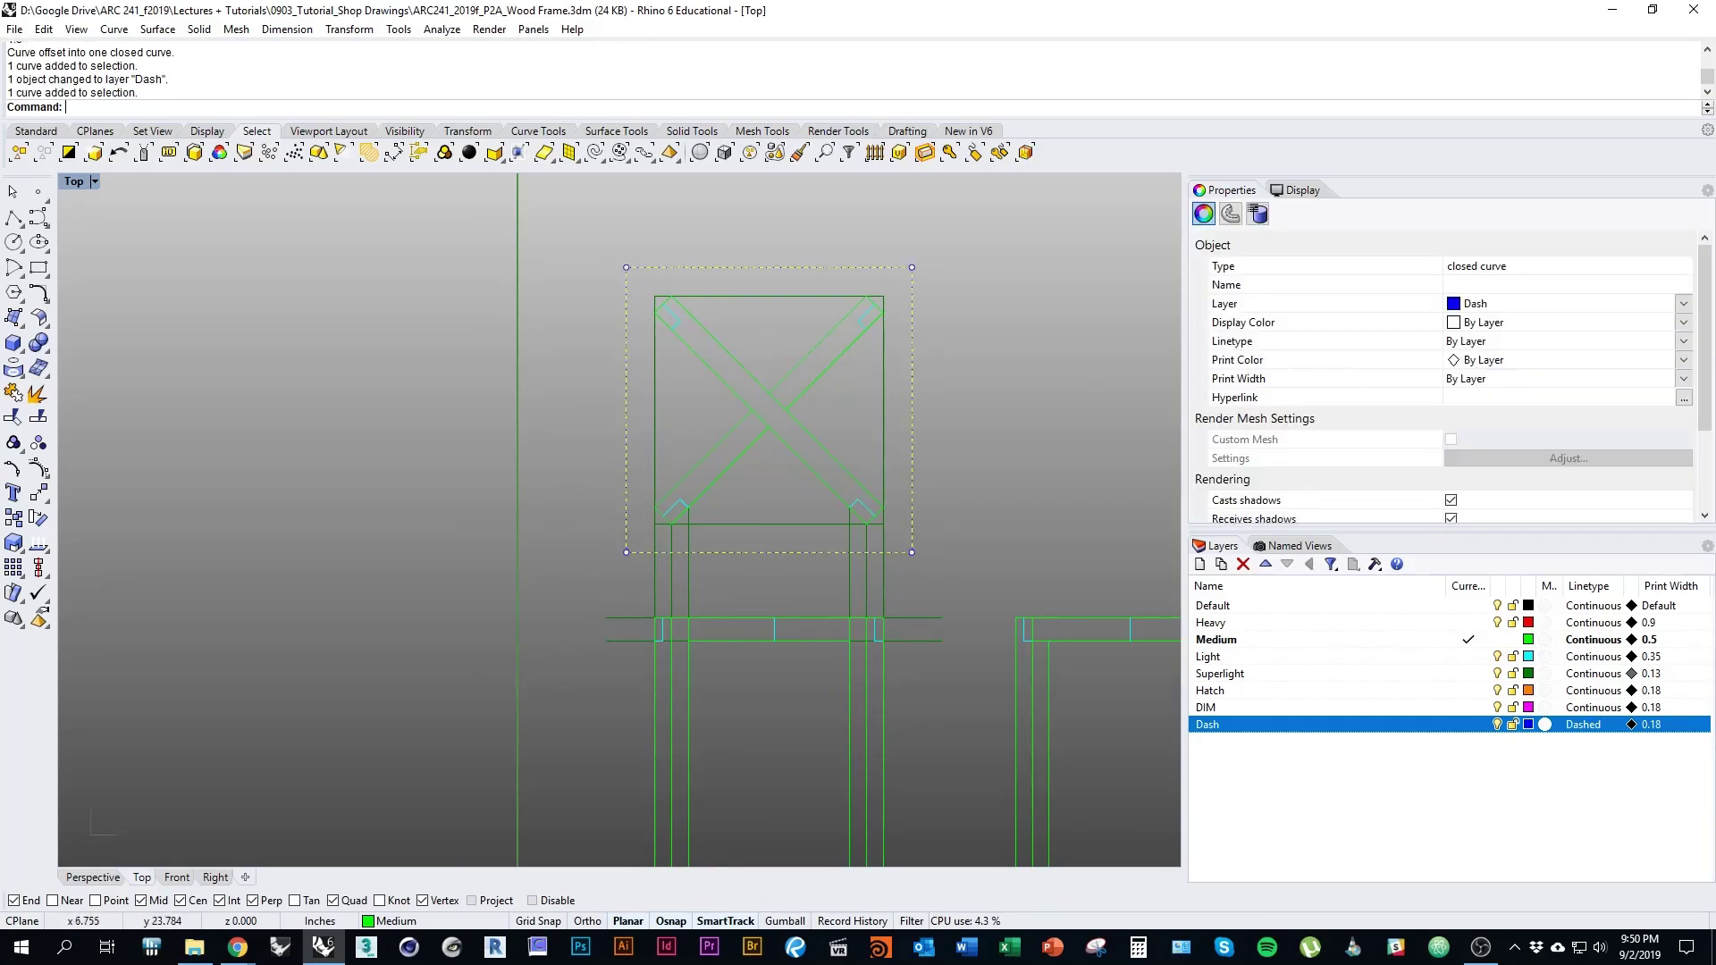
right_click_drag(812, 366, 773, 436)
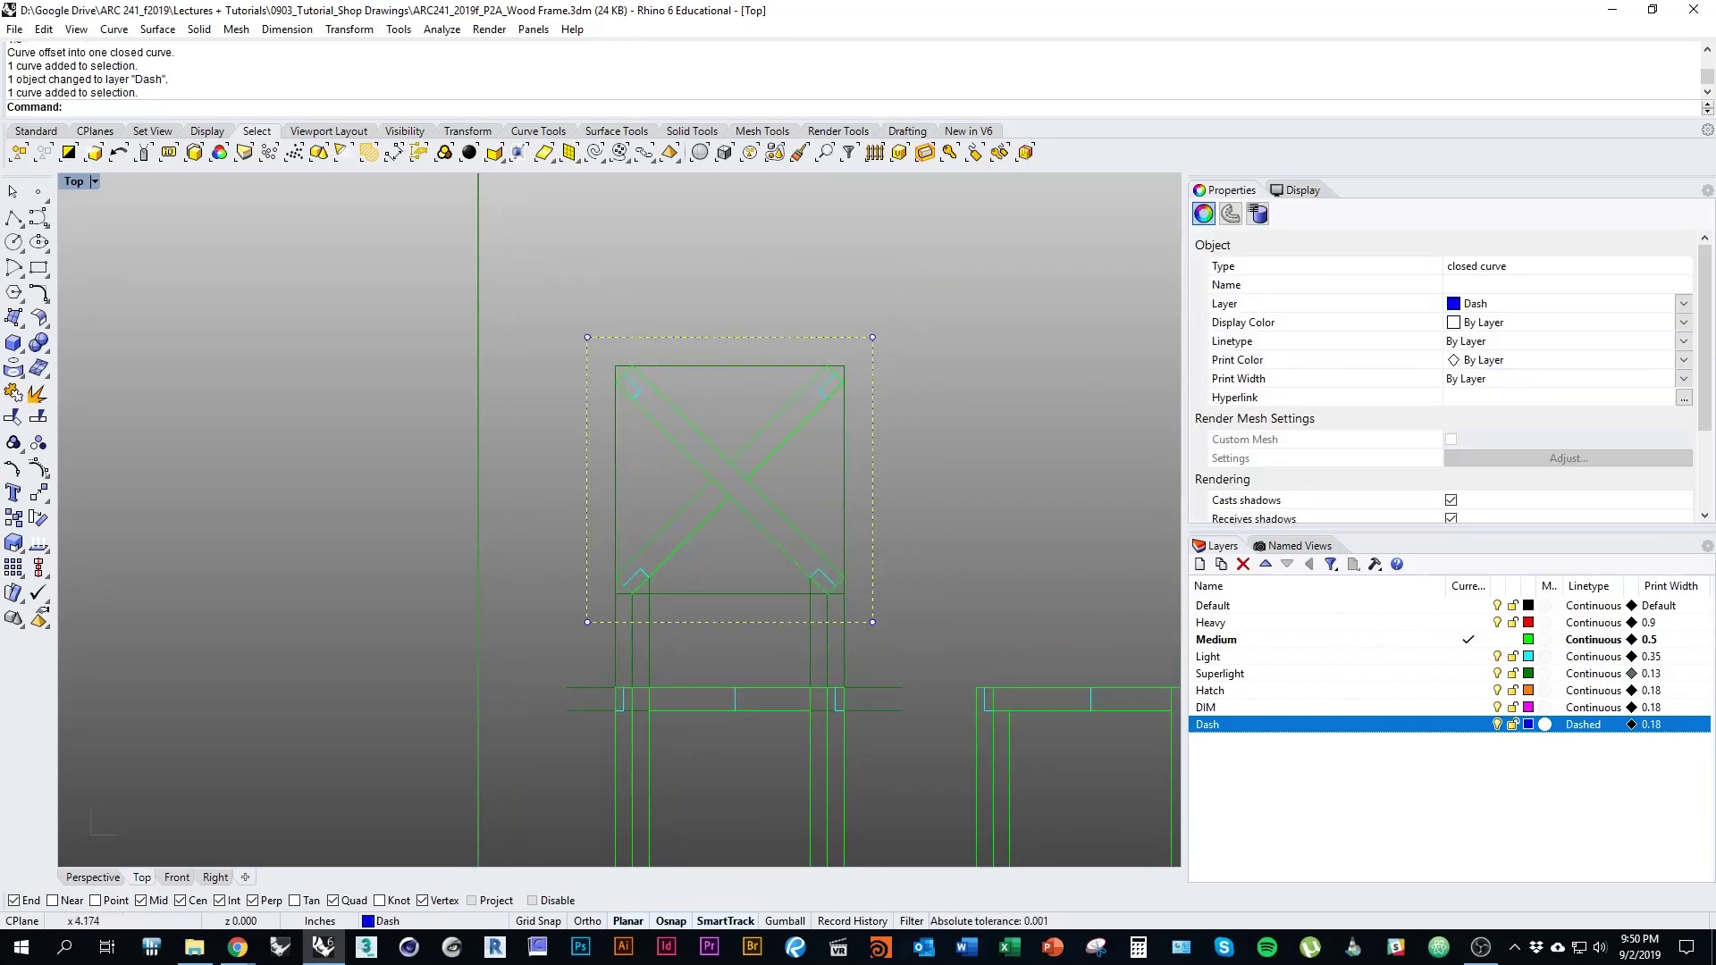
mouse_move(677, 445)
right_mouse_down()
mouse_move(686, 418)
mouse_move(668, 419)
right_mouse_up()
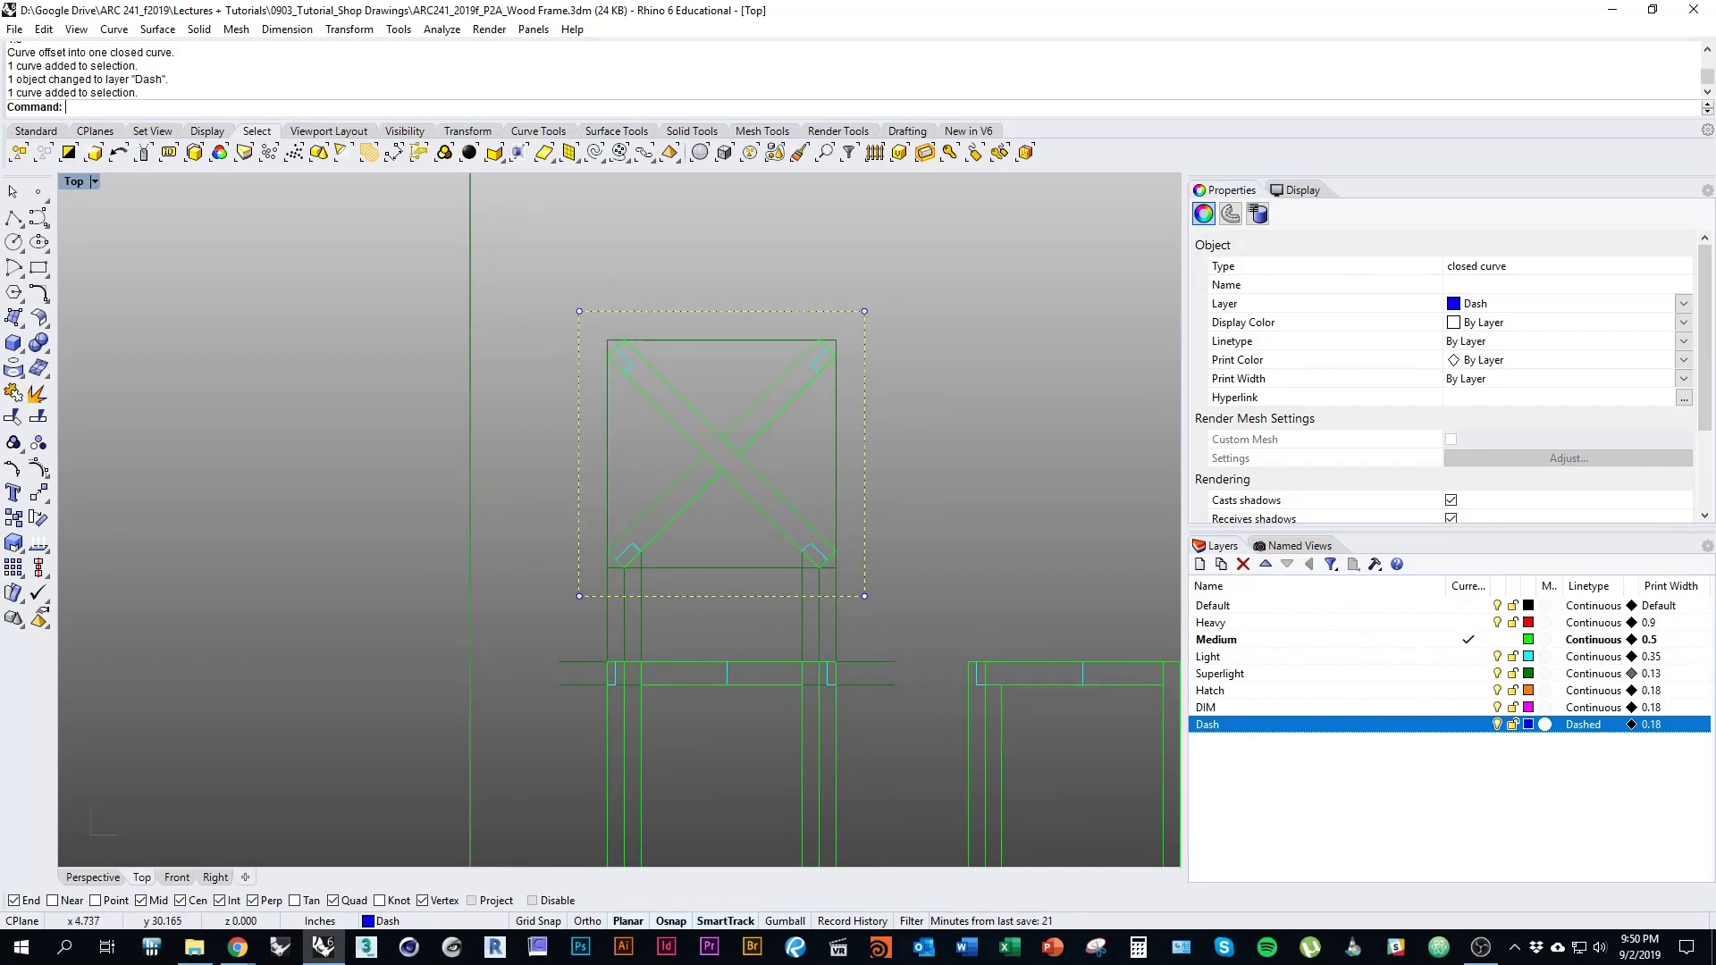
right_click_drag(740, 485, 701, 366)
key("Escape")
right_click_drag(743, 225, 792, 242)
right_click_drag(753, 470, 699, 581)
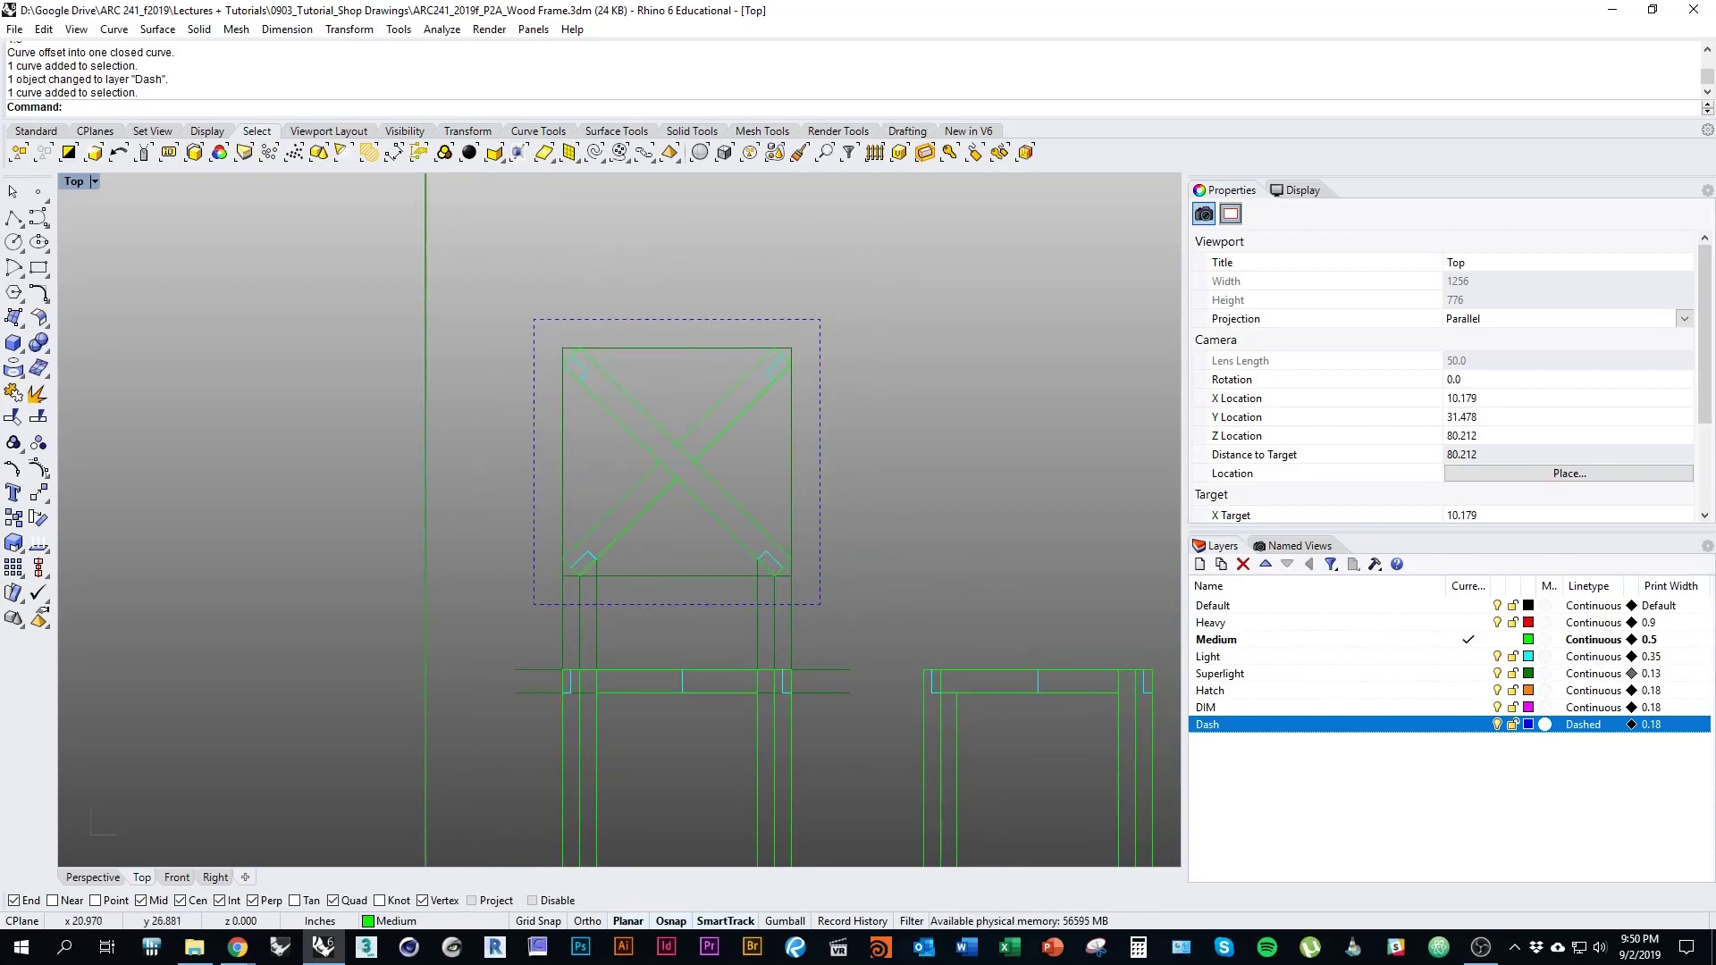
right_click_drag(824, 608, 685, 502)
scroll(836, 569, "down", 6)
scroll(760, 508, "up", 3)
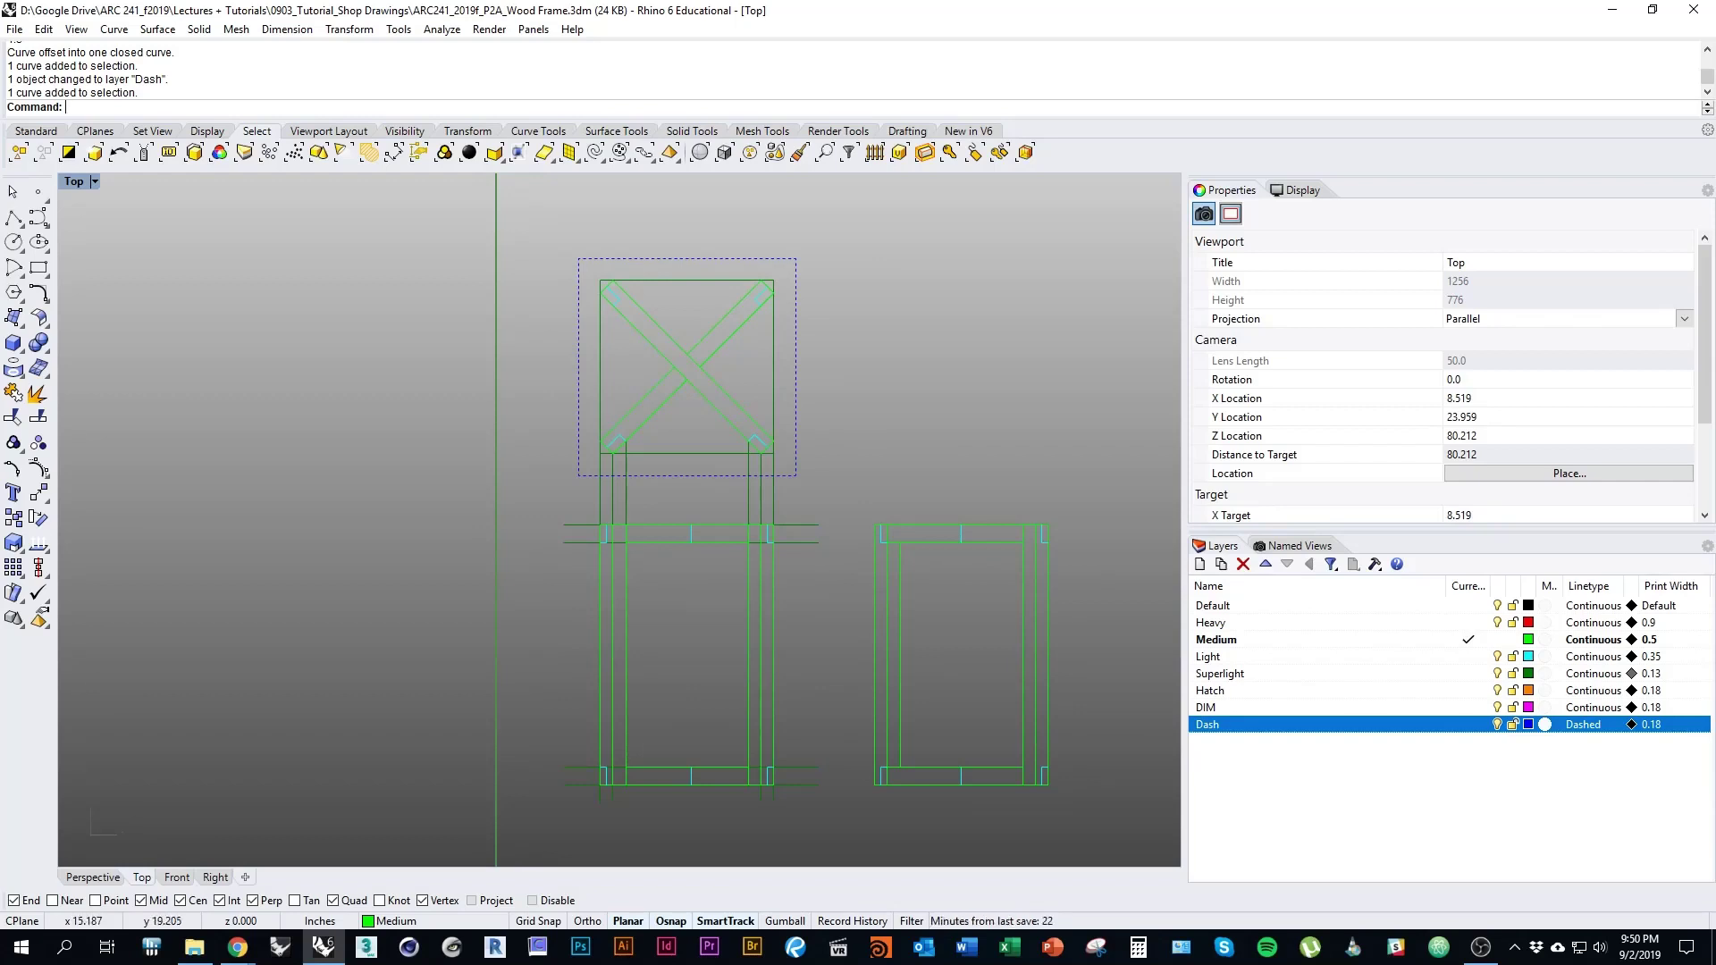
scroll(715, 583, "up", 4)
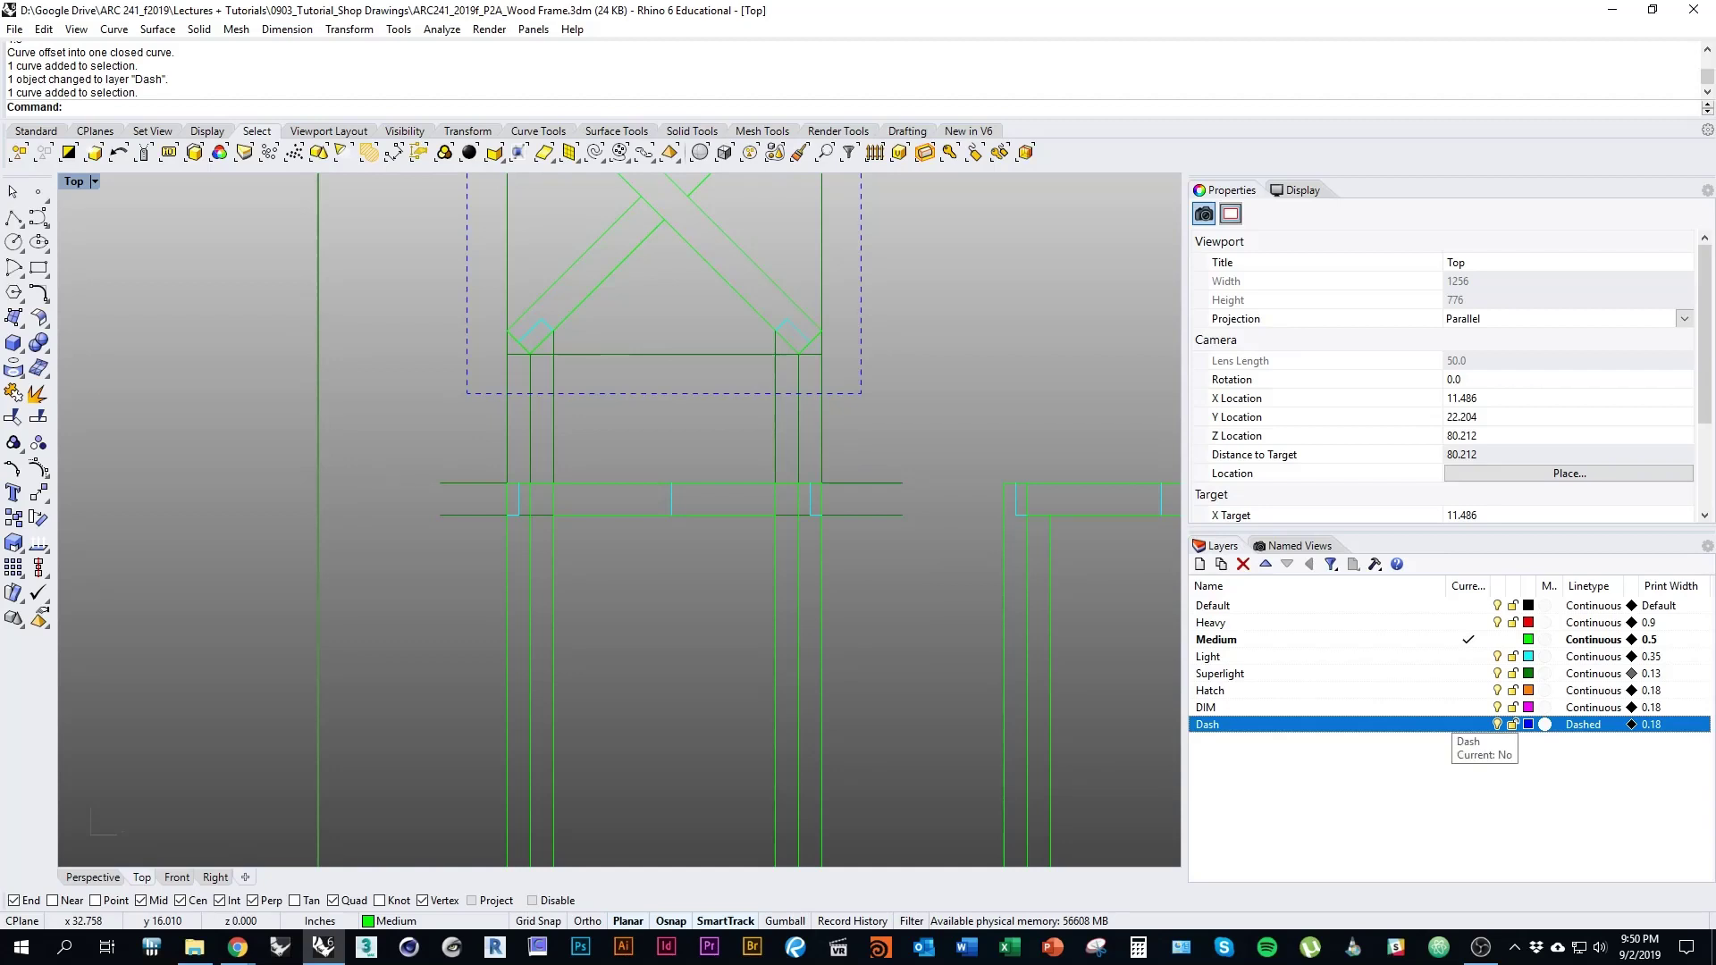
right_click_drag(699, 457, 705, 551)
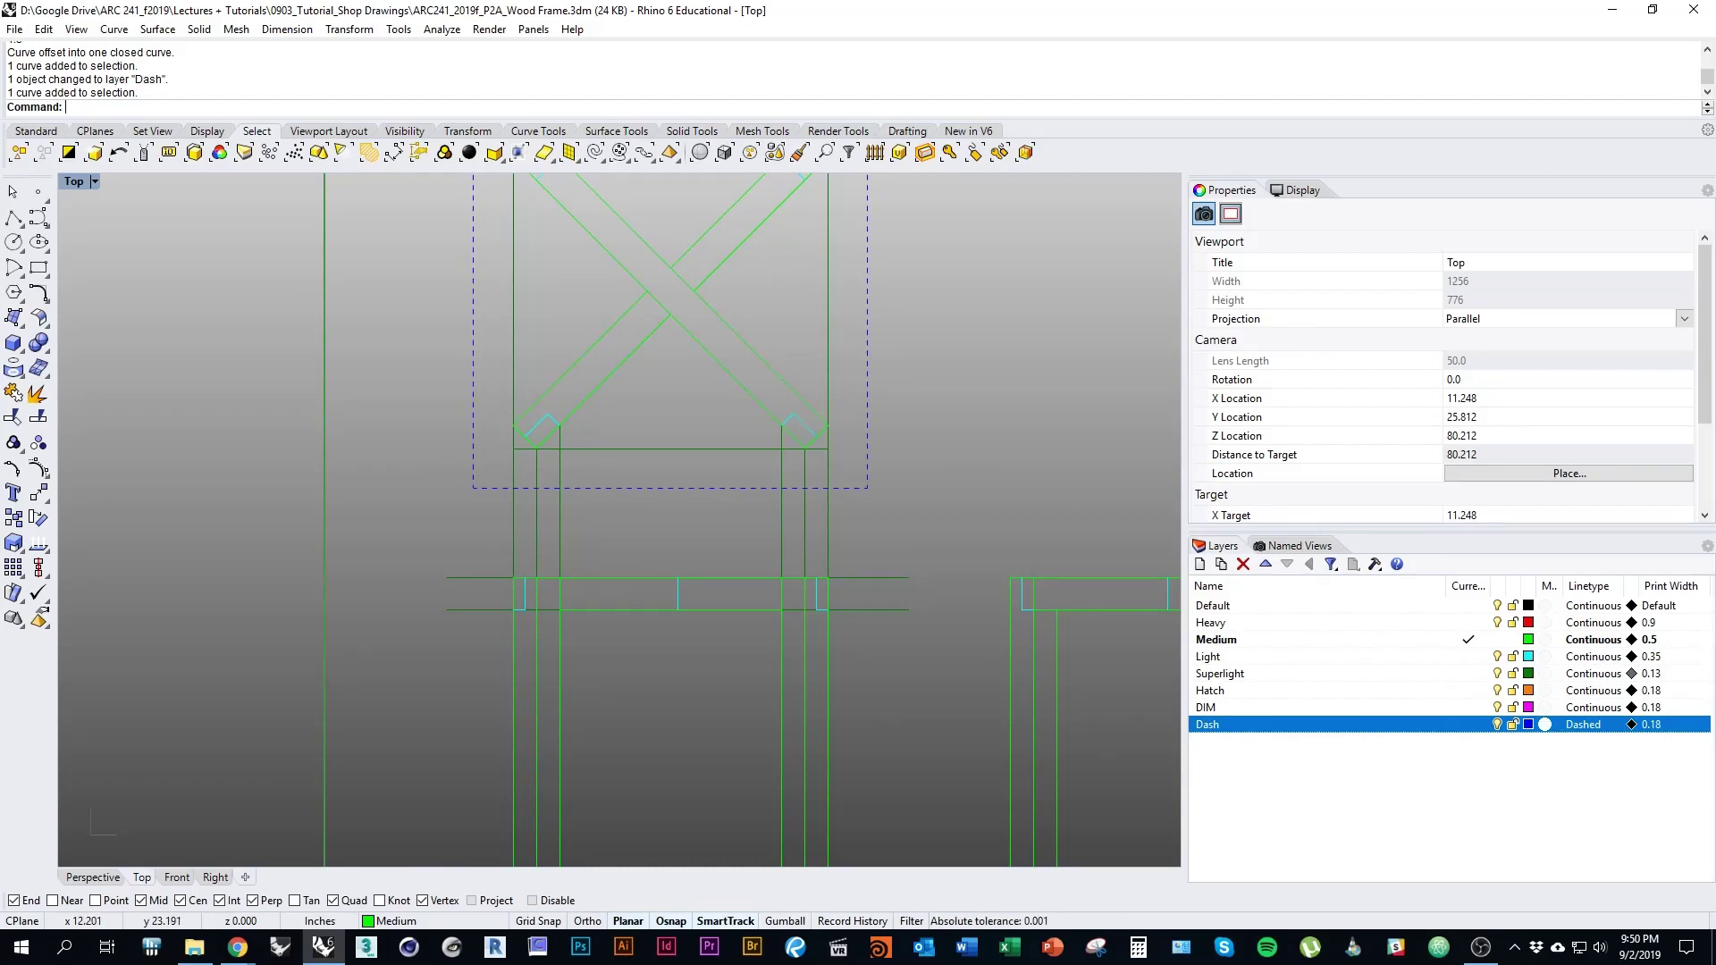
right_click_drag(638, 584, 656, 527)
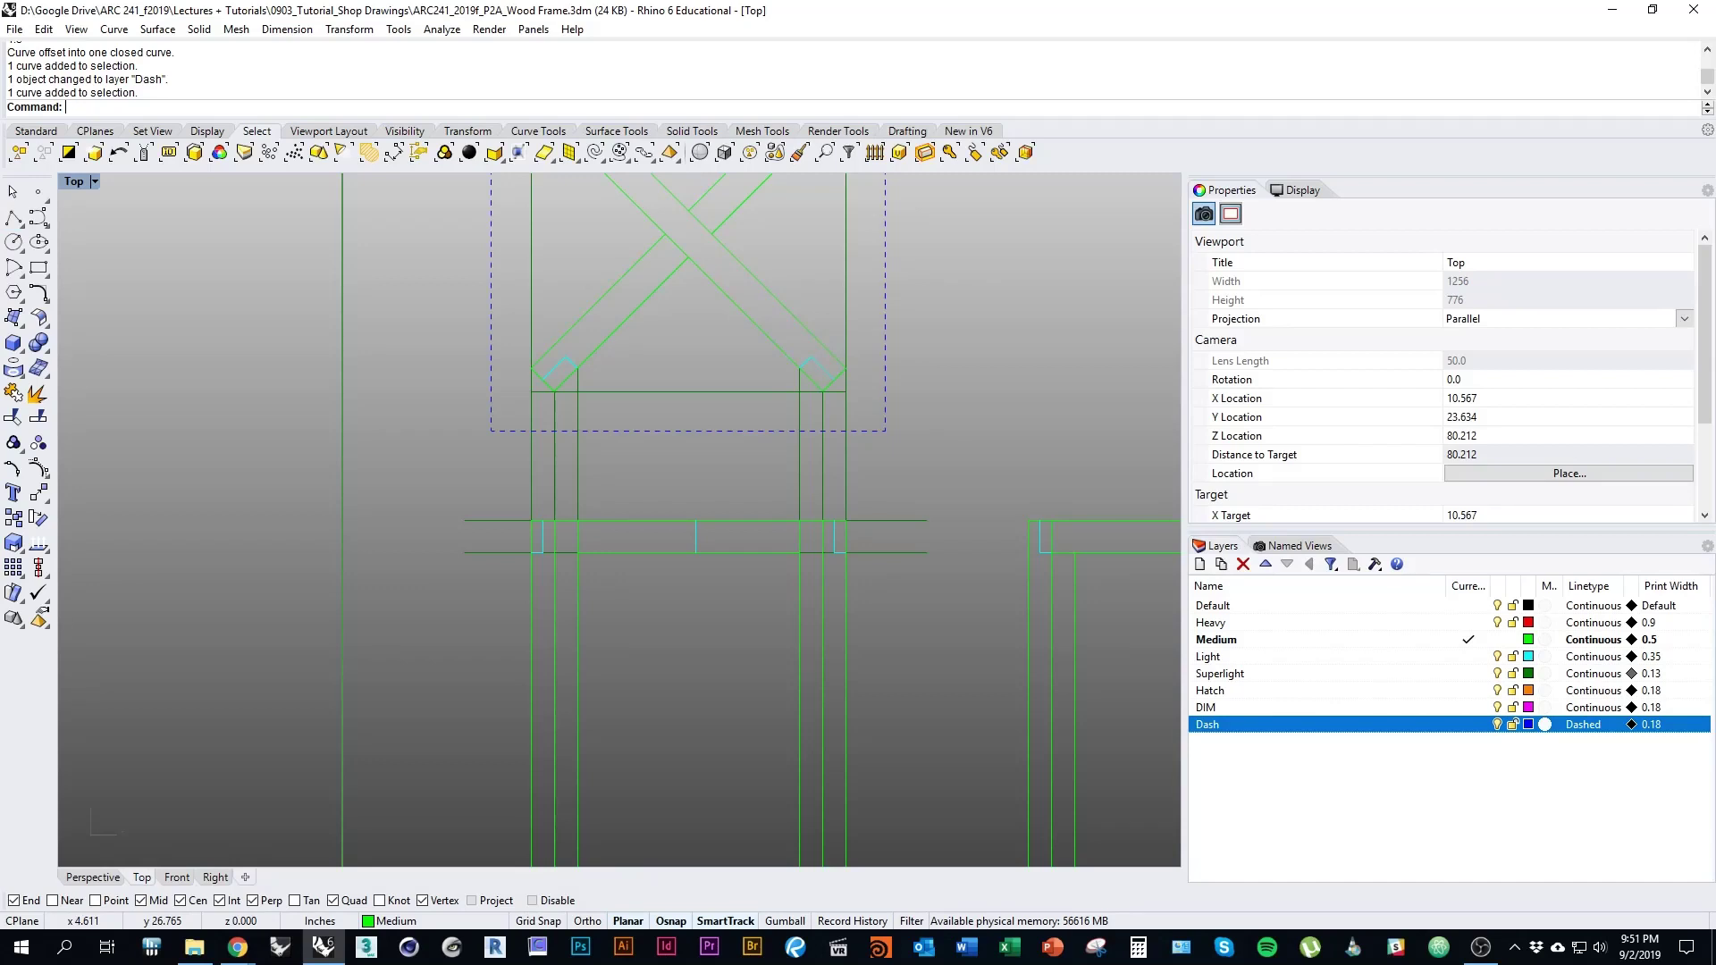
Draw a horizontal line extending 3 inches to both sides of a midpoint about 1.4 inches above the first elevation's top rail center
key("Return")
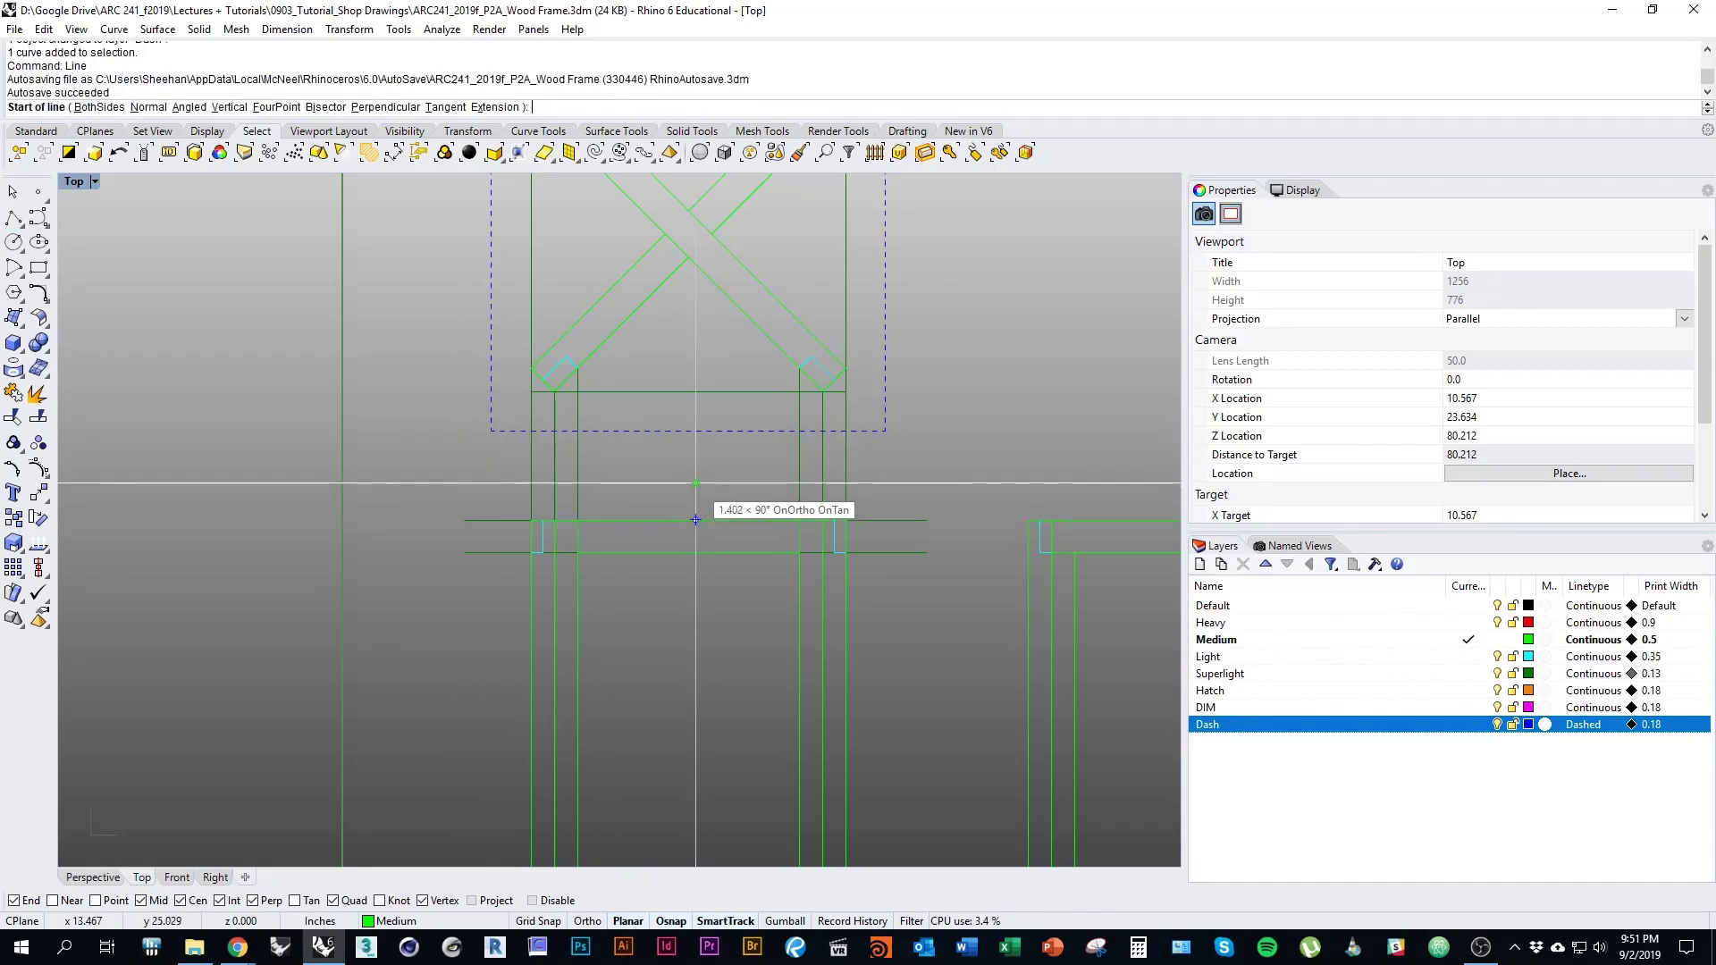
scroll(696, 482, "up", 3)
right_click_drag(696, 534, 689, 576)
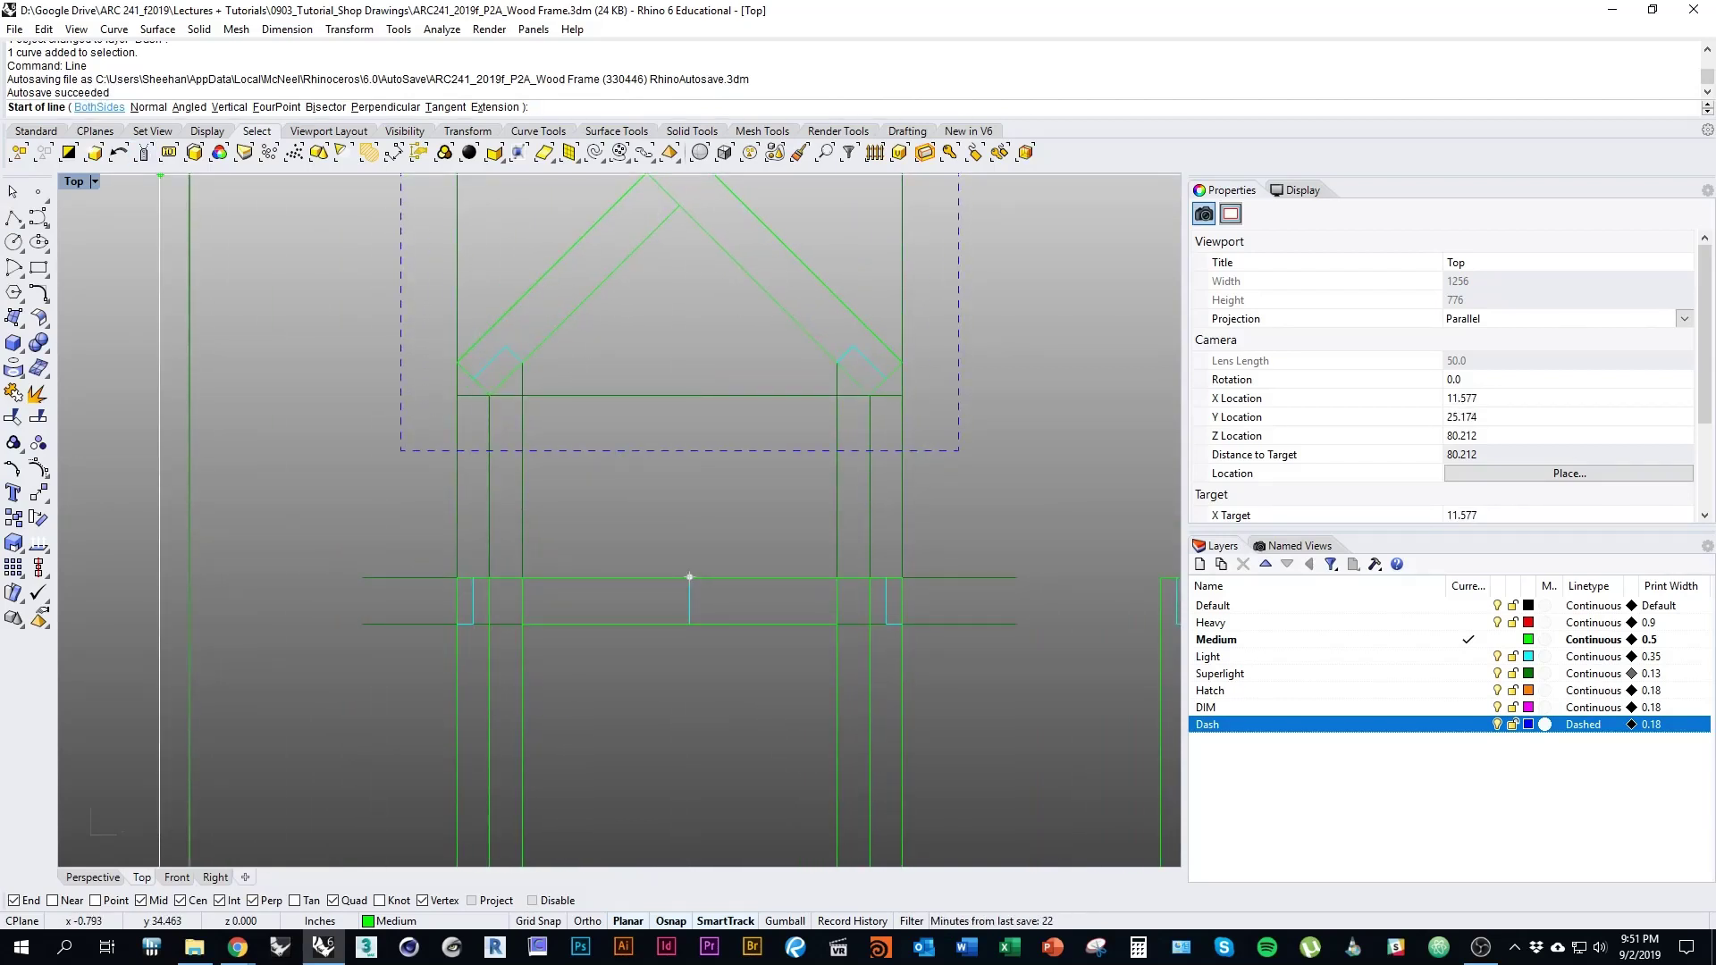
left_click(99, 106)
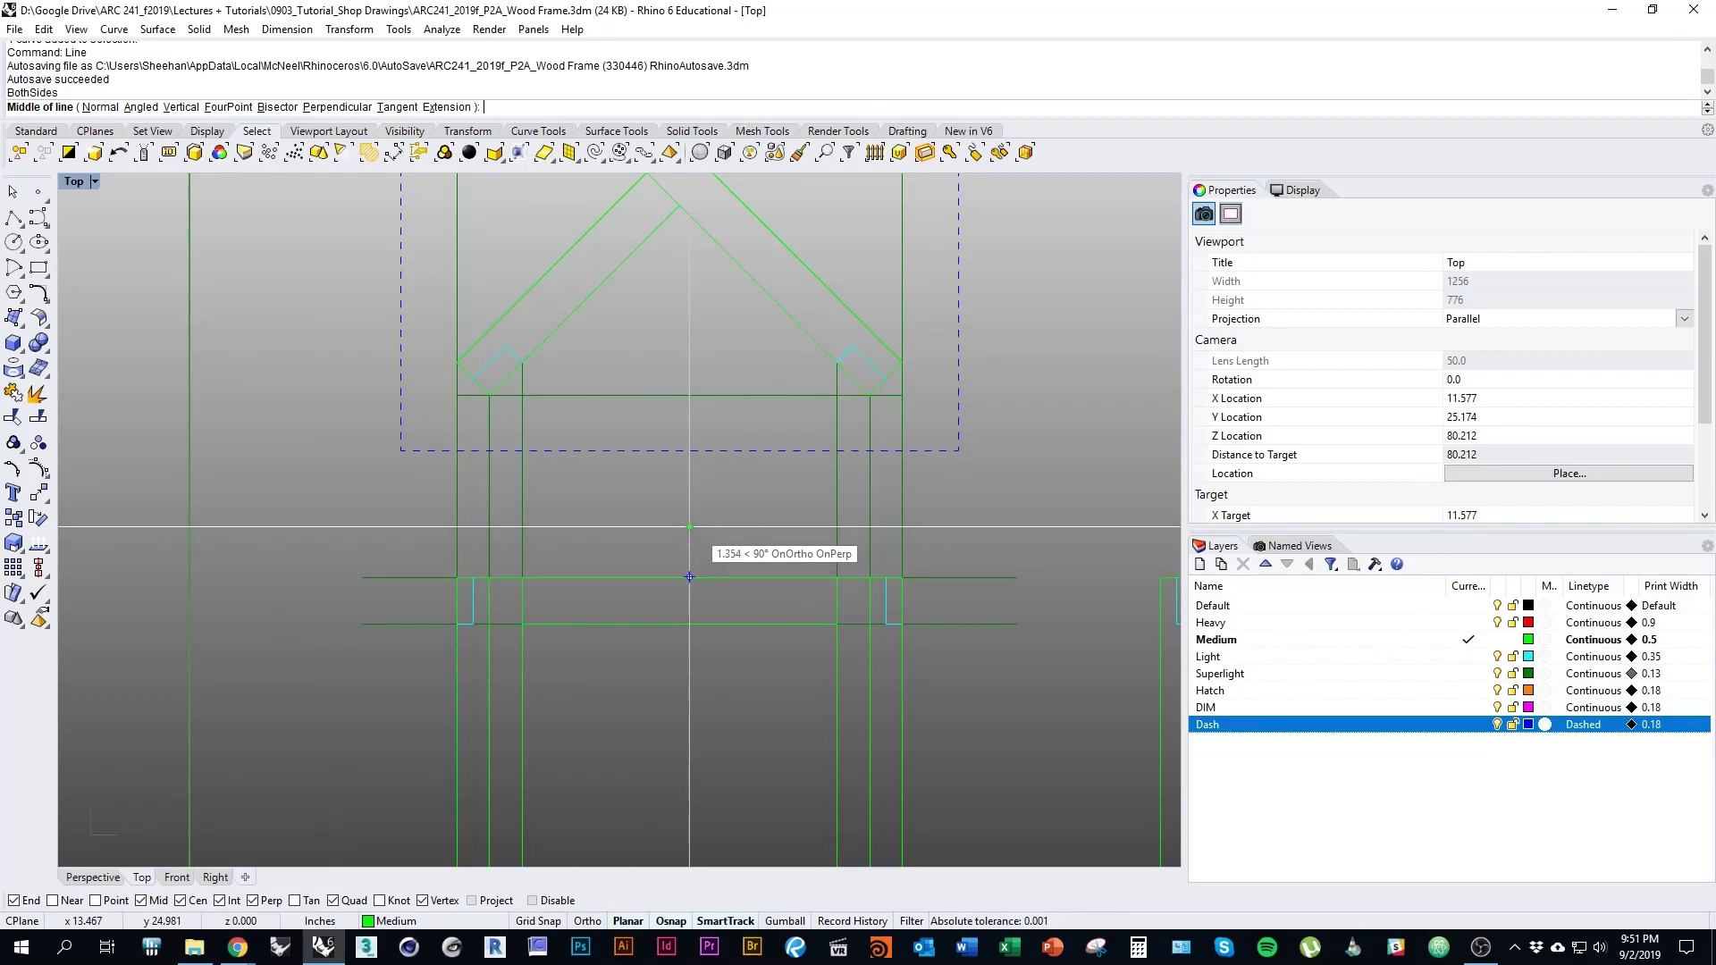
left_click(689, 524)
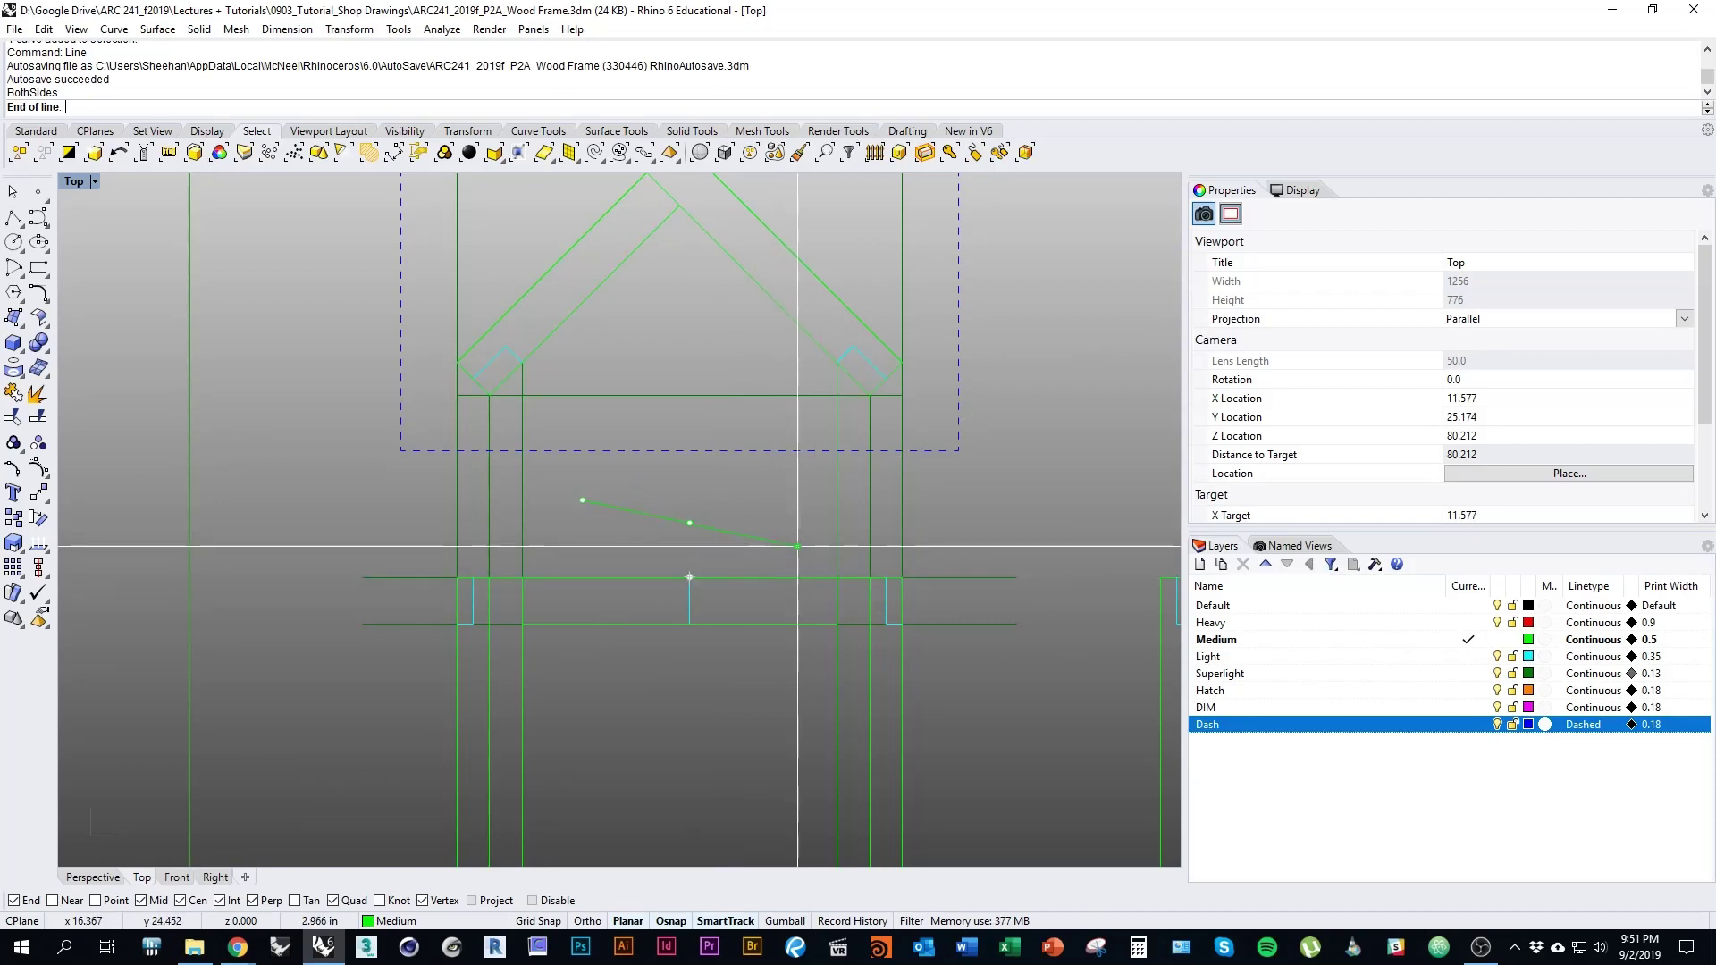
type("3")
key("Return")
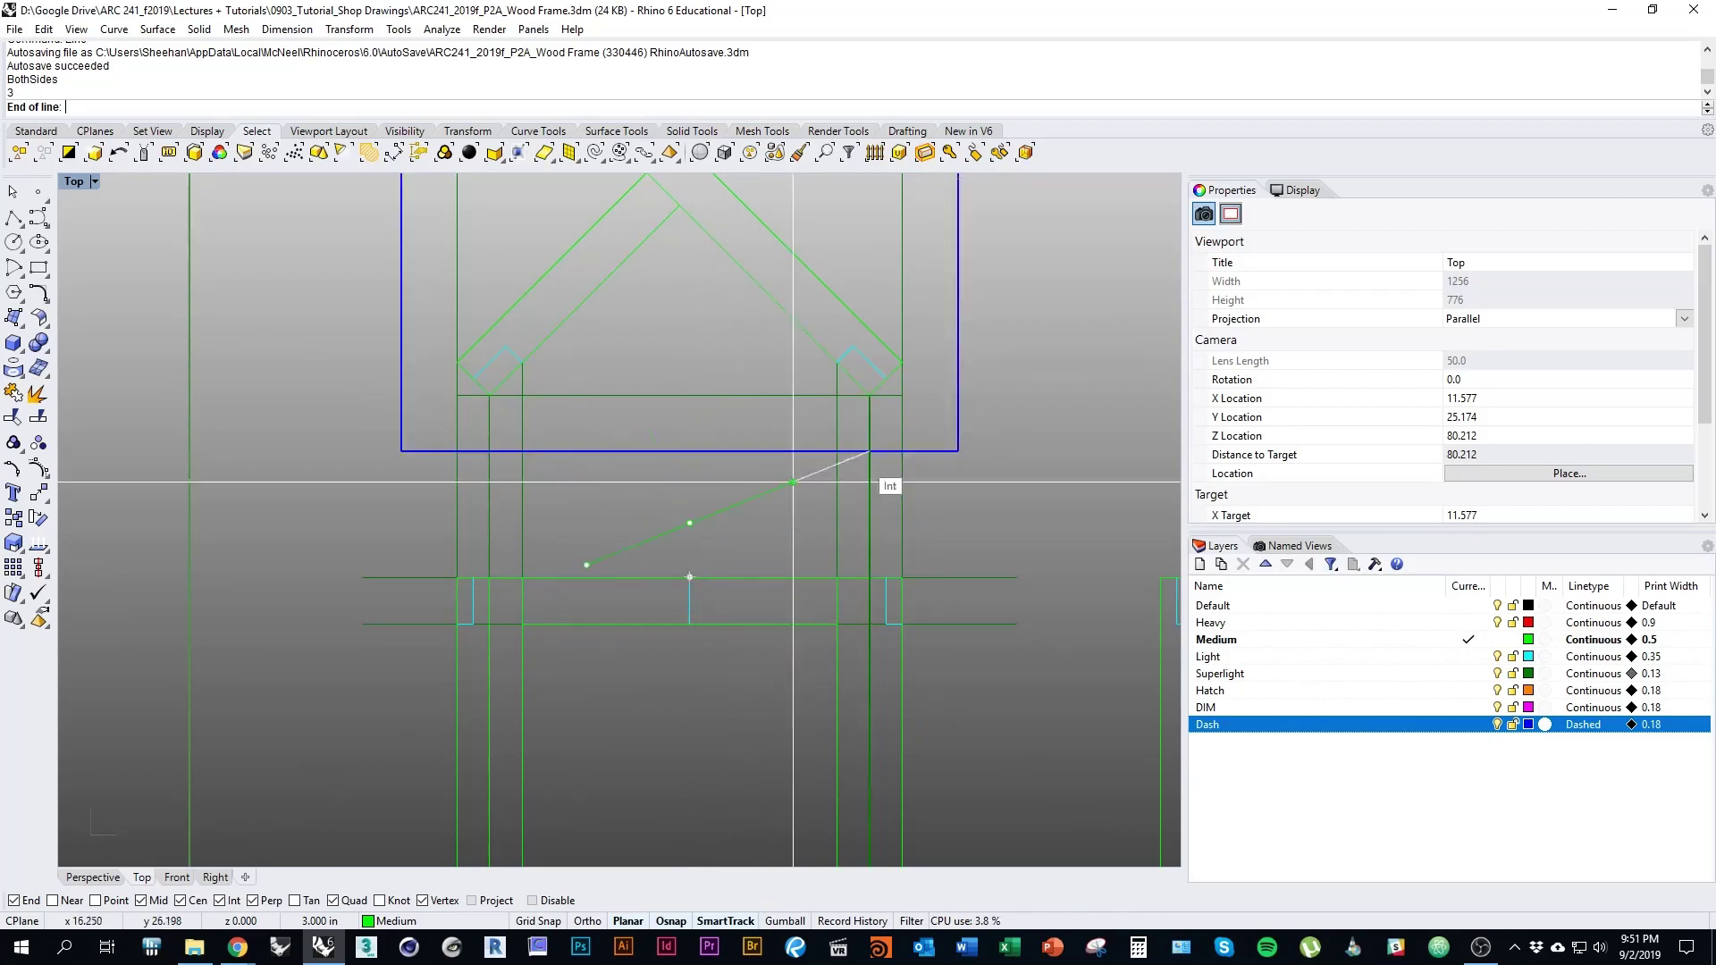
key("shift")
key("ctrl+c")
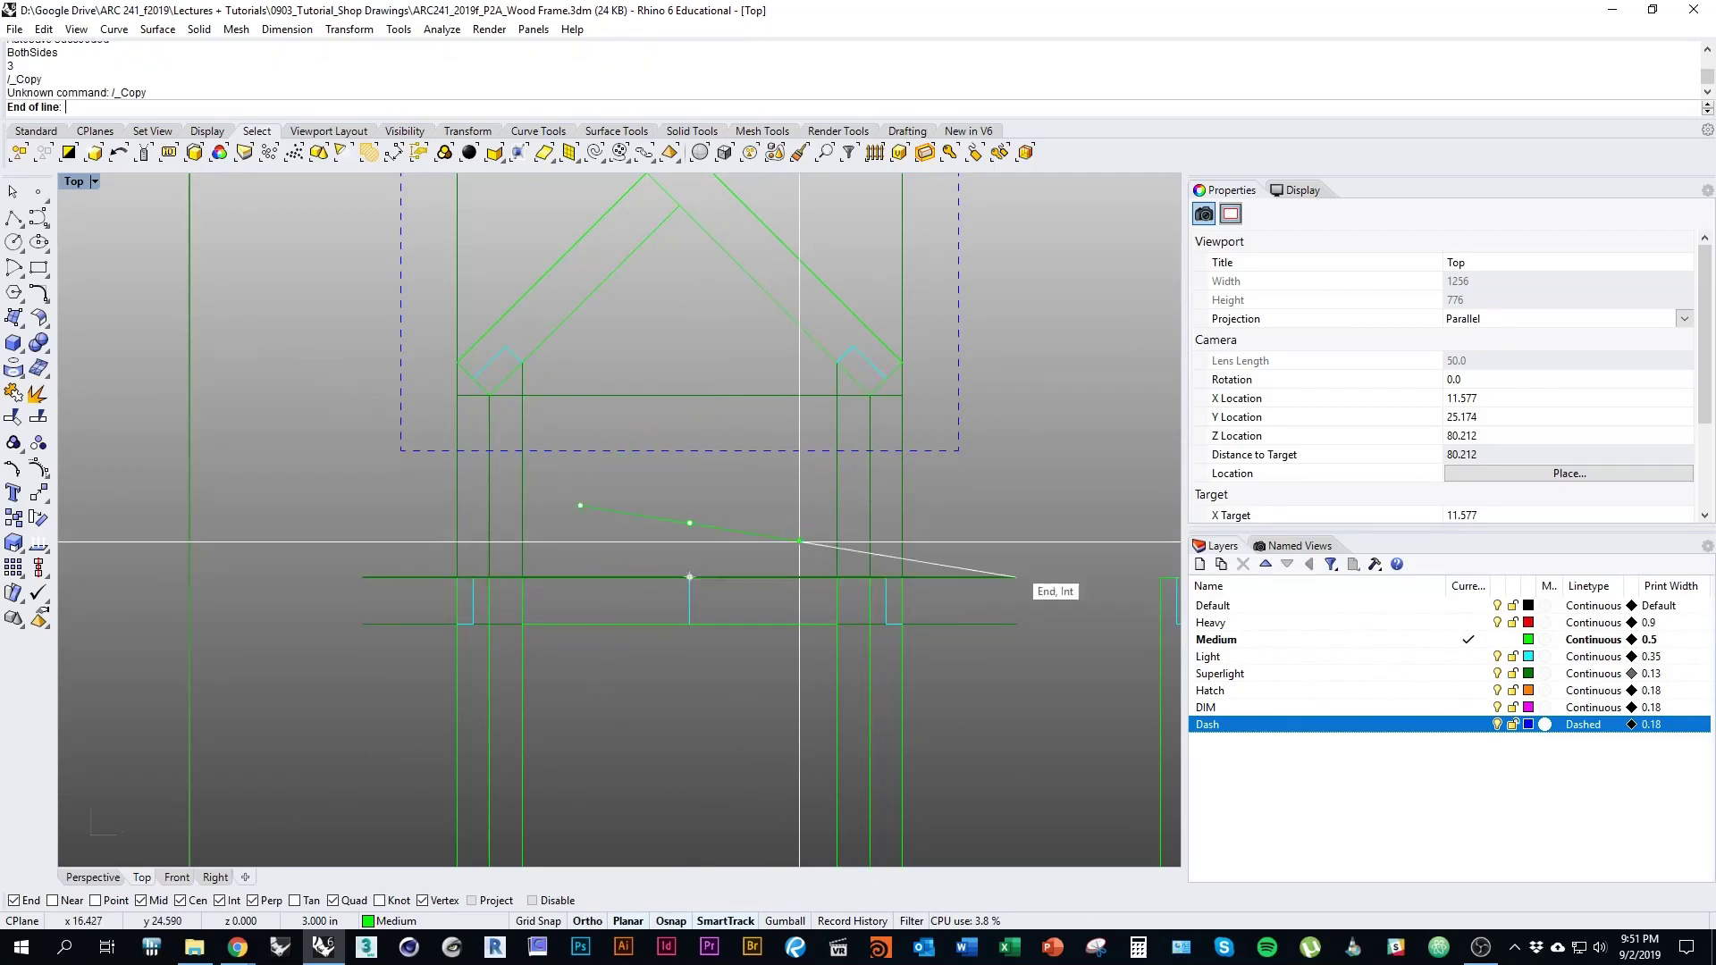
key("shift")
left_click(800, 523)
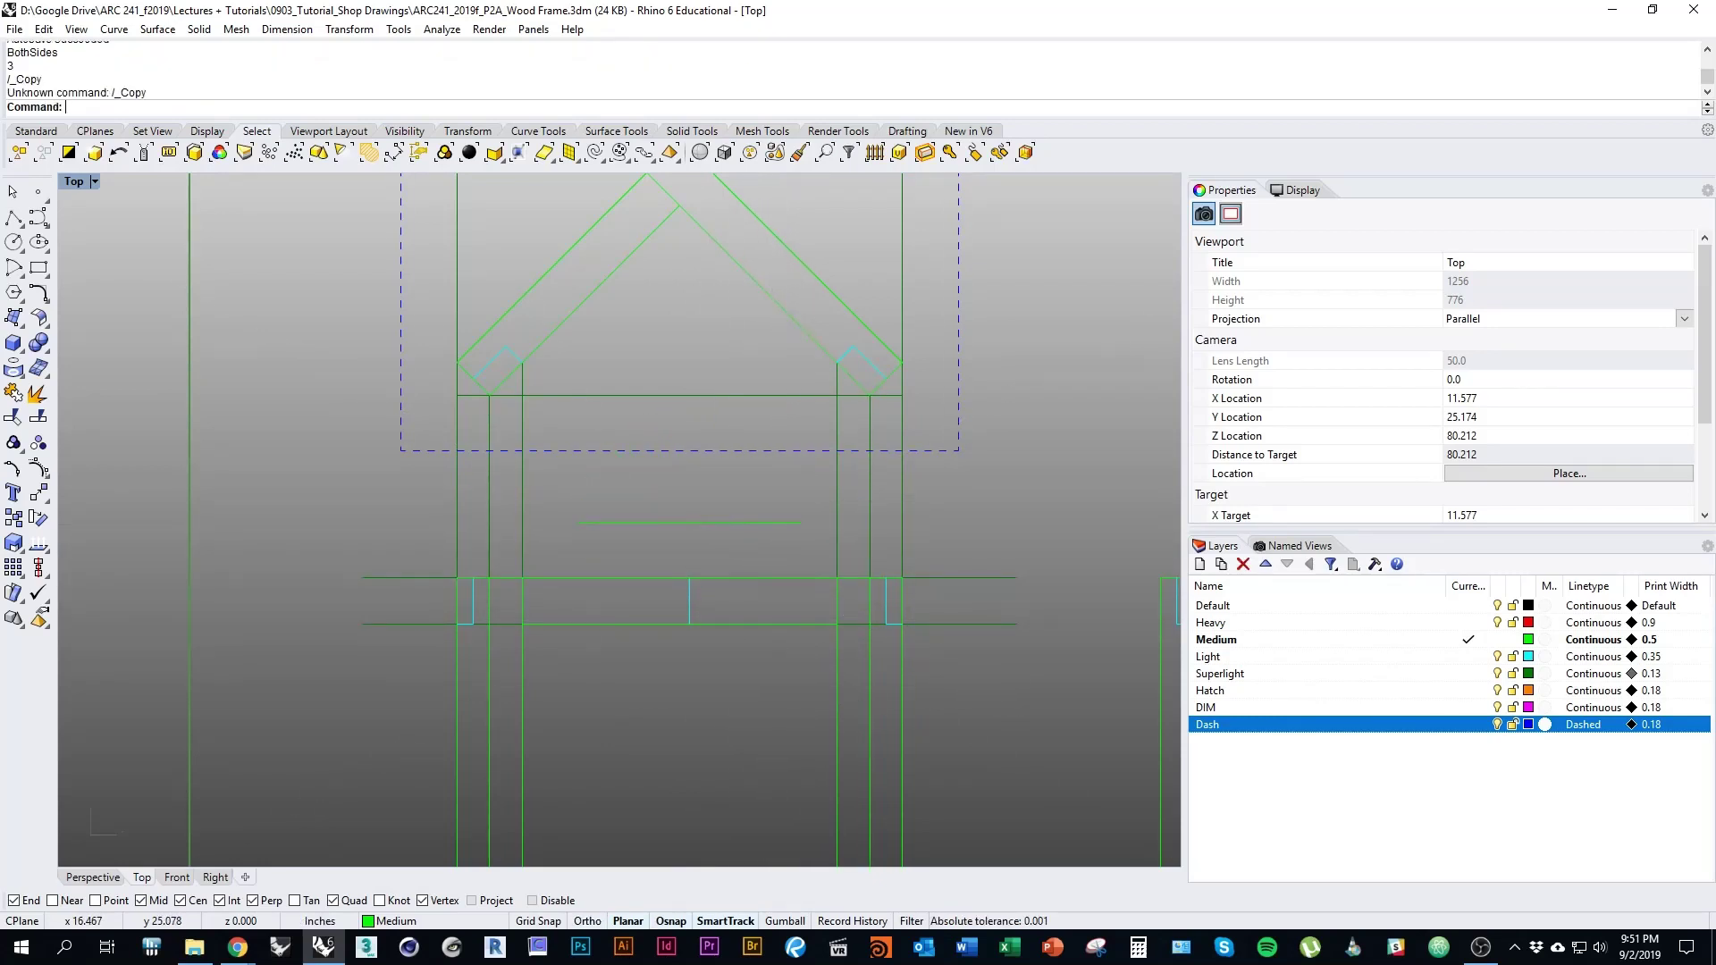
Draw an arc with an 18-inch radius curving upward, tangent to the right end of the short horizontal line above the first elevation
scroll(590, 601, "down", 5)
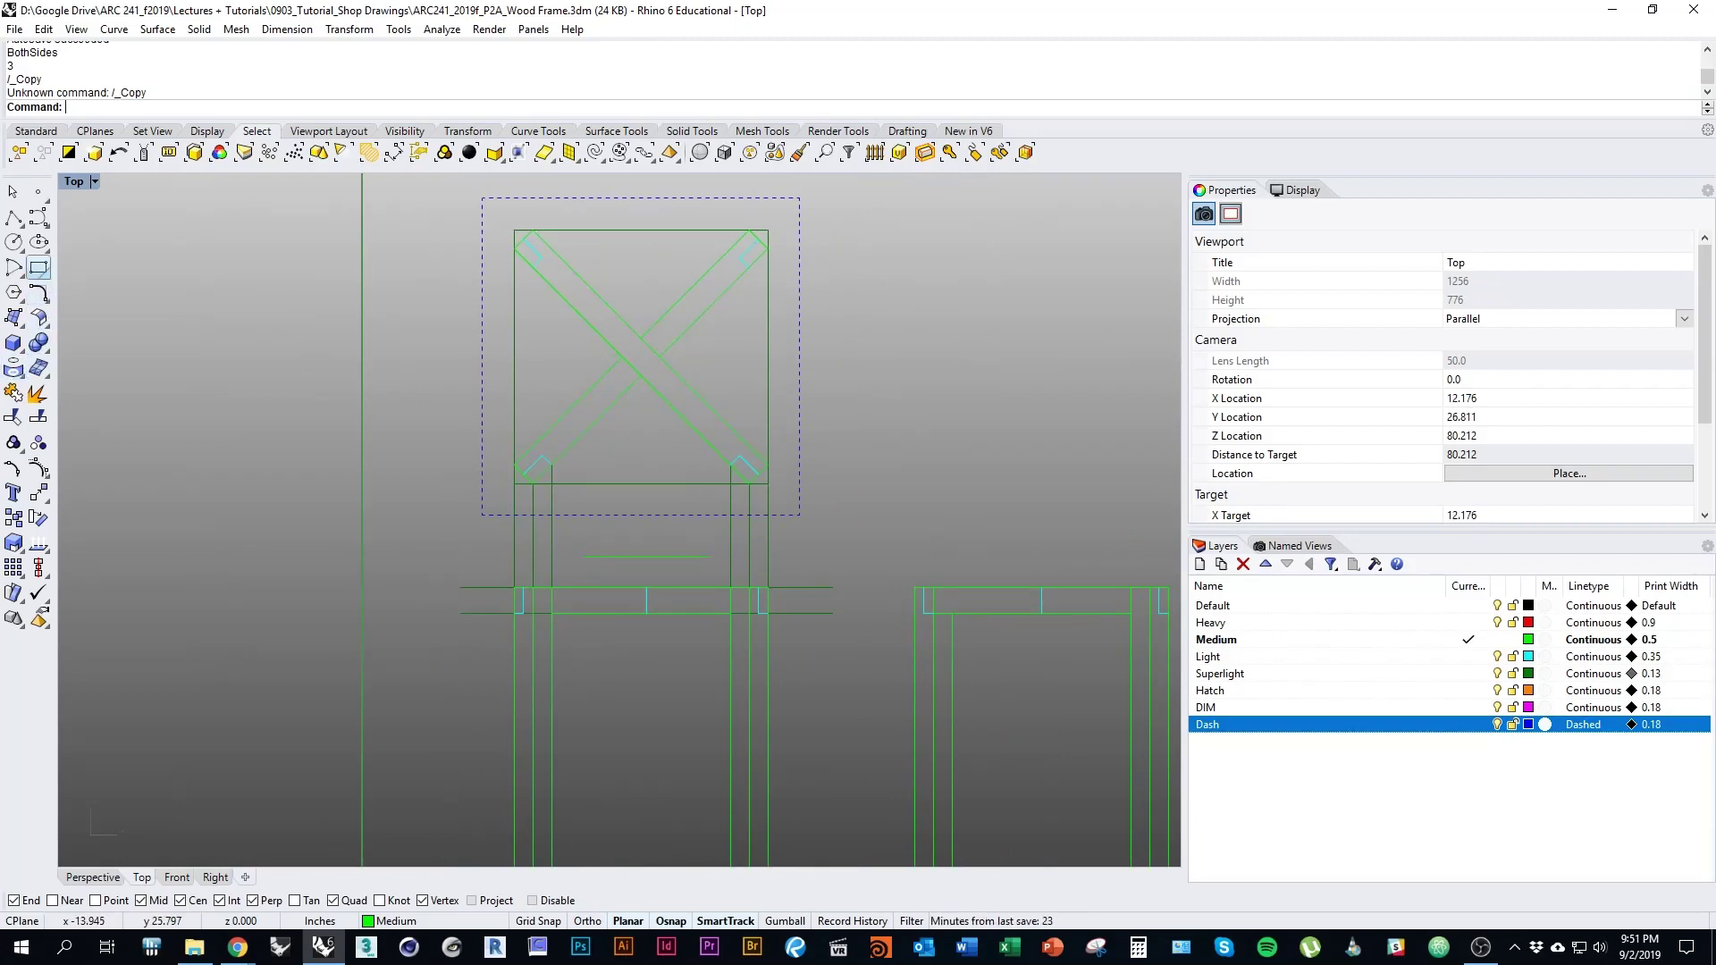
left_click(13, 267)
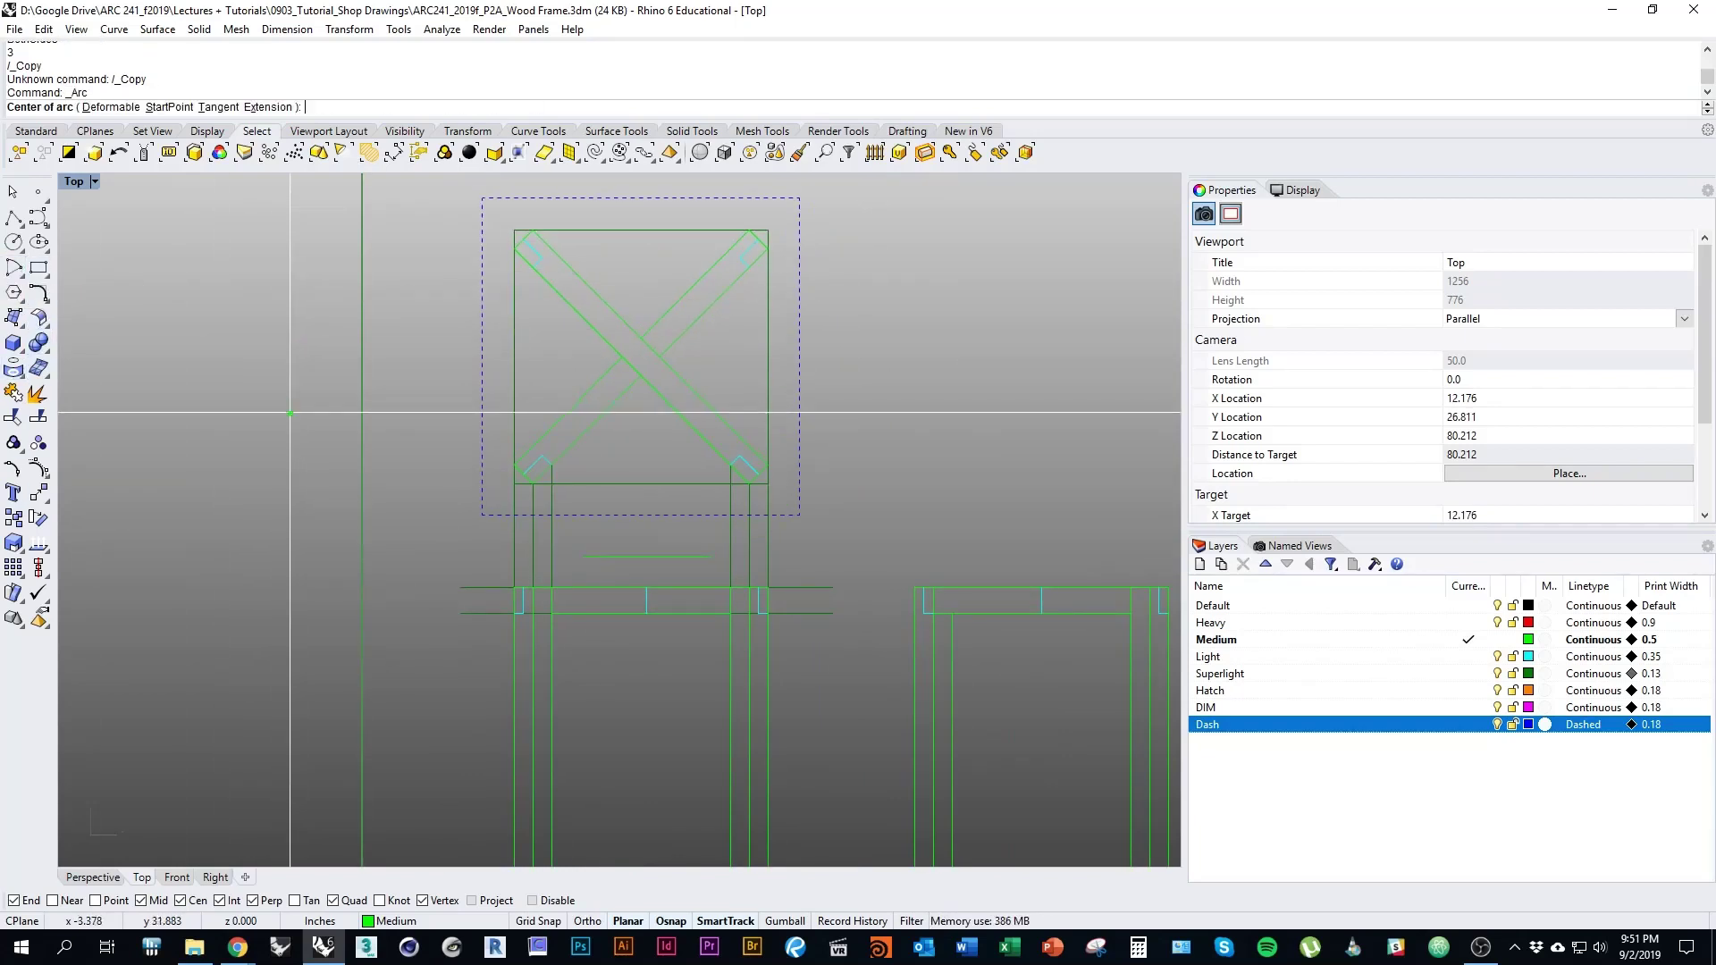
left_click(219, 108)
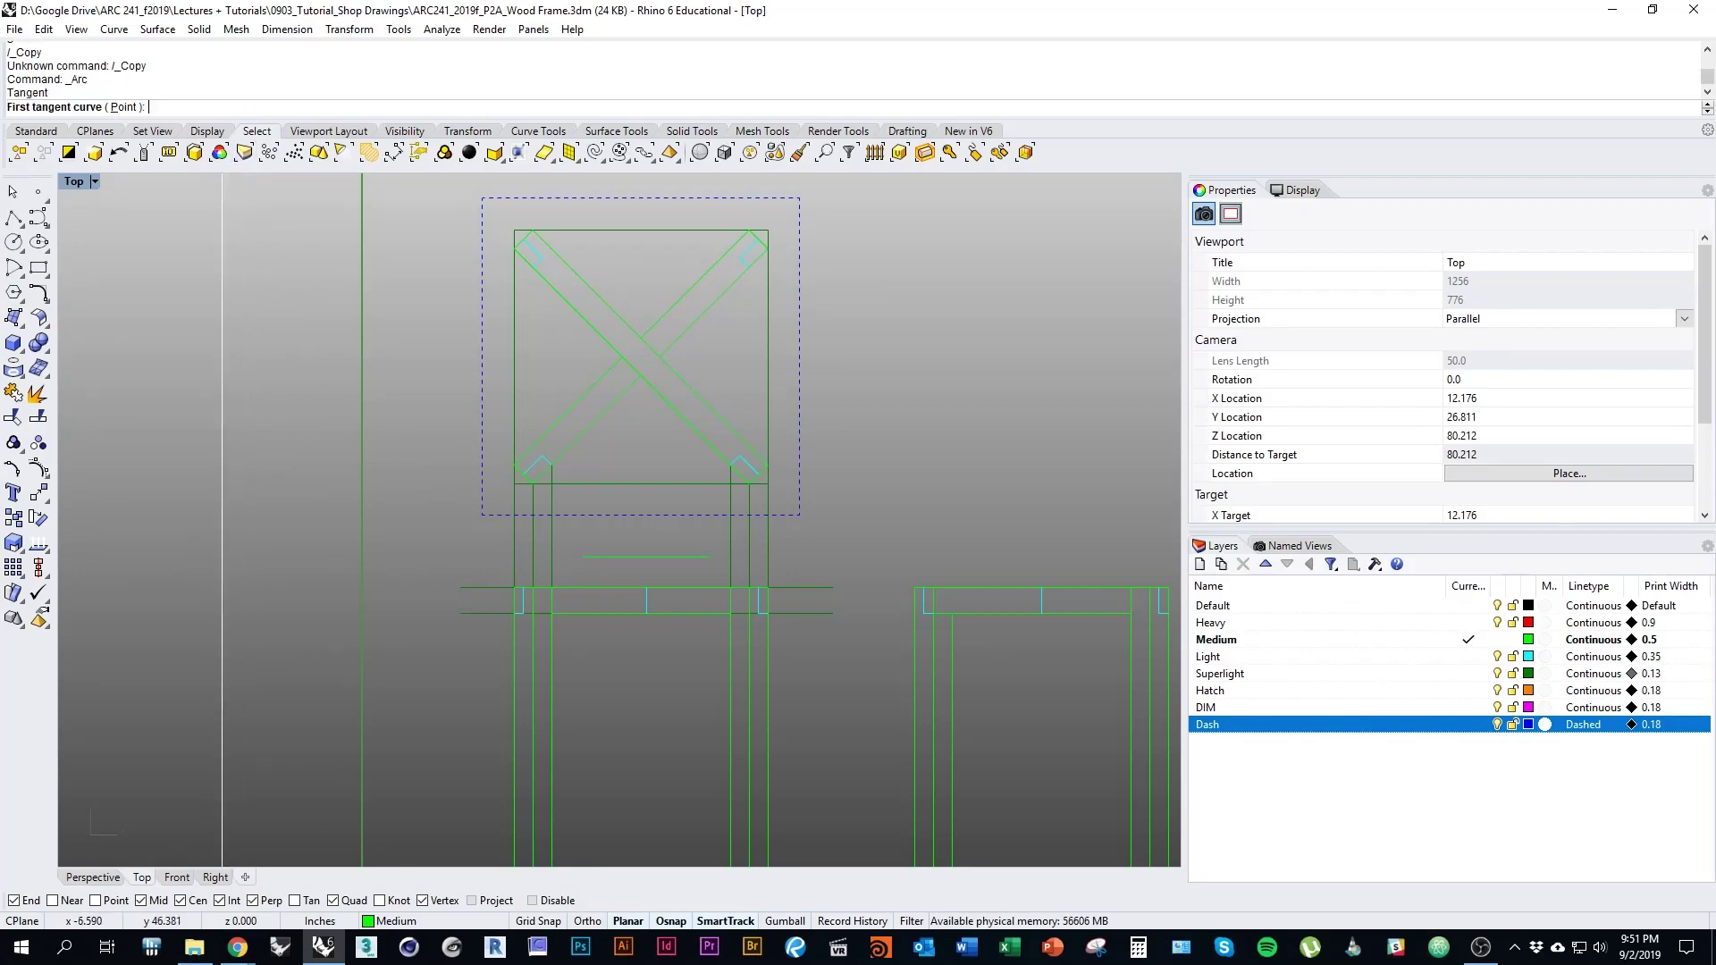
right_click_drag(664, 452, 591, 482)
left_click(637, 587)
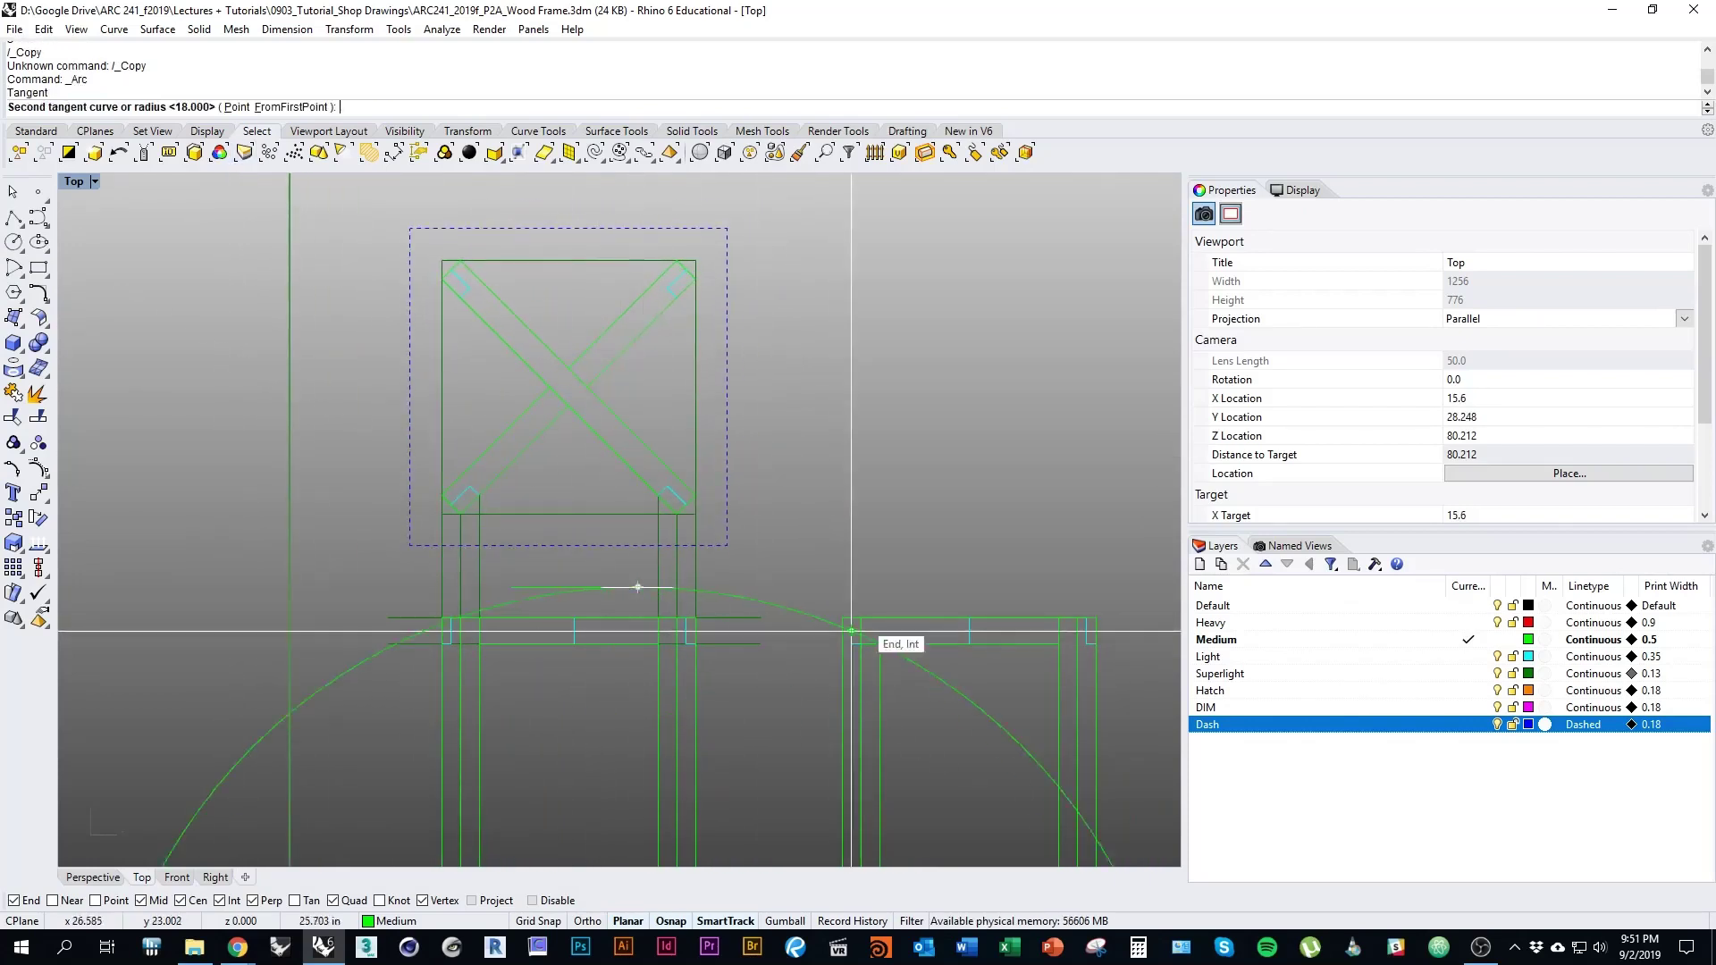
right_click_drag(896, 299, 959, 425)
right_click_drag(941, 491, 934, 437)
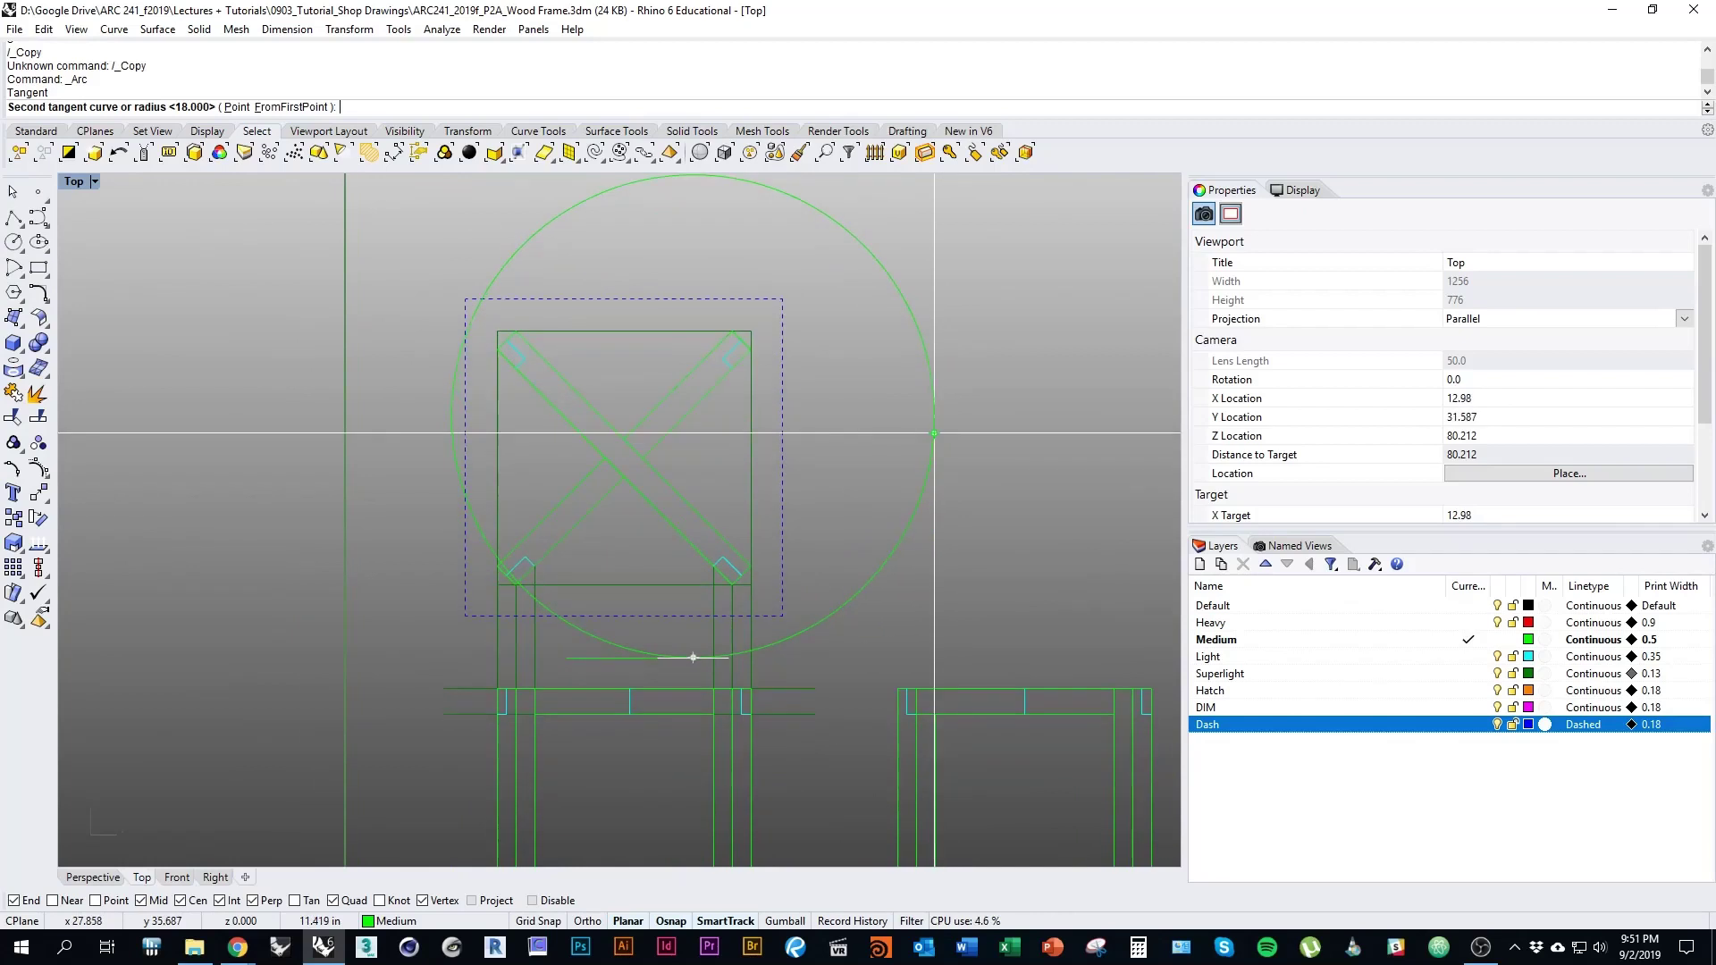
type("18")
key("Return")
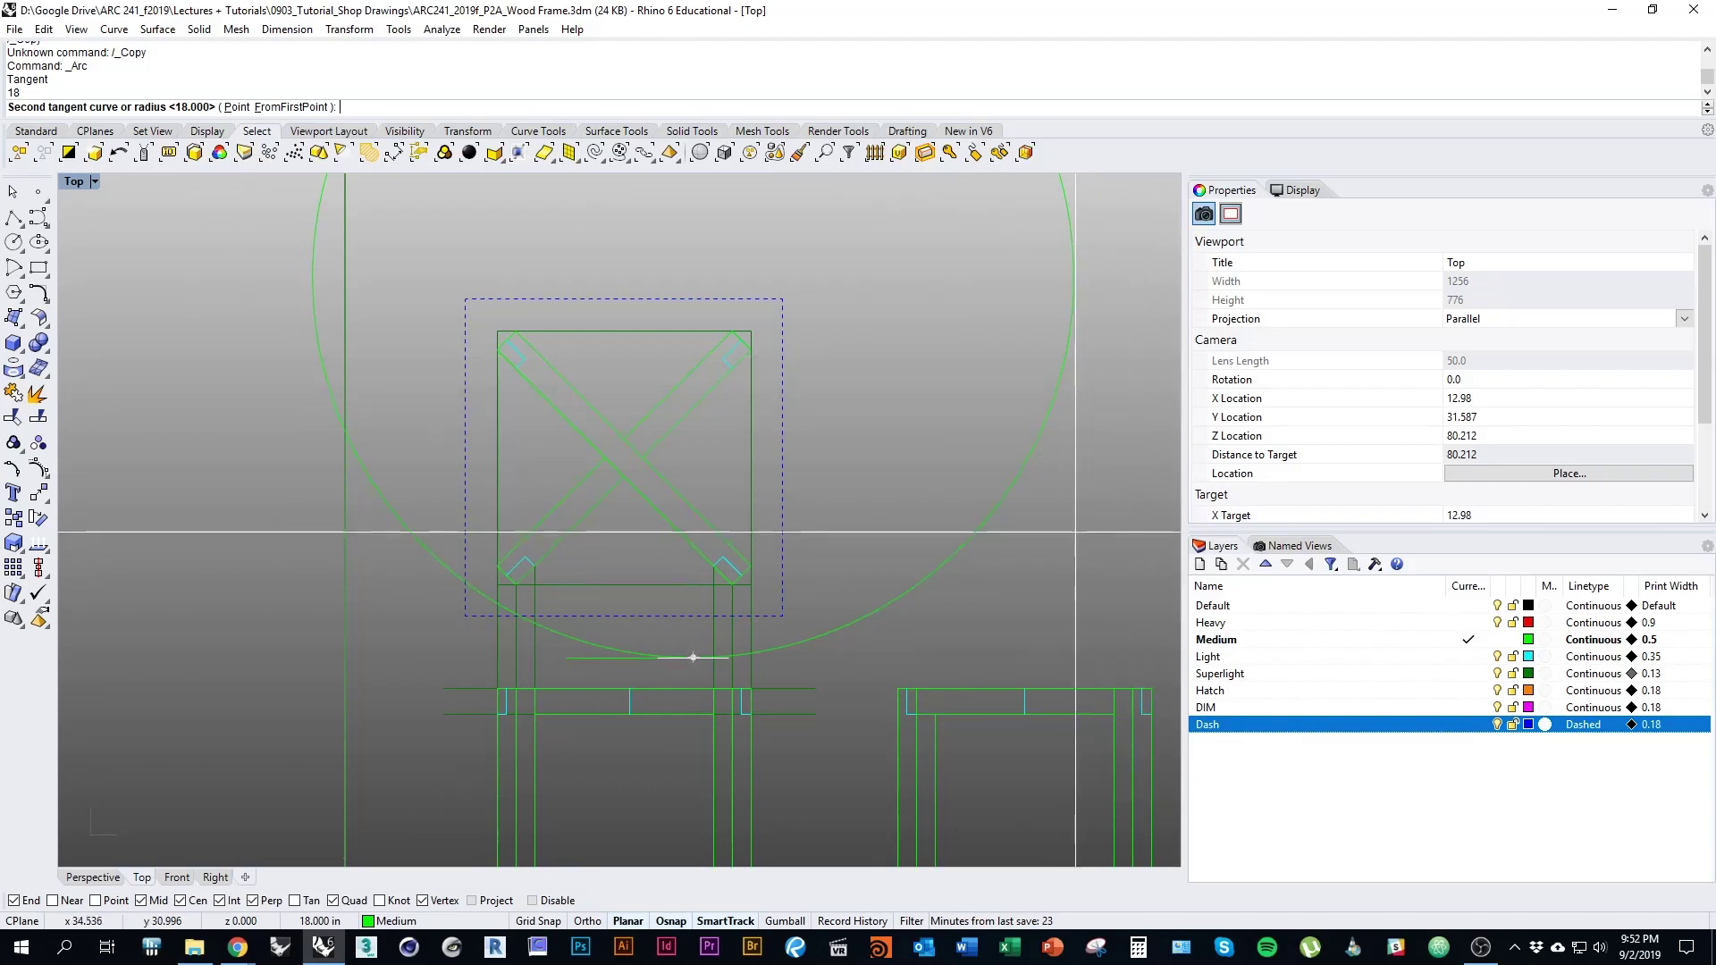
scroll(1145, 396, "down", 2)
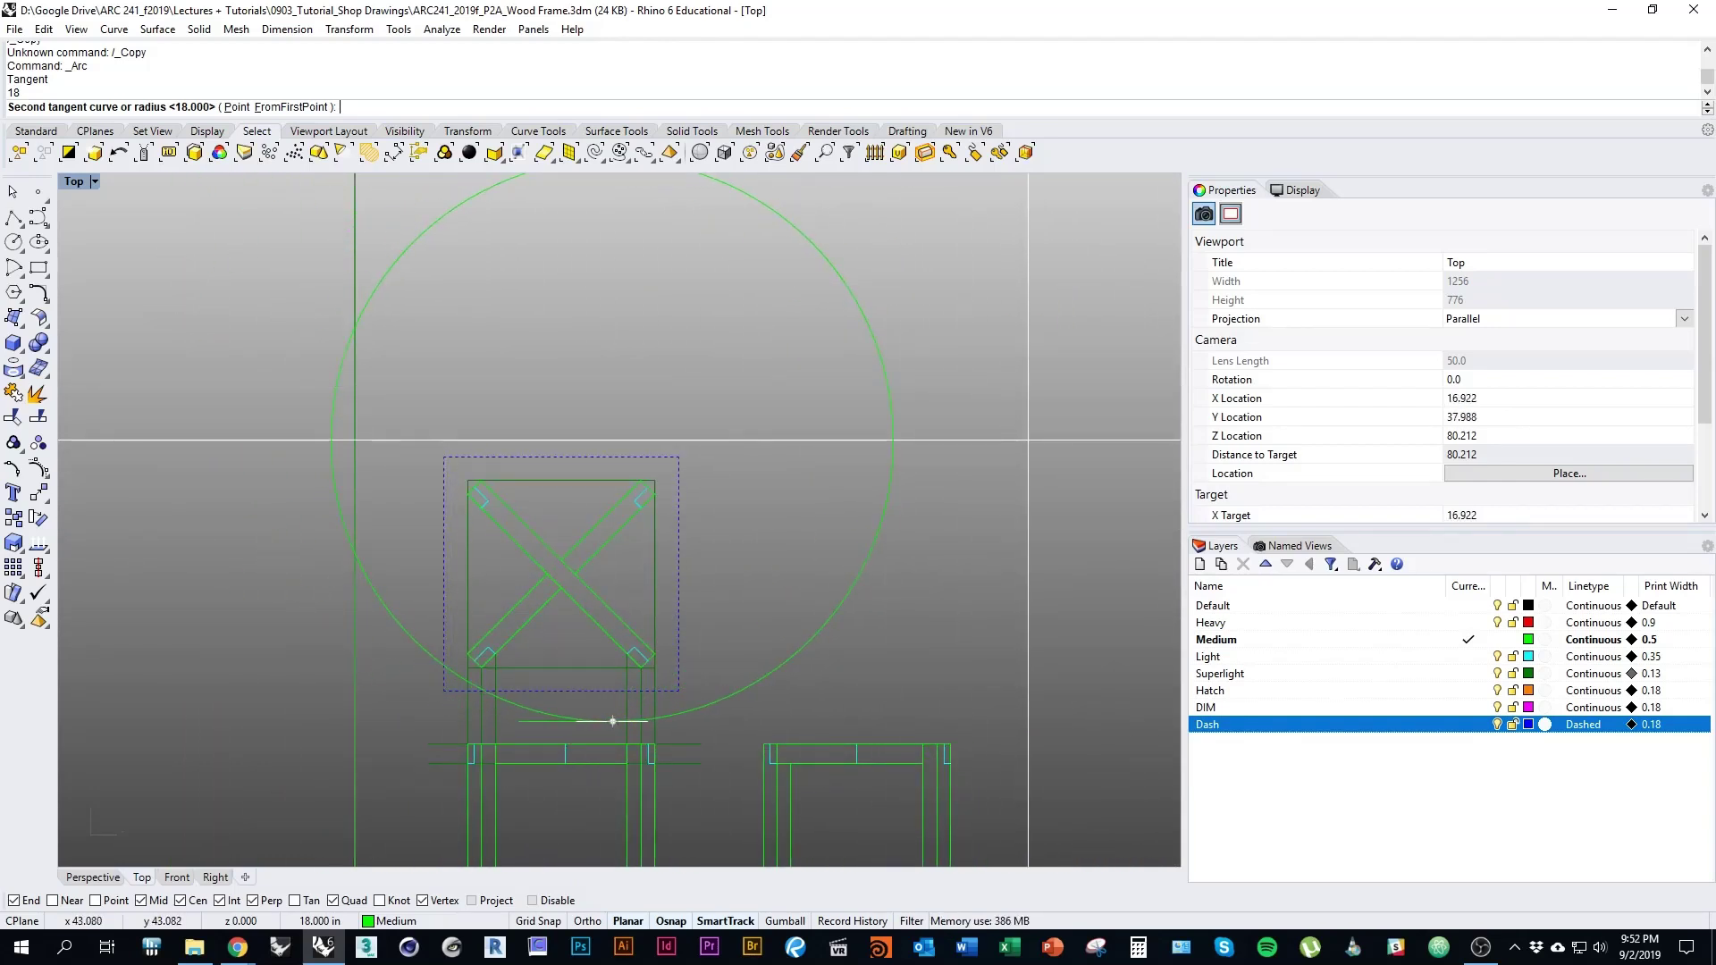
left_click(1029, 440)
right_click_drag(880, 533, 879, 594, "shift")
scroll(880, 563, "down", 2)
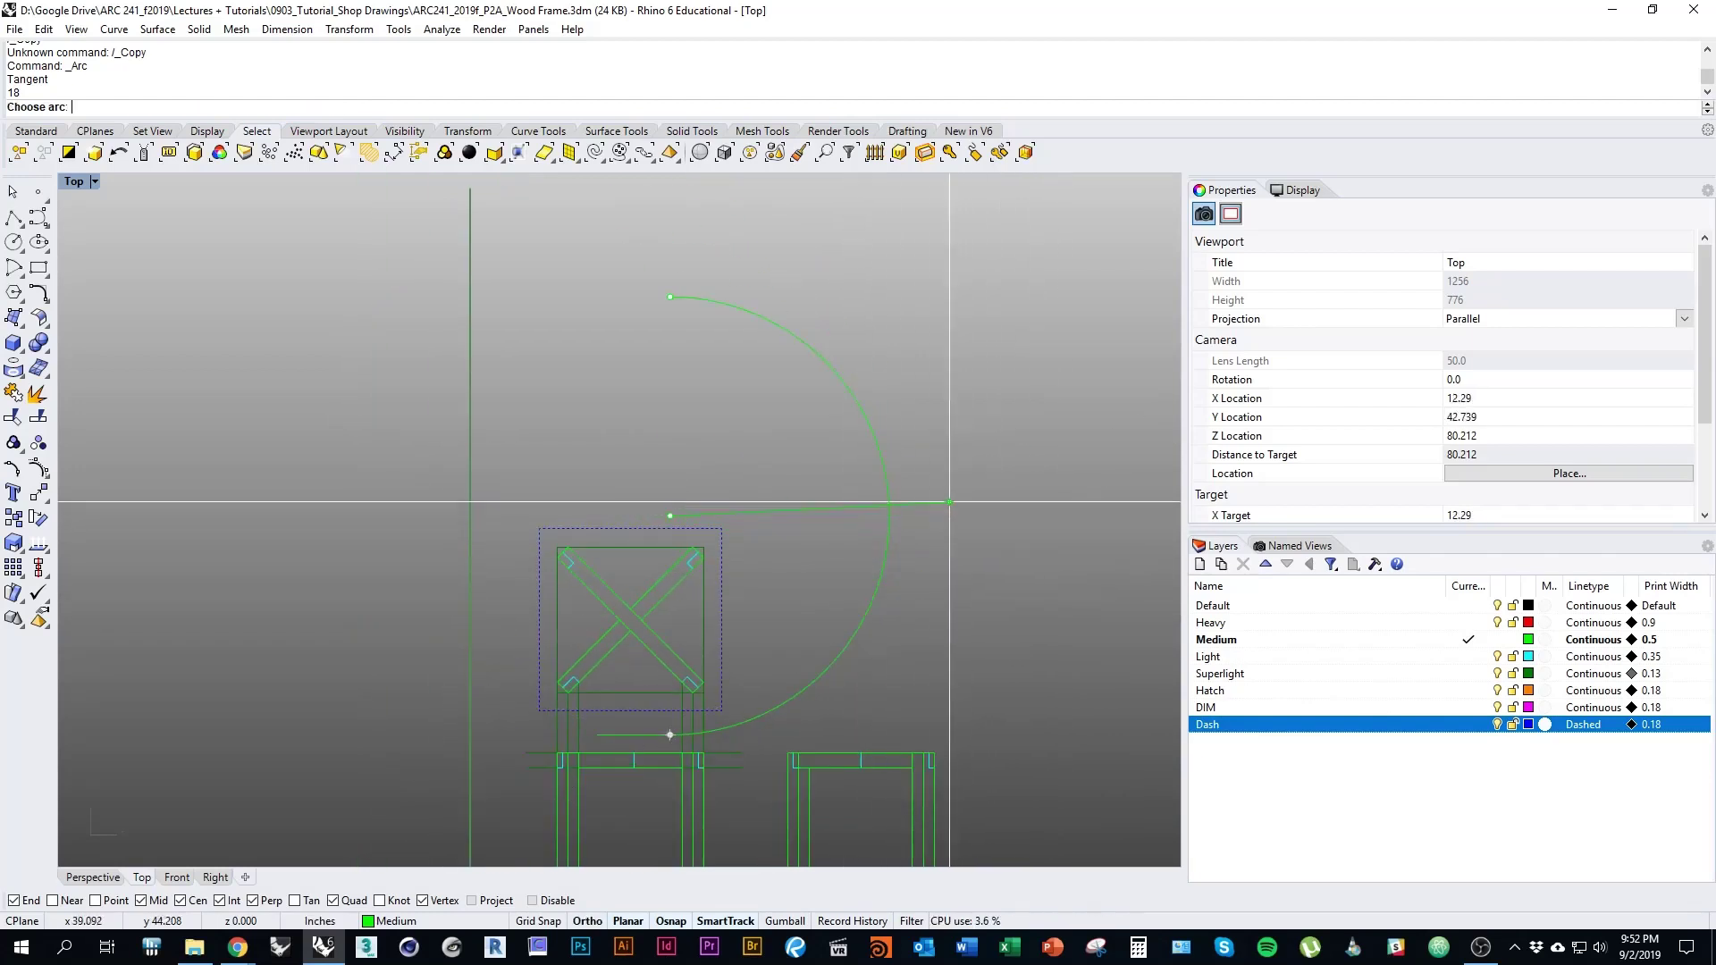
left_click(1007, 403)
right_click_drag(1007, 403, 1029, 365)
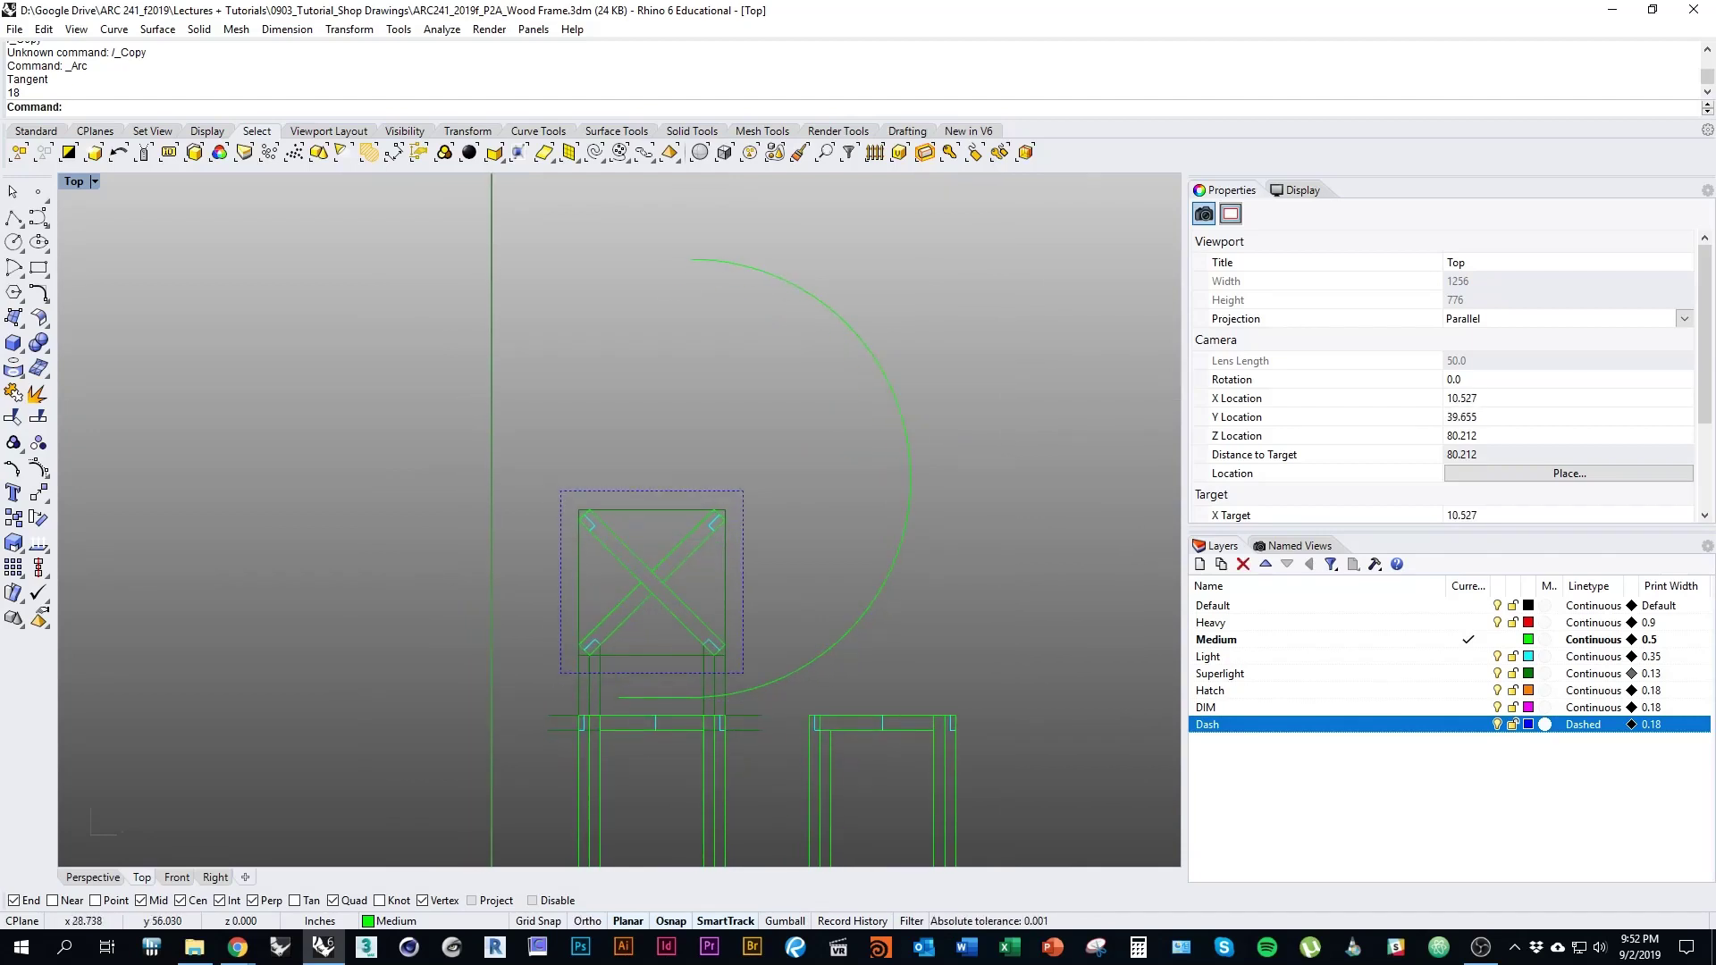
Draw a vertical line from the dashed square's lower-right corner straight down across the tangent arc
scroll(656, 770, "up", 4)
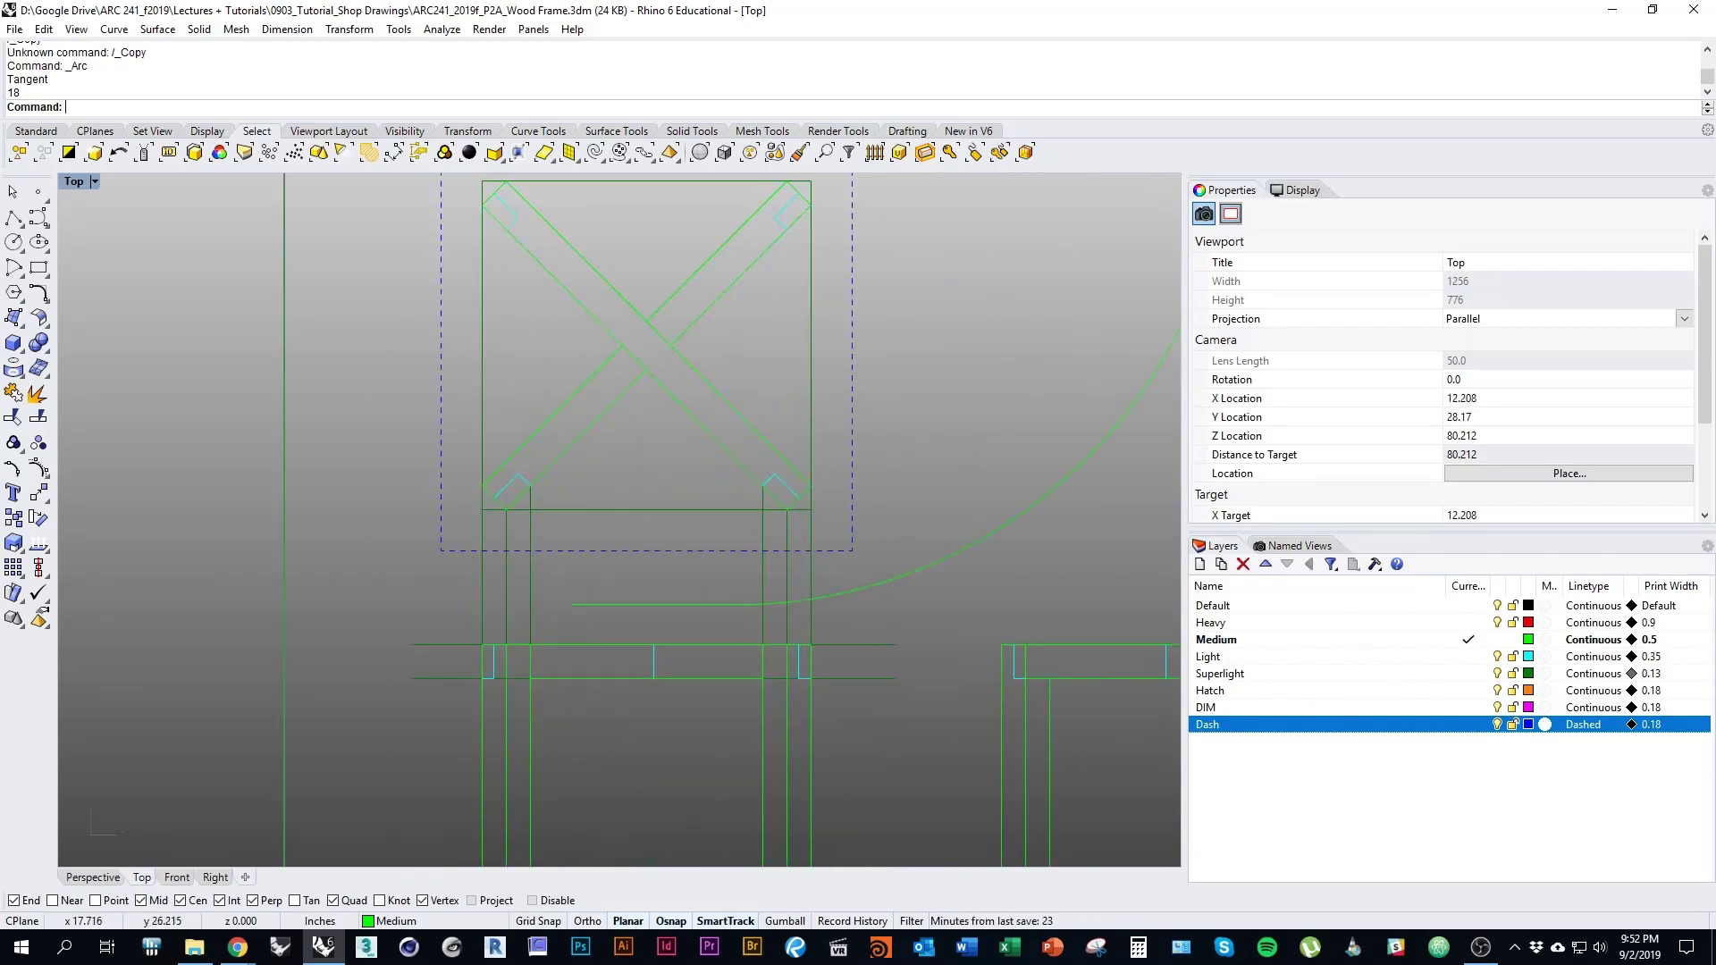
left_click(831, 598)
right_click_drag(831, 593, 769, 611)
left_click(884, 613)
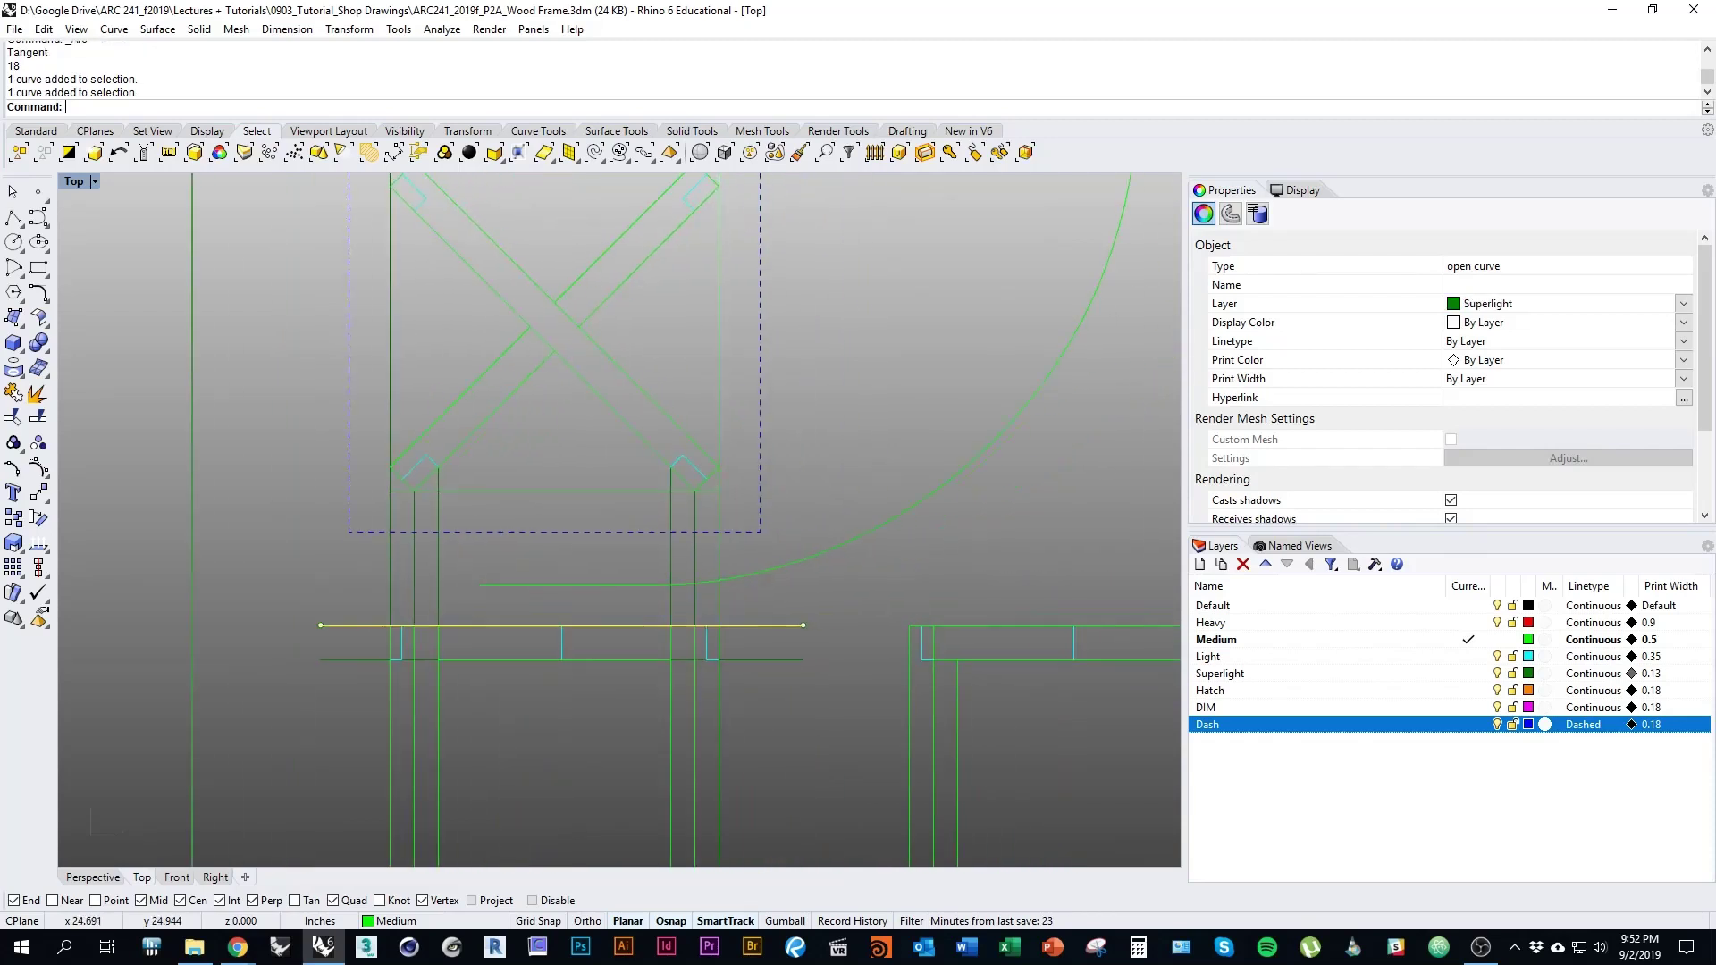
key("Escape")
left_click(14, 217)
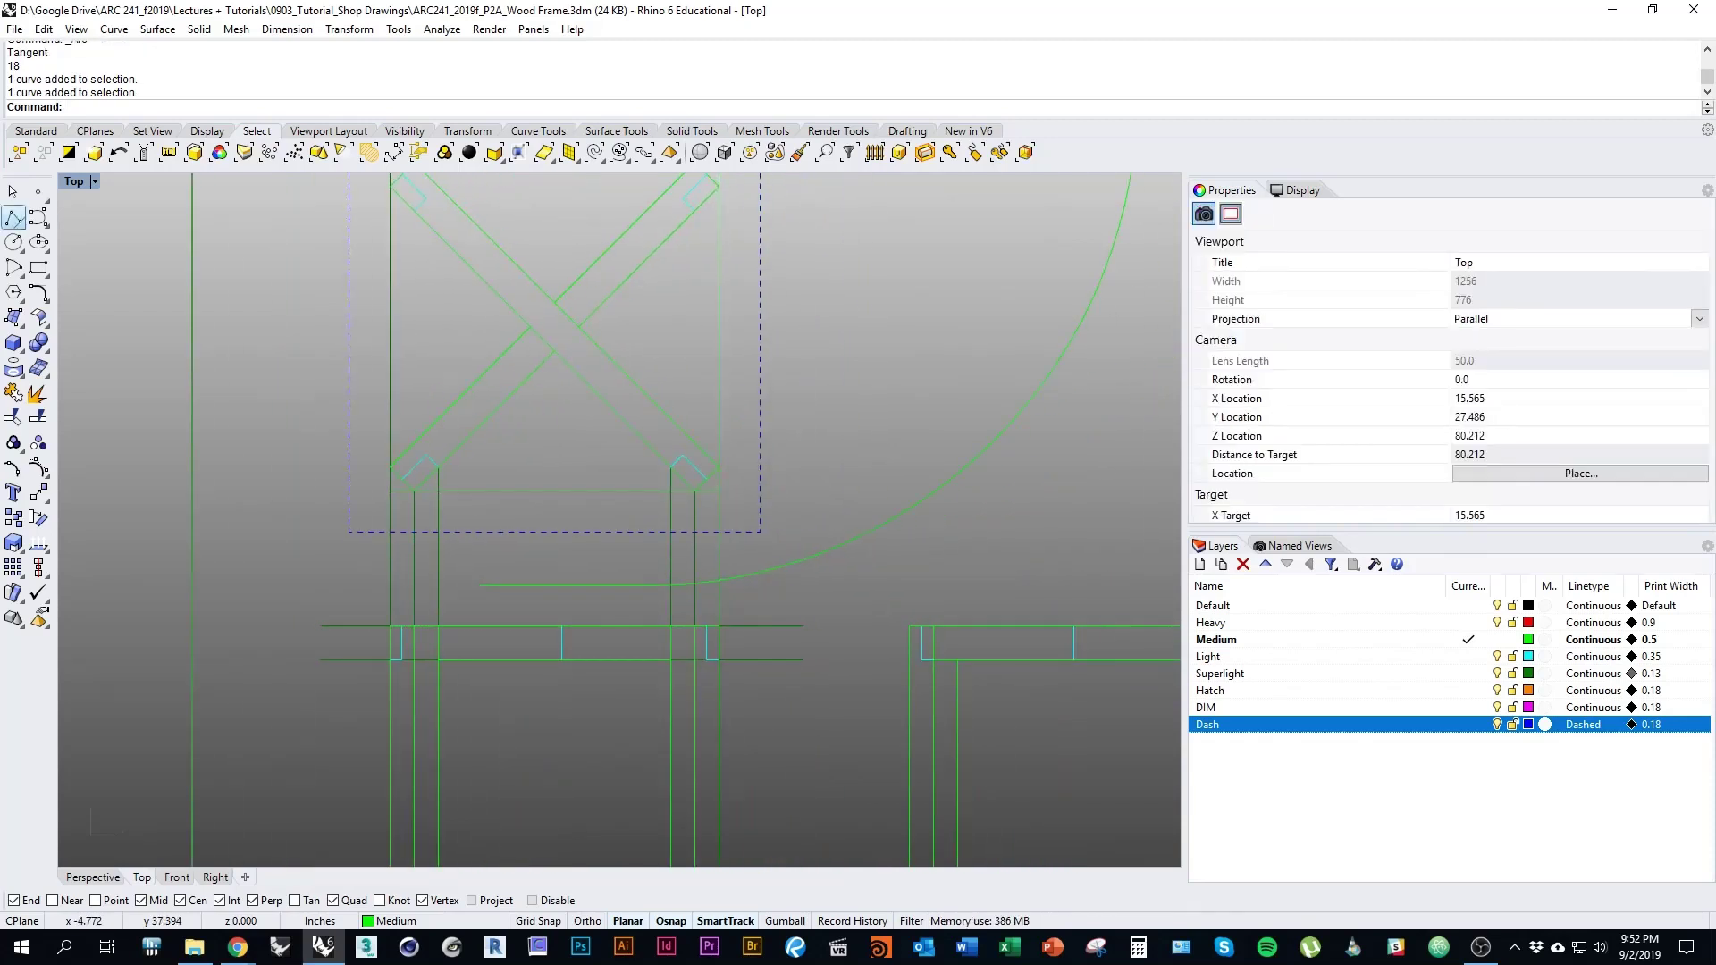
left_click(760, 532)
left_click(760, 607, "alt+shift")
key("Return")
Trim the arc beyond the vertical line and delete that cutting line
left_click(760, 587)
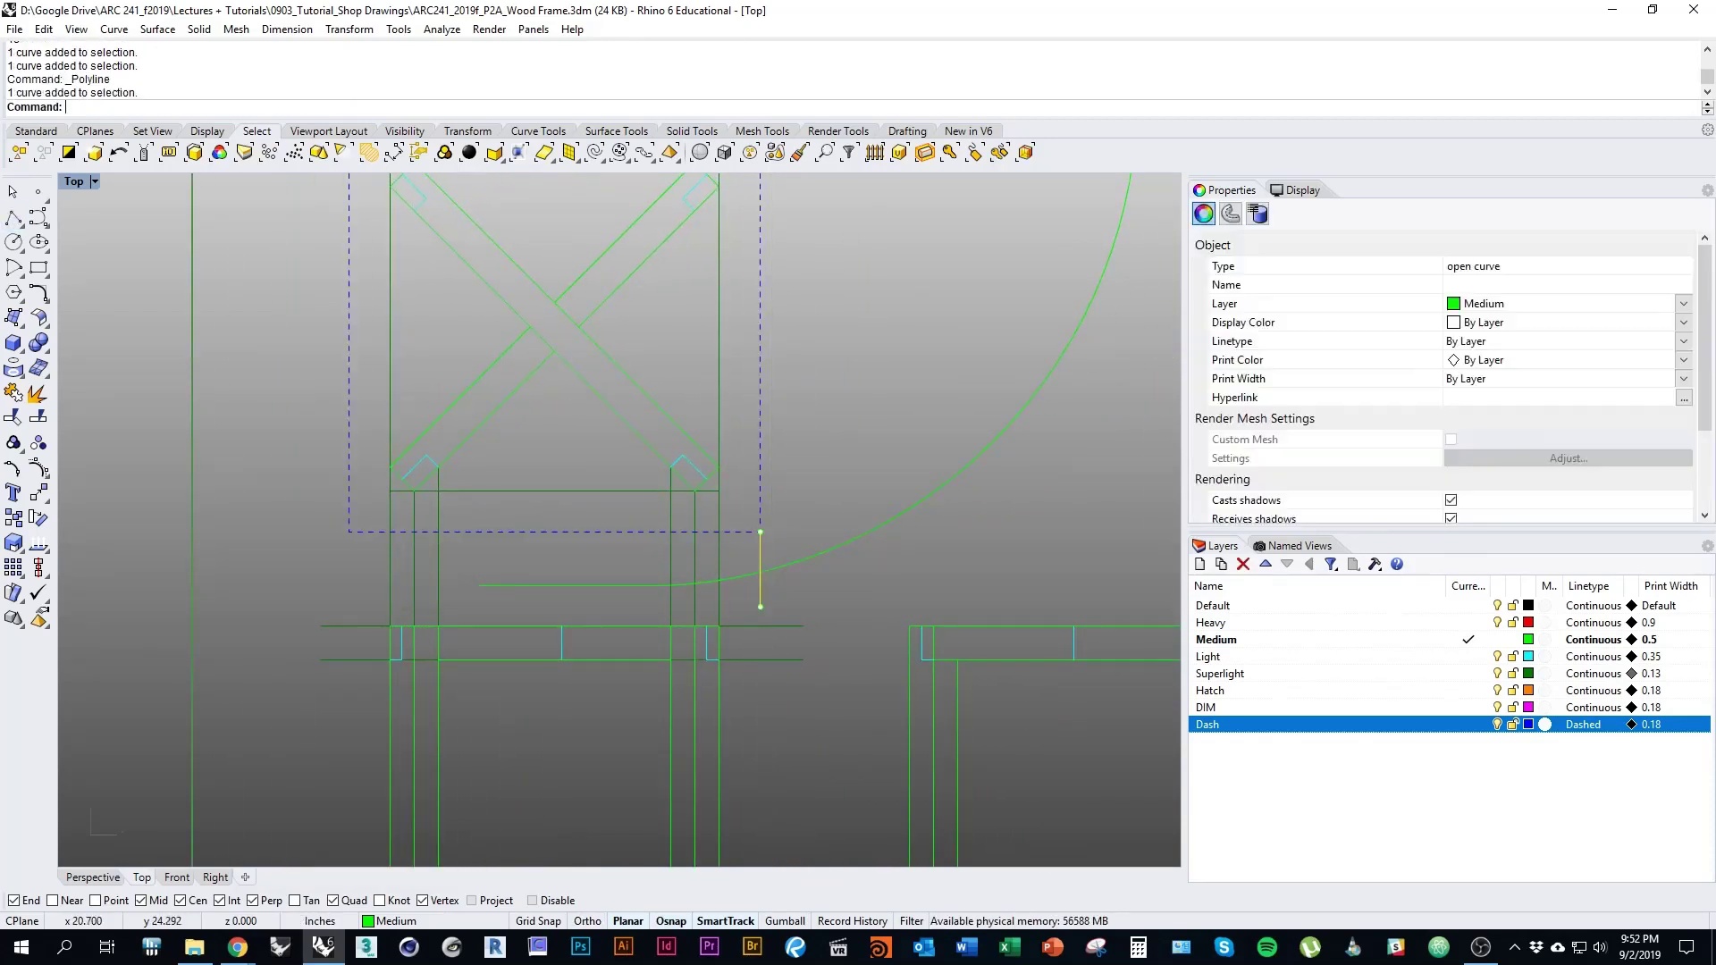
key("ctrl+t")
left_click(795, 564)
key("Return")
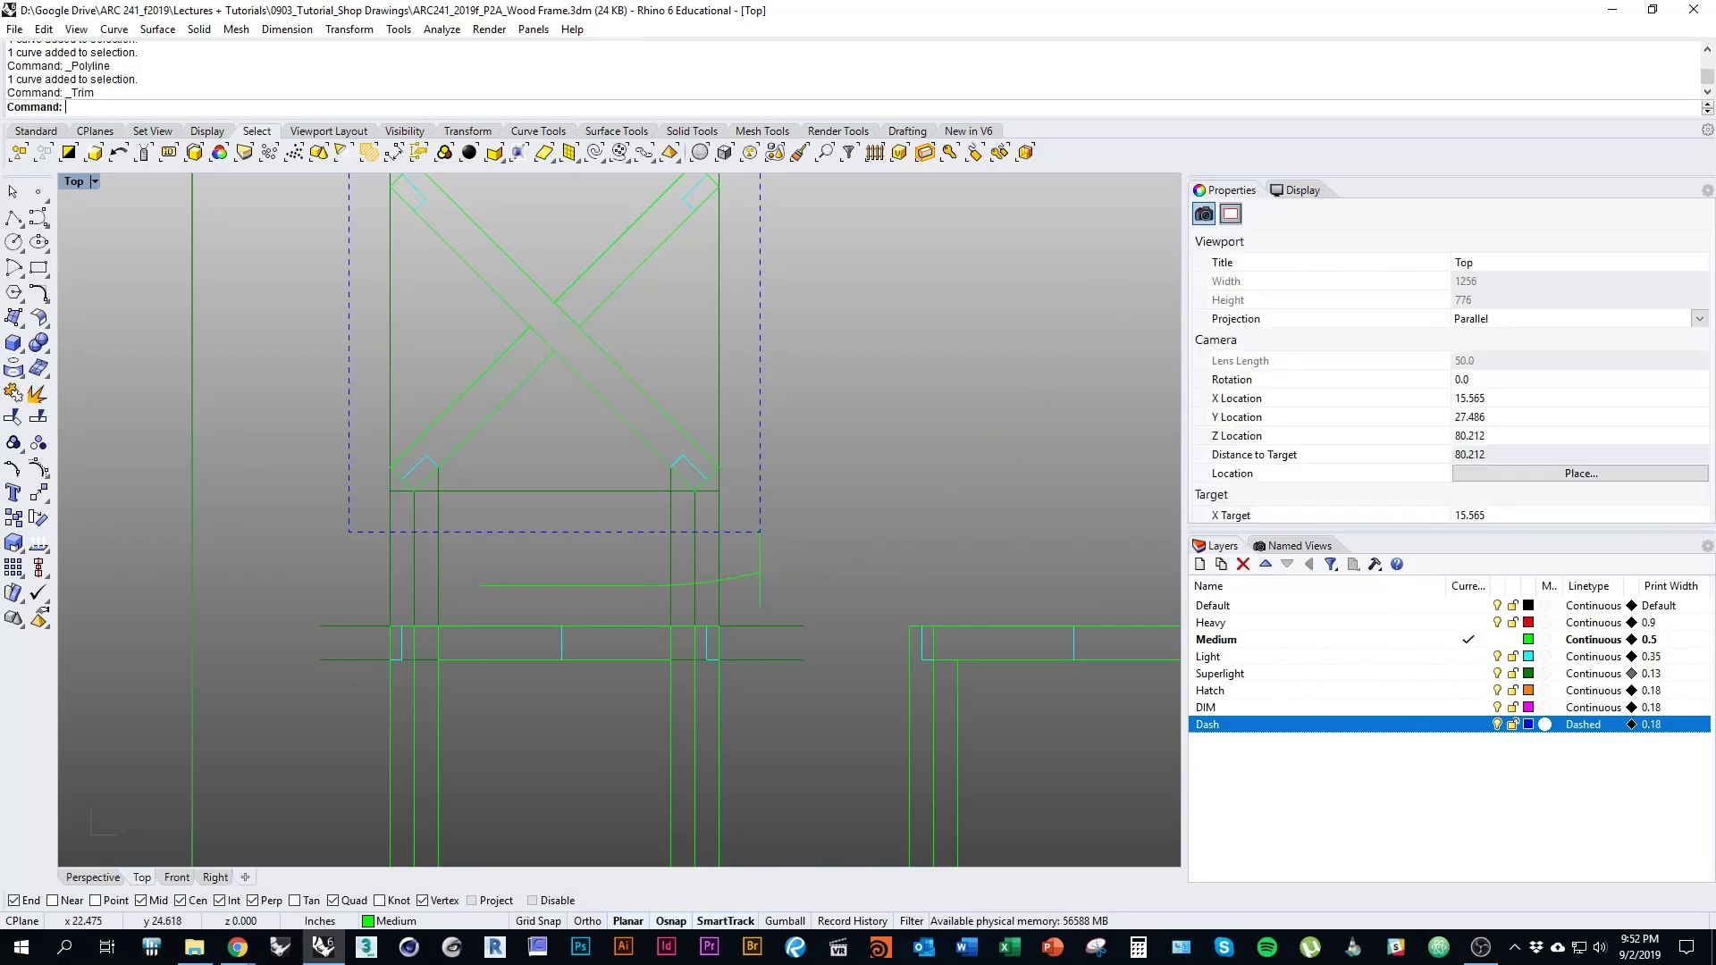
scroll(1116, 550, "down", 2)
left_click(824, 568)
type("d")
key("Return")
Mirror the trimmed arc across a vertical axis through the midpoint of the short horizontal line
scroll(825, 555, "down", 1)
left_click(818, 565)
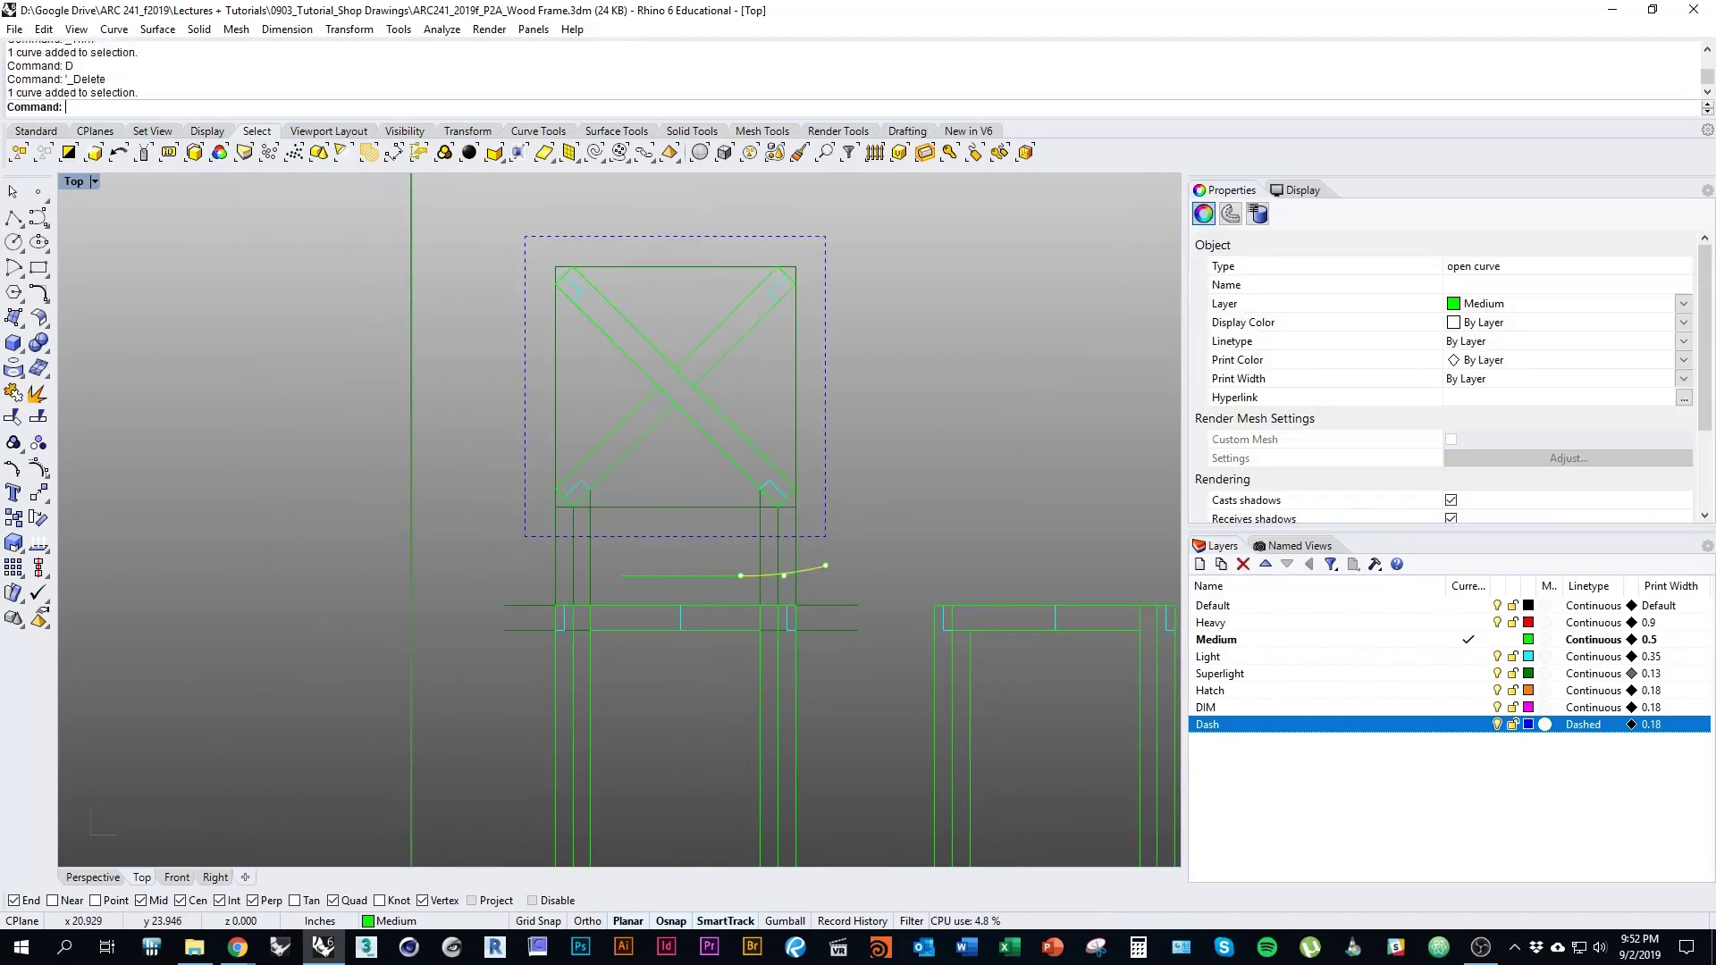
right_click_drag(845, 598, 932, 621)
type("mirror")
key("Return")
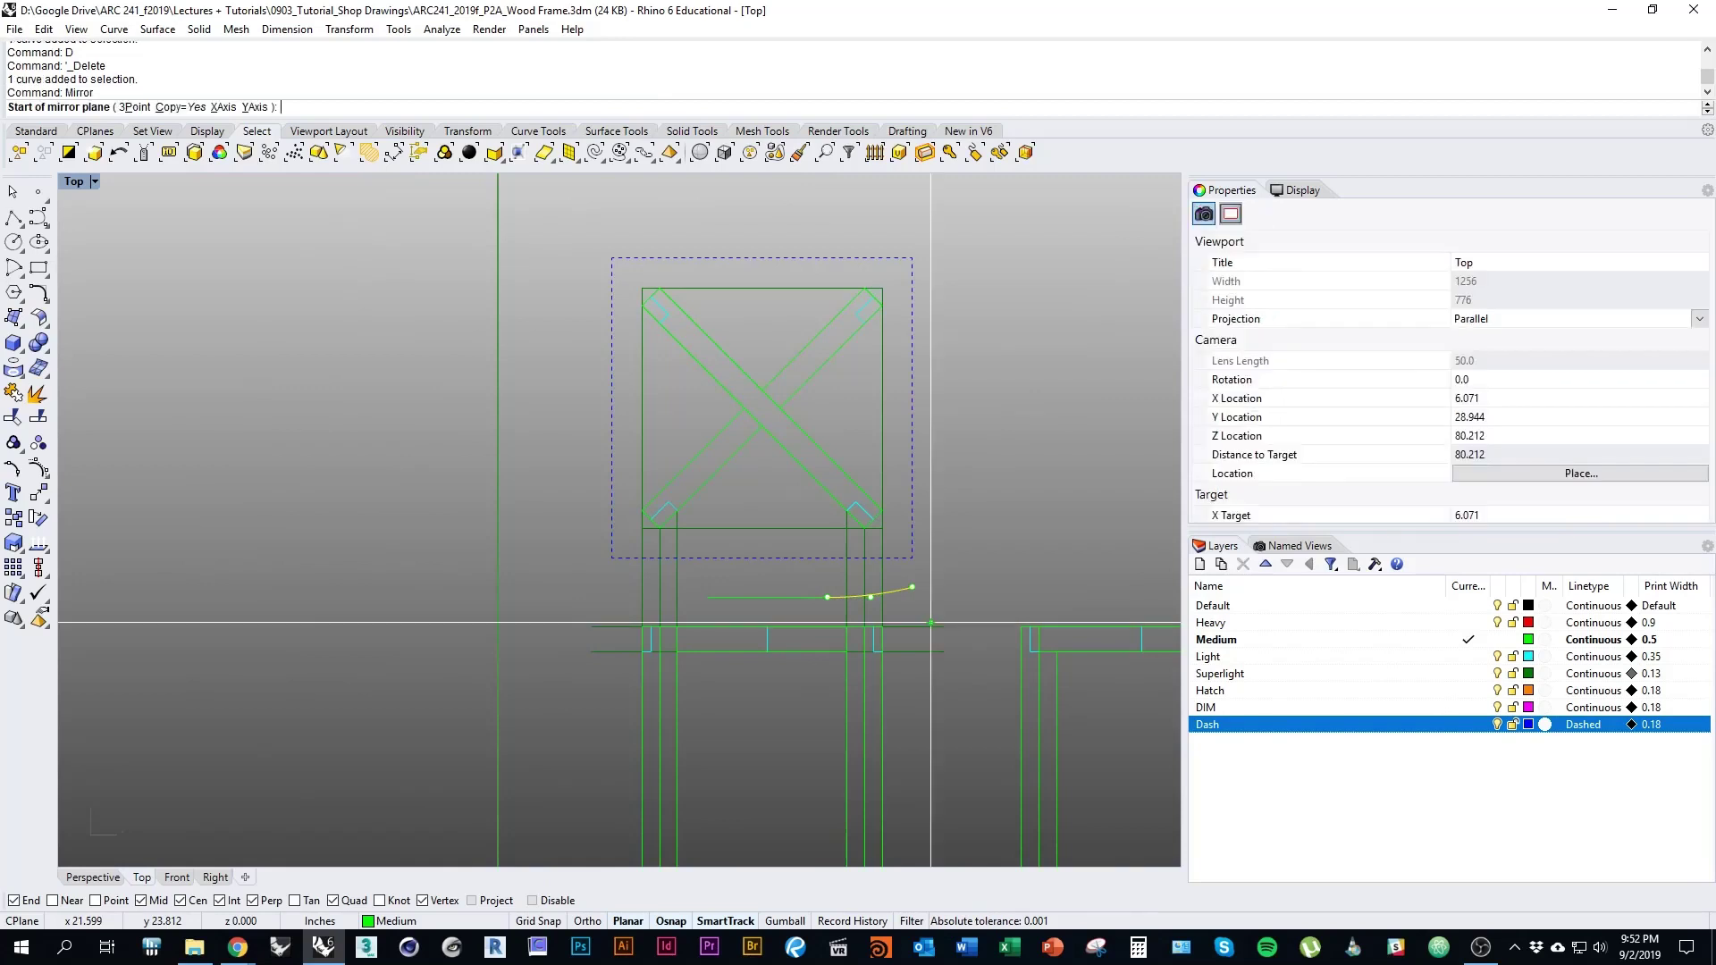
left_click(766, 597)
left_click(767, 245)
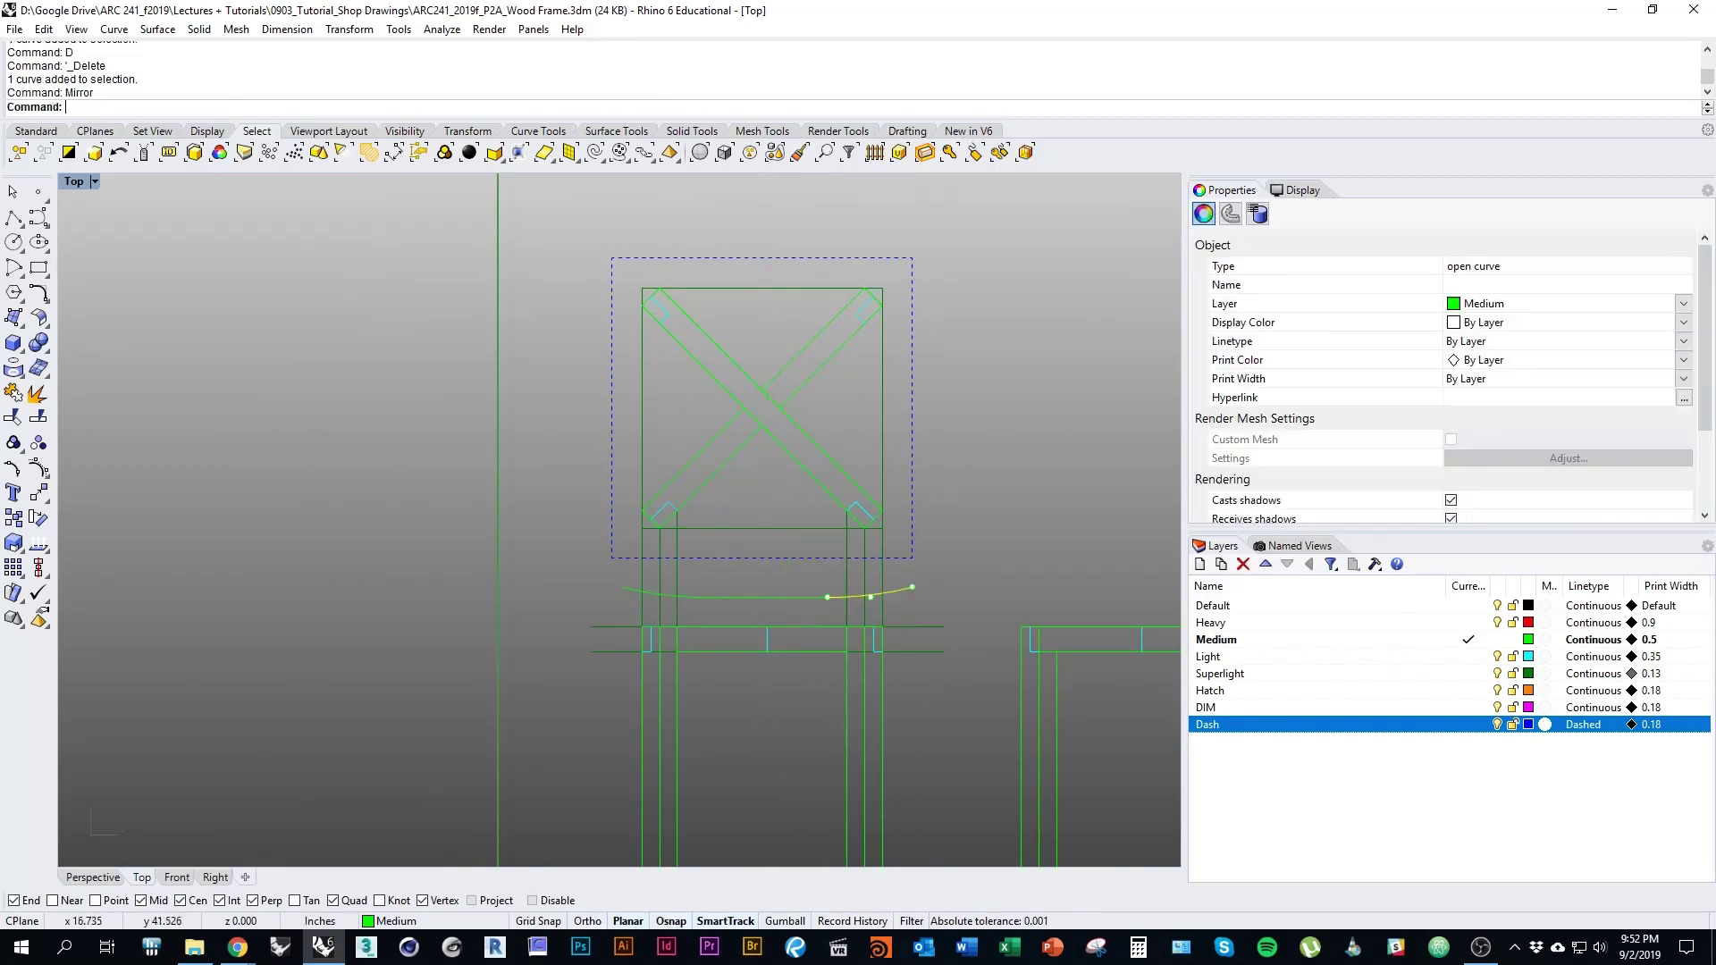
key("Escape")
Join the horizontal line and the two arcs at its ends into one curve
scroll(656, 657, "up", 1)
left_click(892, 581)
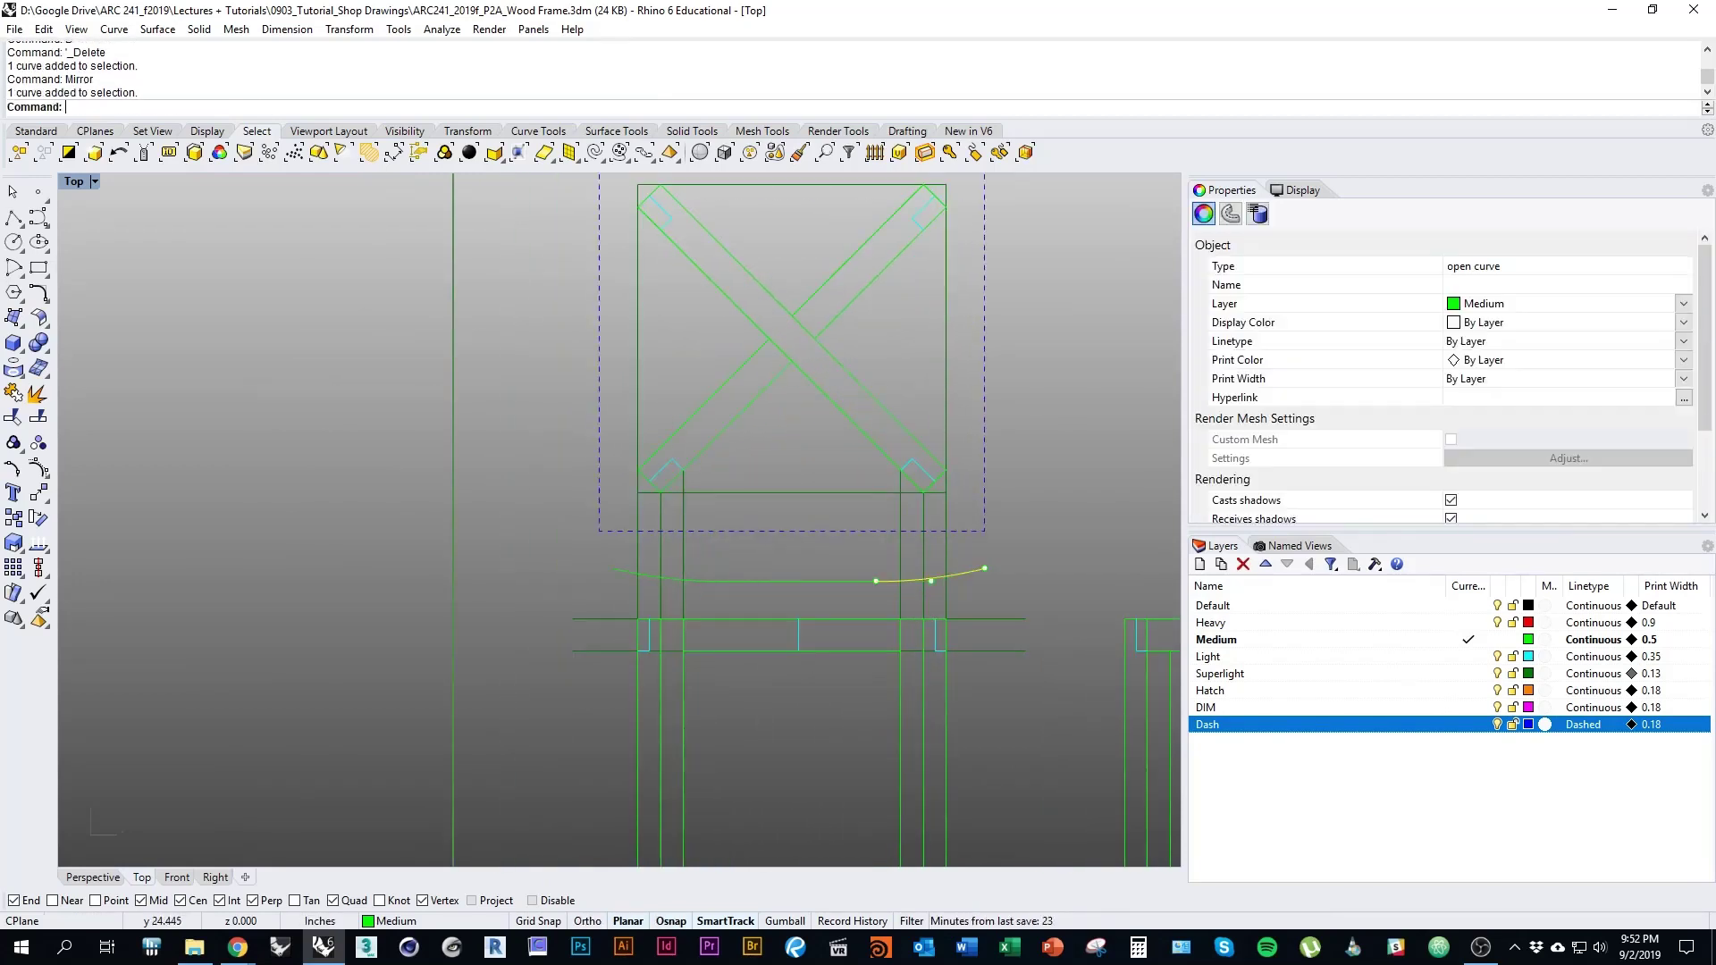
left_click(798, 582, "shift")
left_click(666, 579, "shift")
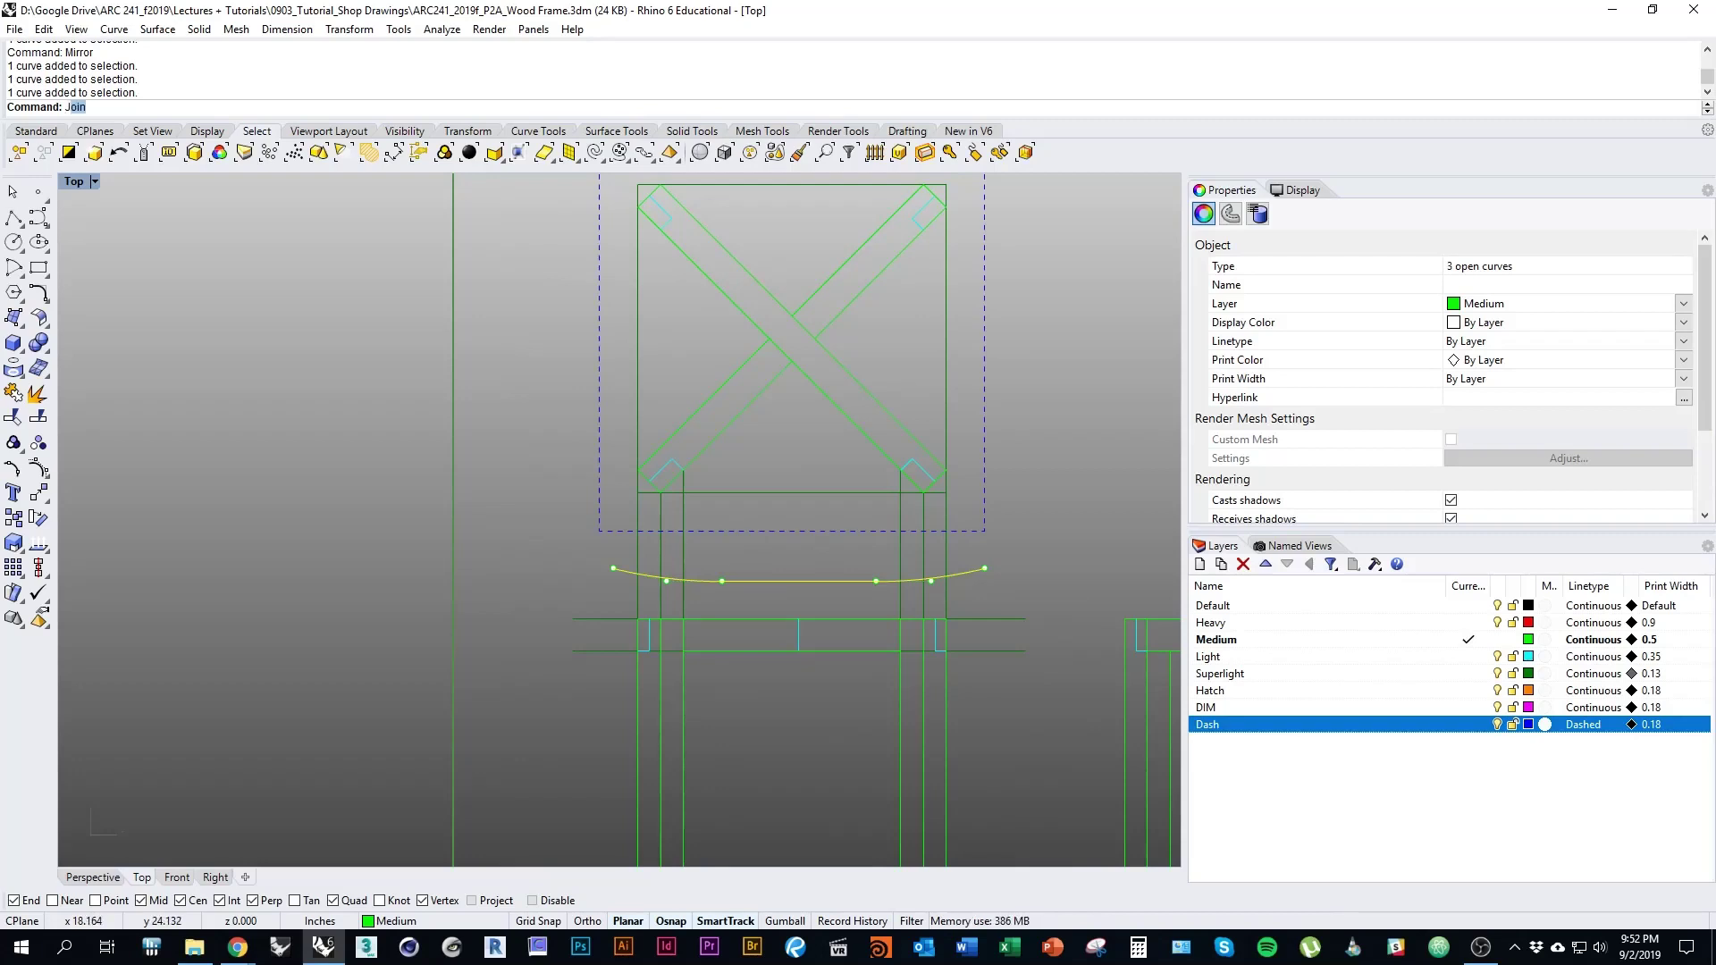
type("Join")
key("Return")
Move the joined curve from its midpoint down to the midpoint of the first elevation's top rail upper edge
right_click_drag(874, 613, 901, 566)
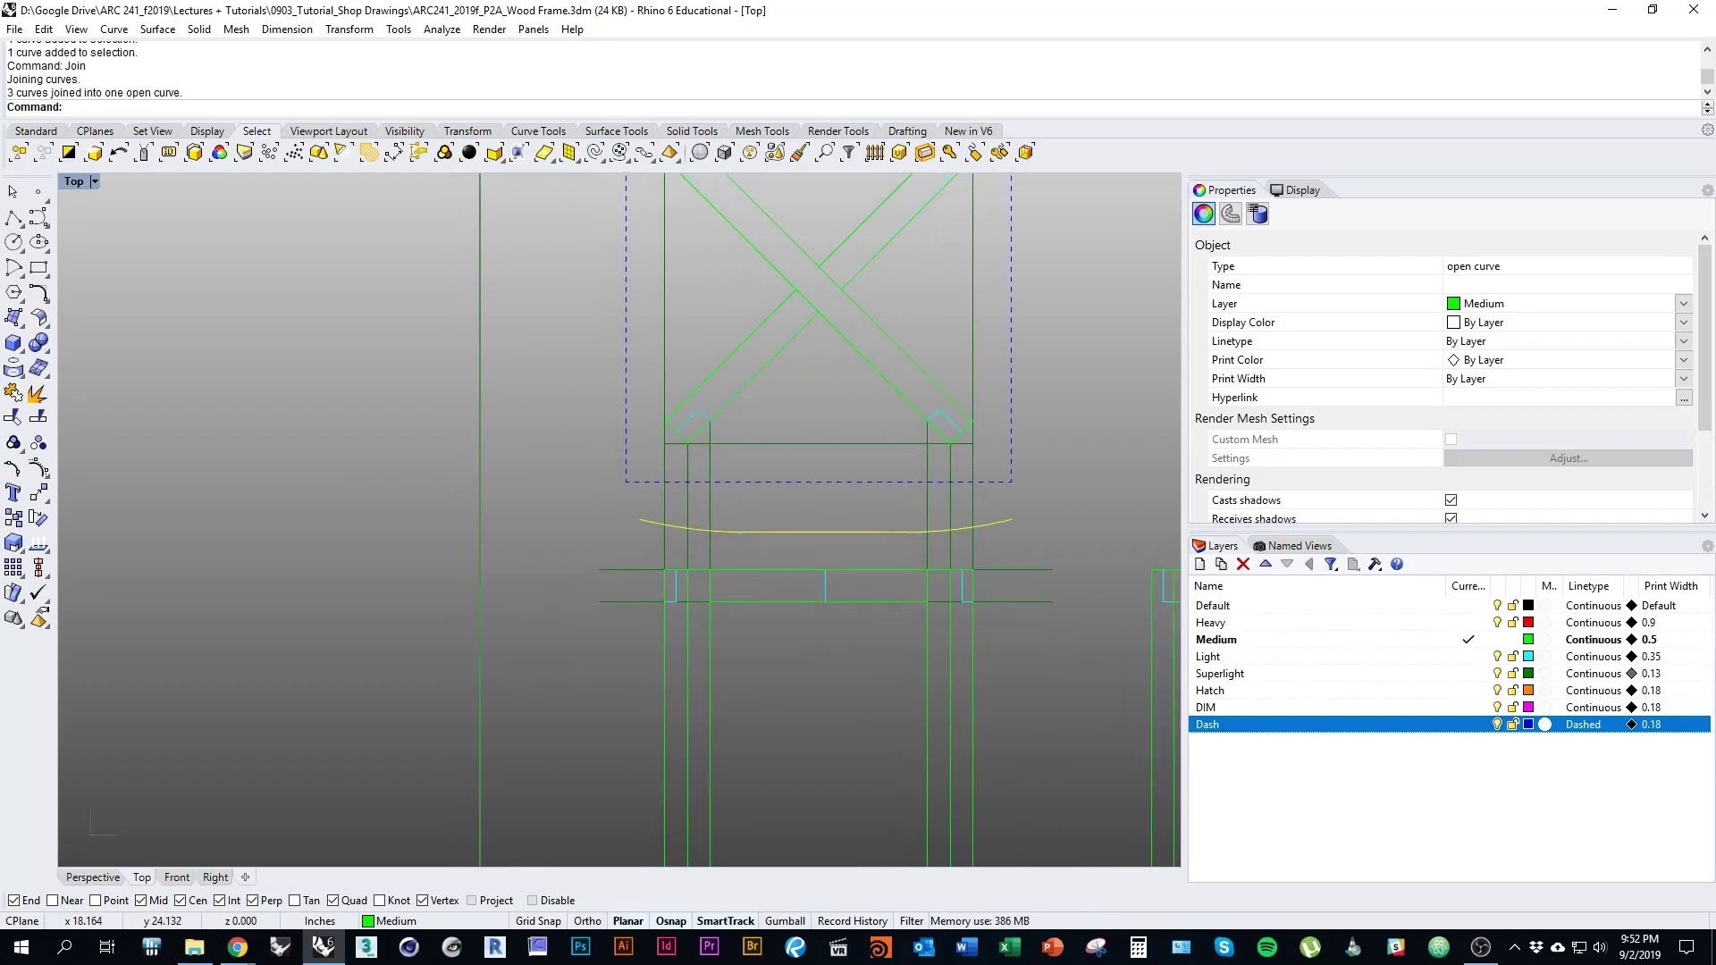
type("M")
key("Return")
scroll(901, 567, "up", 5)
left_click(824, 532)
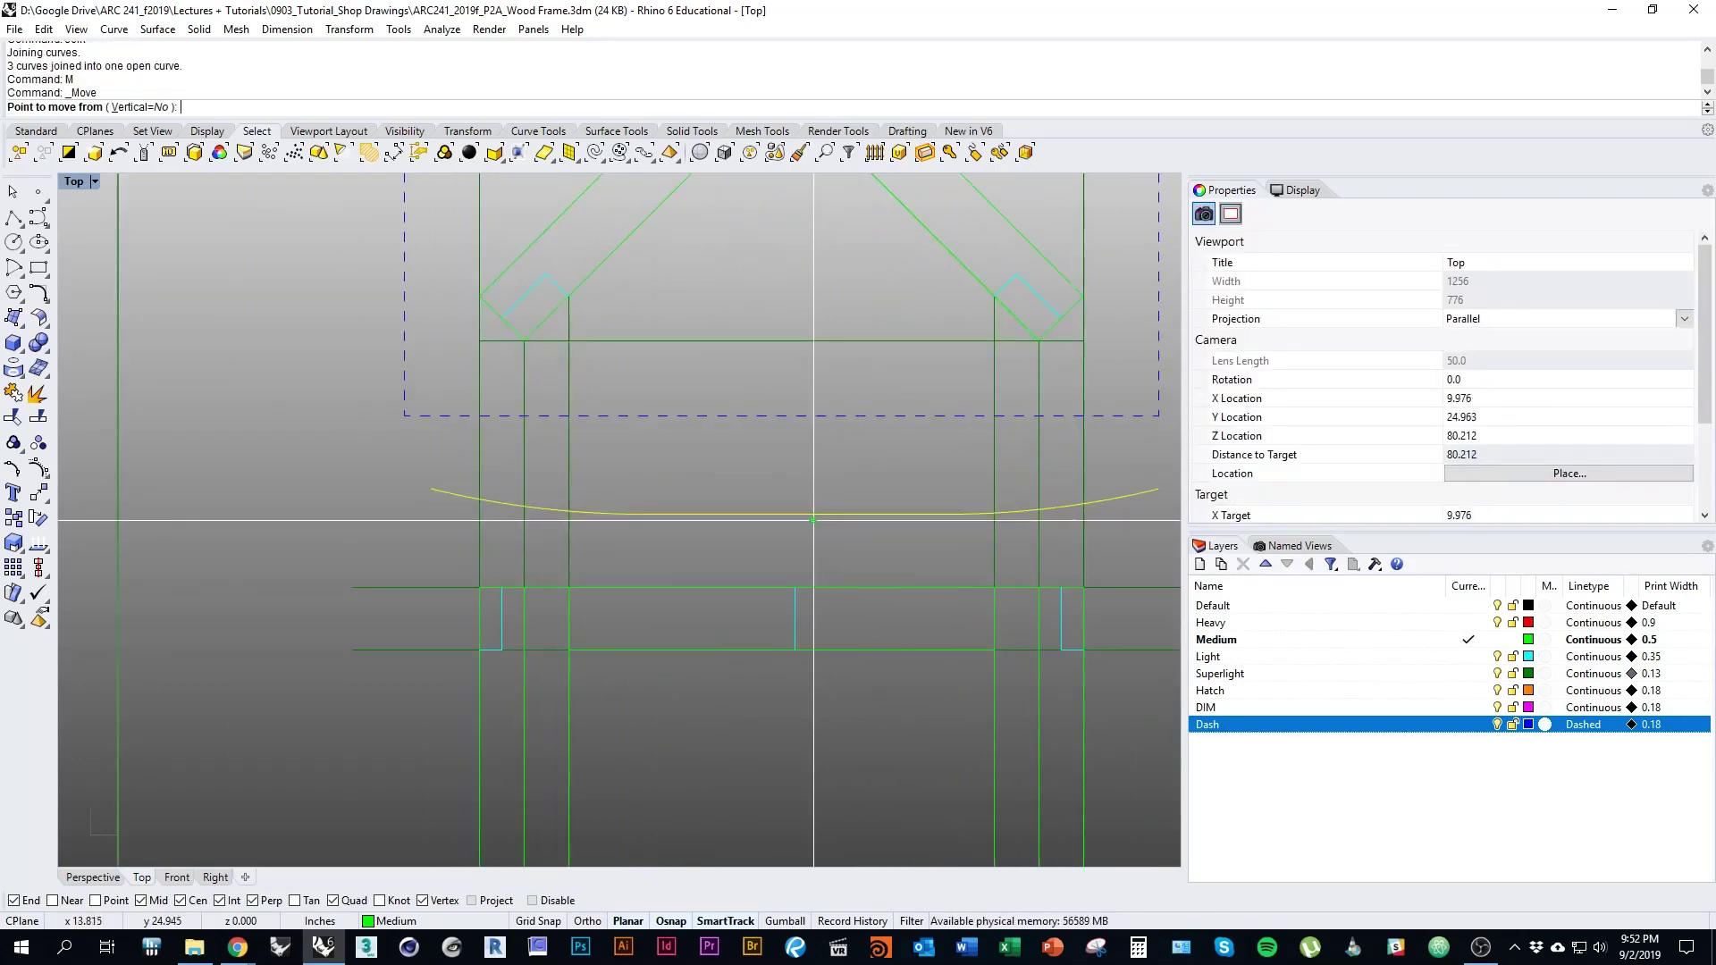
left_click(796, 587)
scroll(602, 529, "down", 5)
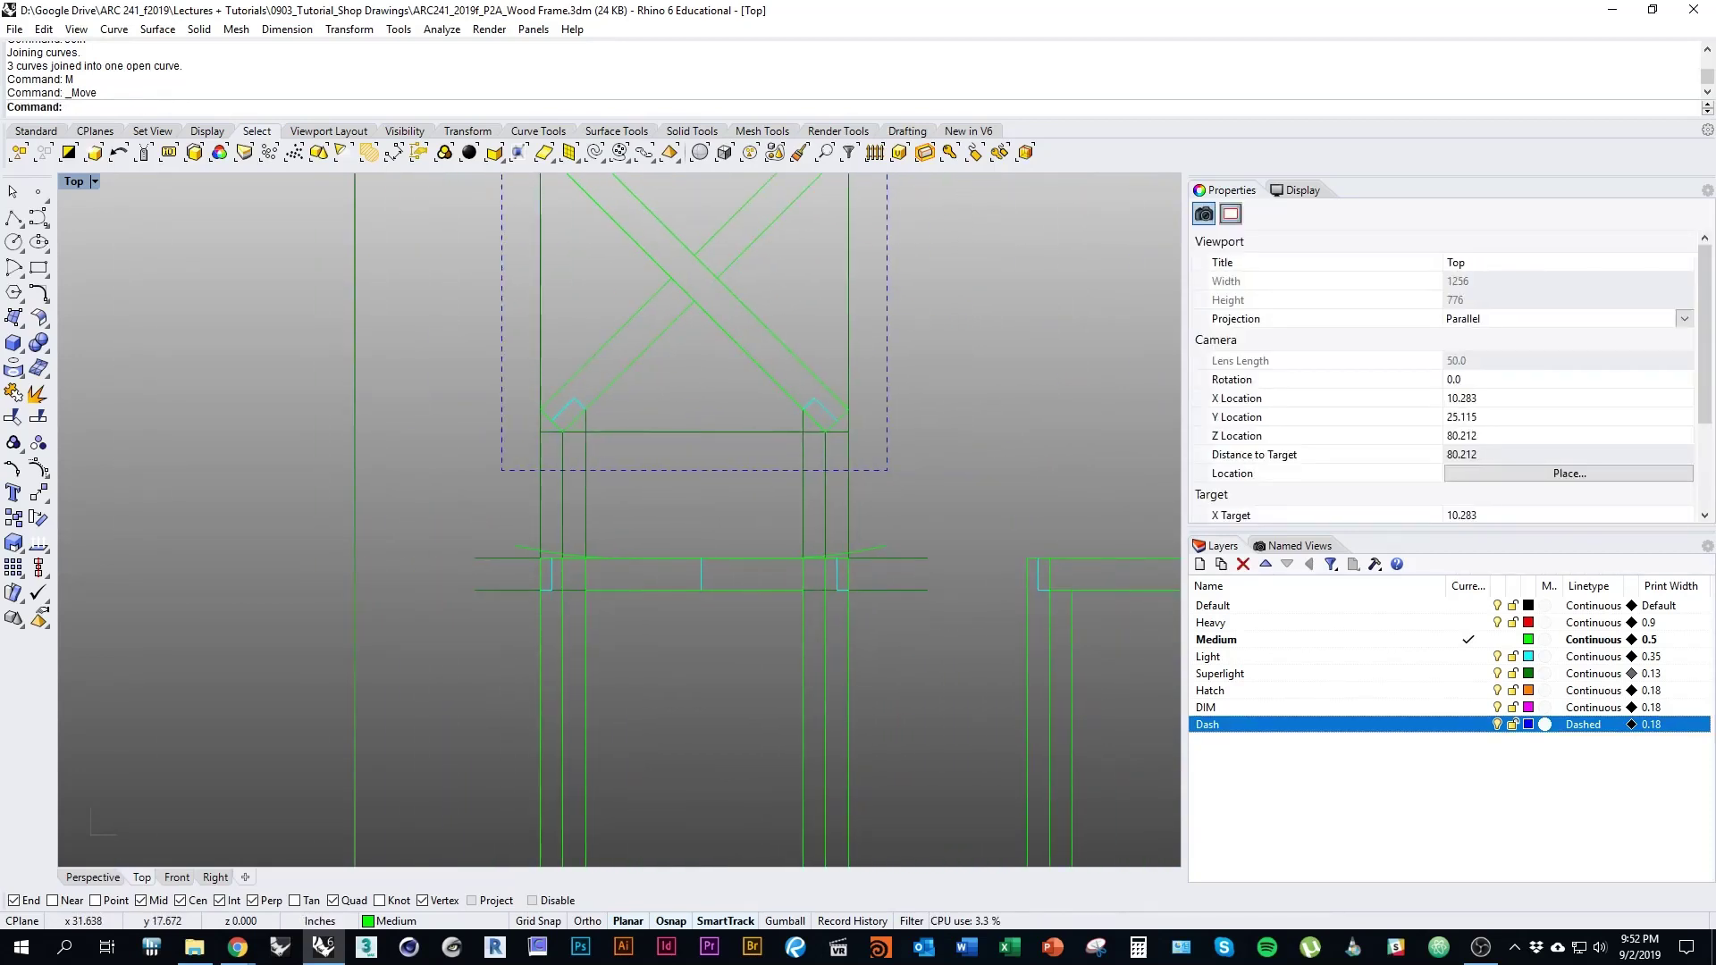
Offset the curved top line upward by 1/16 inch
right_click_drag(730, 558, 795, 542)
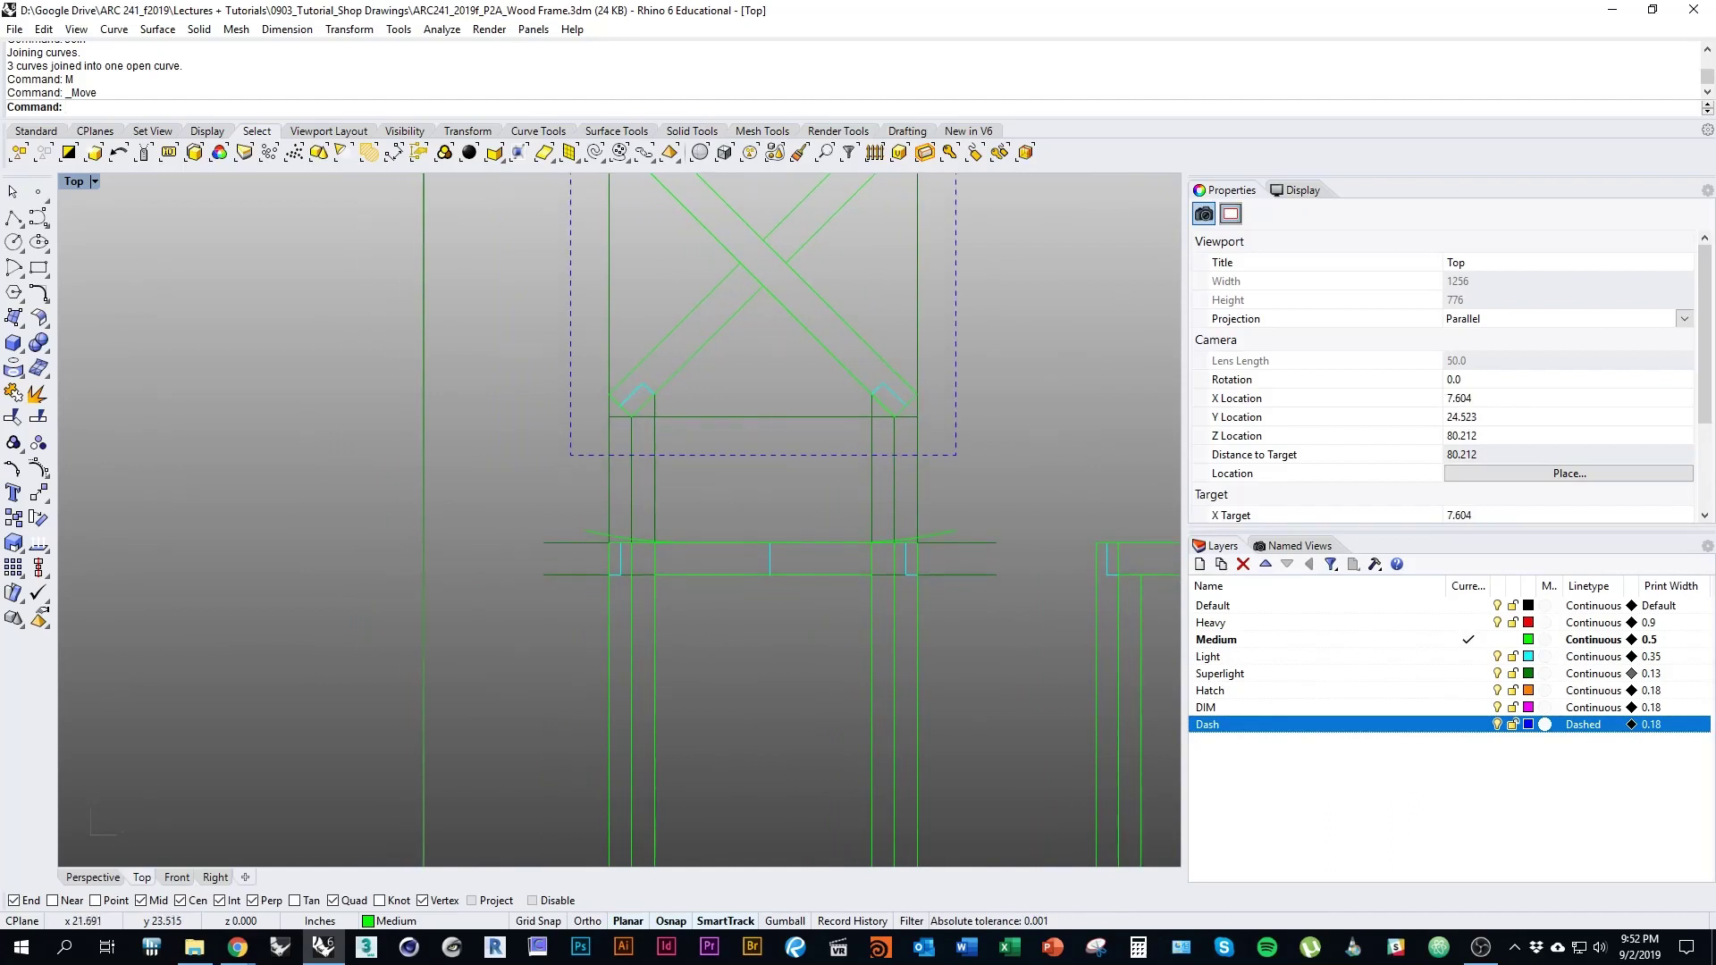
left_click(786, 542)
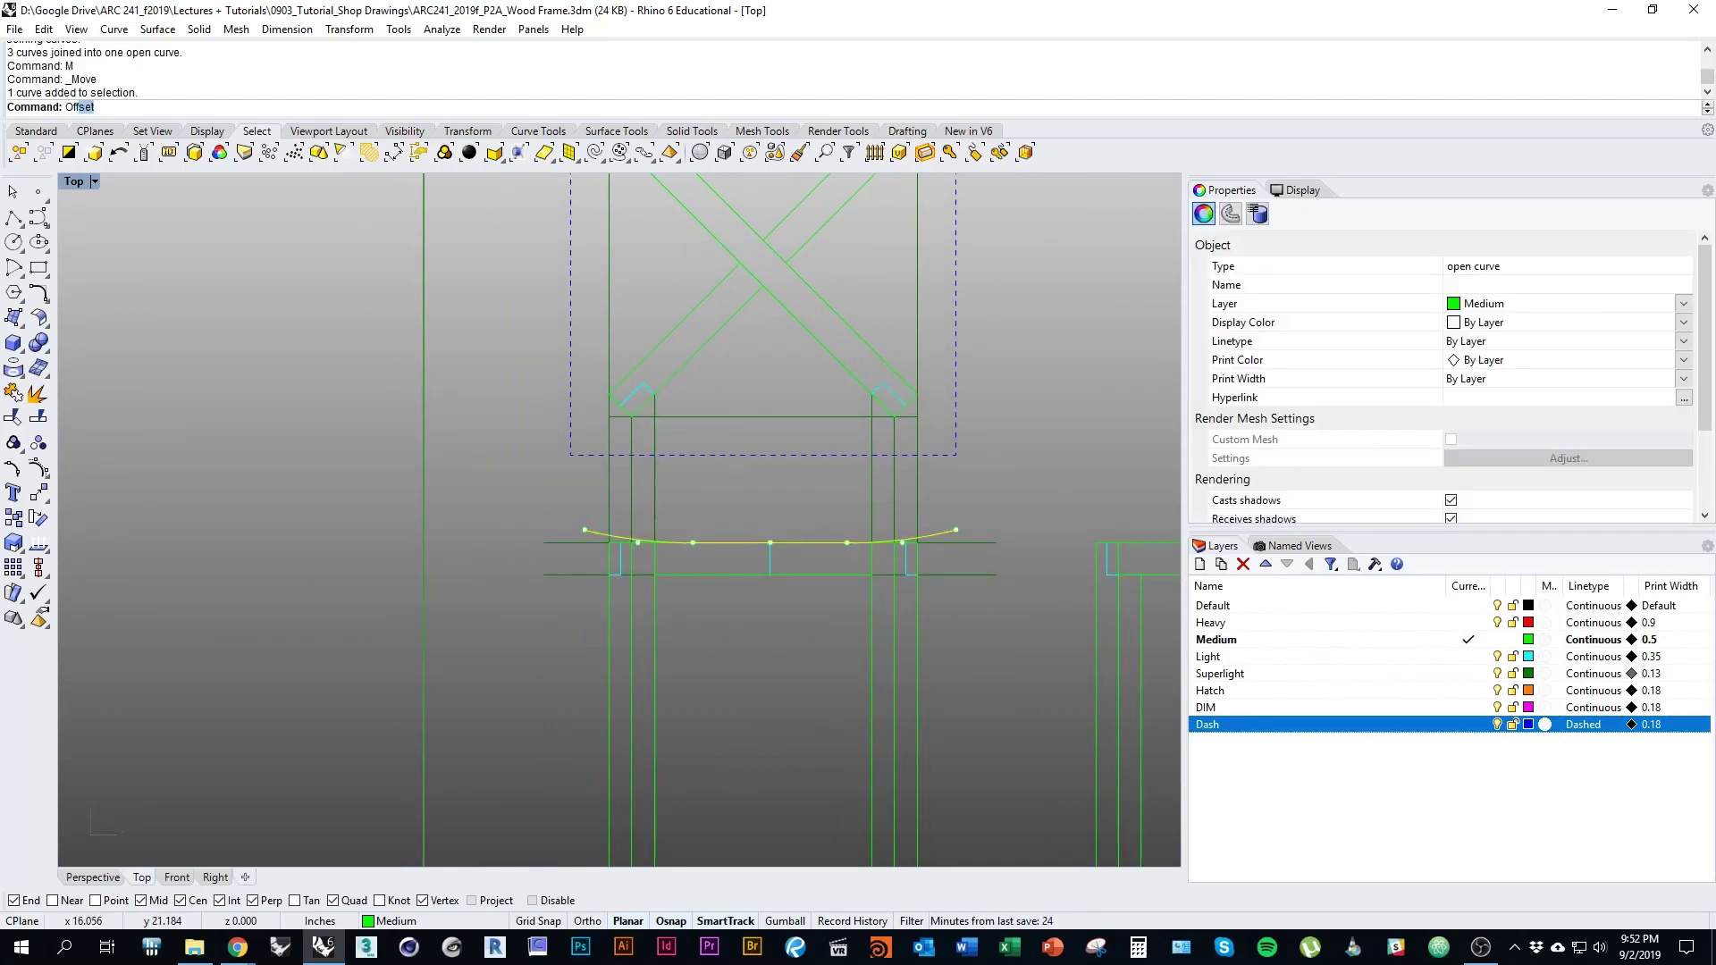
key("Return")
scroll(836, 581, "up", 5)
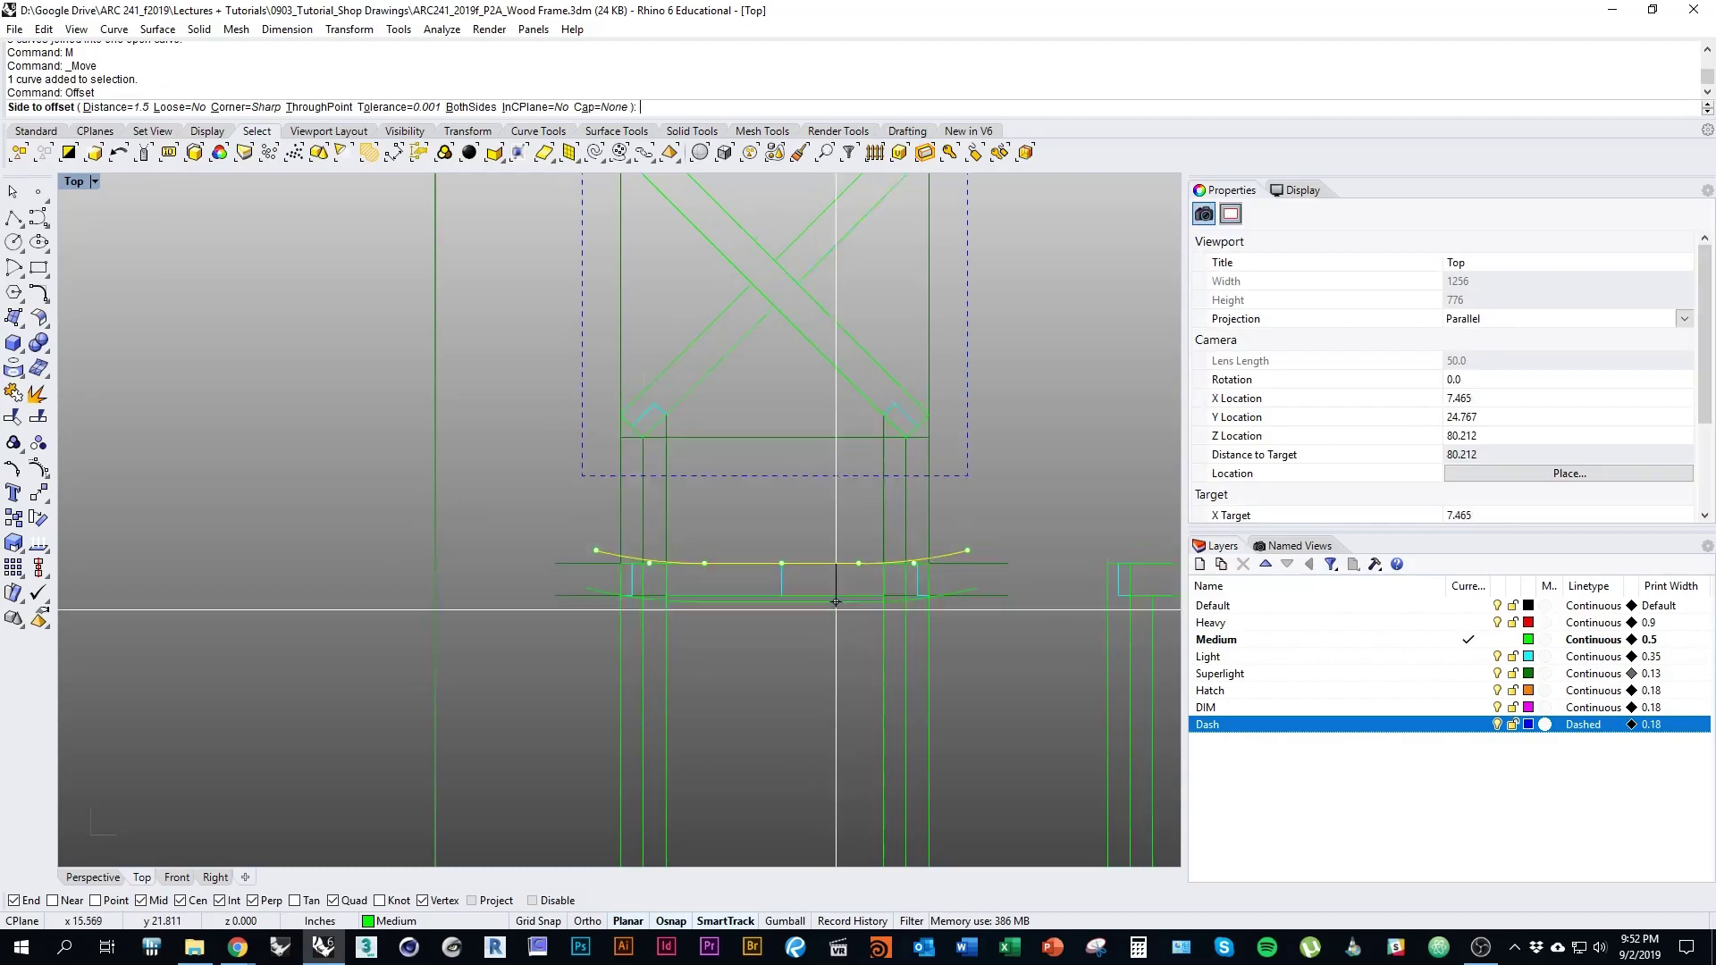
right_click_drag(441, 539, 503, 465)
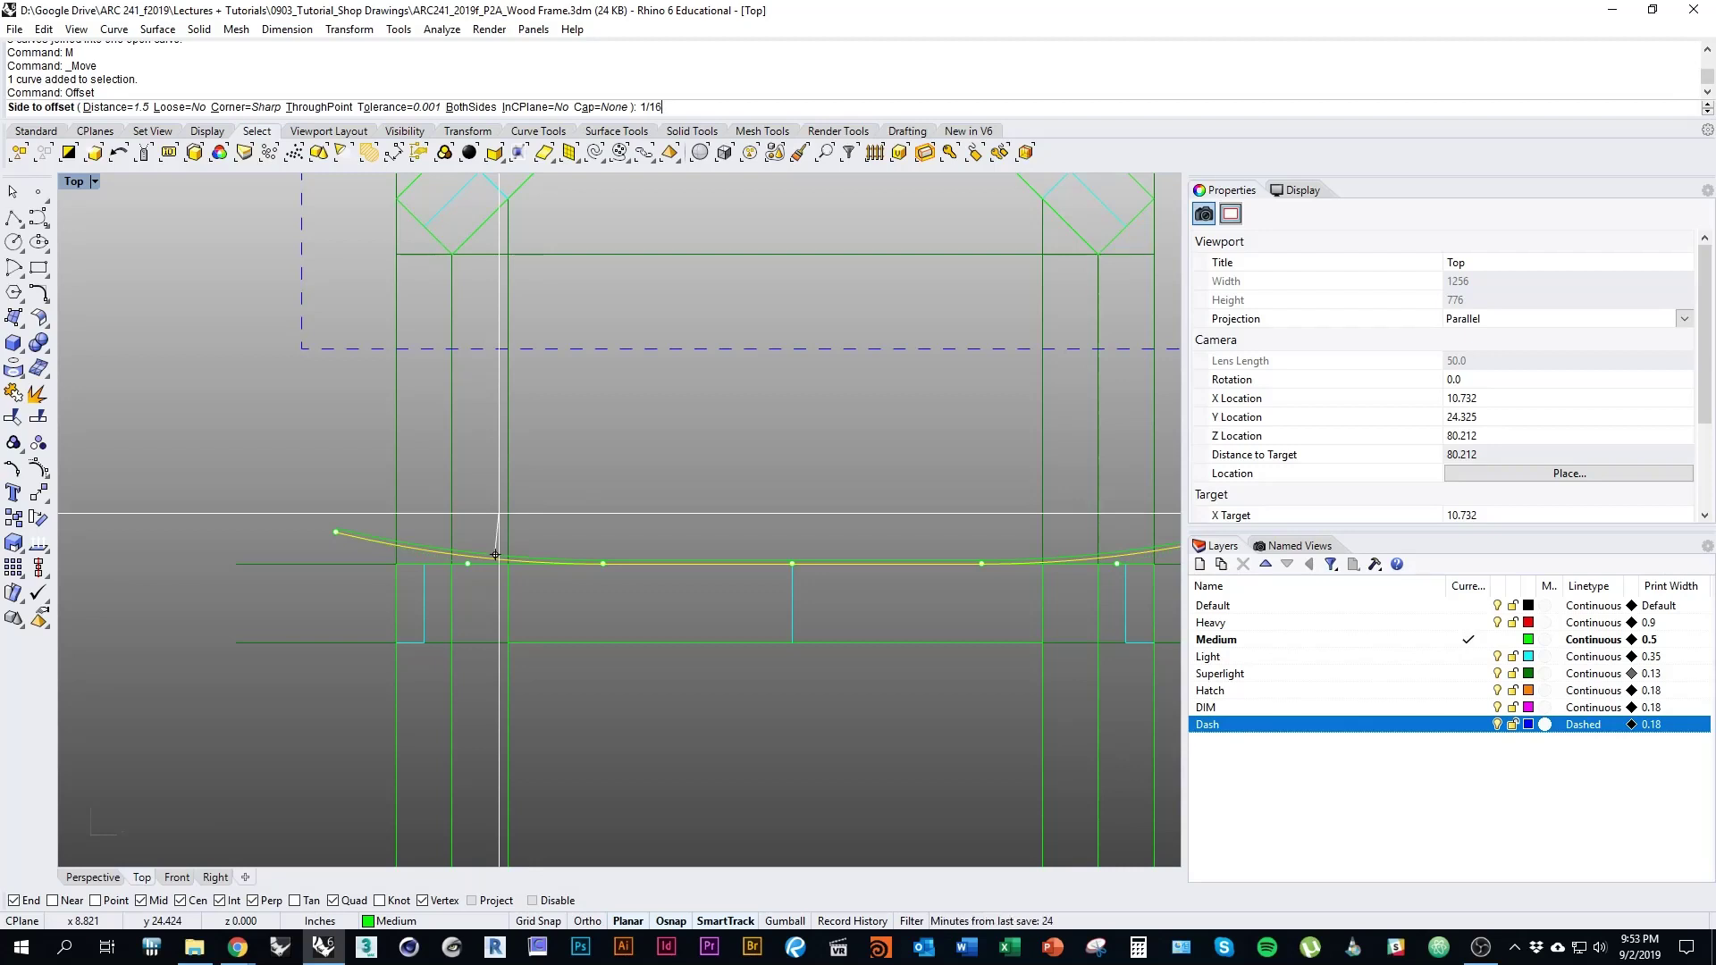
key("Return")
left_click(495, 555)
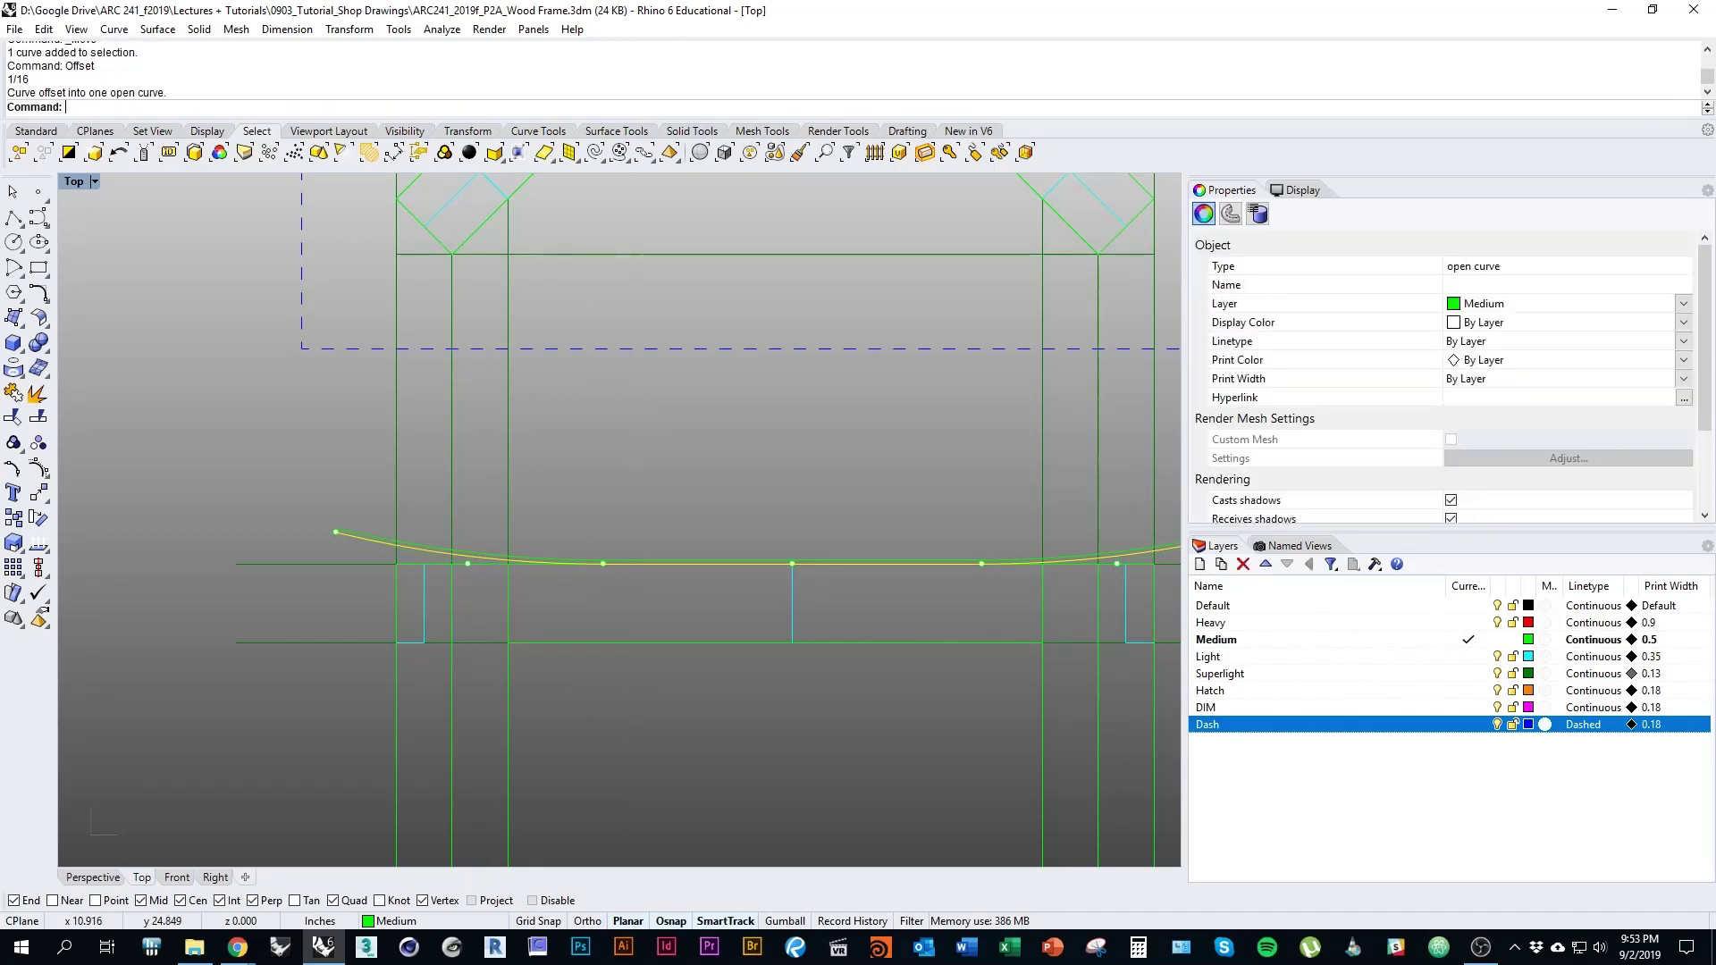
key("Escape")
Close the left end of the curved top piece with a short line between the two offset curves
scroll(62, 487, "up", 4)
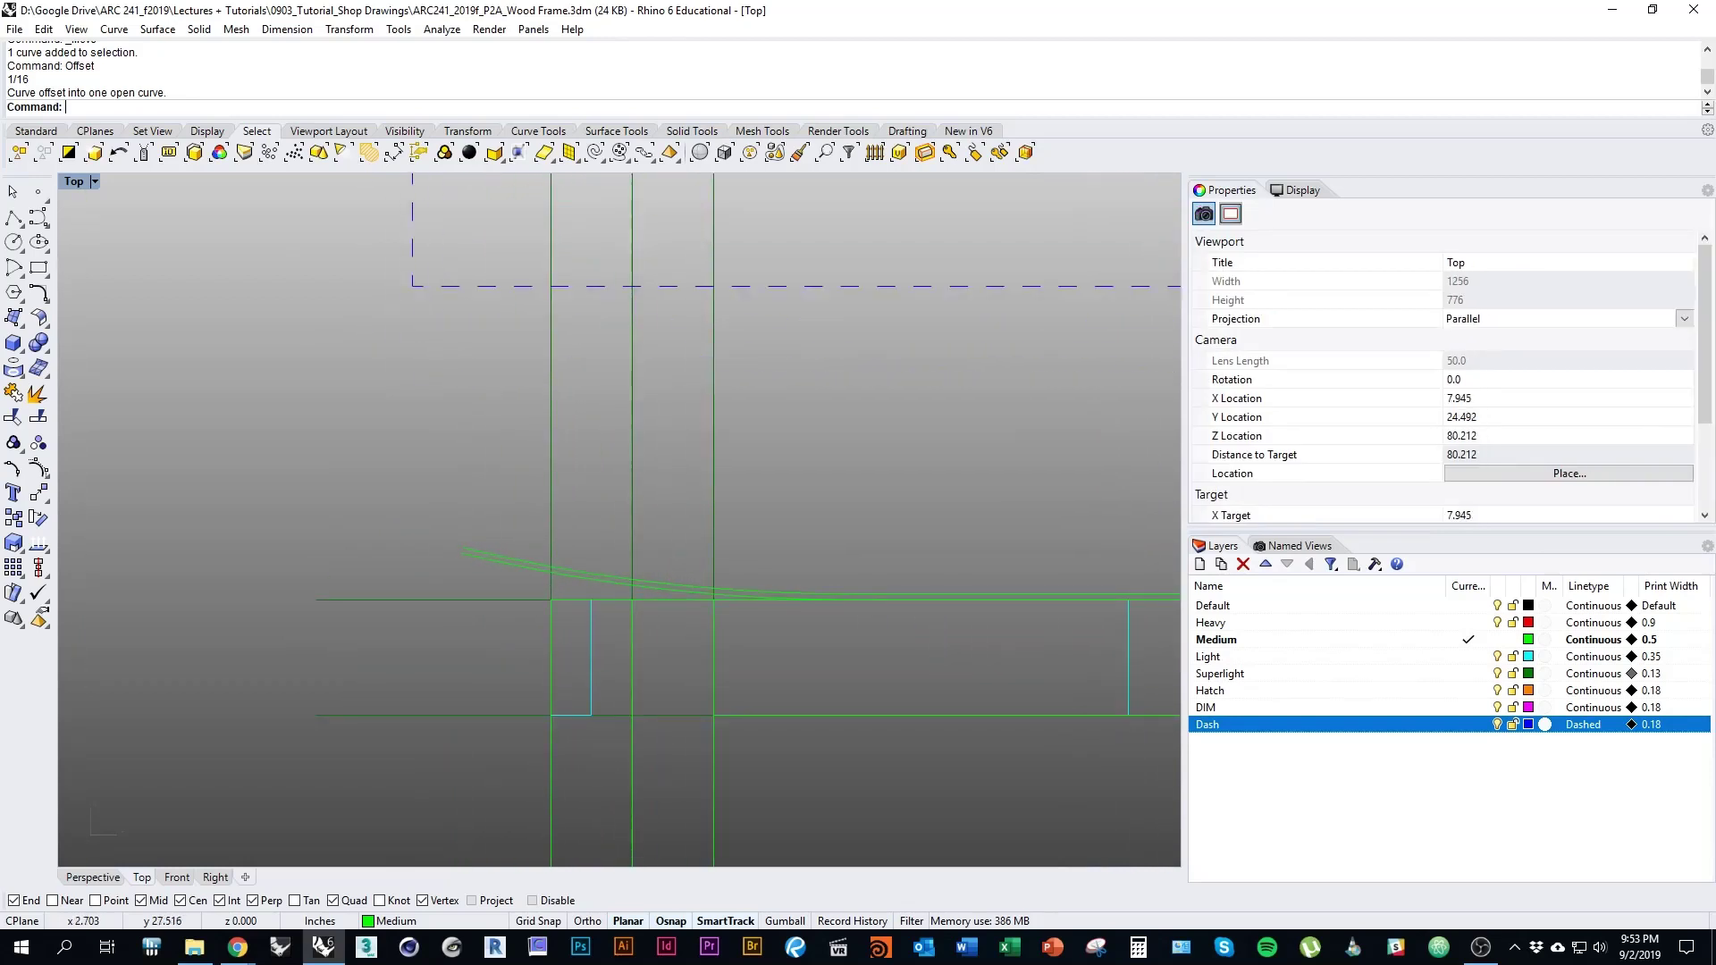
left_click(13, 218)
scroll(303, 438, "up", 4)
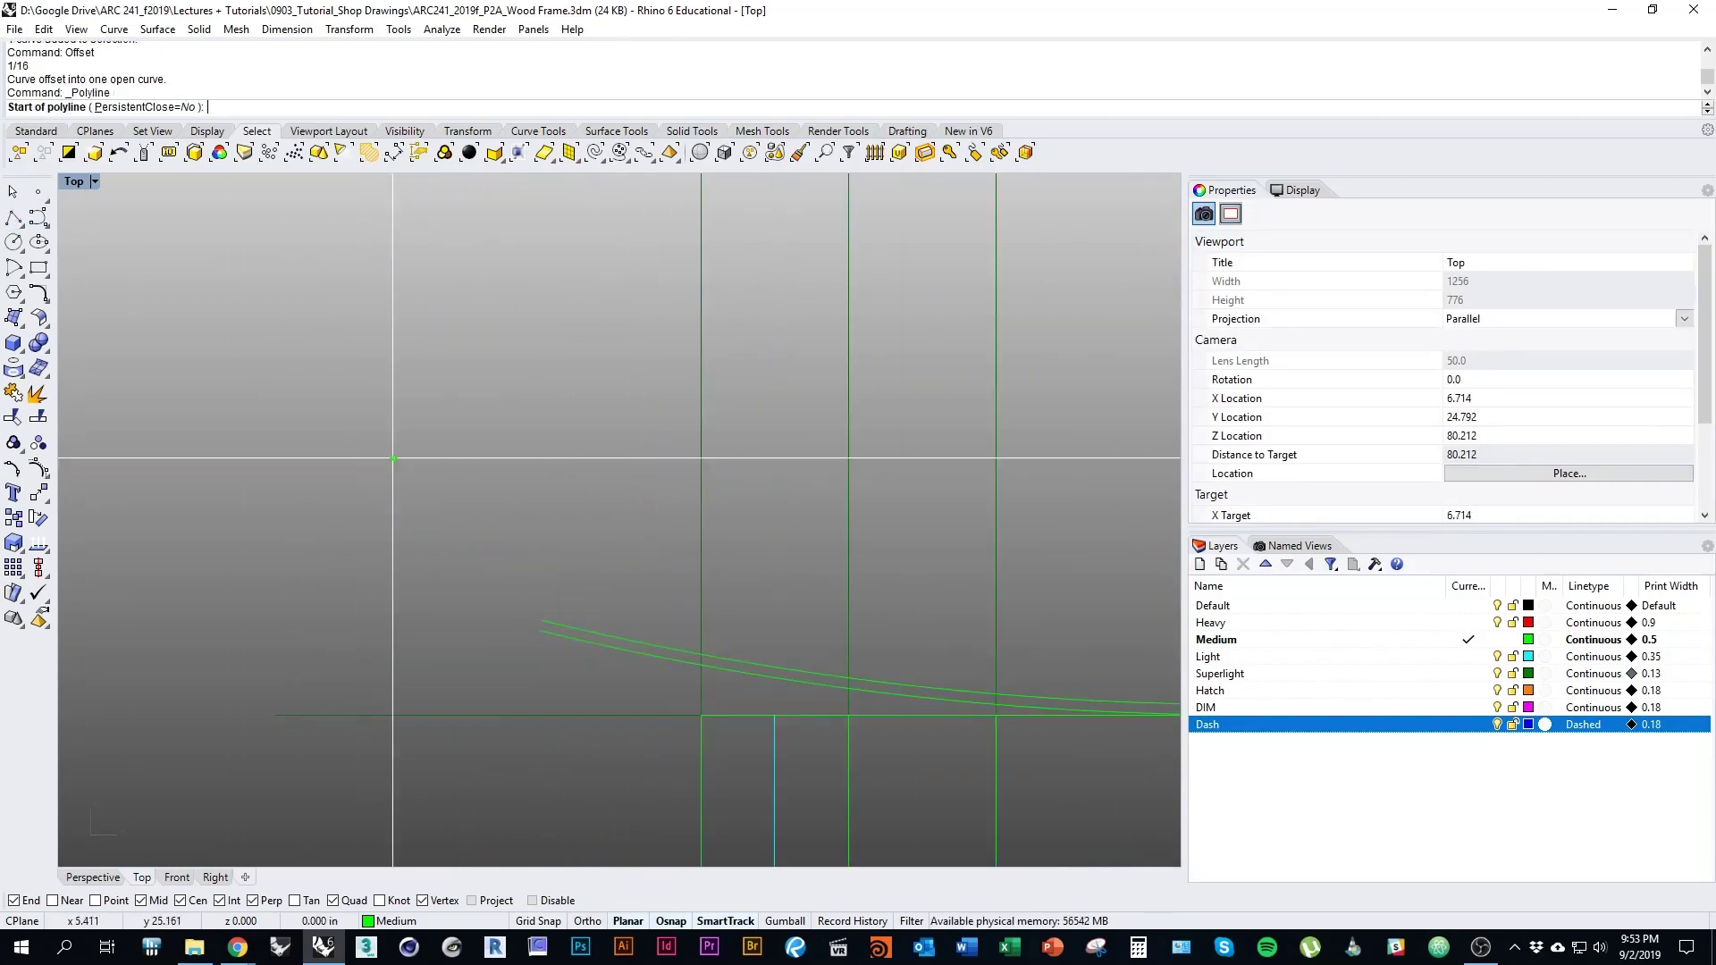
left_click(539, 631)
left_click(544, 621)
key("Return")
Close the right end of the curved top piece with a short line between the two offset curves
scroll(424, 485, "down", 6)
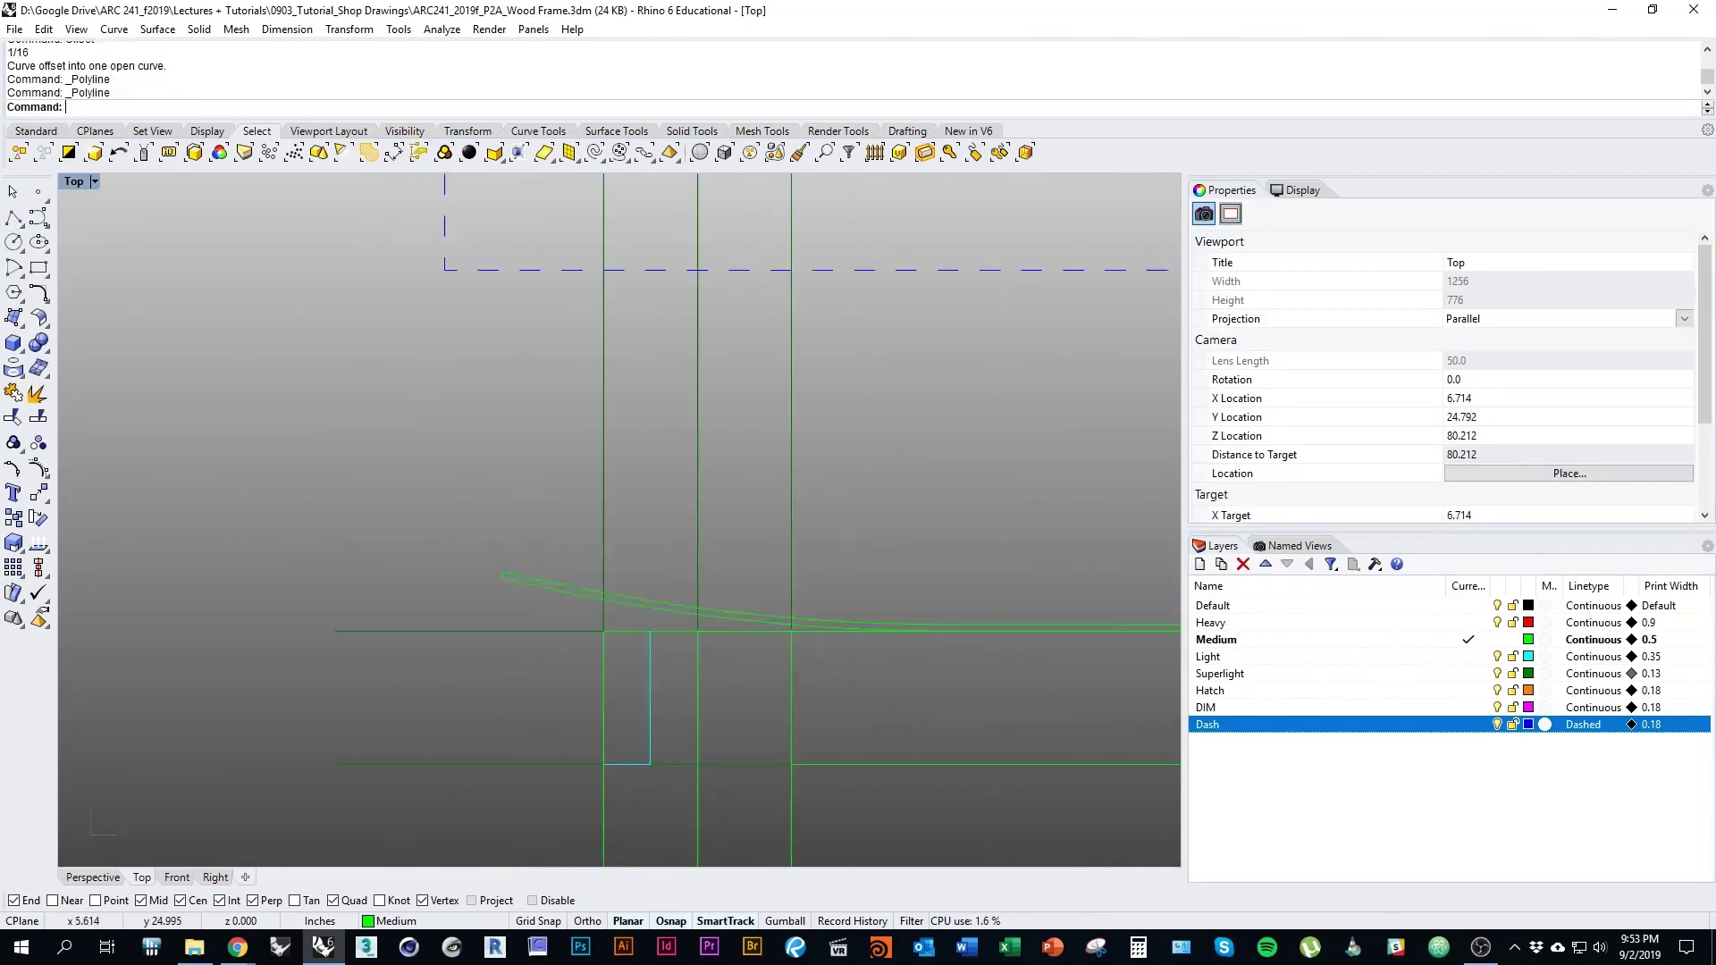
right_click_drag(1094, 631, 369, 664)
scroll(978, 605, "up", 6)
key("Return")
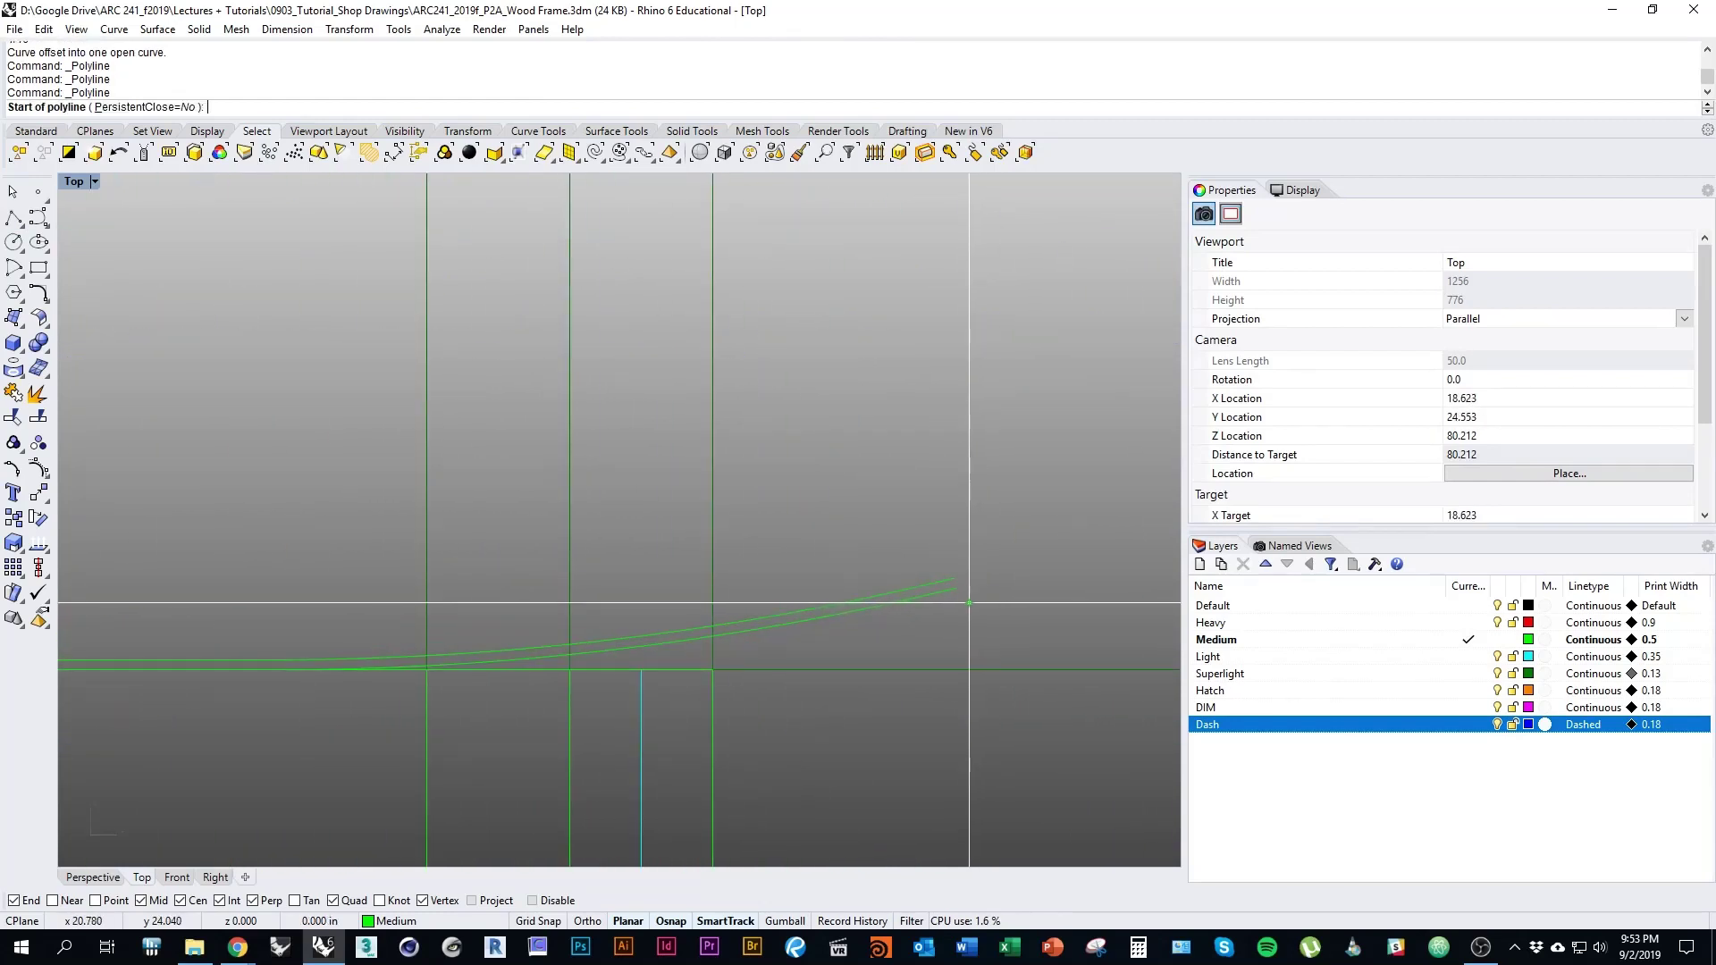
left_click(955, 587)
left_click(953, 580)
key("Return")
Join the two offset curves and both end lines into one closed outline of the curved top piece
left_click_drag(990, 624, 907, 555)
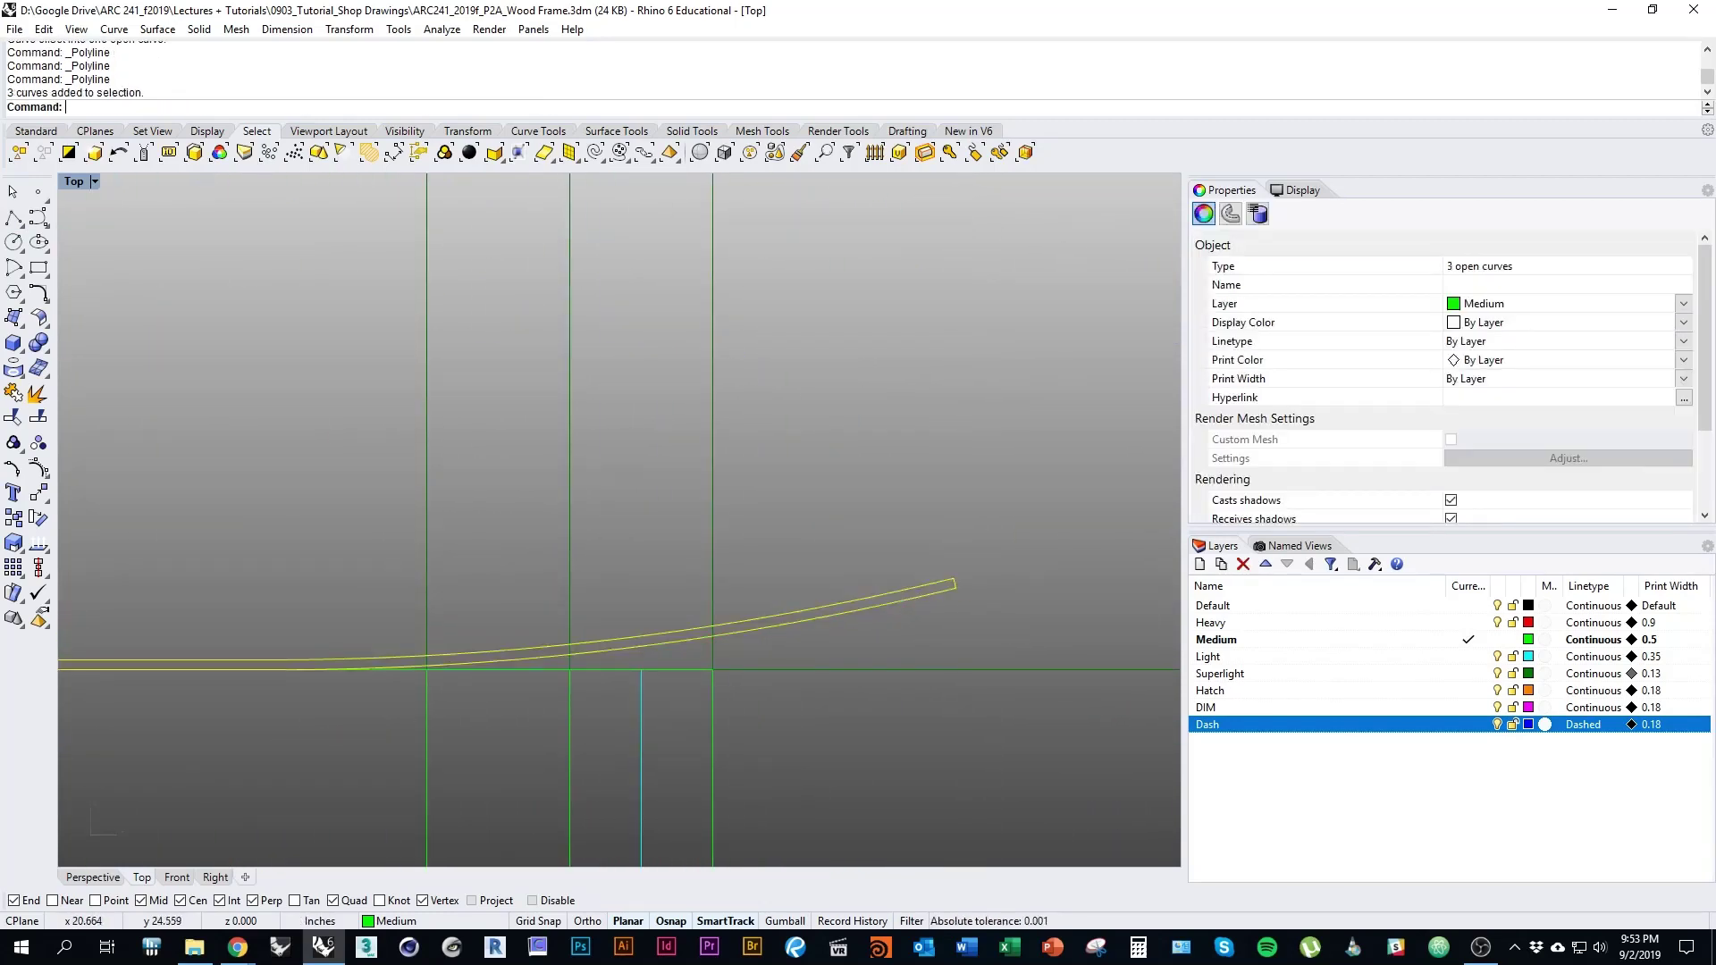
scroll(911, 572, "down", 6)
right_click_drag(716, 648, 940, 631)
scroll(528, 518, "up", 2)
left_click(385, 560, "shift")
scroll(385, 559, "up", 3)
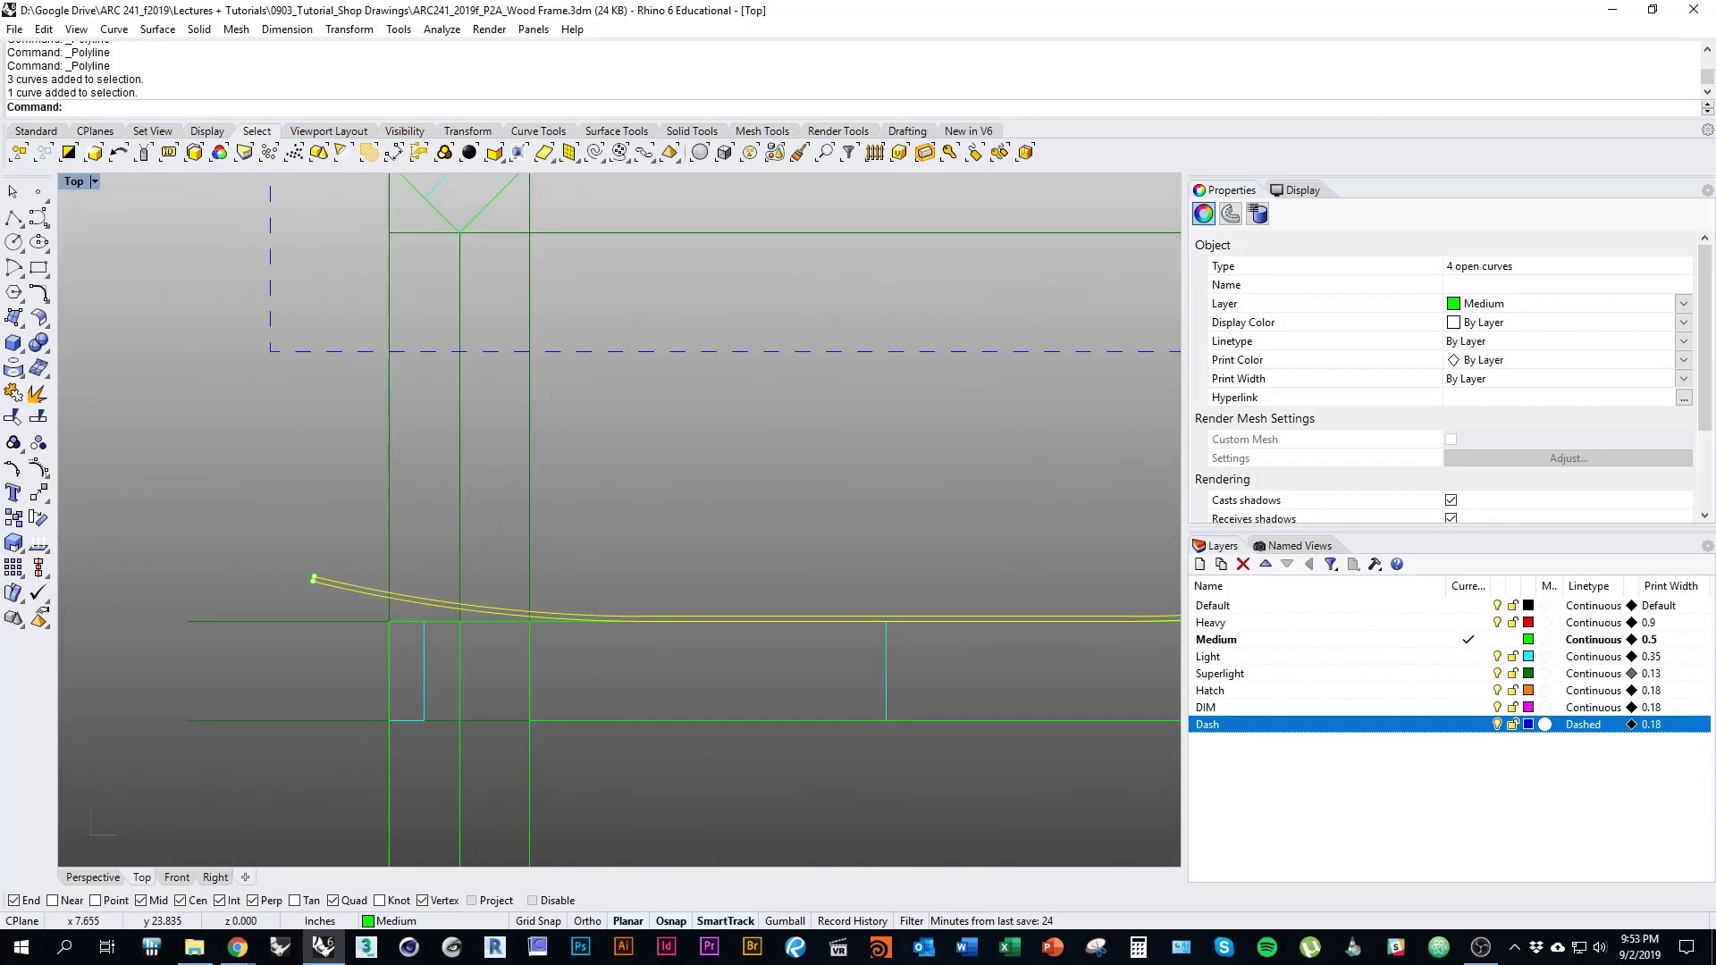
type("Jo")
key("Return")
scroll(519, 475, "down", 4)
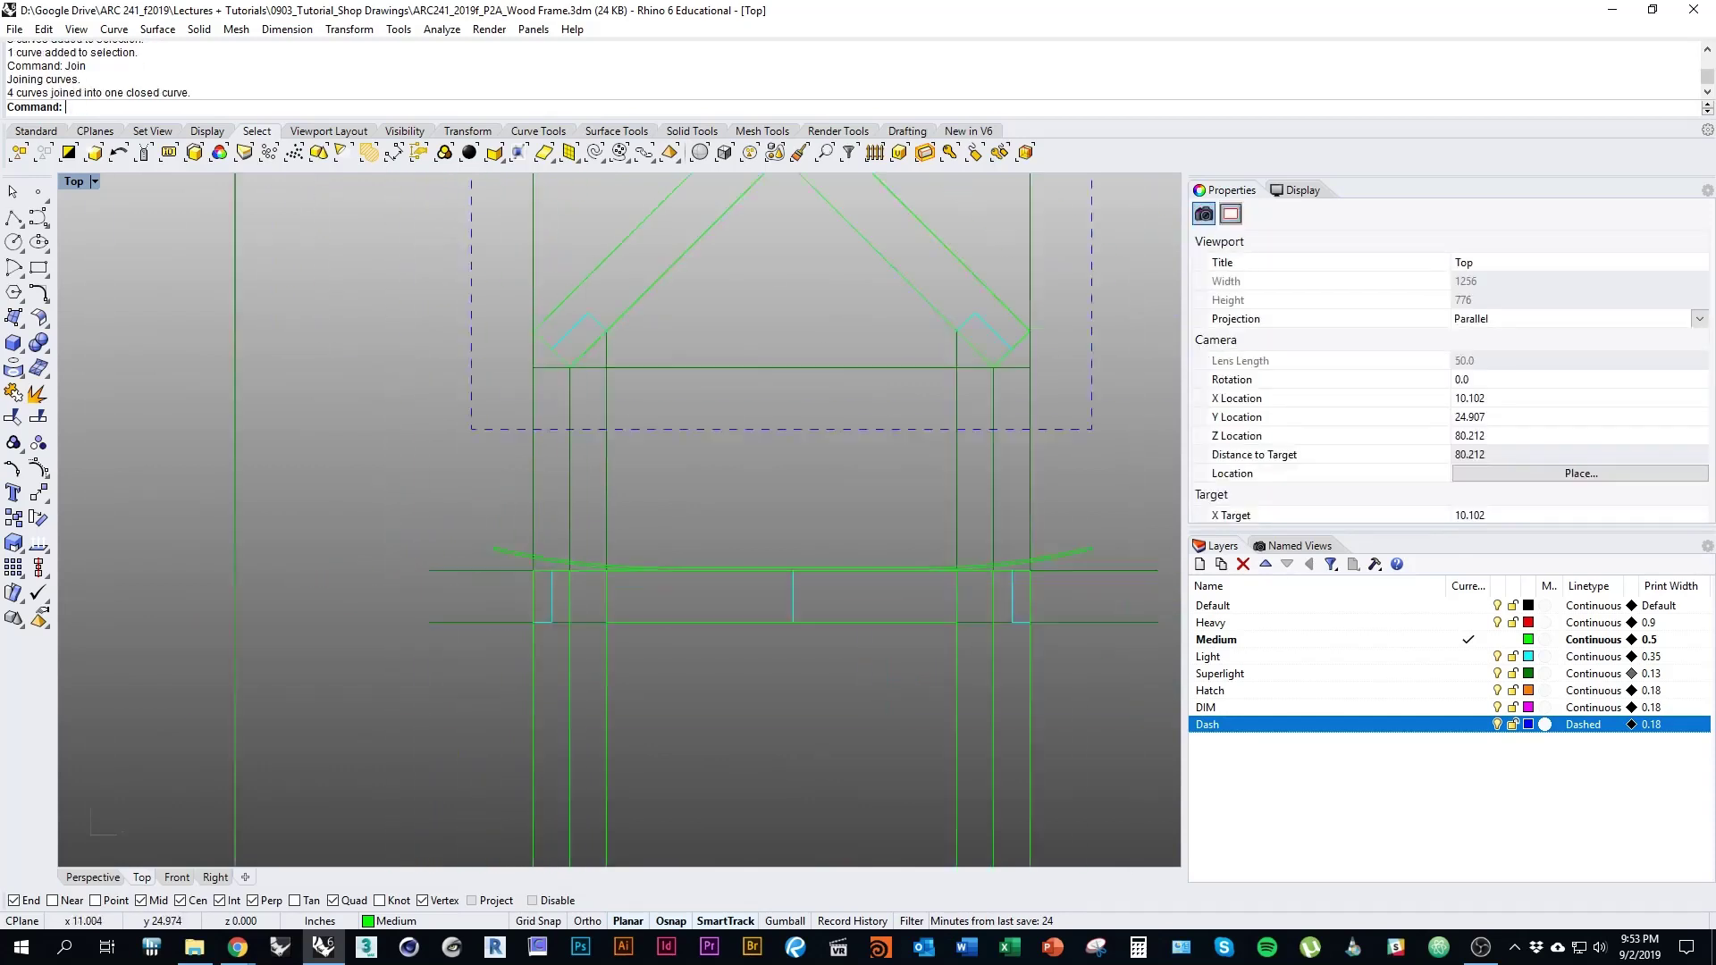
scroll(588, 414, "down", 3)
right_click_drag(835, 484, 654, 524)
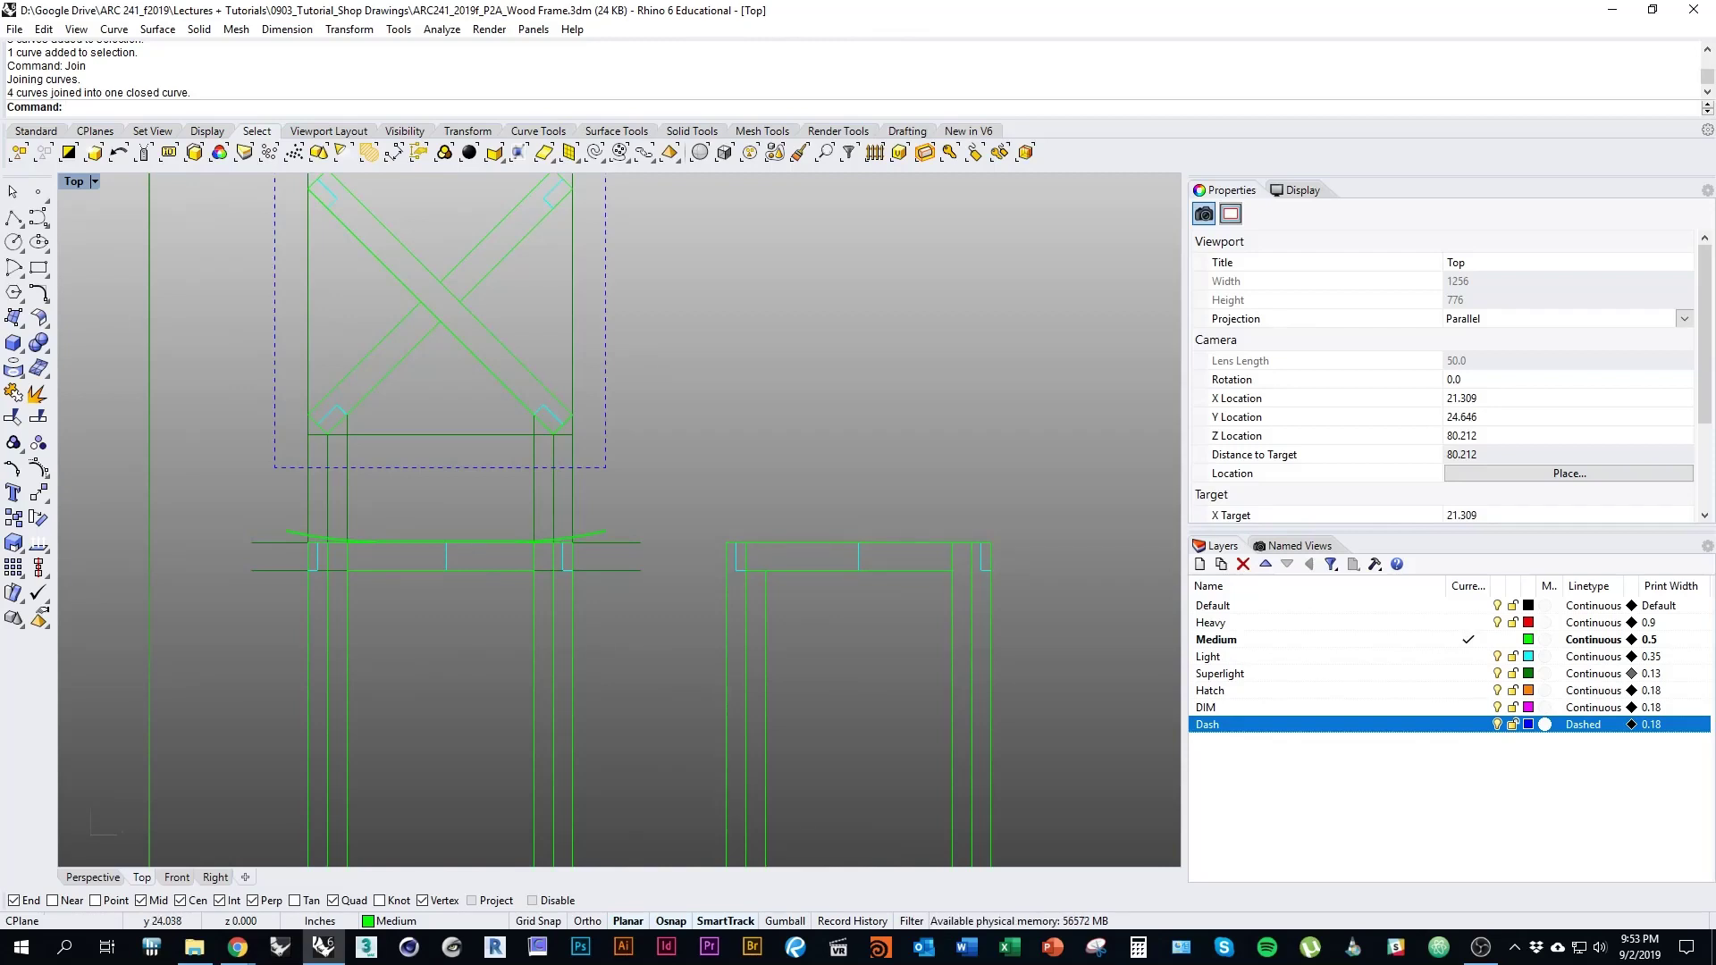
On the Superlight layer, draw a horizontal guide line from the curved top's upper right corner past the far side of the second elevation
right_click_drag(993, 722, 914, 668)
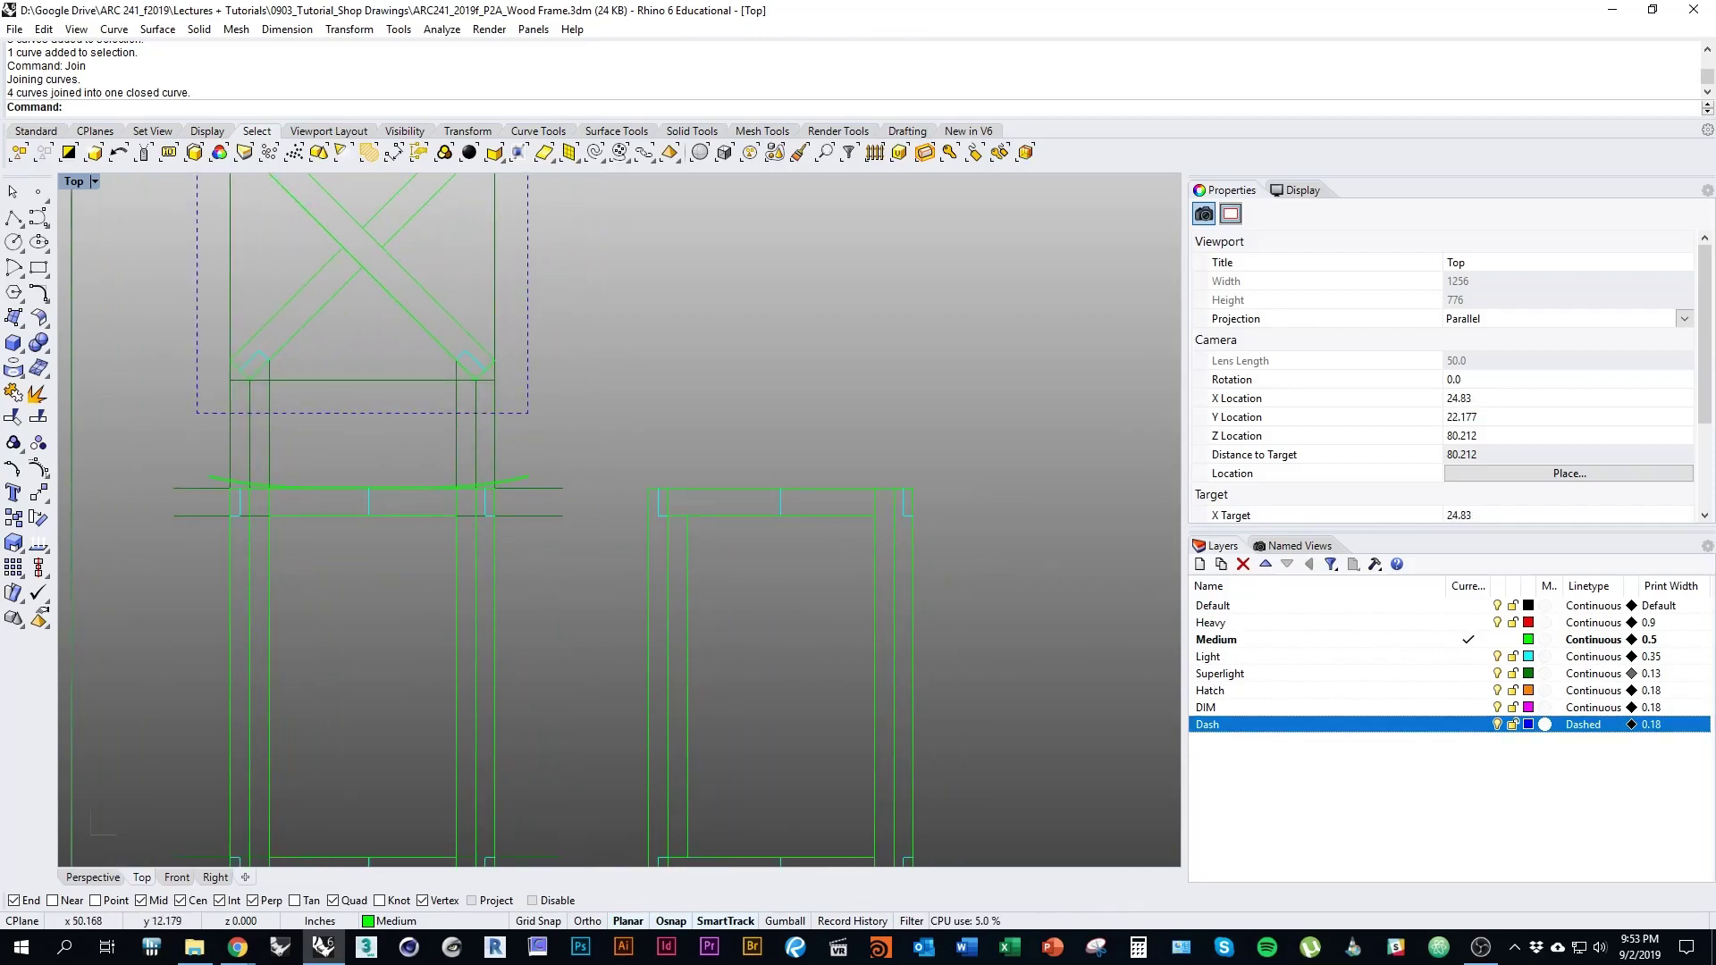
left_click(1468, 673)
left_click(14, 218)
scroll(455, 431, "up", 4)
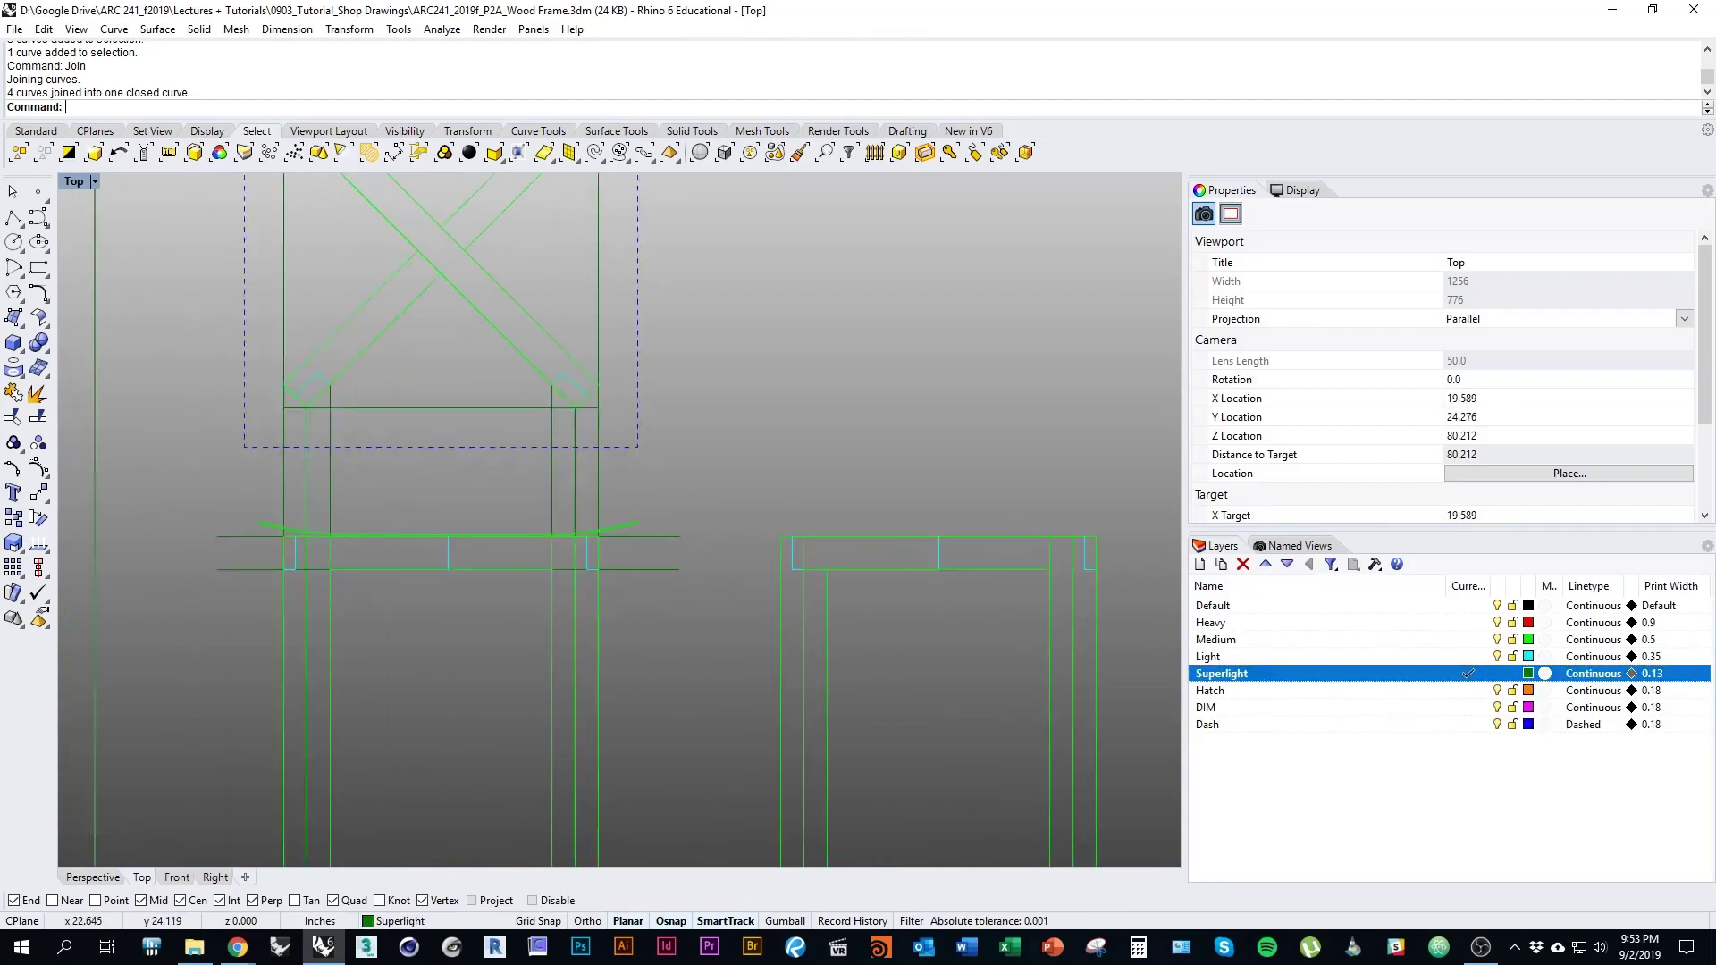
left_click(603, 521)
right_click_drag(879, 521, 468, 522)
scroll(469, 522, "down", 2)
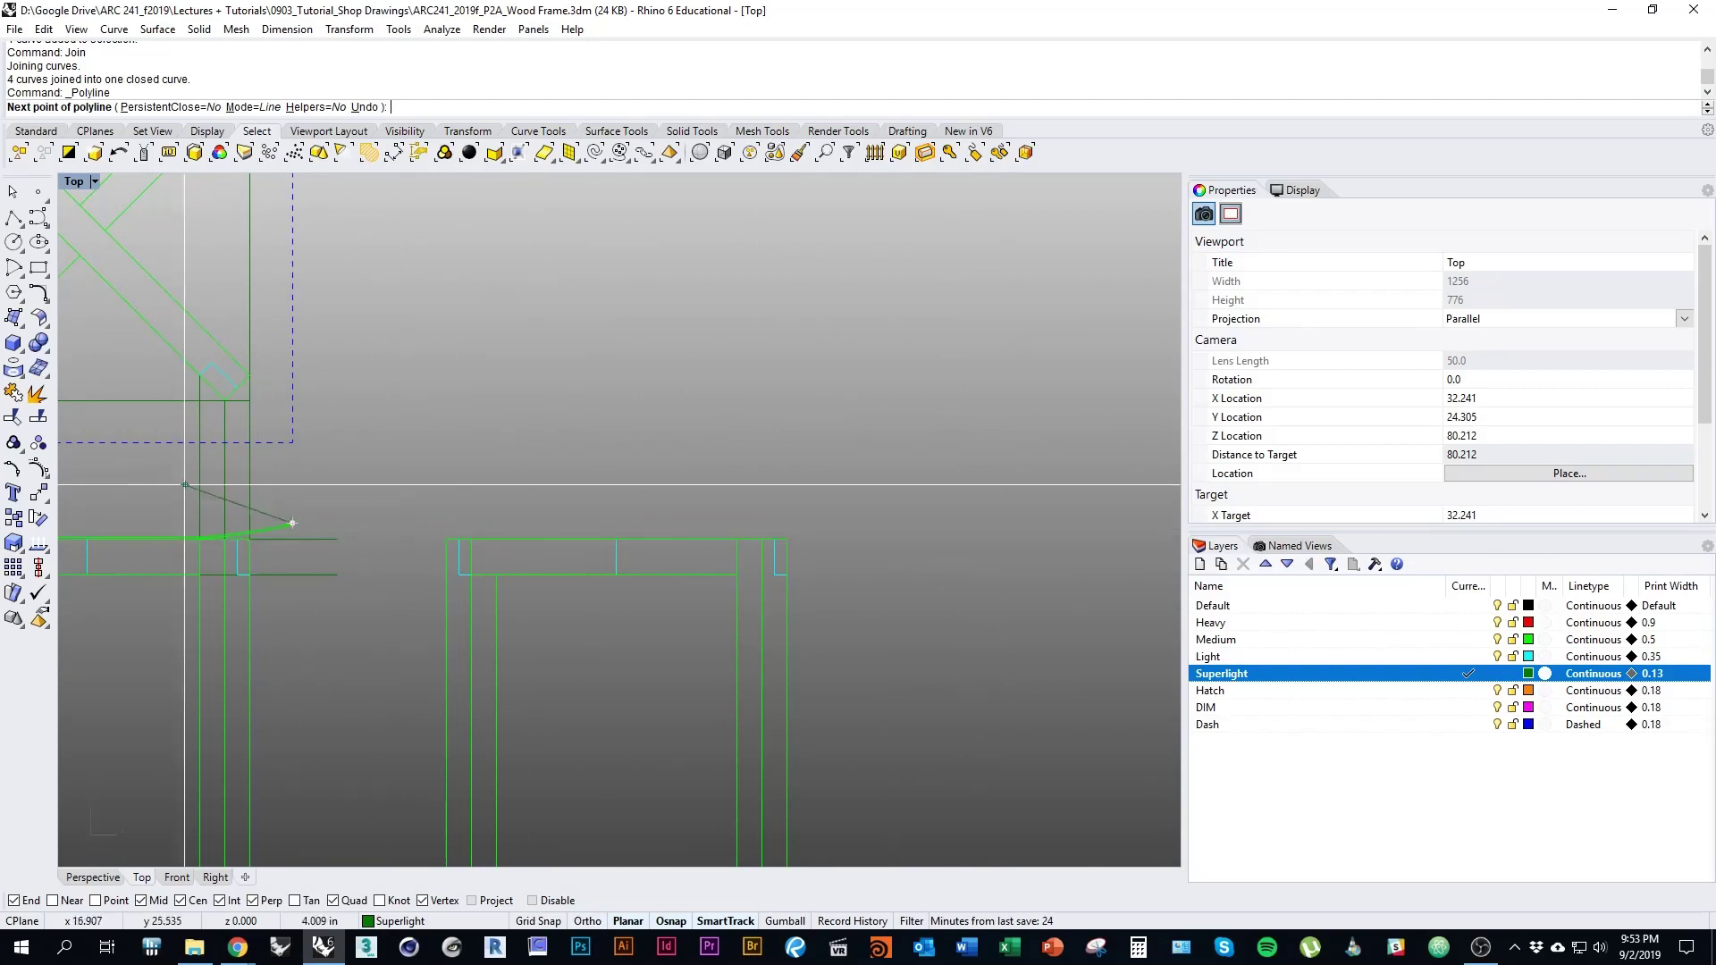
right_click_drag(157, 600, 222, 607)
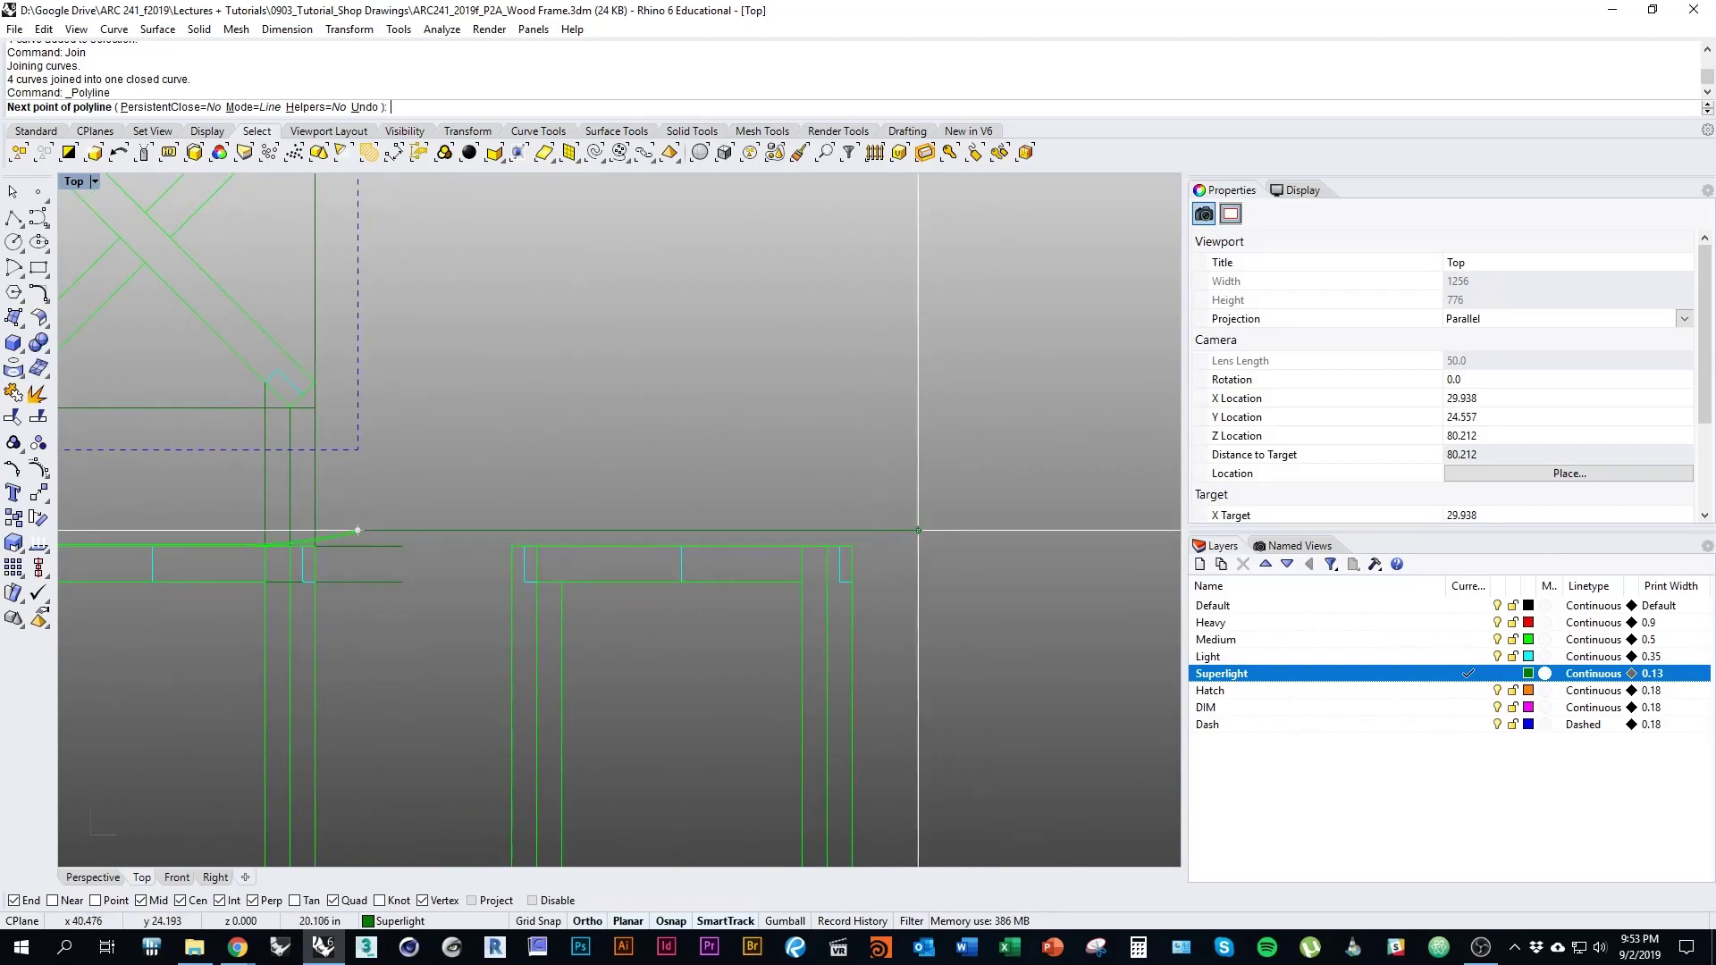
left_click(1063, 529, "shift")
right_click(1063, 529)
Draw a second horizontal guide line from the curved top's lower right corner across the second elevation
scroll(327, 536, "up", 10)
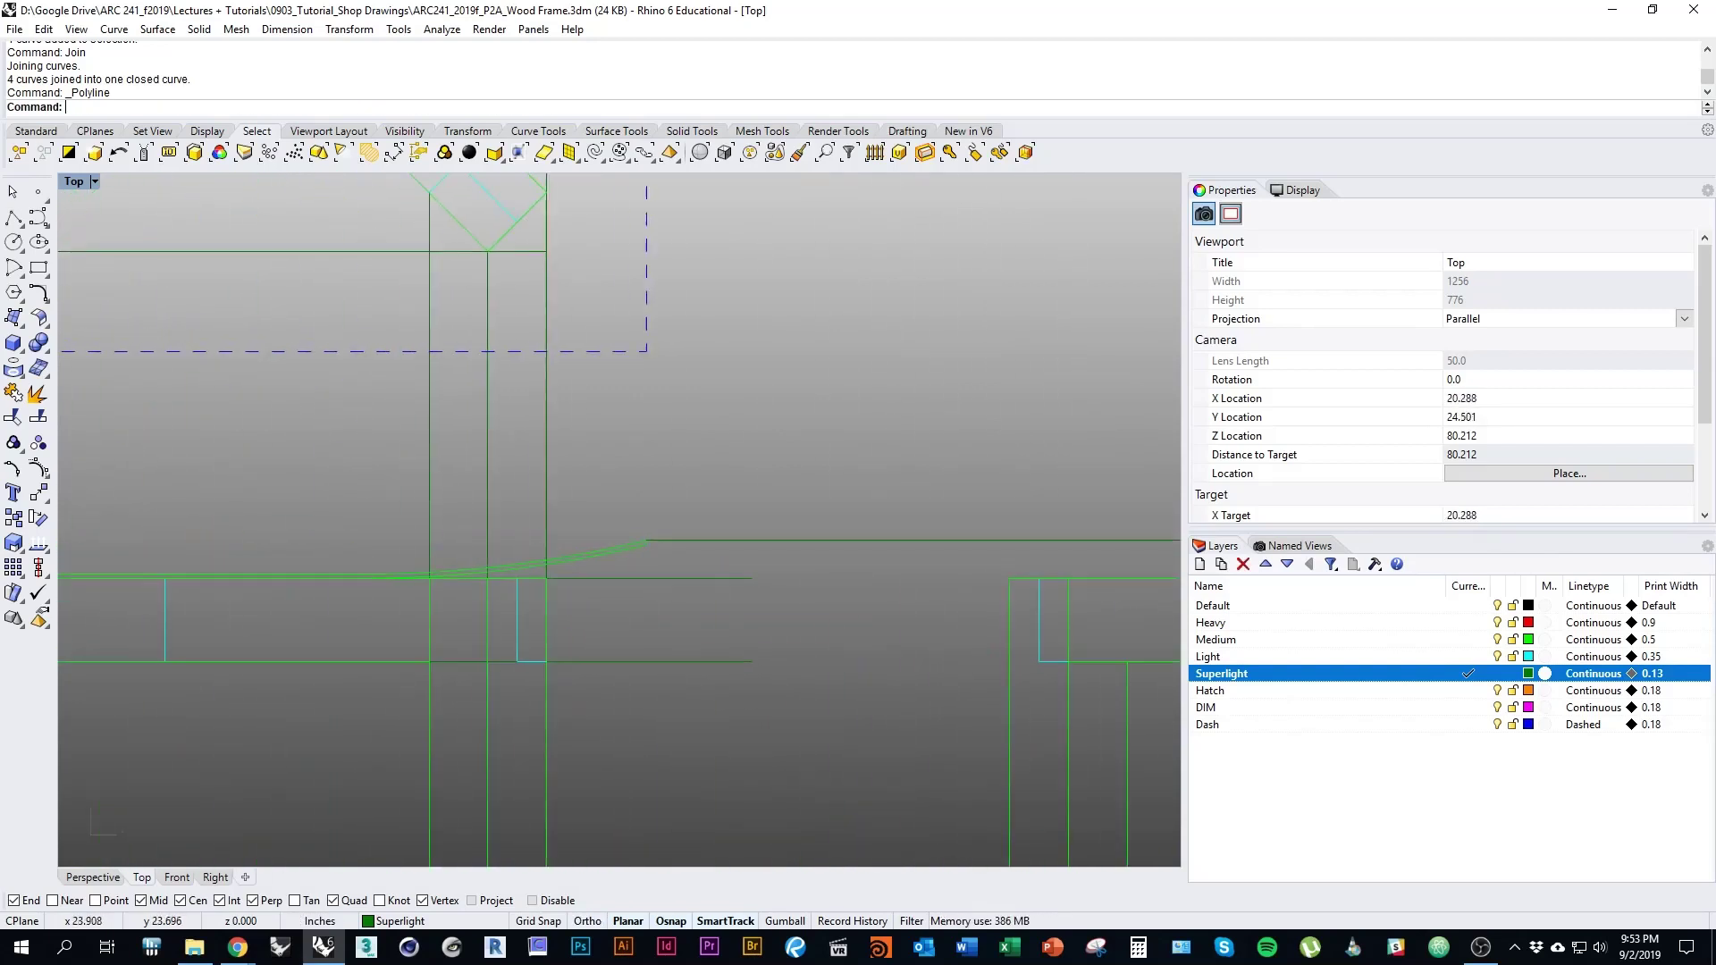
right_click(506, 502)
left_click(507, 502)
scroll(379, 506, "down", 5)
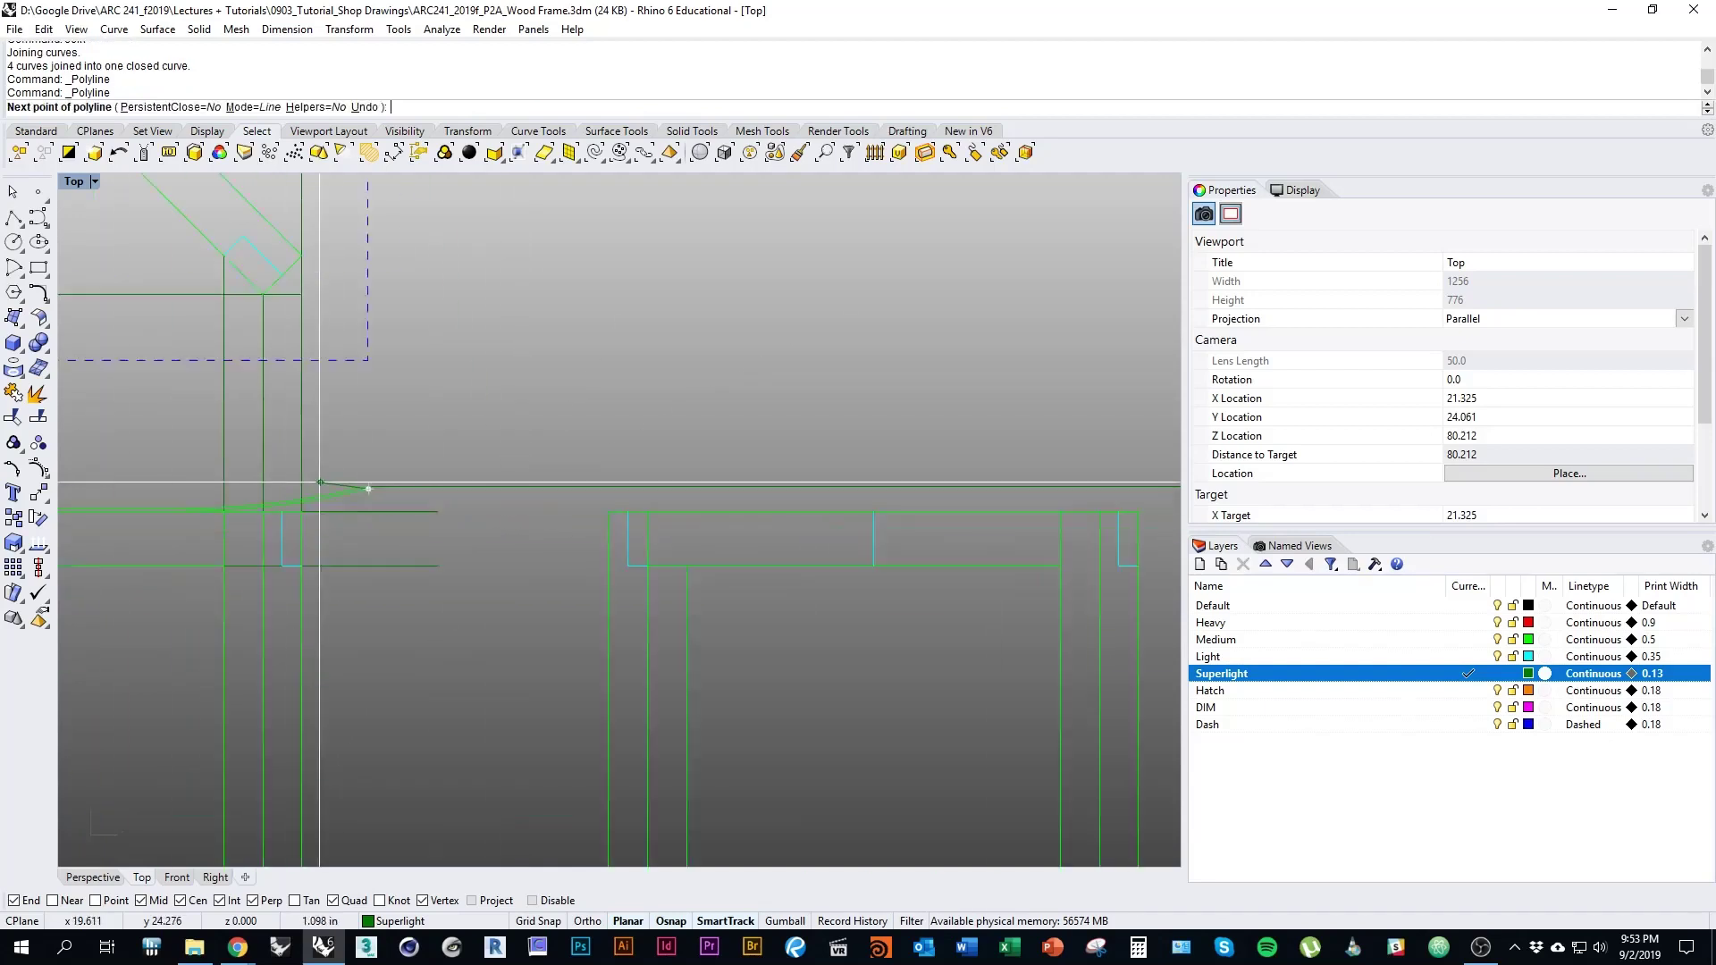
left_click(1135, 487)
right_click(1135, 487)
Make Medium the current layer
scroll(969, 545, "up", 4)
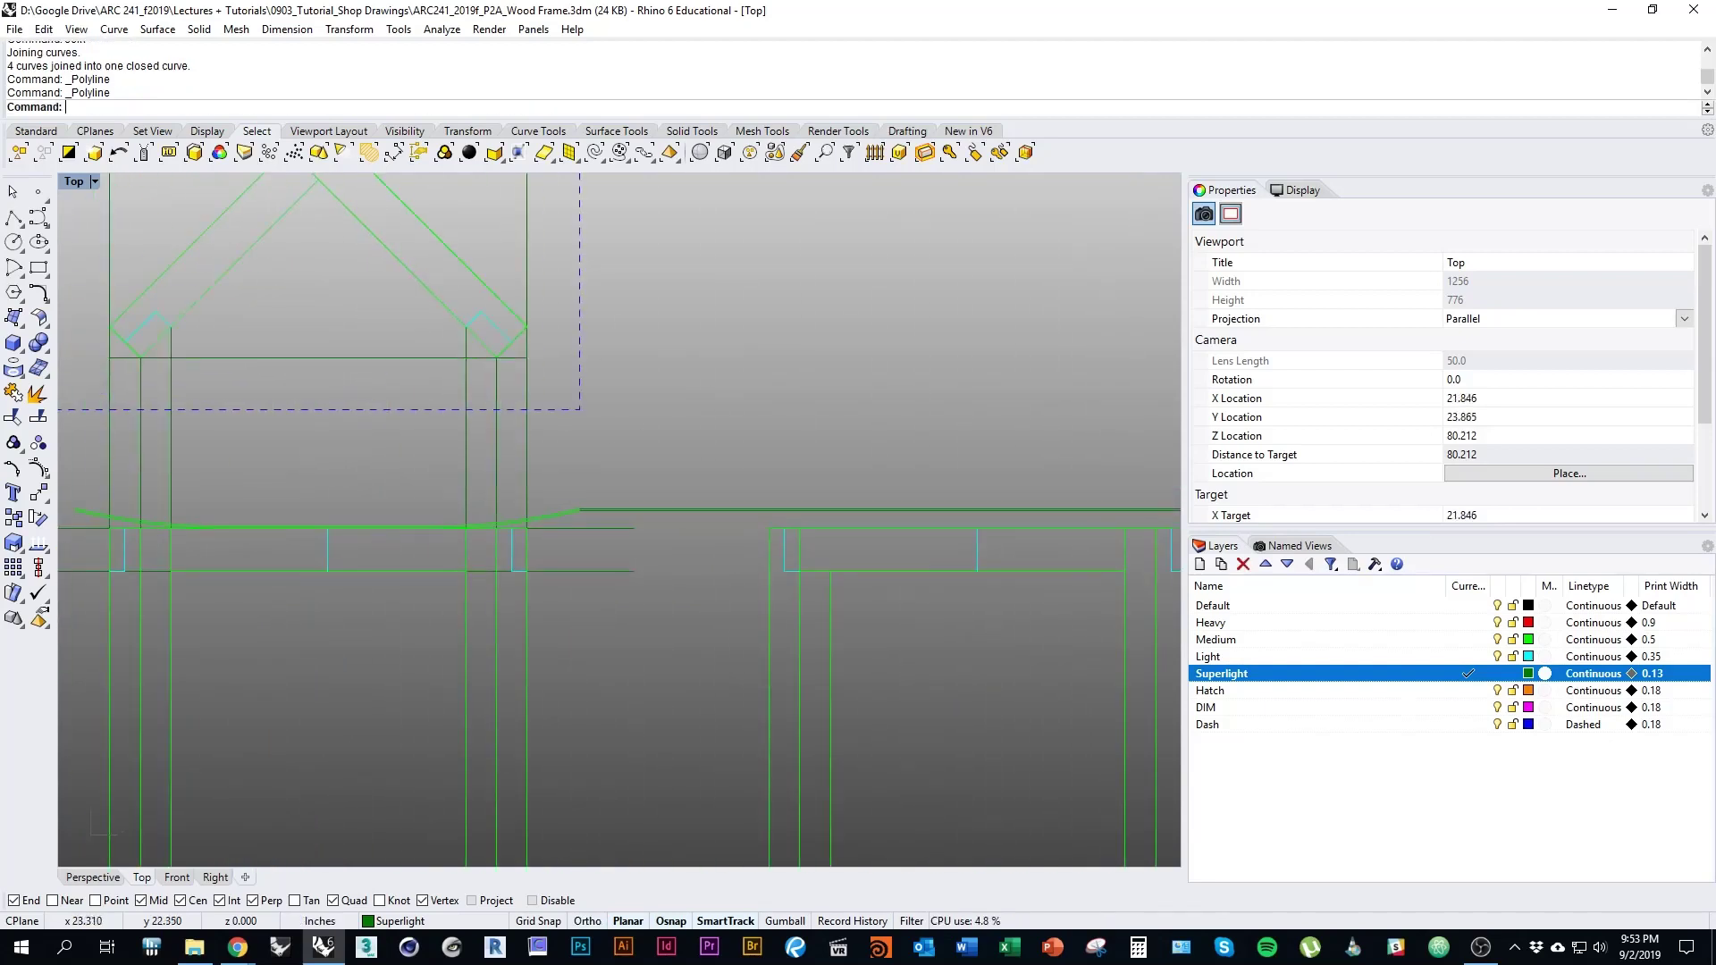
scroll(735, 520, "down", 4)
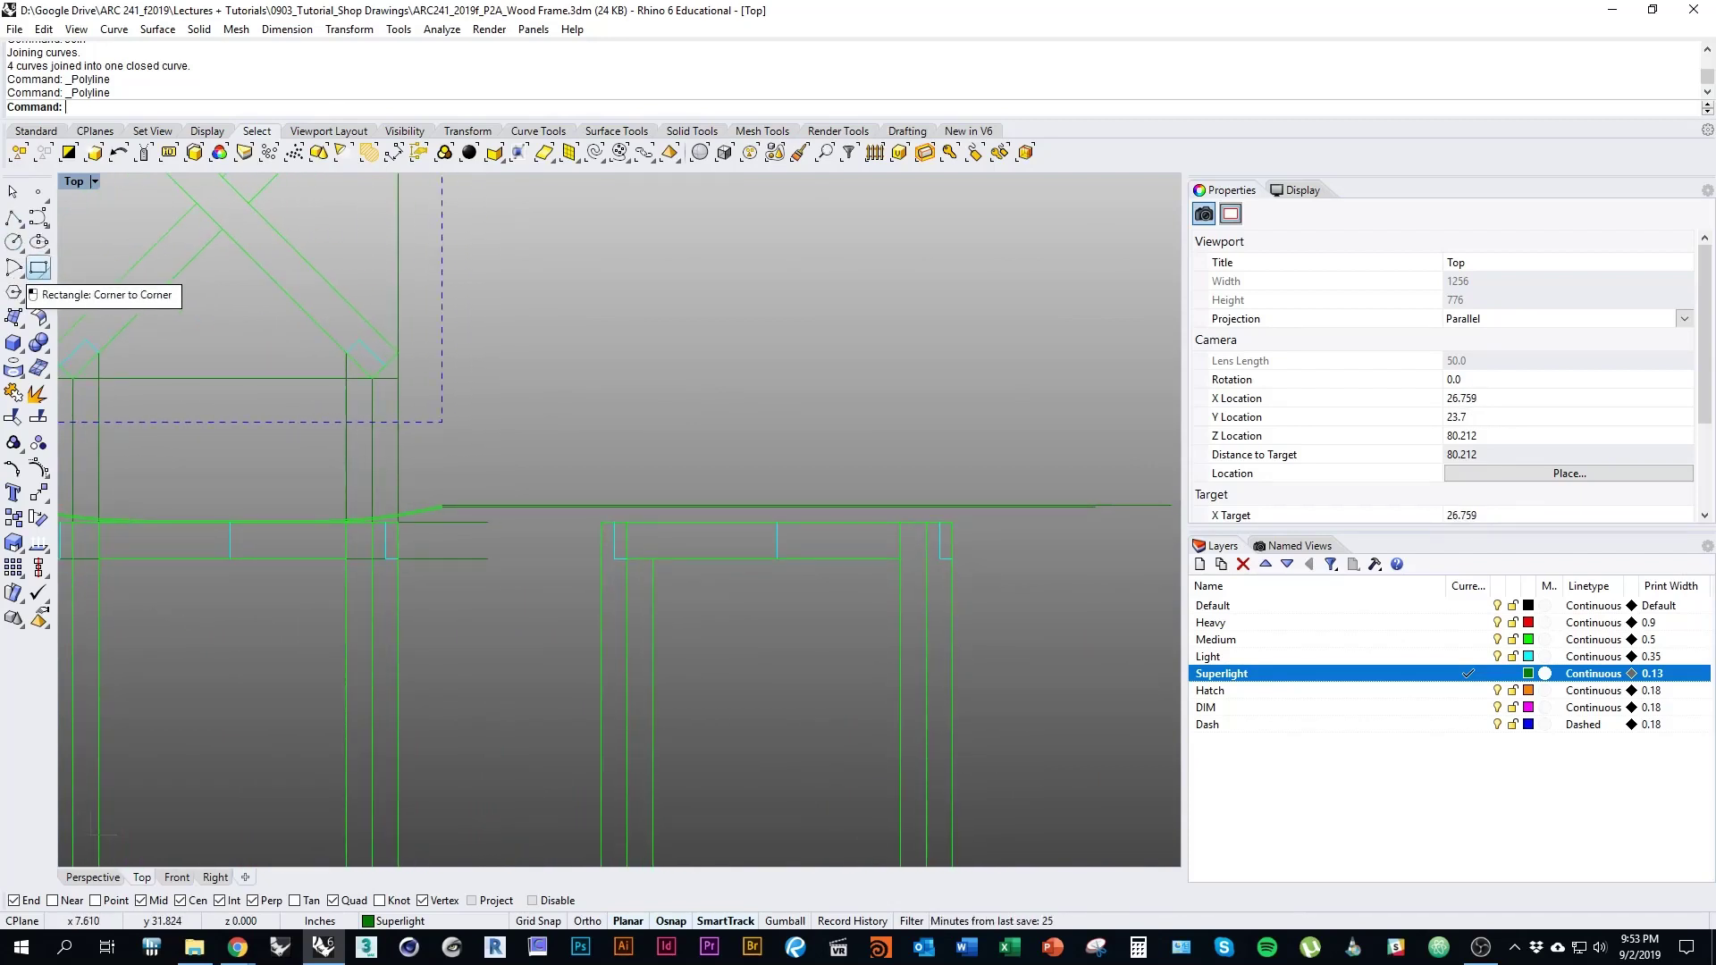
left_click(38, 268)
scroll(777, 475, "up", 3)
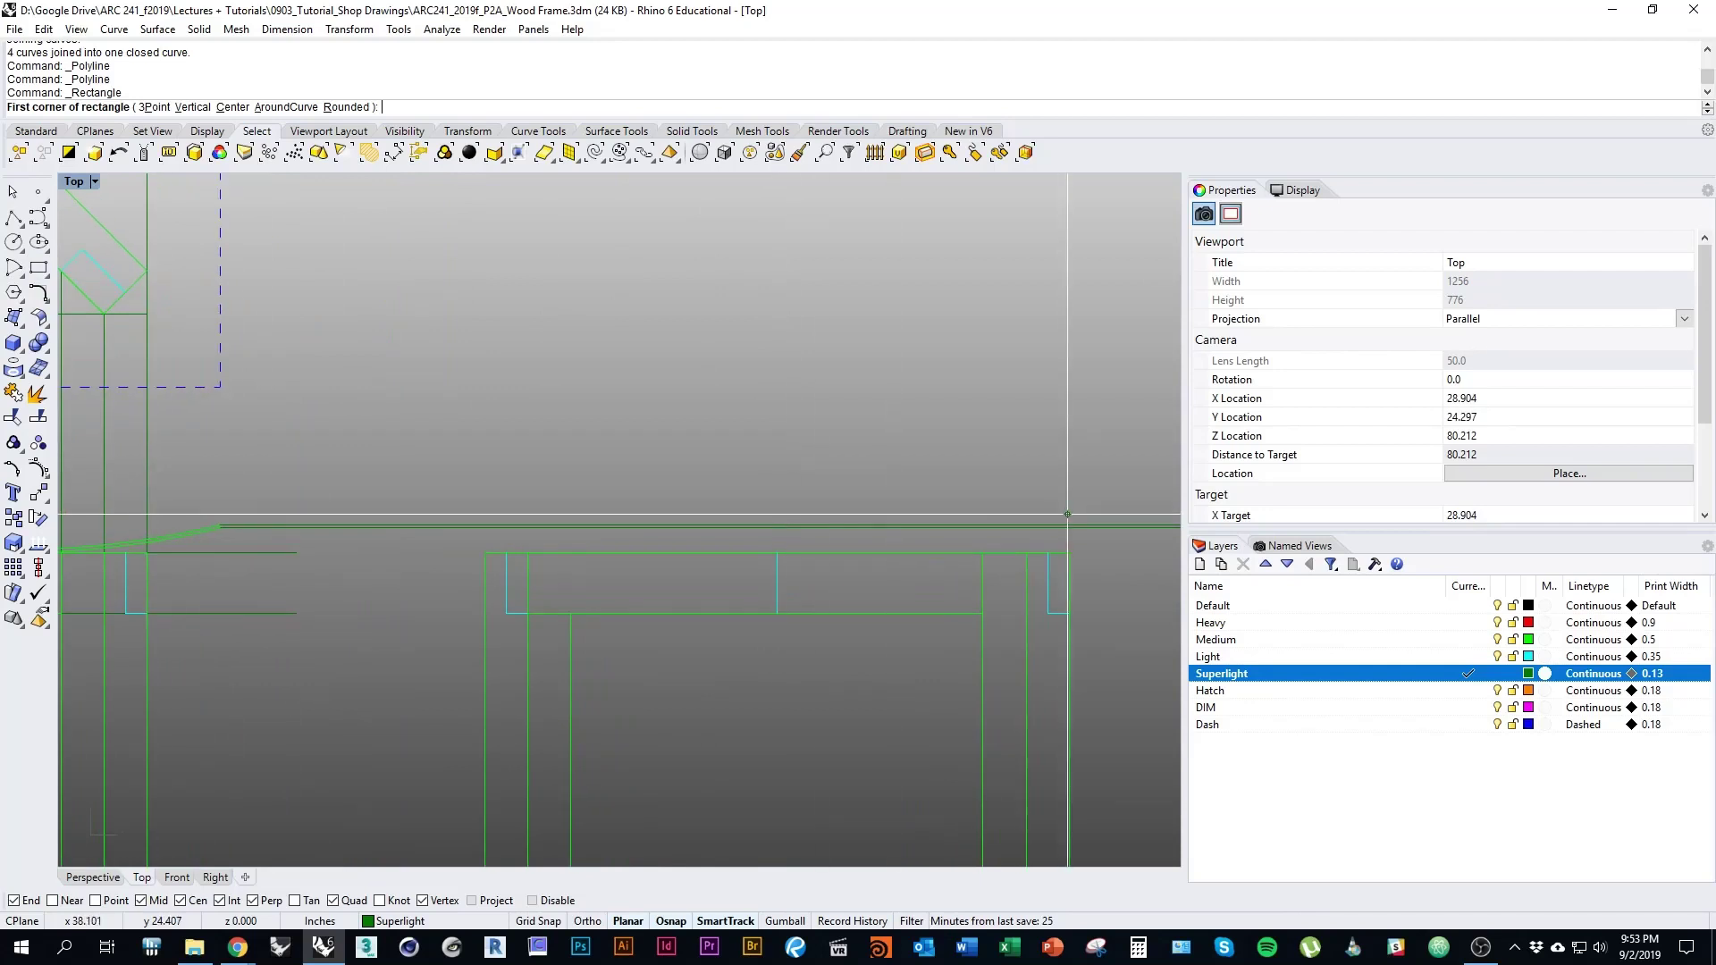
left_click(1467, 640)
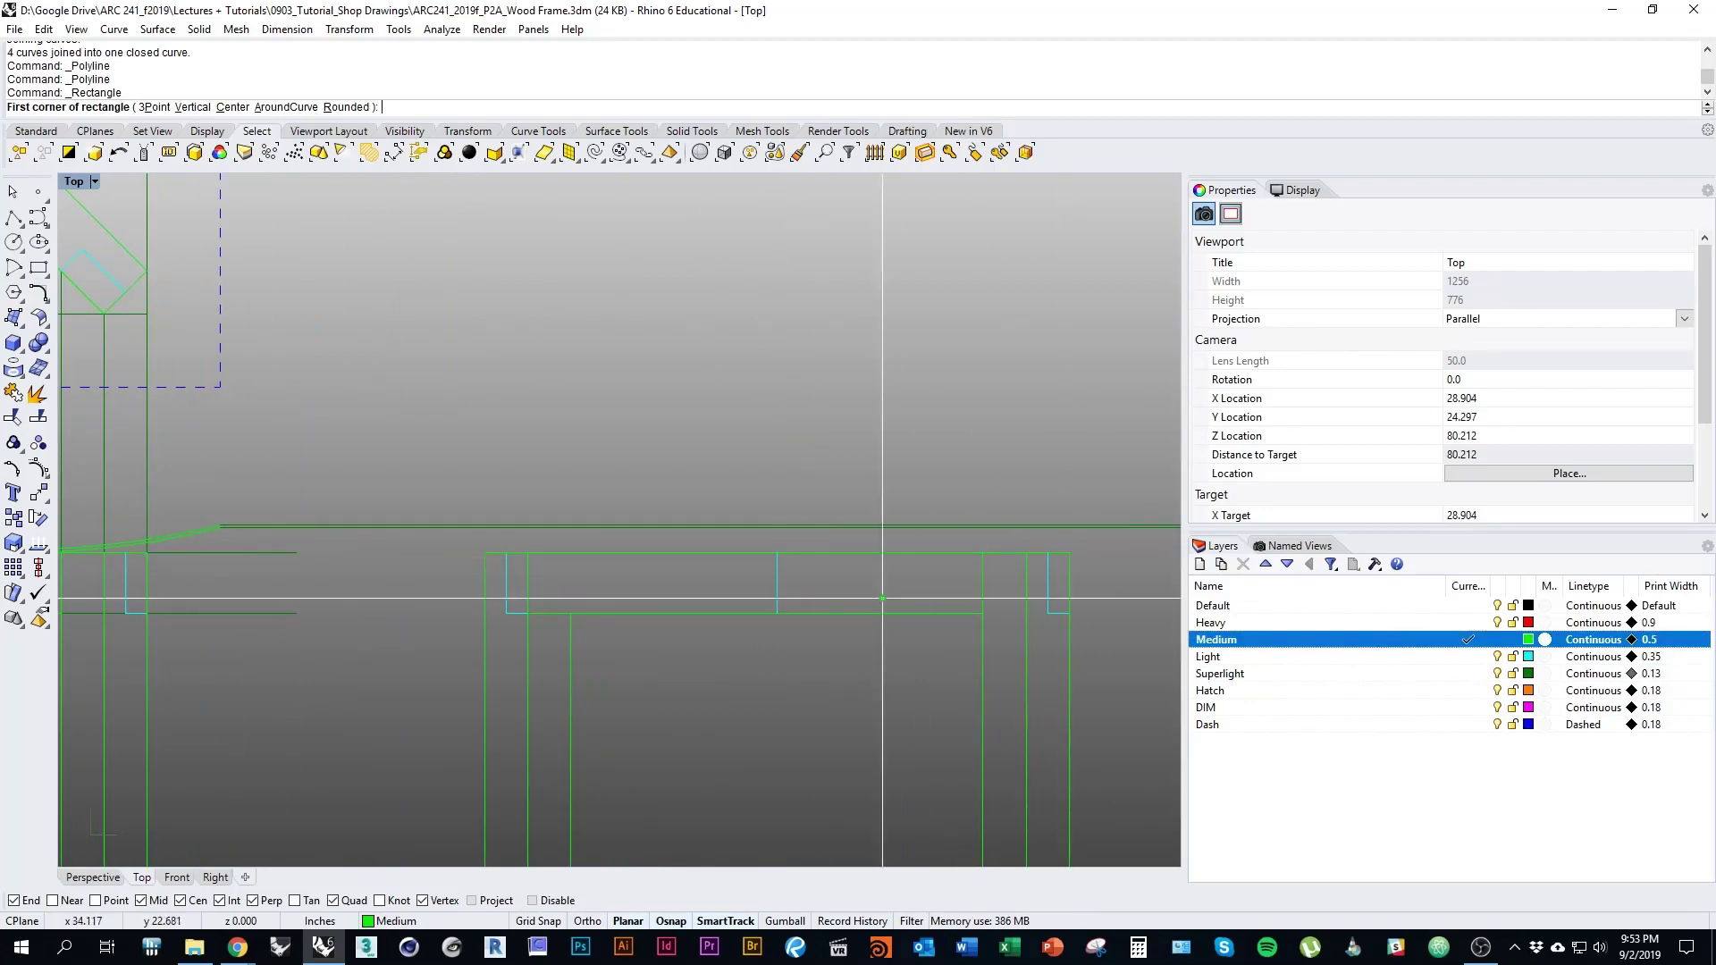
right_click_drag(829, 556, 853, 533)
scroll(800, 529, "up", 5)
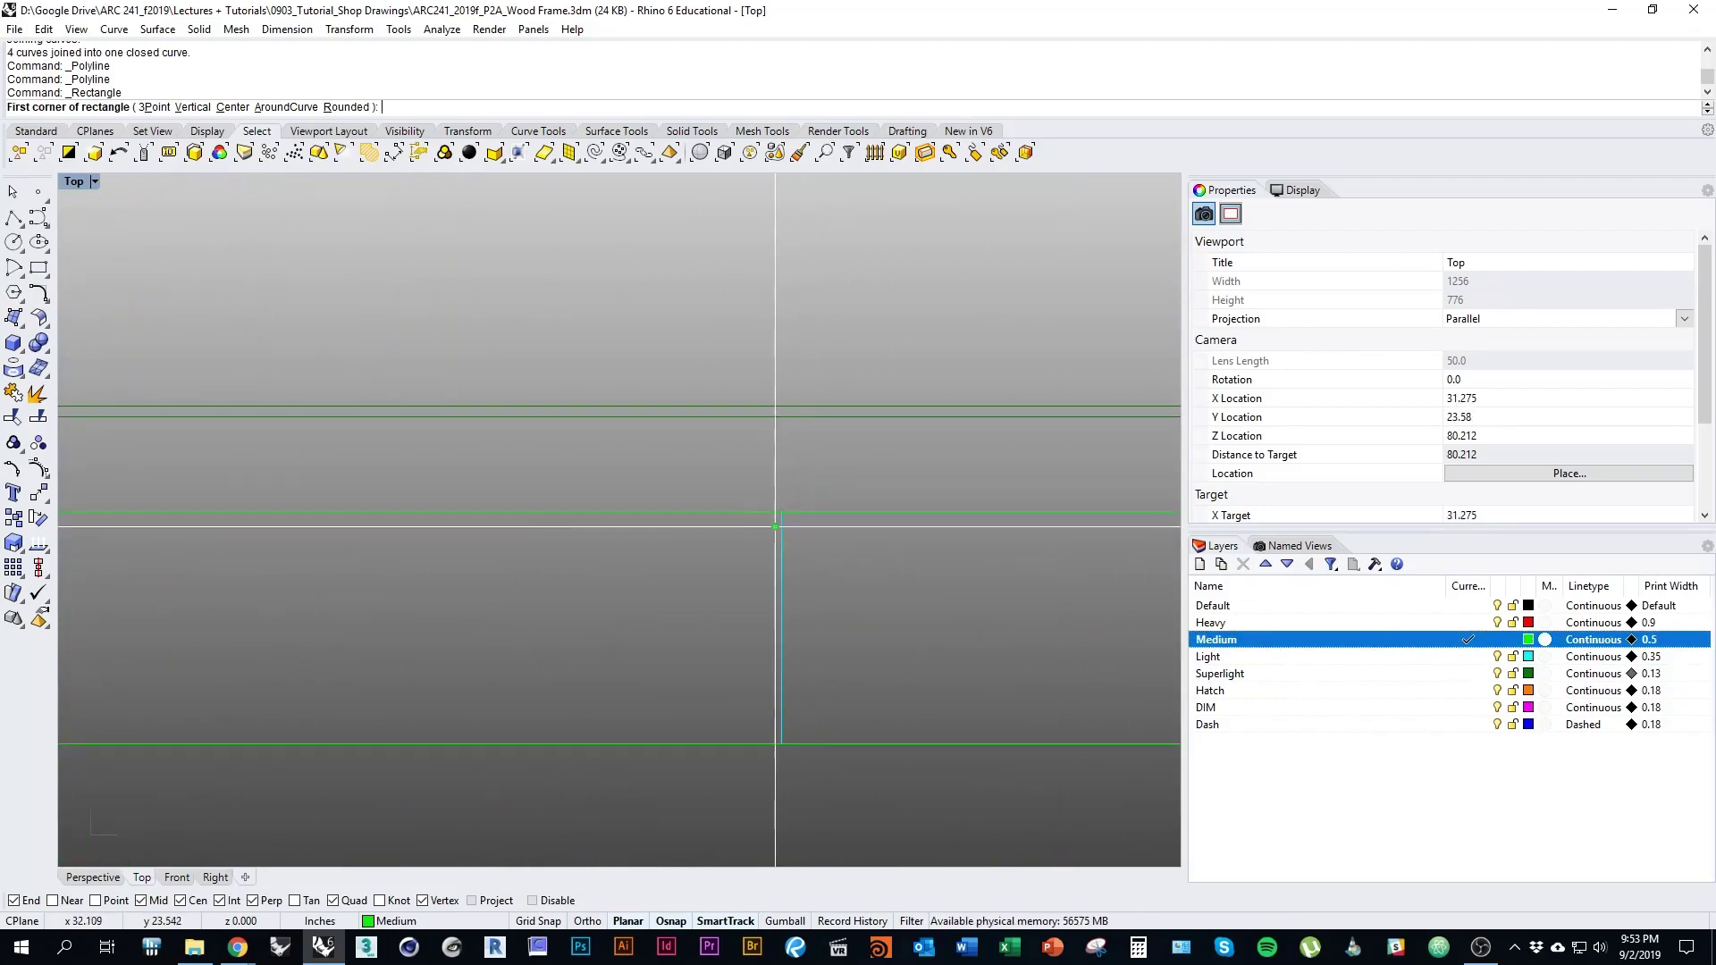
left_click(781, 417)
right_click_drag(807, 435, 772, 515)
scroll(769, 513, "down", 3)
key("Escape")
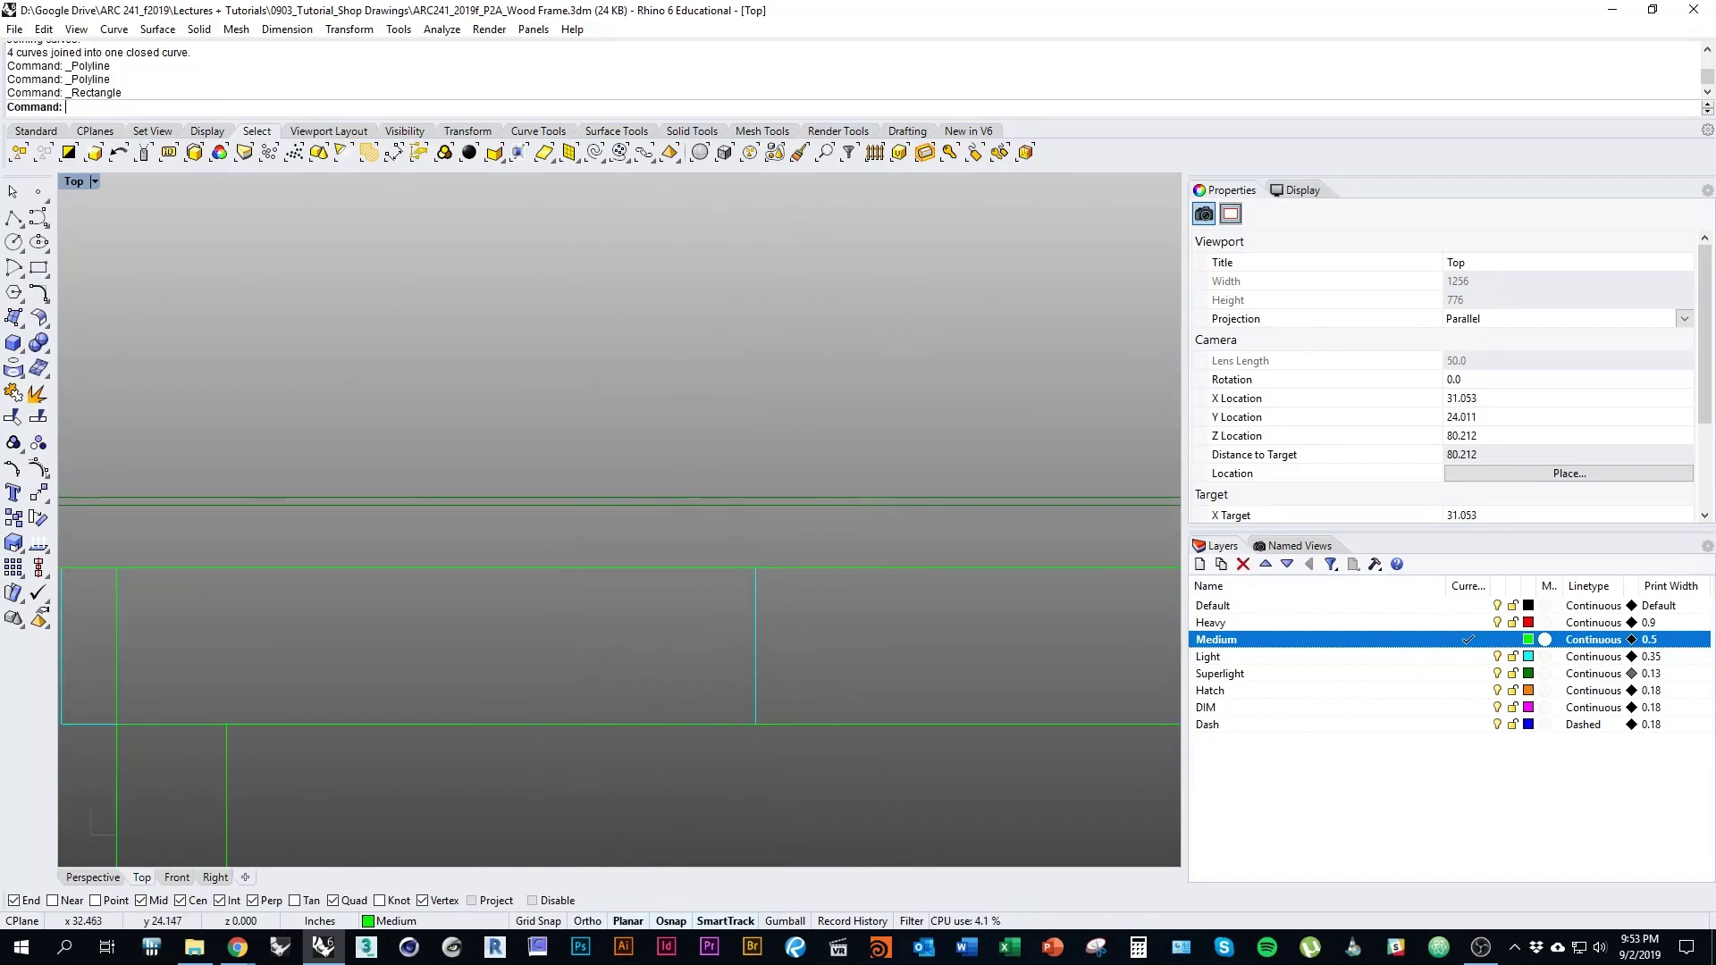
Draw a 15-inch-long rectangle centred on the lower guide line above the second elevation's midline, with its upper edge on the upper guide
key("Return")
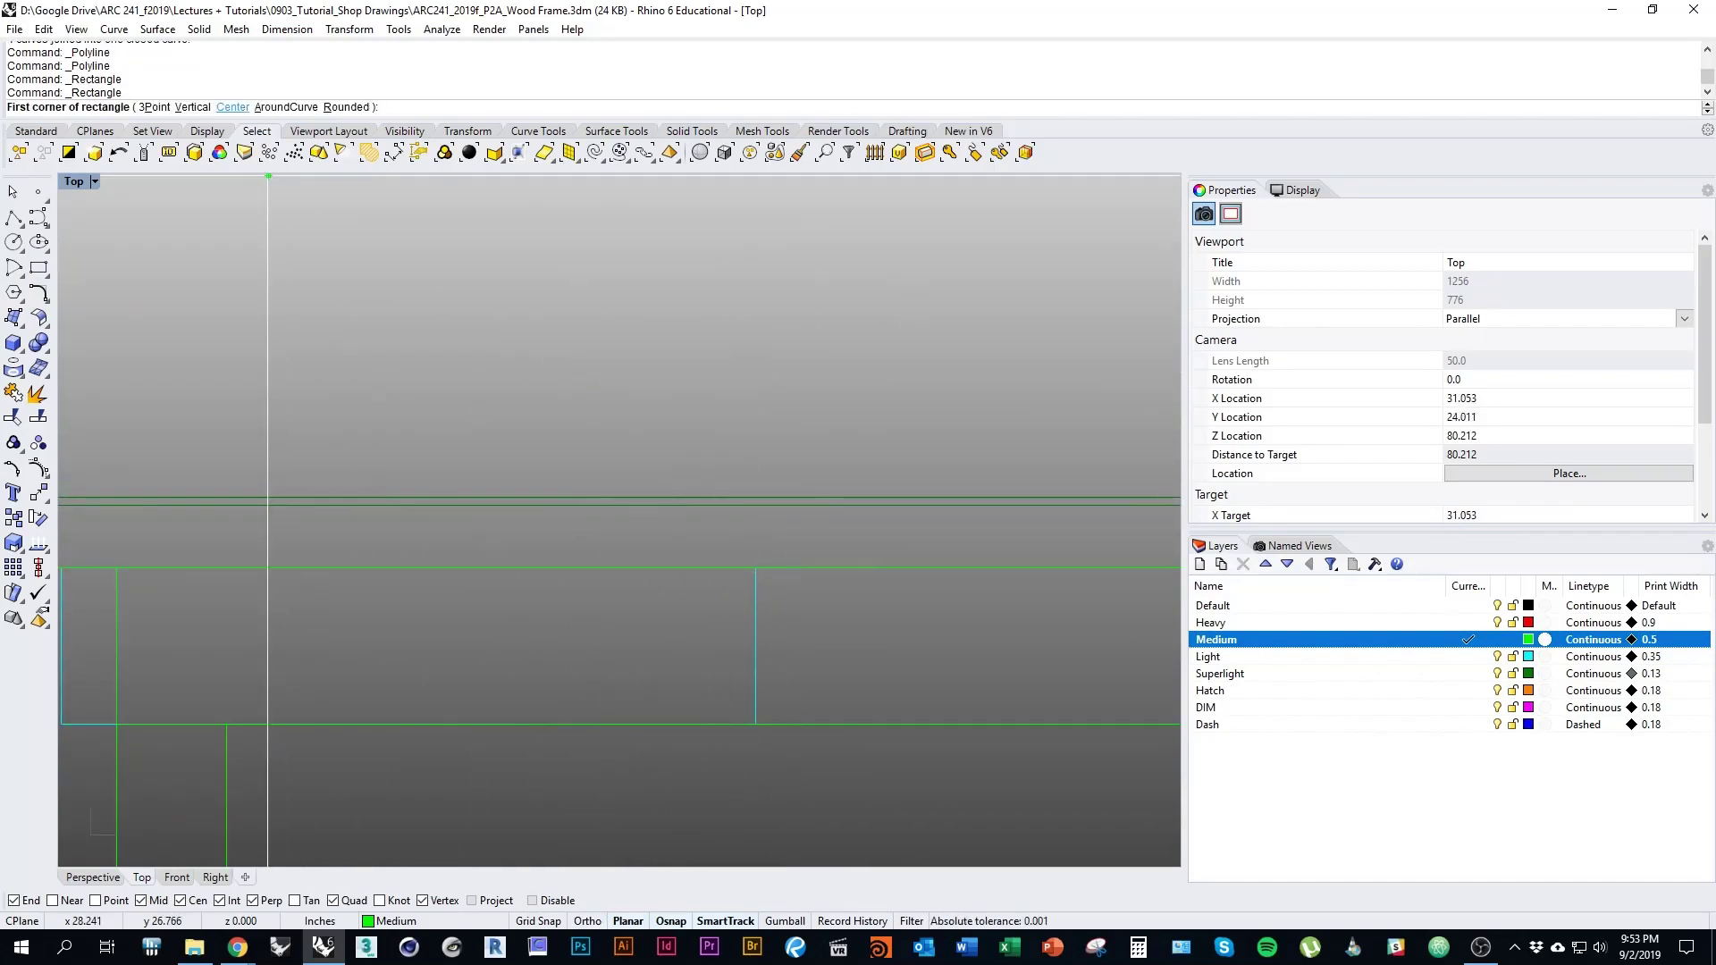
left_click(233, 107)
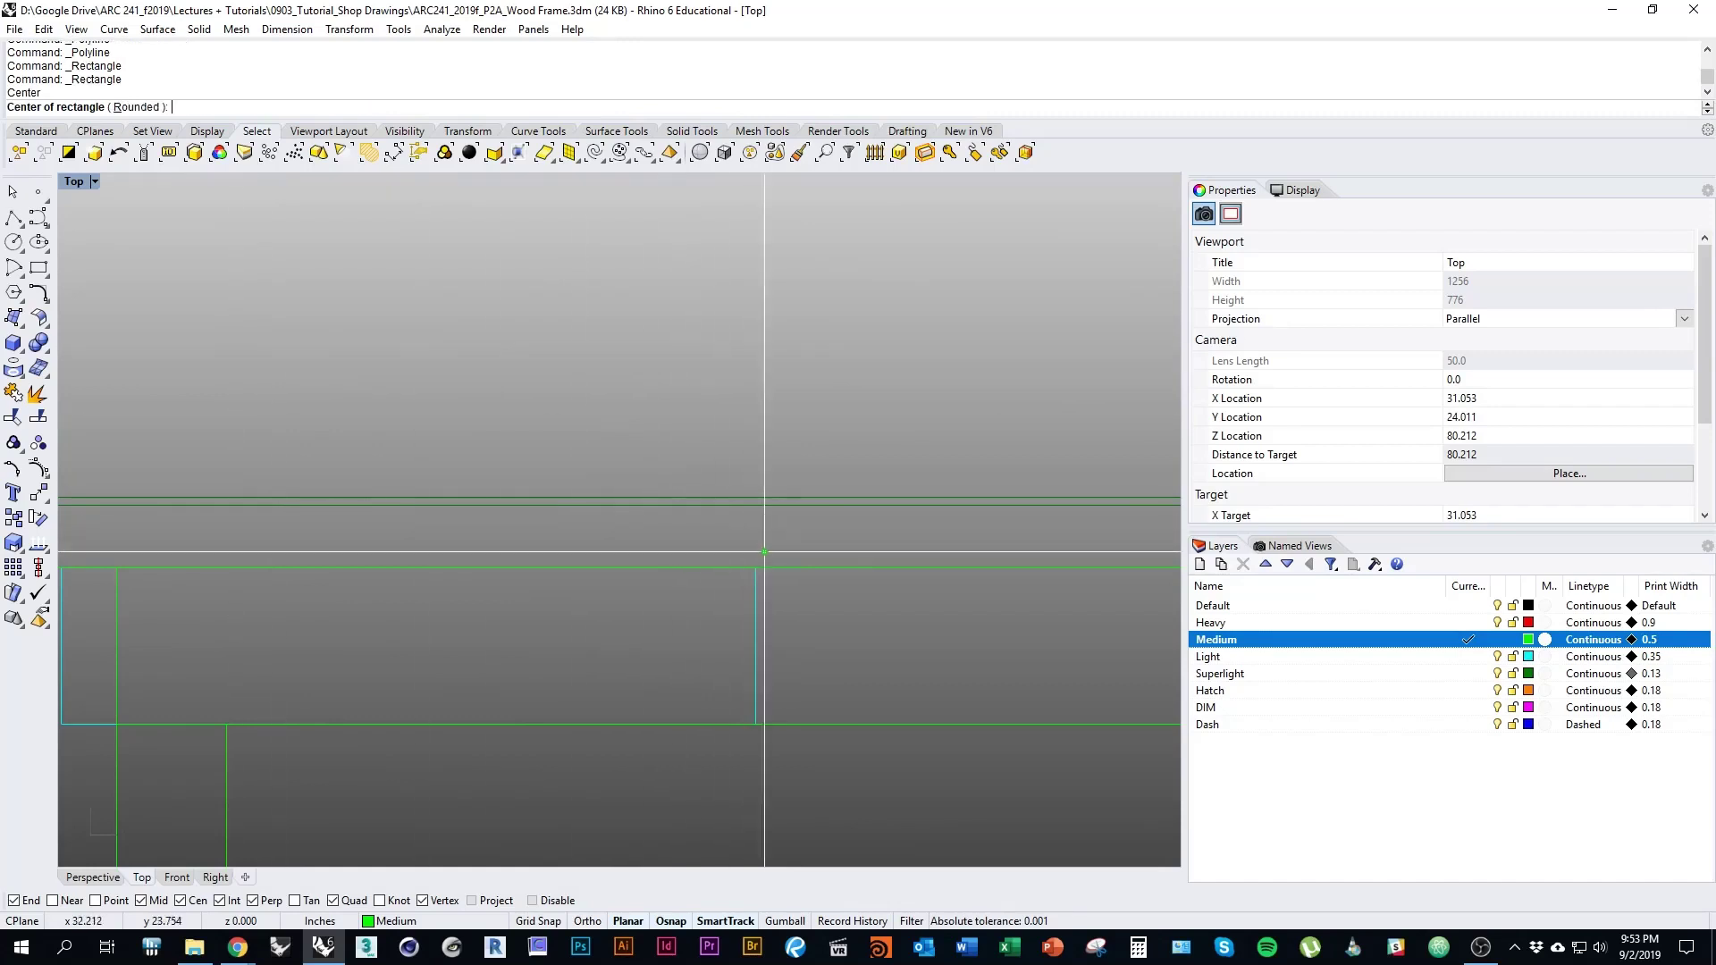
left_click(755, 505)
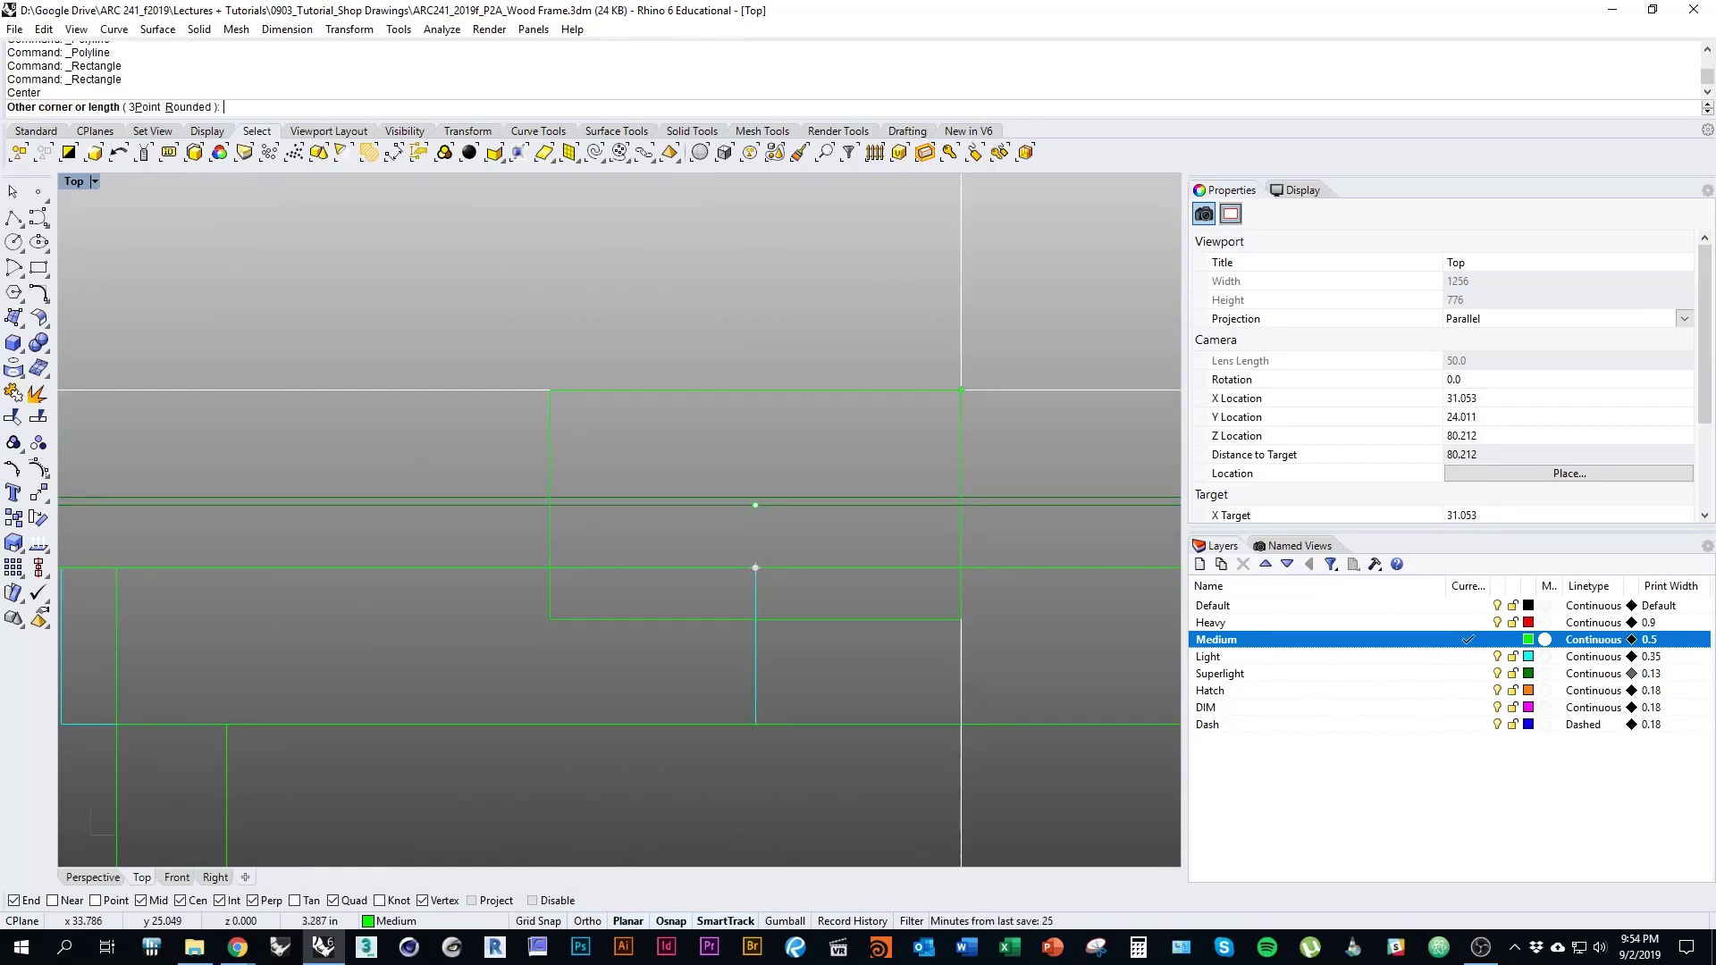
type("1")
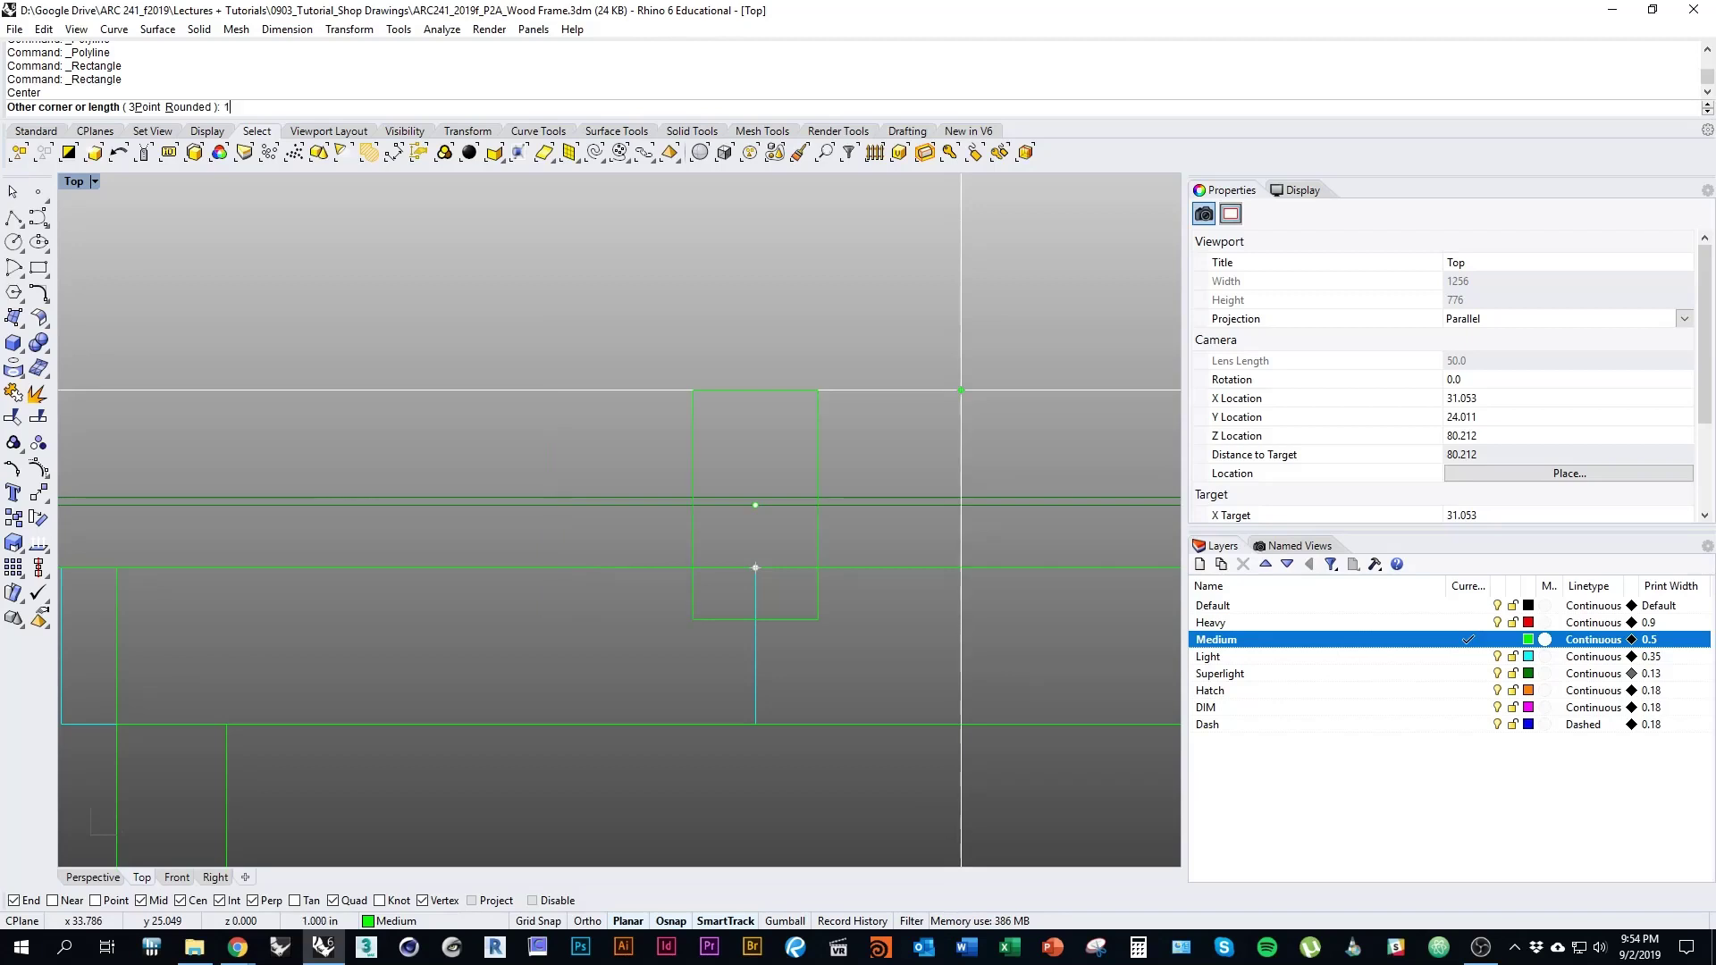
type("5")
key("Return")
scroll(998, 405, "down", 5)
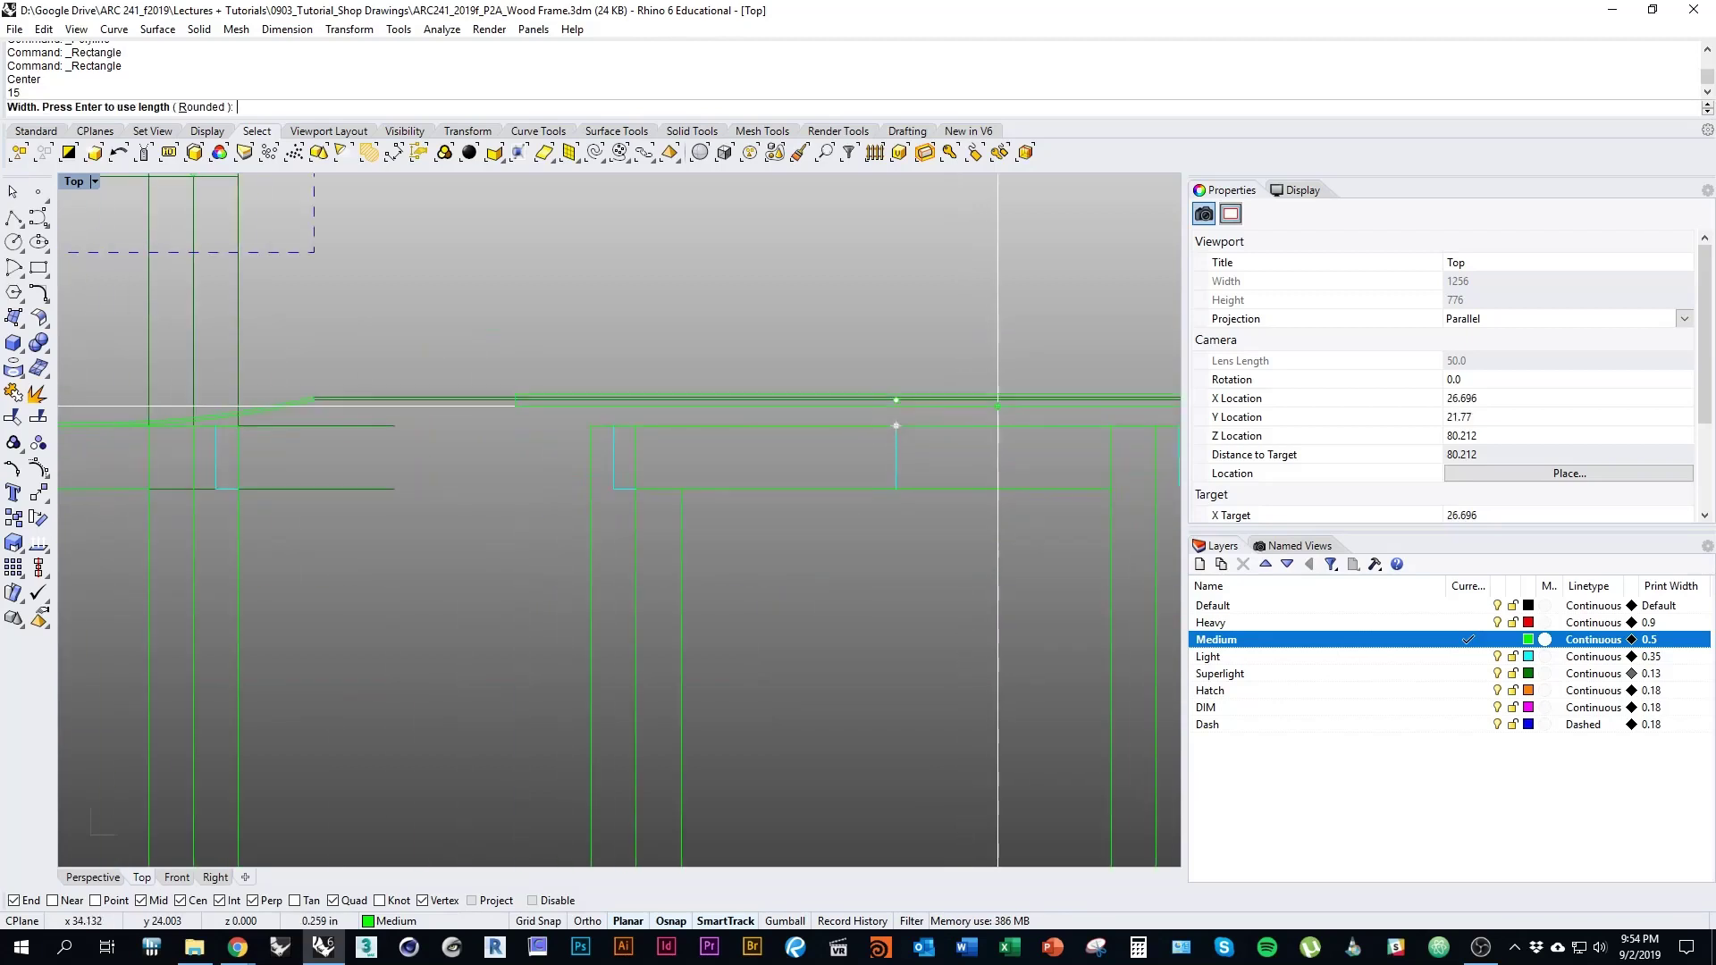
scroll(998, 405, "up", 6)
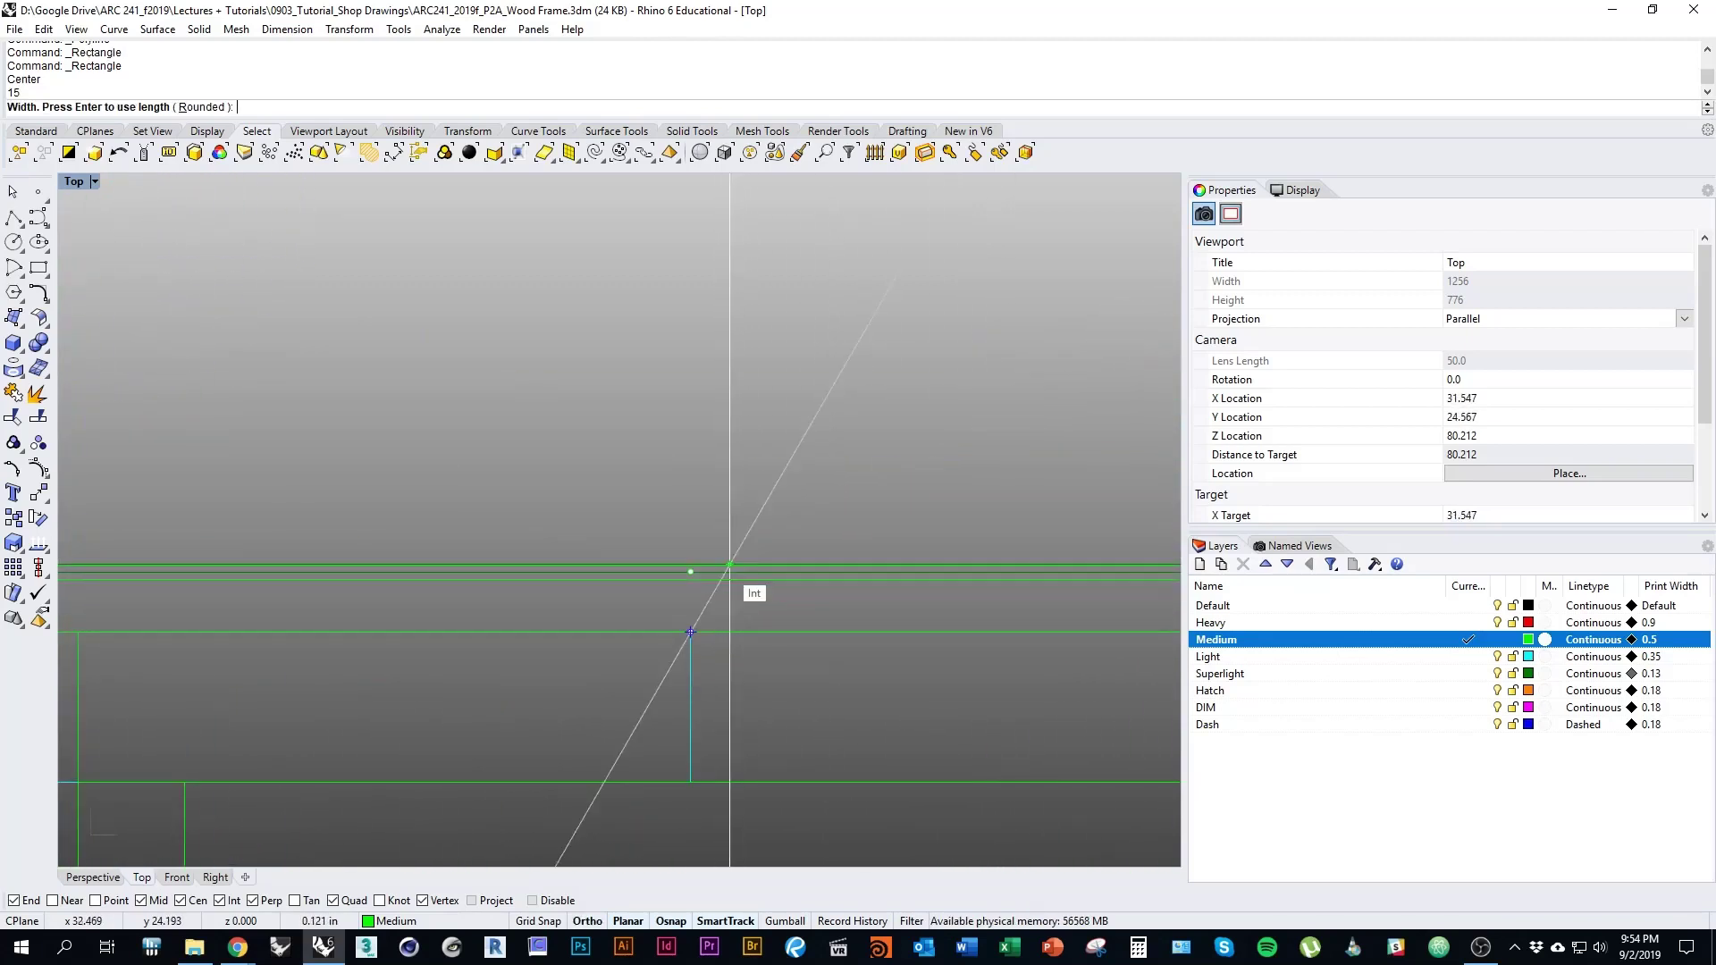
scroll(690, 632, "up", 5)
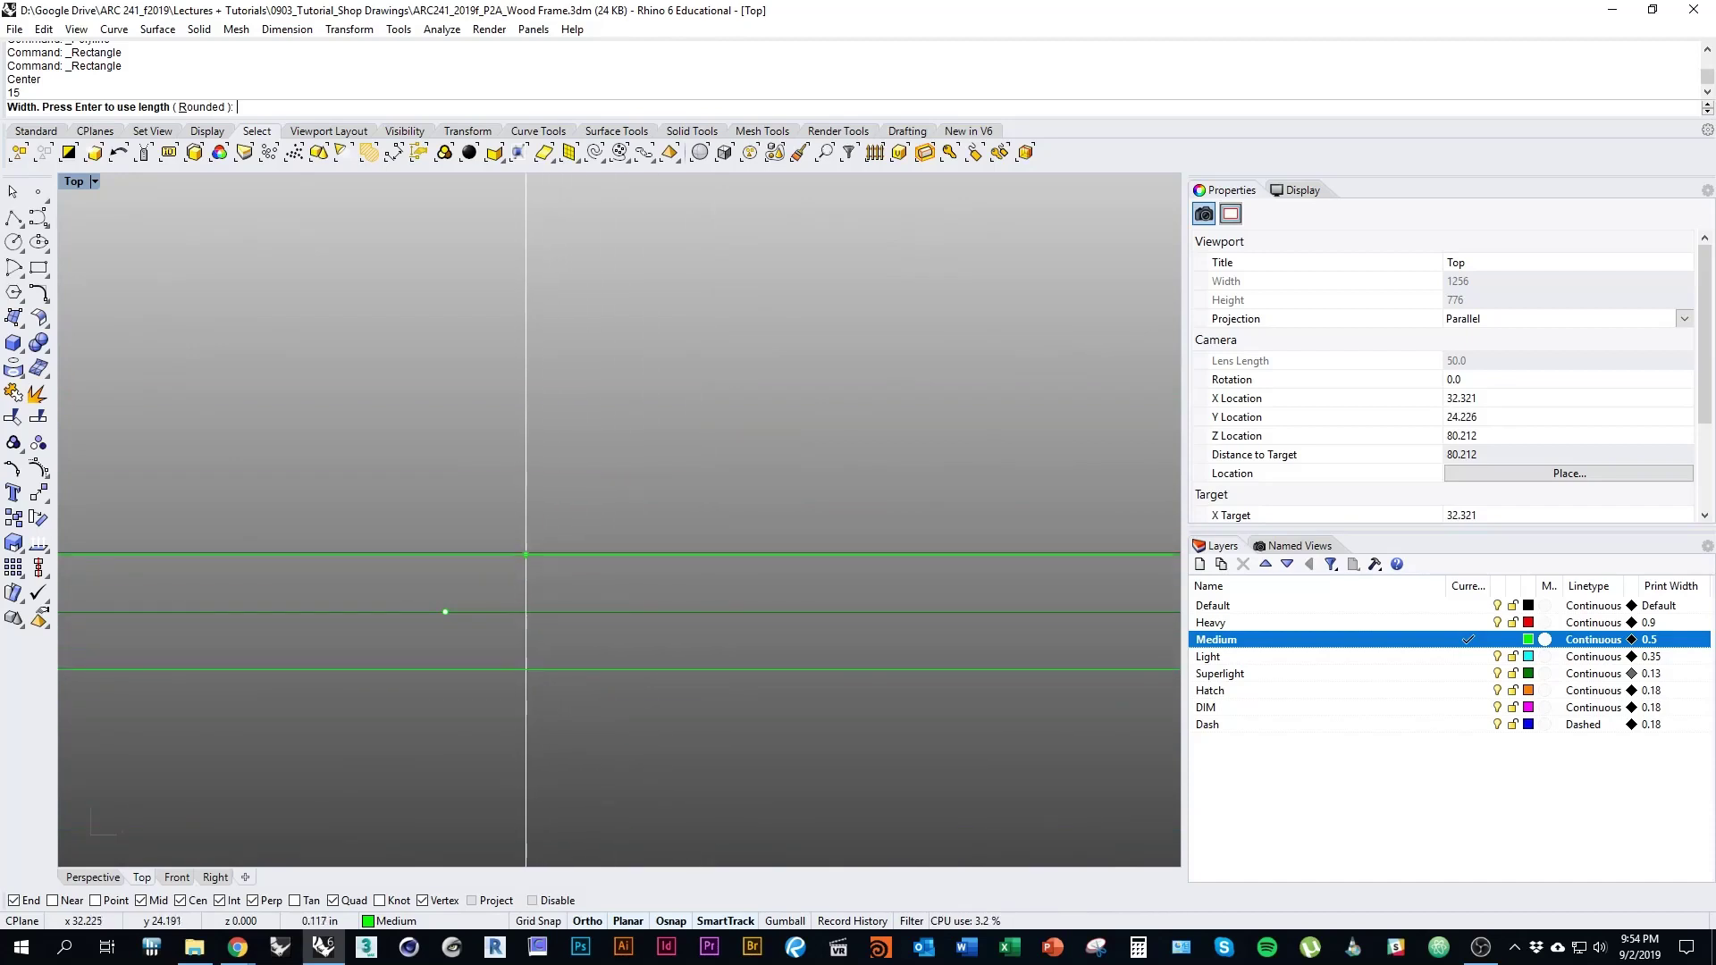
scroll(534, 556, "down", 10)
right_click_drag(555, 561, 609, 609)
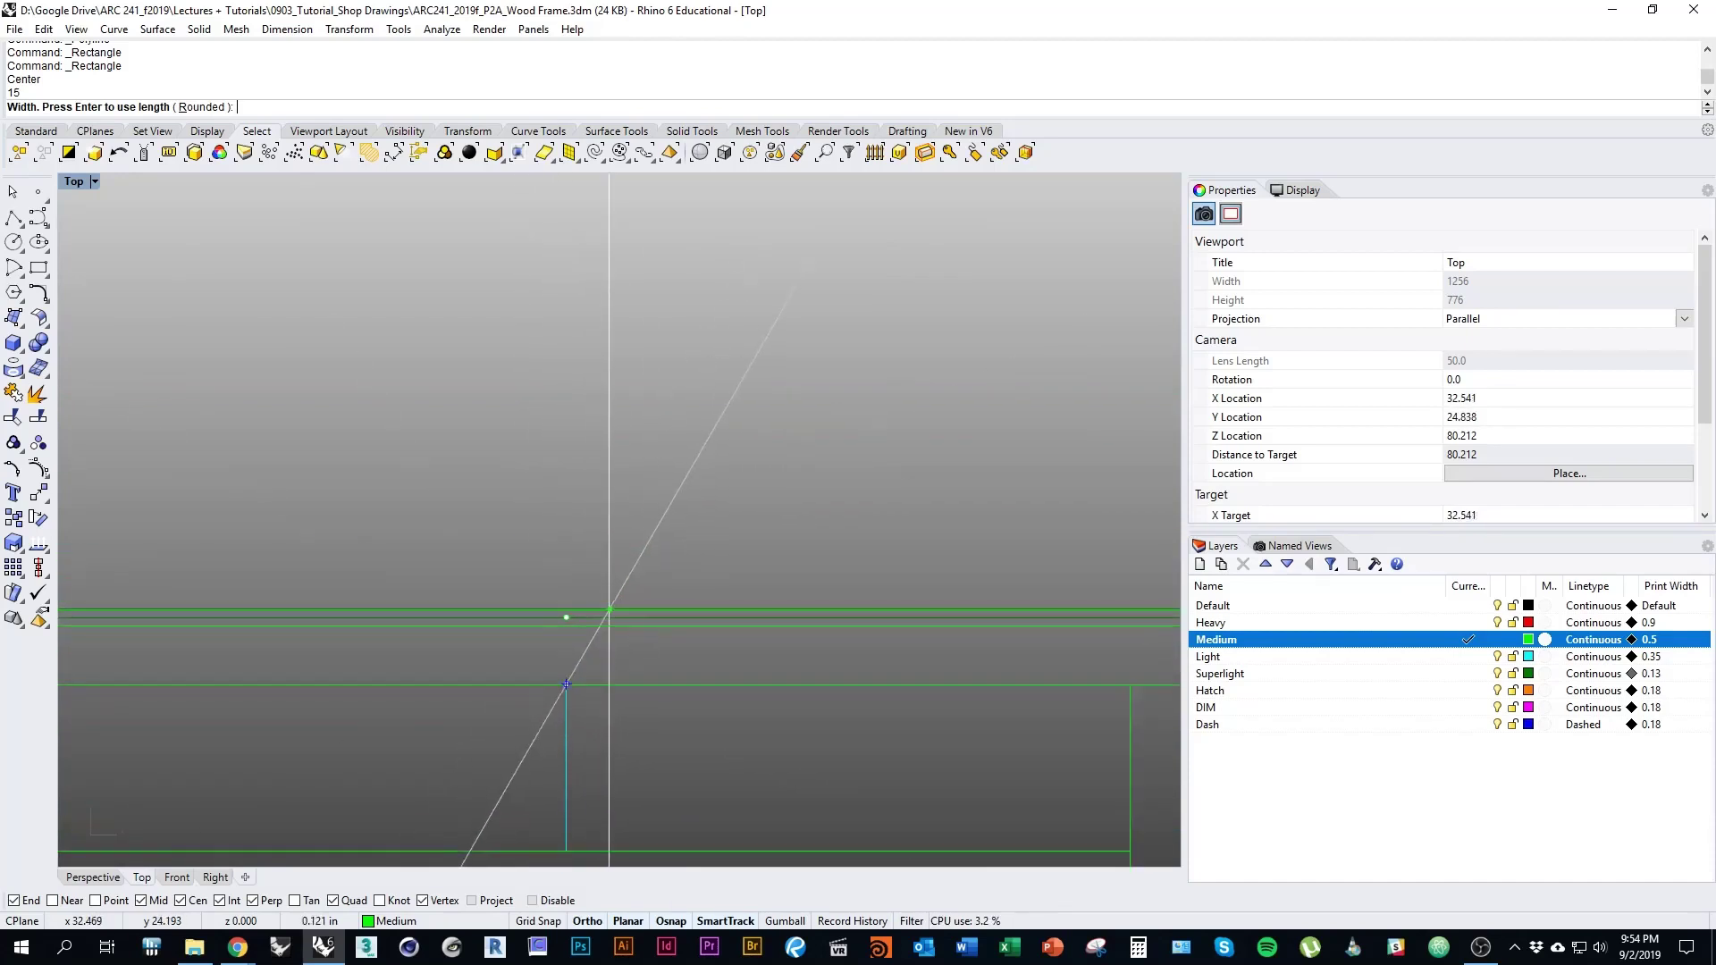
scroll(554, 611, "up", 7)
left_click(546, 617)
Move the rectangle's lower right corner up onto the lower guide line
scroll(549, 636, "down", 6)
right_click_drag(550, 729, 340, 623)
scroll(420, 643, "down", 5)
scroll(911, 606, "up", 10)
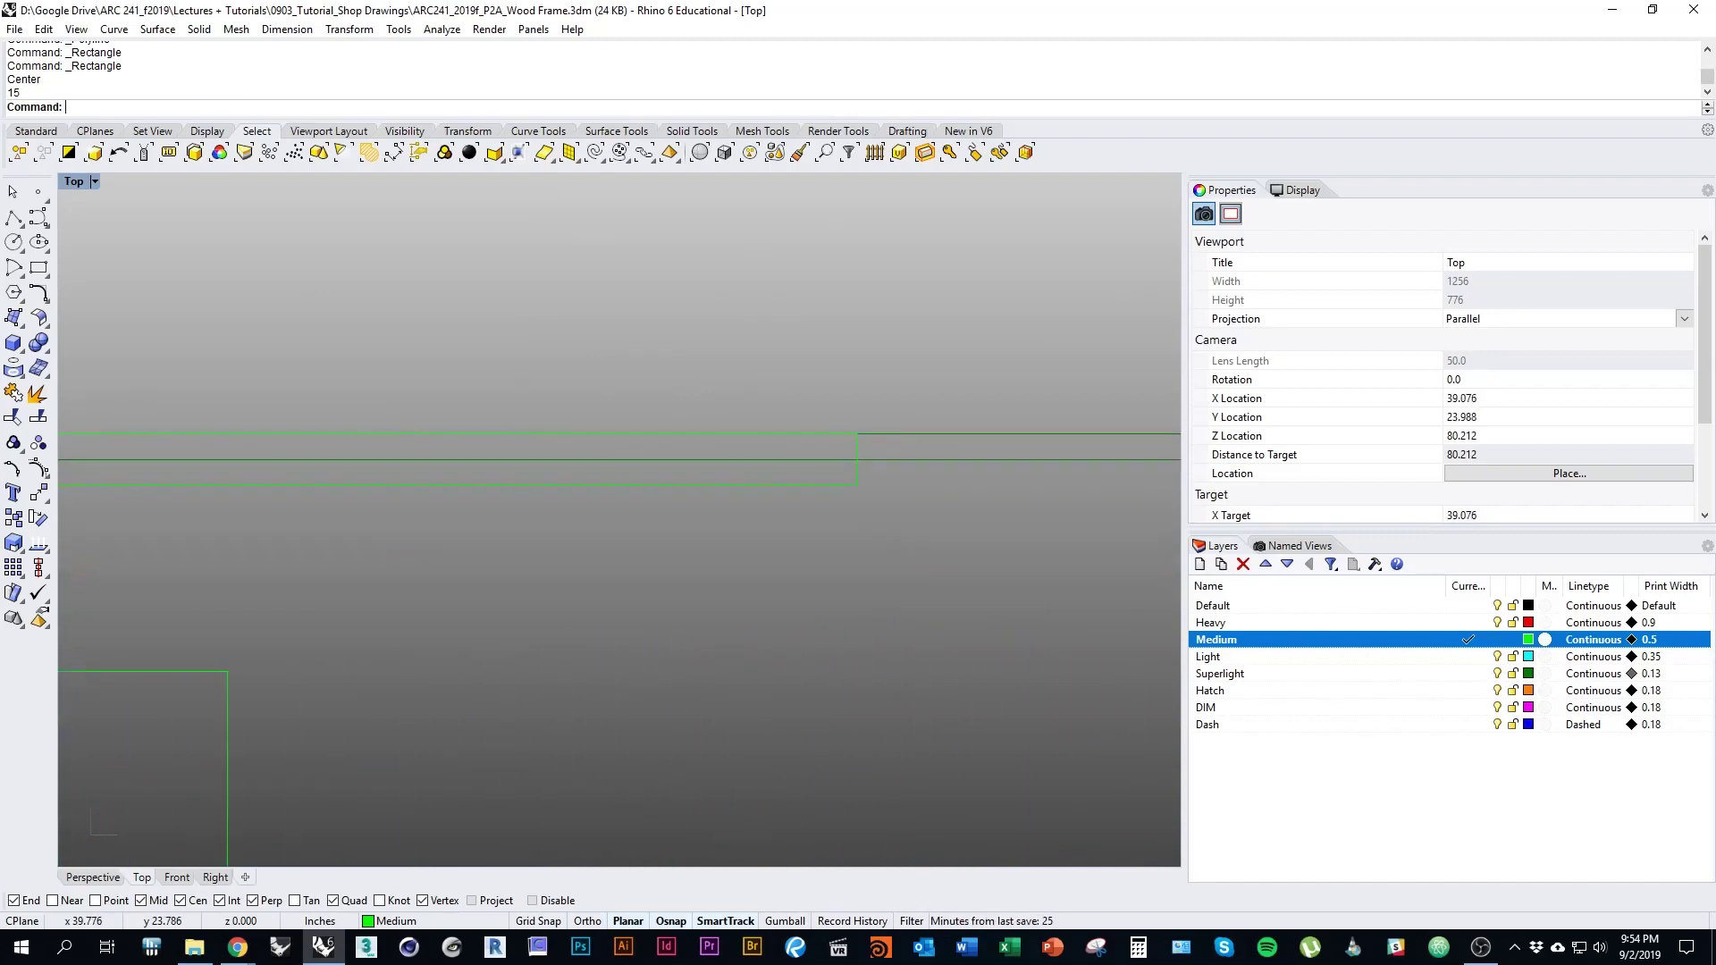
scroll(914, 605, "down", 8)
right_click_drag(877, 590, 829, 620)
scroll(931, 564, "up", 10)
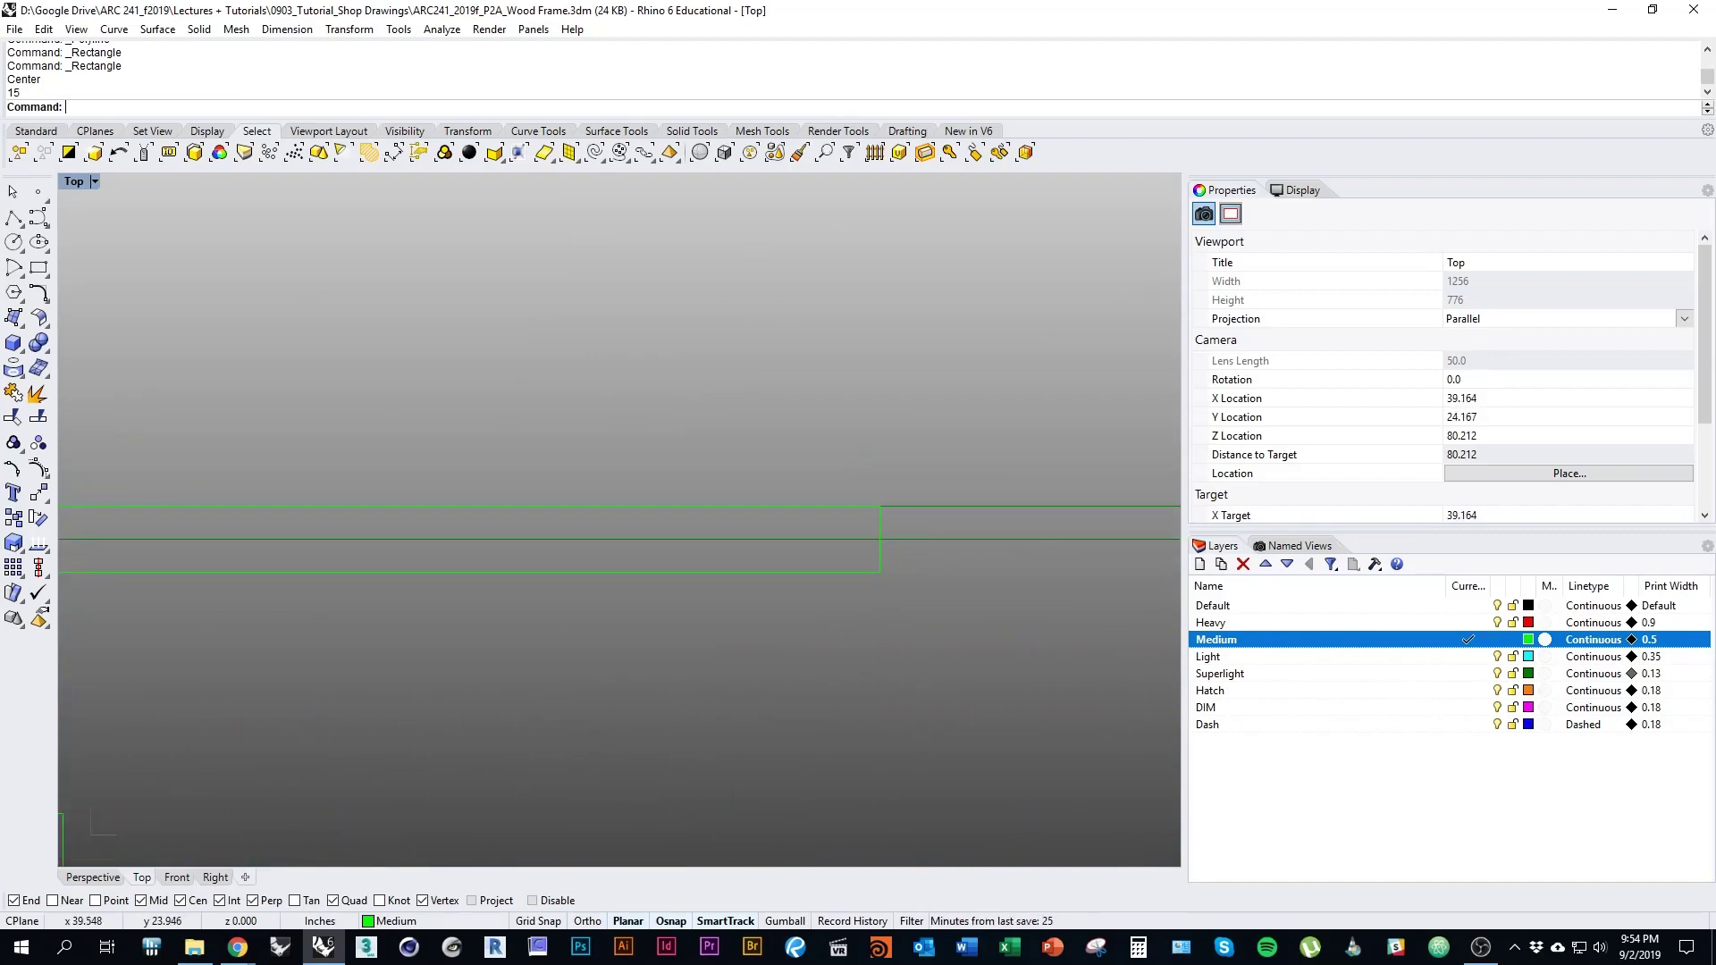
left_click(881, 552)
scroll(898, 547, "down", 4)
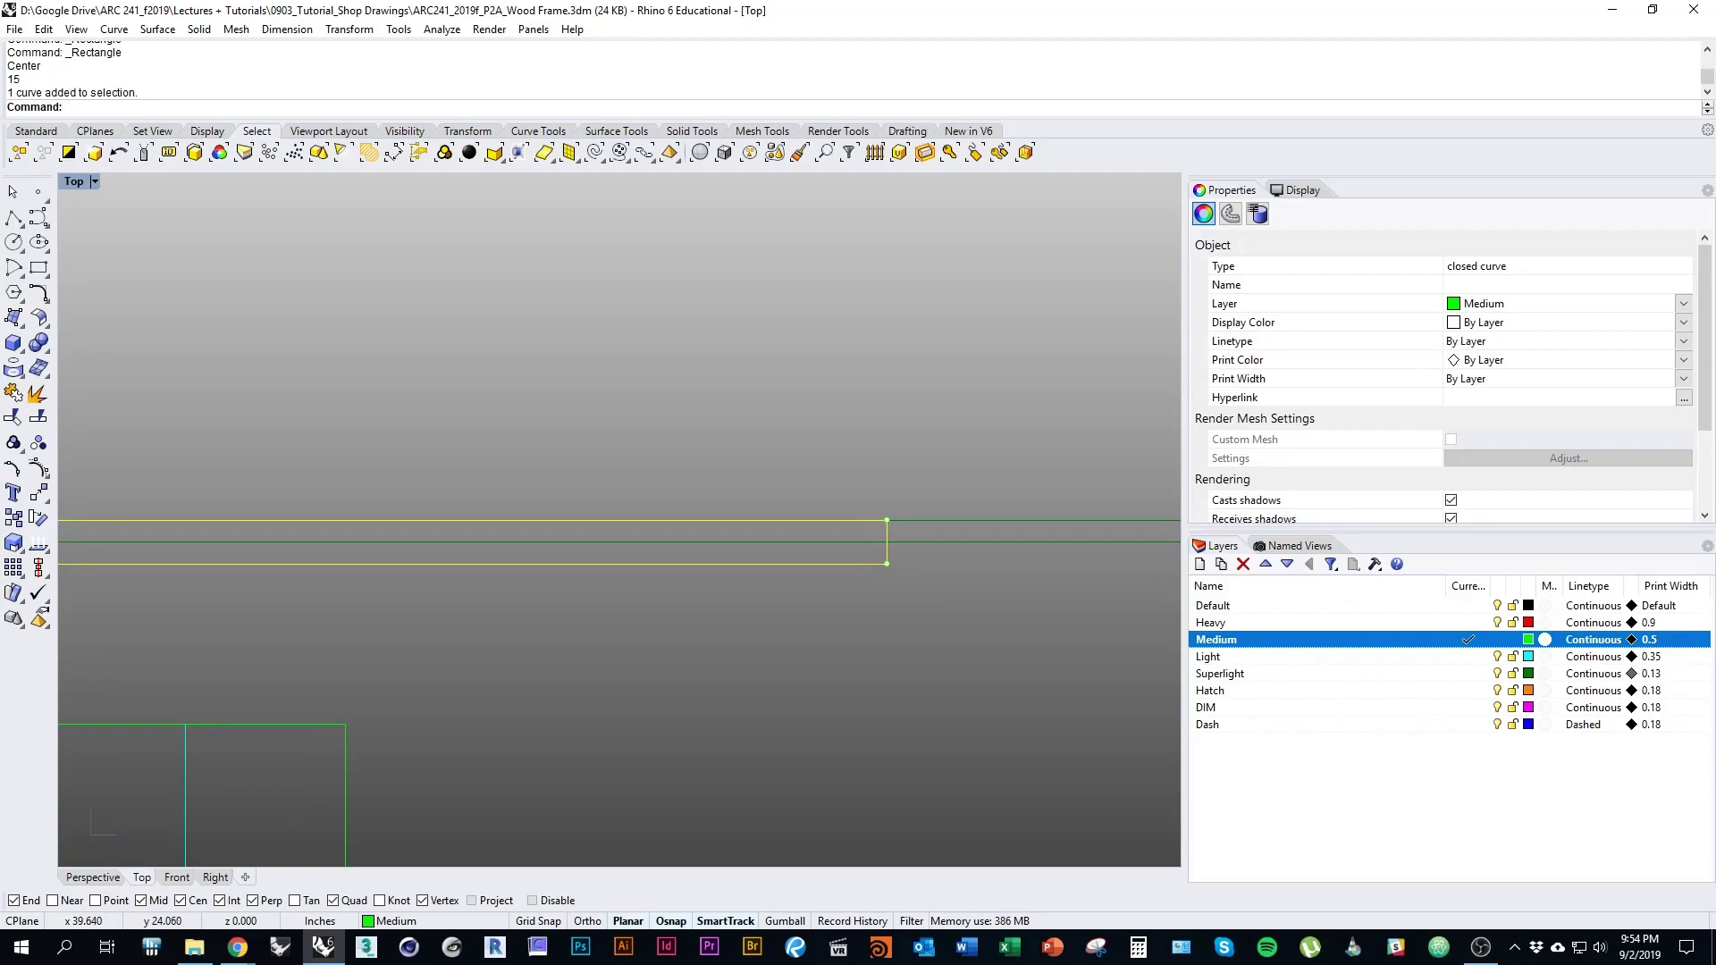
scroll(885, 569, "up", 11)
left_click_drag(892, 549, 892, 473)
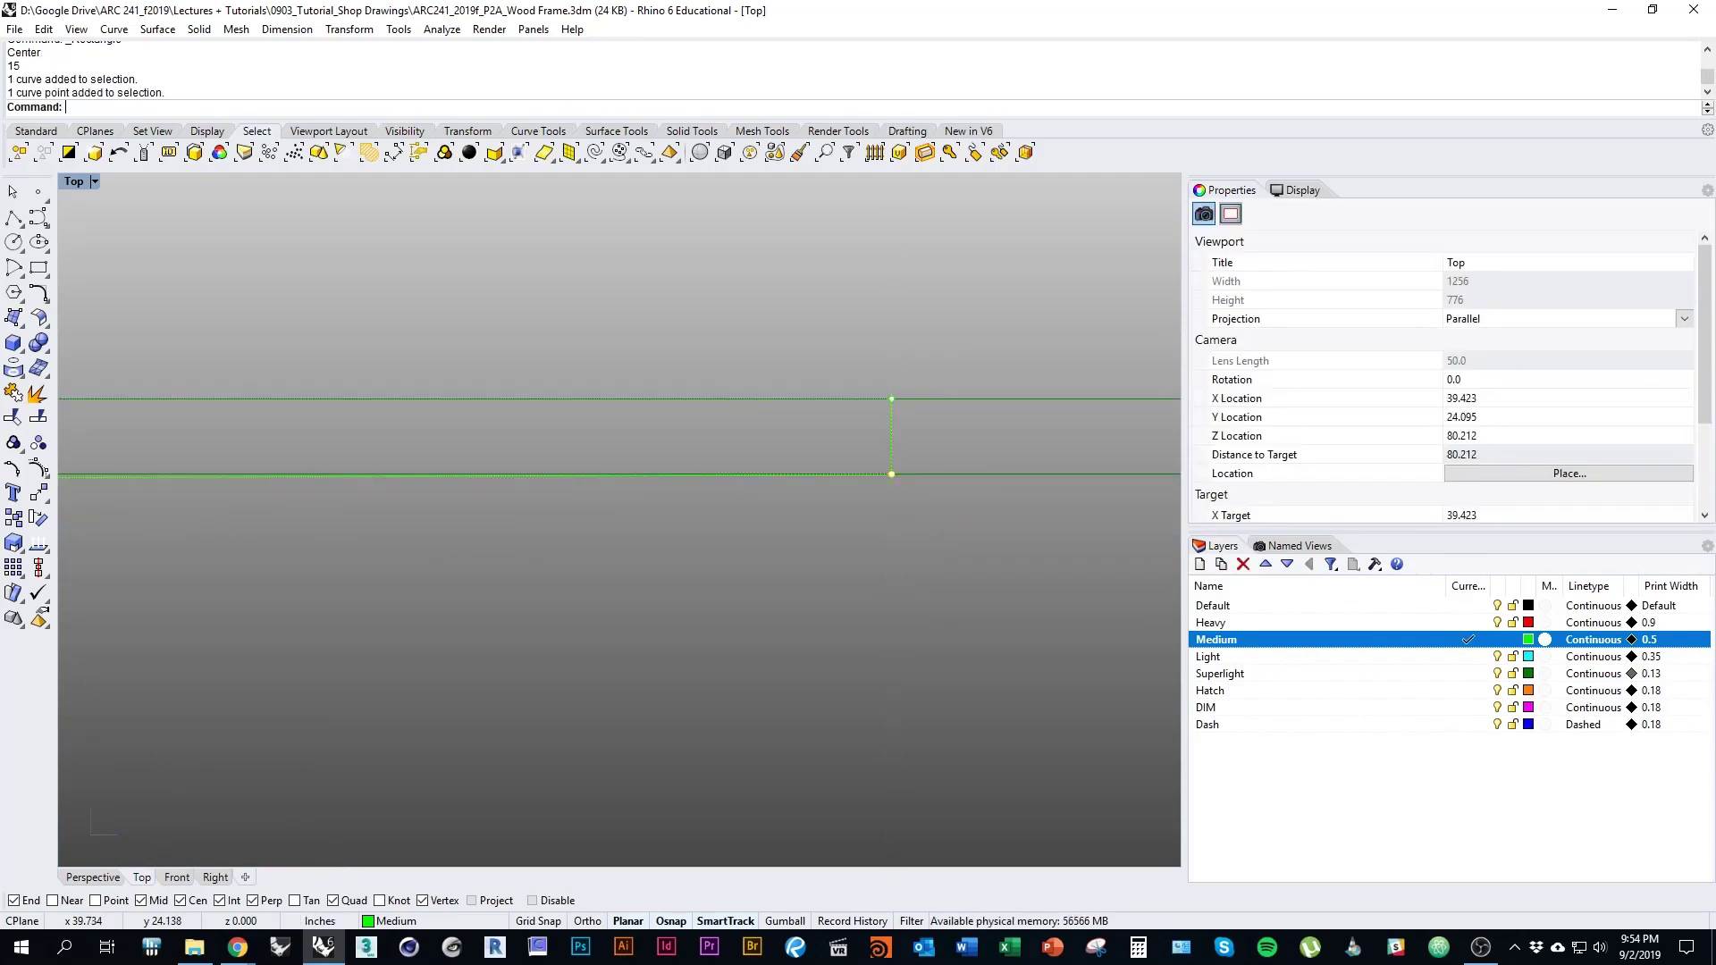
Move the rectangle's lower left corner up onto the lower guide line
scroll(983, 456, "down", 10)
right_click_drag(429, 456, 907, 513)
scroll(479, 516, "up", 8)
right_click_drag(480, 516, 835, 472)
scroll(875, 391, "up", 3)
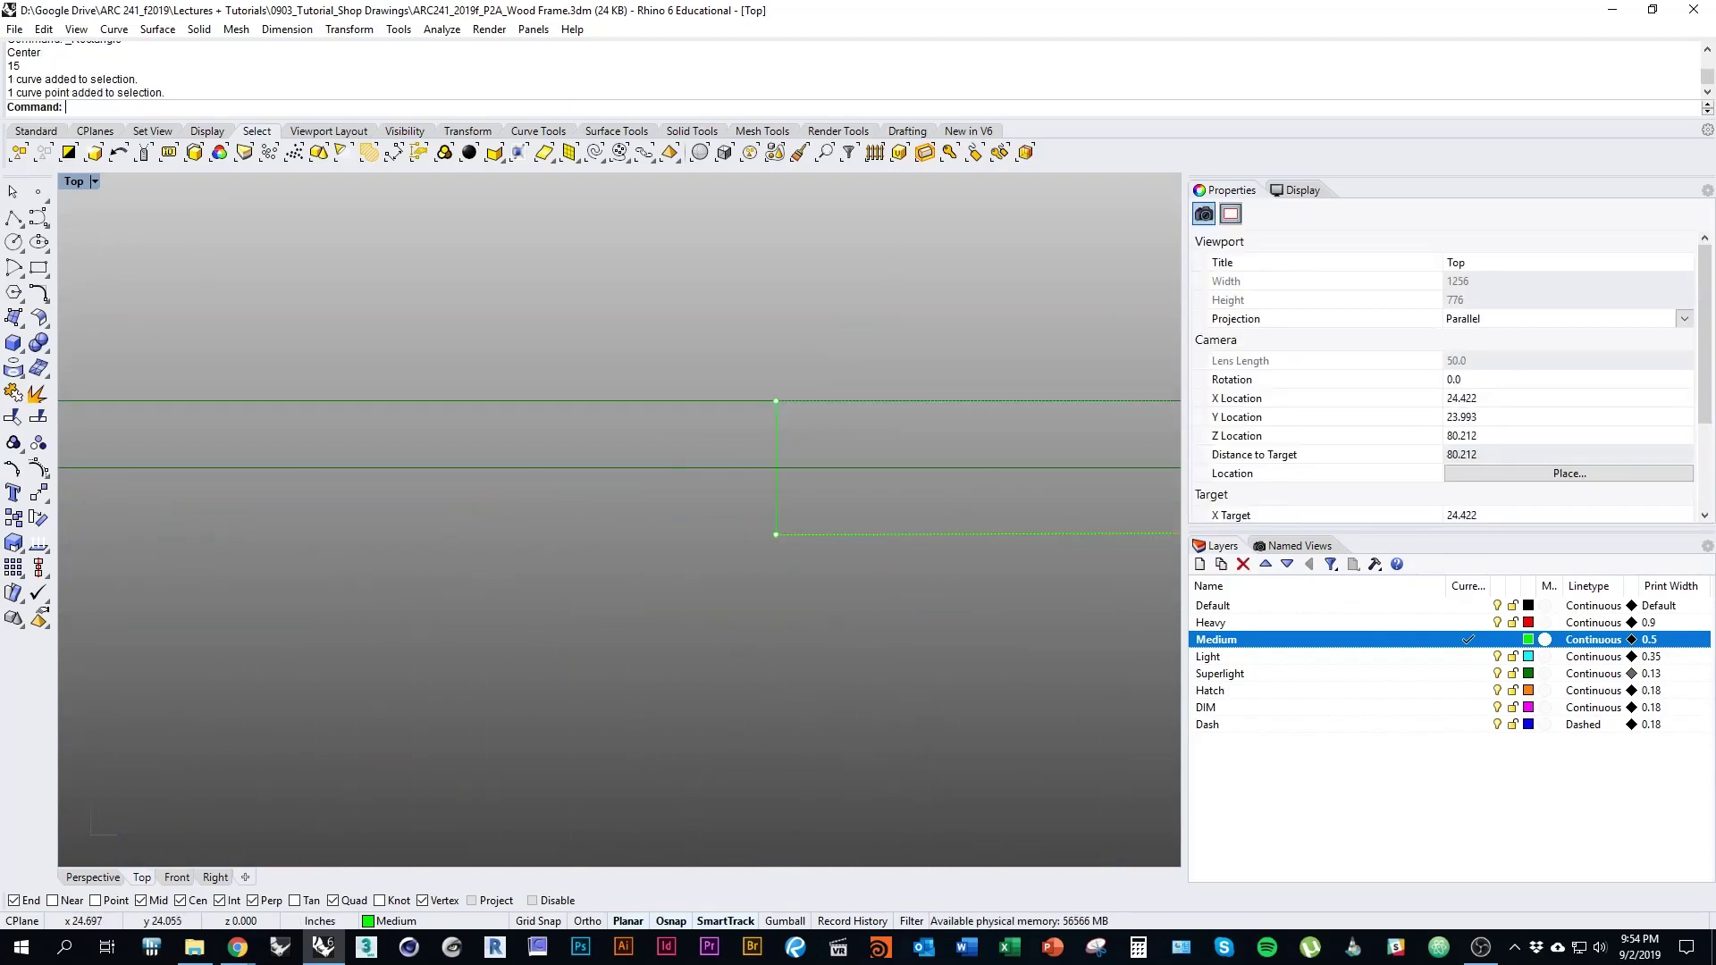
left_click_drag(776, 535, 776, 467)
key("Escape")
scroll(518, 470, "down", 14)
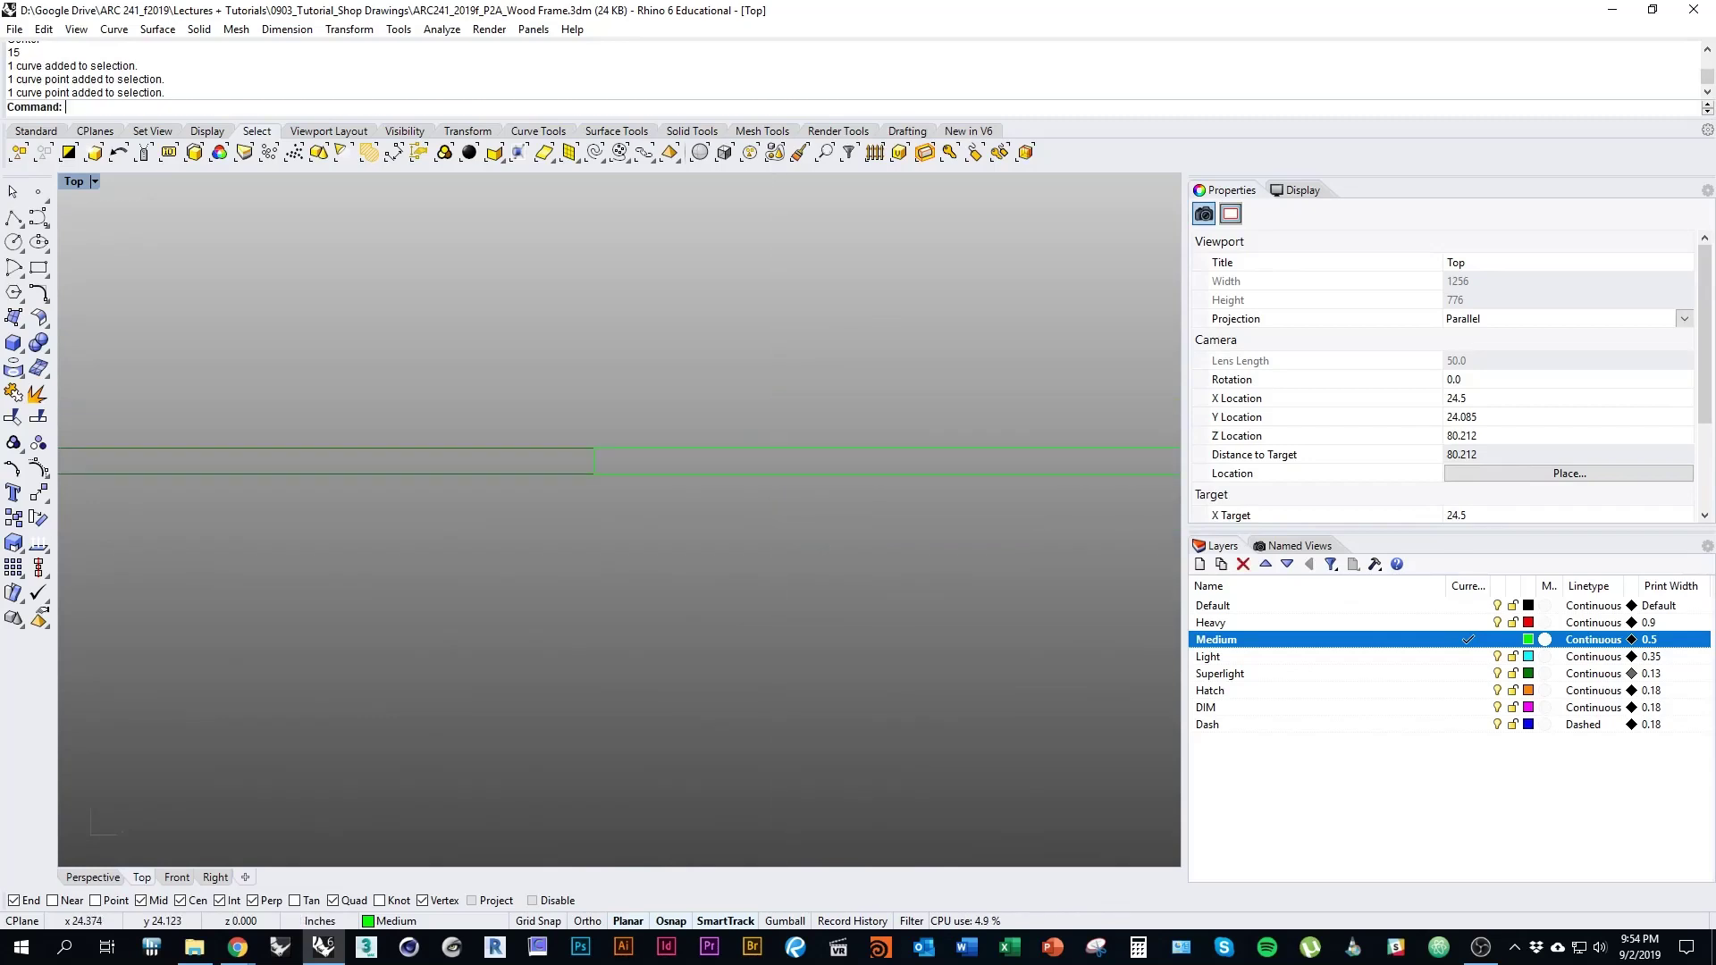
Make Light the current layer
right_click_drag(738, 615, 653, 576)
scroll(494, 576, "down", 8)
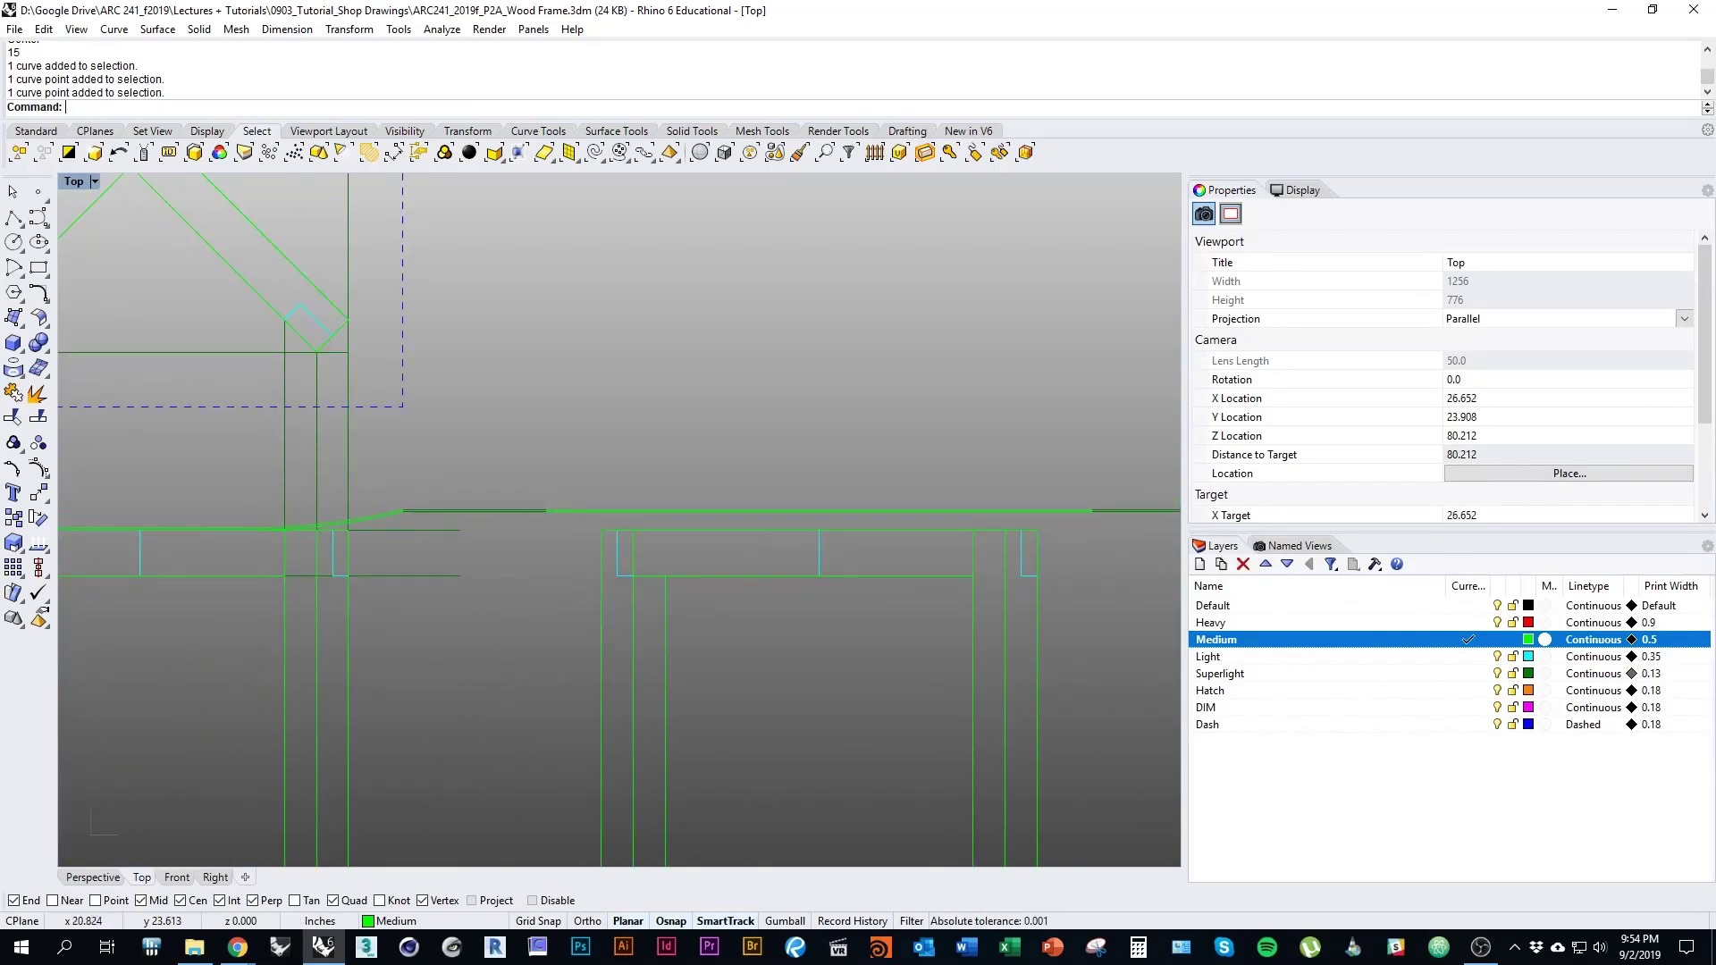
right_click_drag(553, 542, 385, 538)
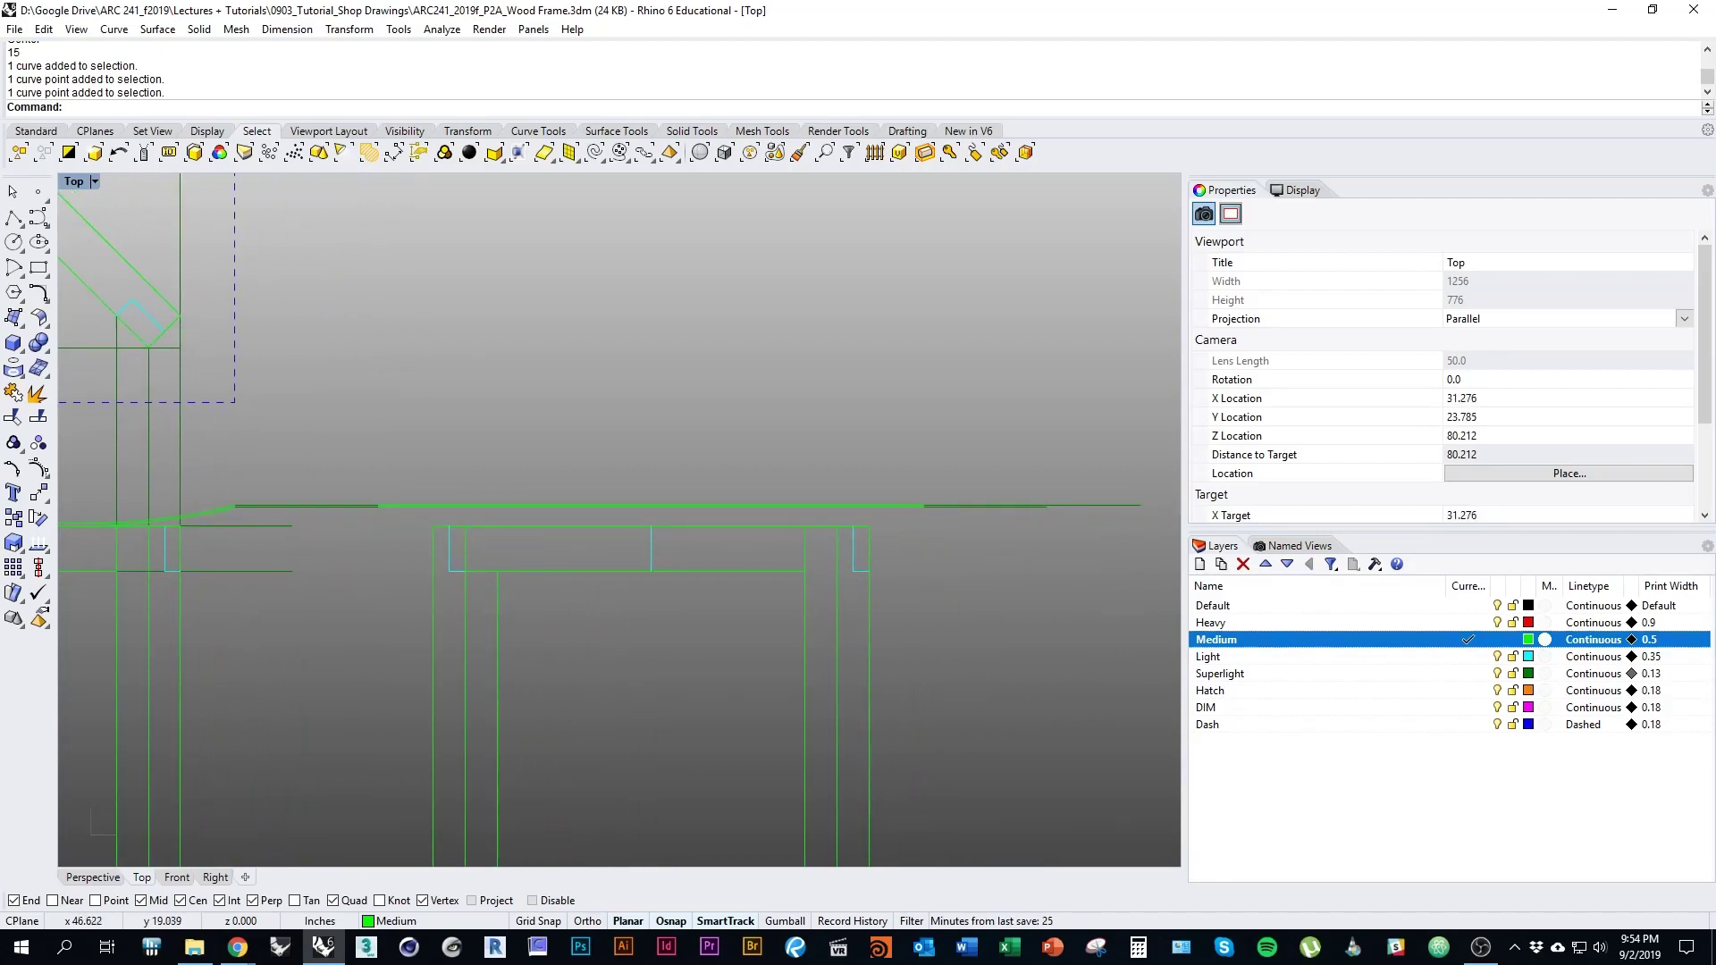
double_click(1208, 657)
right_click_drag(447, 622, 729, 627)
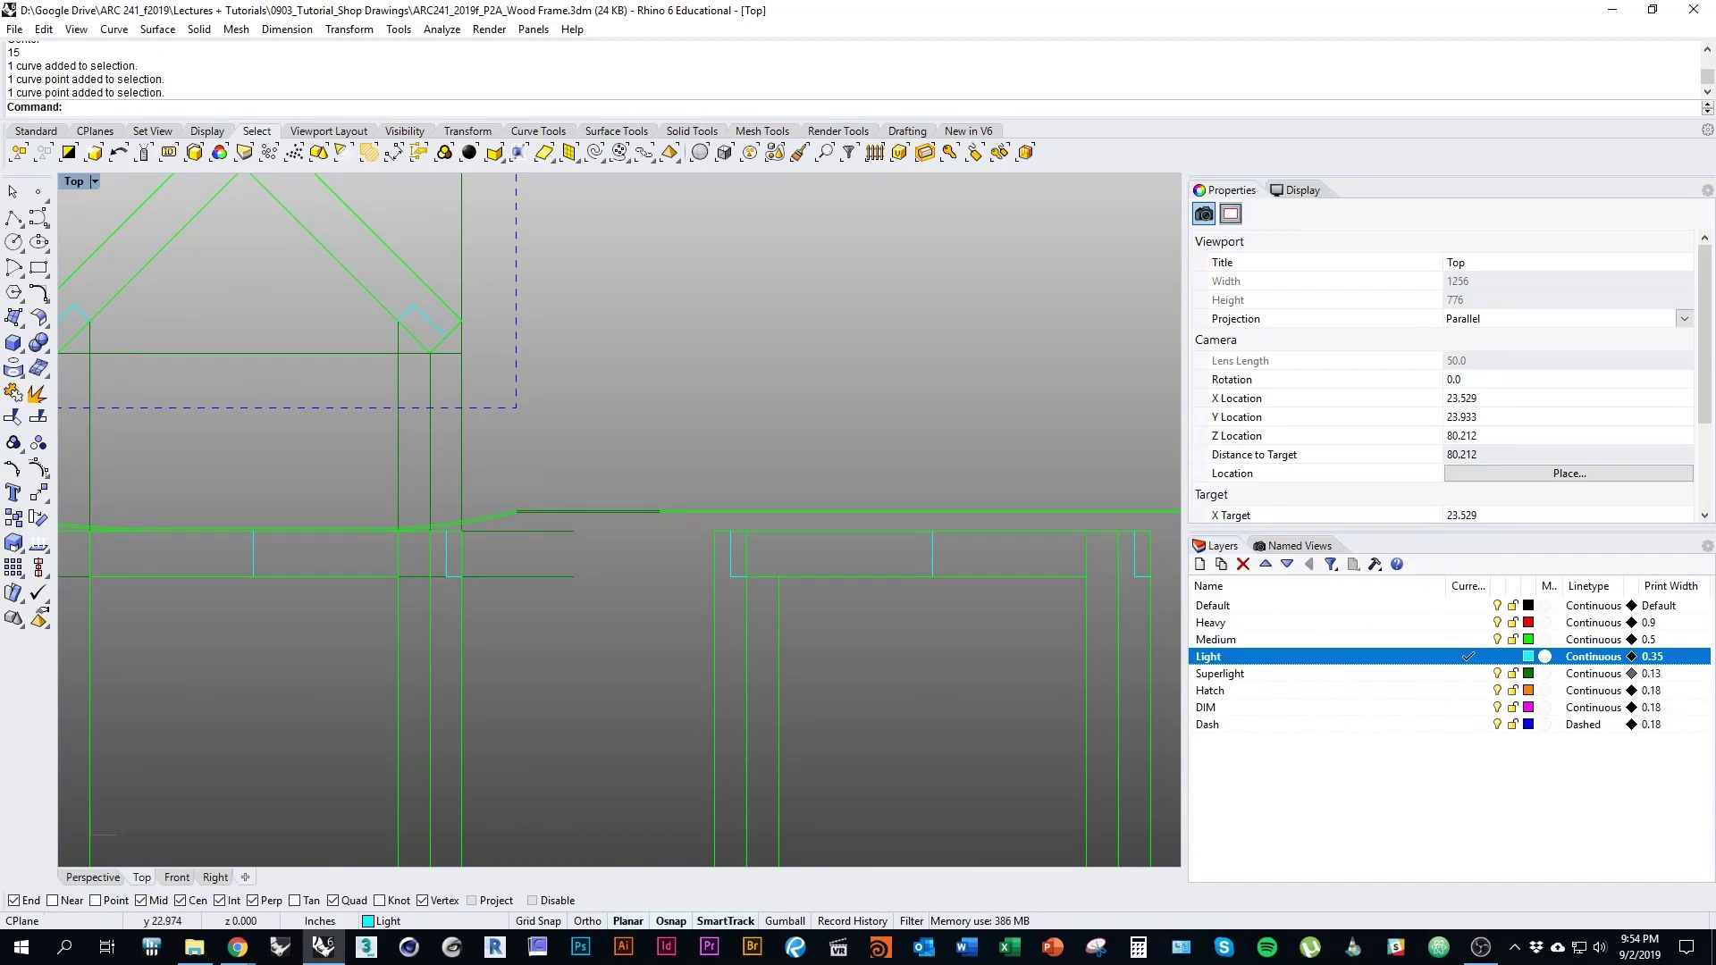
right_click_drag(854, 623, 801, 624)
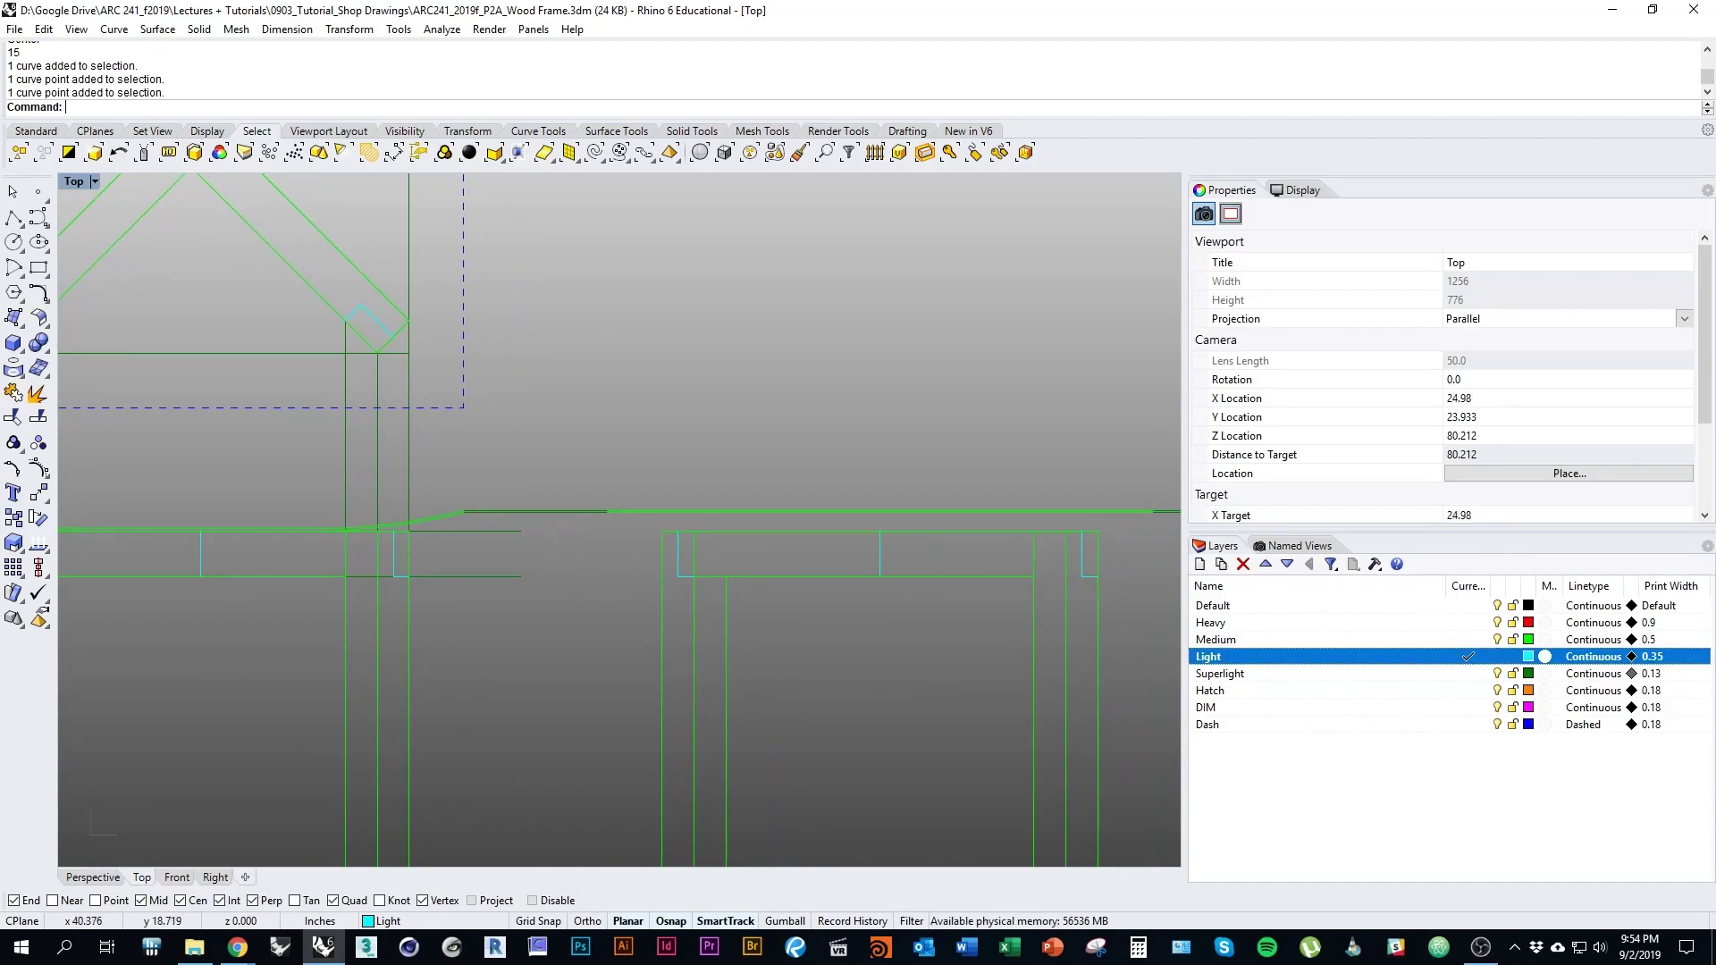
Draw a polyline from the thin top piece's lower left corner down to frame-top level, across, and up to its lower right corner on the second elevation
left_click(38, 268)
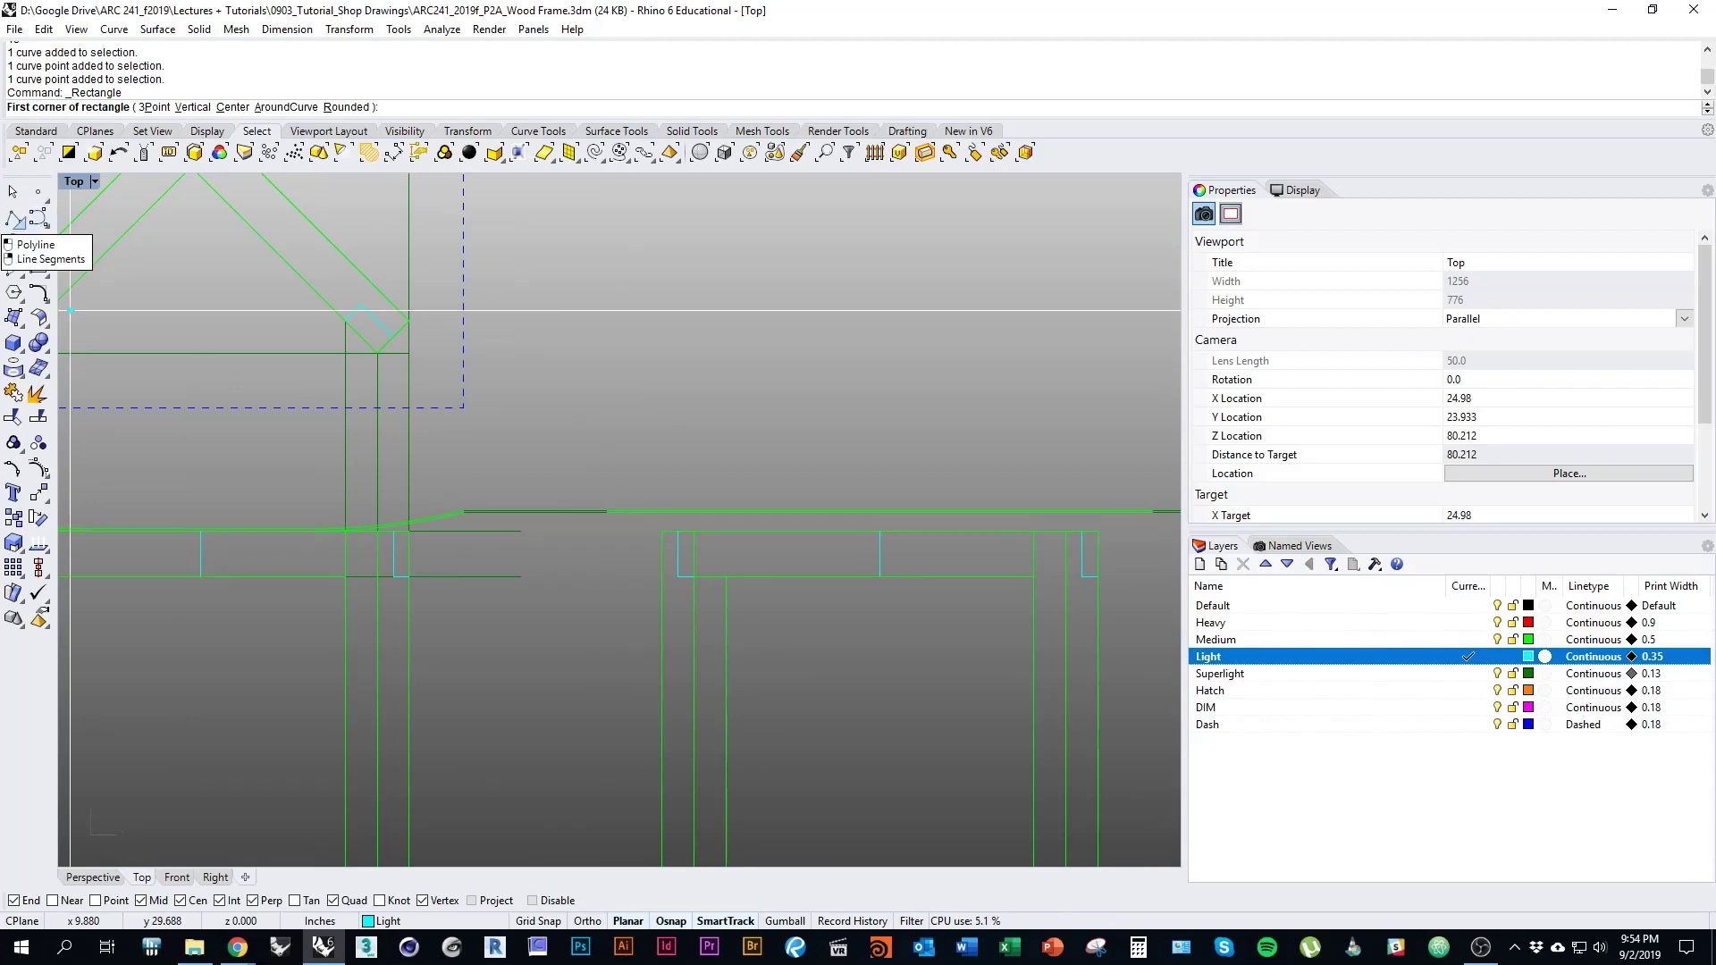
left_click(15, 219)
right_click_drag(588, 517, 532, 350)
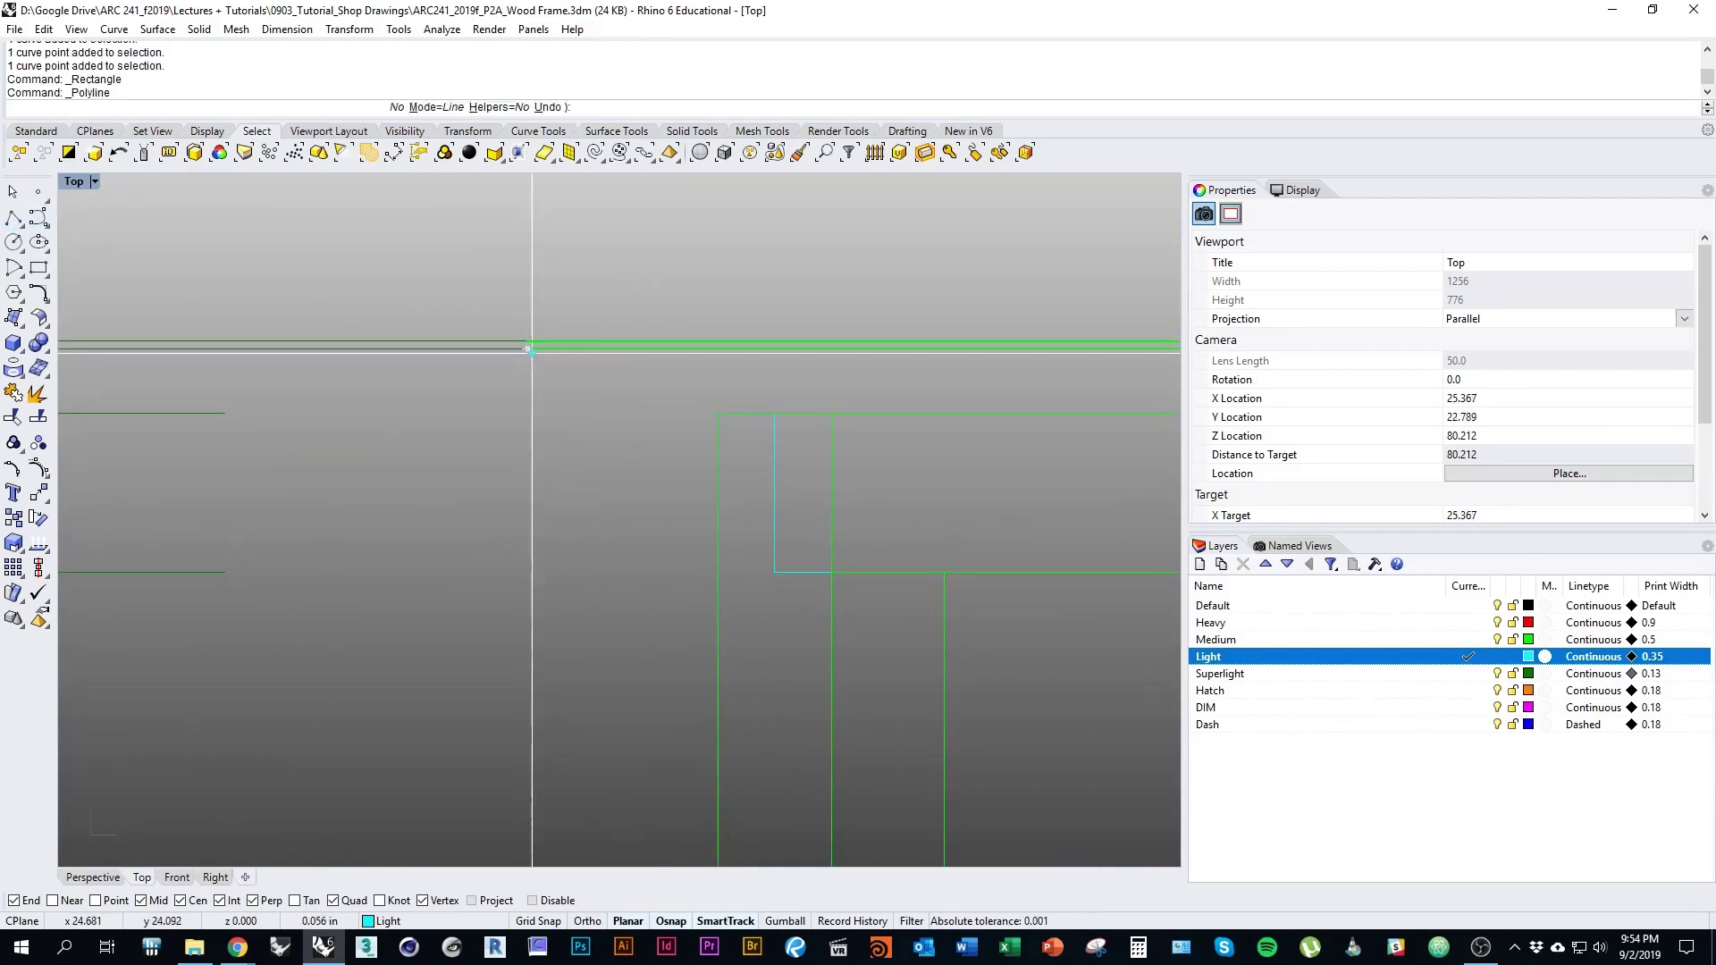
left_click(528, 348)
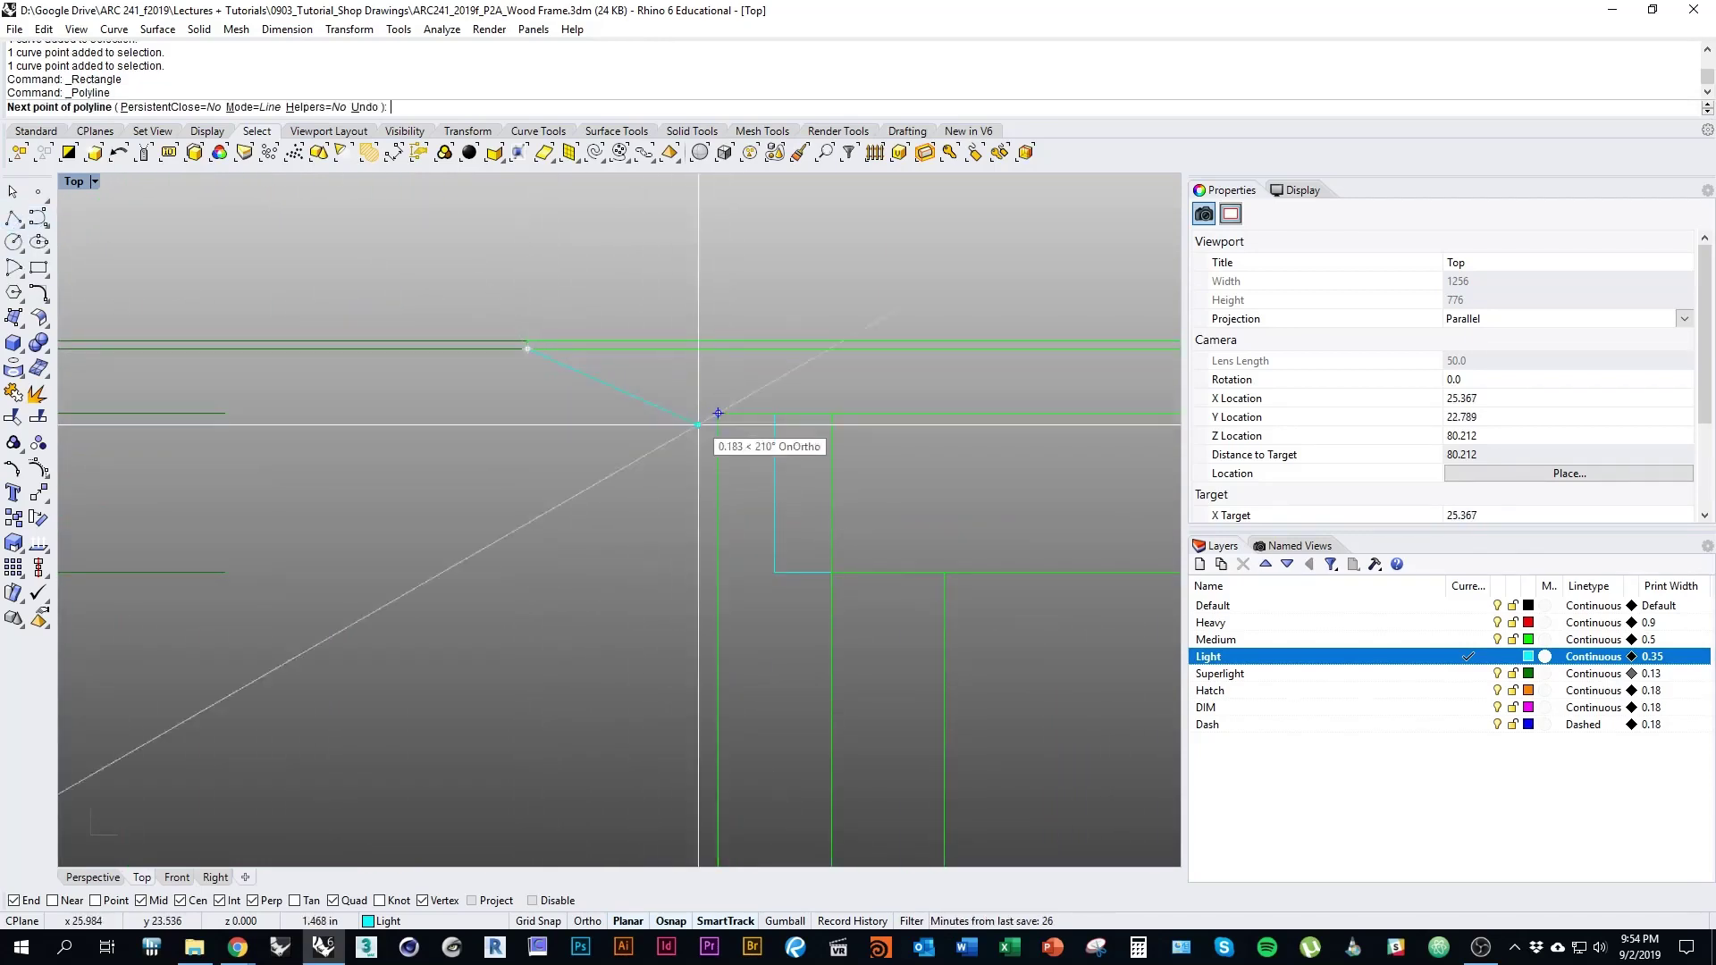
left_click(471, 425)
scroll(471, 425, "down", 3)
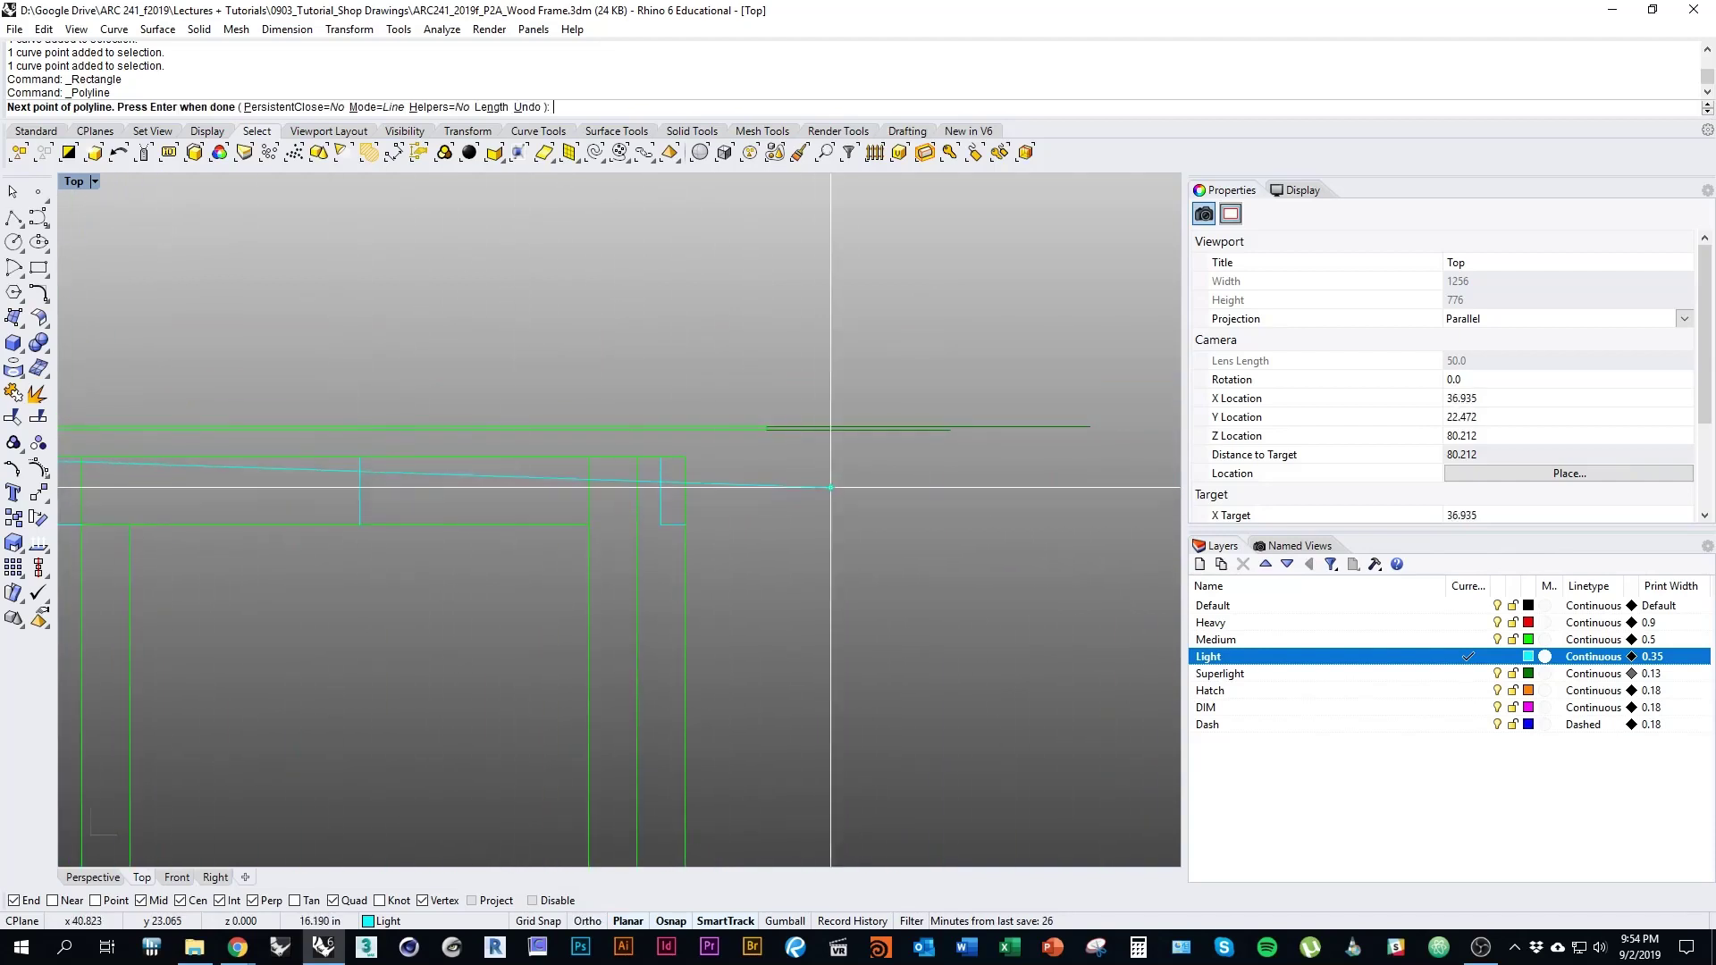
scroll(830, 487, "up", 3)
left_click(734, 445)
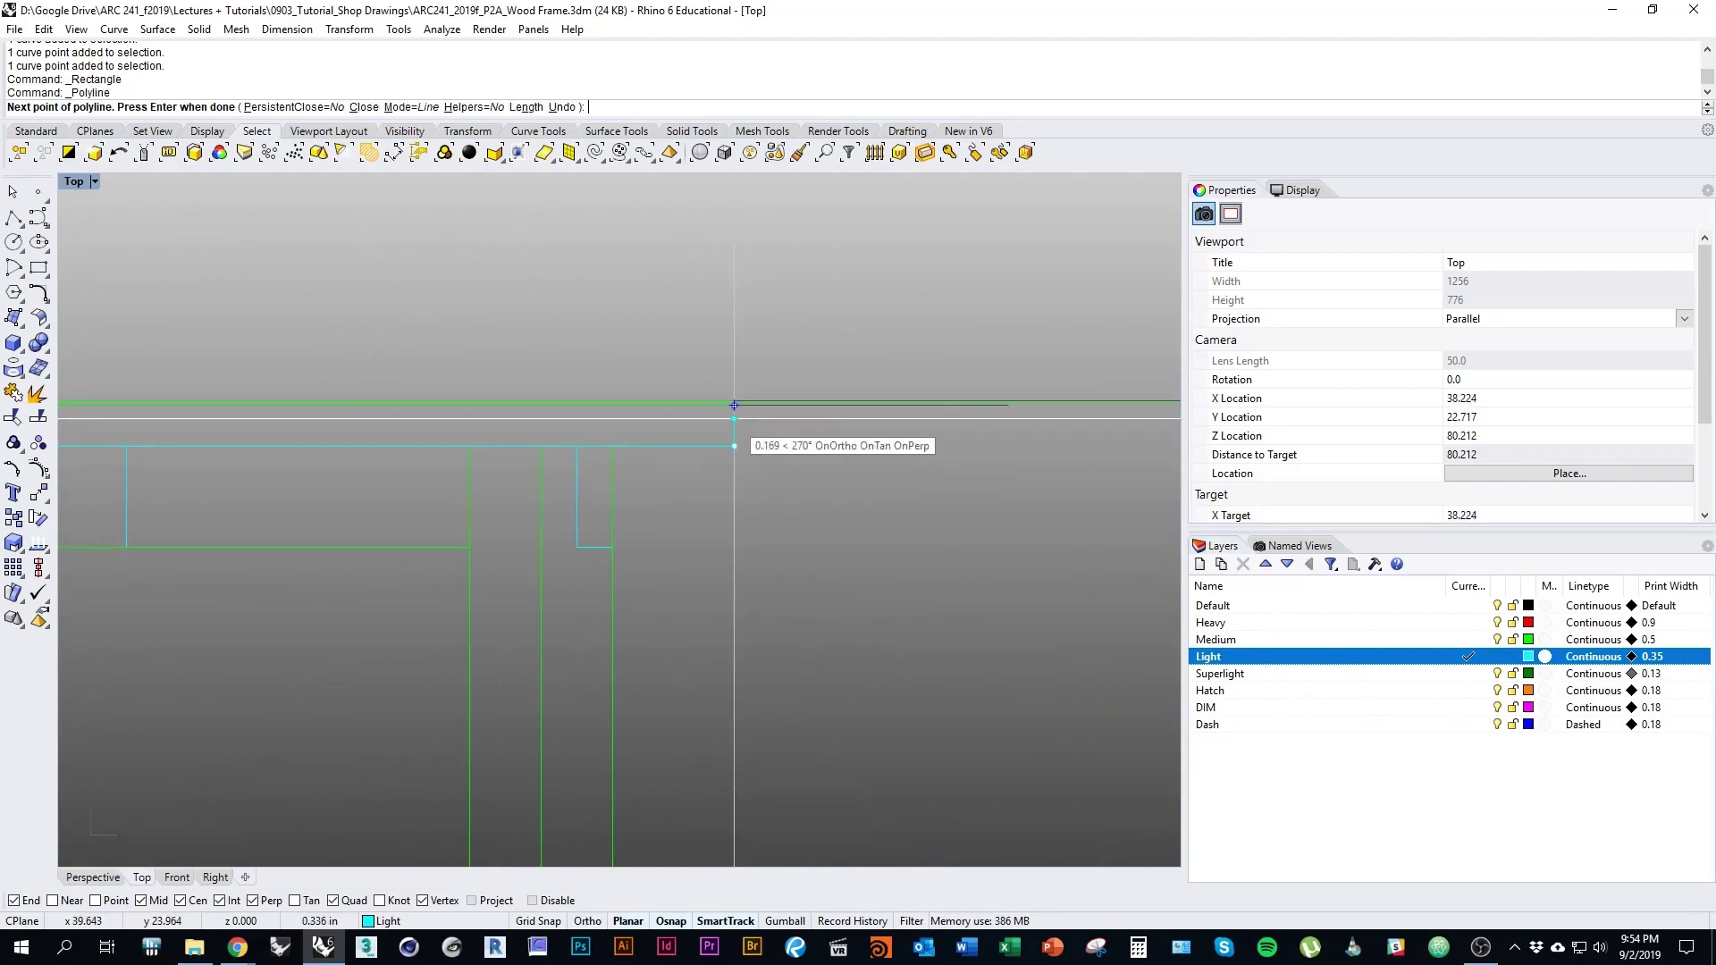
key("Return")
scroll(733, 404, "down", 4)
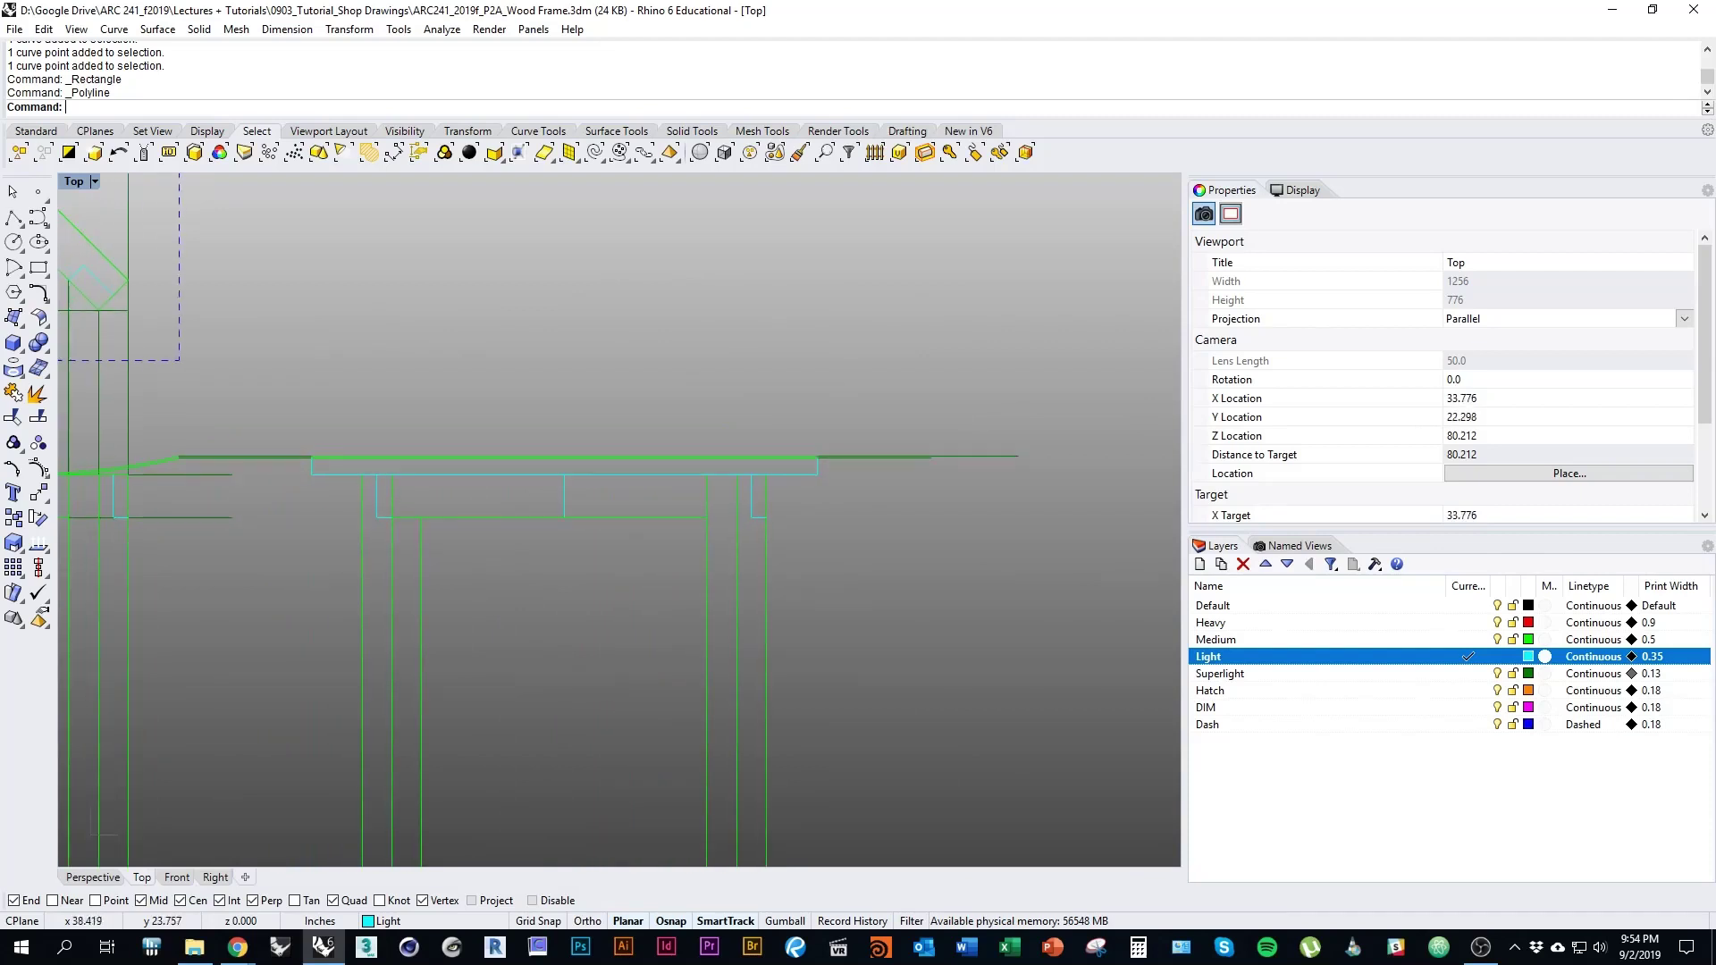
Make DIM the current layer
scroll(1039, 492, "down", 5)
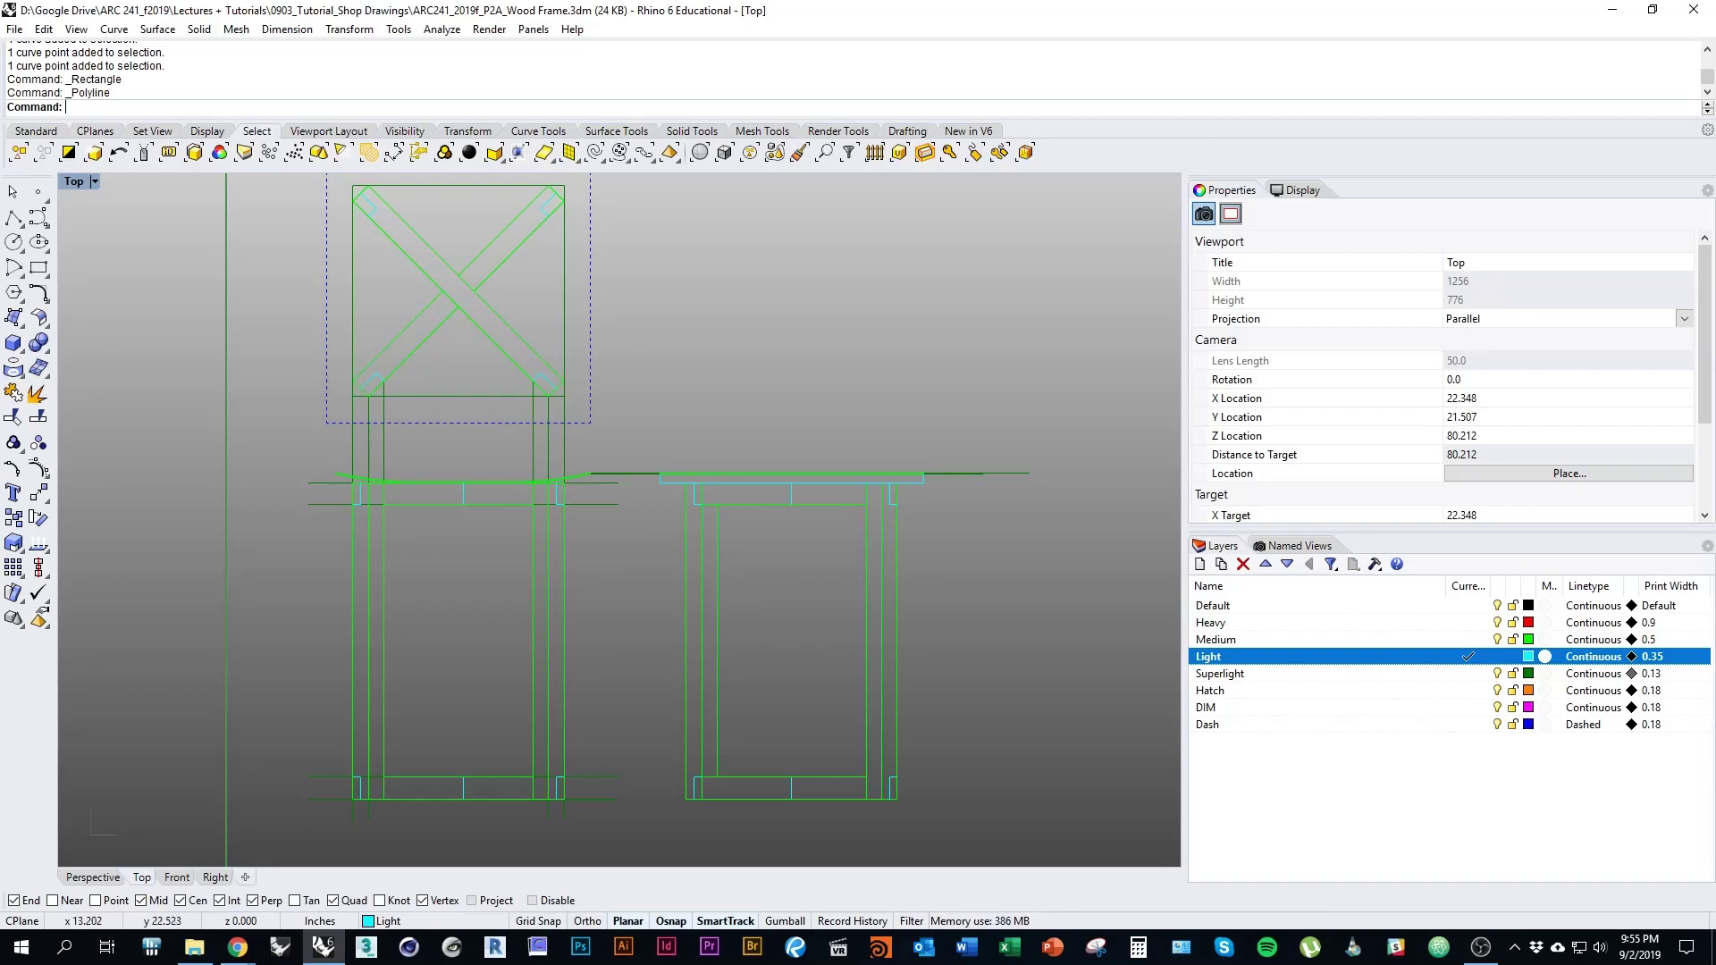
right_click_drag(465, 409, 667, 527)
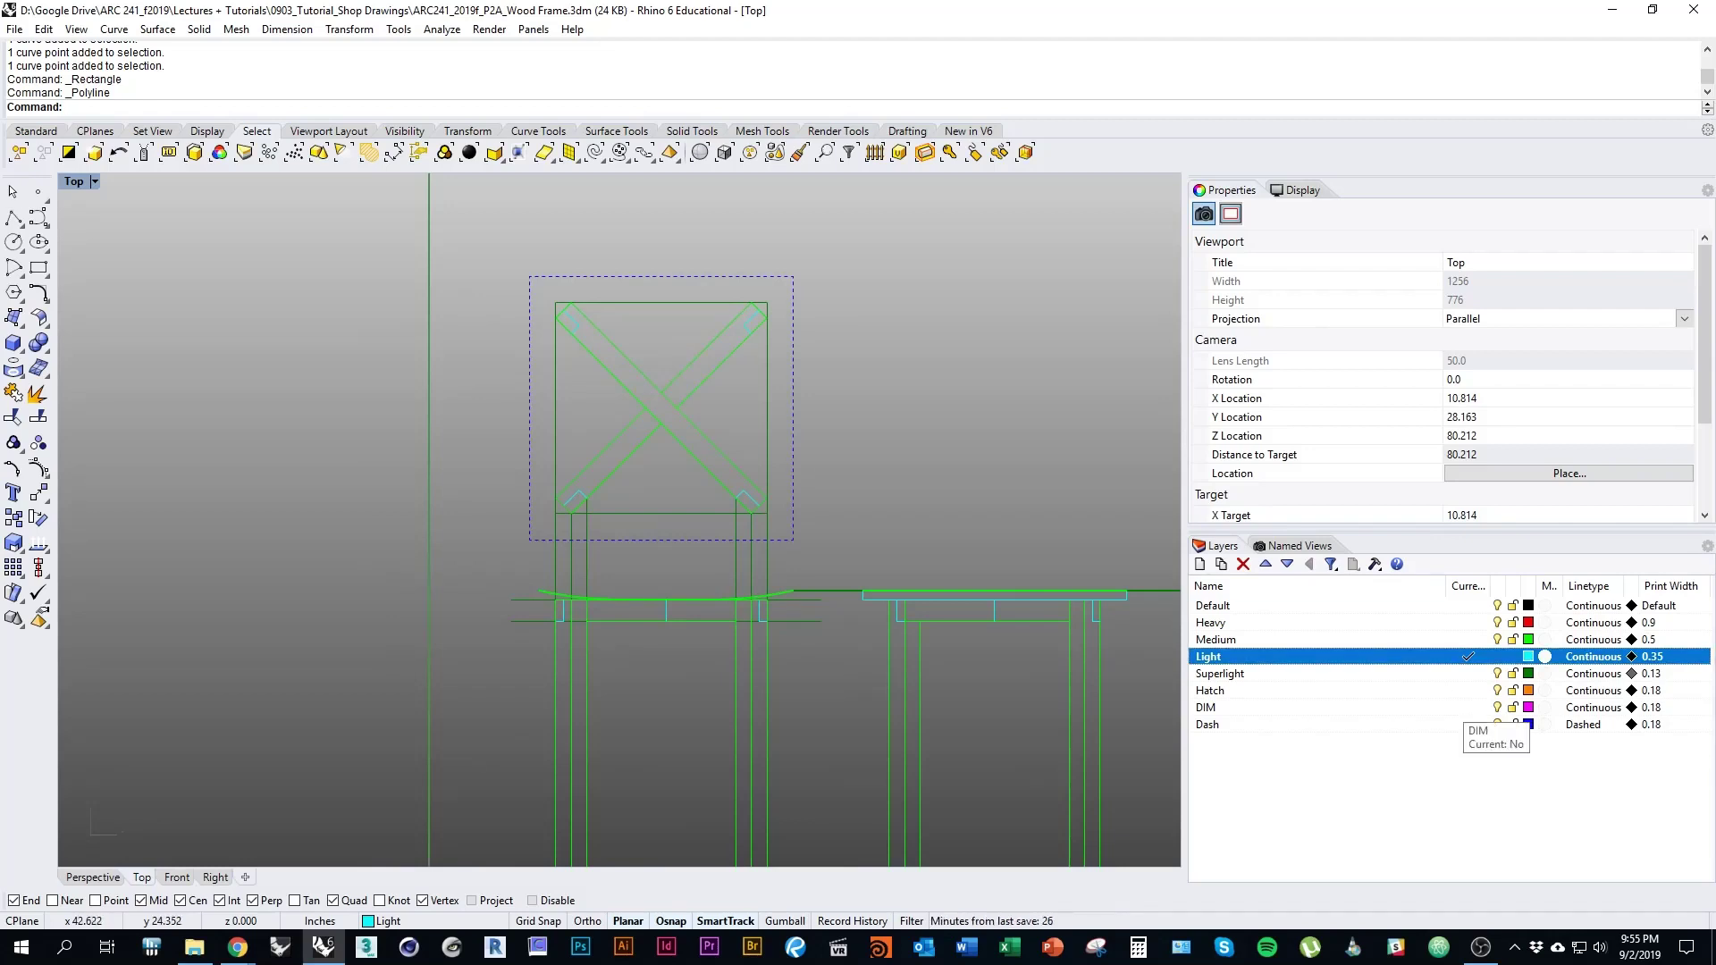
left_click(1467, 707)
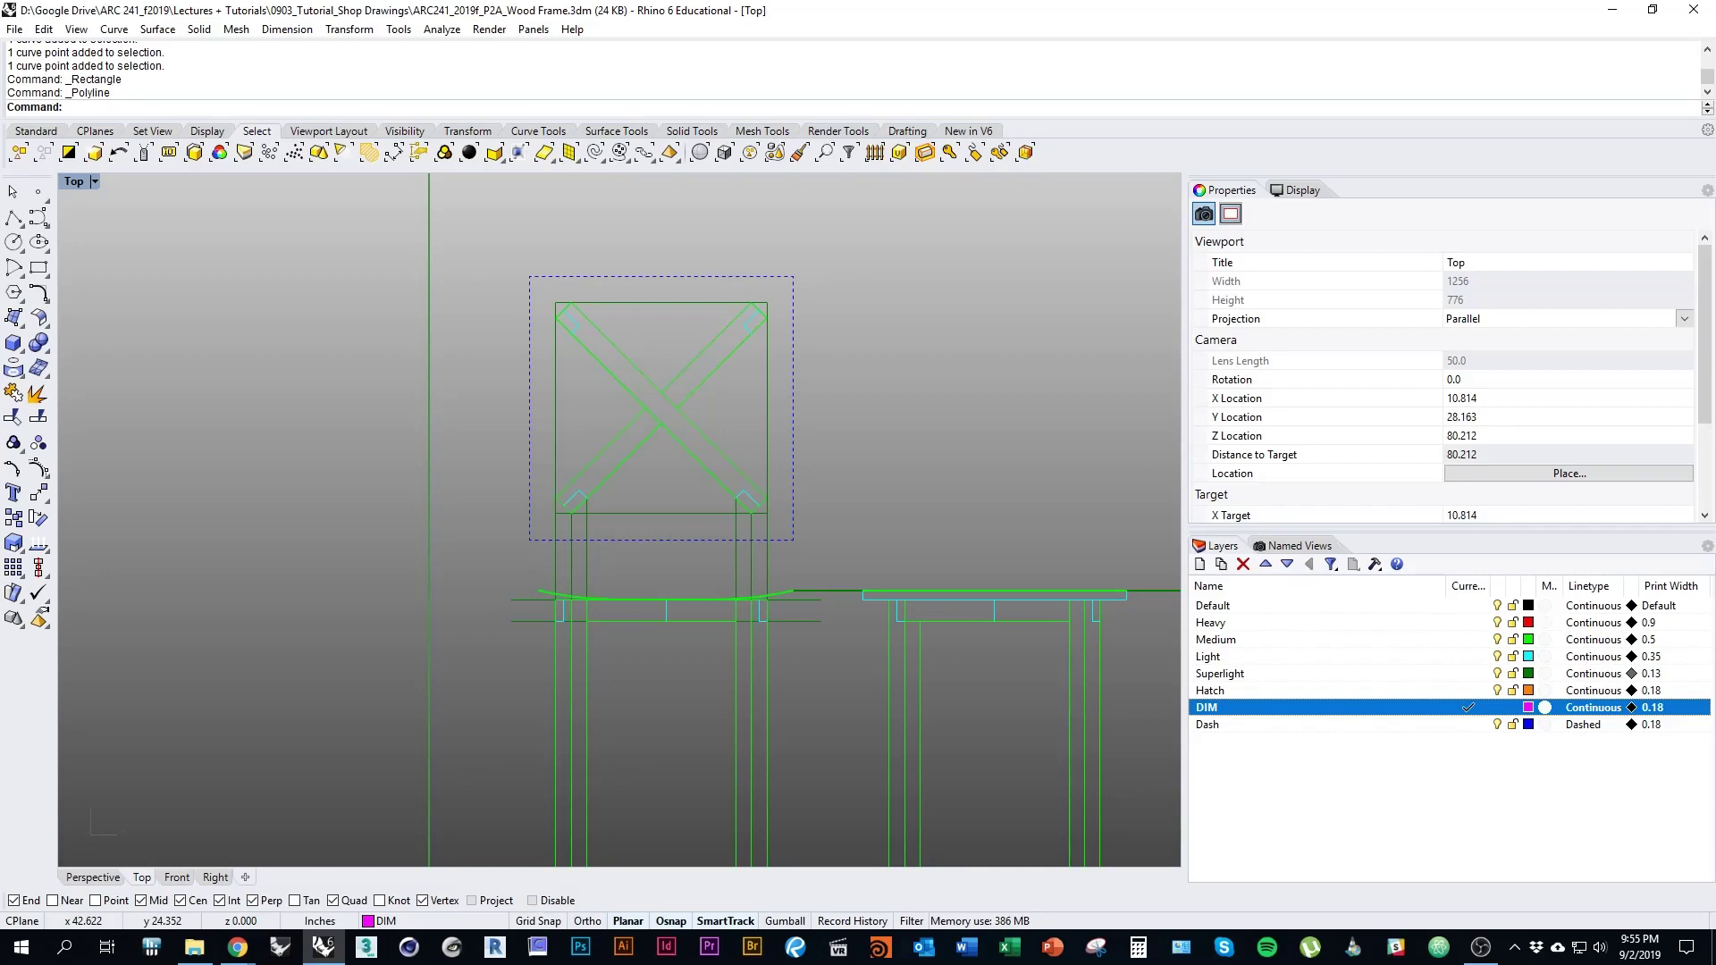
right_click_drag(852, 482, 829, 507)
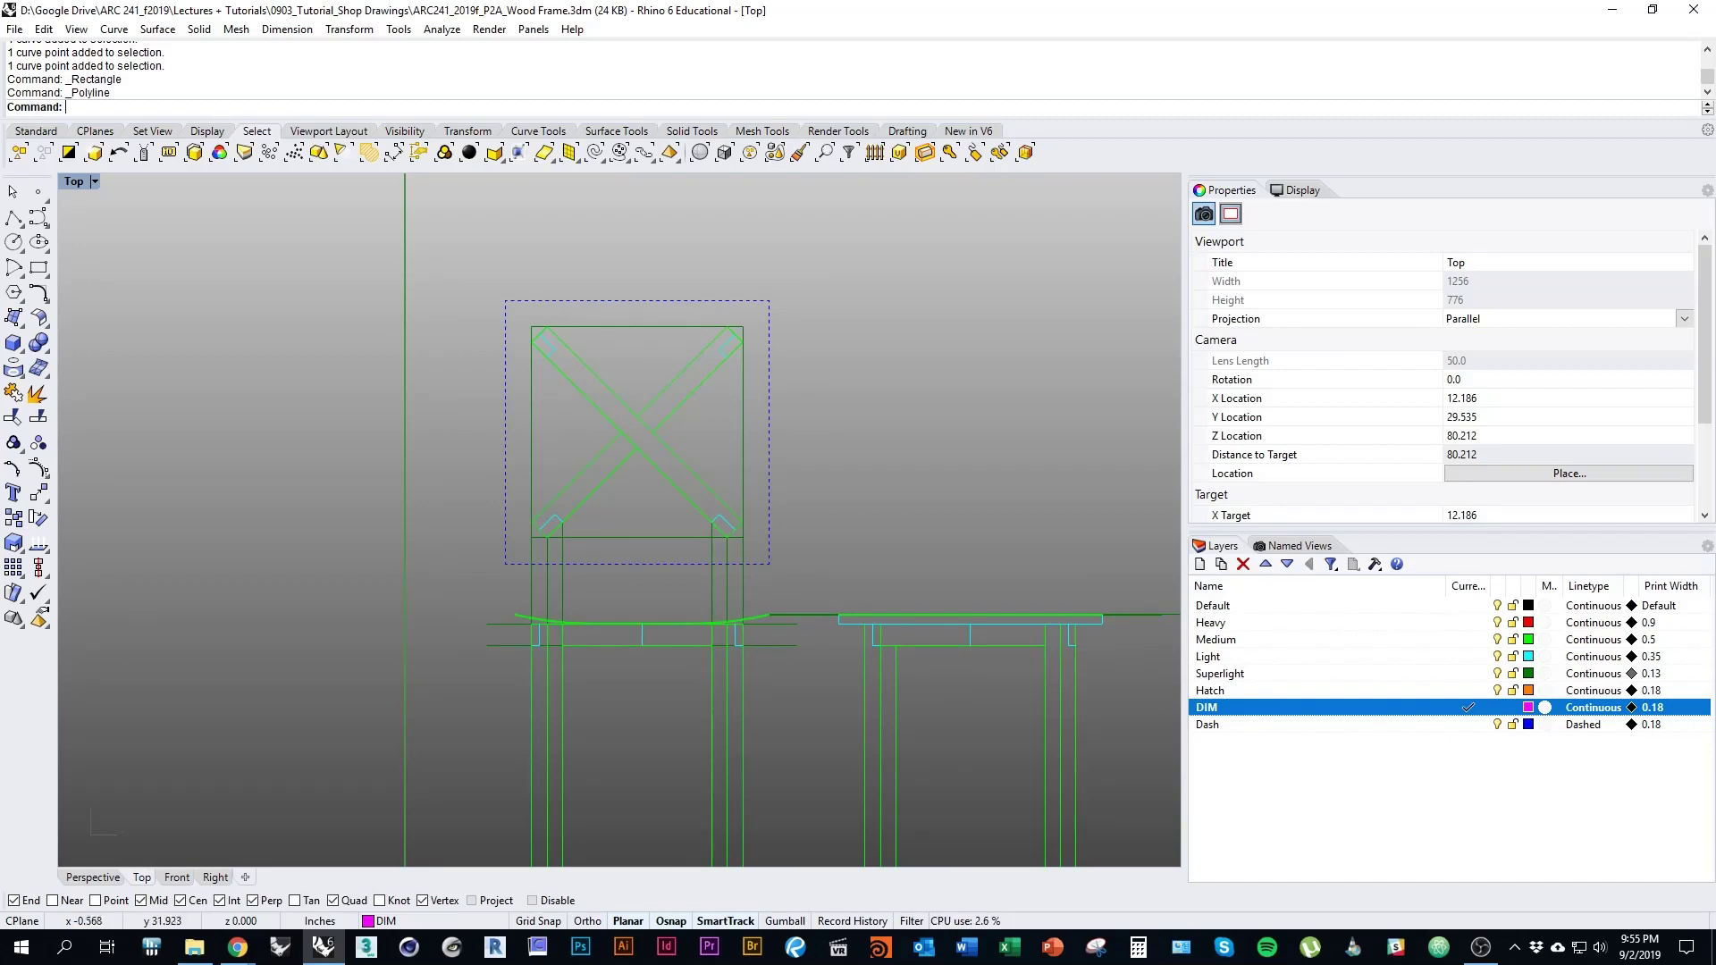
right_click_drag(853, 483, 775, 478)
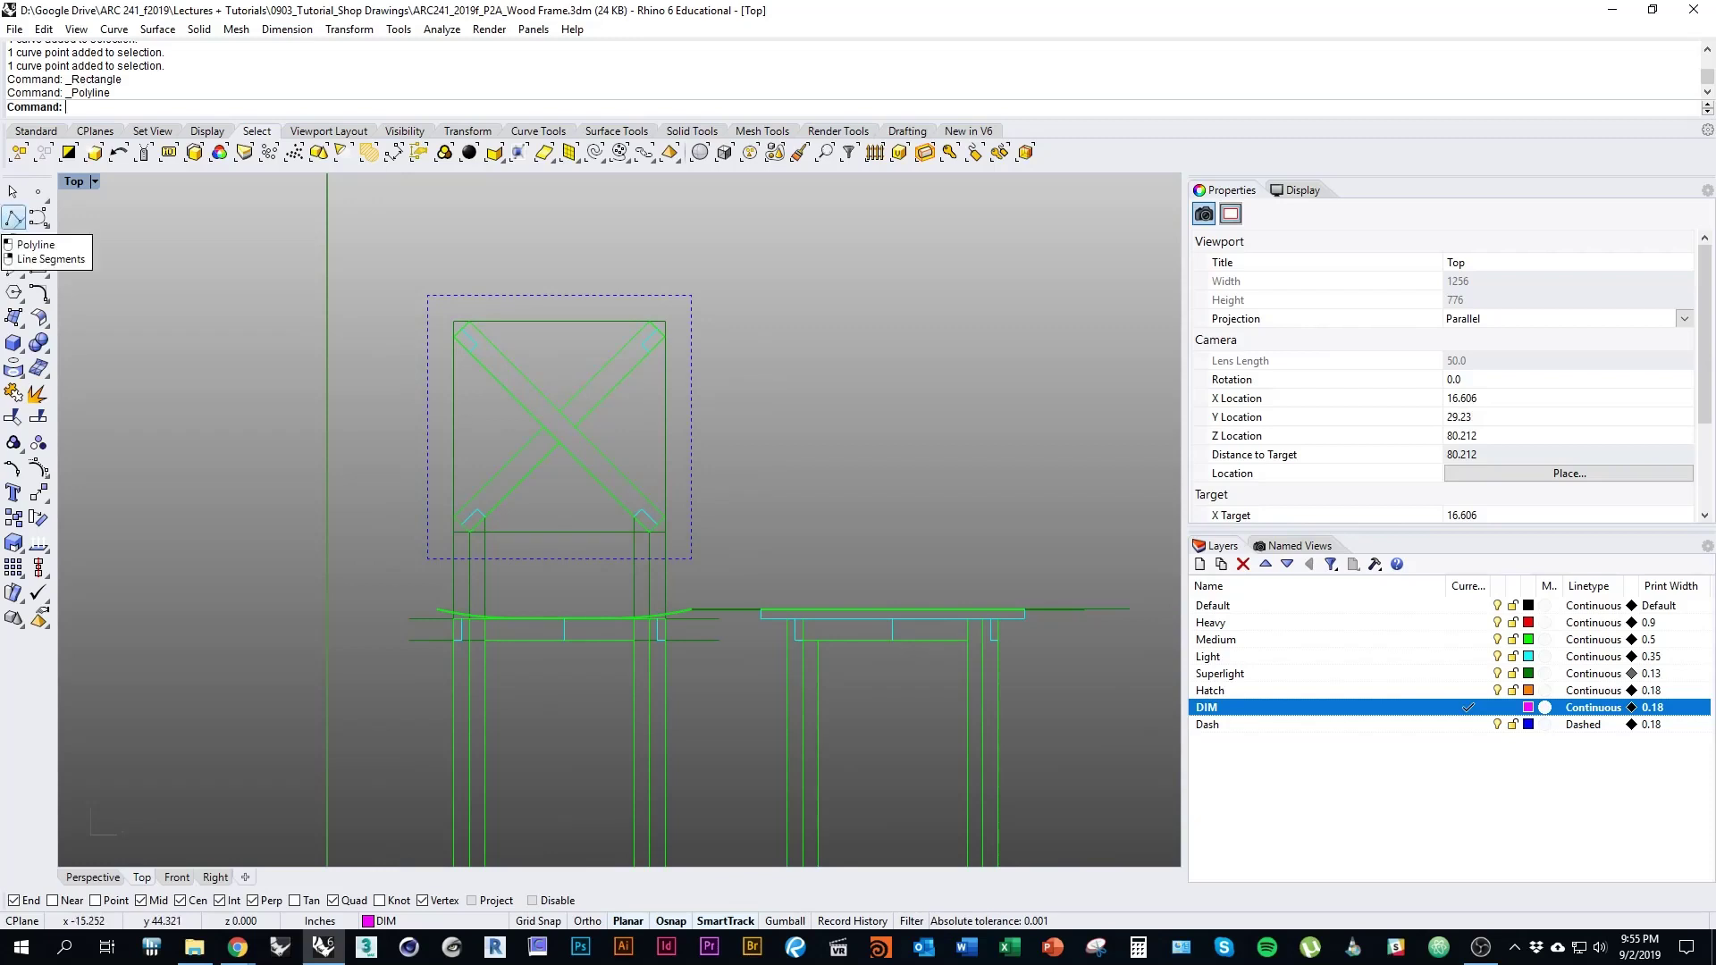
Draw an L-shaped section mark right of the plan with a horizontal leg about 3.2 inches long and an upward leg about 1.2 inches long
left_click(36, 245)
scroll(759, 482, "up", 4)
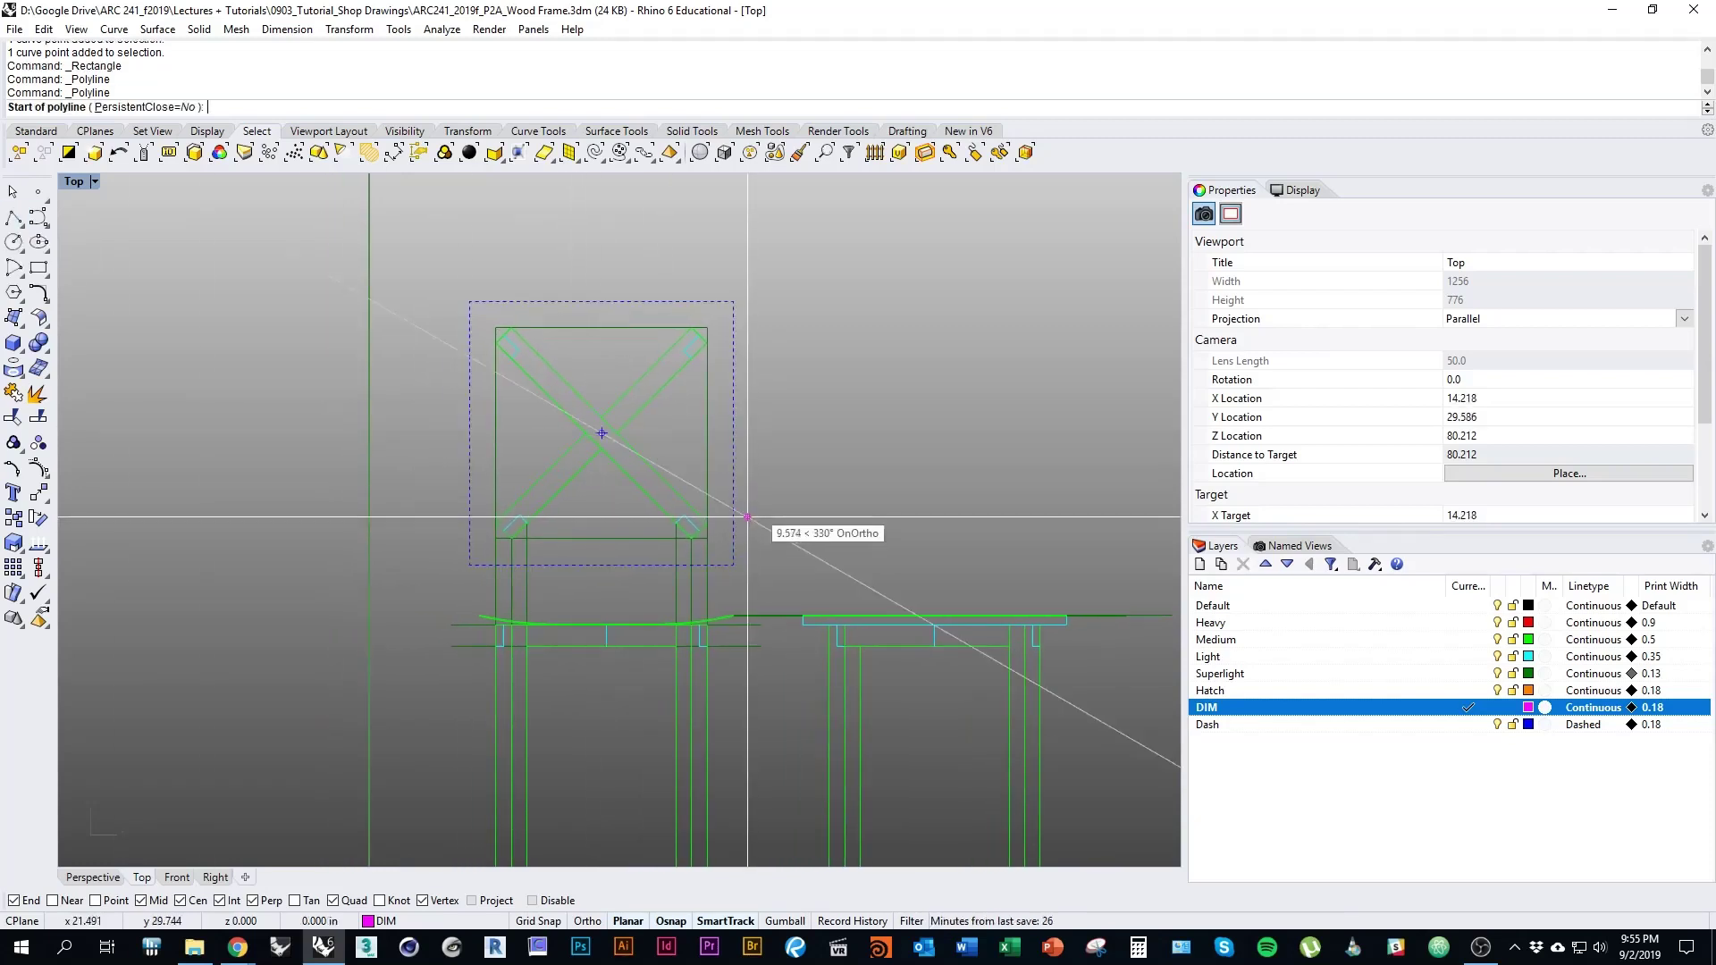
right_click_drag(490, 396, 575, 406)
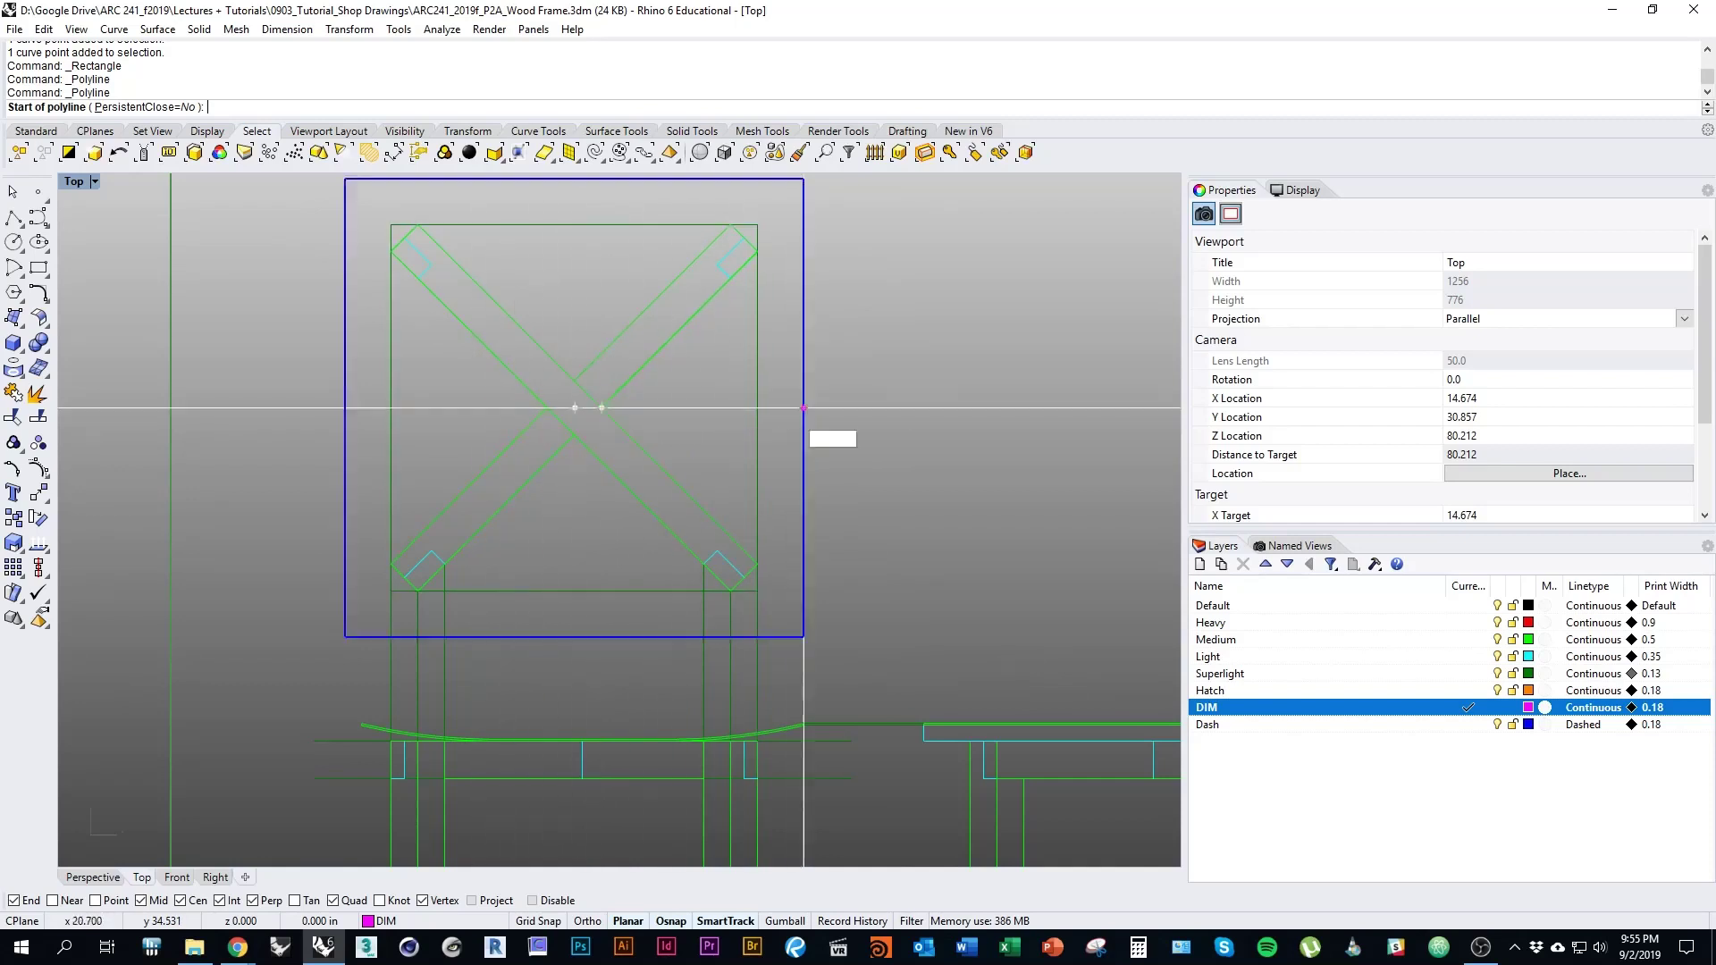
right_click_drag(602, 408, 632, 479)
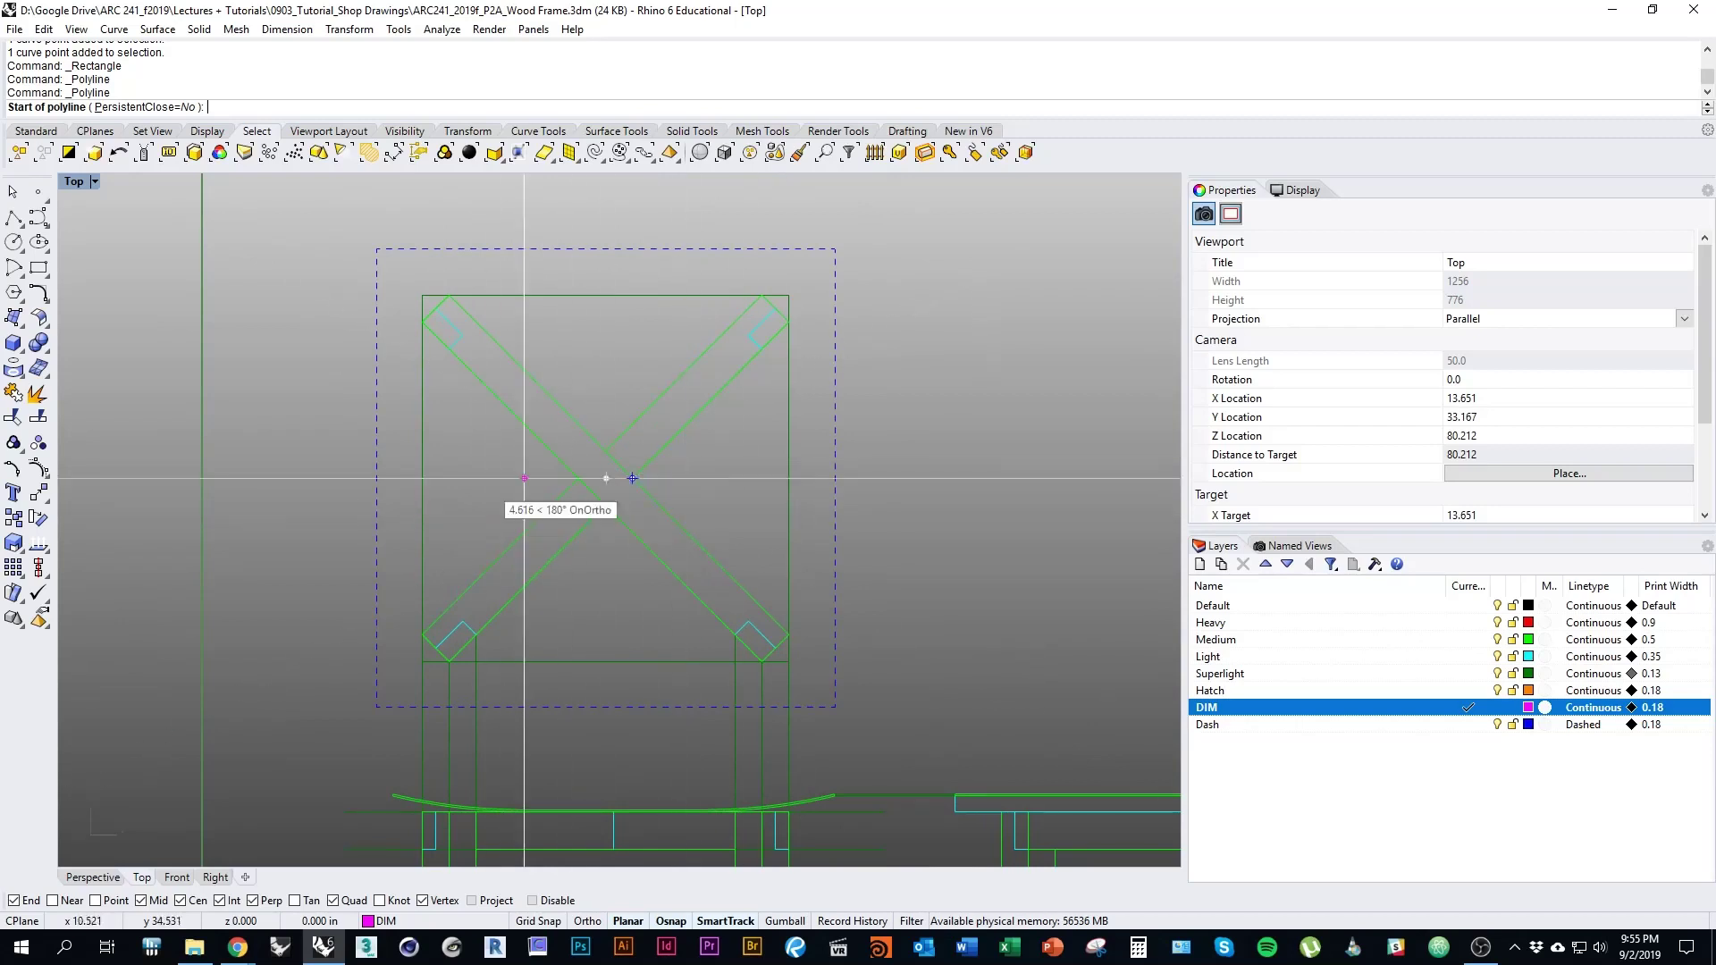
right_click_drag(632, 479, 542, 382)
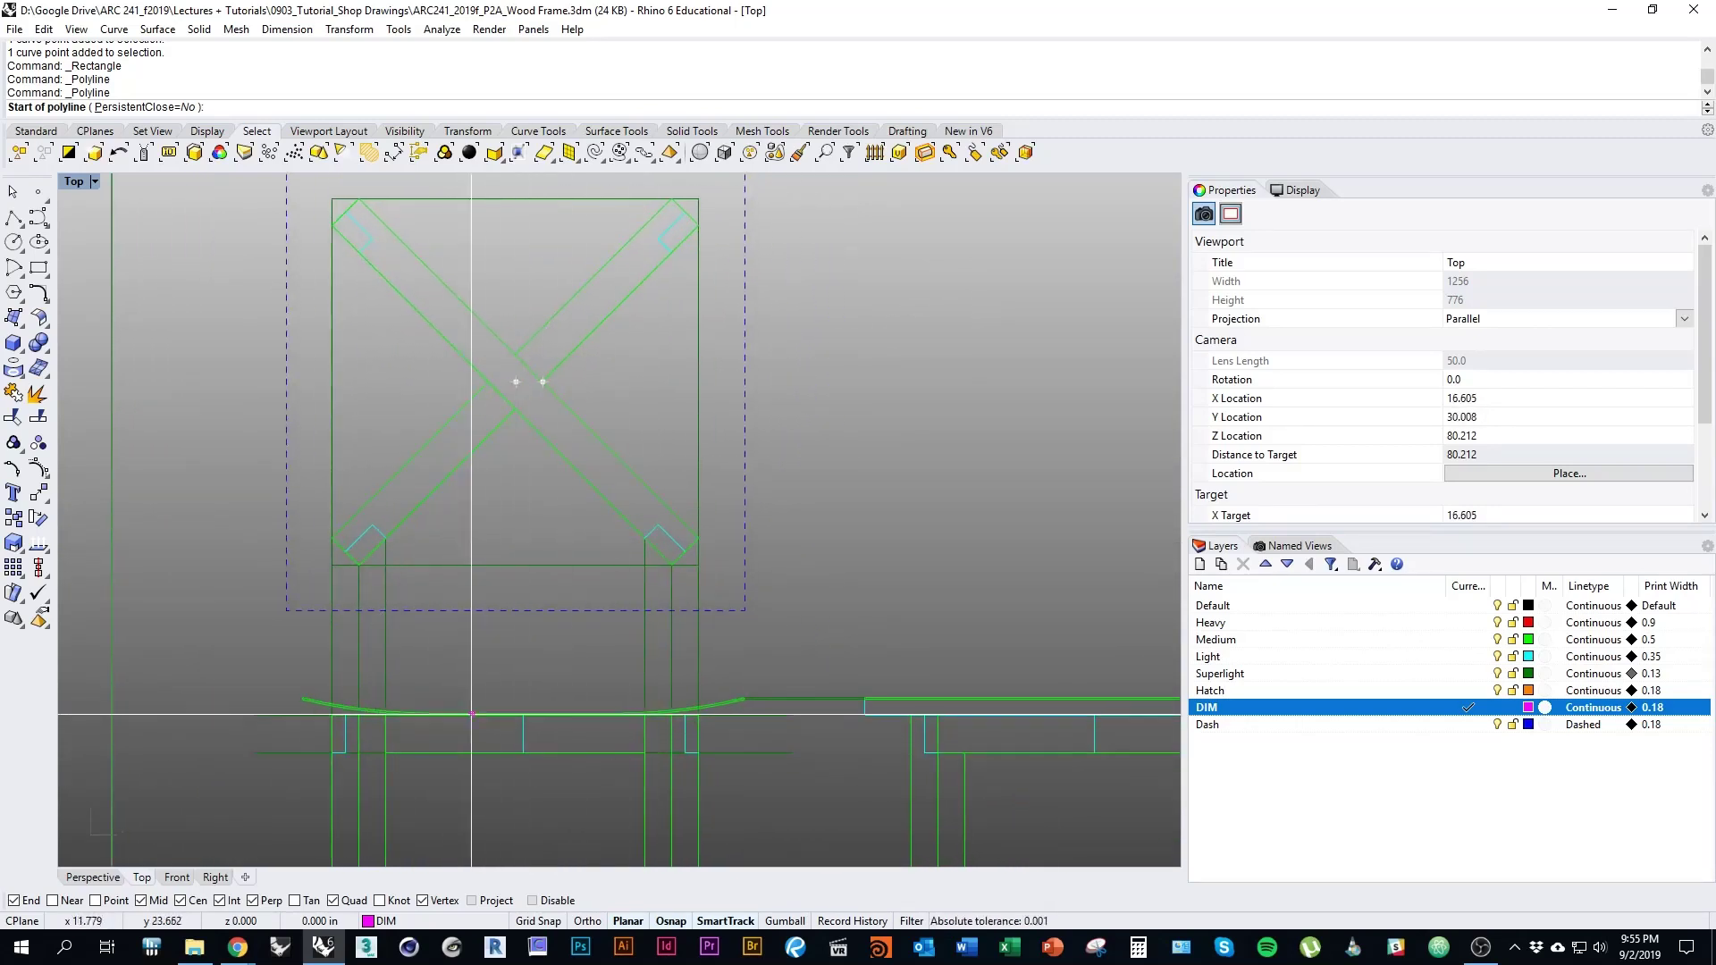
right_click_drag(590, 513, 550, 583)
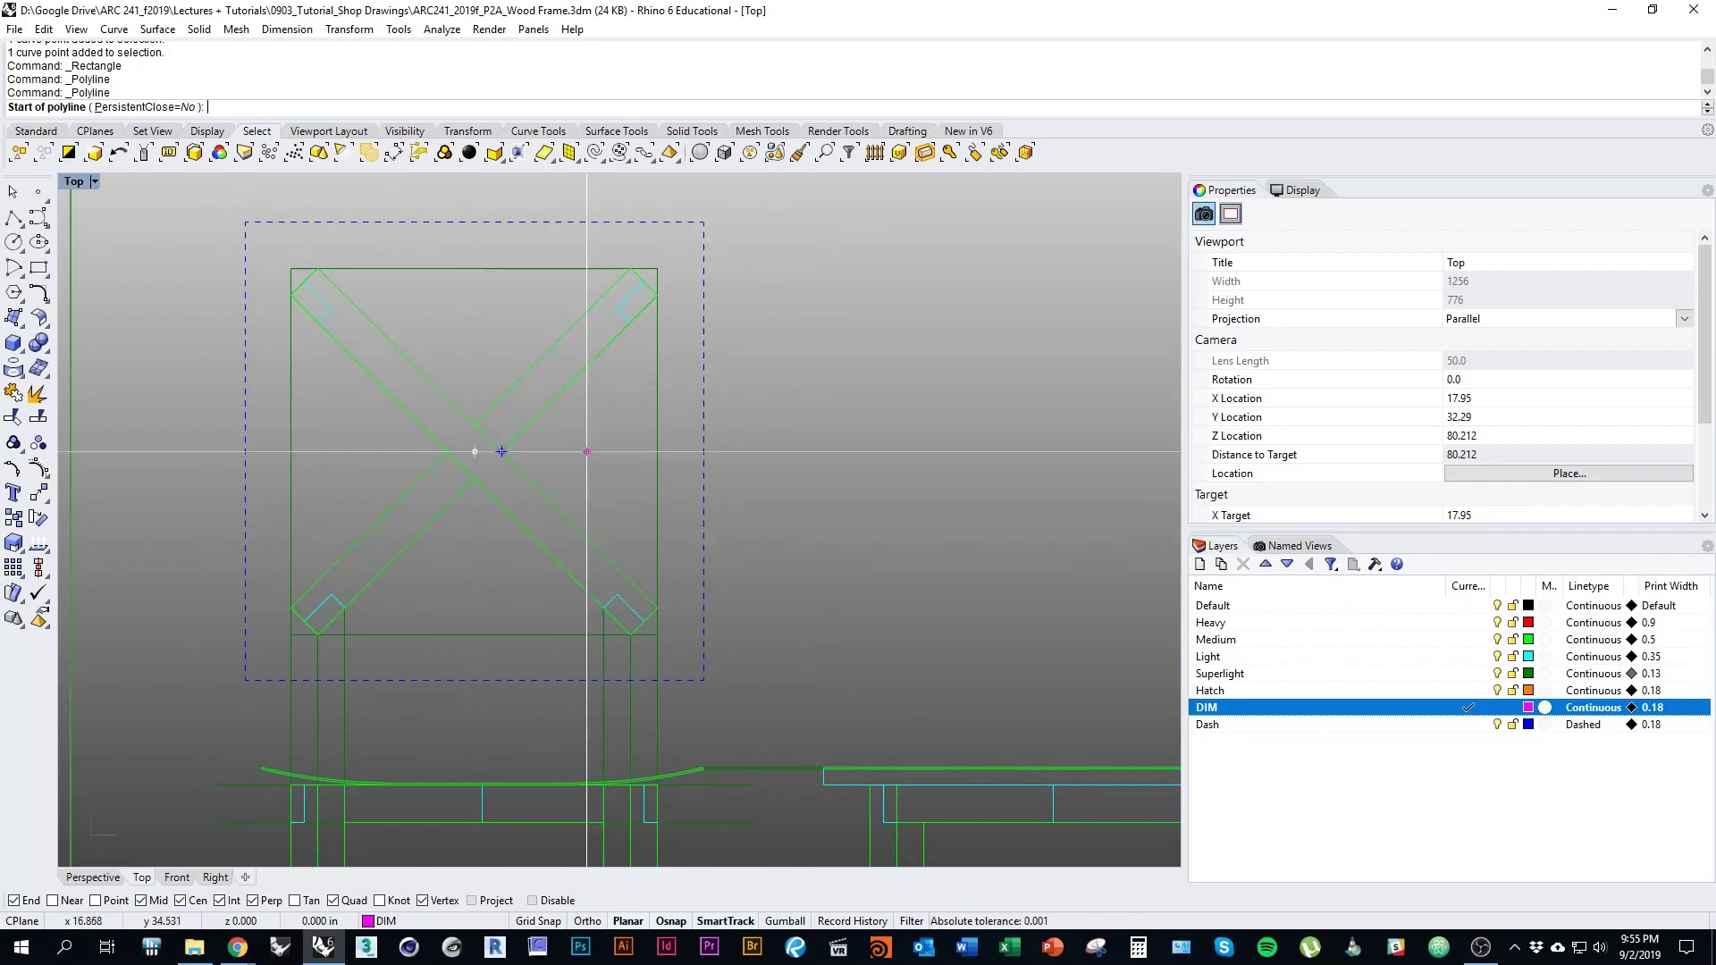
left_click(753, 541)
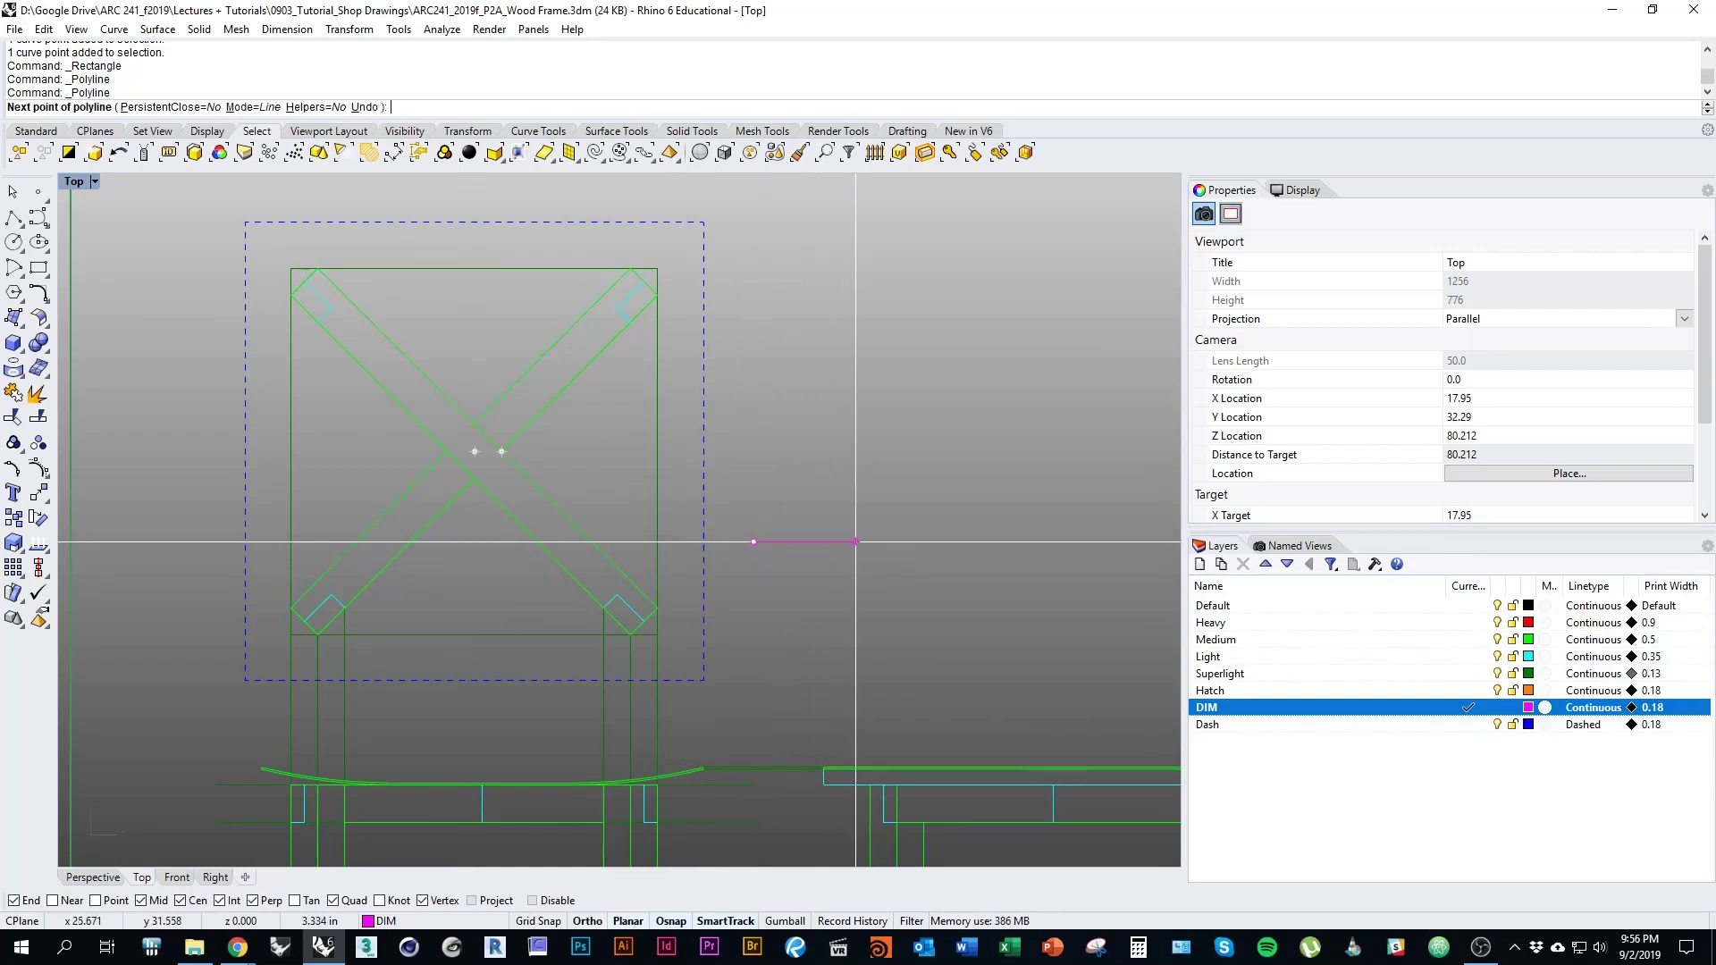
left_click(851, 541)
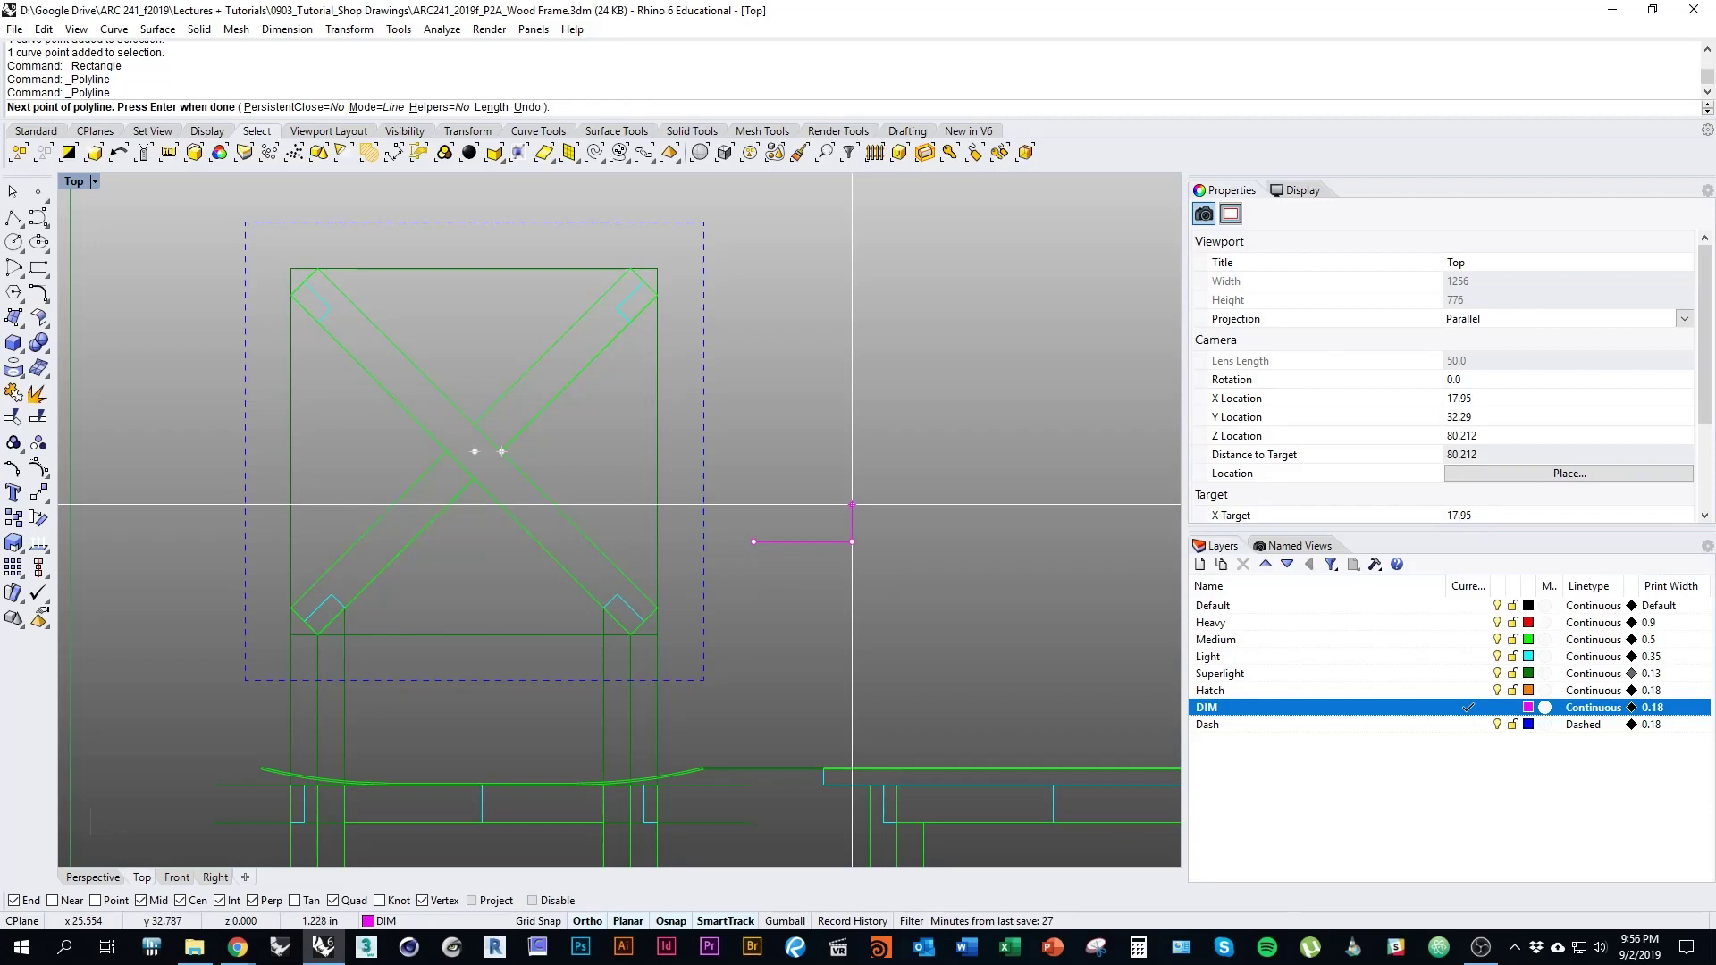
left_click(851, 505)
key("Return")
Mirror a copy of the section mark across the plan's vertical centre line to the opposite side
scroll(803, 556, "down", 2)
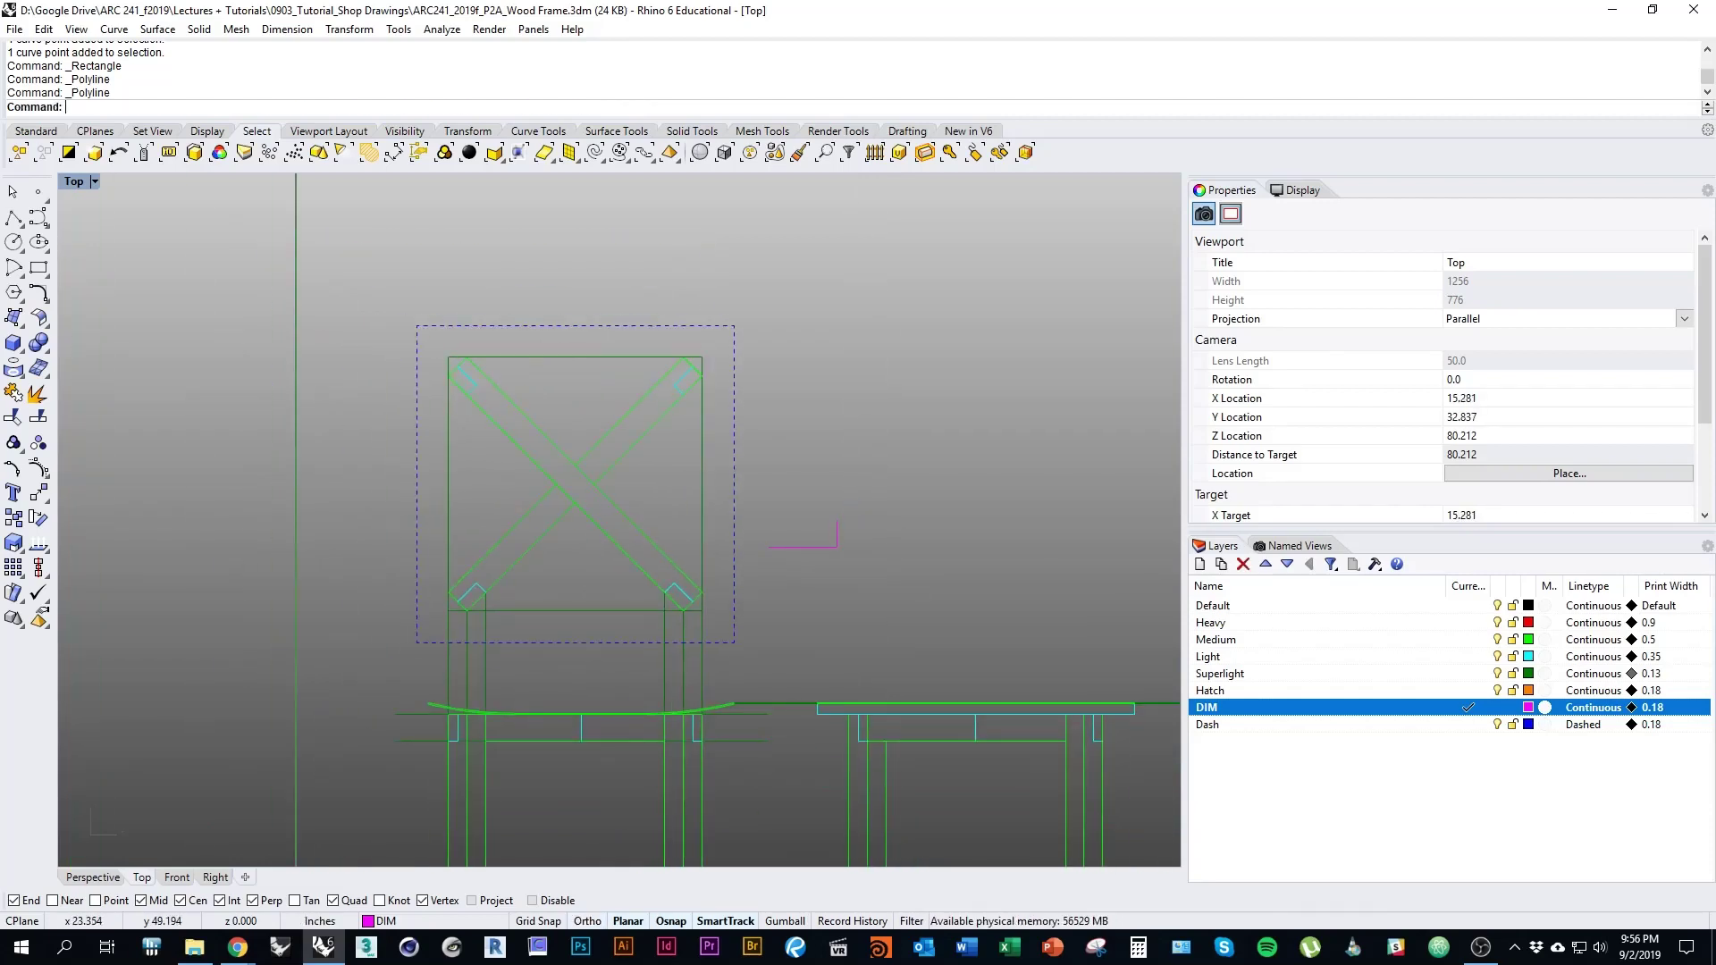
right_click_drag(850, 558, 952, 549)
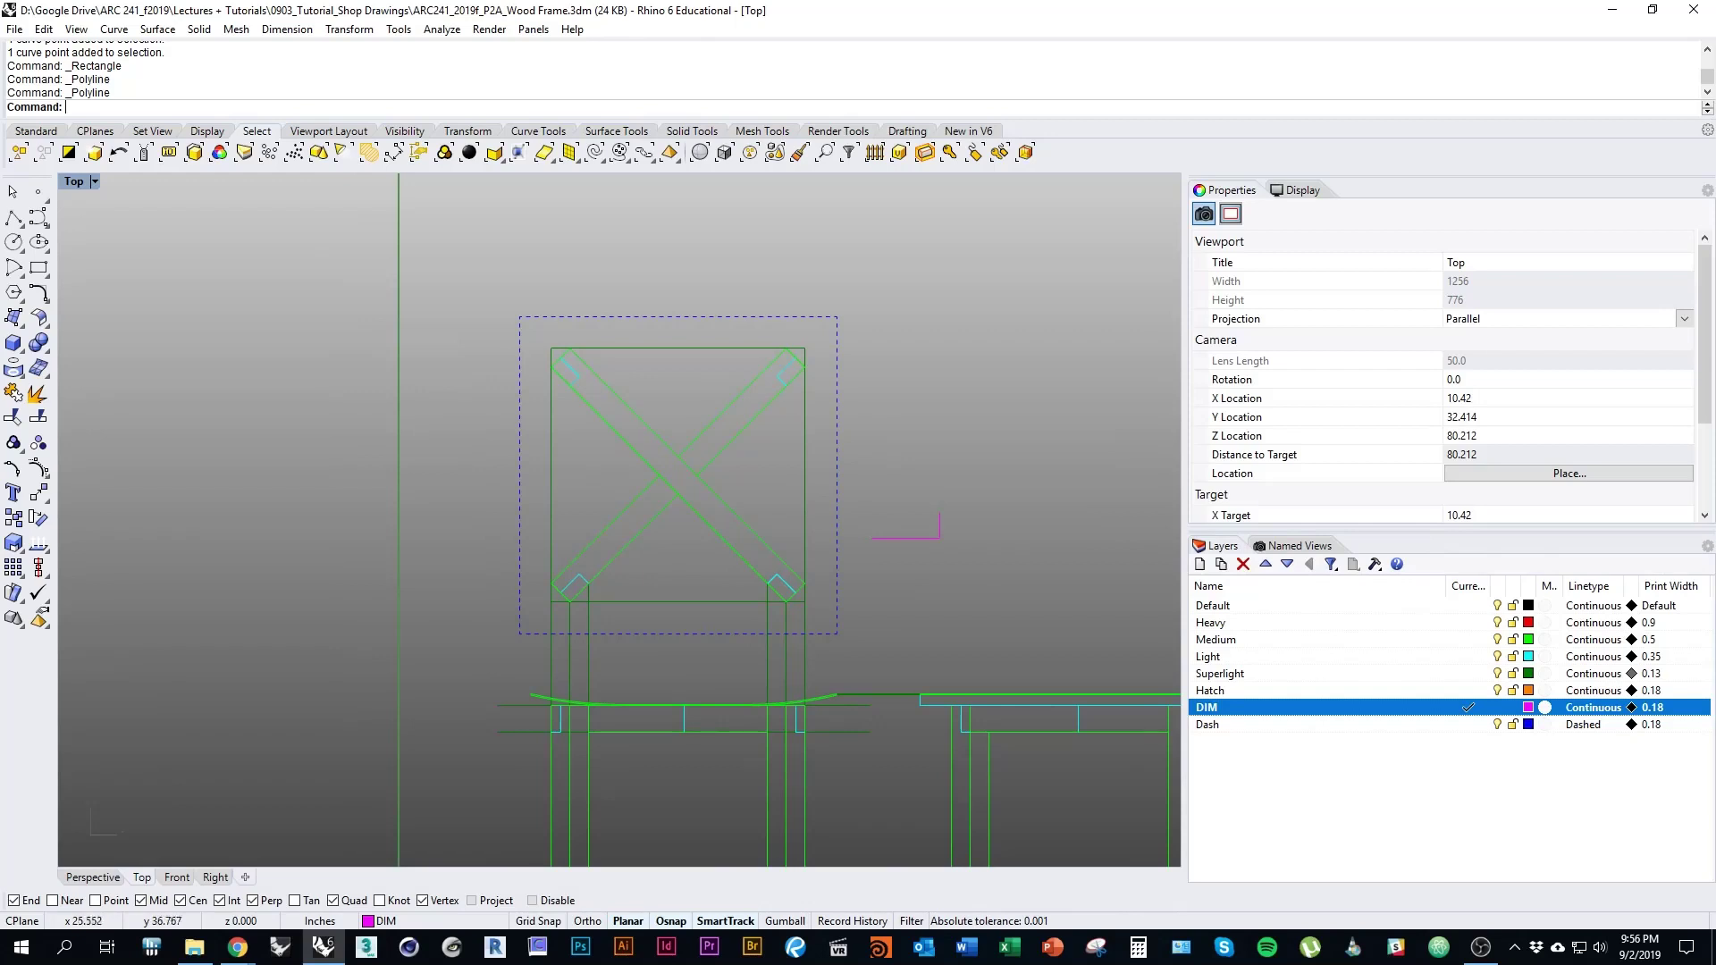
right_click_drag(943, 426, 959, 462)
left_click(955, 561)
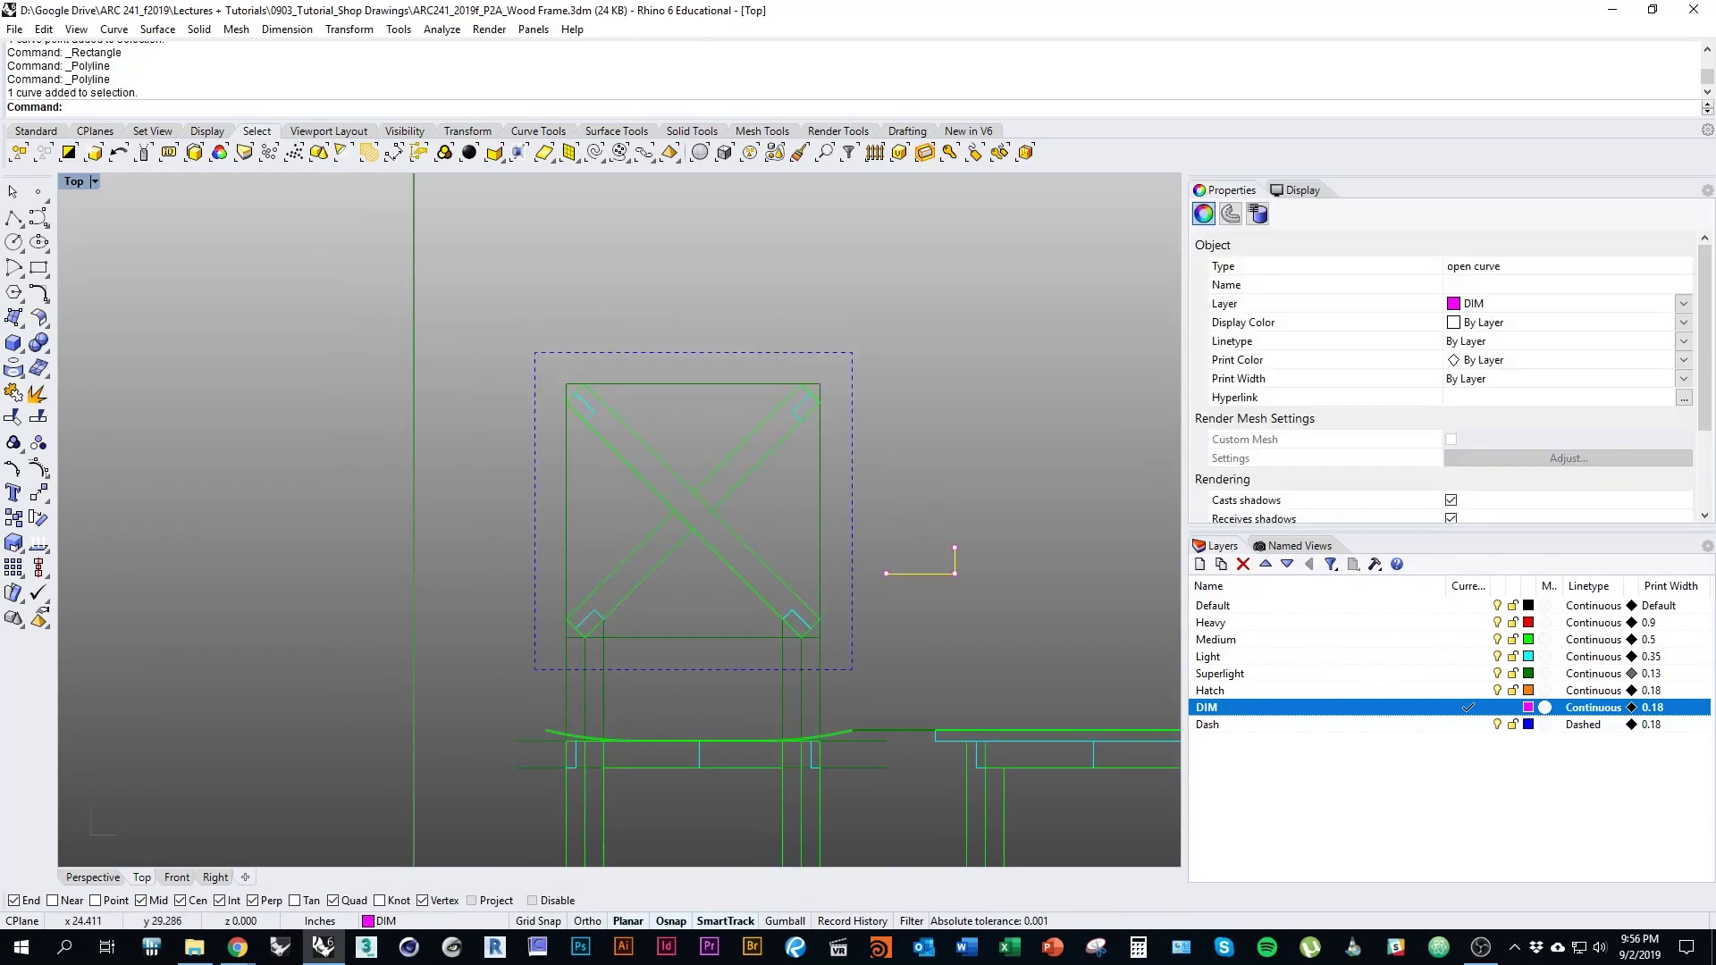
type("Mirror")
key("Return")
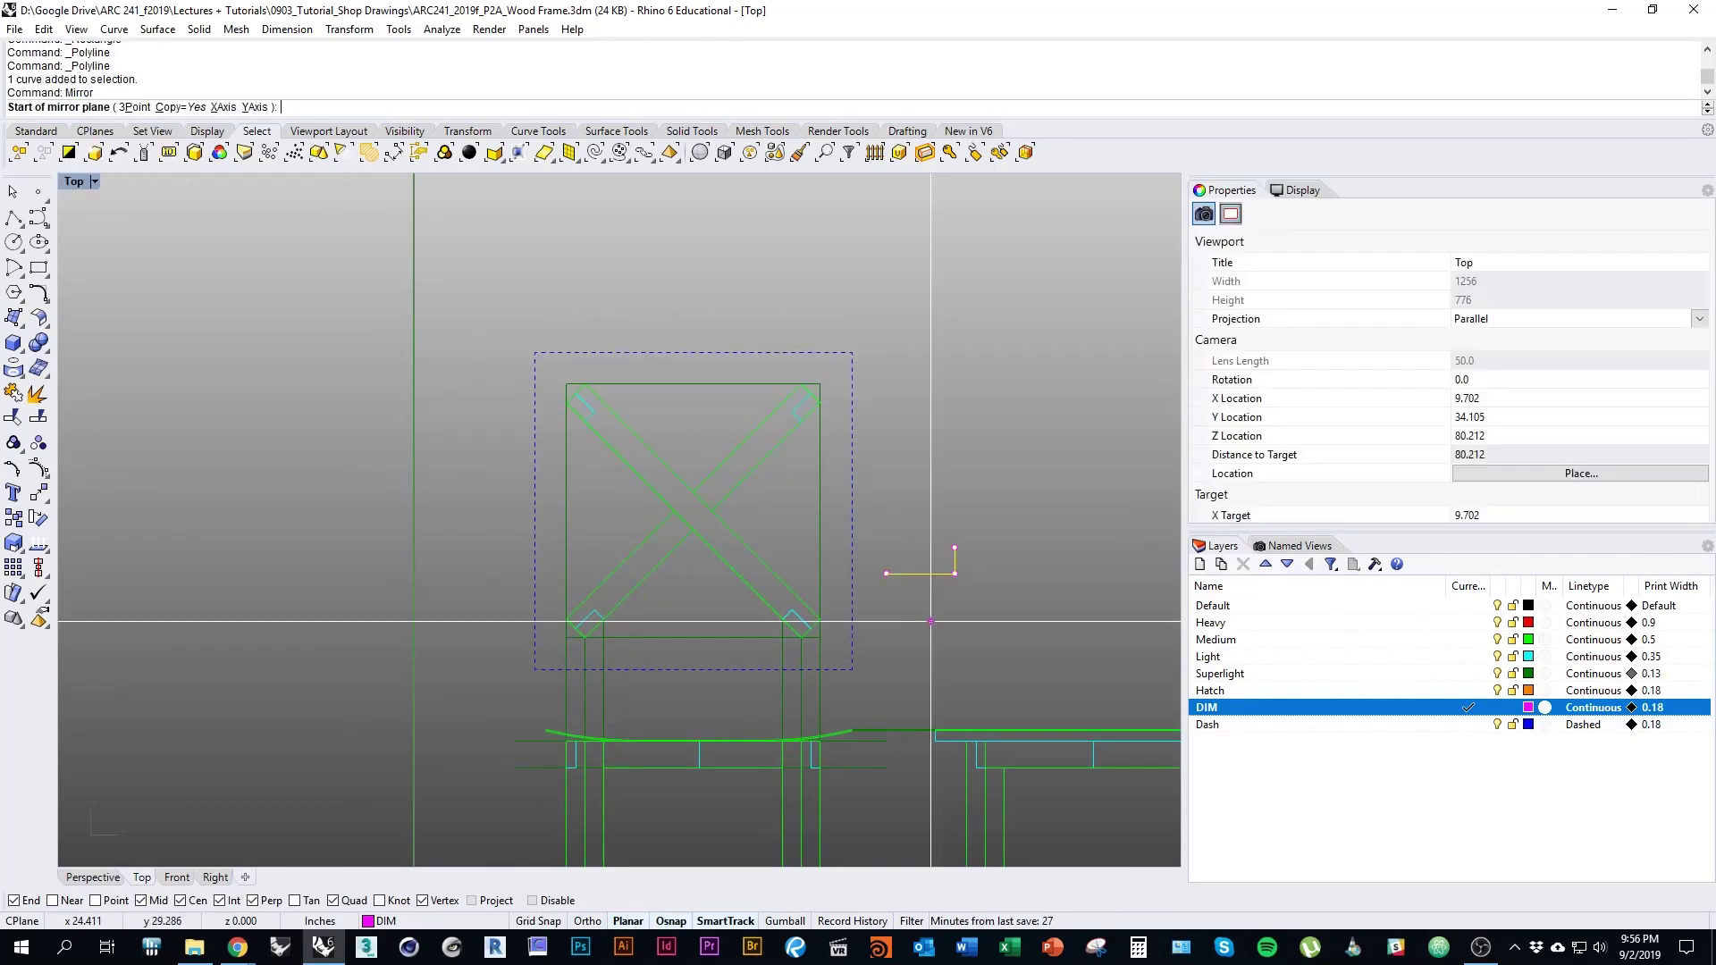
left_click(694, 385)
left_click(692, 320, "shift")
key("Escape")
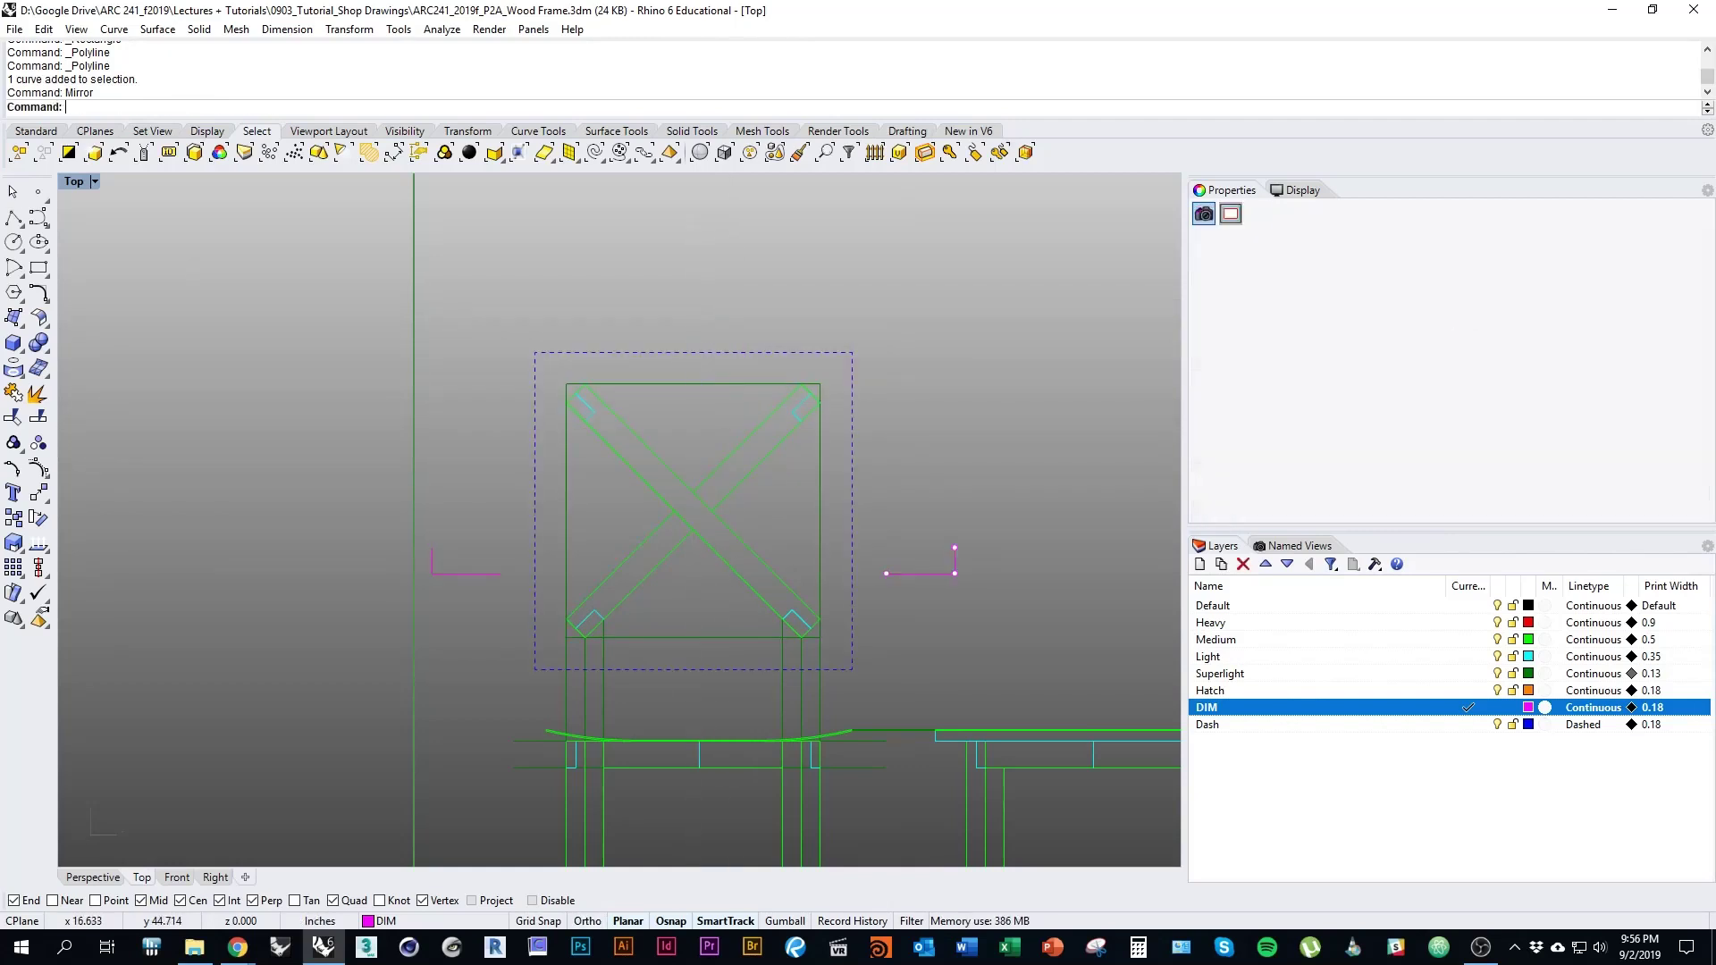
Lock the Superlight layer that holds the guide lines
right_click_drag(761, 424, 751, 328)
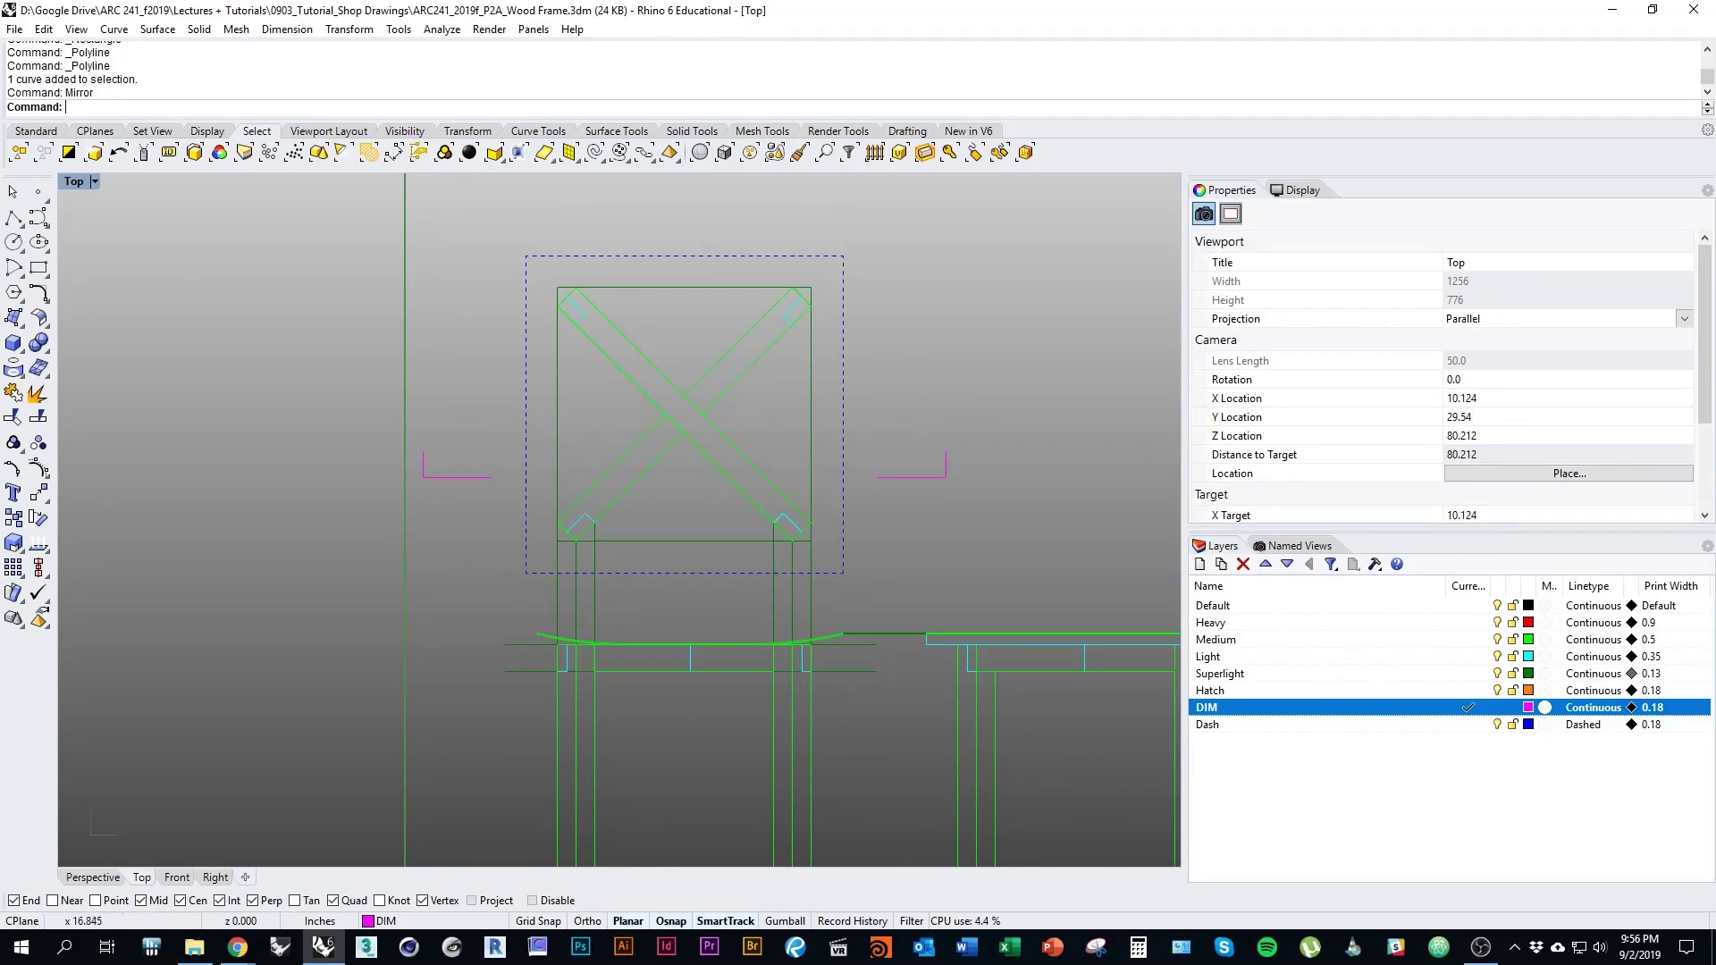
right_click_drag(899, 537, 740, 581)
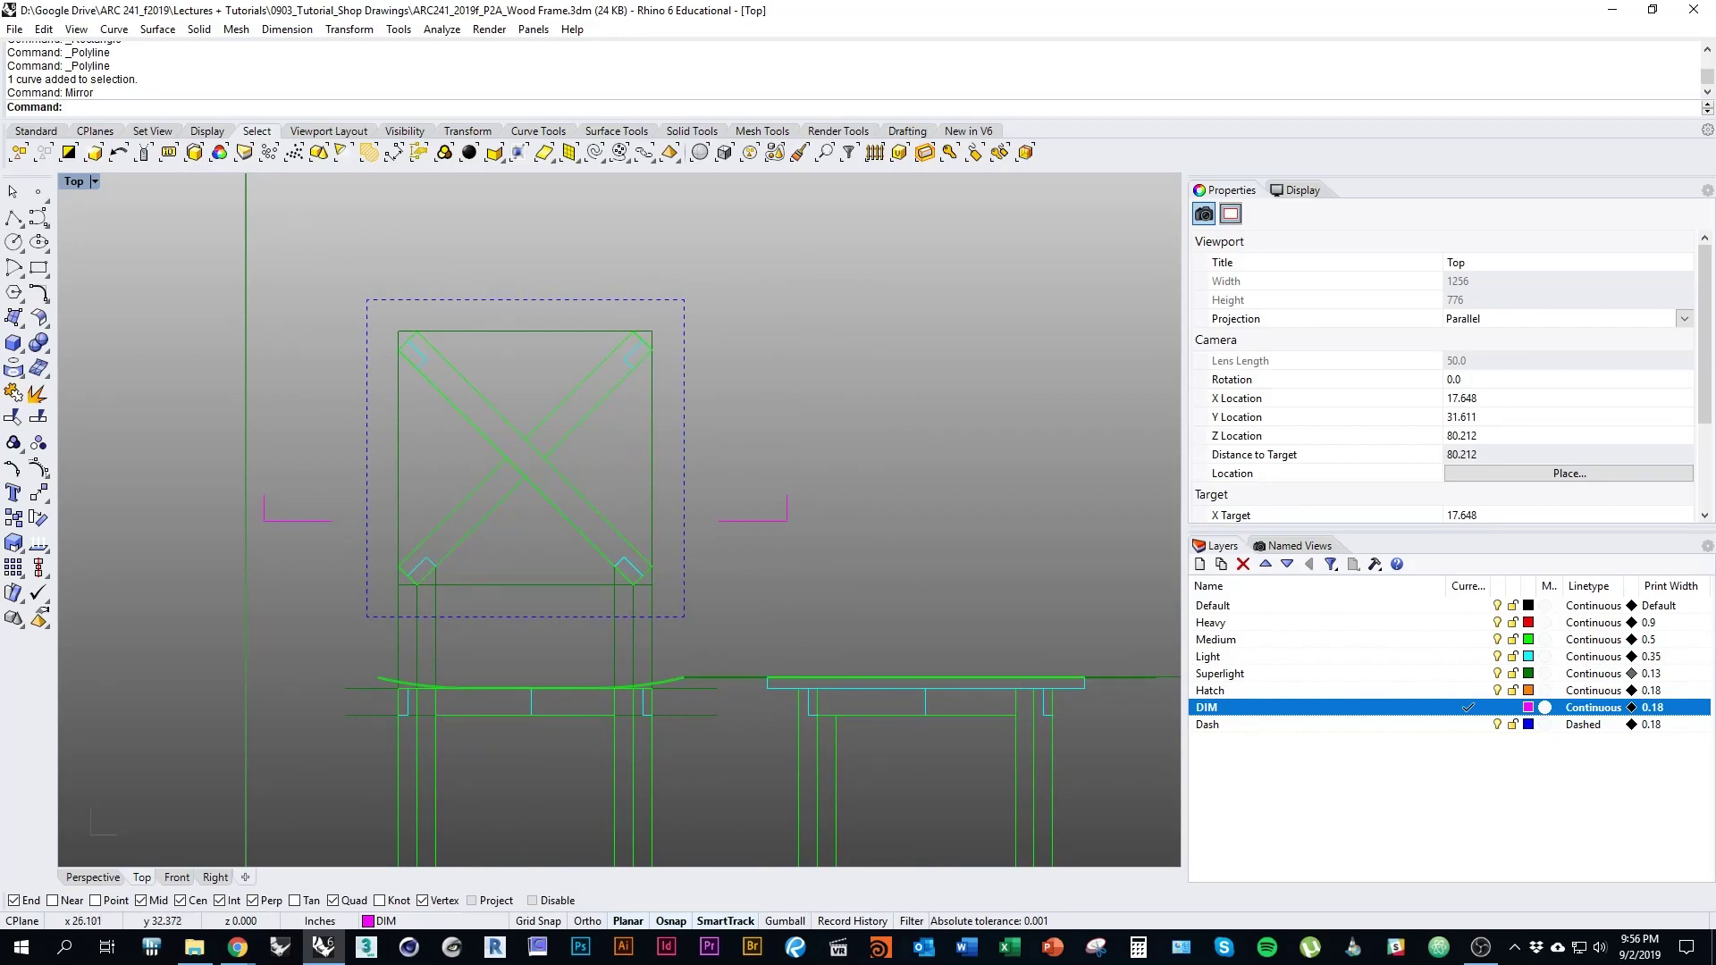
mouse_move(457, 778)
right_mouse_down()
mouse_move(554, 662)
mouse_move(552, 638)
right_mouse_up()
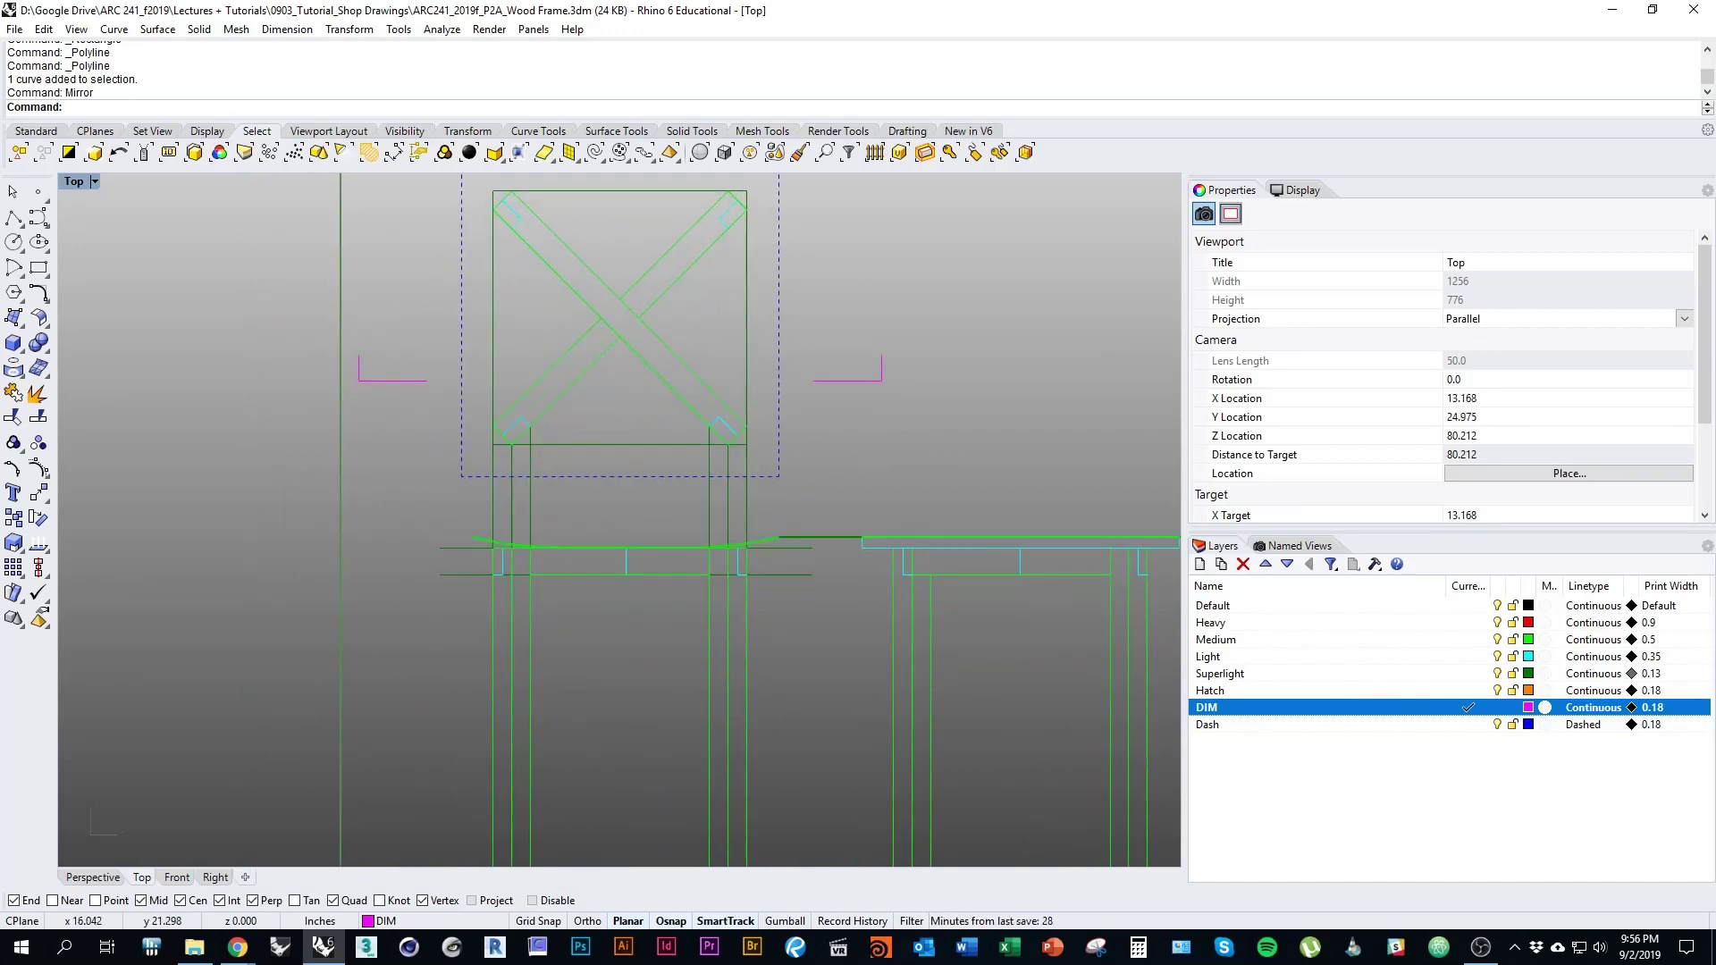
right_click_drag(681, 633, 529, 507)
scroll(485, 516, "down", 2)
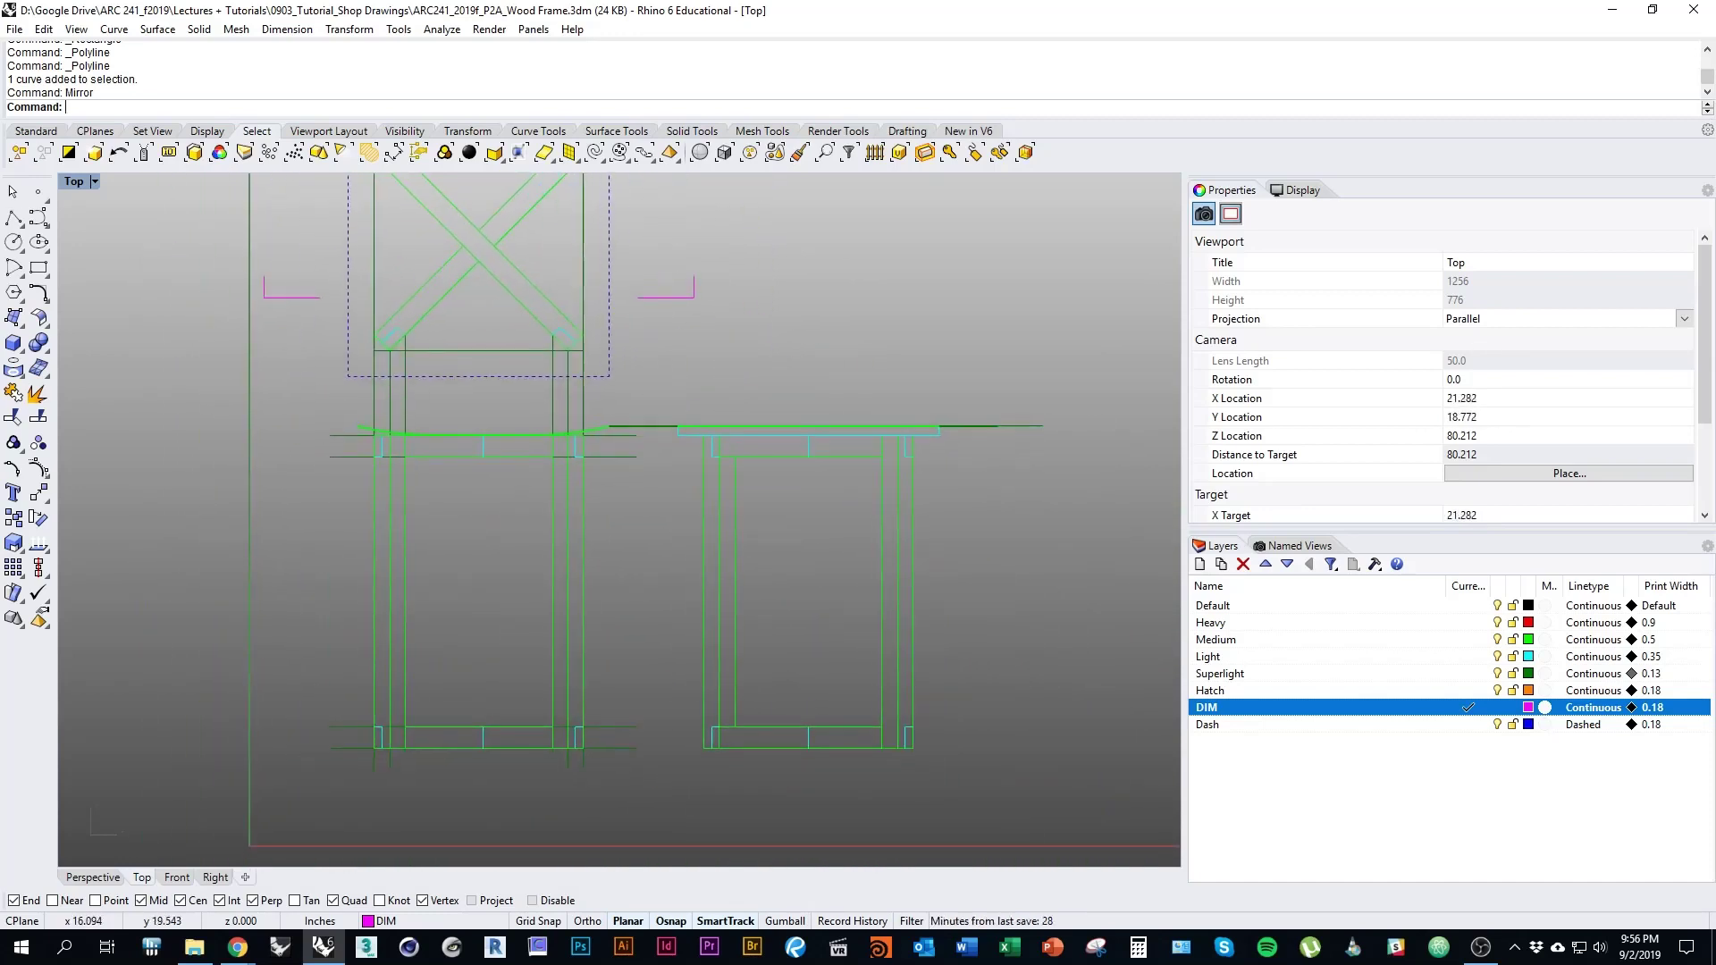
scroll(529, 507, "down", 2)
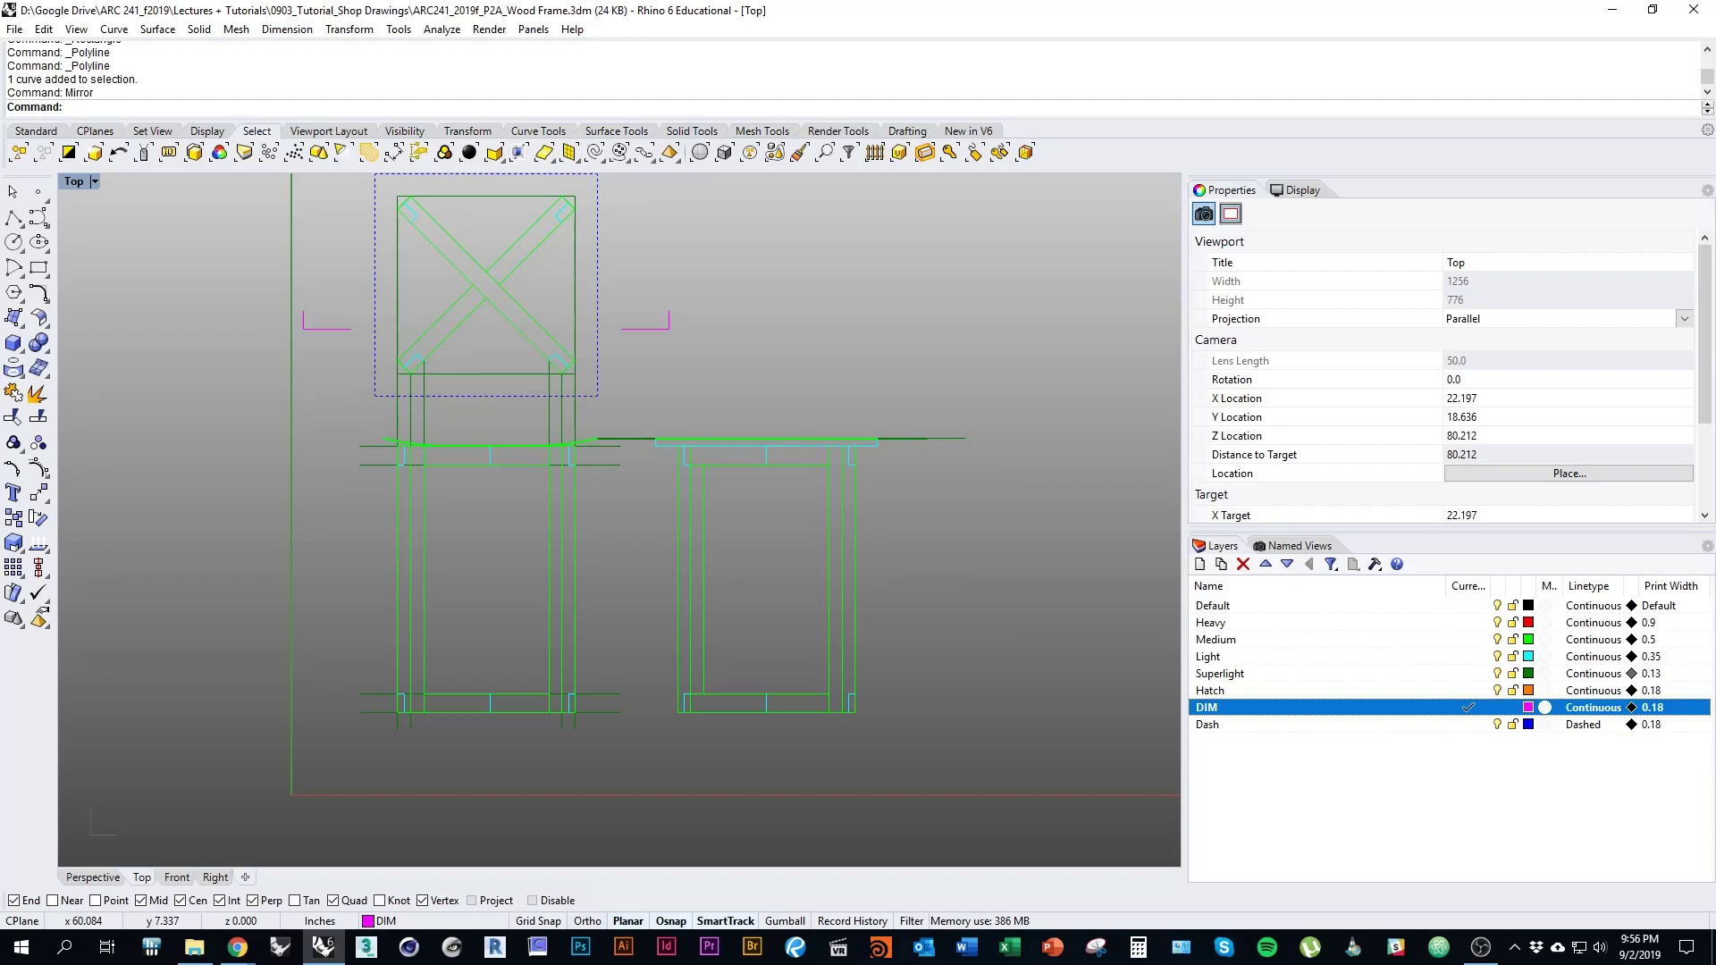
left_click(1511, 674)
Move both elevations about 18.9 inches horizontally to the right, keeping their base aligned, and leave the superlight guides in place
left_click_drag(336, 408, 1028, 783)
type("M")
key("Return")
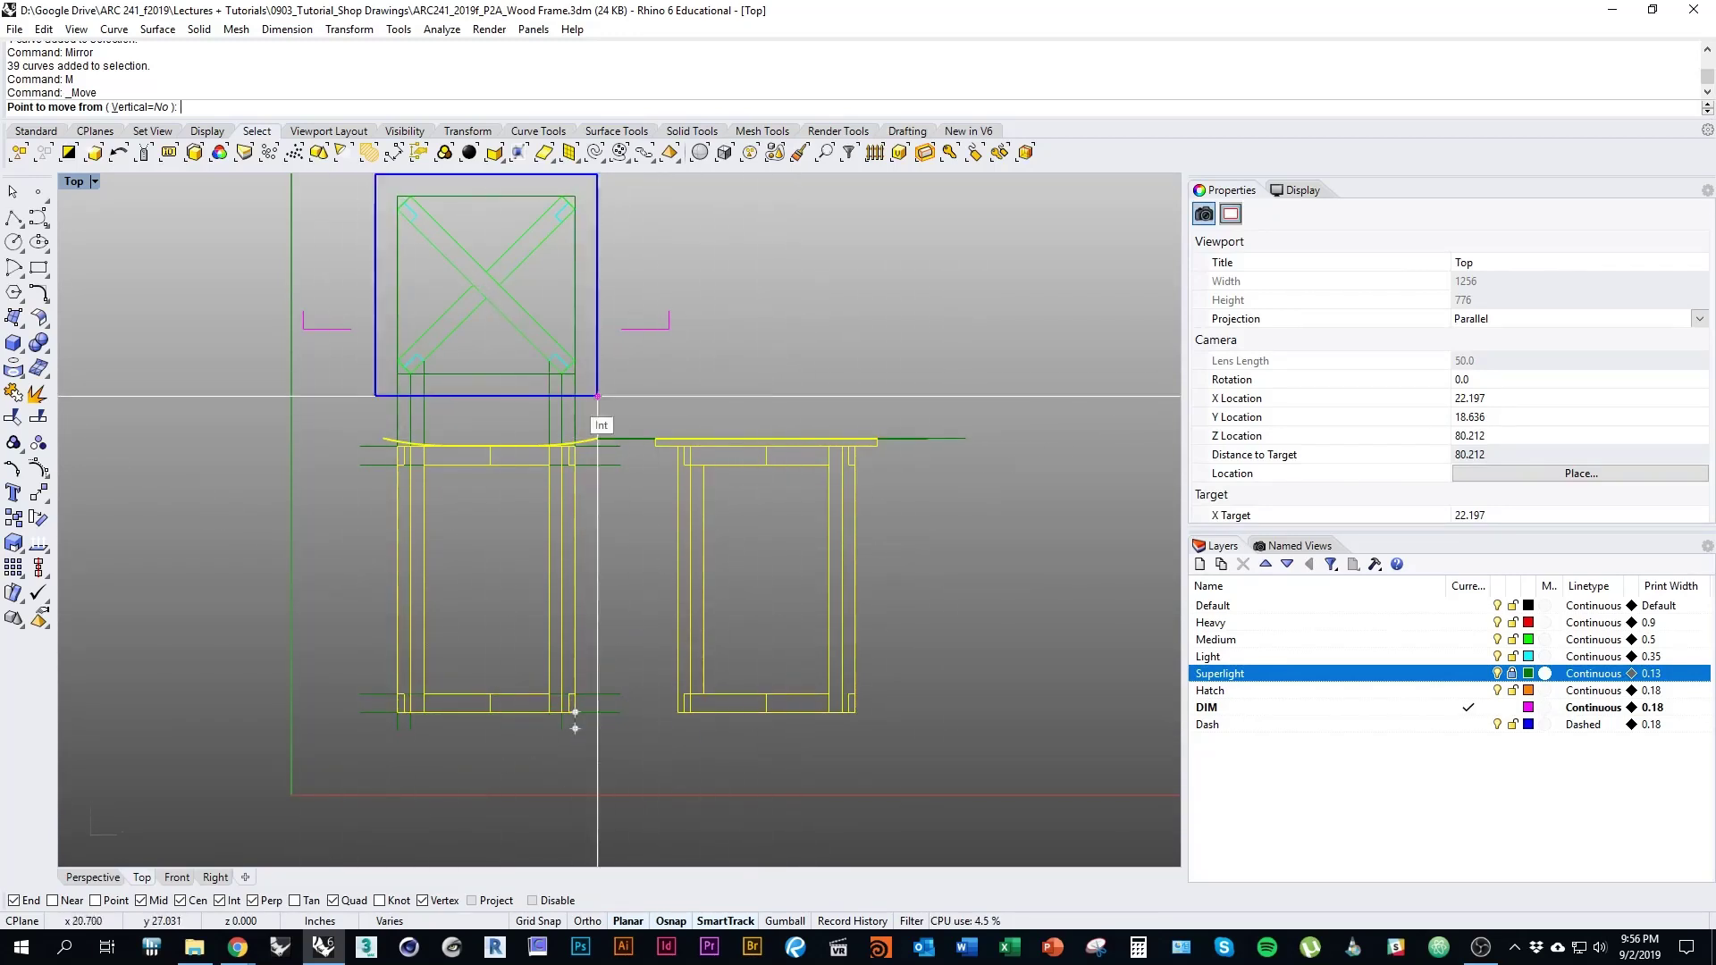
right_click_drag(548, 538, 572, 581)
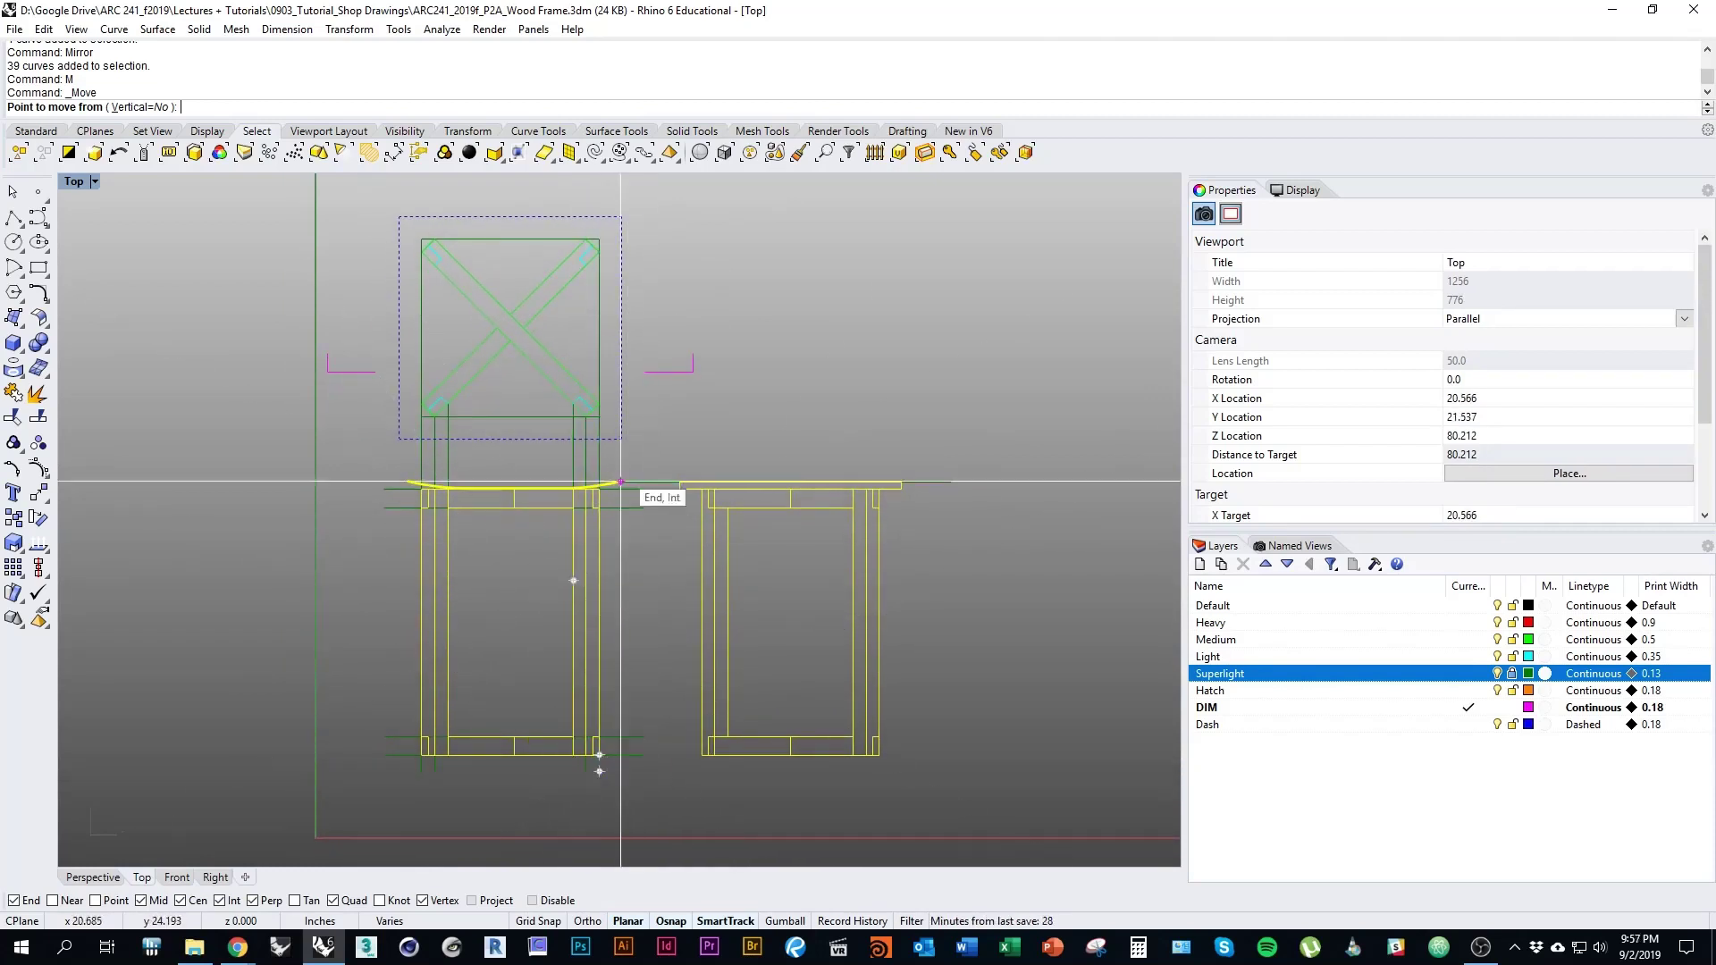
scroll(589, 773, "up", 5)
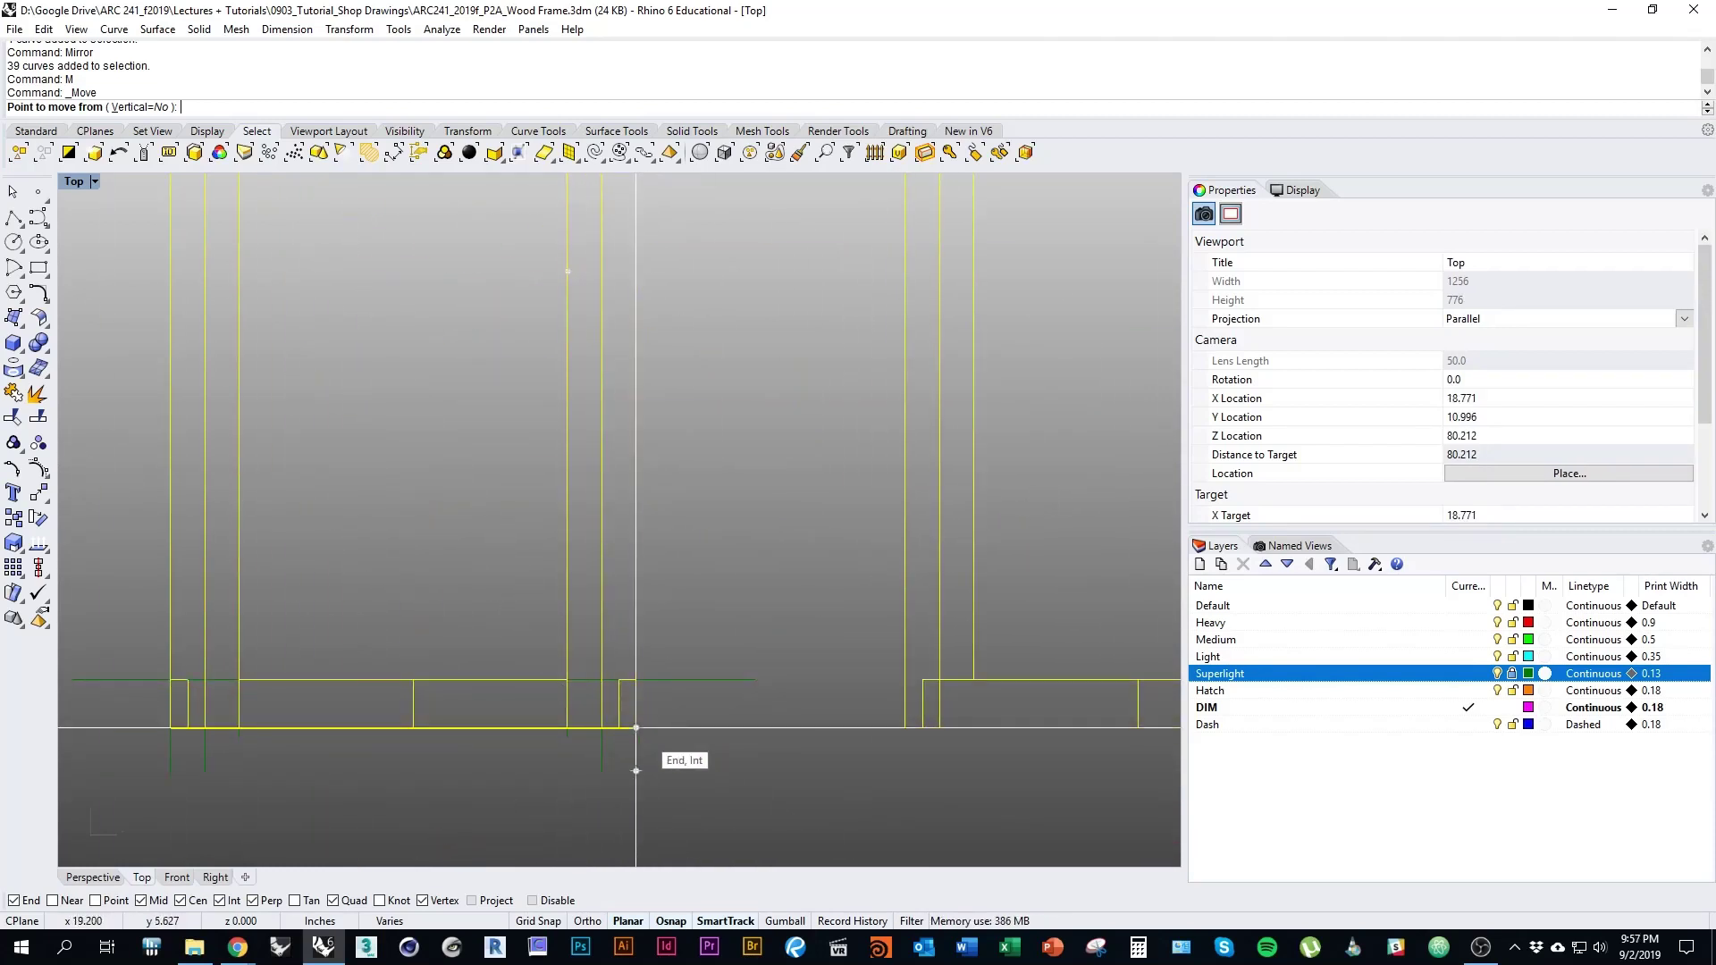
left_click(635, 728)
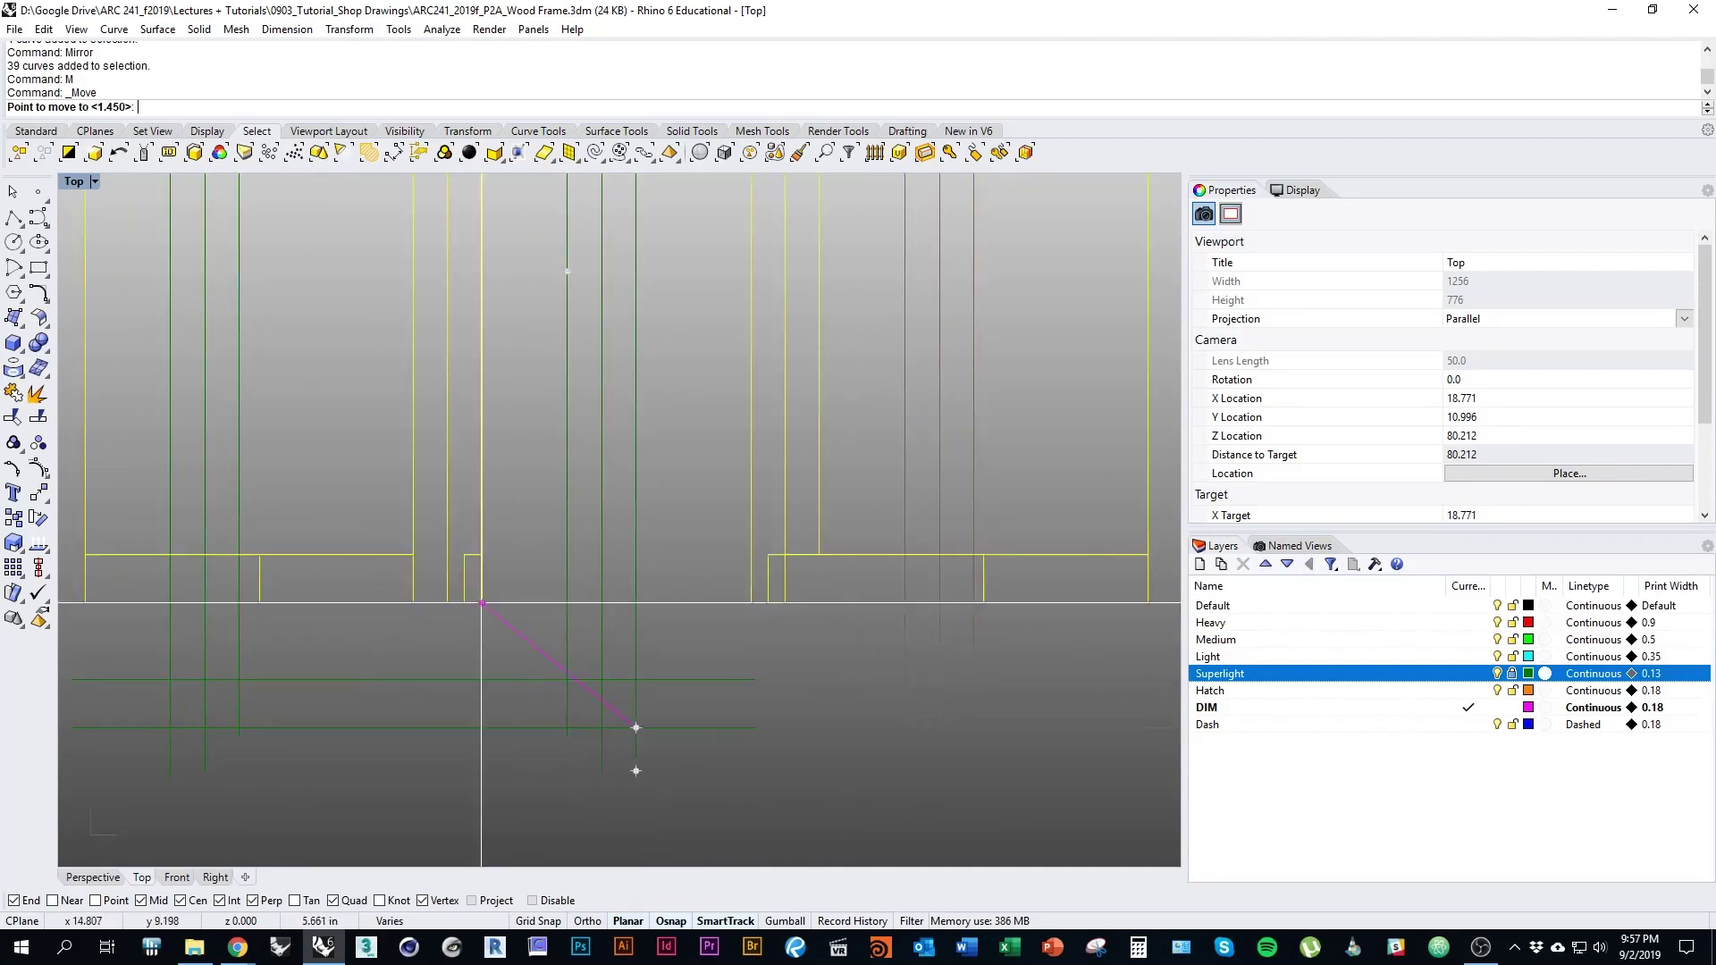
scroll(340, 563, "down", 3)
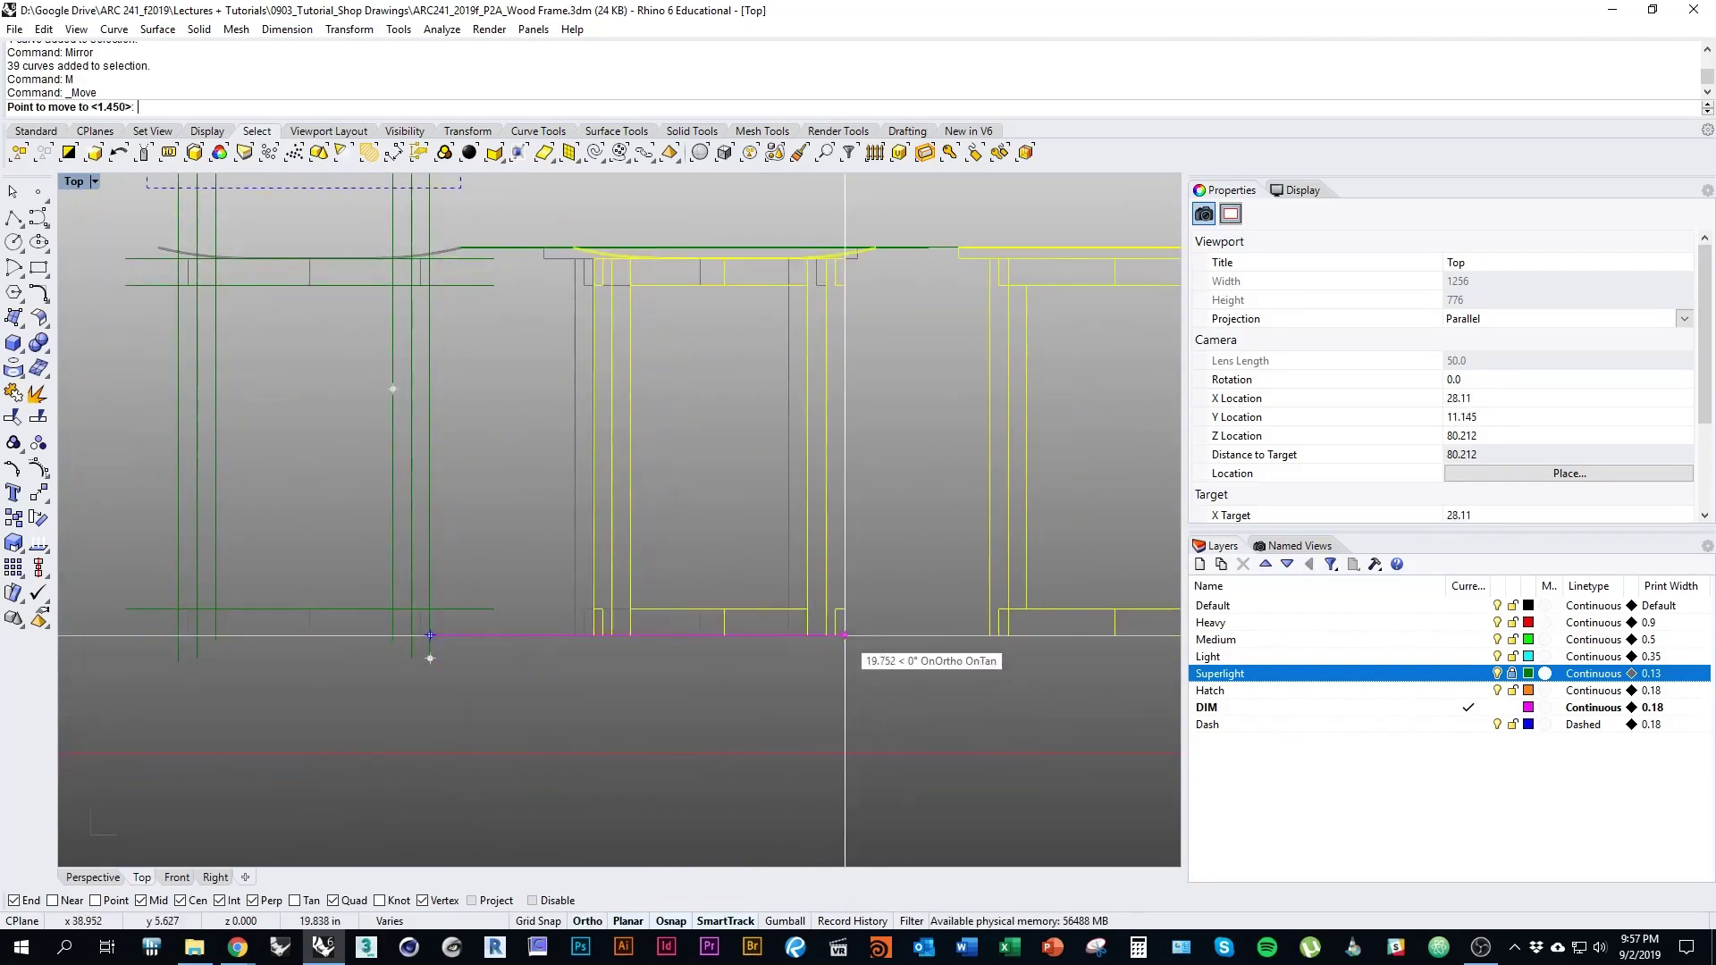
right_click_drag(825, 636, 783, 719, "shift")
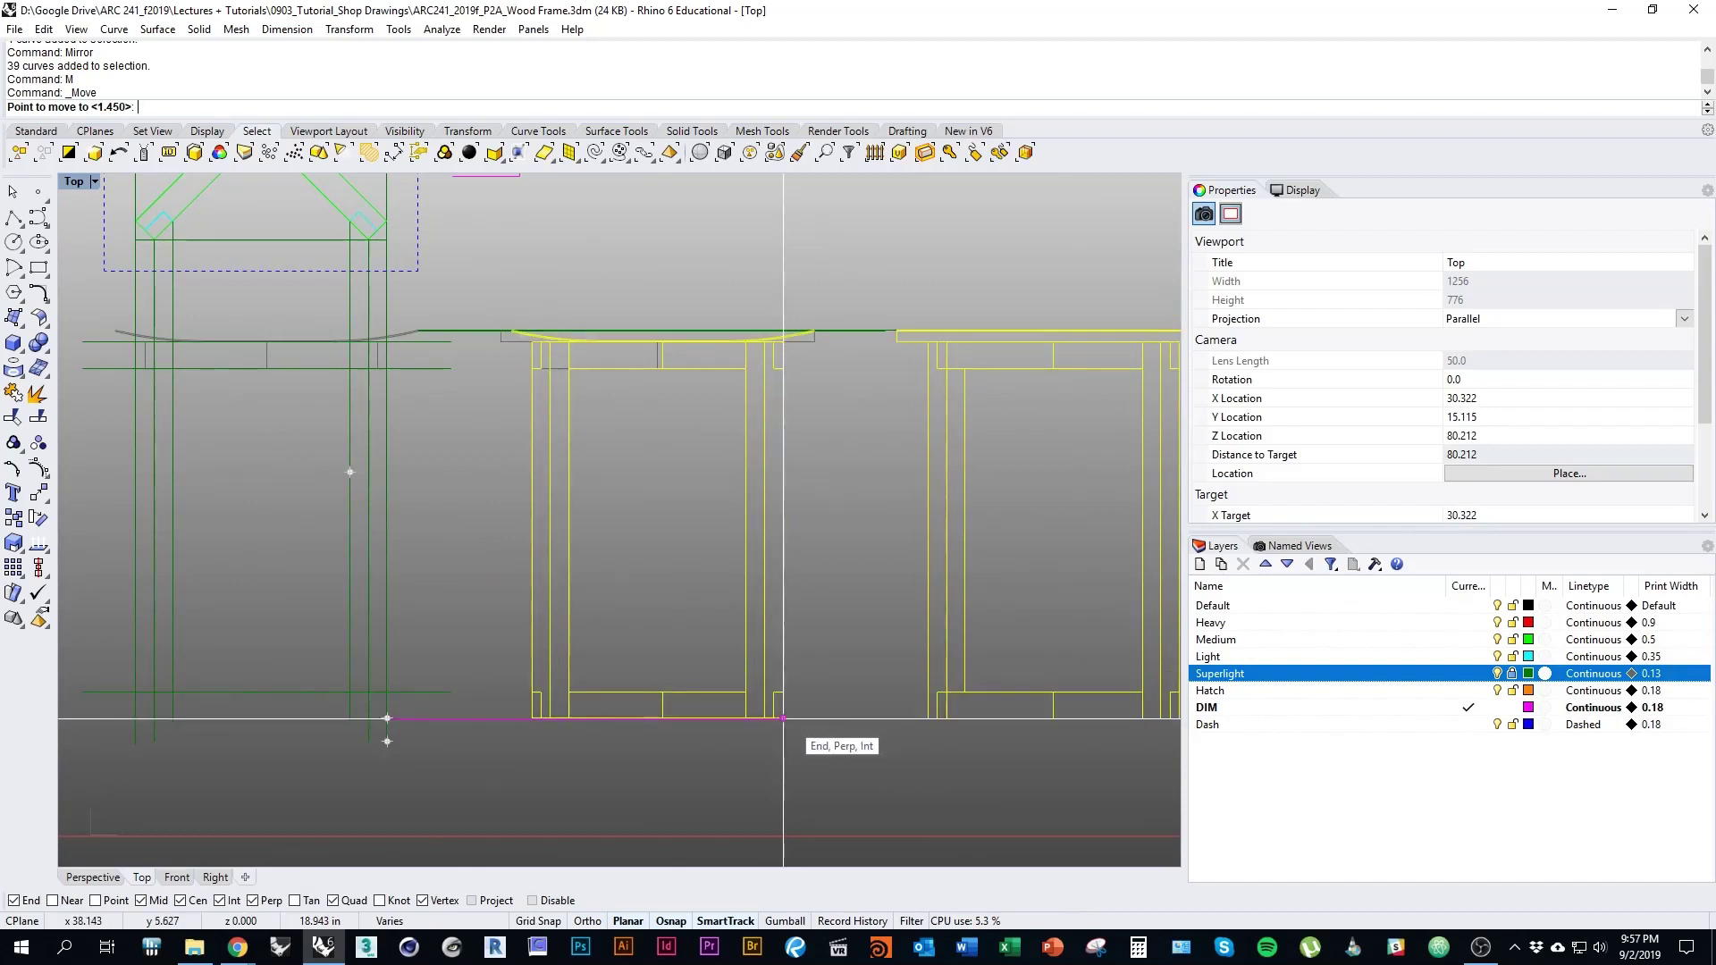
left_click(783, 718)
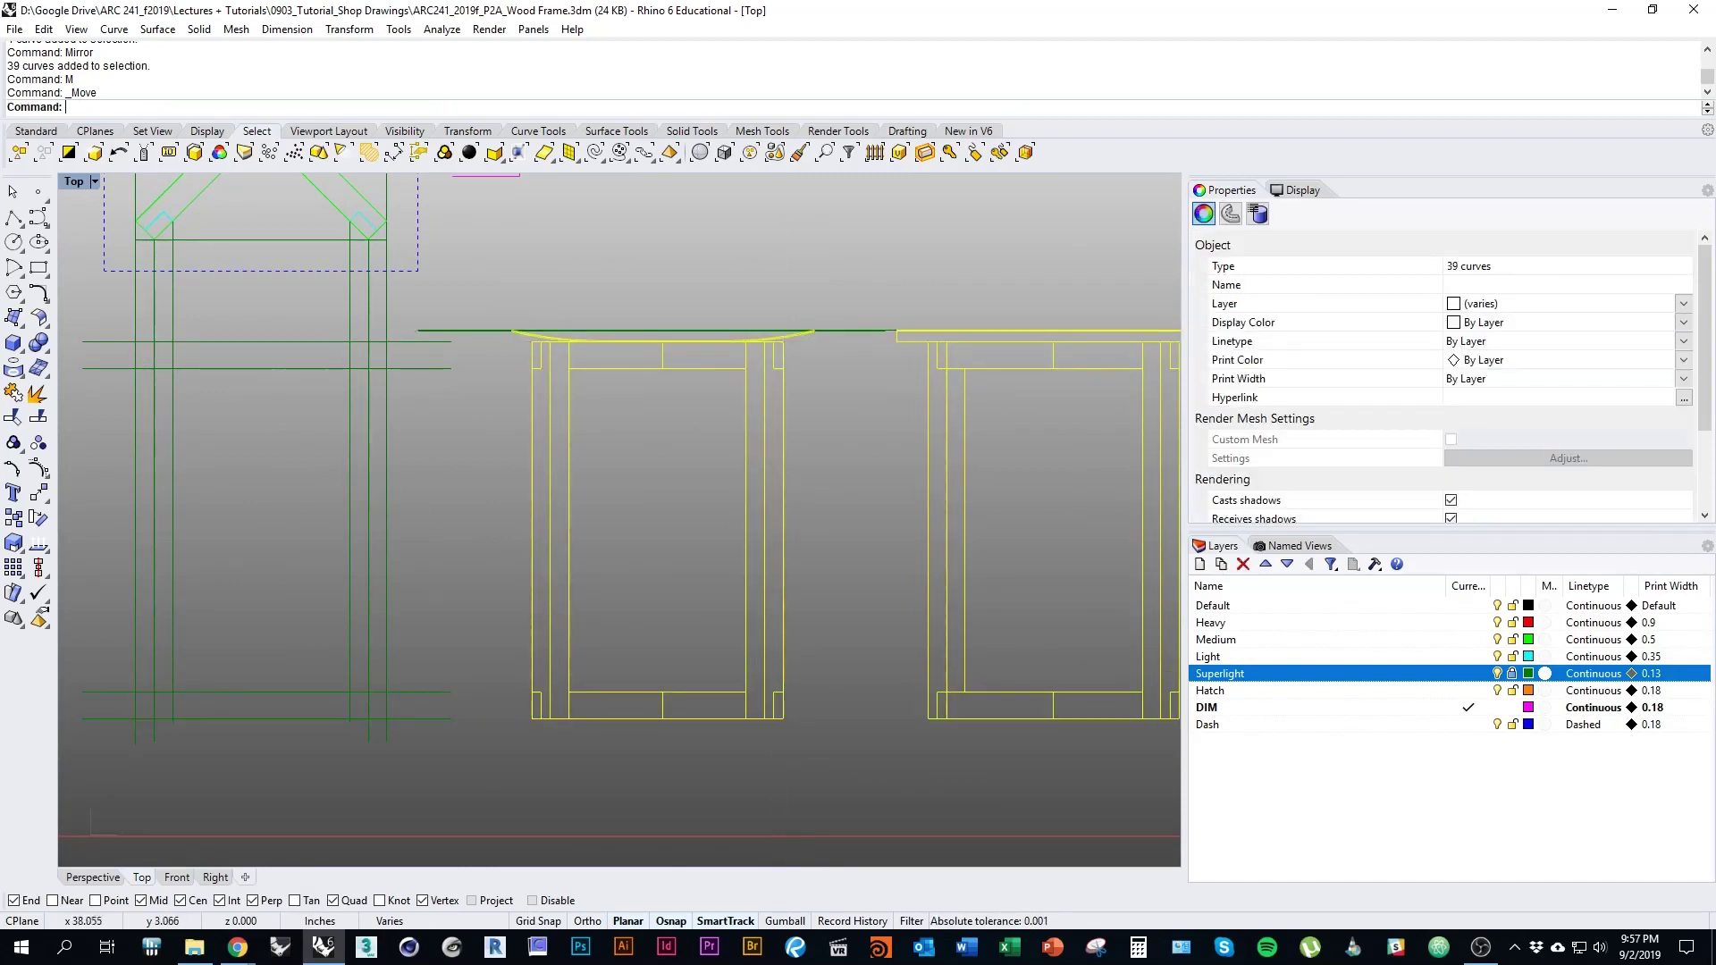
scroll(783, 718, "down", 5)
right_click_drag(783, 719, 876, 704)
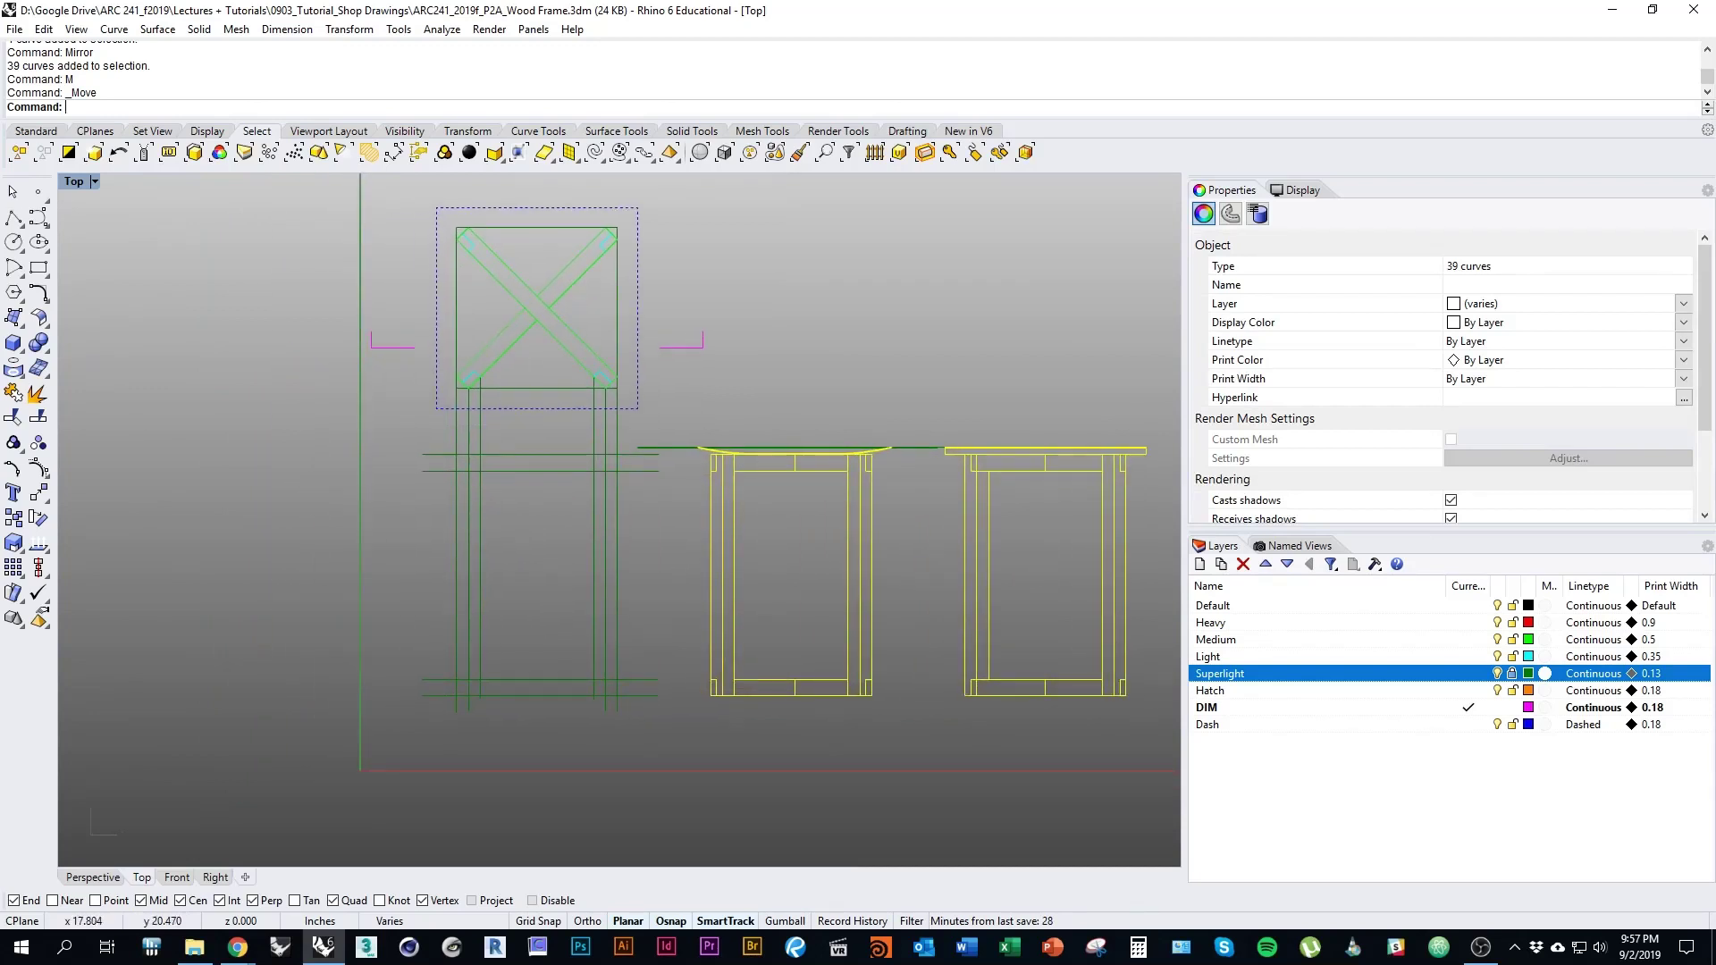
right_click_drag(599, 496, 649, 504)
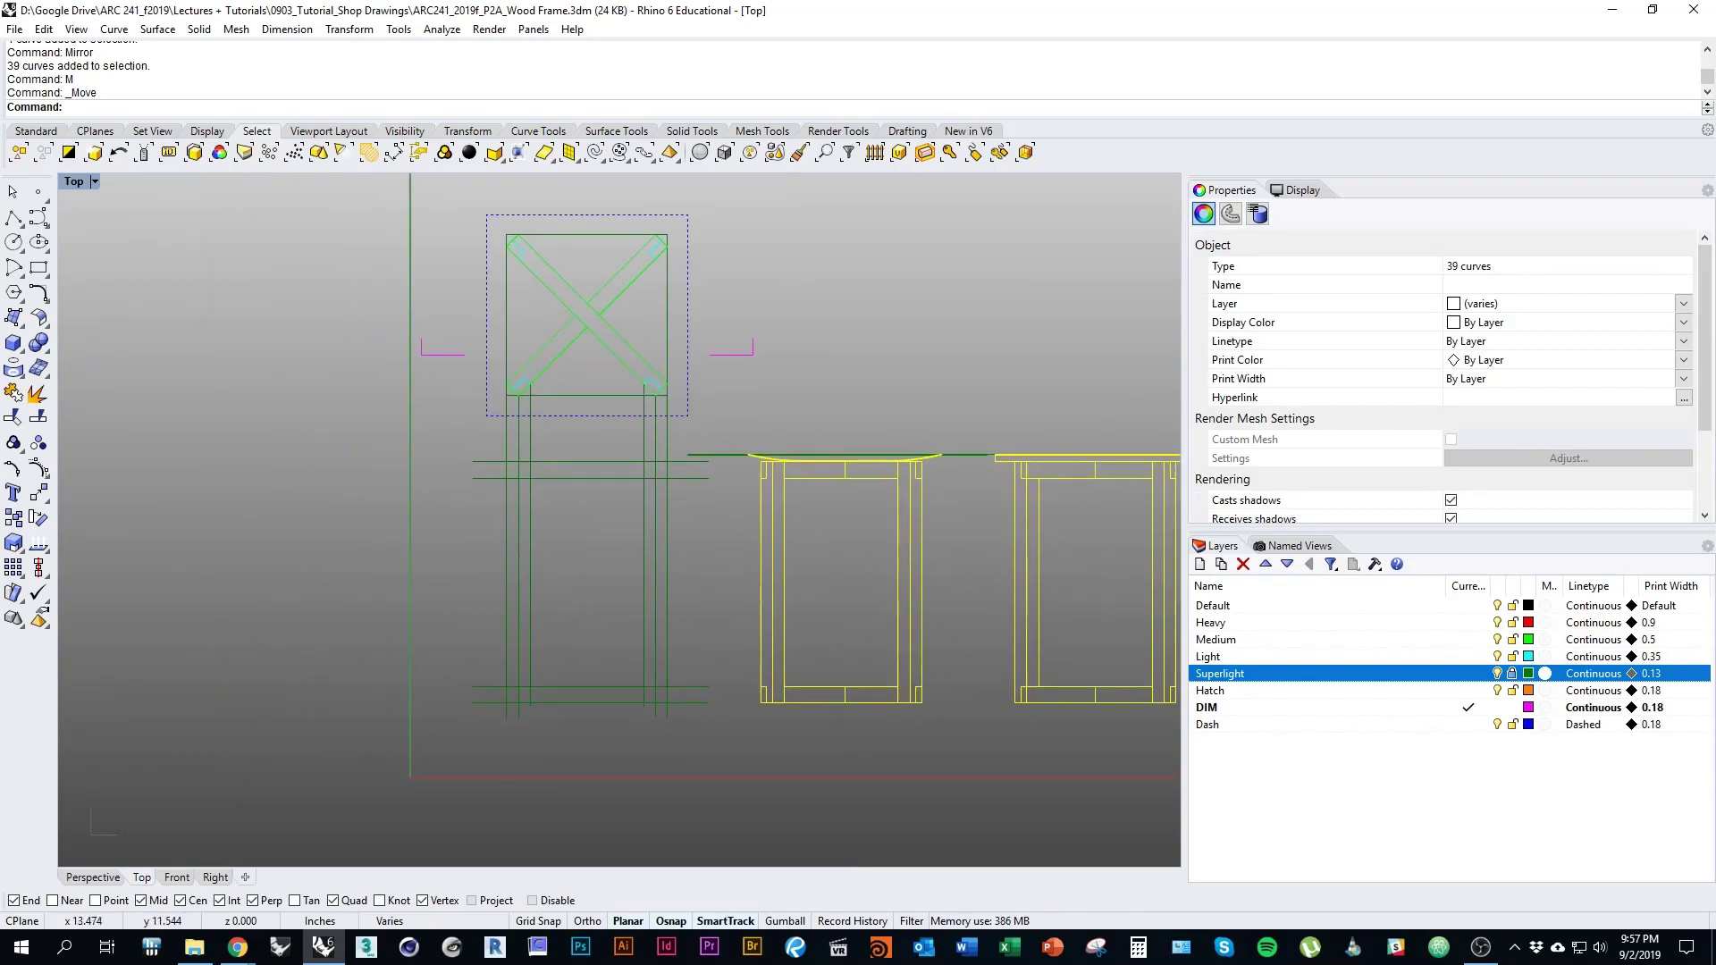
right_click_drag(627, 592, 663, 570)
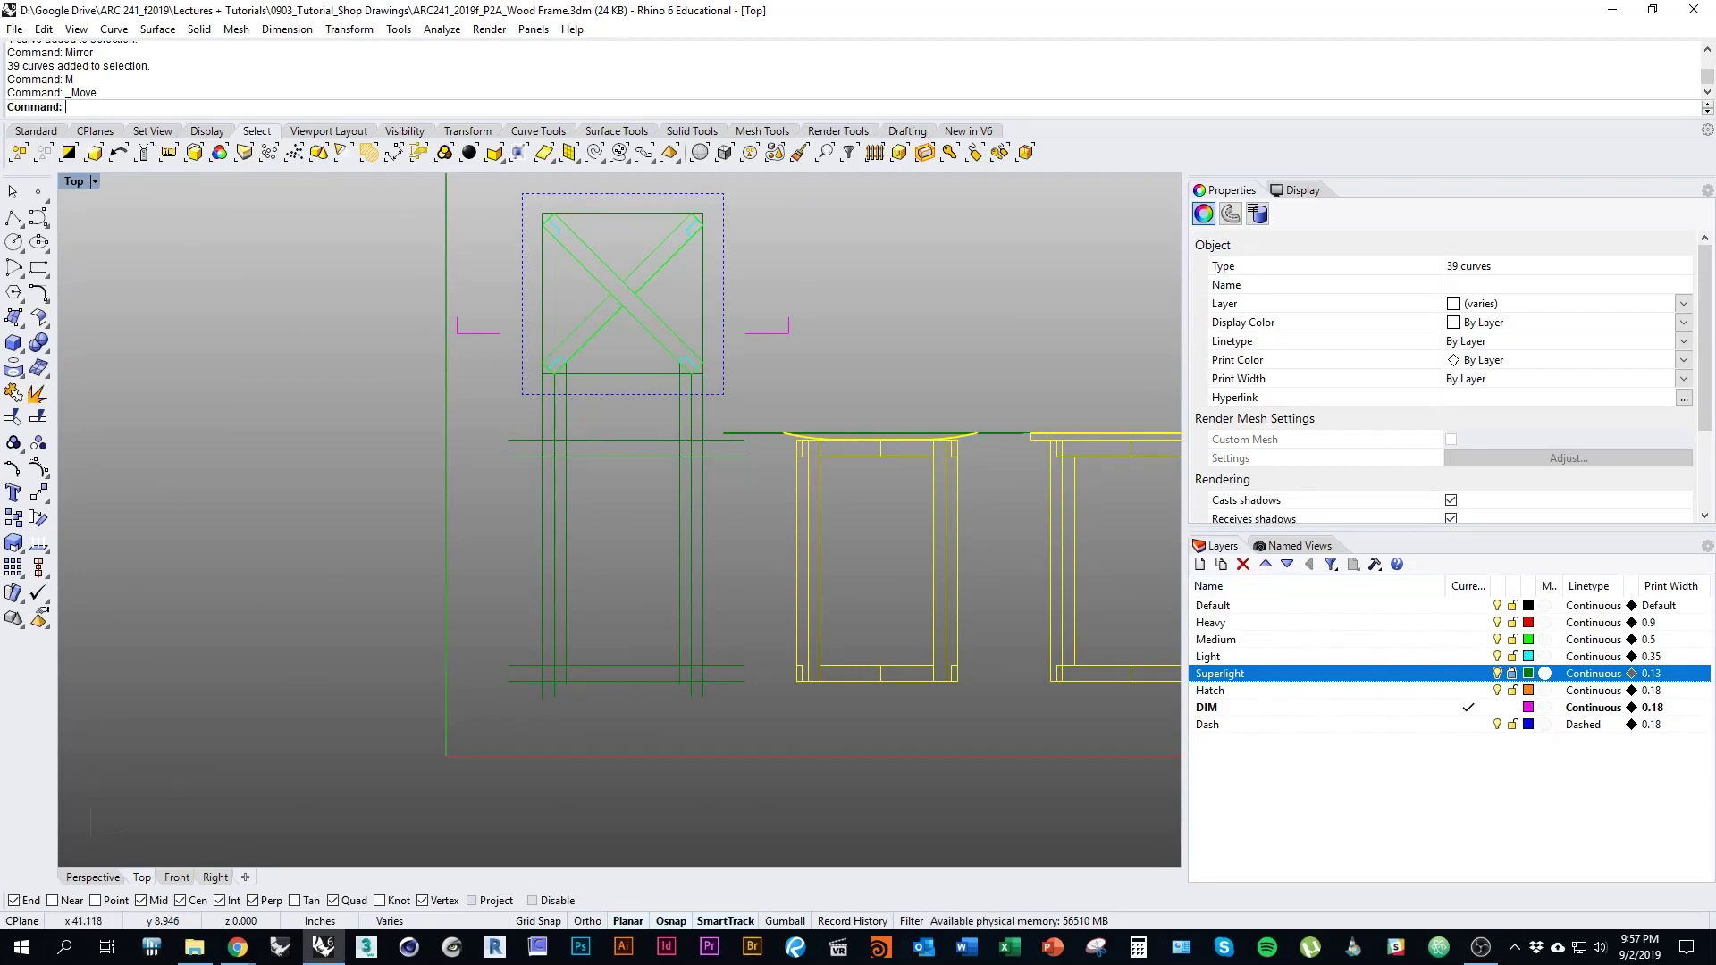
scroll(1040, 611, "up", 3)
key("Escape")
Make Superlight the current layer and draw a horizontal line across the plan joining the inner ends of the two section marks
right_click_drag(960, 616, 1157, 790)
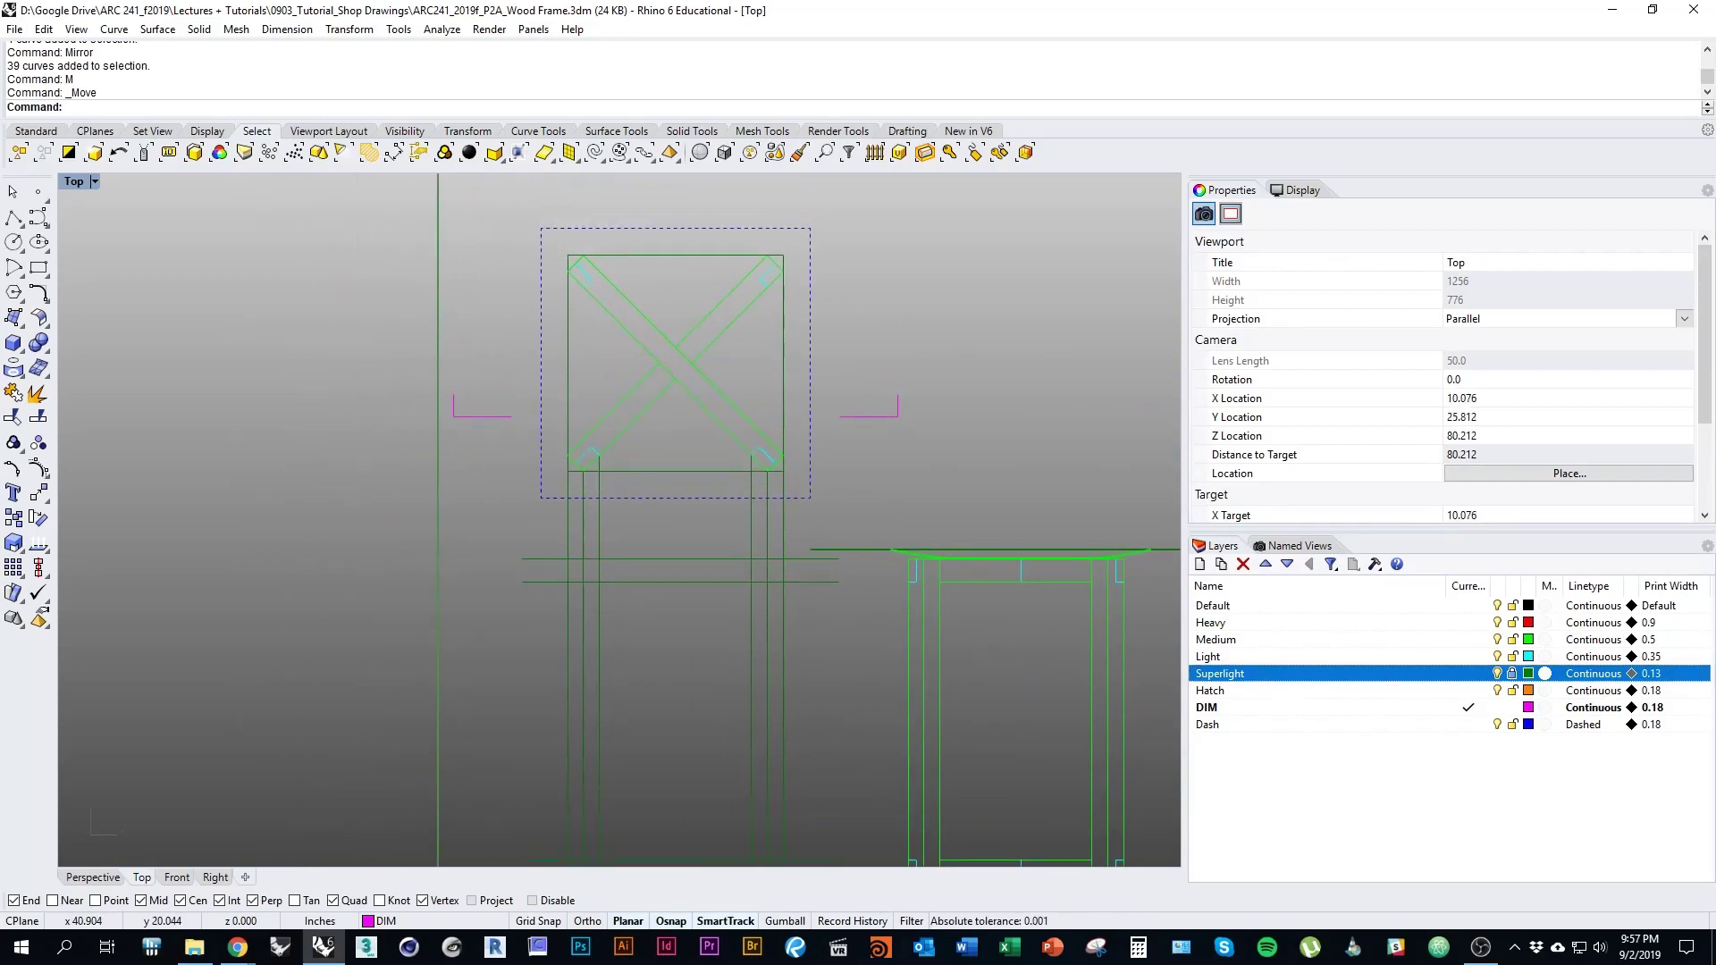
left_click(1468, 672)
left_click(13, 218)
scroll(706, 429, "up", 3)
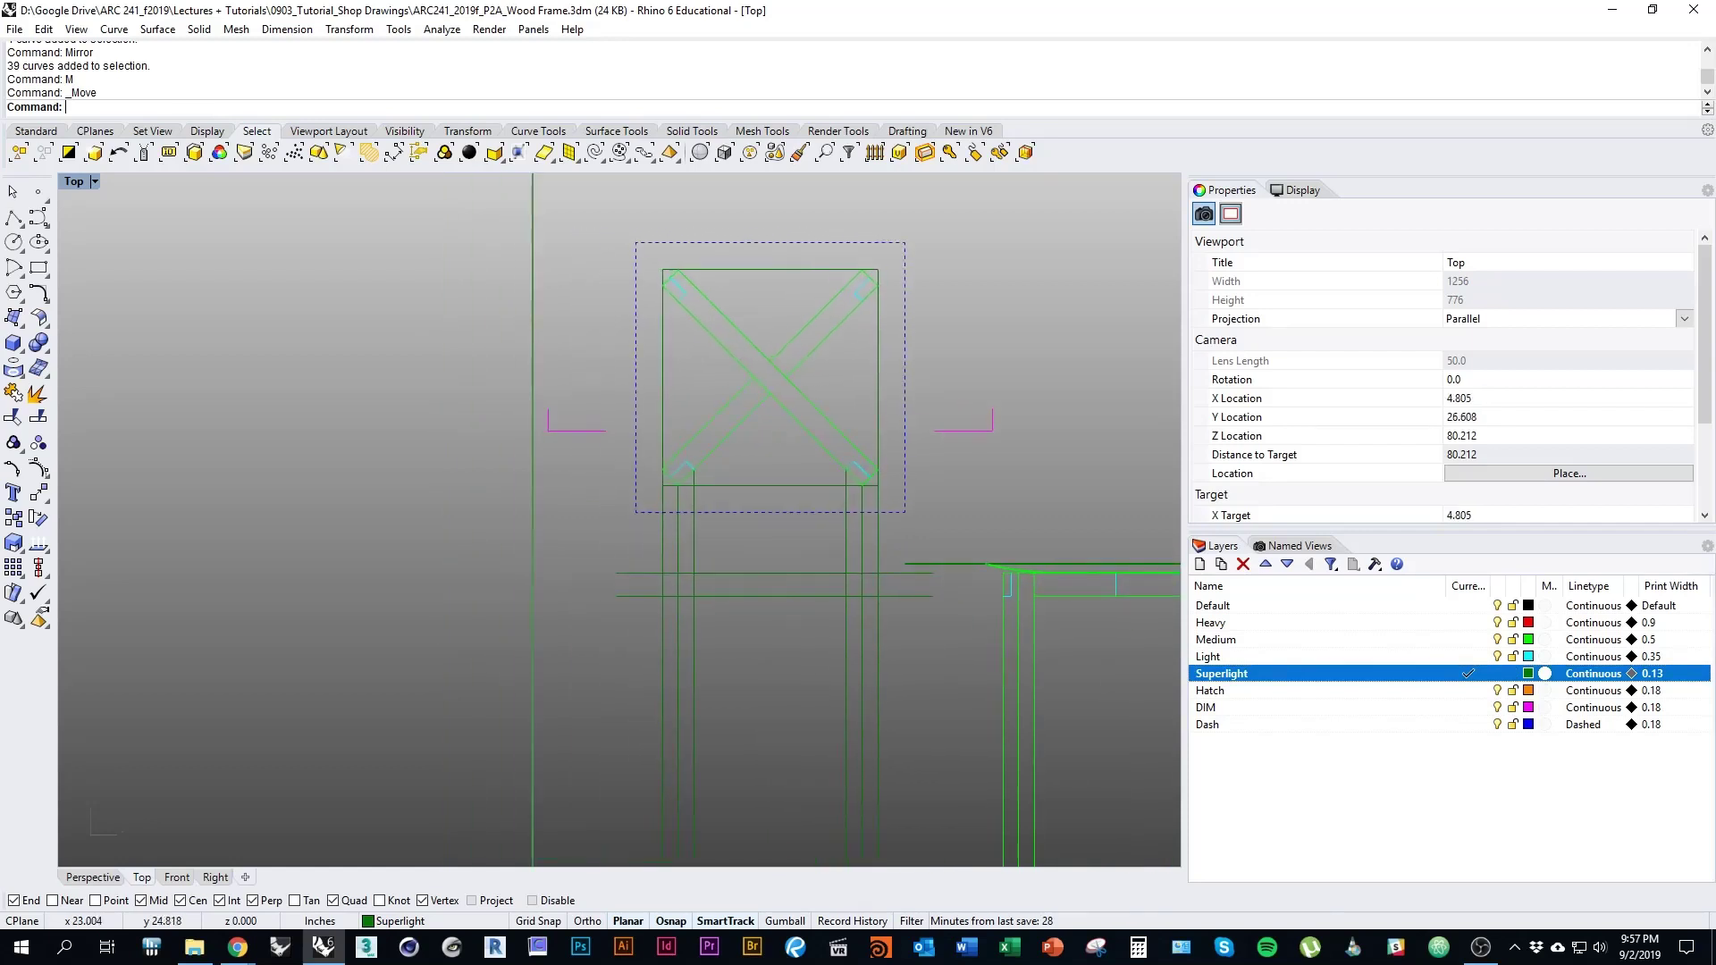
left_click(932, 402)
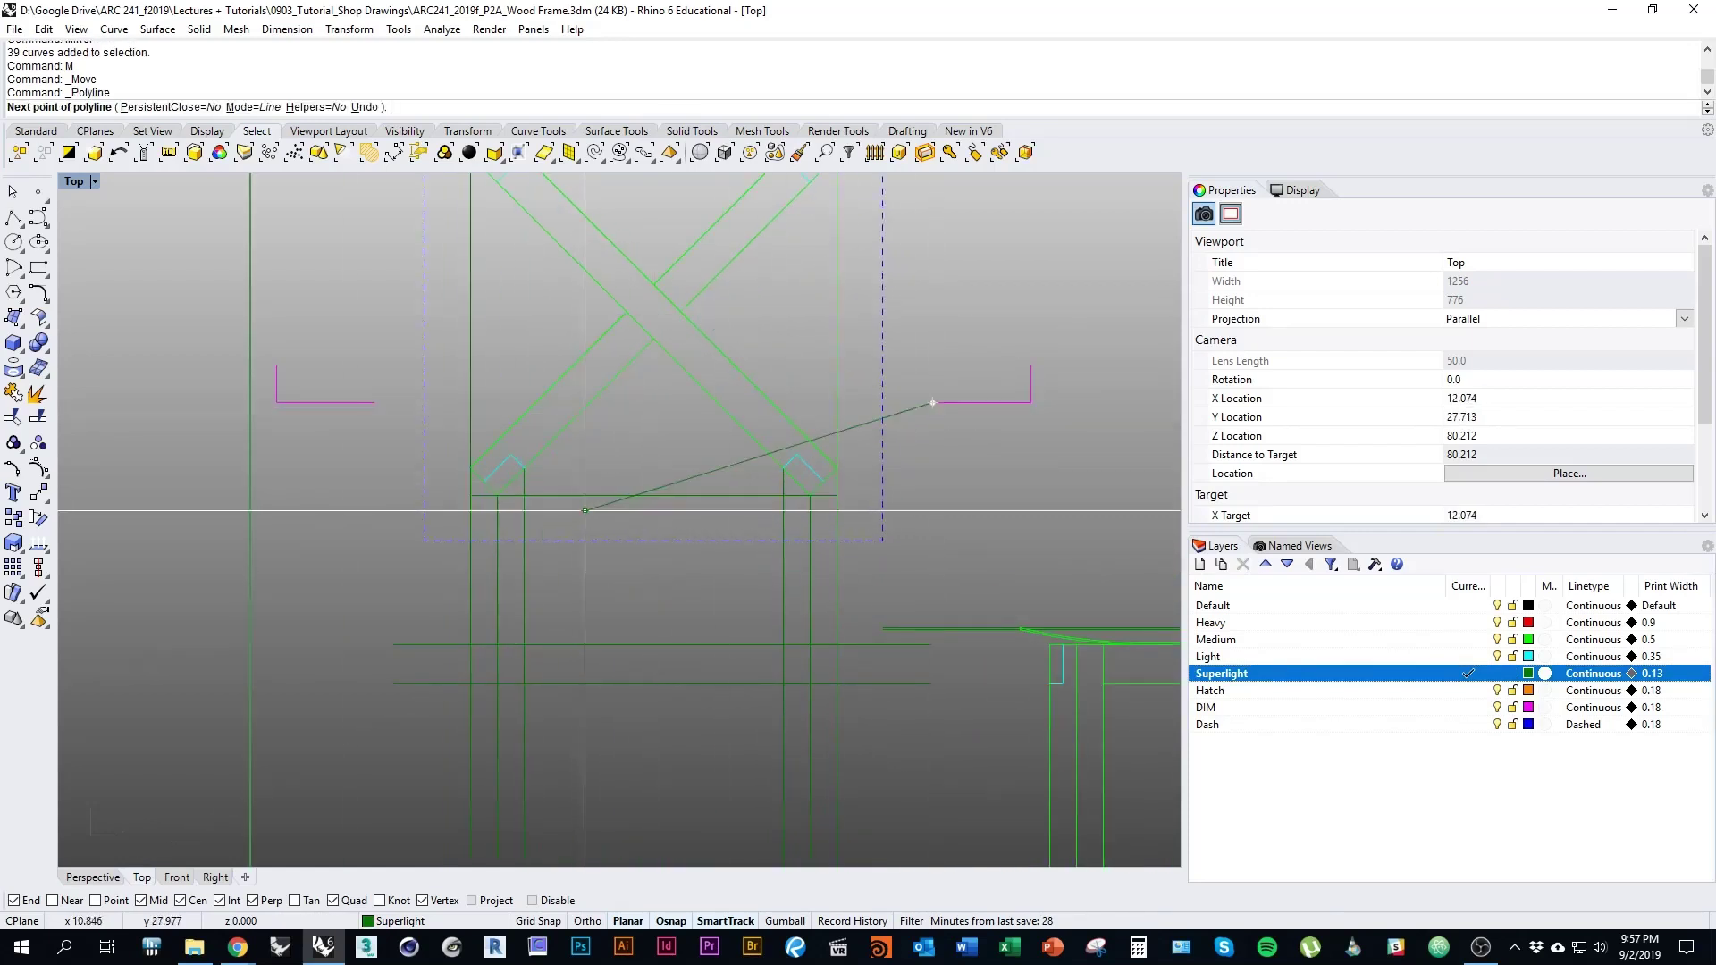
left_click(375, 402)
key("Return")
right_click_drag(411, 429, 377, 478)
right_click_drag(629, 464, 762, 381)
scroll(750, 422, "down", 2)
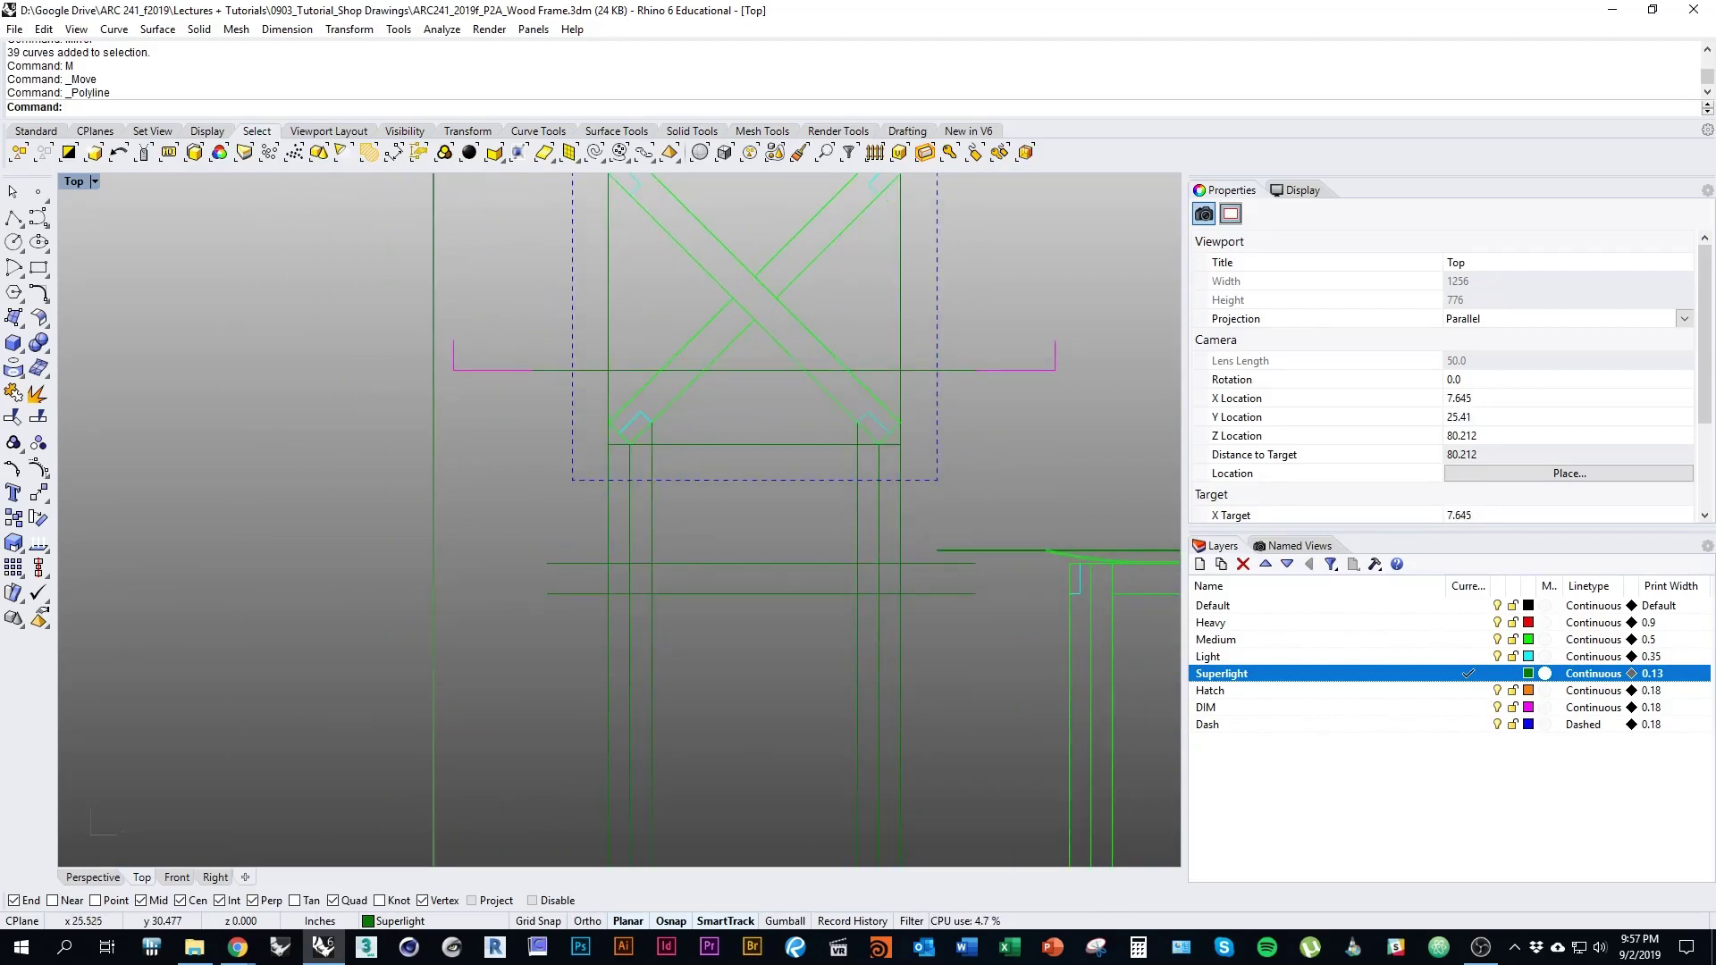
scroll(809, 362, "up", 5)
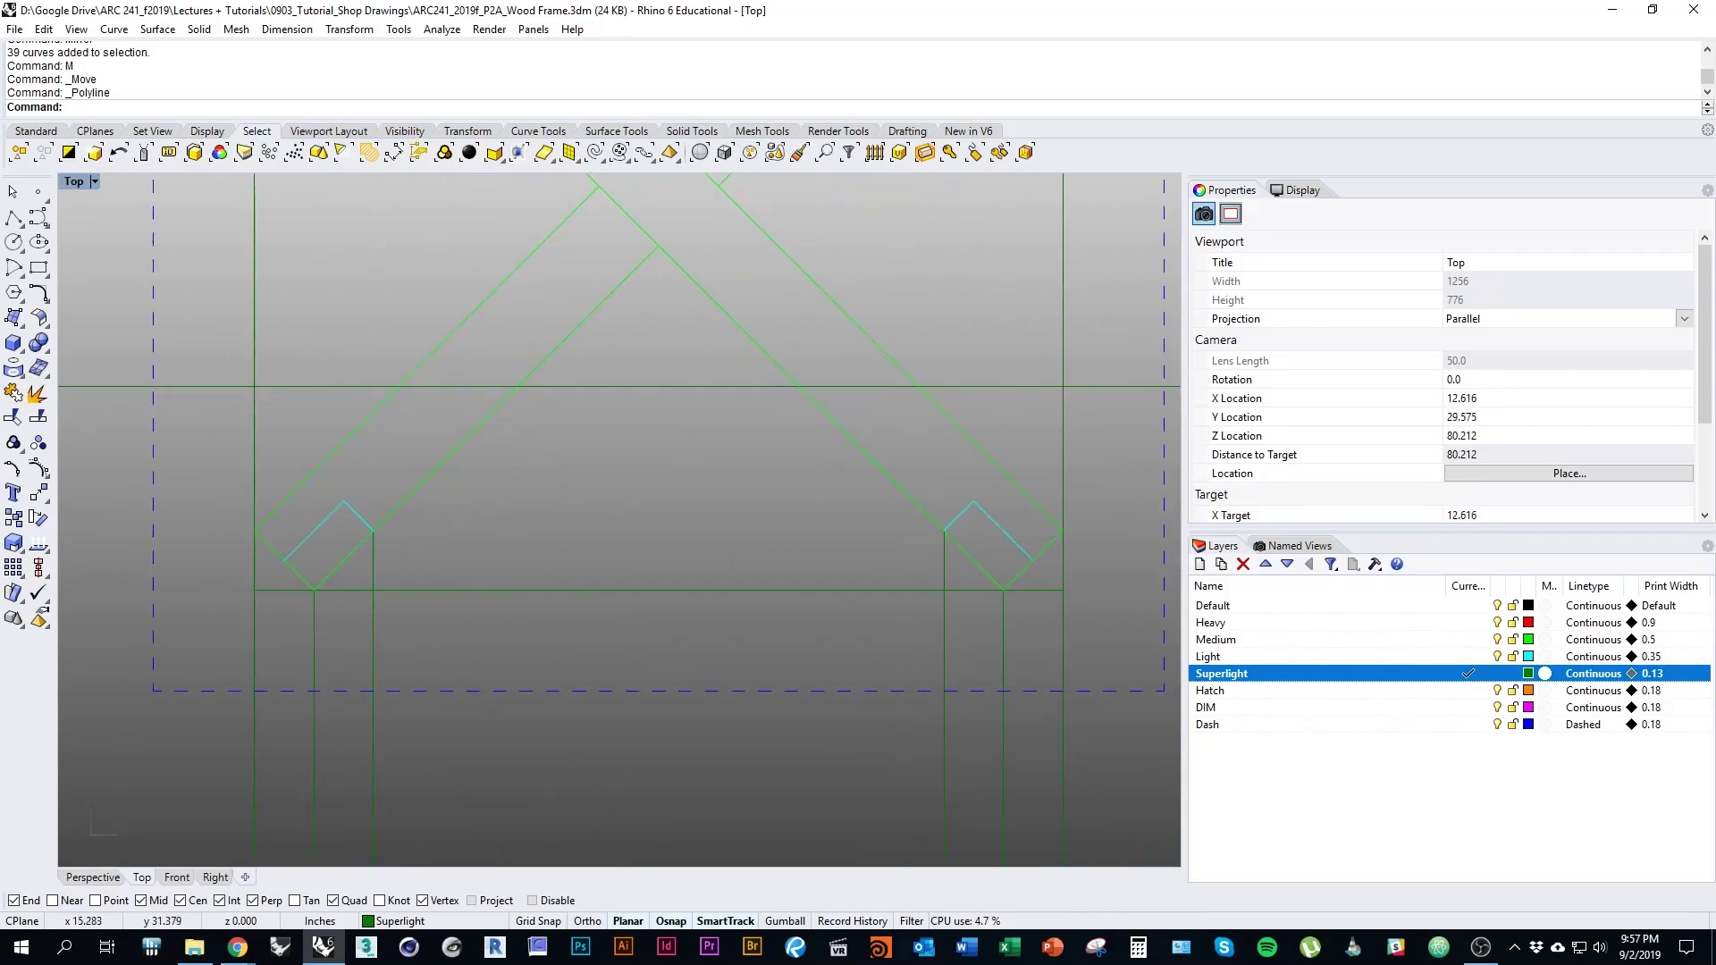
scroll(661, 438, "down", 5)
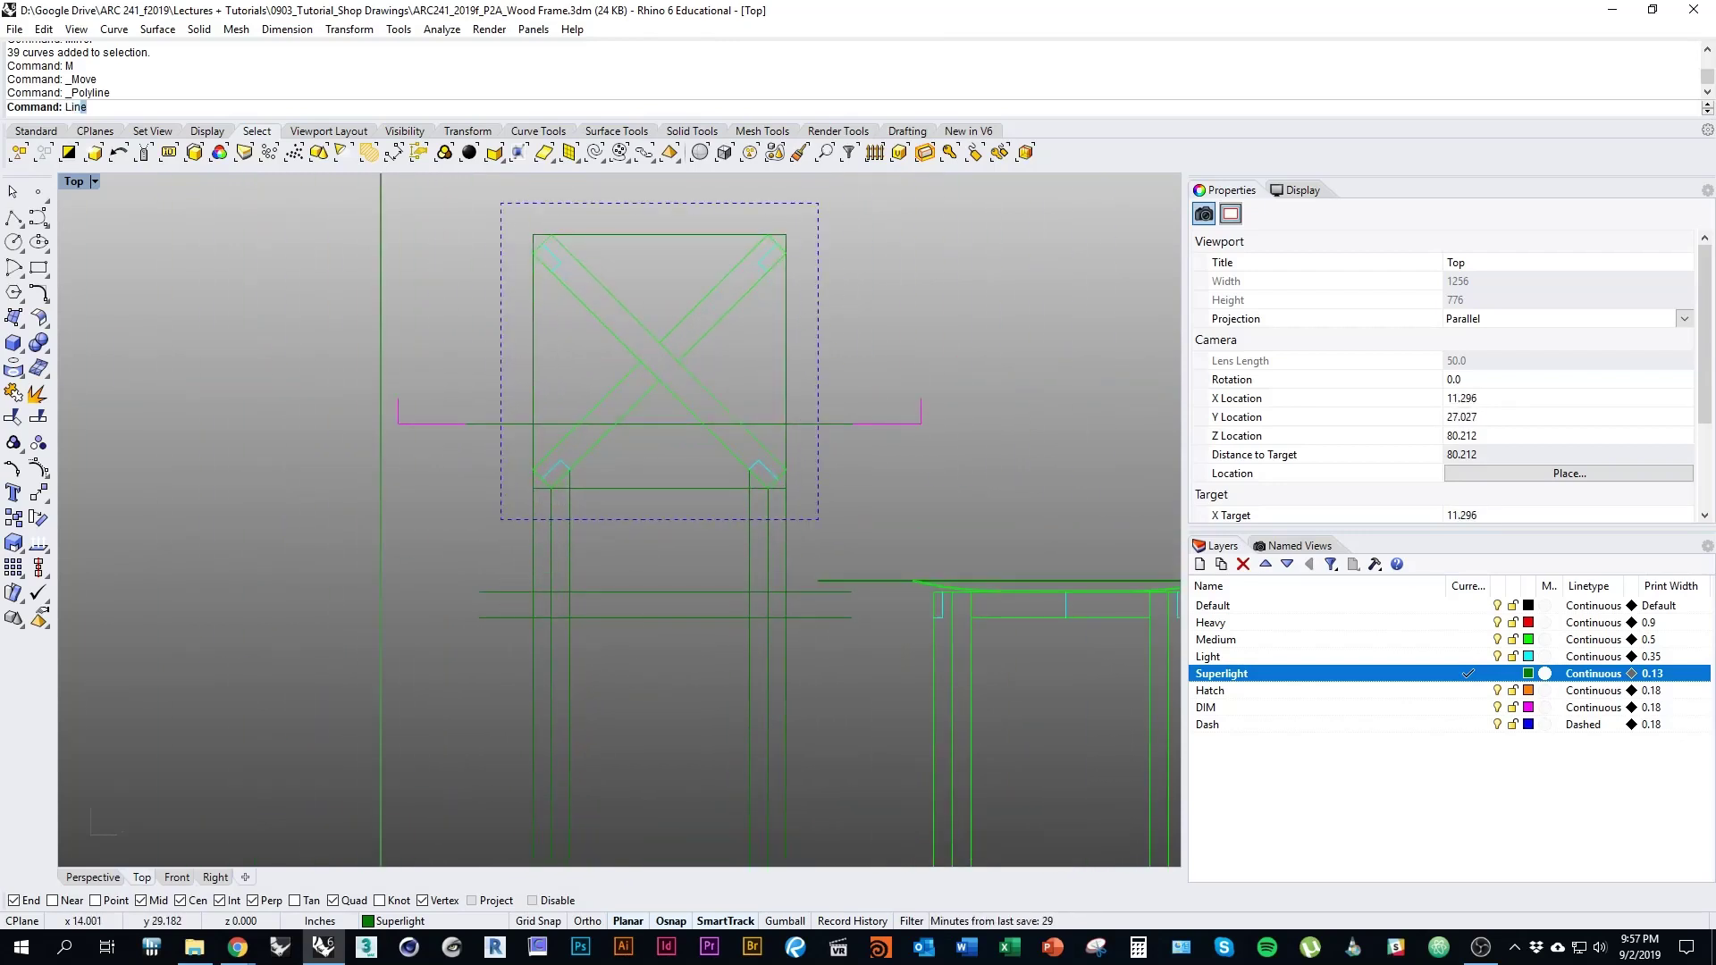
key("Return")
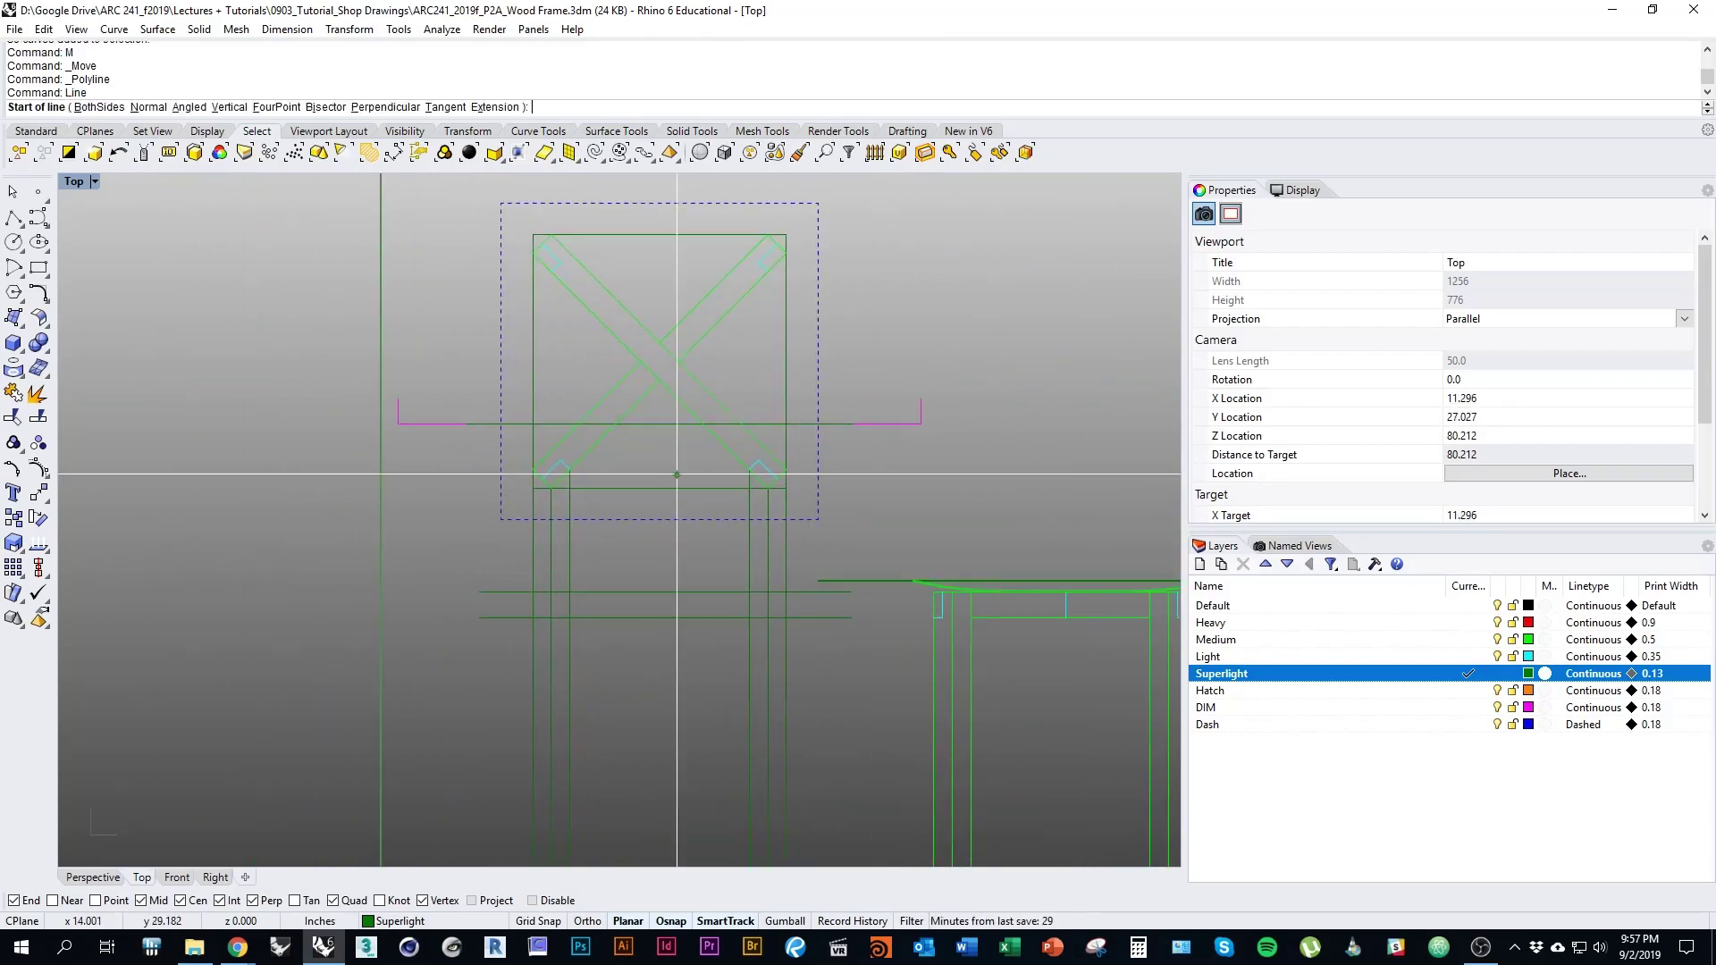
left_click(741, 423)
right_click_drag(741, 580, 737, 418)
left_click(737, 568)
right_click(738, 568)
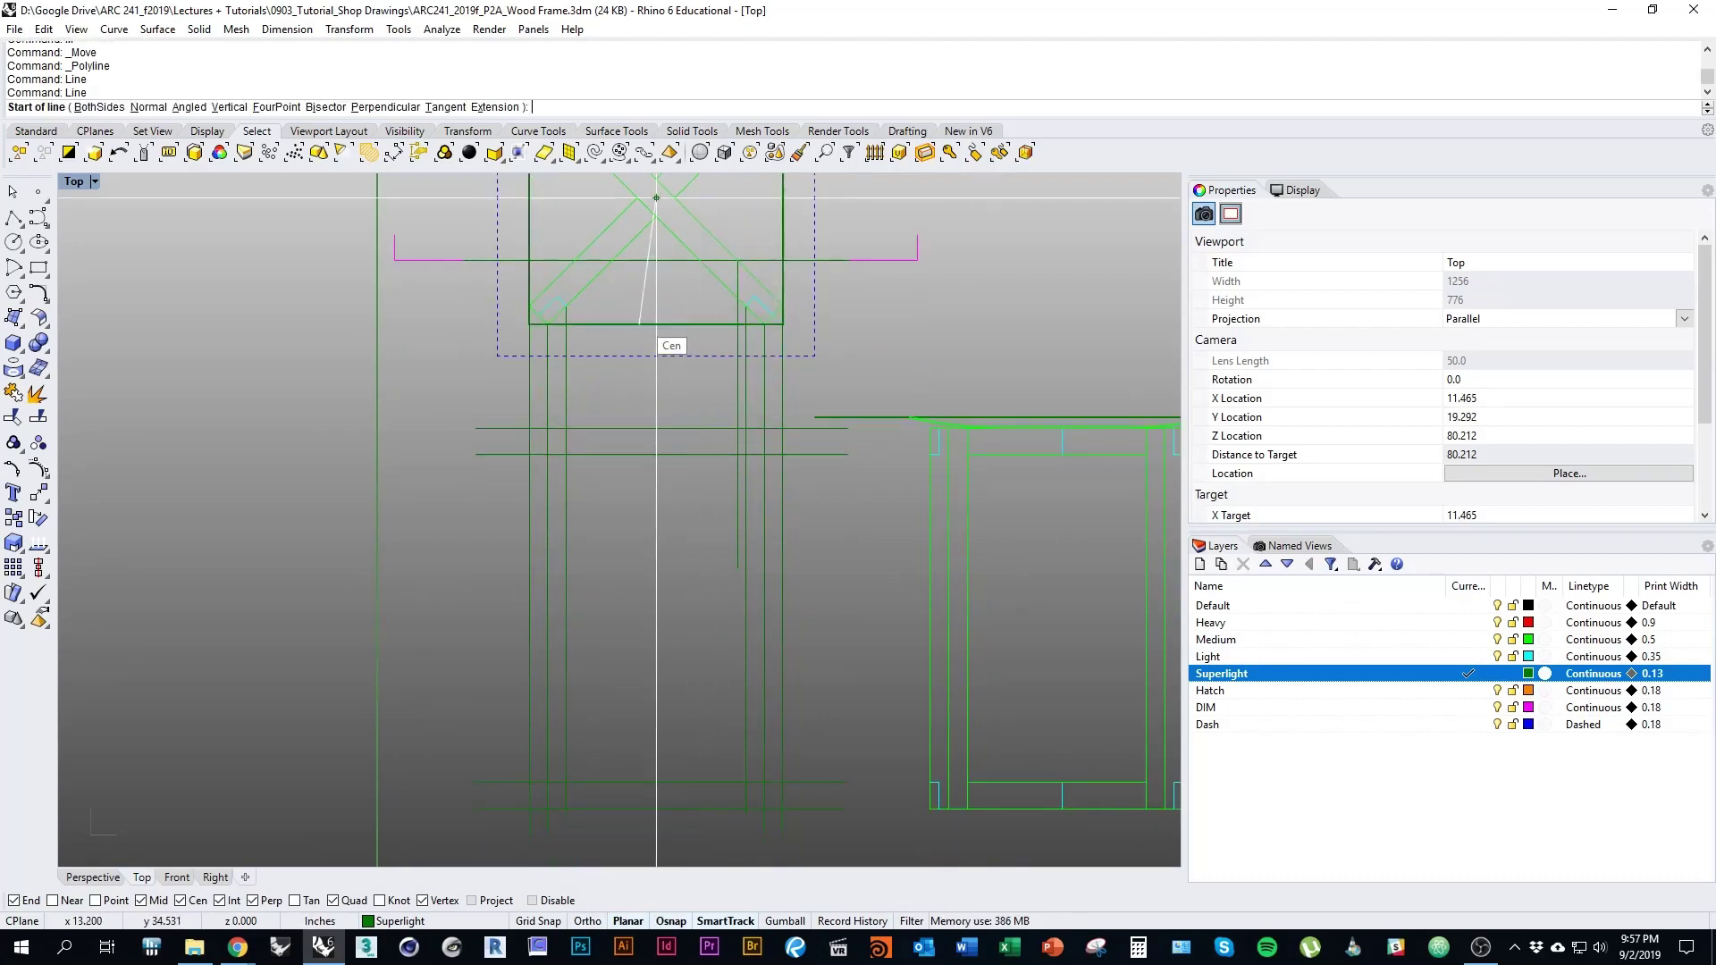
key("ctrl+z")
Draw two vertical guide lines from where the section line crosses the right diagonal piece's edges down past the lowest horizontal guide
right_click(737, 279)
left_click(737, 356)
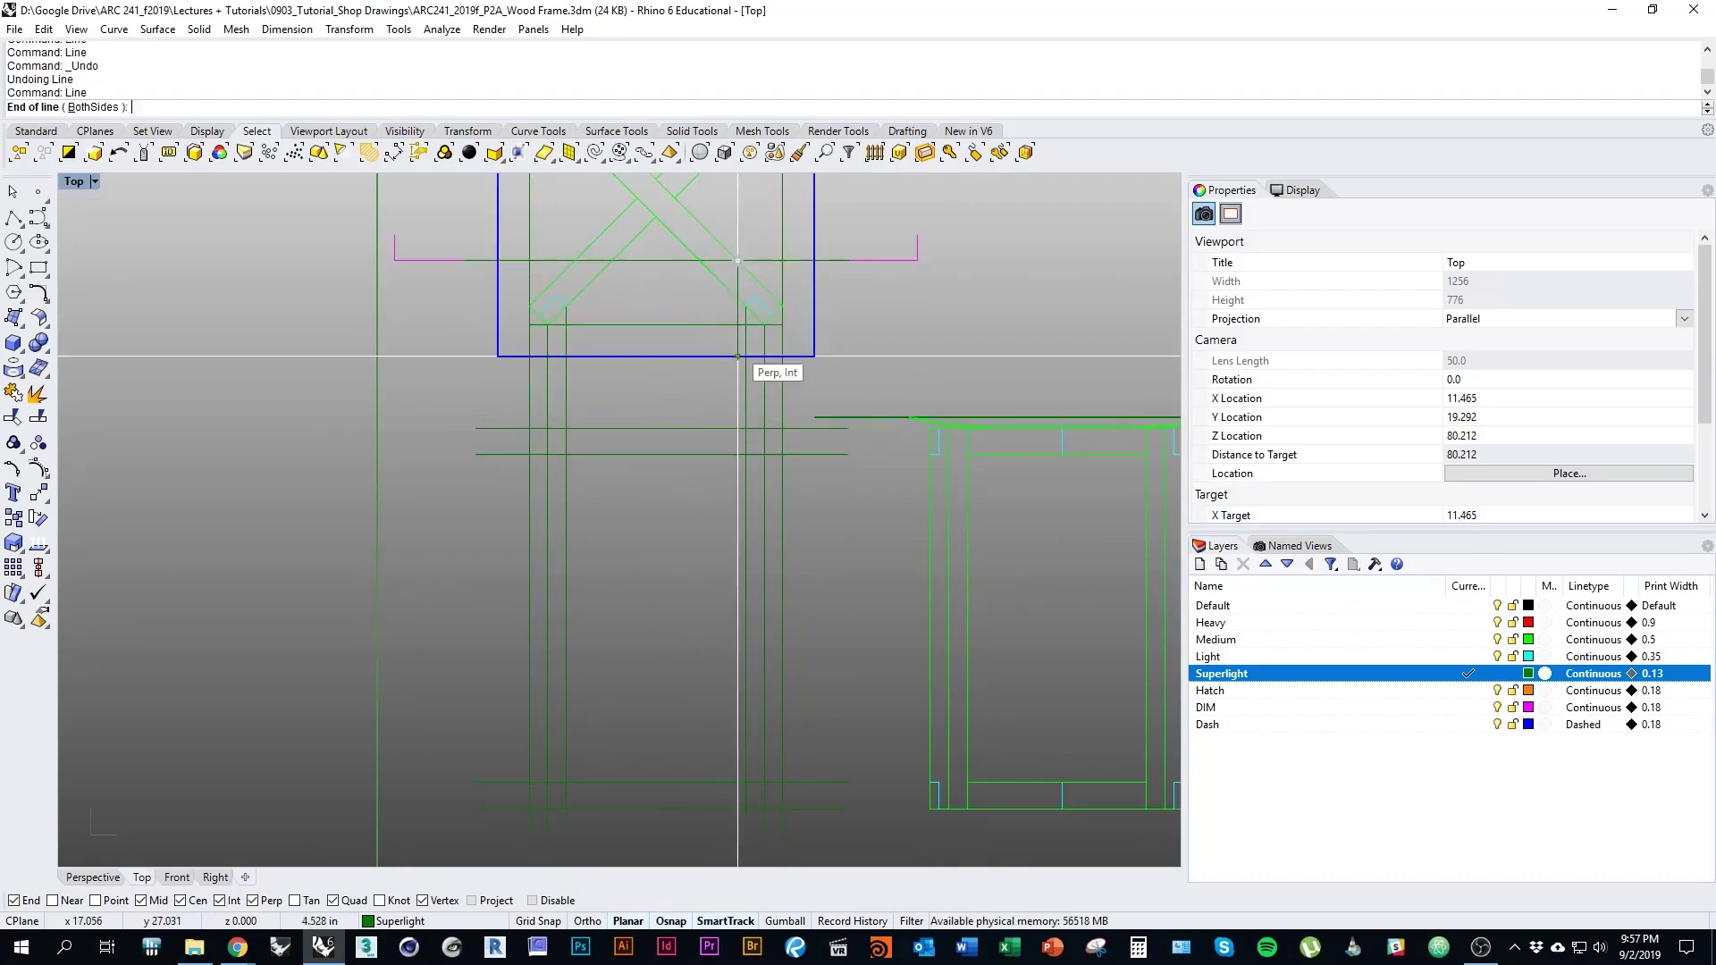
right_click_drag(740, 590, 727, 457)
left_click(725, 725)
right_click(782, 748)
mouse_move(707, 346)
right_mouse_down()
mouse_move(722, 396)
mouse_move(732, 338)
right_mouse_up()
left_click(733, 338)
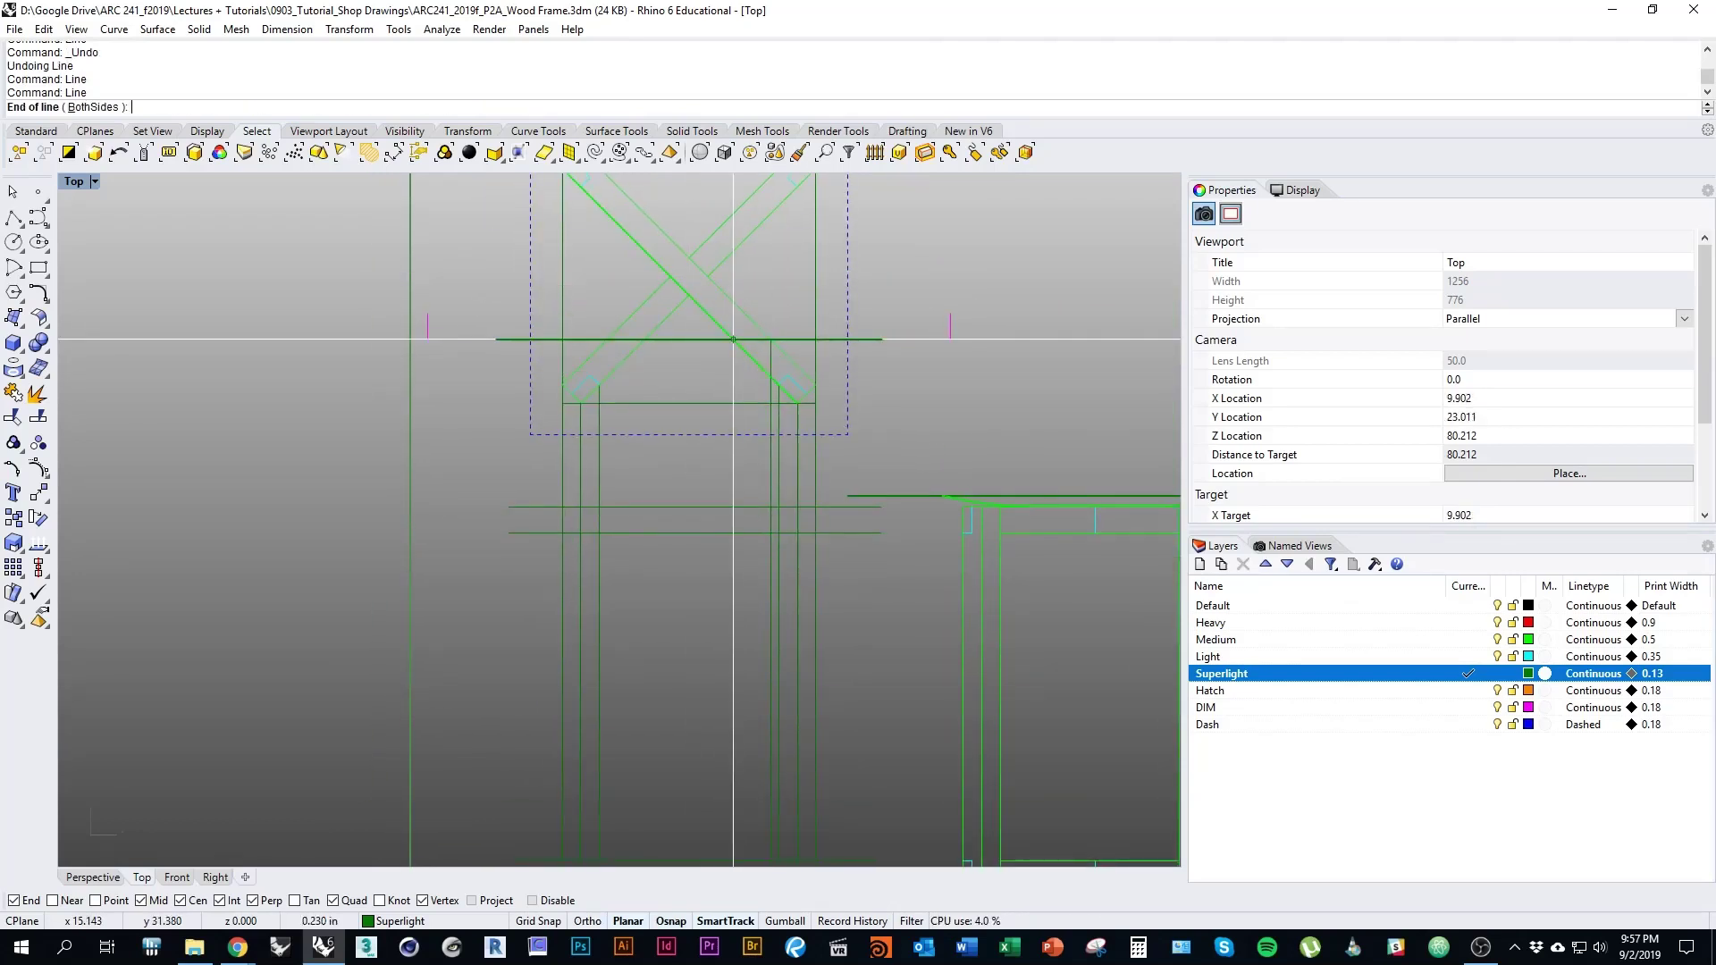
right_click_drag(735, 587, 739, 375)
left_click(736, 703)
right_click(670, 518)
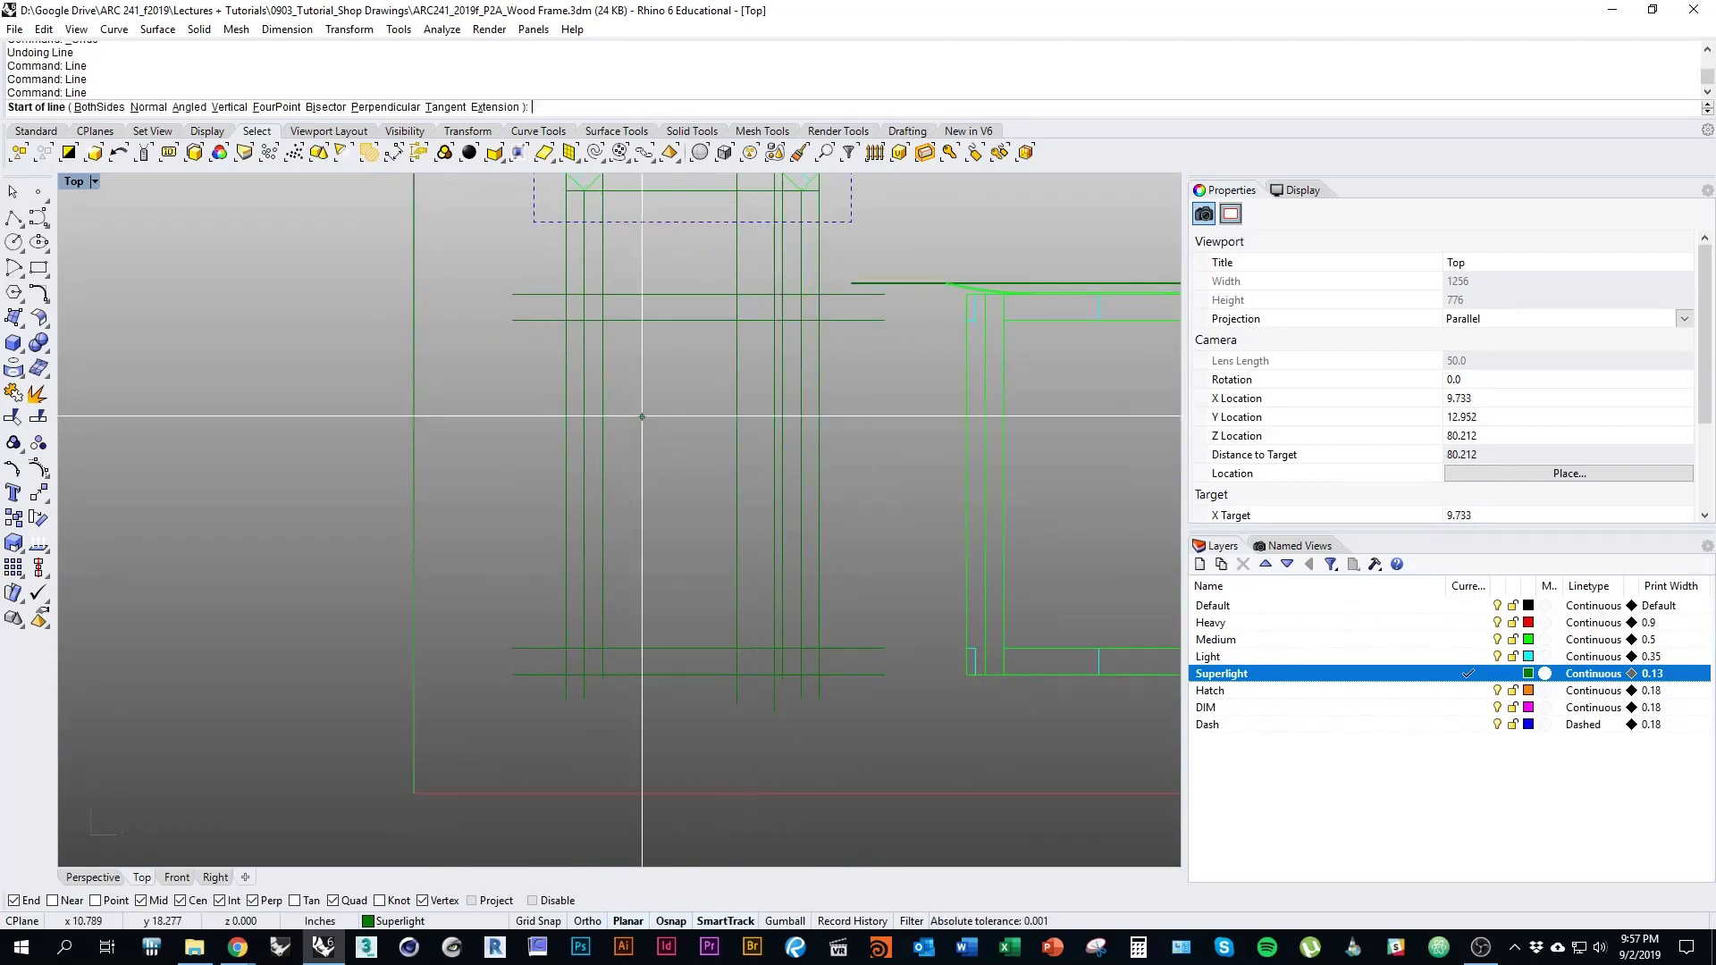
Draw two vertical guide lines from where the section line crosses the left diagonal piece's edges down past the lowest horizontal guide
right_click_drag(641, 398, 752, 454)
left_click(770, 356)
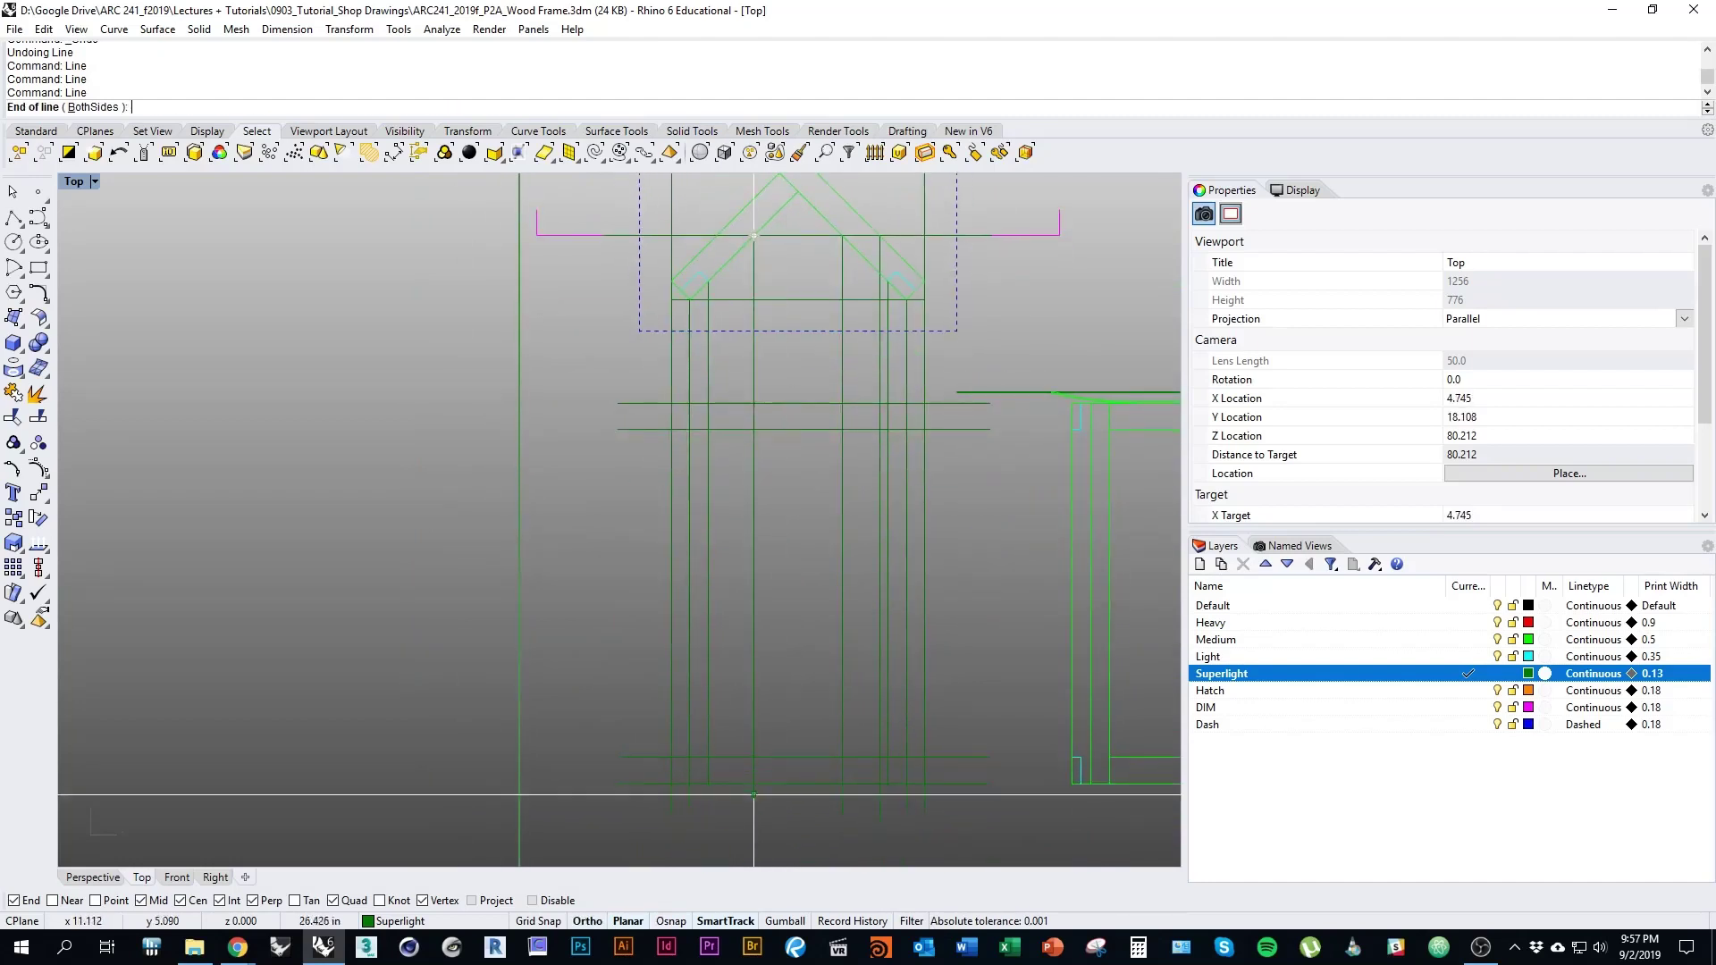
left_click(753, 814, "shift")
right_click(761, 581)
mouse_move(736, 390)
right_mouse_down()
mouse_move(763, 604)
mouse_move(757, 379)
right_mouse_up()
left_click(743, 452)
left_click(750, 769, "shift")
right_click_drag(974, 671, 827, 708)
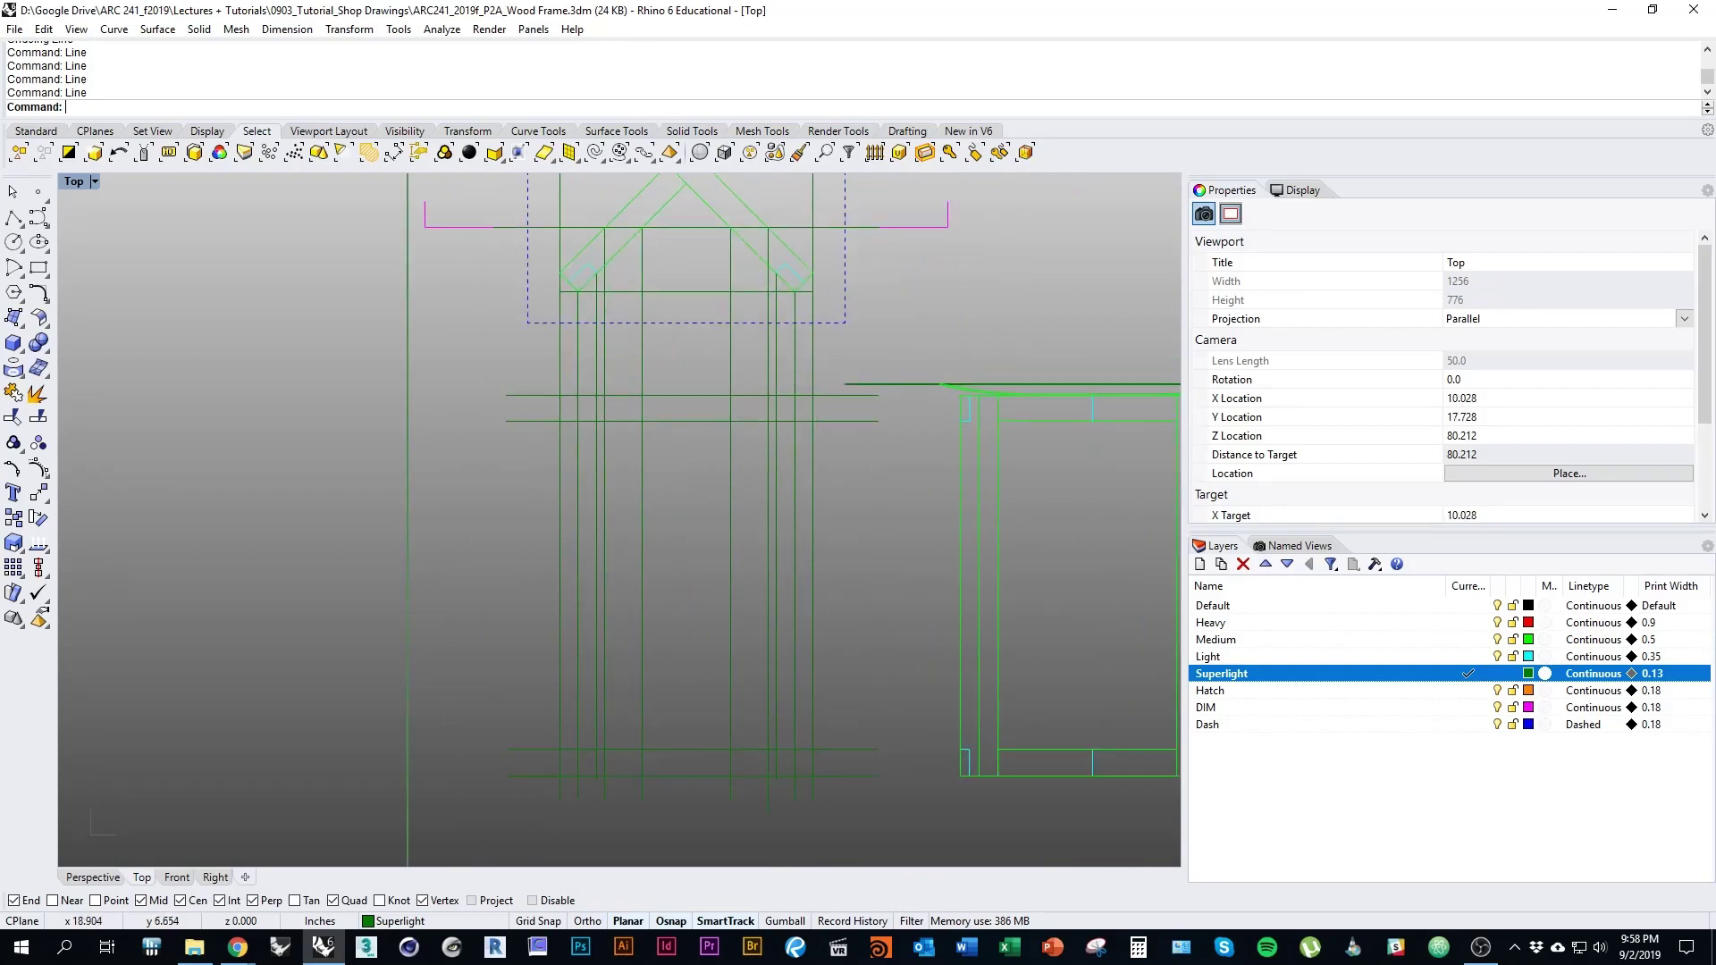
right_click(826, 709)
key("Escape")
right_click_drag(891, 579, 830, 649)
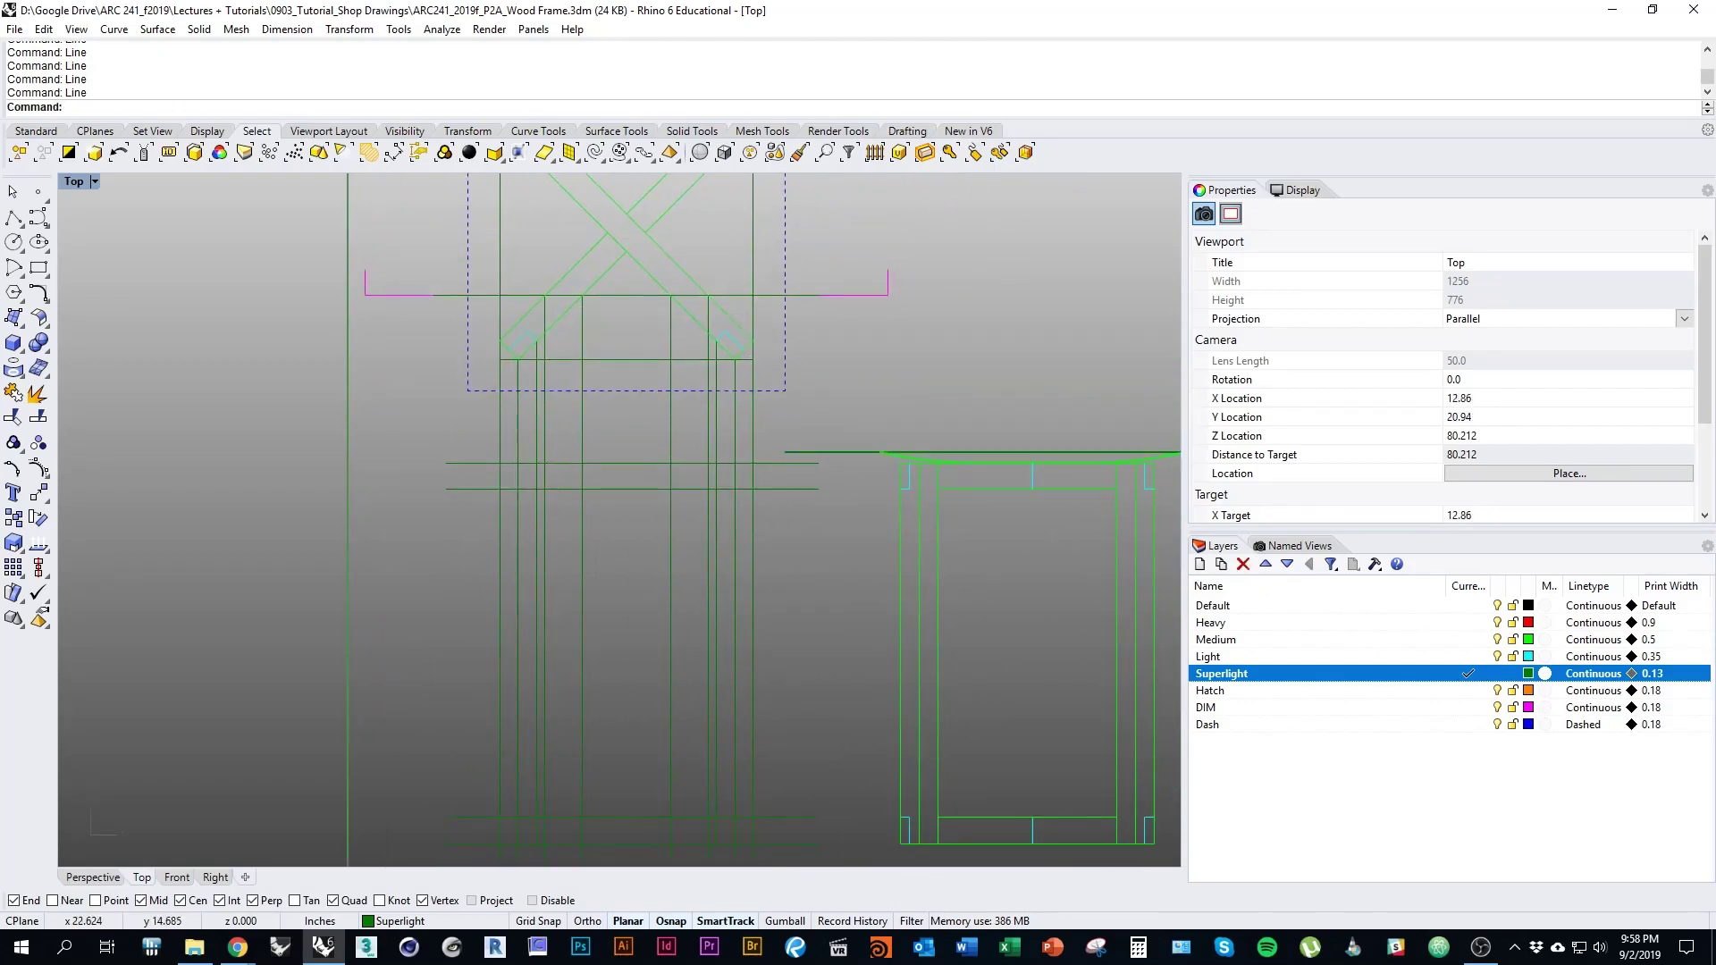
Make Heavy the current layer and draw a rectangle for each cut diagonal piece, between its new vertical guides and the upper horizontal guide pair
right_click_drag(740, 309, 785, 284)
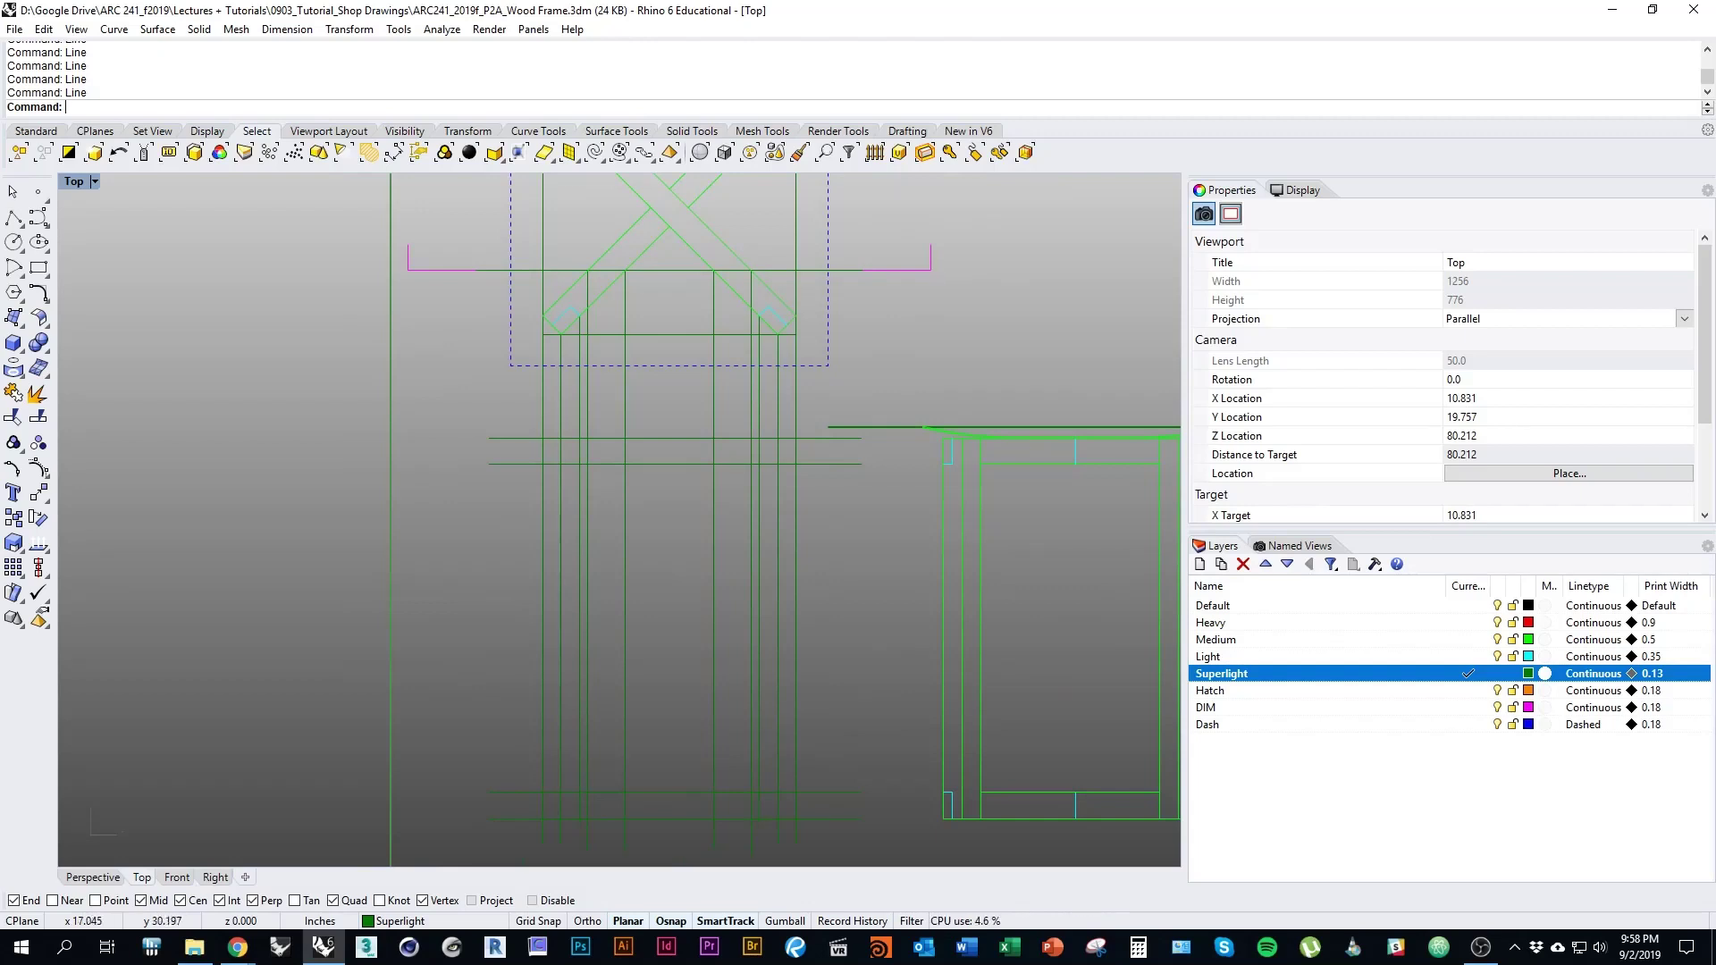
right_click_drag(751, 299, 750, 408)
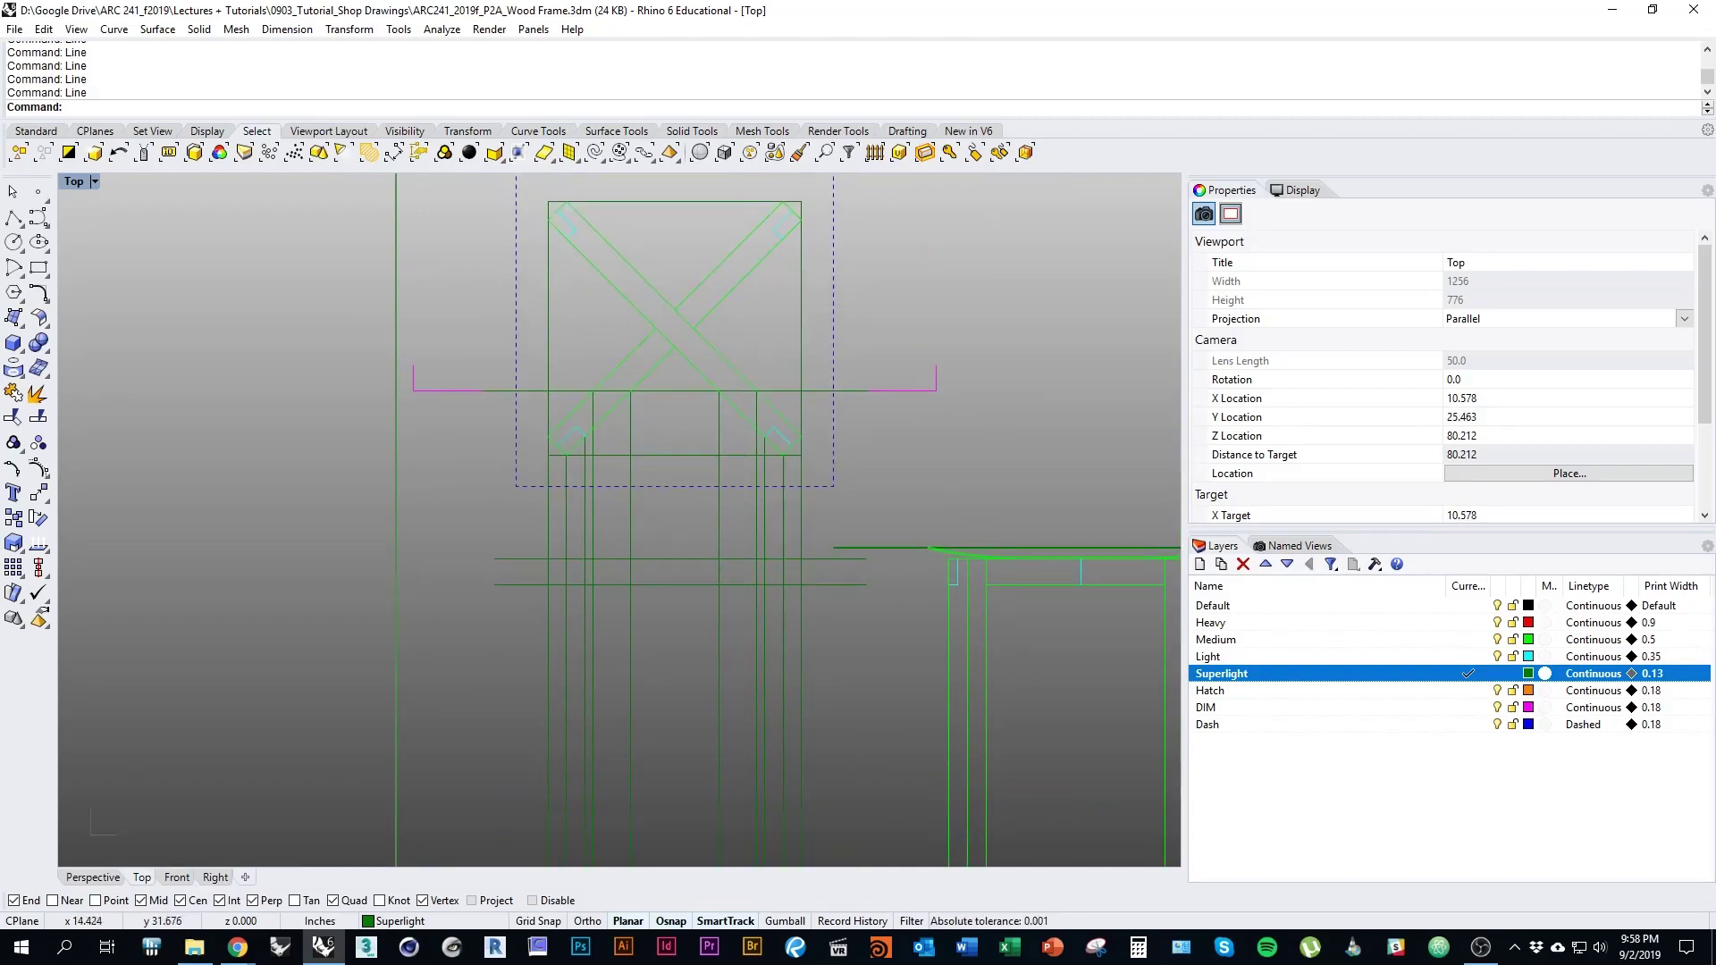
mouse_move(748, 587)
right_mouse_down()
mouse_move(775, 542)
mouse_move(709, 521)
mouse_move(807, 417)
mouse_move(824, 593)
mouse_move(763, 507)
right_mouse_up()
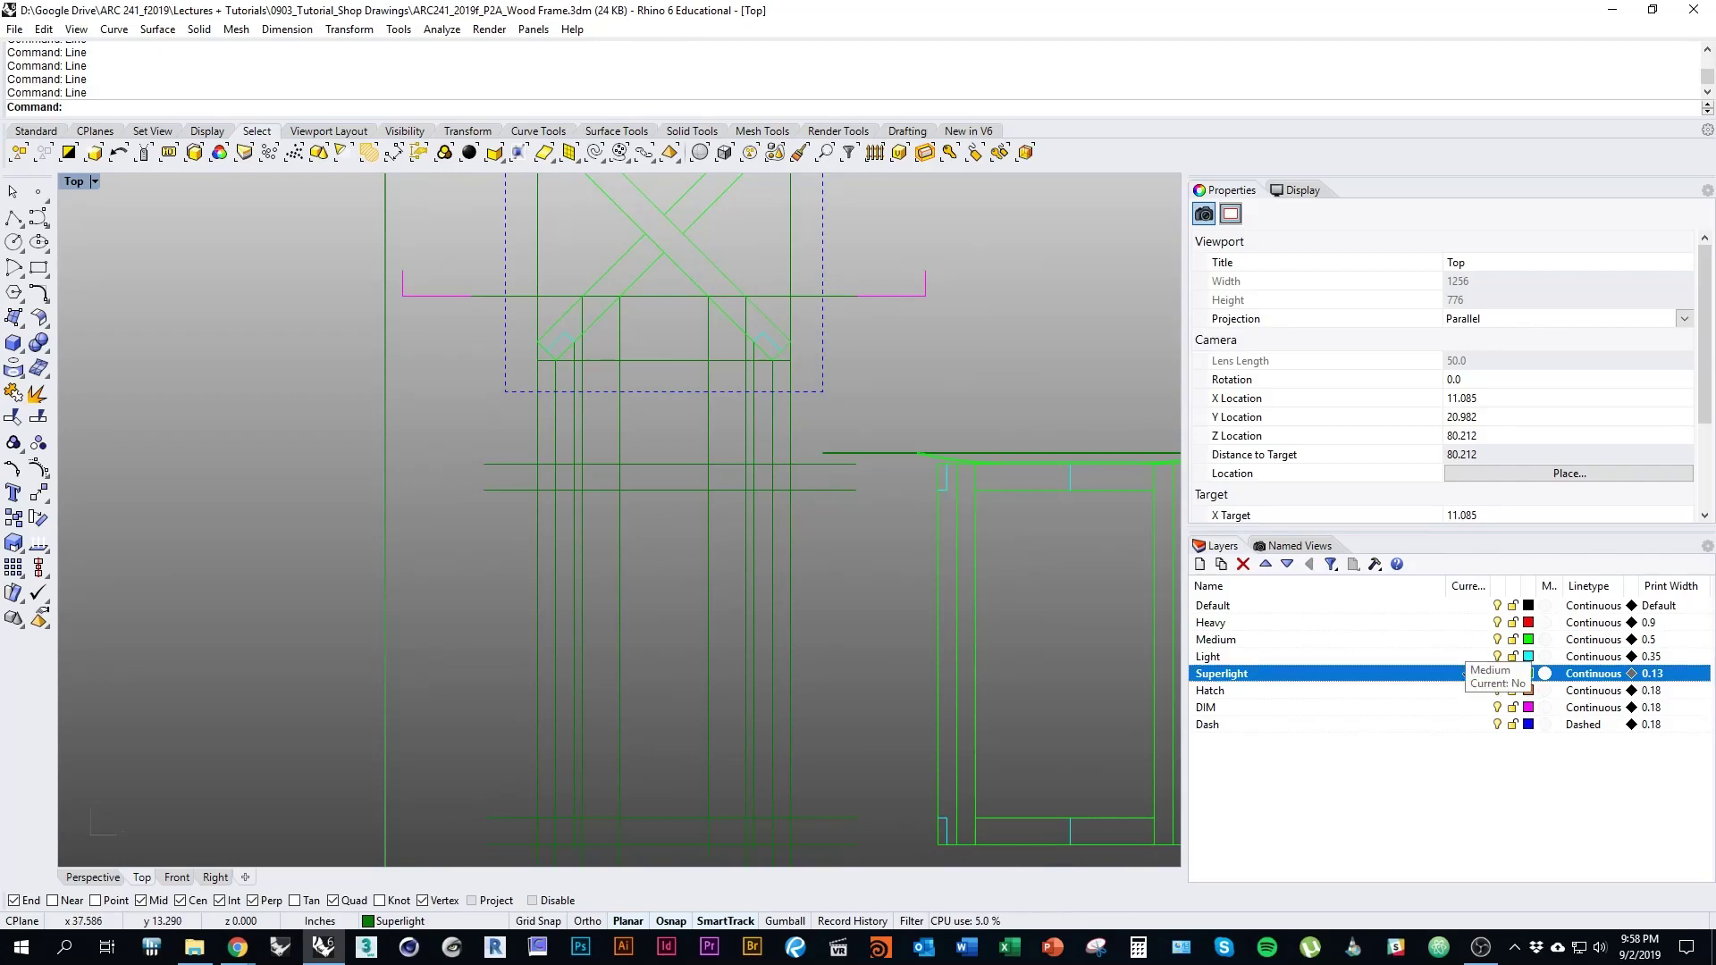
left_click(1468, 622)
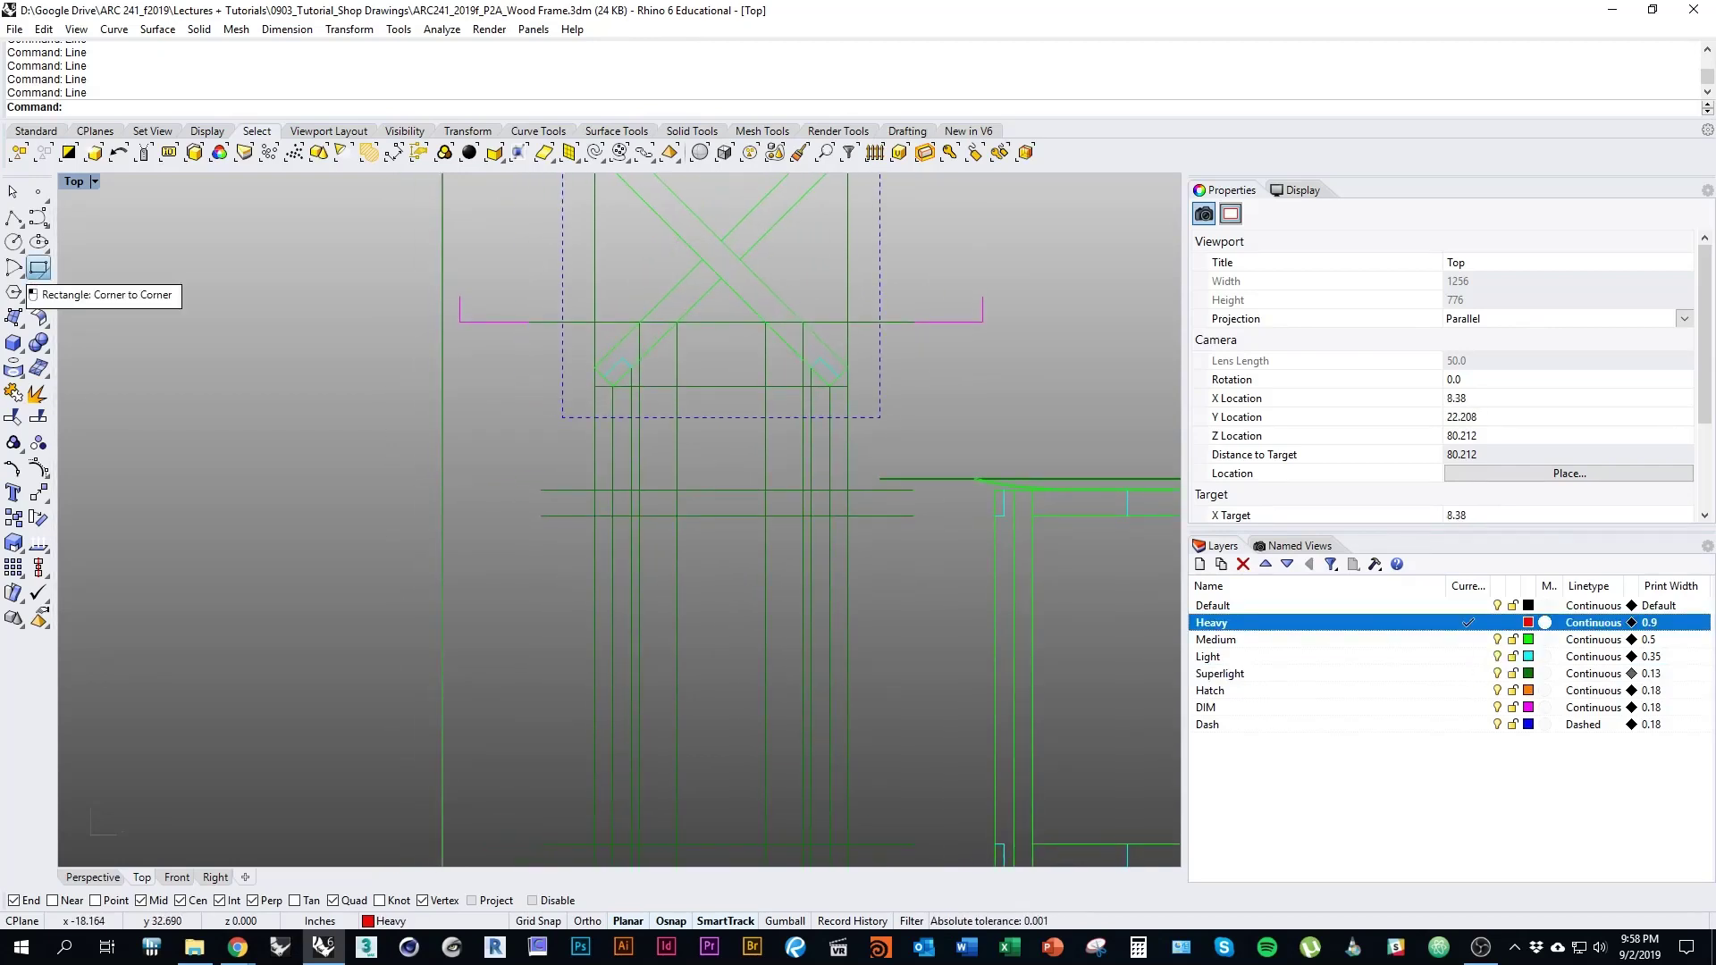
left_click(38, 268)
scroll(676, 505, "up", 3)
left_click(619, 521)
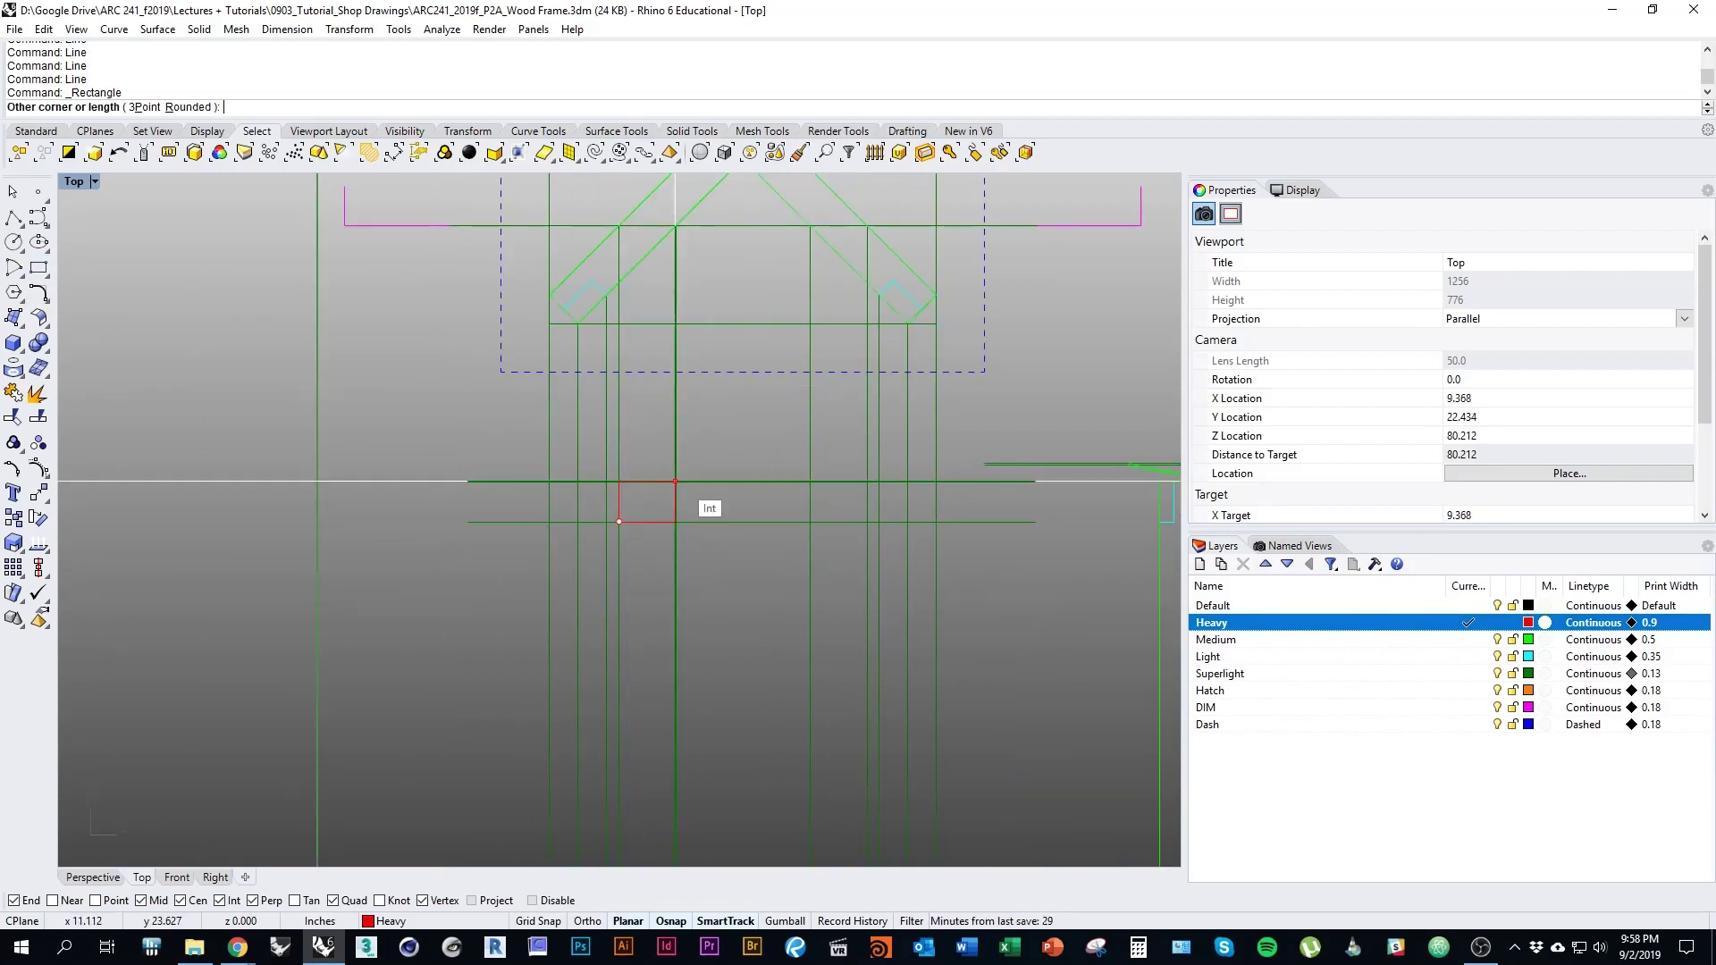
key("Escape")
key("Return")
left_click(809, 521)
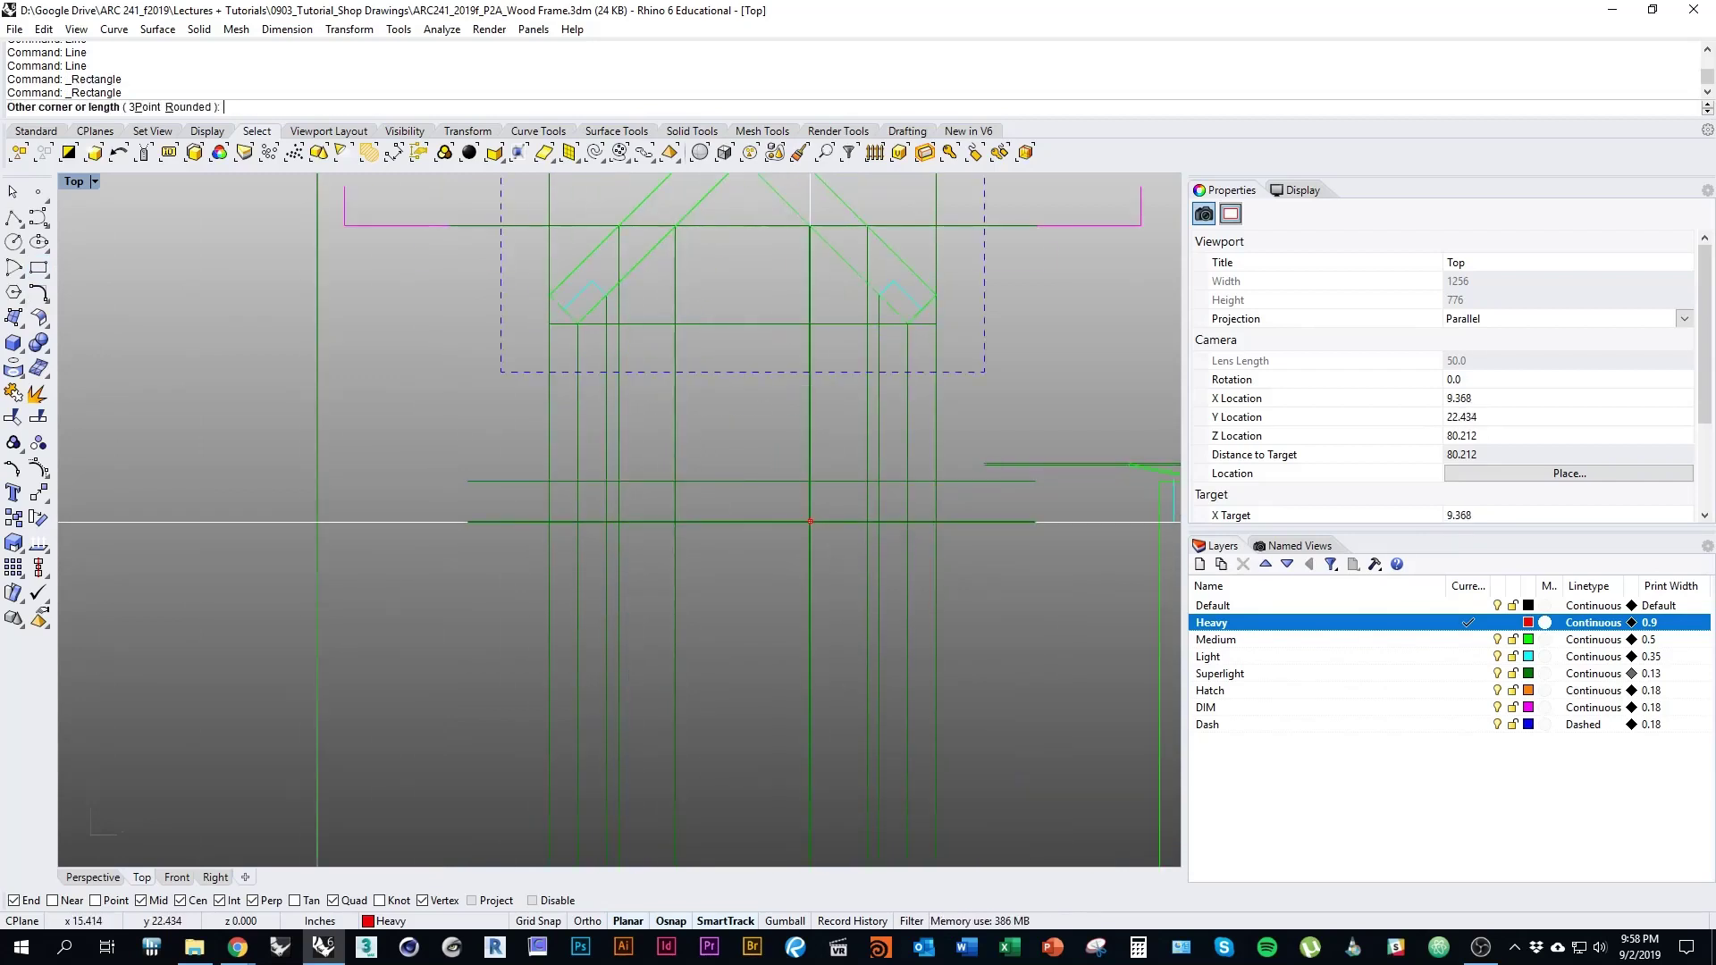
key("Escape")
Lock the Superlight layer with the new projection guides
right_click_drag(867, 481, 804, 462)
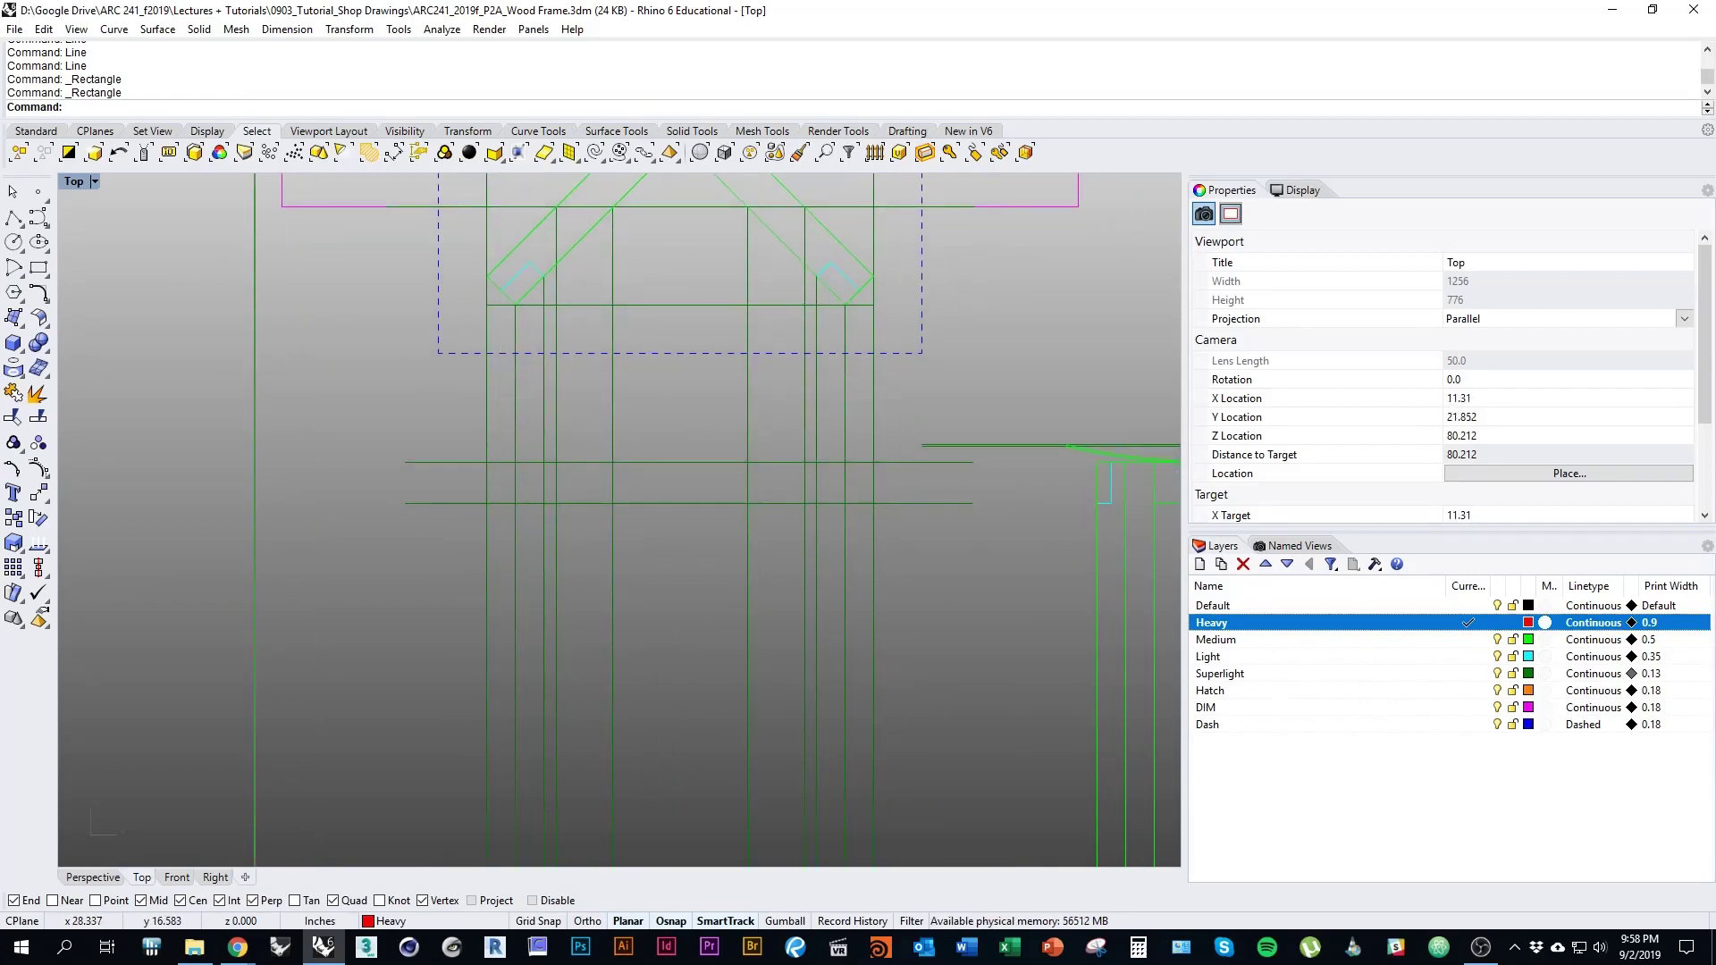
left_click(1511, 673)
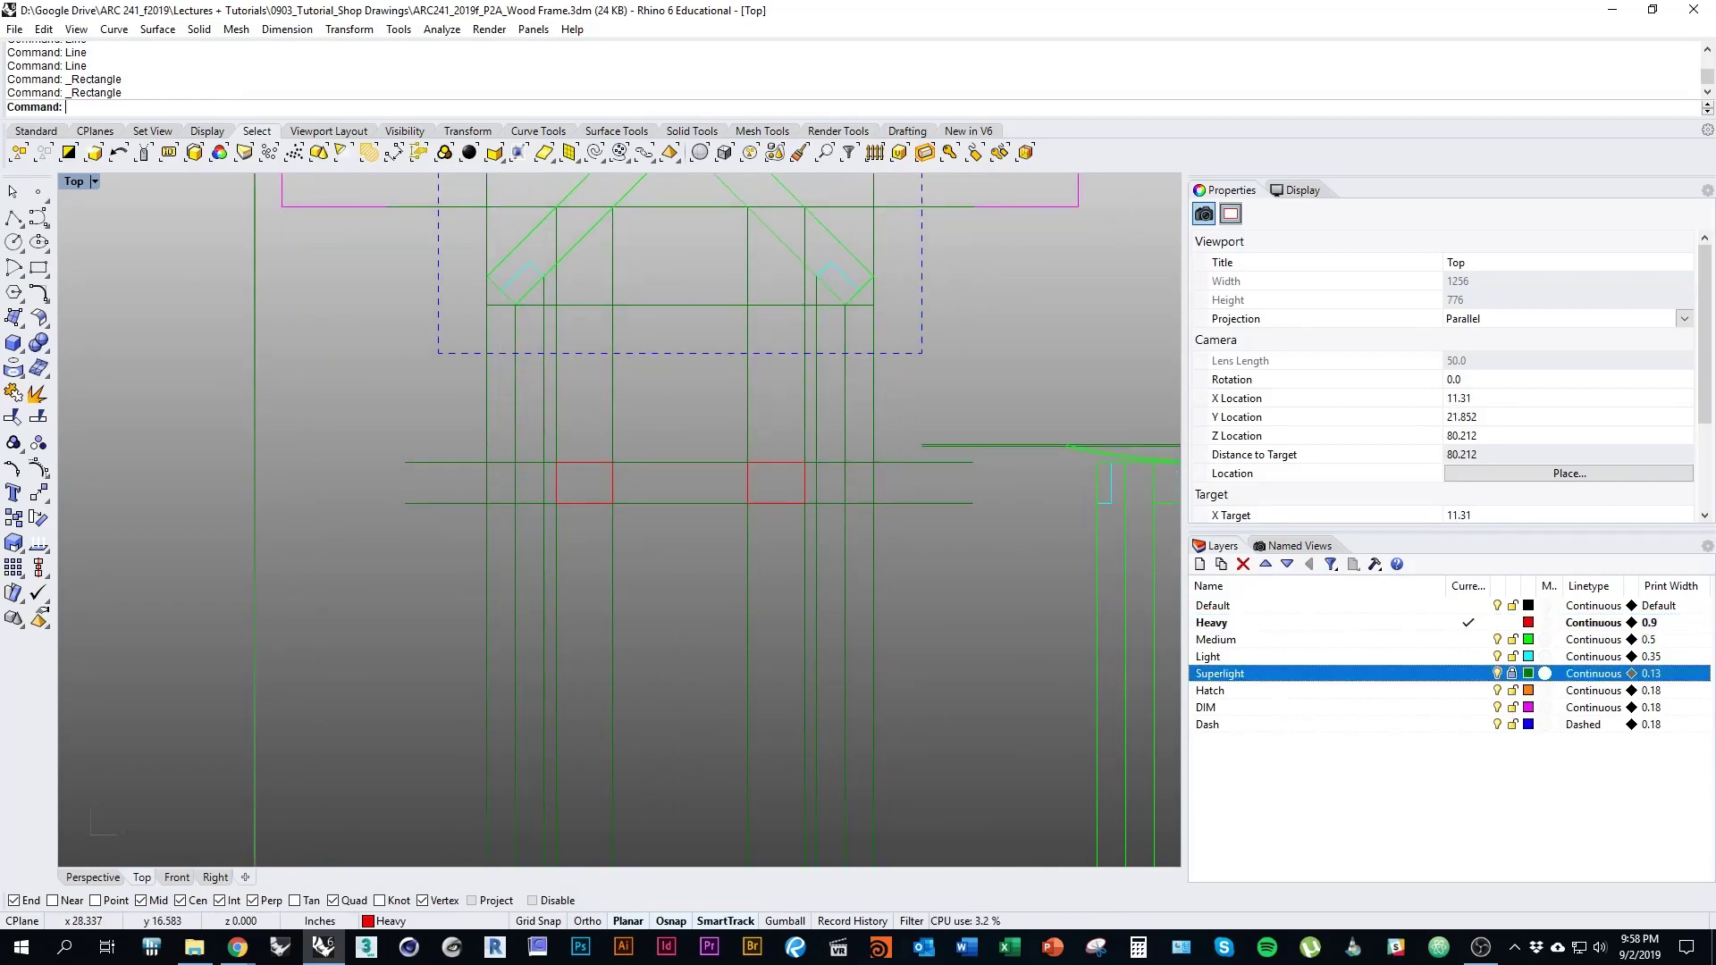
right_click_drag(711, 670, 704, 769)
scroll(671, 573, "down", 3)
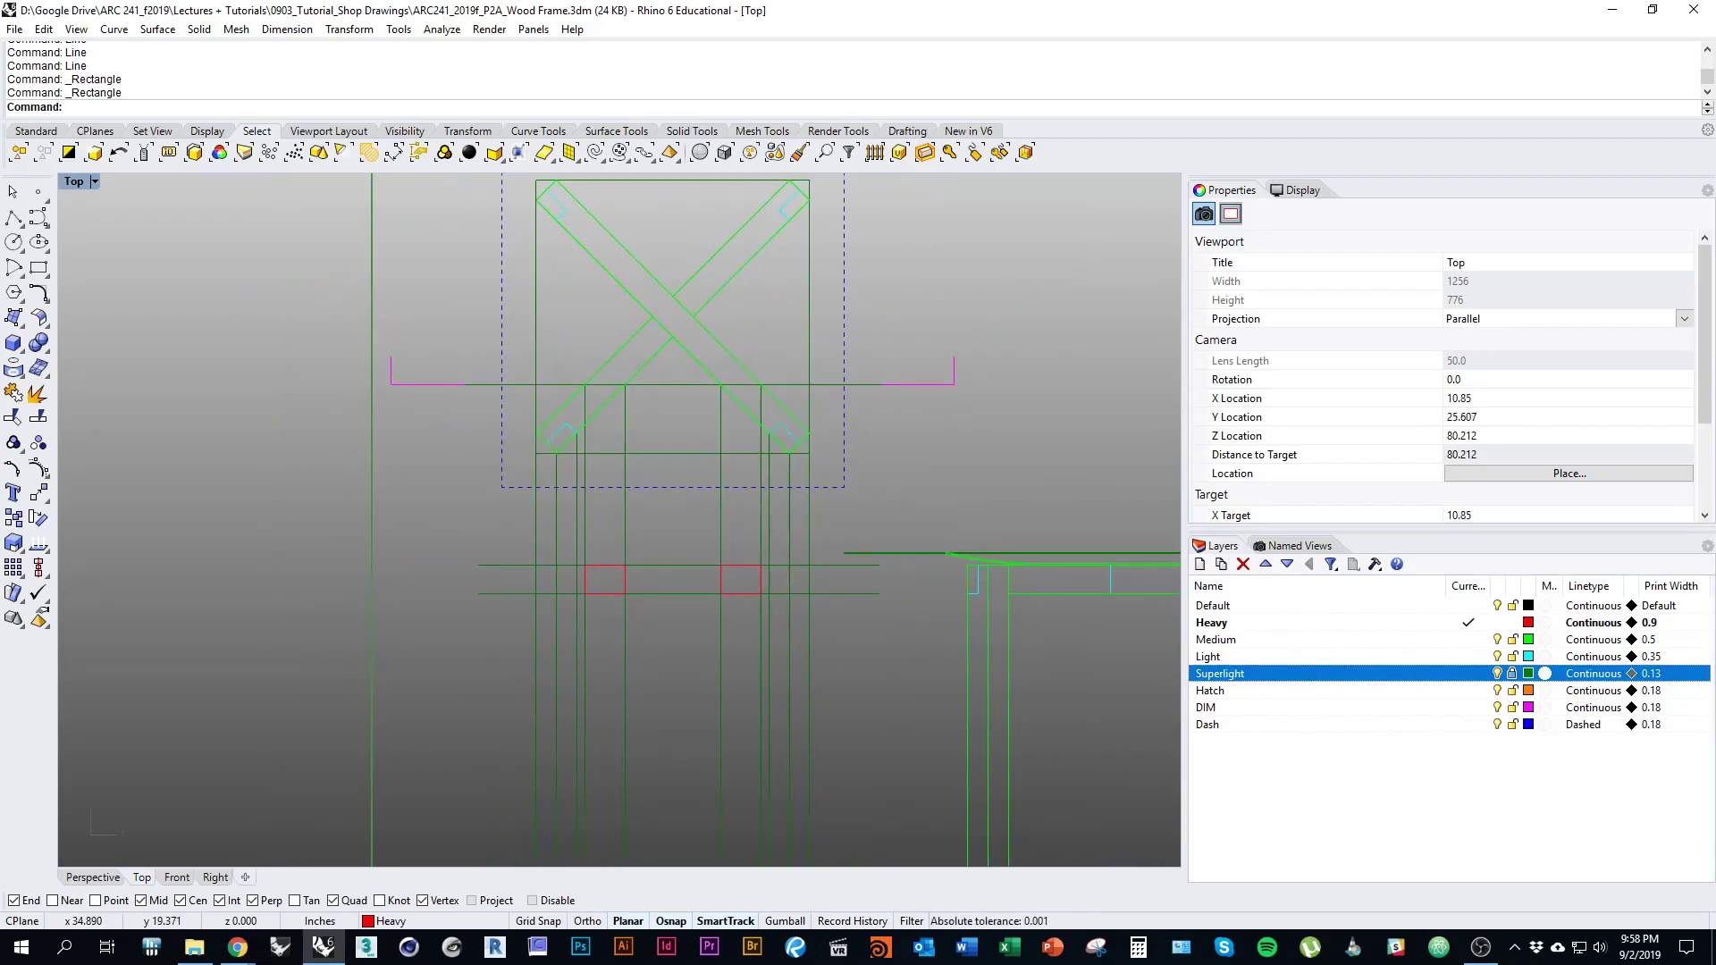
Make Medium the current layer
left_click(1468, 640)
scroll(688, 596, "up", 2)
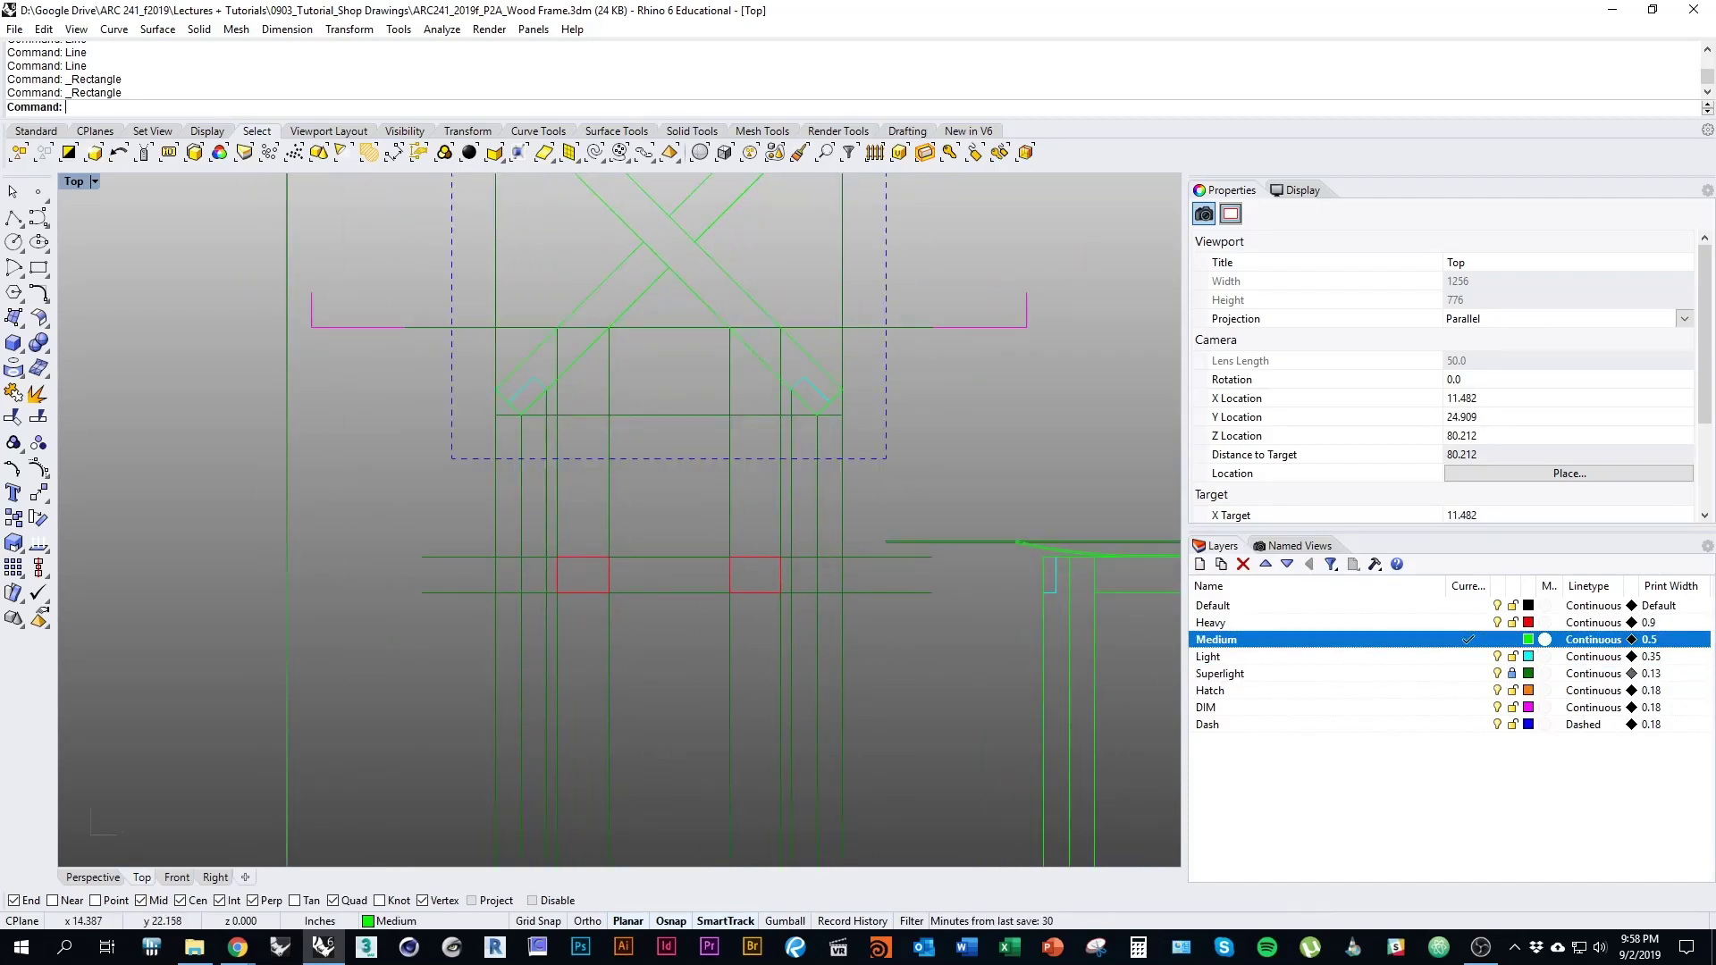
right_click(704, 598)
left_click(730, 556)
left_click(609, 556)
right_click(609, 565)
right_click(610, 585)
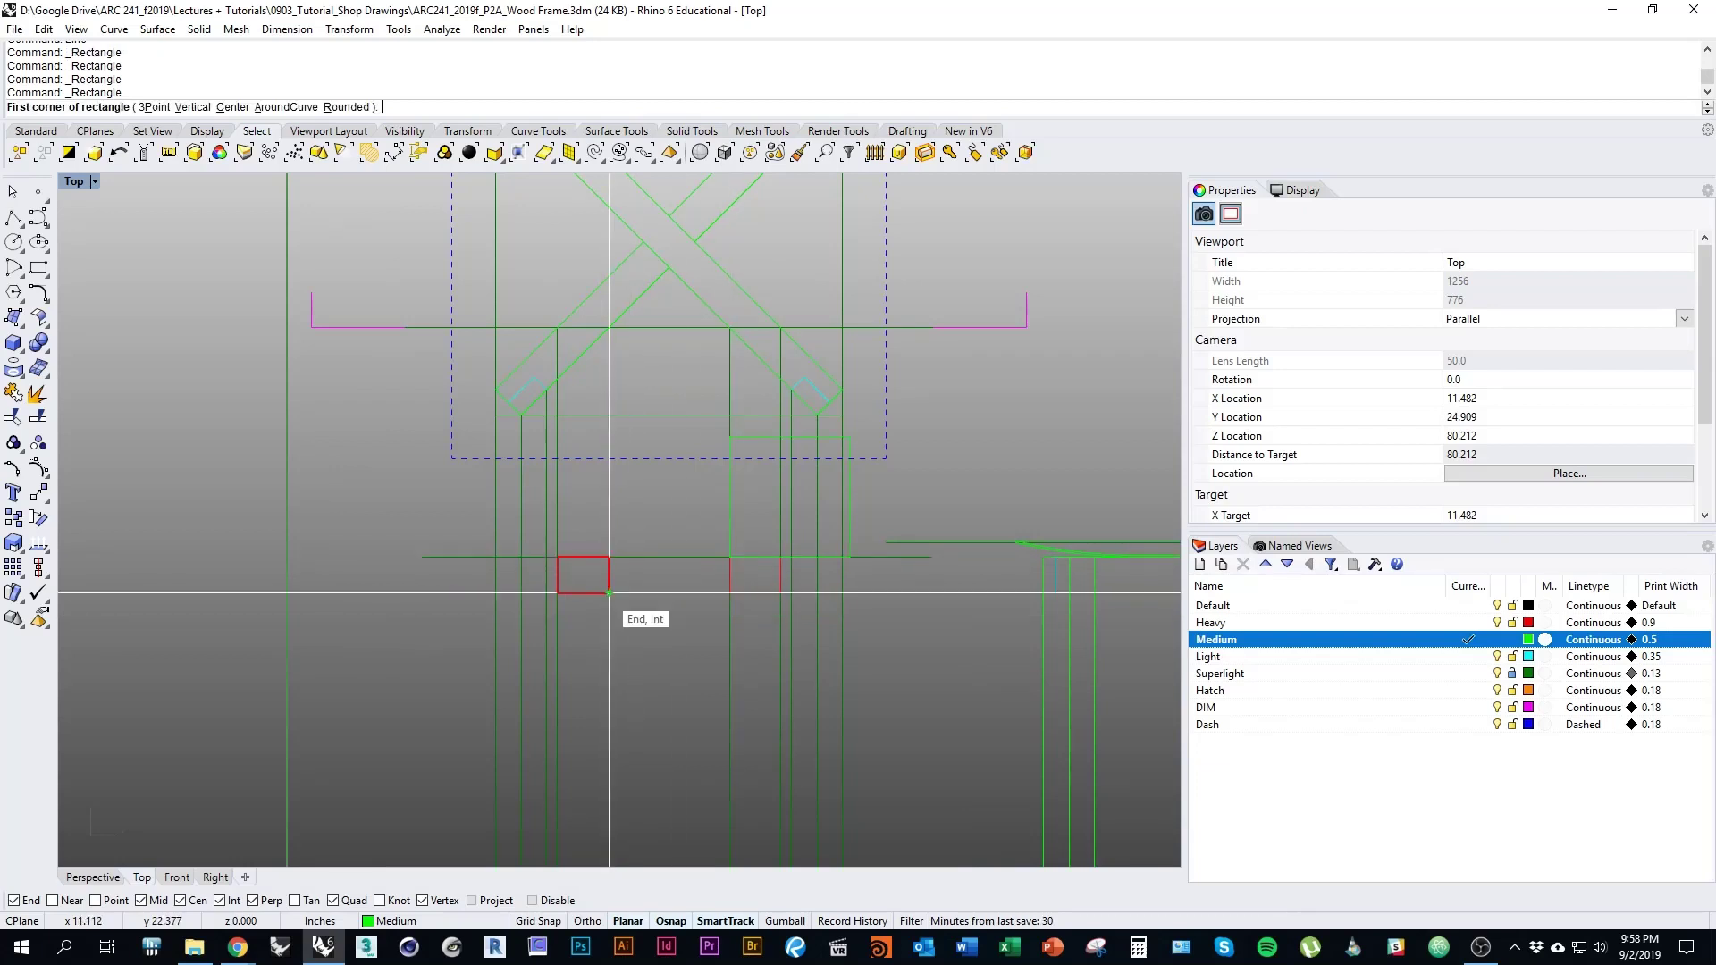
key("Escape")
key("ctrl+z")
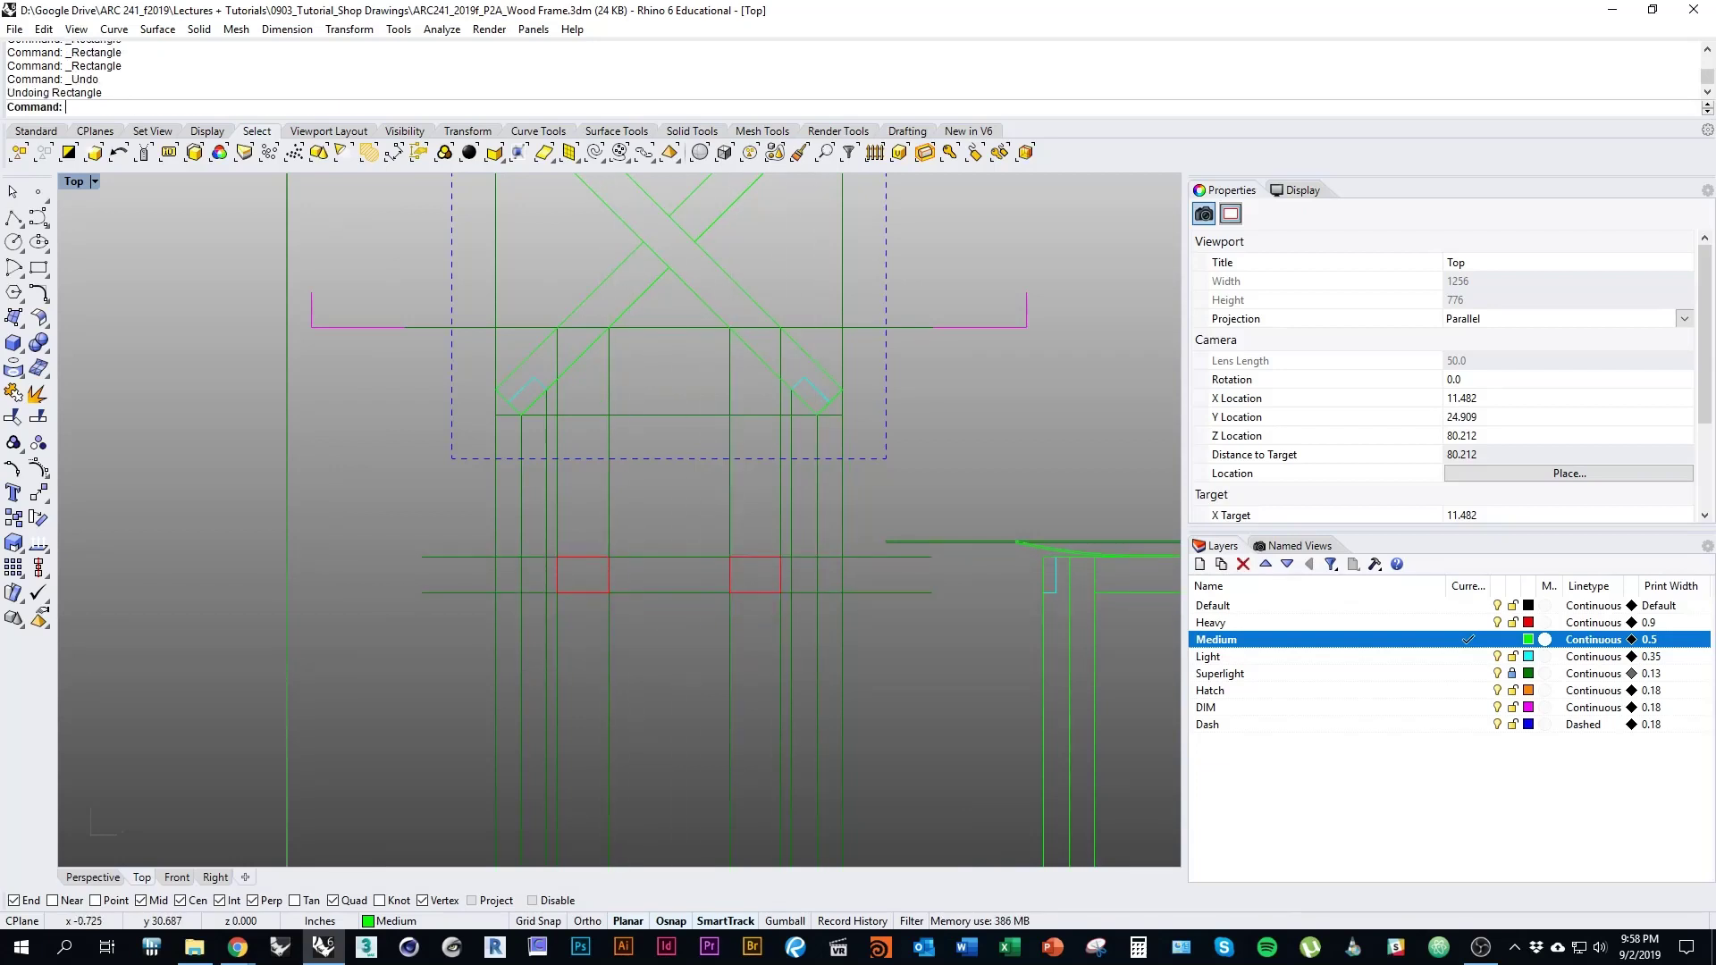
Draw two horizontal lines joining the upper and lower edges of the two cut rectangles along the upper guide pair
left_click(13, 218)
left_click(609, 557)
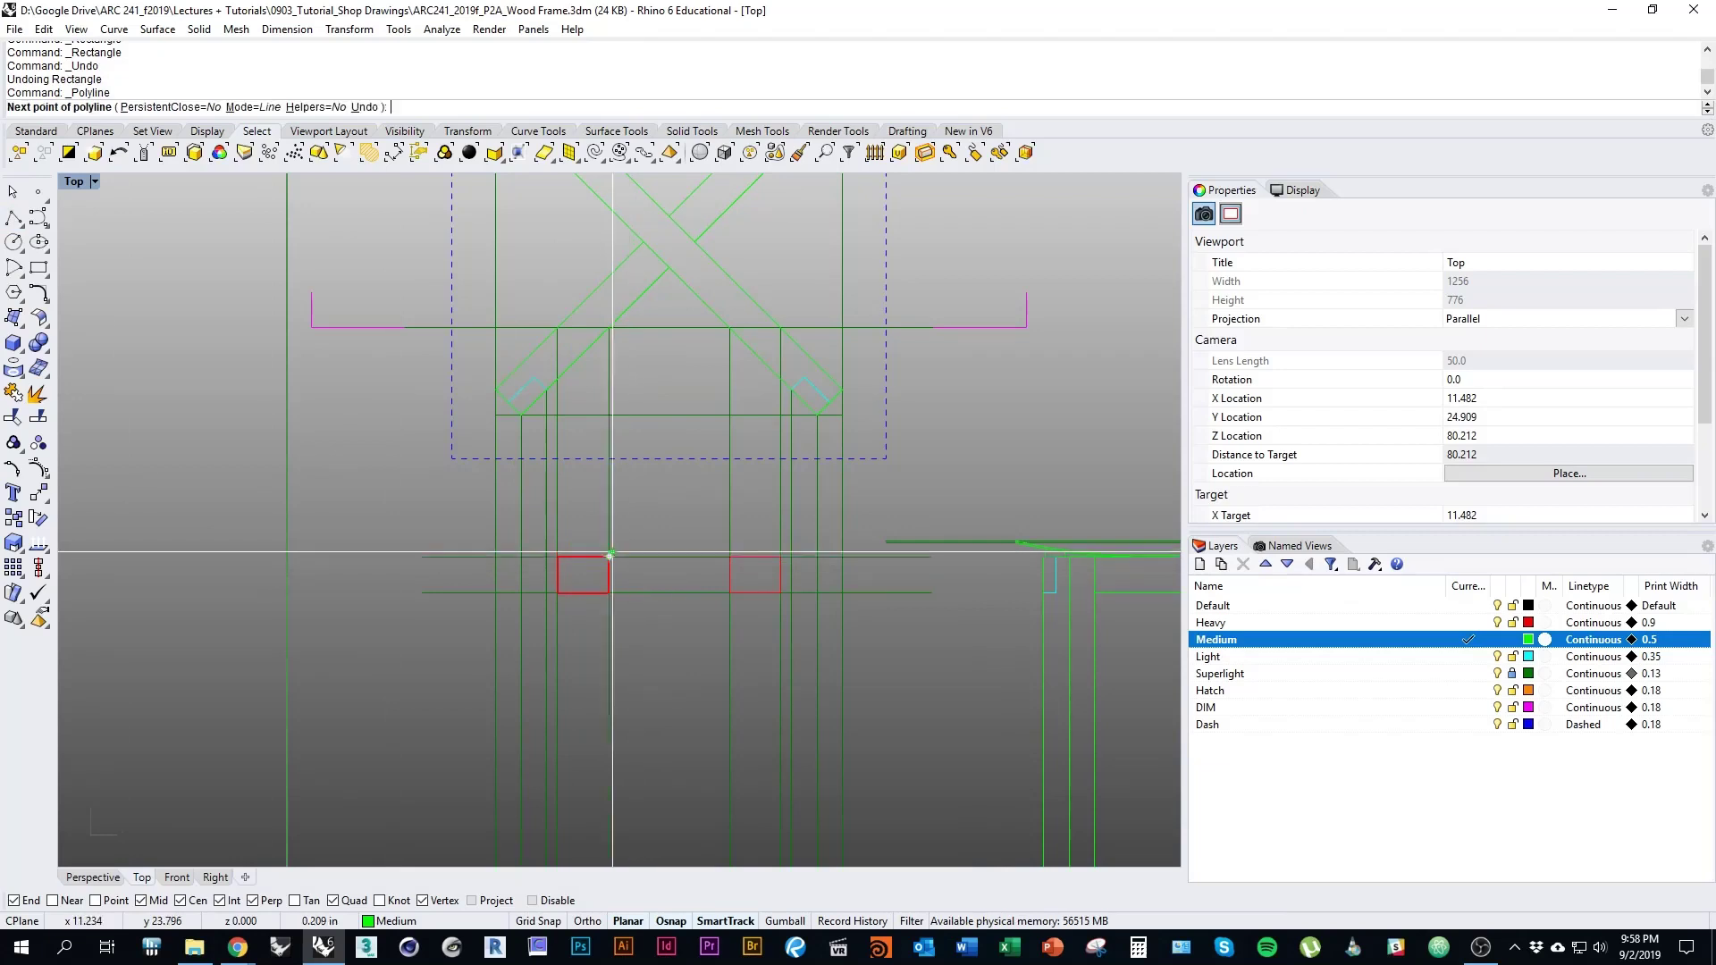
left_click(729, 557)
right_click(729, 559)
right_click(717, 568)
key("Escape")
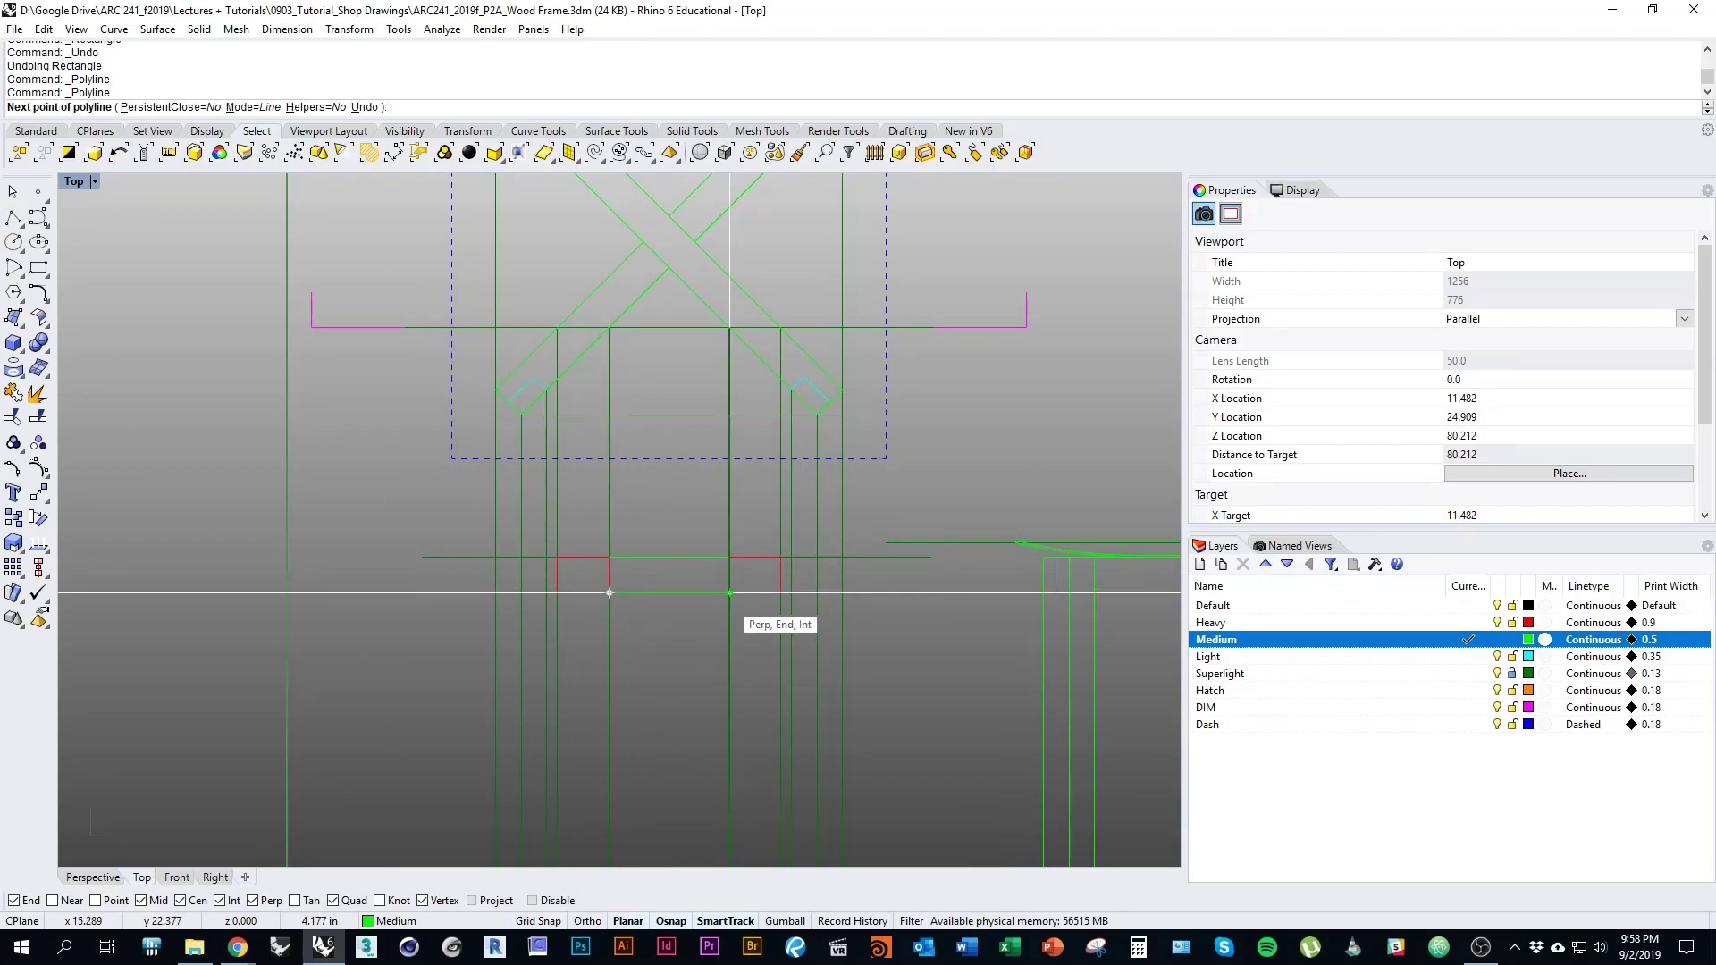
mouse_move(609, 593)
right_mouse_down()
mouse_move(646, 415)
mouse_move(588, 430)
right_mouse_up()
Make Light the current layer and draw a vertical line between the midpoints of the two new horizontal lines
left_click(1468, 657)
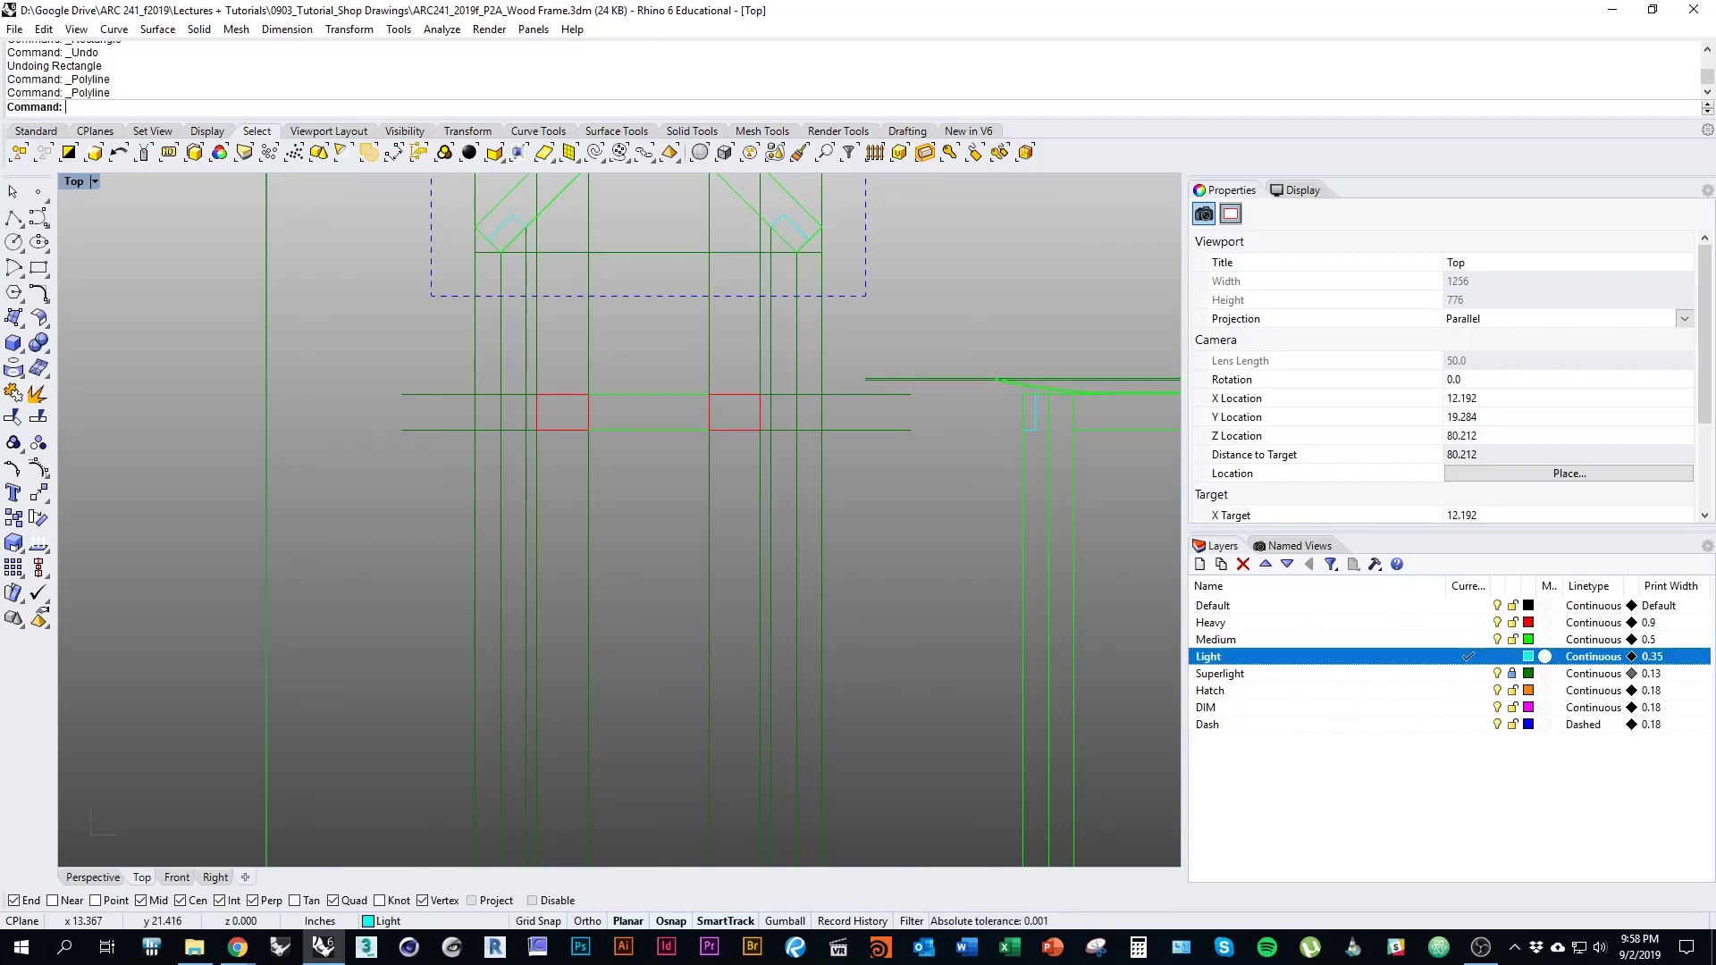
right_click(645, 516)
key("Escape")
right_click_drag(641, 518, 627, 673)
right_click(628, 666)
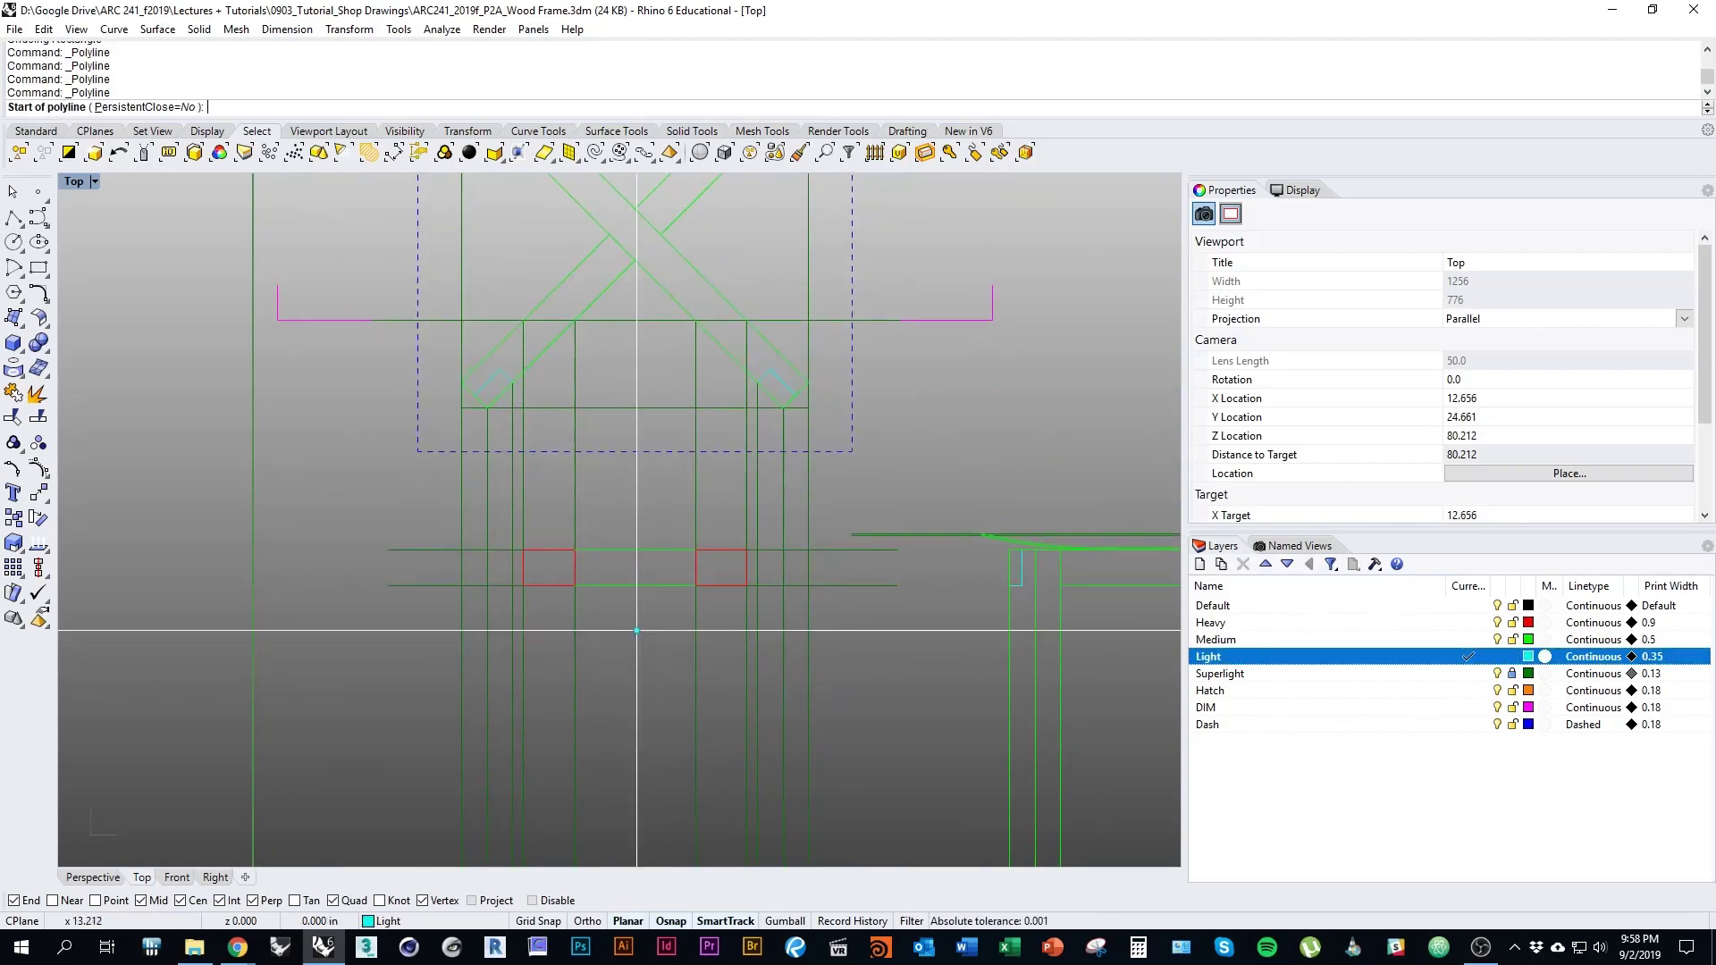
left_click(635, 586)
left_click(635, 550)
right_click(636, 555)
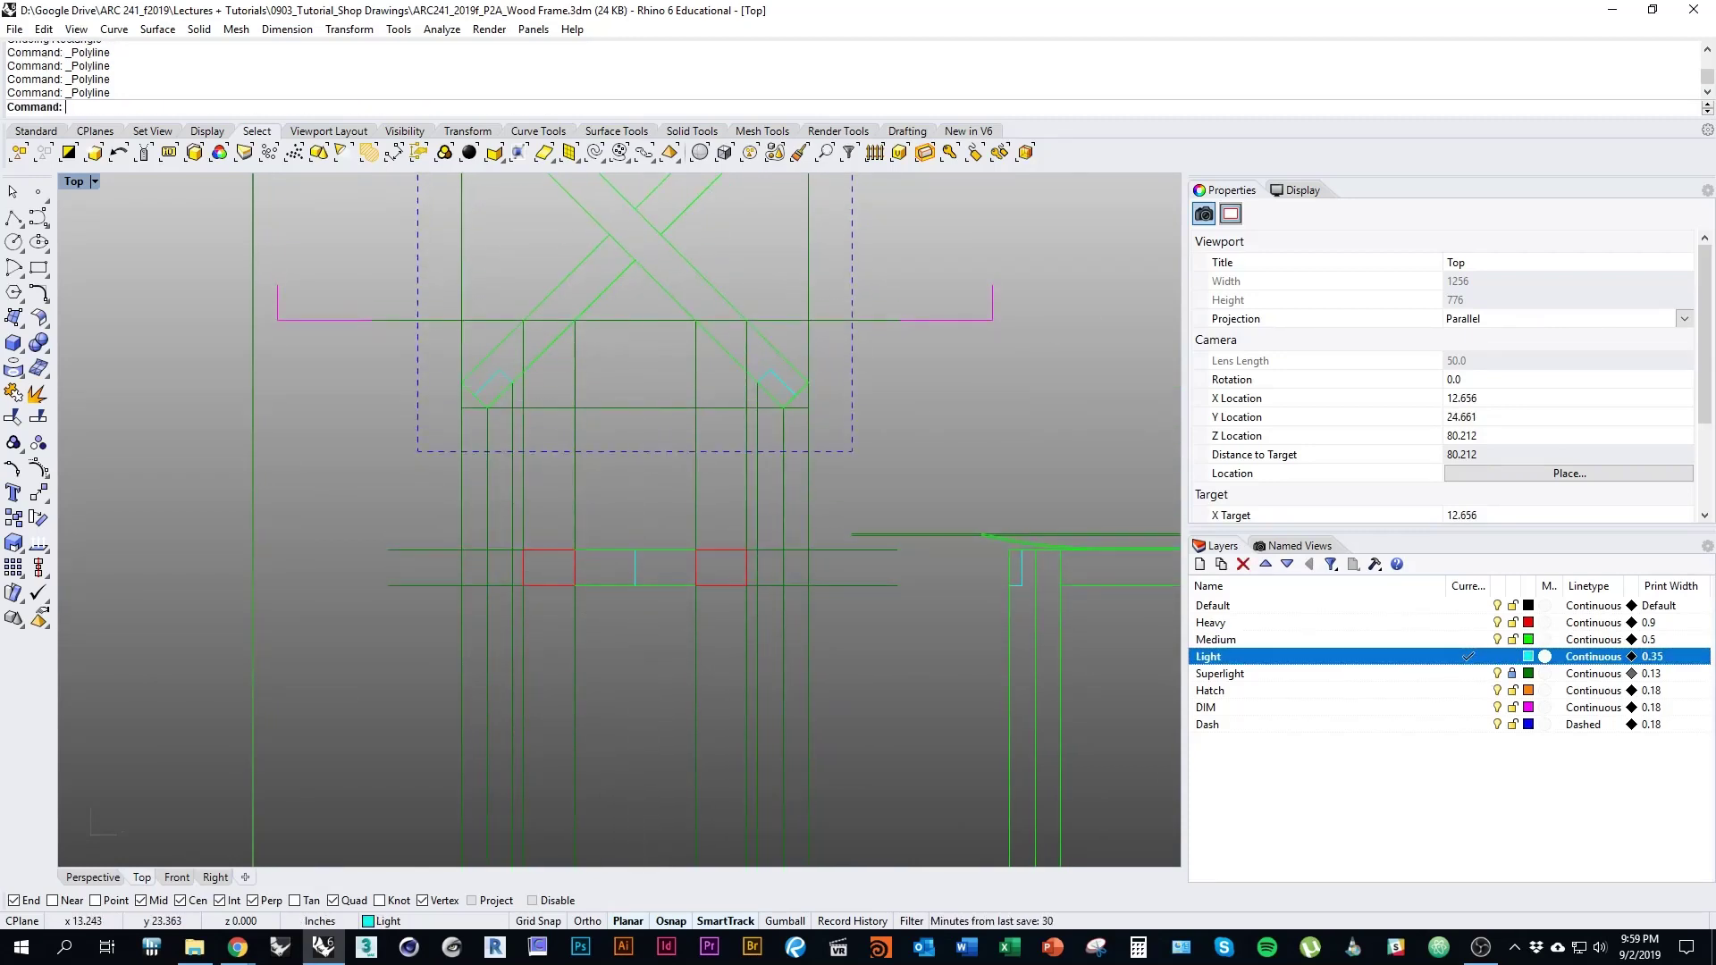
Copy the two cut rectangles and the lines between them straight down onto the lower horizontal guide pair
right_click_drag(677, 311, 677, 430)
right_click_drag(678, 687, 658, 565)
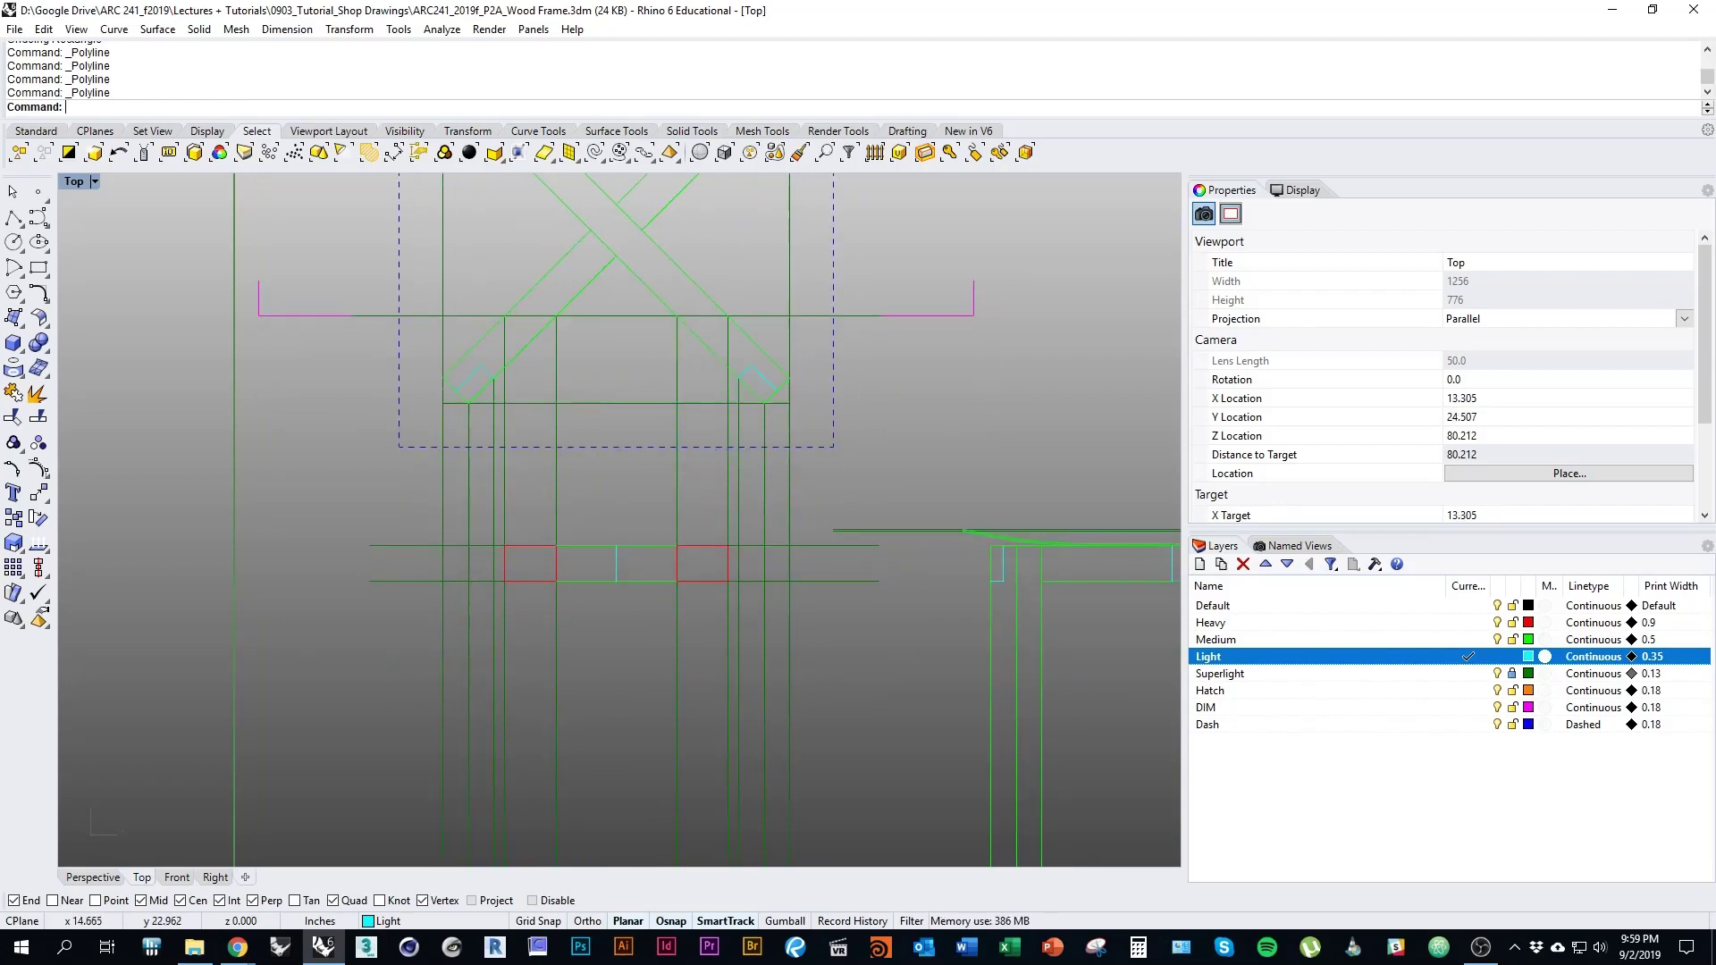
scroll(640, 425, "down", 4)
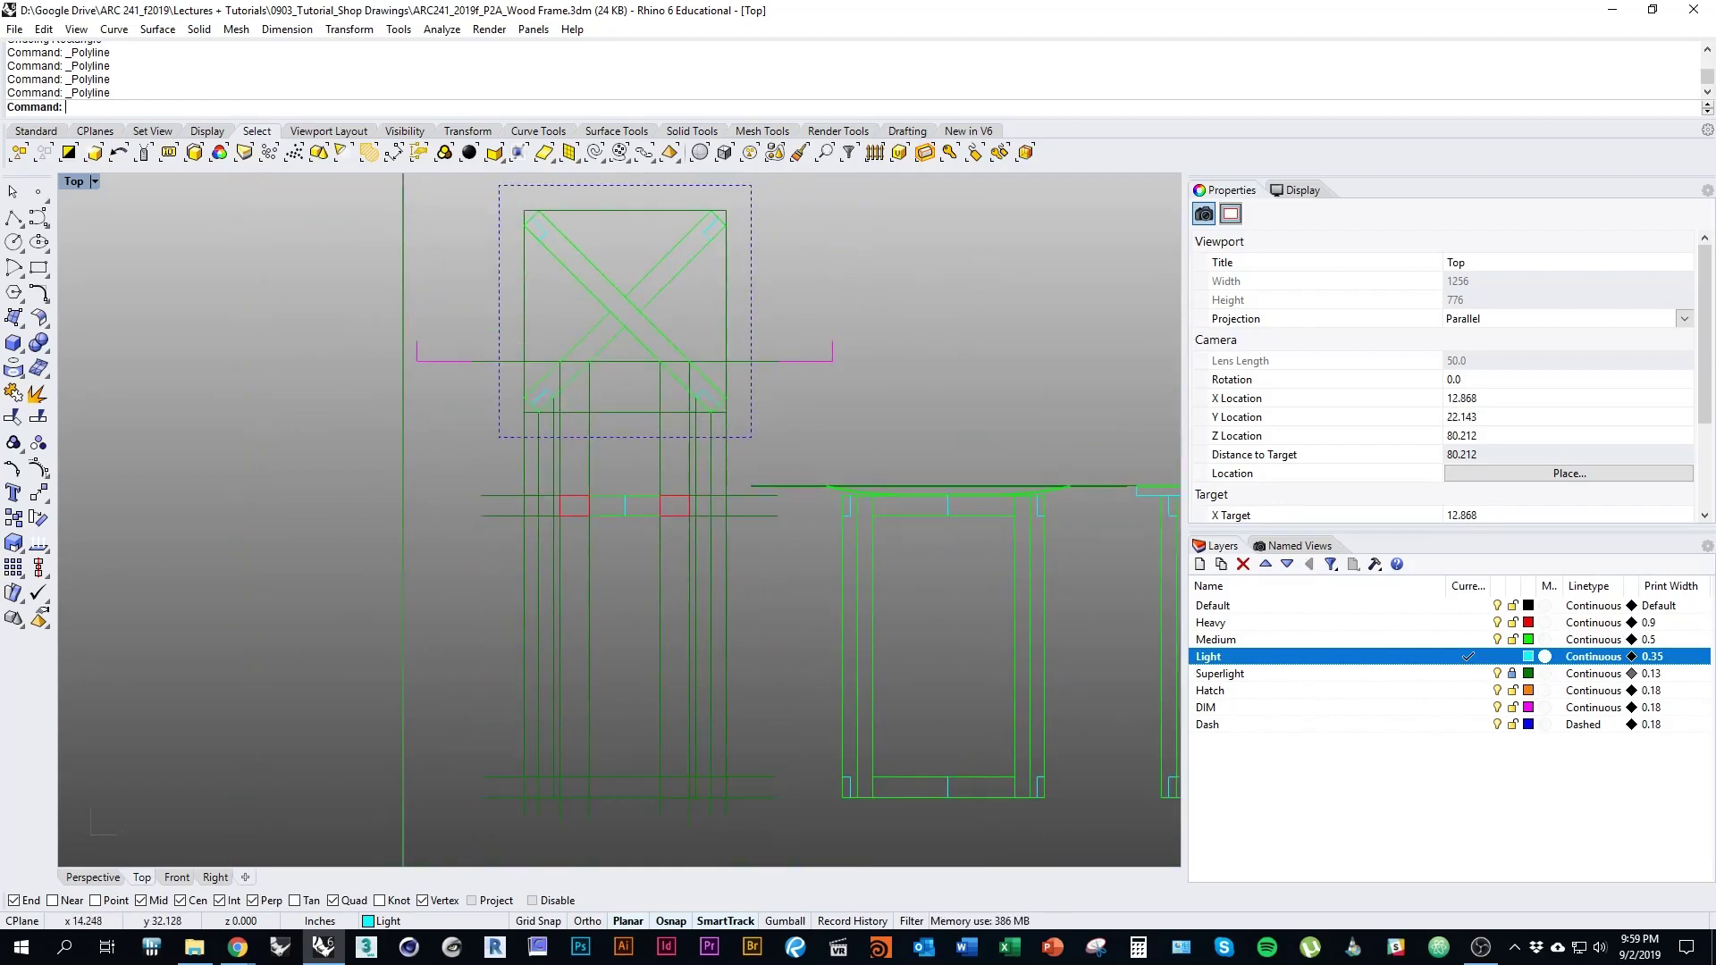
scroll(551, 422, "up", 2)
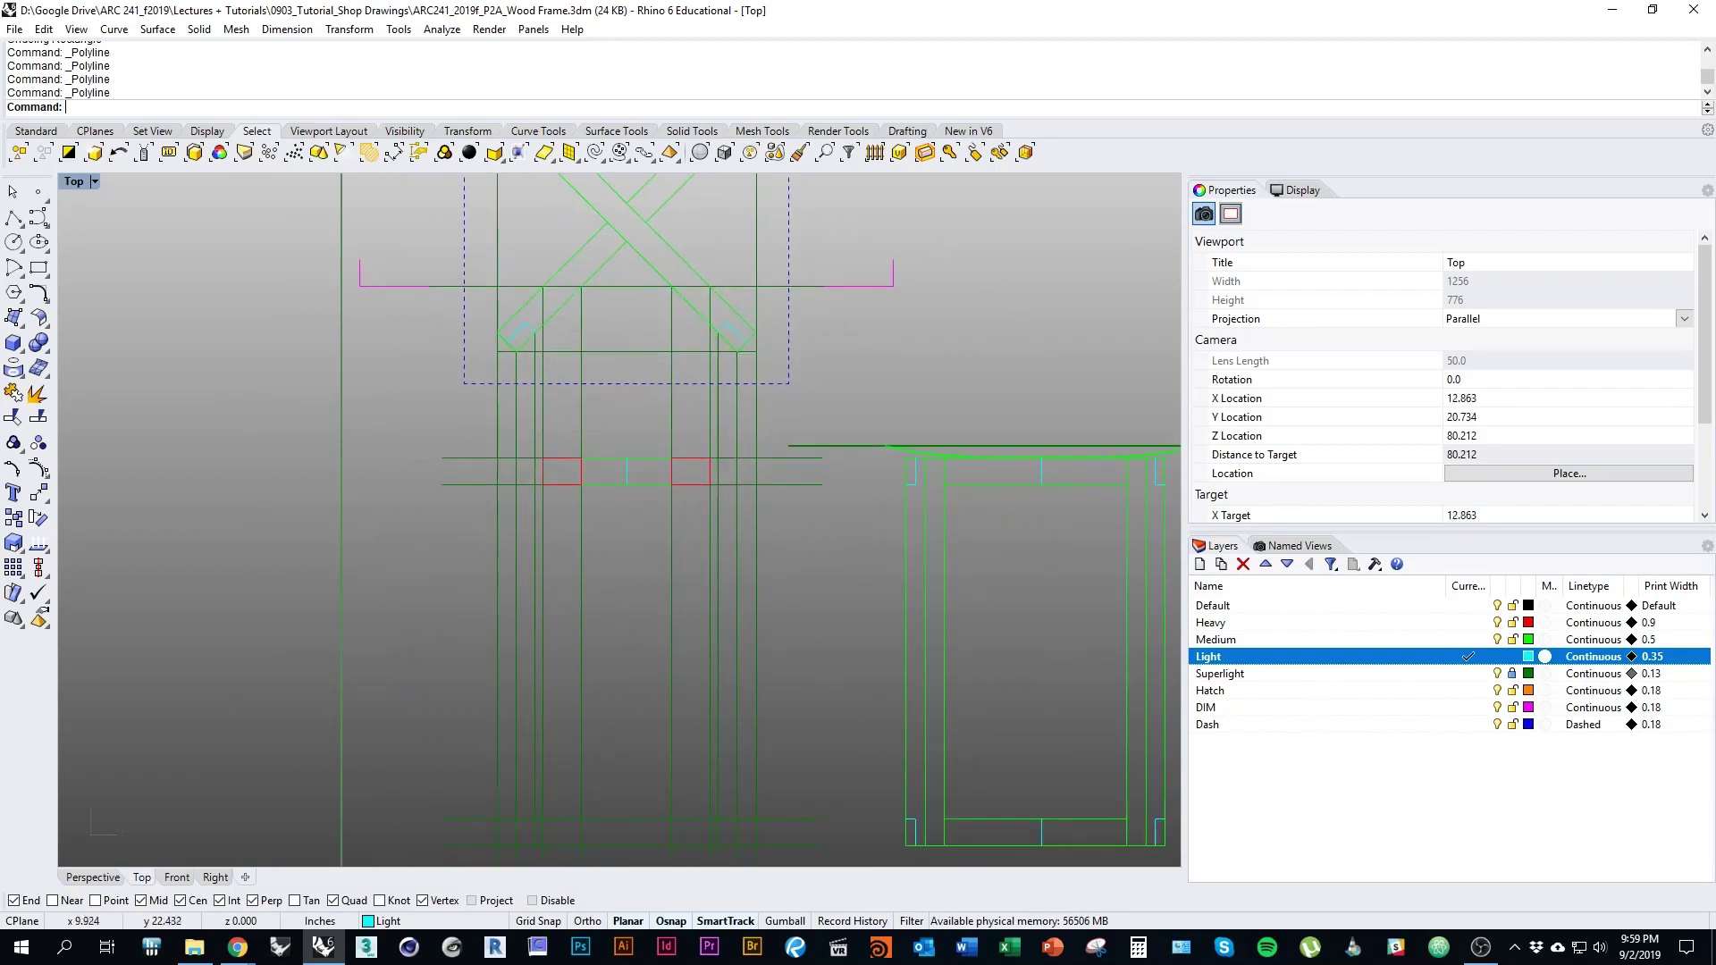
left_click_drag(700, 526, 461, 422)
right_click_drag(461, 421, 400, 421)
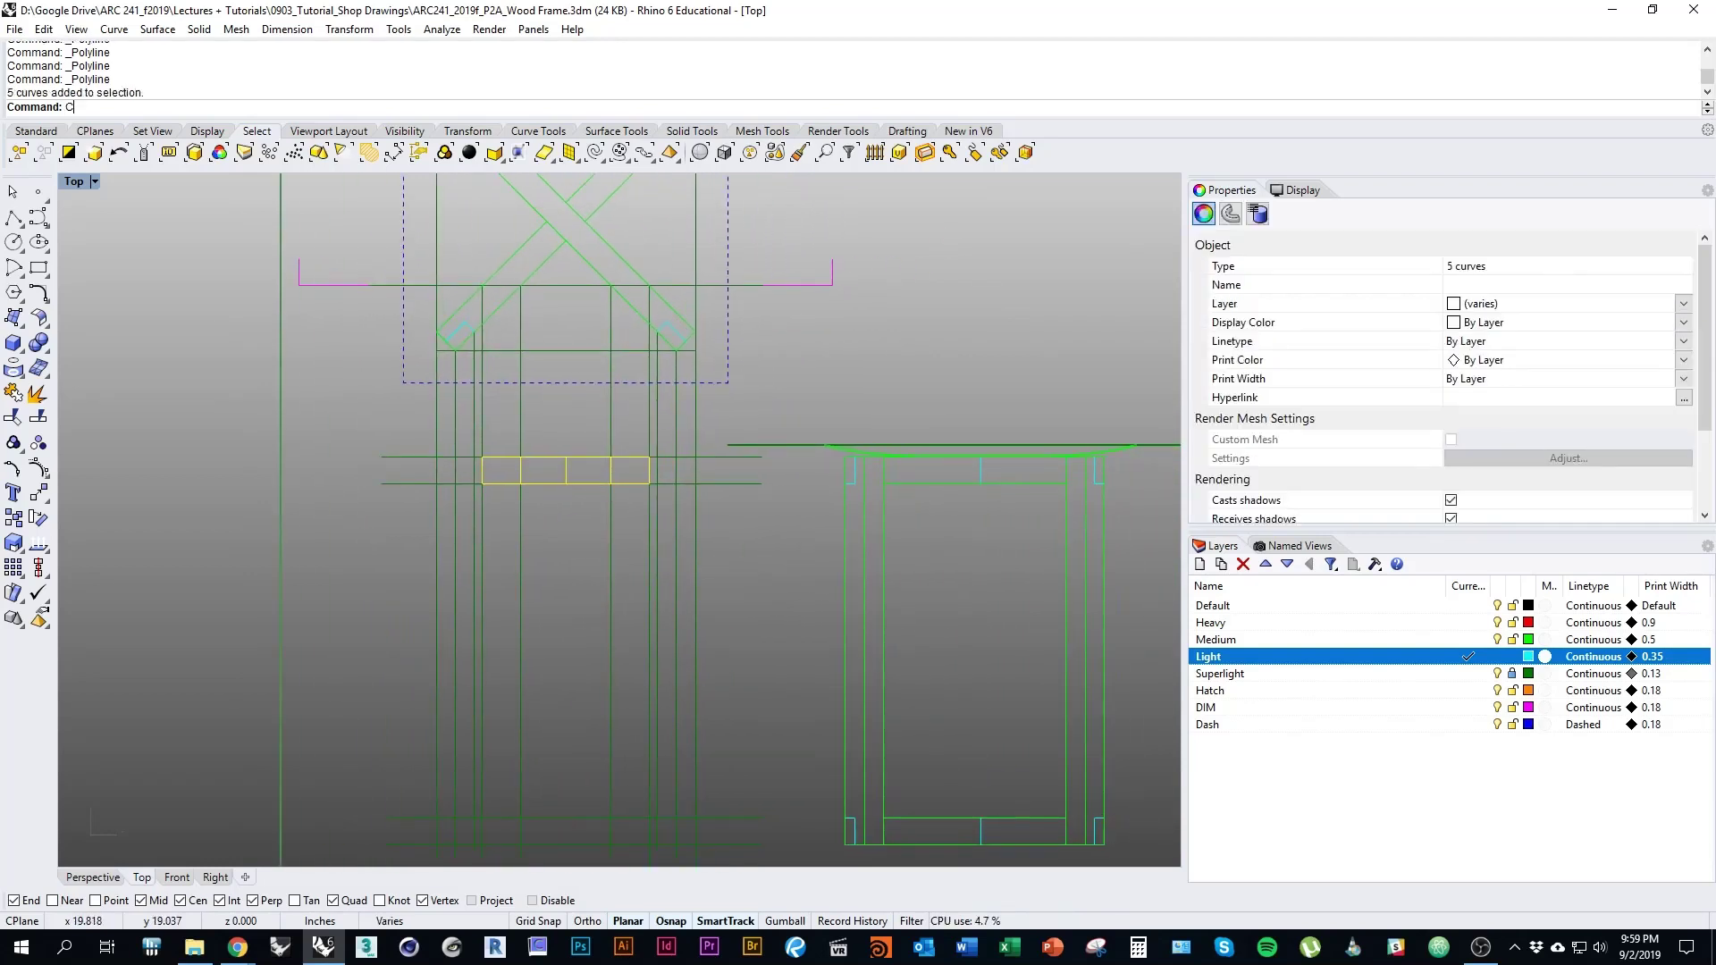
key("Return")
right_click_drag(649, 584, 671, 499)
left_click(671, 399)
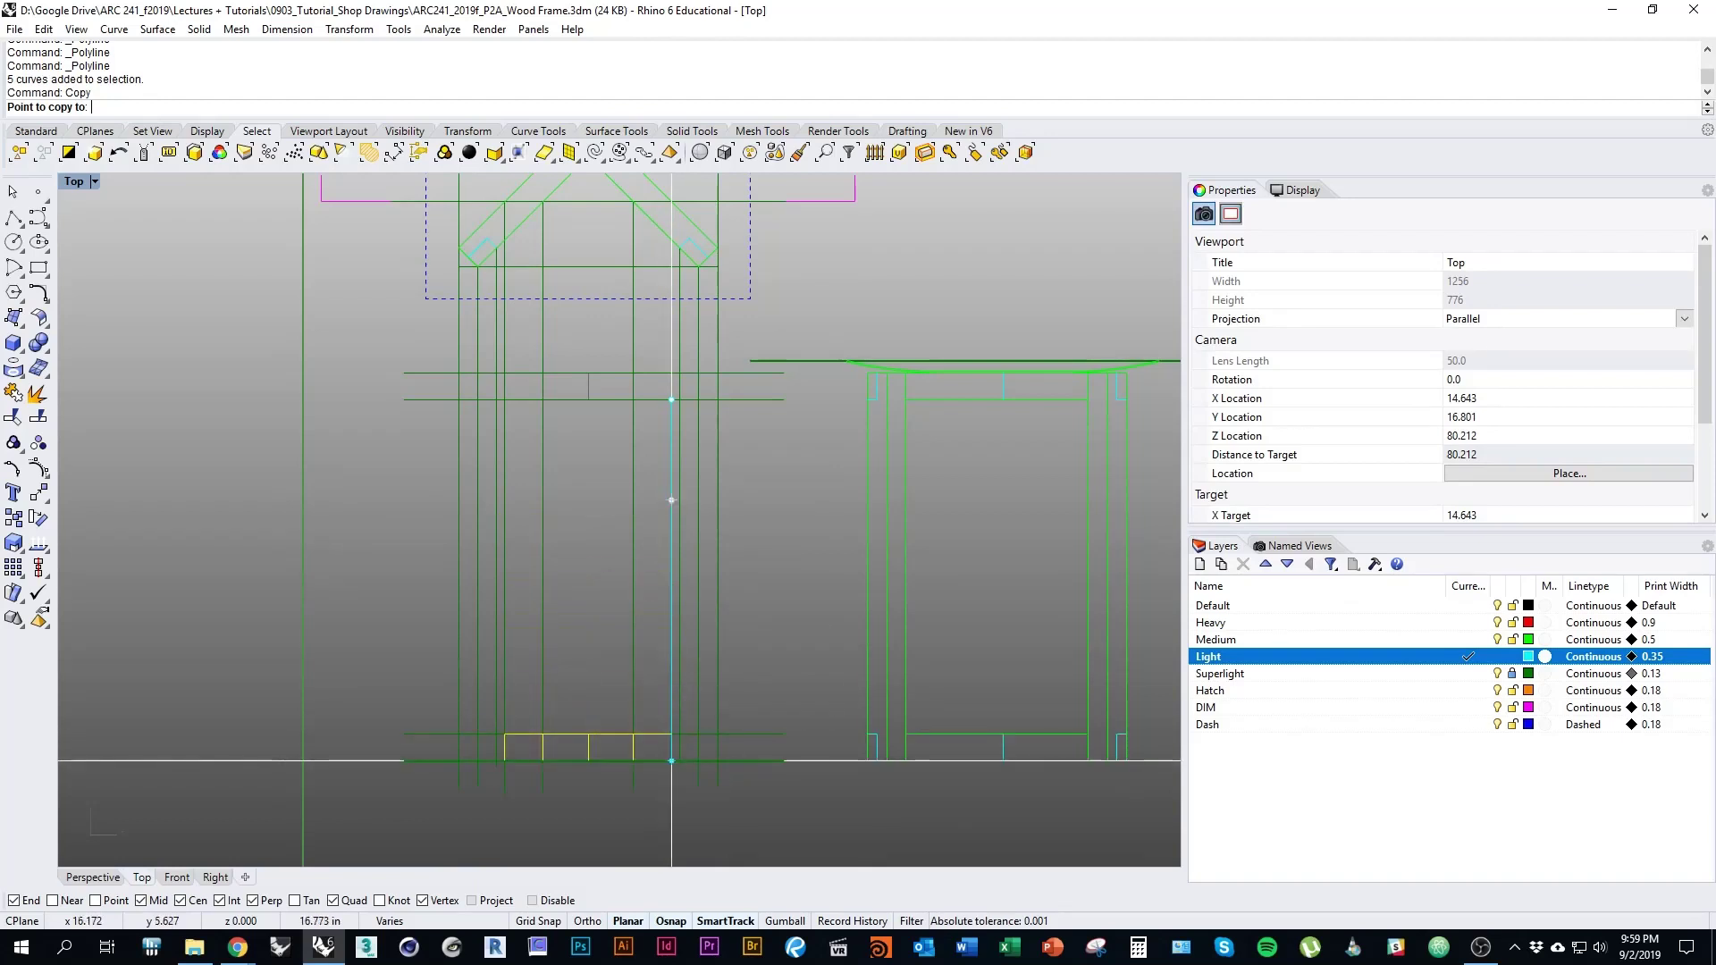
left_click(671, 759)
key("Return")
scroll(647, 715, "down", 1)
right_click_drag(621, 591, 622, 718)
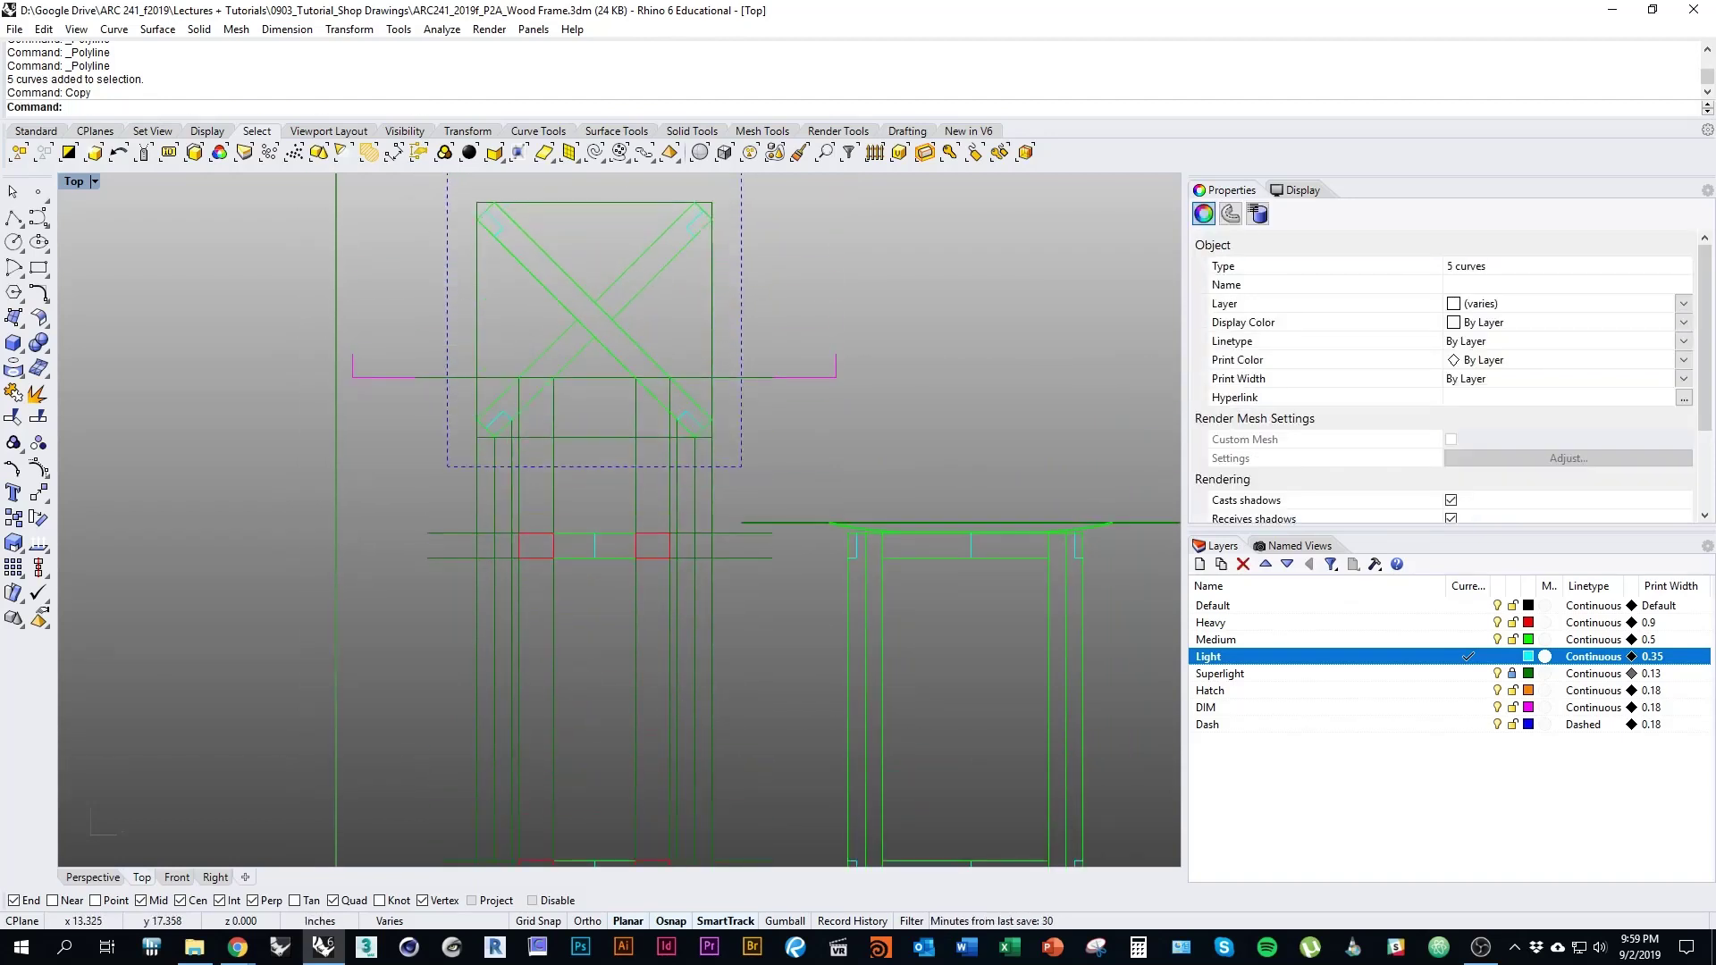
key("Escape")
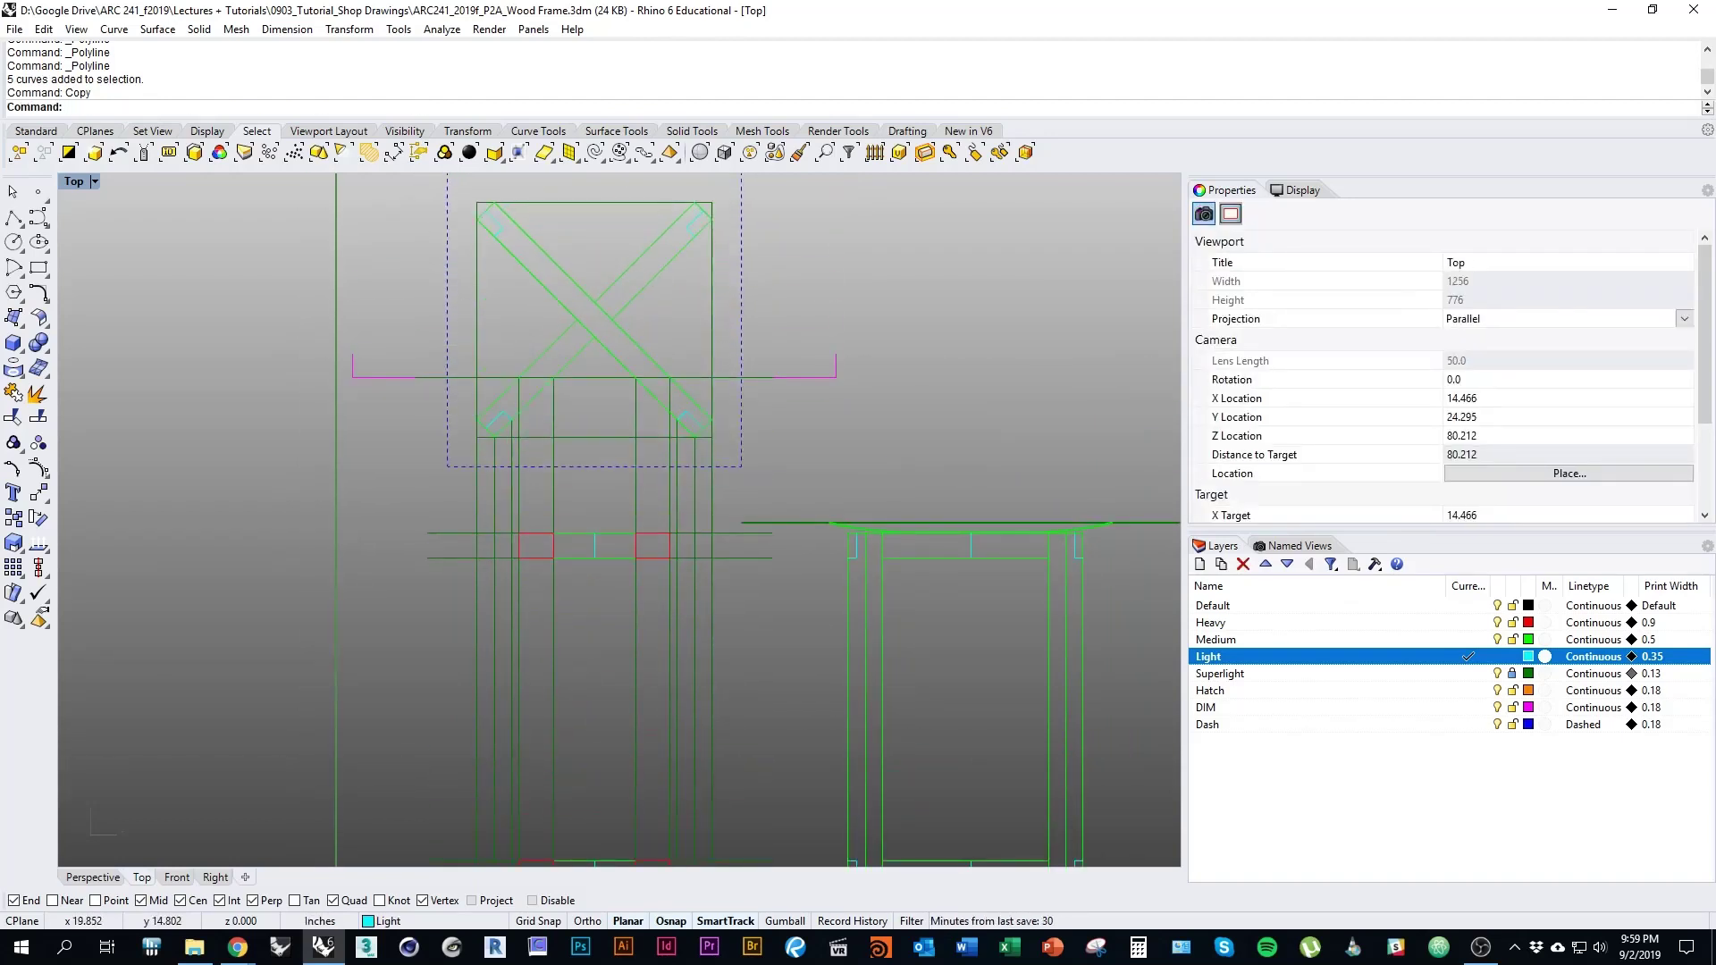
right_click_drag(735, 540, 769, 629)
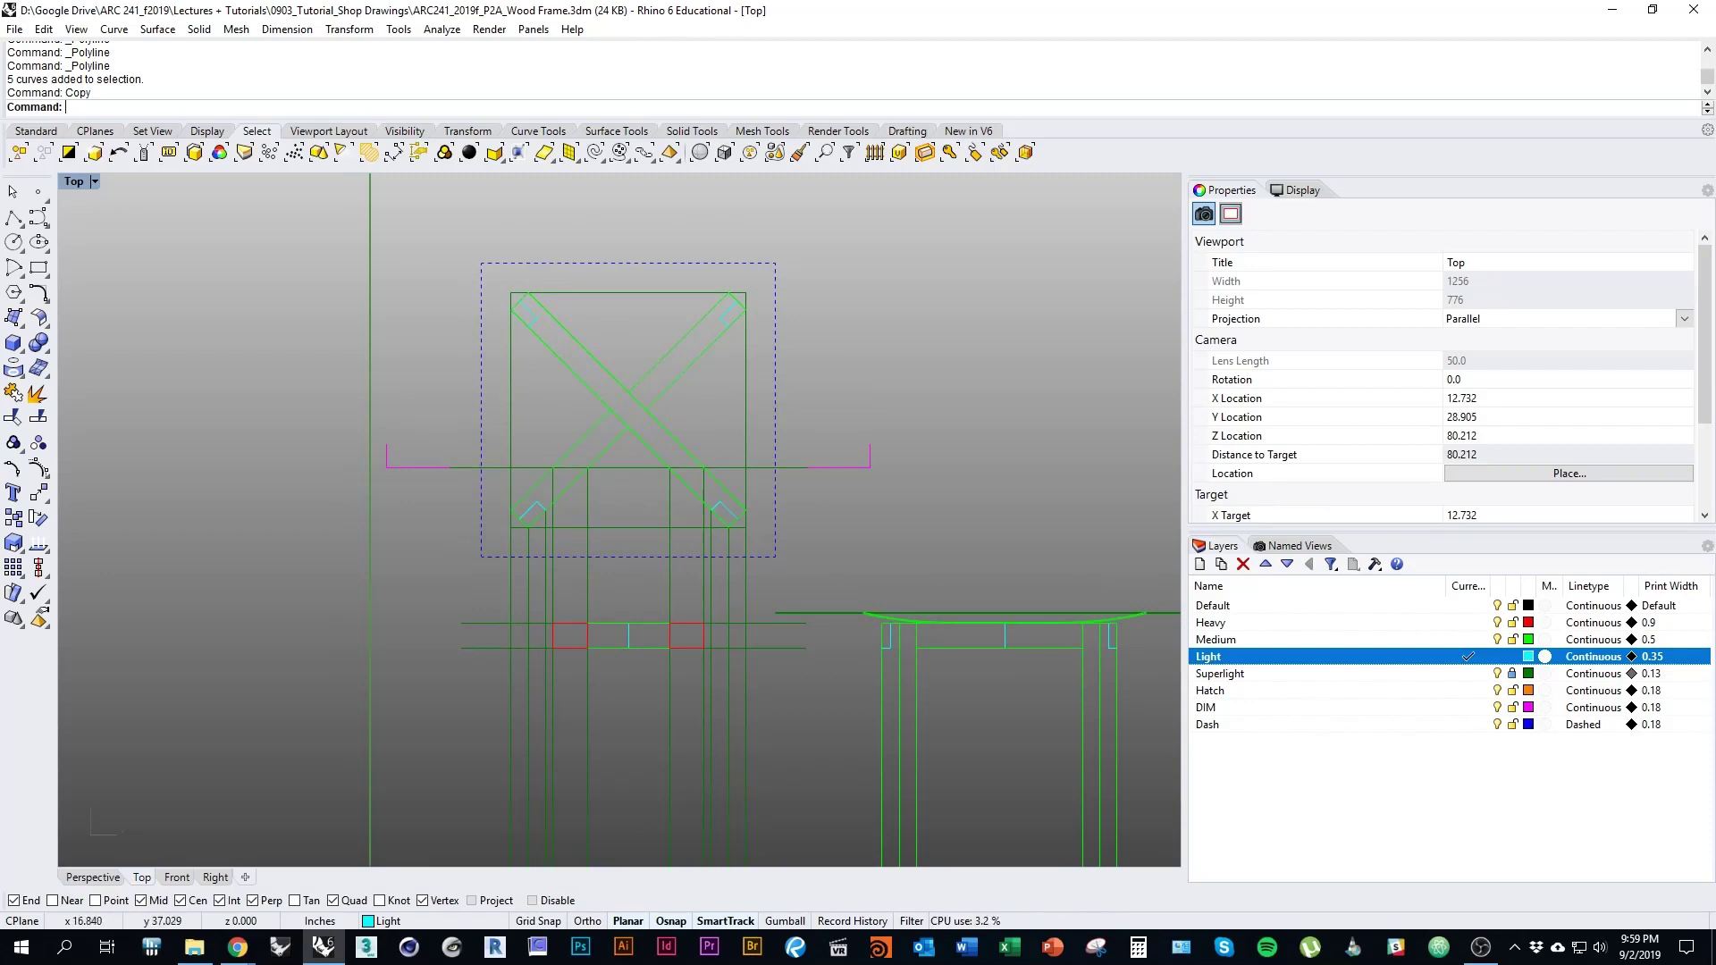
right_click_drag(699, 360, 778, 378)
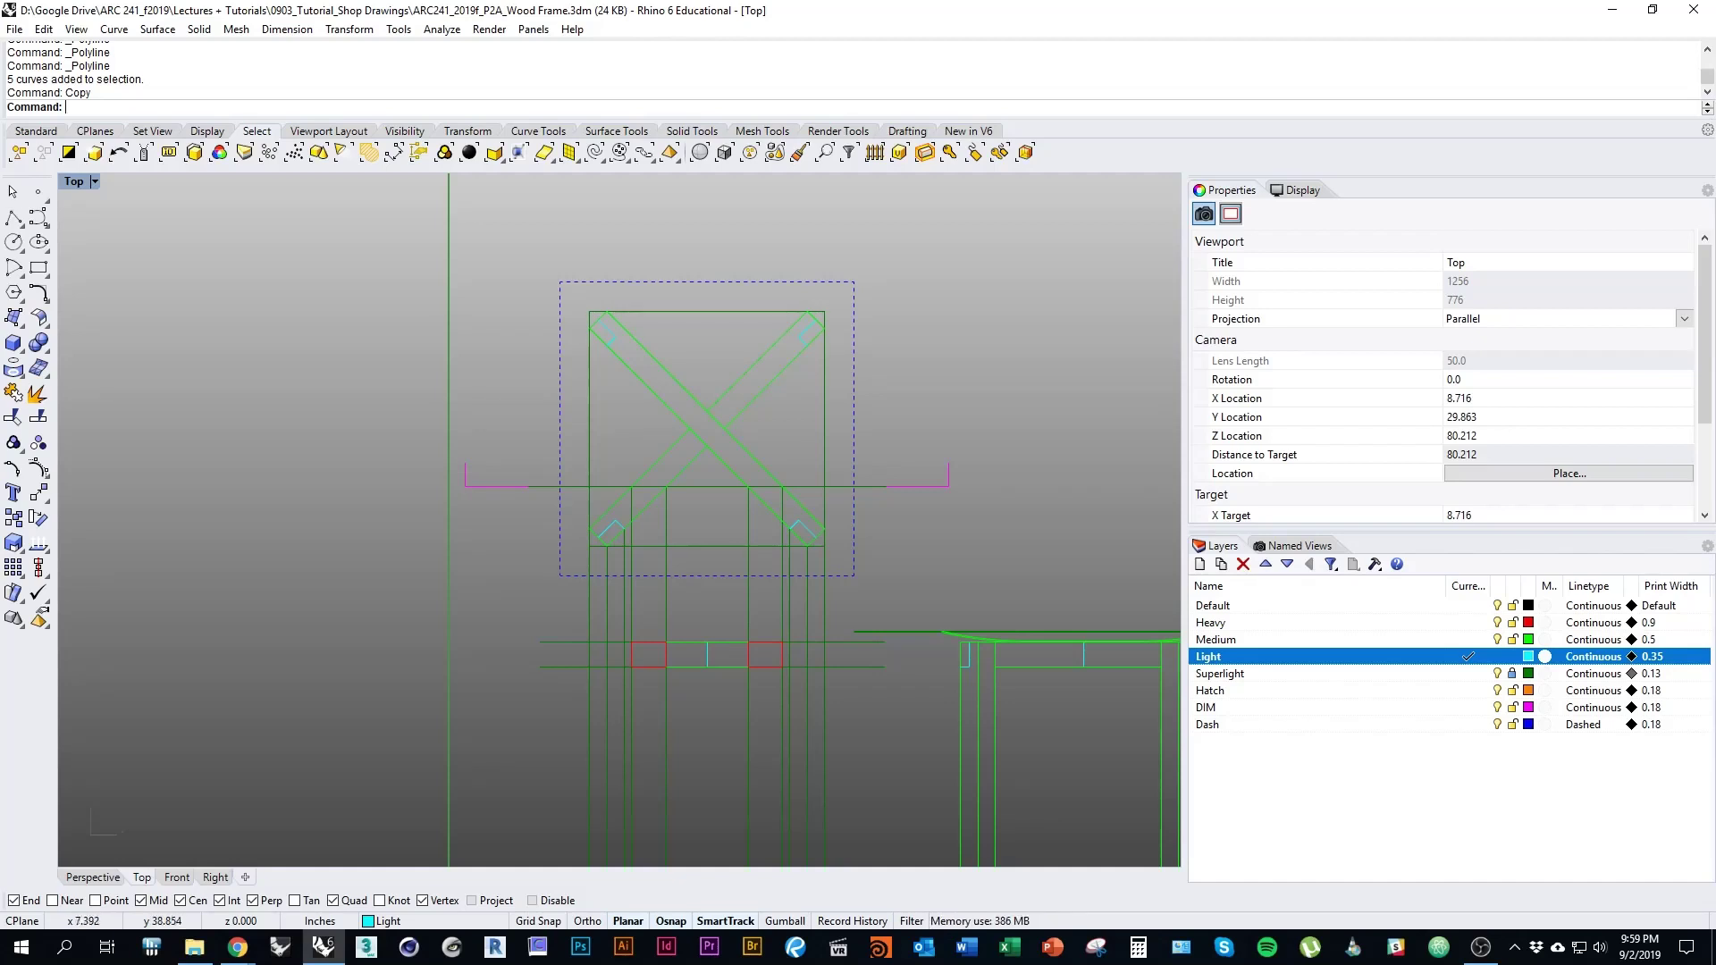
right_click_drag(696, 388, 672, 261)
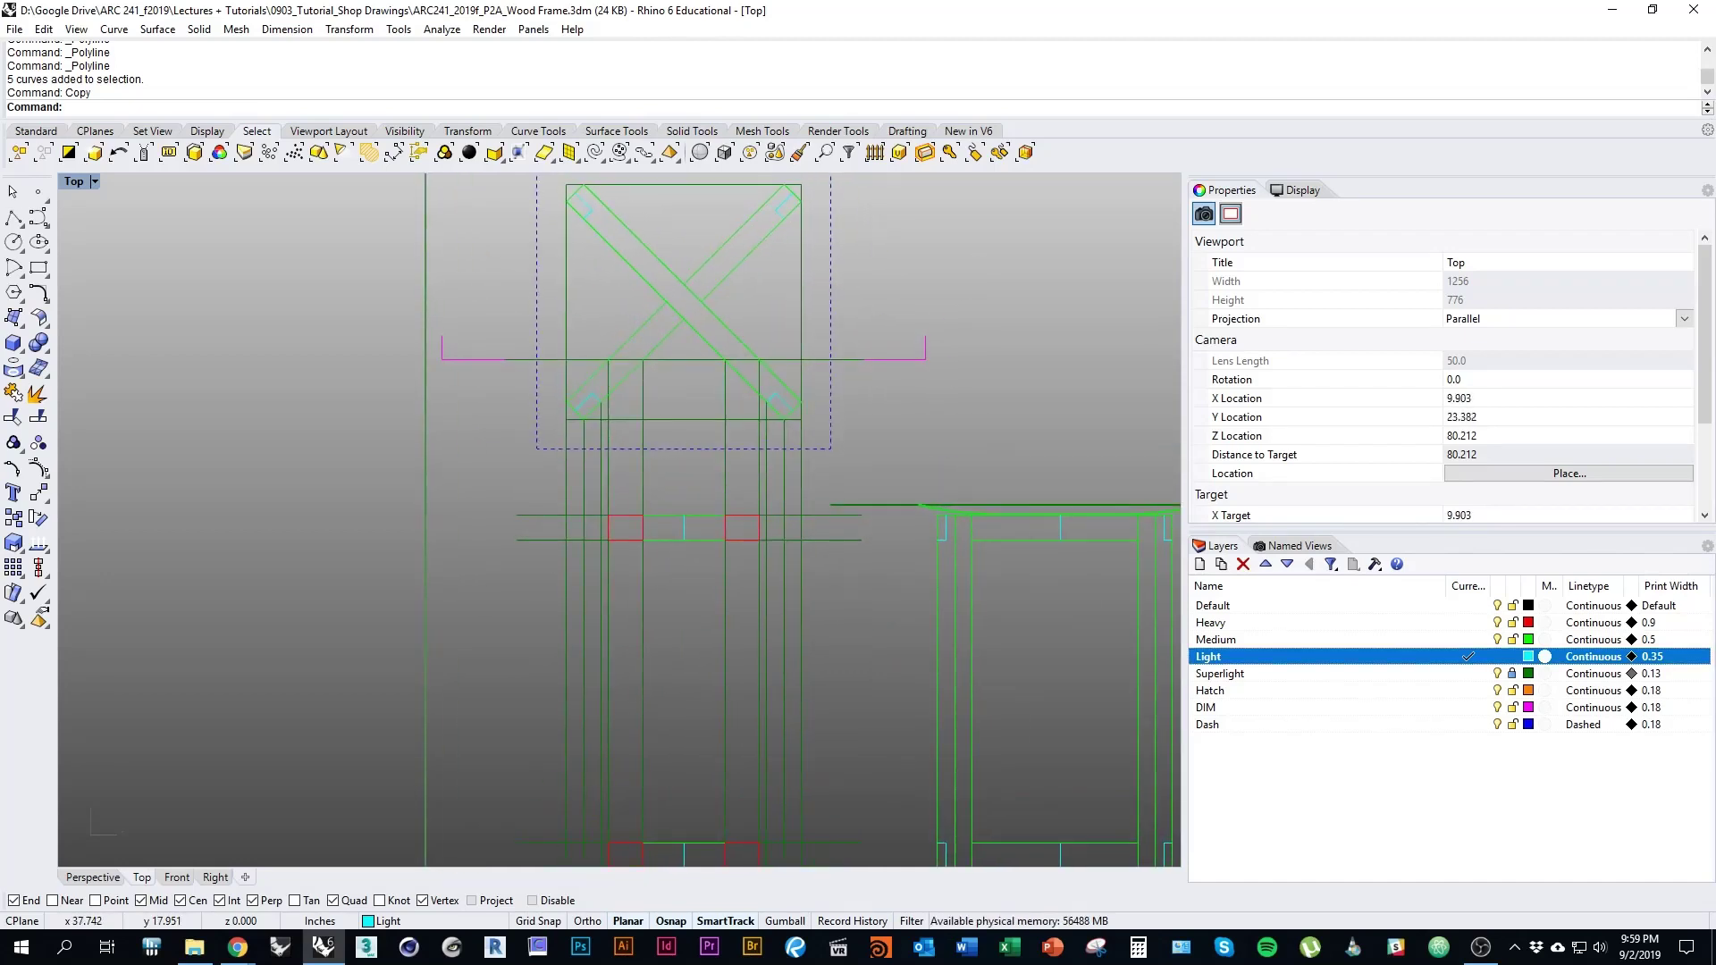
Make Medium the current layer and draw the section's right outer vertical edge from the highest to the lowest horizontal guide
left_click(1467, 638)
right_click_drag(820, 587, 758, 544)
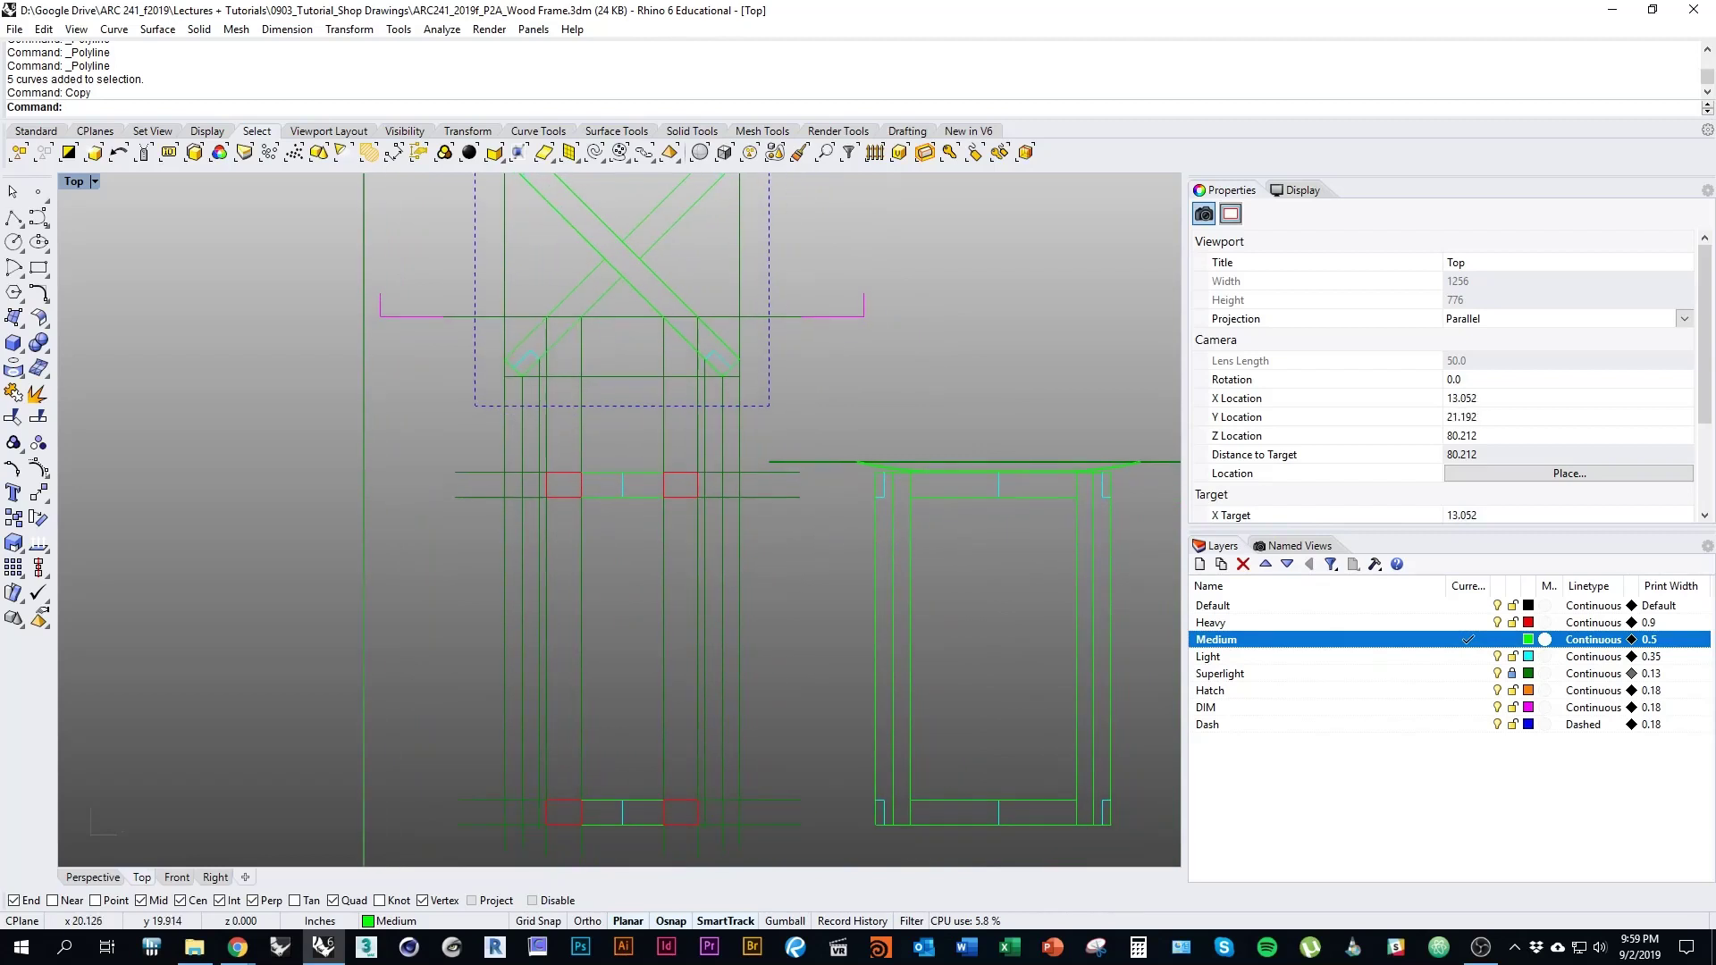
scroll(837, 265, "up", 3)
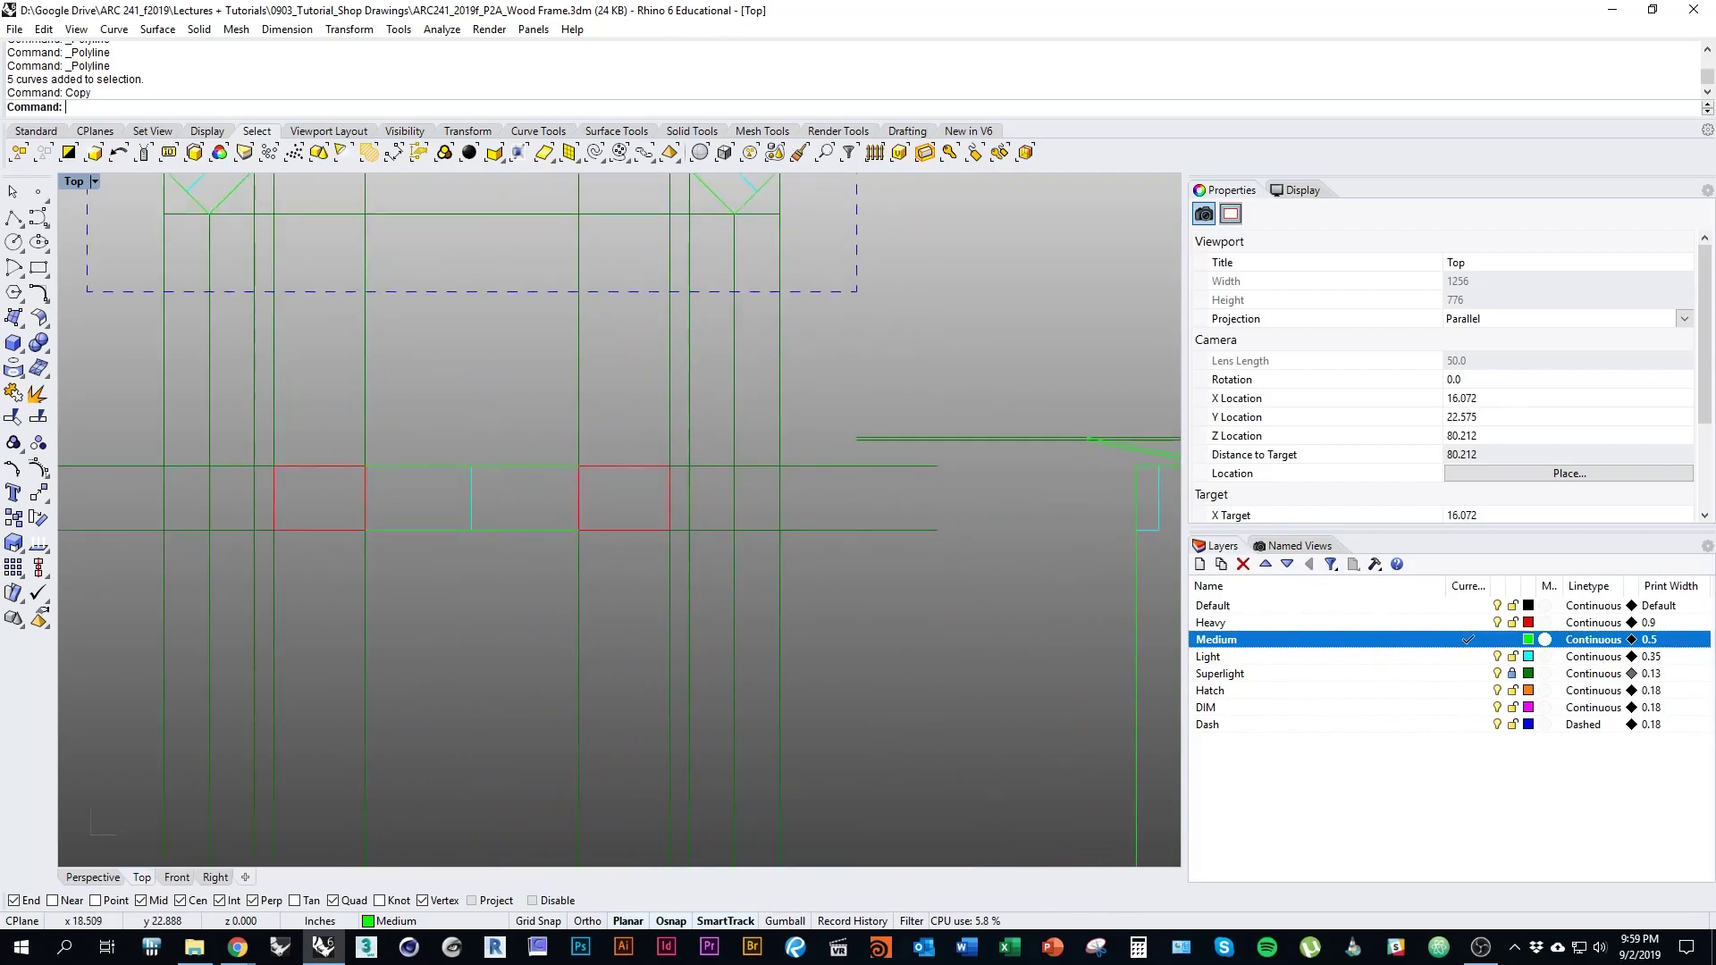
mouse_move(662, 485)
right_mouse_down()
mouse_move(664, 663)
mouse_move(696, 362)
right_mouse_up()
key("Return")
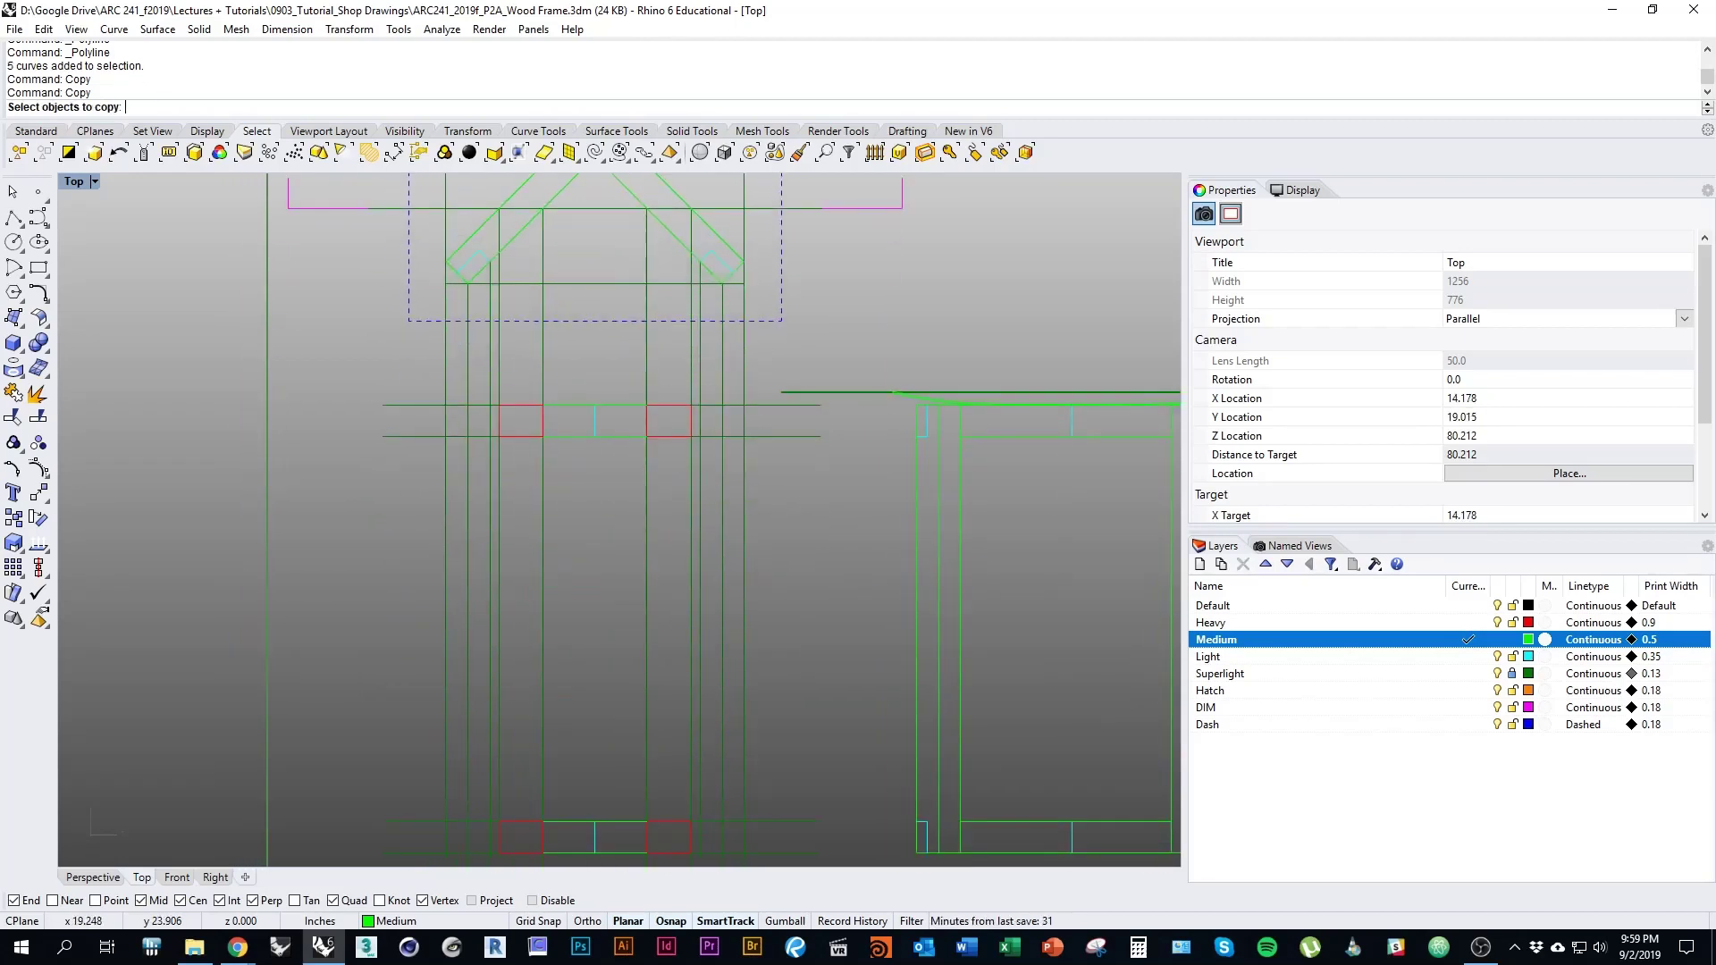
key("Escape")
type("Line")
key("Return")
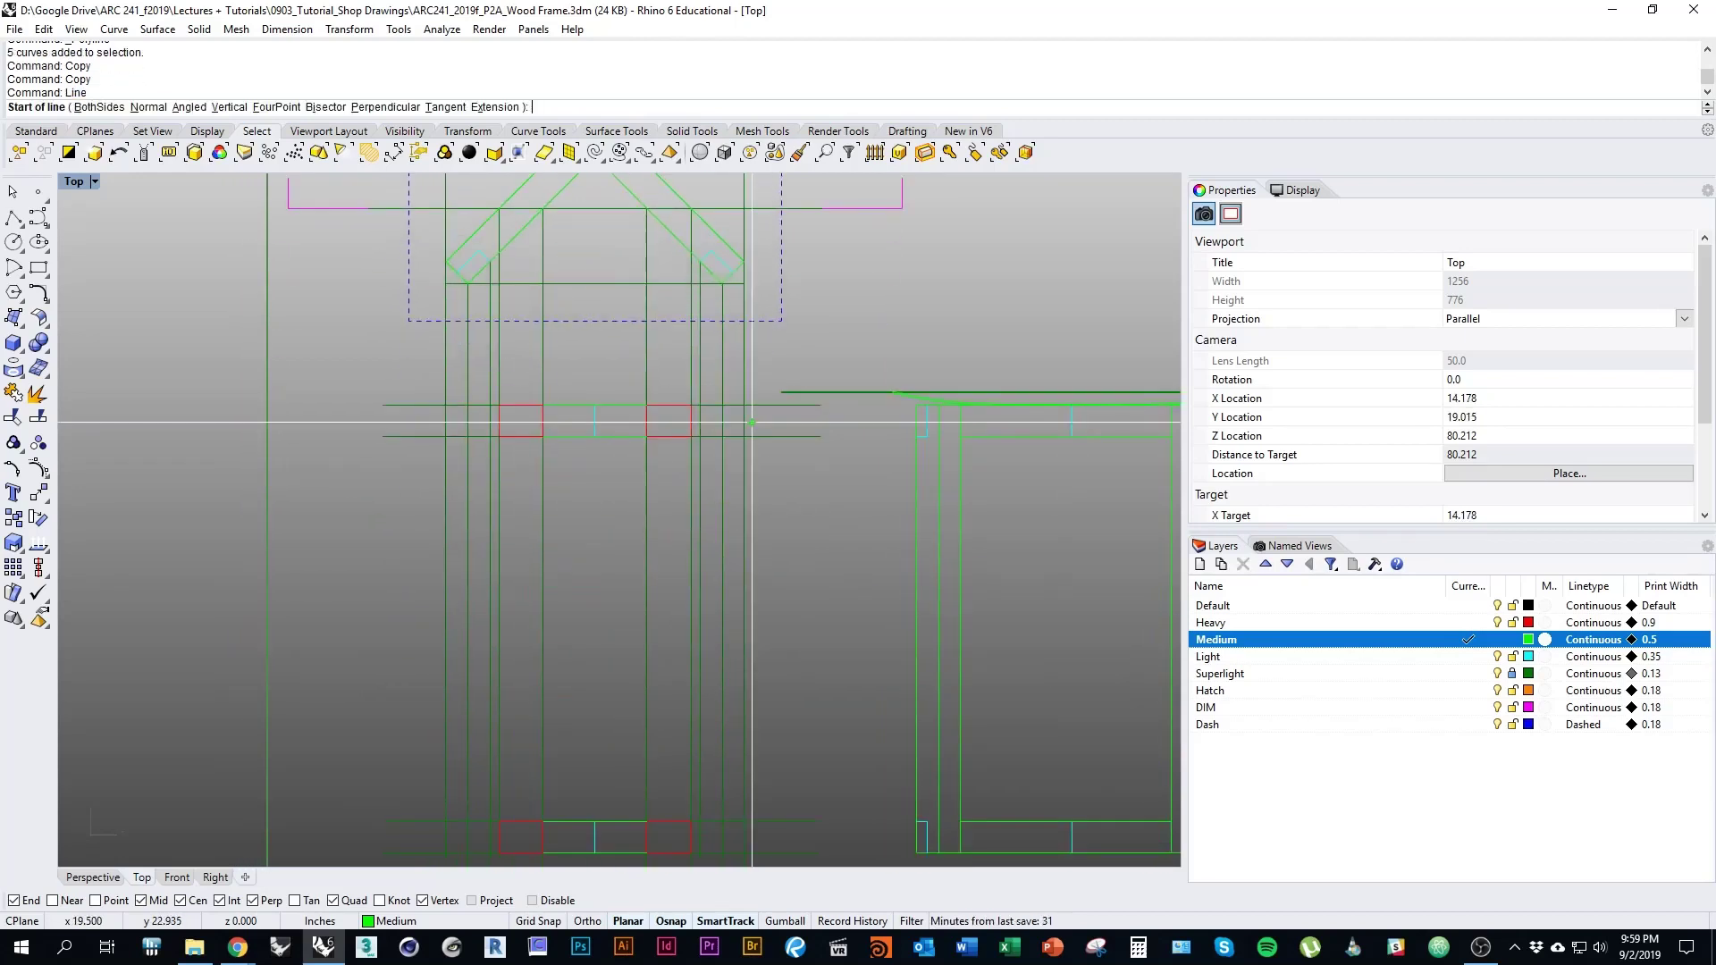
left_click(744, 604)
right_click_drag(745, 604, 728, 517)
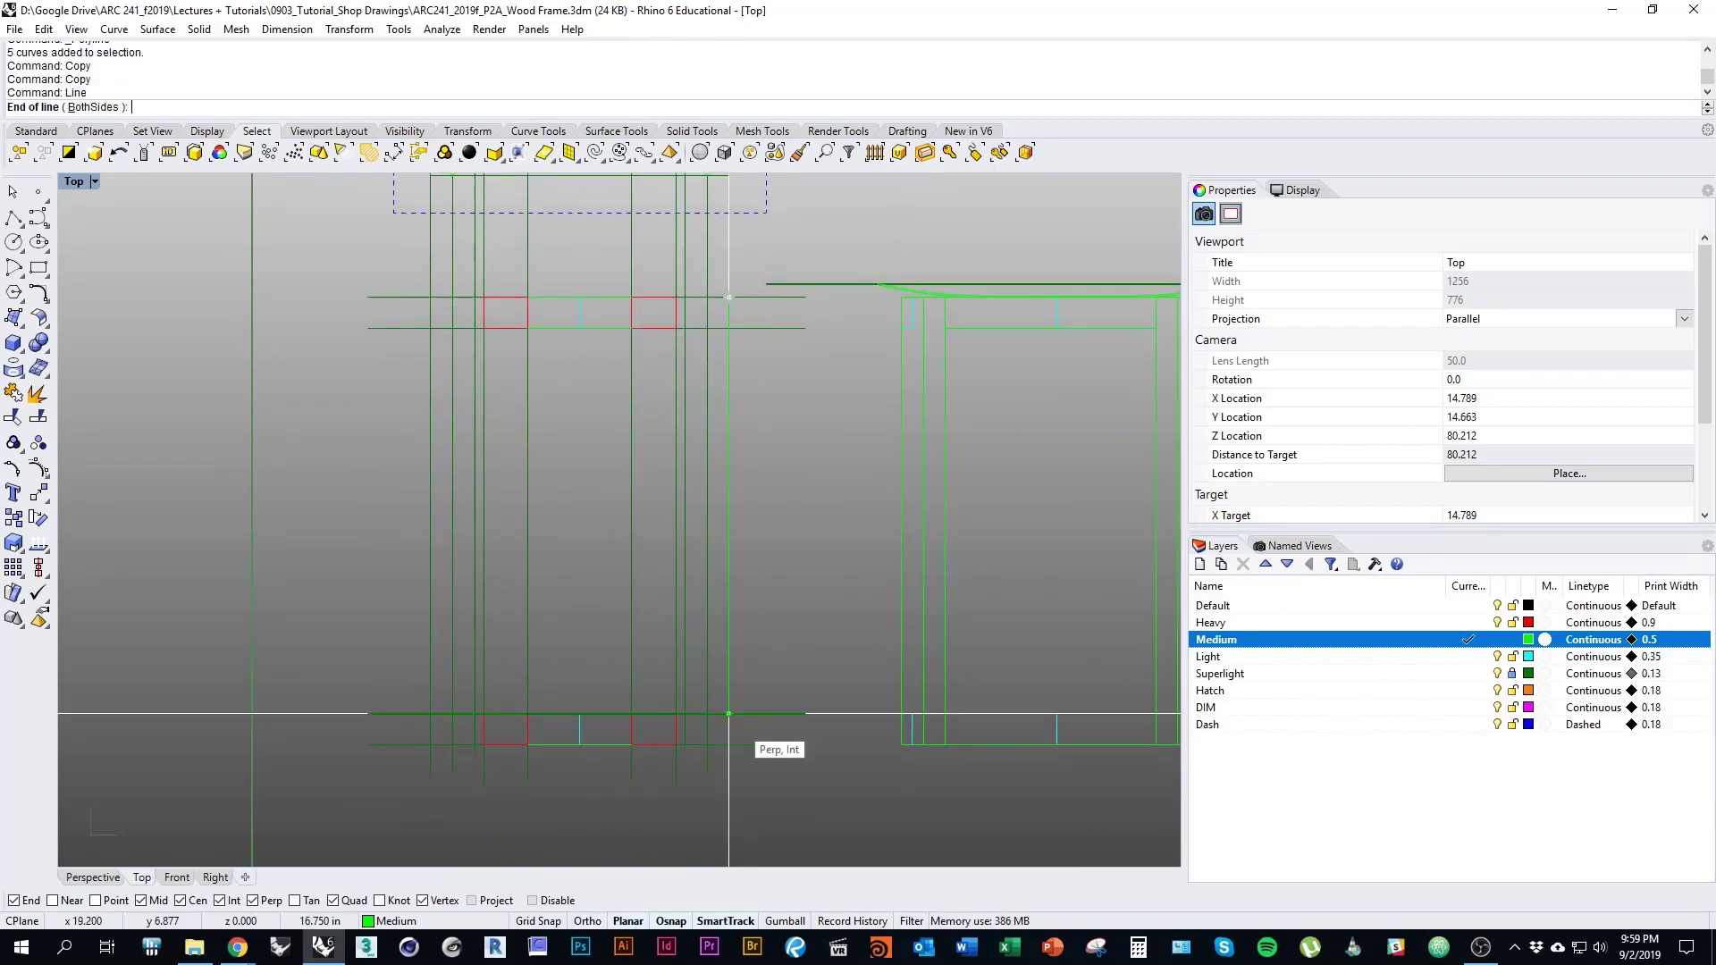
left_click(727, 742)
Draw the section's left outer vertical edge from the highest horizontal guide to the lowest one
key("Return")
right_click_drag(408, 329, 544, 440)
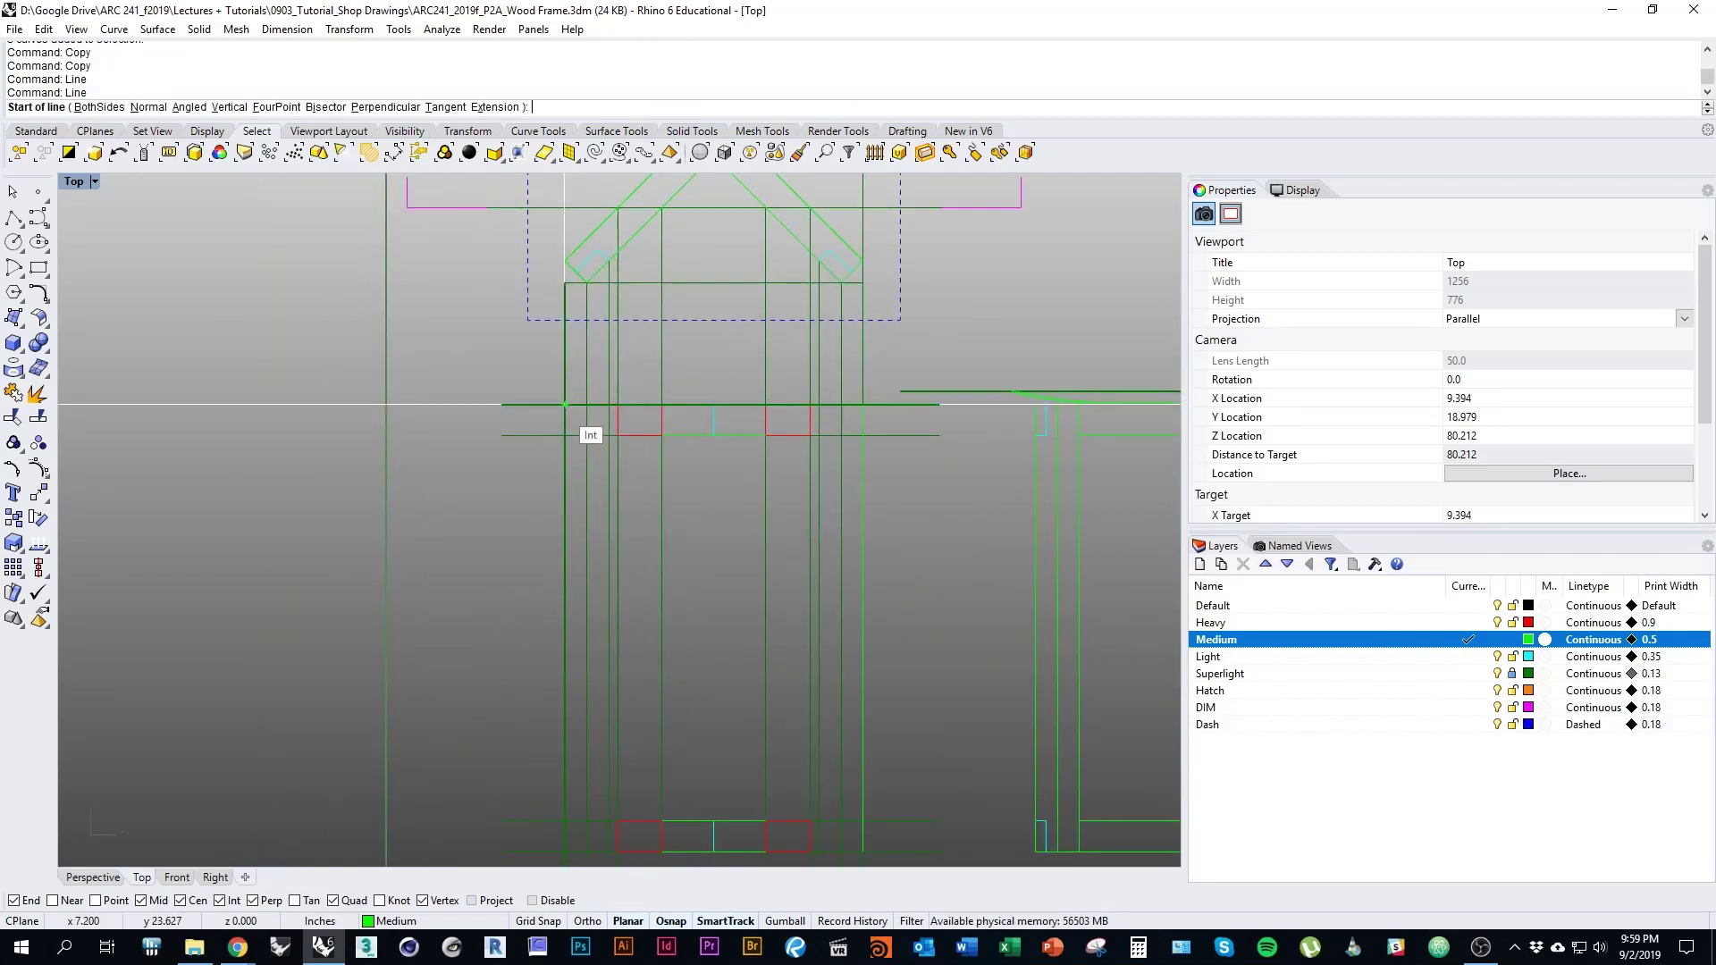
left_click(565, 405)
right_click_drag(563, 596, 536, 398)
scroll(580, 621, "up", 5)
left_click(474, 716)
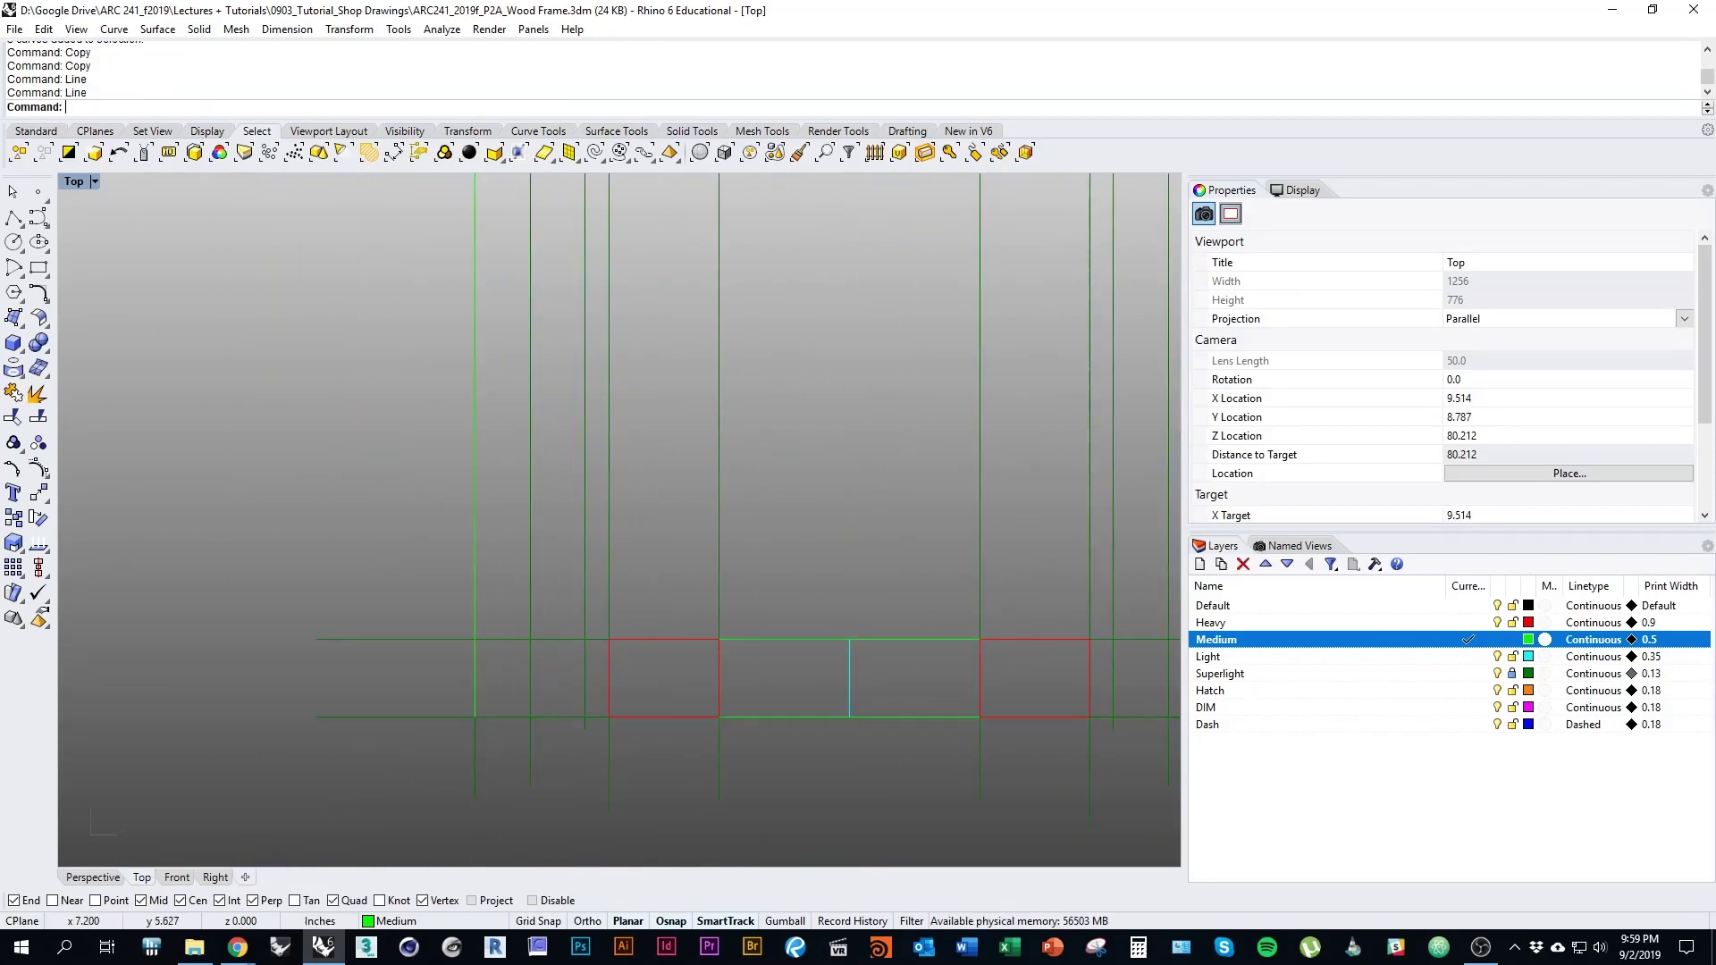
scroll(569, 667, "down", 10)
right_click_drag(762, 283, 756, 463)
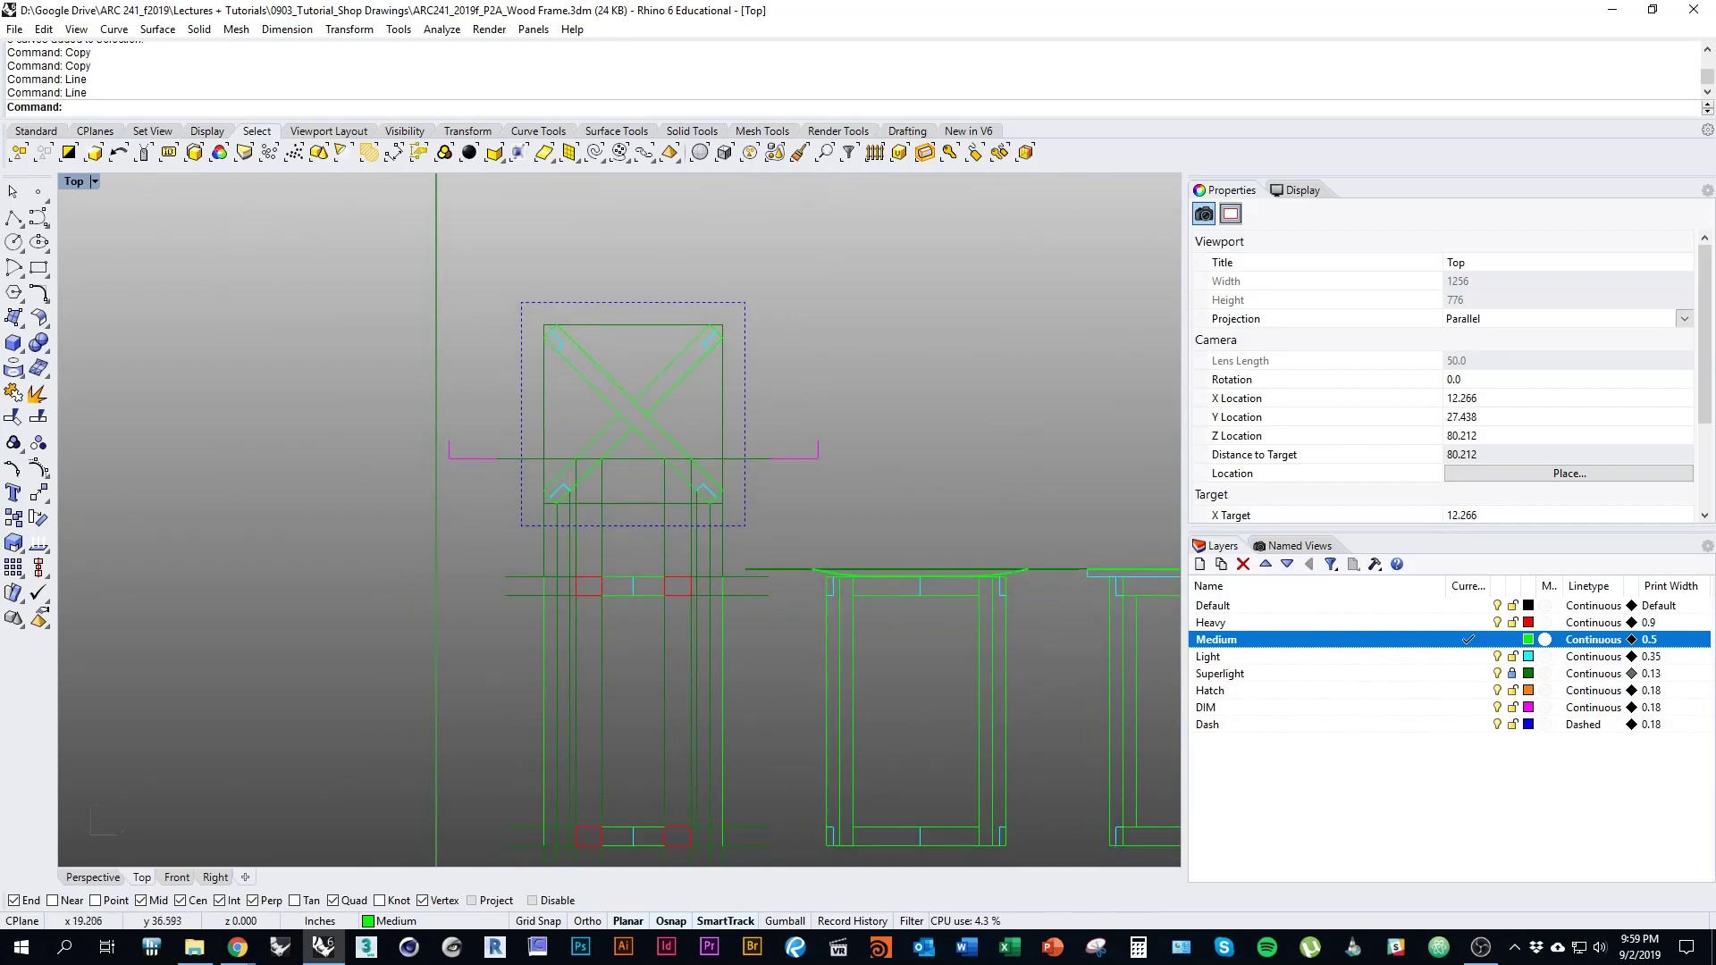
scroll(709, 386, "up", 5)
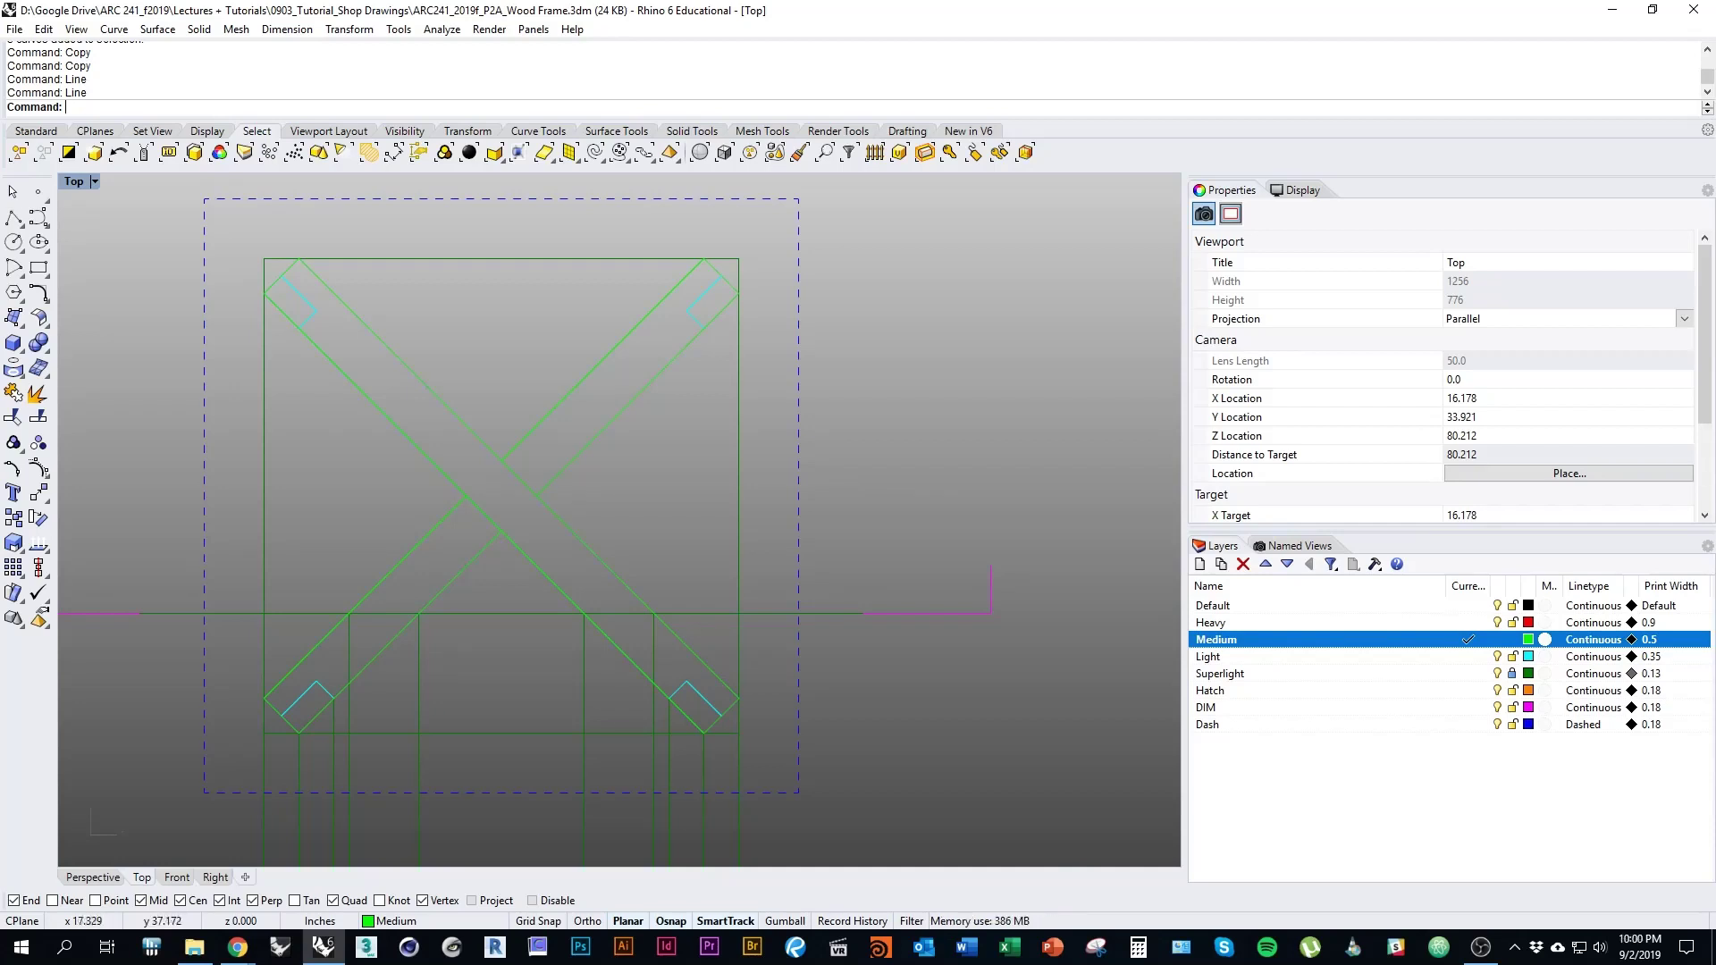
right_click_drag(710, 387, 729, 362)
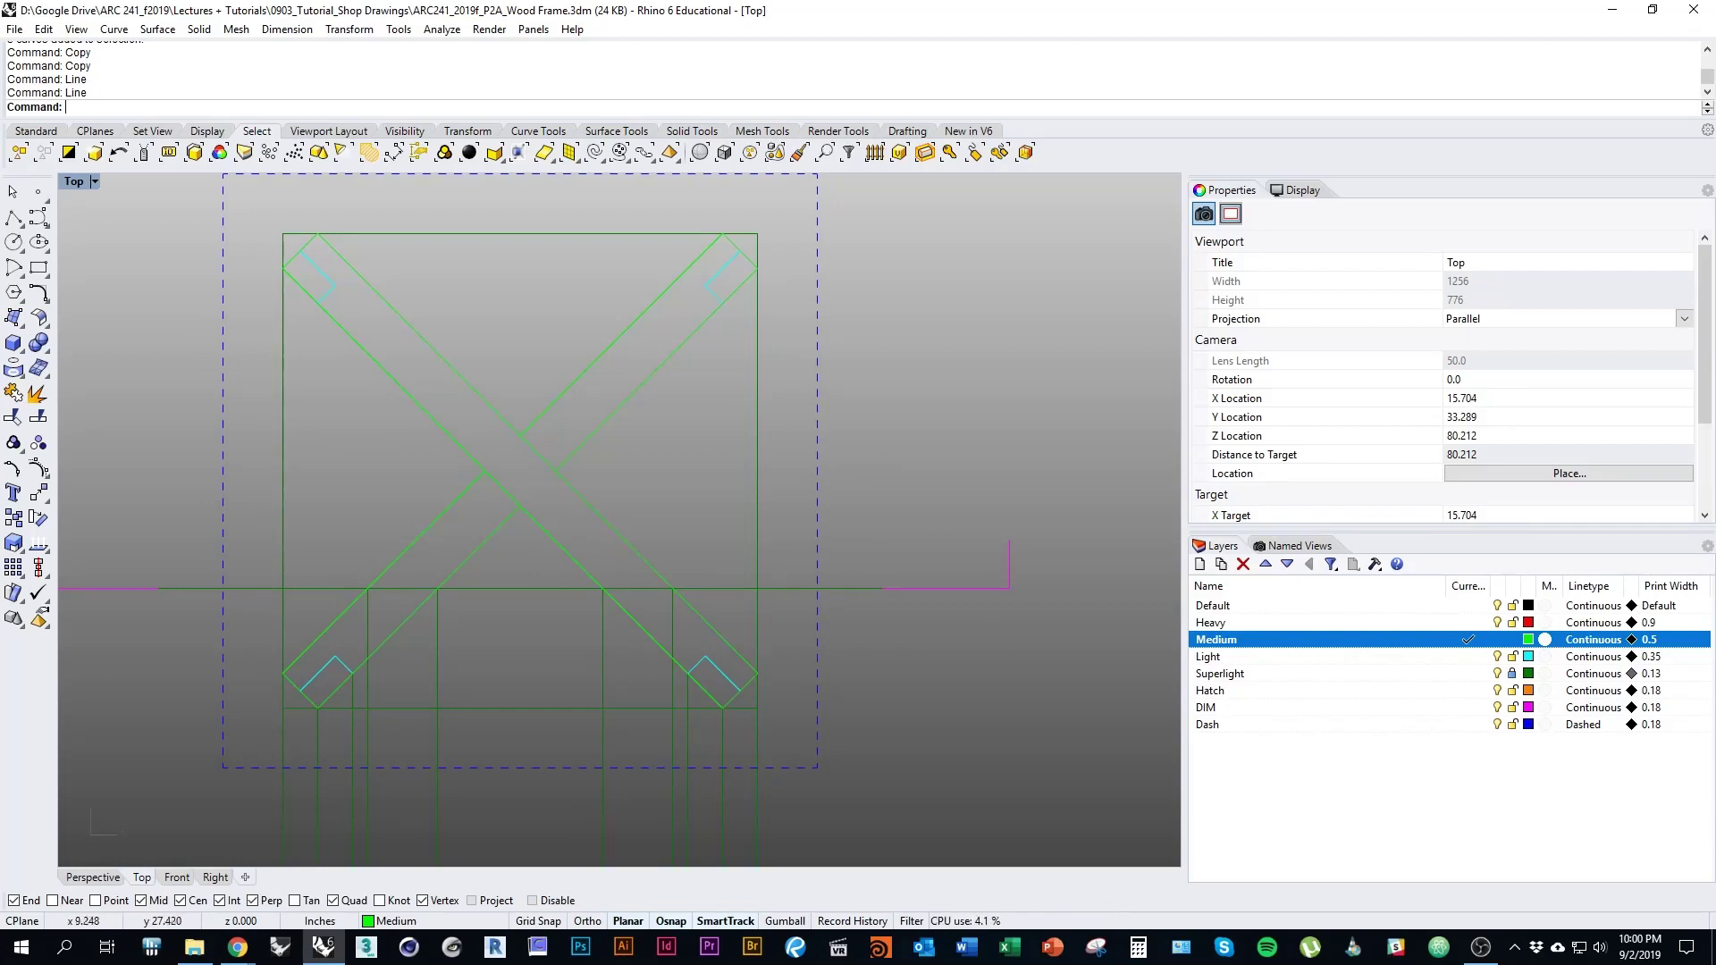
Draw a vertical line from the highest to the lowest horizontal guide along the guide from the right diagonal piece's lower tip
right_click_drag(620, 723, 603, 393)
scroll(603, 393, "down", 1)
right_click_drag(695, 524, 717, 415)
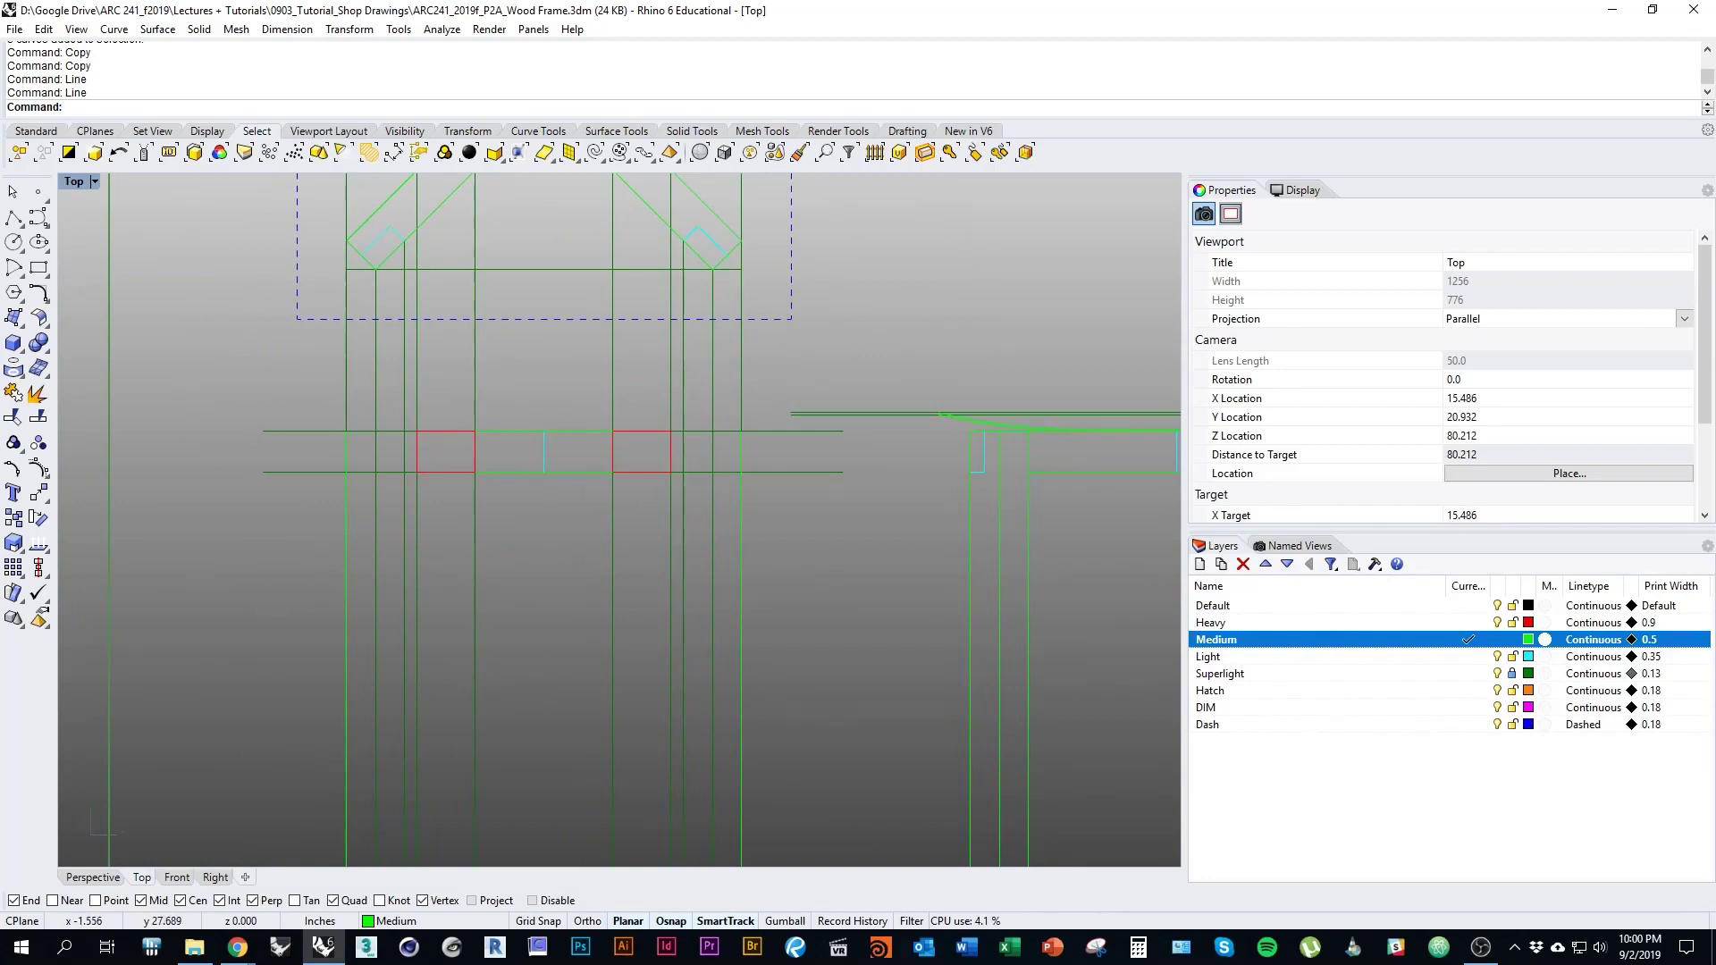
left_click(14, 218)
left_click(712, 432)
right_click_drag(712, 703, 694, 366, "shift")
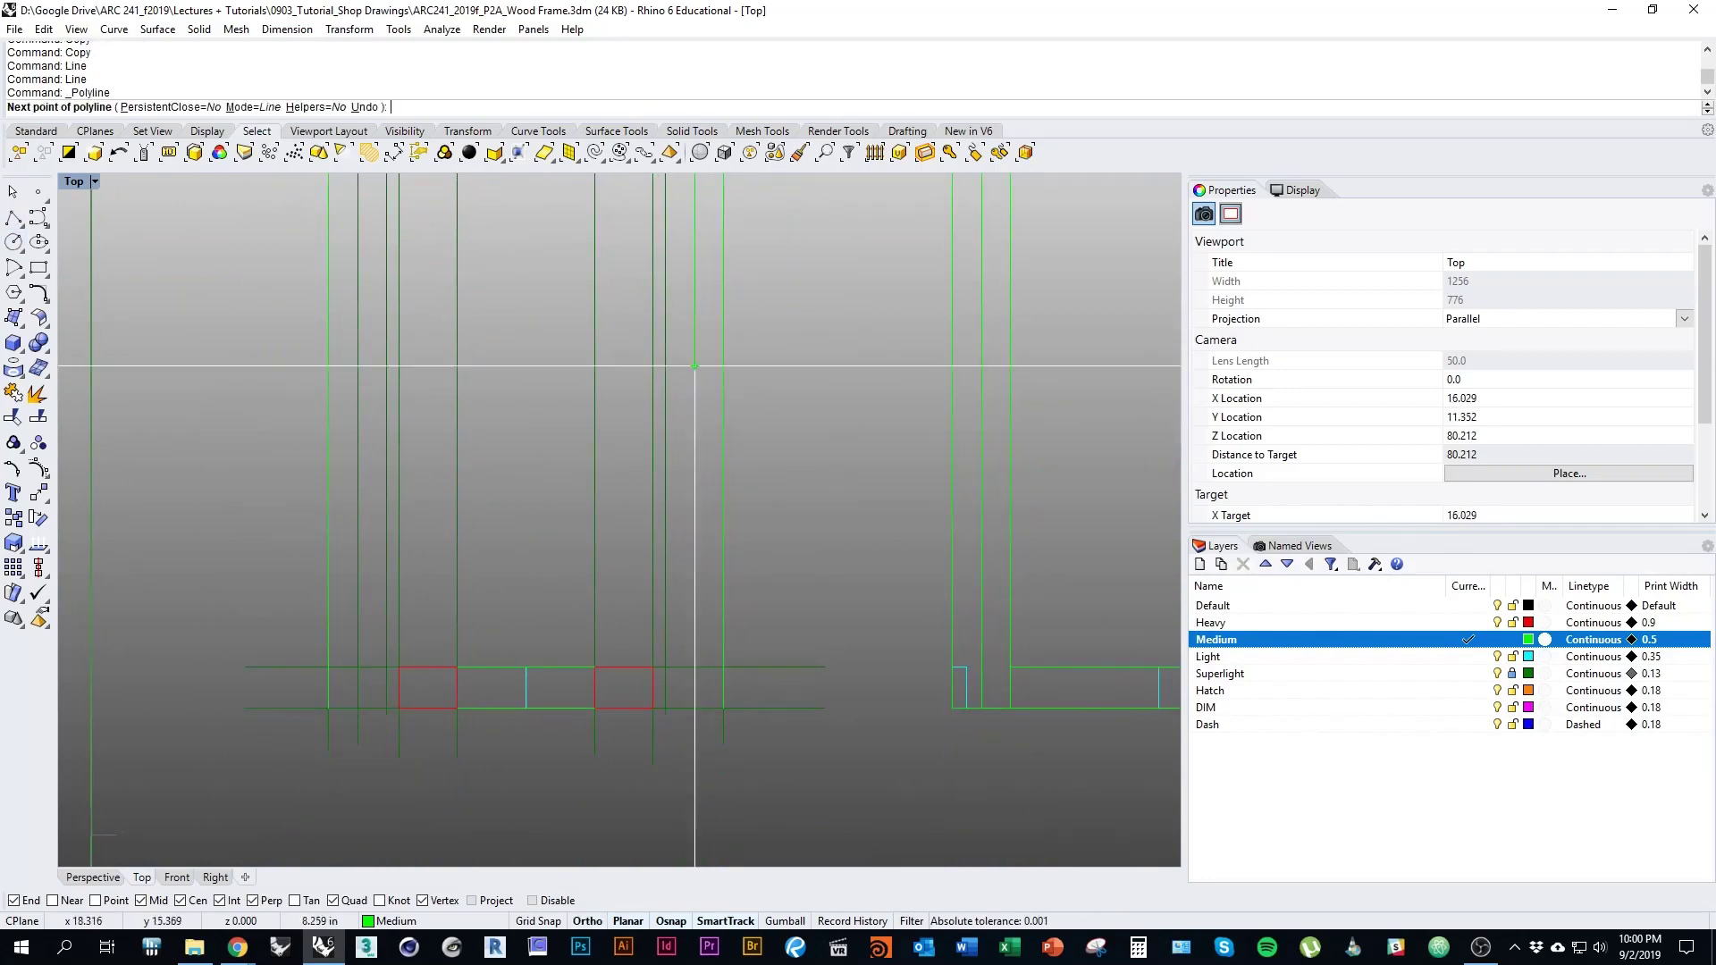
left_click(694, 708)
right_click(694, 708)
Draw a vertical line from the highest to the lowest horizontal guide along the guide from the left diagonal piece's lower tip
right_click_drag(343, 214, 466, 430)
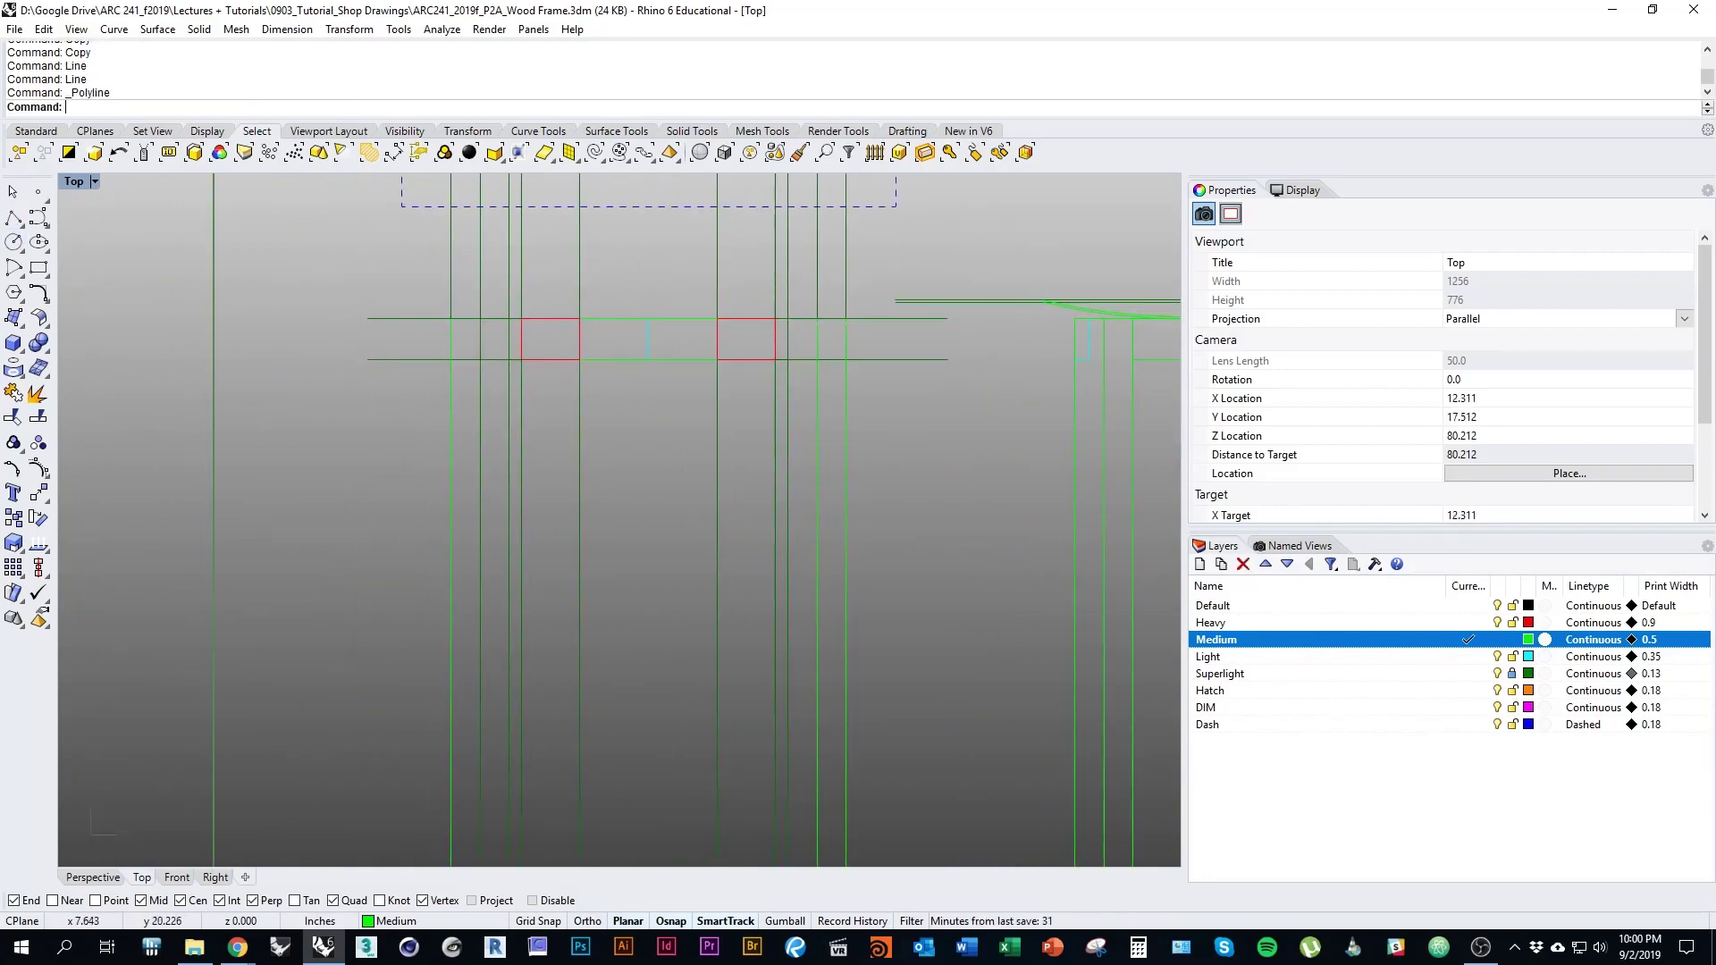
right_click(465, 425)
left_click(480, 318)
right_click_drag(479, 621, 457, 464)
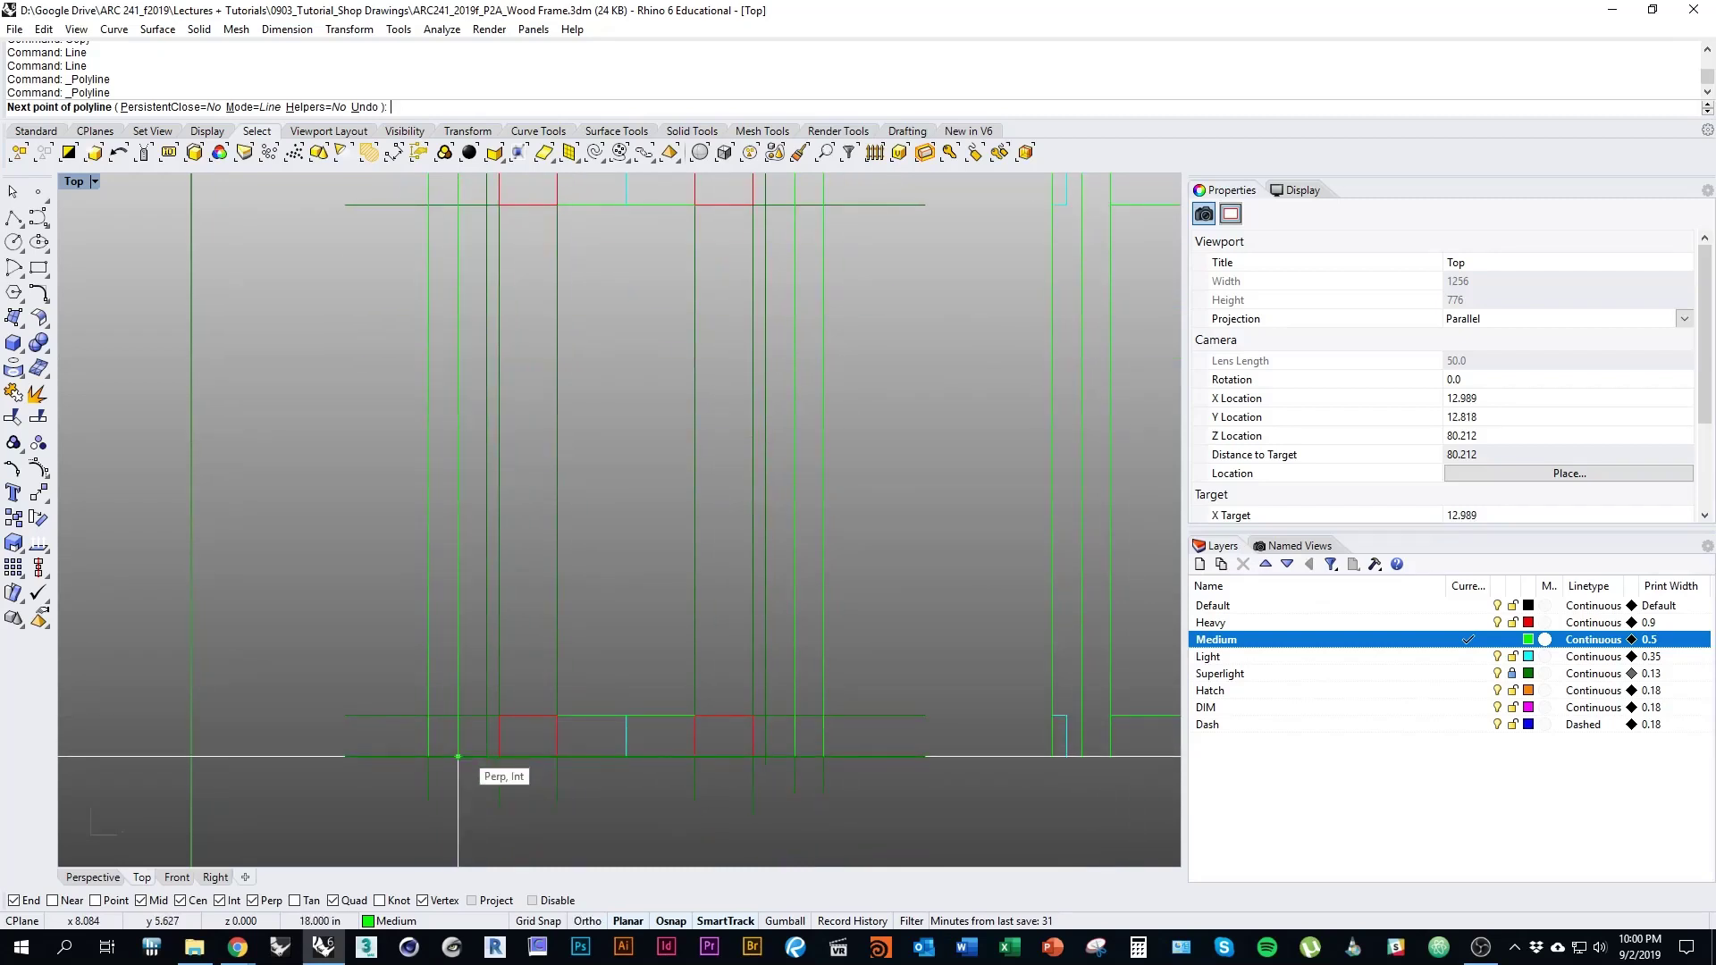
left_click(457, 756)
right_click(458, 756)
scroll(642, 737, "down", 5)
right_click_drag(642, 715, 623, 780)
scroll(735, 490, "up", 3)
right_click_drag(736, 490, 745, 617)
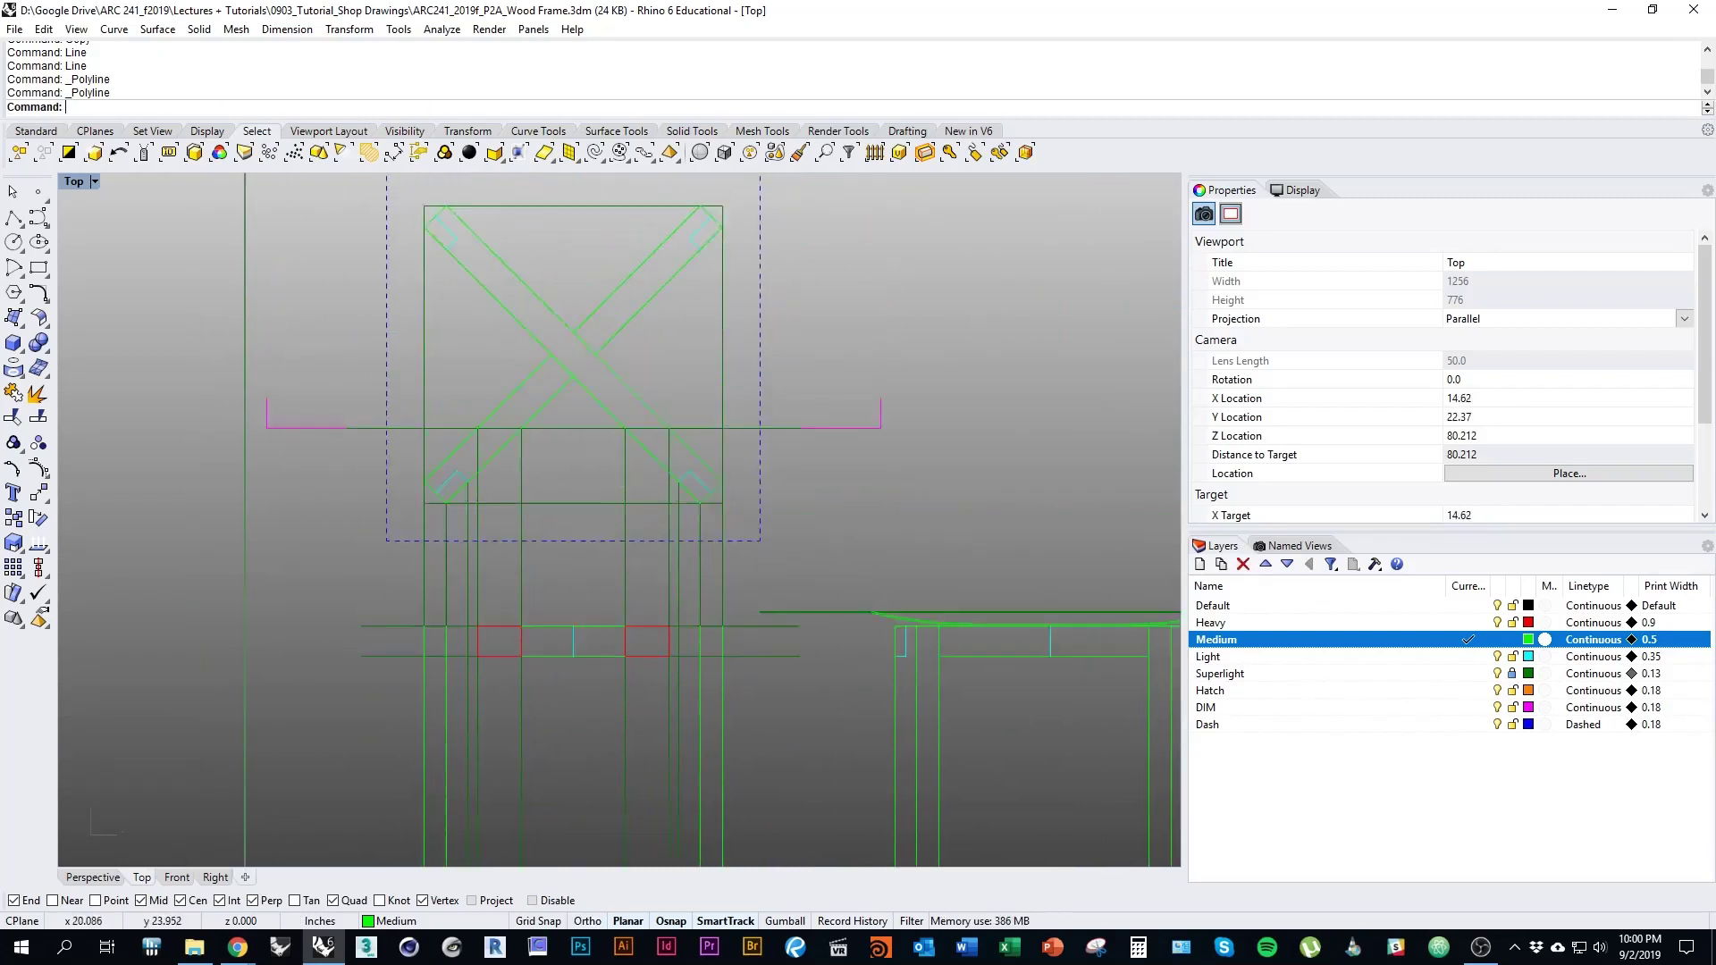
right_click_drag(644, 399, 643, 459)
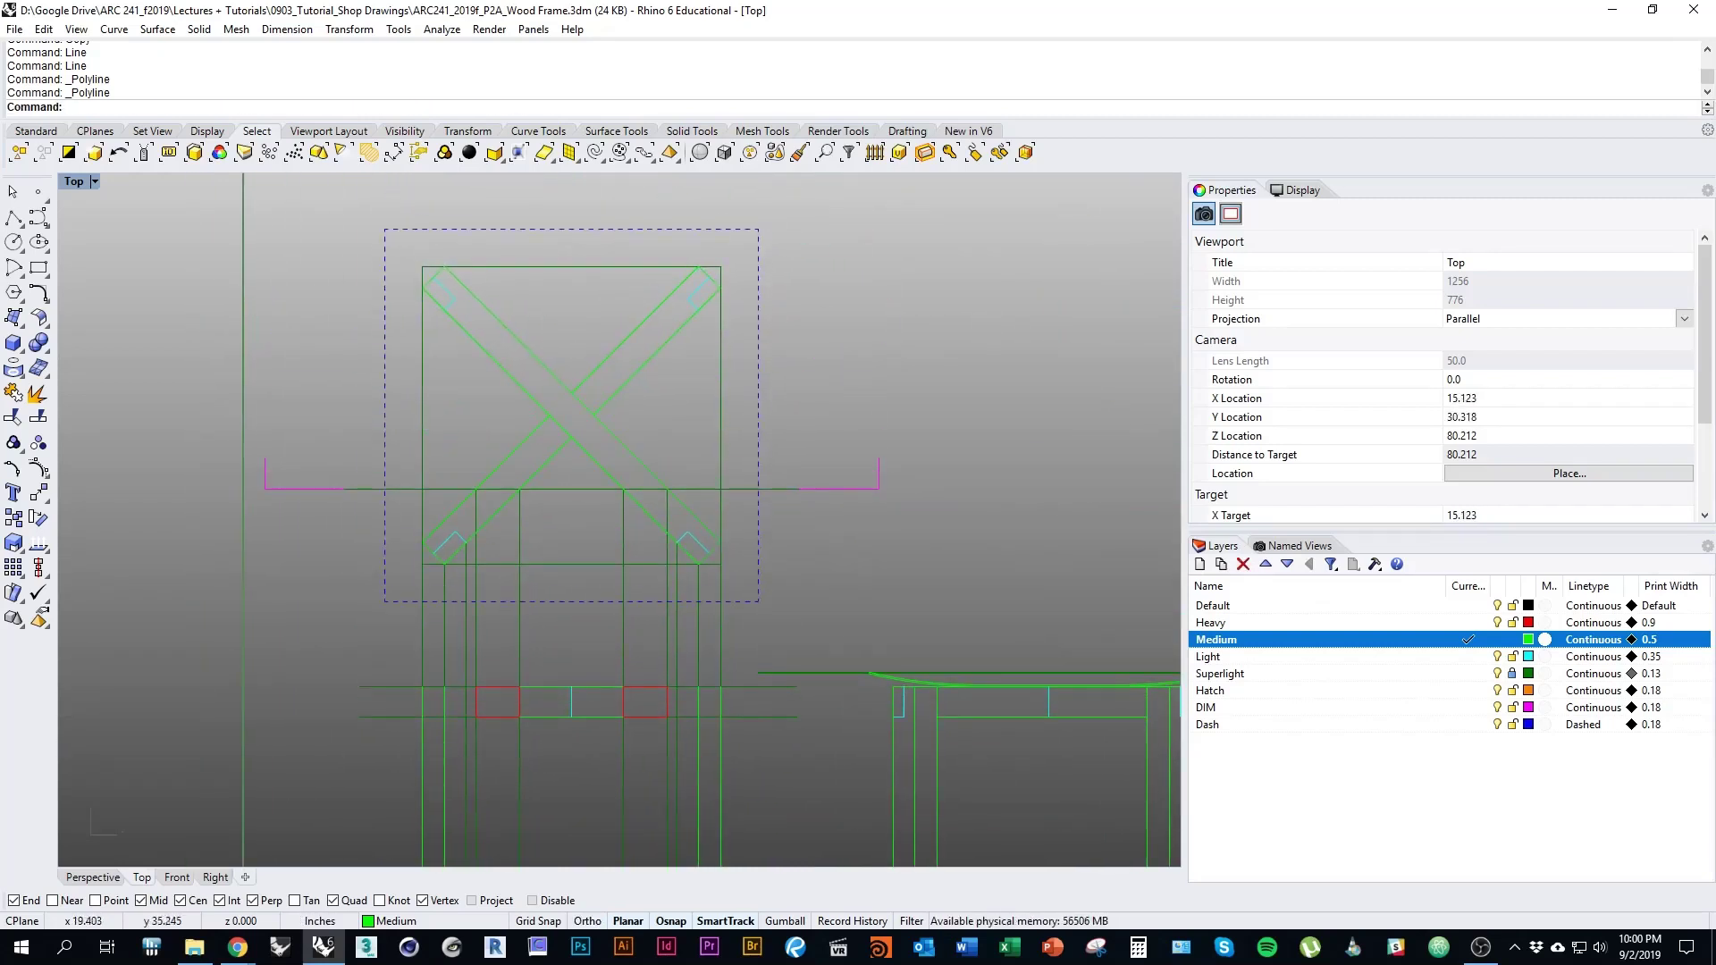
right_click_drag(726, 396, 737, 392)
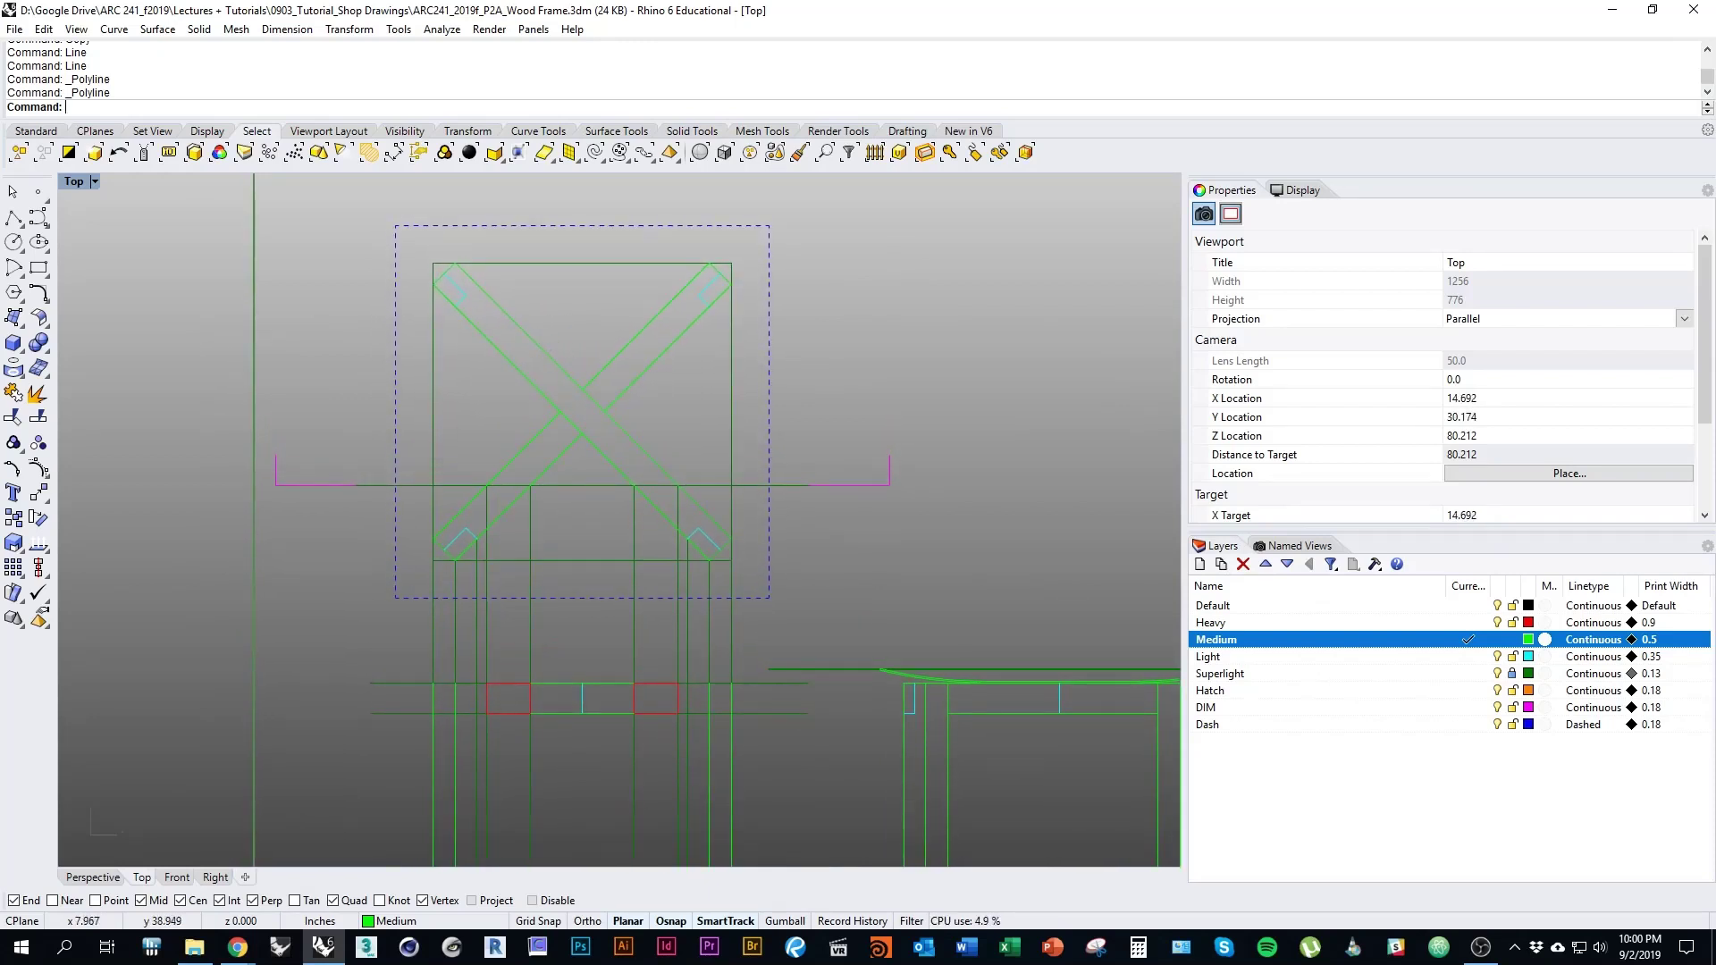
Draw the upper rail's edges beside the right cut rectangle with polylines: upper edge to the outer vertical, lower edge to the next inner vertical
right_click_drag(741, 687, 714, 627)
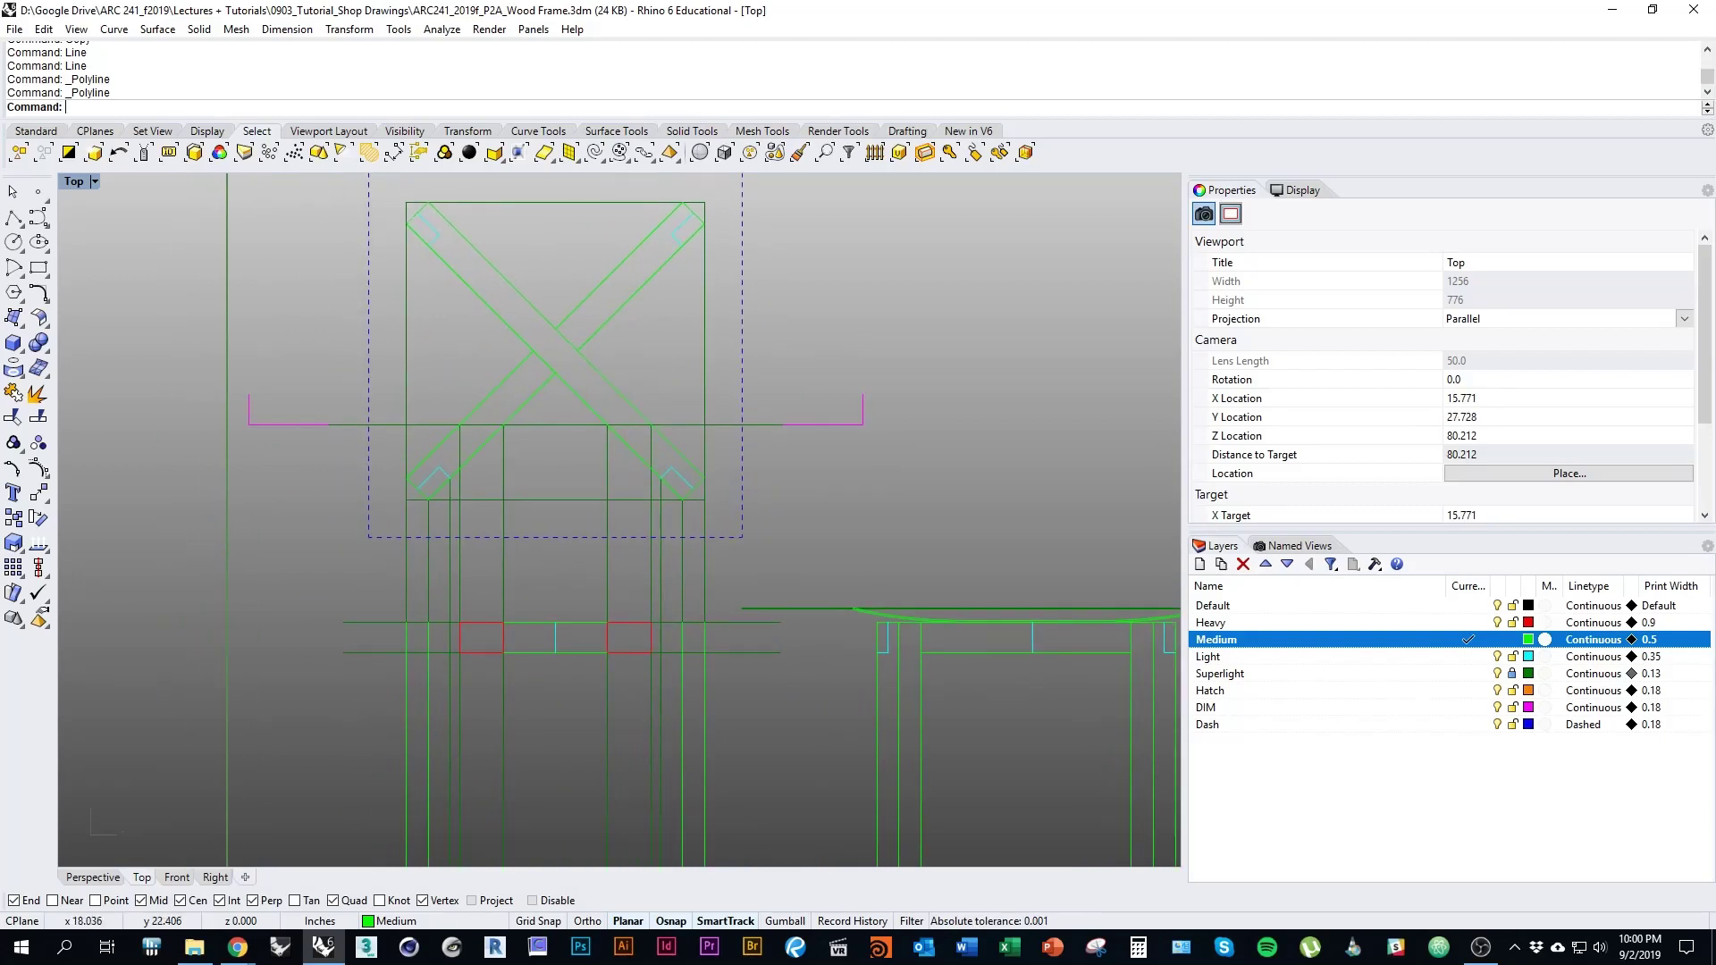
right_click_drag(688, 652, 704, 596)
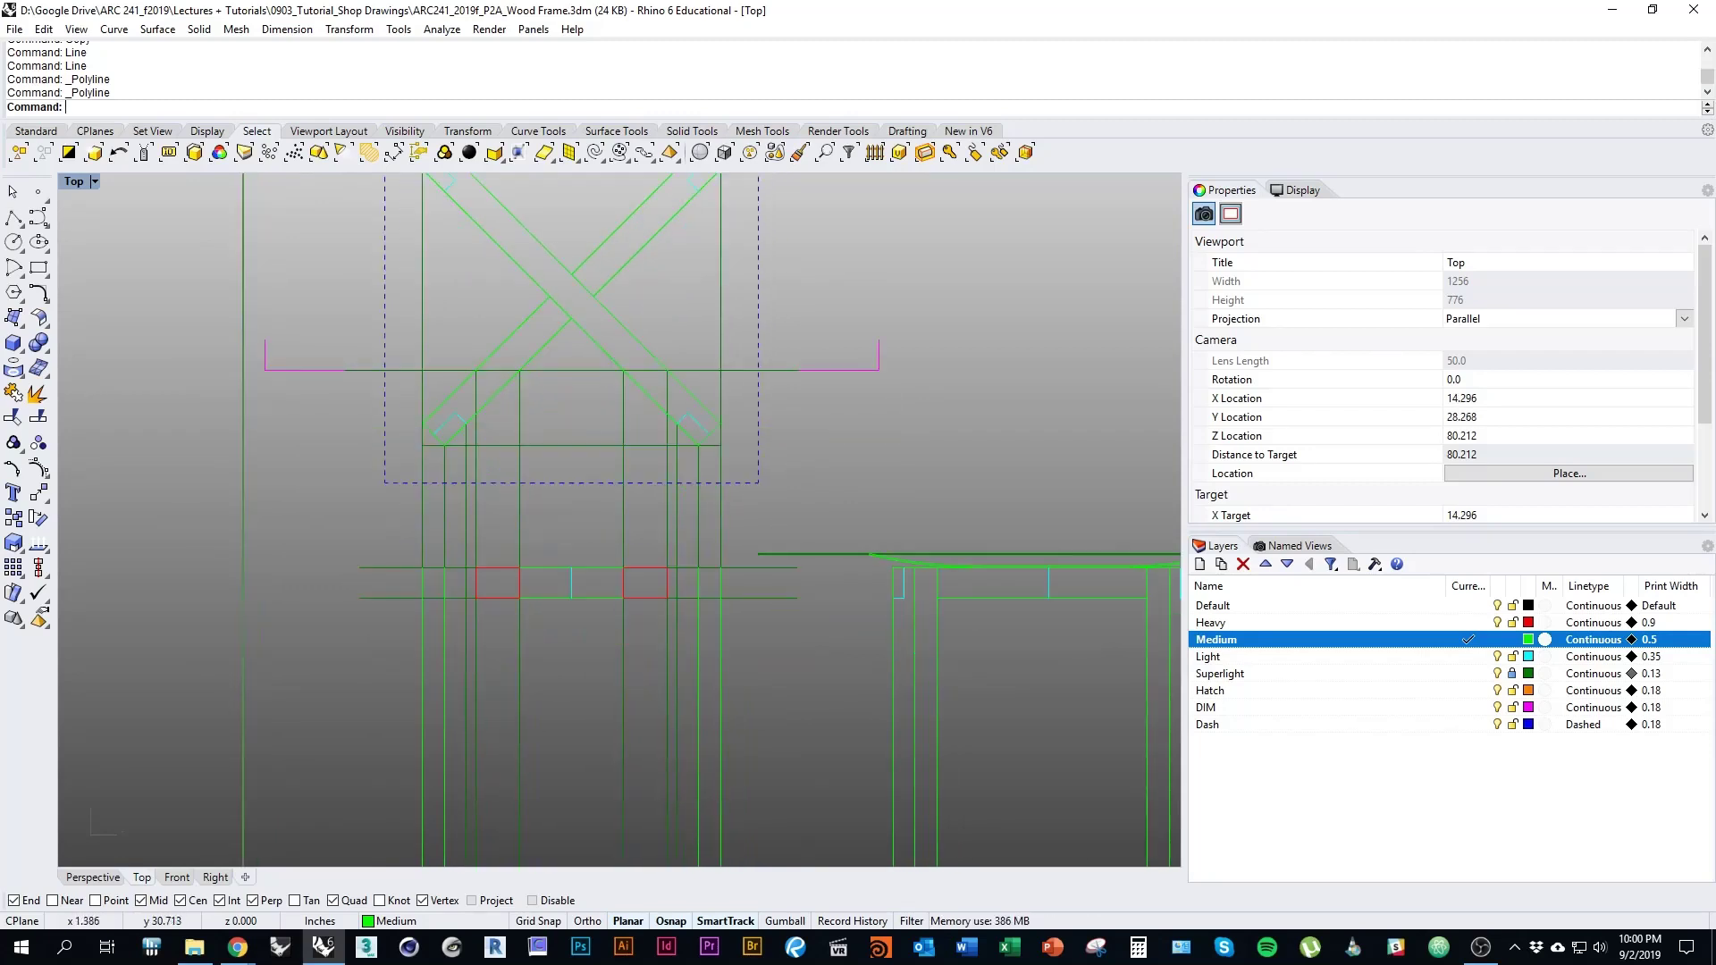
left_click(13, 218)
scroll(622, 597, "up", 10)
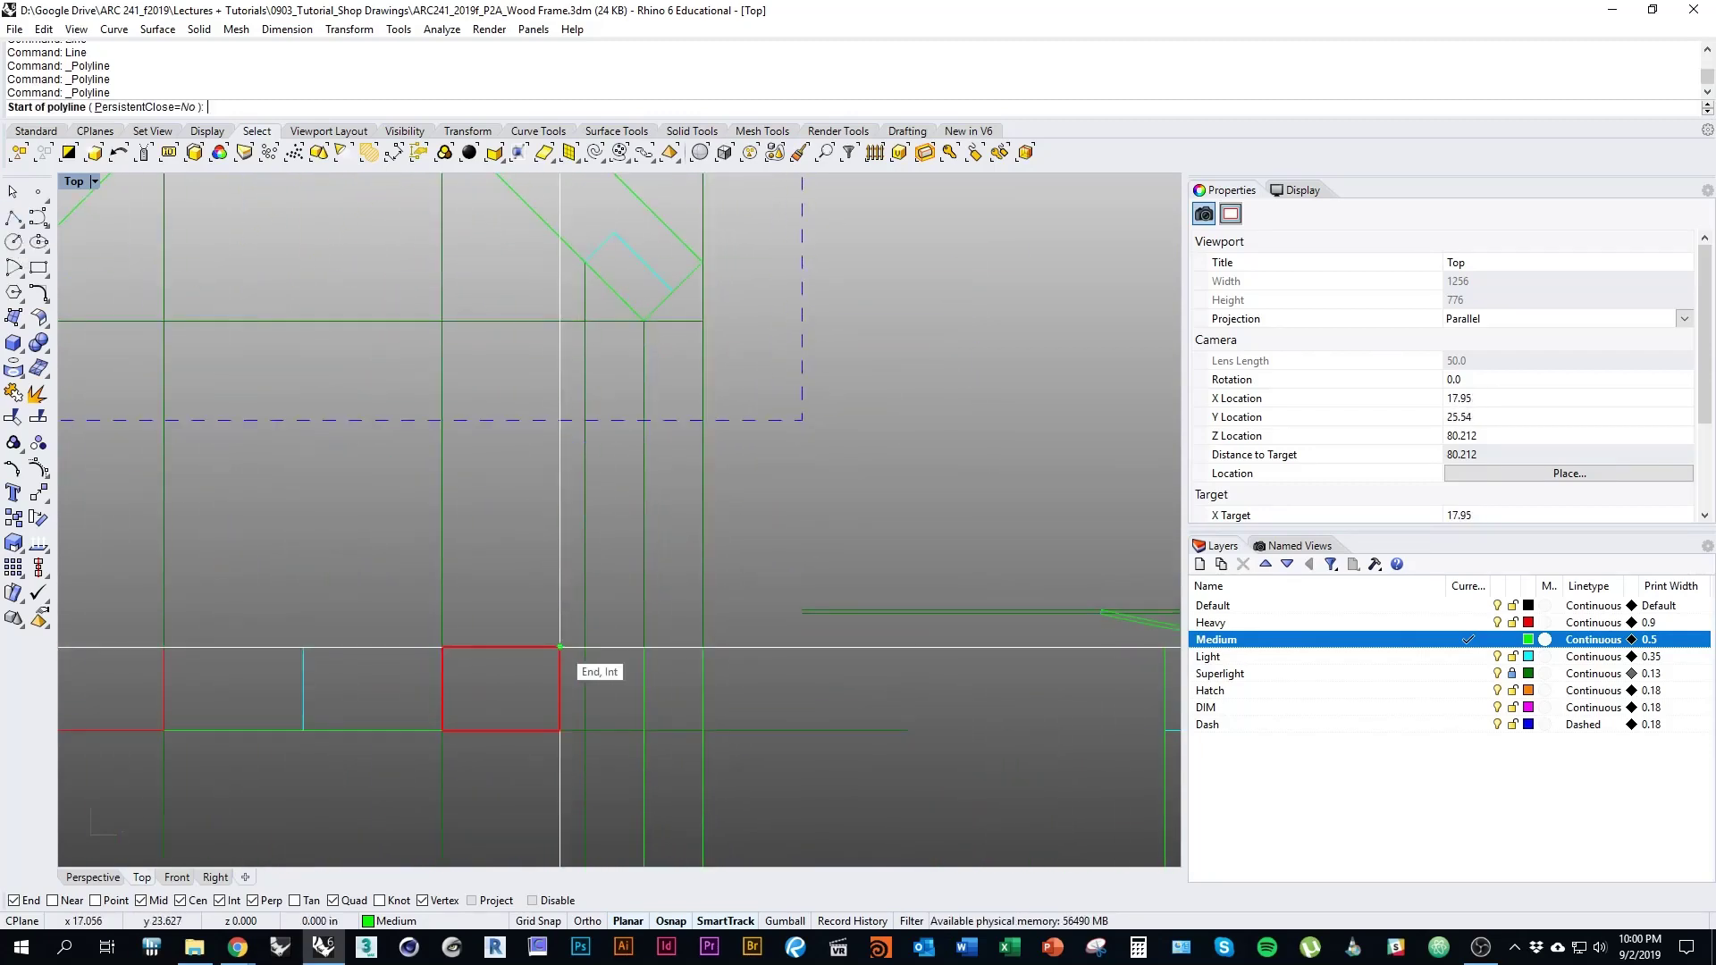
left_click(560, 646)
right_click_drag(702, 646, 765, 493)
left_click(717, 554)
right_click(718, 555)
right_click(657, 623)
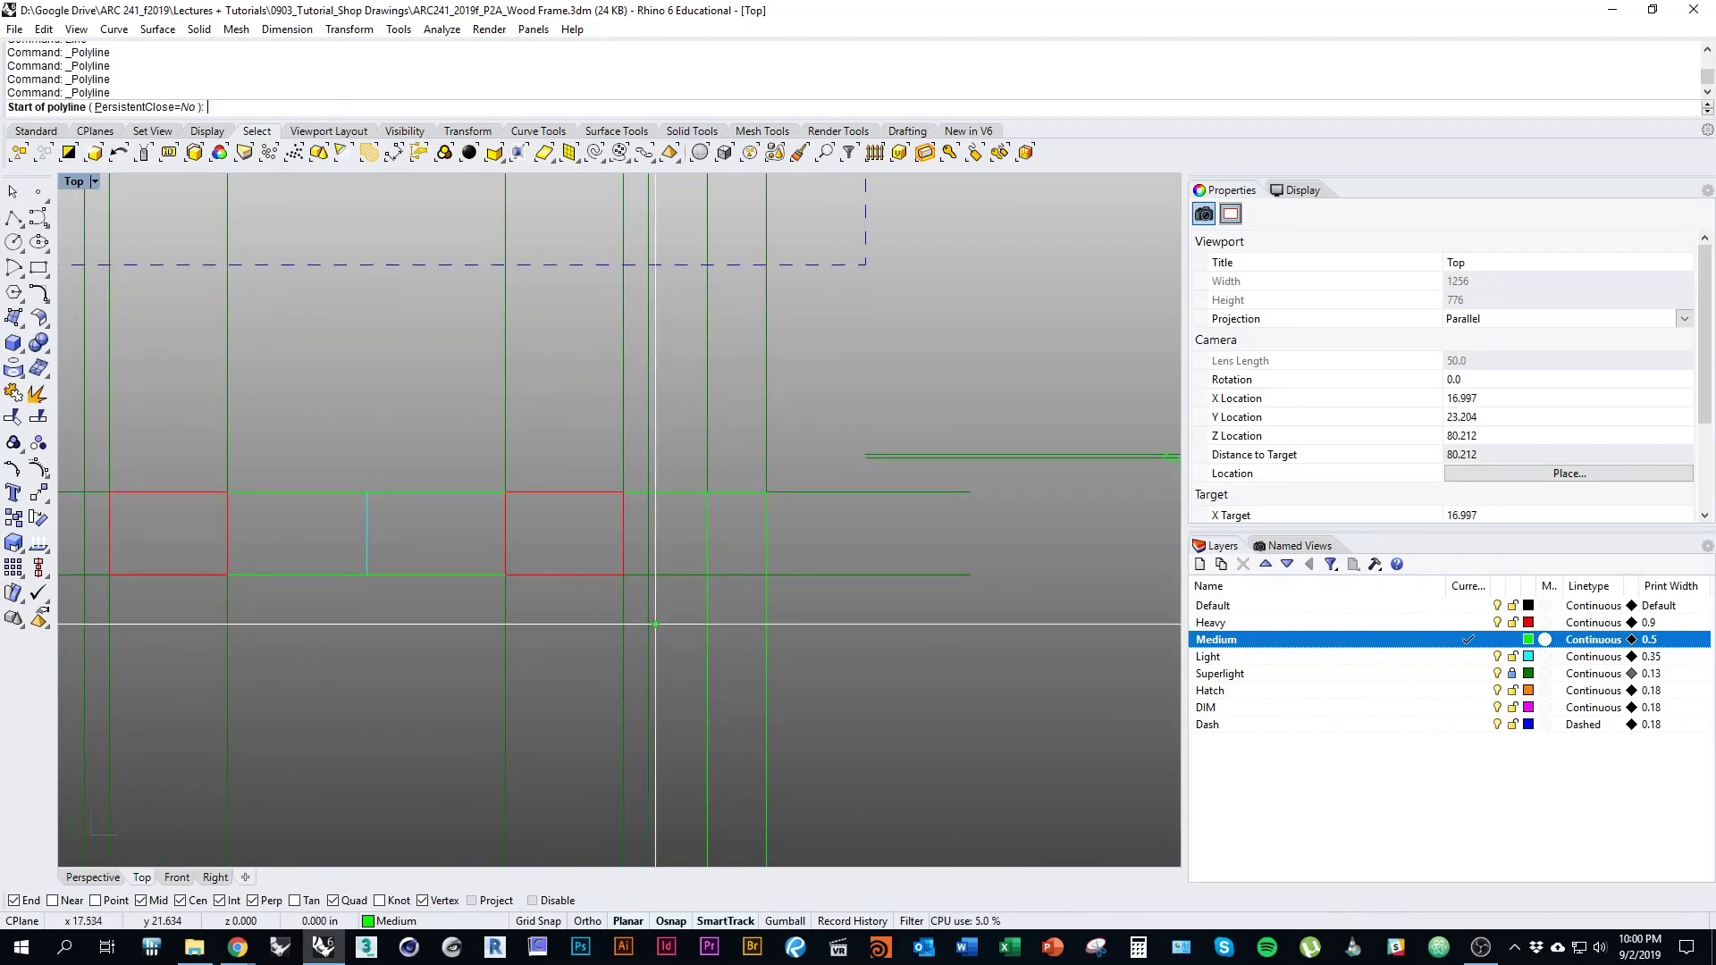
left_click(623, 574)
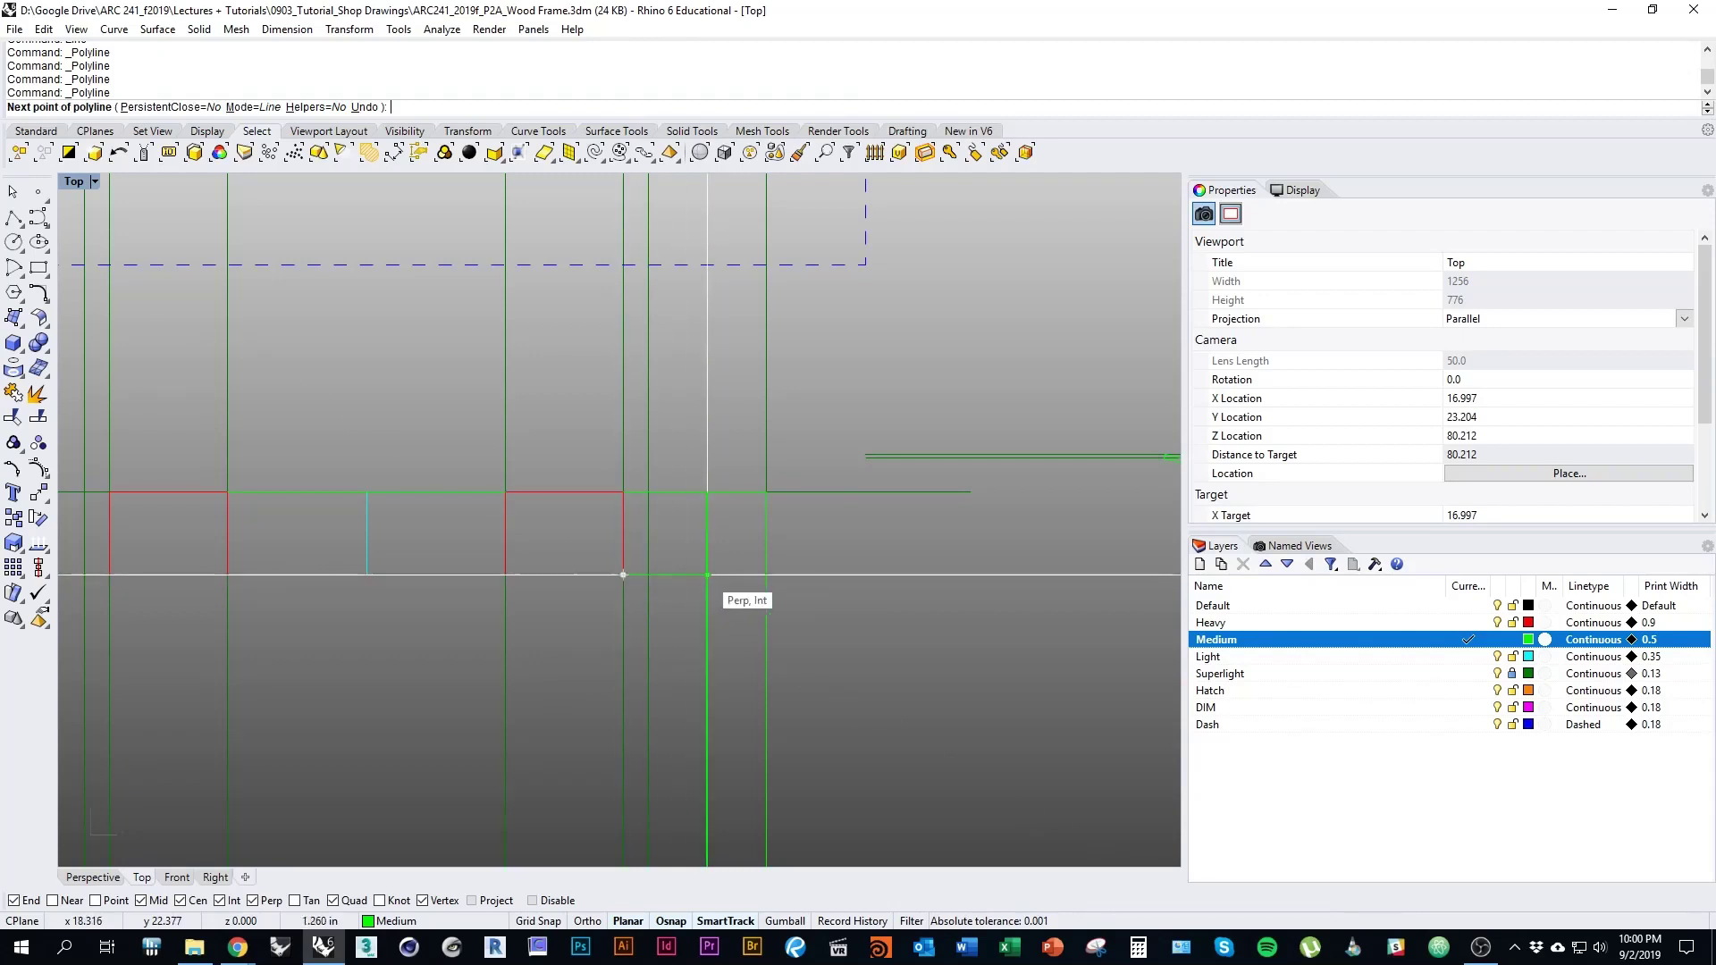
left_click(707, 575)
right_click(707, 575)
scroll(707, 574, "down", 3)
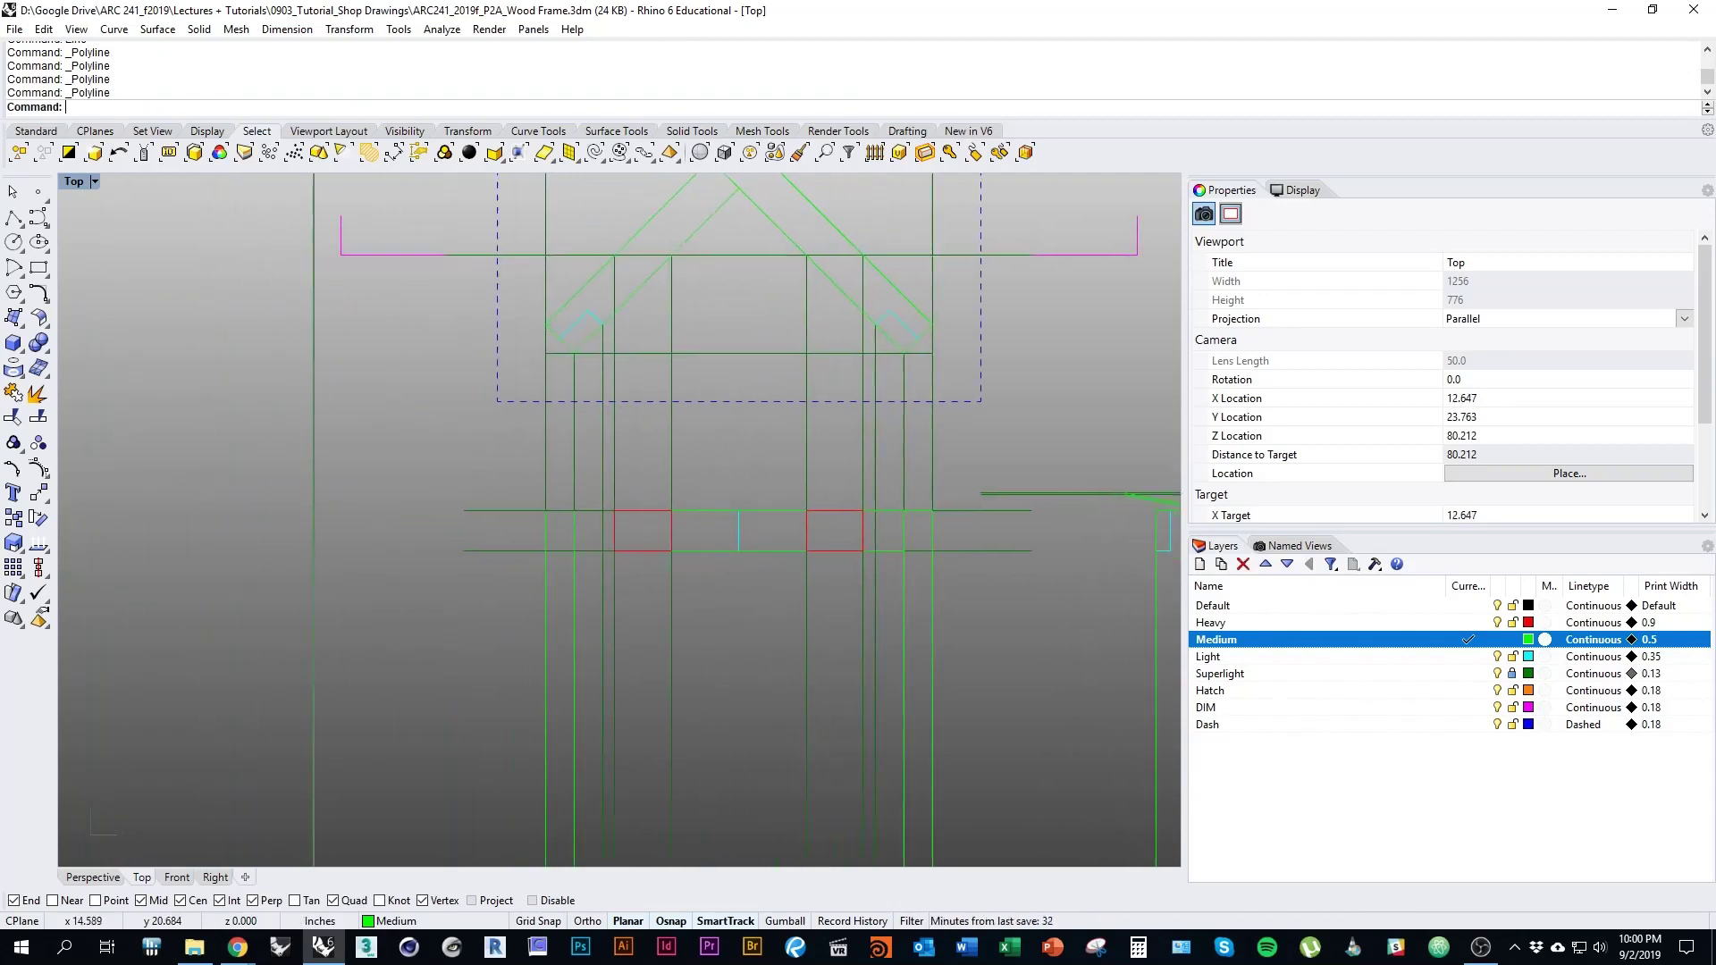
Draw the upper rail's edges beside the left cut rectangle: upper edge to the outer vertical, lower edge to the next inner vertical
right_click_drag(625, 572, 822, 550)
right_click(628, 506)
left_click(619, 511)
left_click(549, 510)
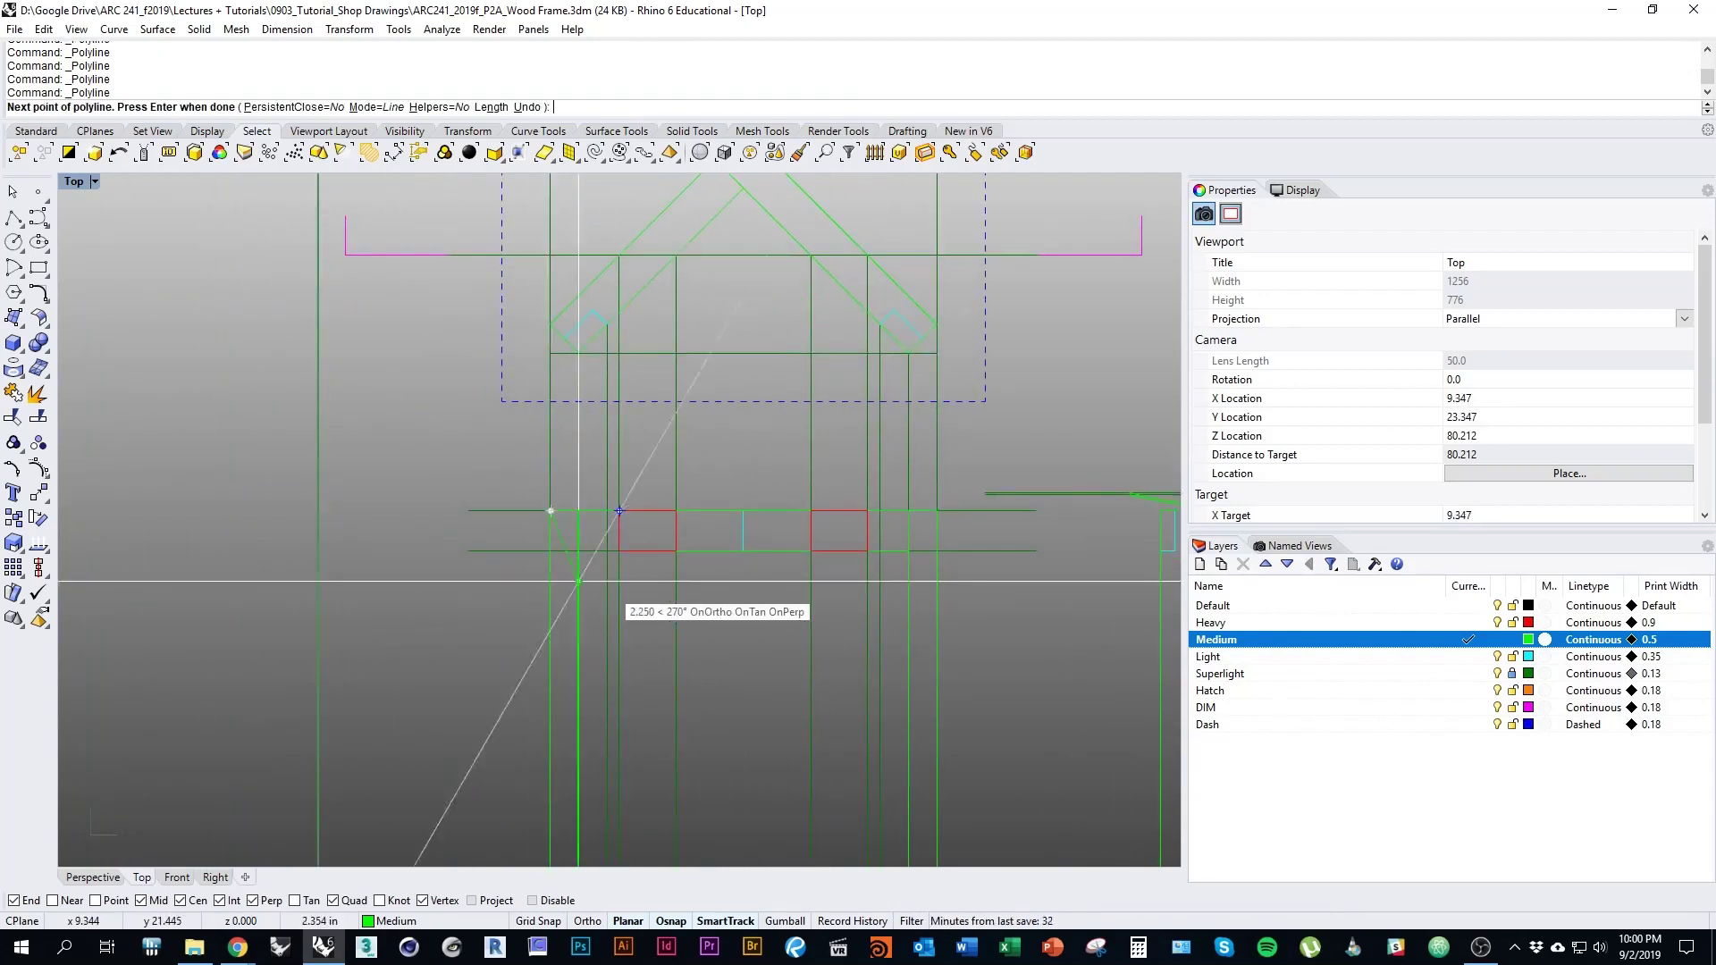
right_click(612, 575)
right_click(614, 563)
left_click(618, 551)
left_click(578, 550)
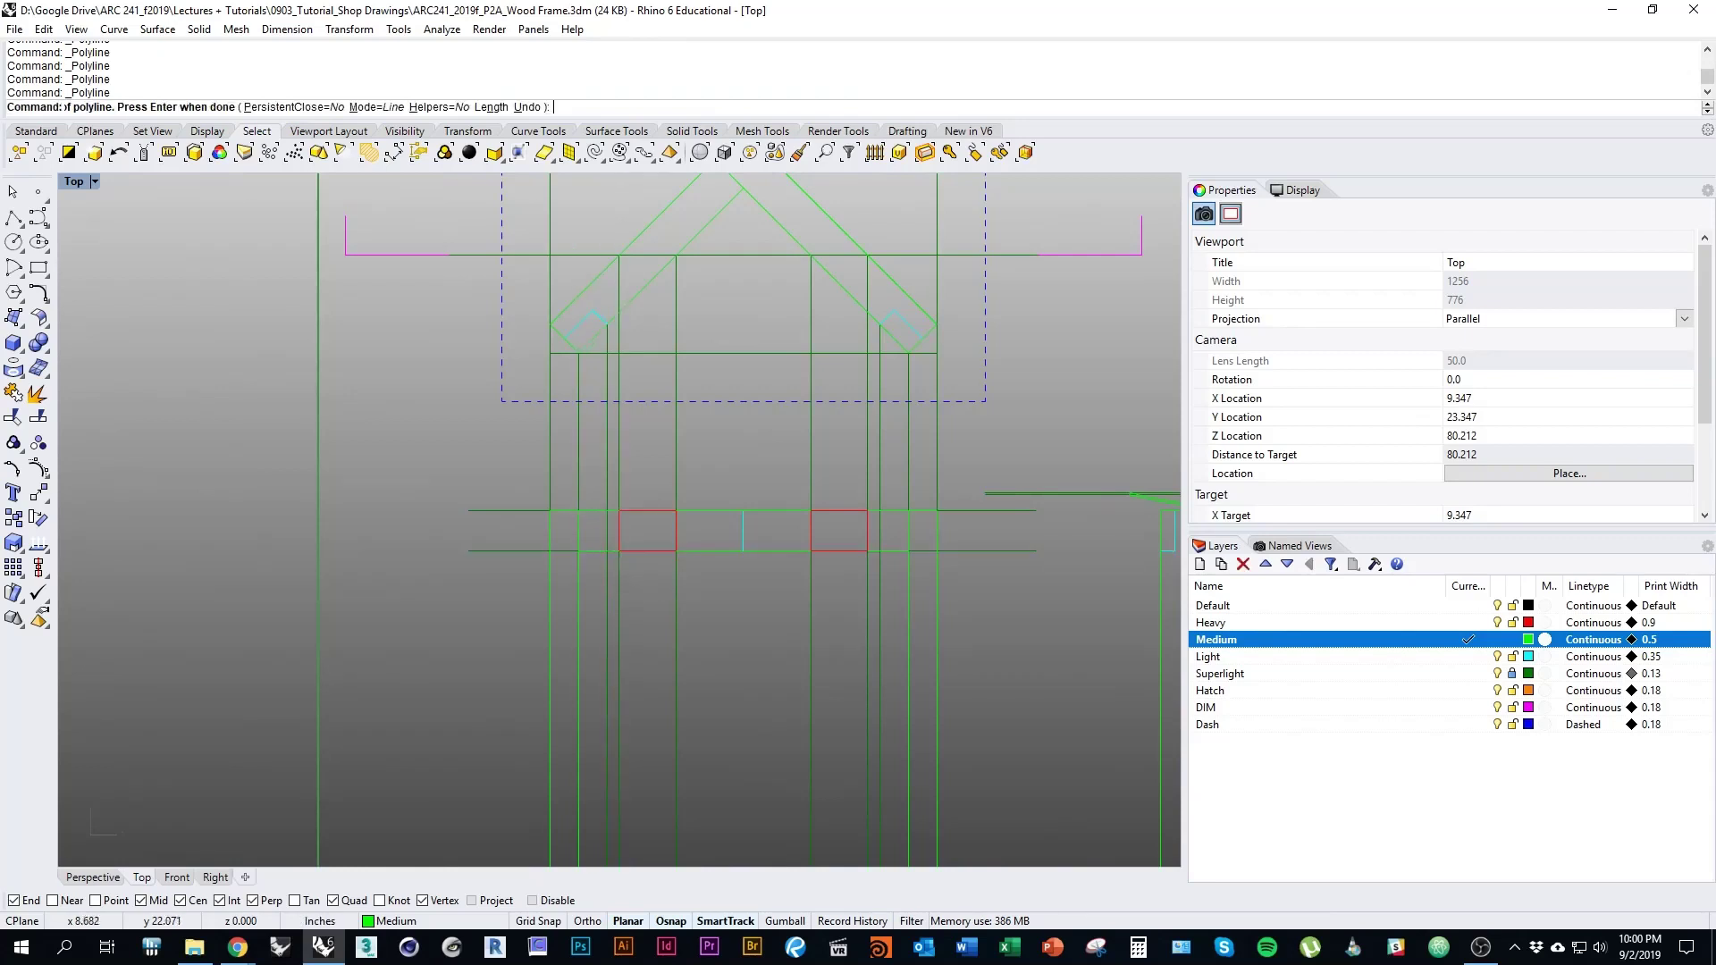
right_click(599, 581)
Draw the lower rail's edges beside the left cut rectangle: bottom edge to the outer vertical, upper edge to the next inner vertical
right_click_drag(664, 754, 703, 462)
right_click(663, 779)
left_click(656, 799)
left_click(587, 799)
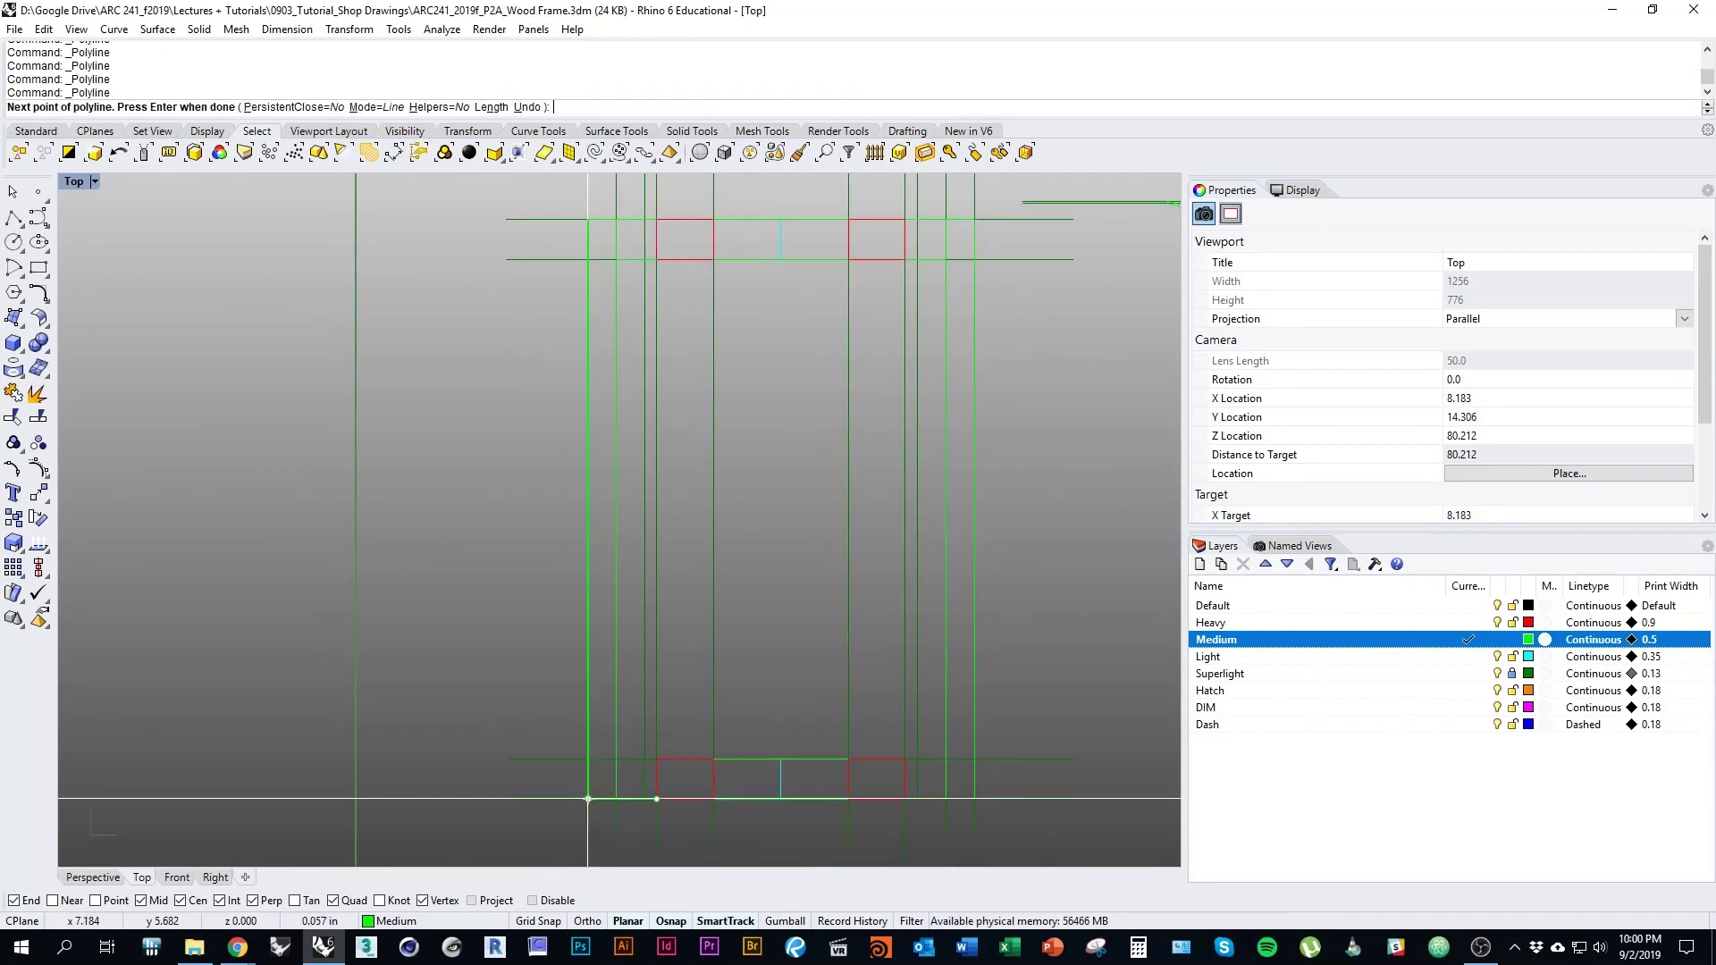
right_click(639, 802)
right_click(642, 760)
left_click(657, 760)
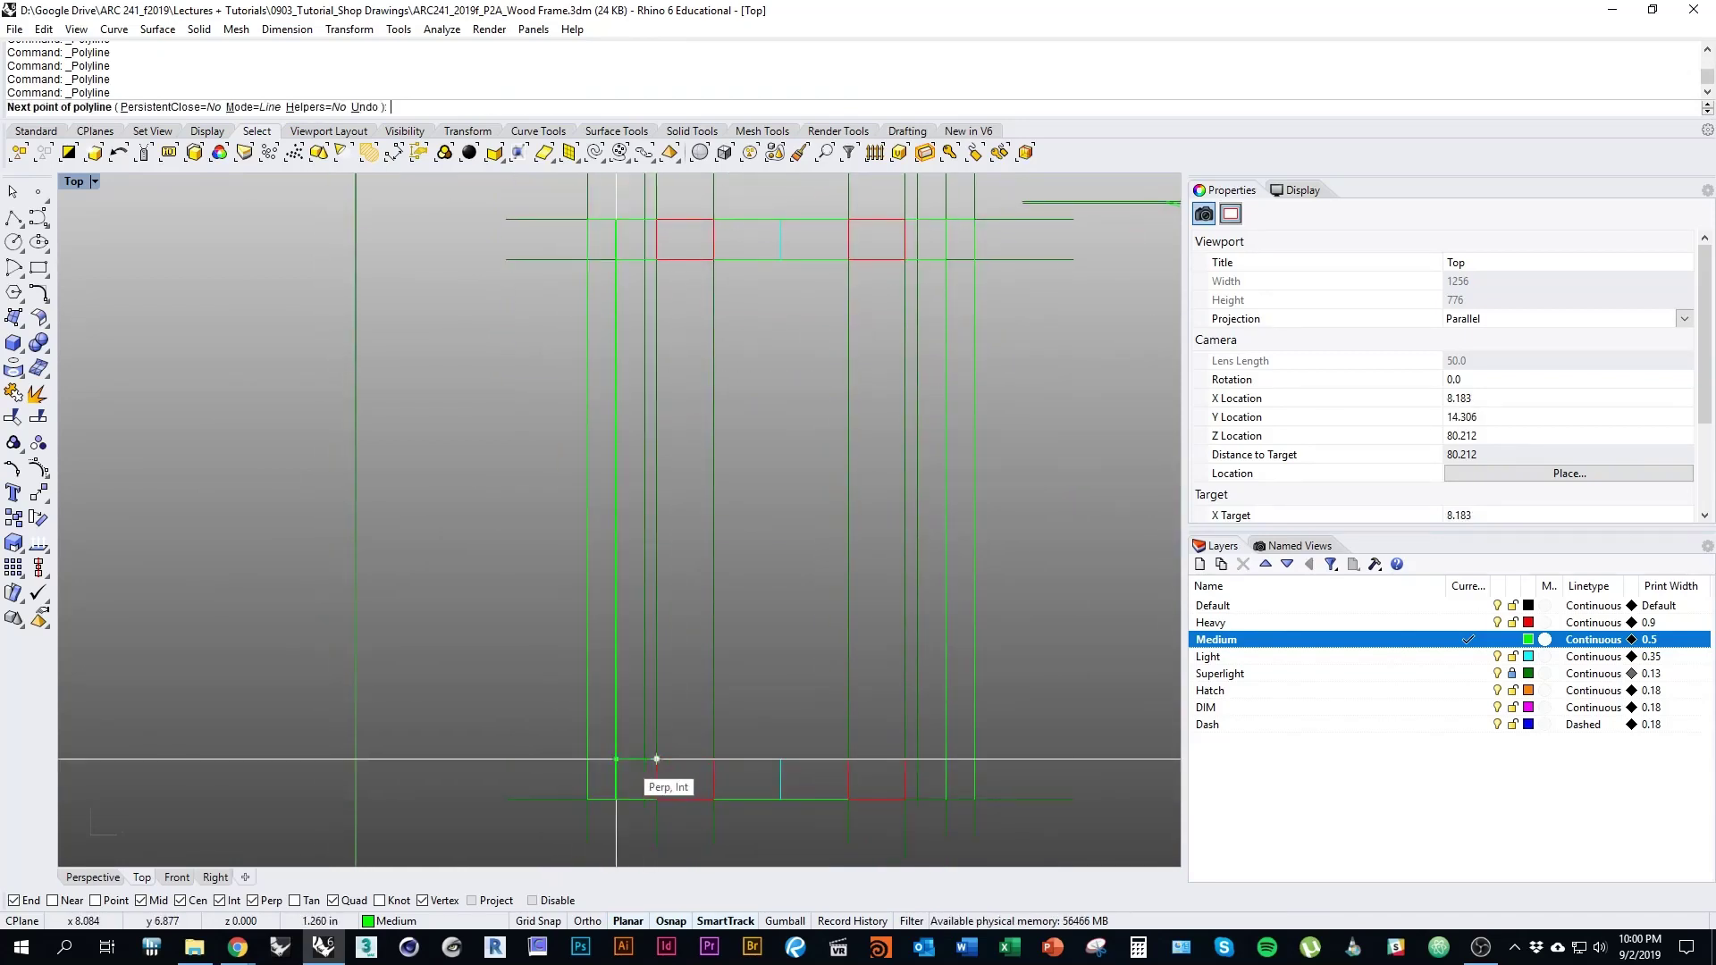
left_click(615, 759)
right_click(657, 774)
Draw the lower rail's edges beside the right cut rectangle: upper edge to the inner vertical, bottom edge to the outer vertical
right_click_drag(933, 781, 785, 755)
right_click(784, 754)
left_click(757, 732)
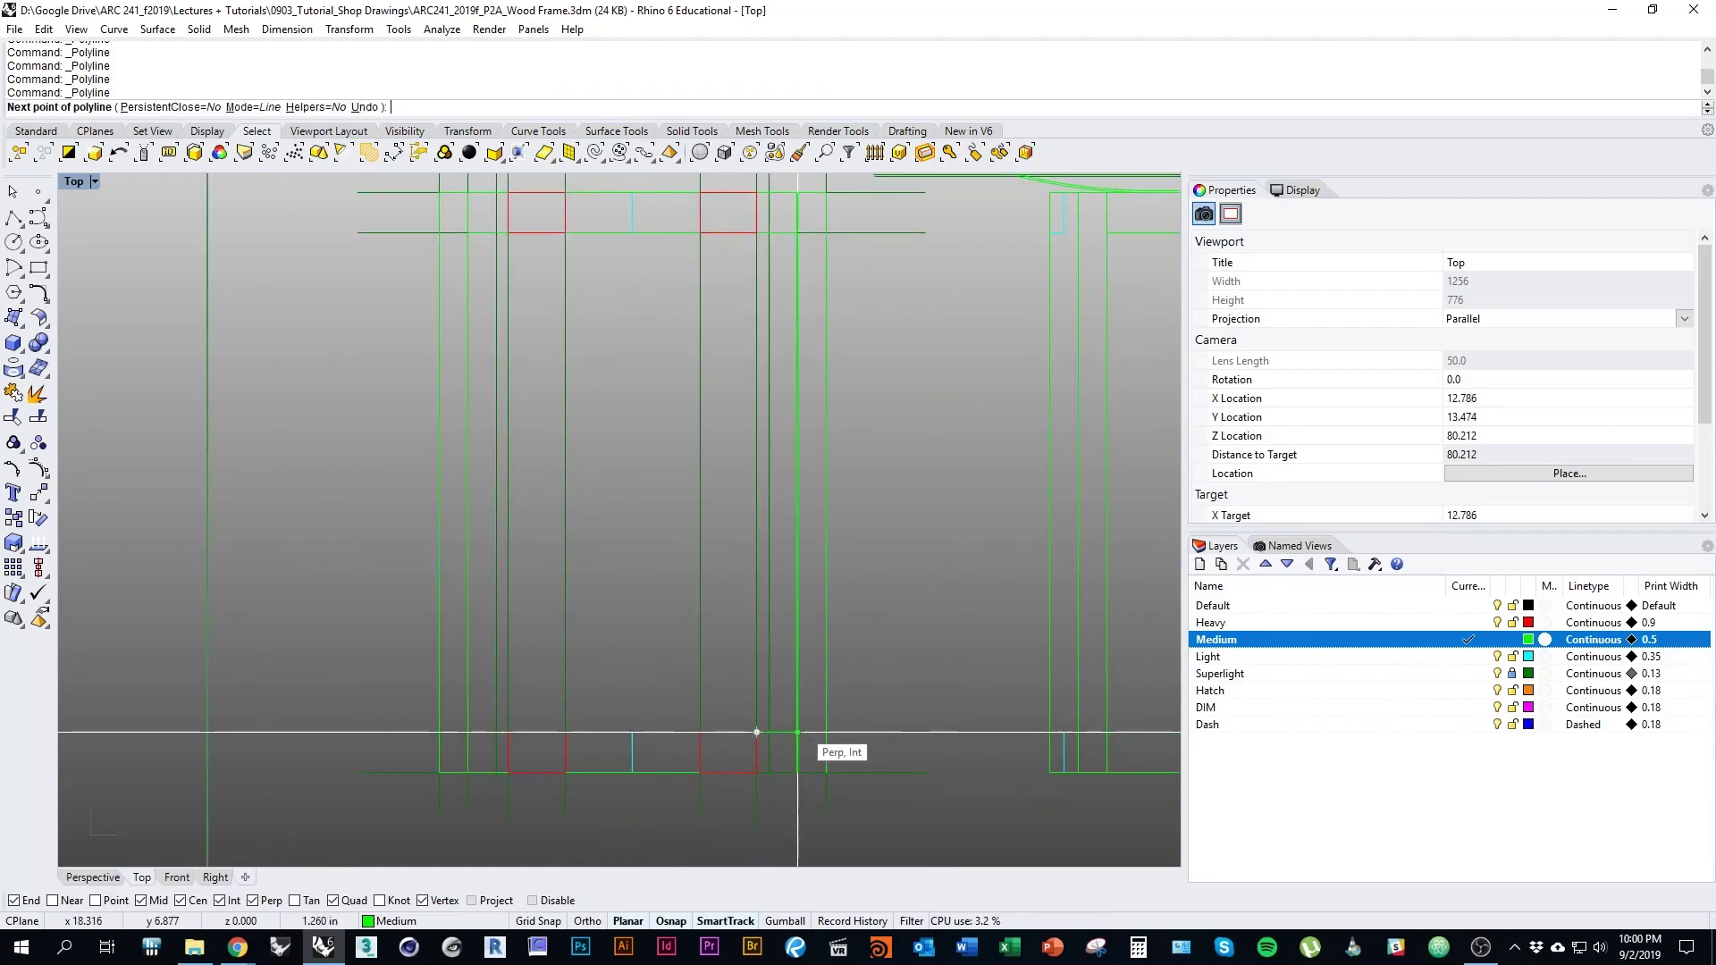
scroll(798, 732, "up", 3)
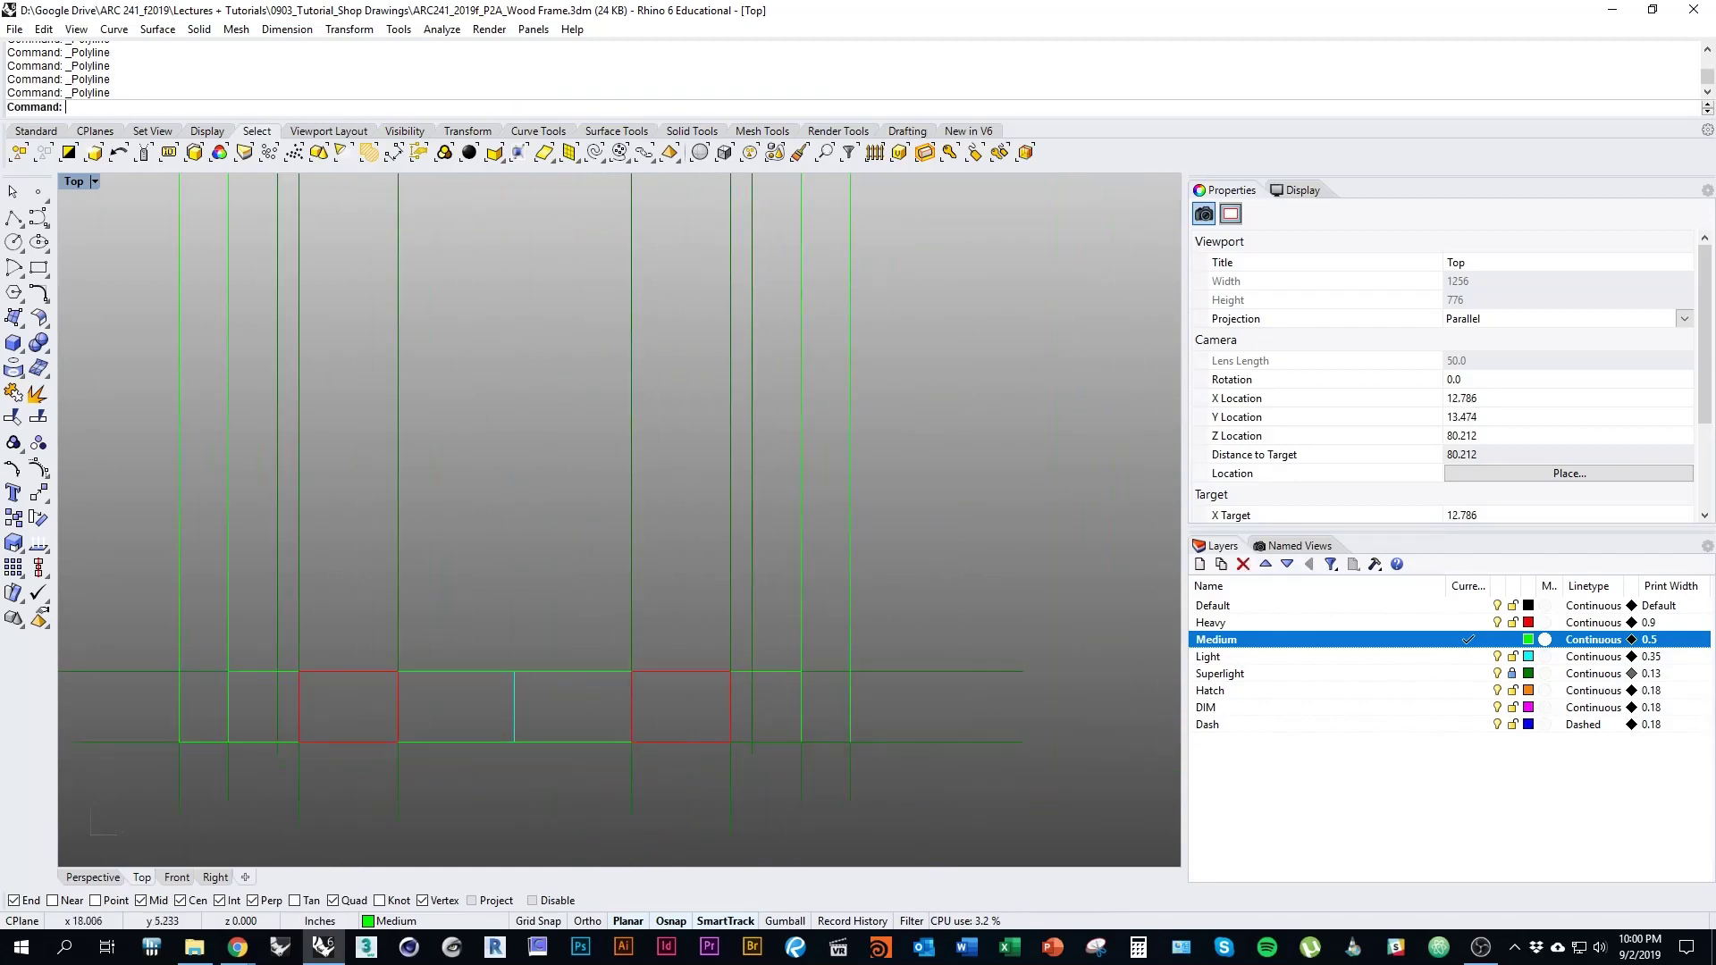
right_click(860, 743)
Examine the section against the plan and check the wood frame's axonometric drawing in the assignment page in Chrome
scroll(860, 743, "down", 5)
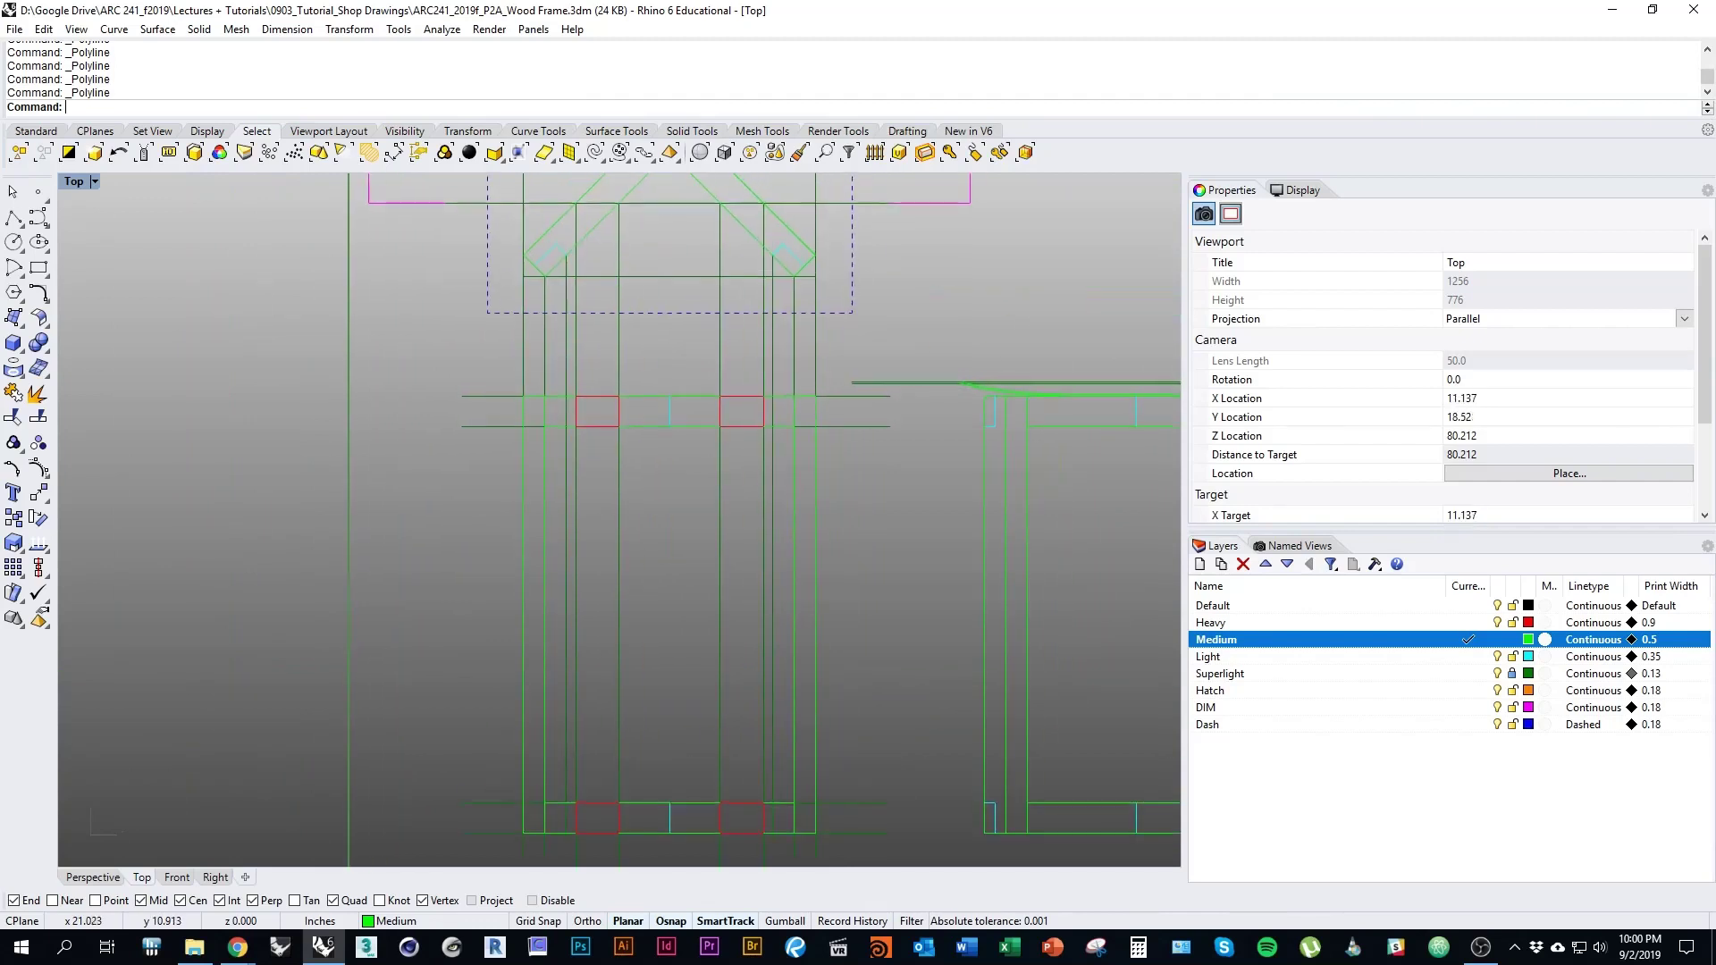
right_click_drag(843, 610, 827, 860)
right_click_drag(789, 490, 743, 447)
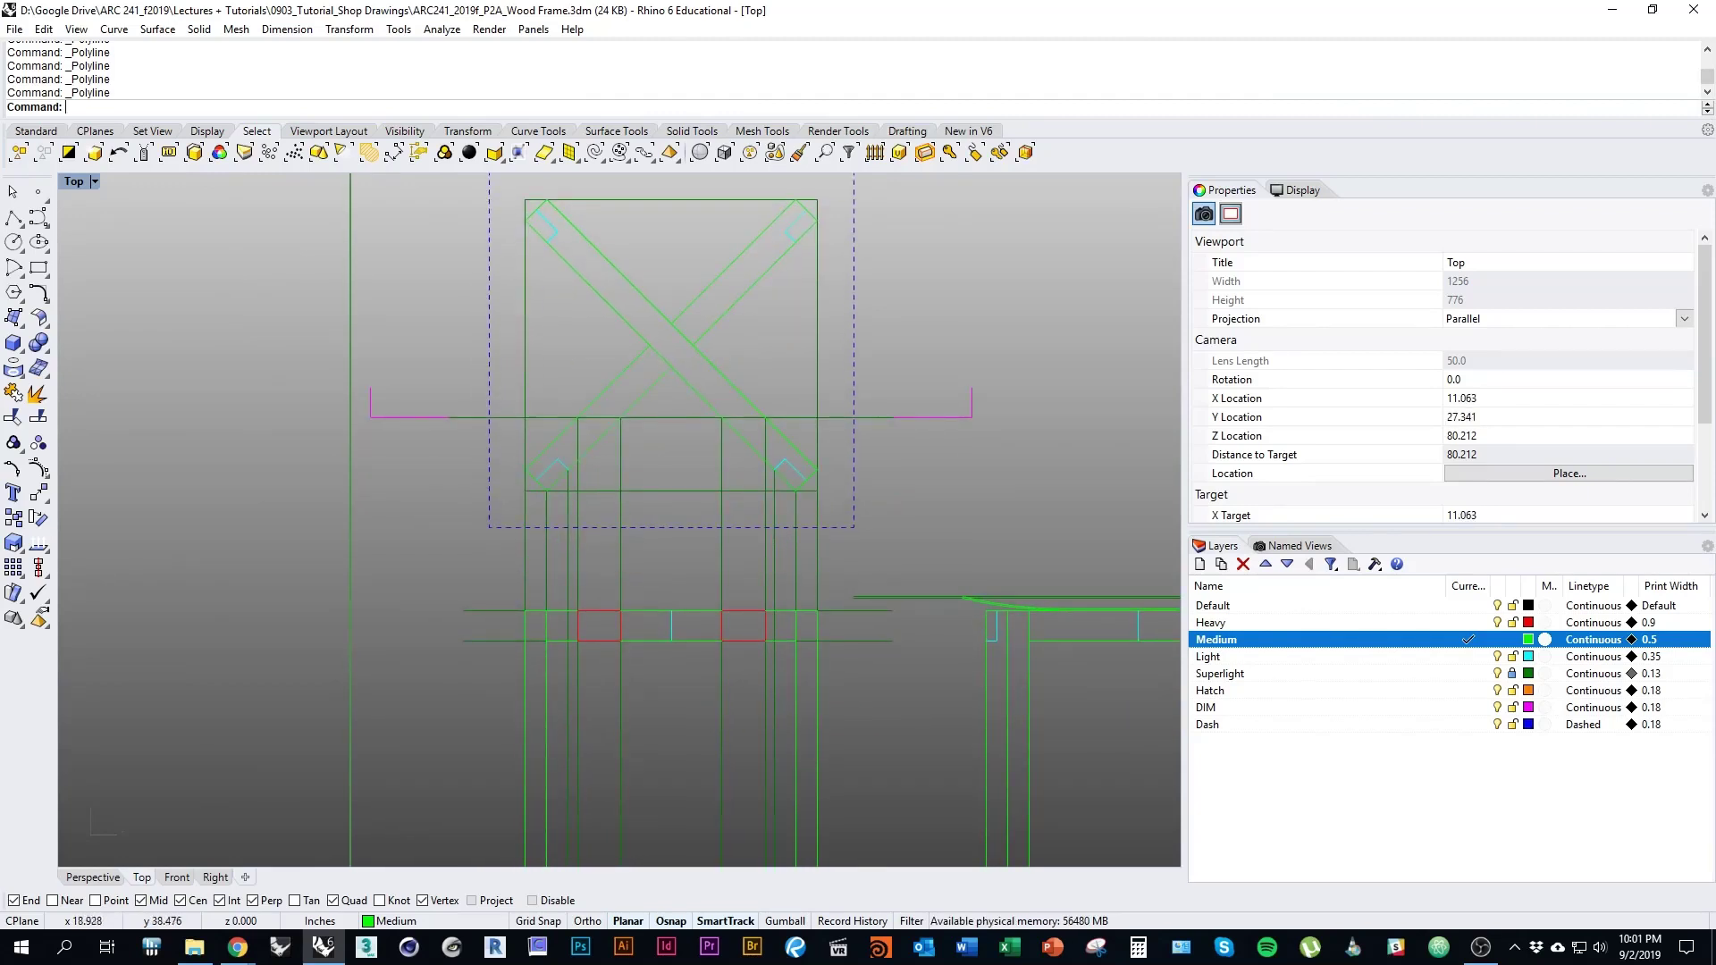
key("alt+Tab")
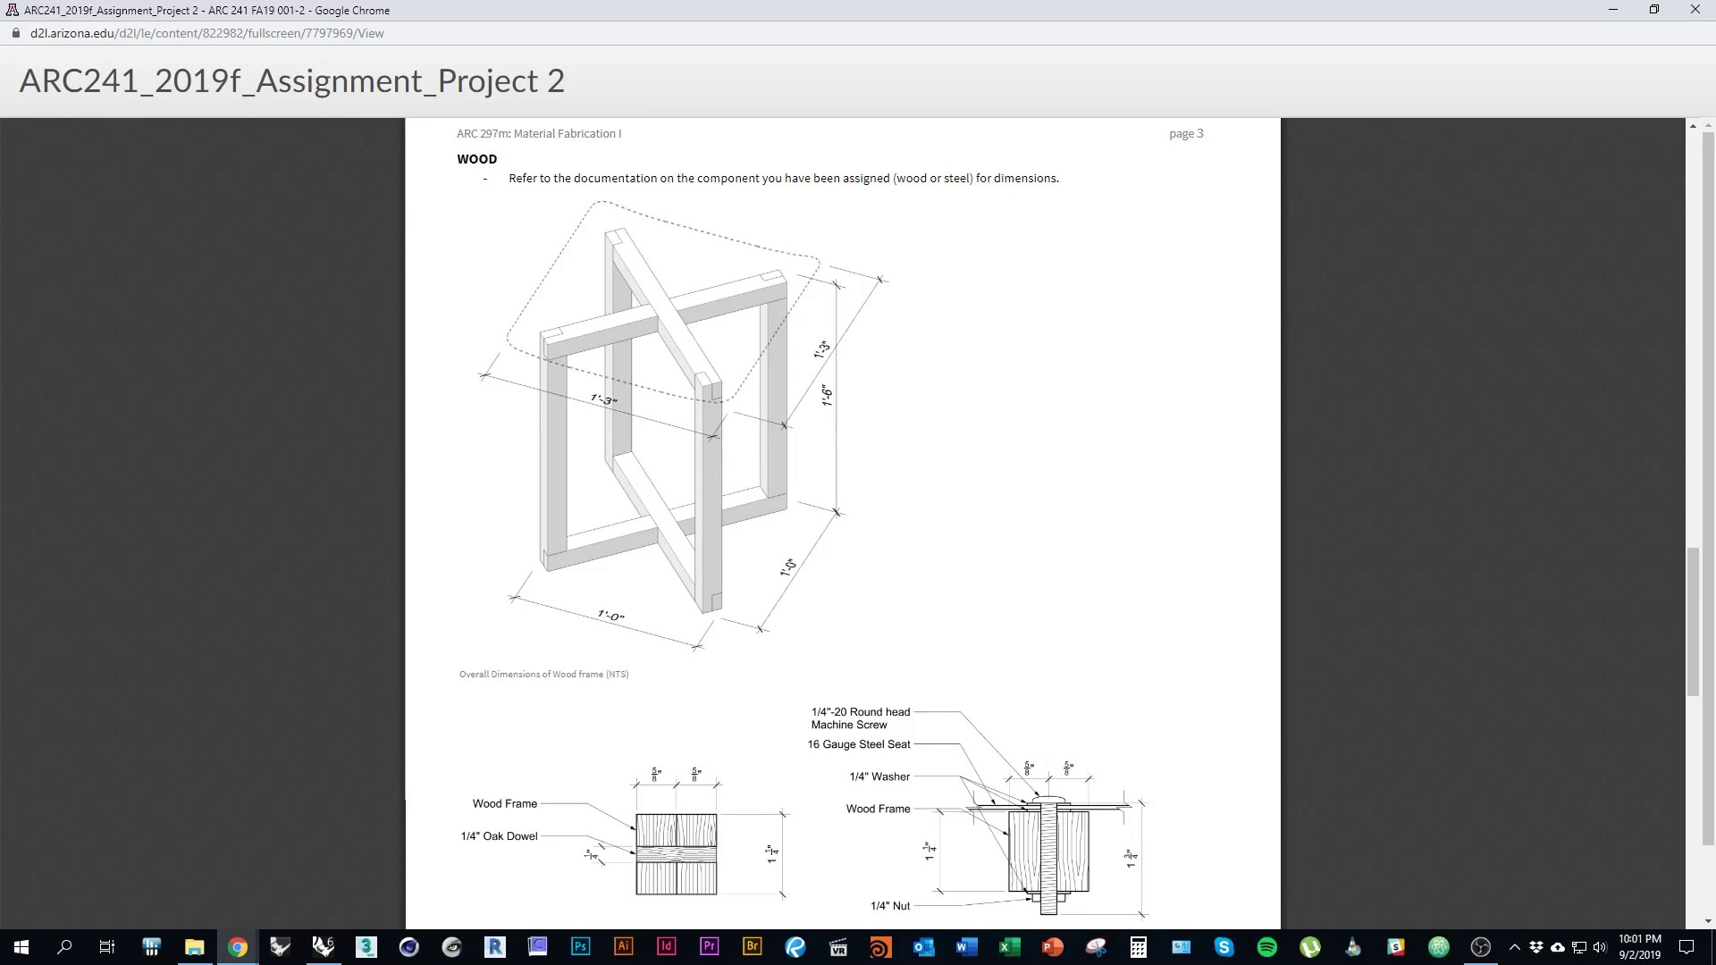
key("alt+Tab")
mouse_move(799, 590)
right_mouse_down()
mouse_move(835, 386)
mouse_move(812, 463)
mouse_move(780, 493)
right_mouse_up()
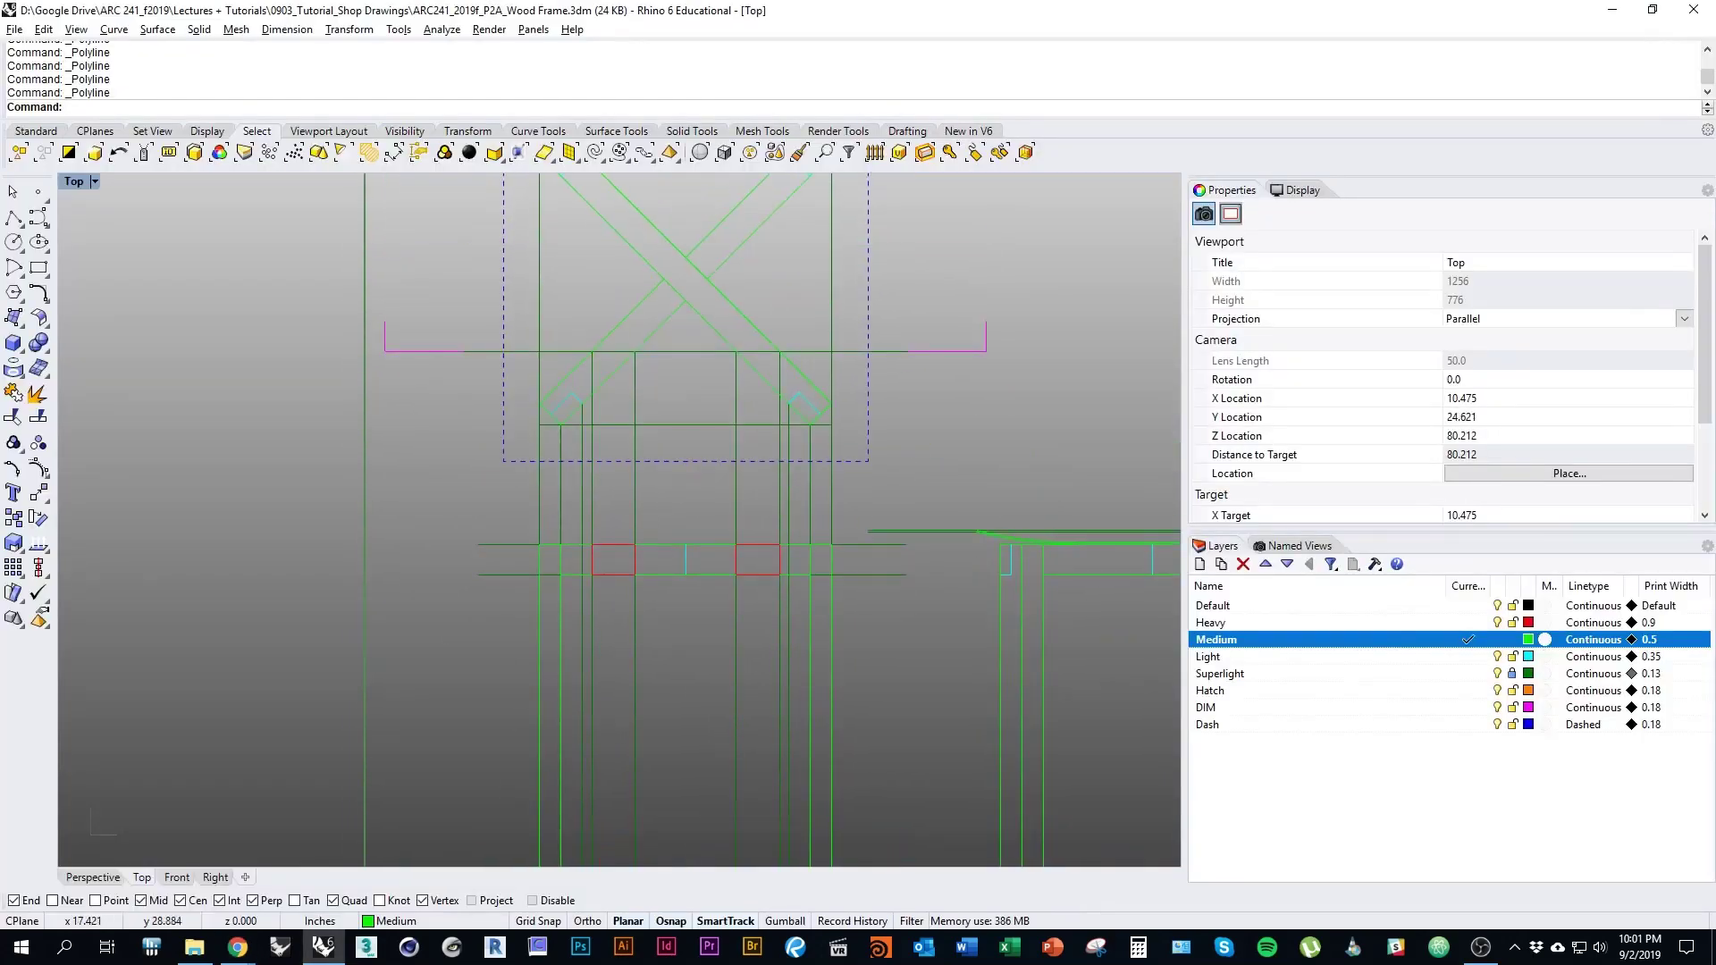
right_click_drag(762, 314, 762, 492)
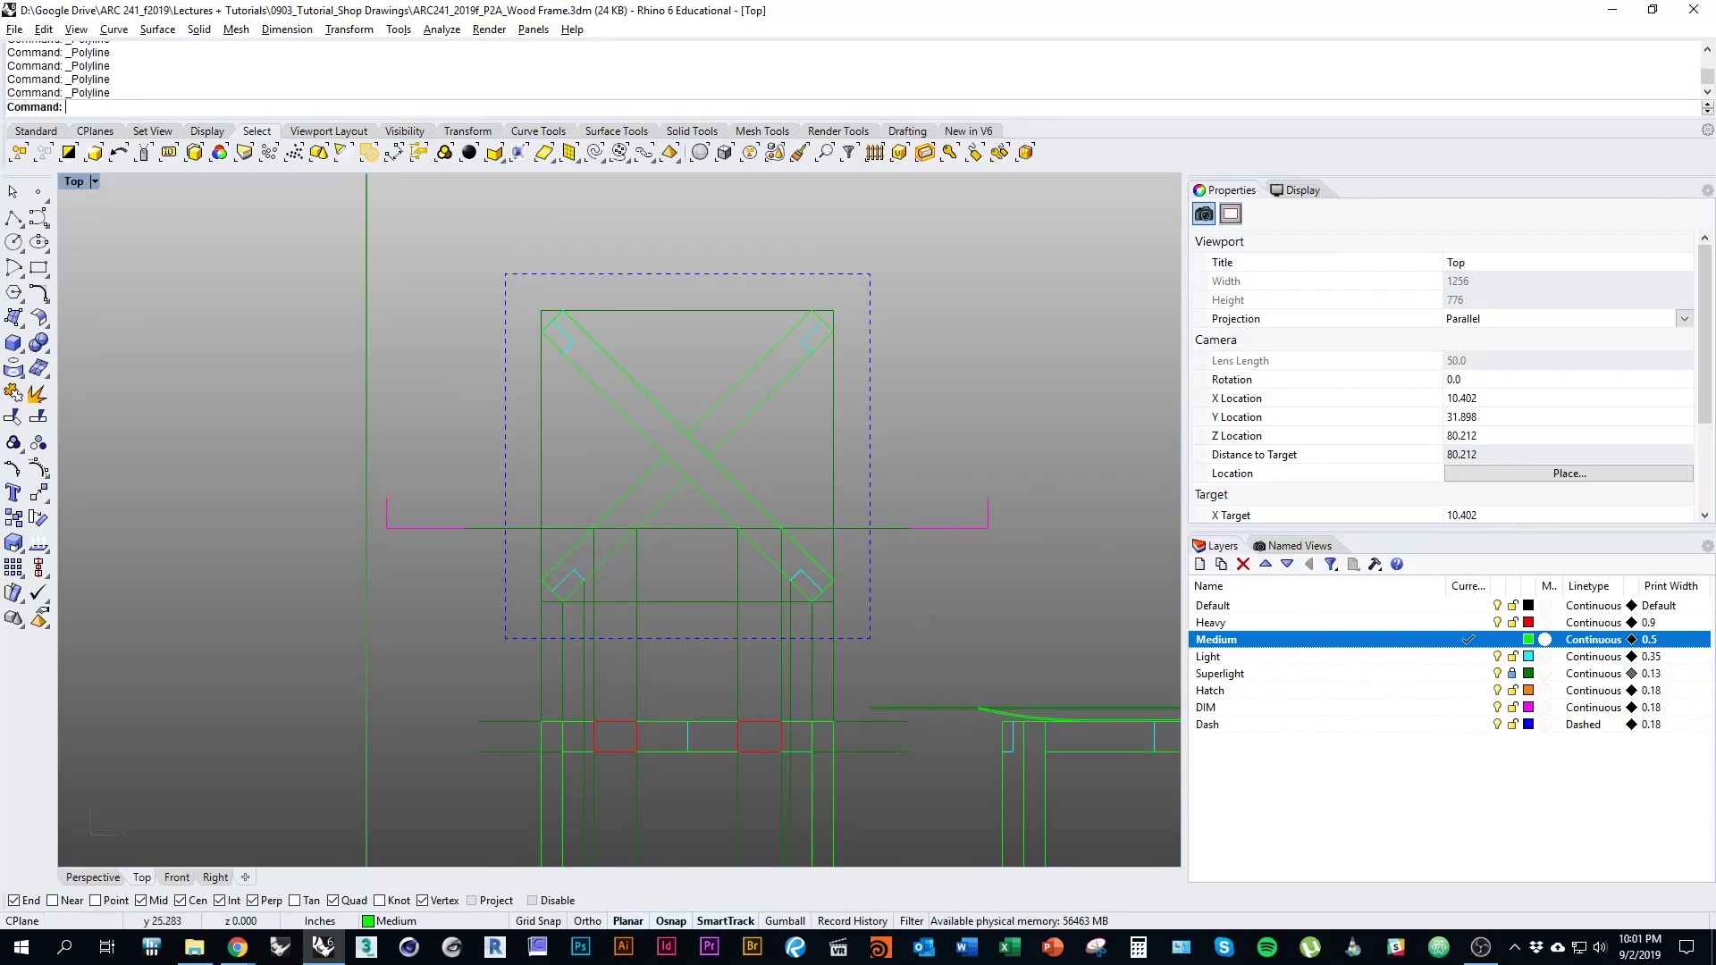
right_click_drag(762, 536, 803, 243)
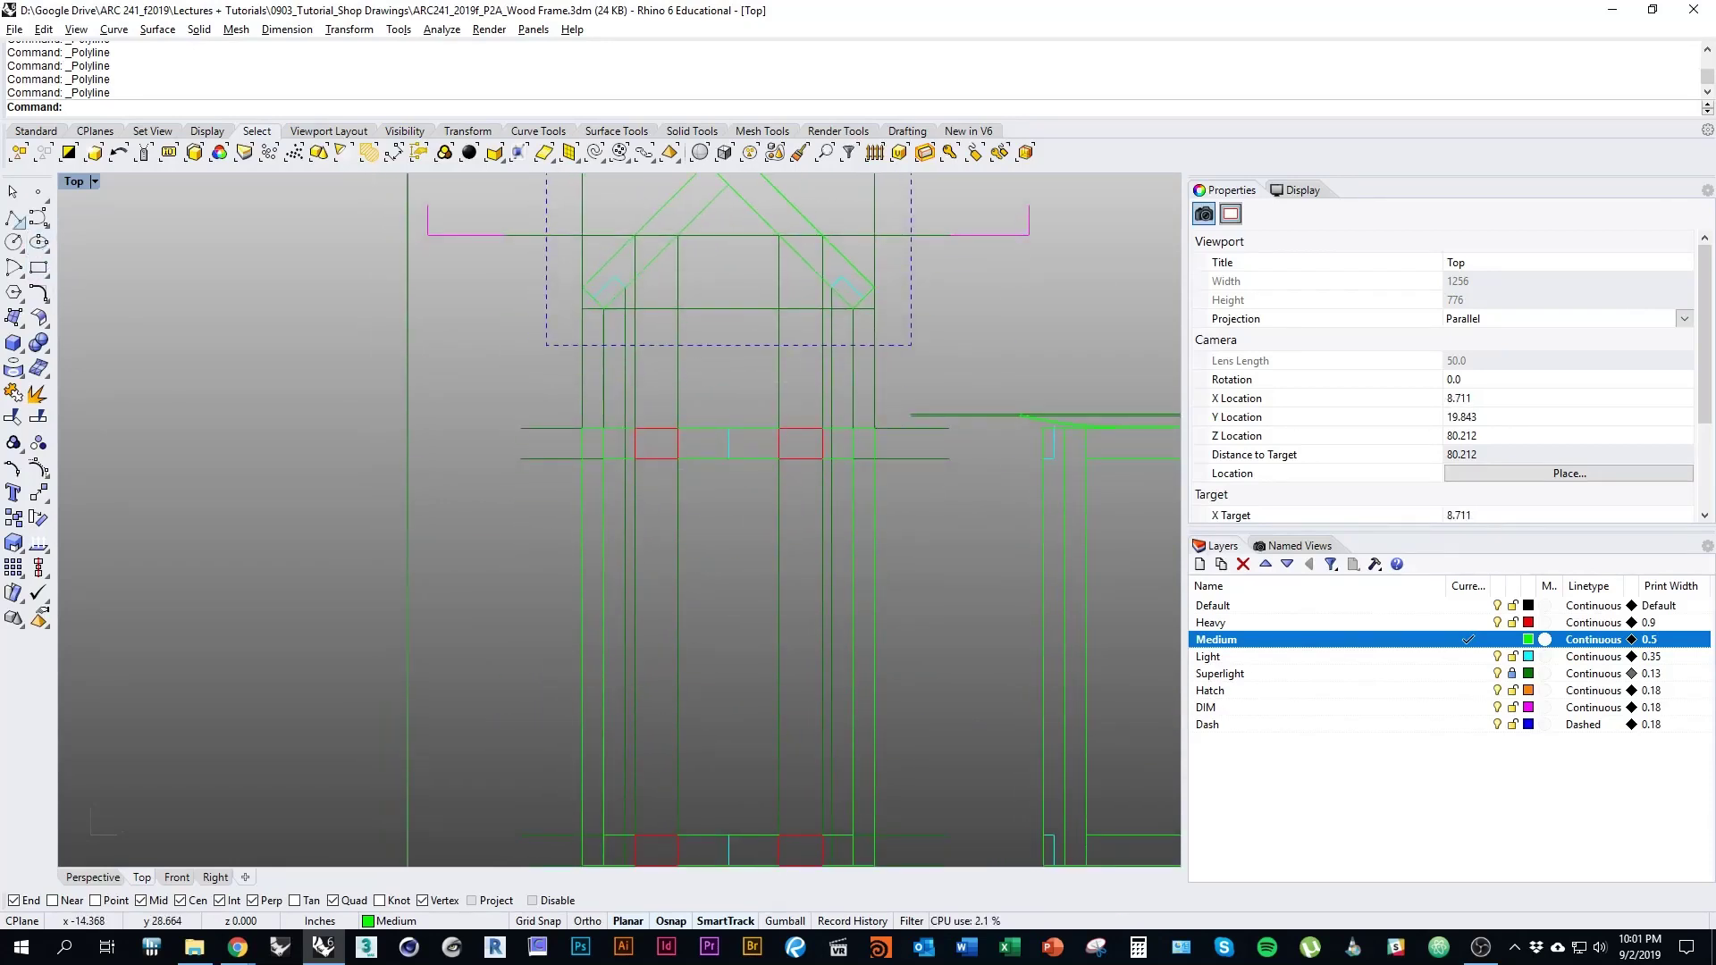
Draw a vertical line along the guide just outside the left cut rectangles, from the upper rail's lower edge to the lower rail's upper edge
left_click(16, 219)
scroll(612, 541, "up", 6)
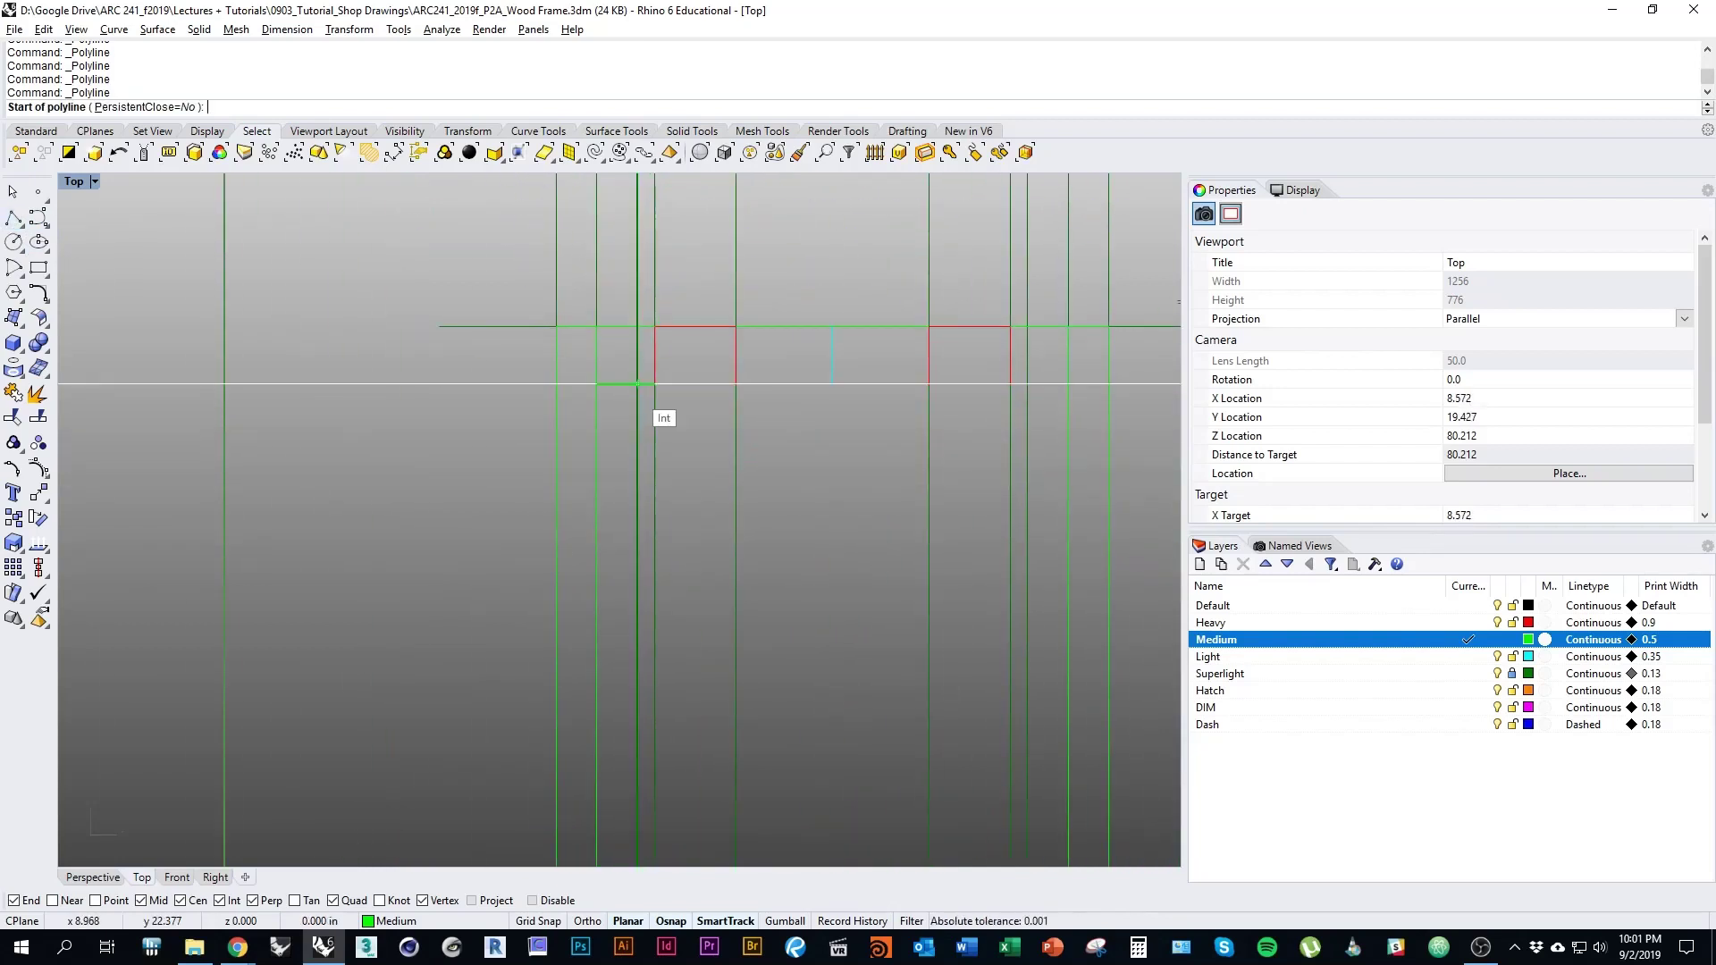
left_click(637, 383)
scroll(638, 500, "down", 3)
scroll(638, 594, "up", 3)
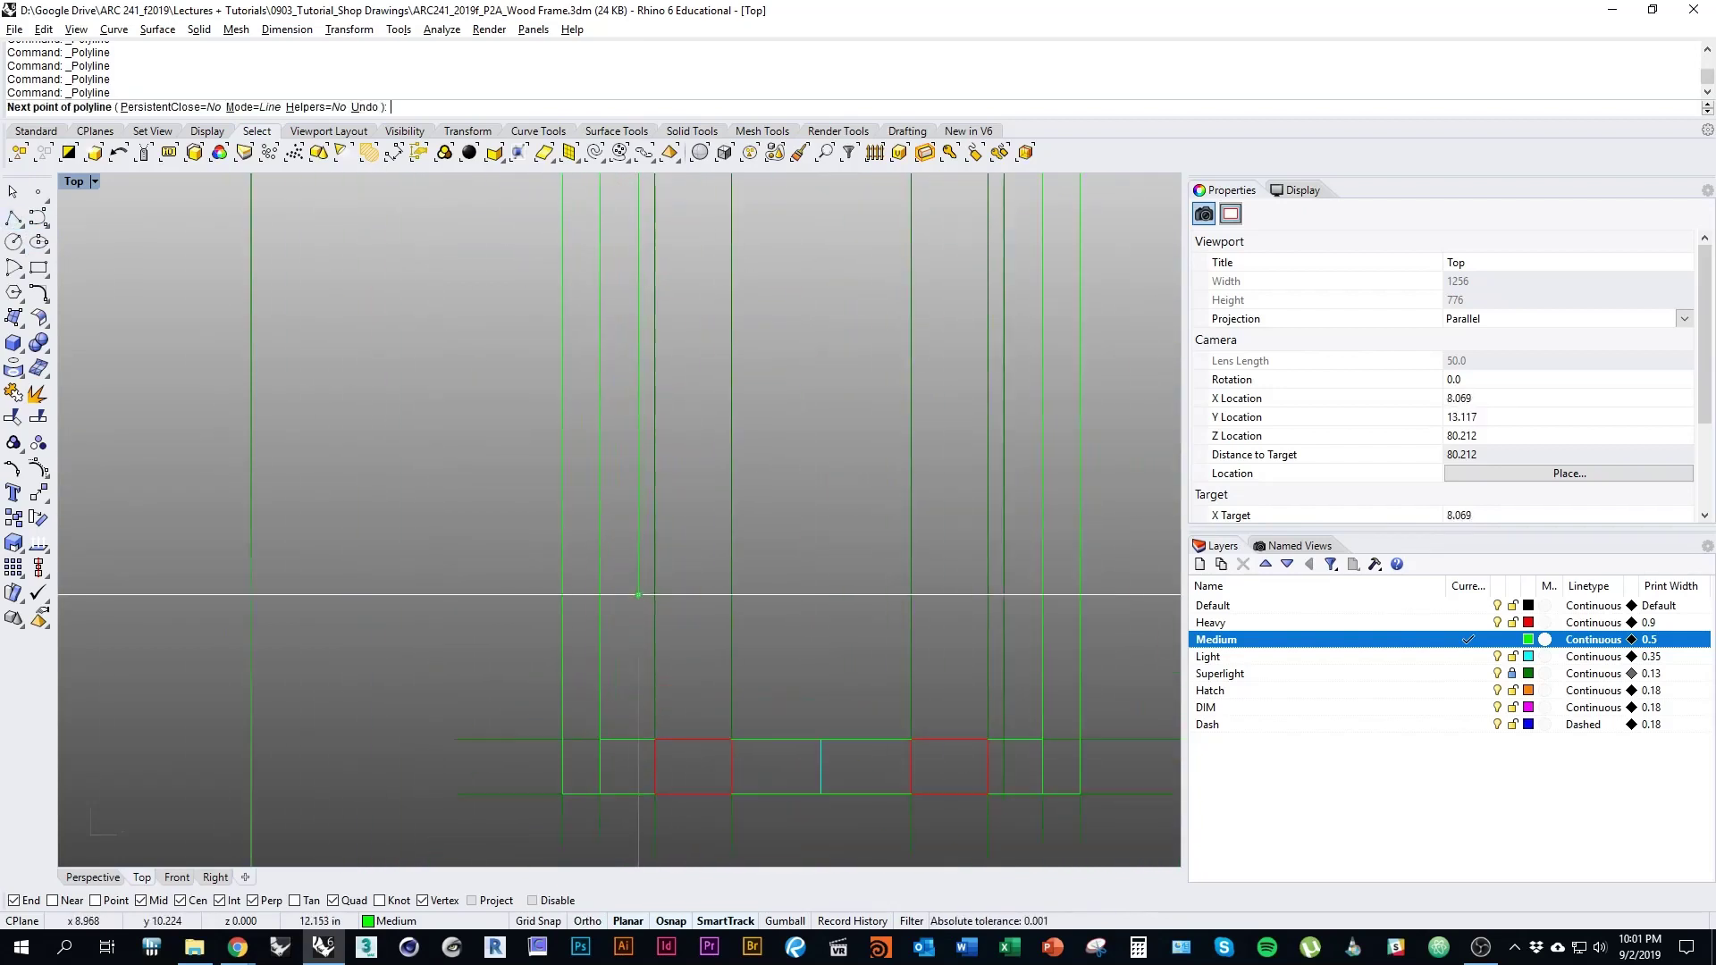
left_click(637, 739)
scroll(638, 739, "down", 4)
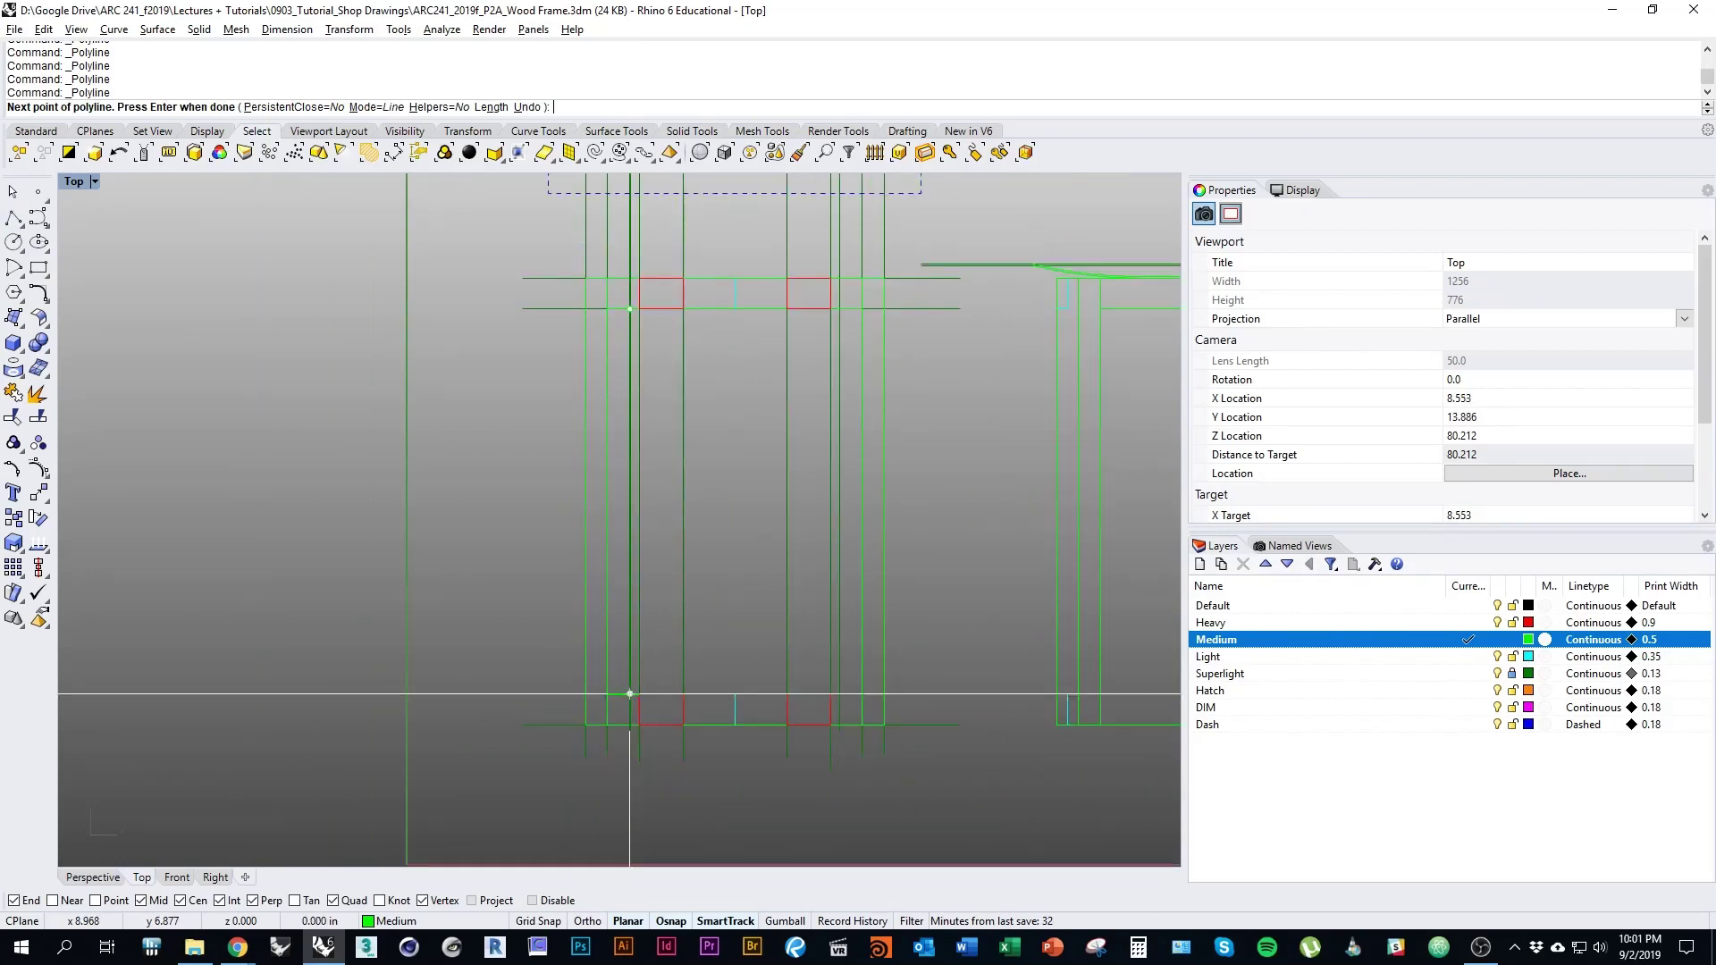
key("Return")
Draw the matching vertical line along the guide just outside the right cut rectangles, between the upper and lower rails
key("Return")
scroll(765, 447, "up", 3)
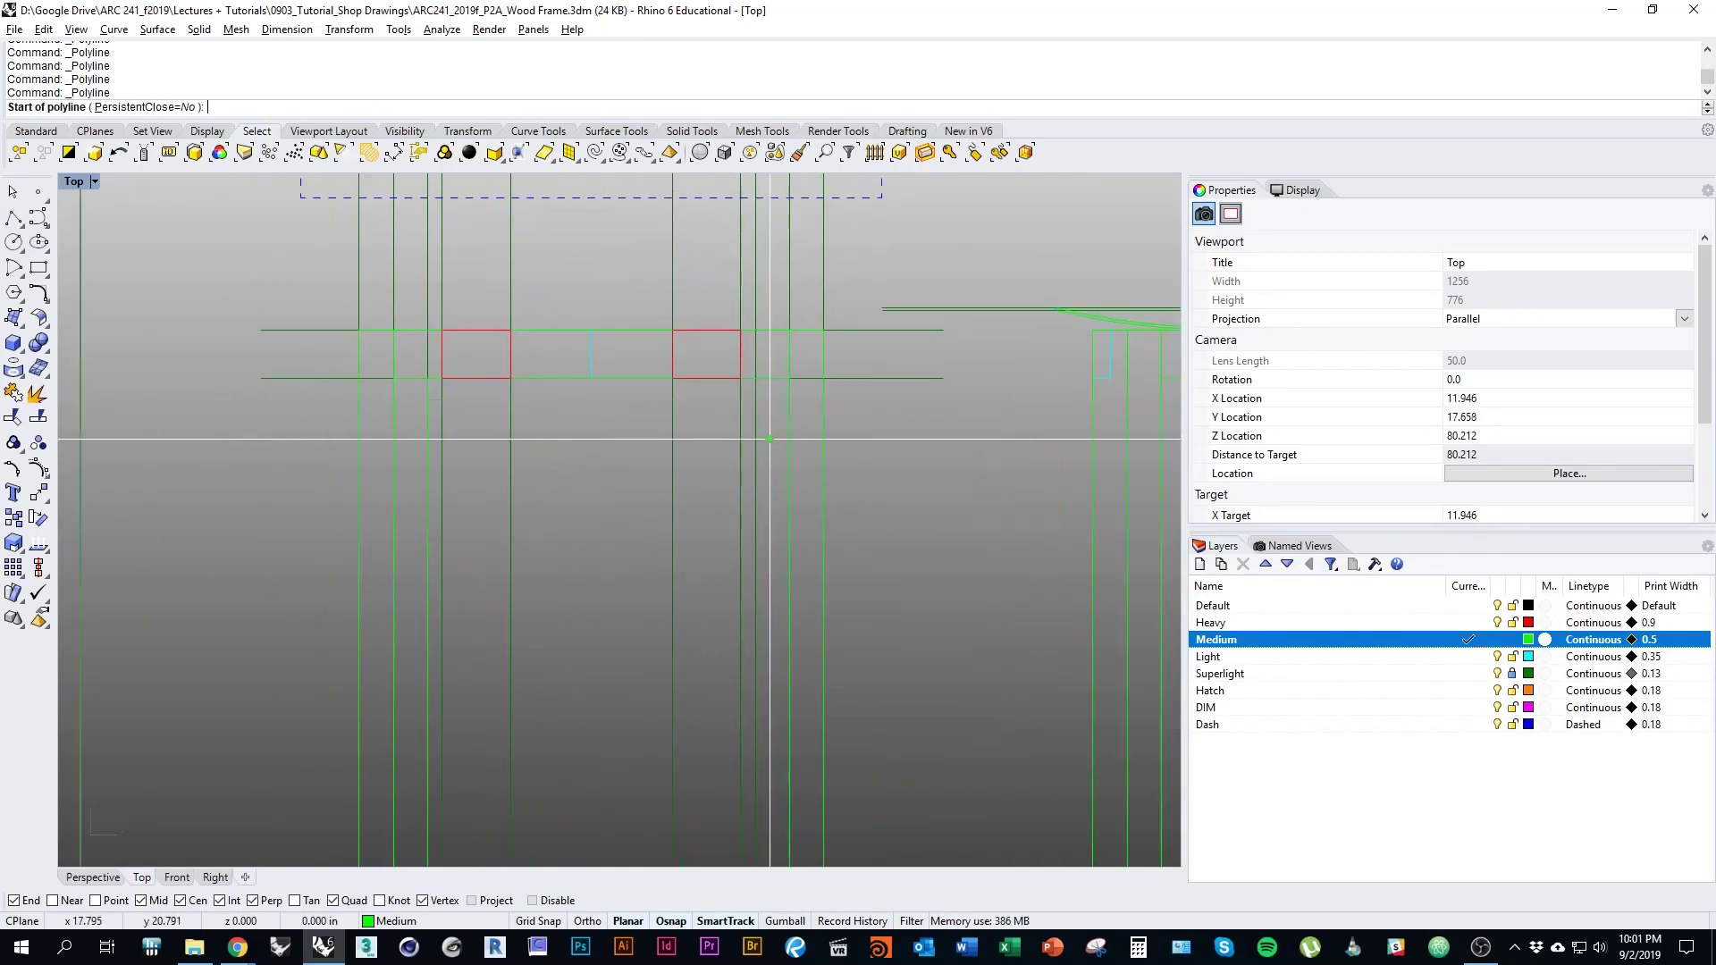
left_click(755, 378)
scroll(751, 438, "down", 3)
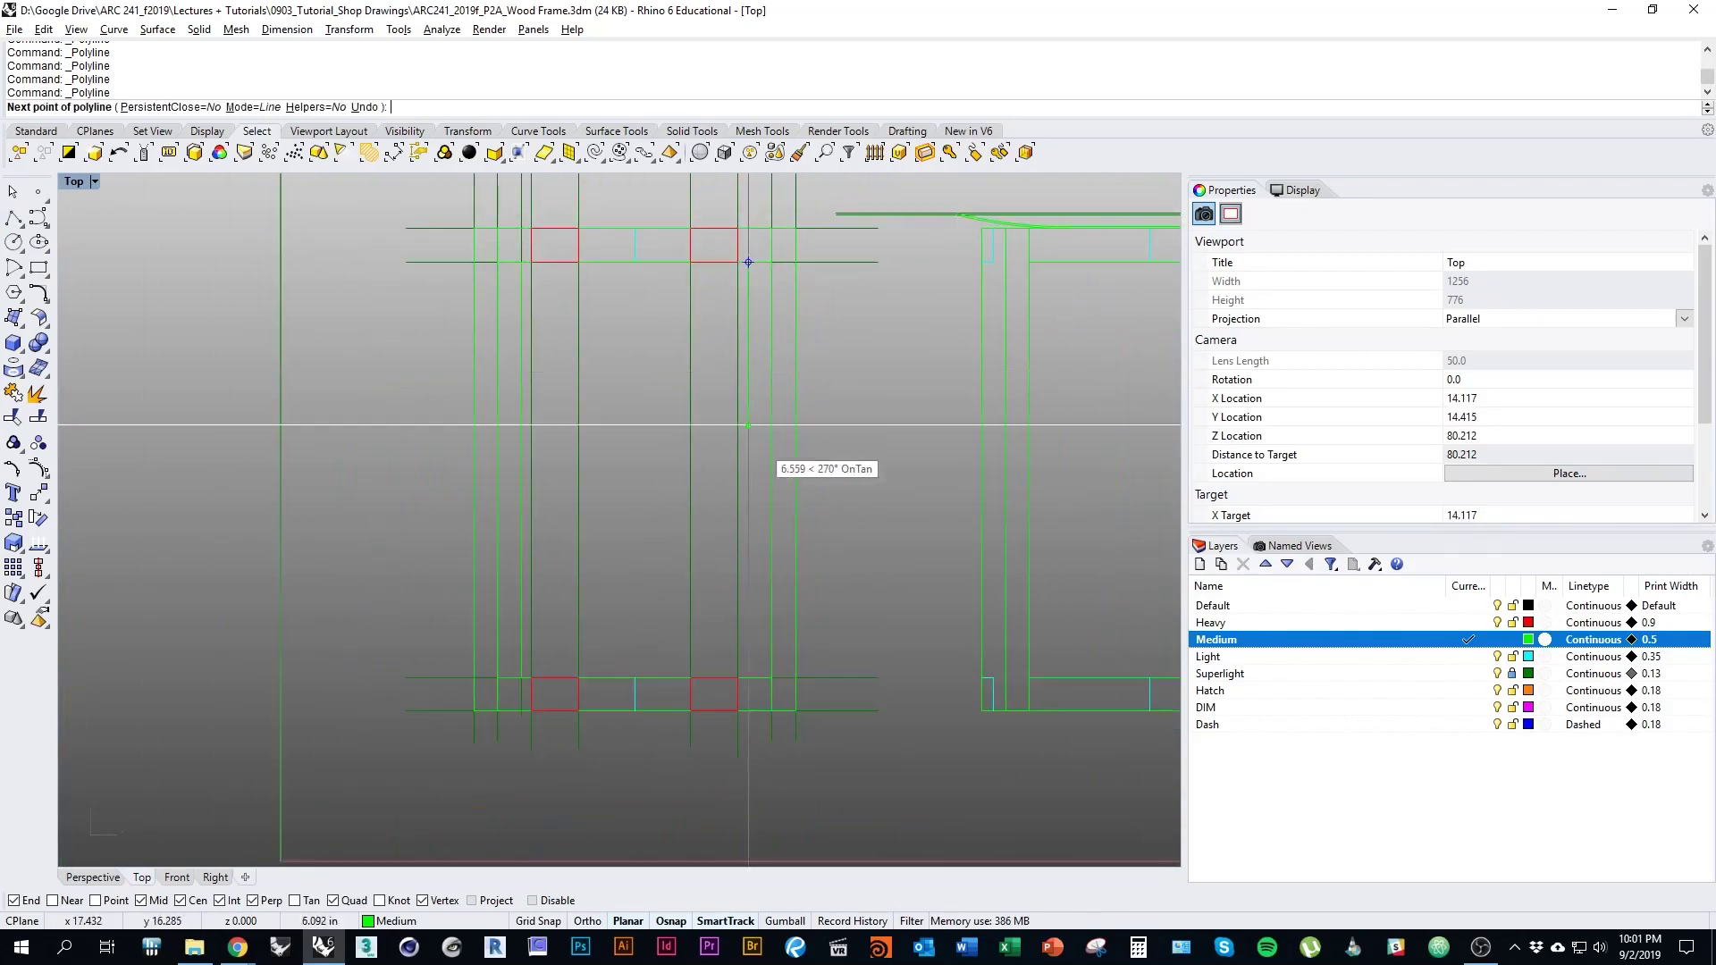
left_click(748, 649)
key("Return")
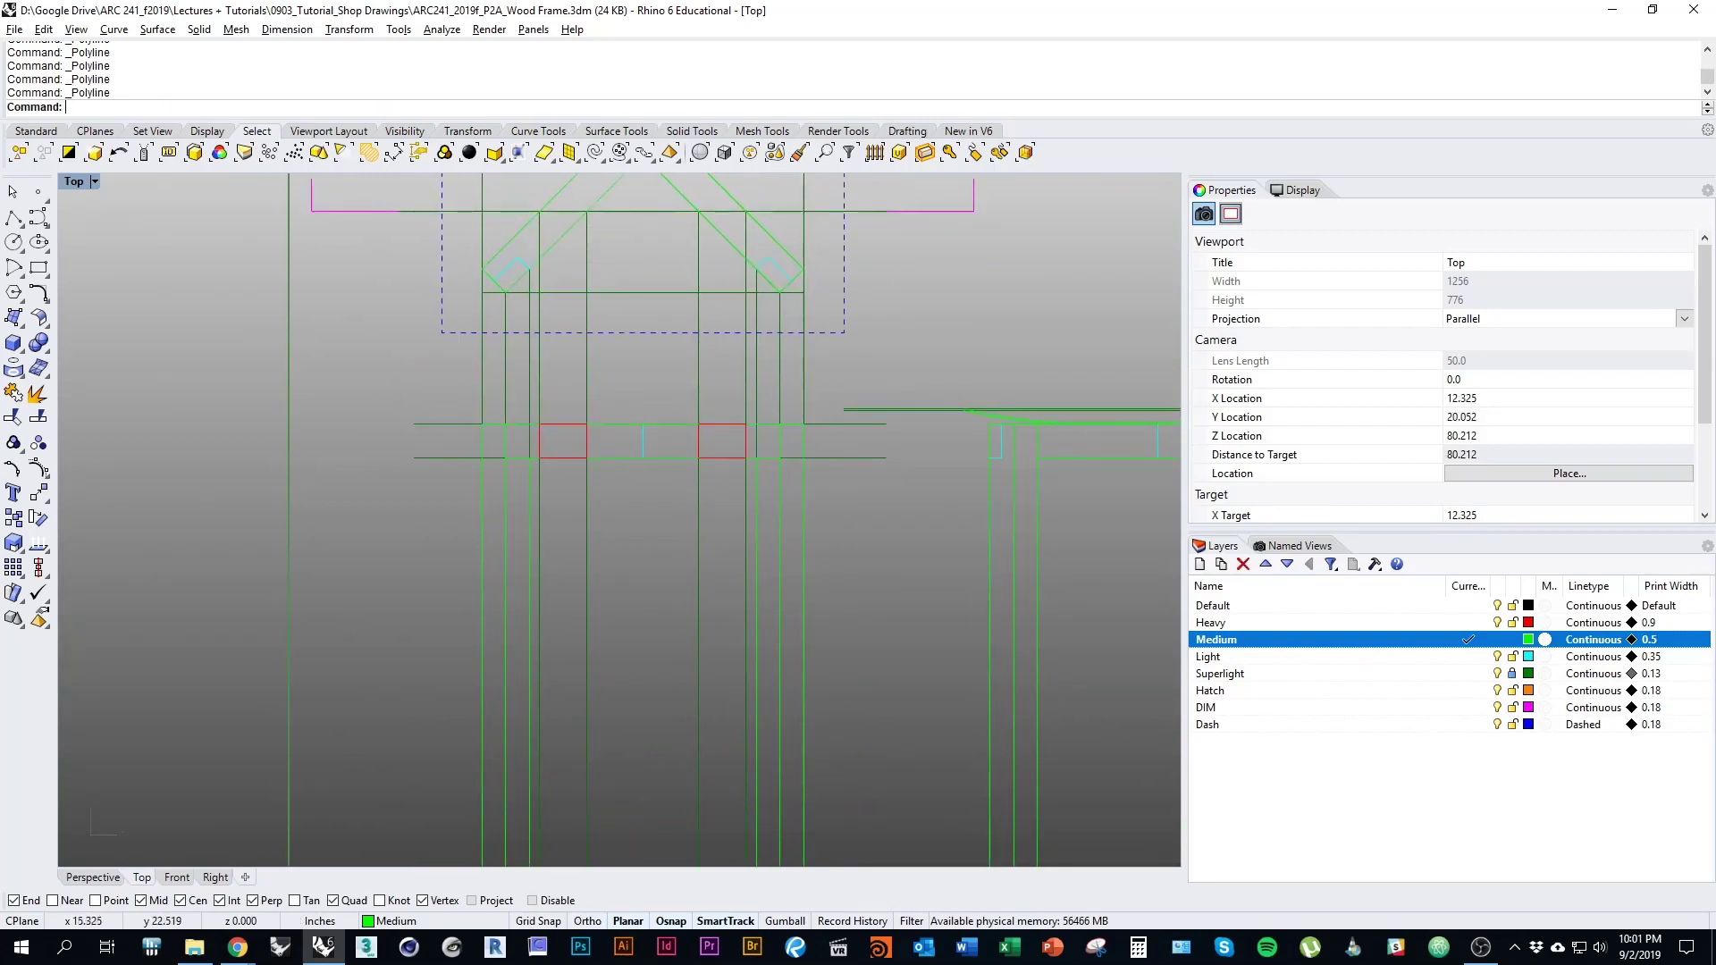
Copy the curved seat profile from the neighbouring elevation onto the section, placing its bottom midpoint at the middle of the upper rail's top edge
scroll(717, 536, "down", 3)
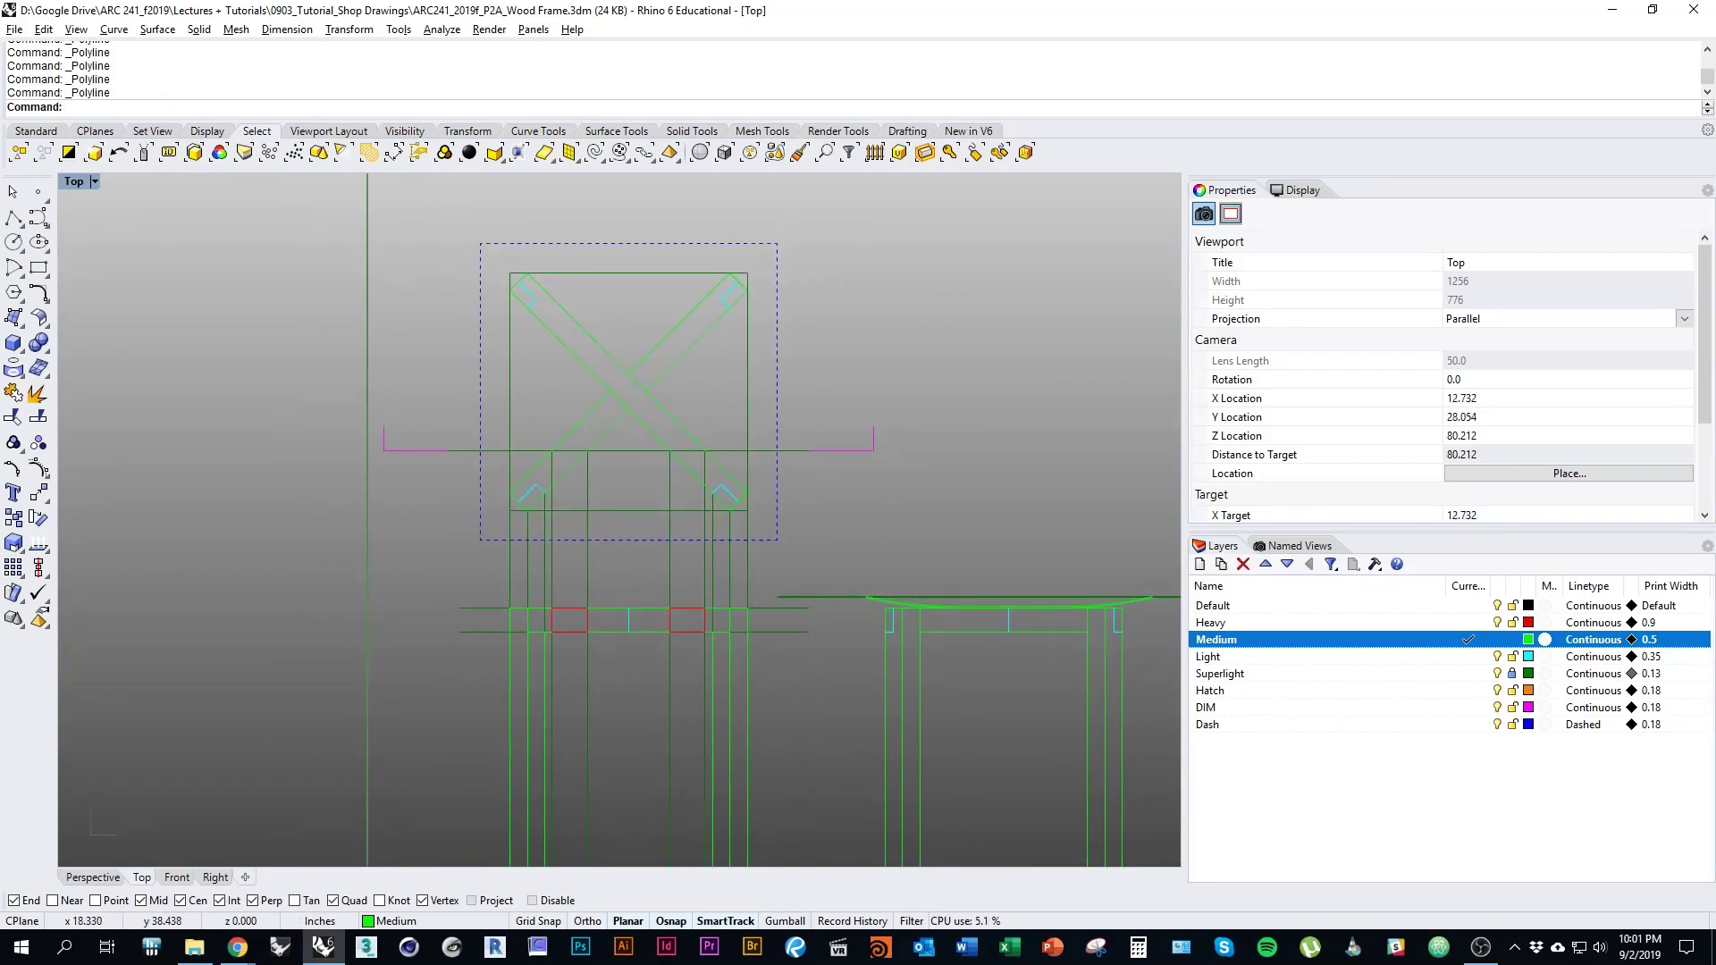
key("Down")
key("Down")
key("Down")
key("Right")
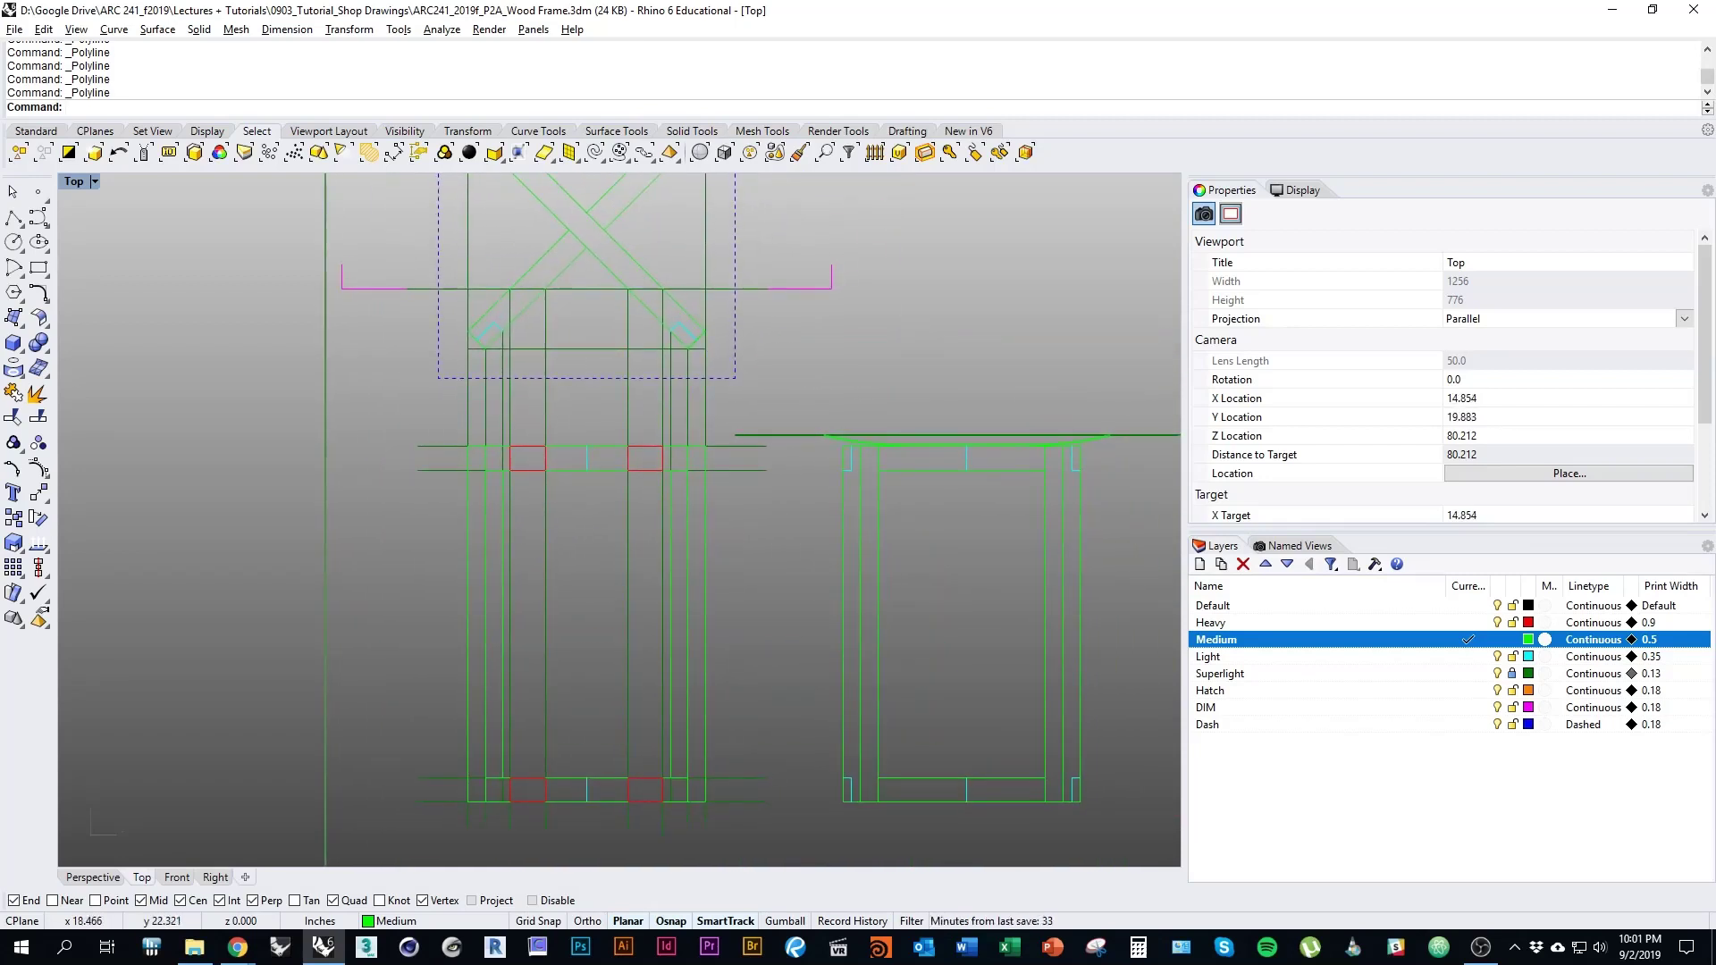
key("Down")
key("Up")
key("Right")
key("Right")
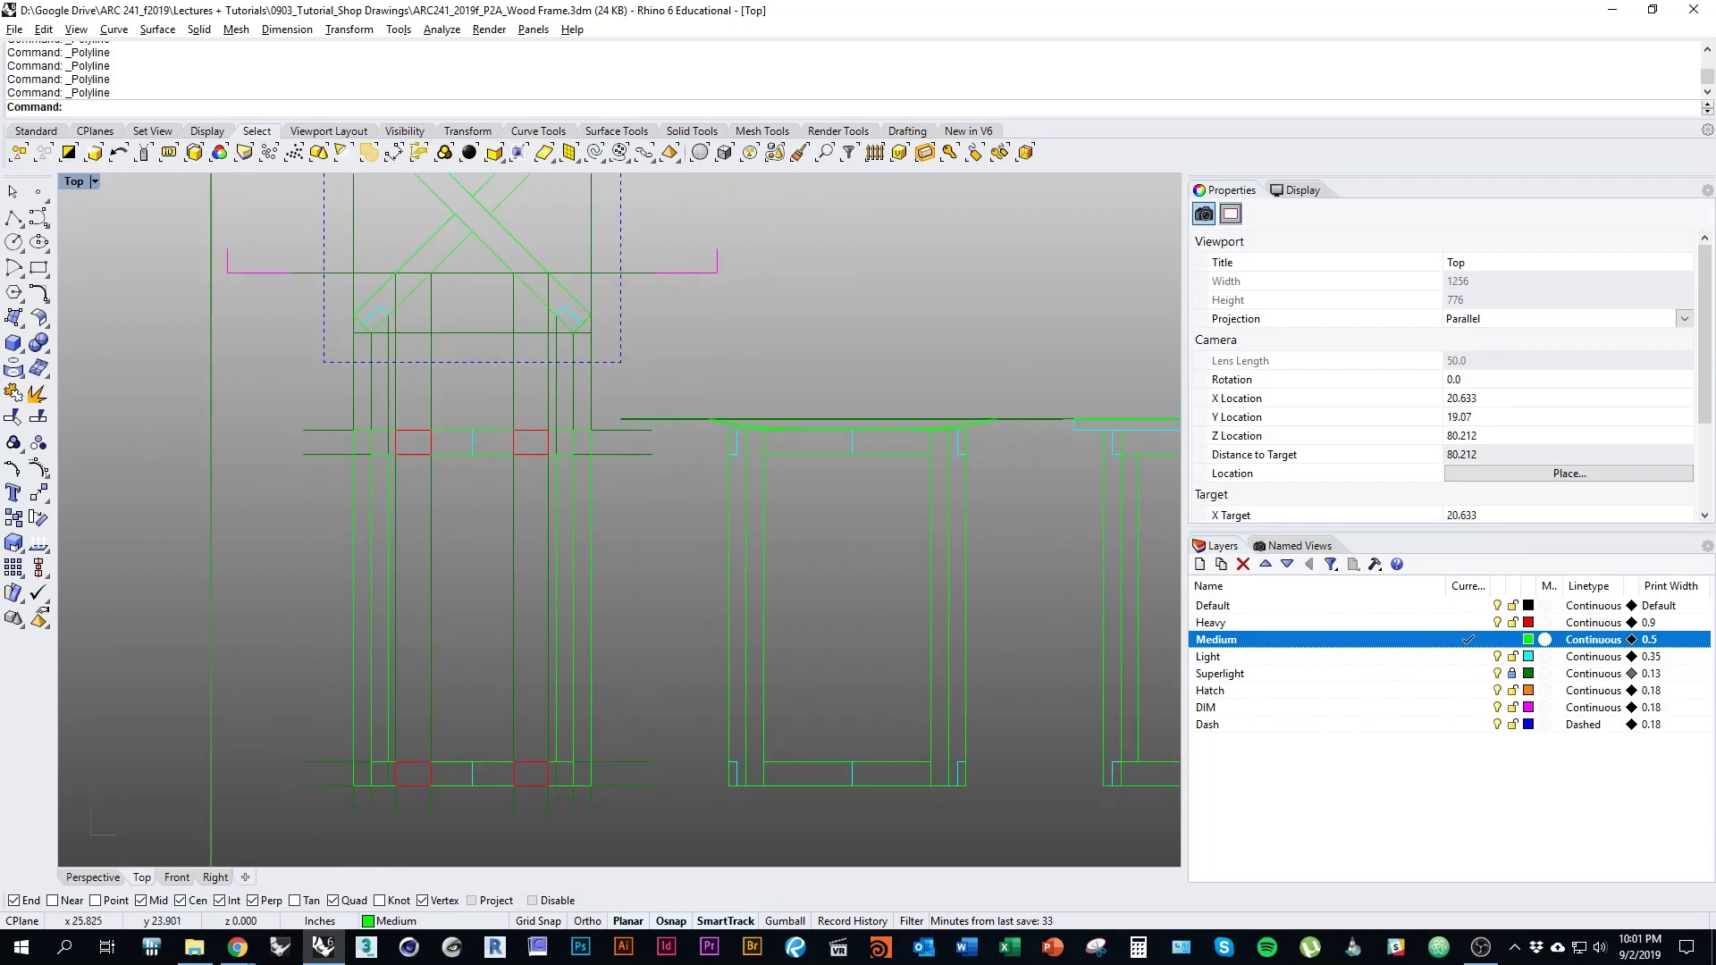
left_click(851, 429)
scroll(918, 420, "up", 5)
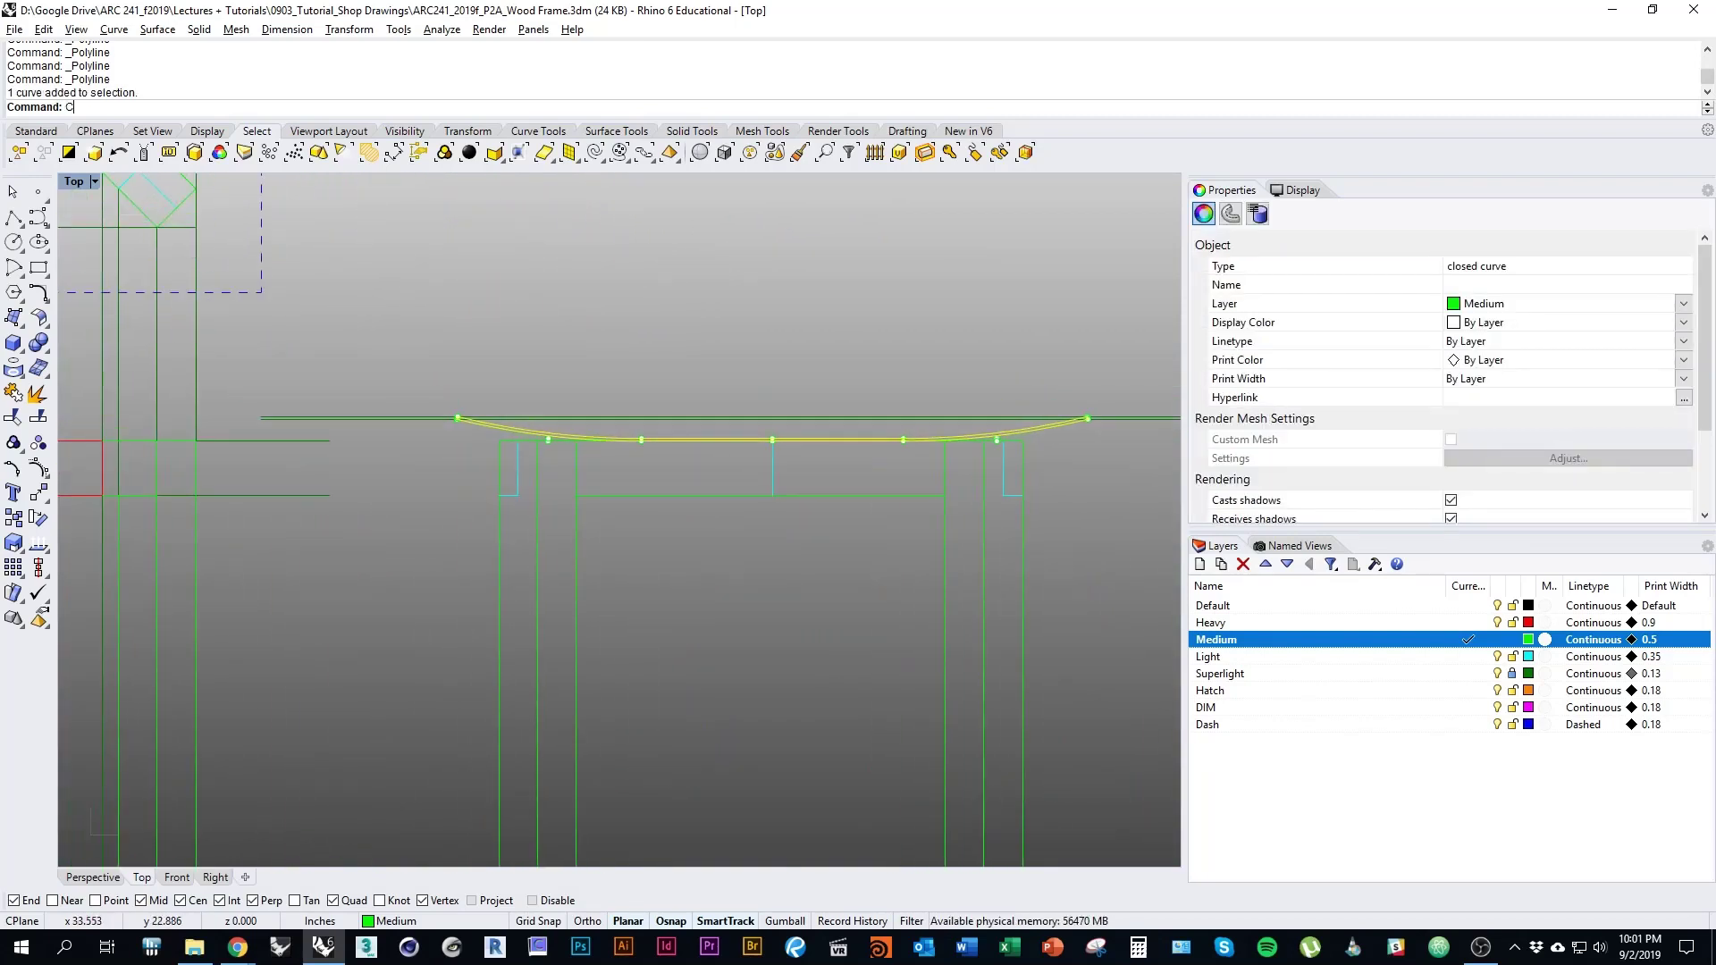
key("Return")
scroll(773, 425, "up", 3)
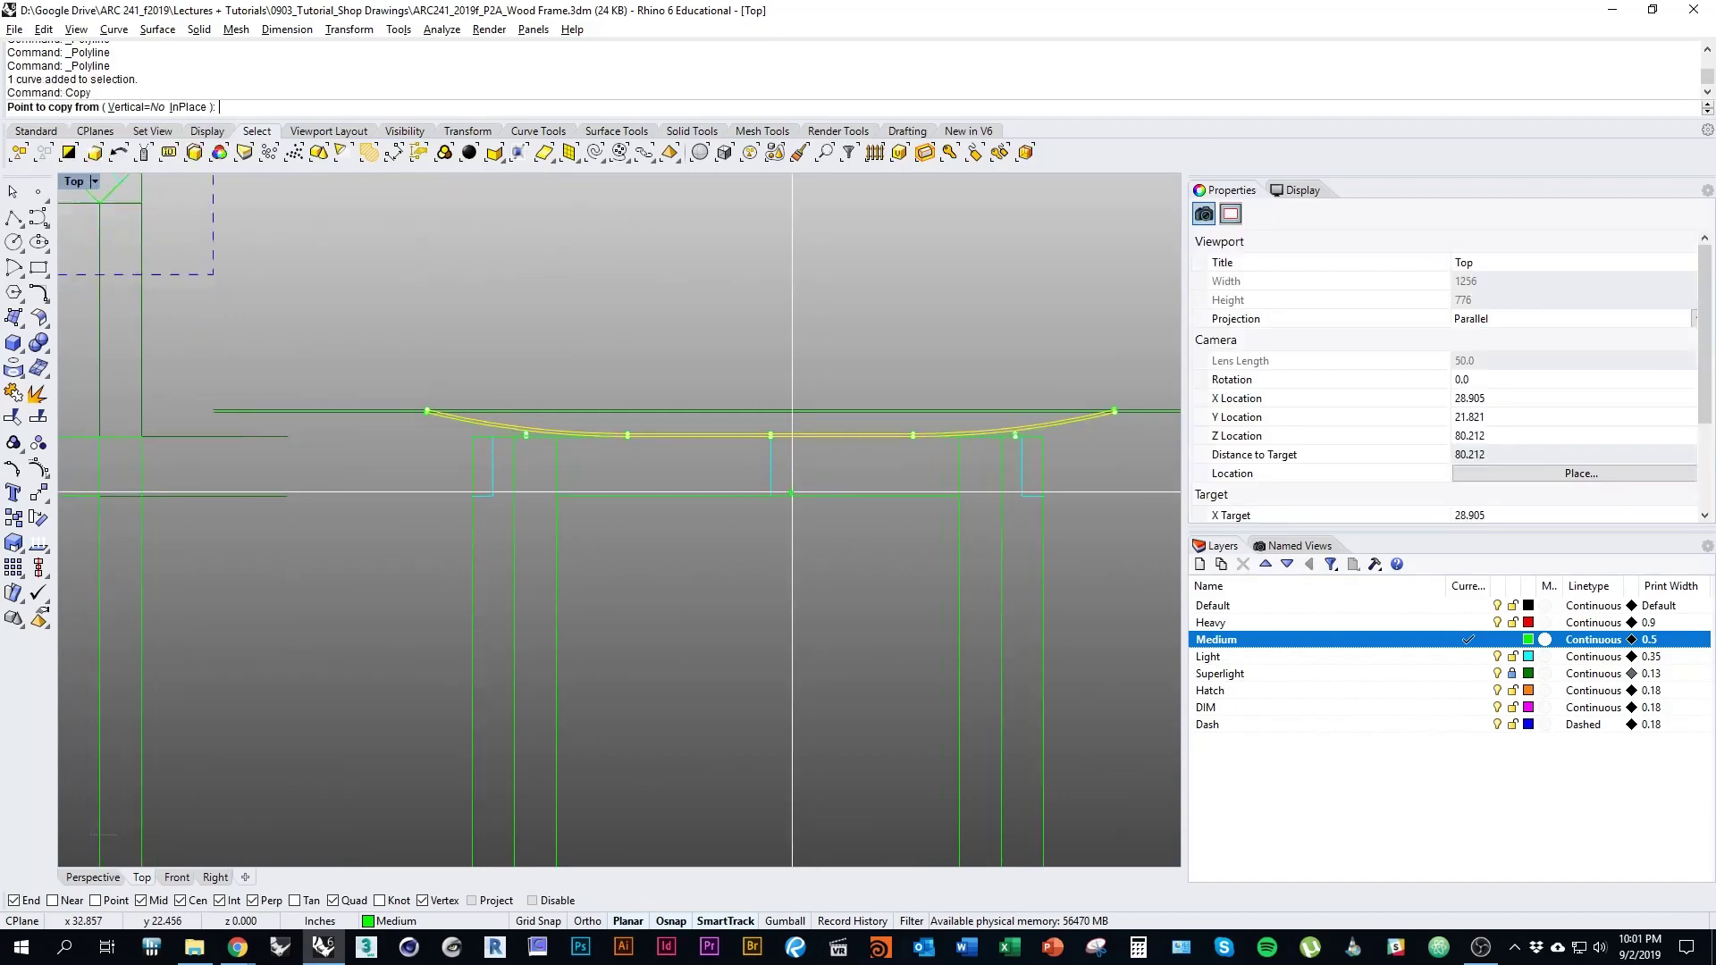
left_click(774, 426)
key("Left")
key("Left")
key("Left")
key("Left")
key("Left")
key("Left")
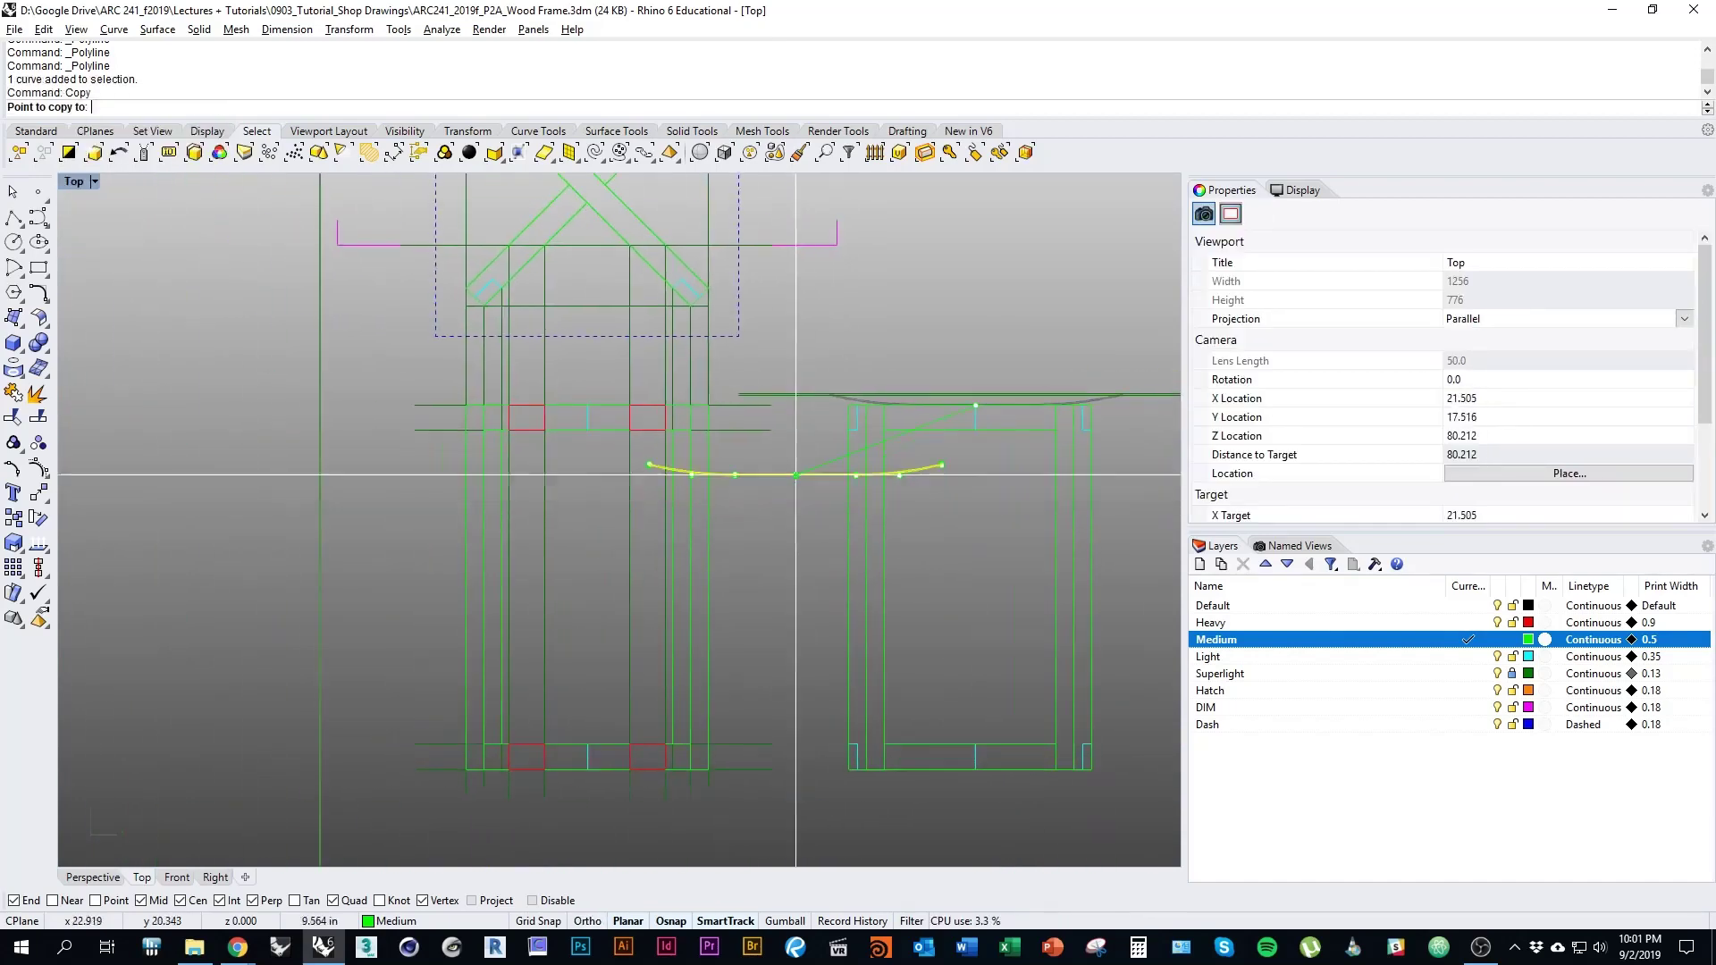
left_click(524, 404)
key("Return")
key("Escape")
scroll(775, 486, "down", 3)
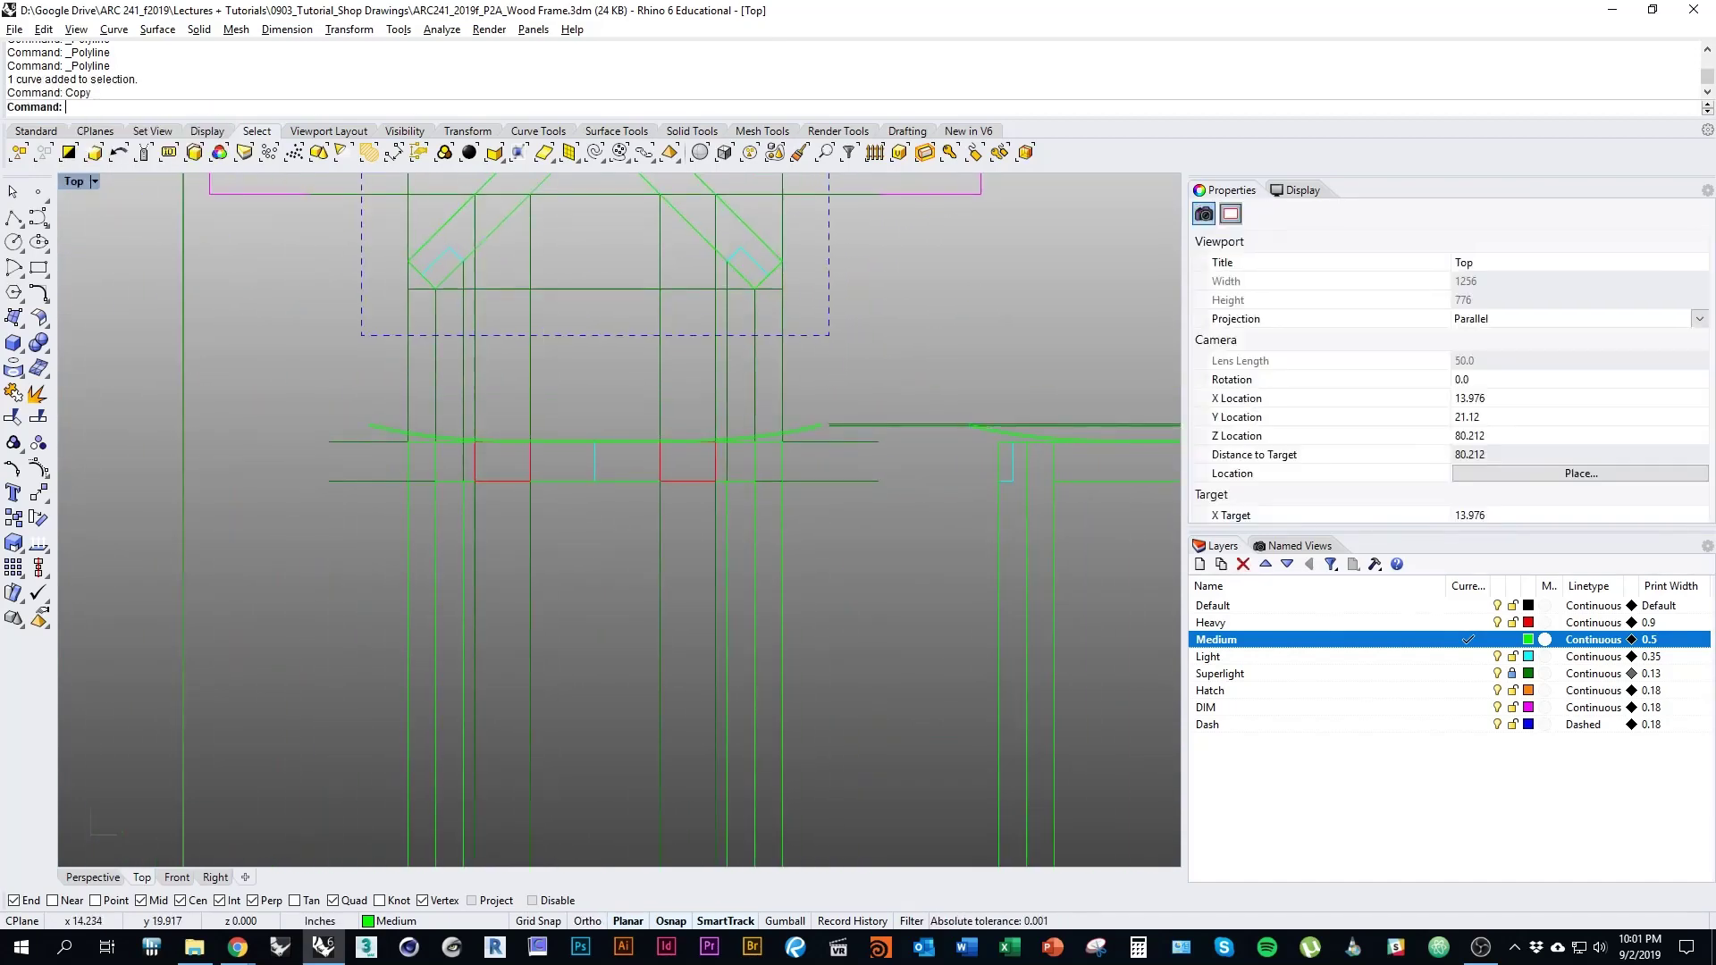
Move the section's copied seat profile to the Heavy layer
left_click(687, 442)
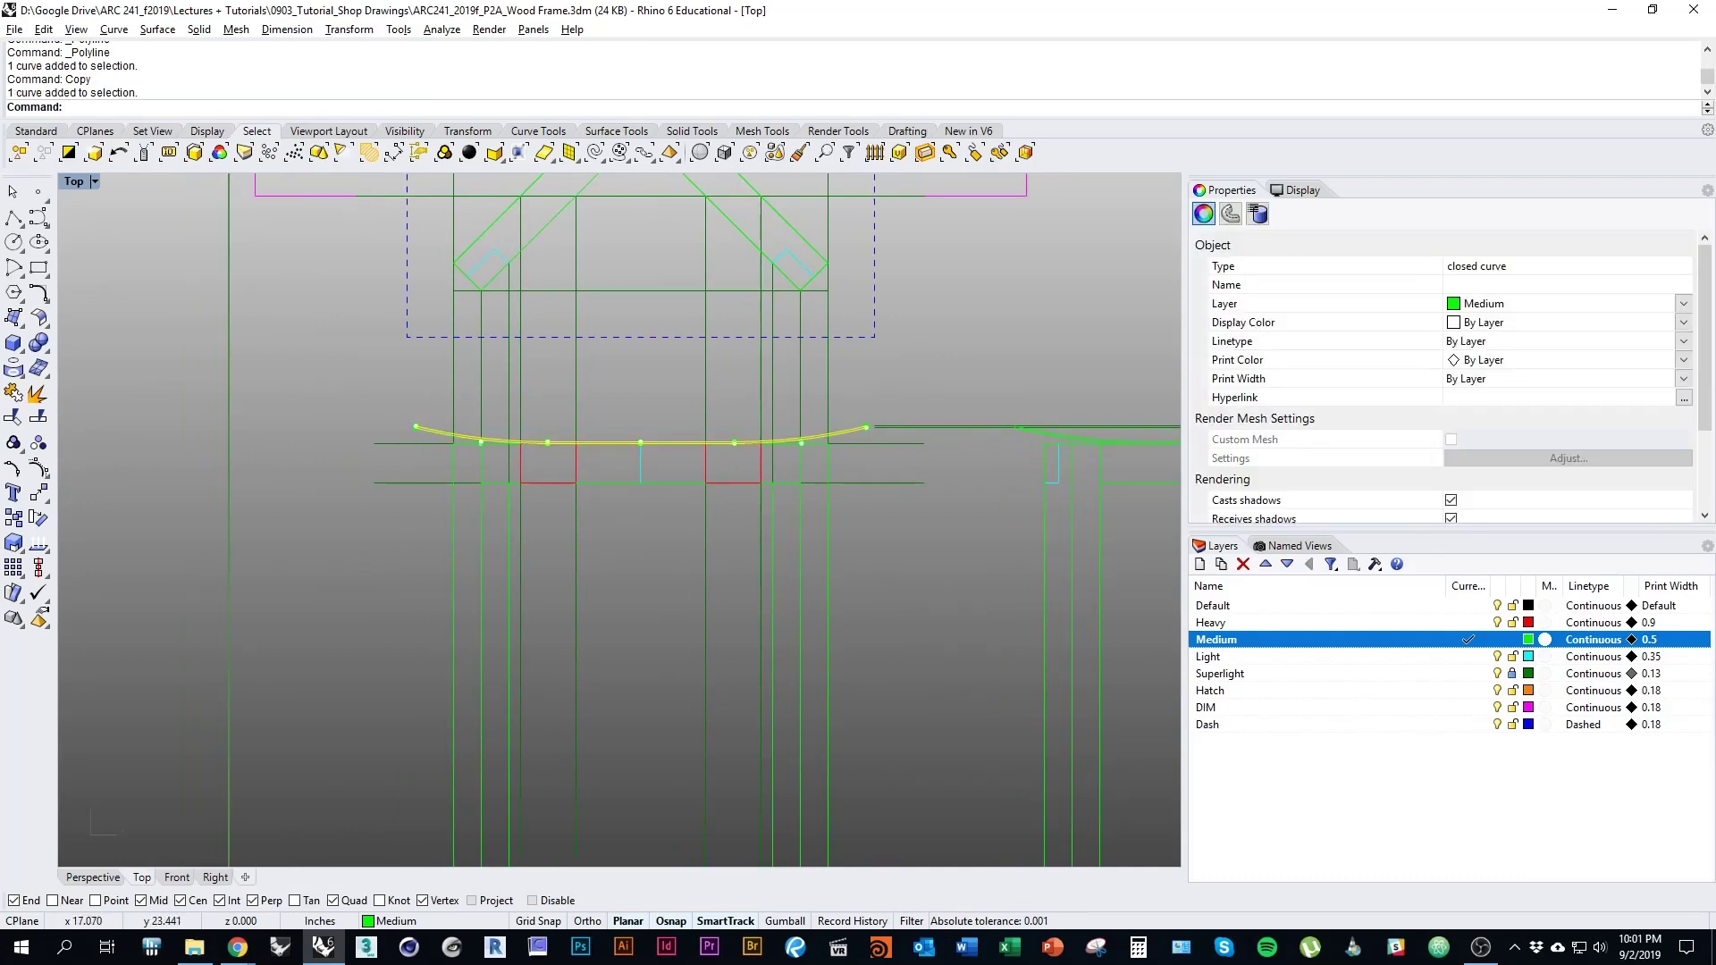
scroll(567, 804, "down", 2)
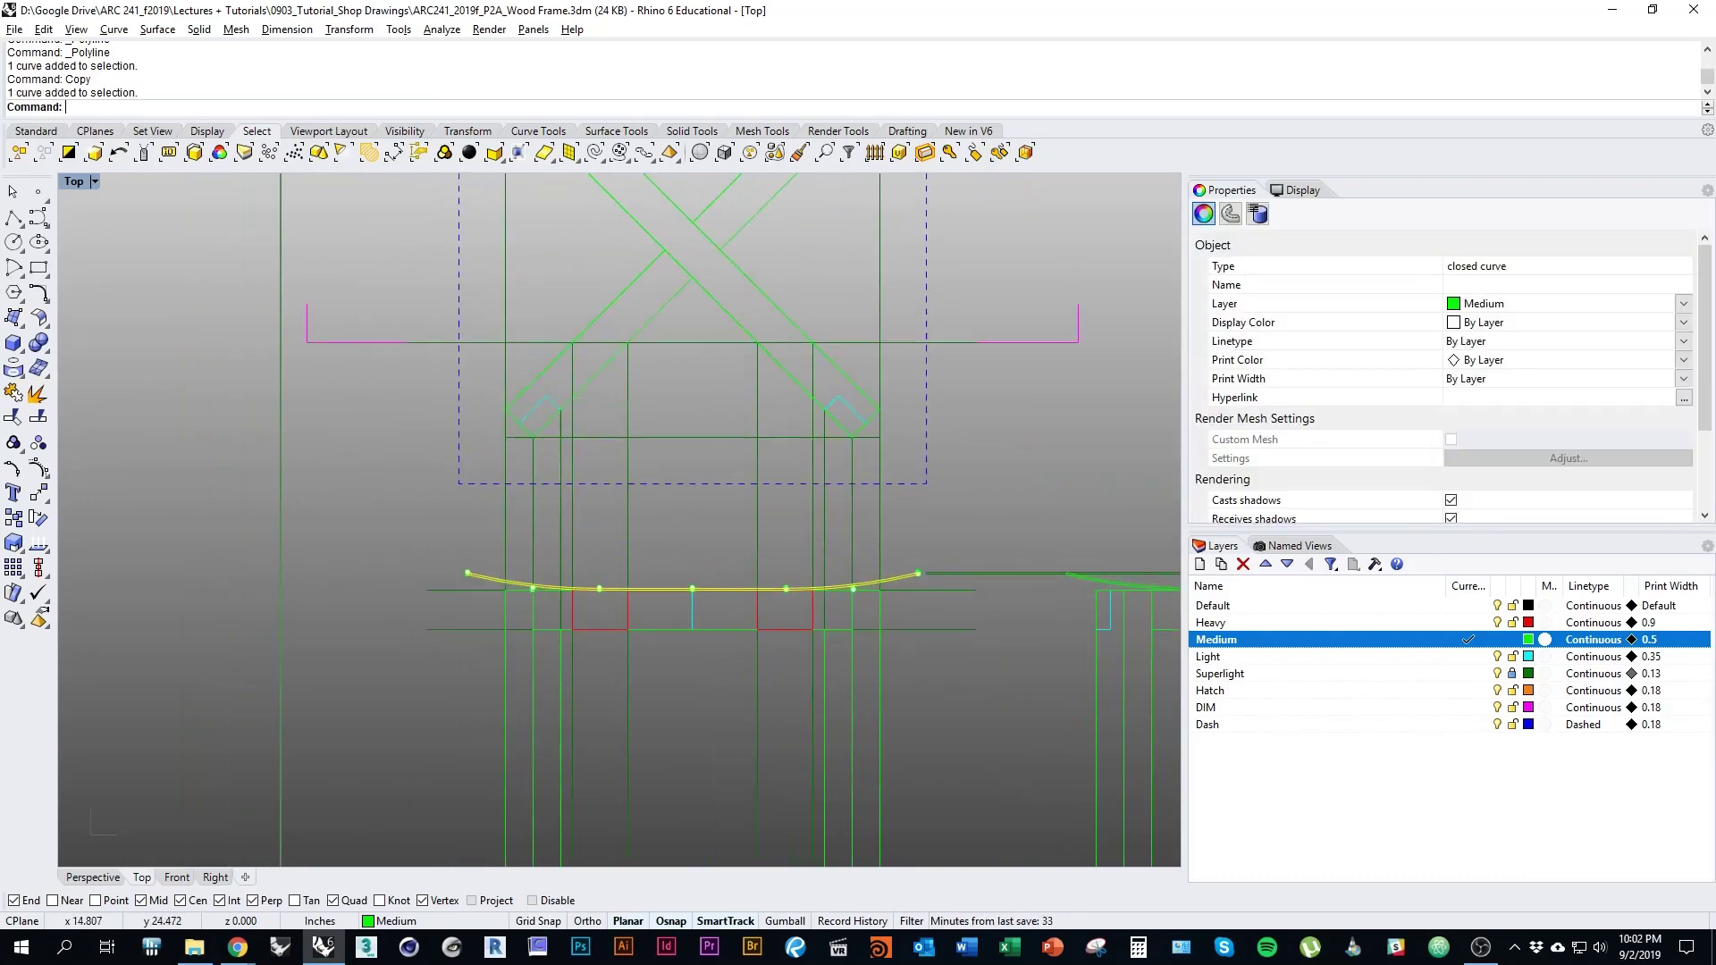
scroll(268, 500, "up", 1)
scroll(392, 280, "down", 4)
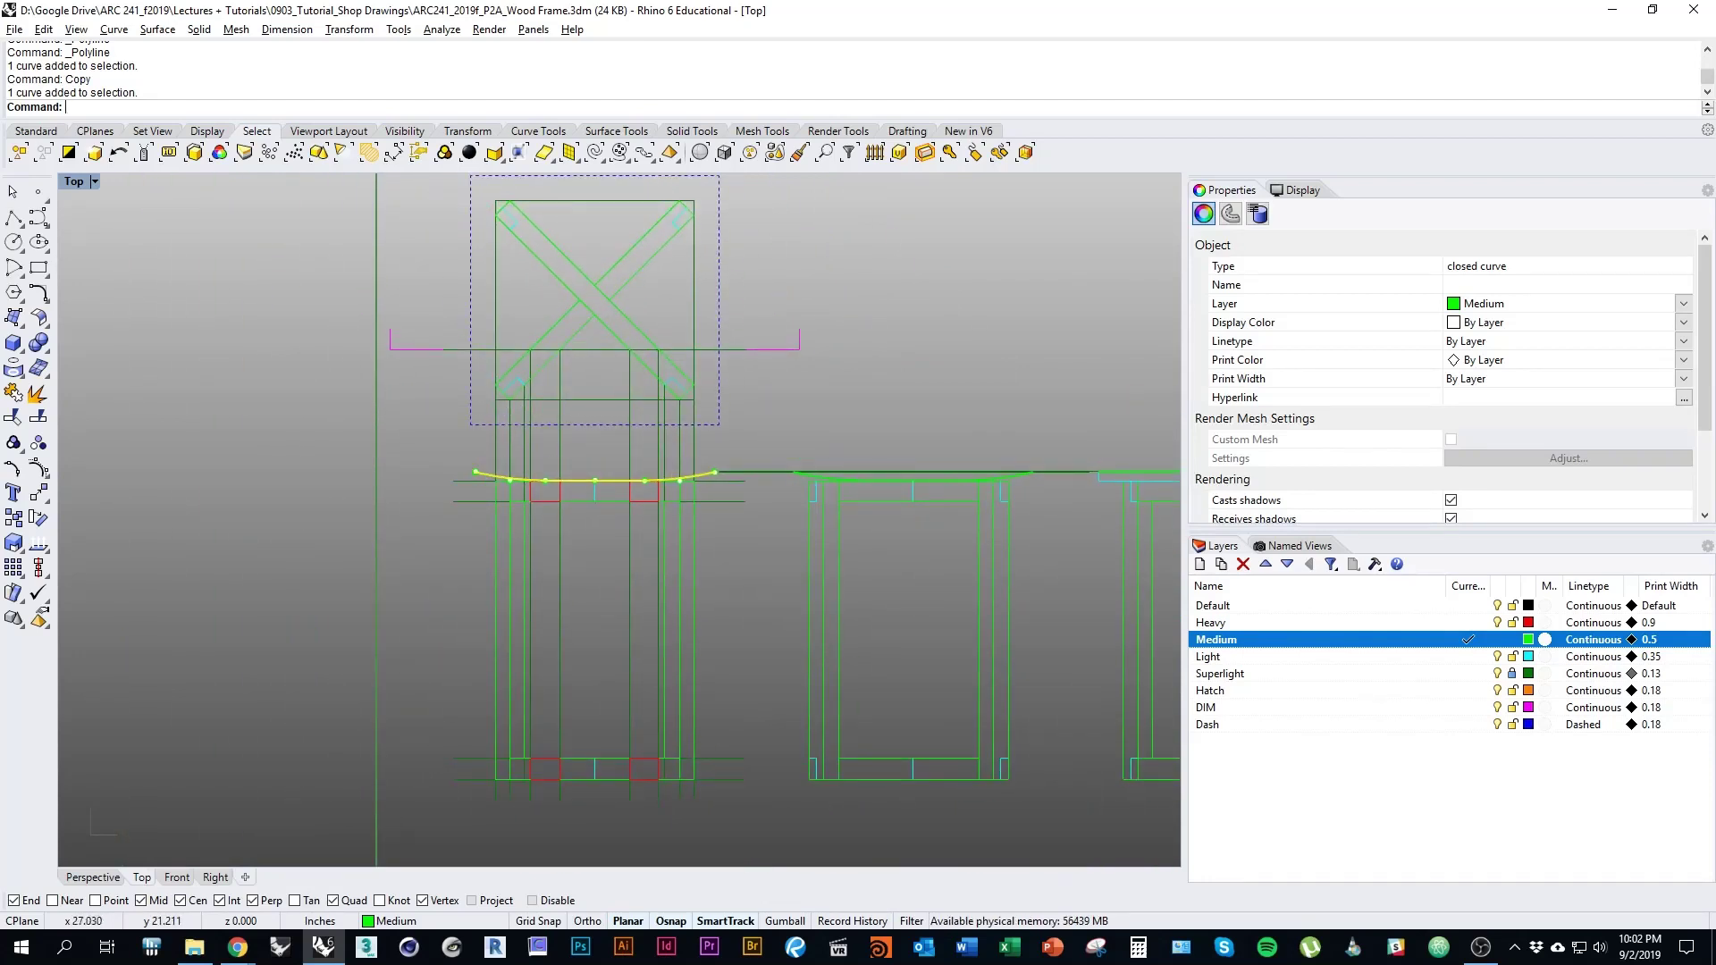
right_click(1371, 621)
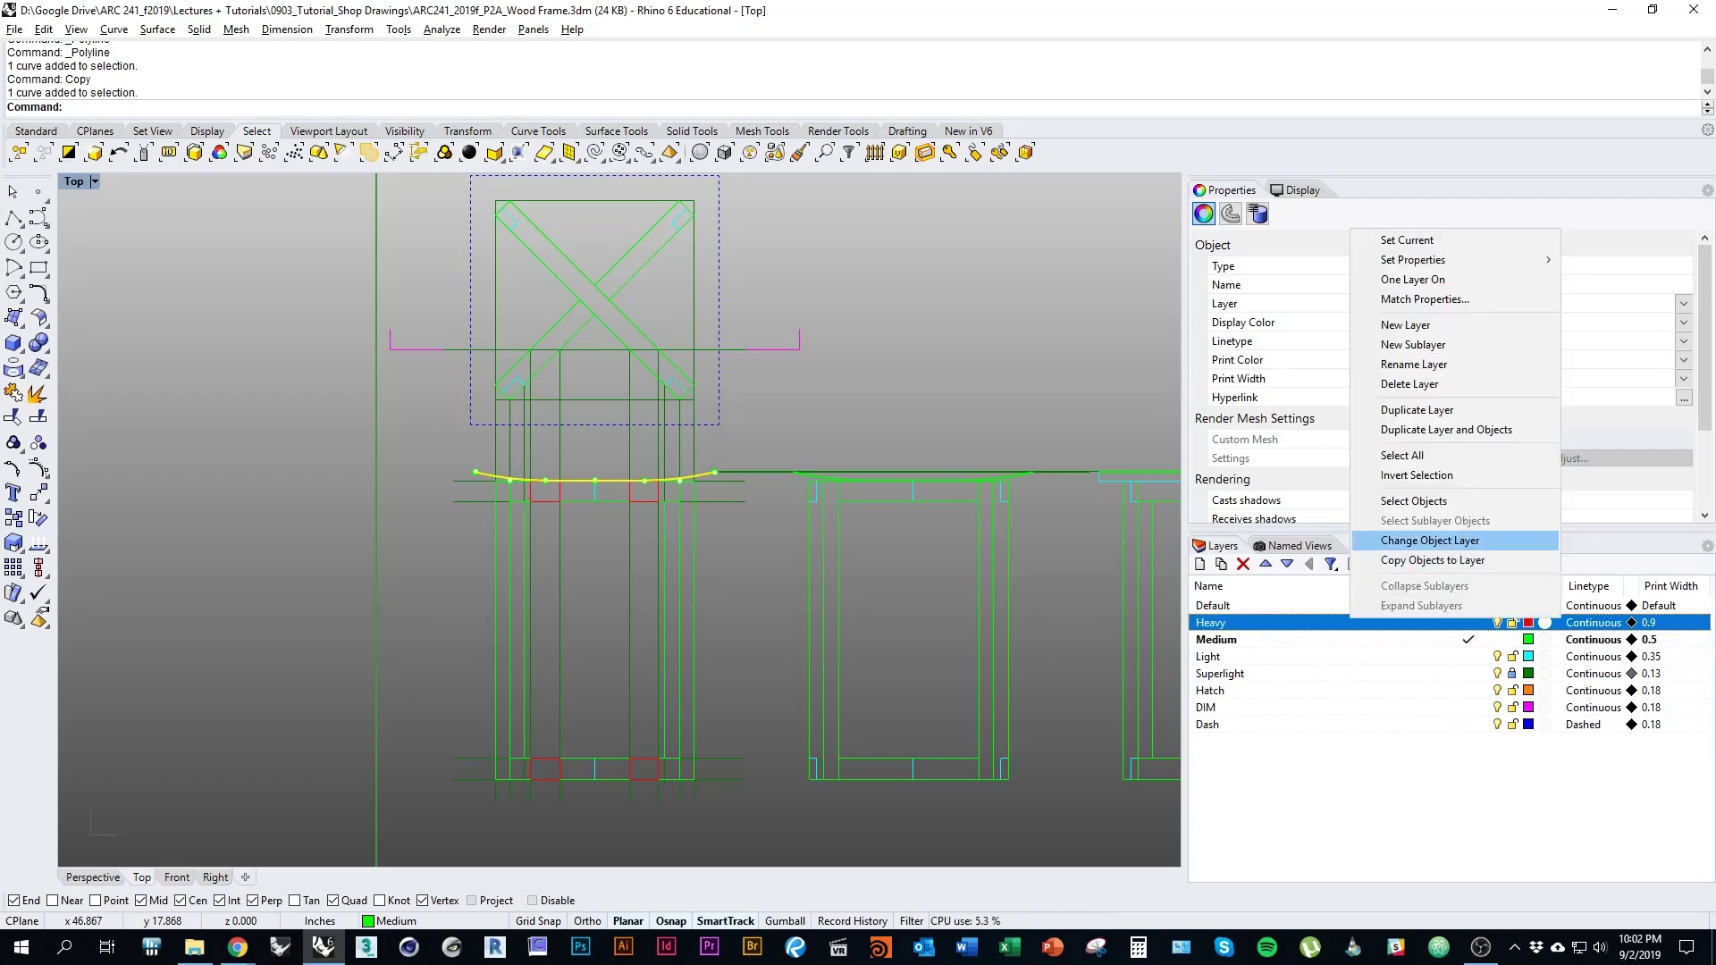
left_click(1430, 541)
key("Escape")
scroll(420, 527, "up", 3)
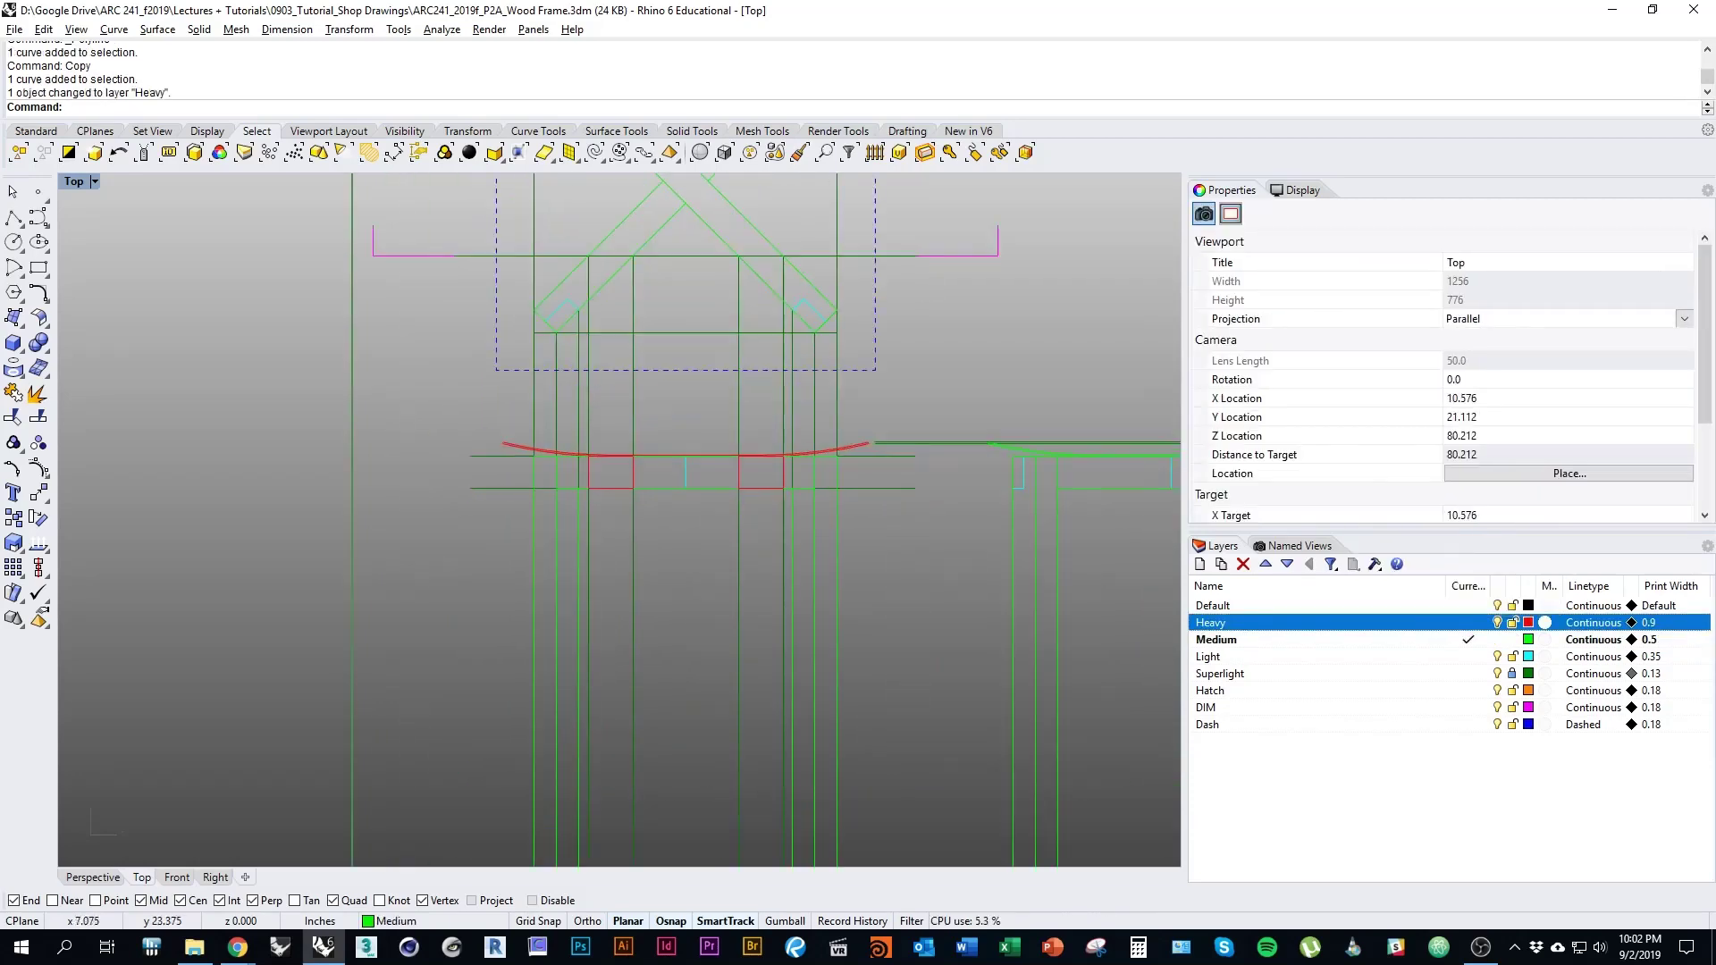
mouse_move(715, 516)
right_mouse_down()
mouse_move(556, 459)
mouse_move(441, 530)
mouse_move(496, 590)
mouse_move(469, 594)
right_mouse_up()
scroll(555, 459, "down", 4)
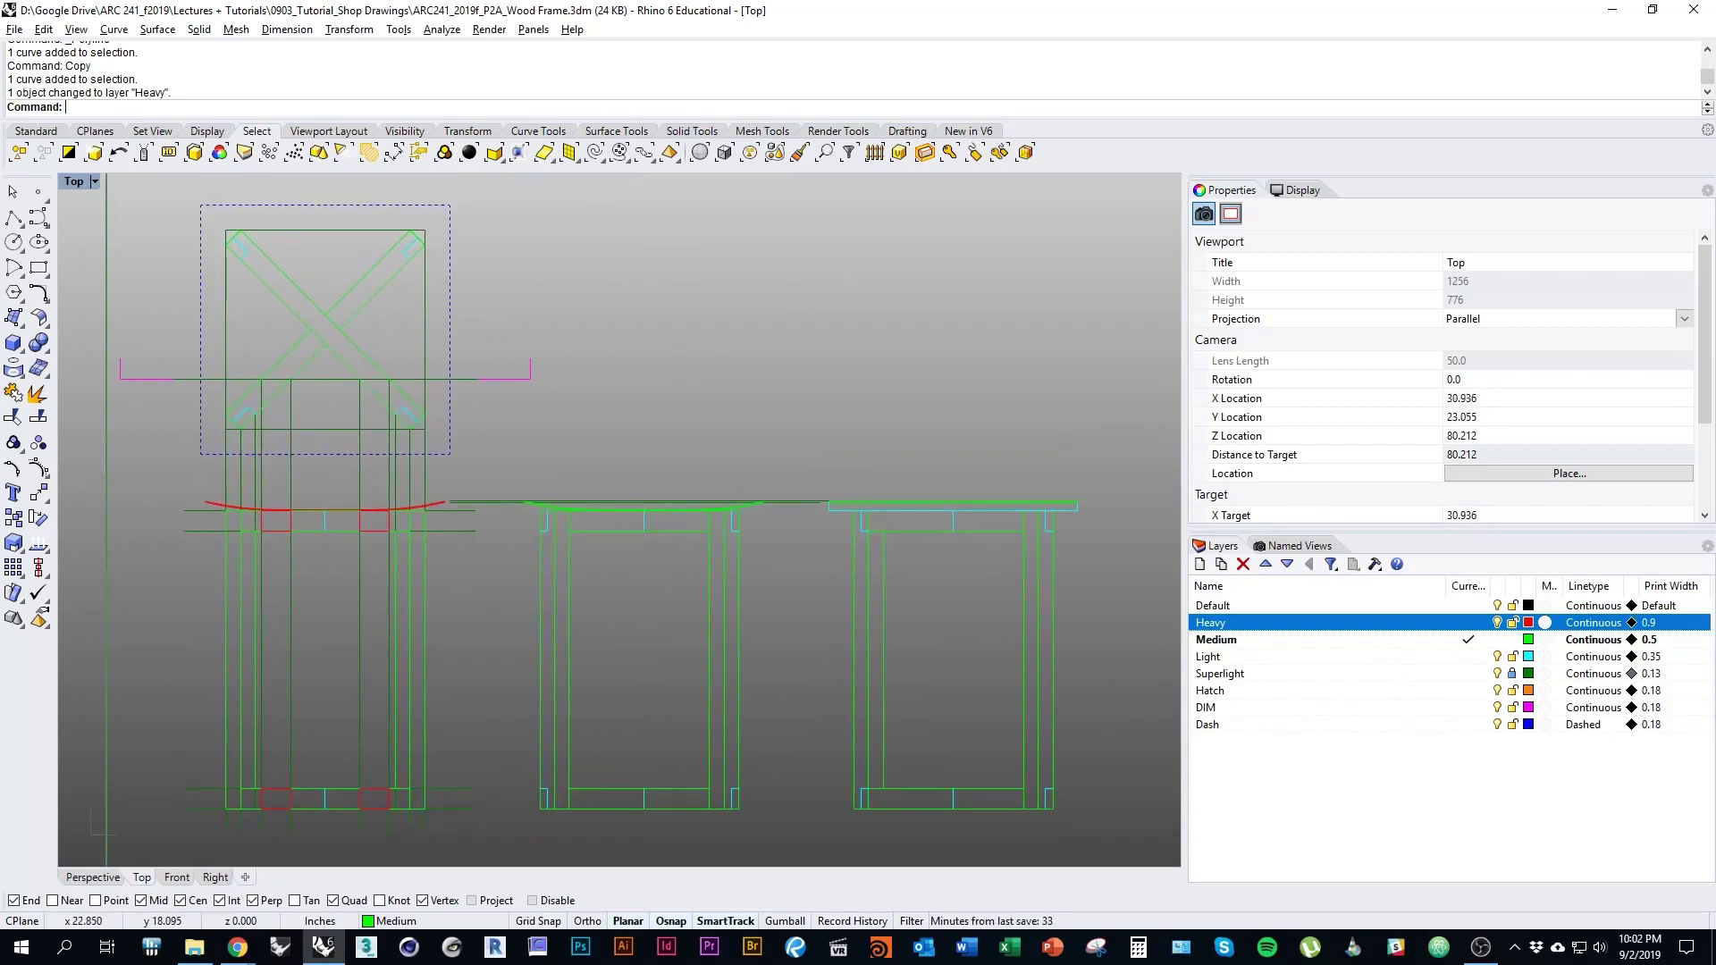